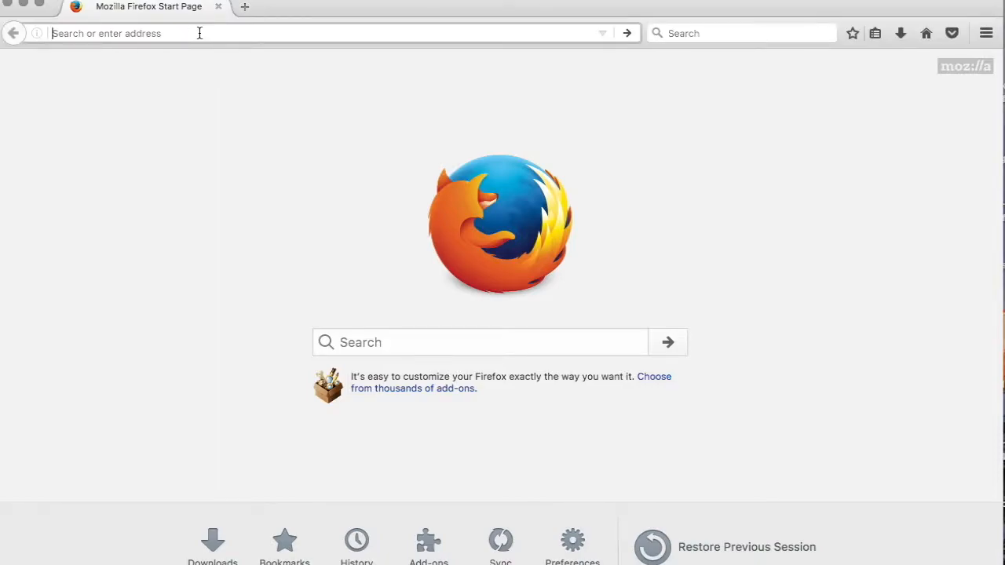
Open myhostlink.com in the browser
type("m")
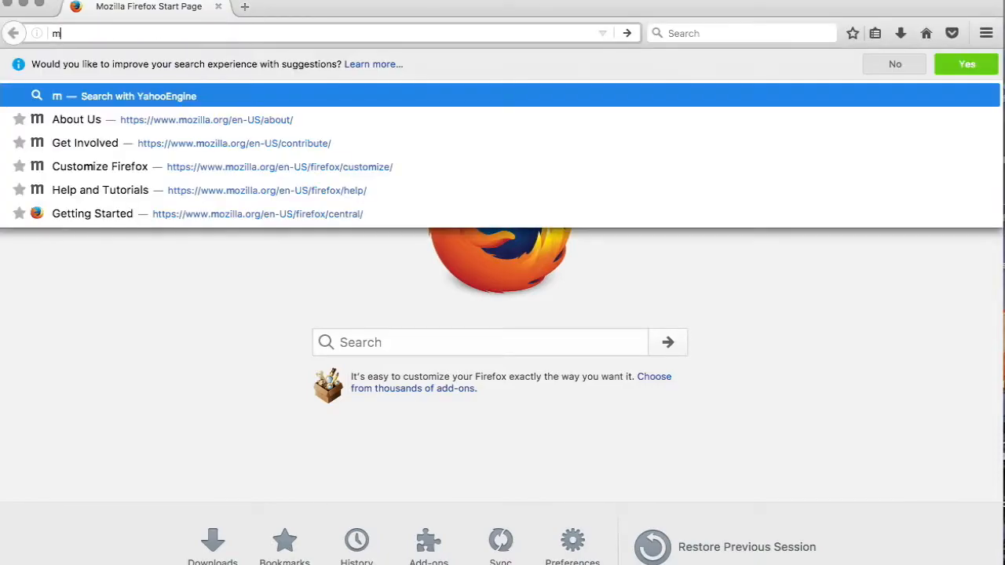
type("yhostlink.com")
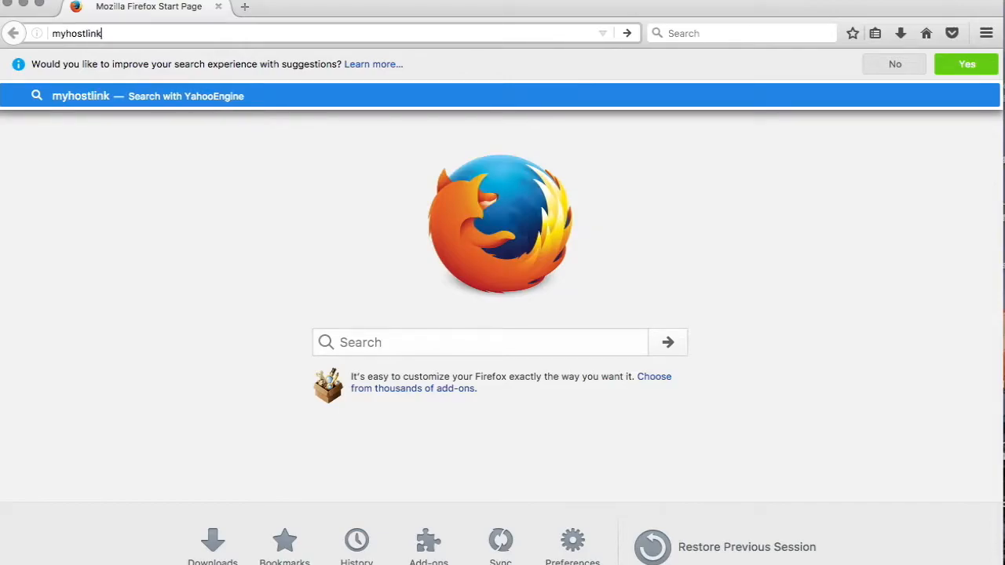
key("Return")
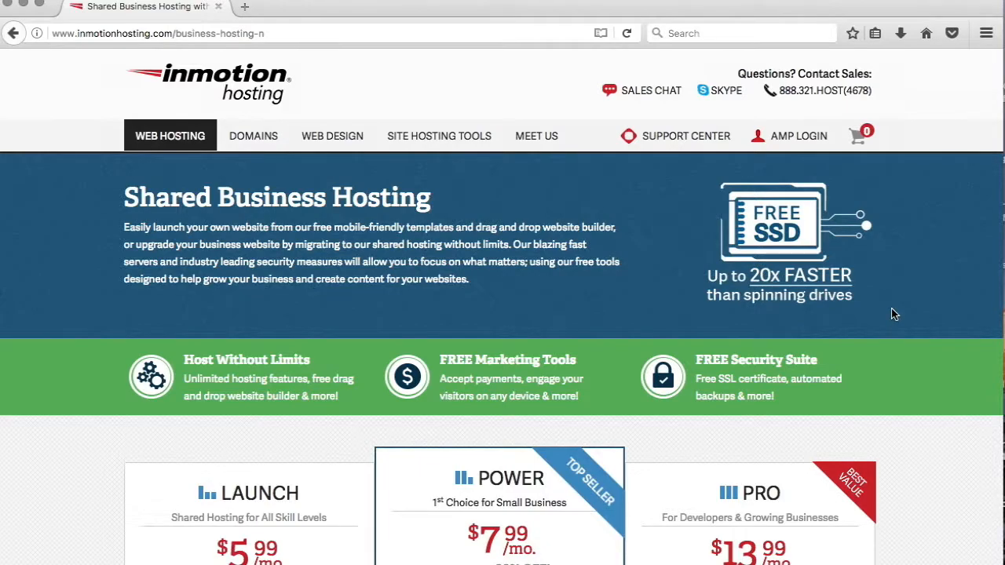
Review the shared business hosting plans and their feature comparison table
scroll(892, 314, "down", 3)
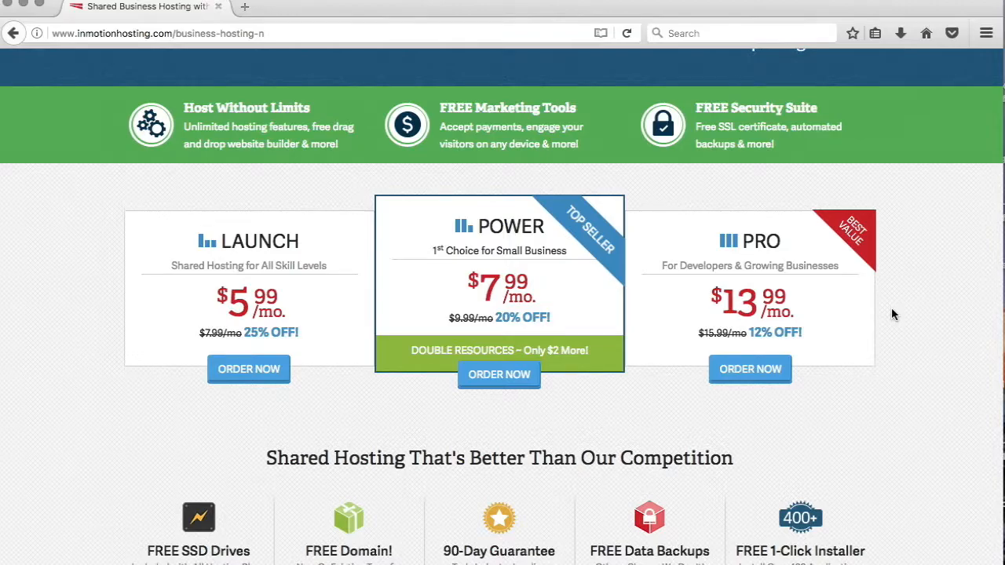
scroll(892, 314, "down", 10)
scroll(891, 314, "down", 3)
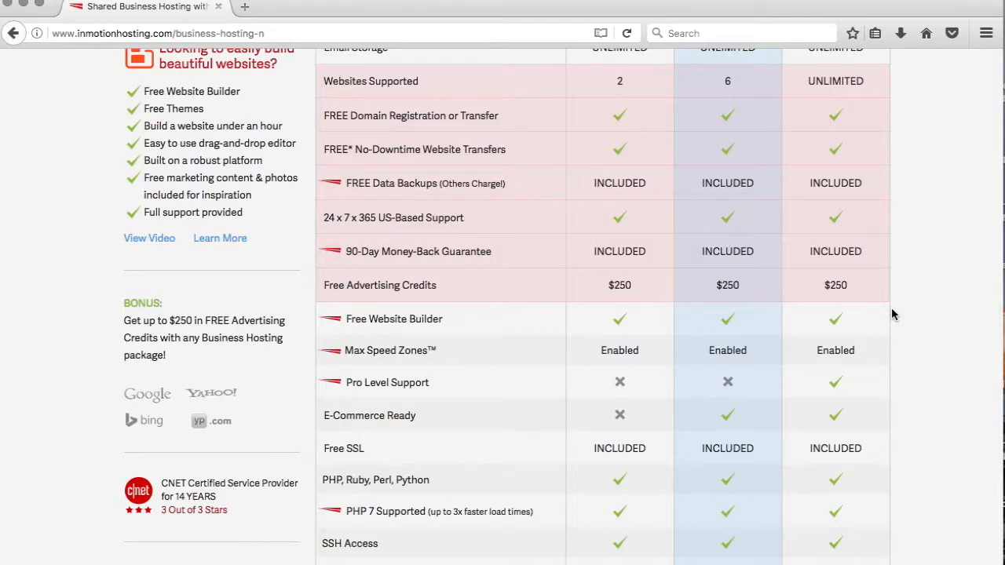
scroll(891, 314, "up", 10)
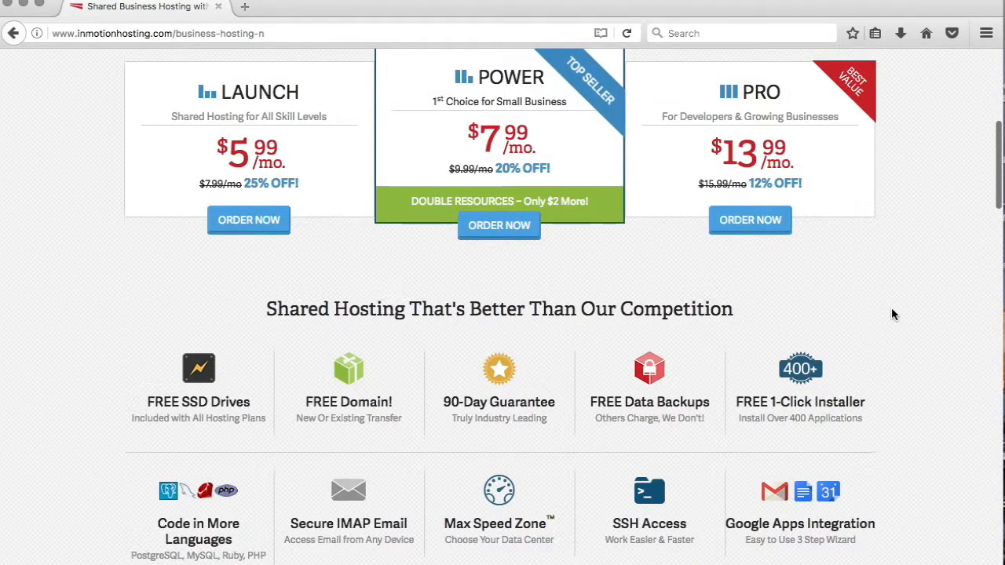
scroll(891, 314, "down", 10)
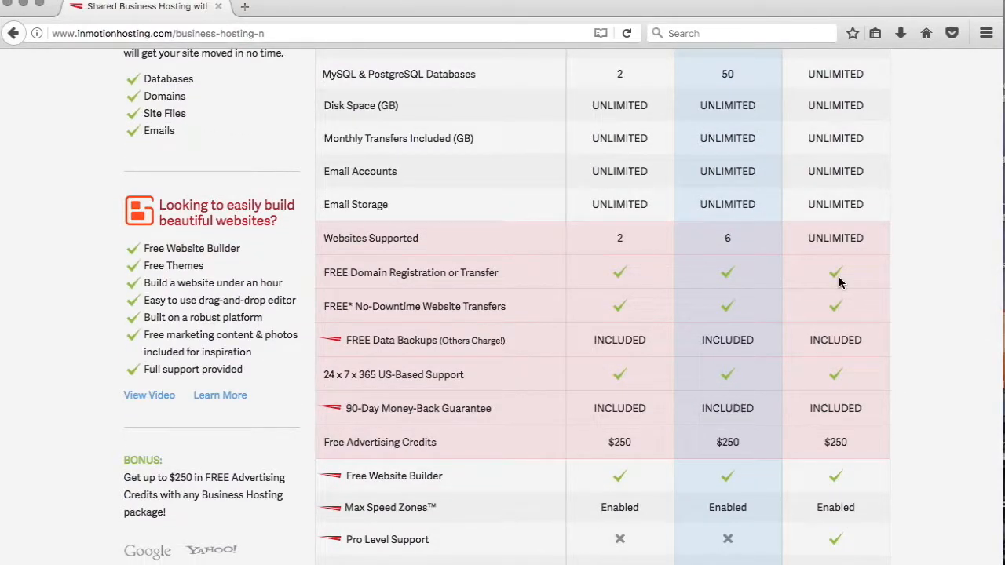
scroll(838, 281, "up", 2)
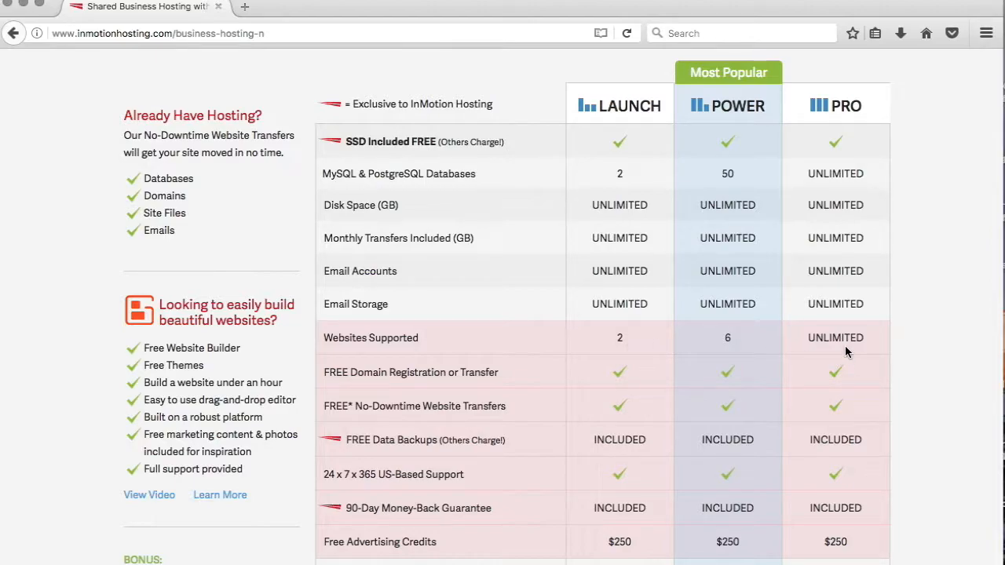
scroll(846, 352, "down", 10)
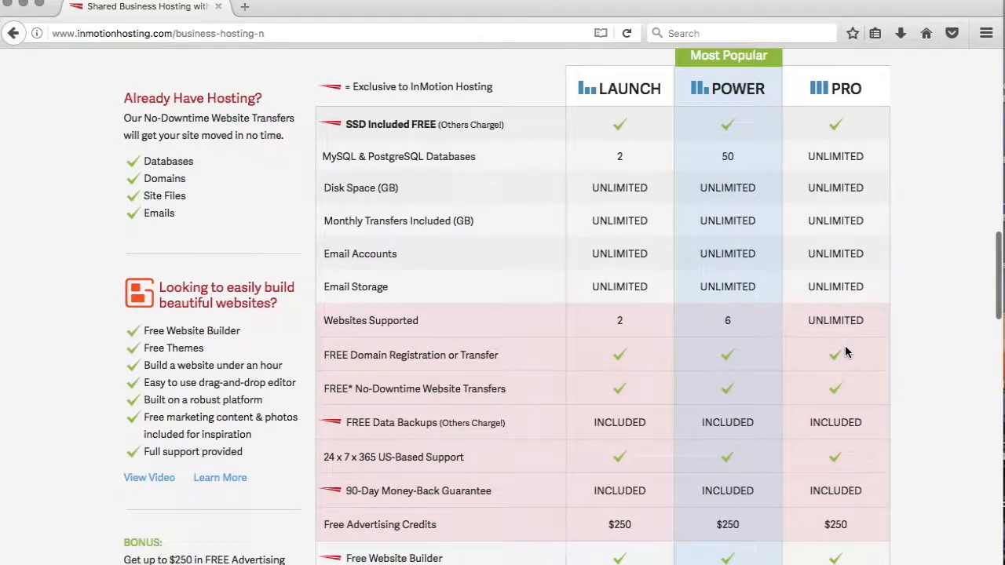
scroll(846, 351, "down", 2)
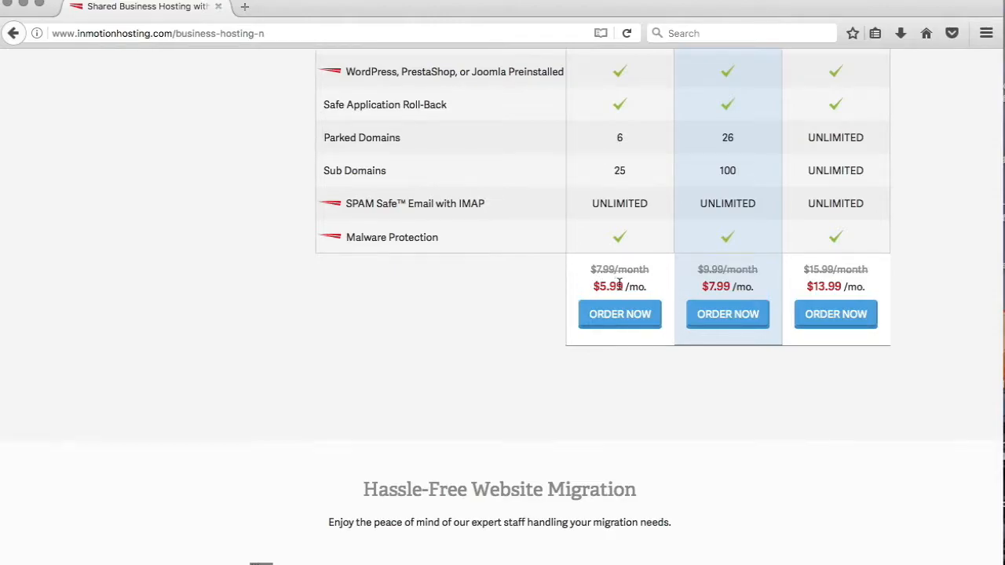
scroll(619, 284, "up", 10)
scroll(619, 287, "down", 10)
Order the Launch plan for 1 year and decline the Power plan upgrade offer
mouse_move(620, 289)
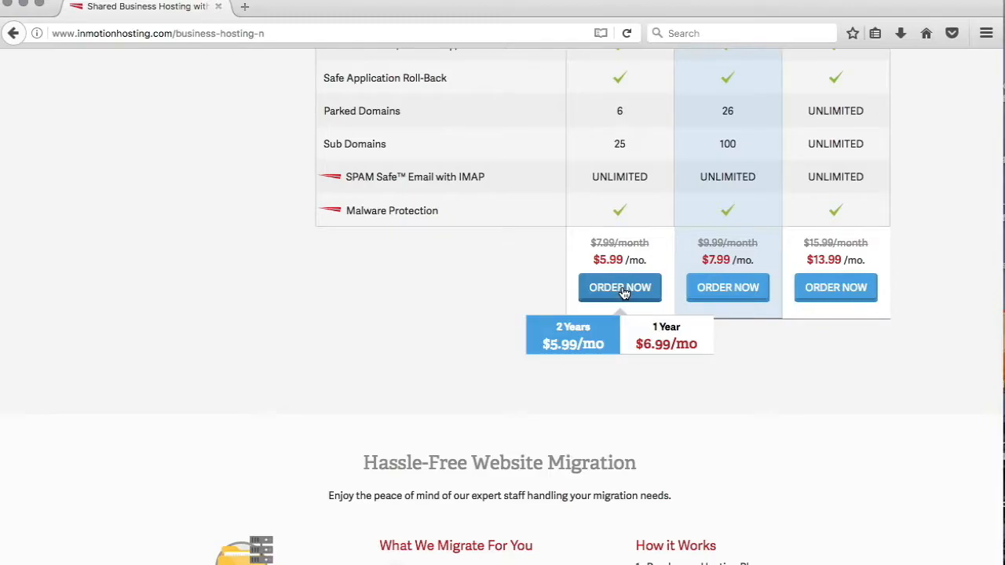
left_click(668, 345)
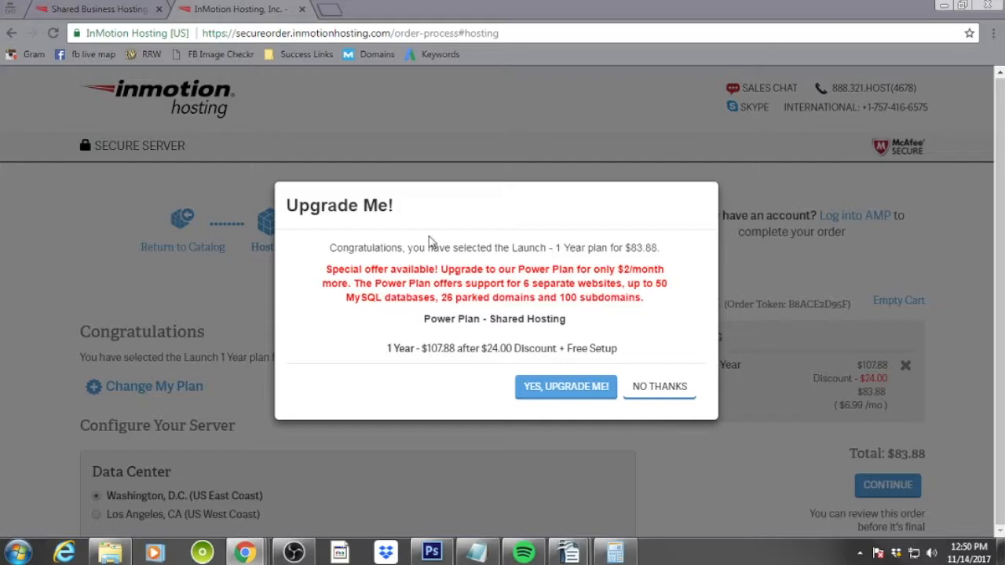
left_click(673, 387)
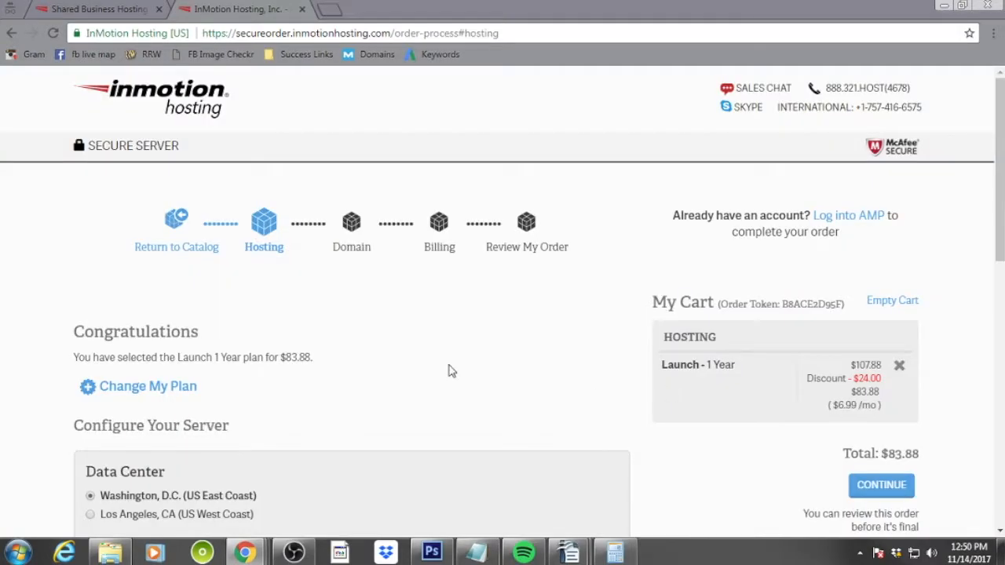
Review the server configuration options and continue to the domain step
scroll(451, 370, "down", 4)
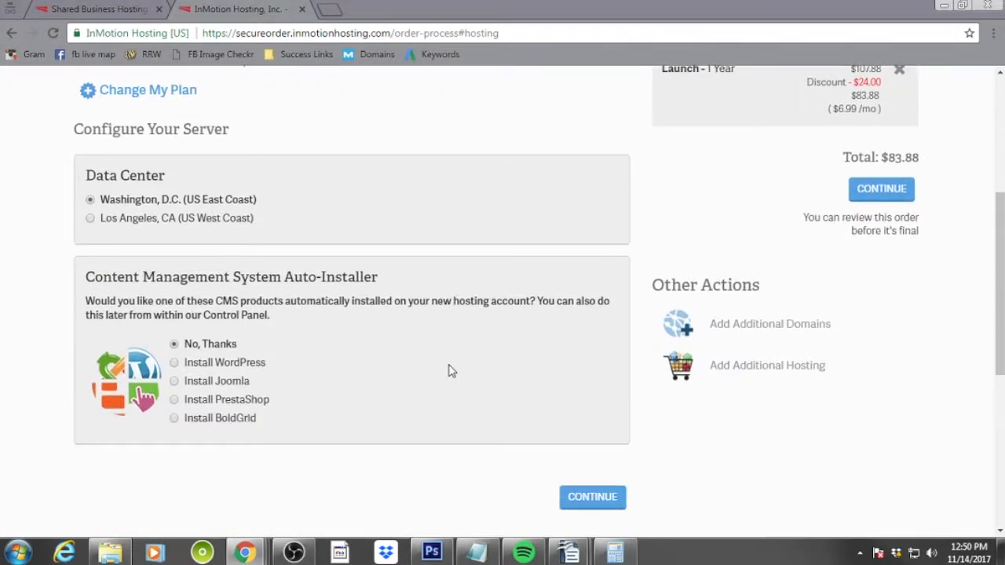
scroll(451, 371, "up", 2)
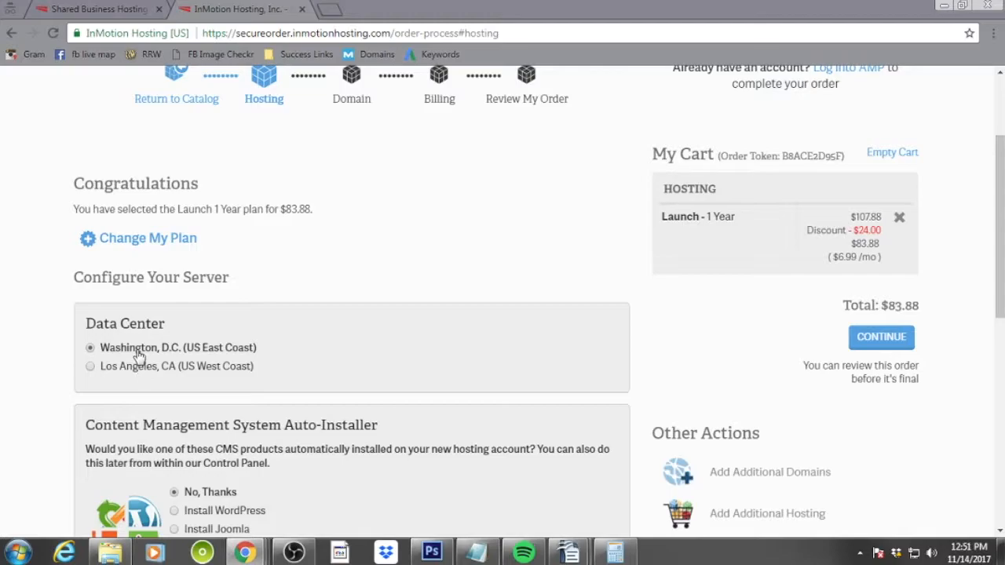
scroll(437, 417, "down", 2)
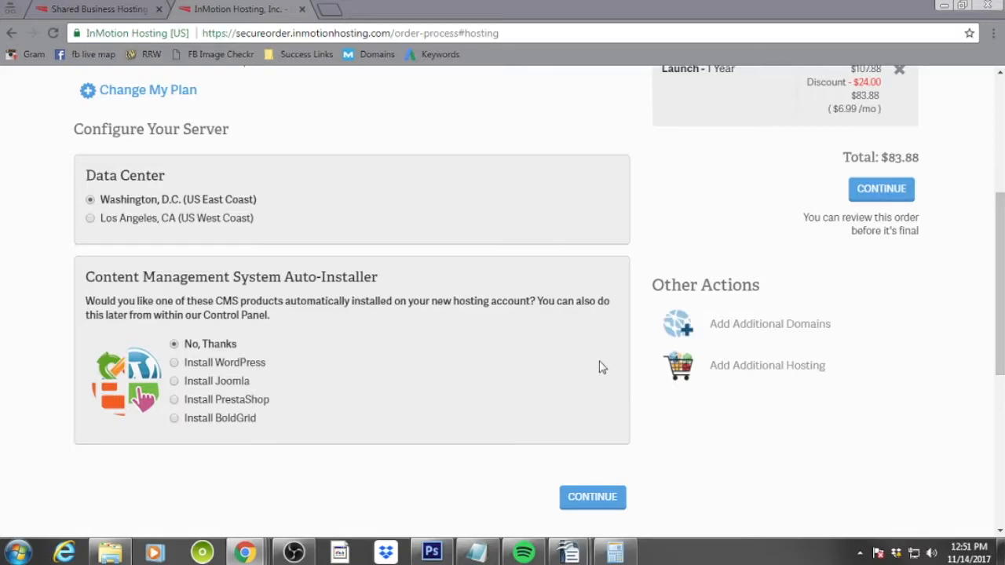
scroll(600, 367, "down", 1)
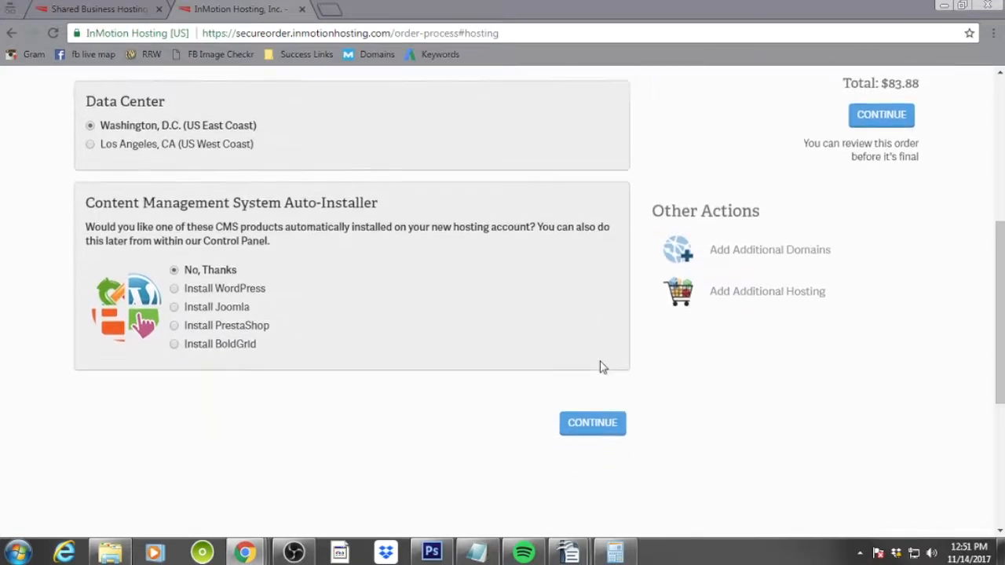
left_click(604, 431)
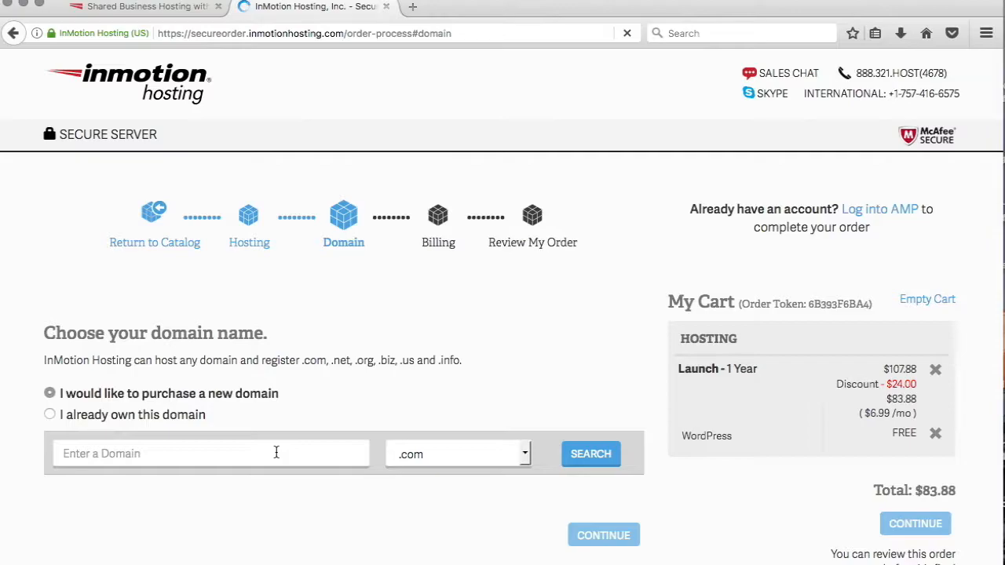
Search for a new .com domain name and add the available domain to the cart
scroll(277, 455, "down", 5)
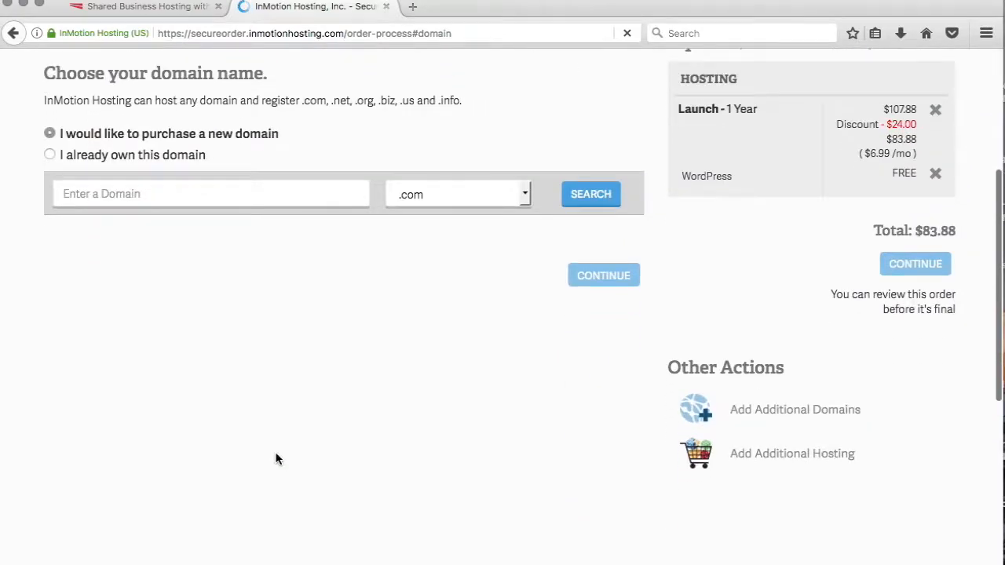
scroll(276, 459, "up", 1)
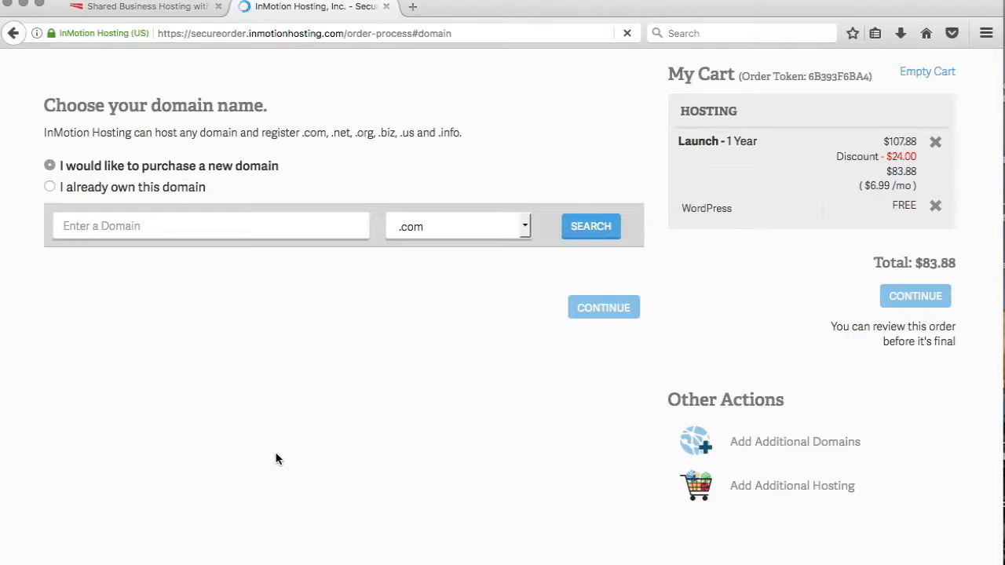
left_click(247, 221)
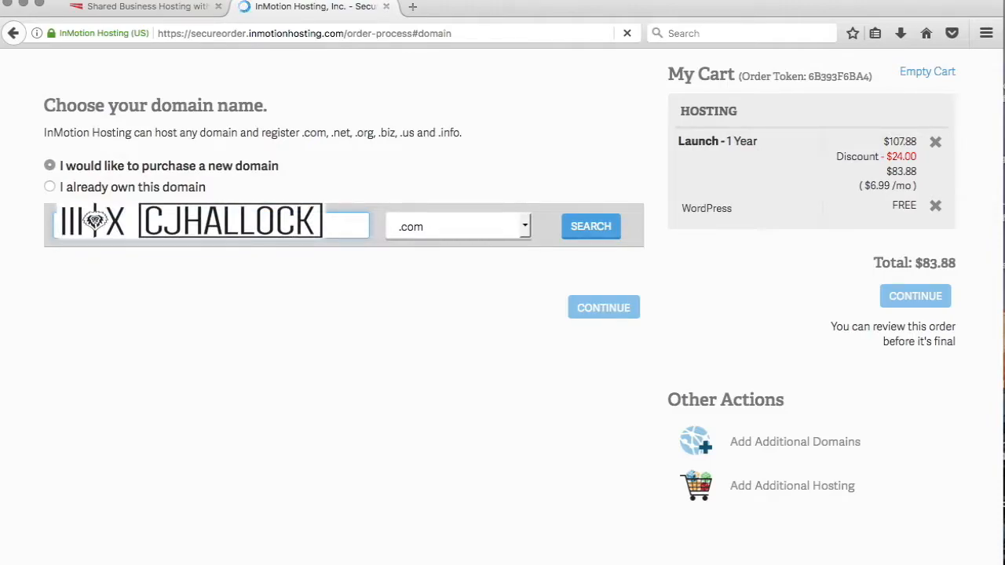
left_click(585, 234)
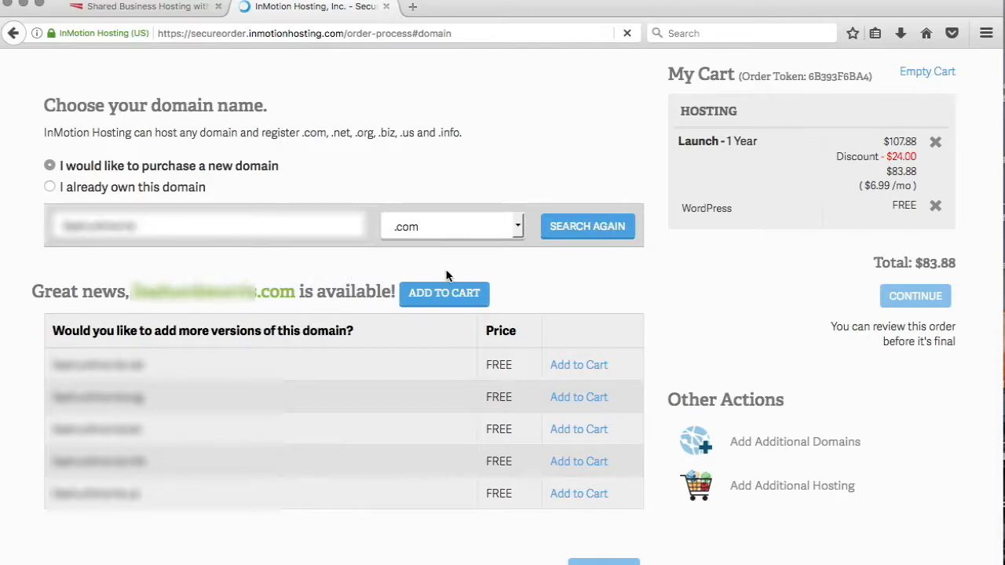
left_click(444, 294)
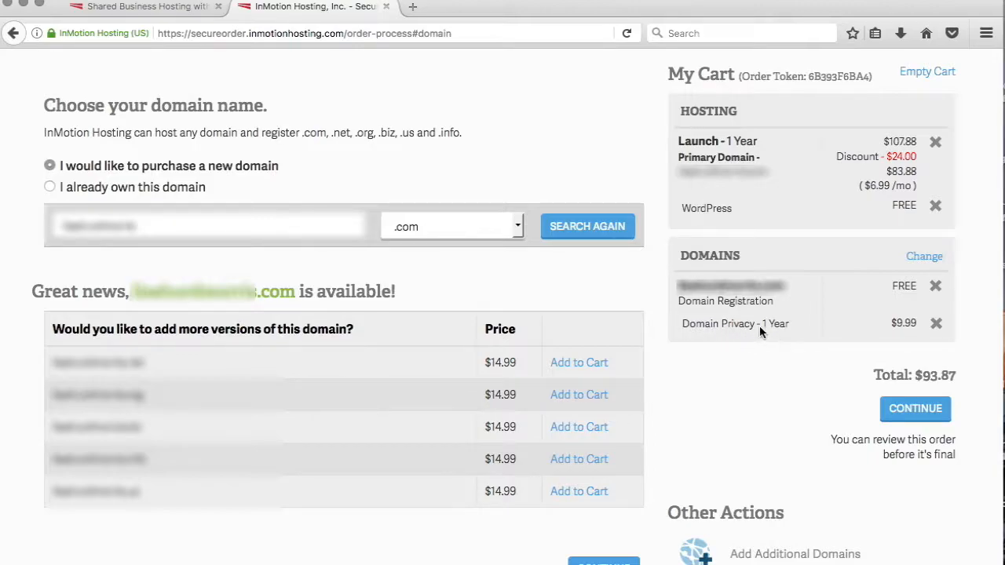
Continue through the domain privacy step with privacy protection selected
left_click(915, 409)
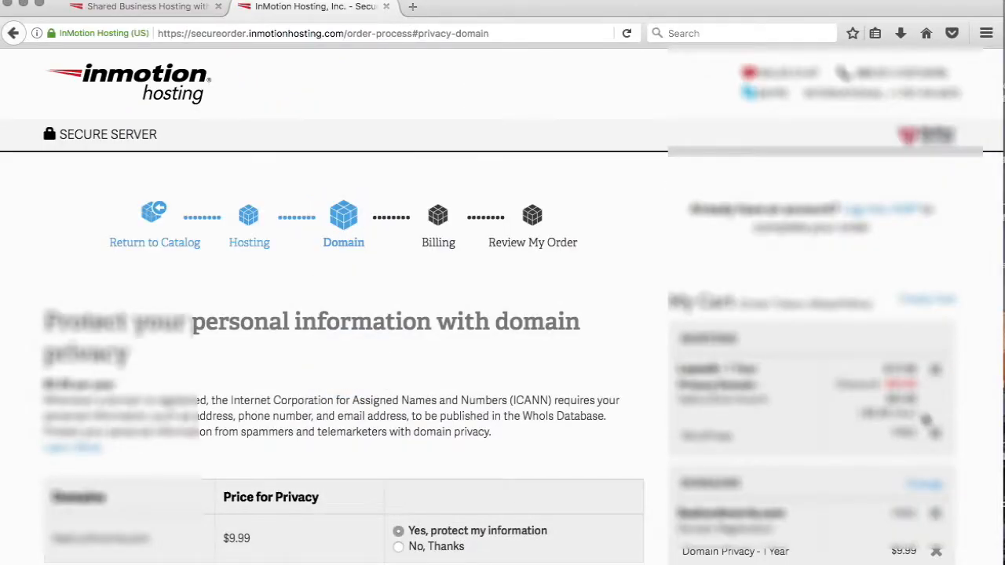
scroll(926, 420, "down", 5)
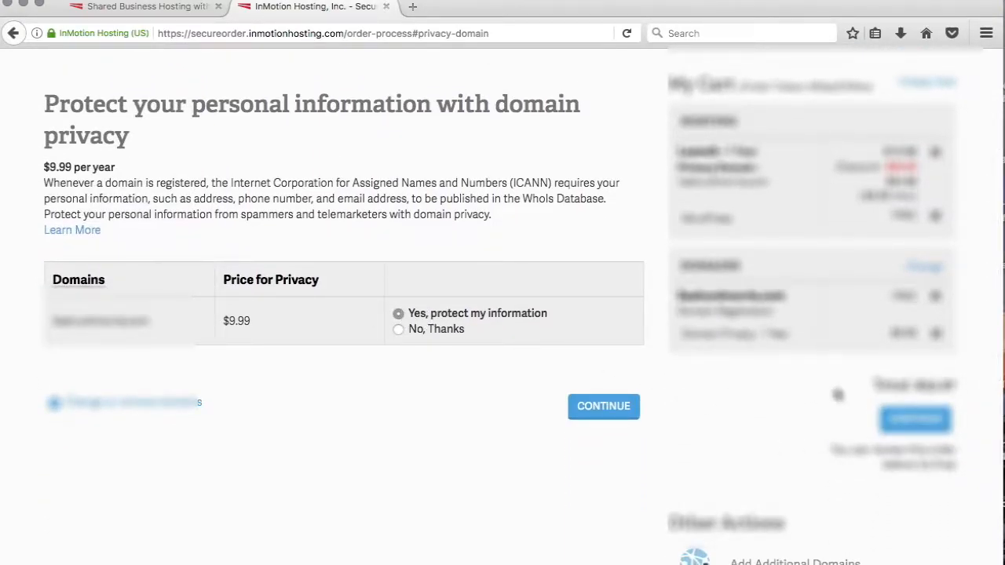
left_click(936, 427)
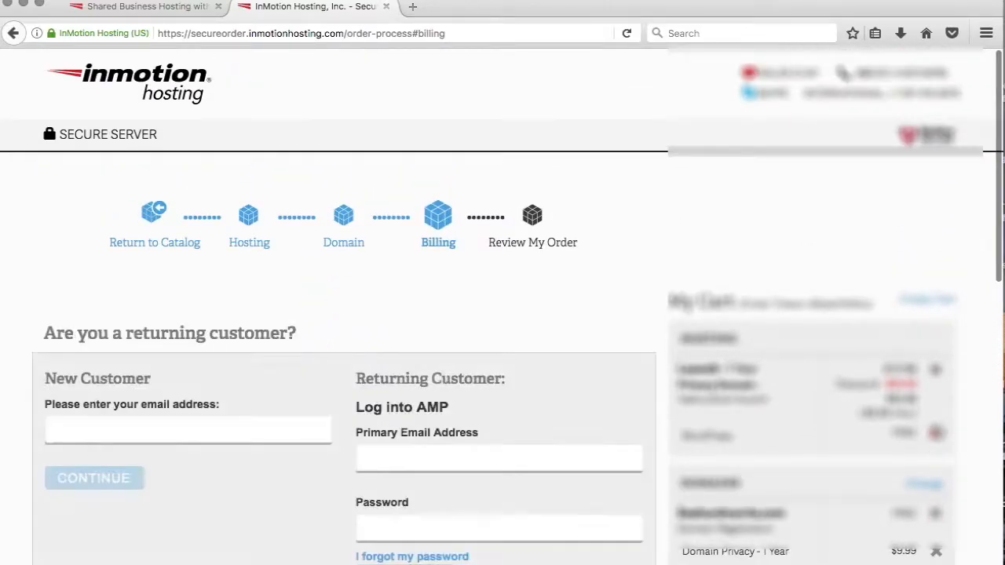
Enter the new customer's email address and continue to the account information form
scroll(737, 292, "down", 3)
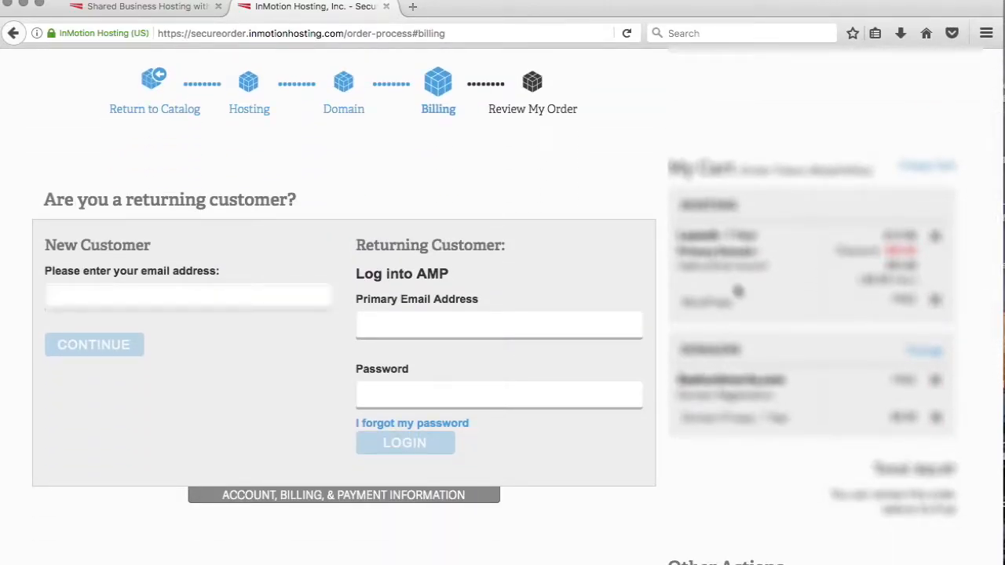
left_click(182, 301)
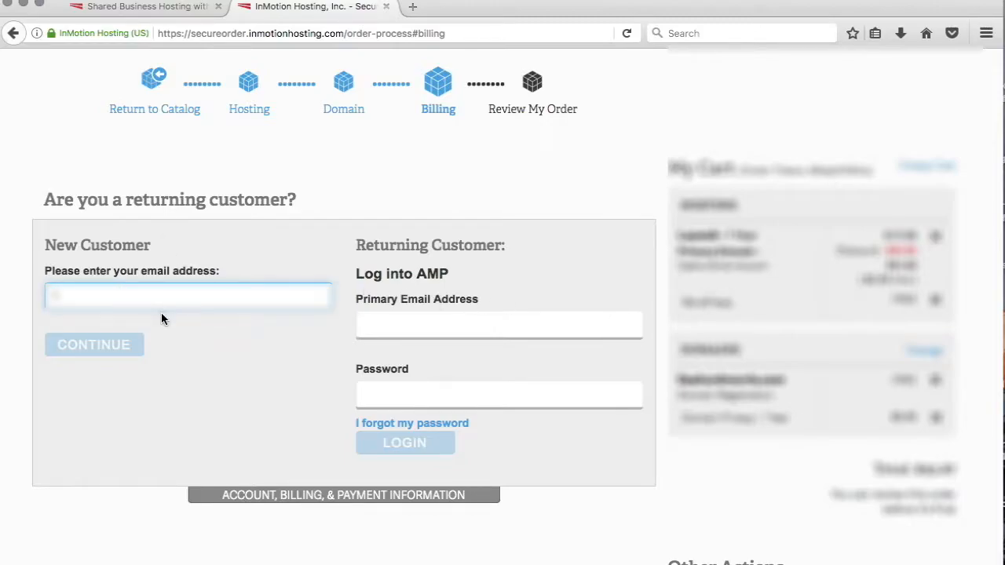
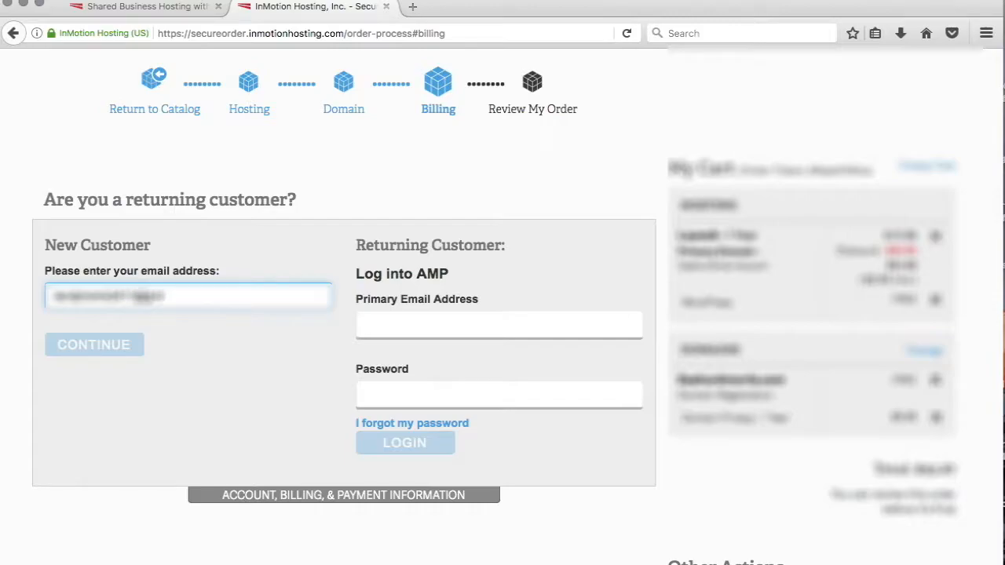
left_click(85, 347)
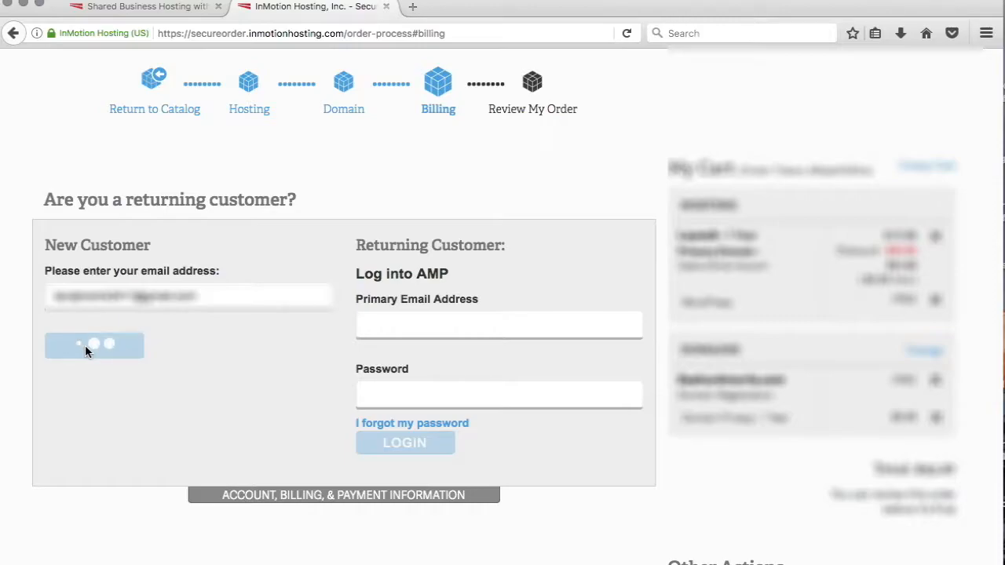
Fill in the account holder's first and last name, country and street address
left_click(267, 224)
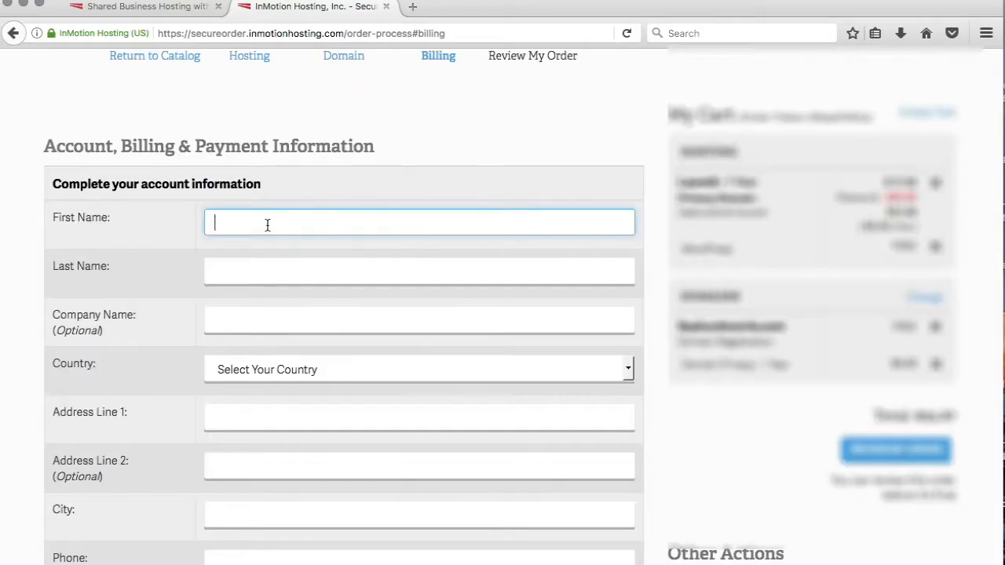
type("asd")
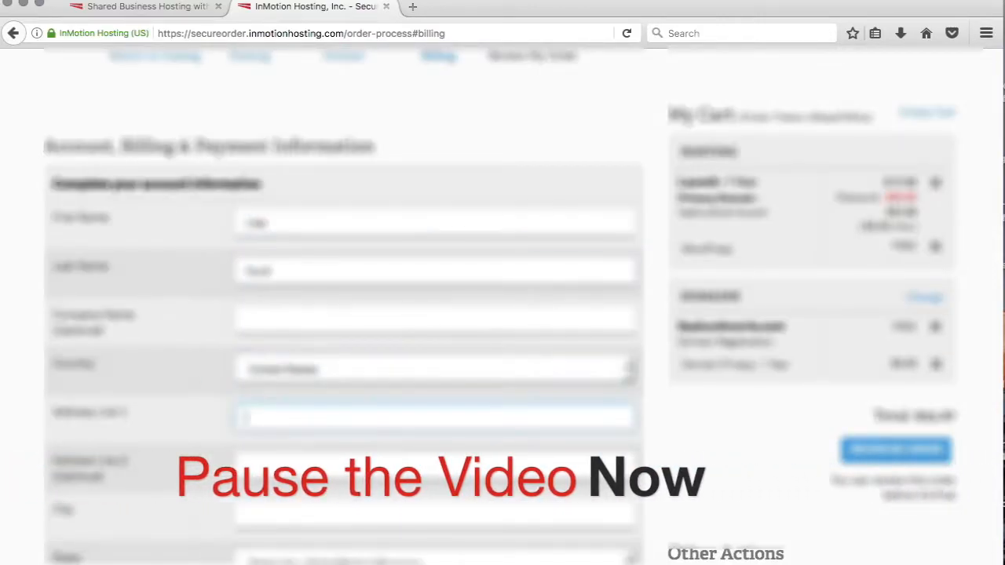
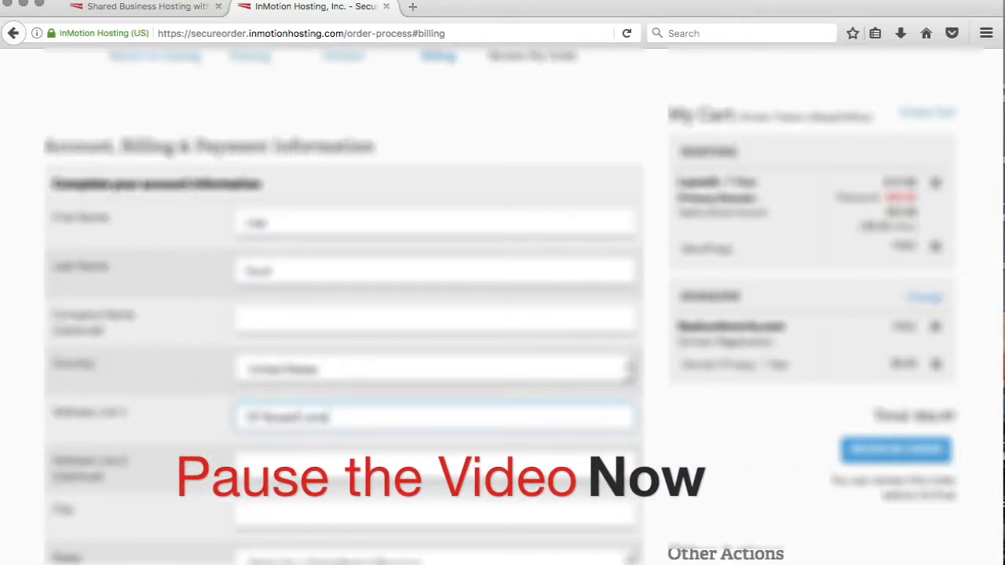
key("Tab")
key("Tab")
Fill in the city, state, ZIP code and phone number in the account form
type("Rapid")
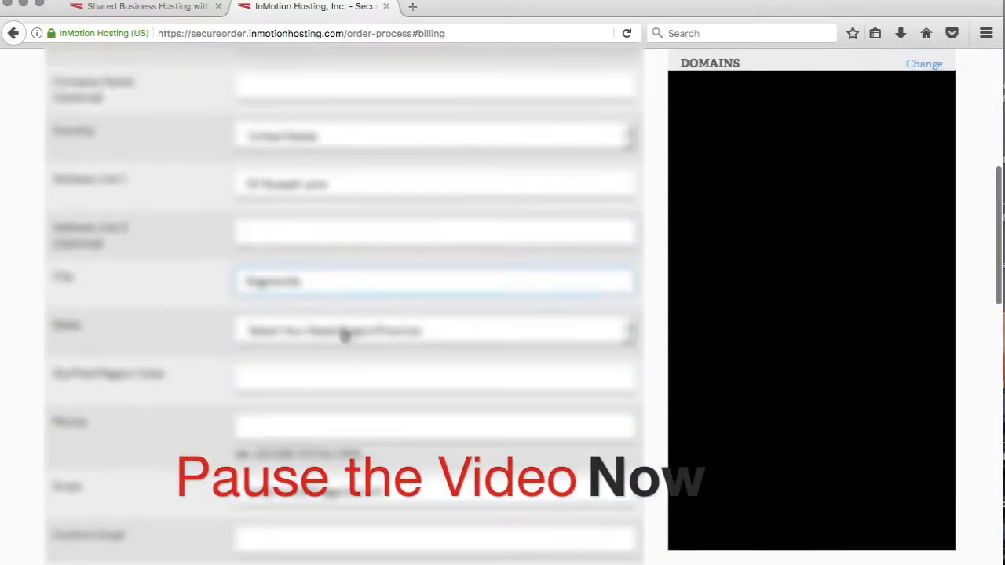
left_click(336, 333)
left_click(319, 438)
key("Tab")
type("44433")
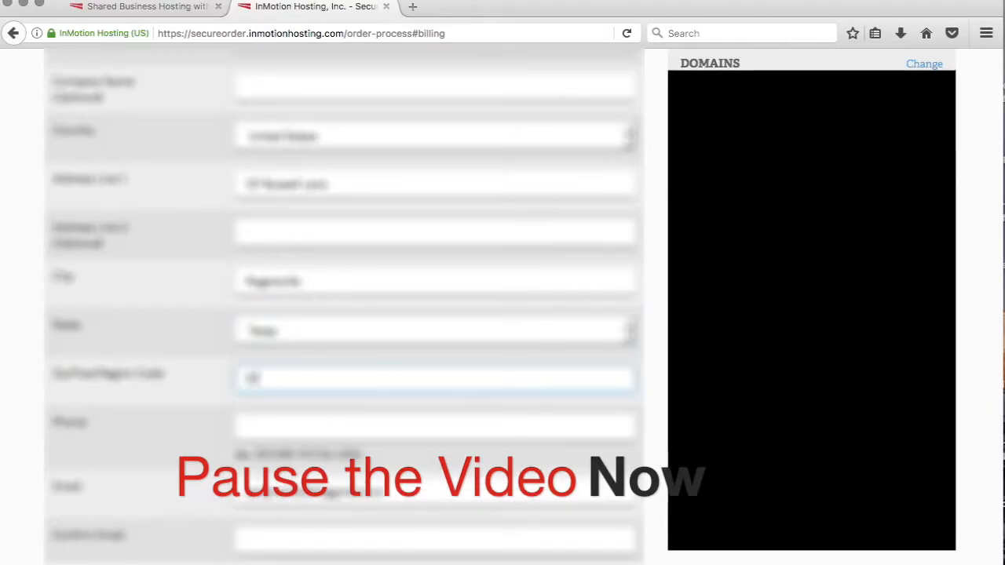
key("Tab")
type("4443334444")
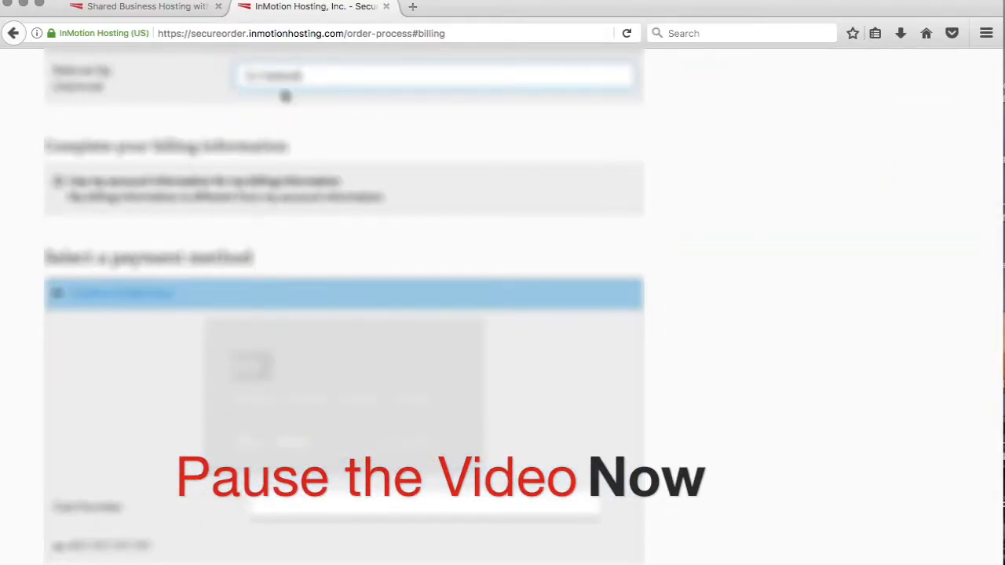
Enter the credit card number in the payment method section of the billing form
scroll(76, 117, "down", 3)
scroll(538, 139, "down", 5)
left_click(338, 259)
type("4444333344")
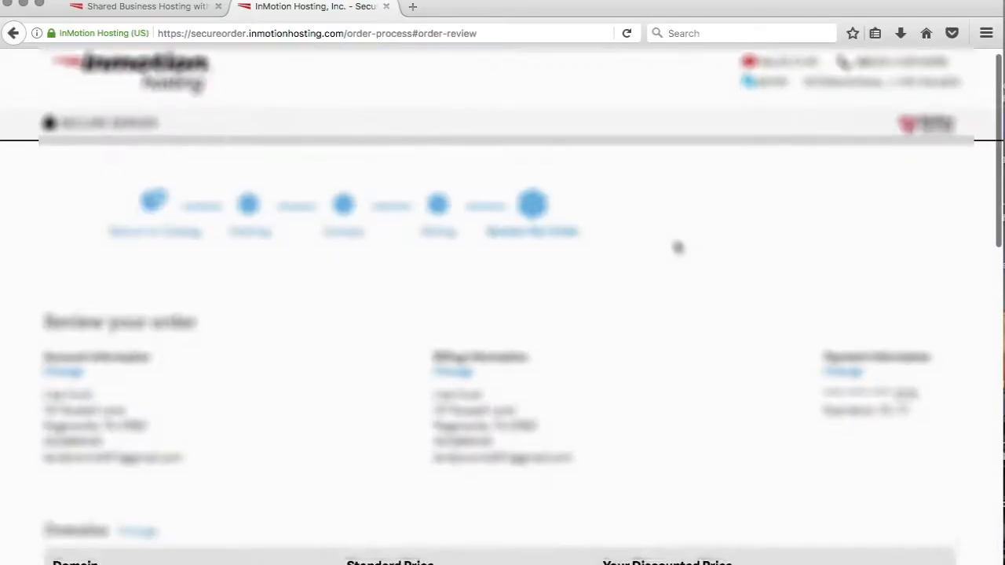
scroll(679, 248, "down", 3)
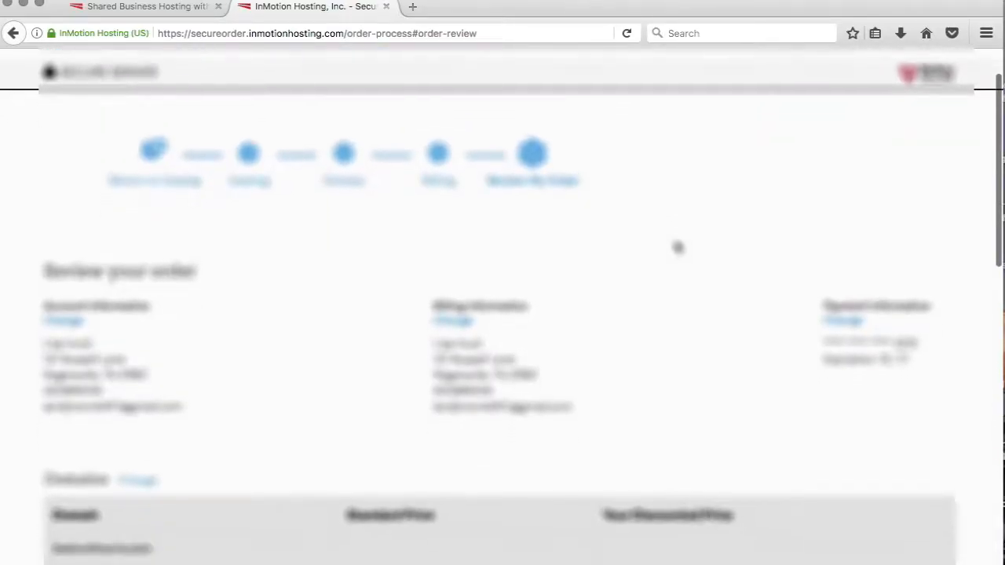
Review the order summary, accept the agreement and check out
scroll(678, 248, "down", 4)
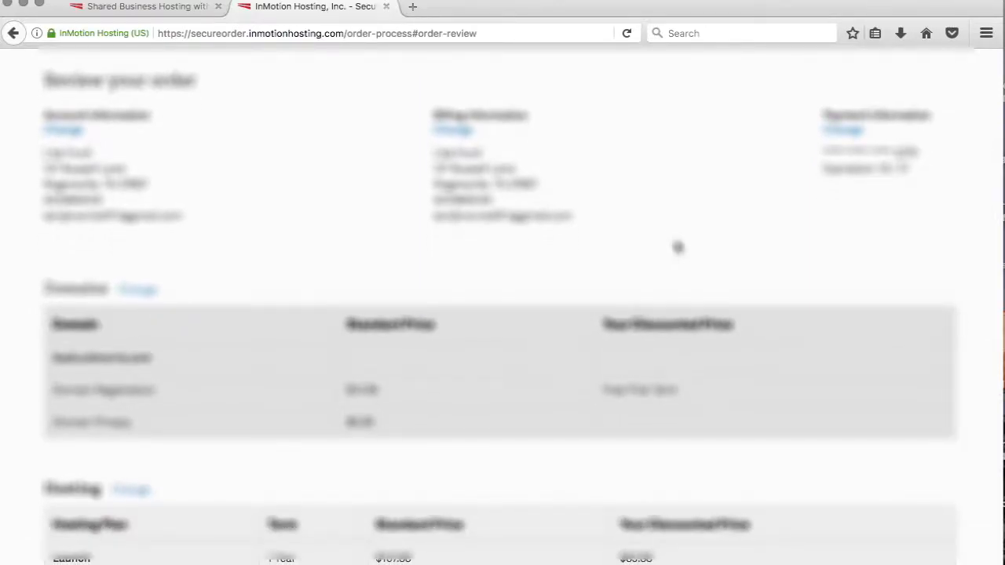
scroll(678, 248, "down", 4)
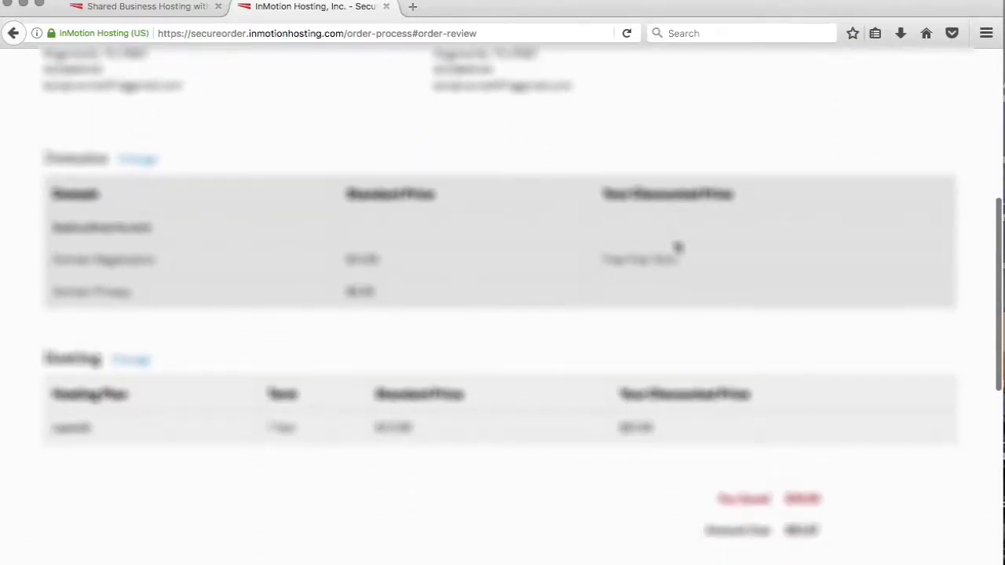
scroll(678, 248, "down", 10)
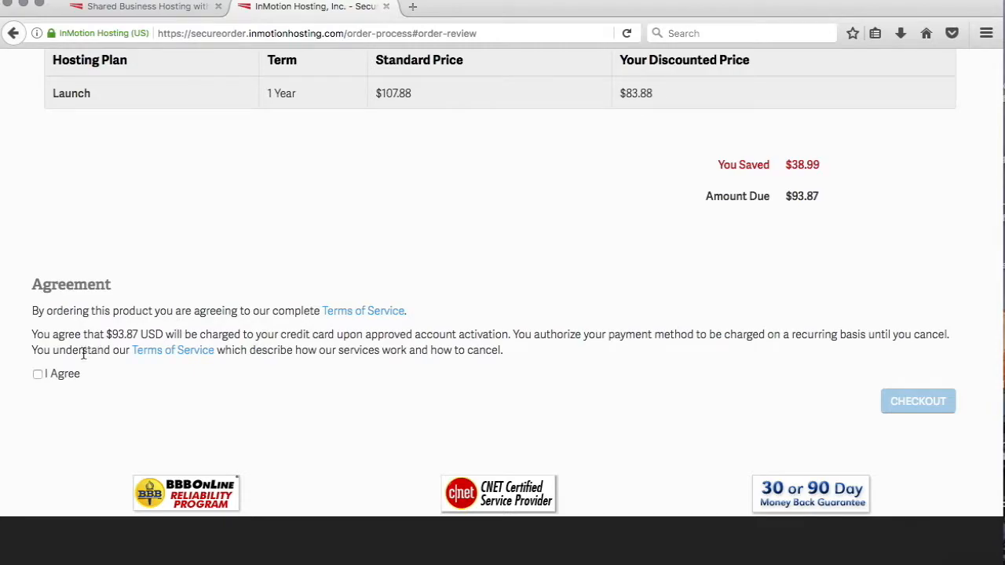
left_click(38, 374)
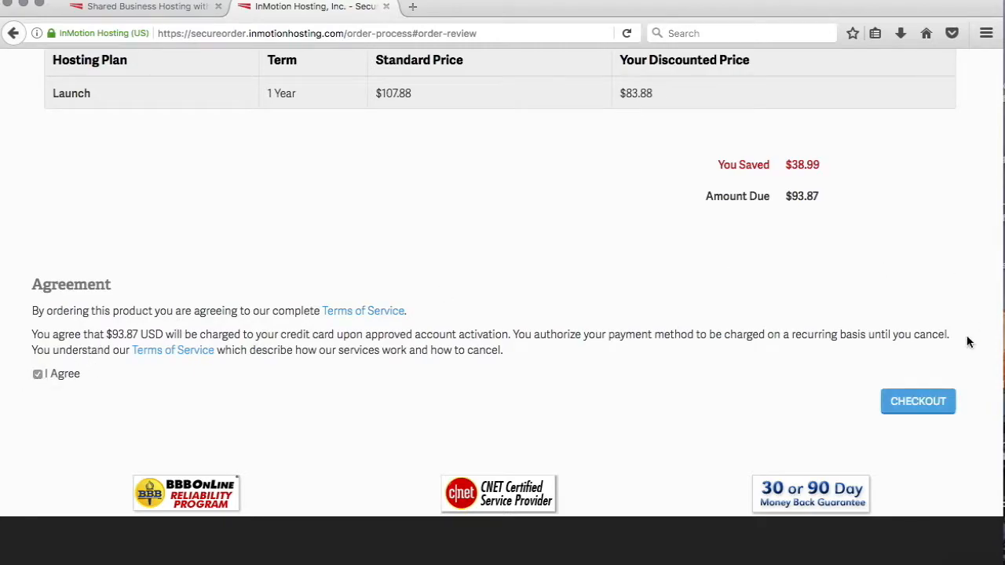
left_click(920, 402)
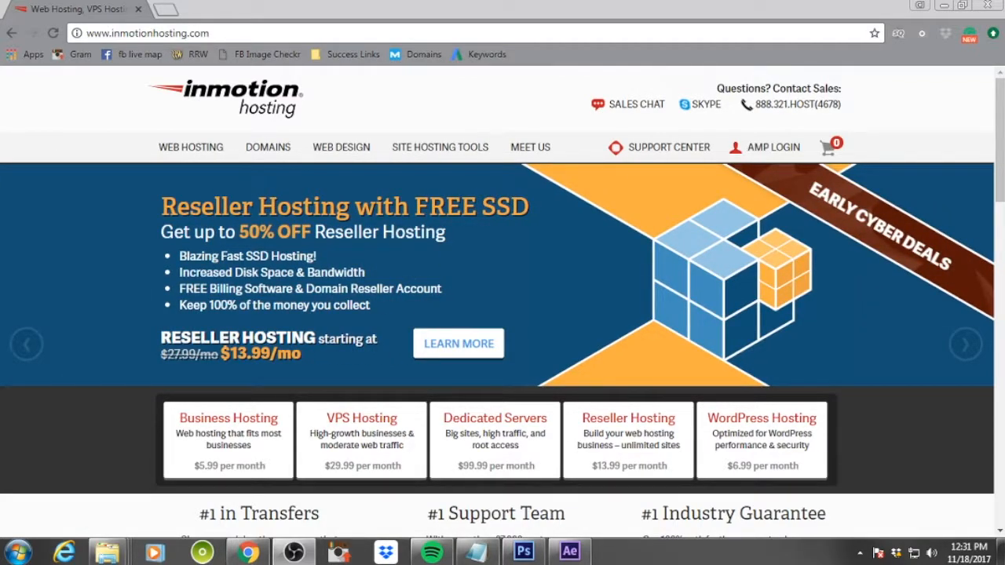
Log in to the Account Management Panel with the saved credentials, completing the captcha
left_click(776, 156)
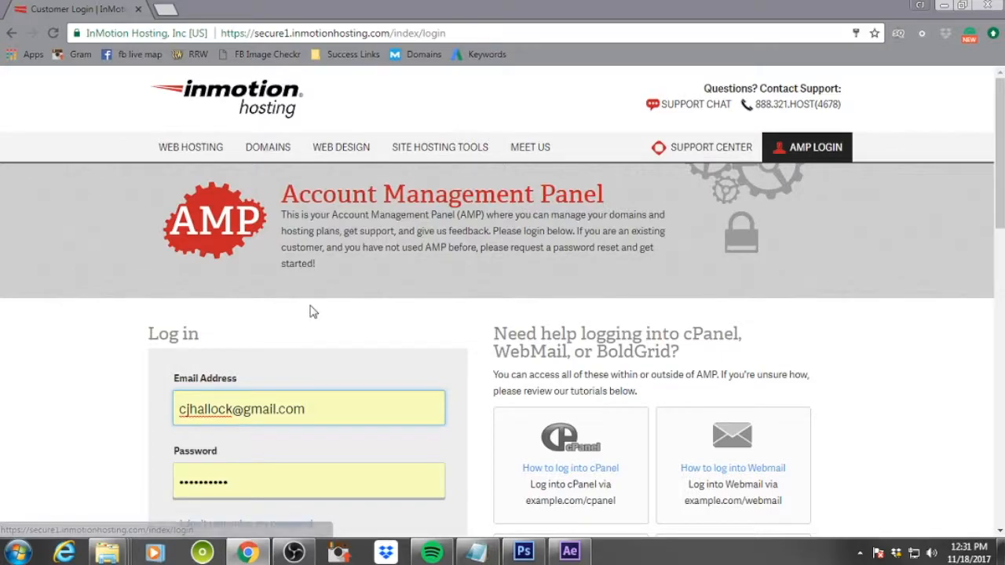
scroll(309, 312, "down", 3)
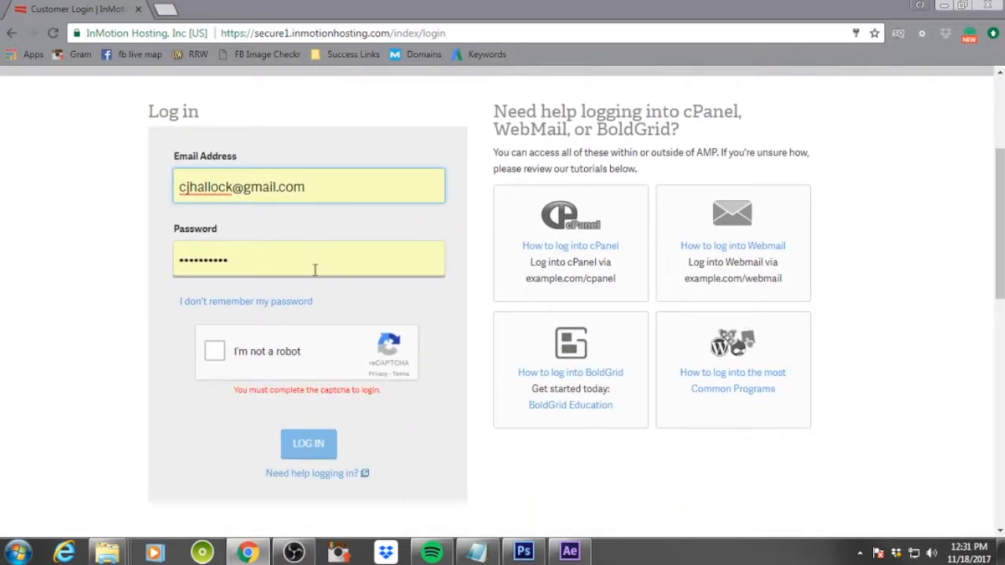
left_click(213, 352)
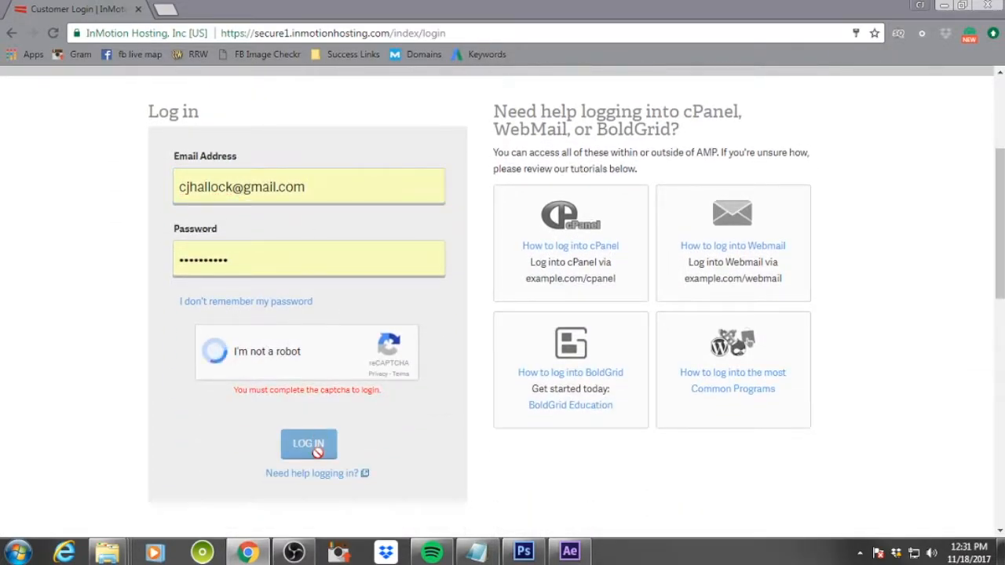
left_click(302, 429)
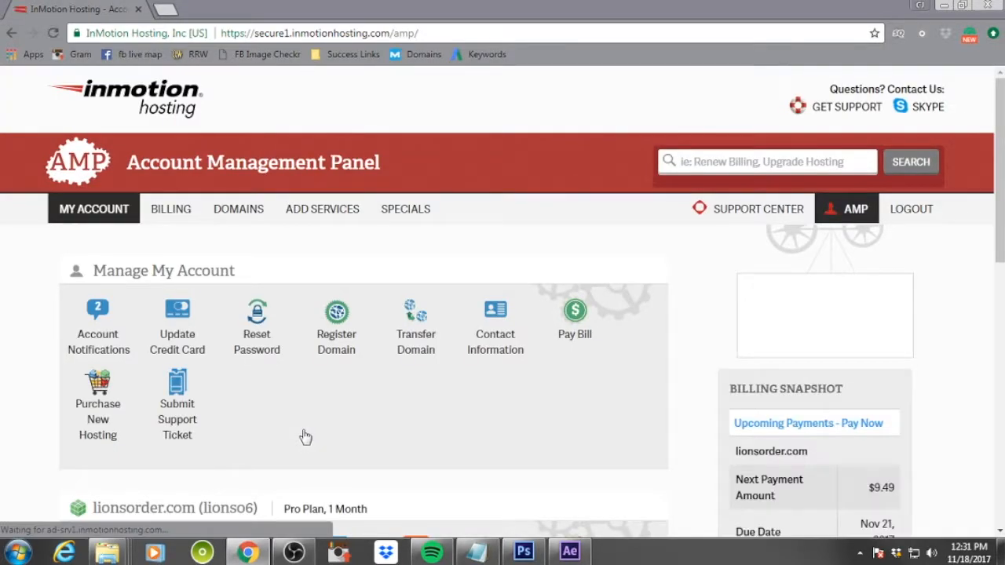
Open cPanel for the hosting account and launch the Softaculous Apps Installer
scroll(305, 436, "down", 3)
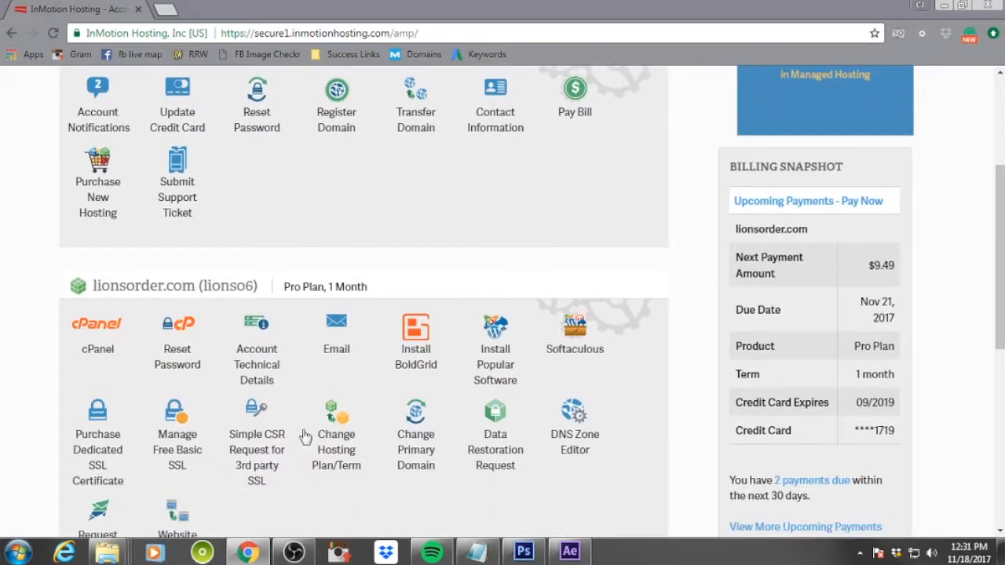
left_click(97, 349)
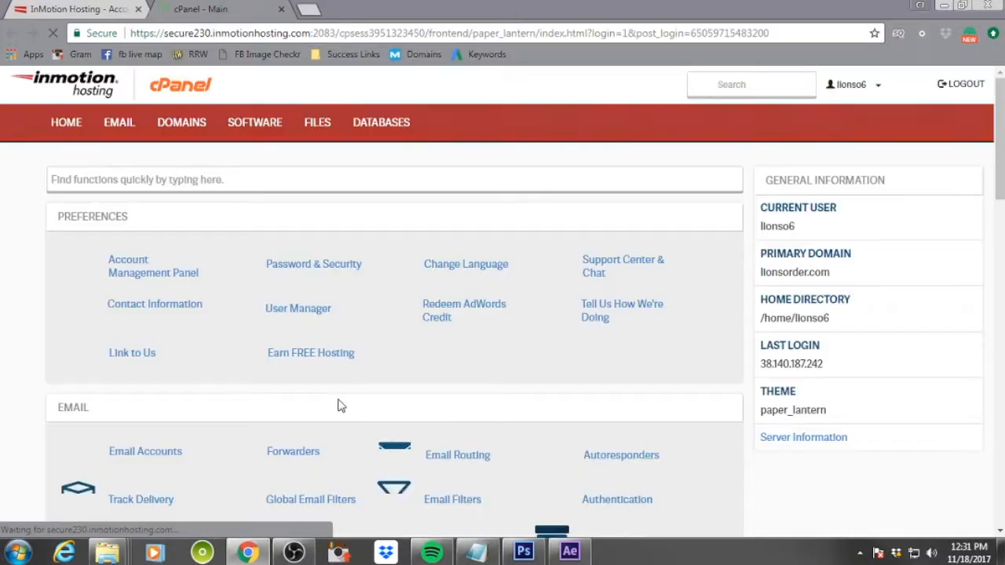
scroll(621, 314, "down", 3)
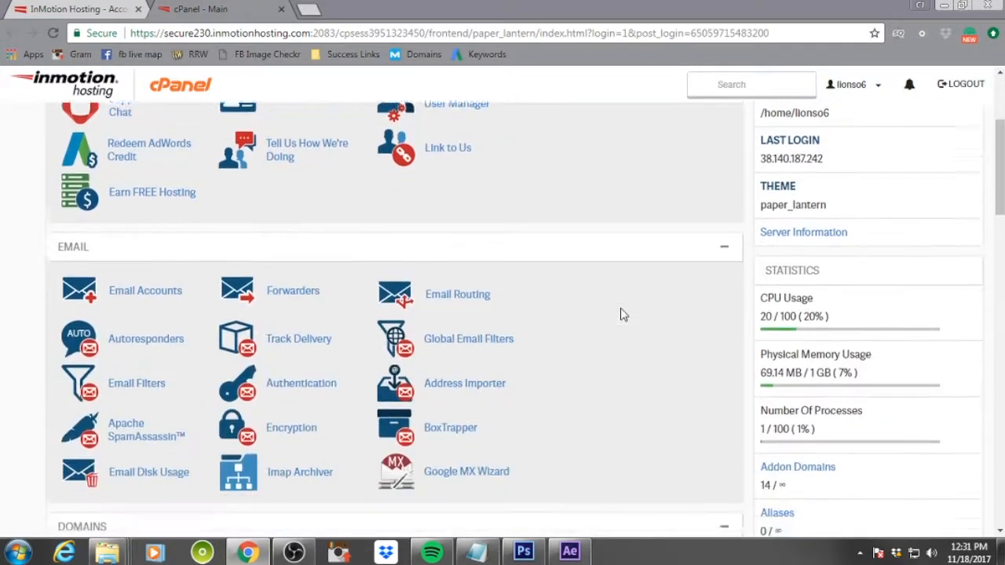
scroll(621, 314, "down", 8)
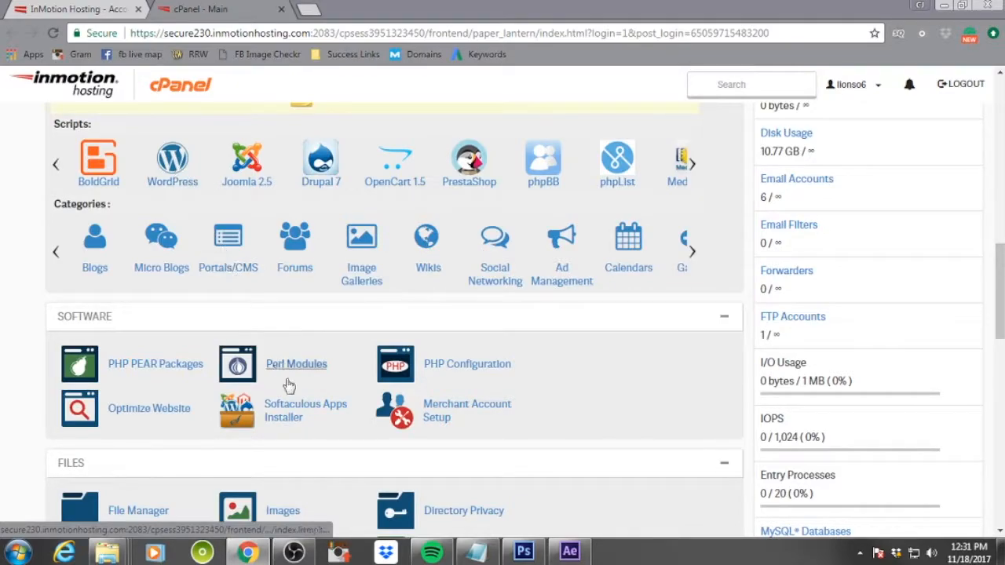
left_click(290, 422)
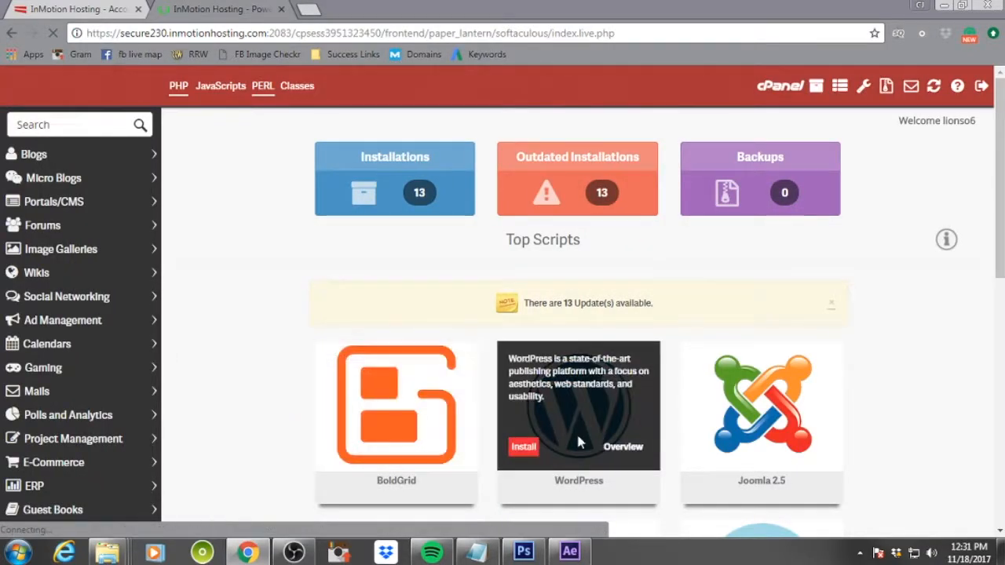
Start a WordPress install and choose shmooga.com as the installation domain
left_click(521, 447)
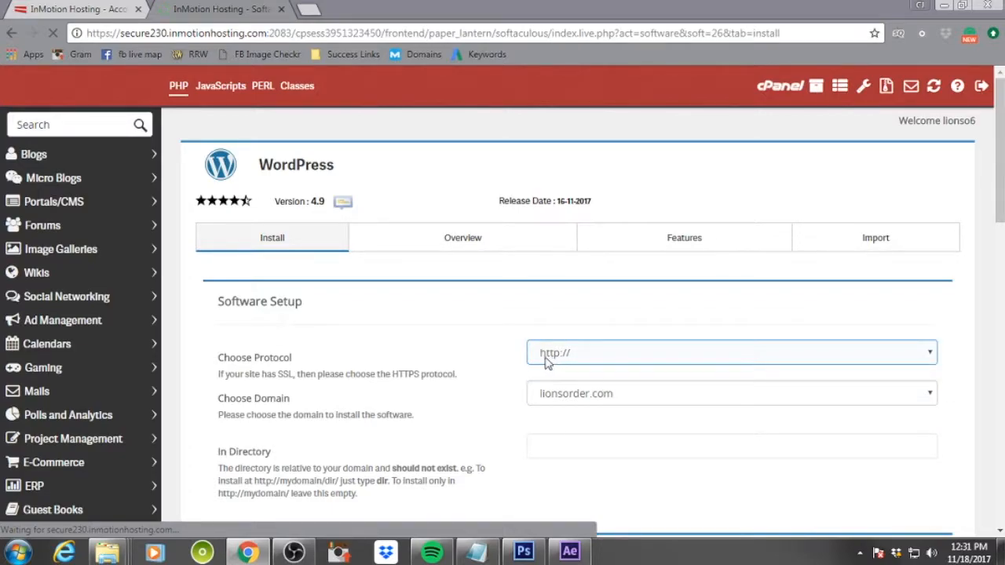
left_click(583, 394)
scroll(610, 287, "down", 2)
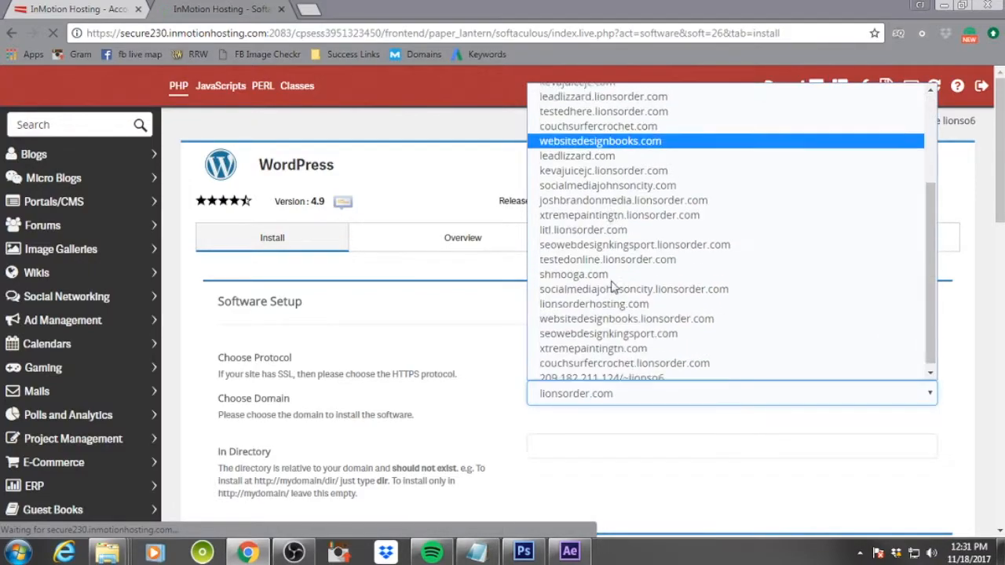
left_click(610, 276)
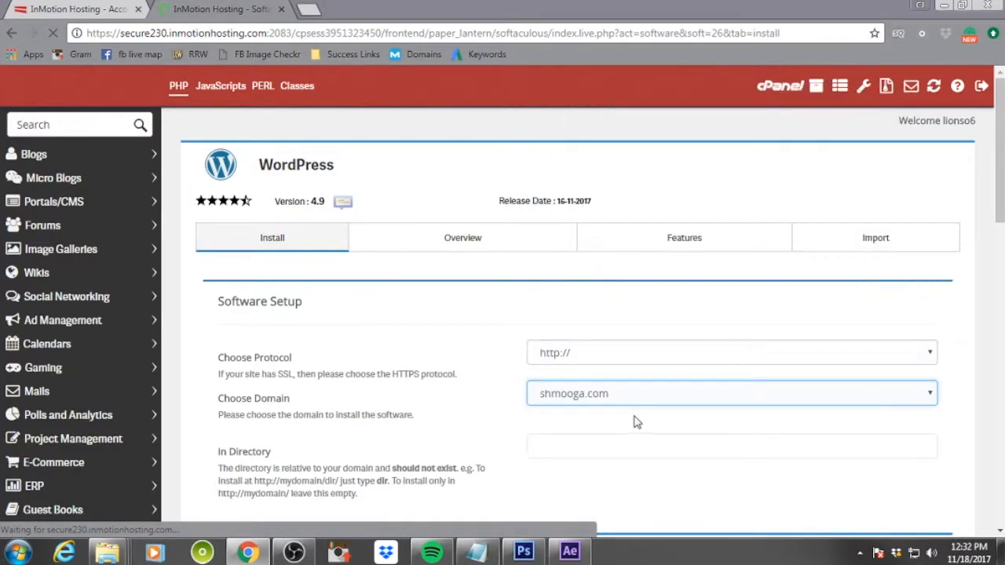
Set the WordPress admin username to start and enter an admin password
scroll(635, 420, "down", 4)
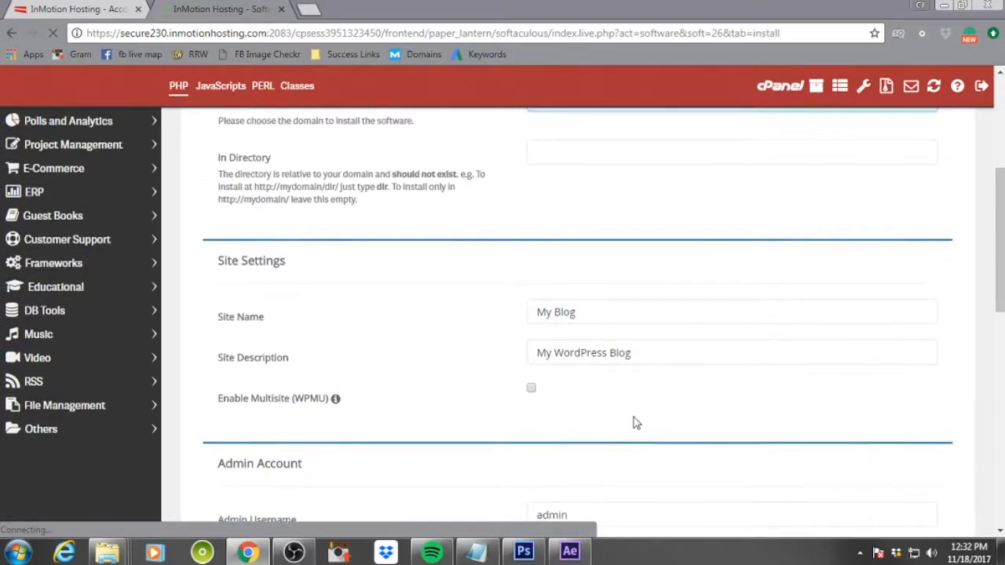
scroll(635, 419, "up", 2)
scroll(777, 399, "down", 2)
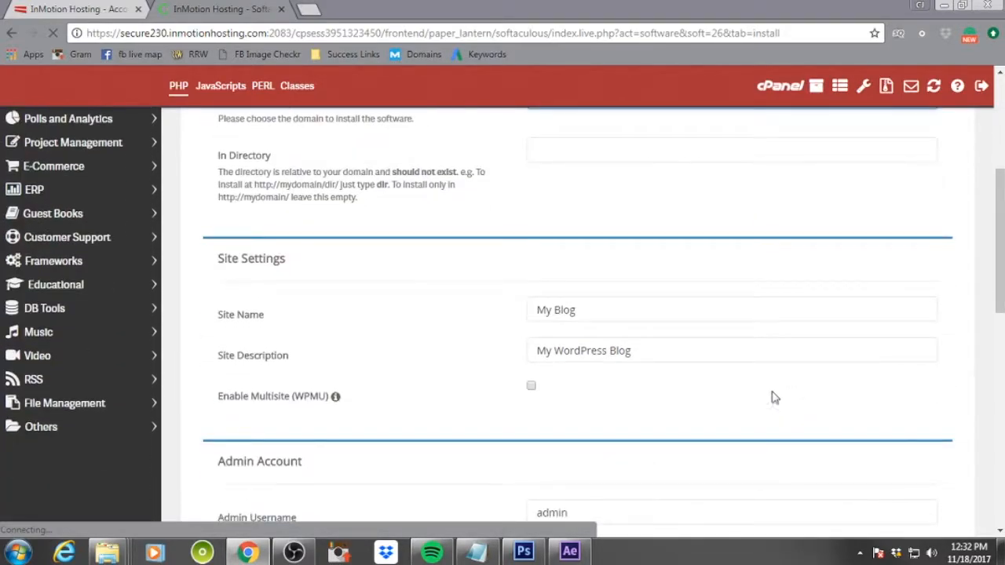
scroll(736, 381, "down", 2)
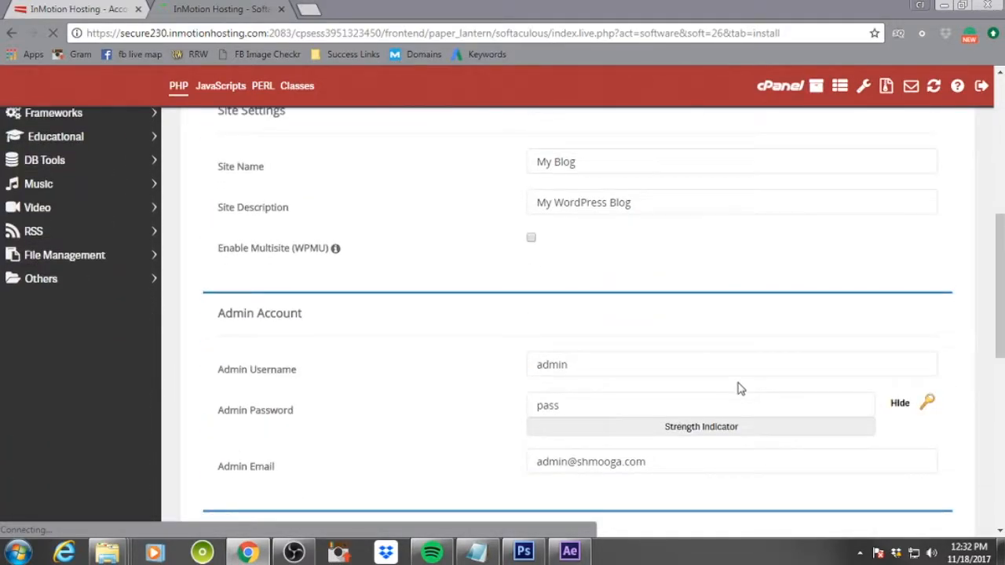
left_click(621, 363)
key("BackSpace")
key("BackSpace")
key("BackSpace")
key("BackSpace")
key("BackSpace")
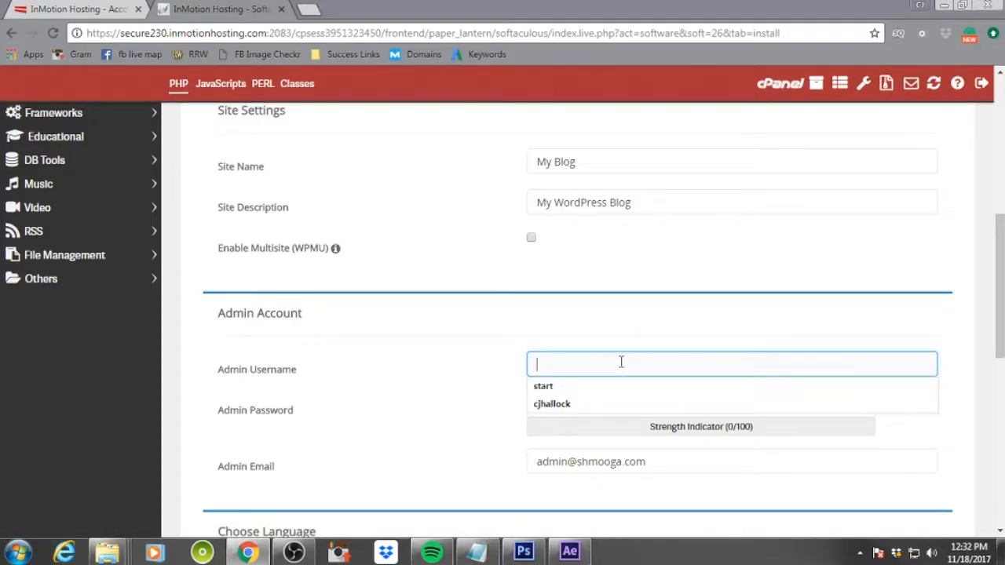
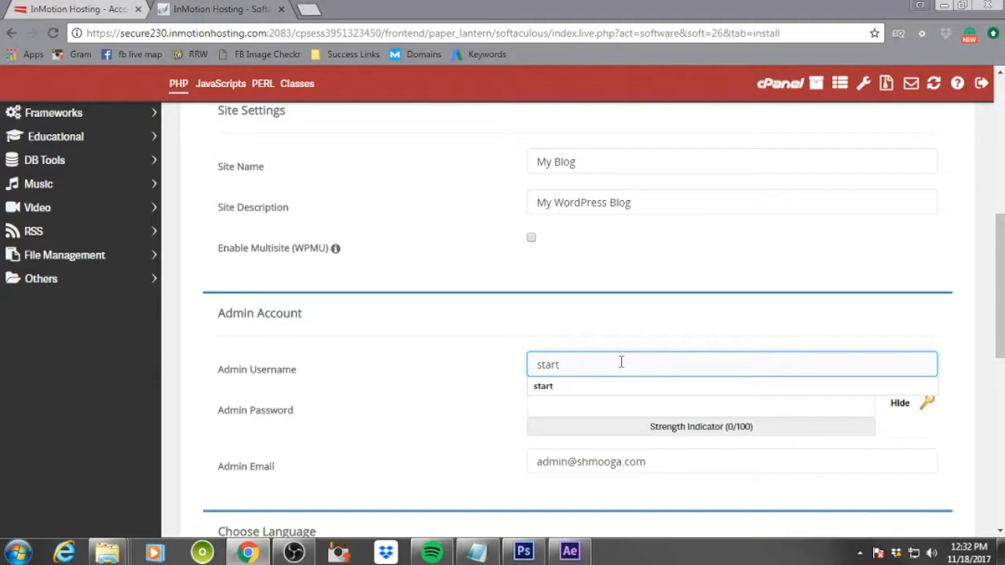
key("Tab")
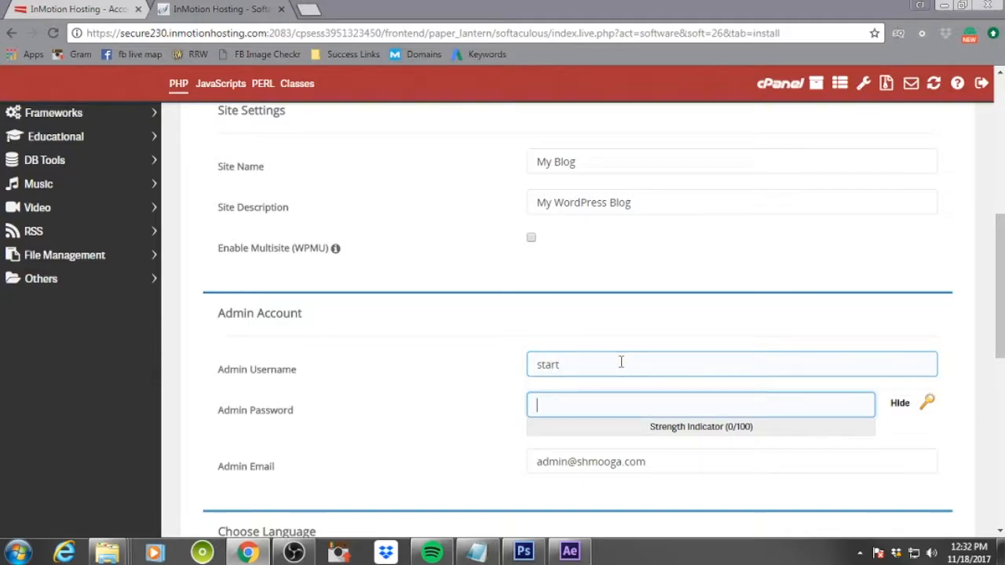
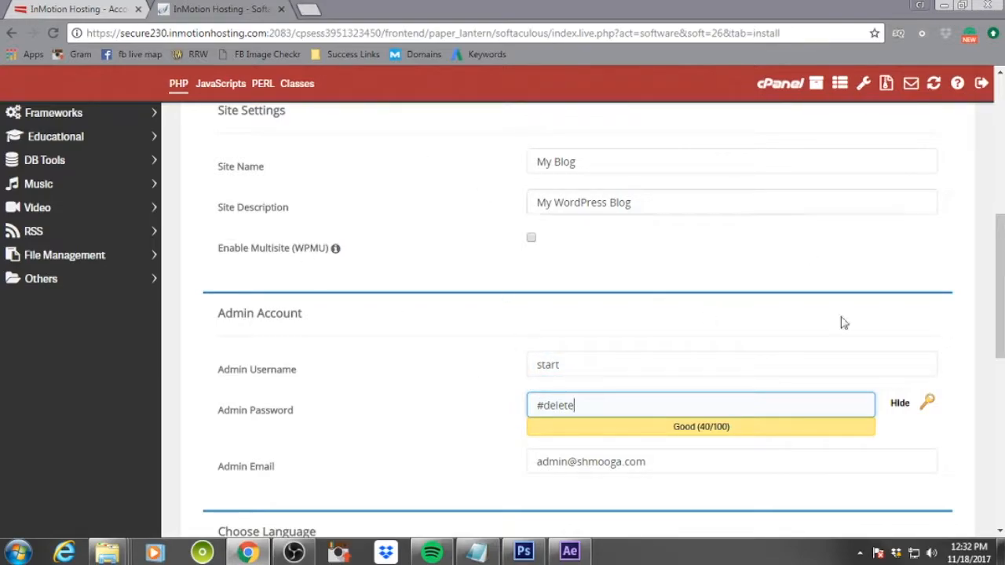
Replace the admin email with the user's own email address
left_click_drag(663, 469, 531, 464)
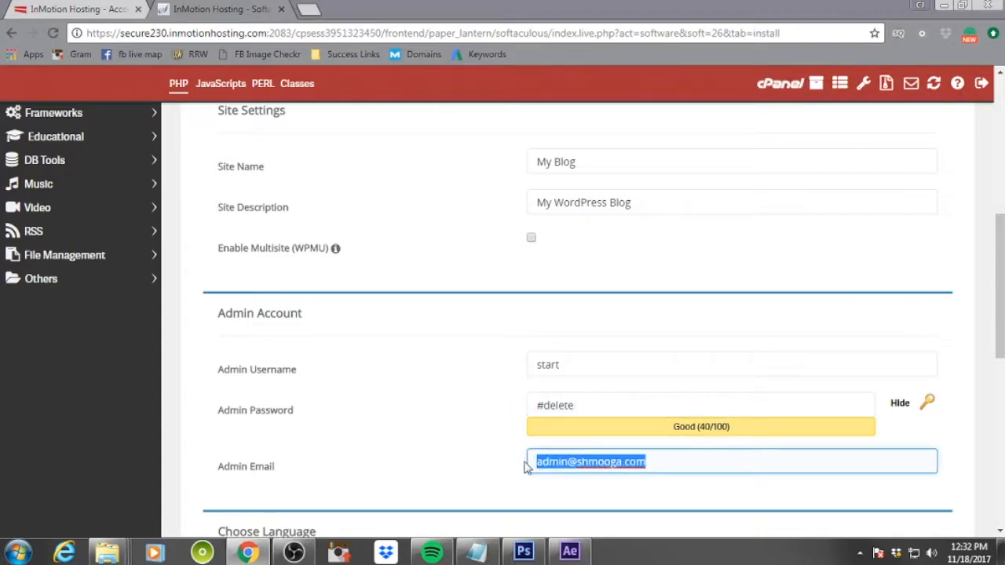
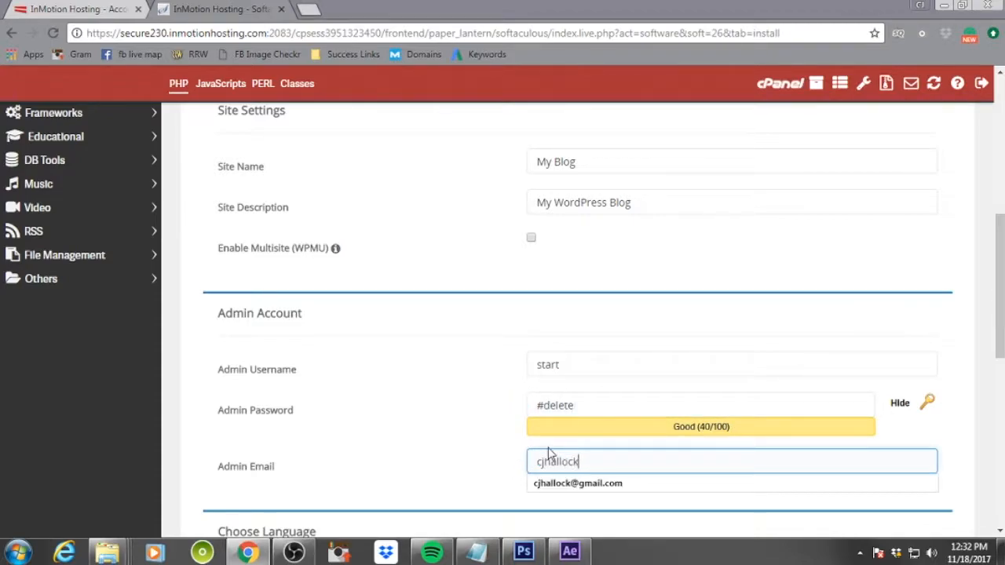
Uncheck the WPForms-Lite plugin and expand the Advanced Options section
scroll(751, 359, "down", 5)
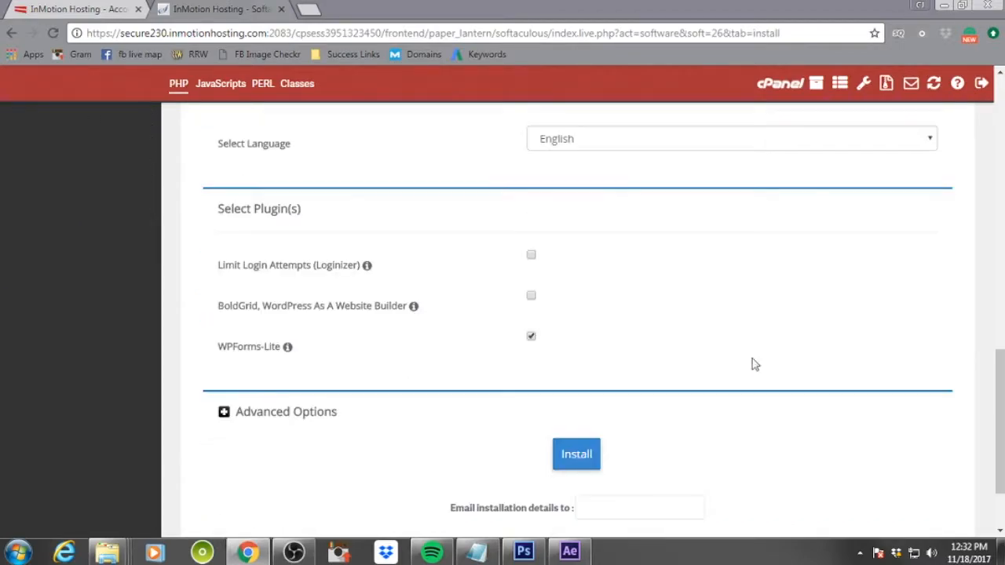
left_click(530, 338)
left_click(223, 413)
scroll(688, 368, "down", 2)
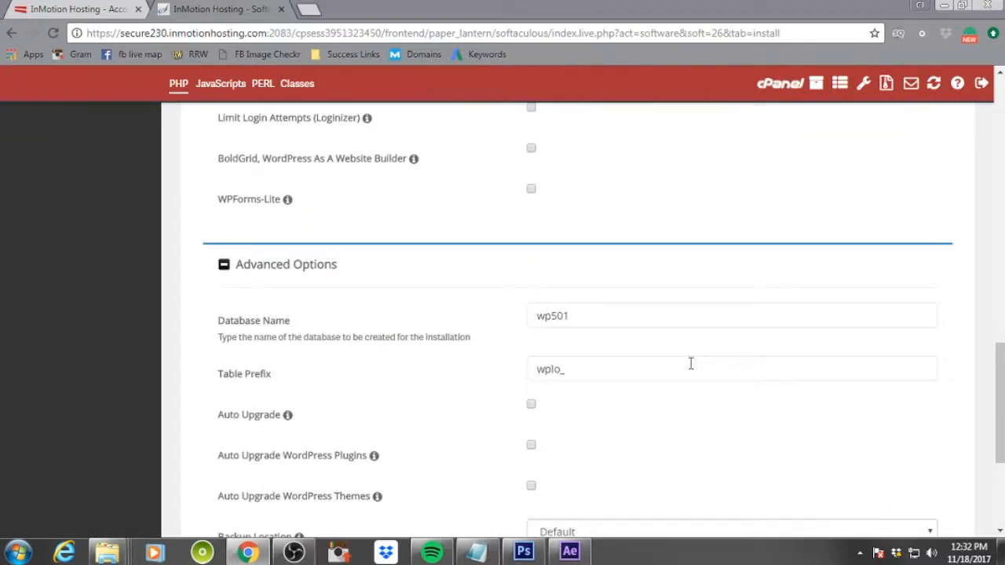
Set the database name to shmga
double_click(590, 317)
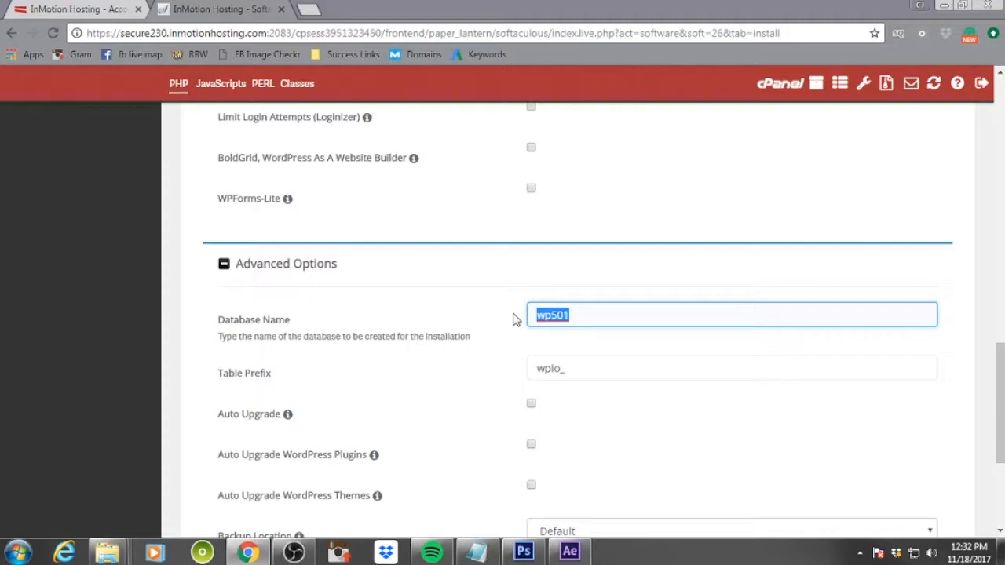
type("shmga")
scroll(657, 348, "down", 2)
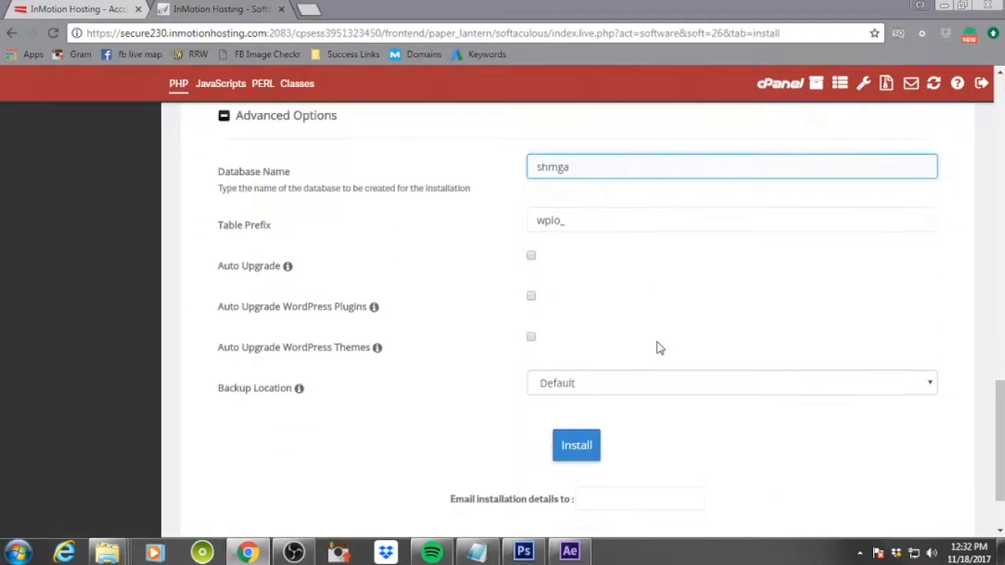
Enter the user's email address to receive installation details and run the WordPress install
left_click(621, 493)
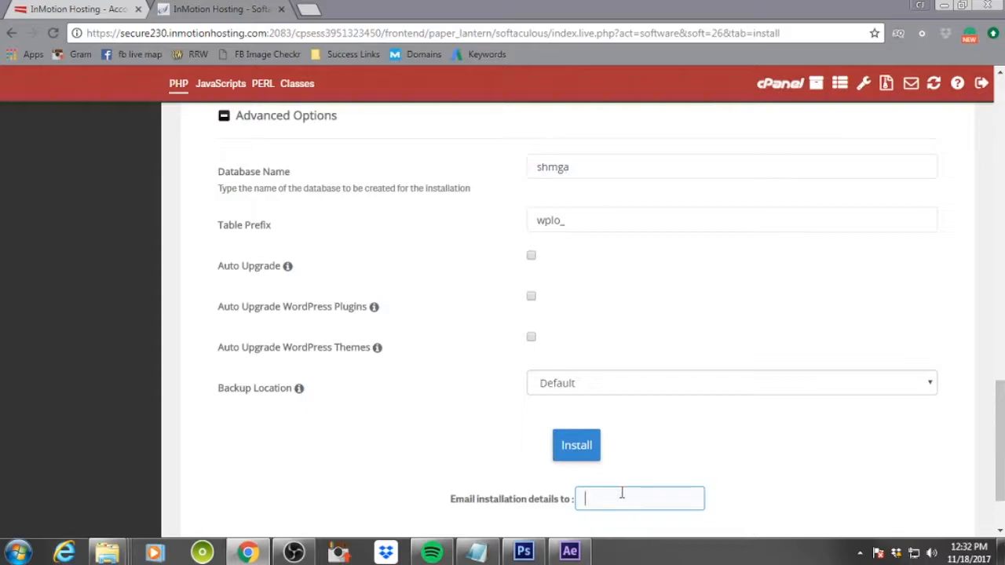
type("cjh")
left_click(626, 520)
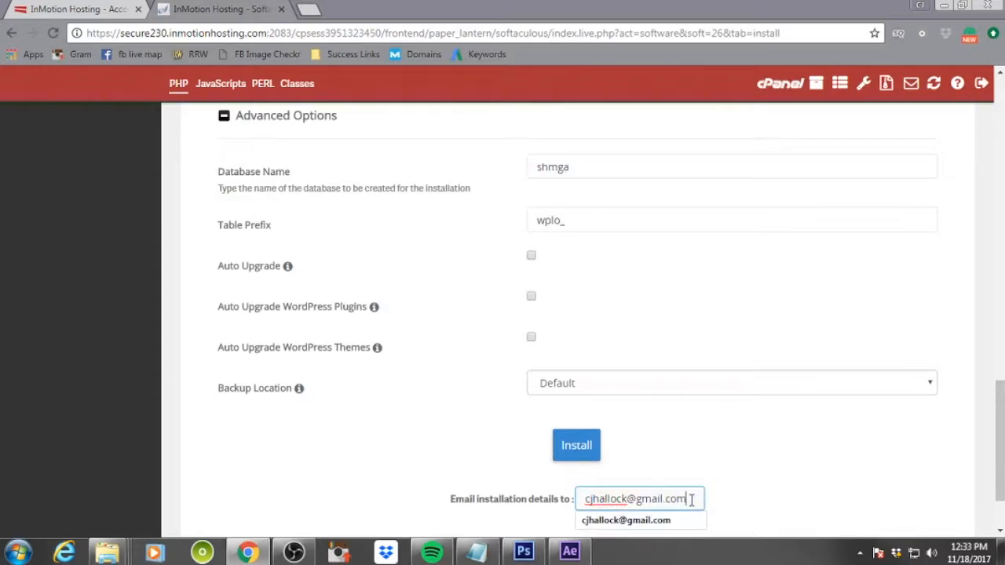
left_click(700, 467)
left_click(577, 455)
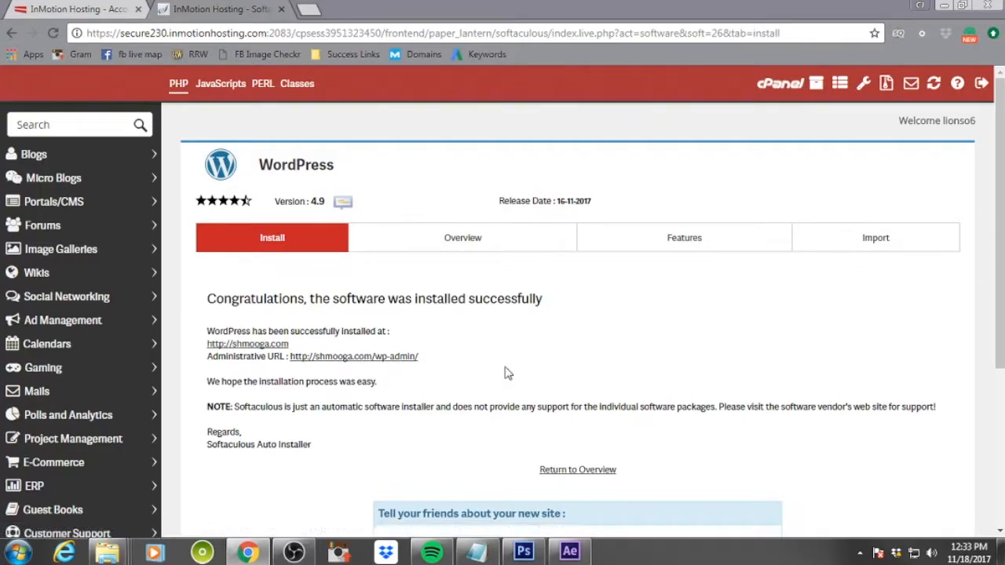
Open the new site's WordPress admin and go to the Add Plugins page
left_click(388, 359)
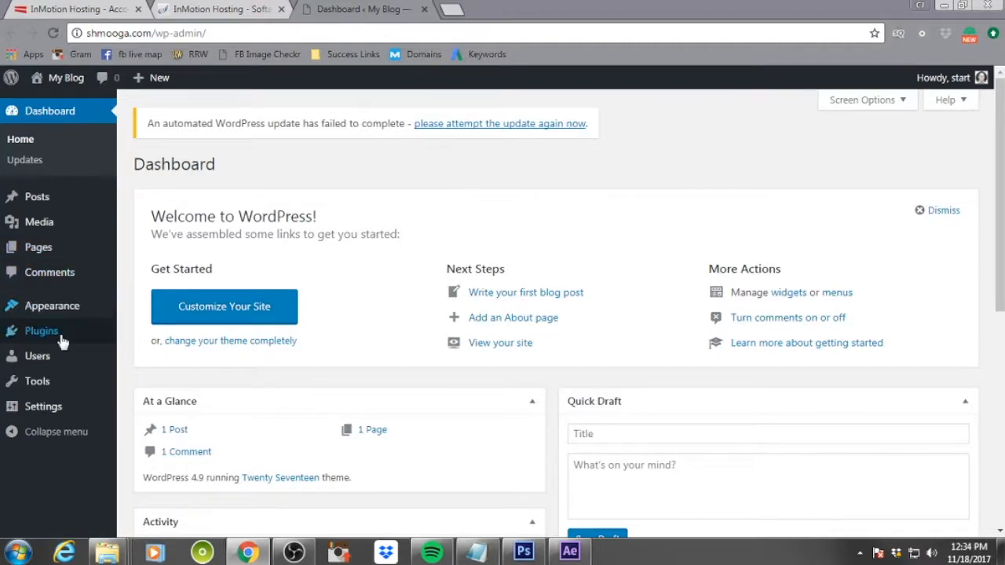
mouse_move(63, 336)
left_click(149, 354)
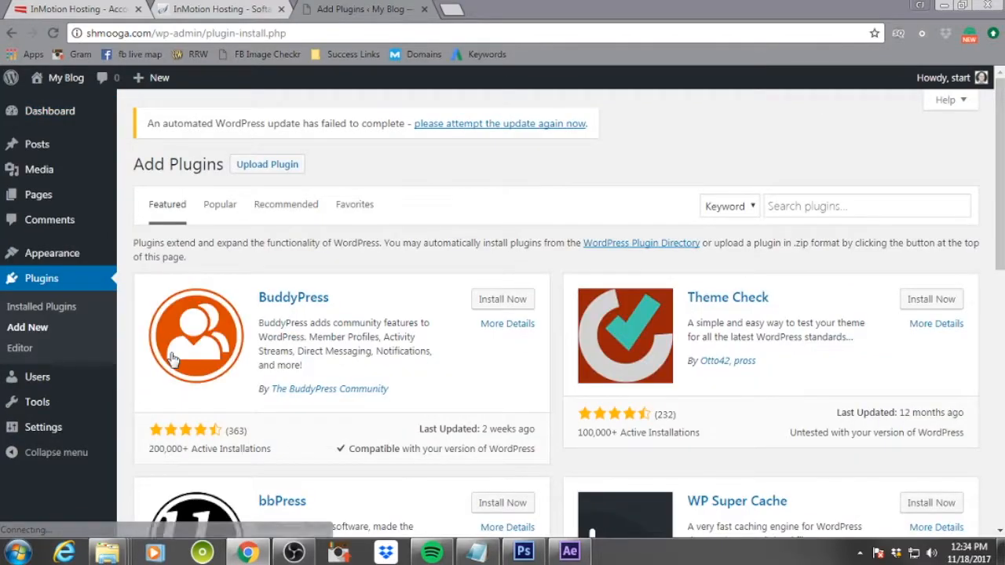
Search plugins for wp clone, then install and activate WP Clone by WP Academy
left_click(824, 206)
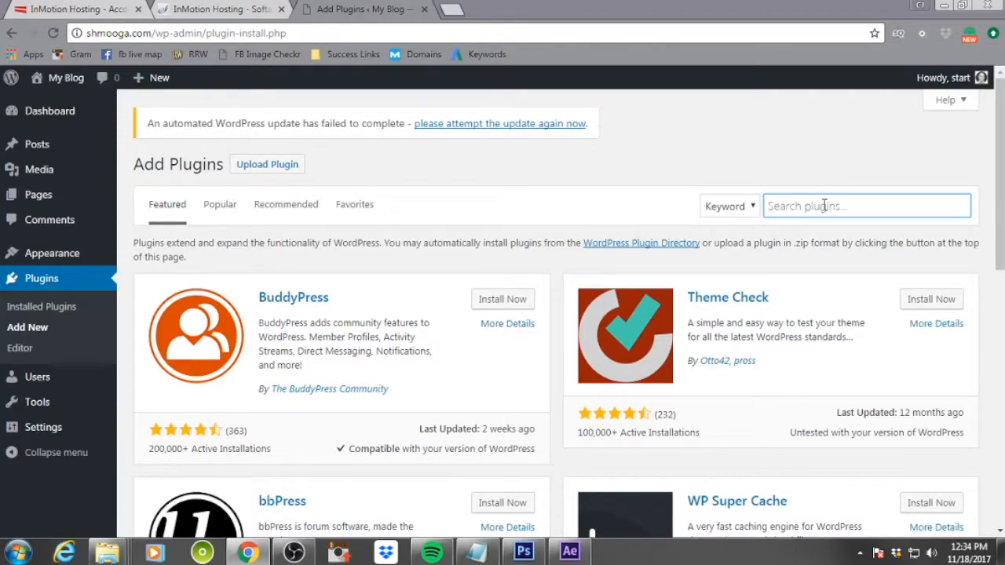
type("wp clone")
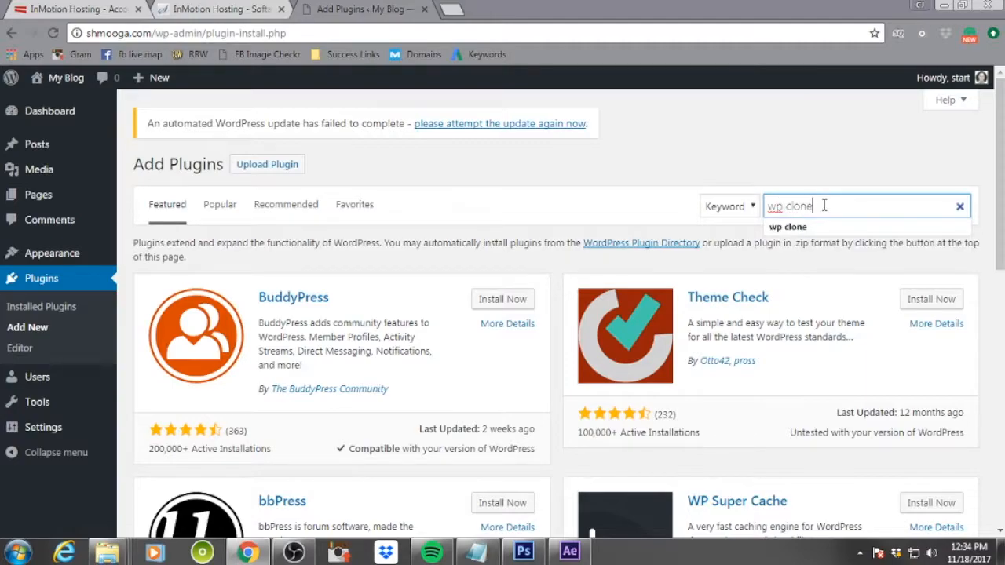
key("Return")
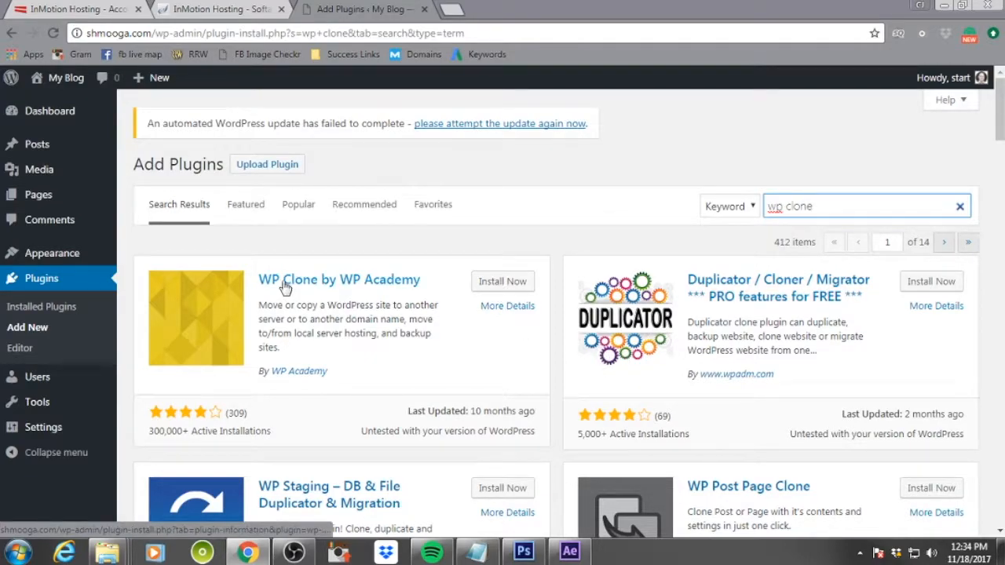
left_click_drag(336, 375, 275, 377)
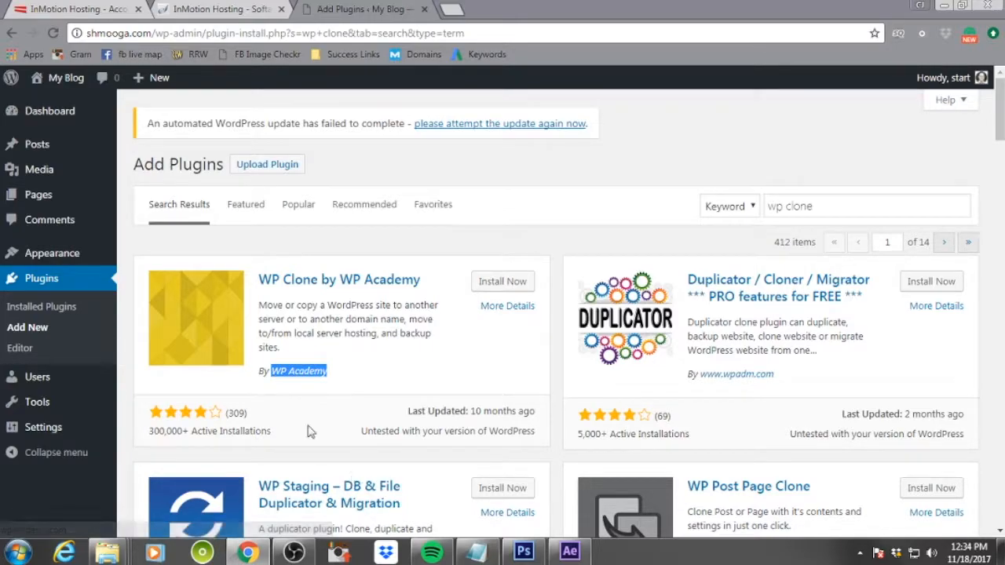
left_click(506, 283)
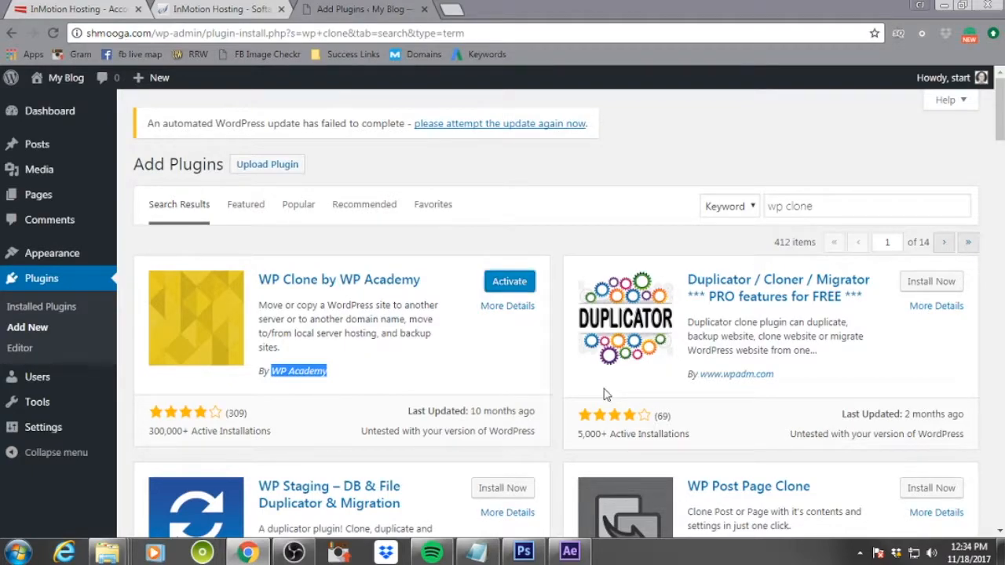
left_click(506, 284)
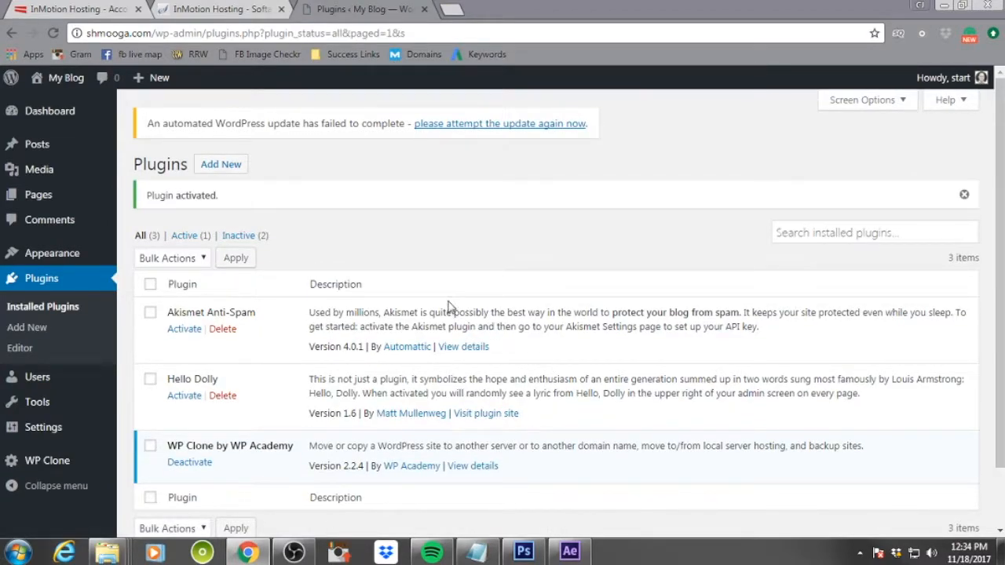
scroll(449, 302, "down", 2)
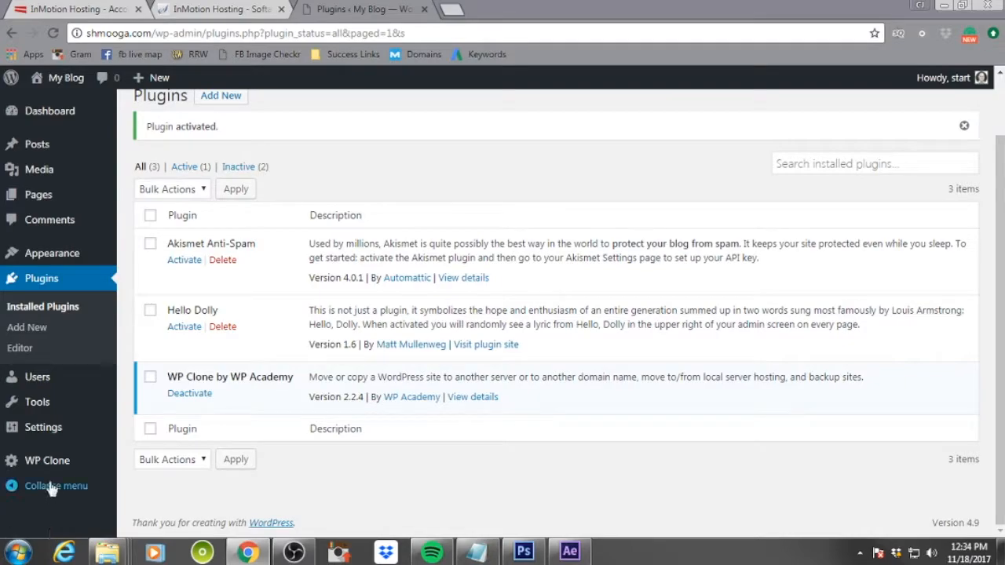
left_click(53, 463)
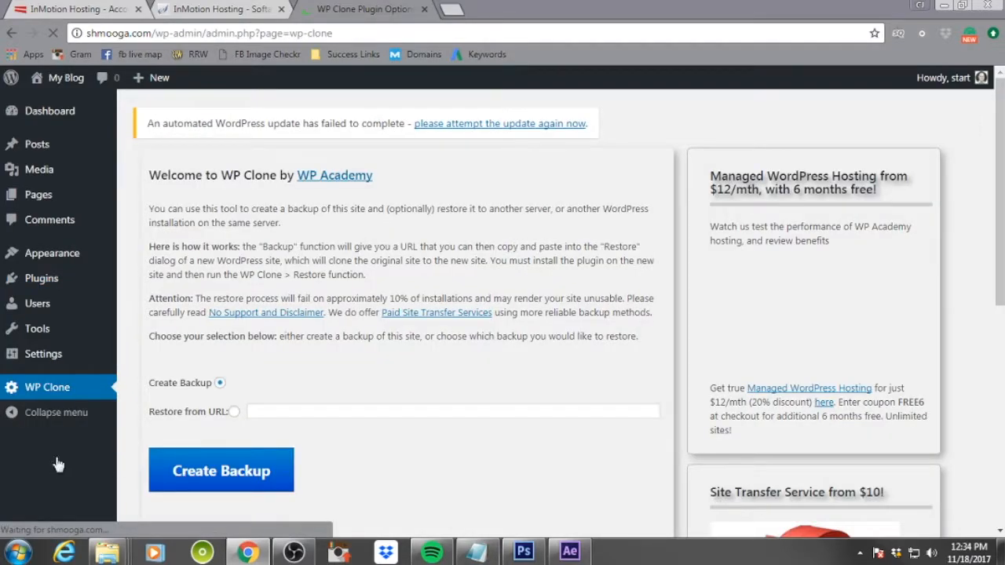
left_click(234, 411)
left_click(302, 409)
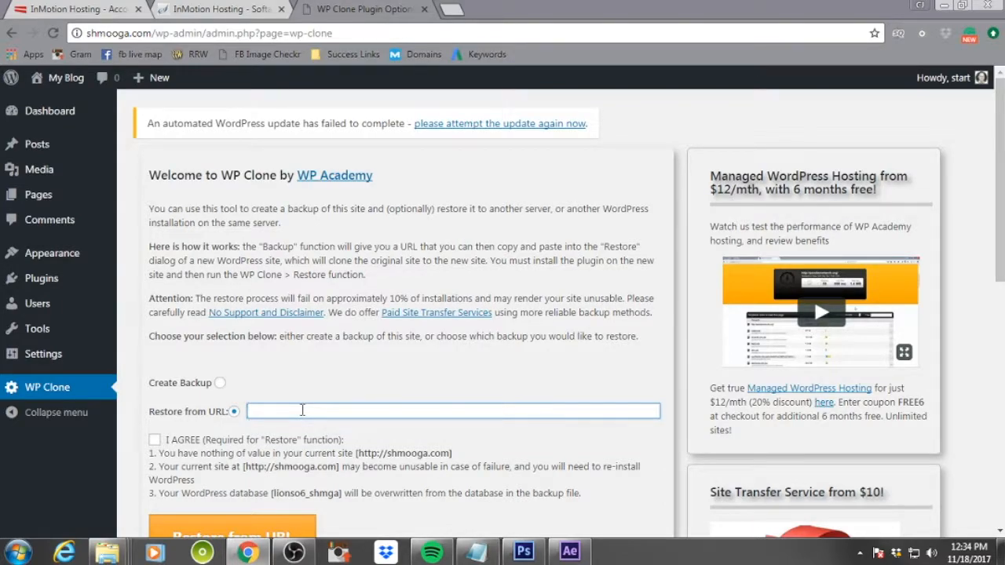
type("http://")
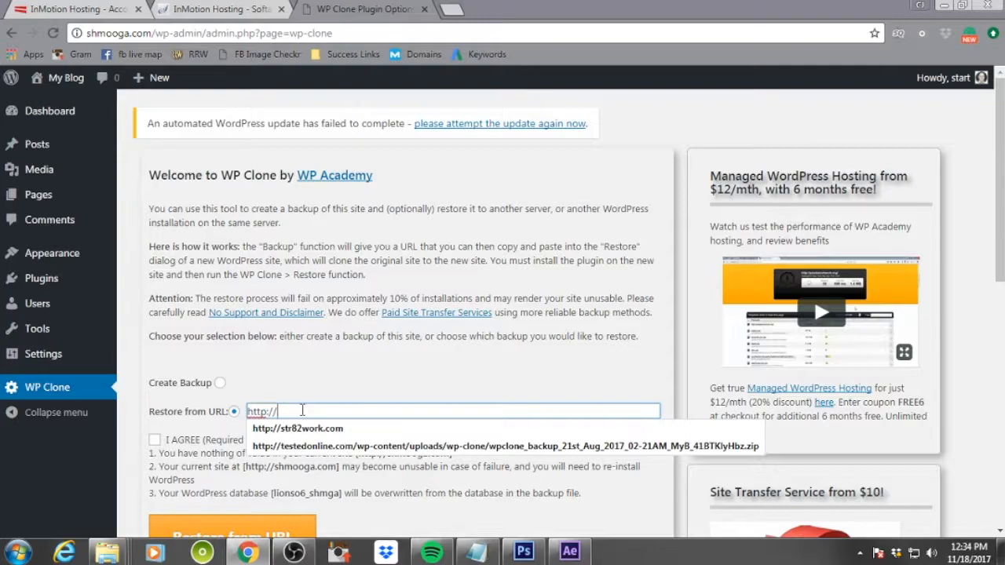
type("str82")
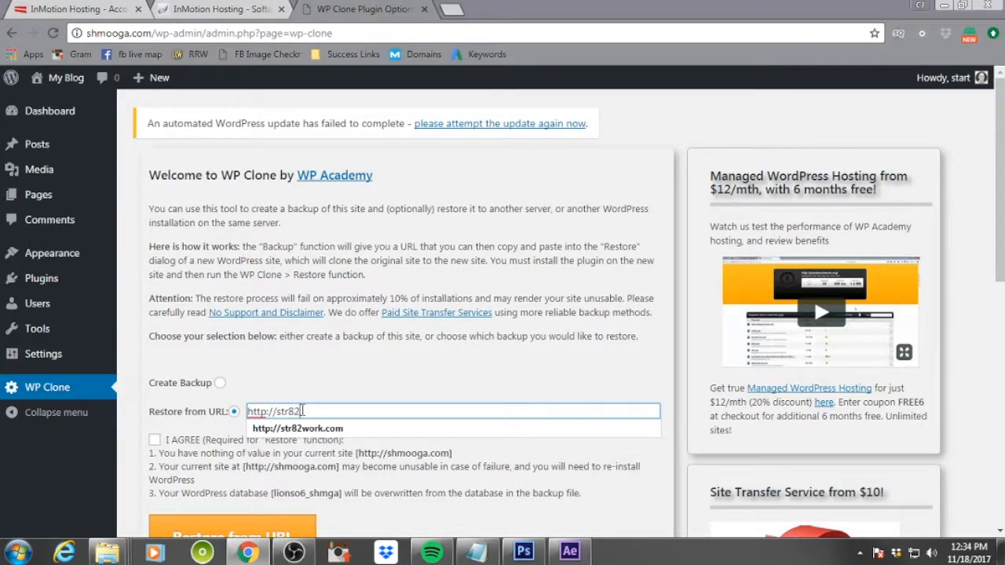
type("work.com")
left_click(411, 365)
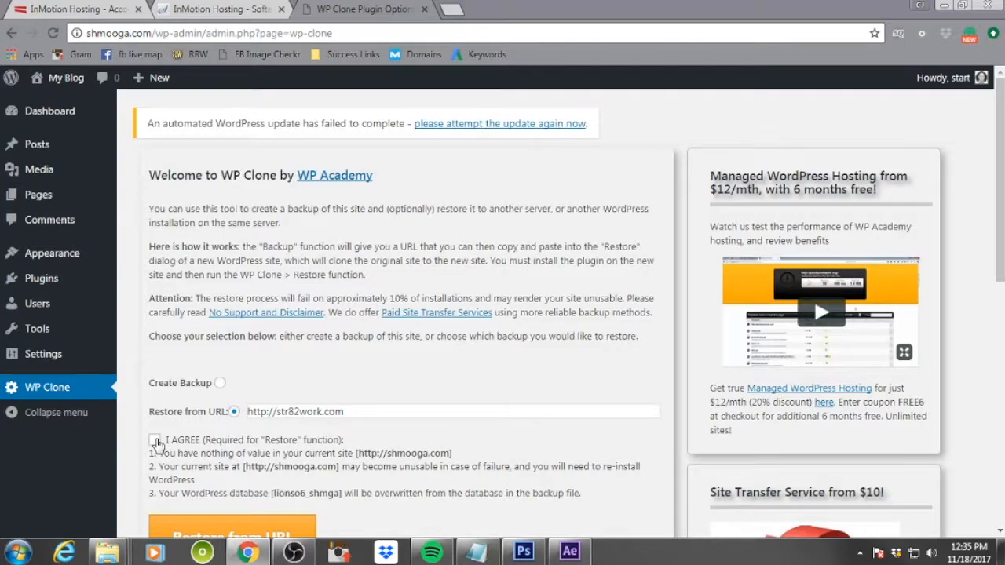
Accept the I AGREE terms and start the restore from URL, confirming the prompt
left_click(155, 441)
scroll(352, 466, "down", 2)
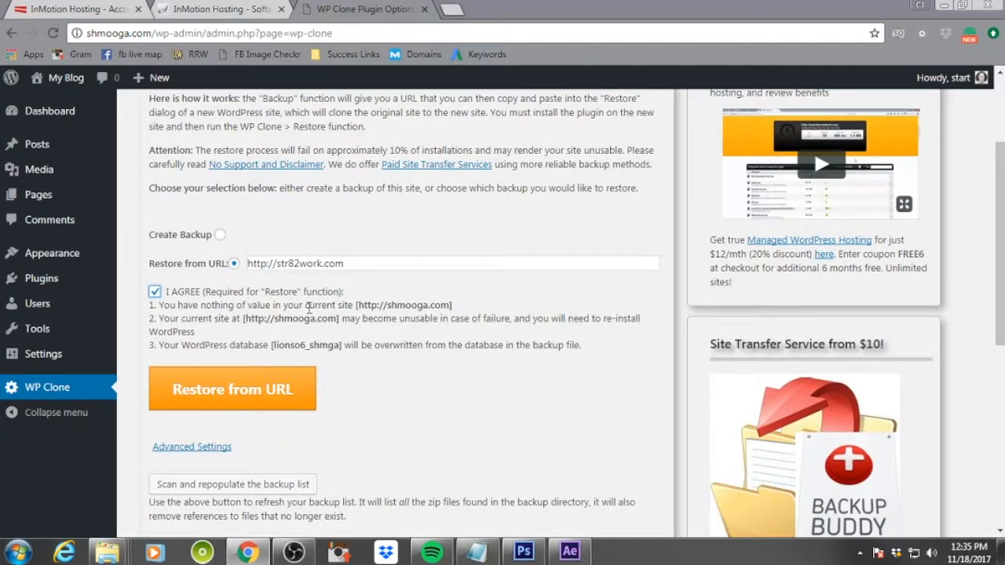
left_click(237, 393)
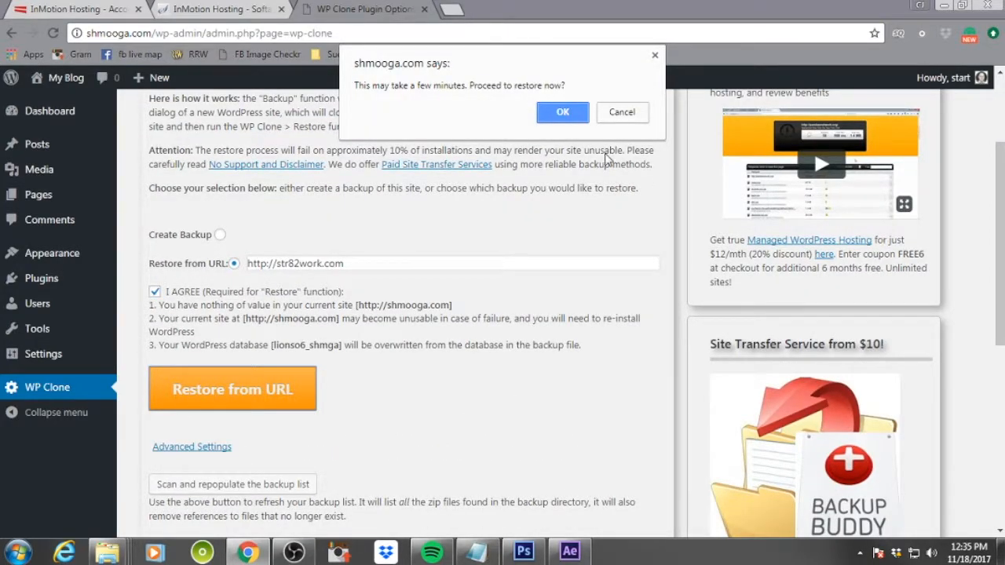
left_click(562, 112)
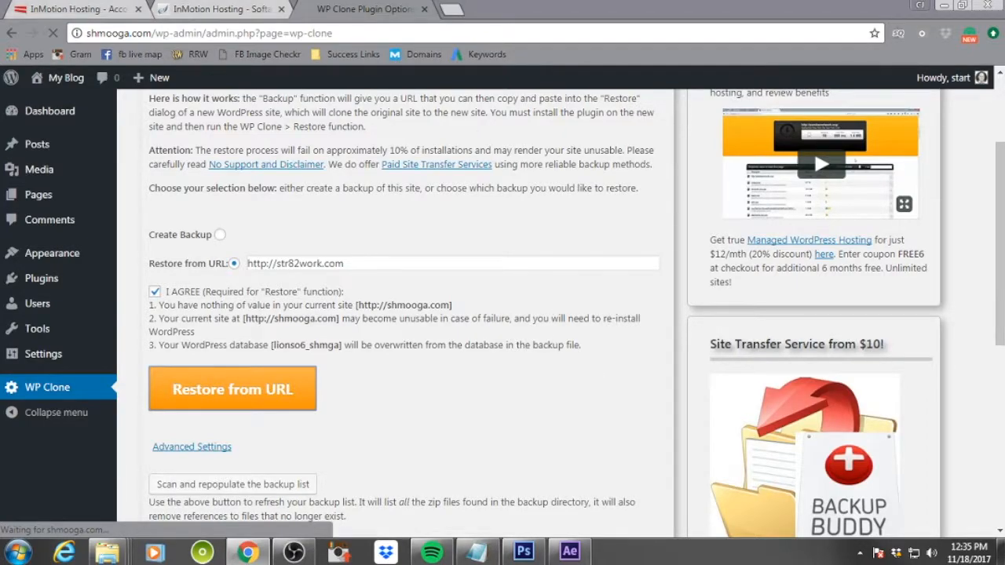
left_click(2, 8)
left_click_drag(0, 12, 405, 13)
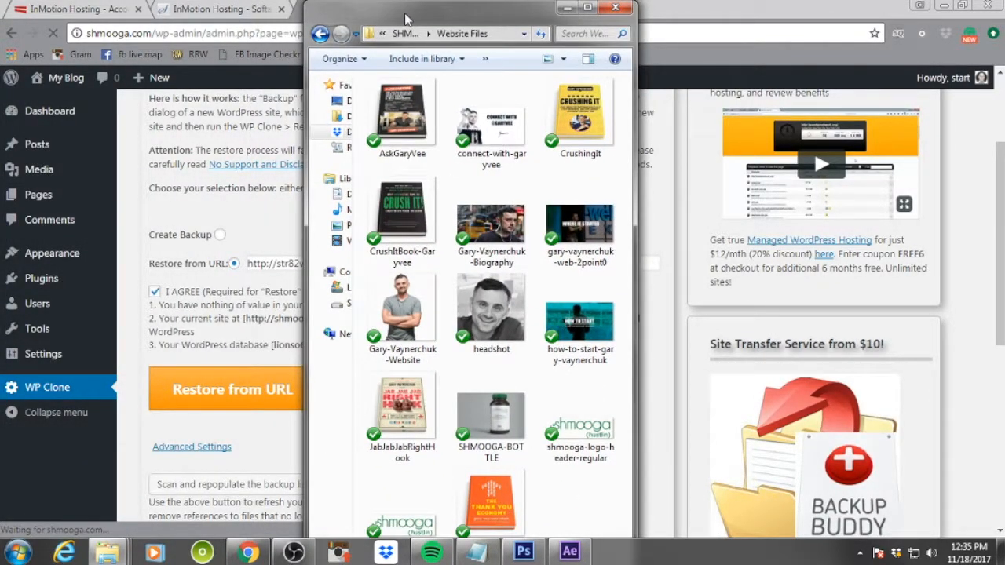
mouse_move(406, 17)
left_mouse_down()
mouse_move(0, 47)
mouse_move(8, 15)
mouse_move(537, 16)
mouse_move(0, 31)
mouse_move(625, 53)
mouse_move(270, 43)
mouse_move(1, 88)
mouse_move(0, 78)
left_mouse_up()
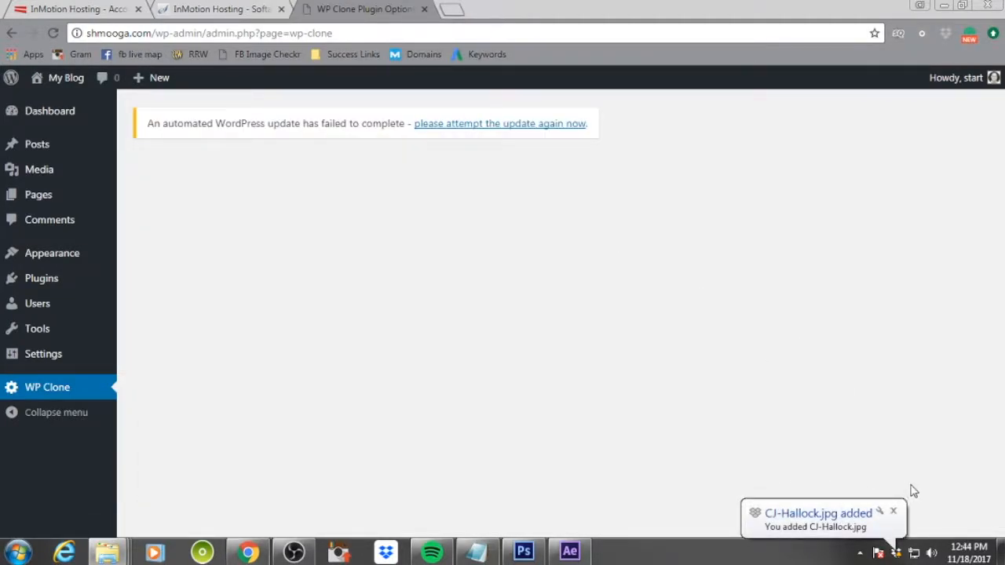
left_click(892, 511)
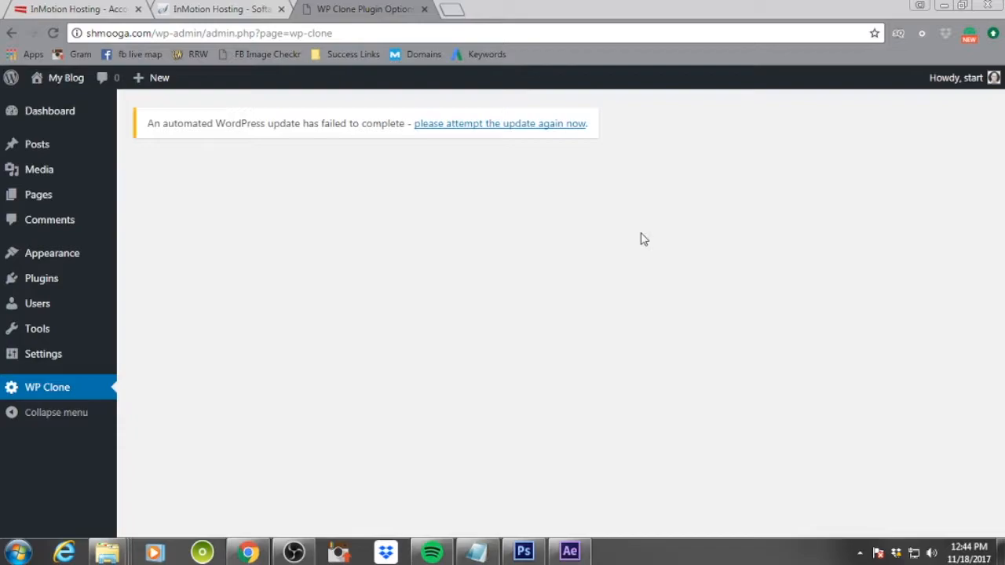
Open shmooga.com in a new tab and go to its /wp-admin login page
left_click(453, 10)
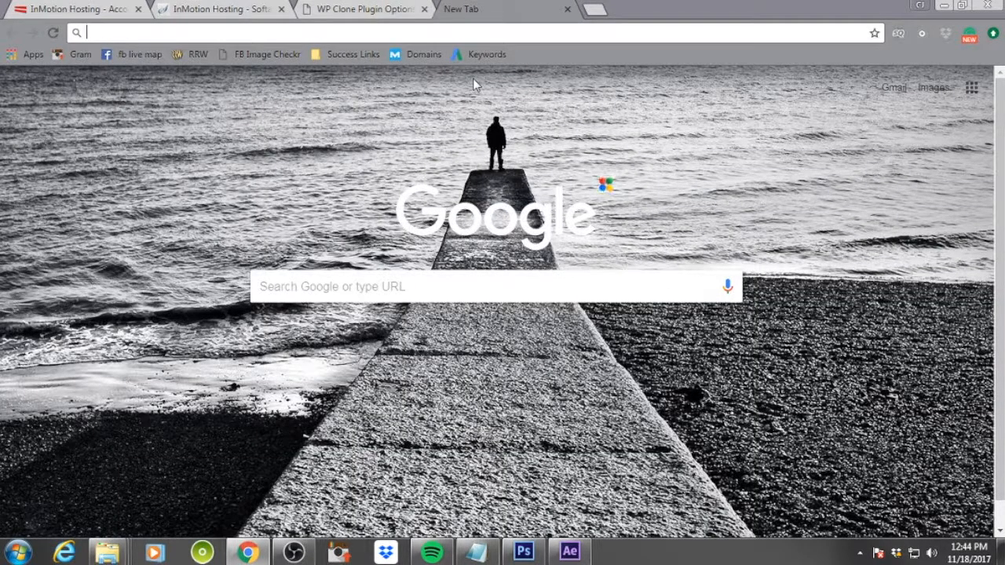
type("shmooga")
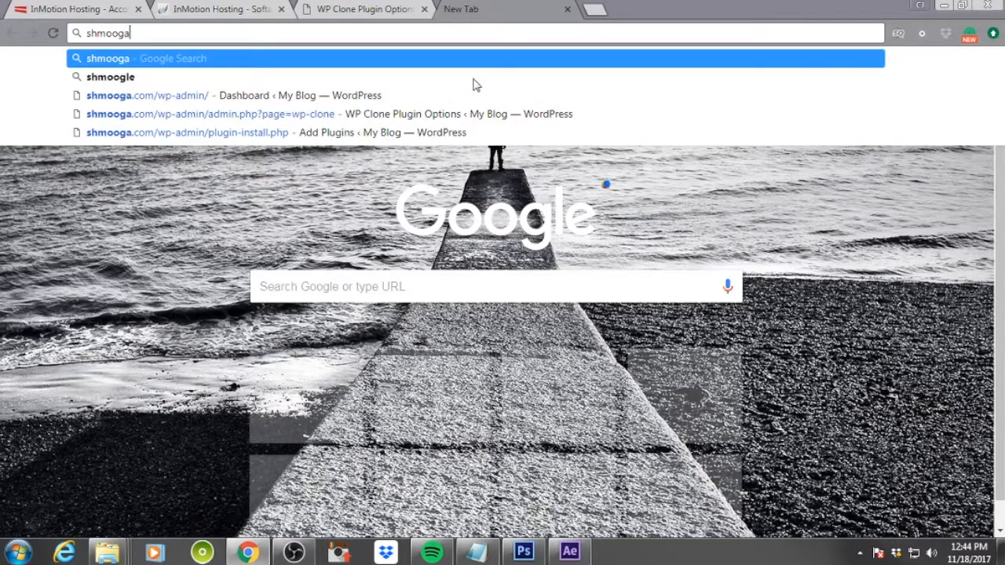
type(".com")
key("Return")
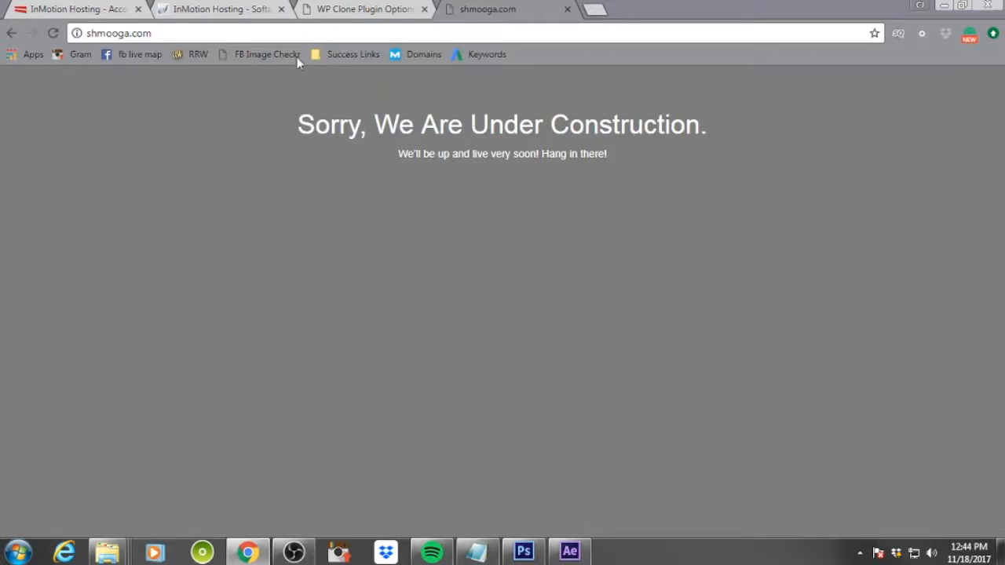
left_click(243, 31)
left_click(244, 31)
type("/wp")
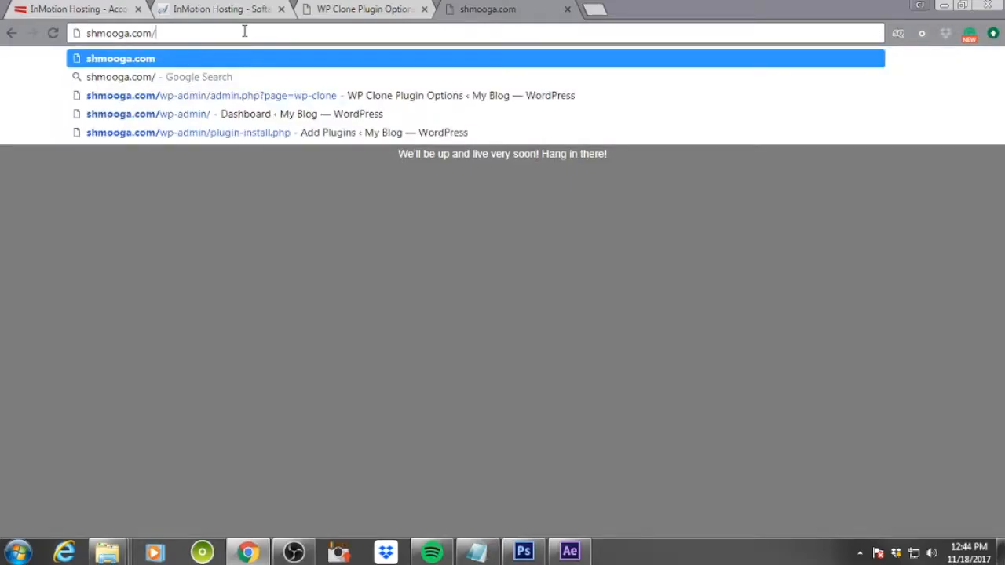
type("-admin")
key("Return")
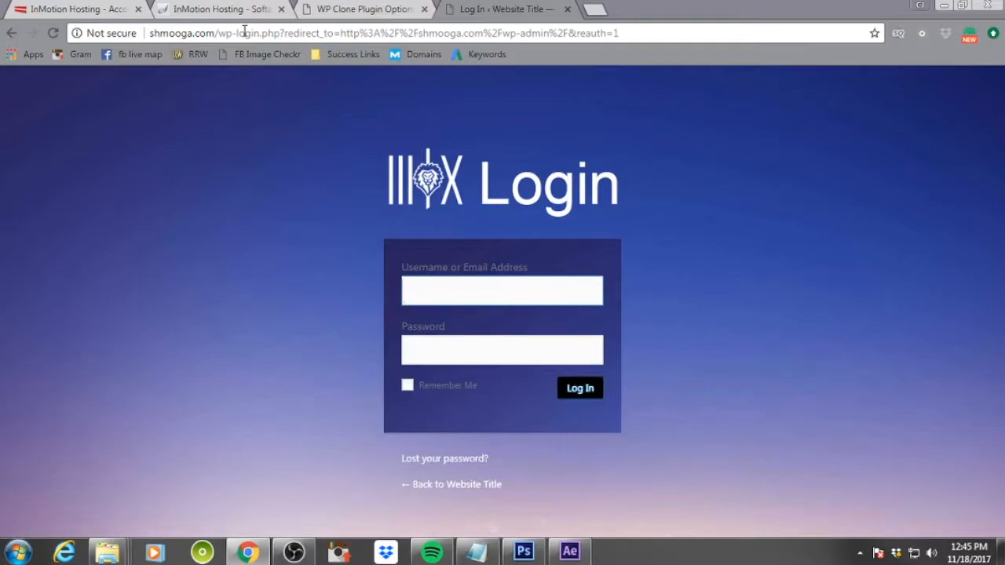
Log in to the cloned site with the admin username and the account password
type("starty")
key("Tab")
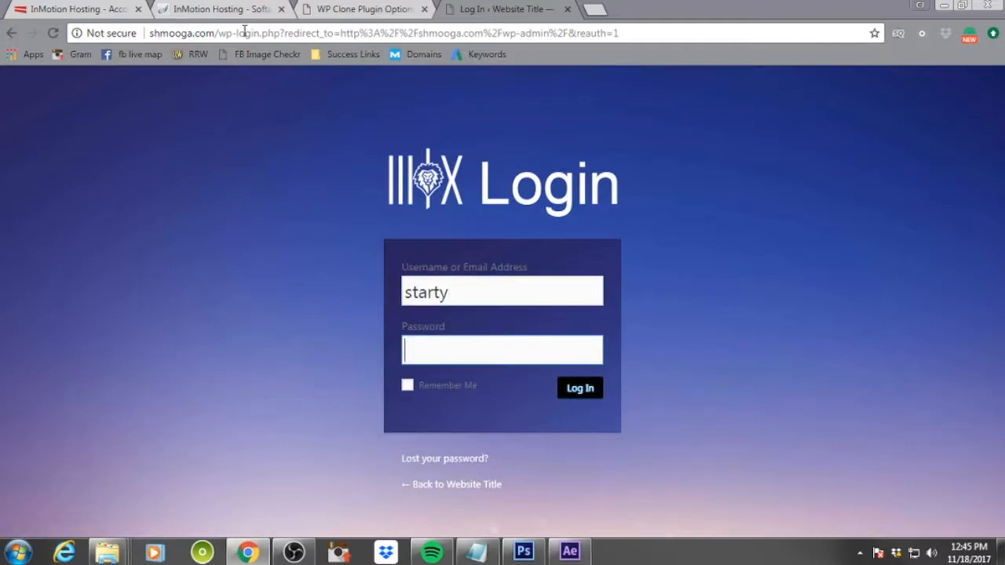
type("•••••••")
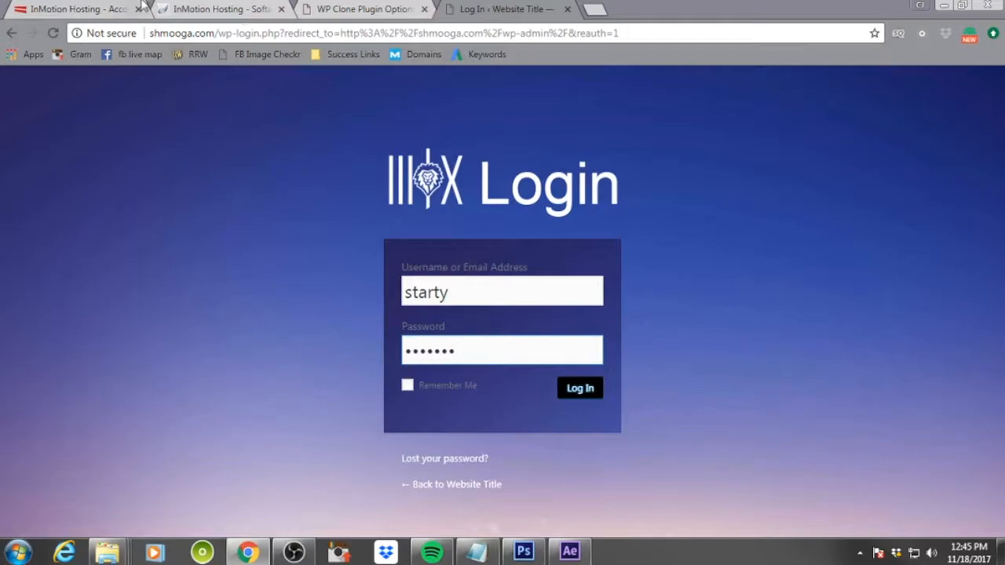
left_click(487, 292)
key("BackSpace")
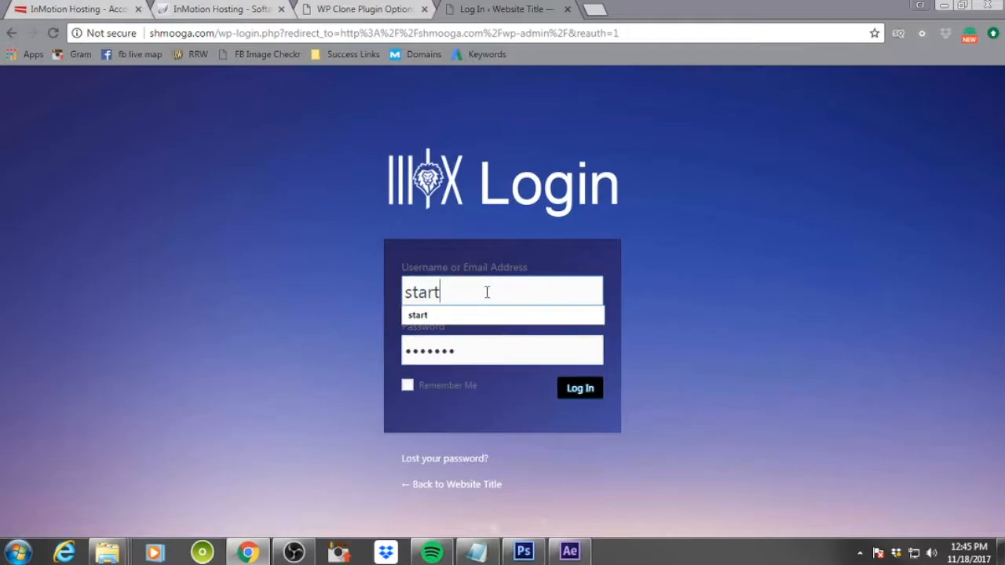
left_click(792, 308)
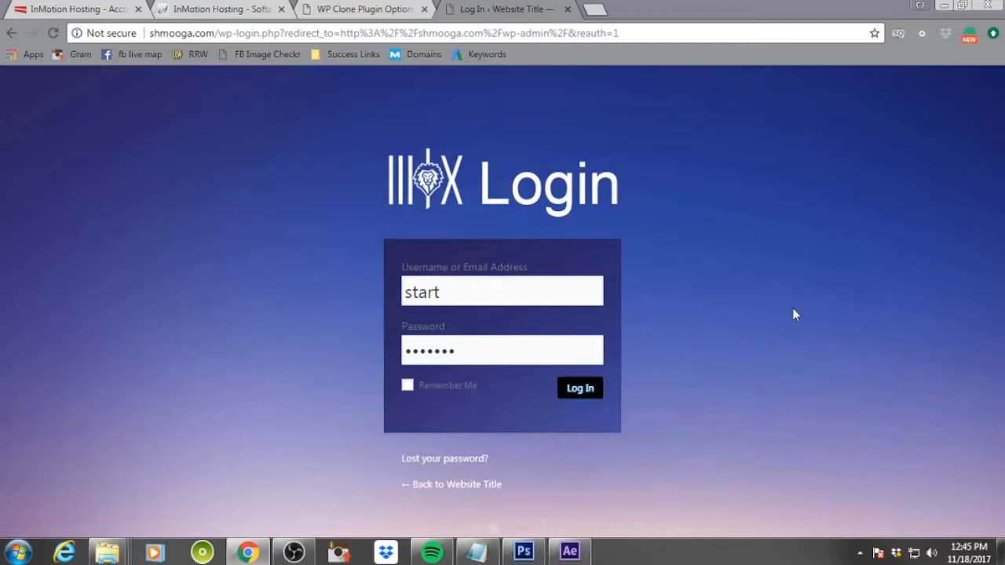
double_click(450, 298)
left_click(484, 350)
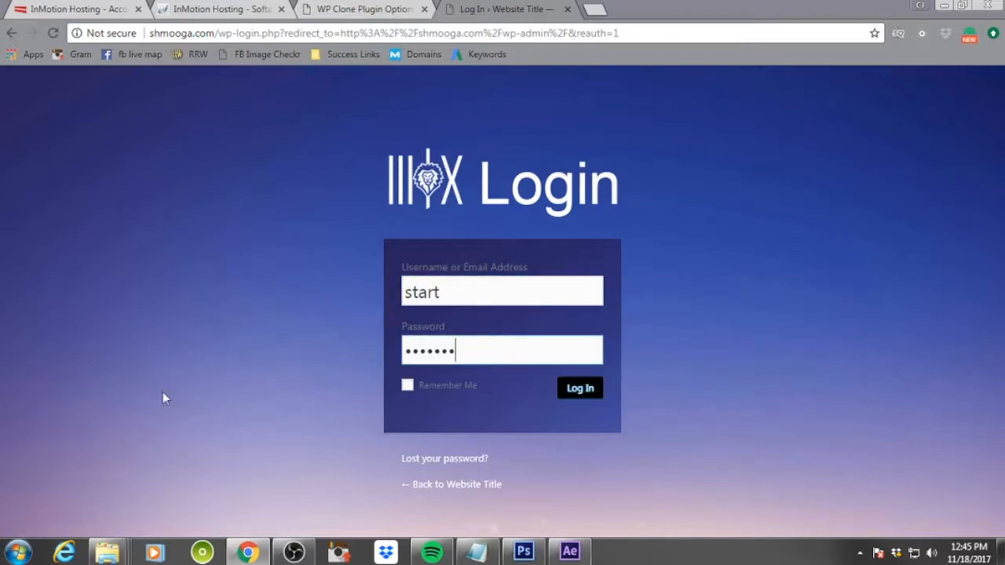
left_click_drag(0, 52, 453, 52)
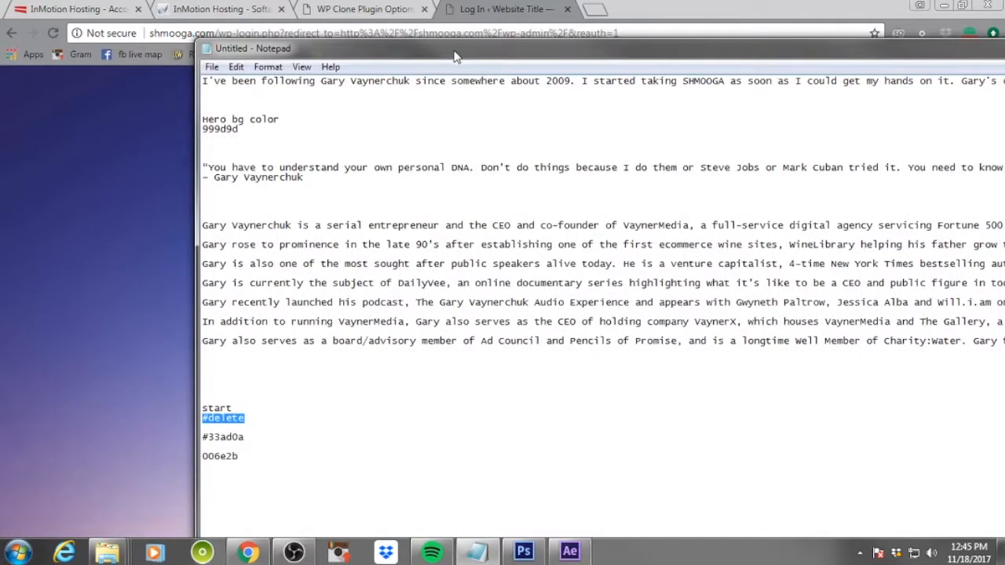
left_click_drag(658, 56, 0, 66)
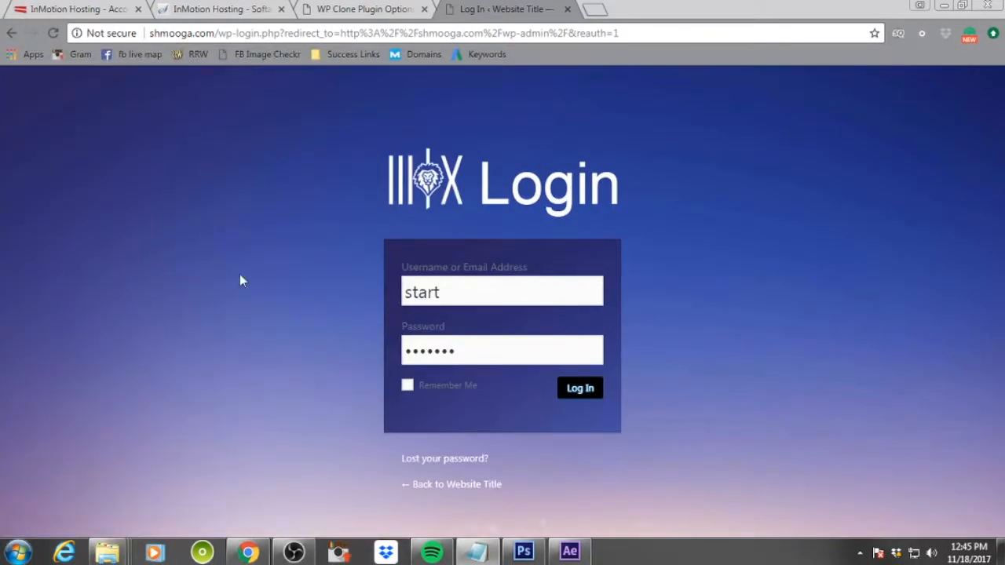
left_click(592, 393)
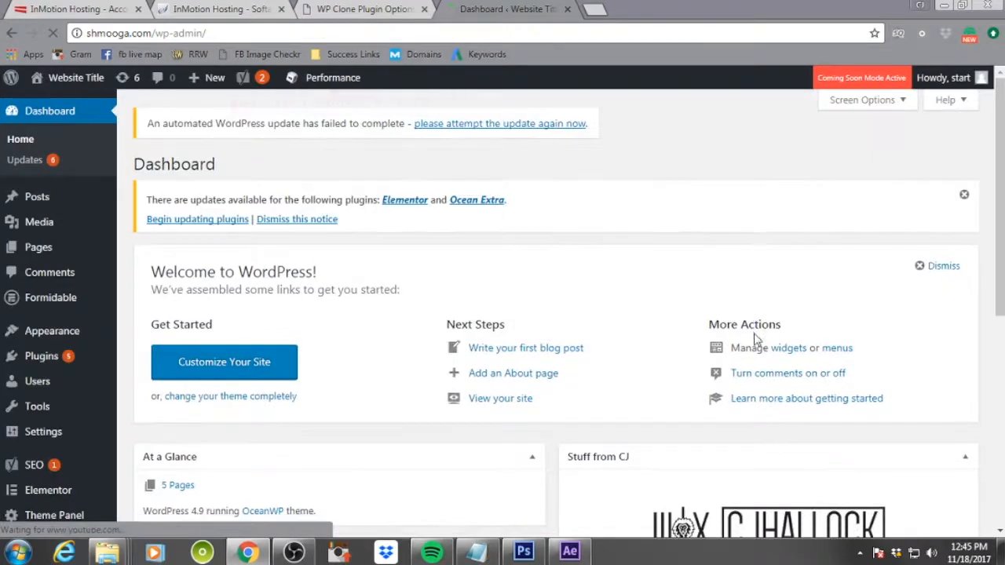
Open the Users list in the cloned site's dashboard
scroll(346, 306, "down", 2)
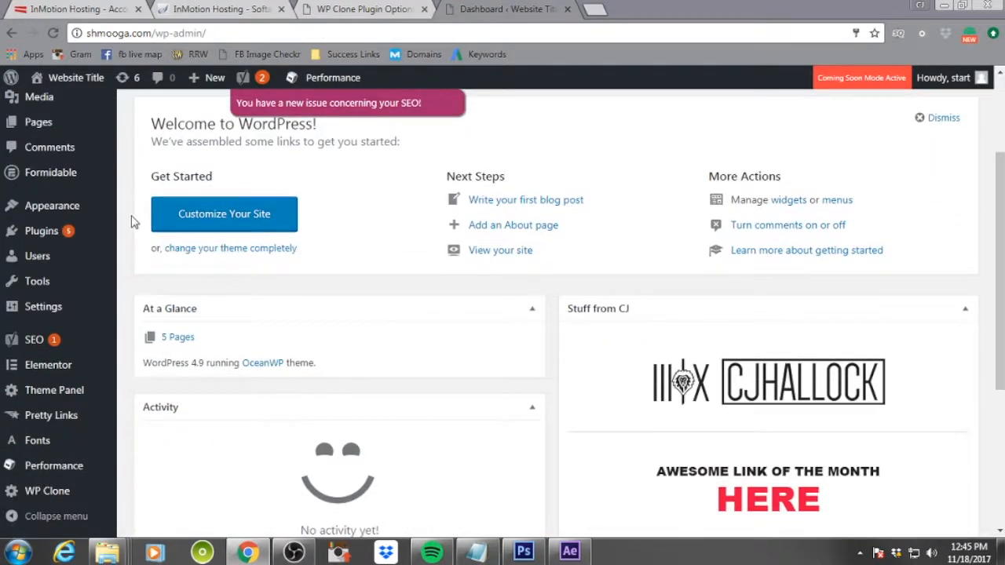
scroll(133, 220, "up", 2)
left_click(44, 381)
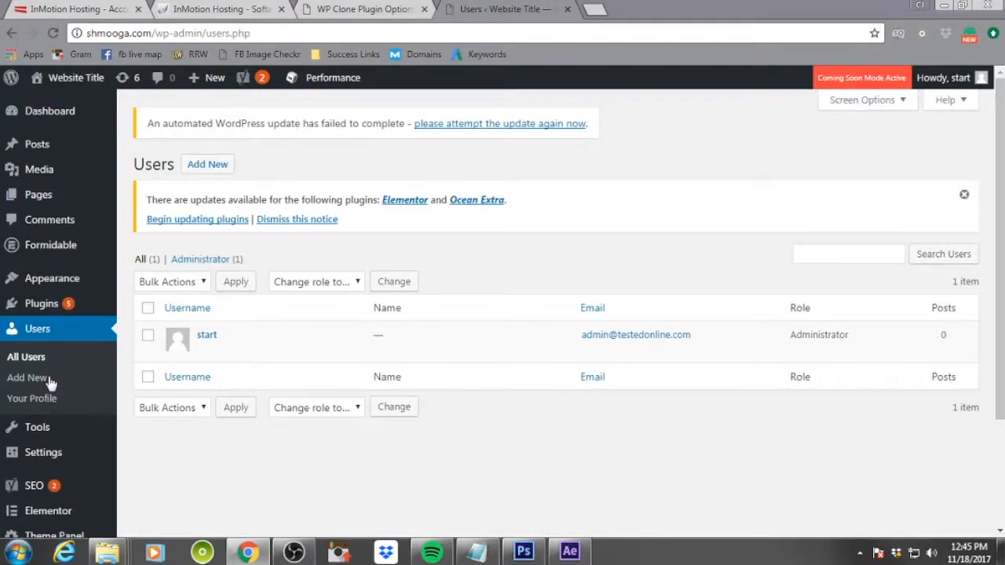
Open the Add New User form and enter the new user's username and e-mail address
mouse_move(224, 339)
left_click(222, 168)
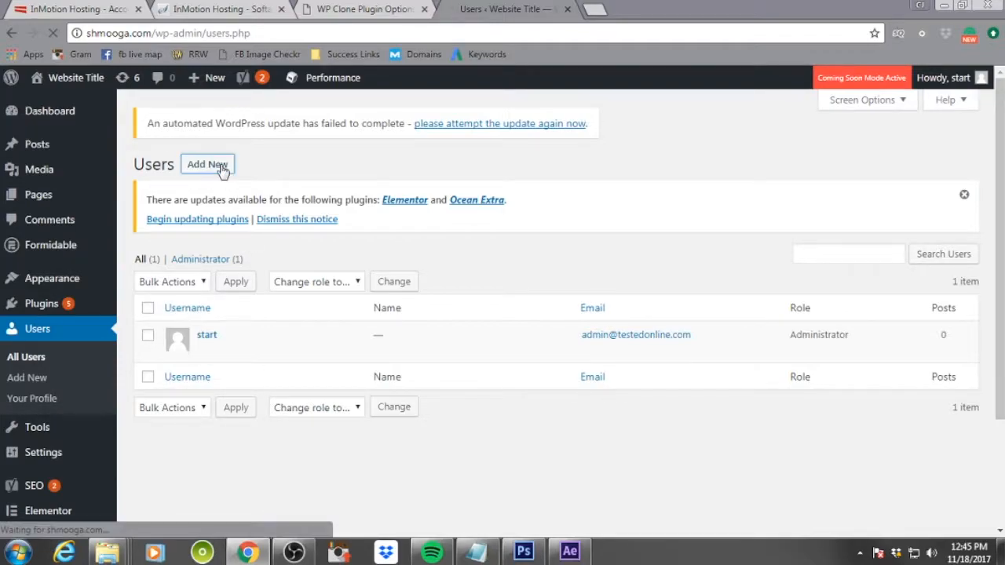
left_click(409, 288)
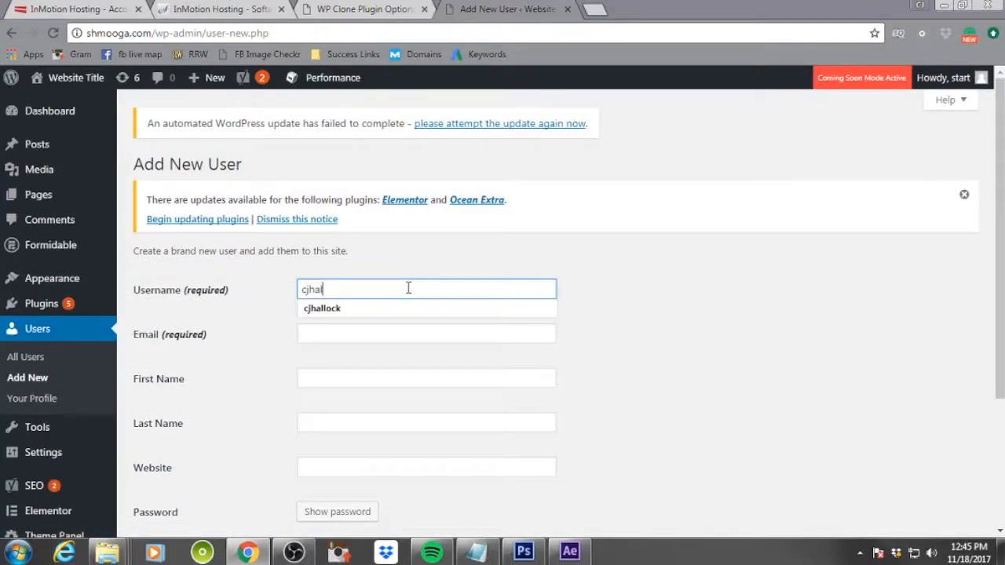
key("Tab")
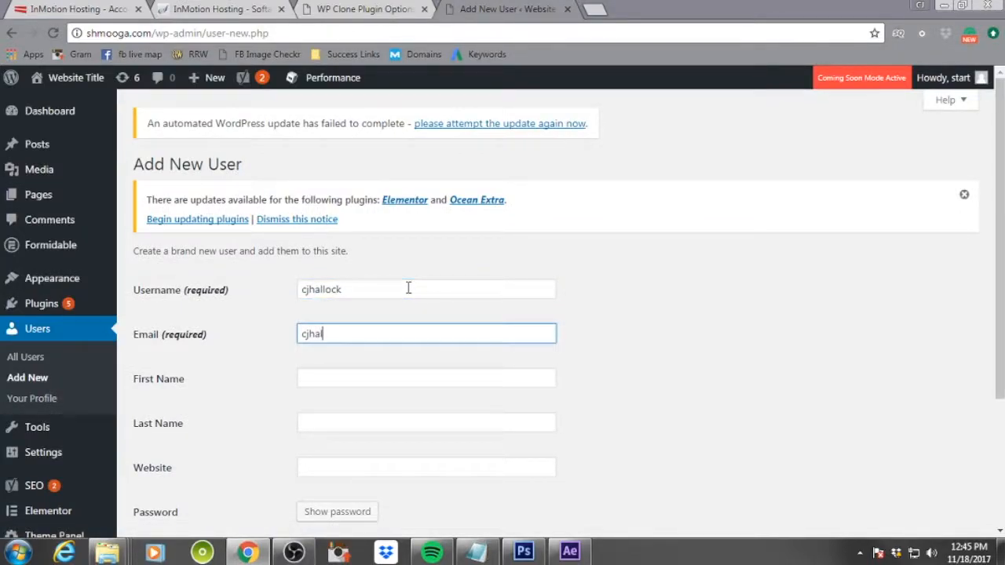
key("Tab")
Fill in the new user's first name, last name and https website URL
type("CJ")
key("Tab")
type("H")
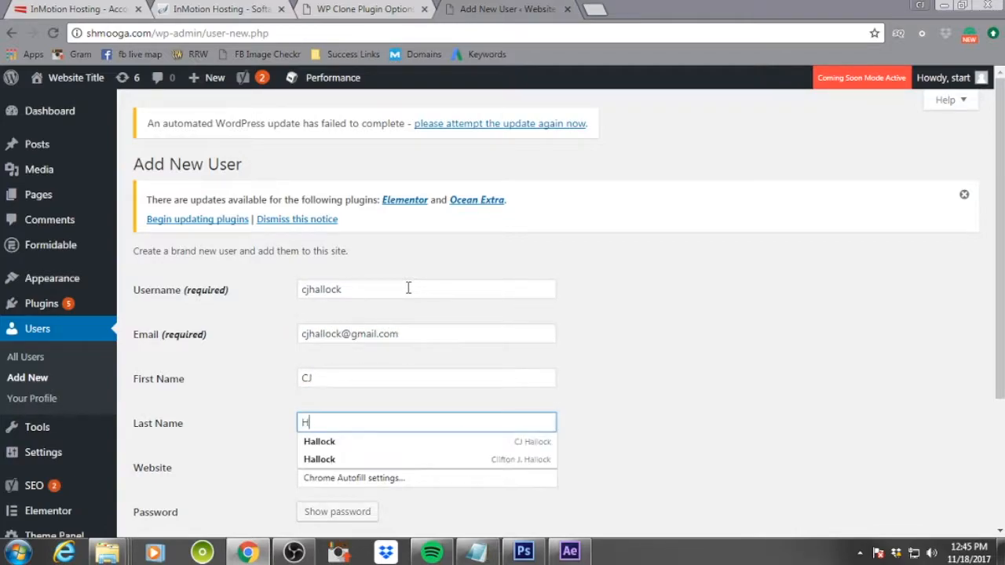
key("Tab")
type("http:/")
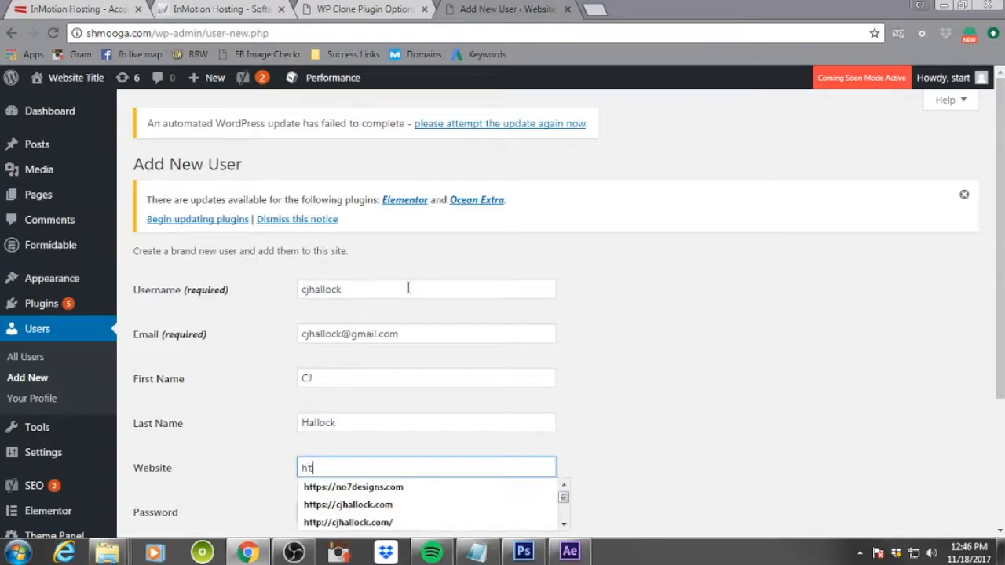
key("BackSpace")
key("BackSpace")
key("BackSpace")
type("ps://")
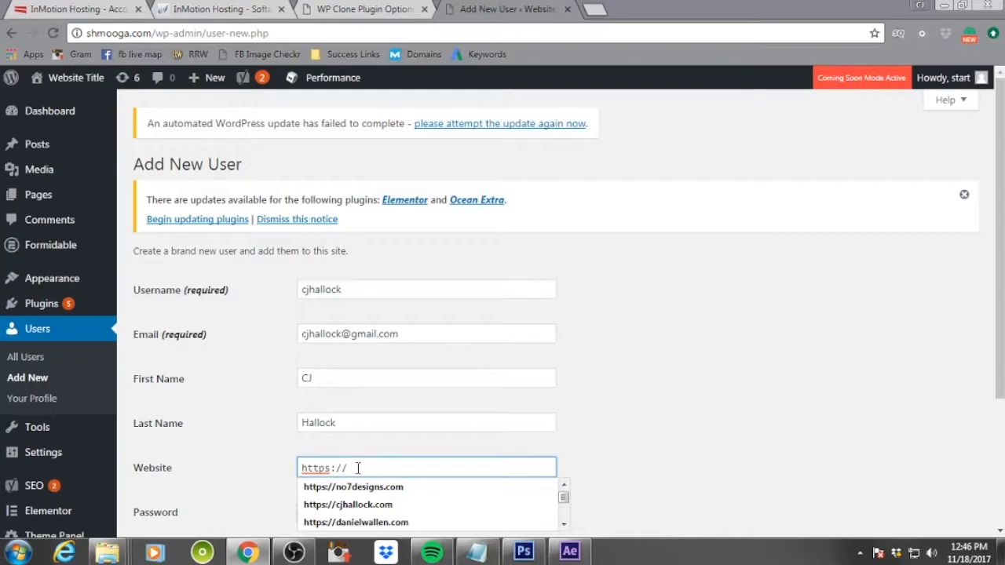
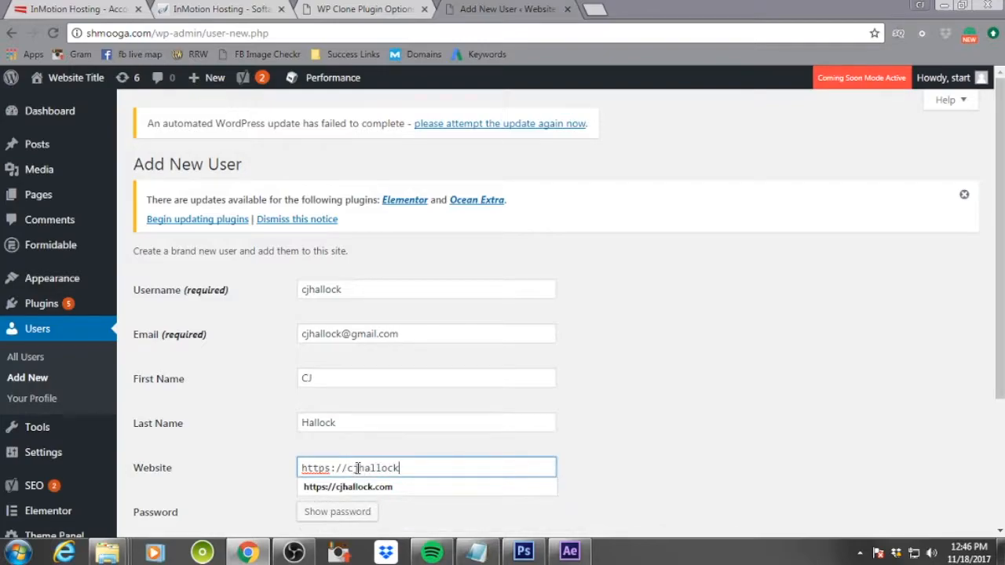
left_click(764, 365)
left_click(430, 467)
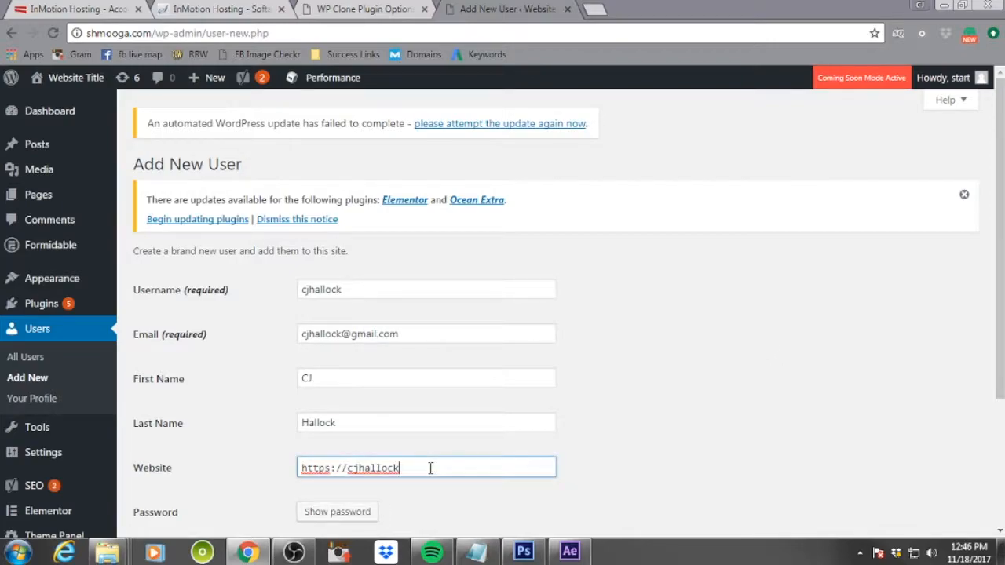
type(".com")
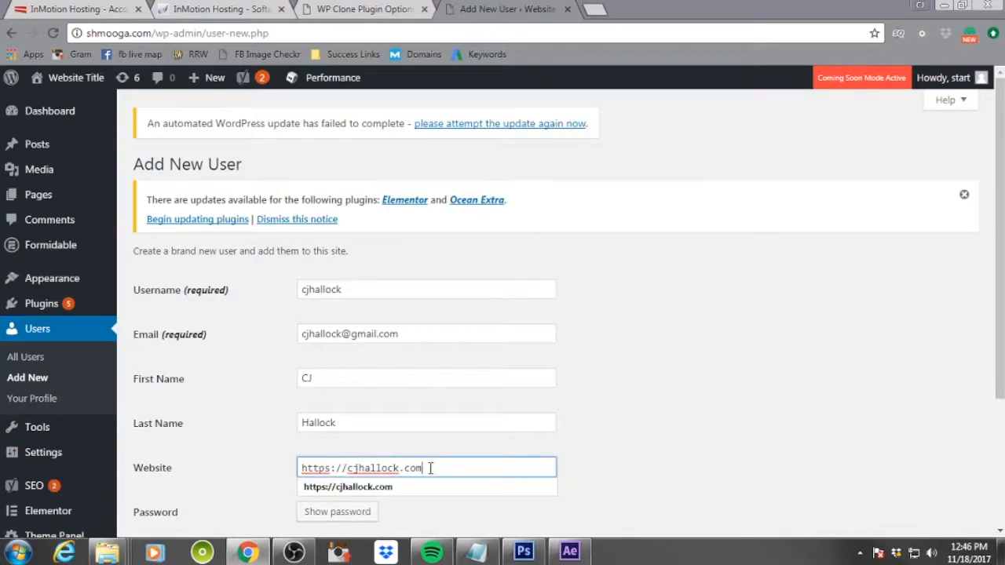
left_click(614, 471)
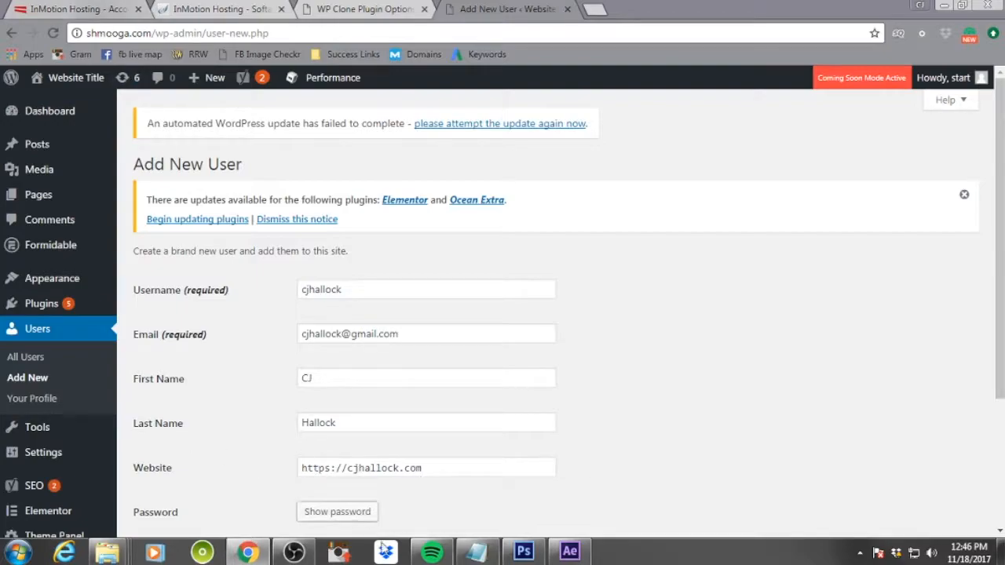
Set the new user's role to Administrator
scroll(604, 409, "down", 2)
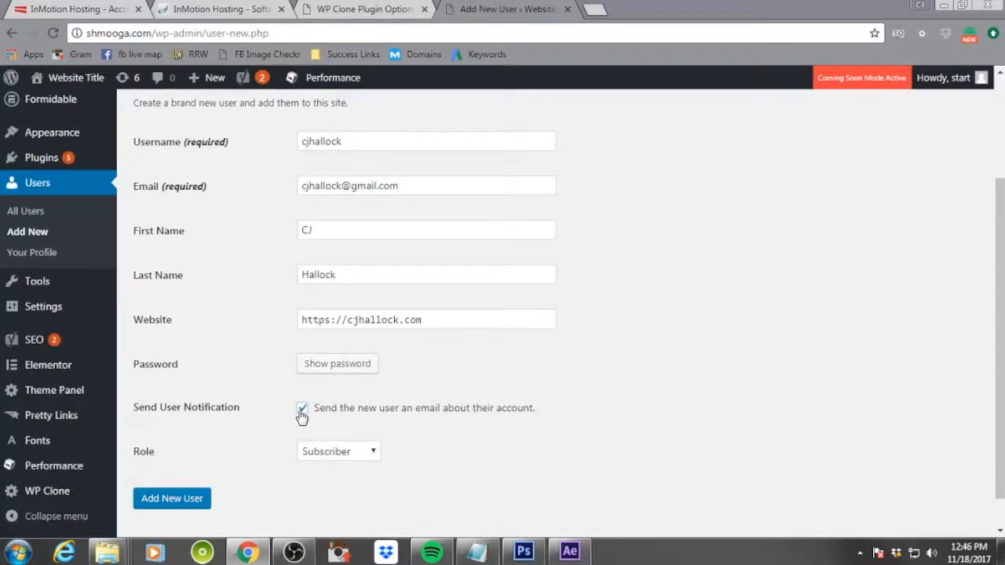
left_click(372, 453)
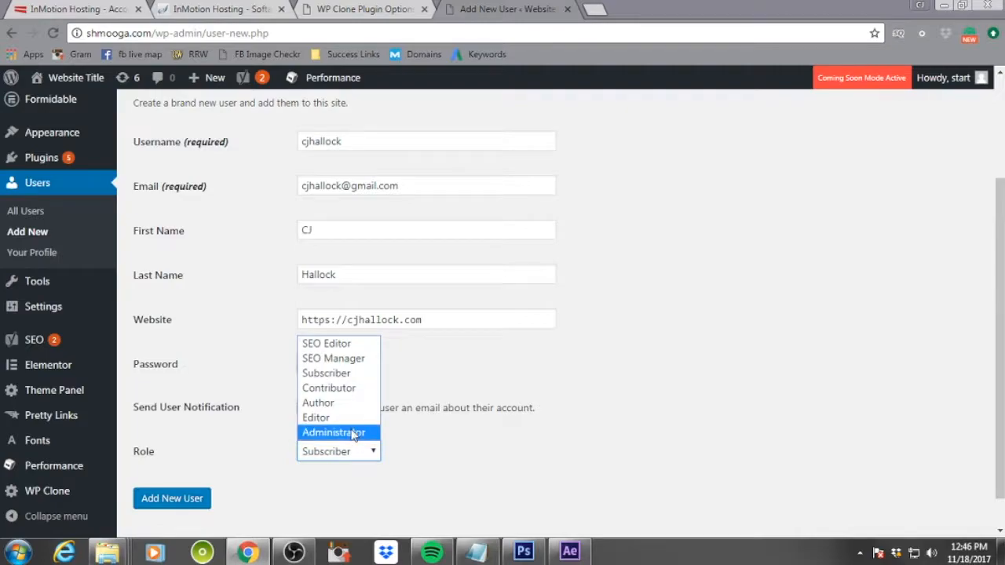
left_click(378, 433)
Generate a password for the new user and replace it with the account password
left_click(353, 364)
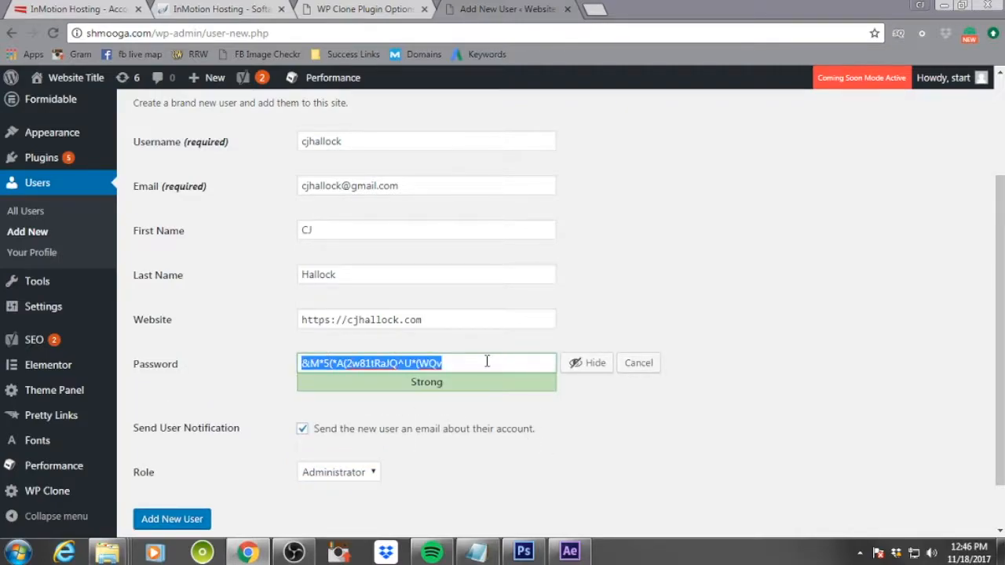
left_click_drag(440, 382, 410, 382)
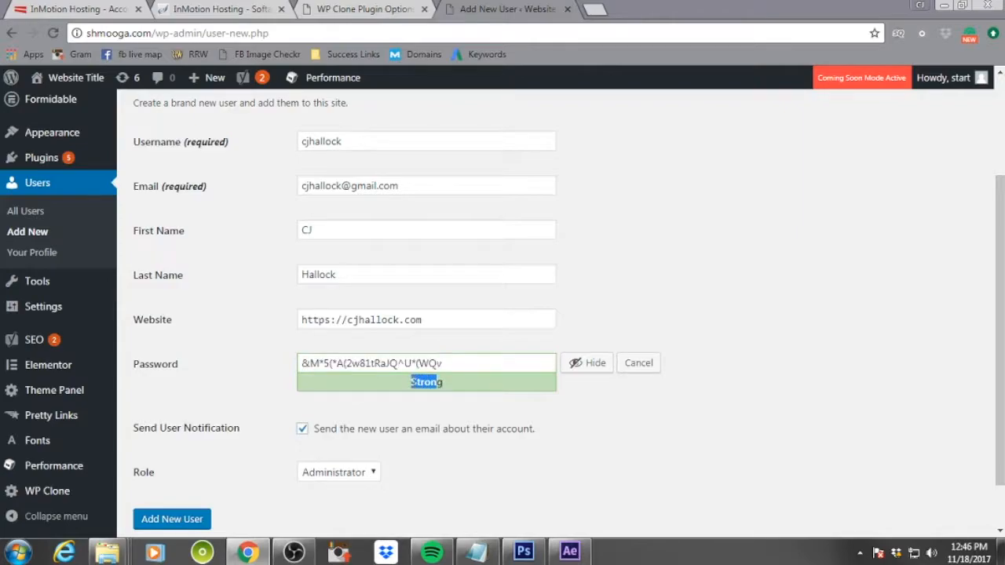
left_click(443, 383)
left_click_drag(441, 382, 421, 382)
left_click(616, 420)
left_click_drag(460, 366, 265, 368)
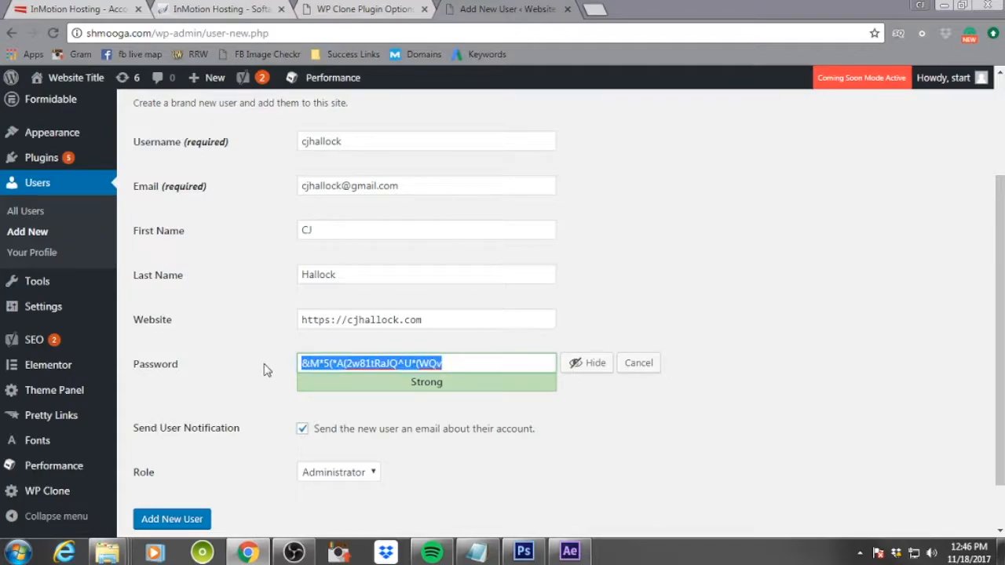
key("BackSpace")
type("d")
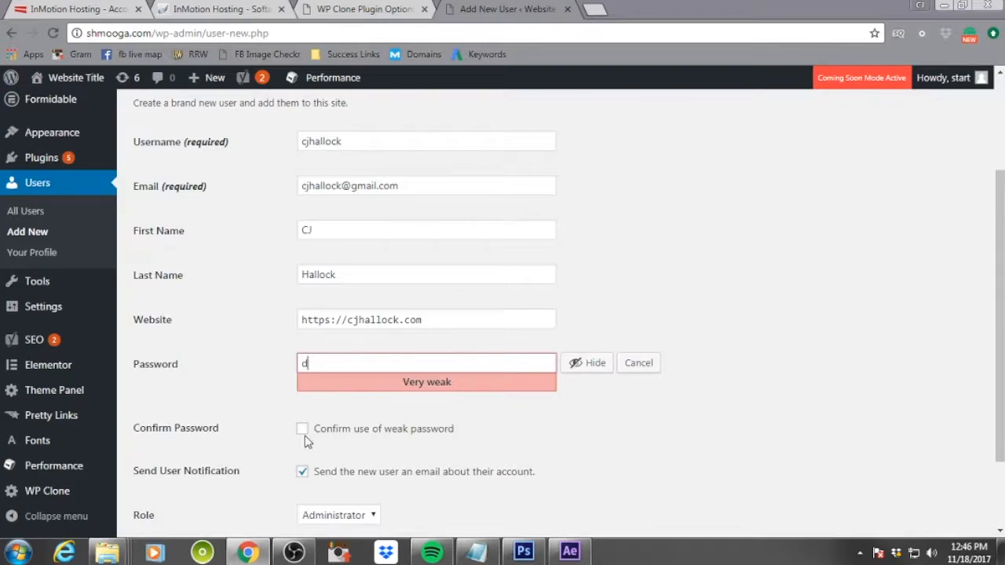
key("BackSpace")
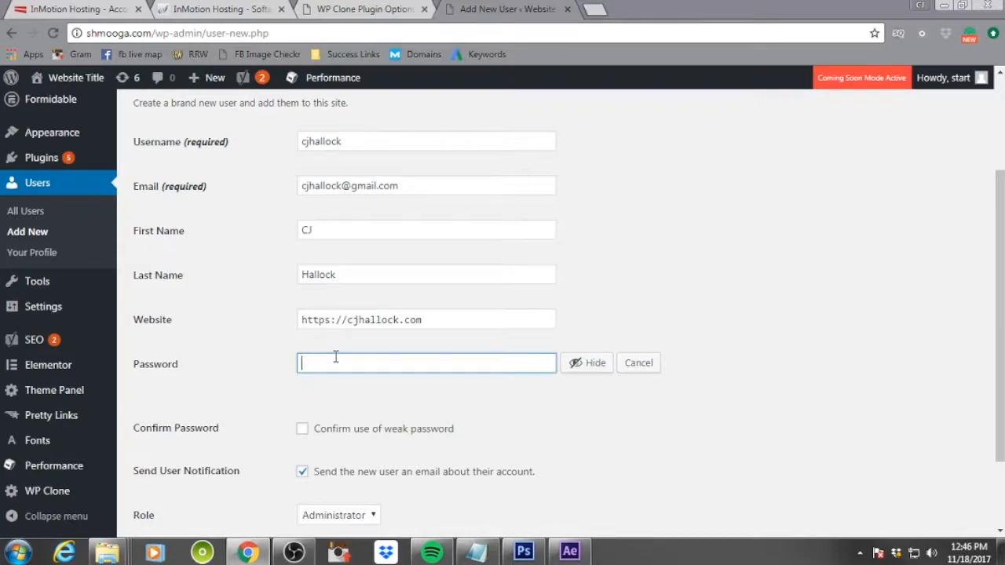
left_click_drag(707, 3, 0, 104)
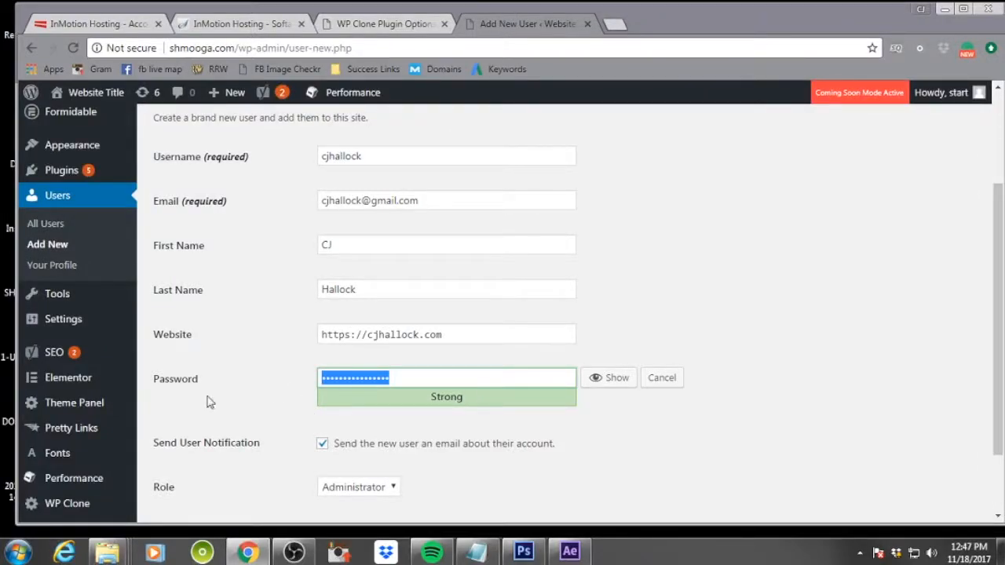
Check the filled form and create the new user
scroll(477, 471, "down", 3)
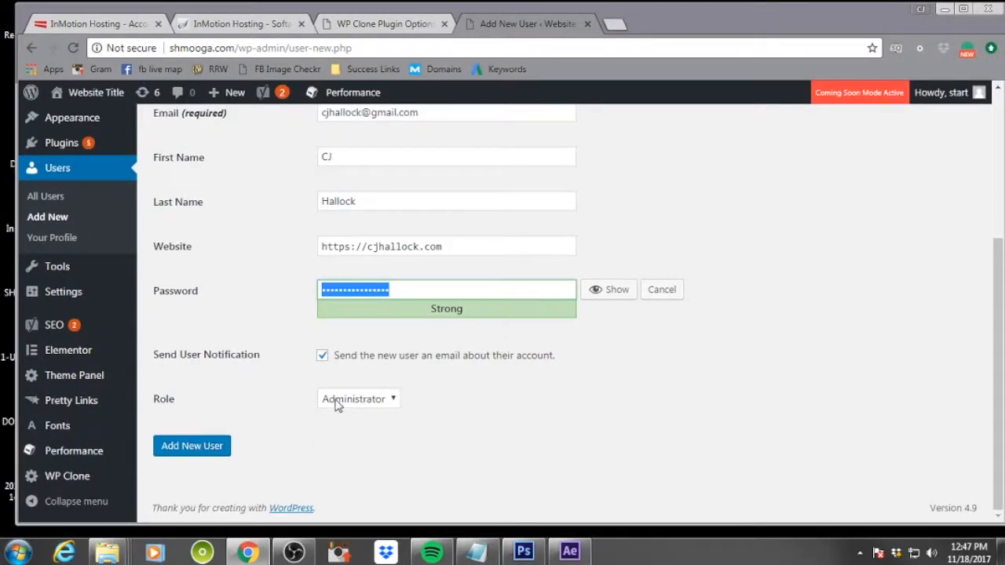
scroll(493, 405, "up", 3)
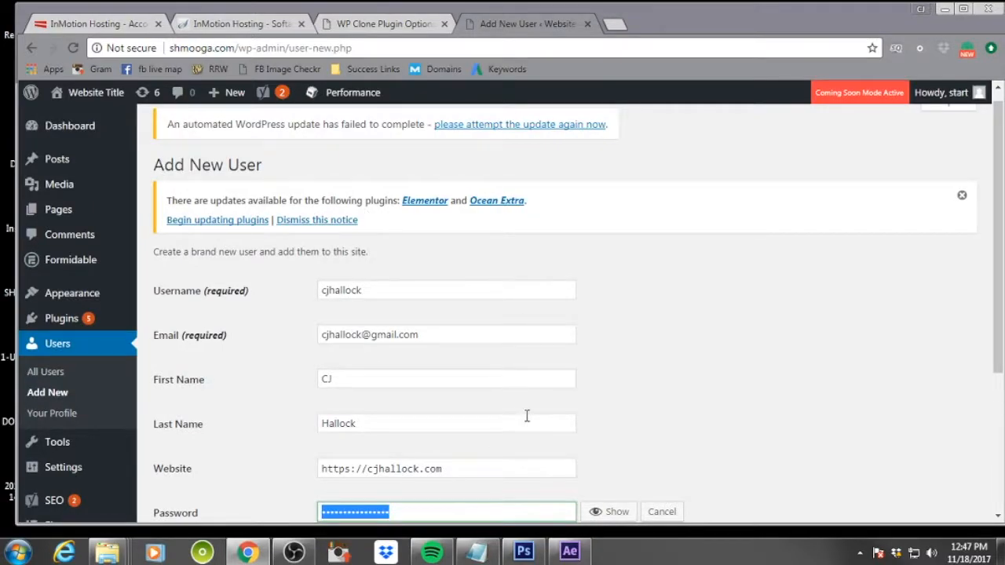
scroll(527, 416, "down", 3)
scroll(525, 423, "up", 2)
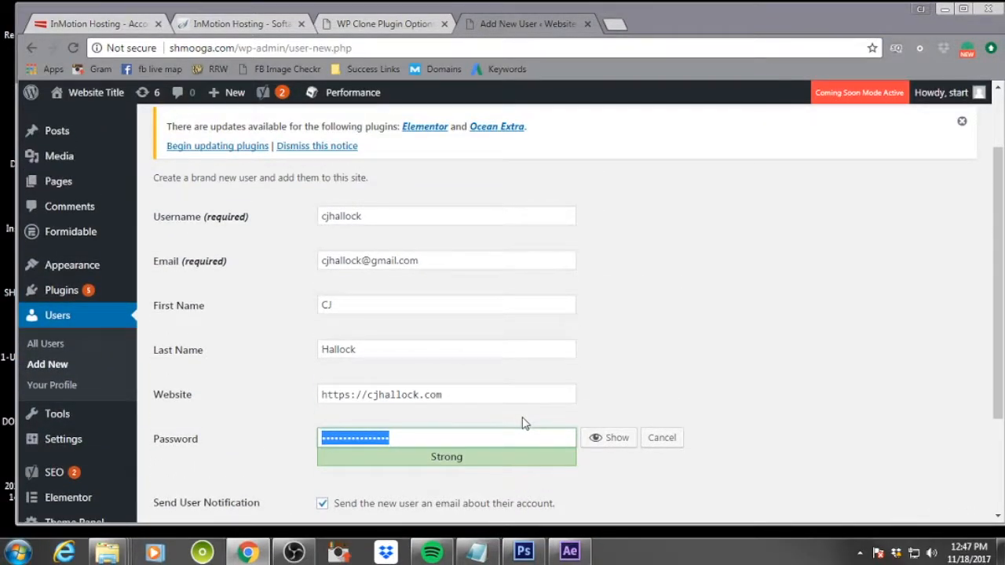
scroll(524, 424, "down", 2)
left_click(164, 447)
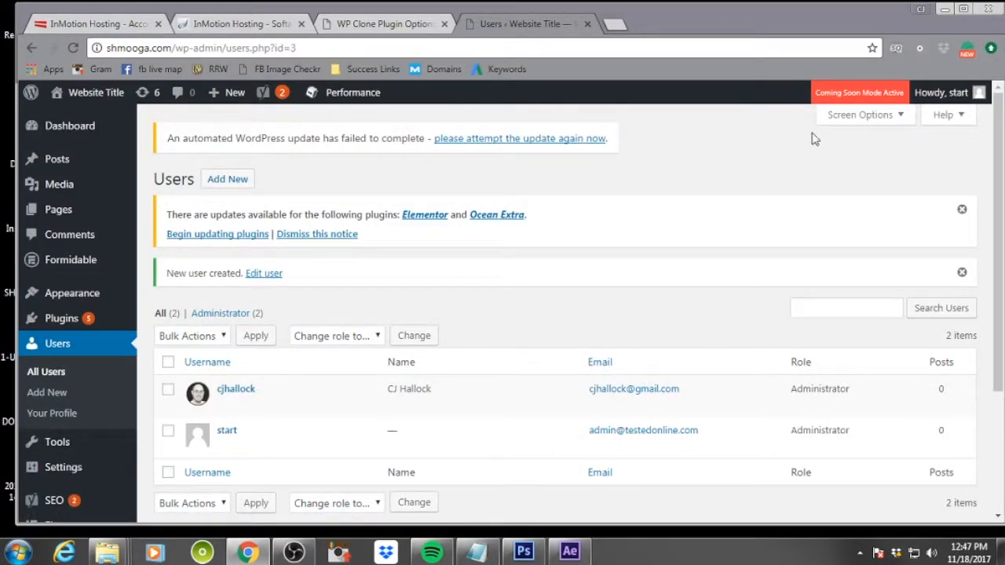
Log out of the cloned site's dashboard from the account menu
mouse_move(956, 98)
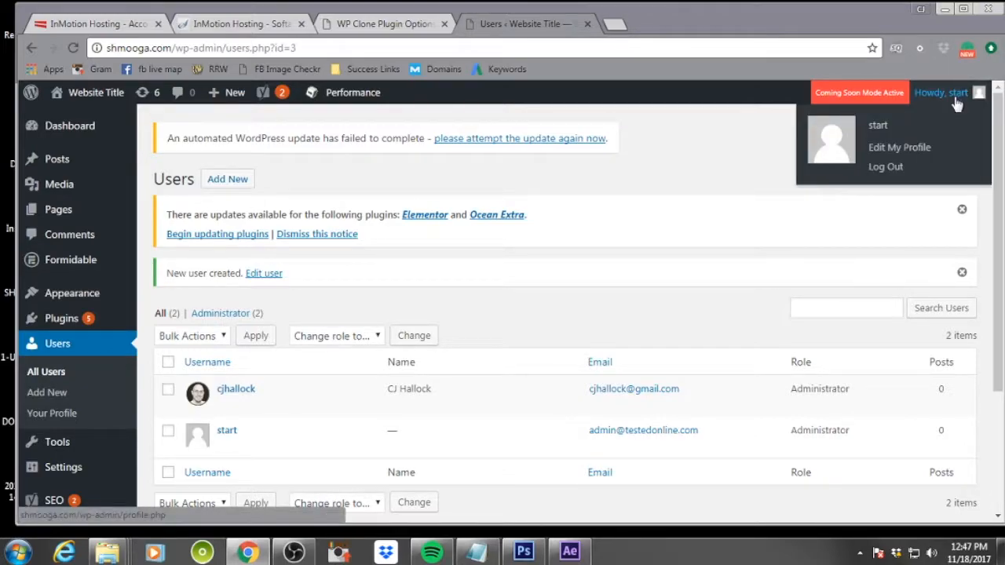
mouse_move(205, 401)
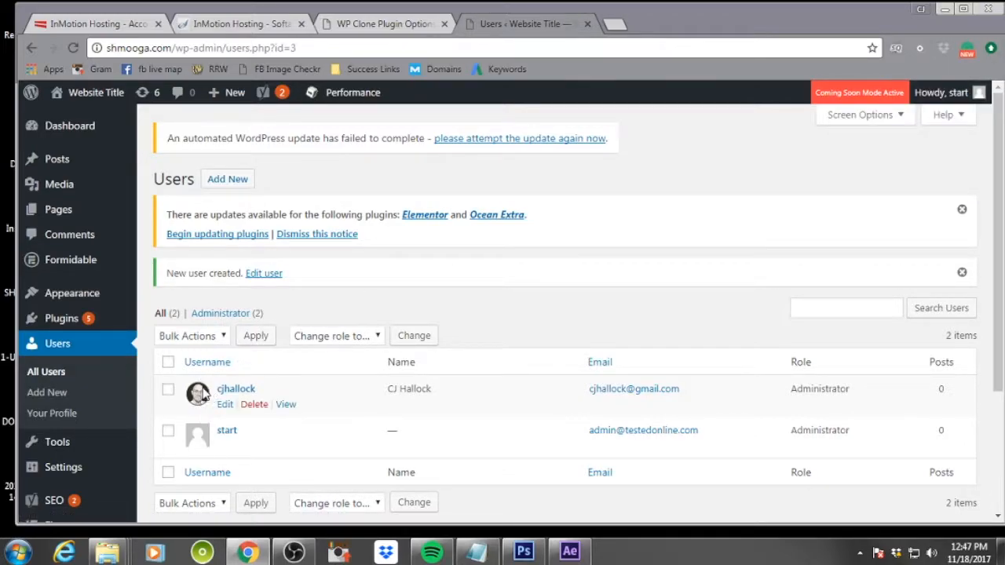
mouse_move(218, 437)
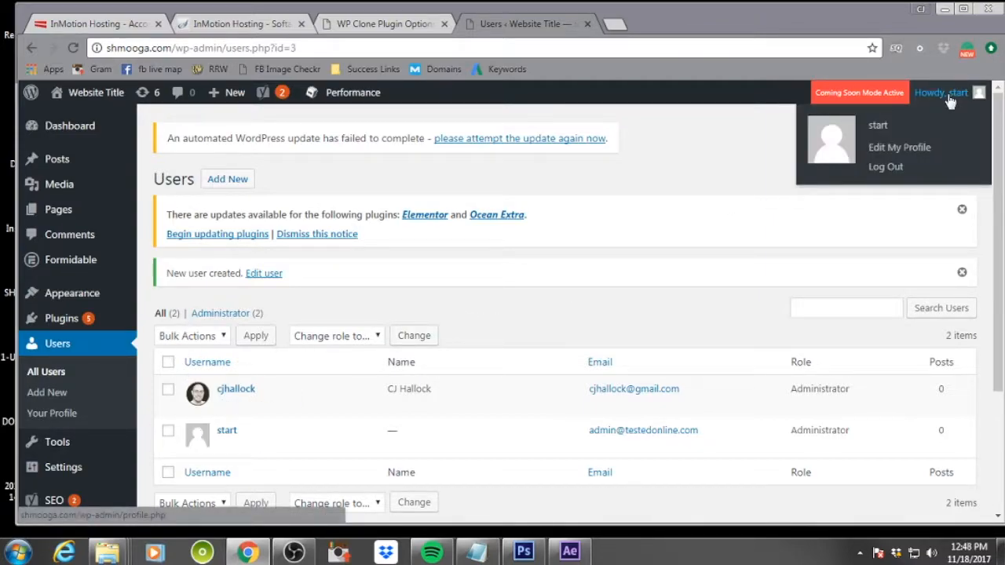
left_click(880, 168)
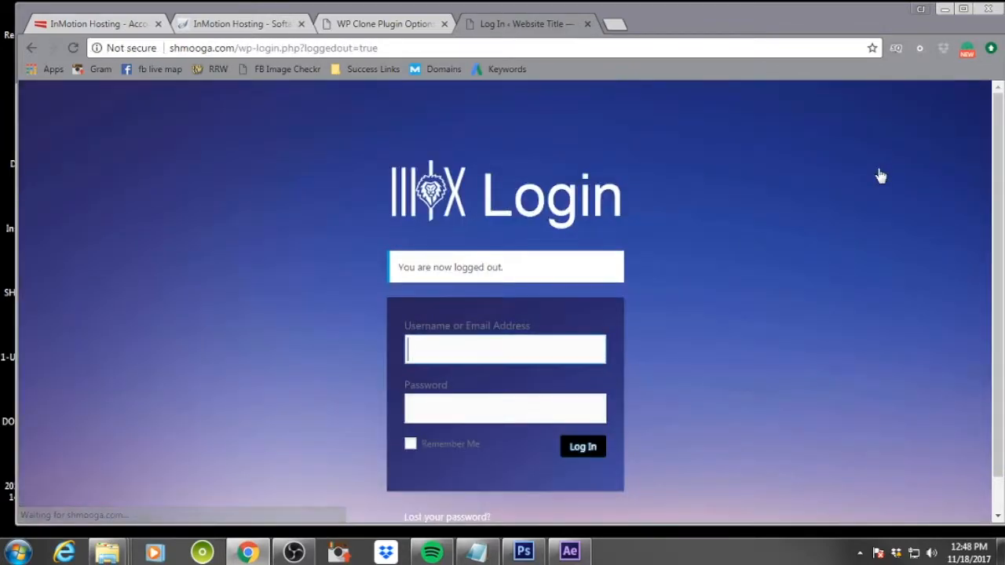
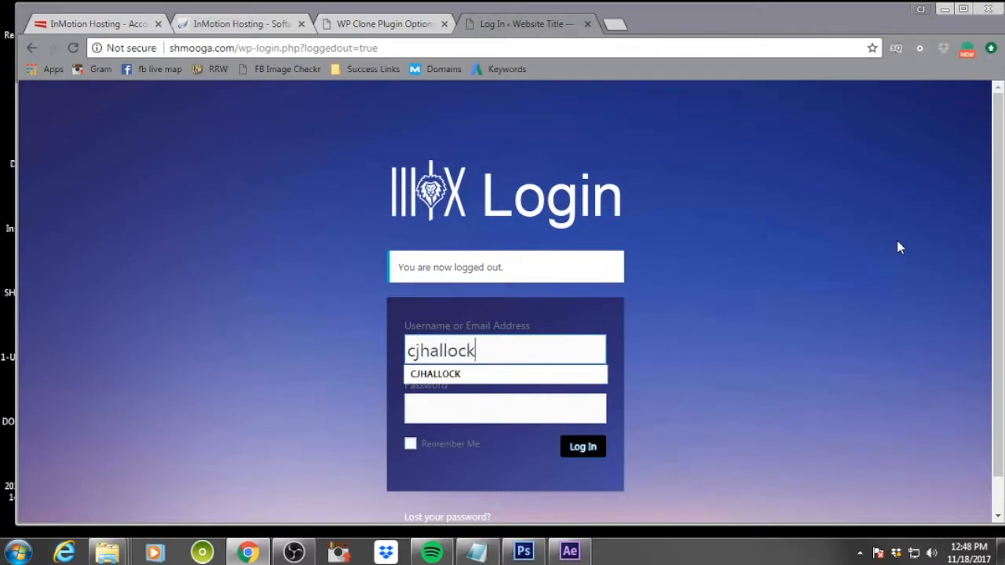
Log back in as the new user with the account password and close the form builder tour popup
key("Tab")
type("****************")
key("Return")
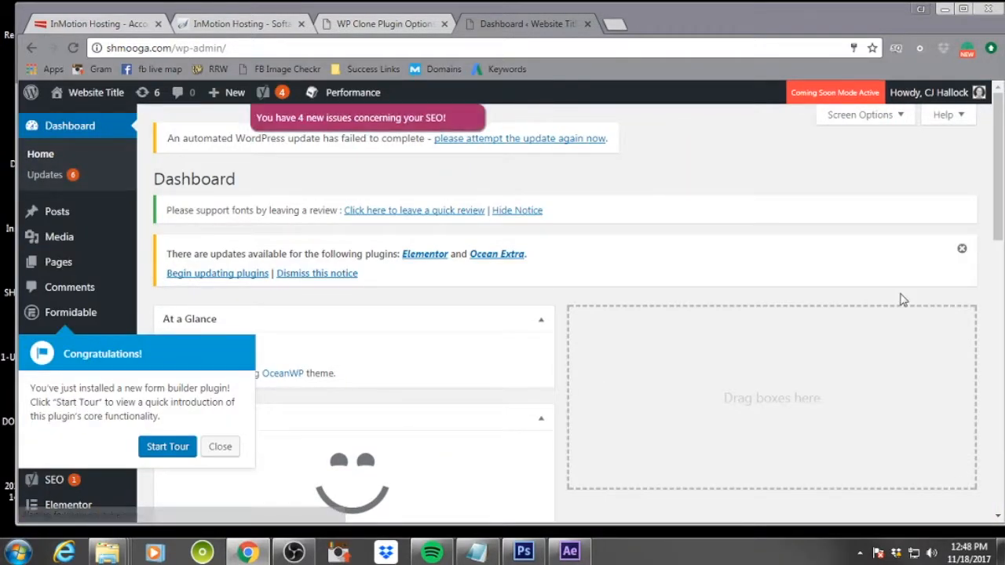
left_click(221, 451)
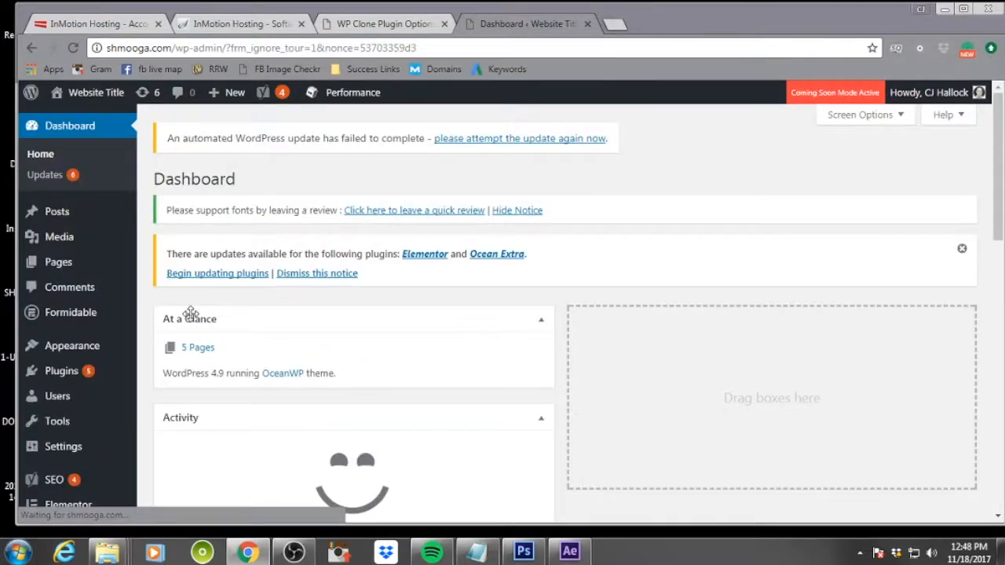
Open the WordPress Updates page from the dashboard
scroll(193, 316, "down", 3)
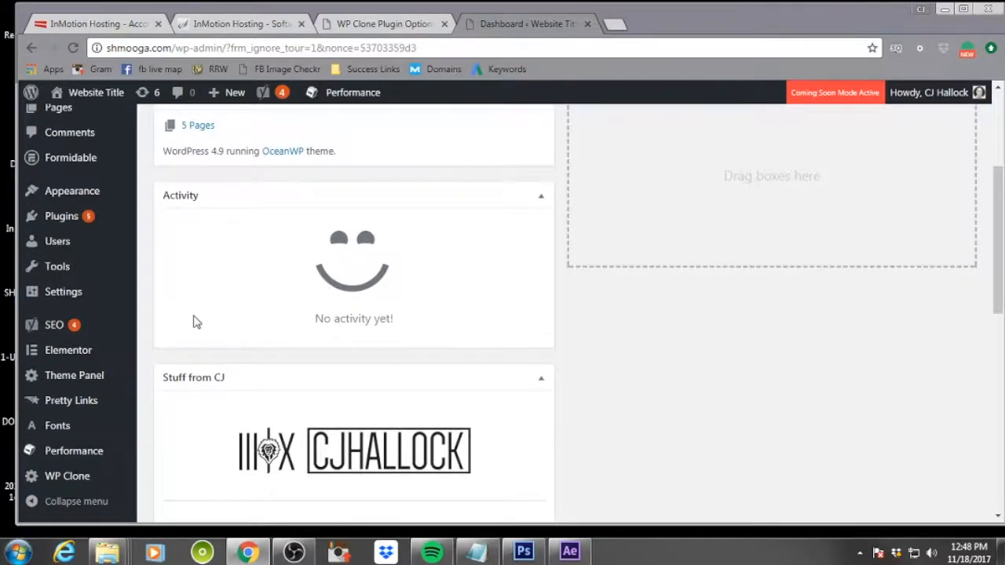
scroll(196, 318, "up", 3)
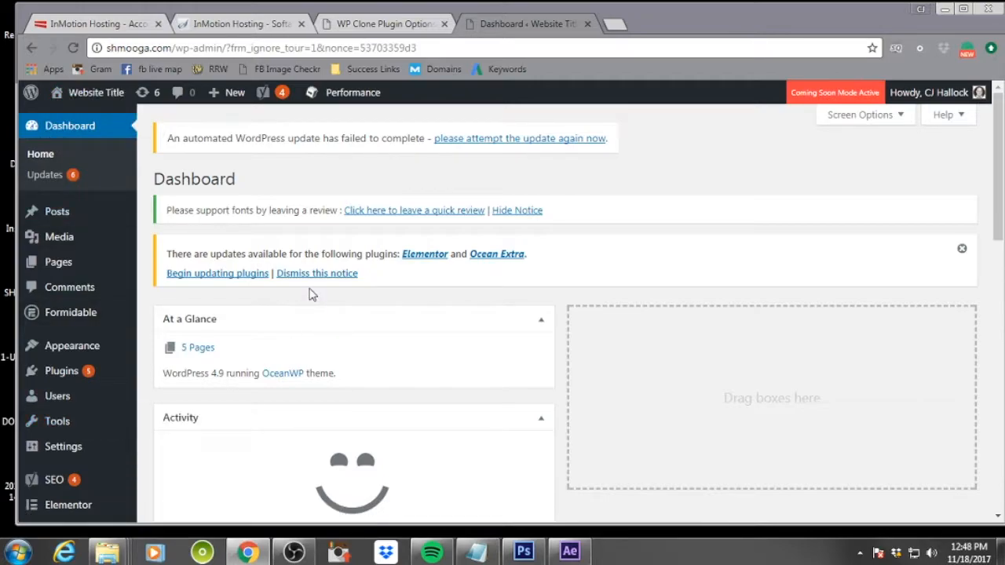
left_click(49, 175)
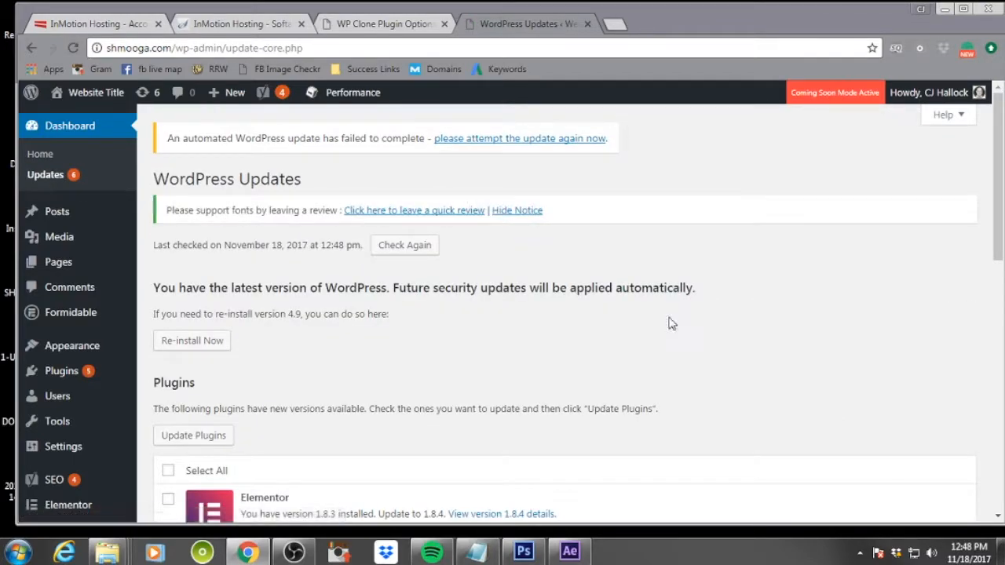
Review the WordPress version notice and the list of plugins with available updates
scroll(716, 324, "down", 3)
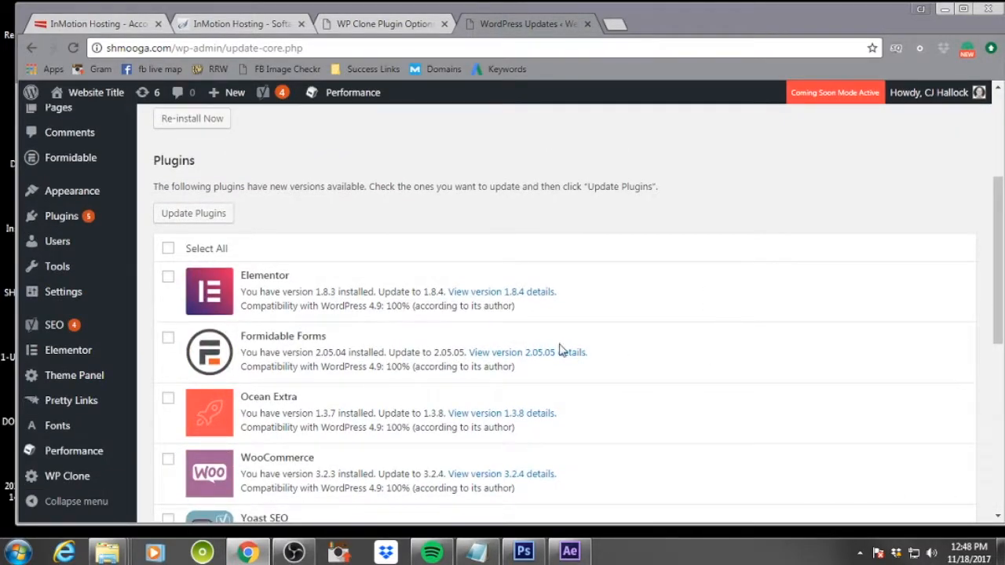
left_click_drag(387, 305, 407, 309)
scroll(412, 323, "up", 3)
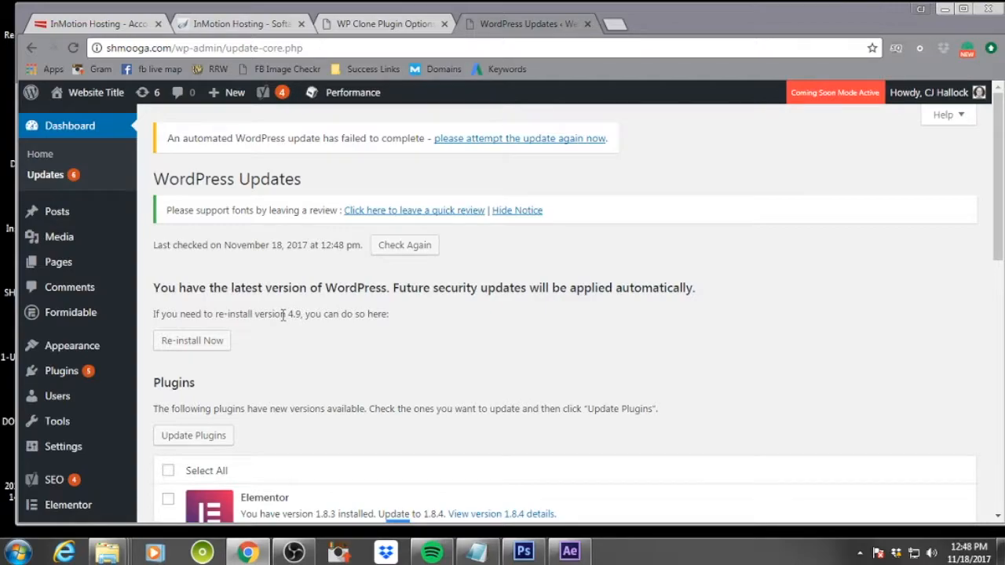
left_click_drag(287, 314, 299, 313)
scroll(467, 316, "down", 3)
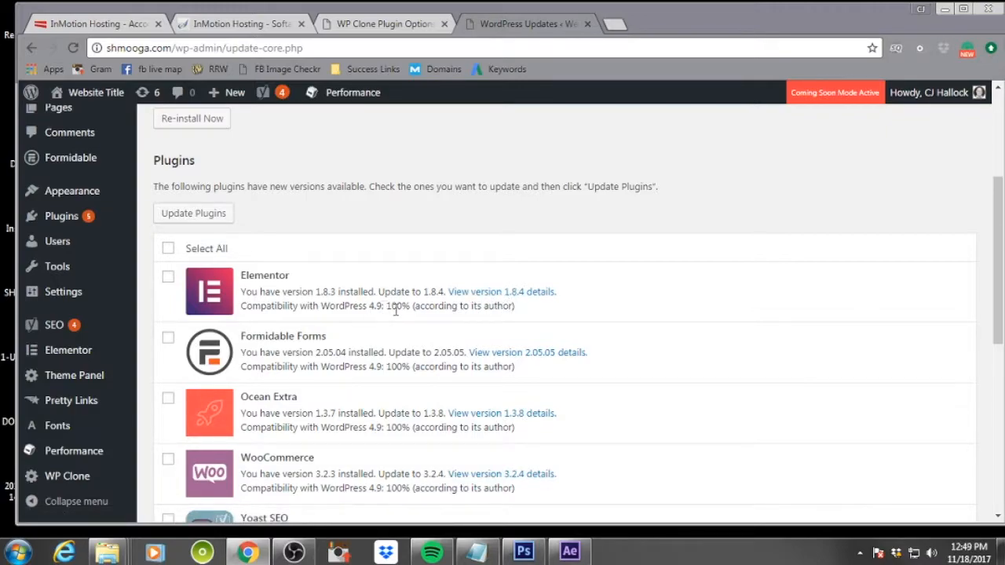
Select all plugins with available updates and update them
scroll(397, 310, "down", 2)
scroll(350, 360, "up", 3)
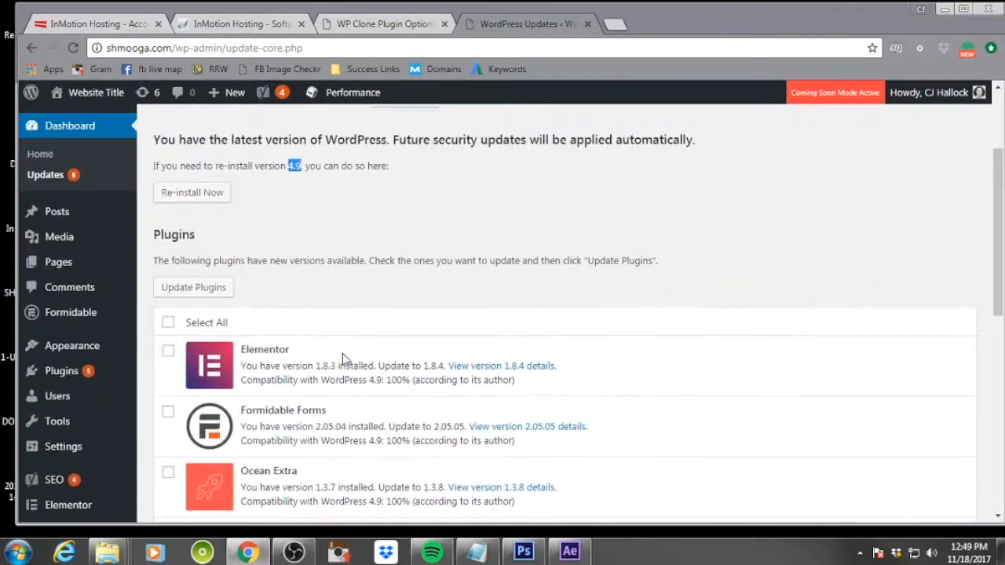
left_click(168, 322)
left_click(210, 289)
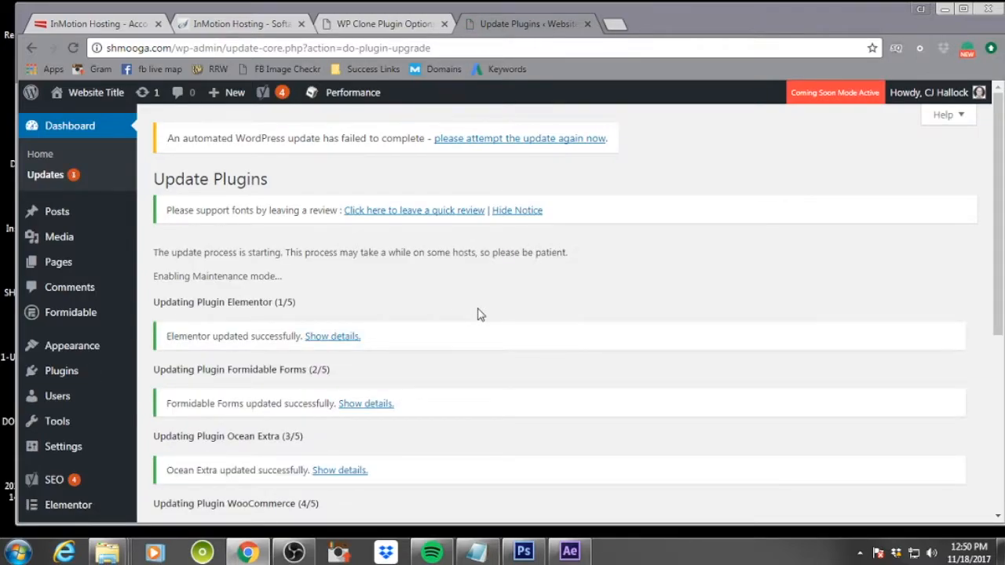
scroll(481, 314, "down", 4)
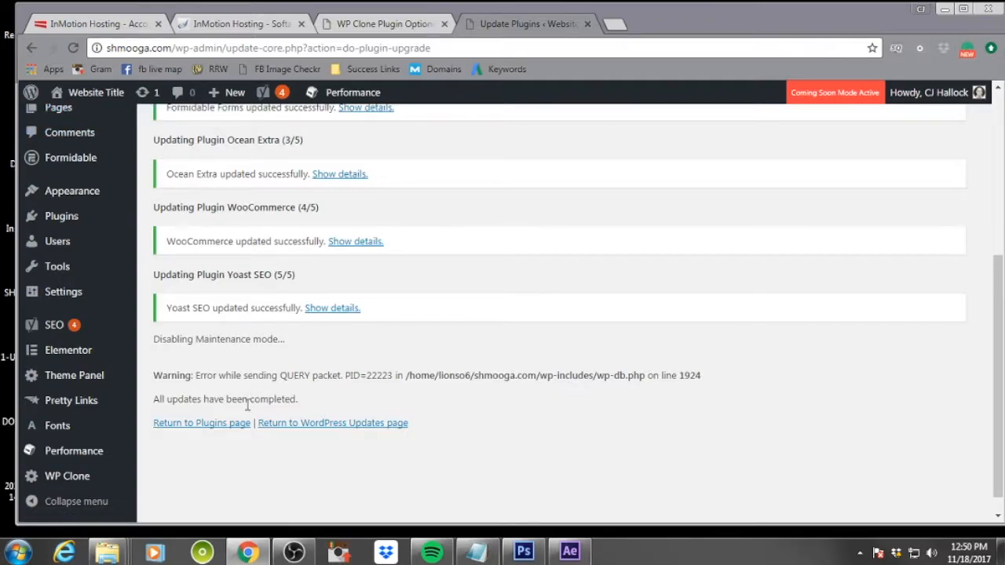
Return to the WordPress Updates page, select the OceanWP theme and update it
left_click(226, 427)
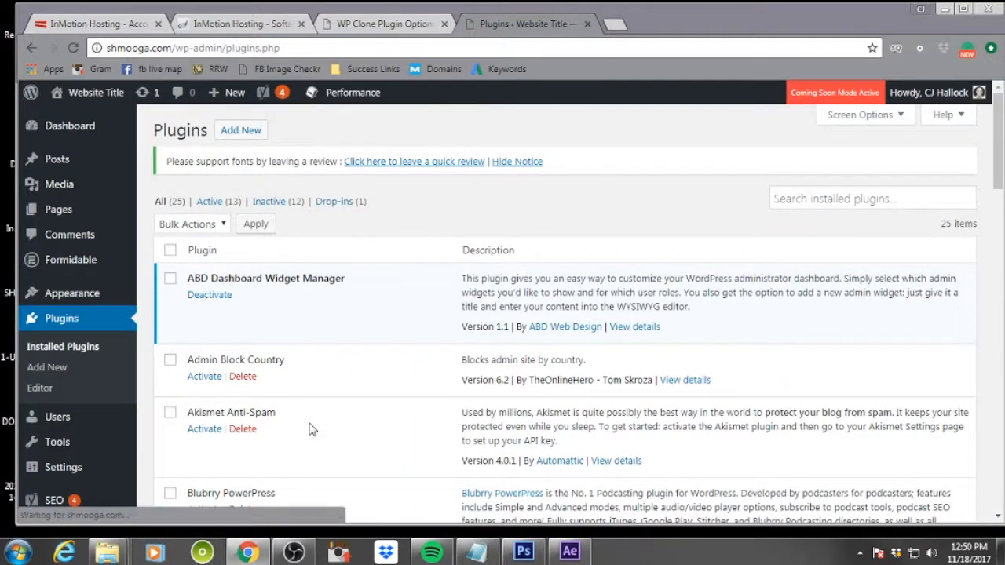
left_click(144, 95)
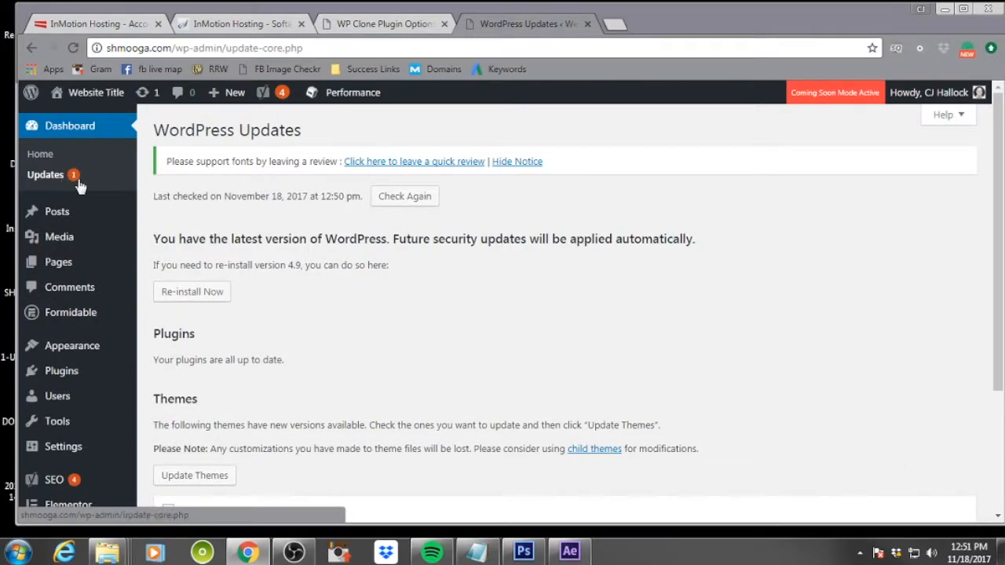
scroll(623, 235, "down", 2)
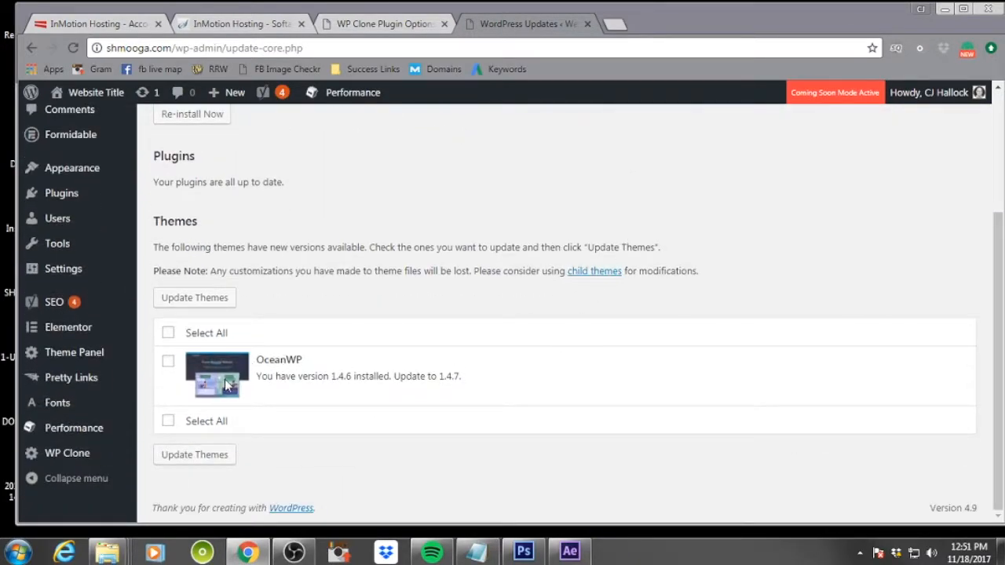
mouse_move(157, 355)
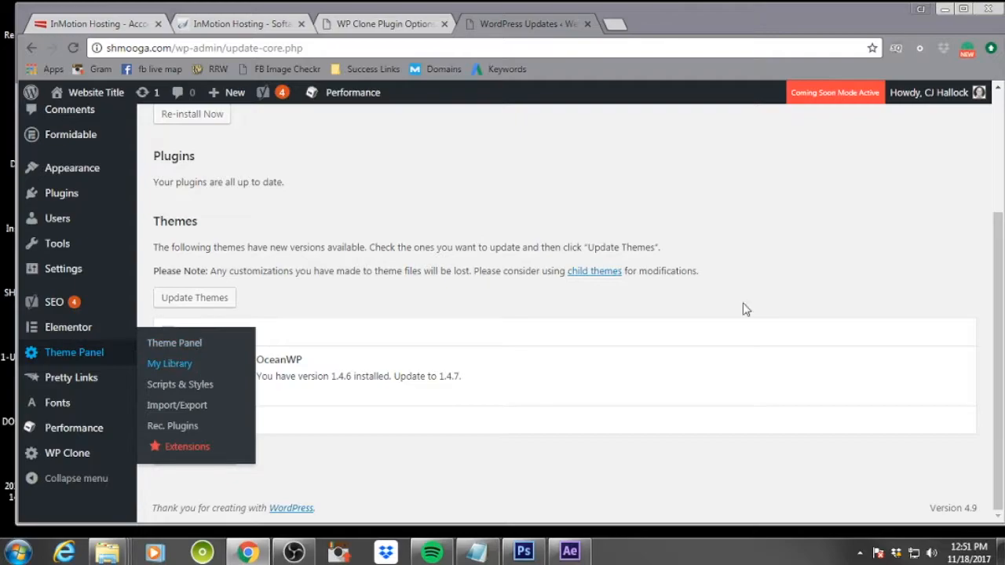
left_click(168, 362)
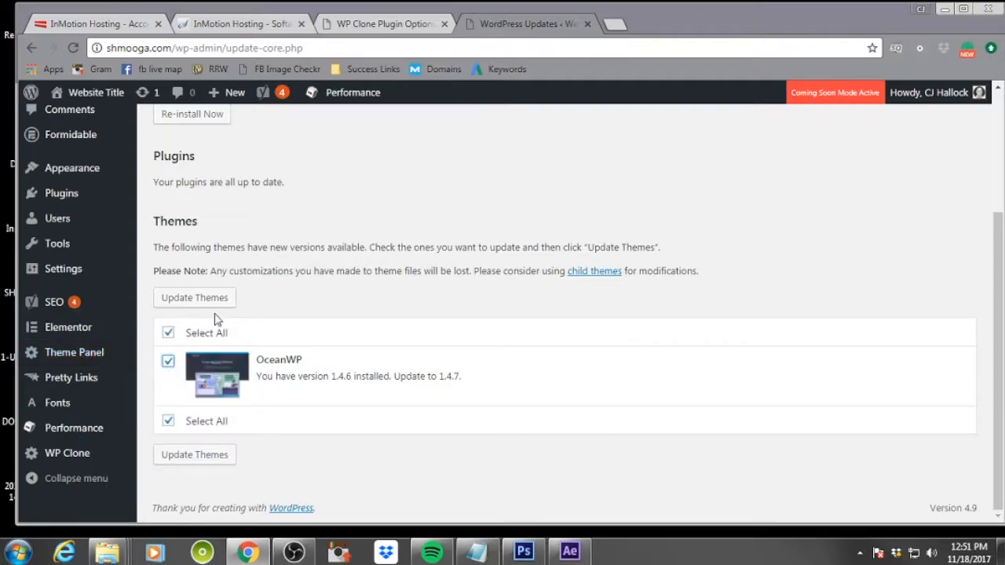
left_click(213, 303)
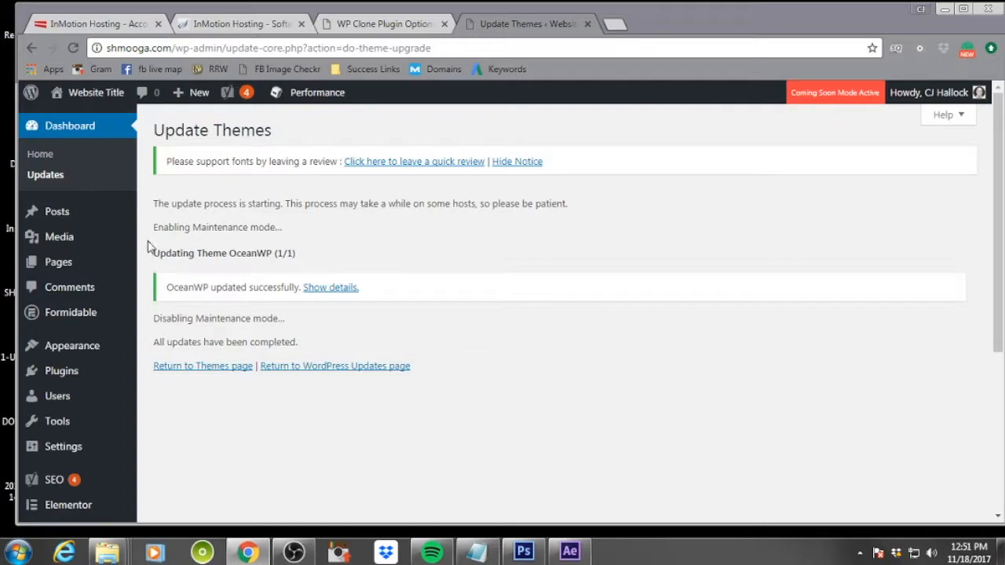
Review the site's posts list and pages list
mouse_move(83, 213)
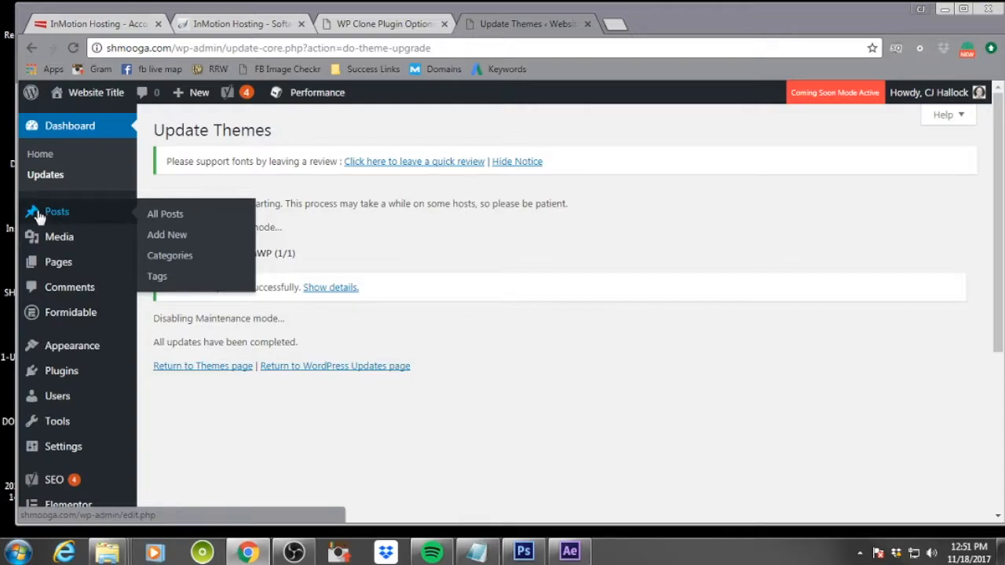
left_click(165, 219)
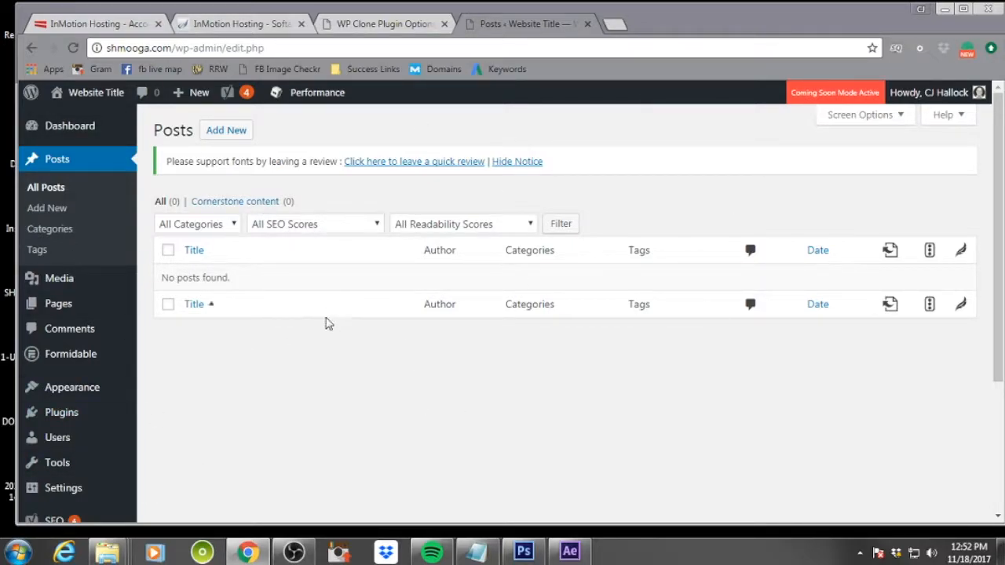
mouse_move(78, 283)
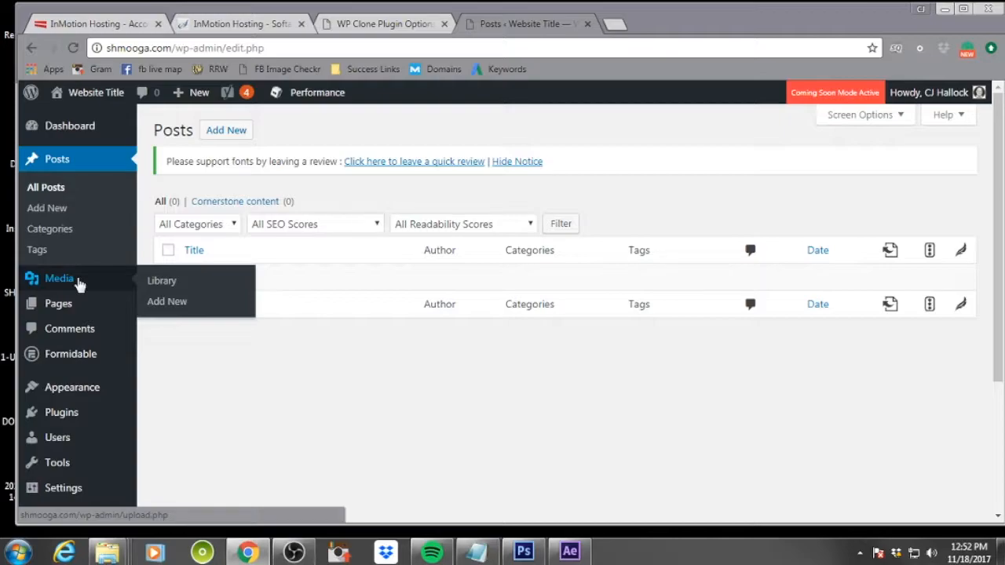
mouse_move(91, 312)
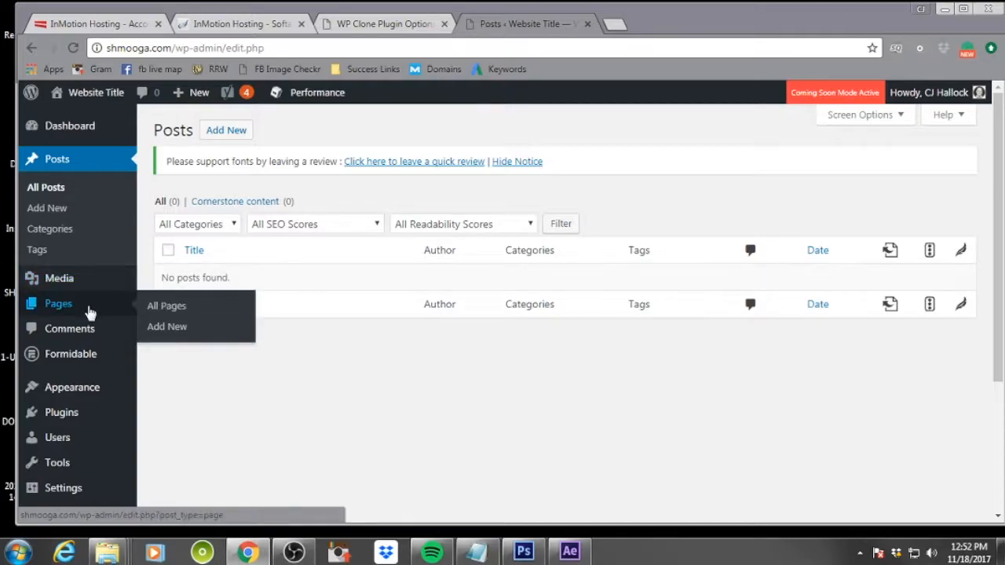
left_click(90, 312)
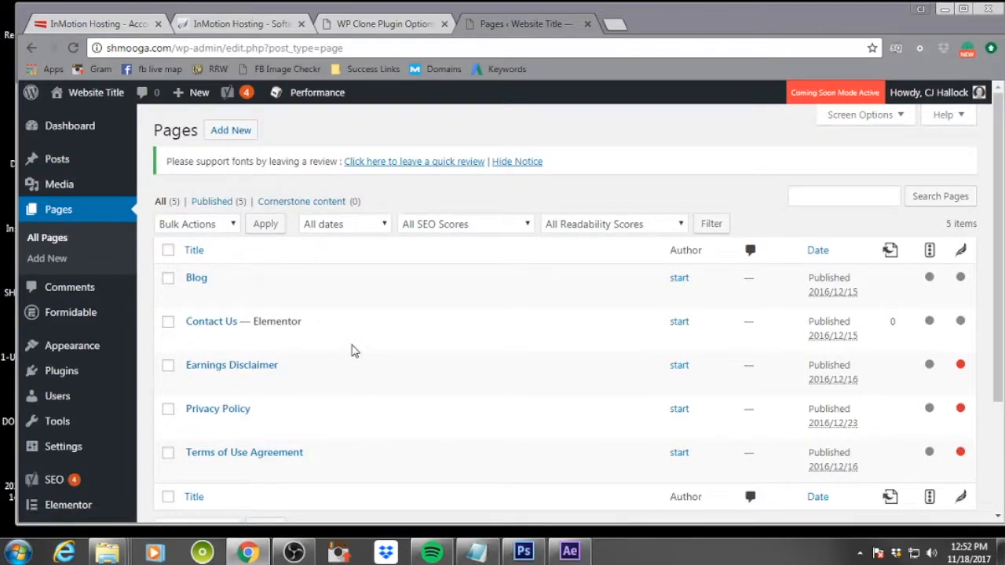
scroll(352, 351, "down", 2)
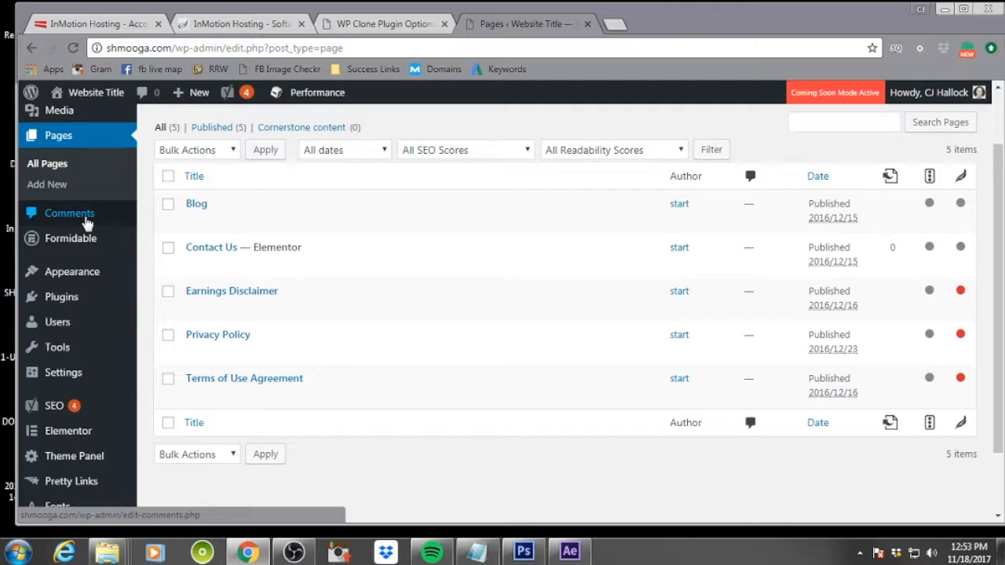
mouse_move(93, 247)
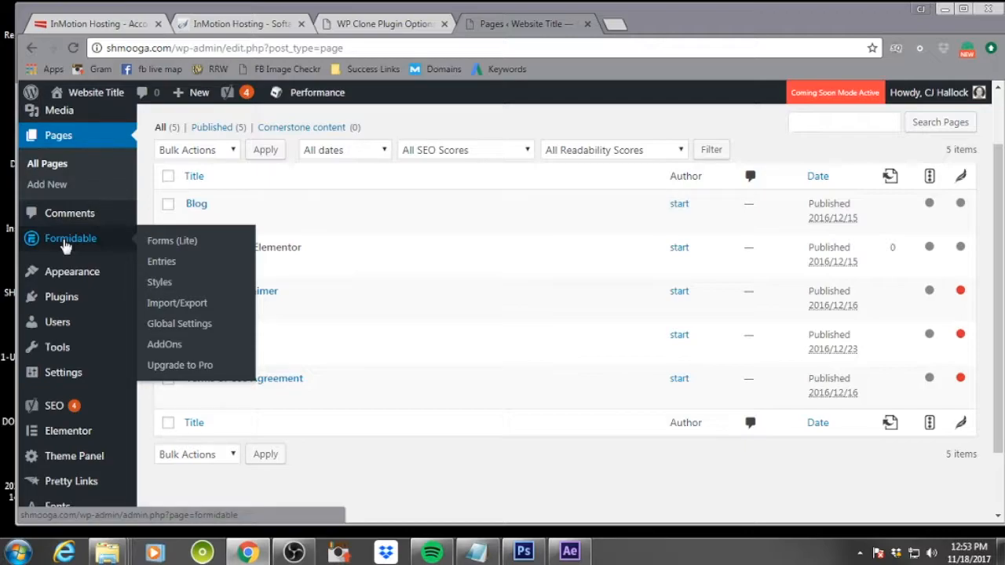
mouse_move(88, 279)
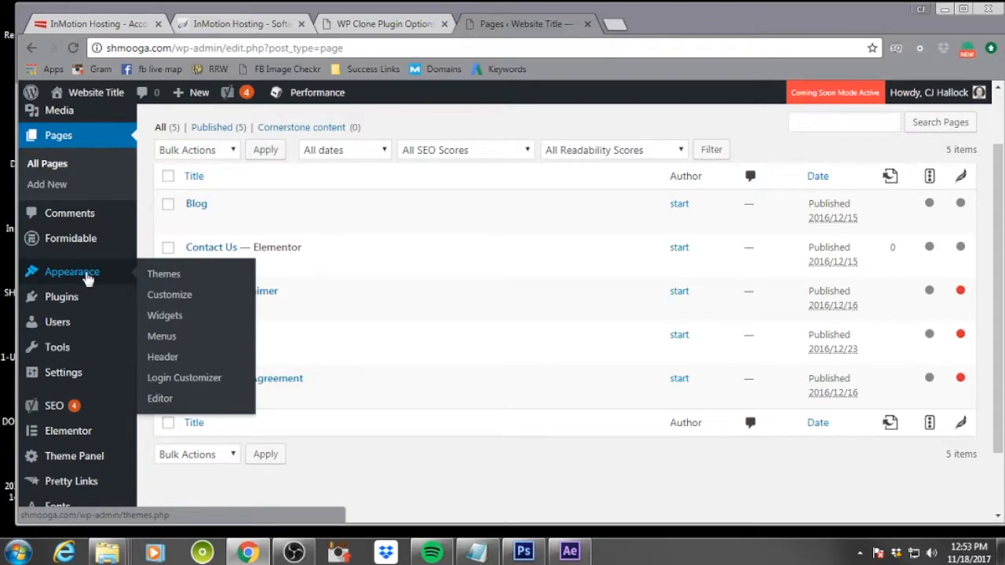
Delete the Twenty Sixteen theme from the installed themes
left_click(173, 279)
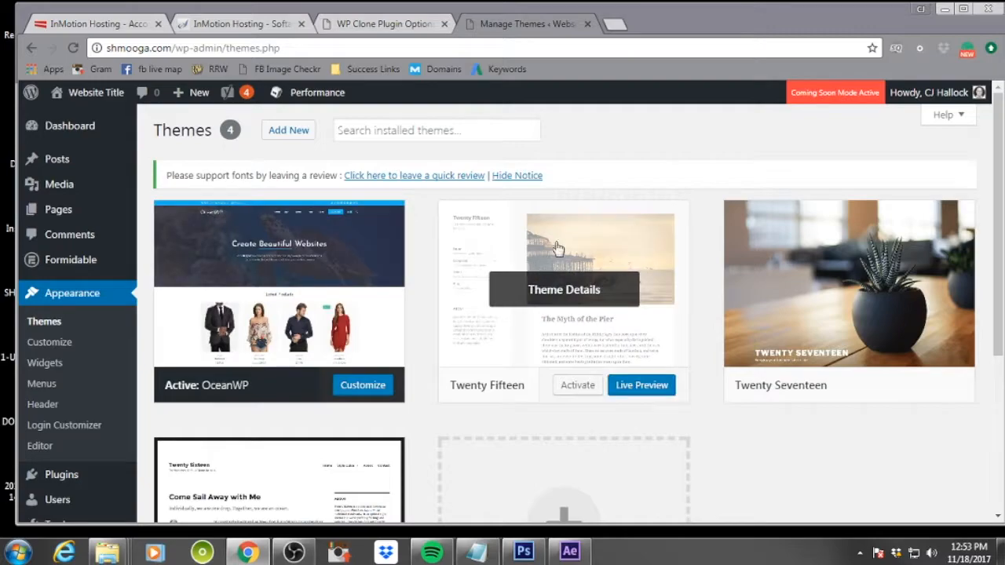
scroll(753, 235, "down", 3)
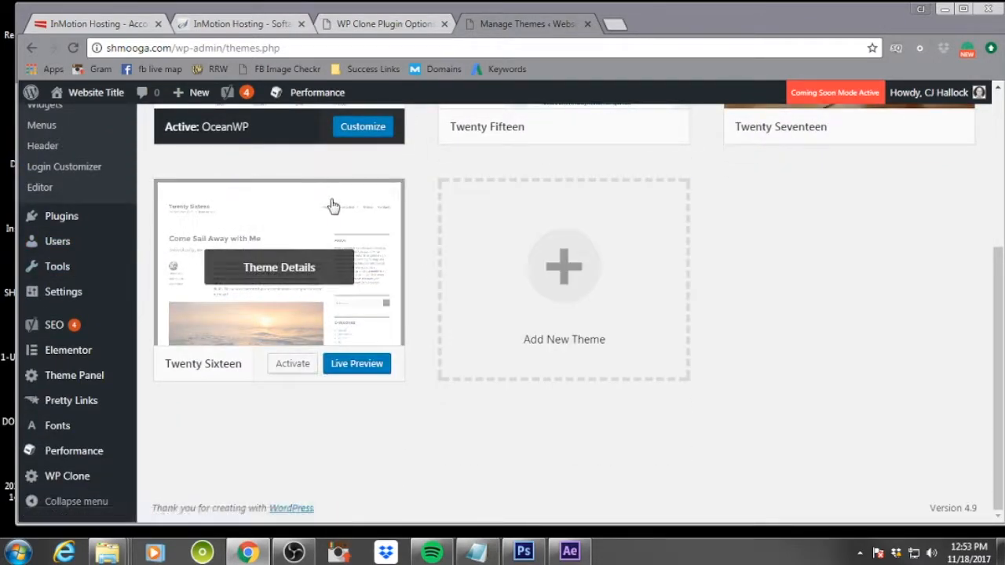
left_click(341, 220)
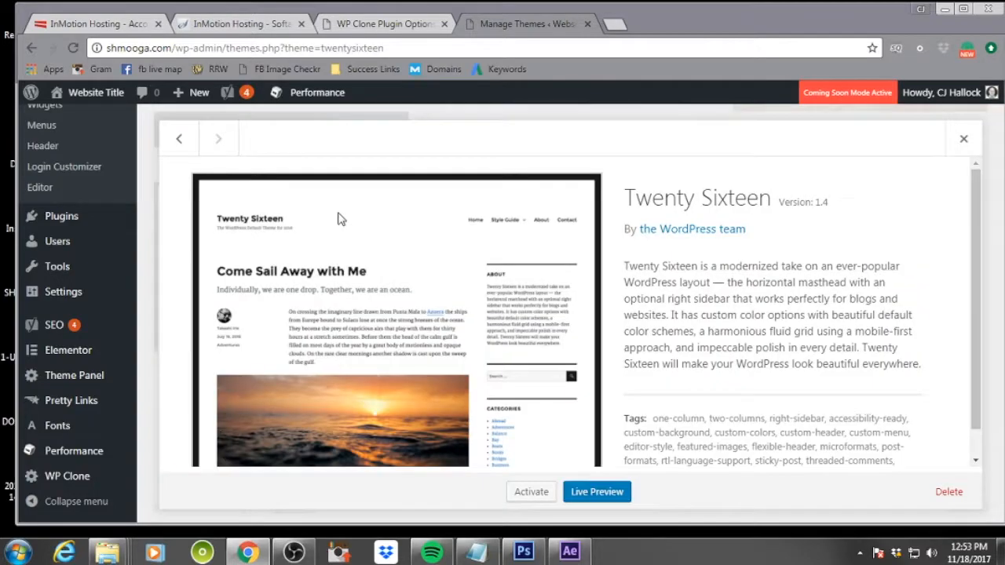
scroll(734, 251, "down", 1)
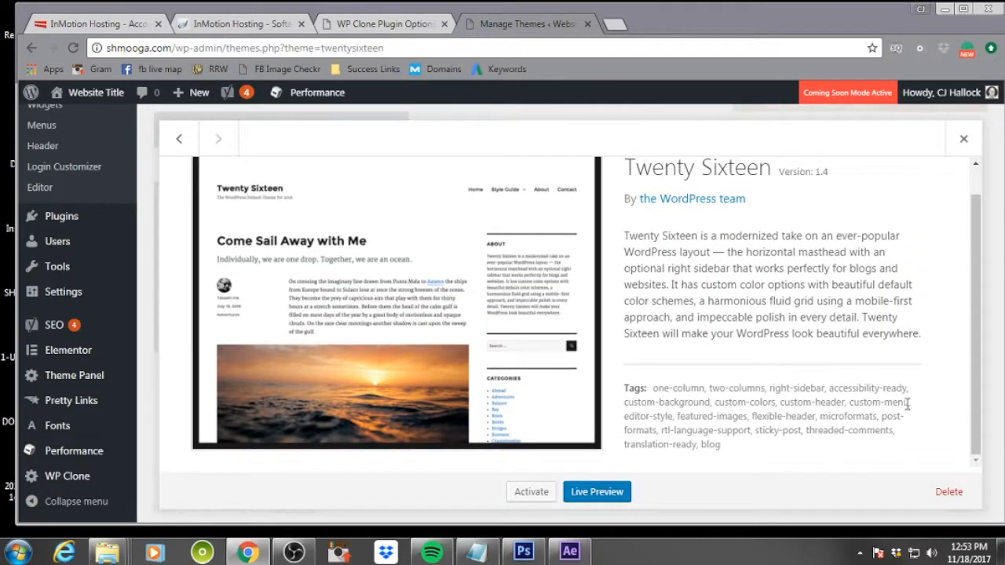
left_click(951, 494)
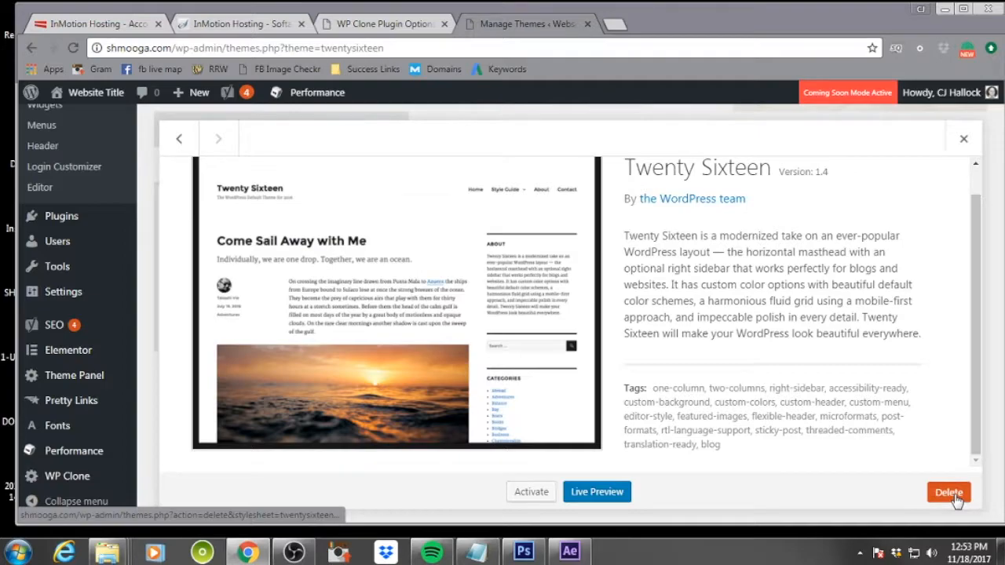
left_click(573, 151)
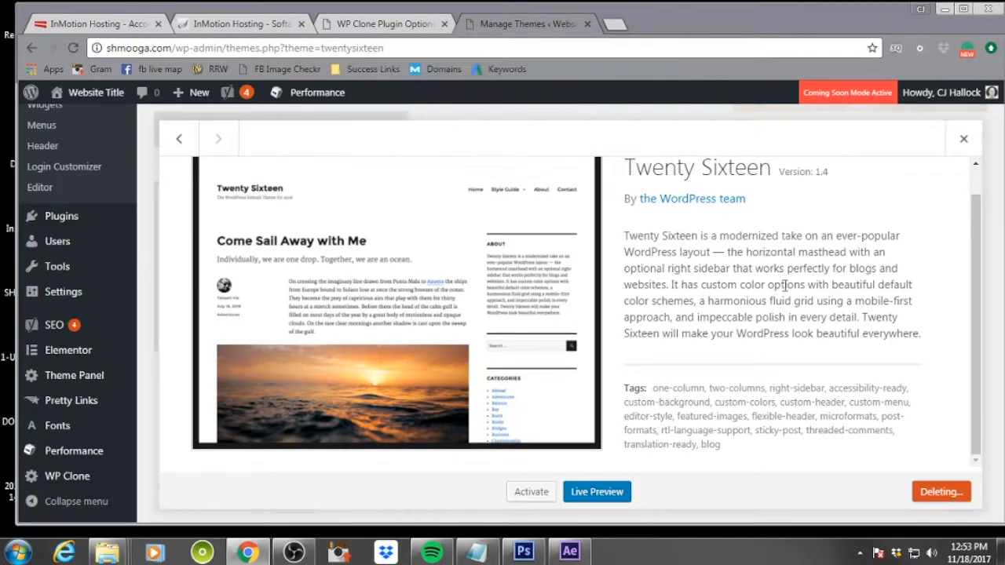
scroll(753, 297, "up", 2)
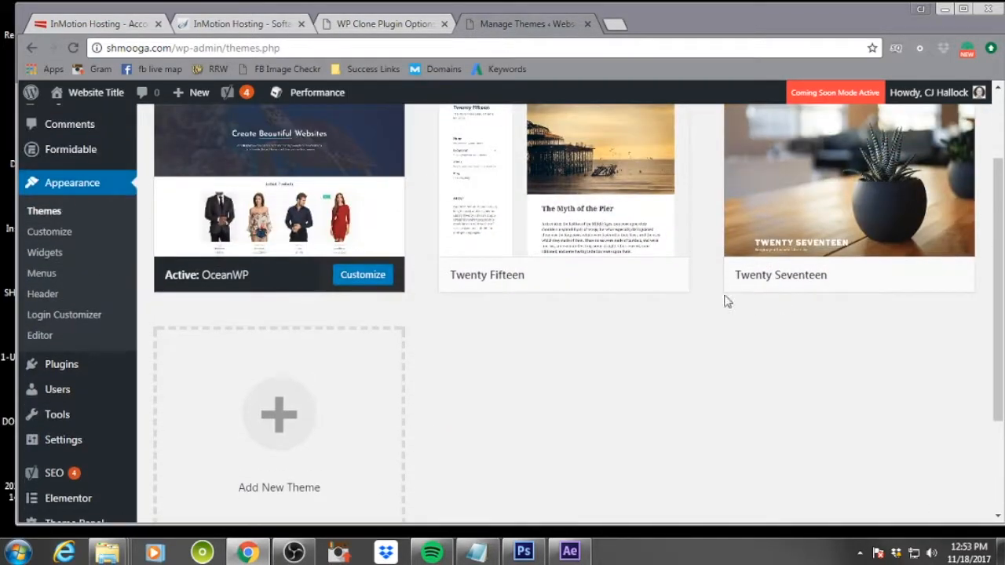
Delete the Twenty Fifteen and Twenty Seventeen themes
left_click(652, 163)
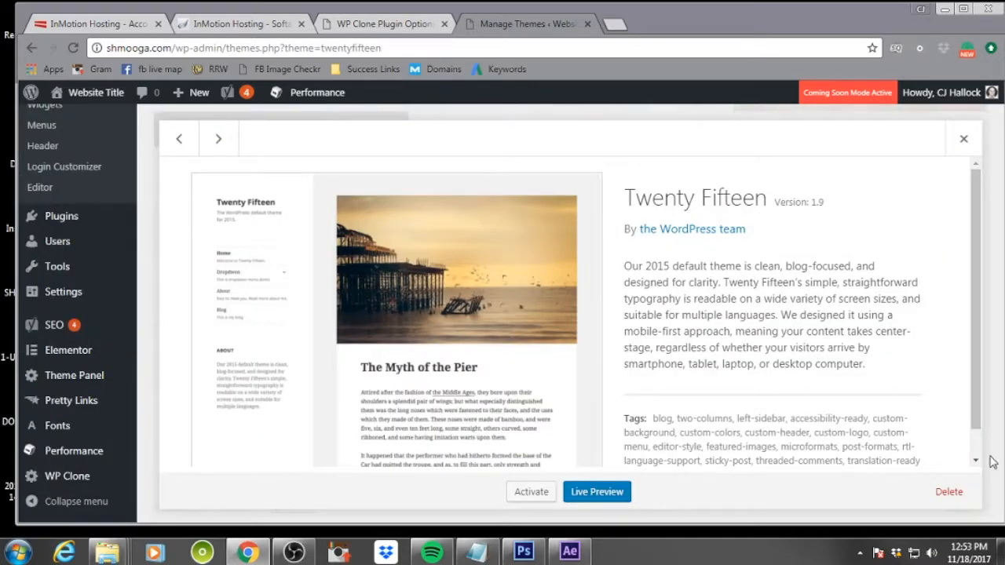
left_click(948, 492)
left_click(572, 150)
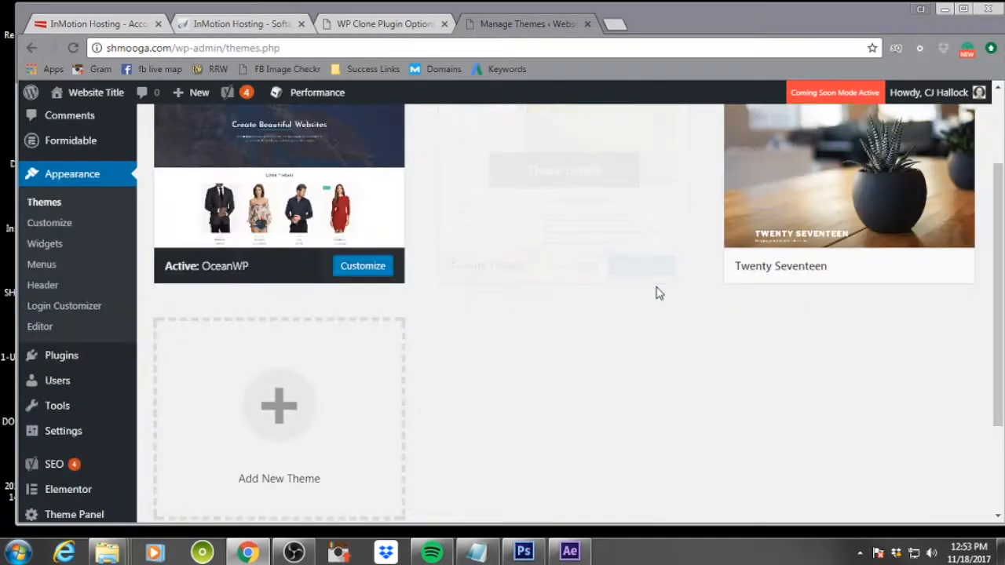
left_click(652, 130)
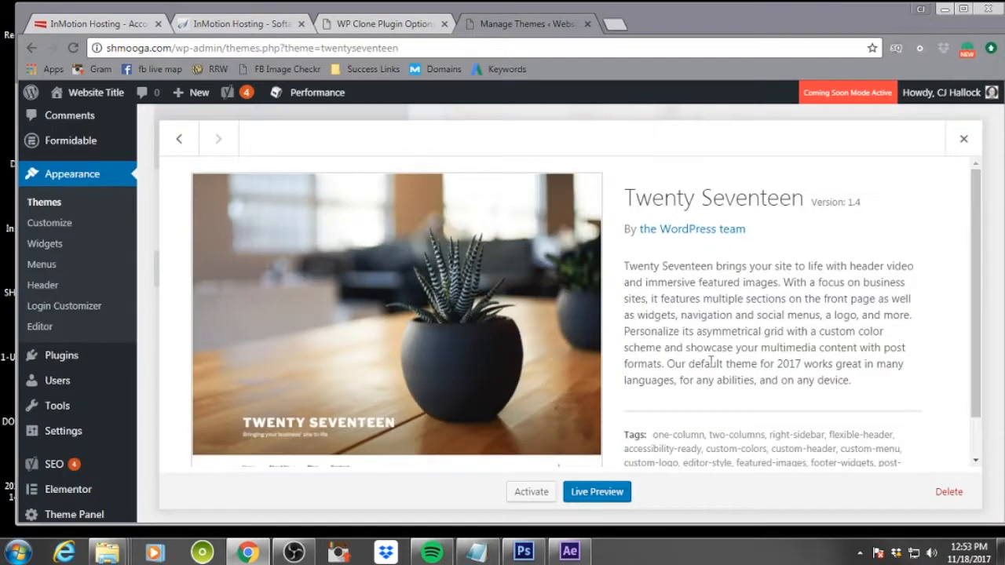
left_click(948, 492)
left_click(566, 149)
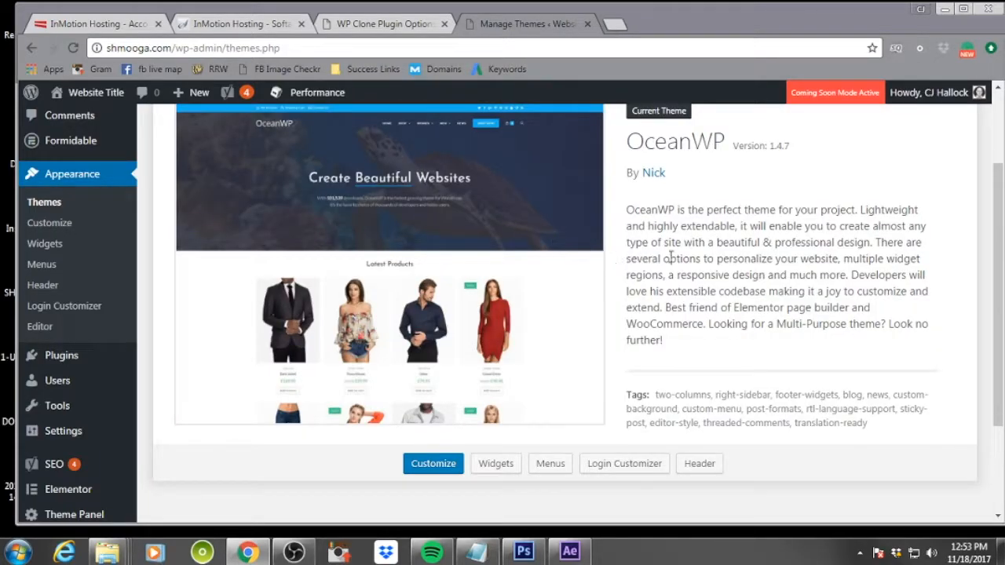
Open the theme Customizer for the site
scroll(671, 258, "up", 3)
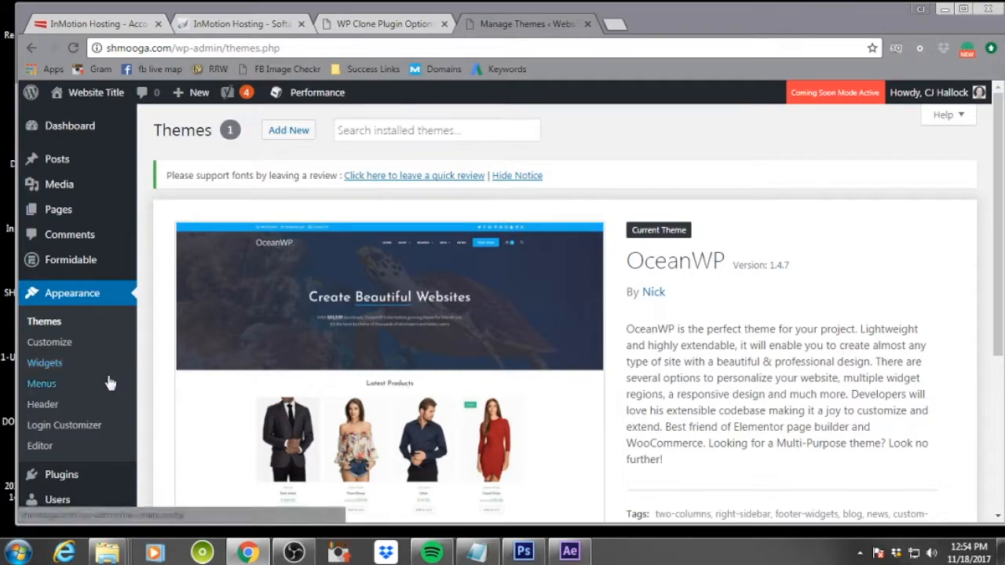
left_click(55, 344)
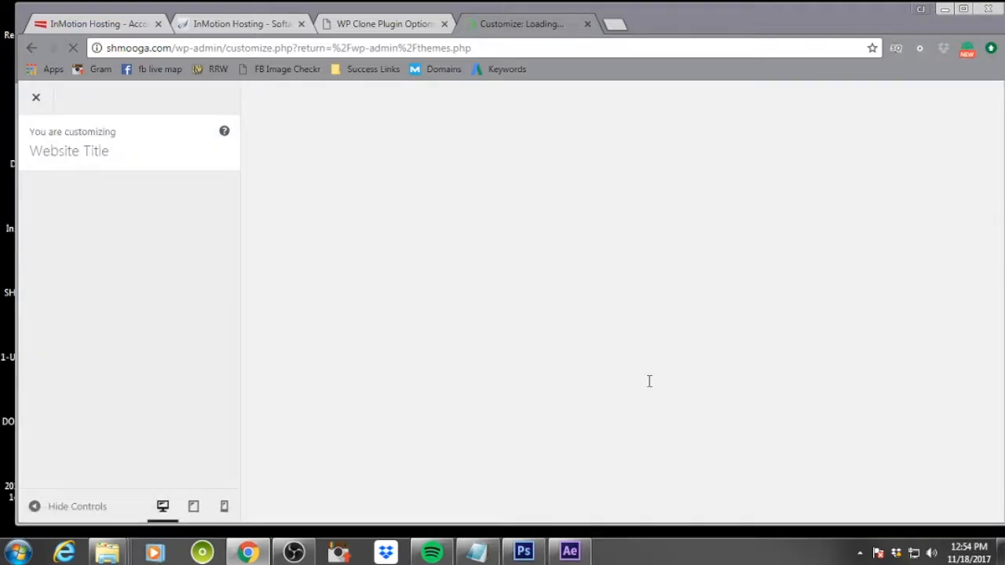
Open shmooga.com in a new browser tab and scroll through its front page
left_click(614, 24)
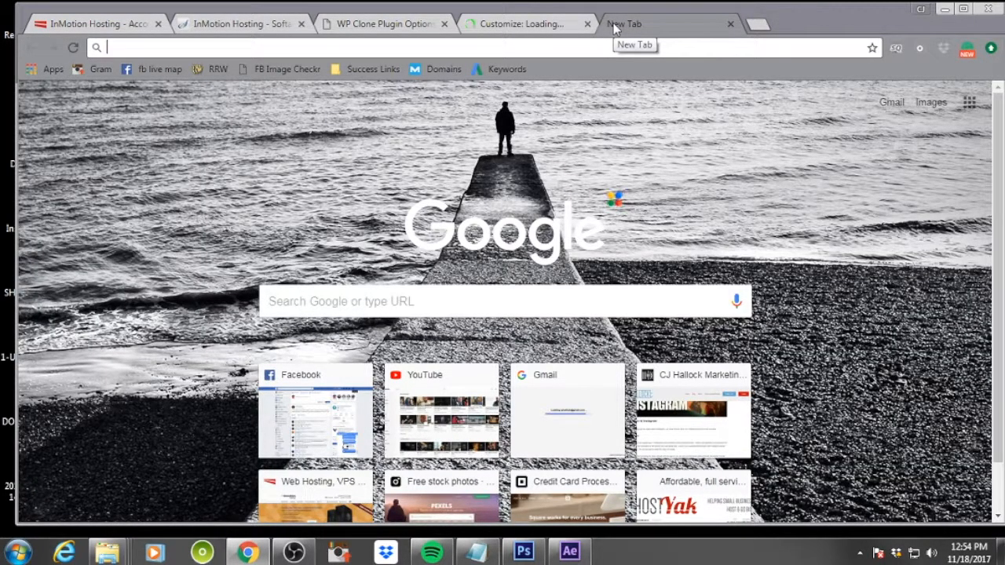
type("shmooga.com")
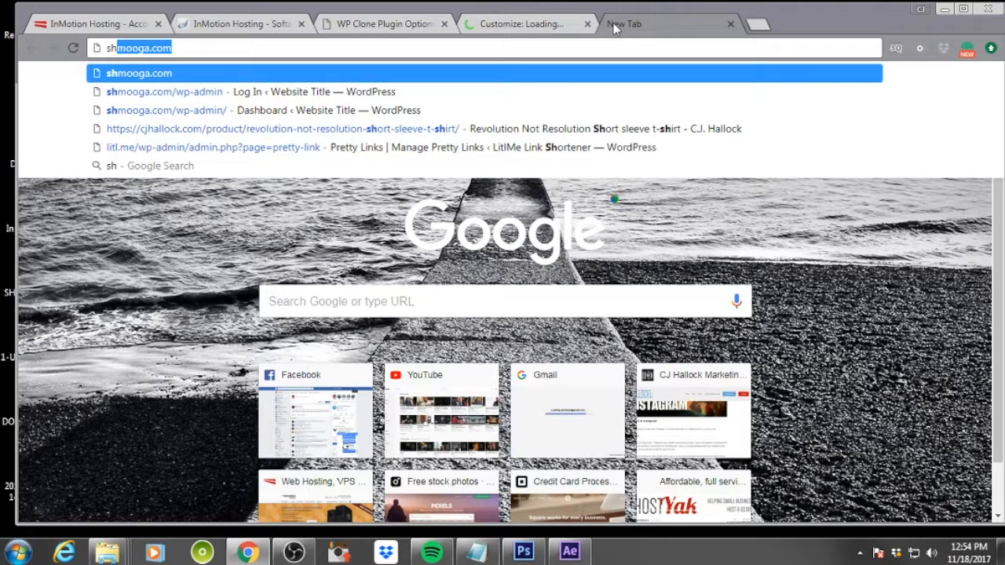
key("Return")
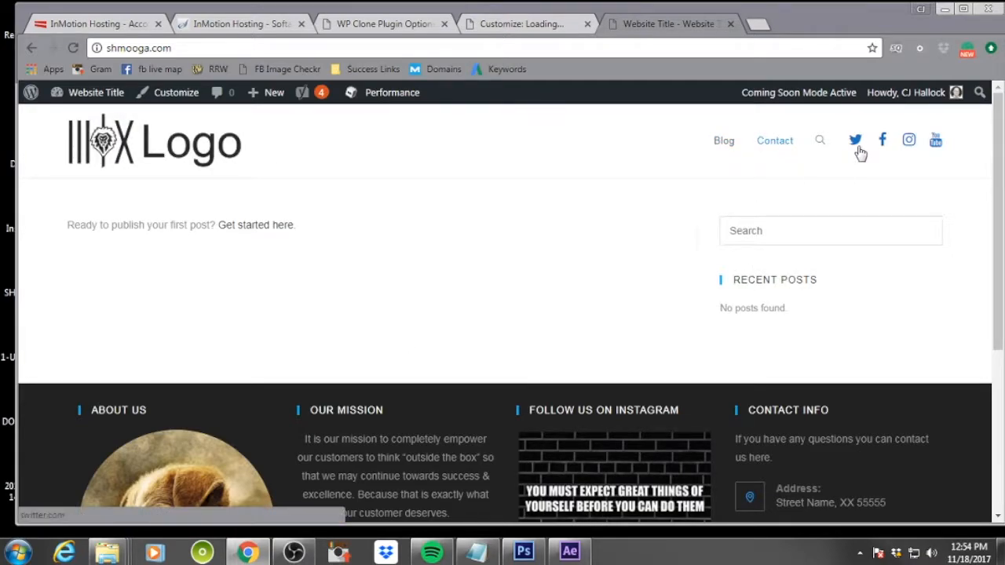
scroll(451, 369, "down", 4)
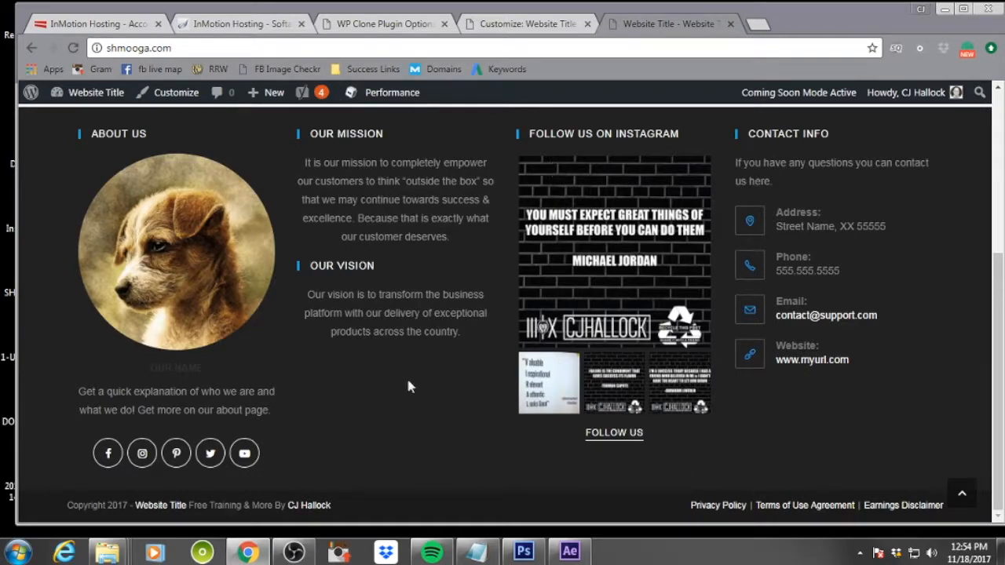
scroll(625, 405, "up", 4)
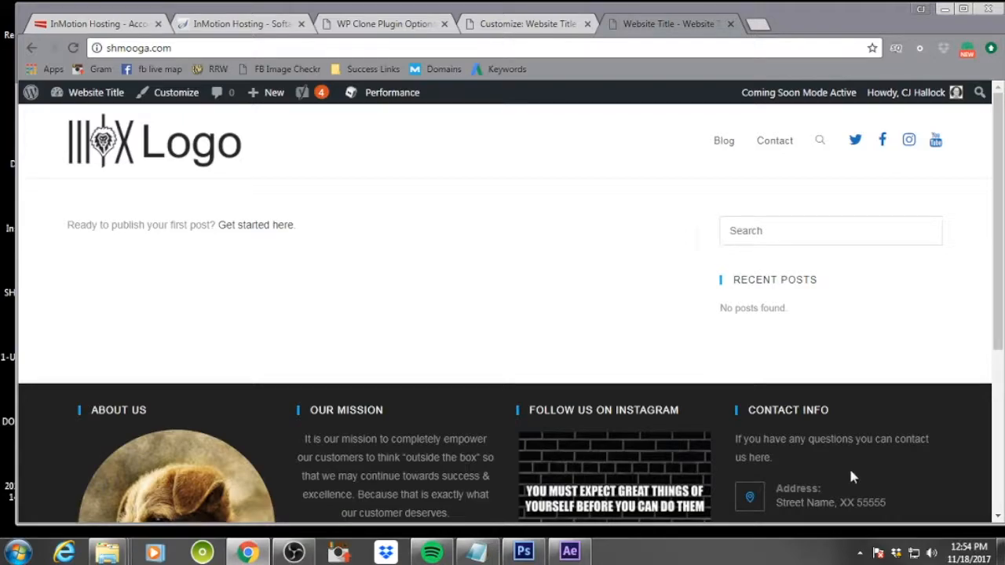
Scroll down the front page to the footer widgets and back up to the header
scroll(354, 267, "down", 2)
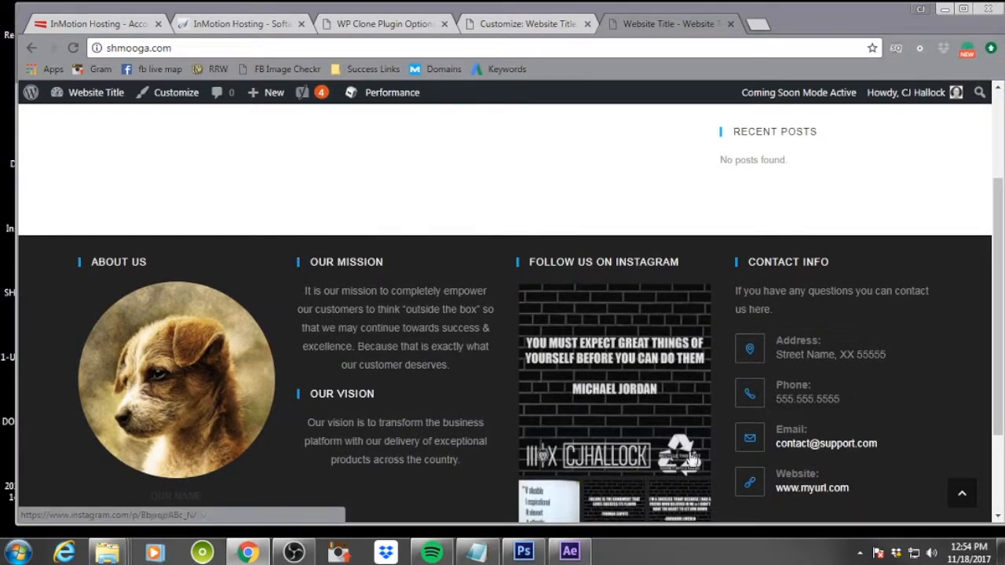
scroll(628, 330, "down", 2)
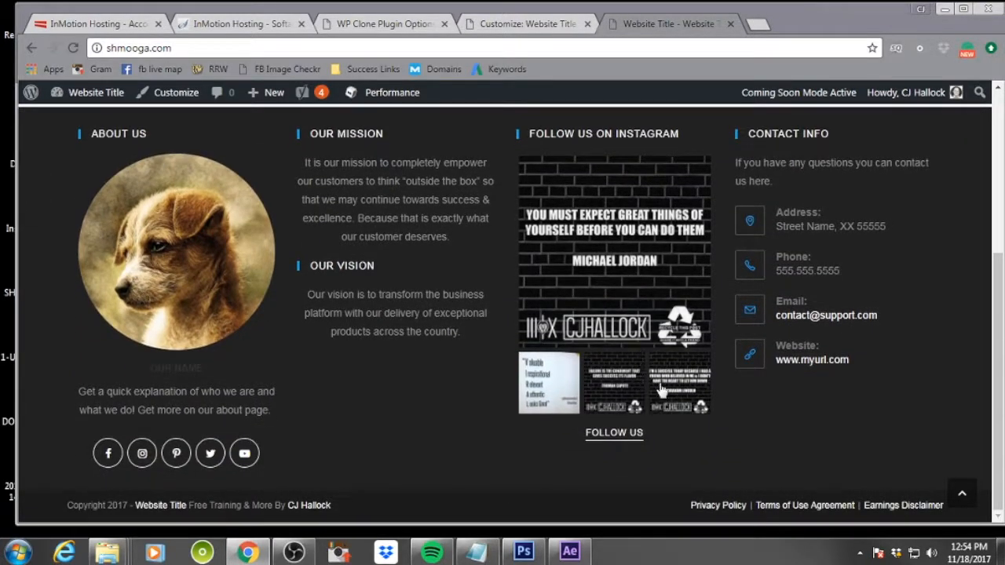
scroll(619, 298, "up", 4)
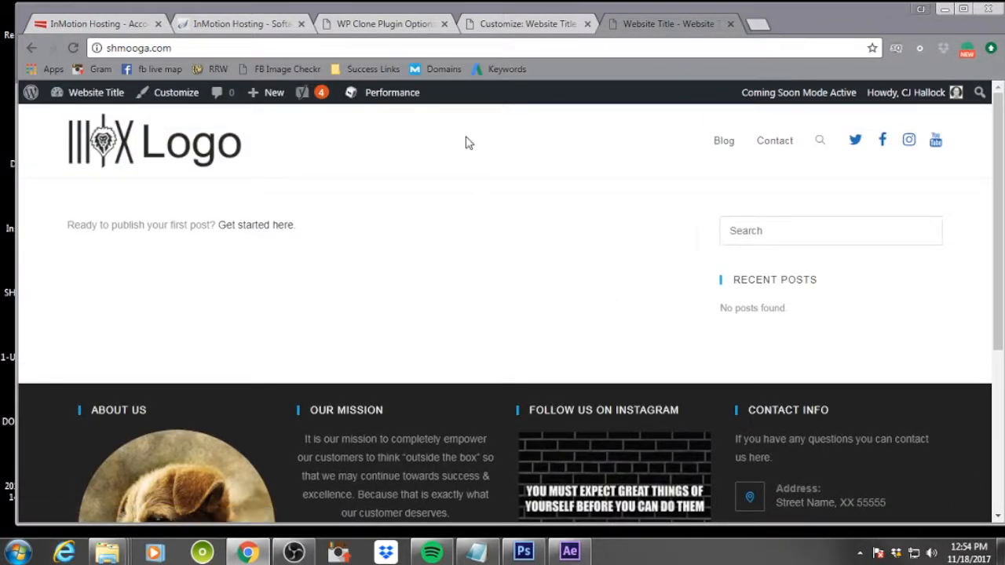
In the Customizer's Site Identity, set the site title to SHMOOGA and the tagline to "Start Hustle Motivate & Operate On Gary's Advice"
left_click(525, 24)
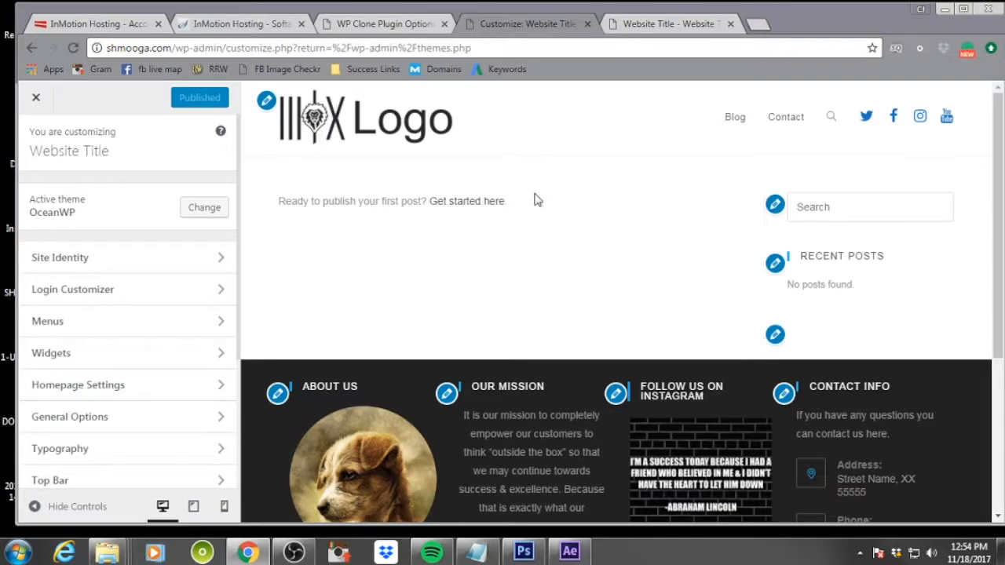
left_click(167, 260)
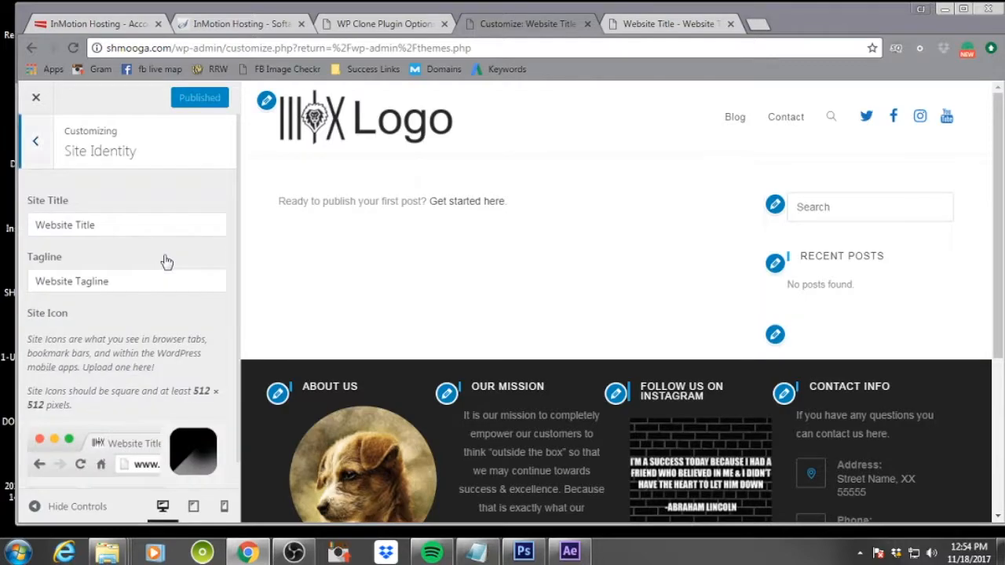
triple_click(115, 225)
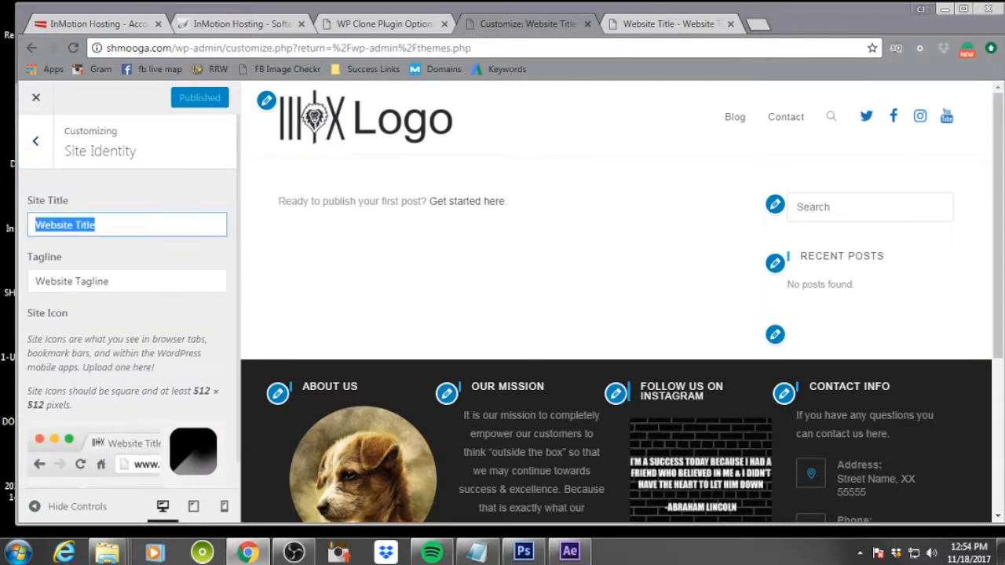
type("S")
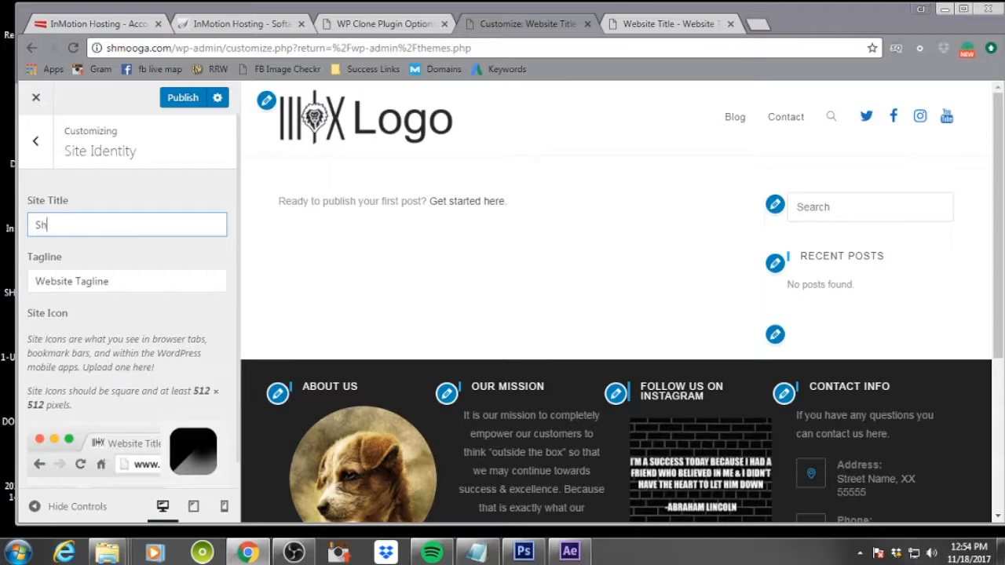
type("HMOOGA")
key("Tab")
type("STAR")
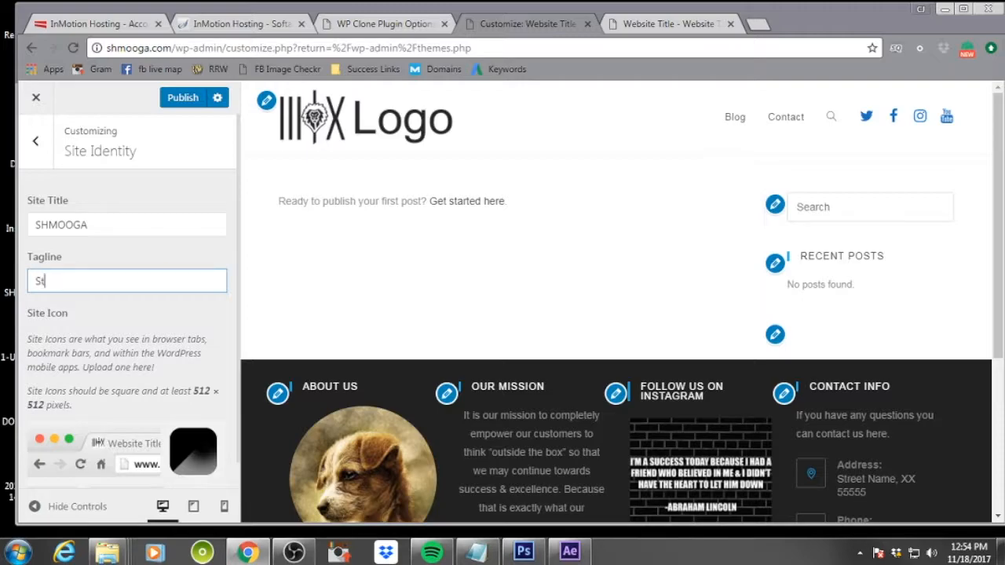
type("t Hustle Motivate & Operate")
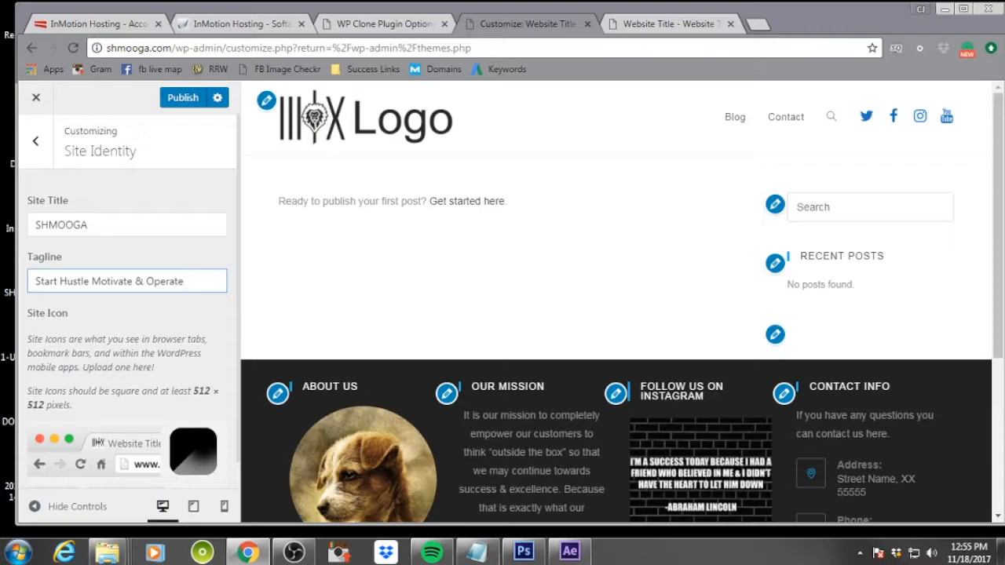
type("Gary's")
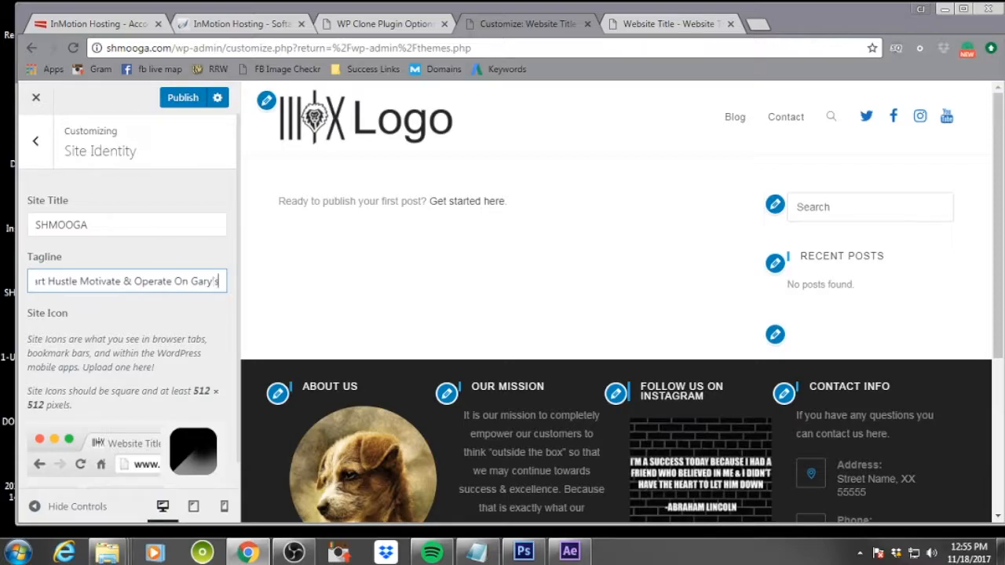
type(" Advice")
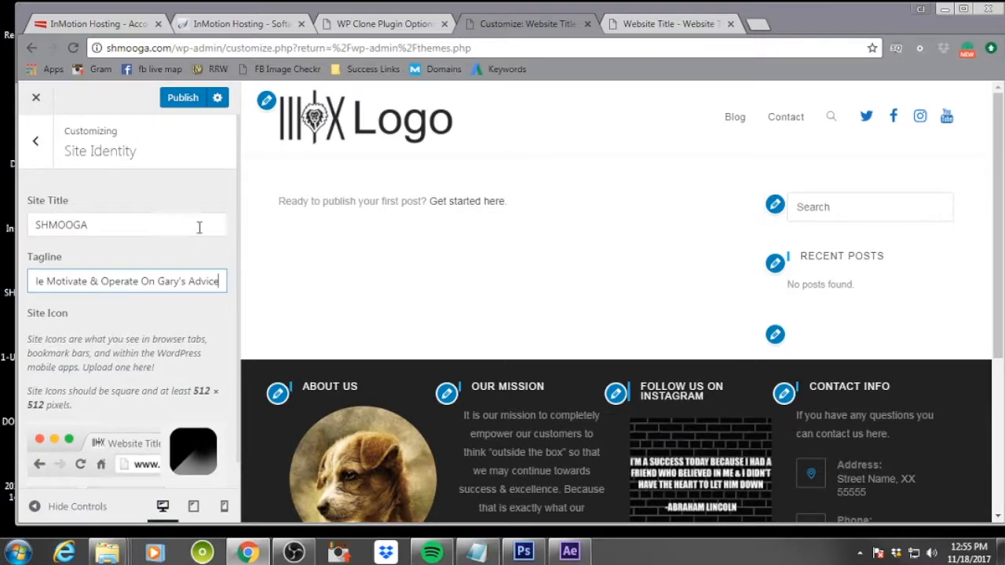
Remove the current site icon and upload shmooga-icon.png as the new site icon image
scroll(193, 236, "down", 1)
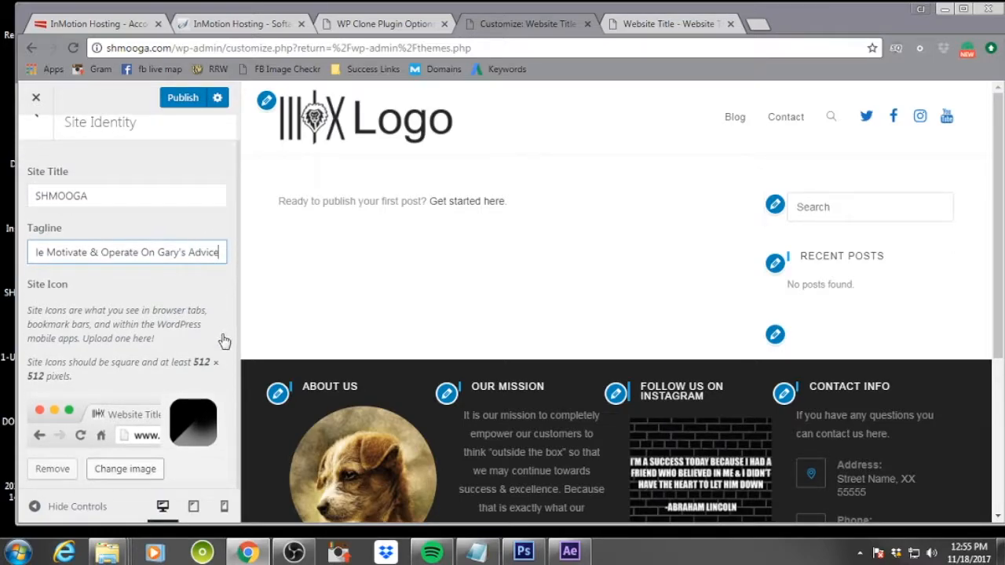
left_click(51, 469)
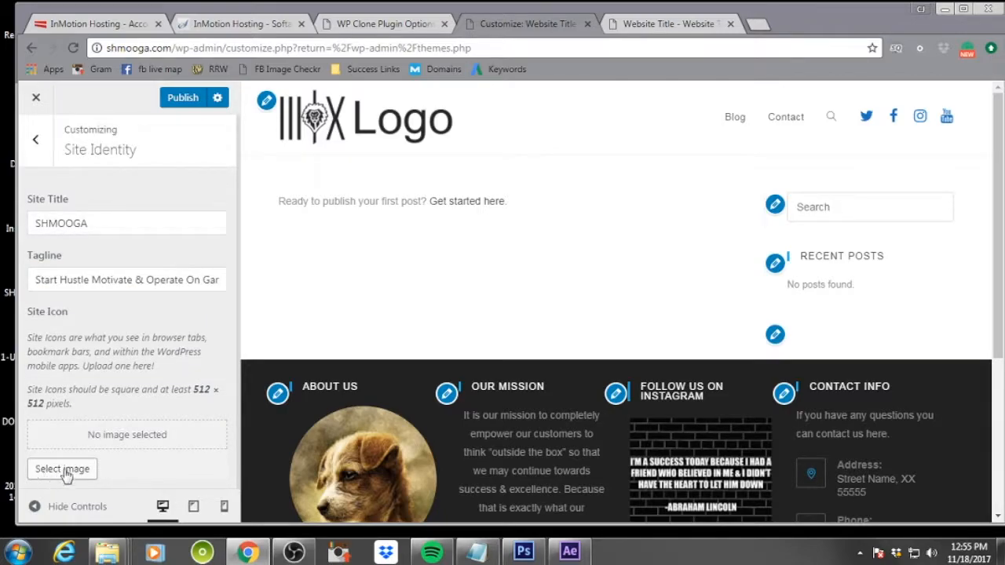
left_click(63, 471)
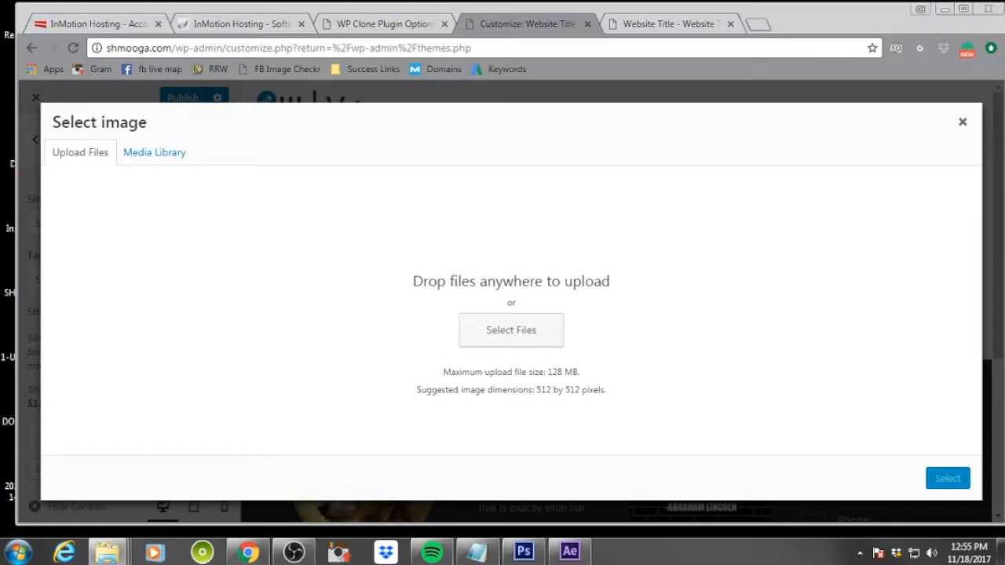
left_click_drag(1004, 330, 693, 313)
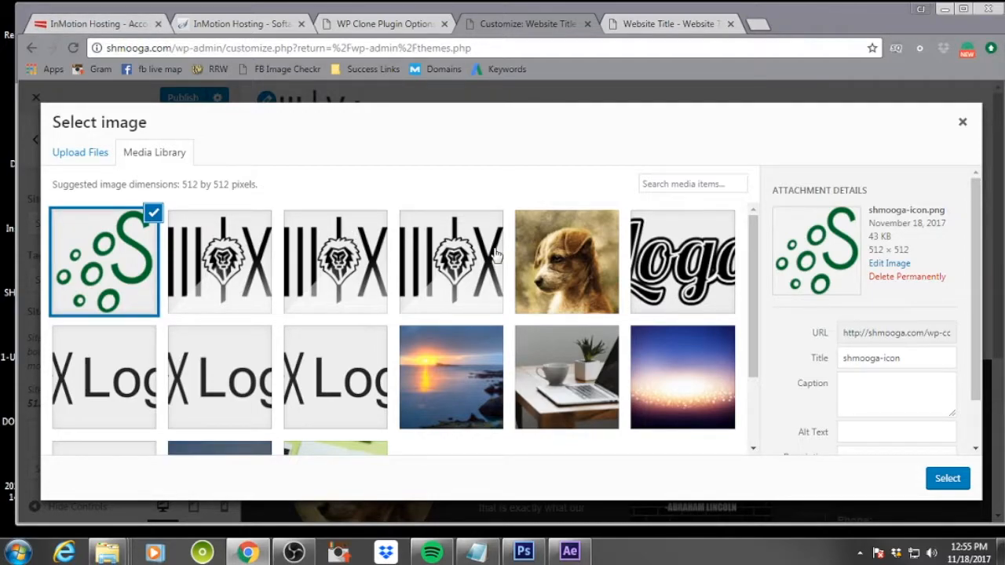
Set the icon's alt text to "shmooga icon for website" and its description to "icon and favicon for SHMOOGA website"
scroll(883, 329, "down", 1)
left_click(881, 376)
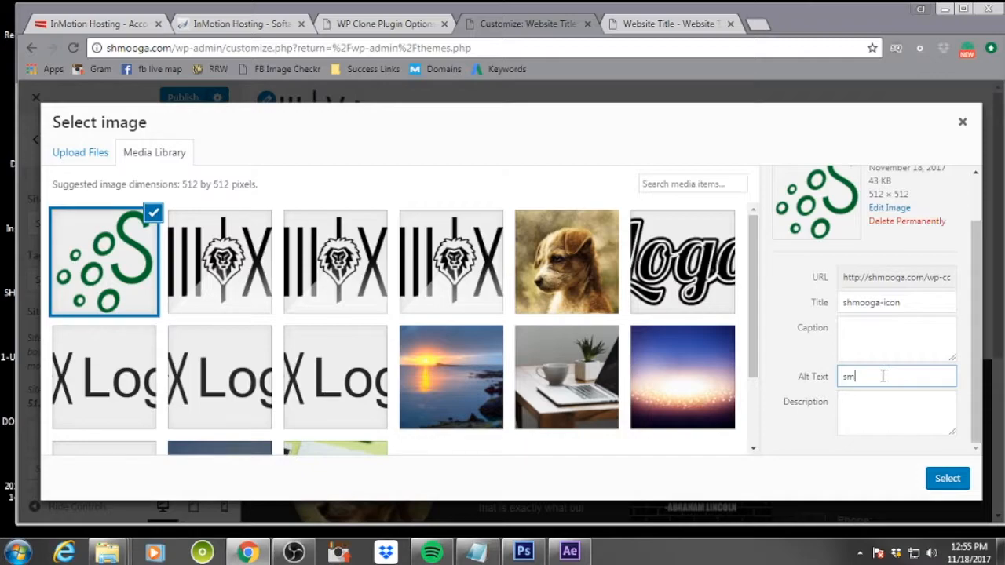
type("shmooga icon for website")
key("Tab")
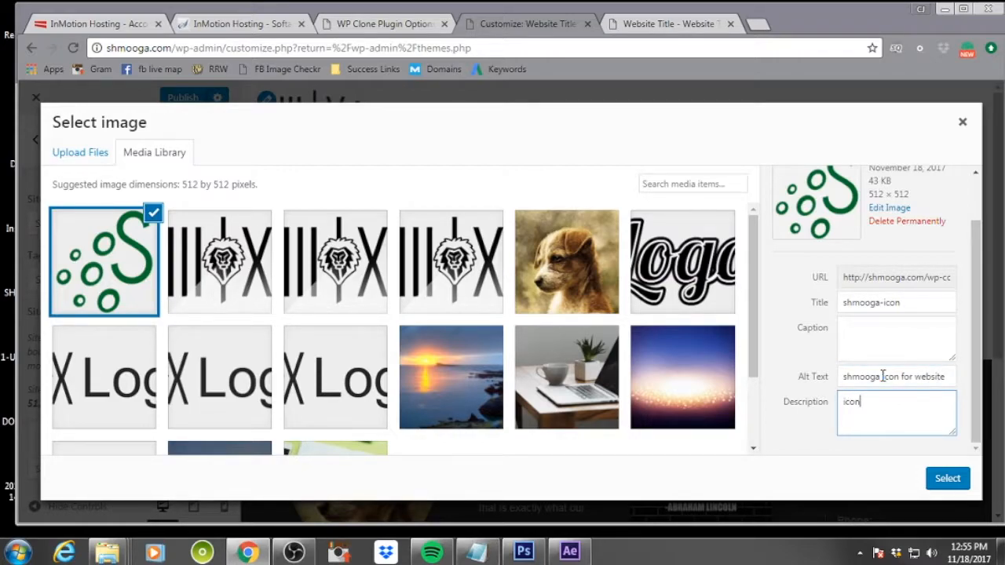
type("icon and favicon for")
type(" sh")
type(" SHMOOGA website")
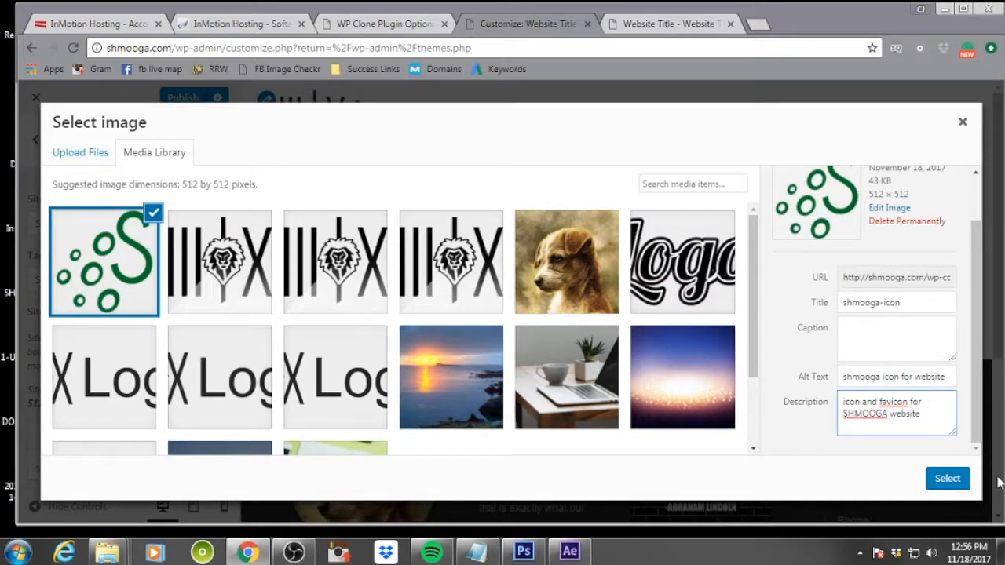
Apply the selected image as the site icon and publish the Customizer changes
left_click(957, 480)
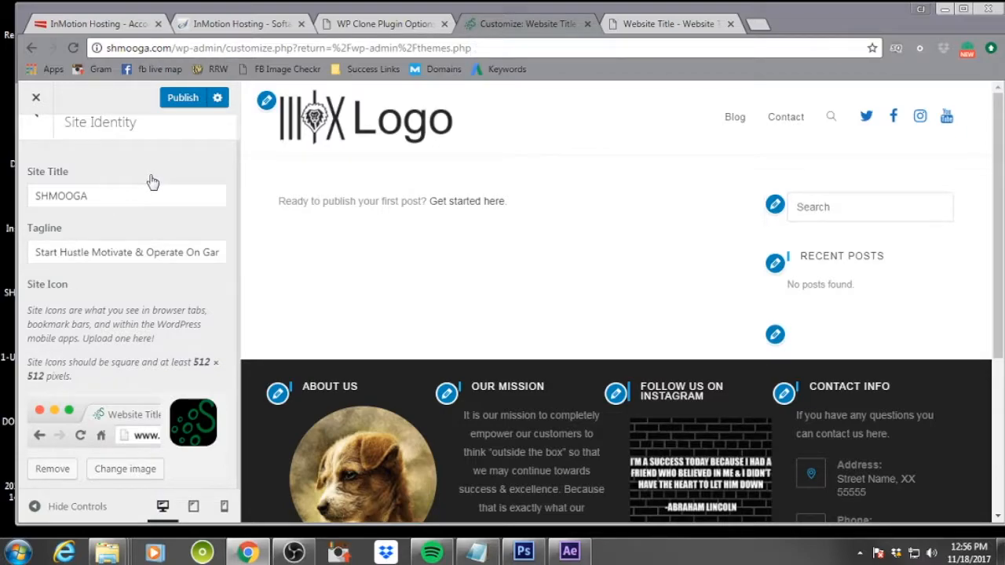
scroll(152, 182, "up", 1)
left_click(183, 97)
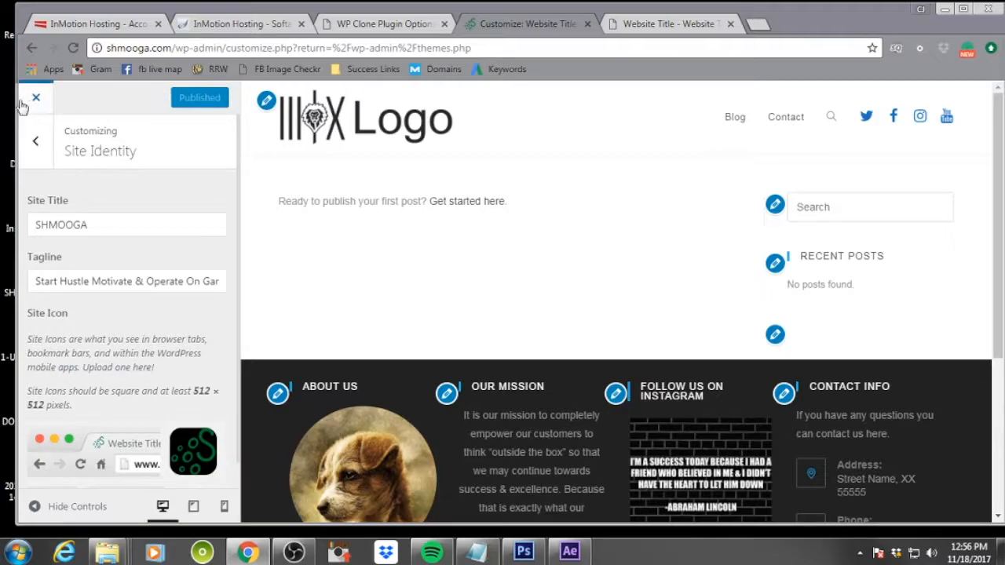
Browse the Login Customizer, Menus, Homepage Settings and General Options sections of the Customizer
left_click(35, 141)
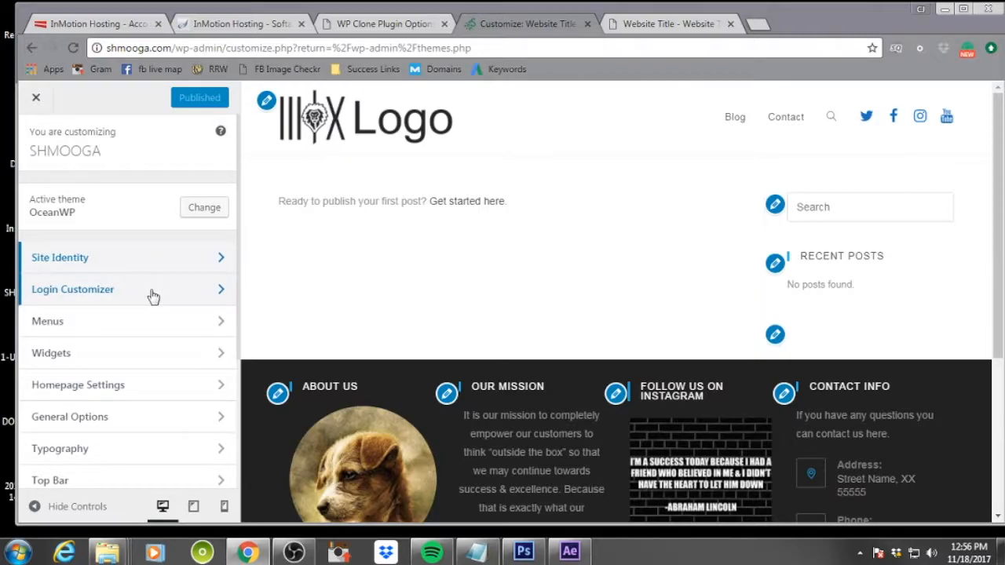
left_click(153, 296)
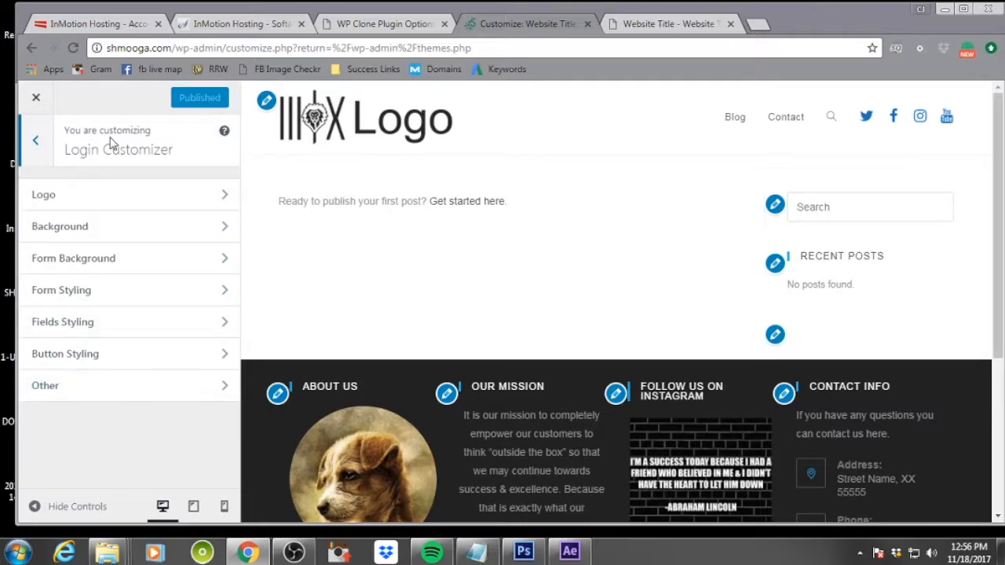
left_click(40, 145)
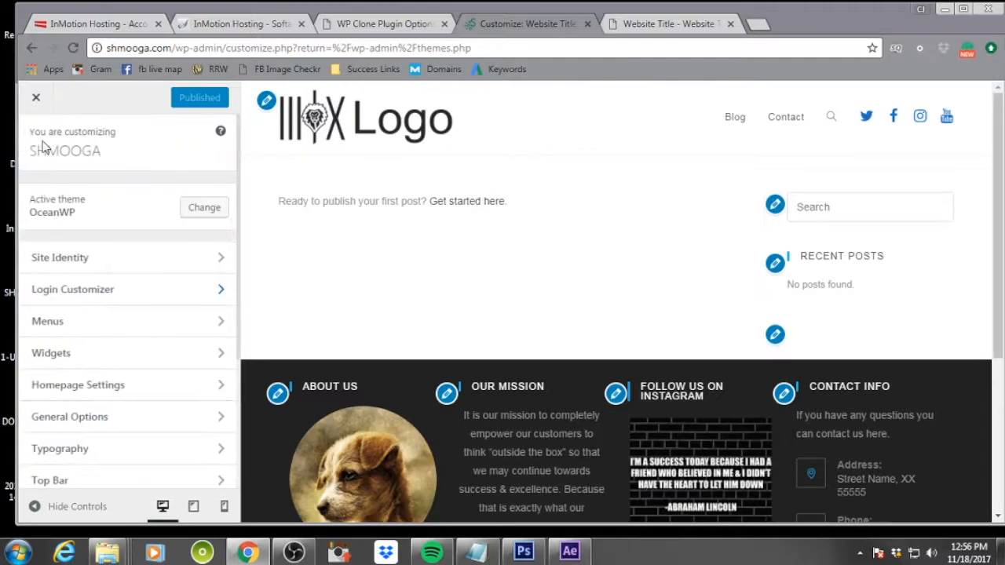
left_click(144, 325)
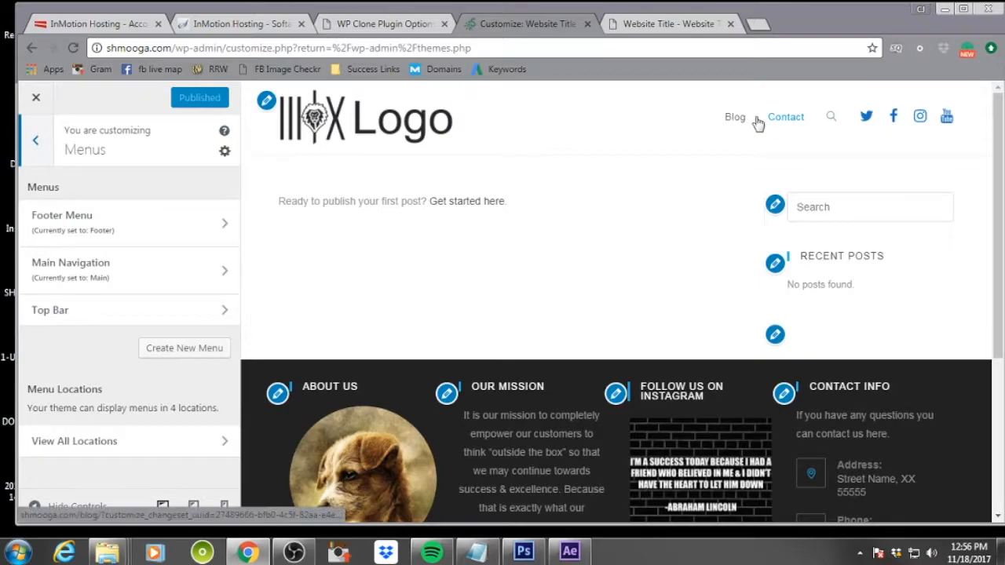
scroll(562, 265, "down", 1)
scroll(562, 266, "down", 5)
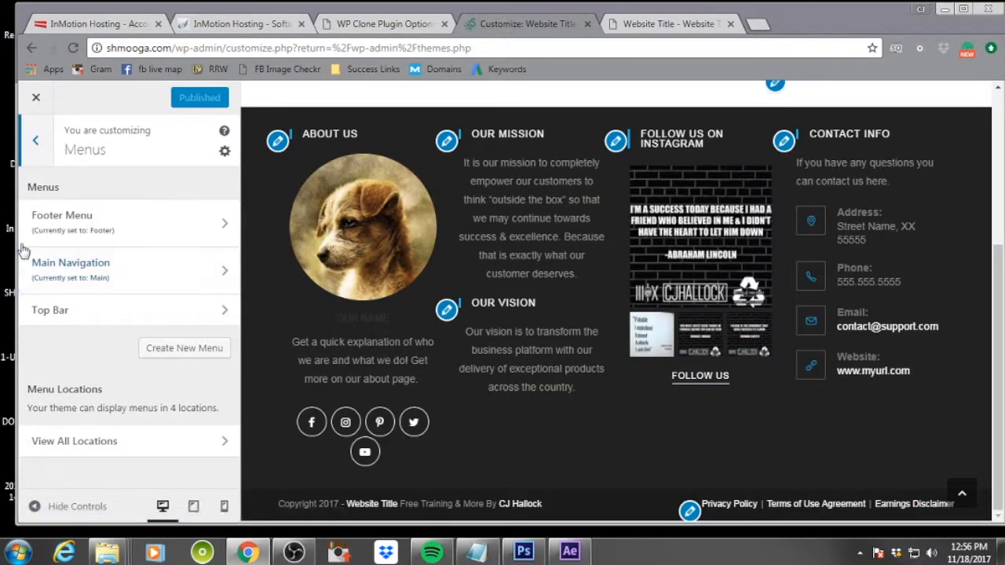
left_click(40, 136)
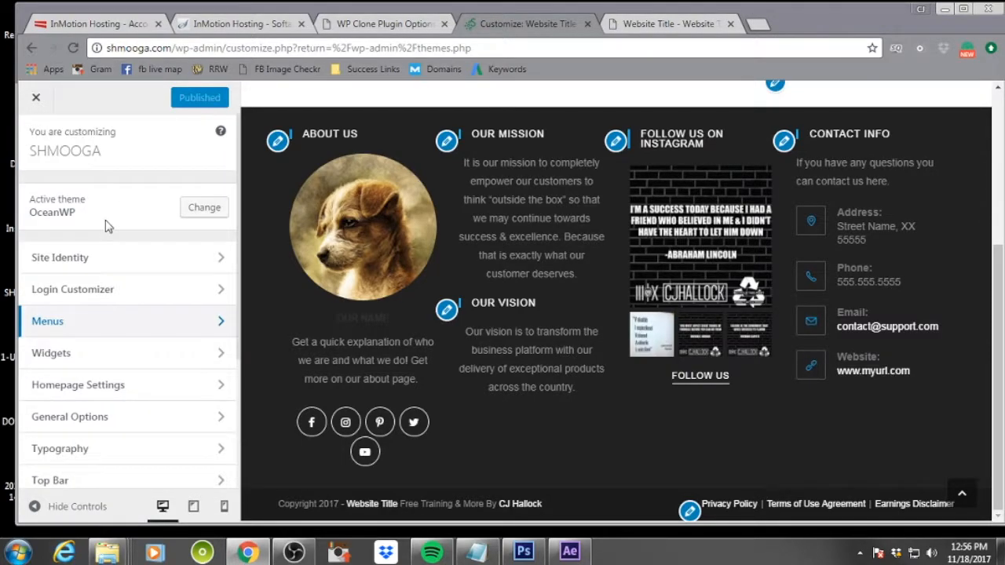
left_click(167, 389)
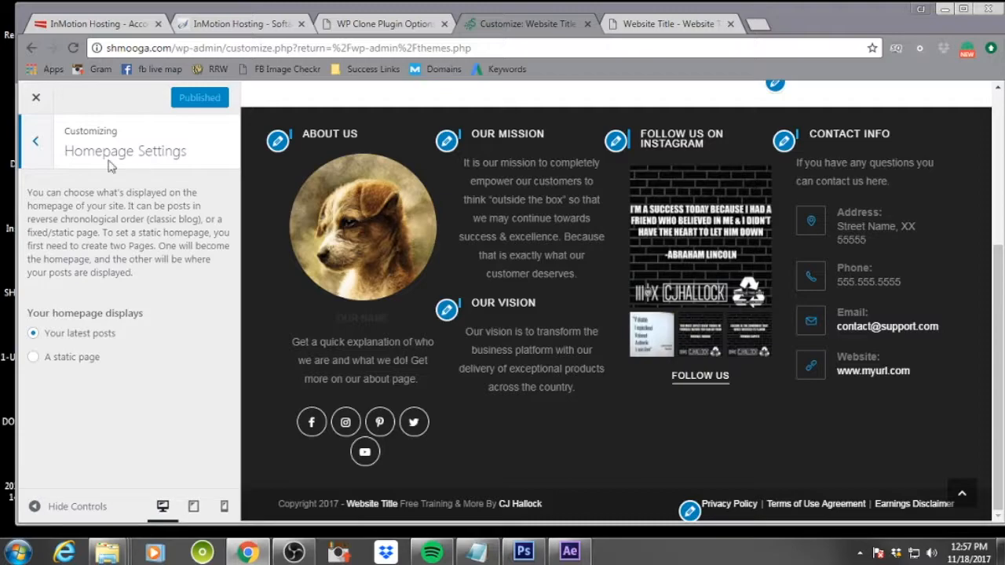
left_click(36, 142)
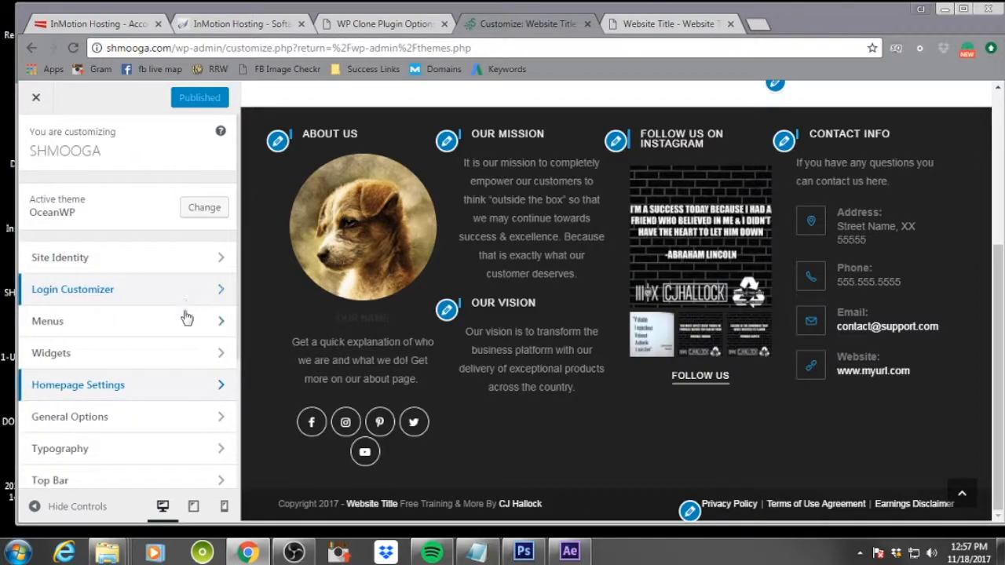
scroll(186, 317, "down", 1)
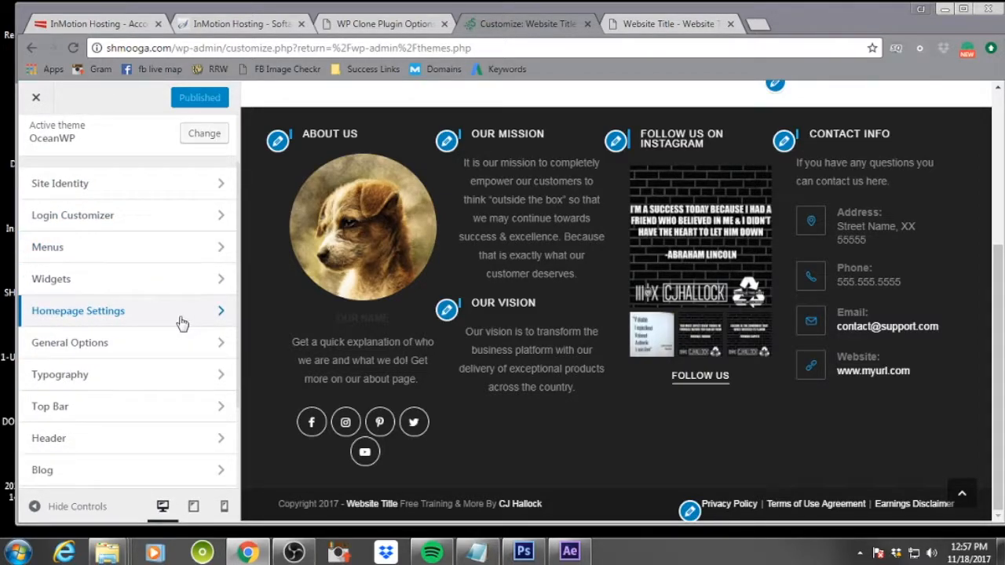
left_click(170, 343)
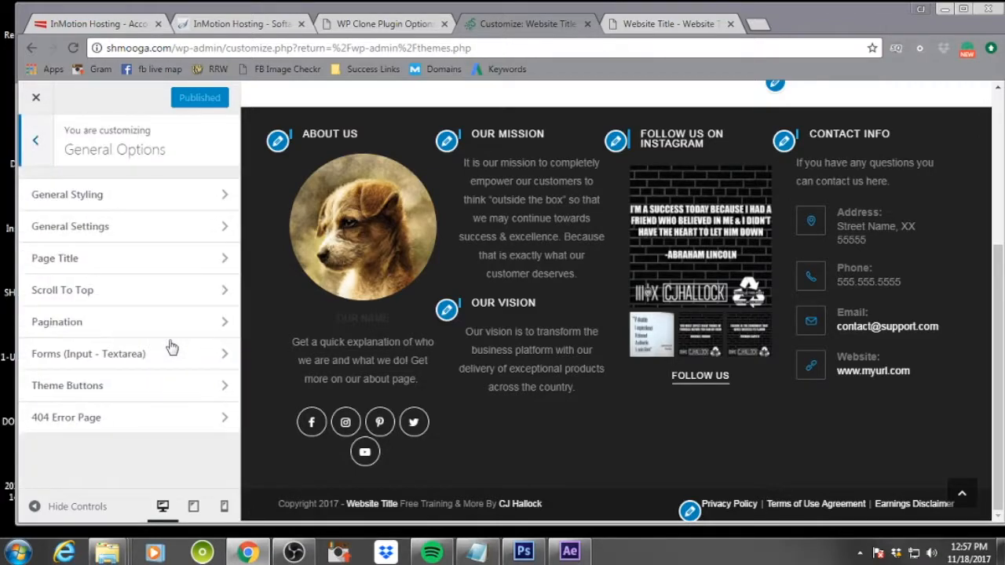
scroll(398, 314, "up", 3)
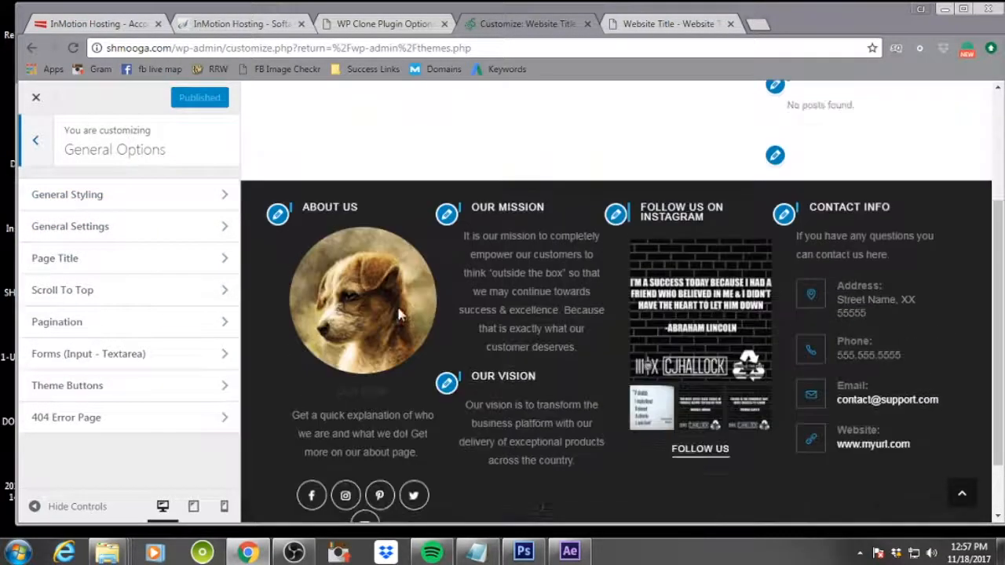
Set the General Styling primary color to #33ad0a
left_click(90, 202)
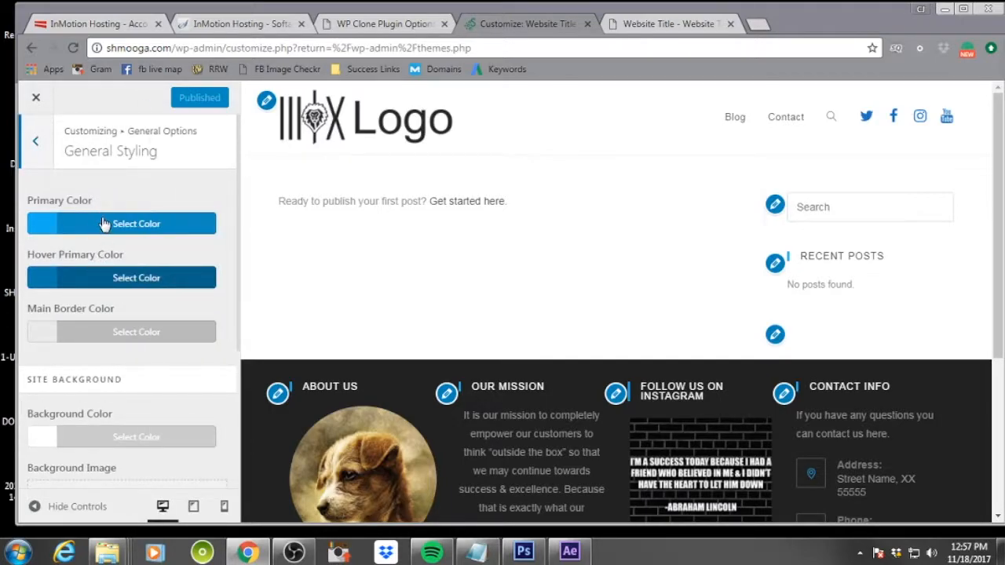
key("alt+Tab")
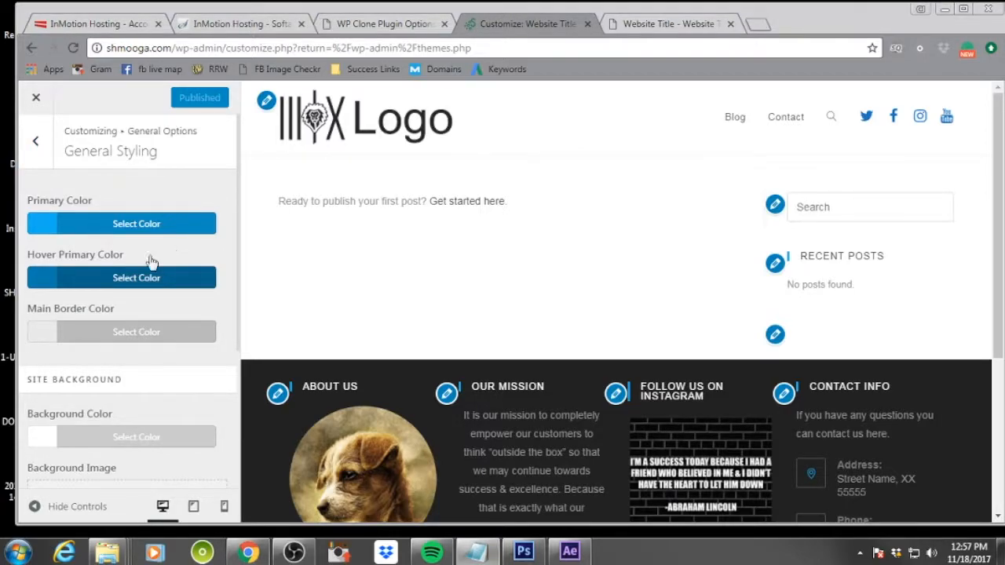
left_click(166, 230)
mouse_move(77, 338)
left_mouse_down()
mouse_move(83, 330)
mouse_move(52, 353)
mouse_move(89, 330)
left_mouse_up()
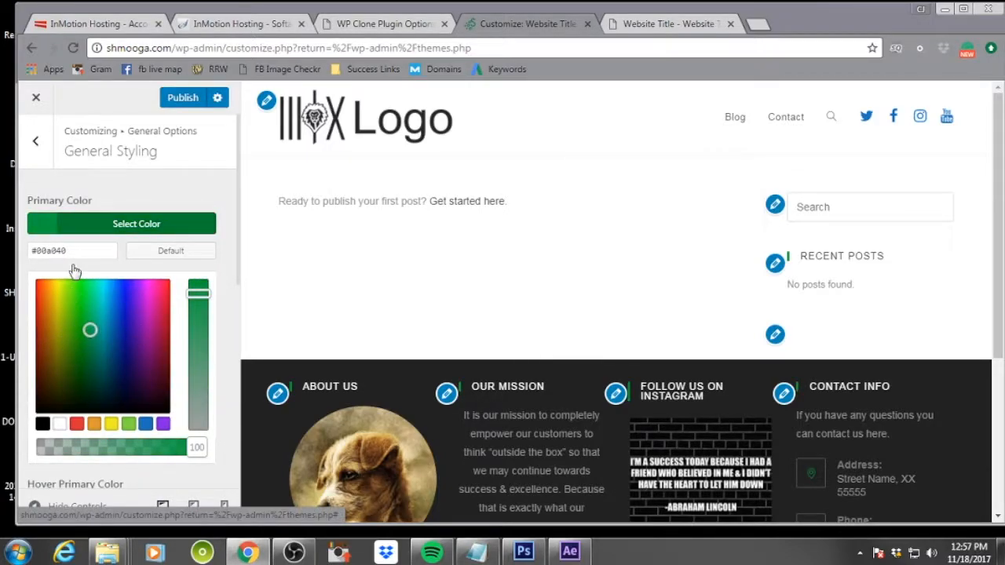
left_click_drag(81, 251, 24, 253)
type("33ad0a")
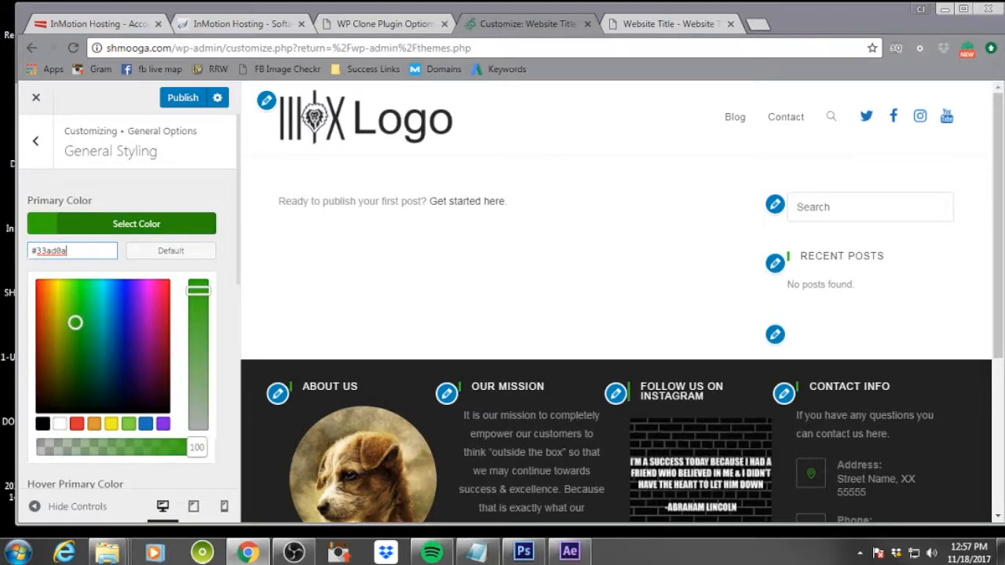
Set the General Styling primary color to #006e2b
key("alt+Tab")
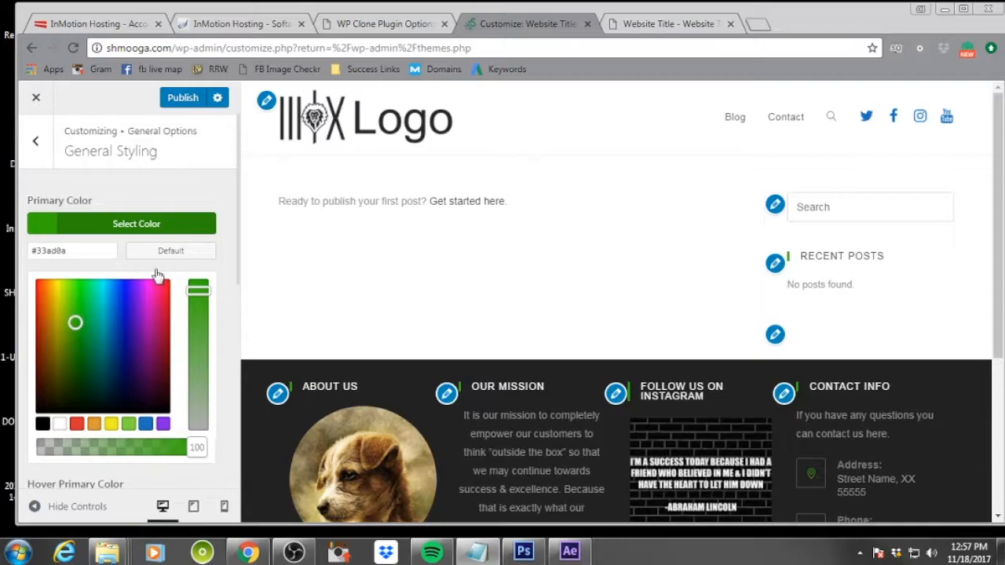
left_click(90, 252)
left_click_drag(89, 252, 32, 251)
type("#33ad0a")
key("alt+Tab")
left_click_drag(69, 251, 22, 256)
type("#006e2b")
scroll(218, 285, "down", 1)
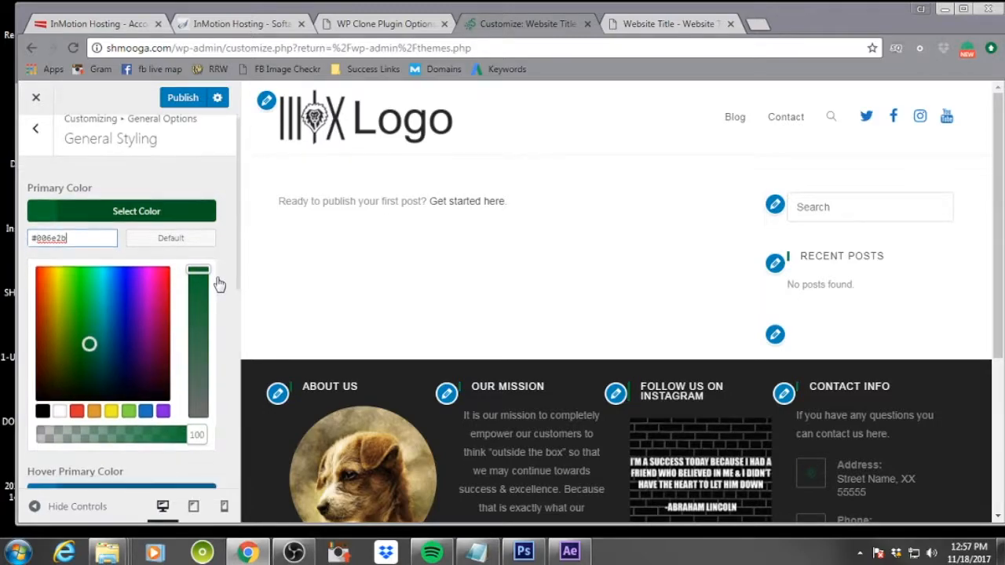
scroll(219, 282, "up", 1)
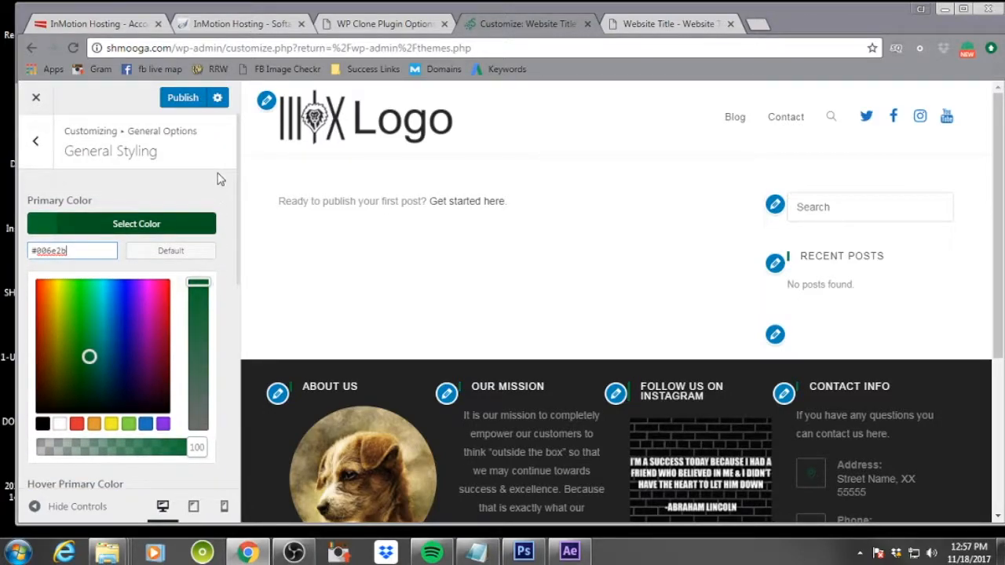
Set the hover primary color to #33ad0a
scroll(218, 185, "down", 2)
scroll(221, 195, "down", 1)
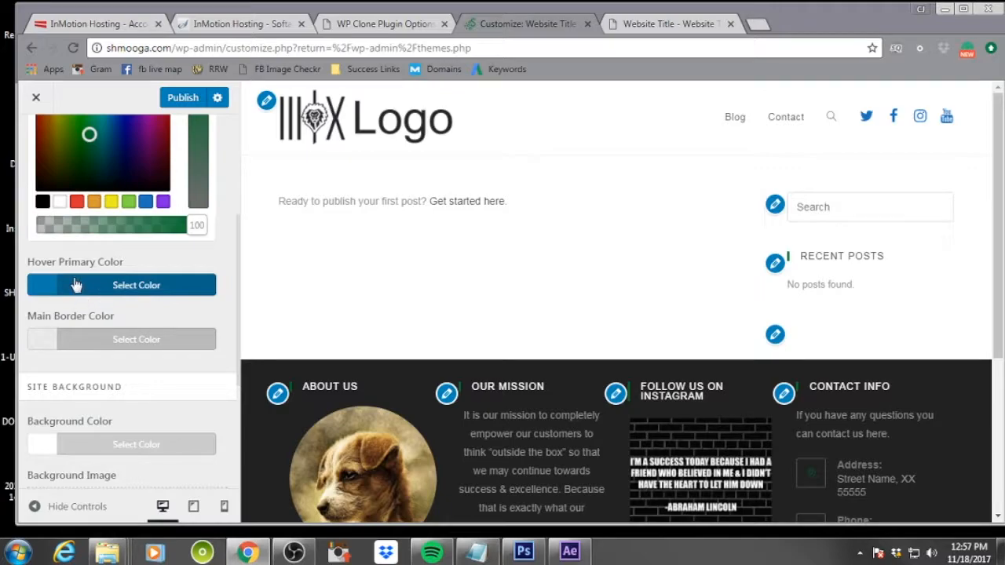
left_click(76, 288)
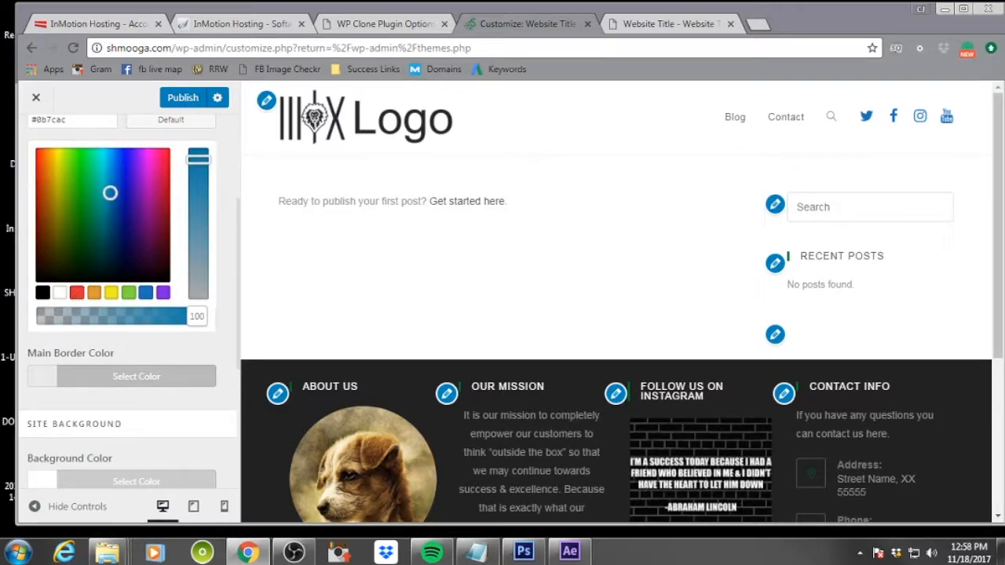
key("alt+Tab")
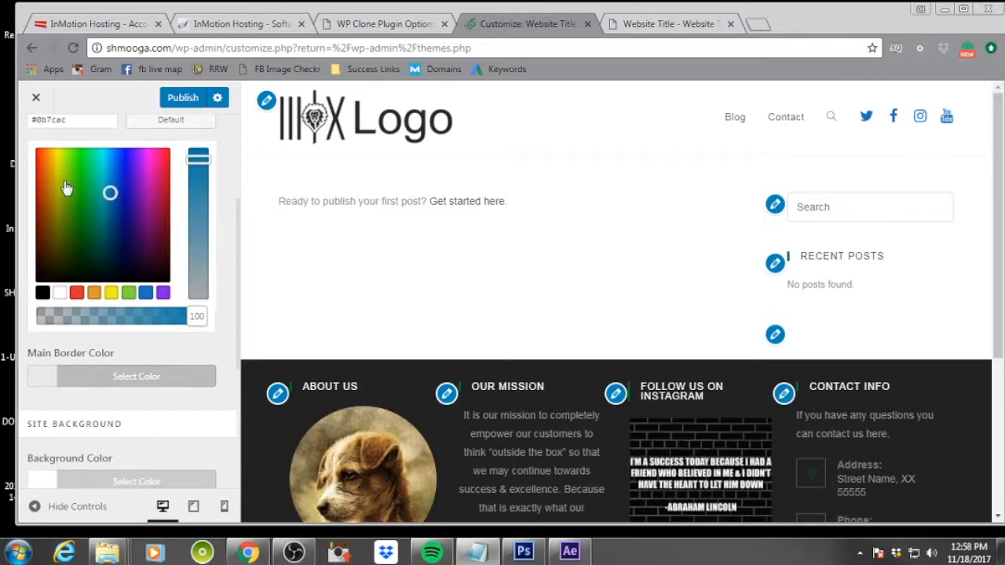
left_click(230, 194)
scroll(228, 194, "up", 1)
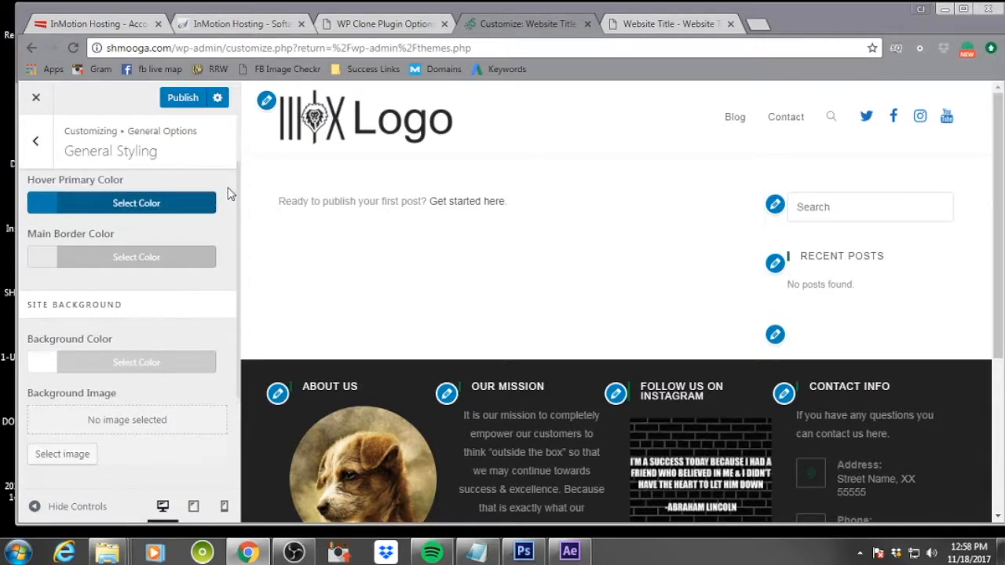
scroll(227, 193, "down", 2)
scroll(212, 212, "up", 3)
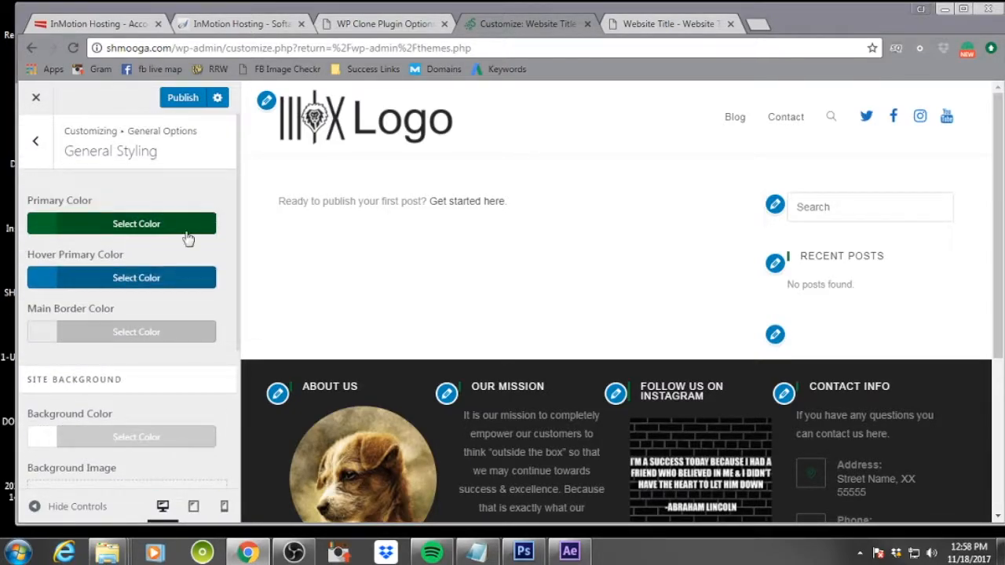
left_click(90, 283)
left_click_drag(79, 304, 14, 314)
type("#33ad0a")
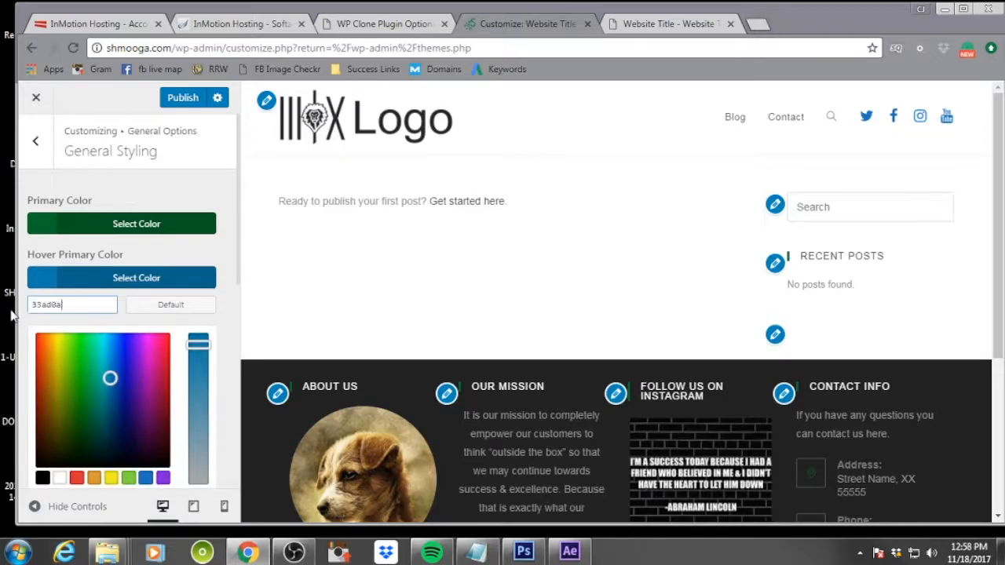
Set the links hover color to #33ad0a and publish the Customizer changes
scroll(219, 256, "down", 5)
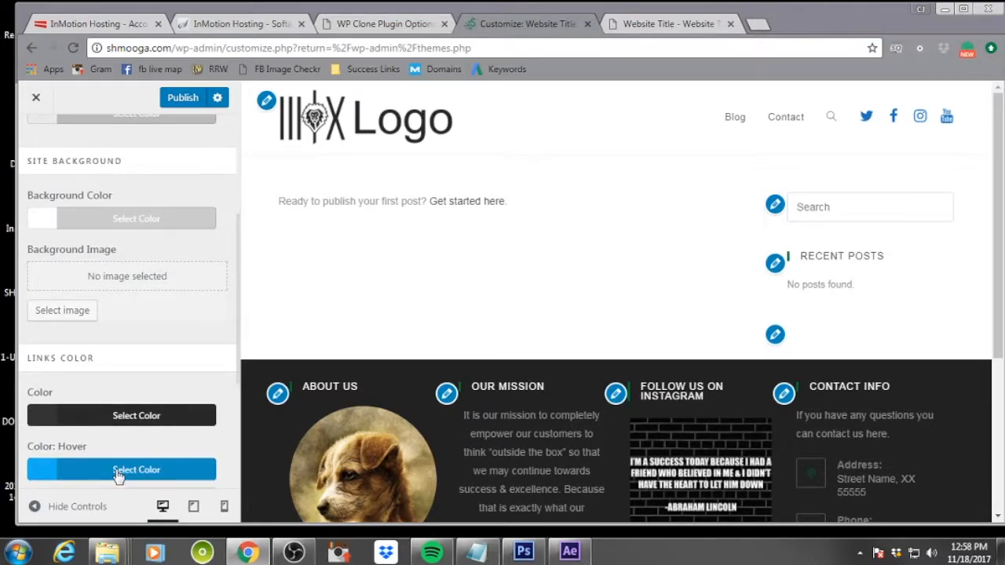
left_click(117, 469)
scroll(117, 475, "down", 3)
left_click_drag(71, 268, 24, 266)
type("#33ad0a")
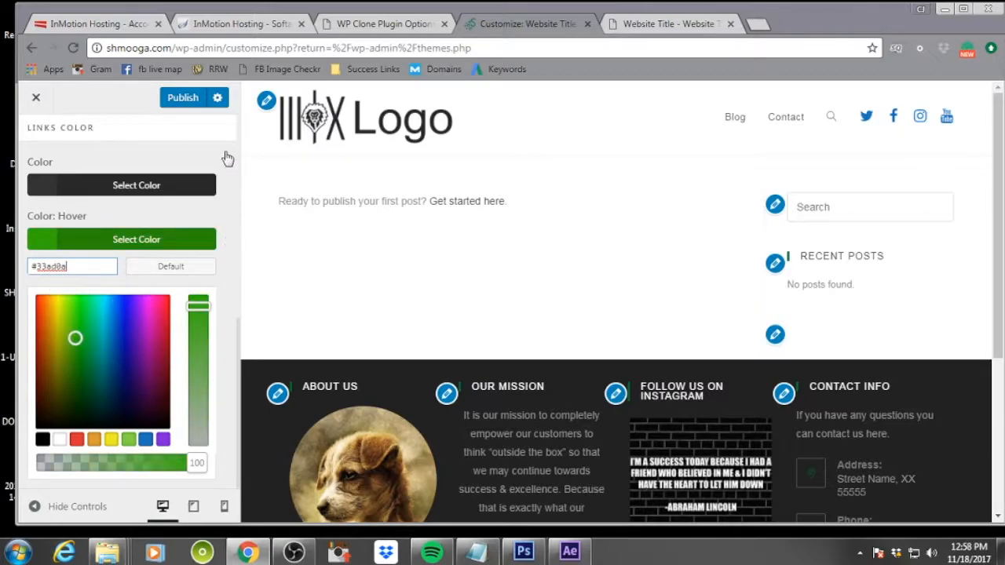
scroll(205, 171, "up", 4)
left_click(178, 98)
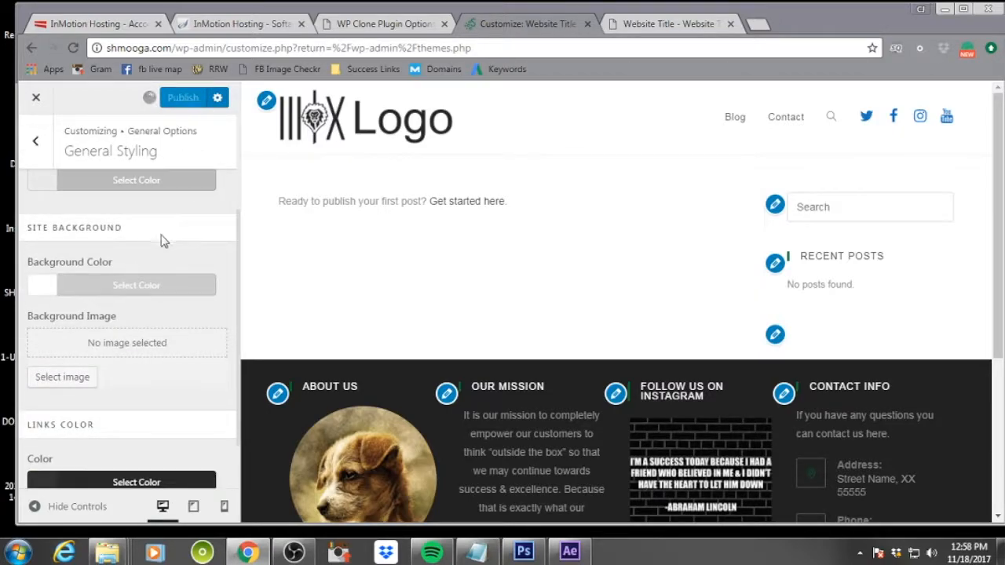
In General Settings, set the pages layout to the full-width option without sidebar and publish
left_click(39, 152)
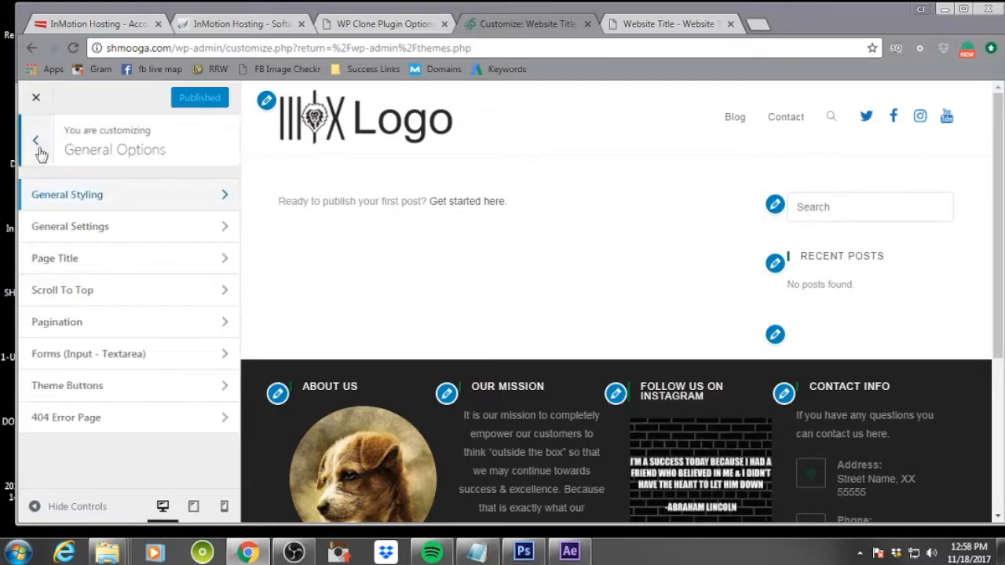
left_click(157, 229)
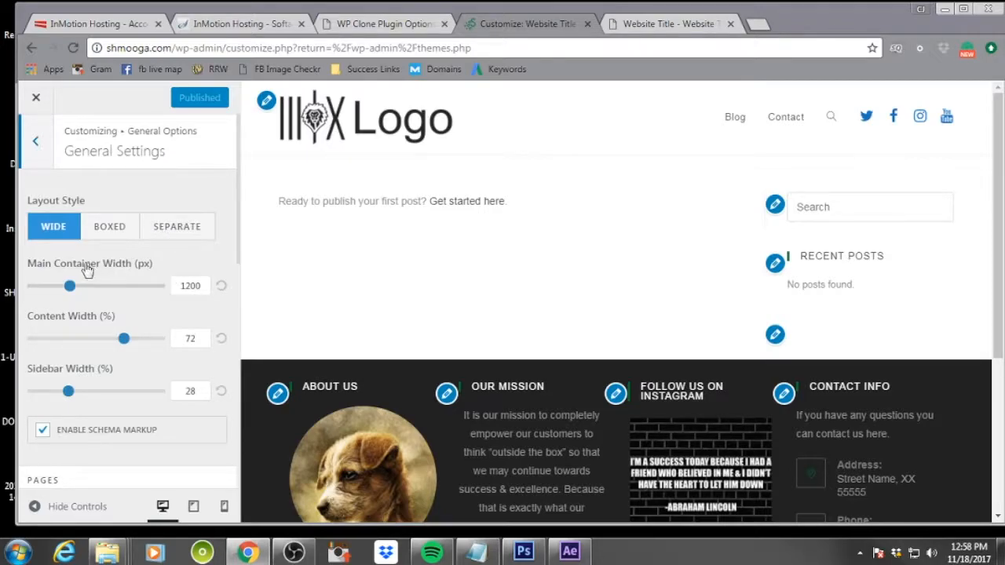
scroll(140, 387, "down", 2)
scroll(141, 390, "down", 3)
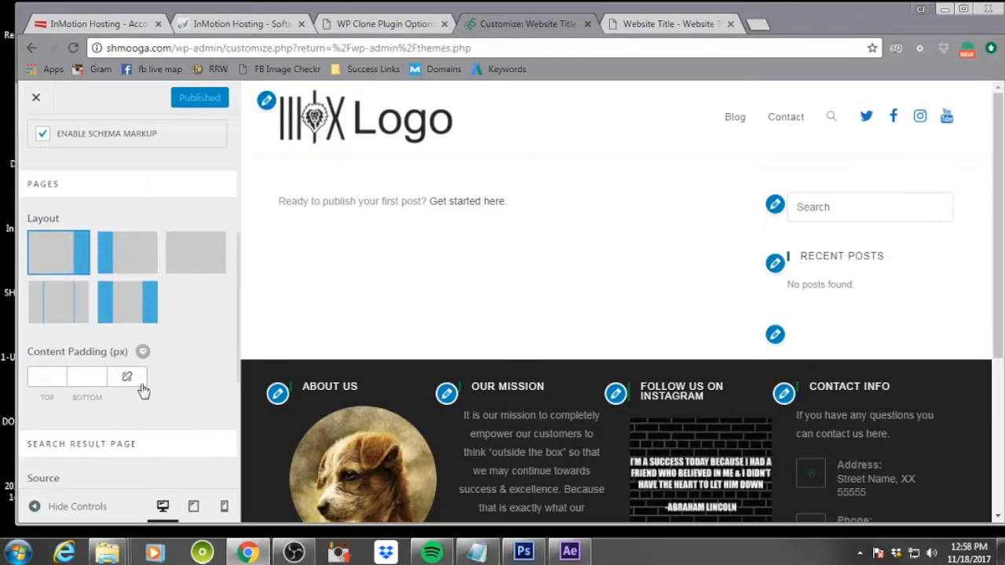
left_click(217, 246)
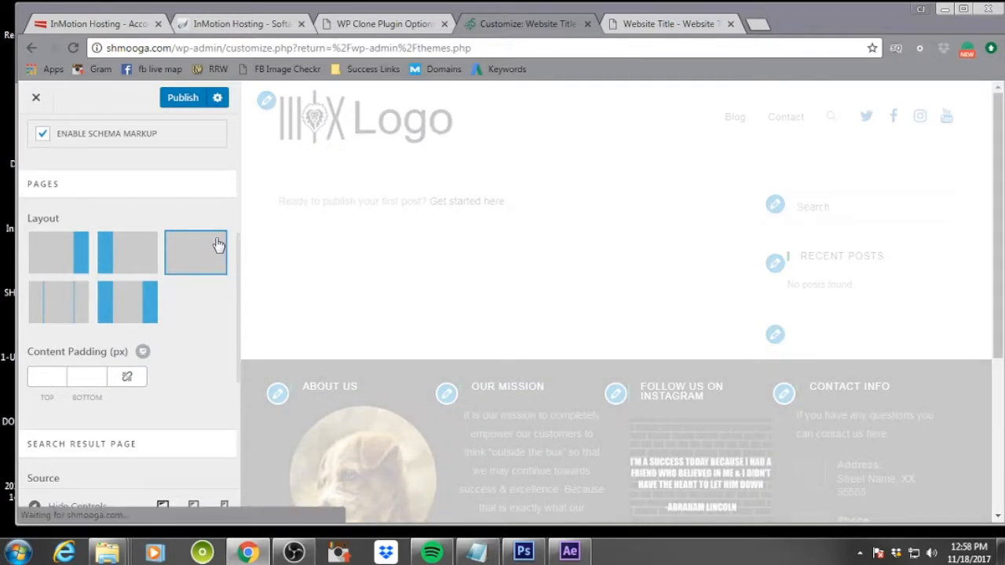
scroll(168, 366, "down", 1)
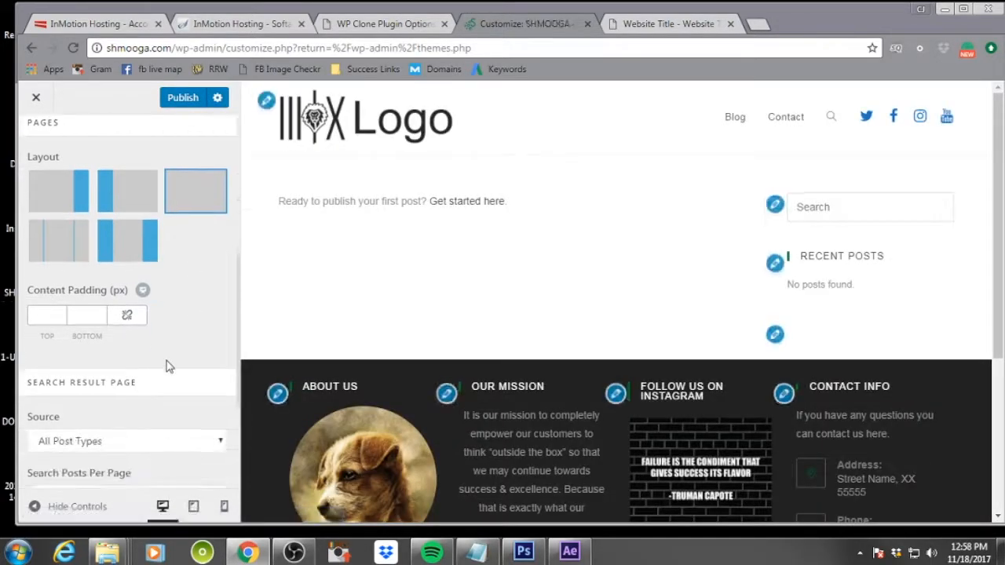
scroll(167, 366, "down", 3)
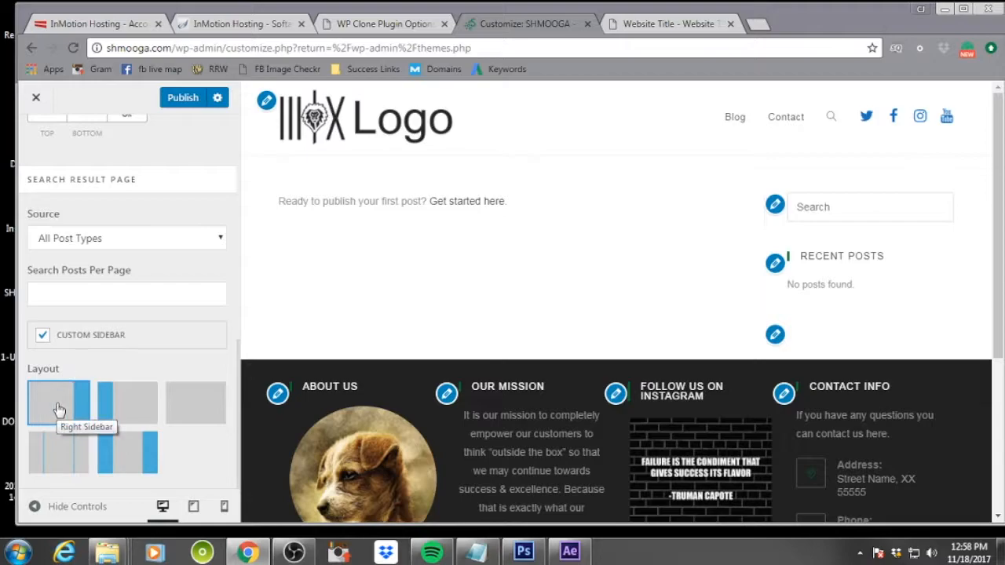
scroll(167, 357, "up", 5)
scroll(168, 357, "up", 2)
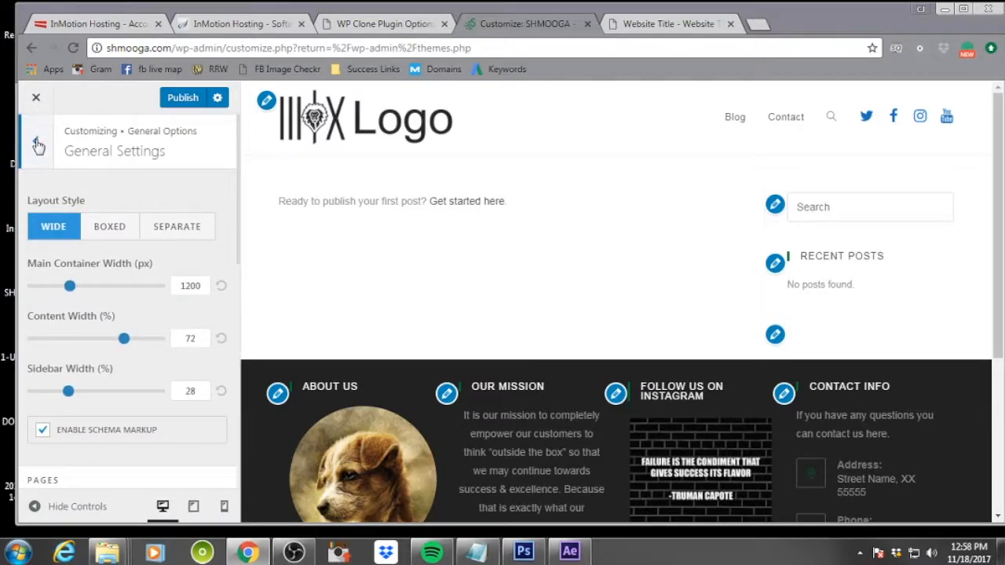
left_click(182, 99)
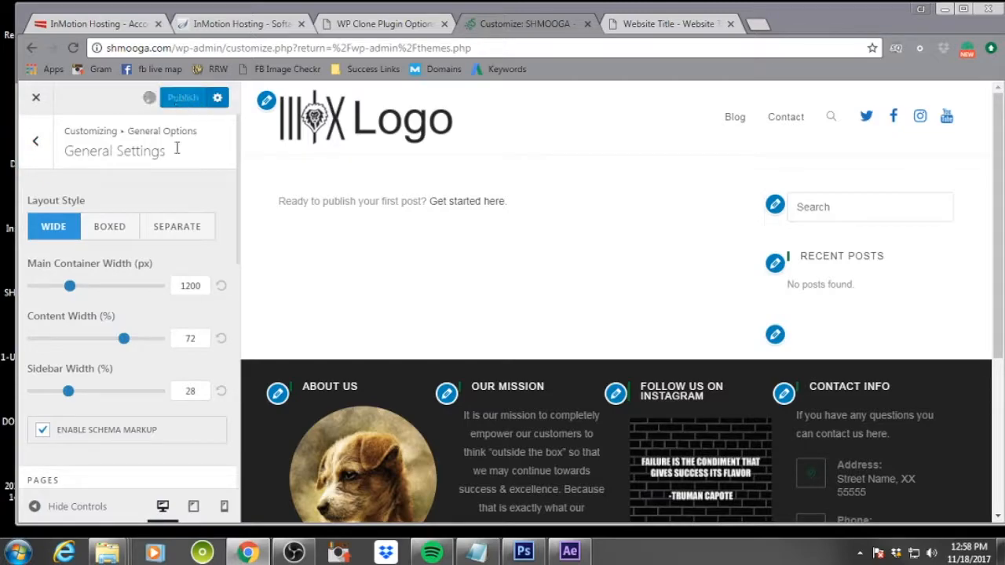
Set the Page Title breadcrumbs link hover color to #33ad0a and publish
left_click(36, 142)
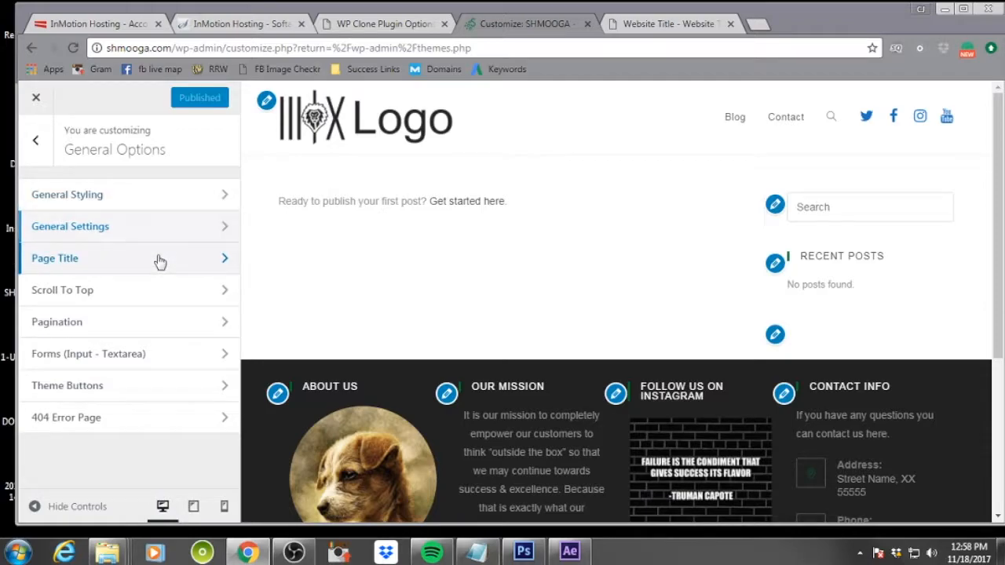
left_click(160, 261)
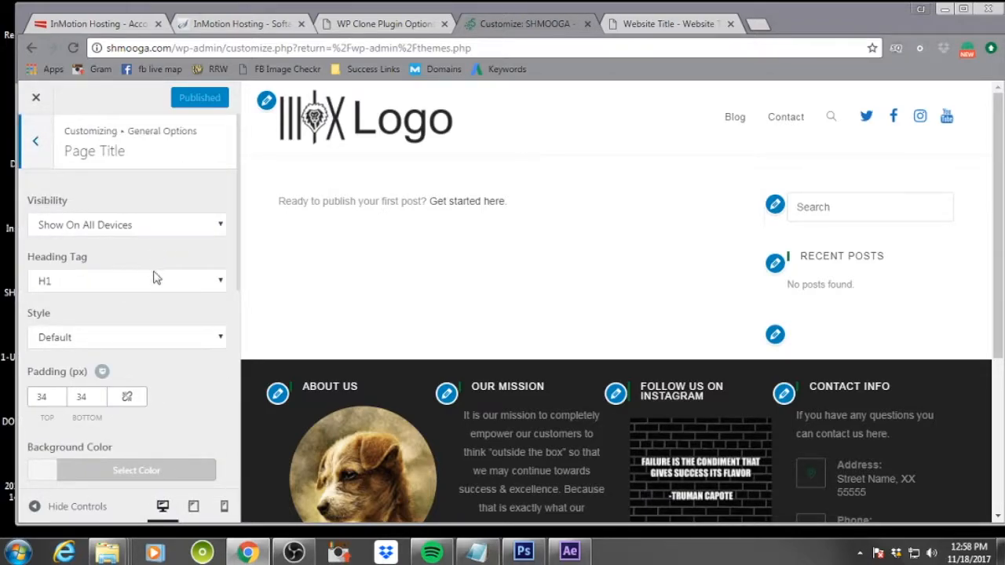
scroll(154, 271, "down", 3)
scroll(155, 278, "down", 2)
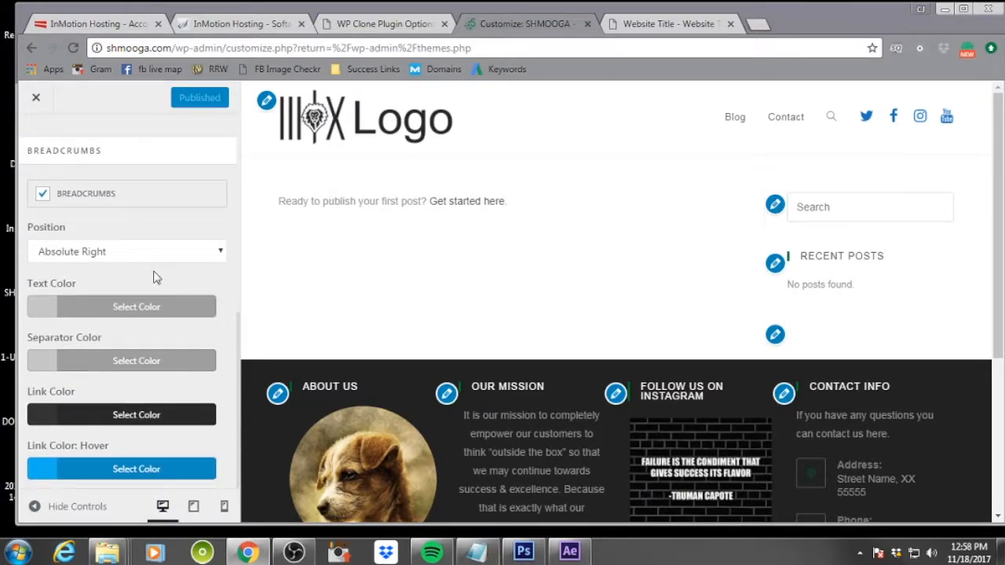
left_click(118, 471)
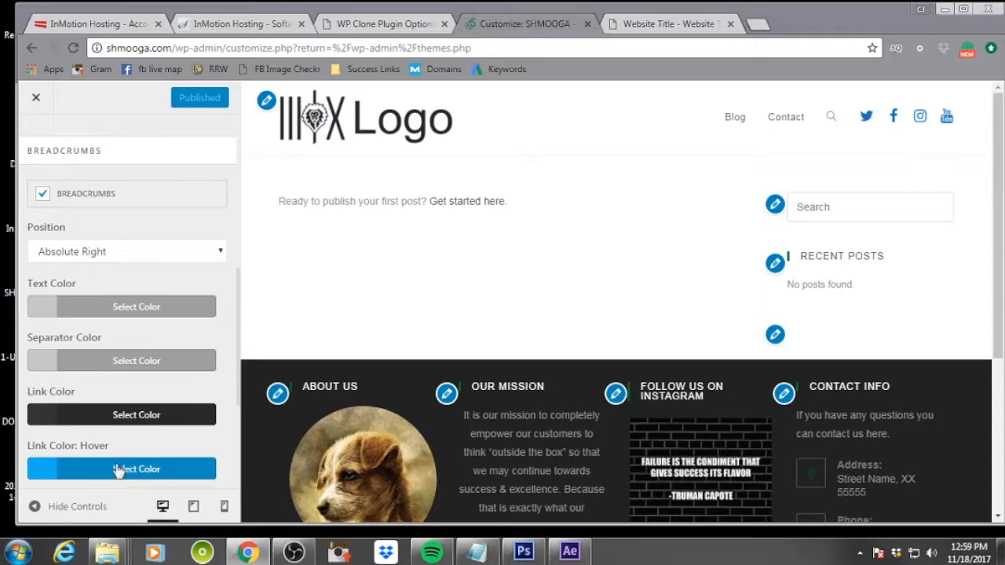
left_click_drag(86, 272, 22, 280)
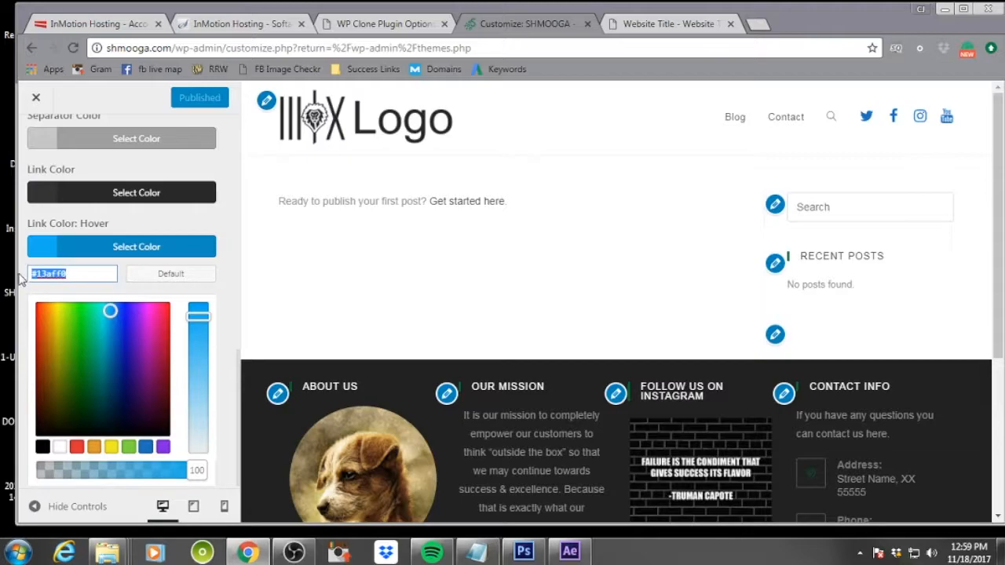
key("ctrl+v")
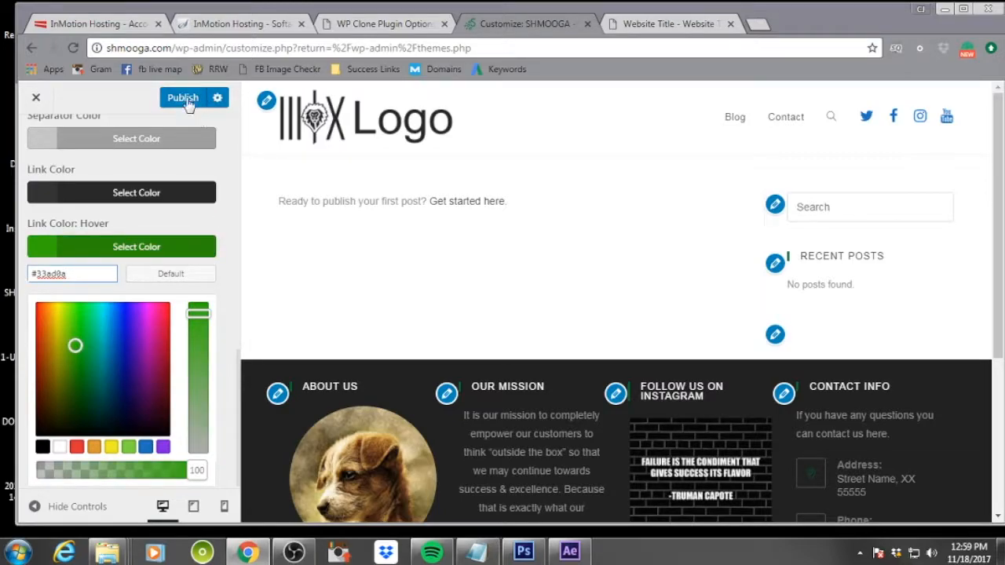
left_click(187, 157)
scroll(81, 240, "up", 10)
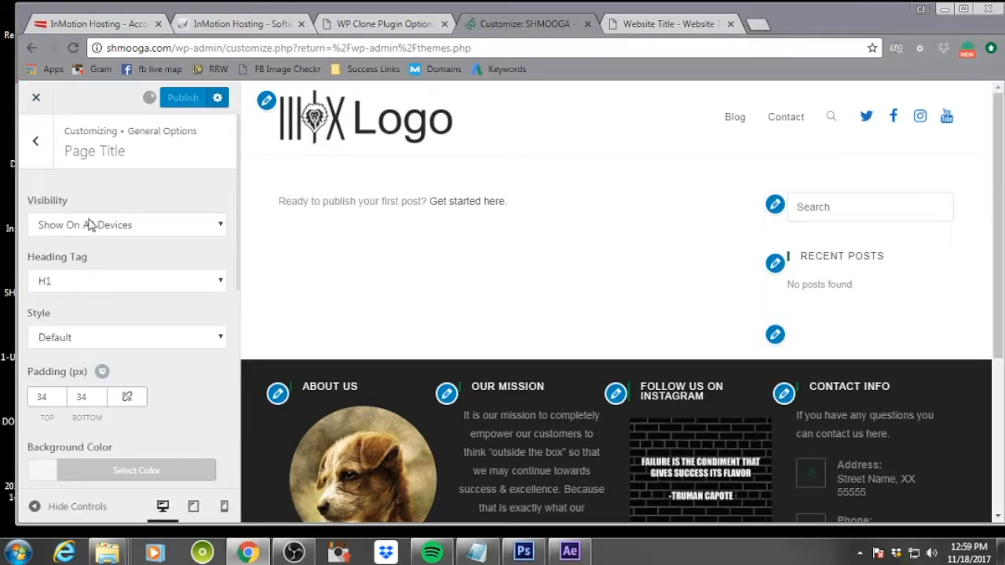
Set the Theme Buttons hover background color to #33ad0a
left_click(36, 143)
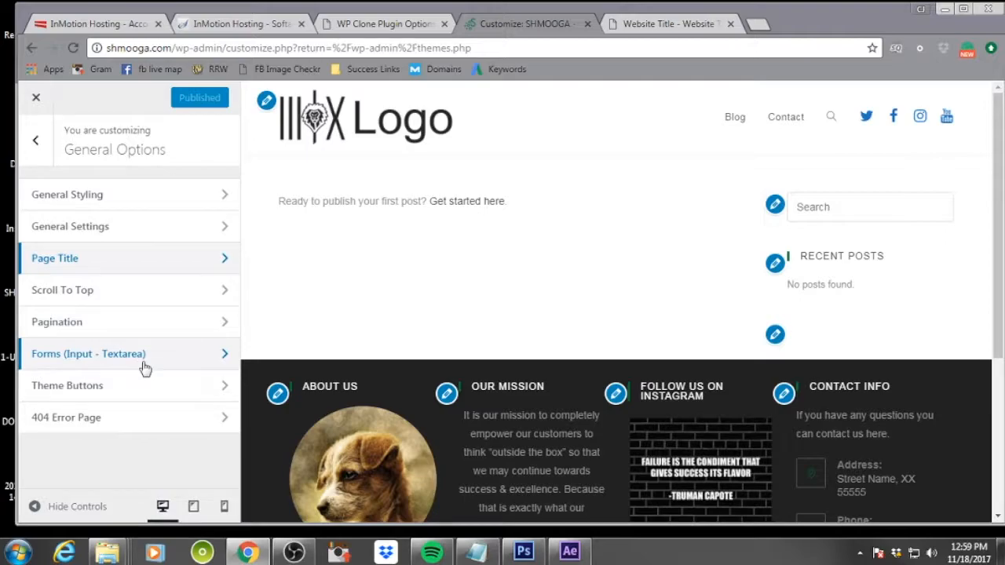
left_click(149, 389)
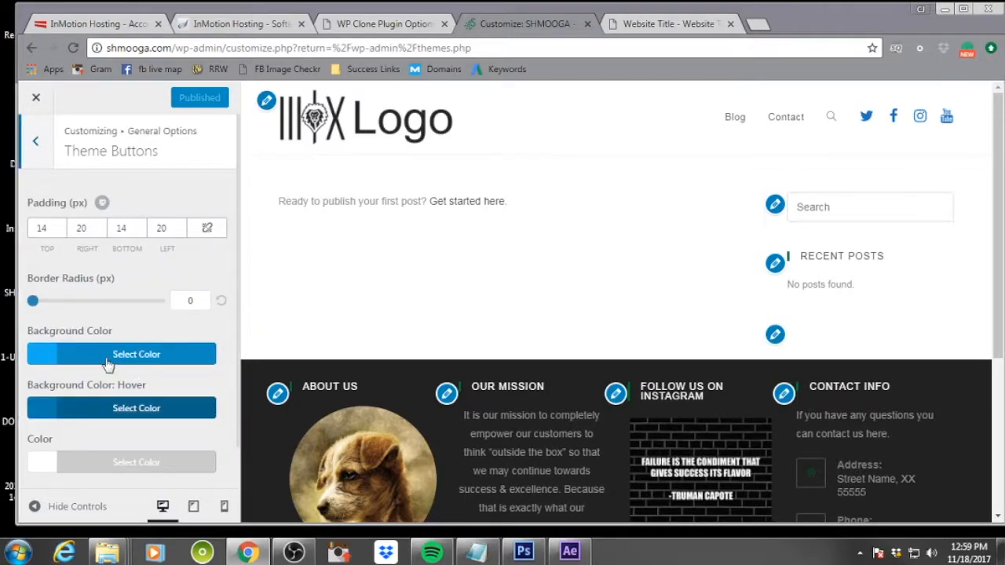
left_click(103, 410)
scroll(123, 432, "down", 1)
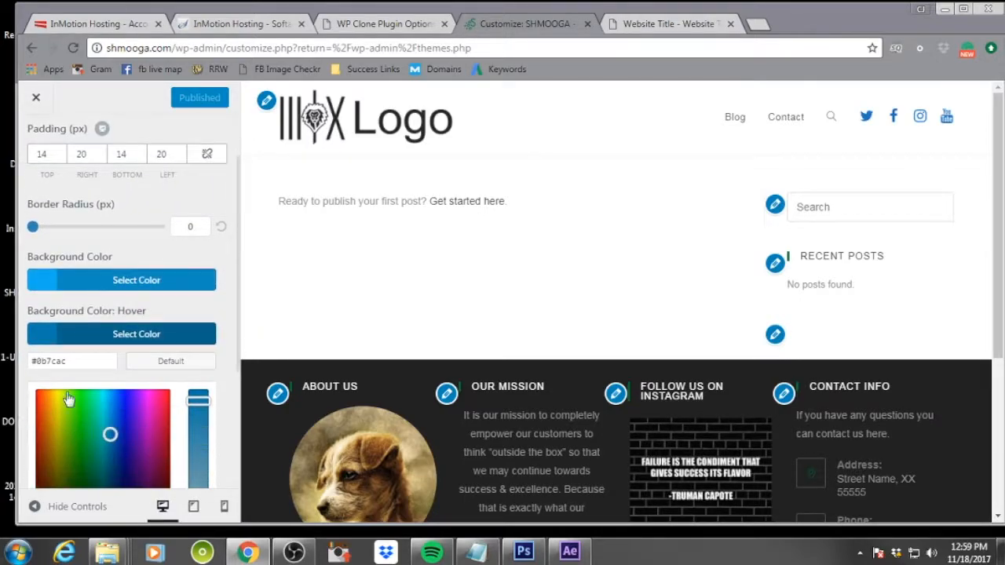
left_click_drag(72, 360, 13, 360)
type("#33ad0a")
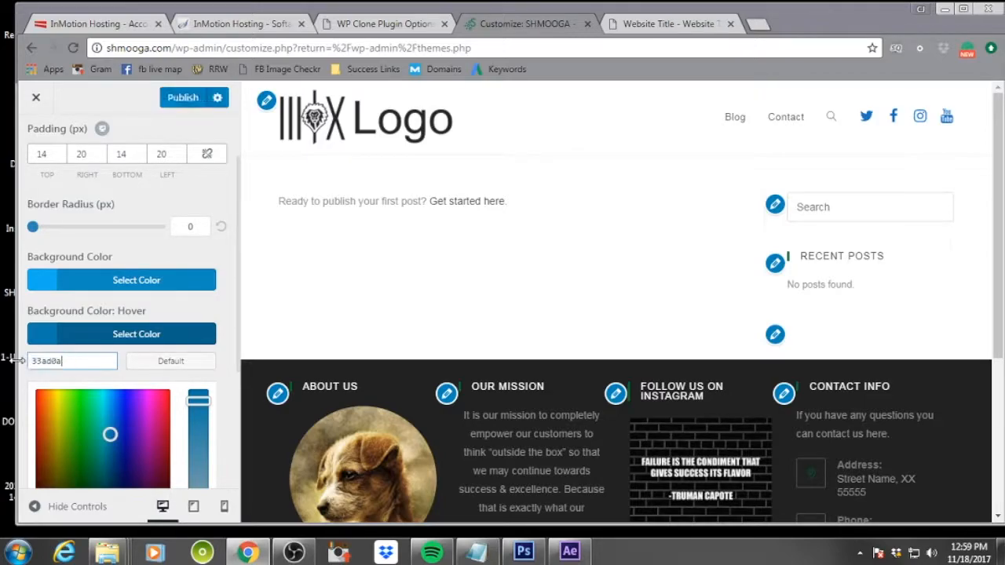
key("alt+Tab")
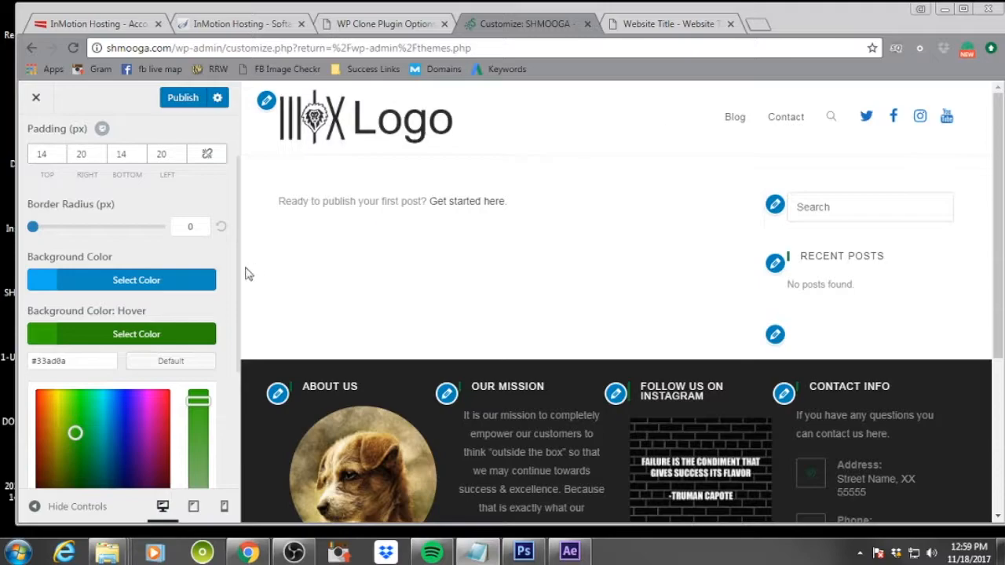
Set the Theme Buttons background color to #006e2b
left_click(149, 282)
triple_click(83, 306)
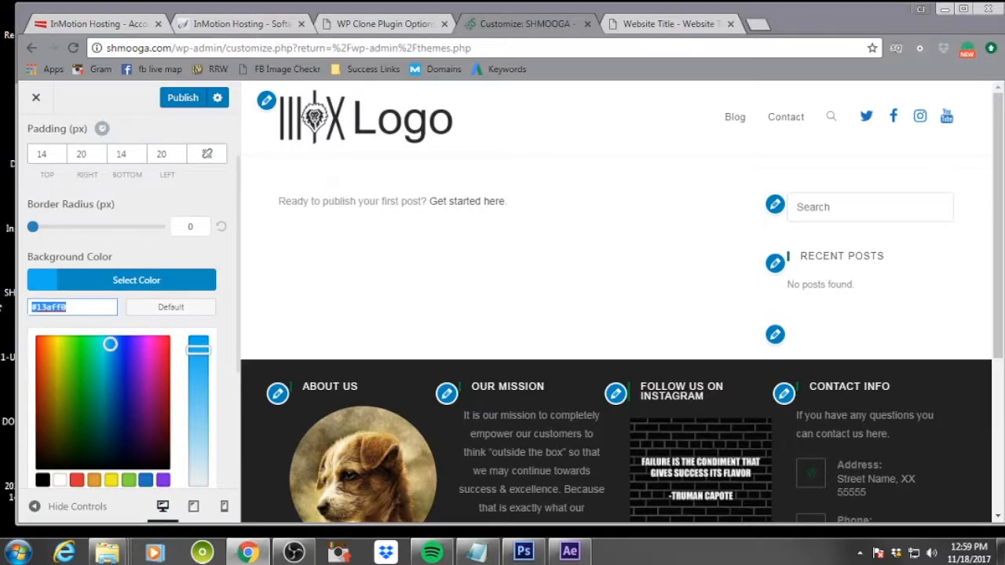
key("ctrl+v")
left_click(223, 252)
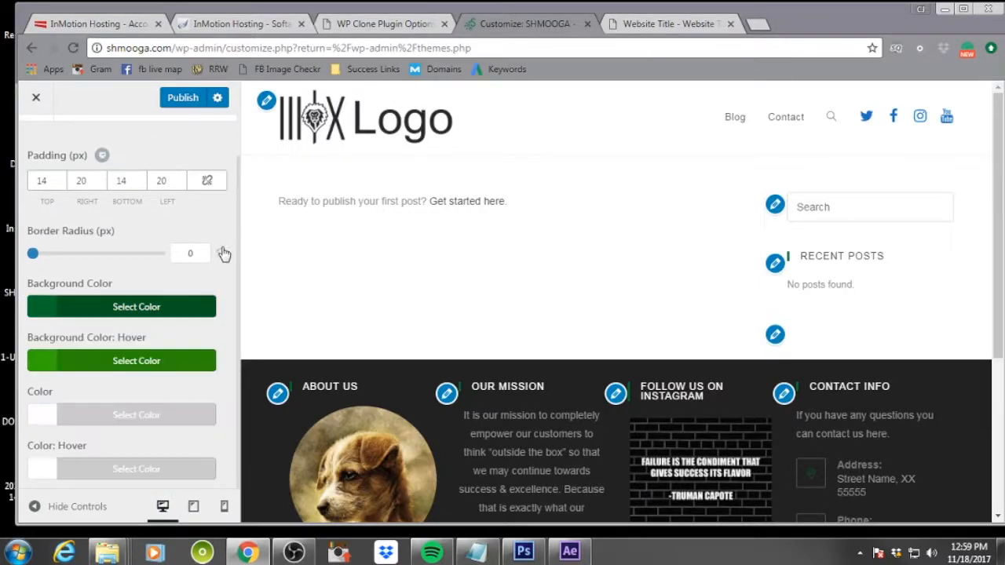
scroll(118, 349, "up", 1)
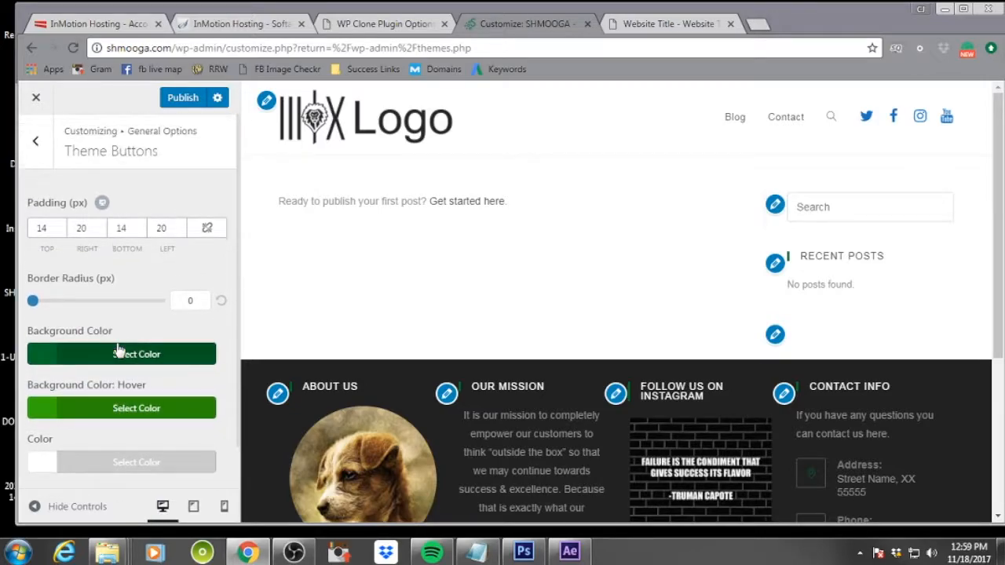
Publish the Theme Buttons color changes and return to the main customizer menu
left_click(182, 97)
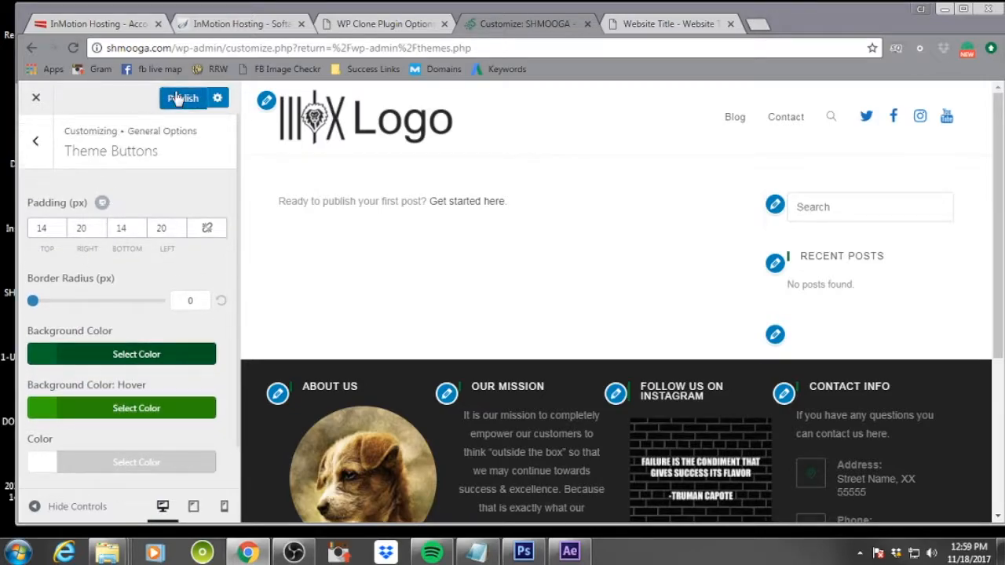
left_click(37, 144)
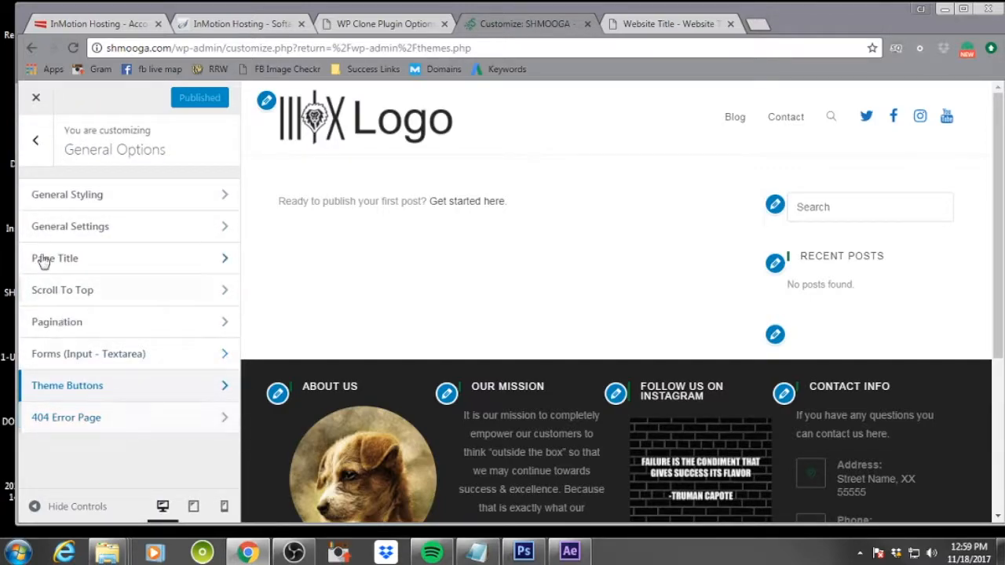
left_click(37, 143)
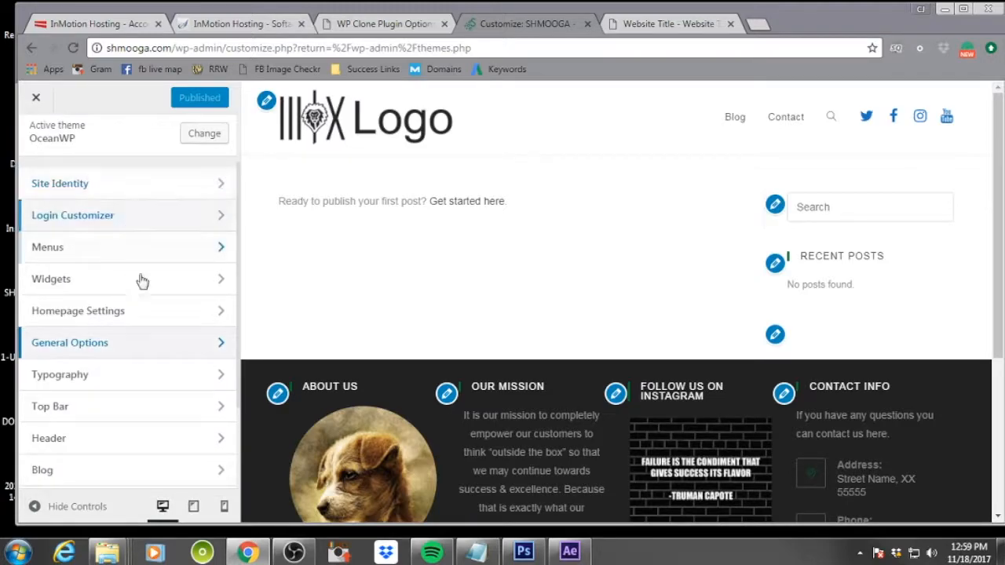
Browse the Typography sections, including General font subsets and Logo font settings
left_click(140, 379)
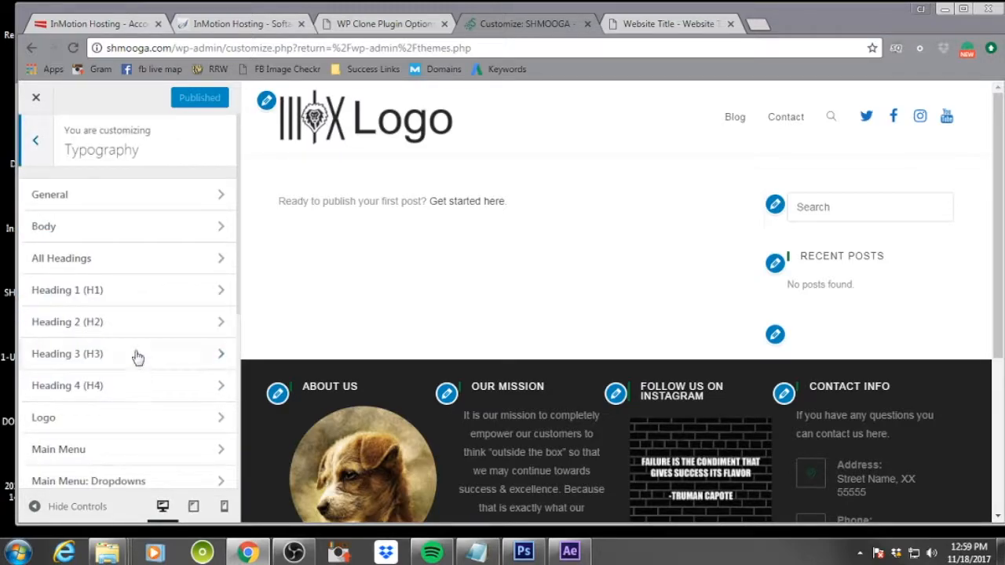
left_click(145, 198)
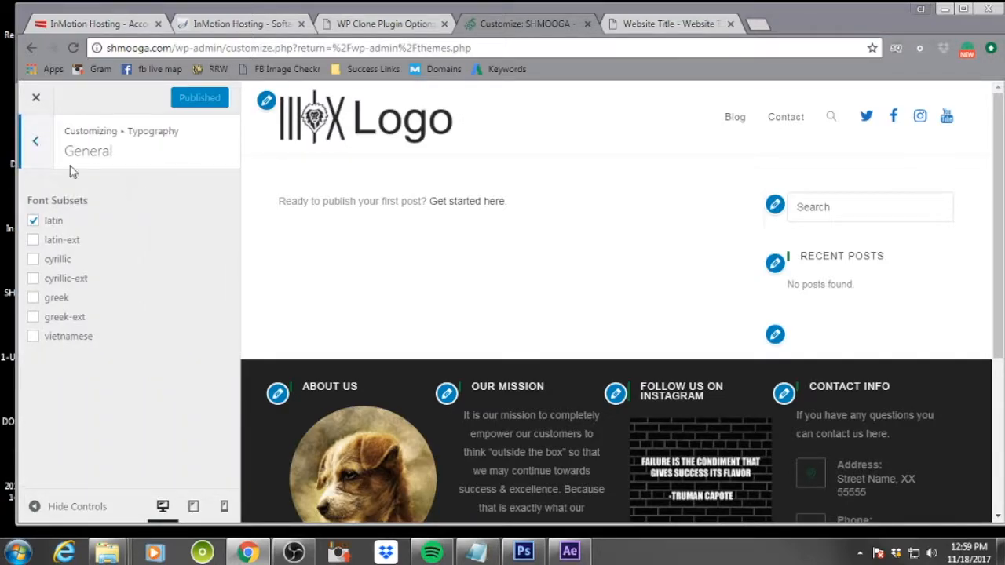
left_click(35, 141)
scroll(115, 284, "down", 1)
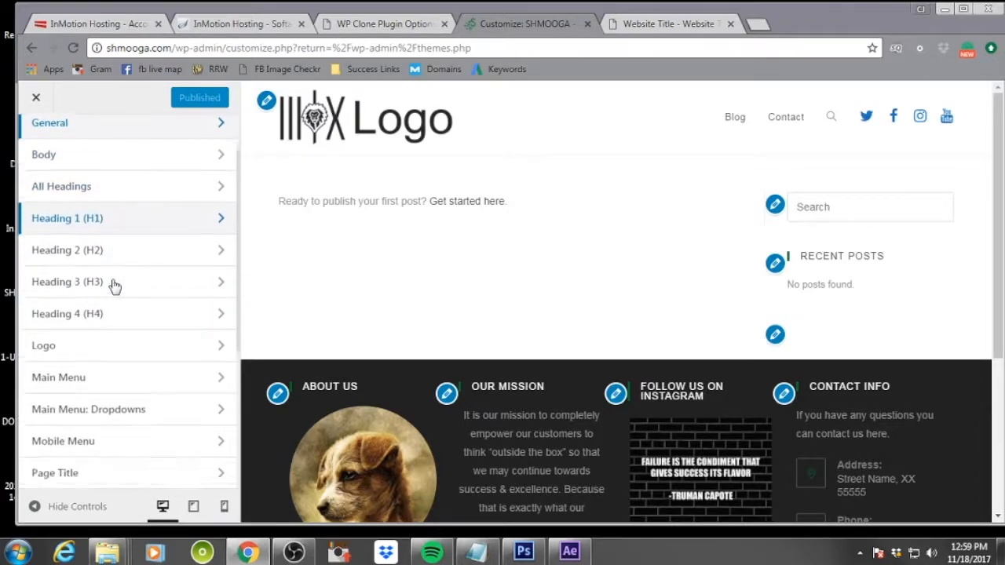
scroll(115, 284, "down", 1)
left_click(123, 271)
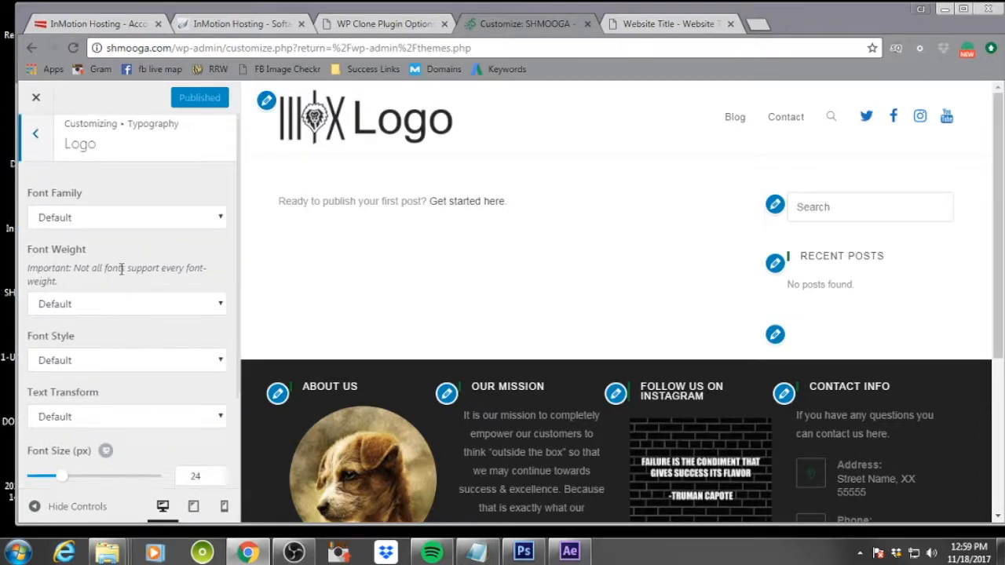
scroll(121, 270, "down", 2)
scroll(121, 275, "up", 2)
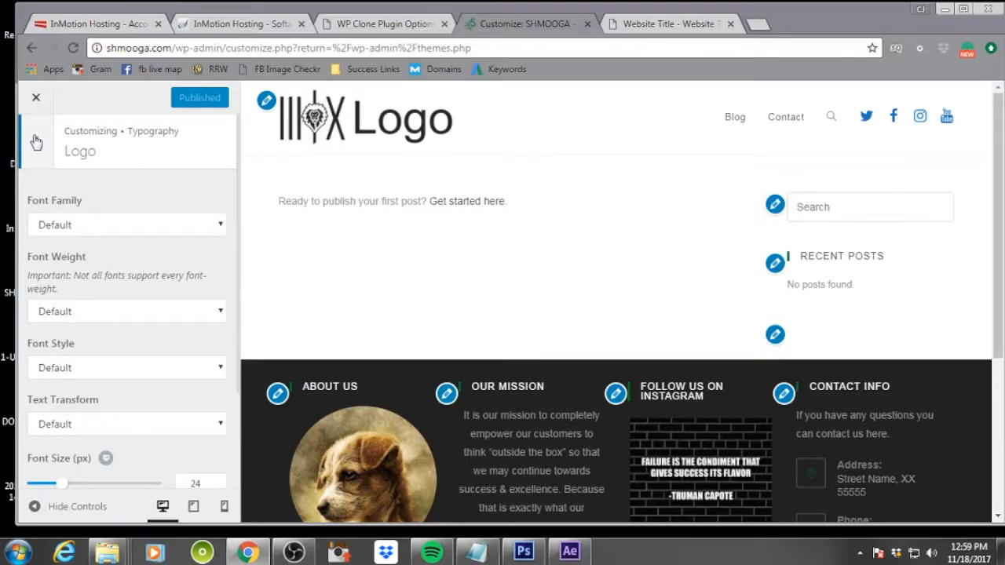
left_click(35, 140)
scroll(134, 280, "down", 2)
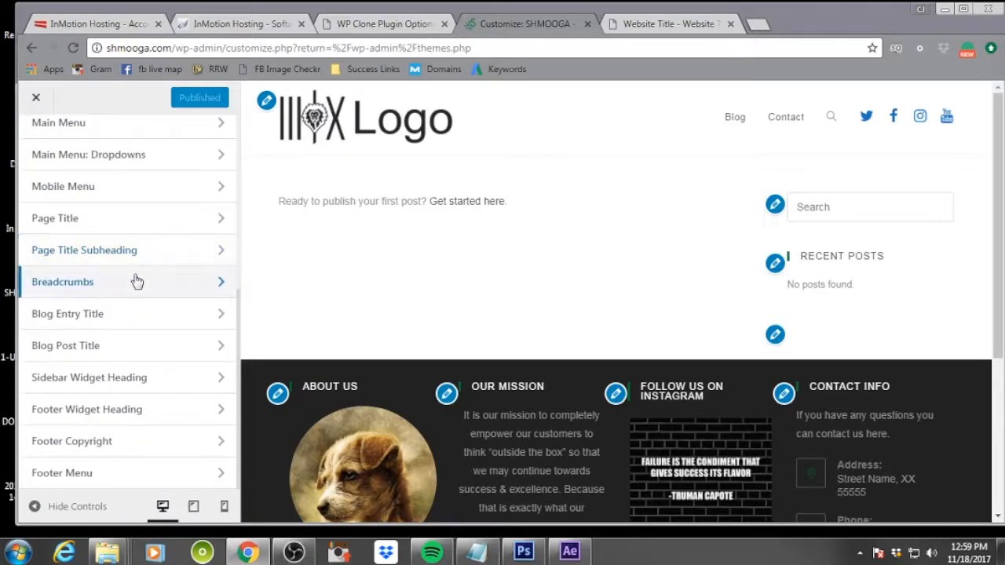
scroll(134, 280, "up", 5)
left_click(43, 139)
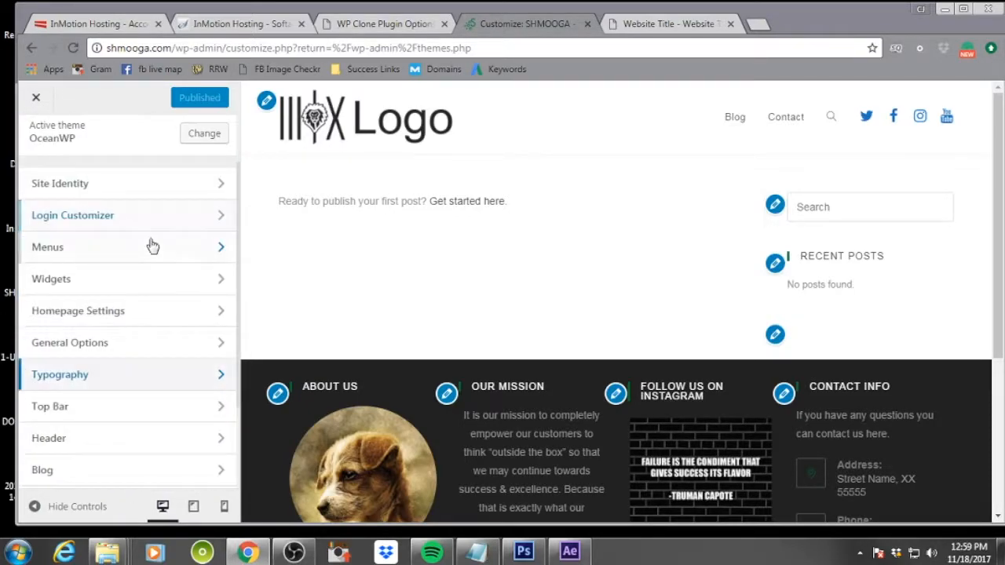
Open the Header's General settings and review its style, height and color options
scroll(162, 294, "down", 2)
scroll(162, 297, "down", 1)
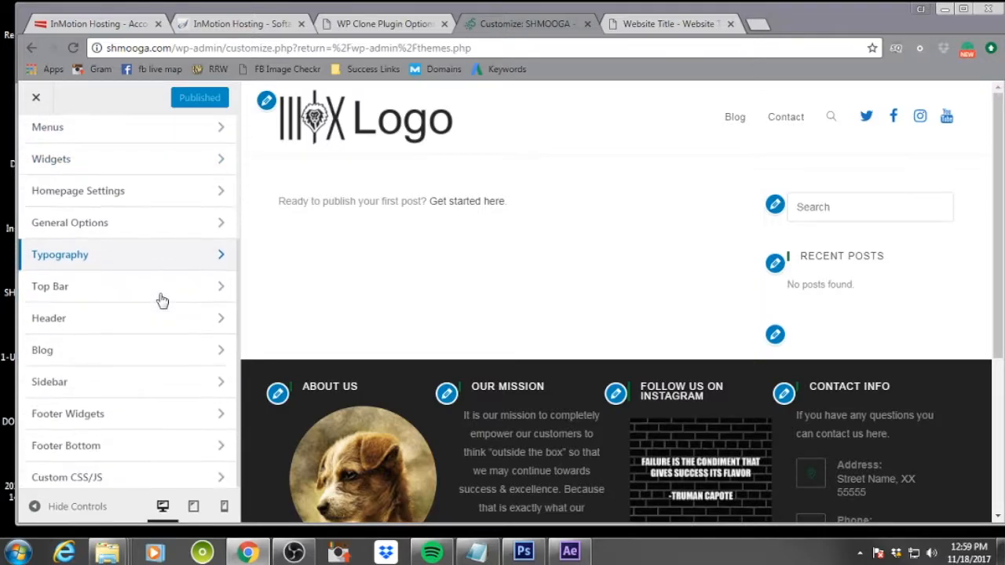
left_click(148, 315)
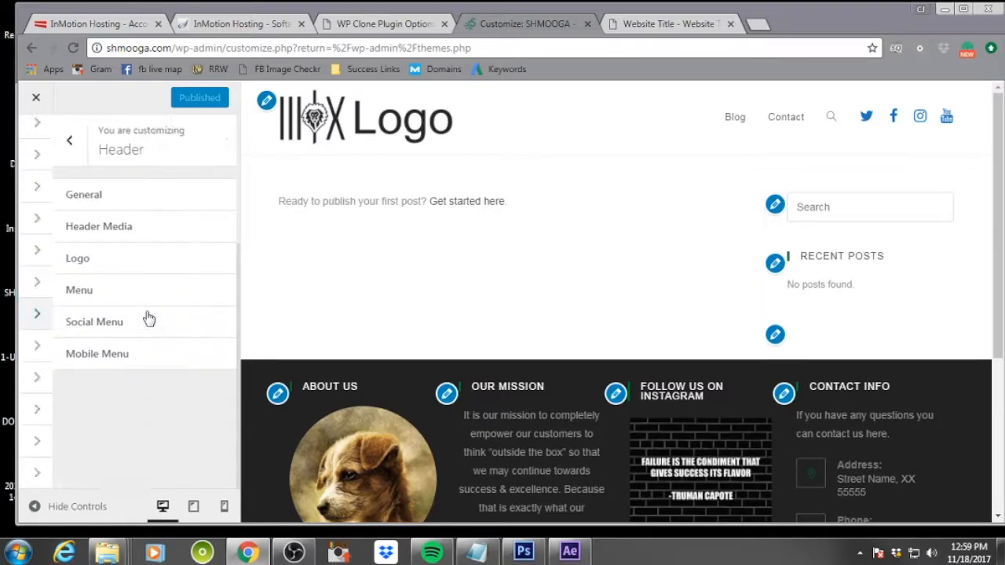
left_click(155, 201)
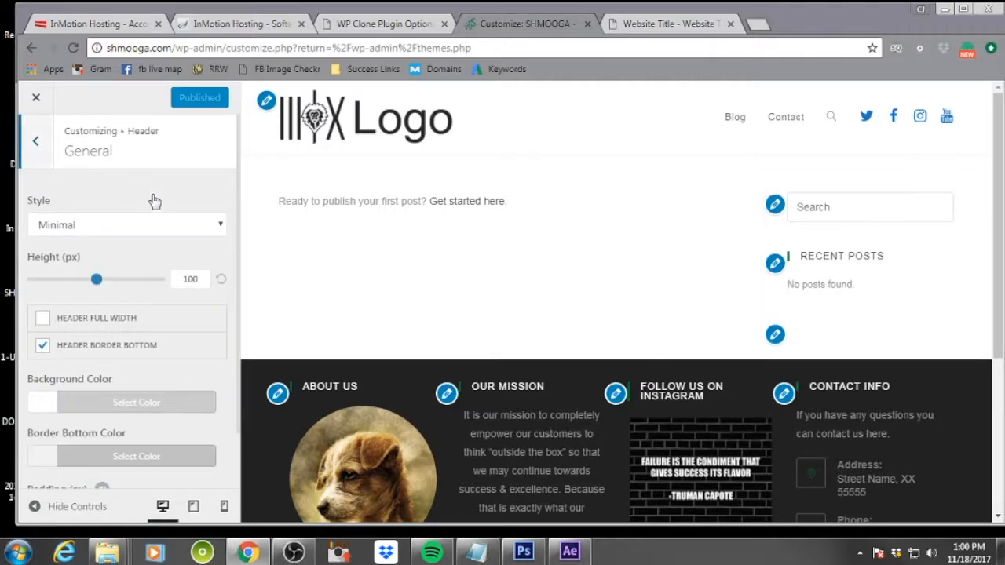
scroll(157, 220, "down", 1)
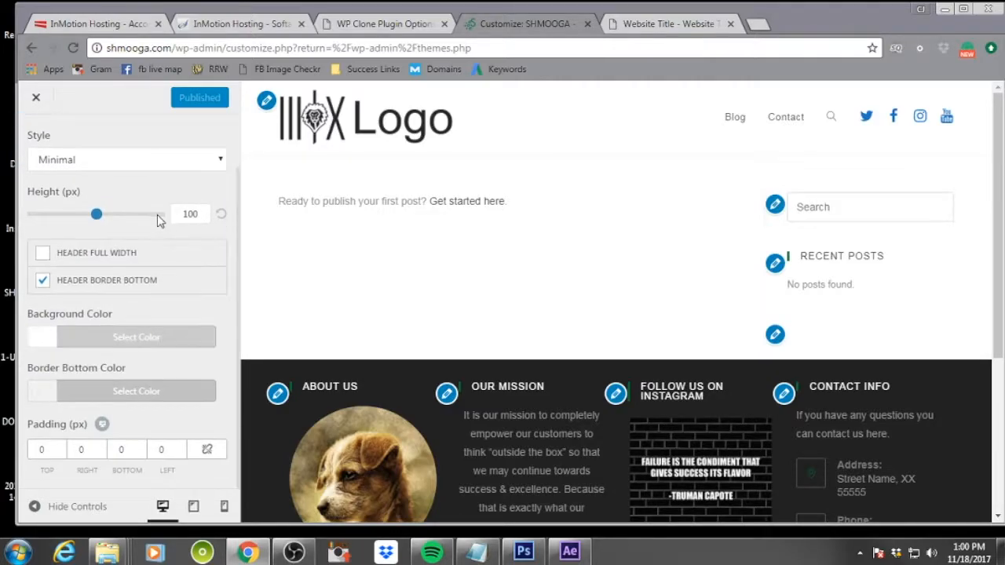
scroll(159, 222, "up", 1)
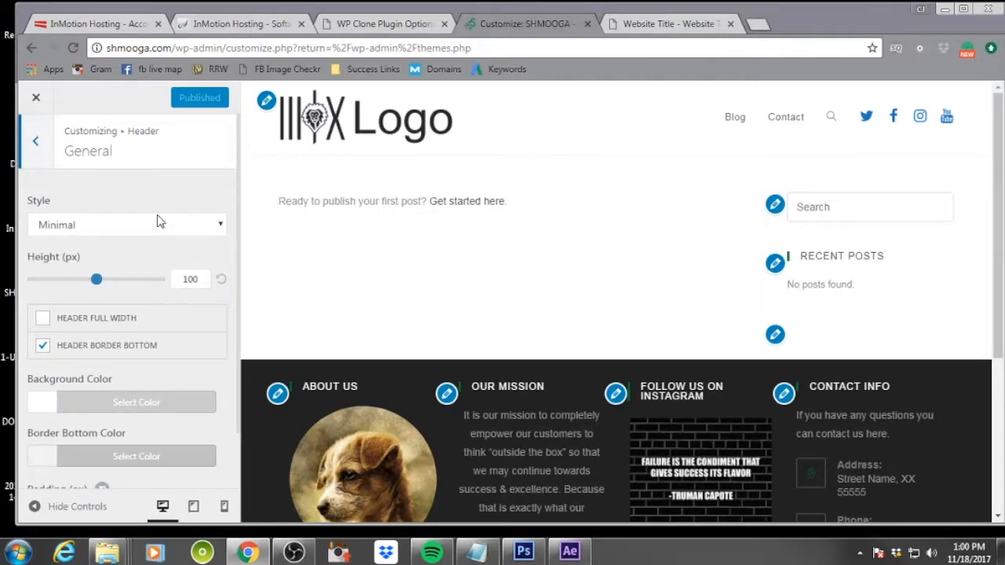
left_click(43, 320)
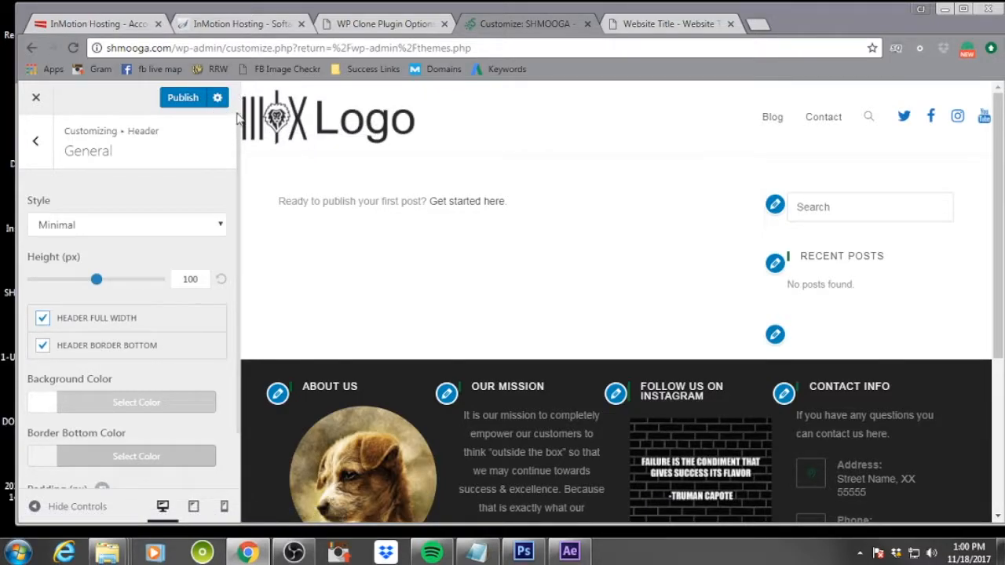
left_click(44, 319)
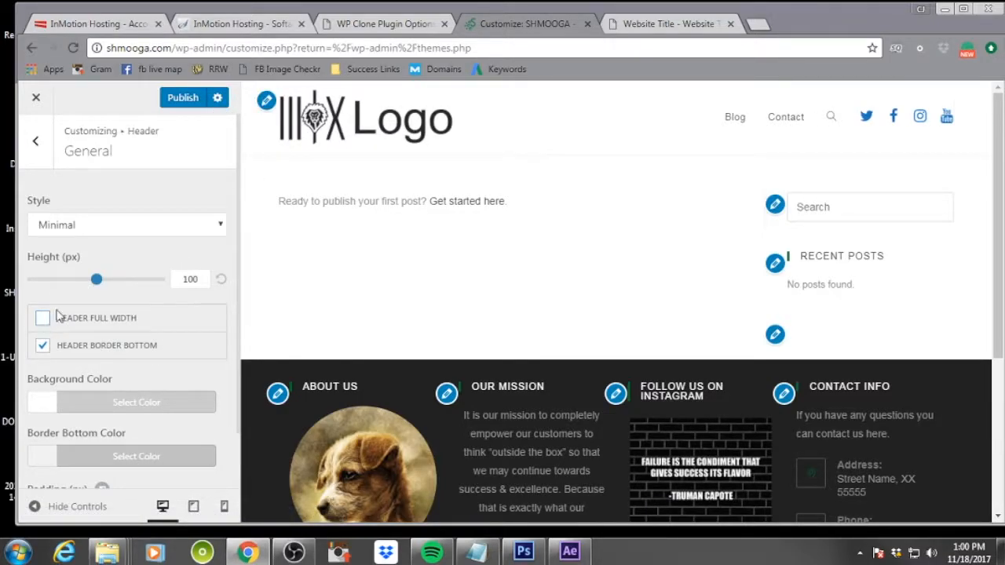
mouse_move(96, 282)
left_mouse_down()
mouse_move(172, 292)
mouse_move(26, 285)
mouse_move(118, 288)
mouse_move(97, 281)
left_mouse_up()
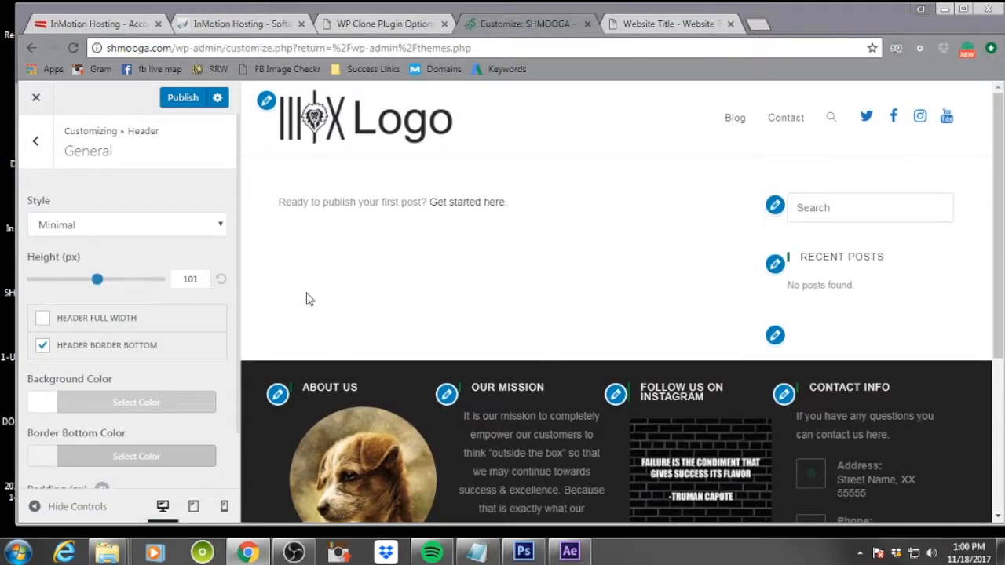
left_click(205, 280)
key("Down")
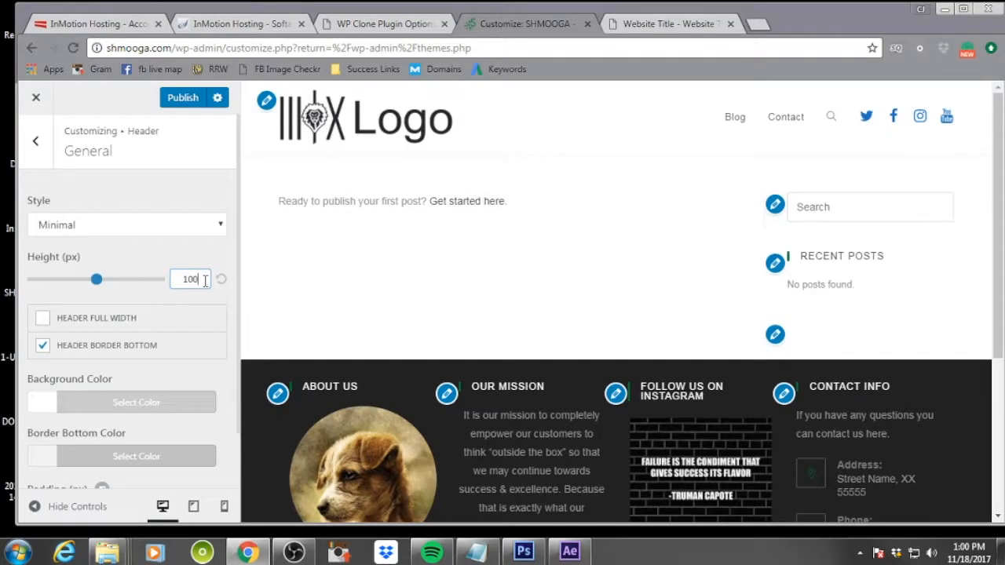
Review the Header Media options for header video and header image
left_click(36, 141)
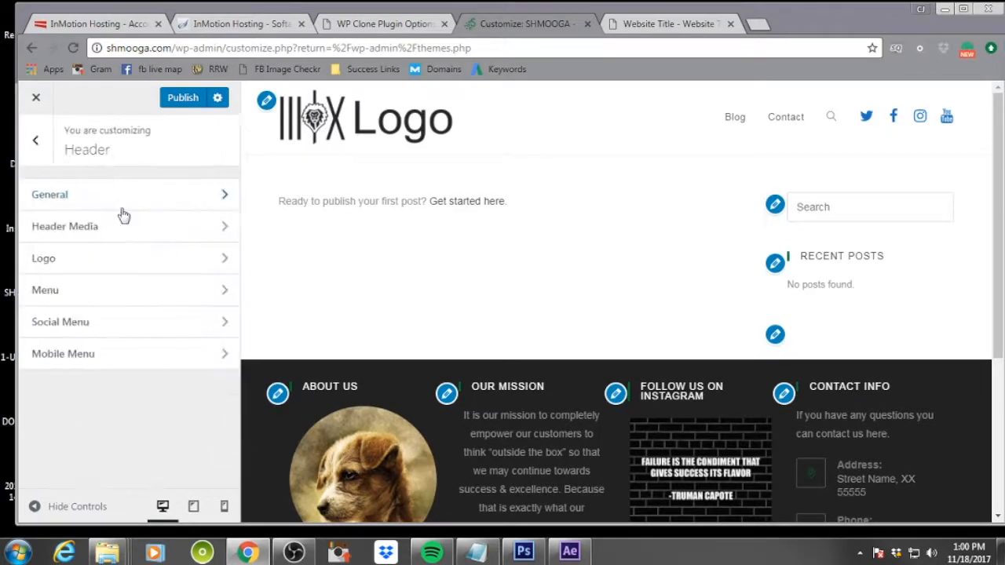
left_click(126, 226)
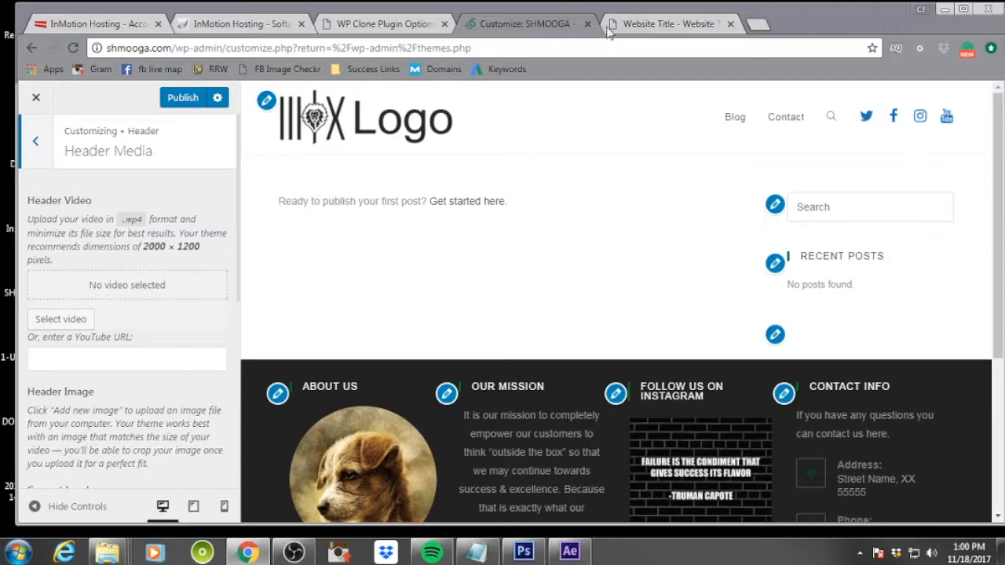
scroll(130, 294, "down", 1)
scroll(128, 300, "down", 5)
scroll(128, 352, "up", 6)
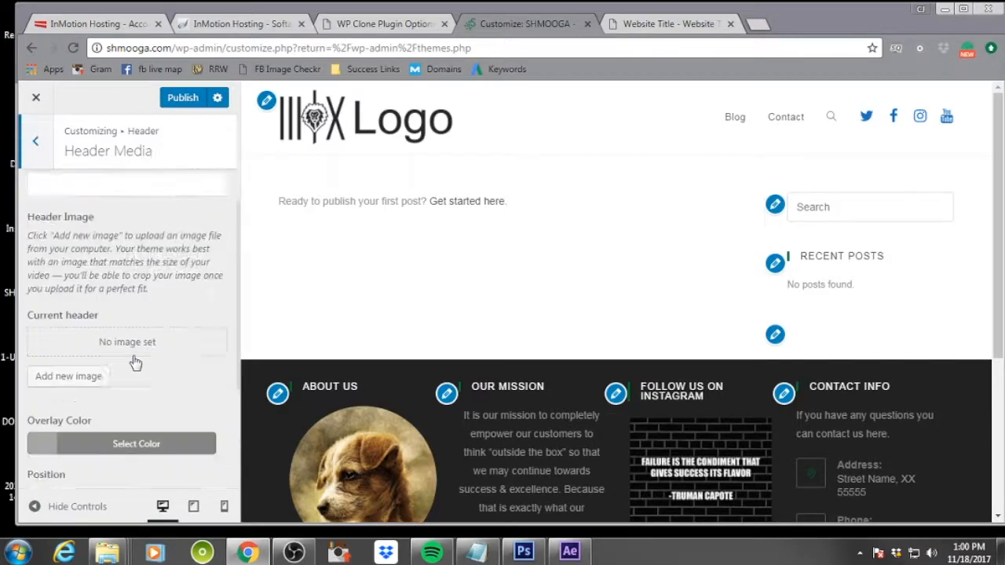
scroll(184, 386, "down", 5)
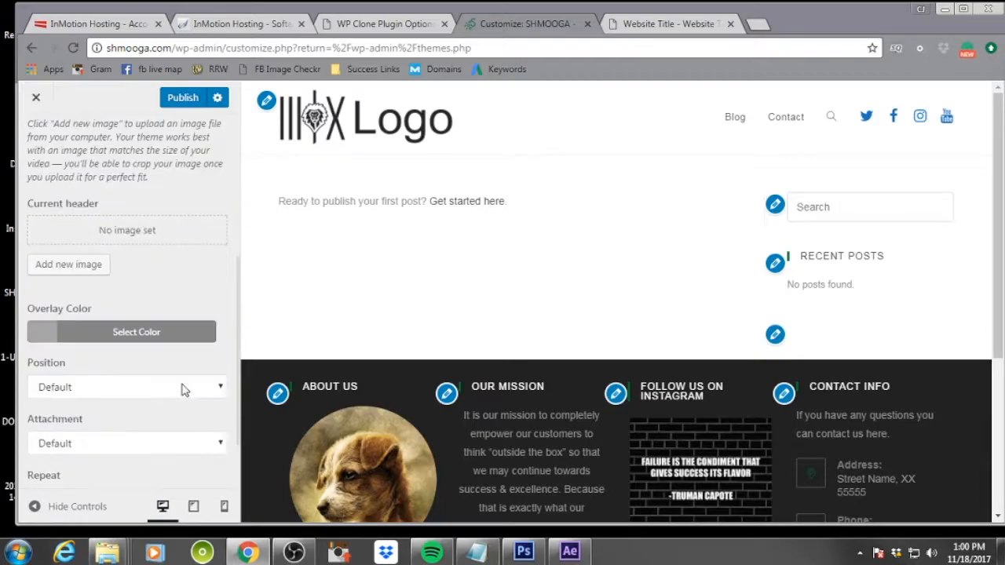
scroll(184, 386, "up", 5)
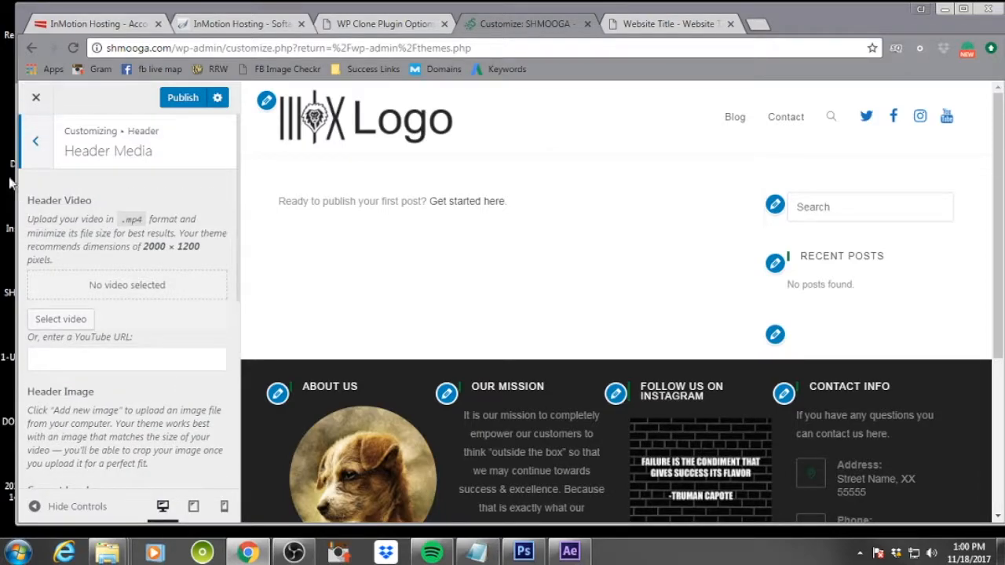
left_click(34, 141)
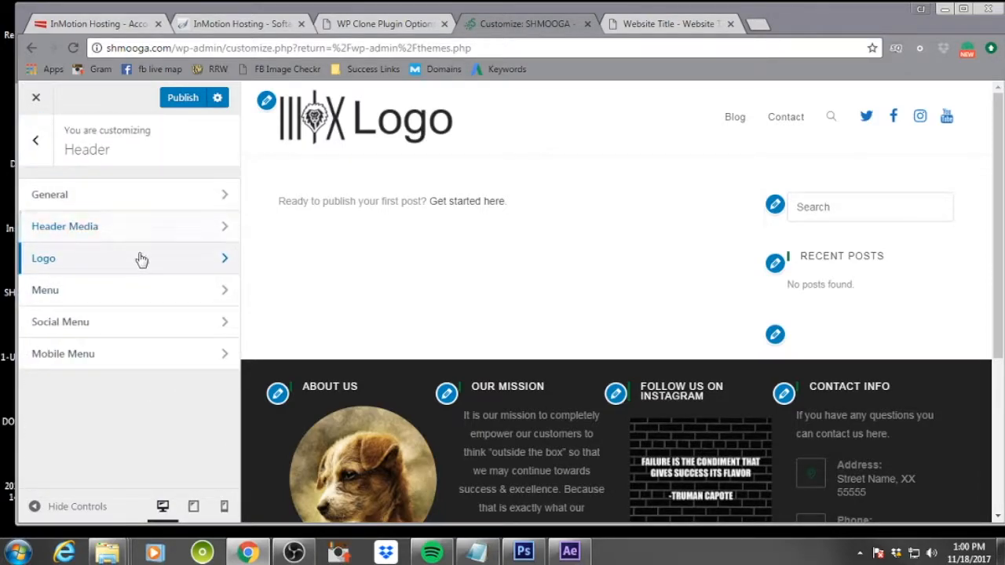
Remove both the current header logo and the retina logo in the Header Logo settings
left_click(137, 260)
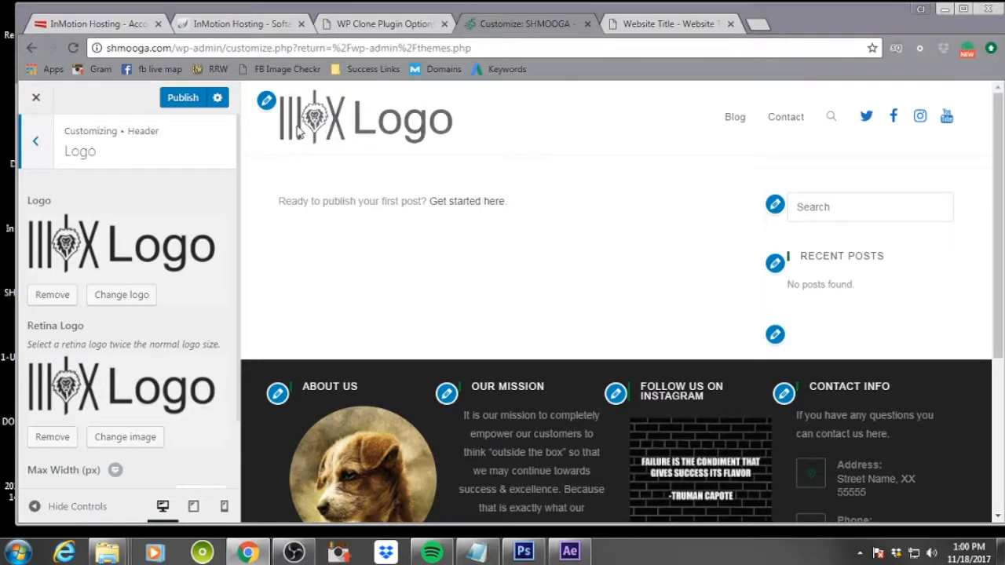
left_click(52, 296)
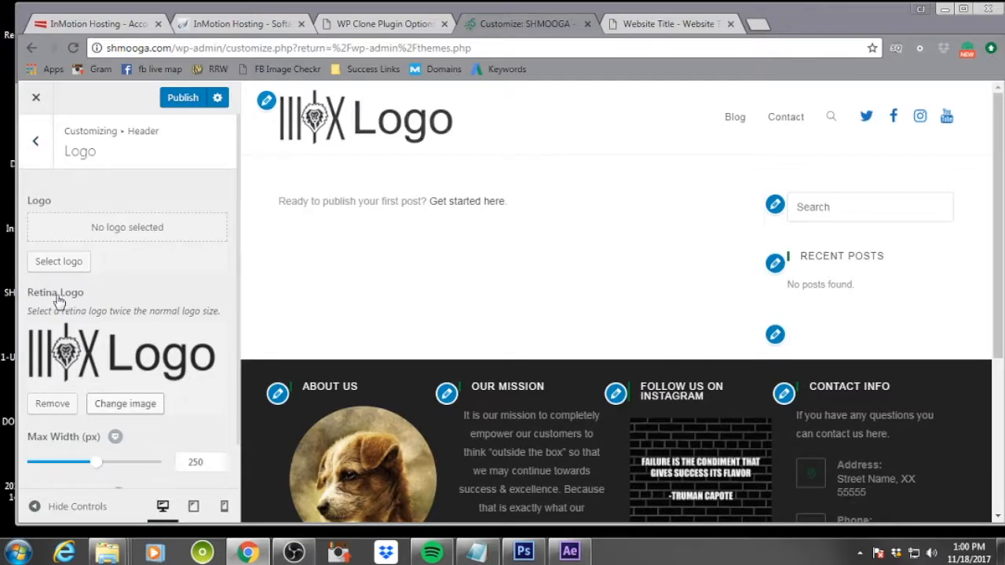
left_click(52, 403)
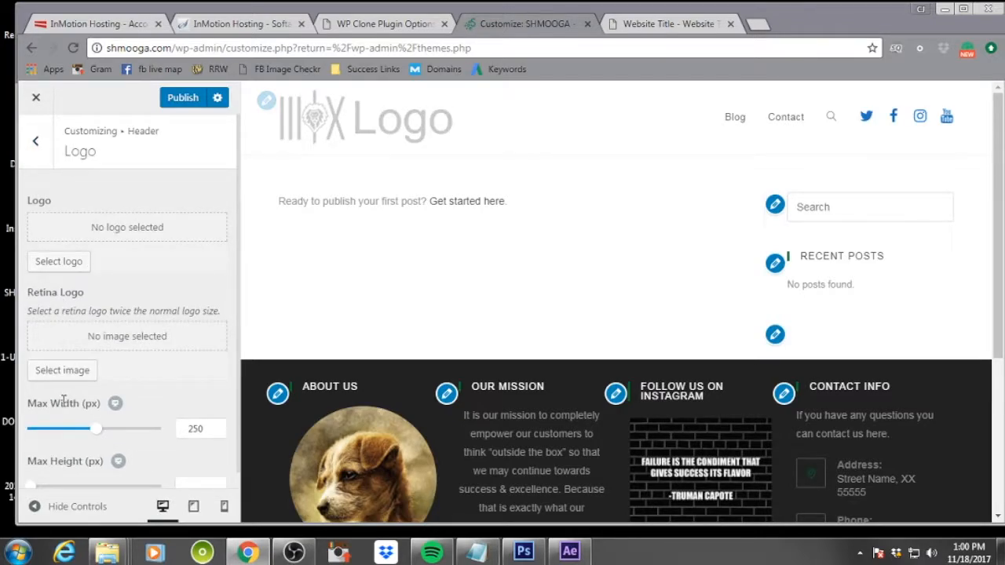
Select a new logo by uploading shmooga-logo-header-regular.png and shmooga-logo-header-retina.png
left_click(63, 261)
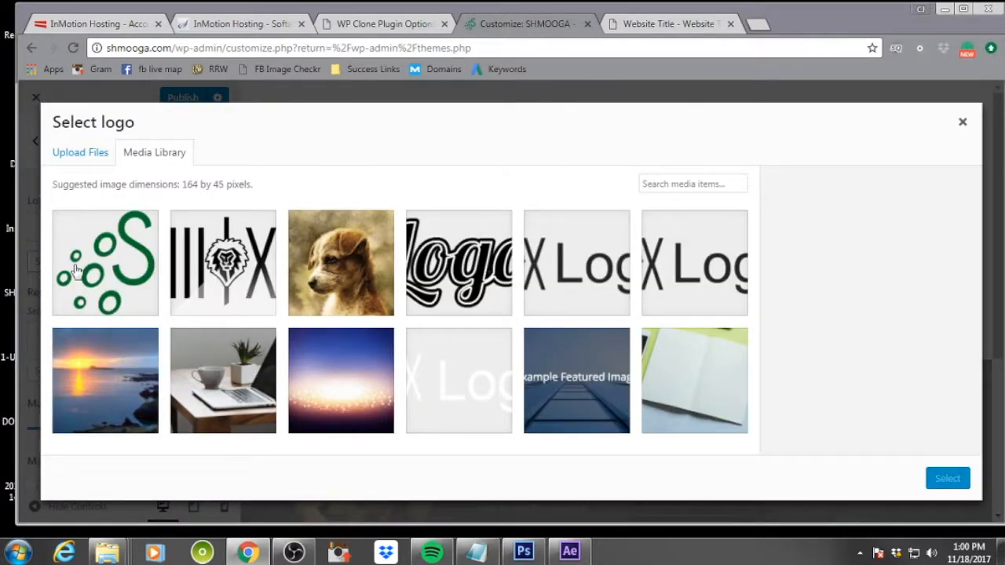
left_click(80, 152)
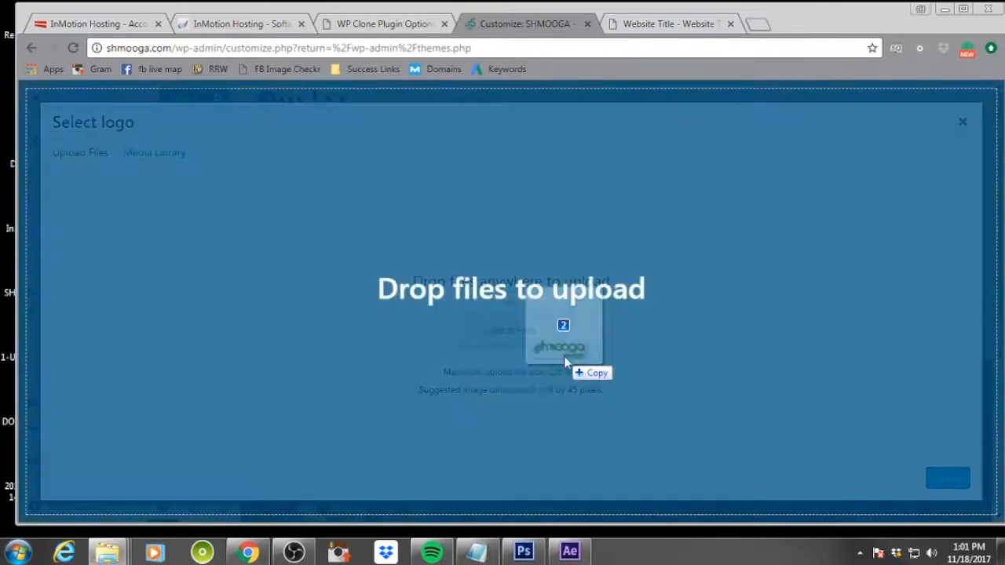
left_click_drag(563, 356, 570, 323)
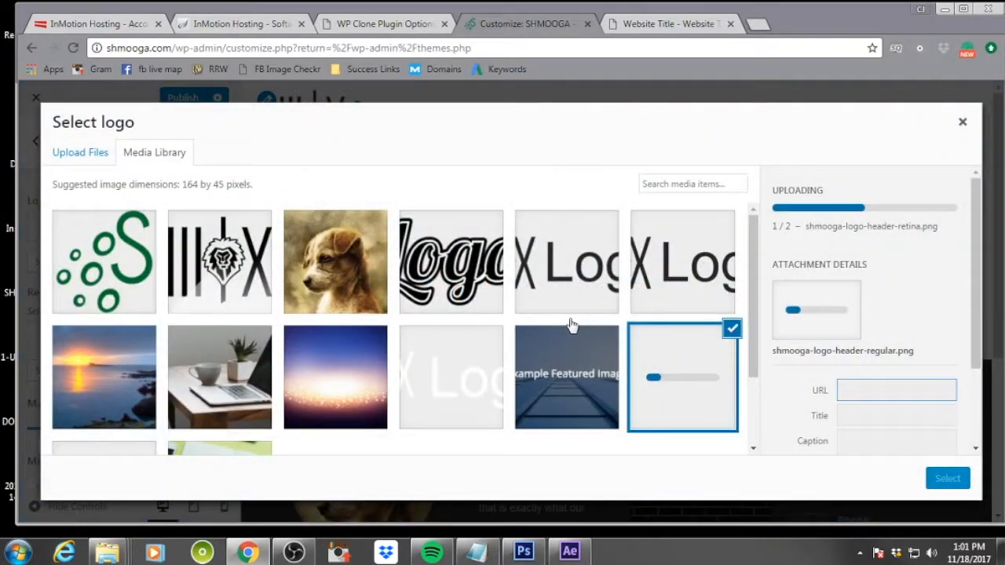
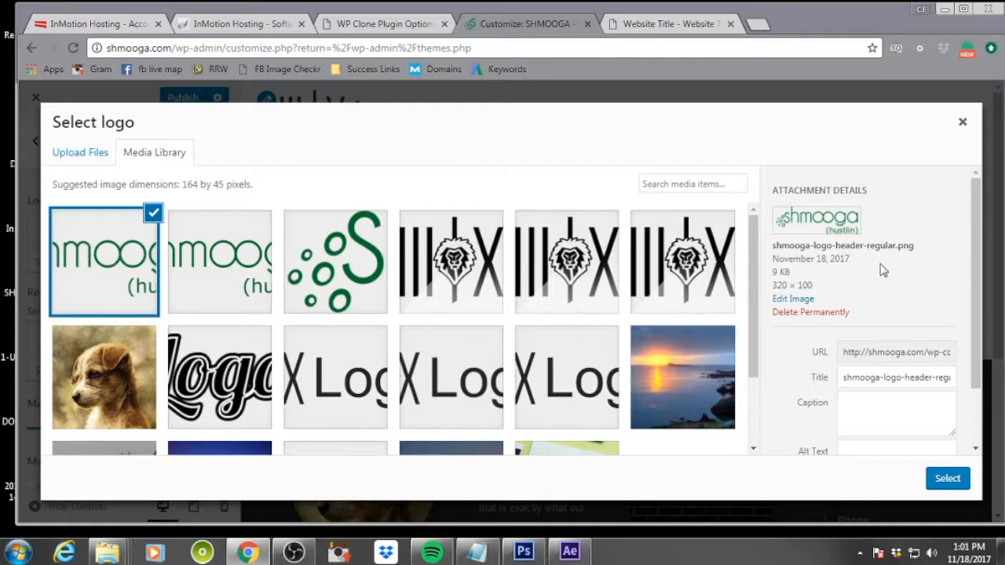
Give the regular header logo the alt text "shmooga logo" and a description "shmooga logo regular", then select it
scroll(919, 372, "down", 2)
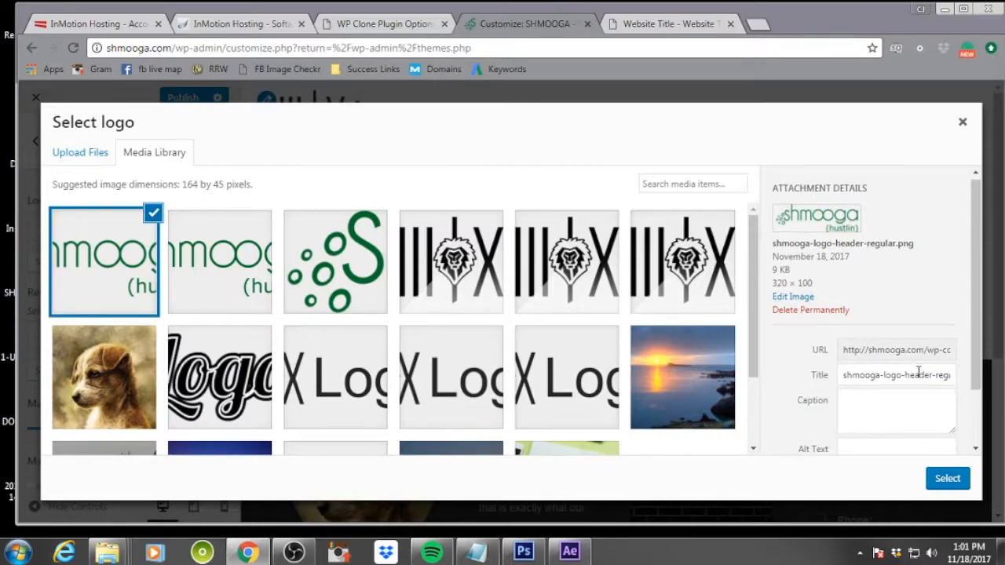
left_click(870, 382)
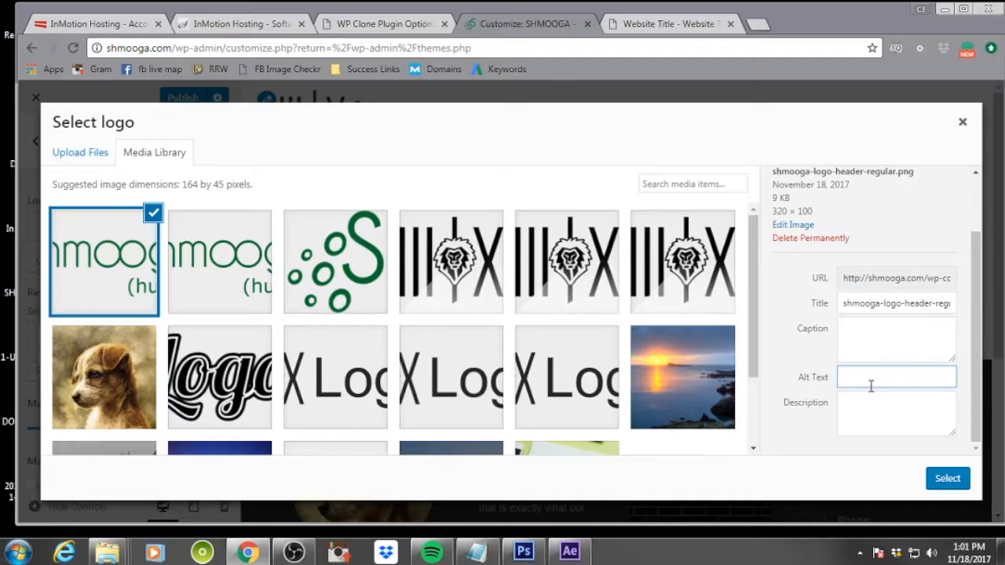
type("shmooga logo")
key("Tab")
type("shmooga log")
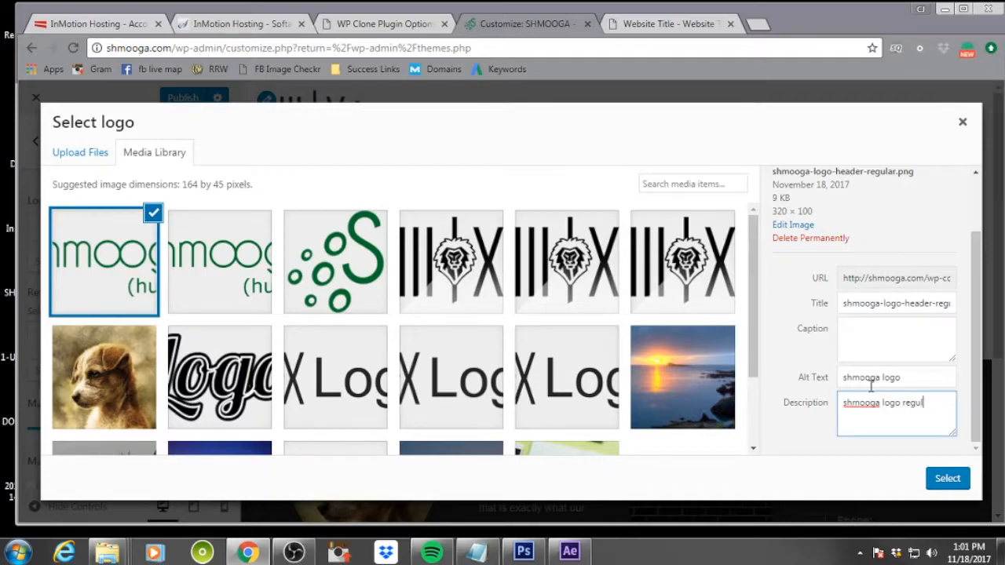
left_click(949, 478)
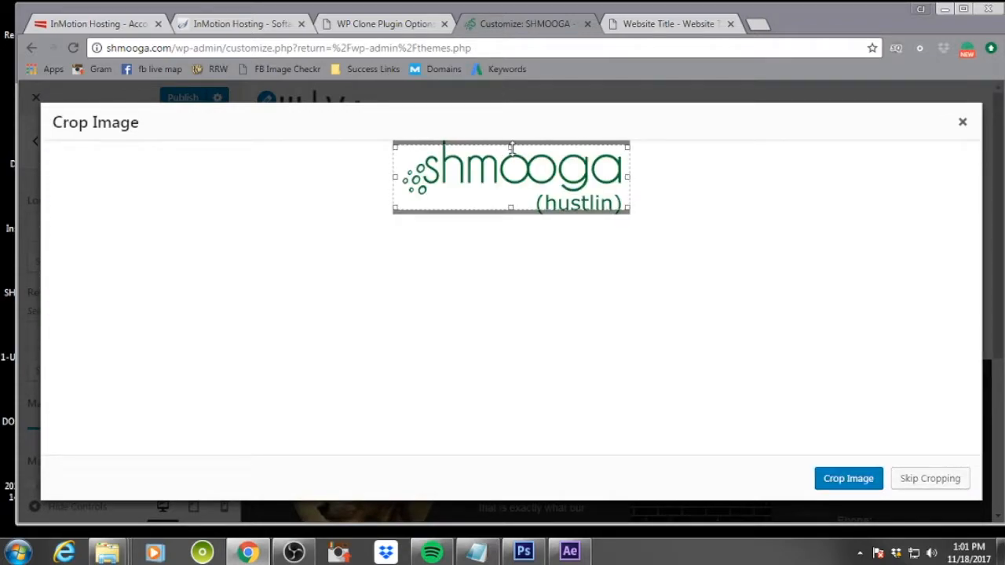
Stretch the crop area to cover the whole logo and crop the image
left_click_drag(510, 146, 512, 122)
left_click_drag(510, 206, 509, 228)
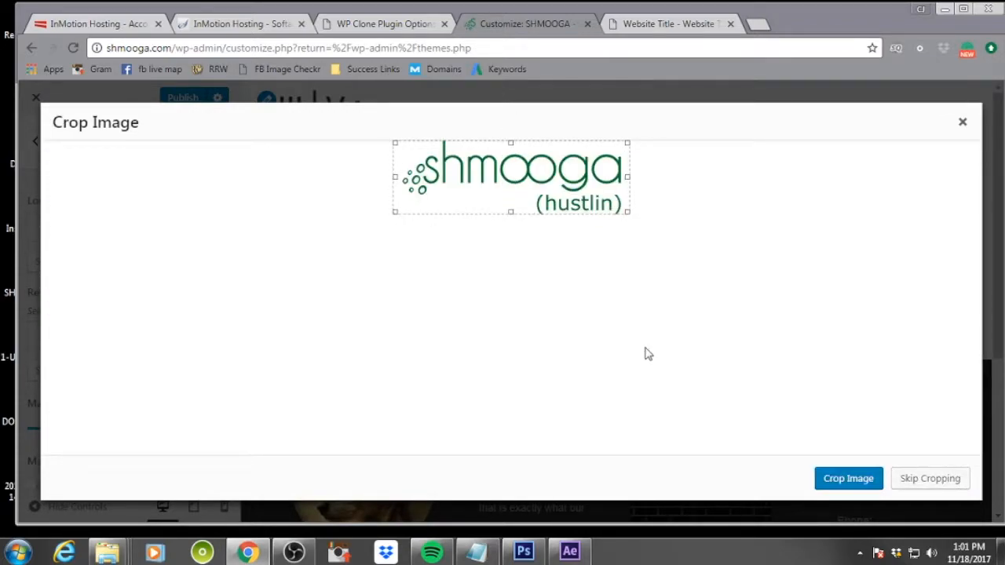
left_click(858, 489)
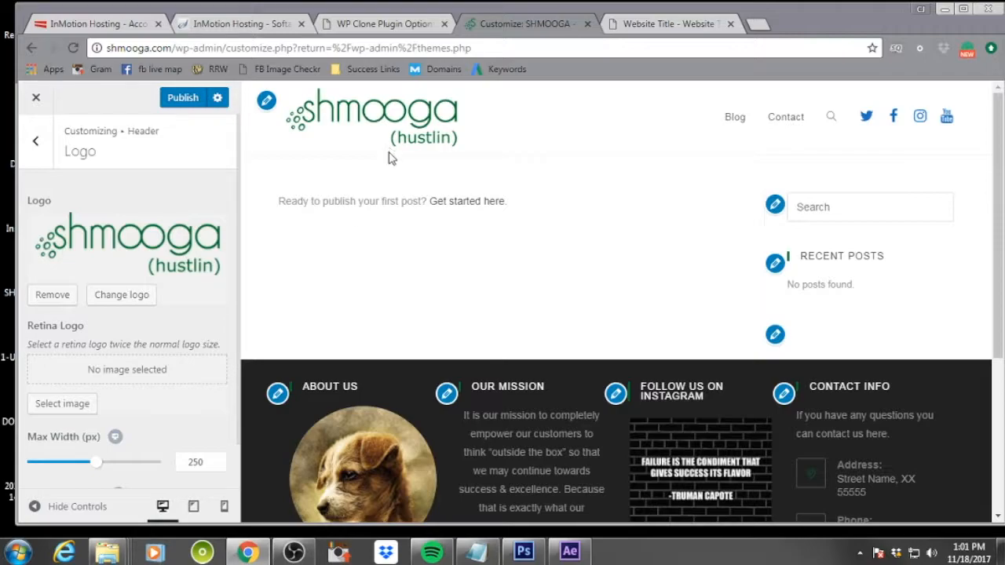
Choose shmooga-logo-header-retina.png as the Retina Logo with alt text "shmooga retina logo" and a matching description
left_click(76, 404)
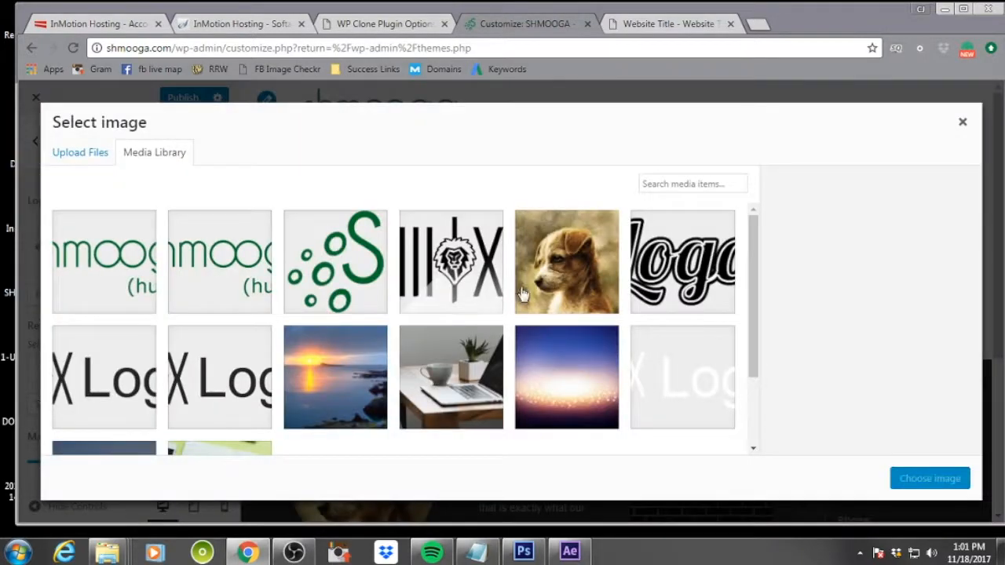
left_click(126, 270)
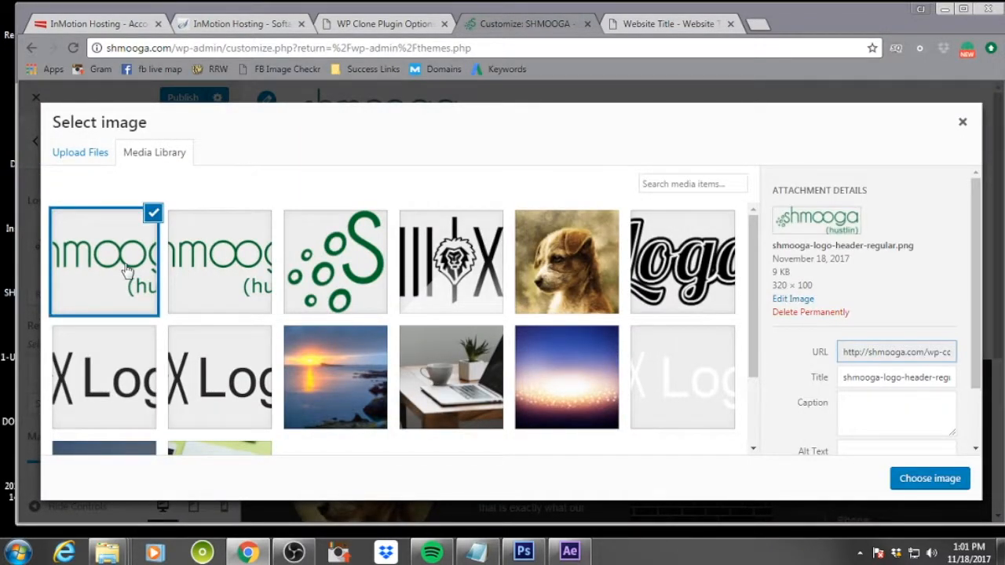
left_click(195, 279)
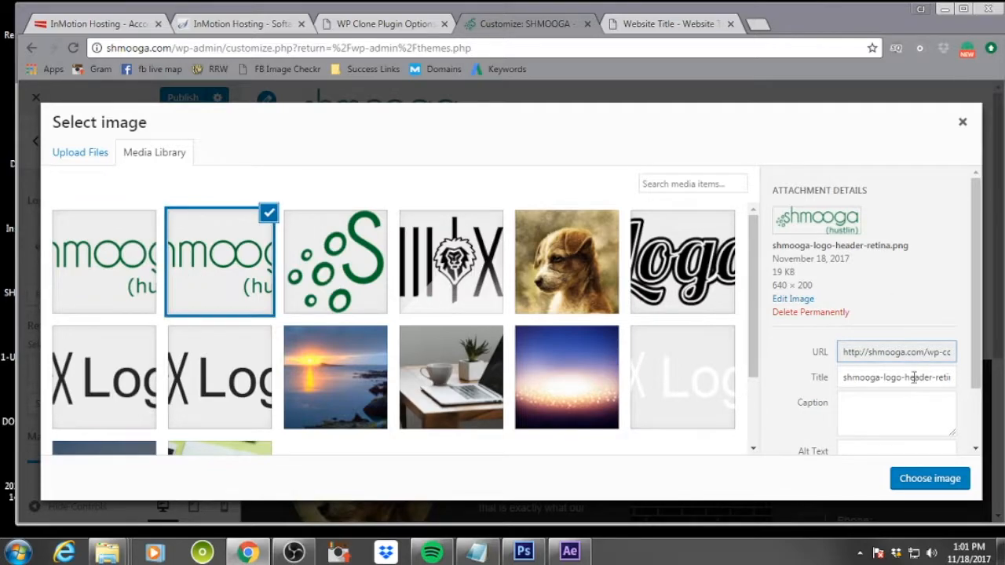
scroll(902, 379, "down", 1)
left_click(882, 377)
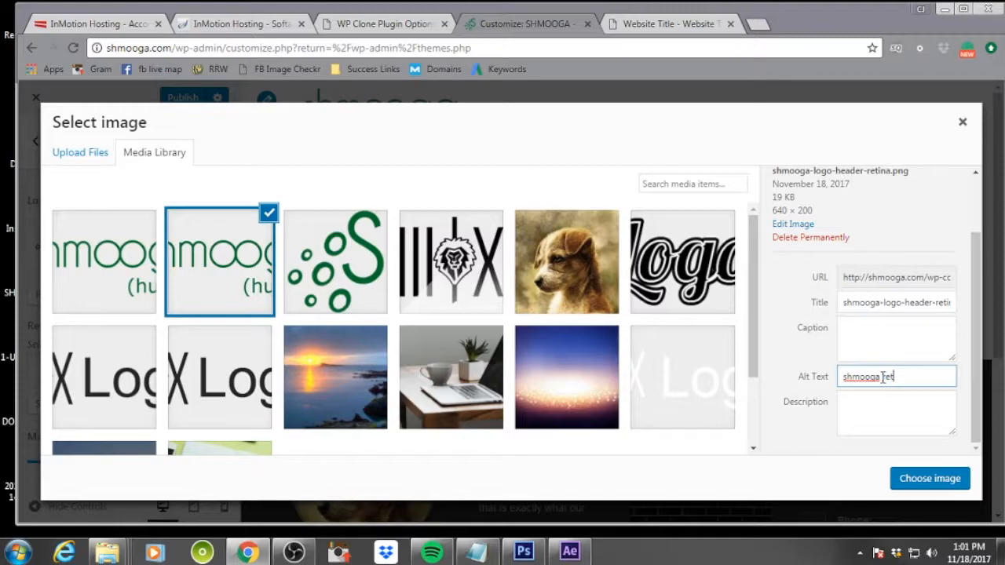
key("Tab")
type("shmooga")
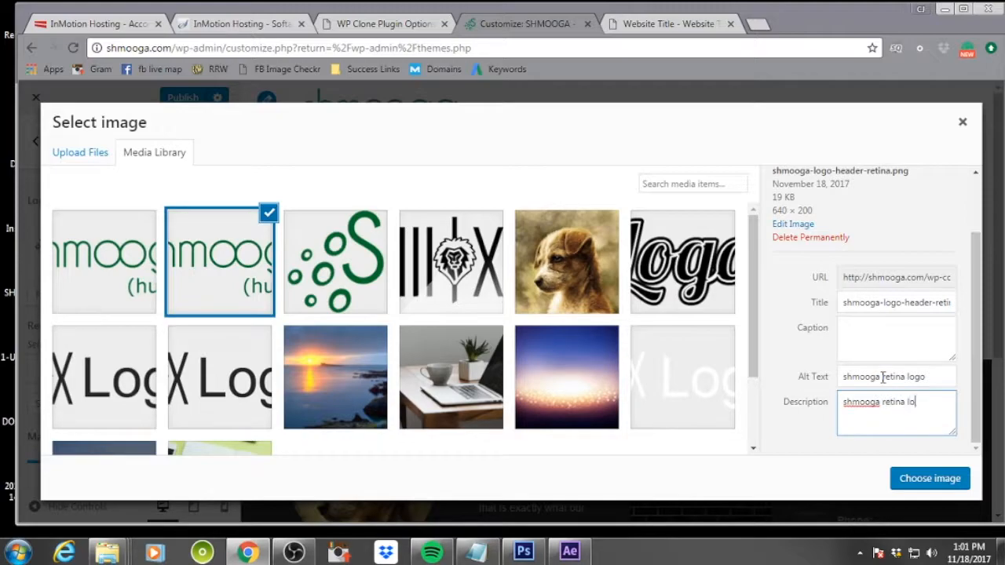
left_click(941, 478)
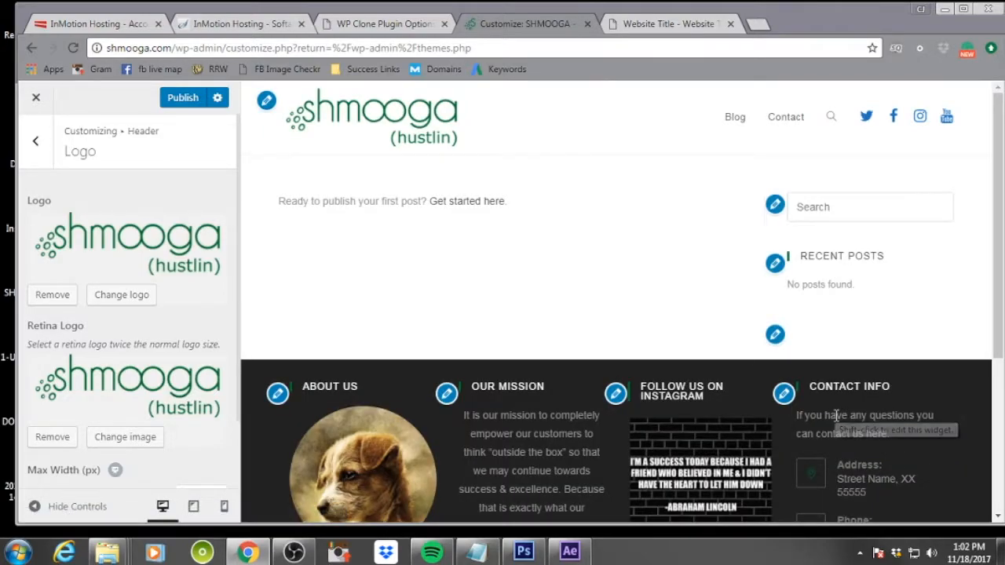
Publish the logo changes and open the Header's Menu settings
scroll(213, 385, "down", 1)
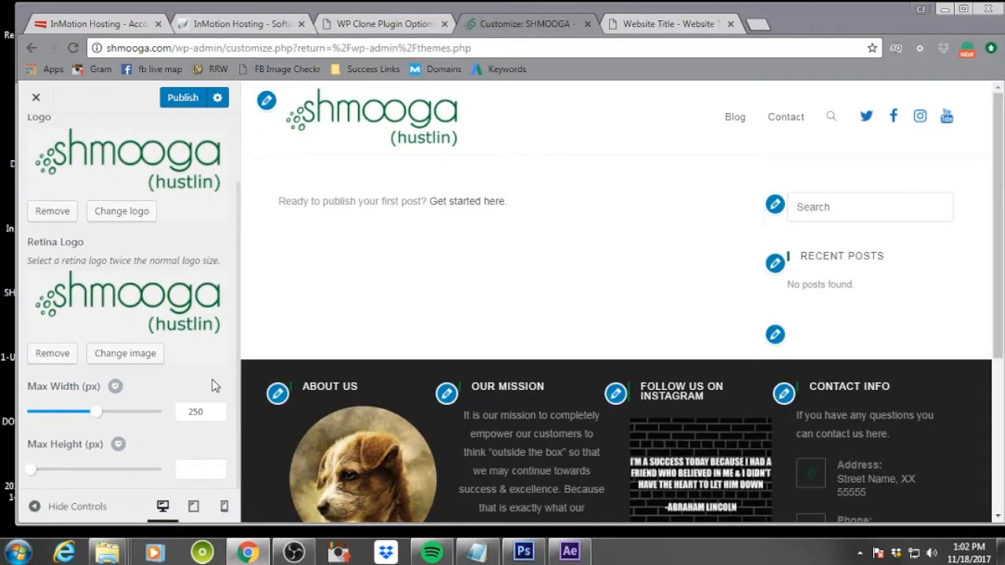
scroll(210, 383, "up", 1)
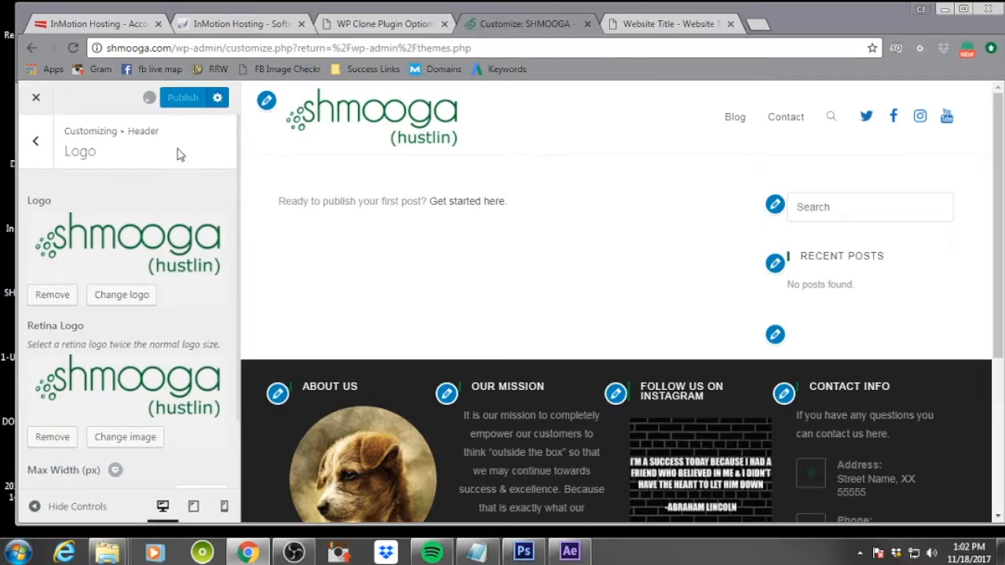
left_click(33, 156)
left_click(135, 290)
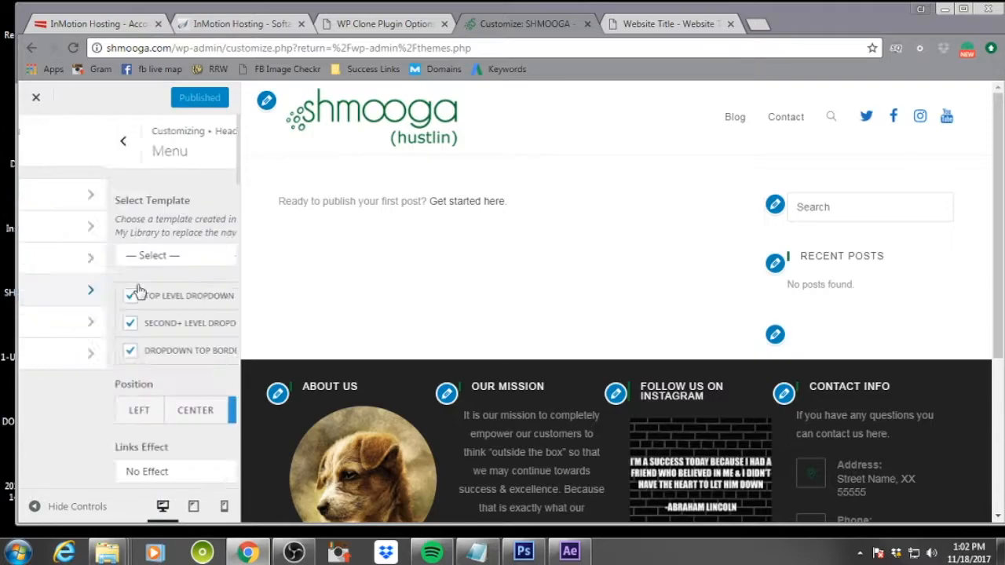
Set the menu's Link Color: Hover to #006e2b
scroll(138, 290, "down", 6)
scroll(138, 291, "up", 2)
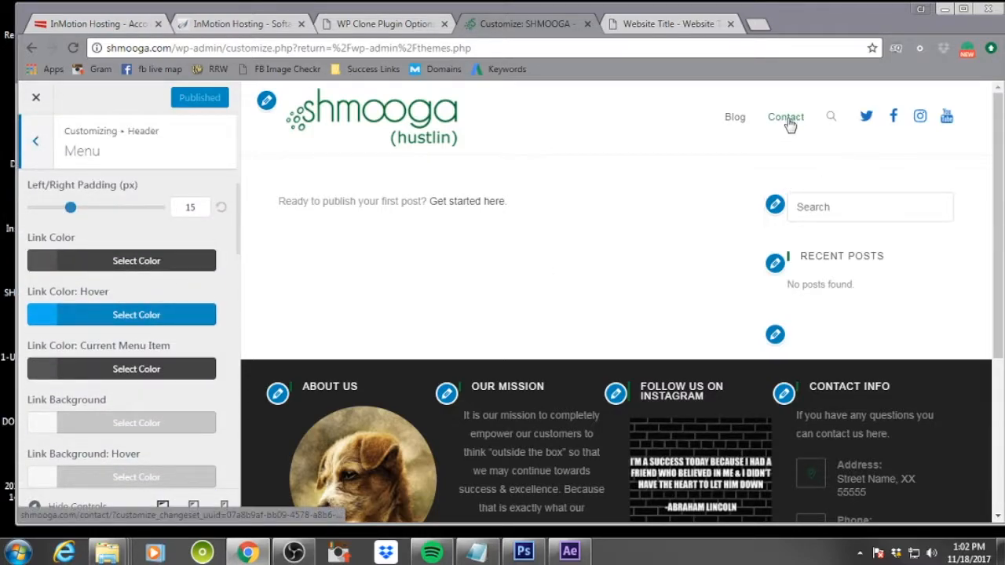
left_click(49, 323)
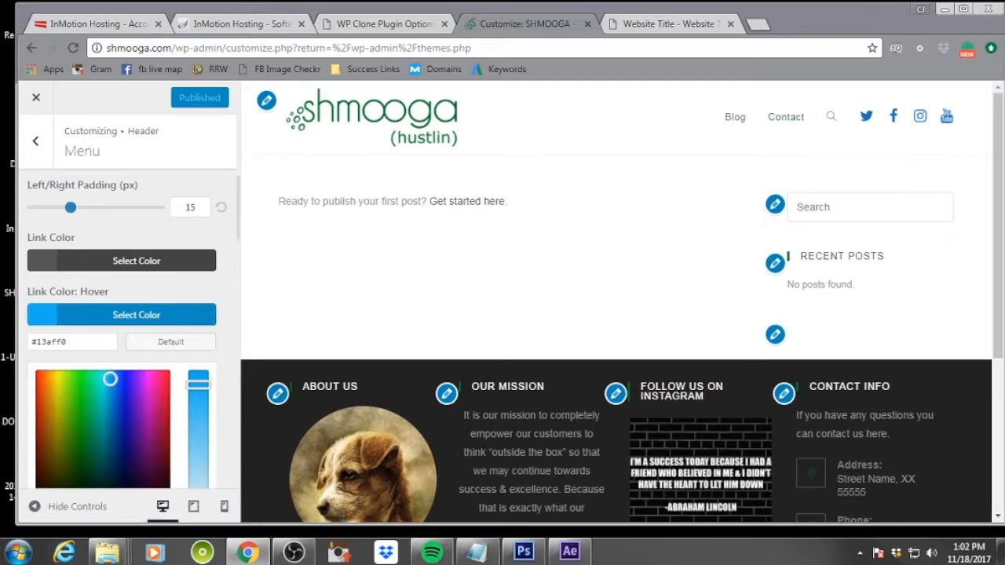
key("alt+Tab")
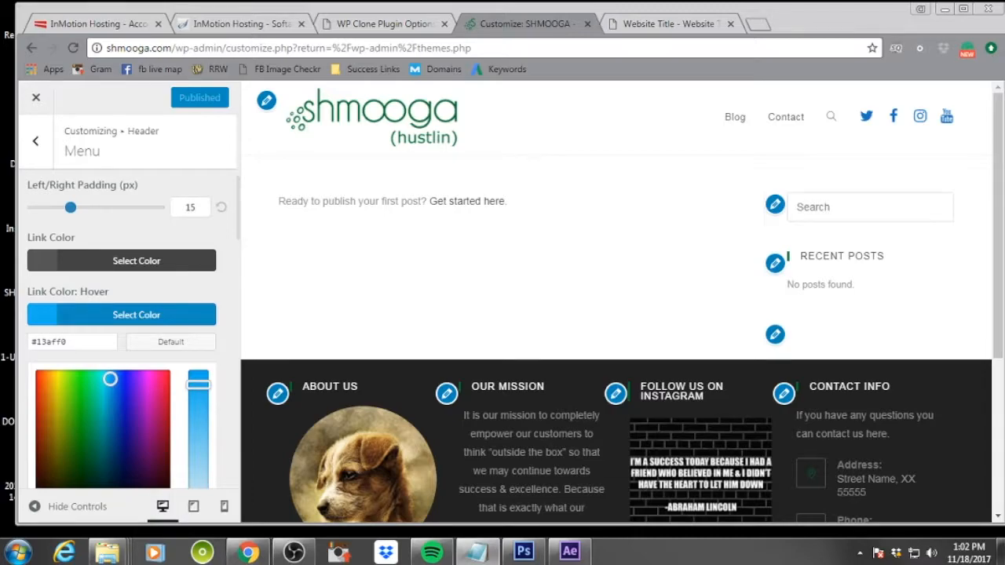
left_click_drag(94, 342, 24, 346)
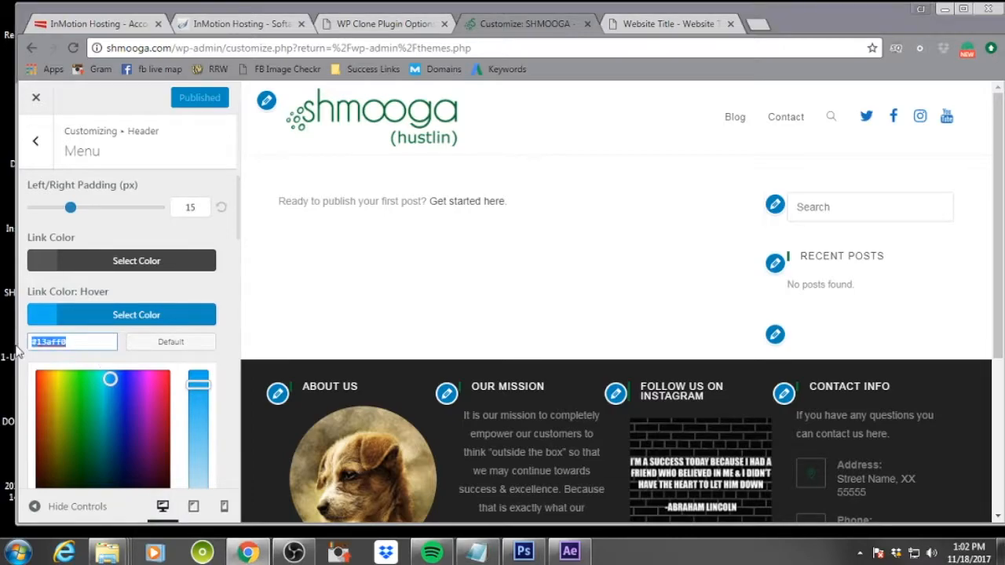
type("#006e2b")
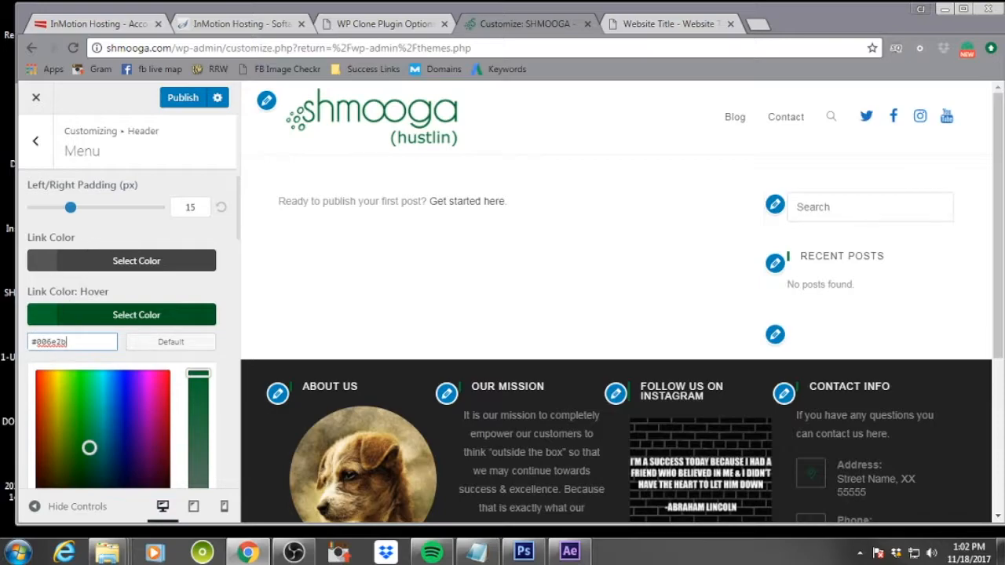
Change the menu's Link Color: Hover to #33ad0a
key("alt+Tab")
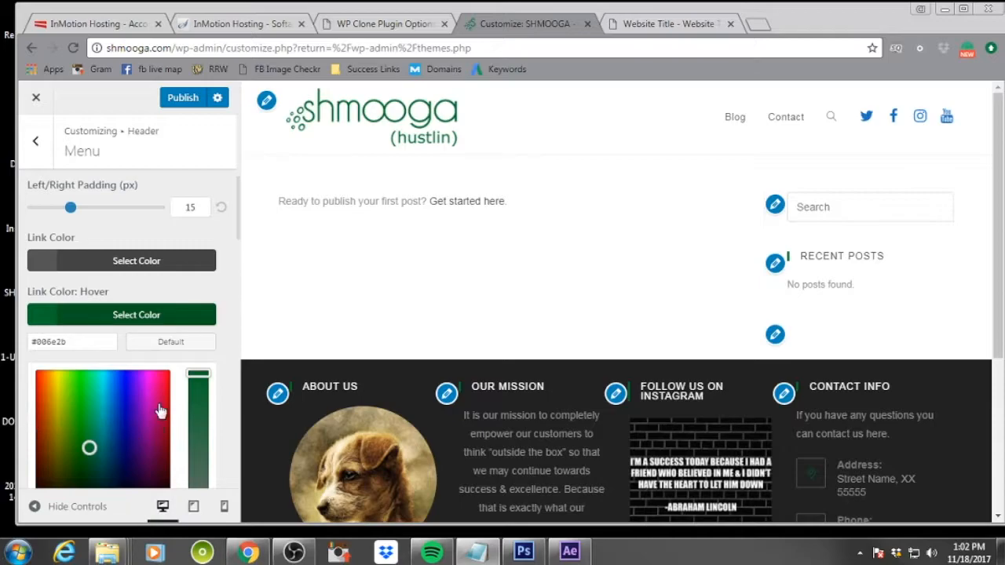
left_click_drag(96, 339, 30, 342)
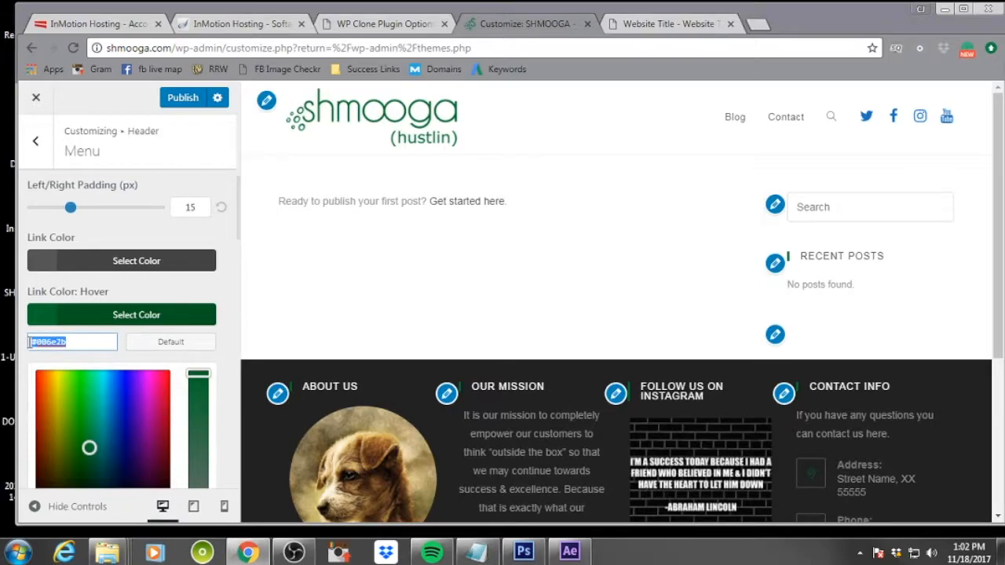
type("#33ad0a")
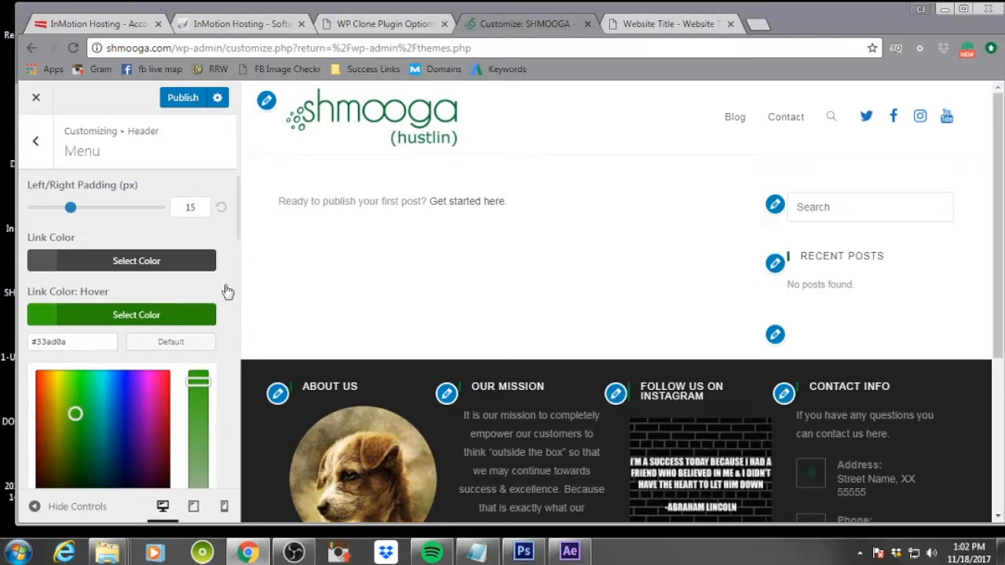
Set the menu's Top Border Color to 006e2b
scroll(227, 291, "down", 10)
scroll(226, 291, "up", 2)
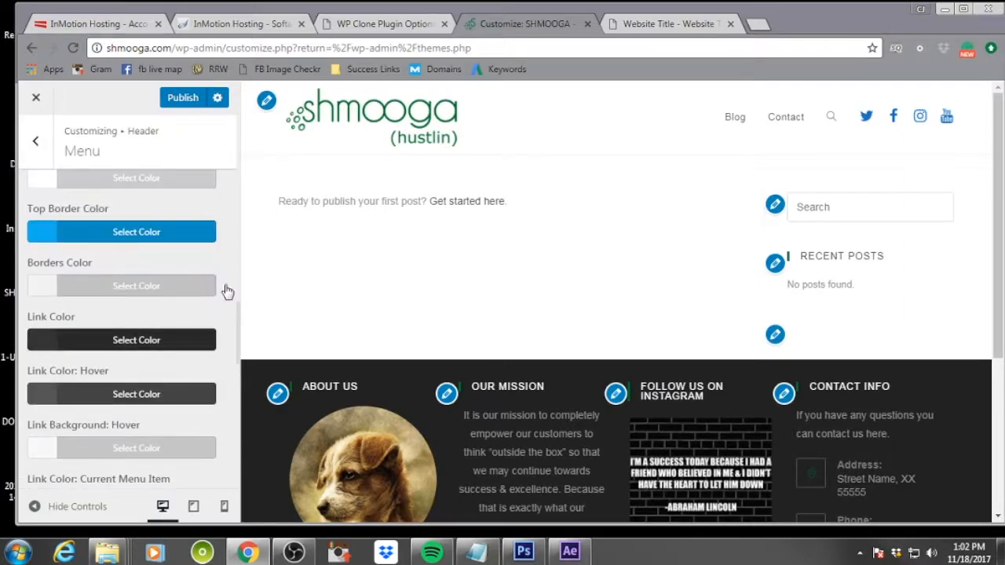
scroll(226, 291, "up", 1)
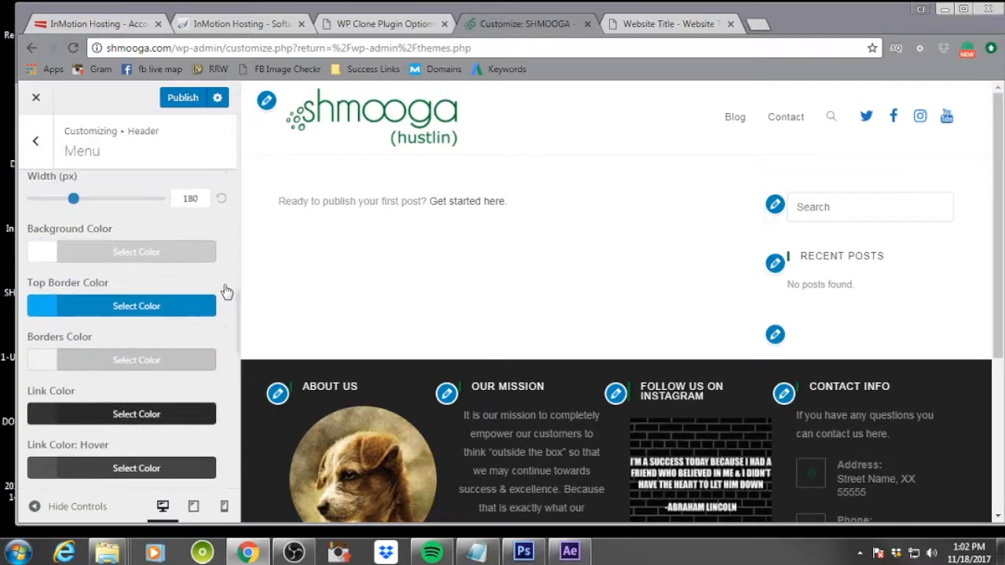
left_click(69, 312)
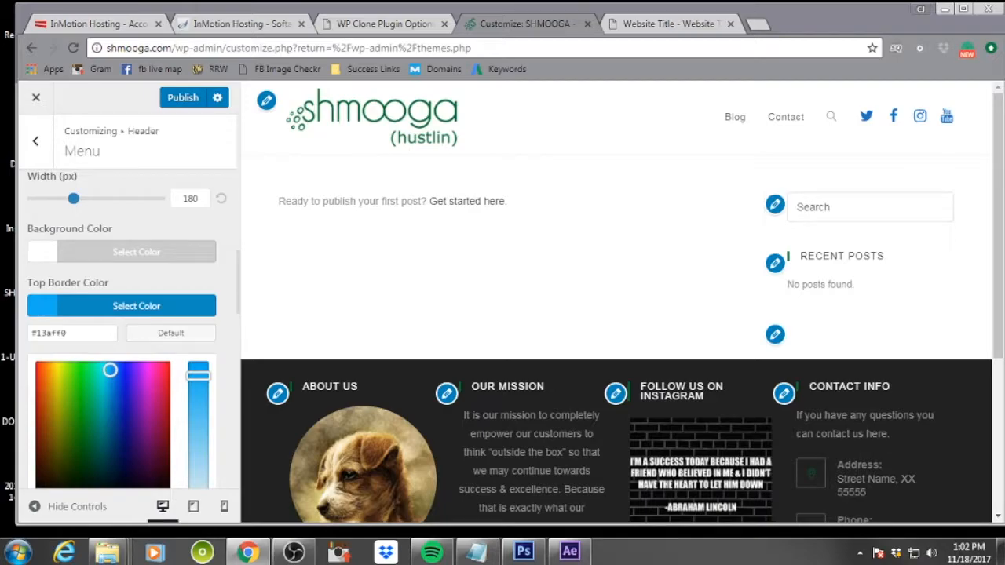
key("alt+Tab")
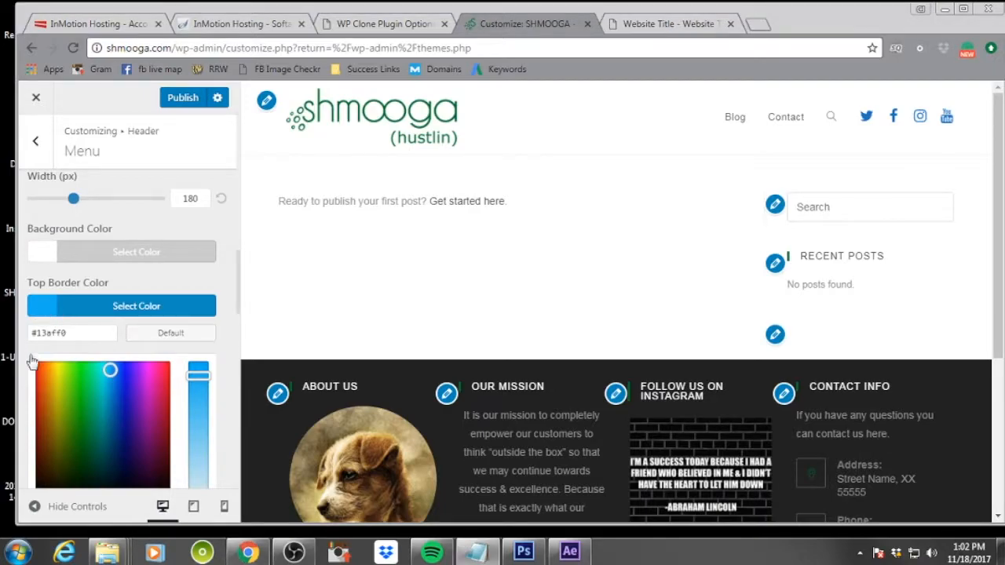
left_click_drag(83, 333, 29, 337)
type("#006e2b")
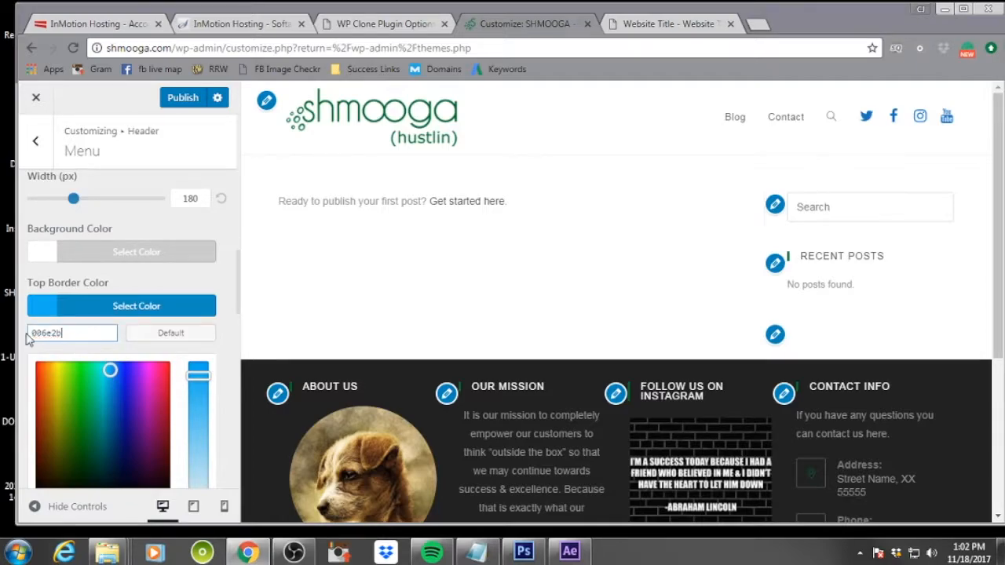
left_click(219, 275)
Publish the menu color changes
scroll(219, 275, "down", 15)
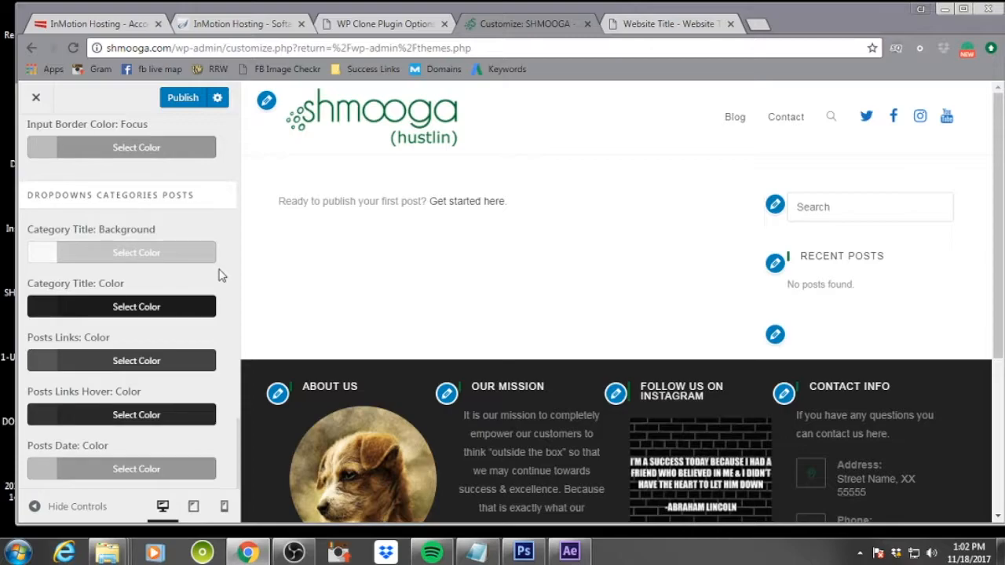
scroll(219, 275, "up", 10)
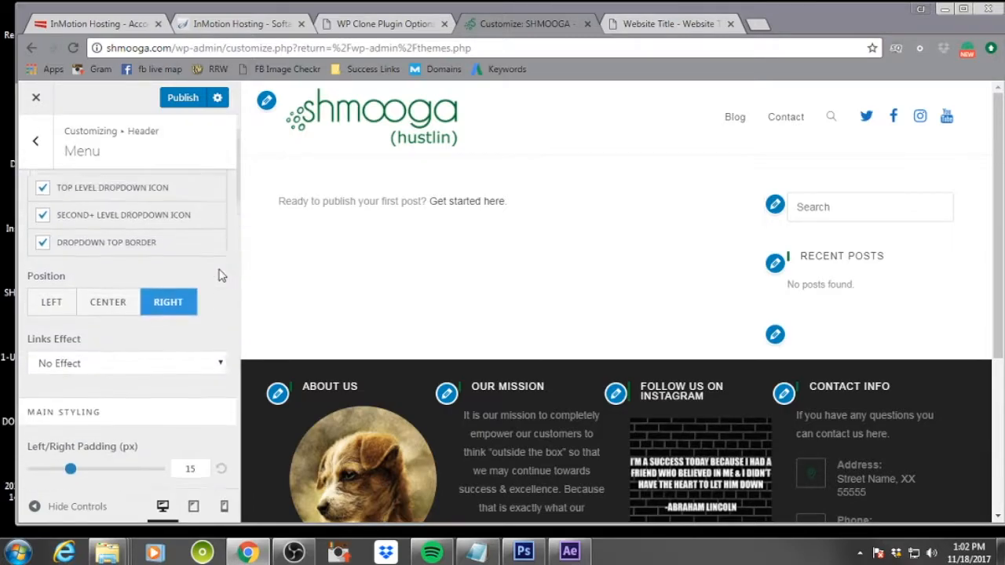
scroll(219, 274, "up", 3)
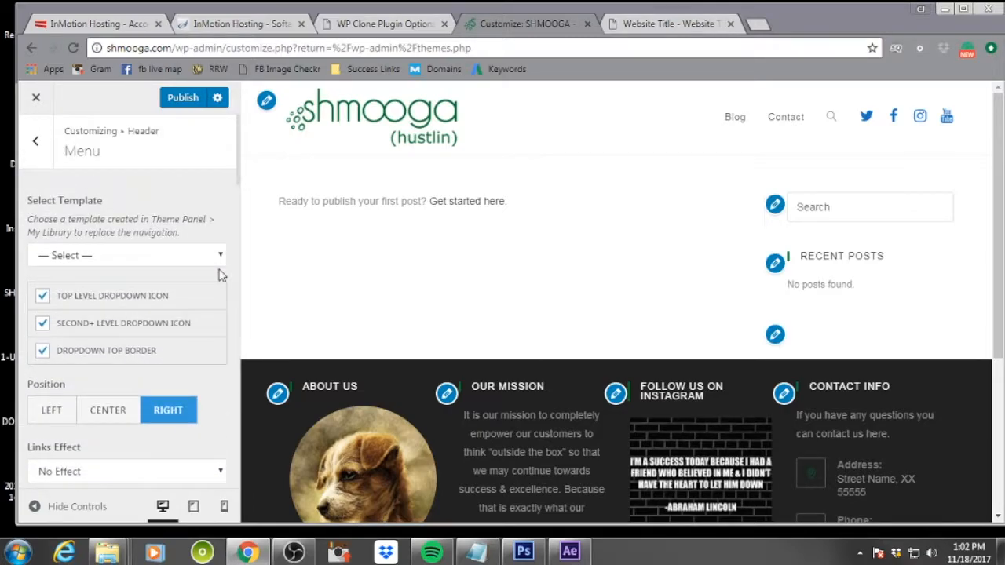
left_click(179, 101)
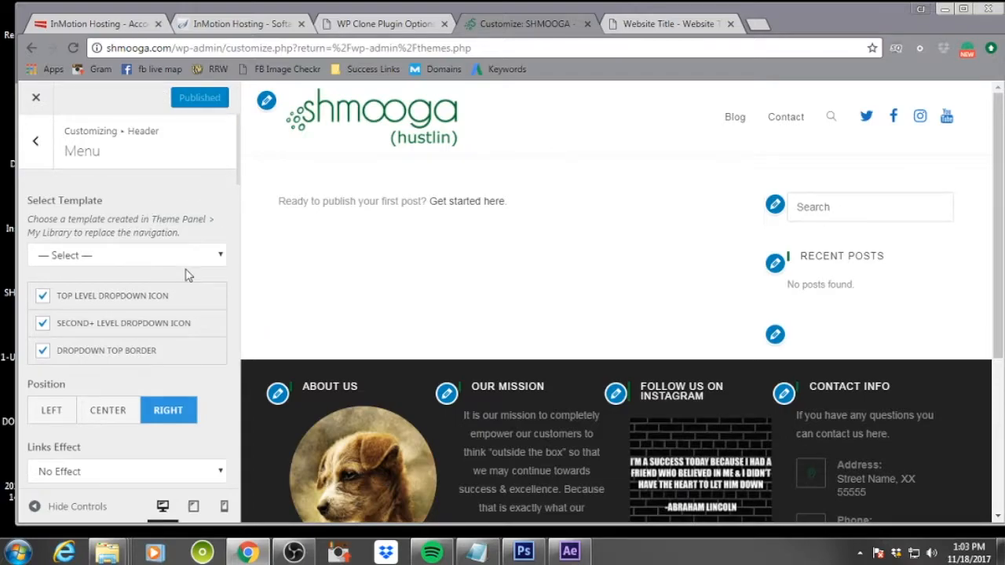
Open the header's Social Menu settings
scroll(188, 274, "down", 2)
scroll(179, 377, "down", 3)
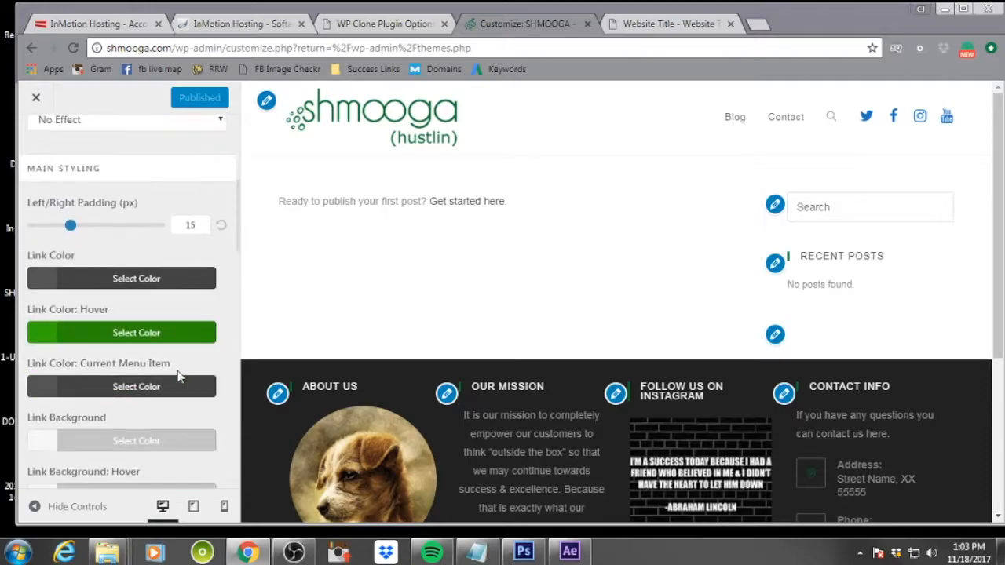
scroll(132, 388, "up", 5)
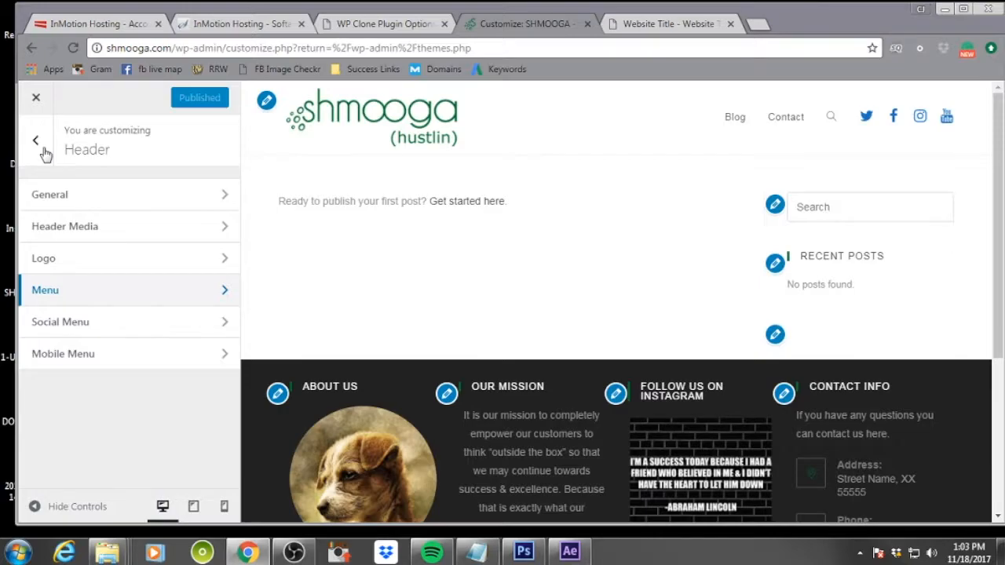
left_click(164, 325)
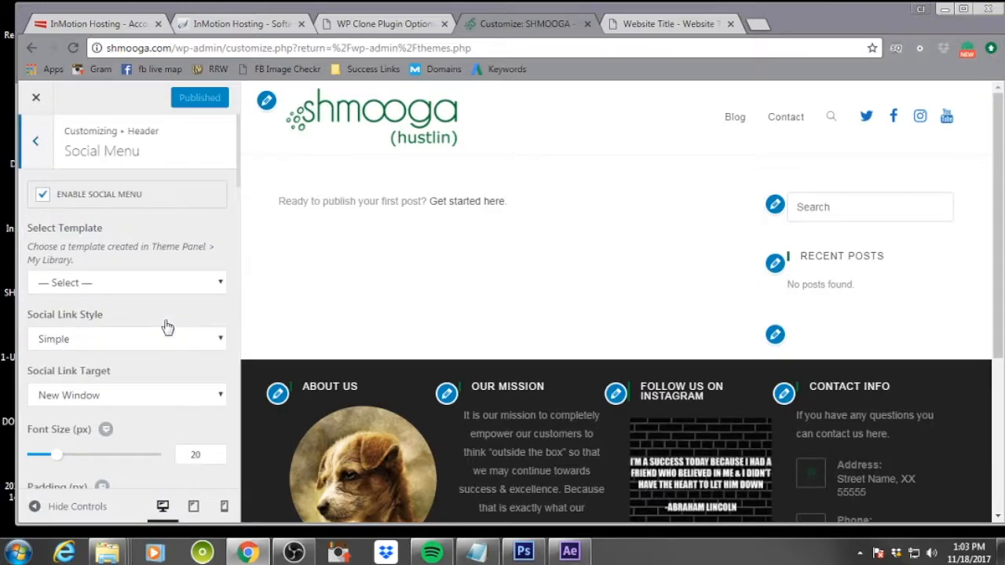
Set the Social: Color to #006e2b
scroll(167, 327, "down", 10)
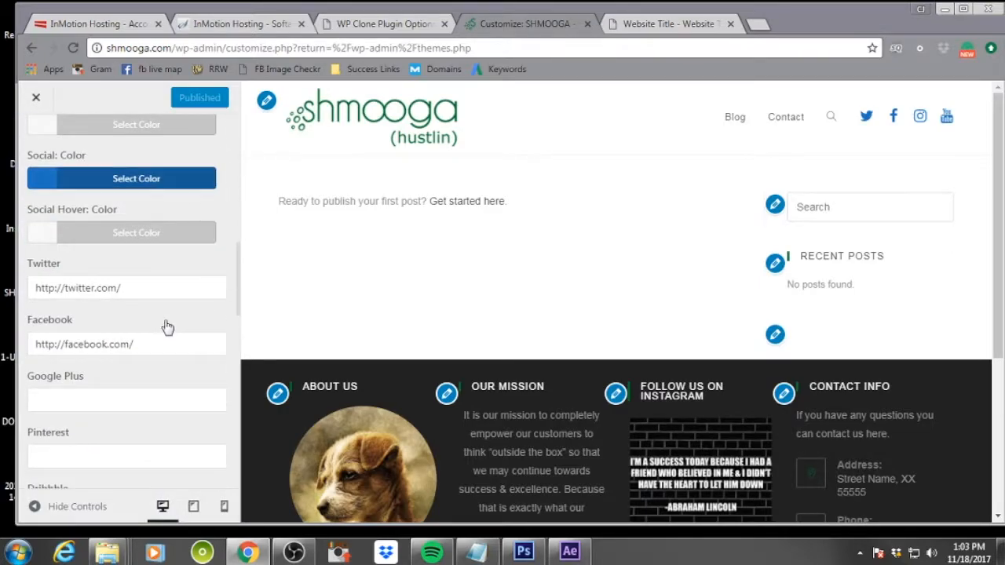
scroll(98, 307, "down", 2)
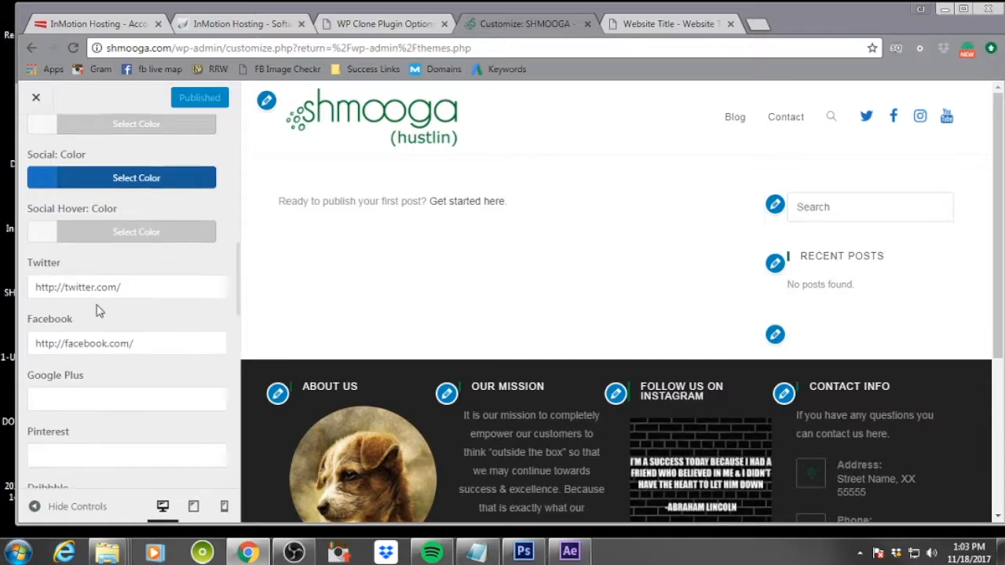
scroll(103, 375, "down", 8)
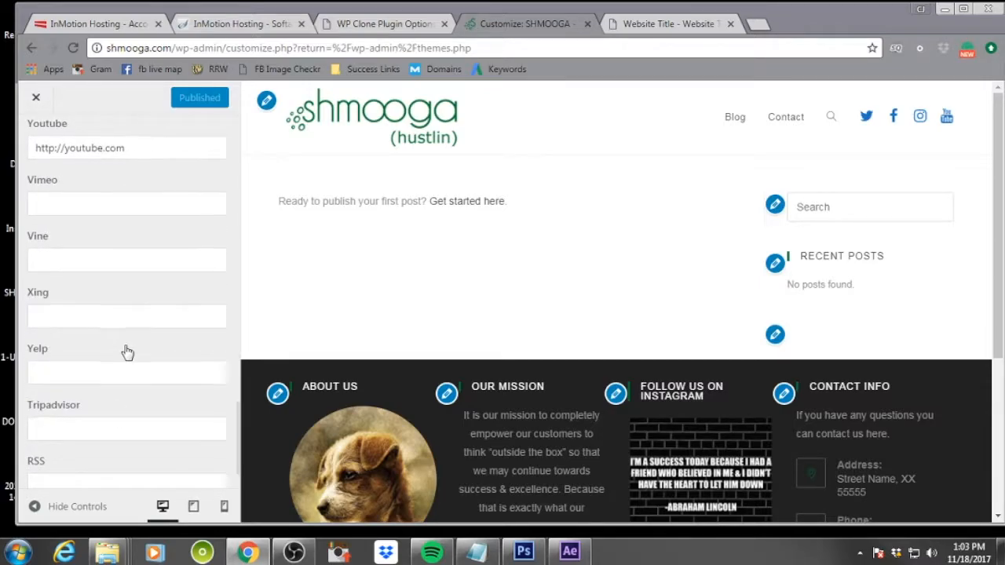
scroll(124, 350, "down", 1)
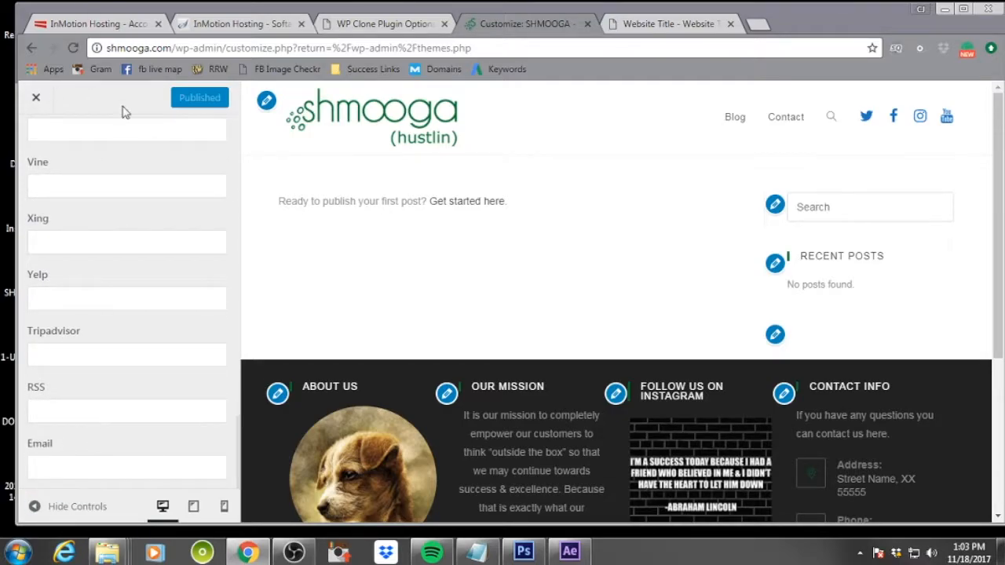
scroll(130, 298, "up", 2)
scroll(130, 303, "up", 15)
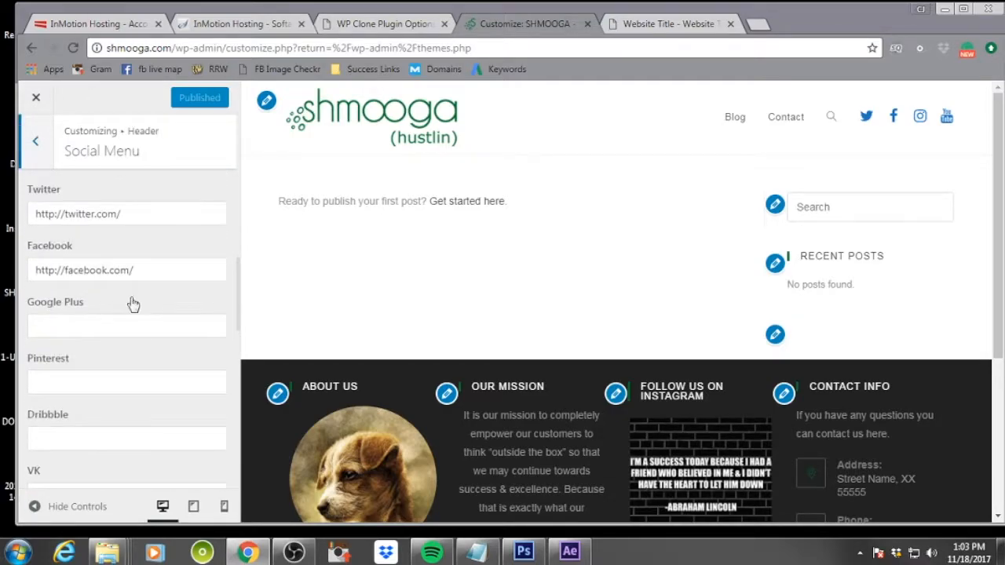
scroll(133, 304, "down", 2)
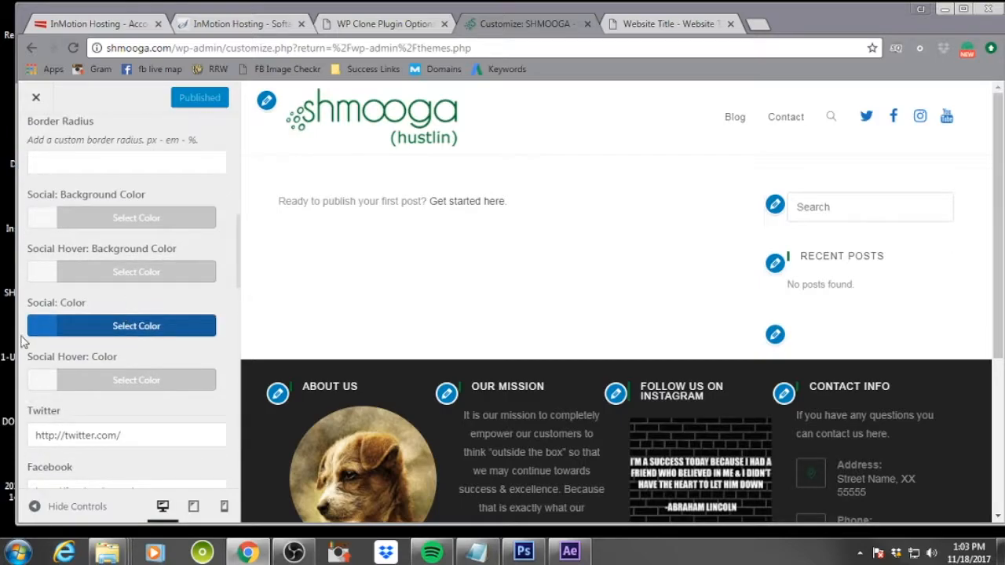
left_click(45, 331)
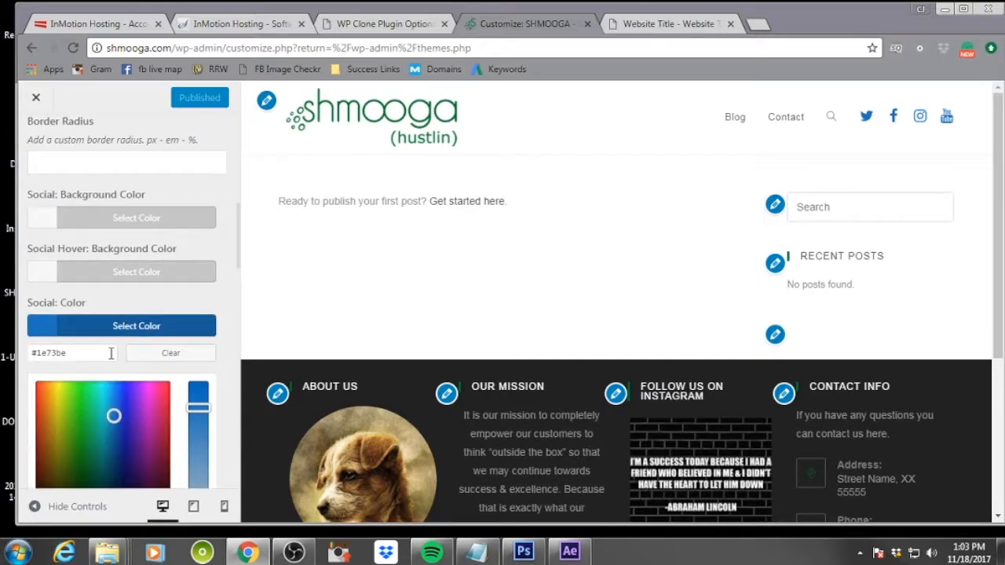
left_click_drag(92, 358, 32, 353)
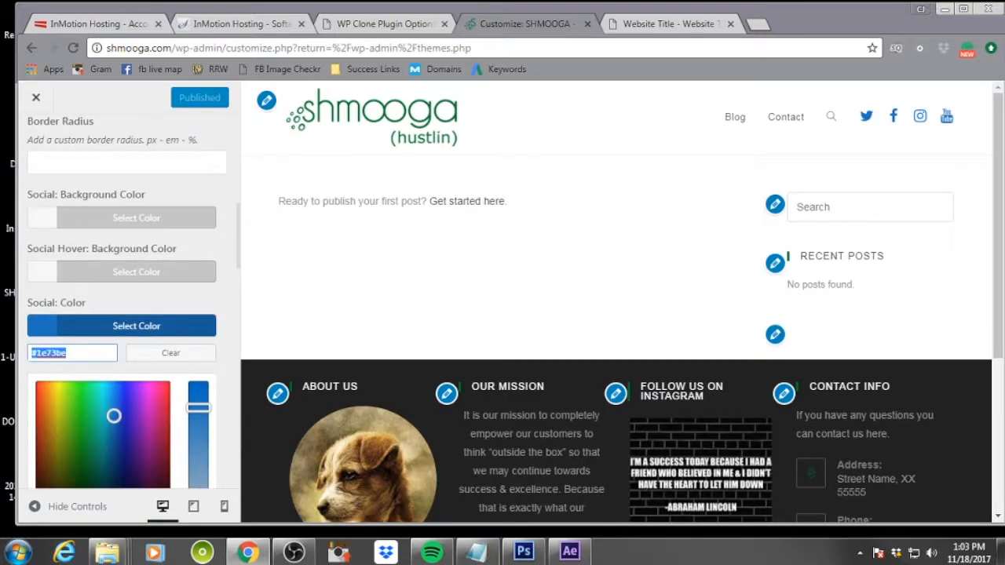
type("#006e2b")
left_click(219, 302)
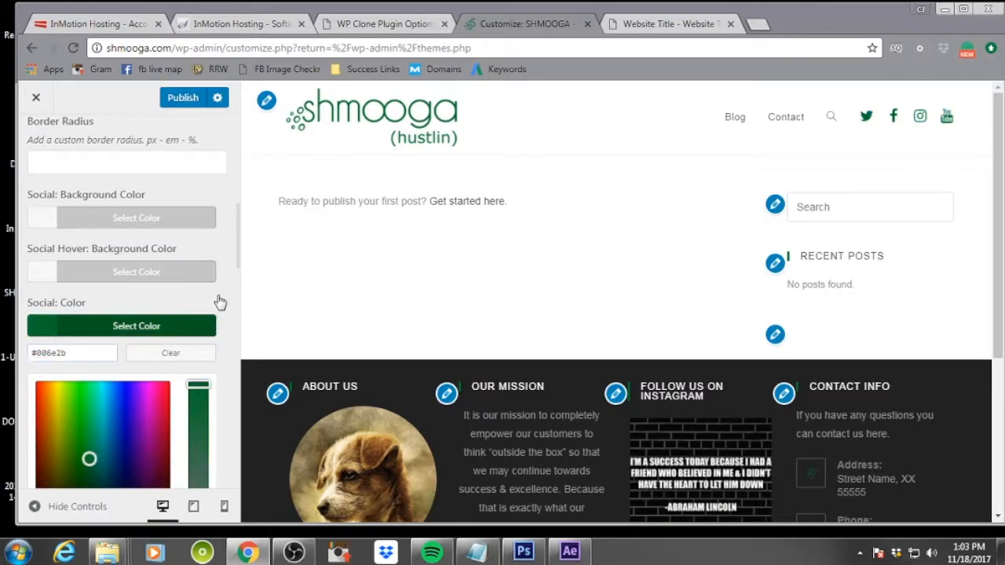
Set the Twitter and Facebook links to the garyvee profiles
scroll(181, 300, "down", 5)
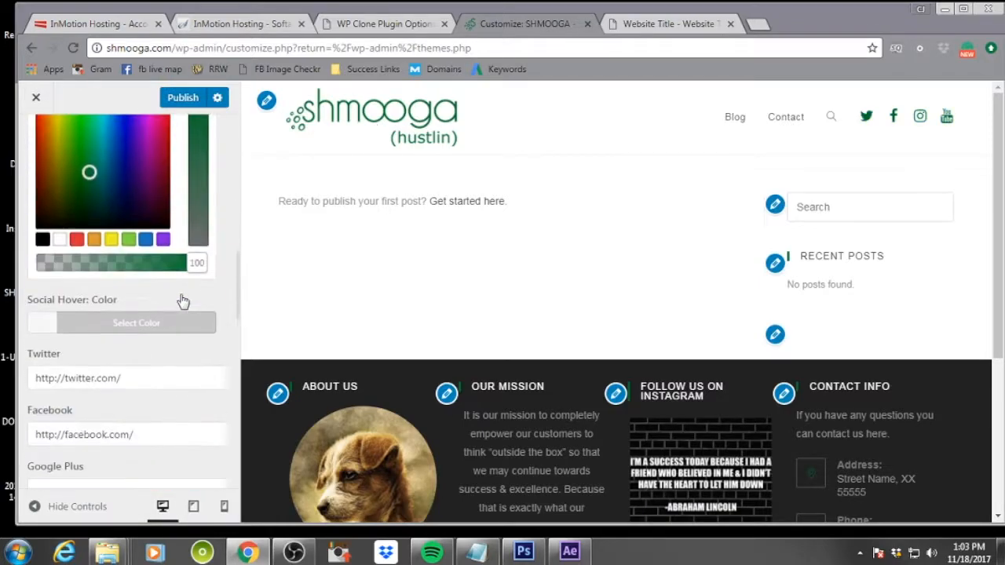
scroll(171, 223, "down", 3)
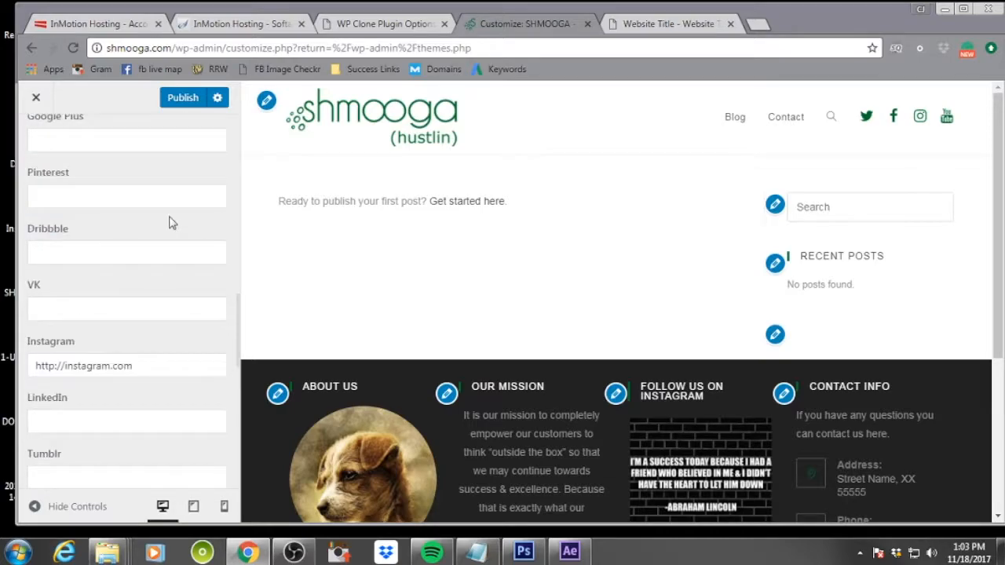
scroll(180, 235, "up", 4)
left_click(162, 332)
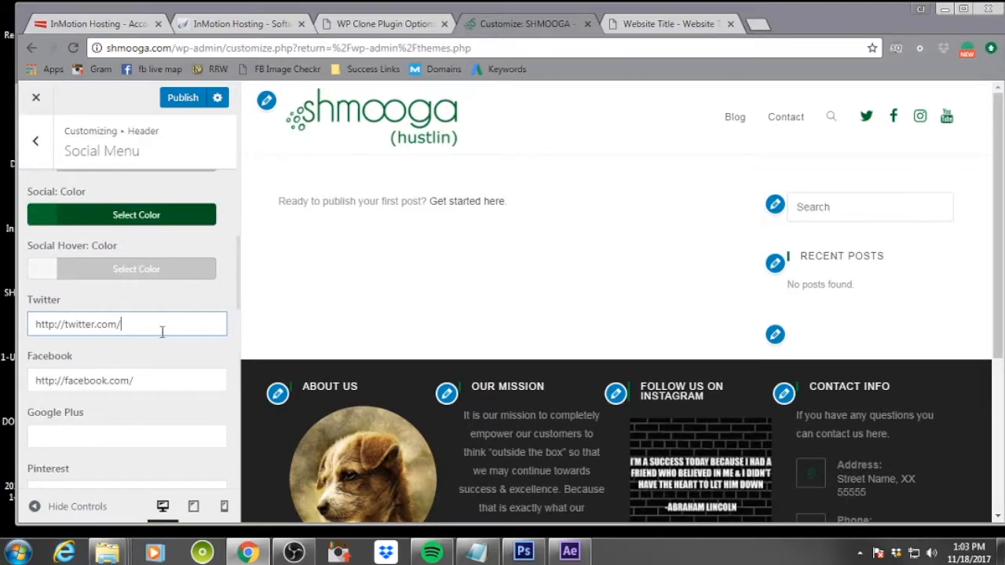
type("garyvee")
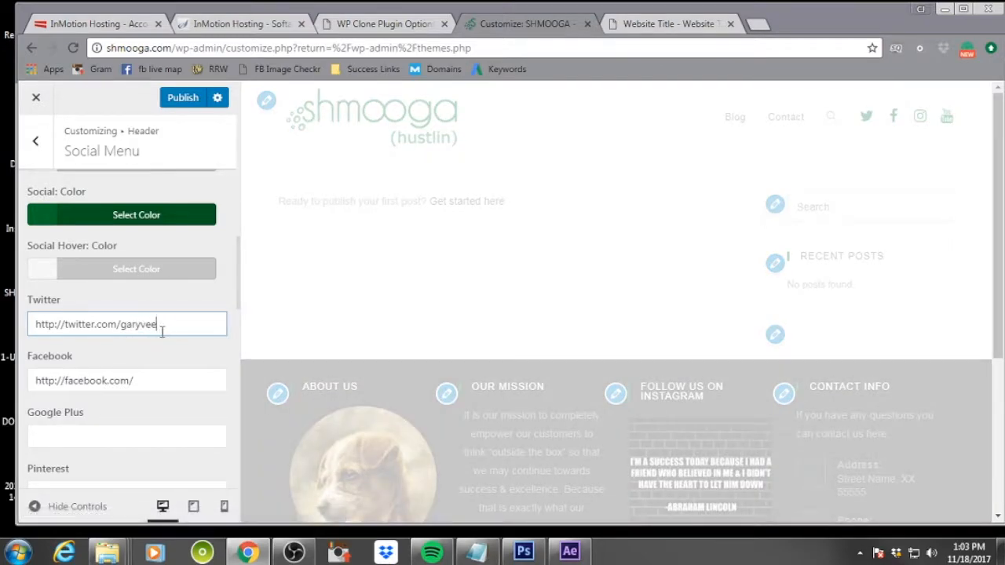
key("Tab")
key("End")
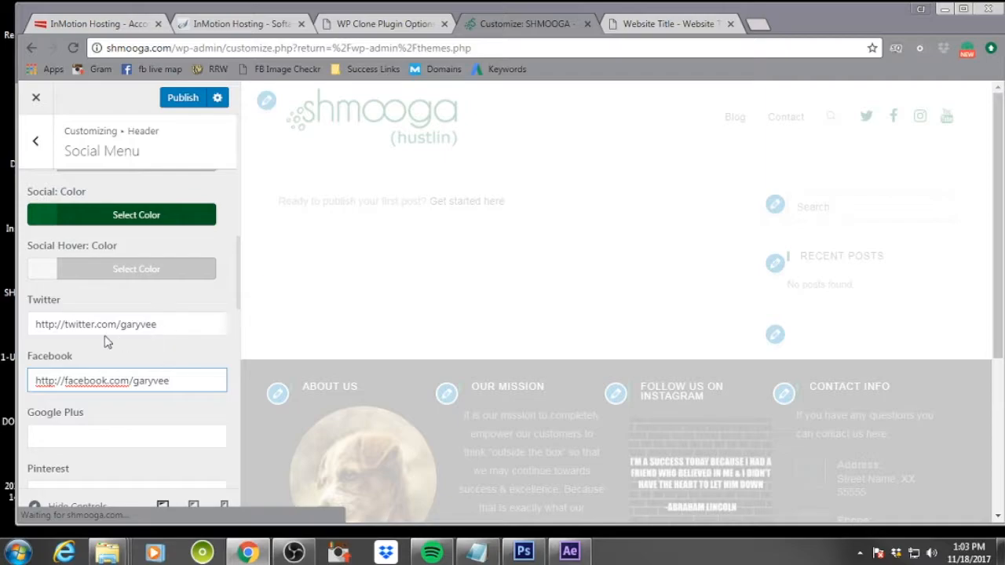
Change the Twitter and Facebook links from http to https
left_click(54, 328)
type("s")
left_click(49, 380)
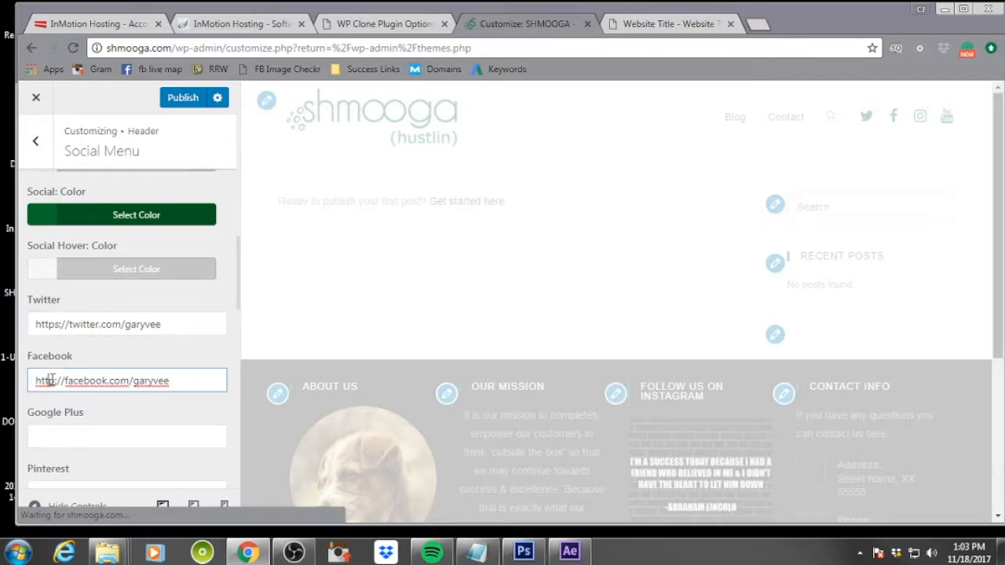
type("s")
Change the Instagram link to https and append the gary profile username
scroll(186, 406, "down", 3)
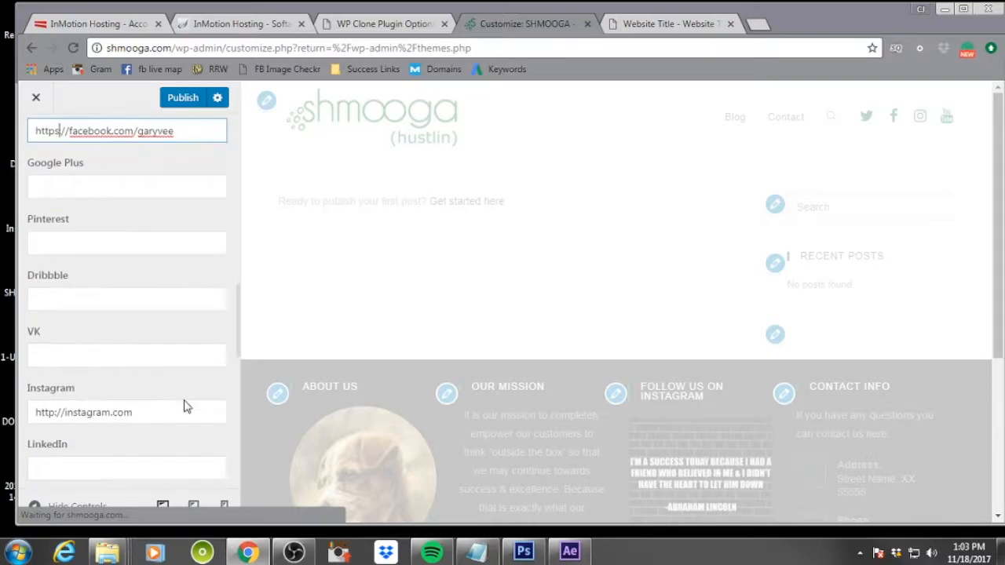
scroll(186, 406, "down", 1)
left_click(54, 363)
type("s")
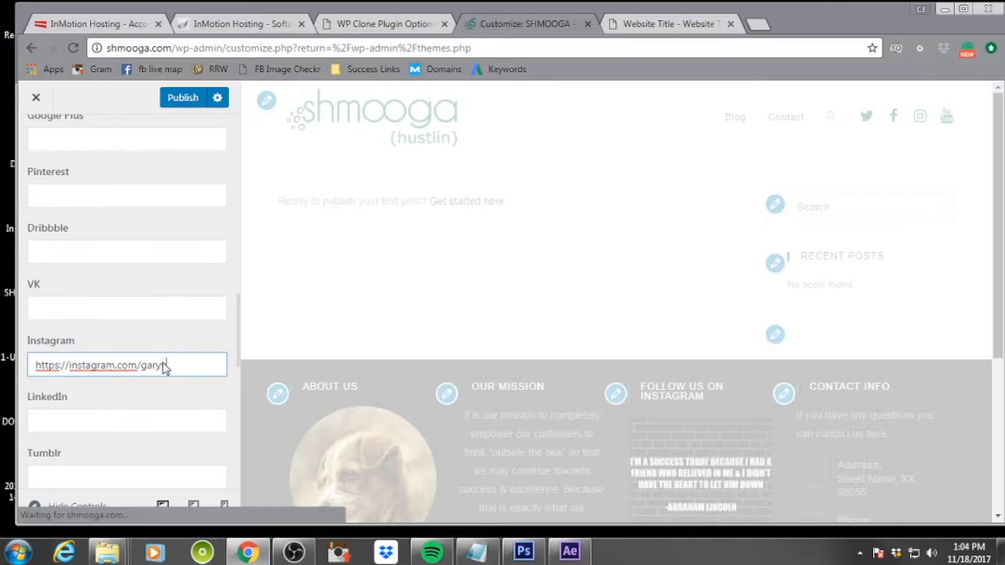
Open youtube.com in a new browser tab
scroll(157, 345, "down", 5)
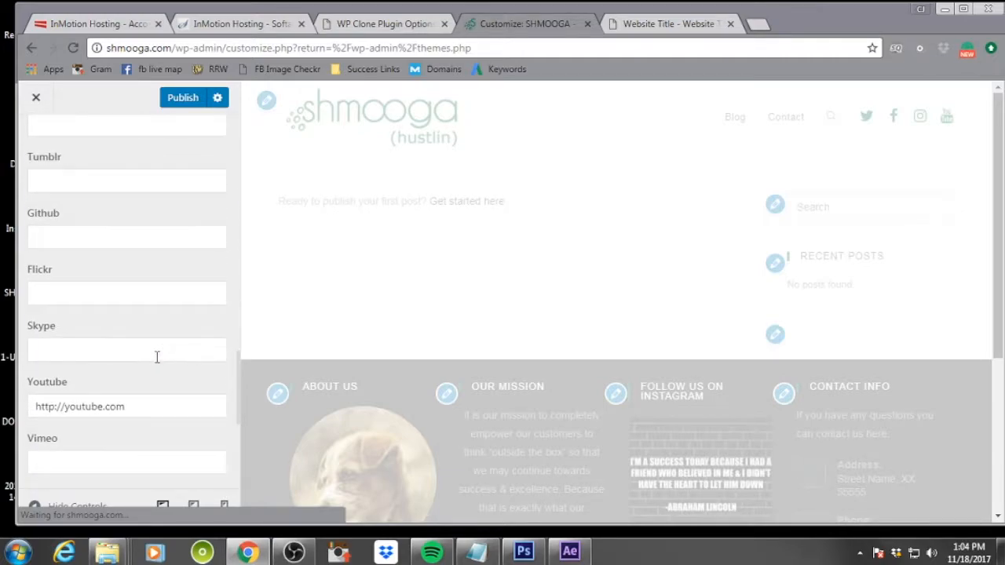
scroll(157, 357, "down", 1)
scroll(157, 363, "down", 1)
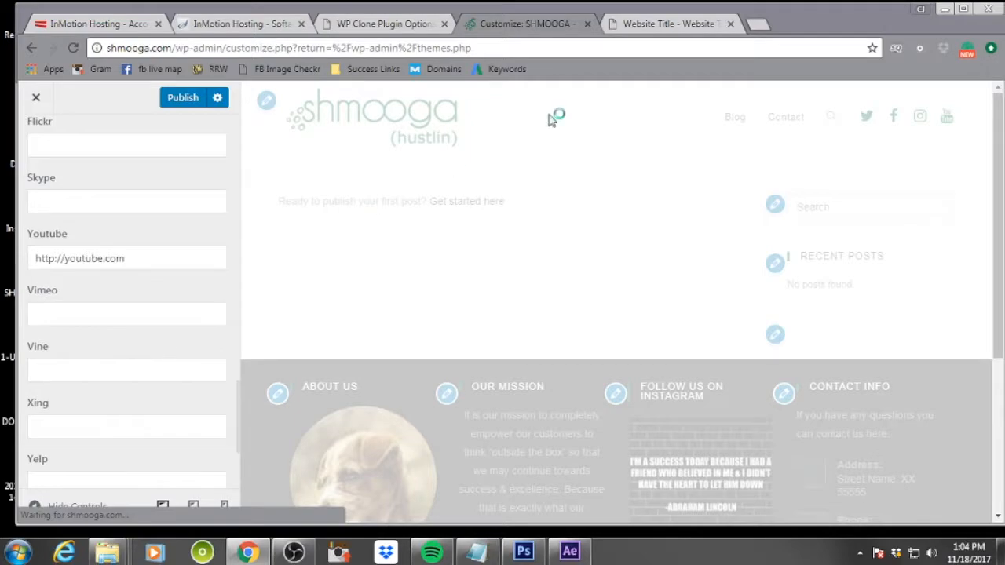
left_click(760, 26)
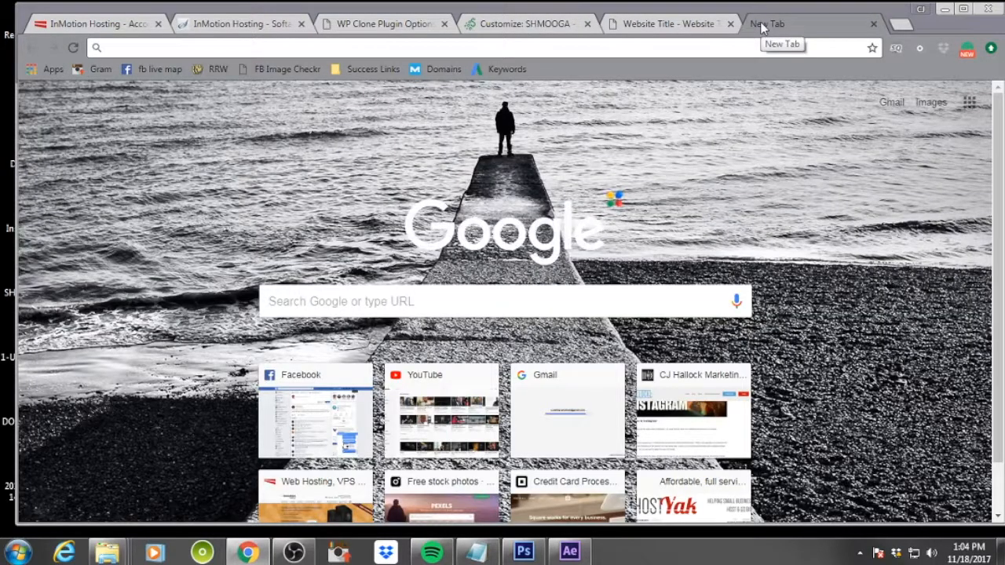
type("youtube.co")
key("Return")
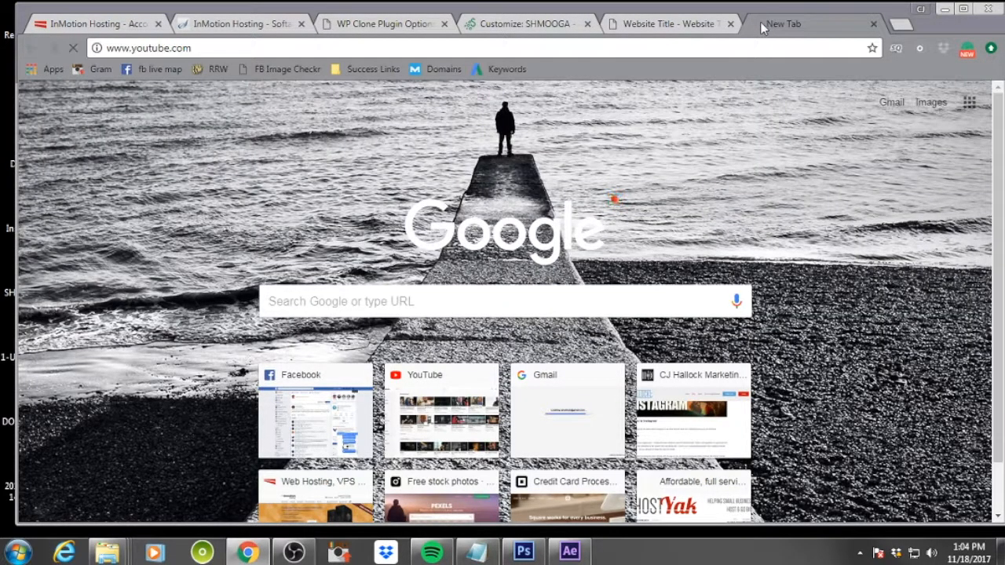
Search YouTube for garyvee and open the GaryVee channel
type("g")
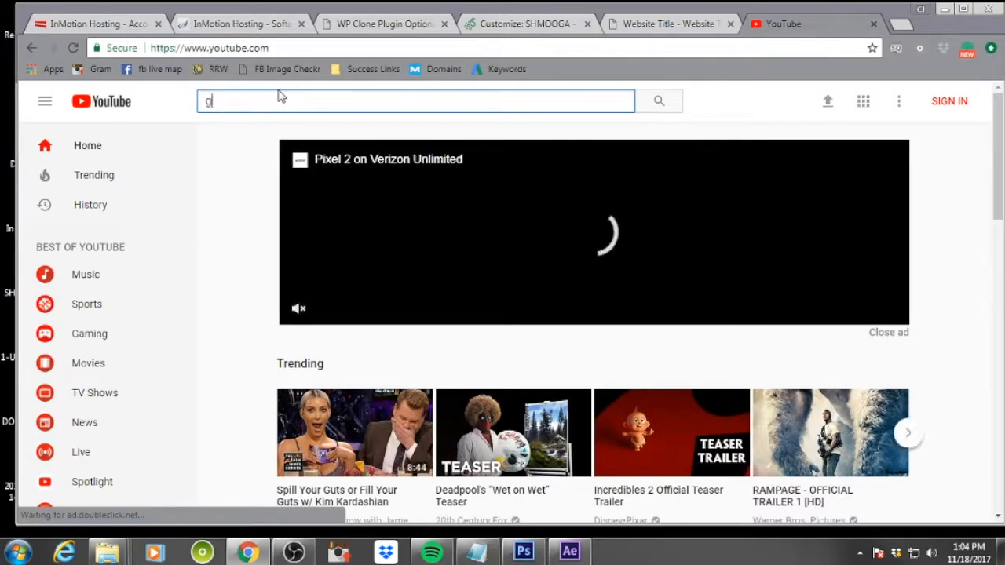
type("aryvee")
key("Return")
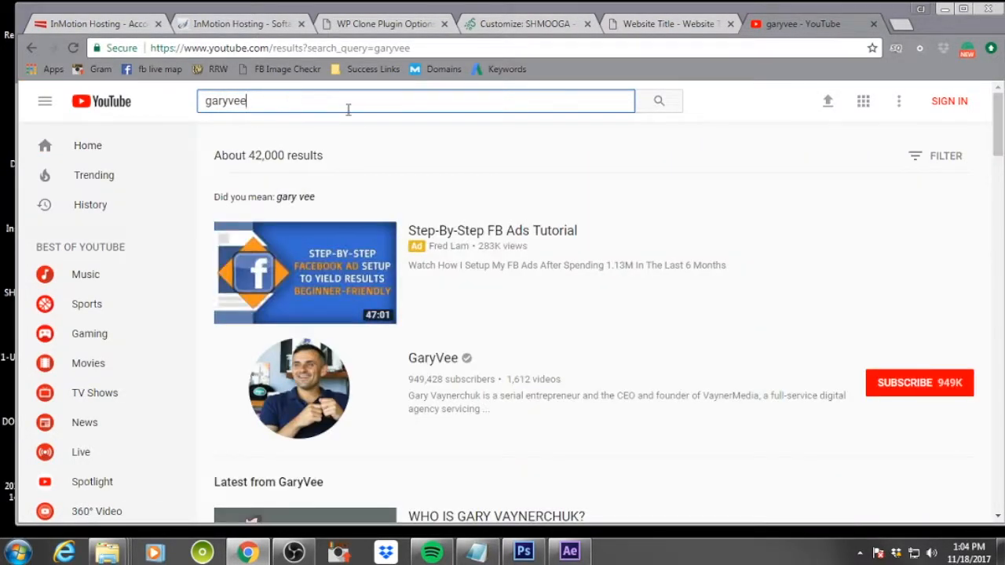
left_click(437, 365)
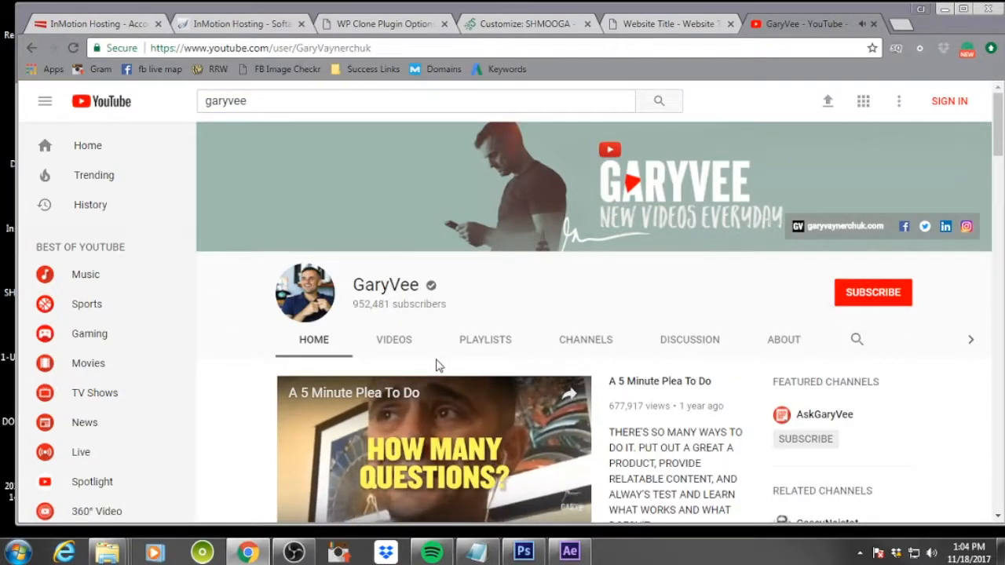
Select the GaryVee channel's page address
scroll(511, 286, "down", 2)
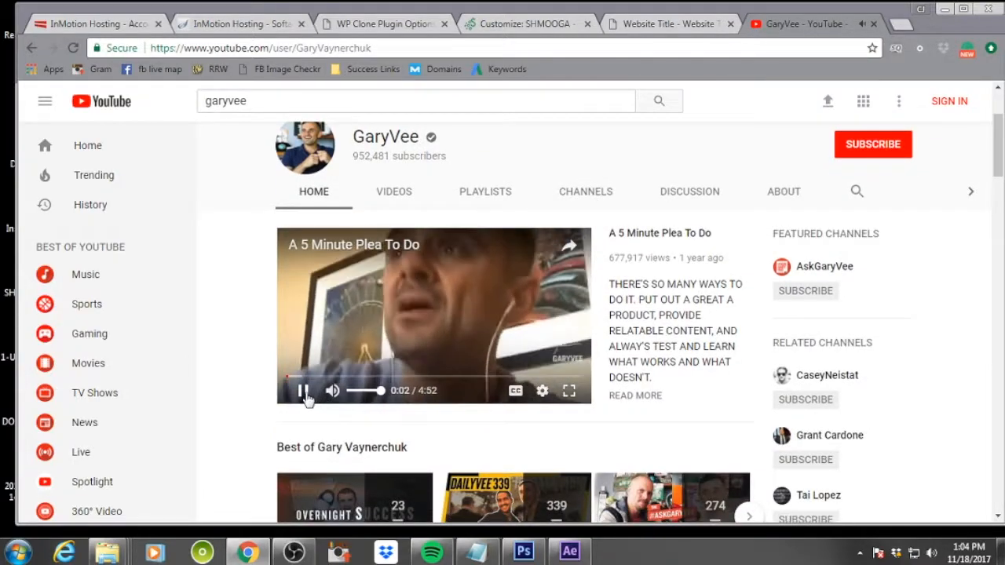
scroll(679, 353, "up", 1)
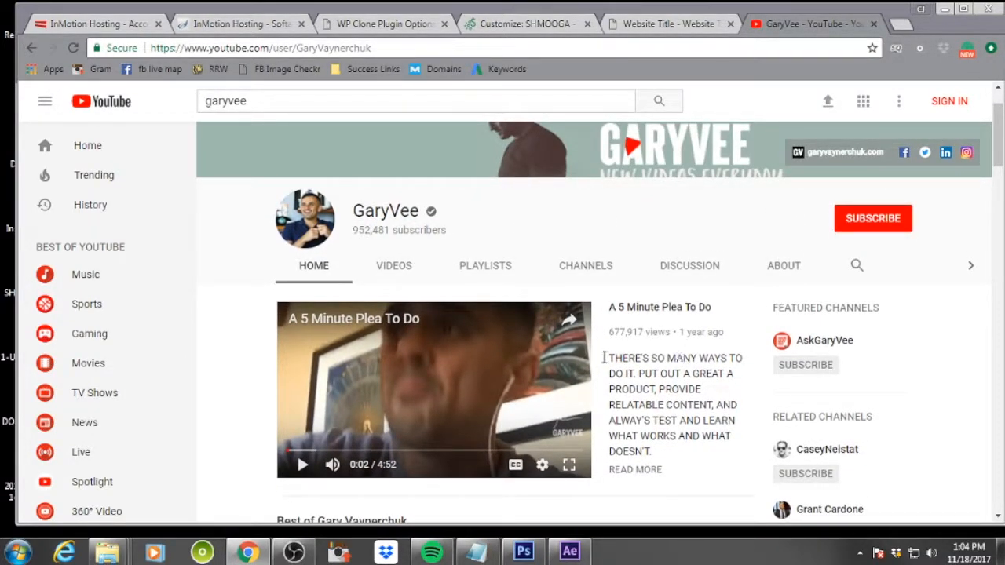
left_click_drag(385, 46, 155, 48)
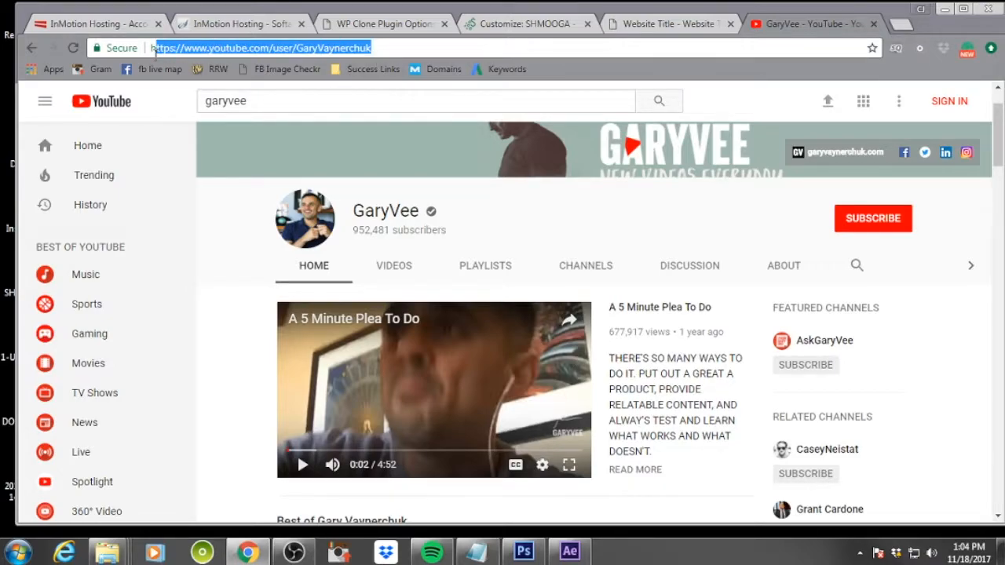
left_click(700, 233)
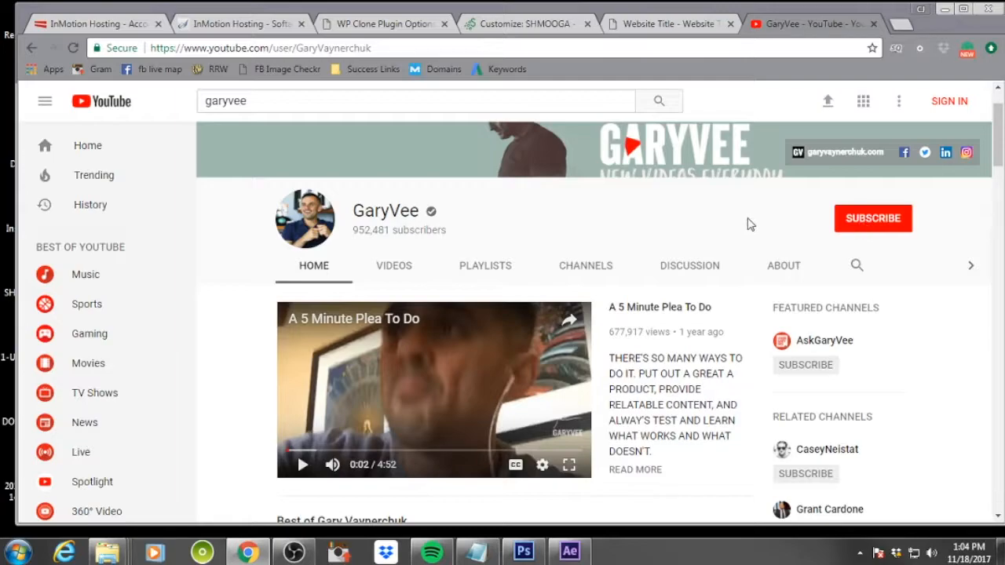
right_click(866, 225)
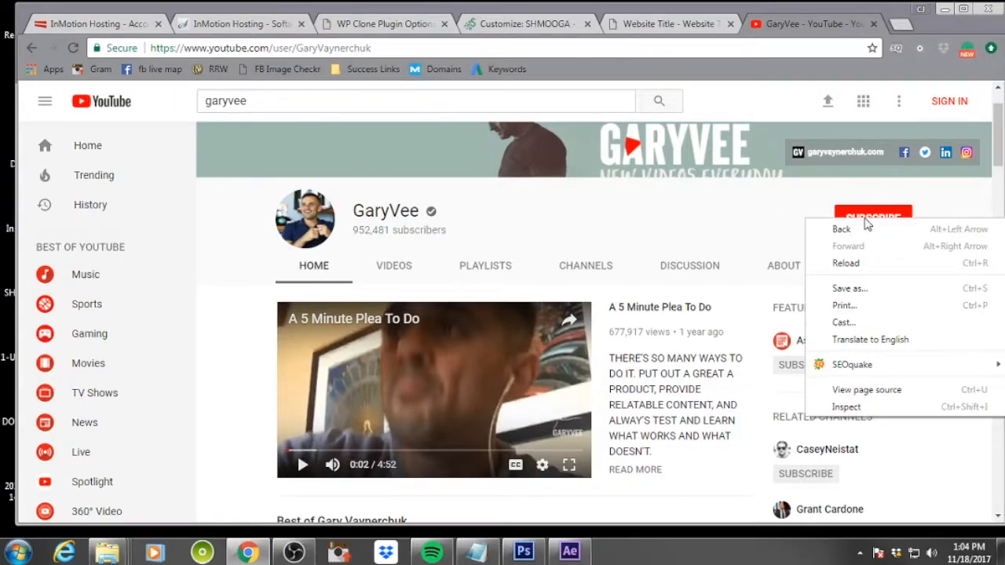
left_click(768, 220)
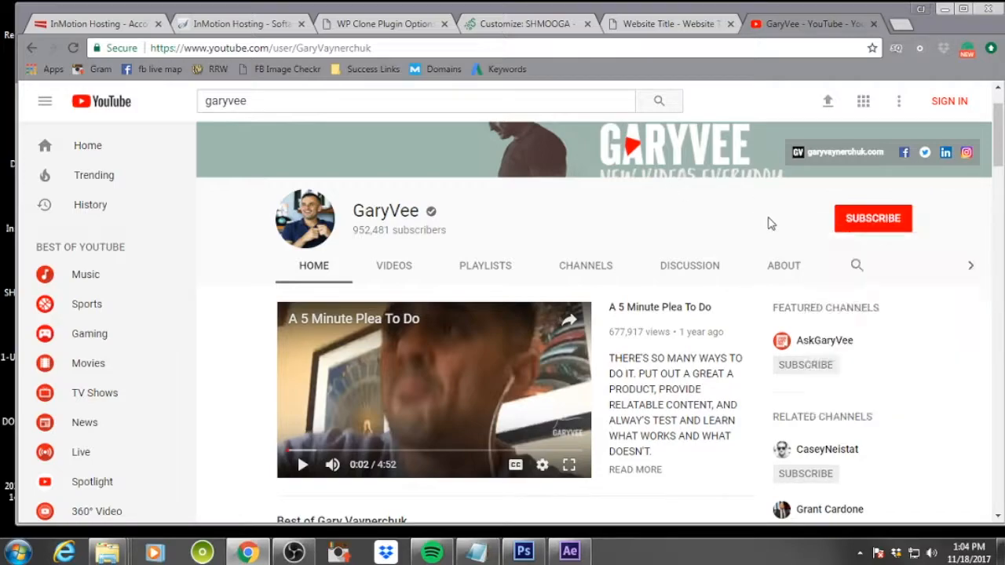
left_click(861, 227)
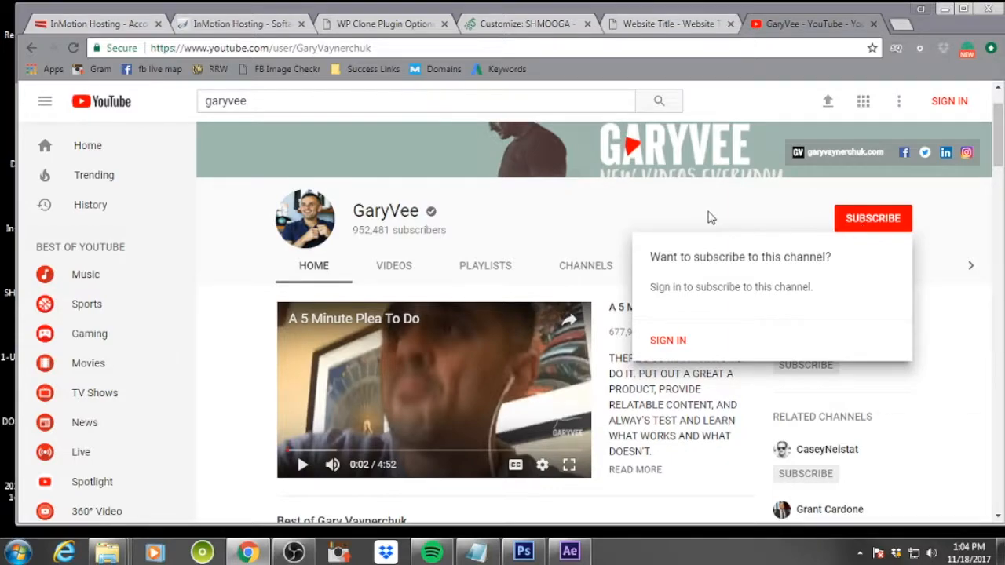
left_click(708, 217)
right_click(855, 226)
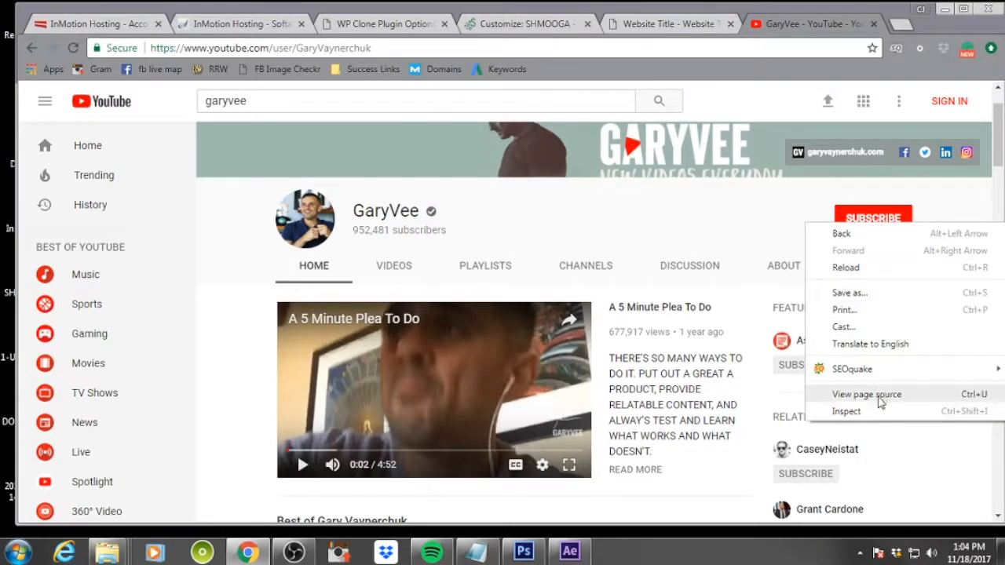
Open the YouTube home page in a new browser tab
left_click(727, 228)
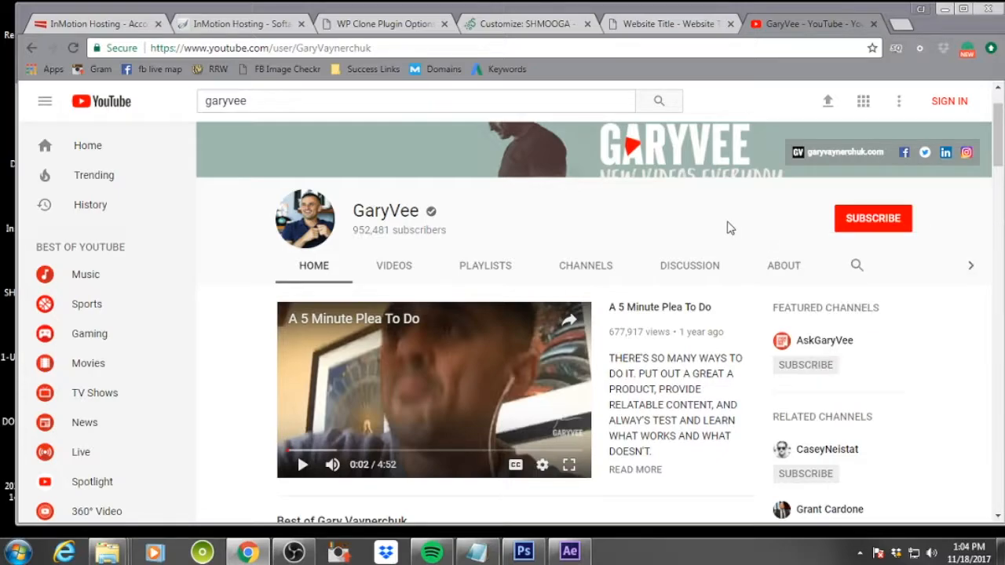
scroll(745, 237, "down", 4)
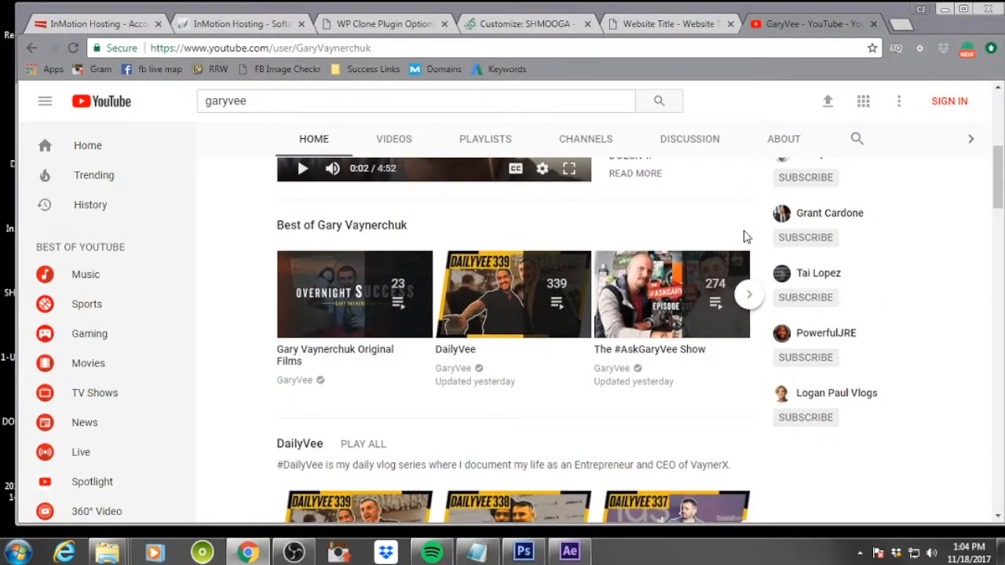
right_click(94, 103)
left_click(118, 114)
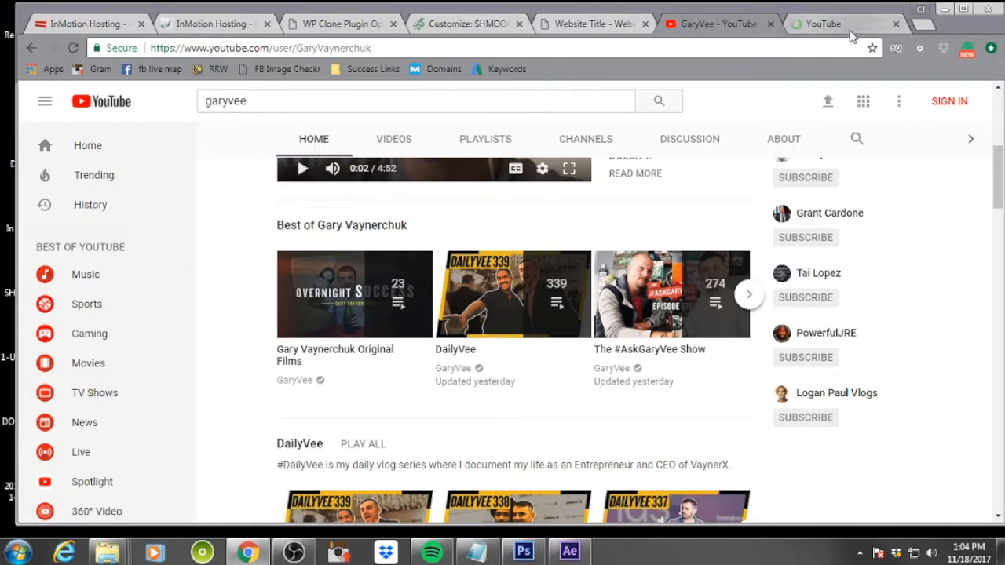
left_click(833, 26)
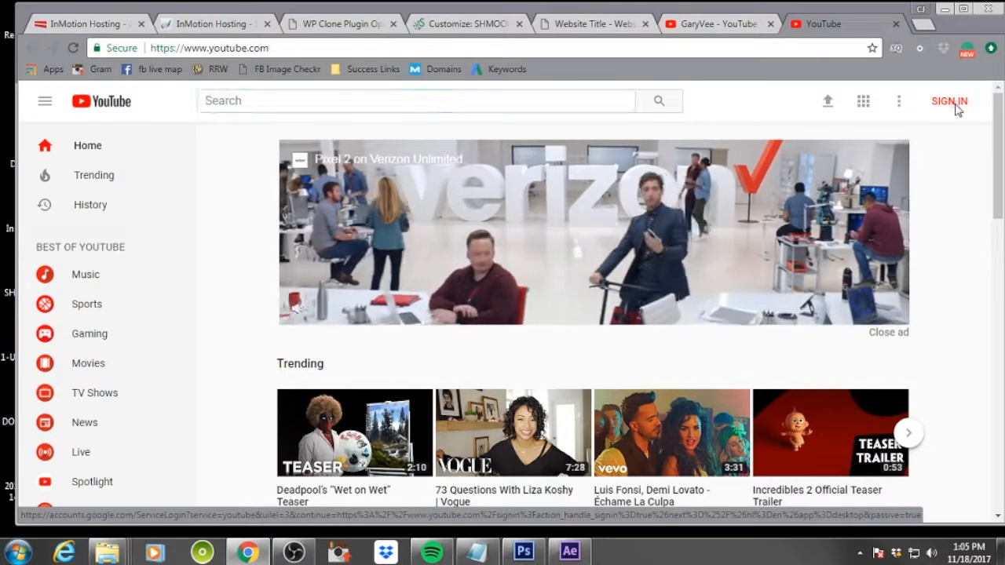
Sign in to YouTube by entering the Google account password and confirming the personal channel identity
left_click(949, 101)
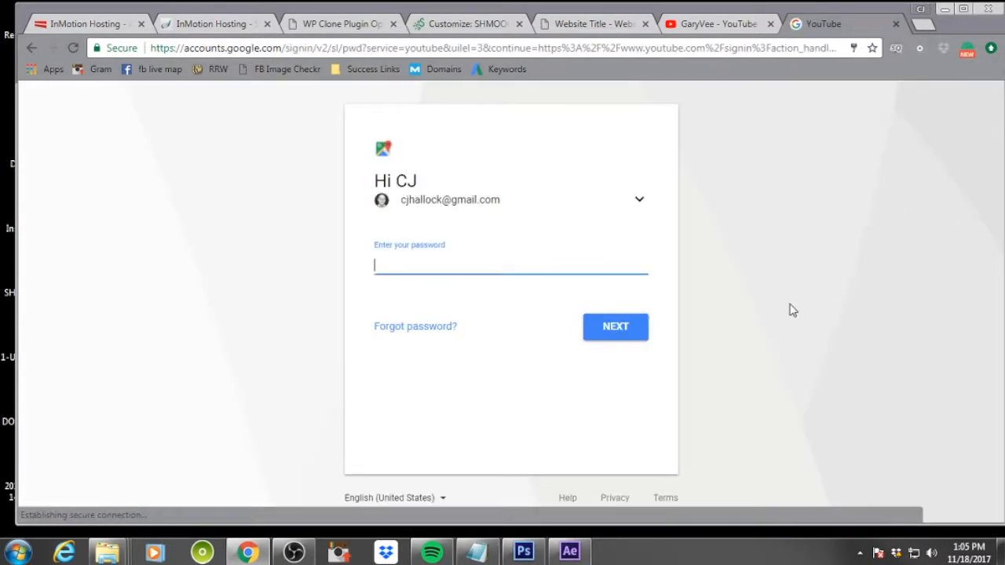
type("*")
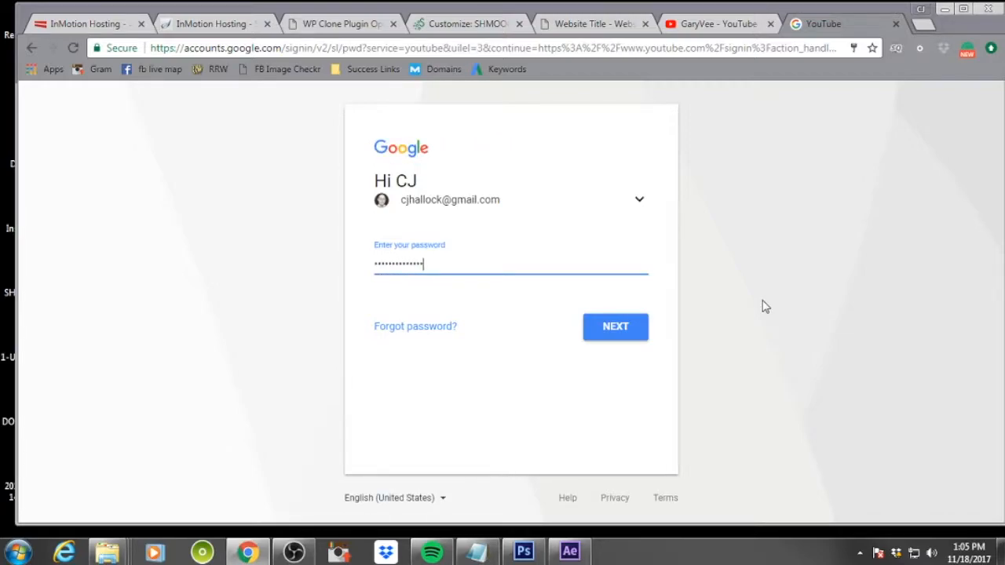
key("Return")
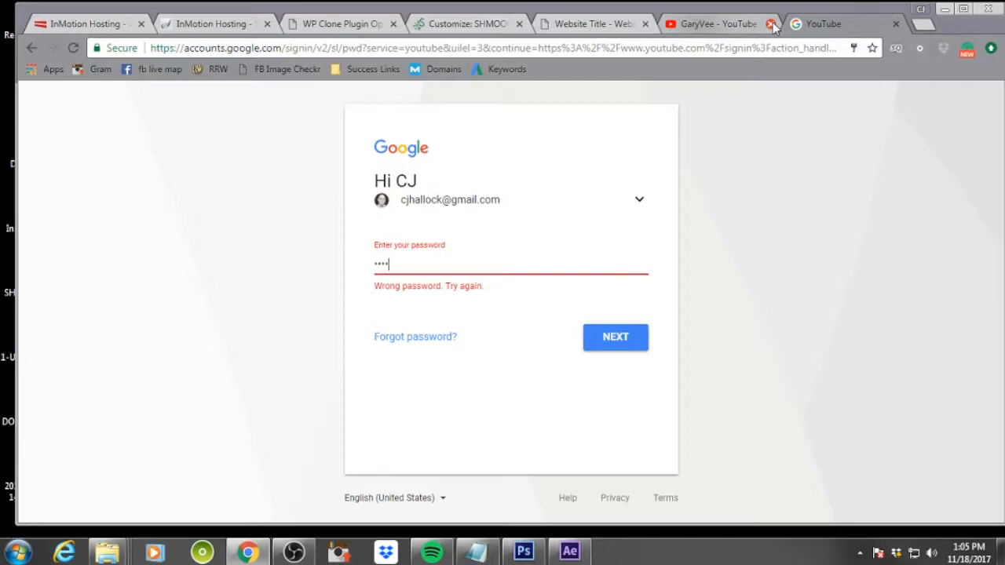
type("*")
key("BackSpace")
type("*")
key("Return")
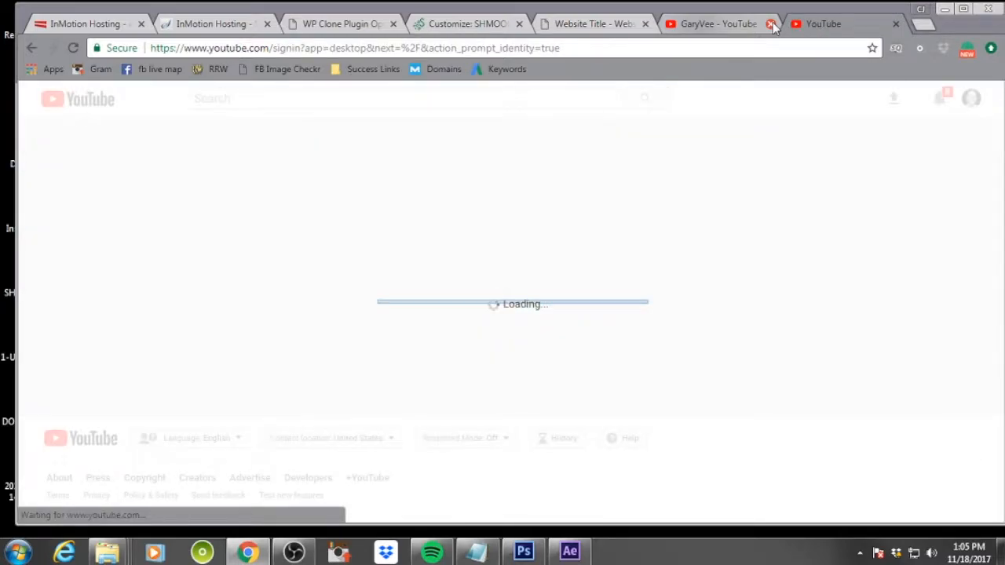
left_click(480, 198)
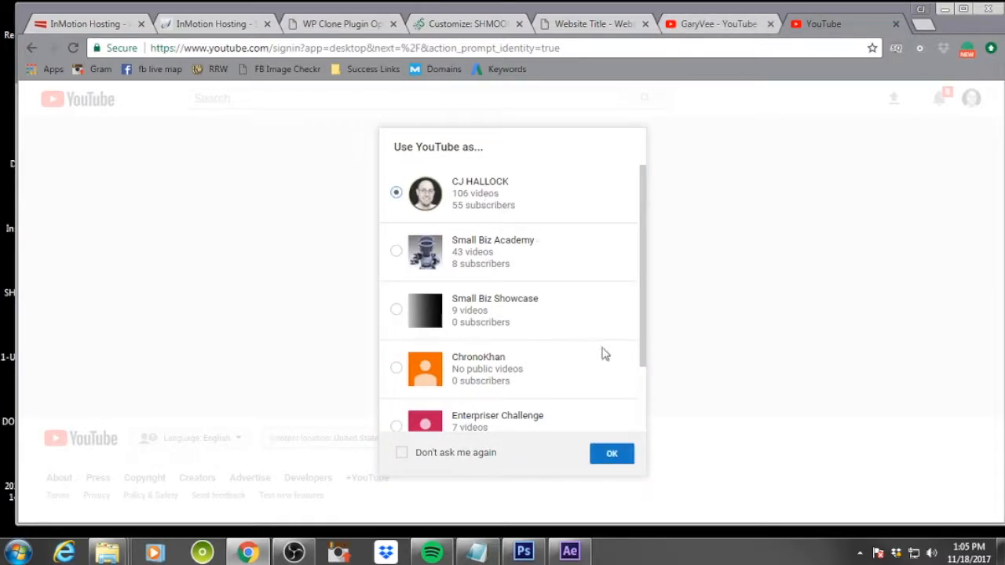
left_click(610, 454)
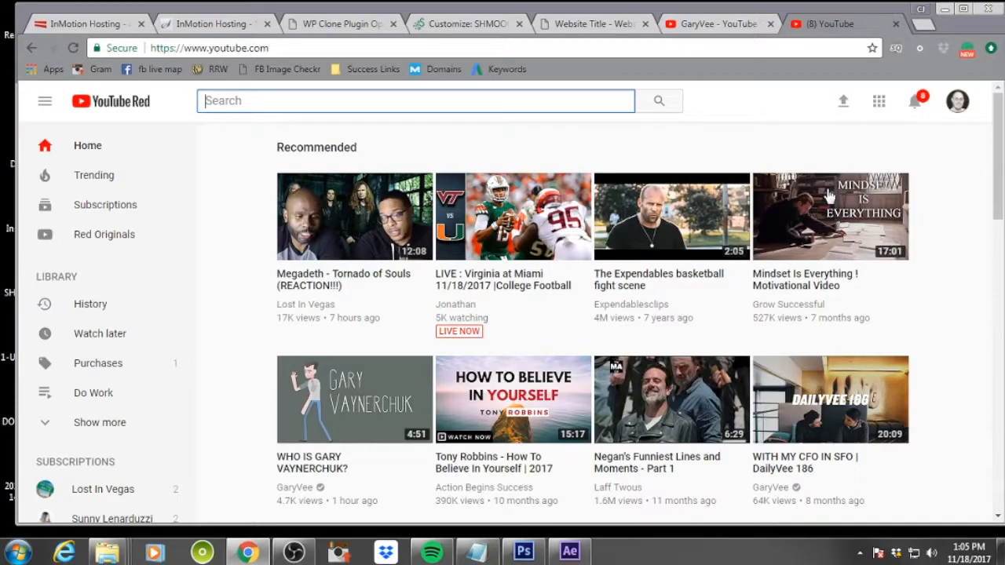
Open your own YouTube channel page and browse its videos
left_click(957, 108)
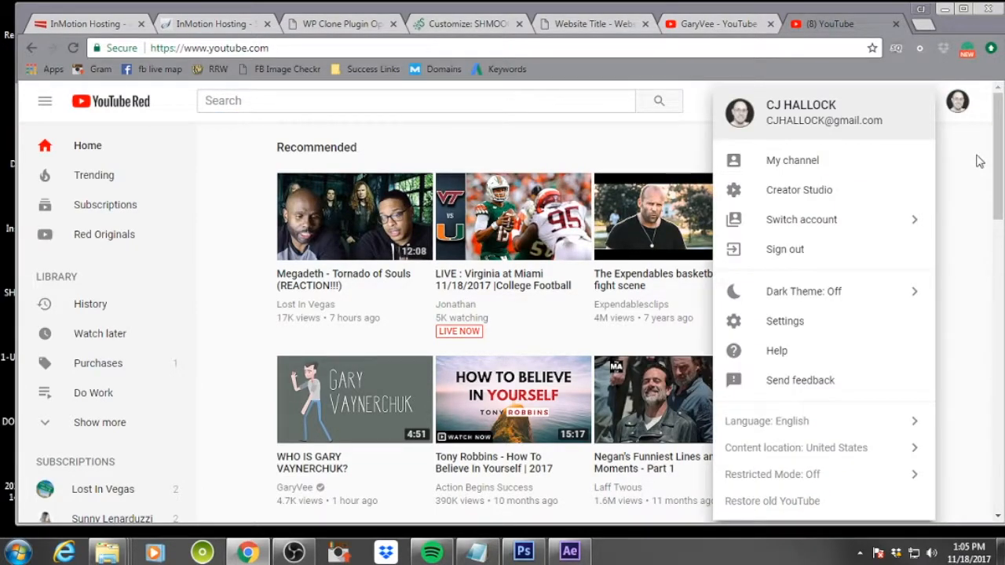
left_click(811, 159)
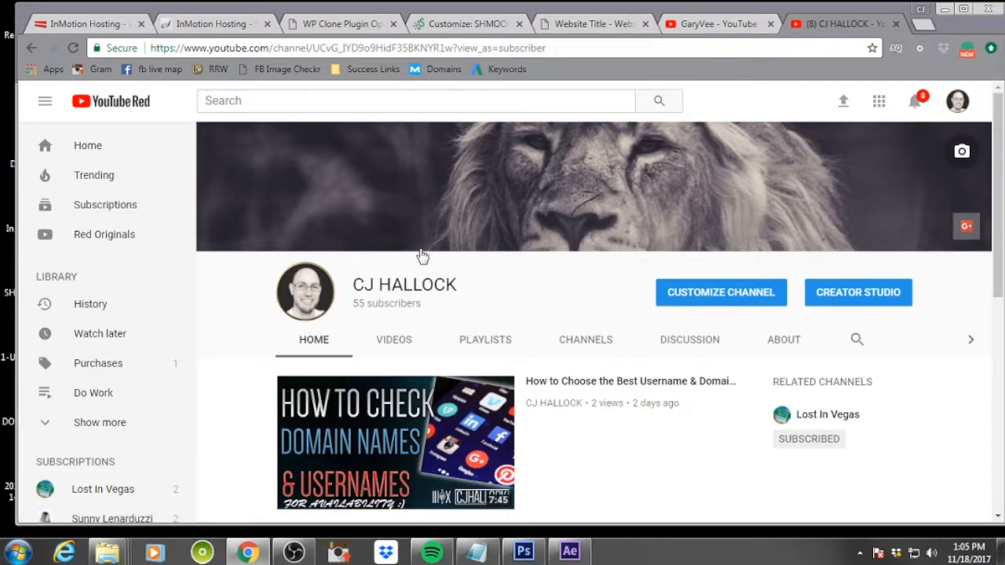
scroll(490, 281, "down", 2)
scroll(491, 279, "down", 4)
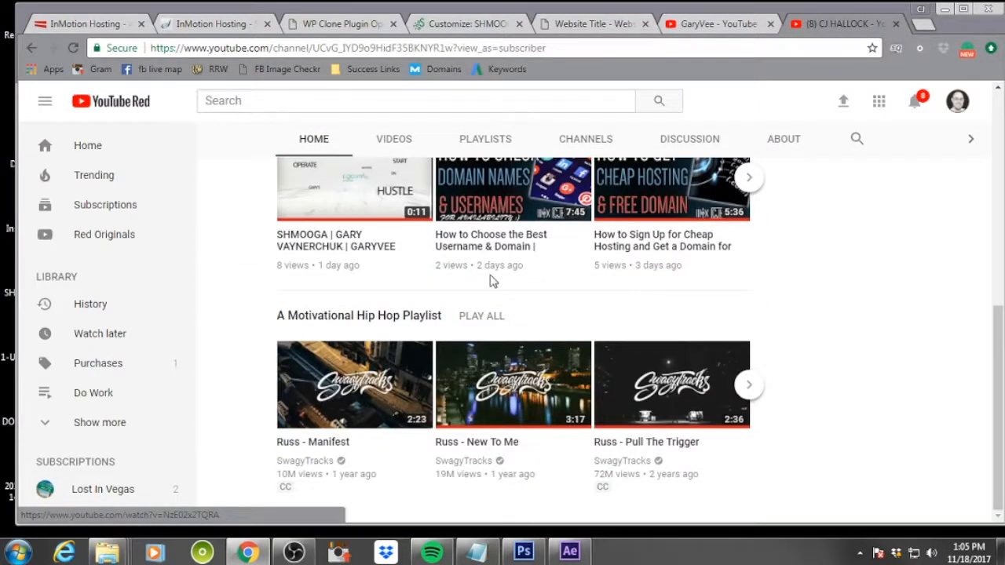
scroll(491, 280, "up", 3)
left_click(720, 30)
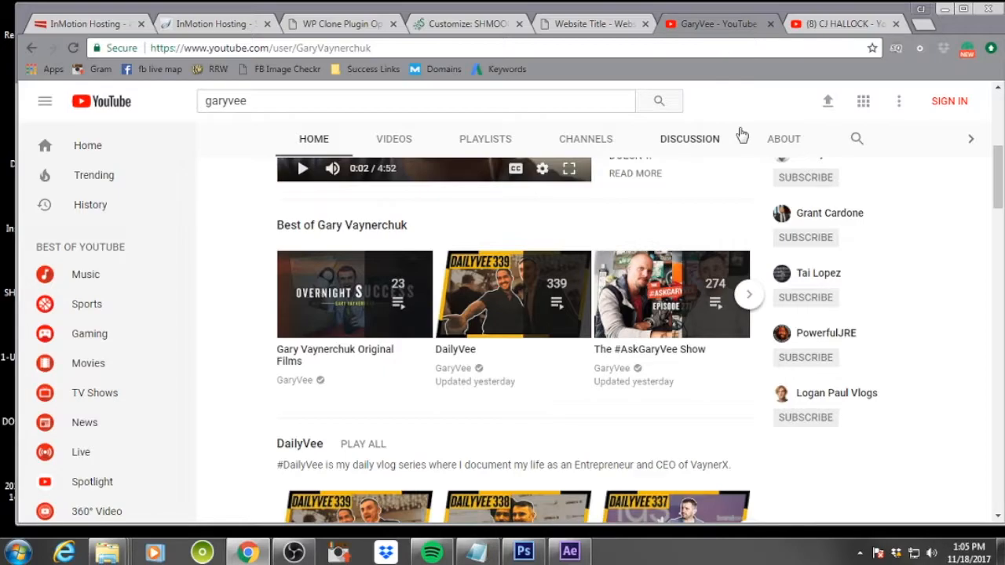
scroll(927, 234, "up", 4)
right_click(860, 223)
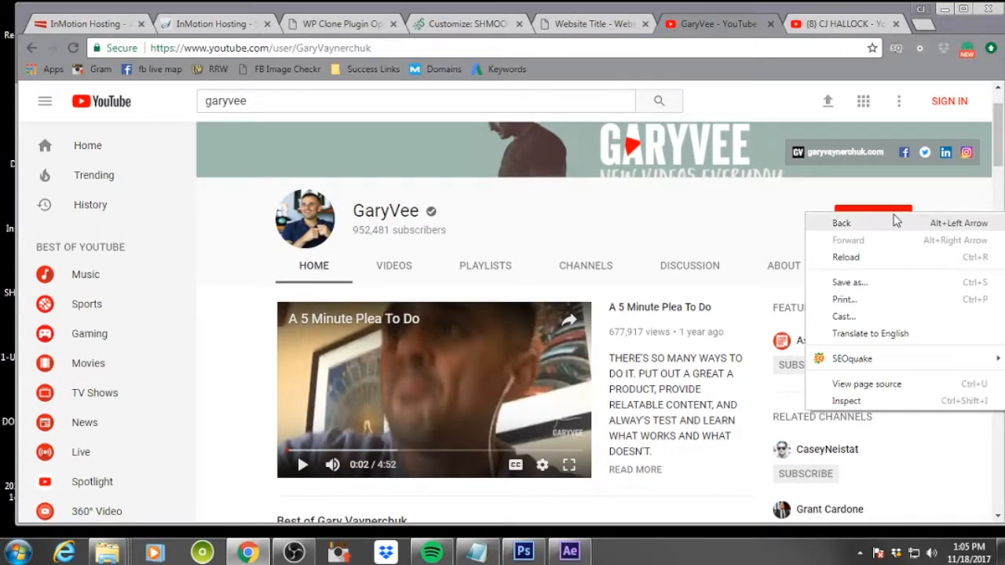
left_click(677, 235)
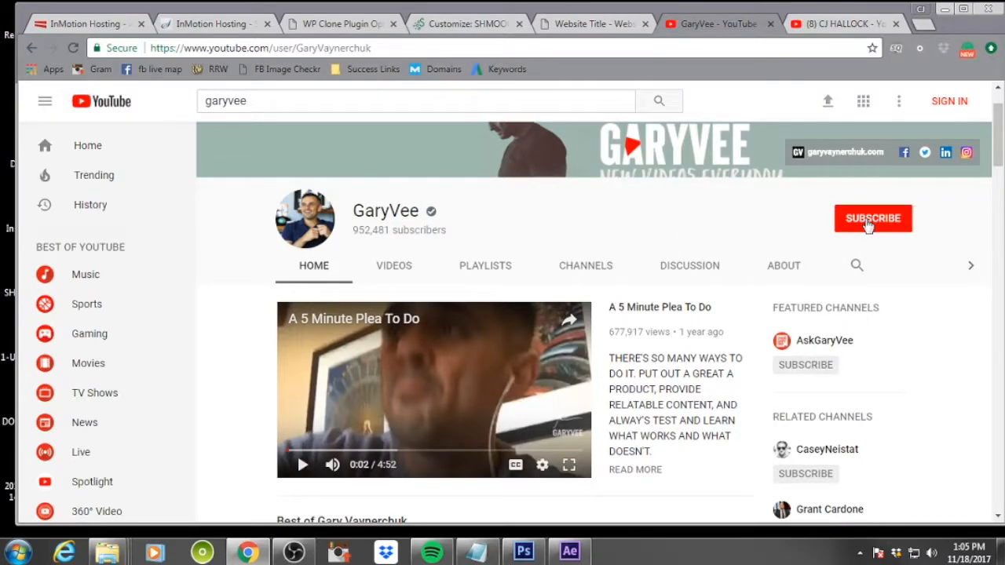
scroll(682, 238, "up", 1)
left_click_drag(390, 48, 160, 50)
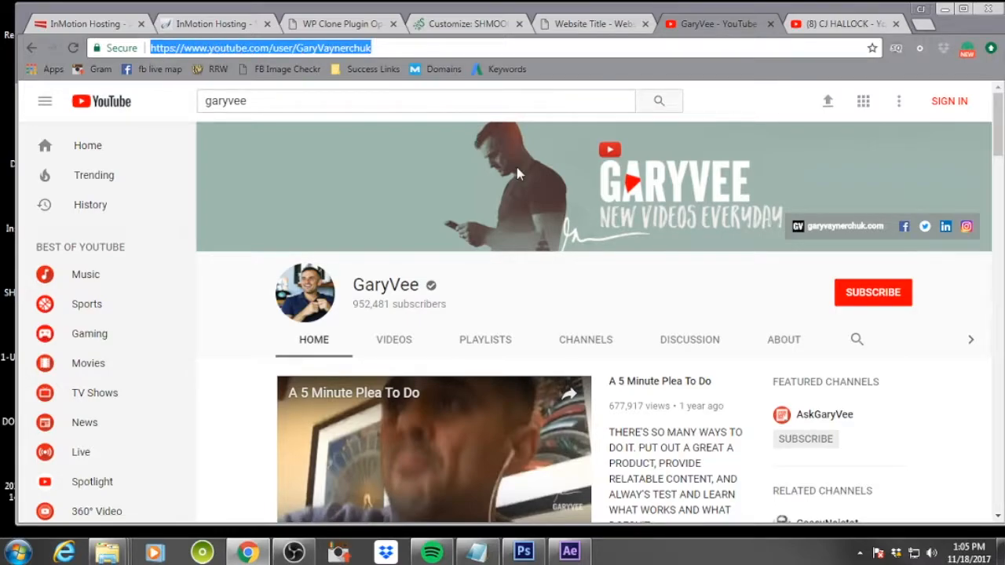
left_click(469, 25)
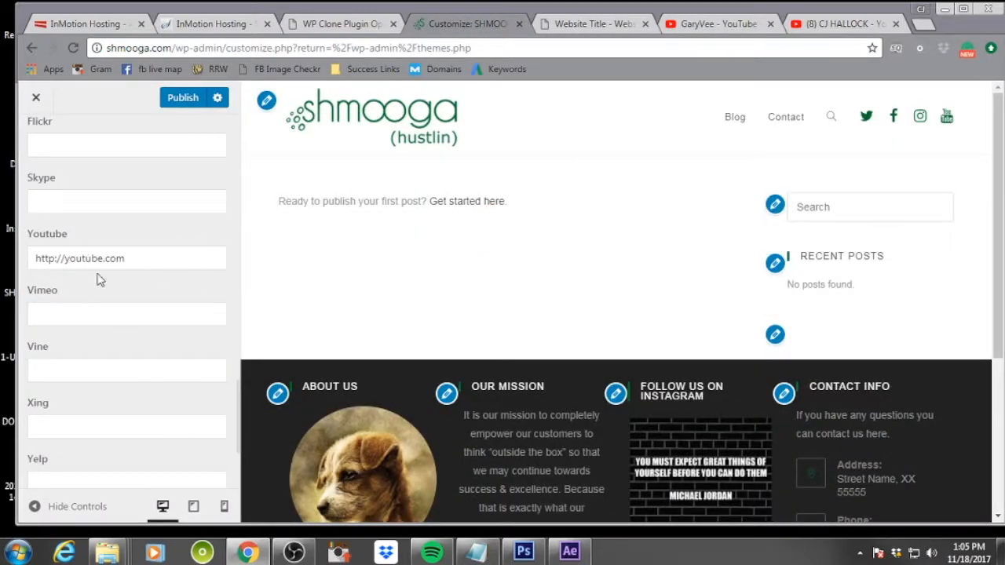
left_click_drag(137, 257, 13, 261)
type("https://www.youtube.com/user/GaryVaynerchuk")
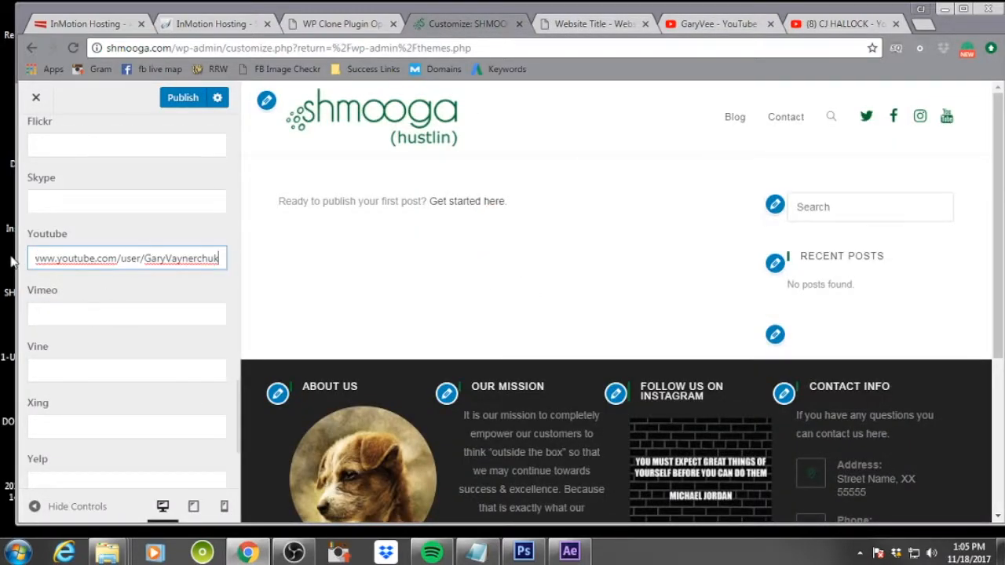
Publish the updated social menu links
scroll(128, 341, "down", 3)
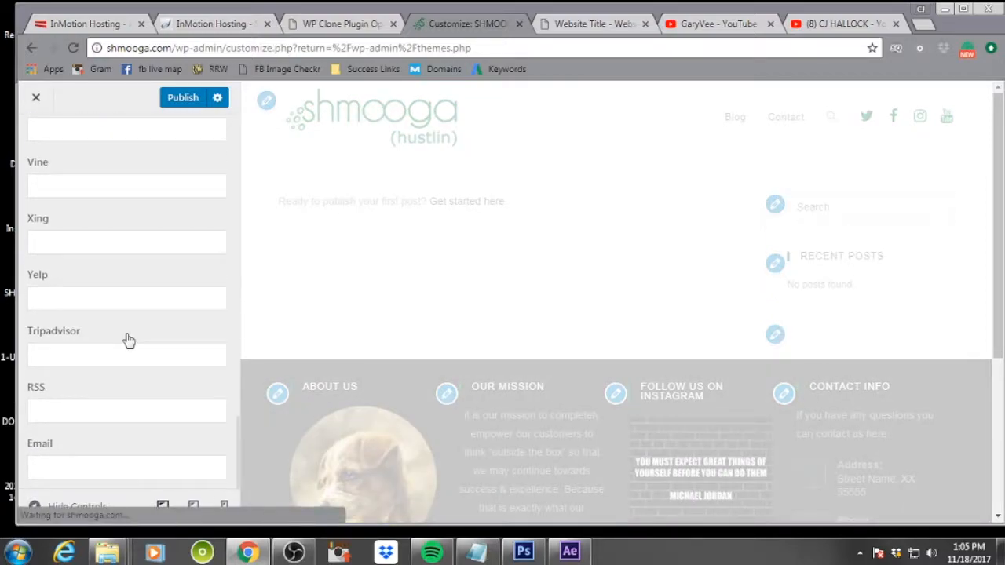
scroll(128, 341, "up", 9)
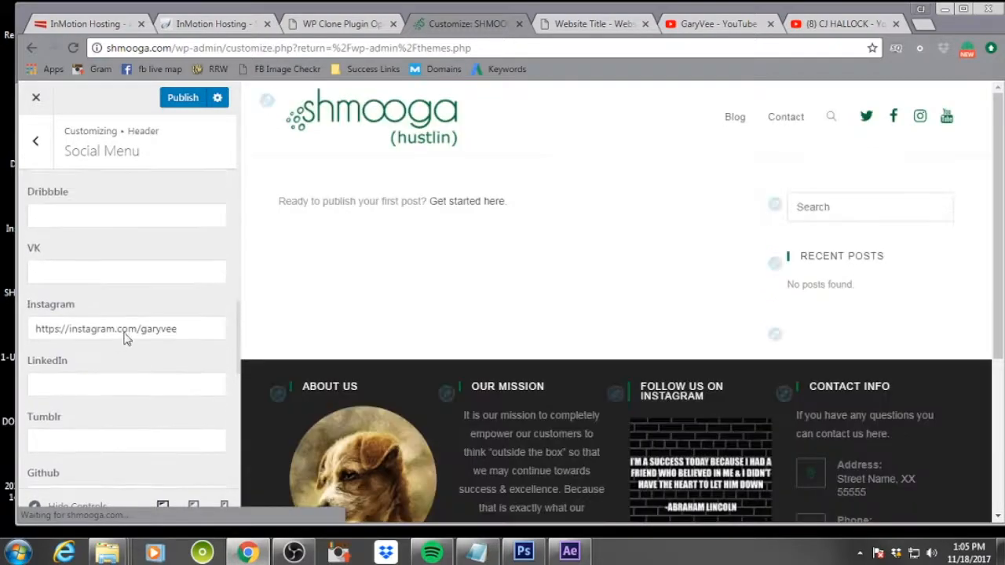
scroll(126, 336, "up", 5)
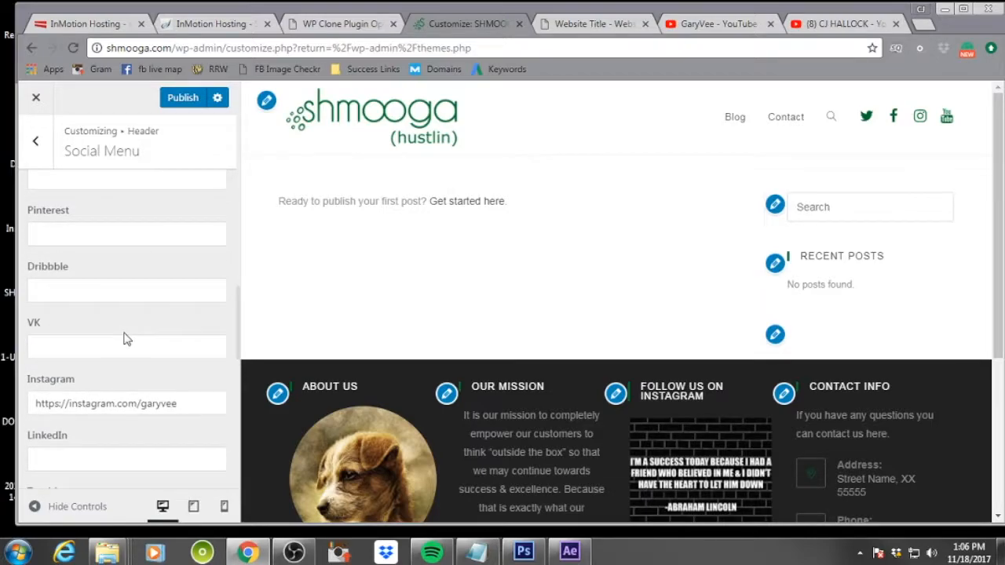
scroll(127, 339, "up", 8)
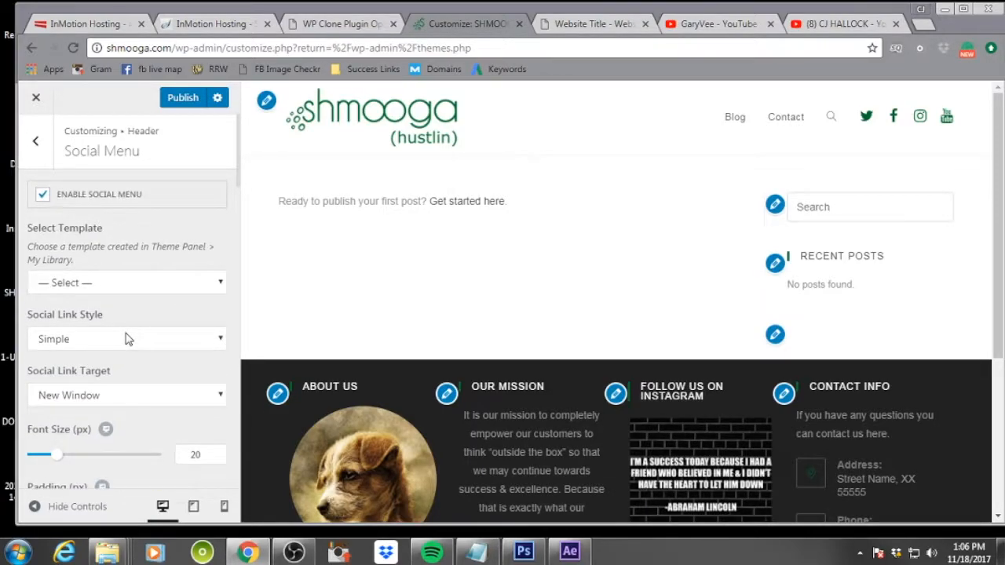
left_click(180, 102)
Set the Mobile Menu's Links Color: Hover to #33ad8a and publish the change
left_click(35, 139)
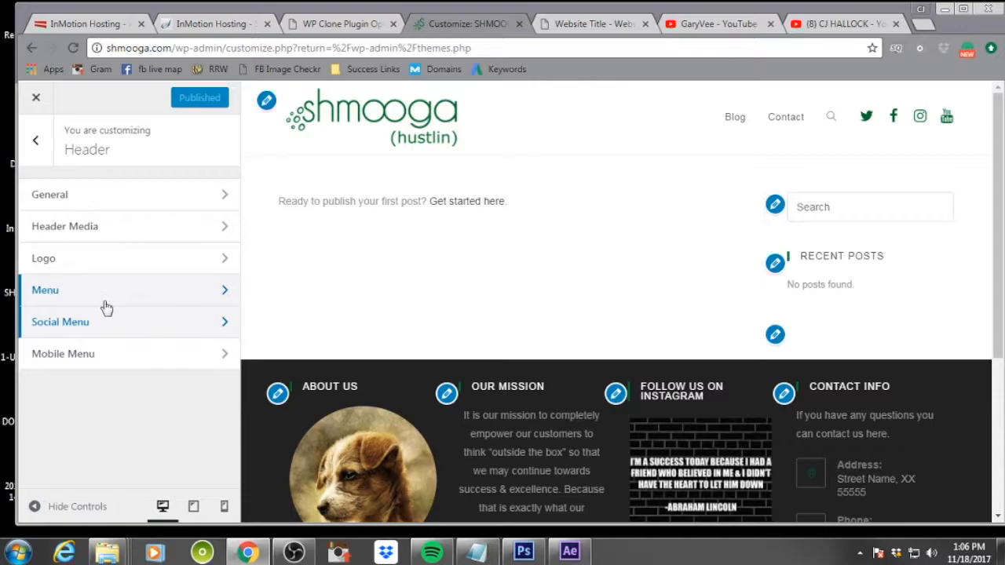
left_click(153, 355)
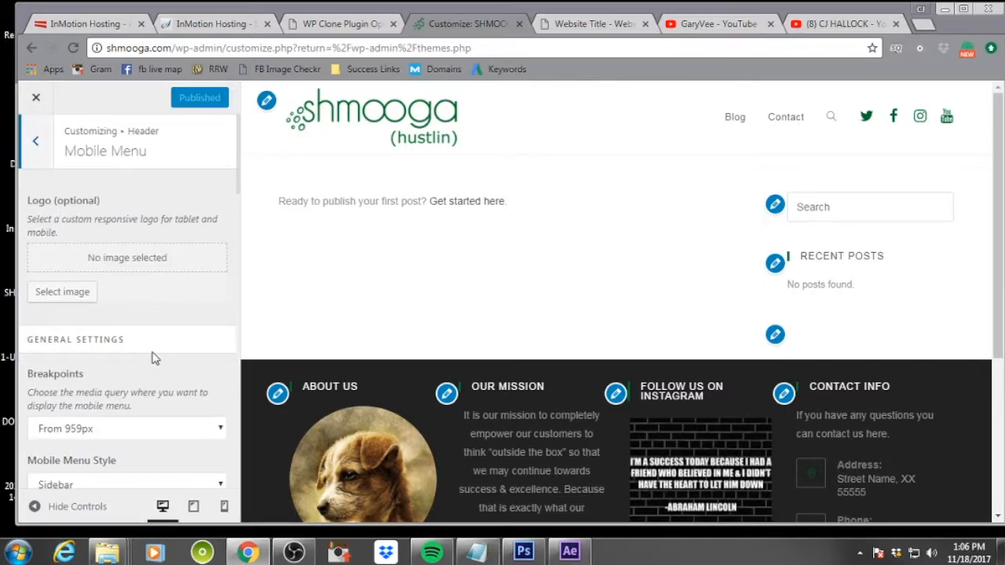
scroll(156, 336, "down", 7)
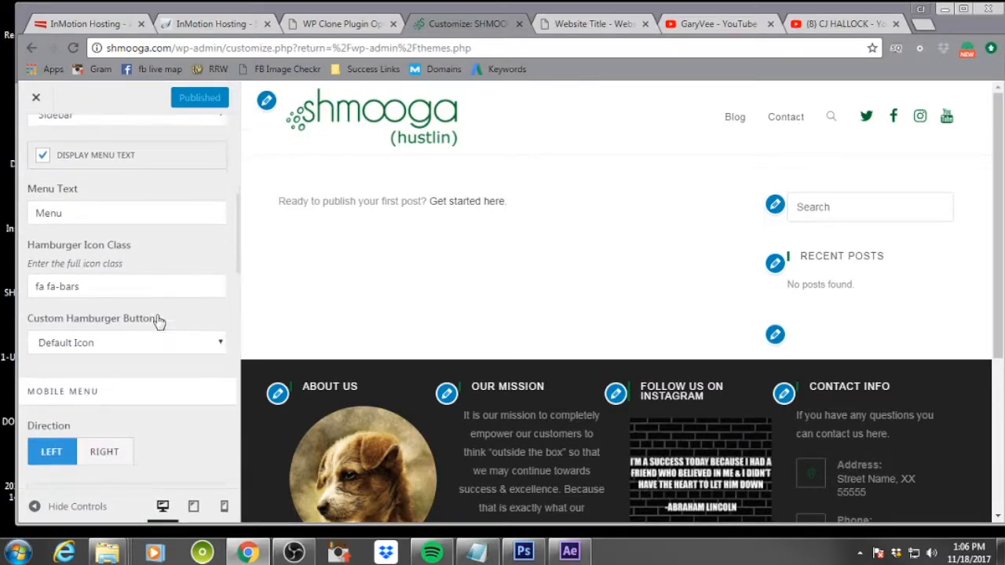
scroll(157, 320, "down", 8)
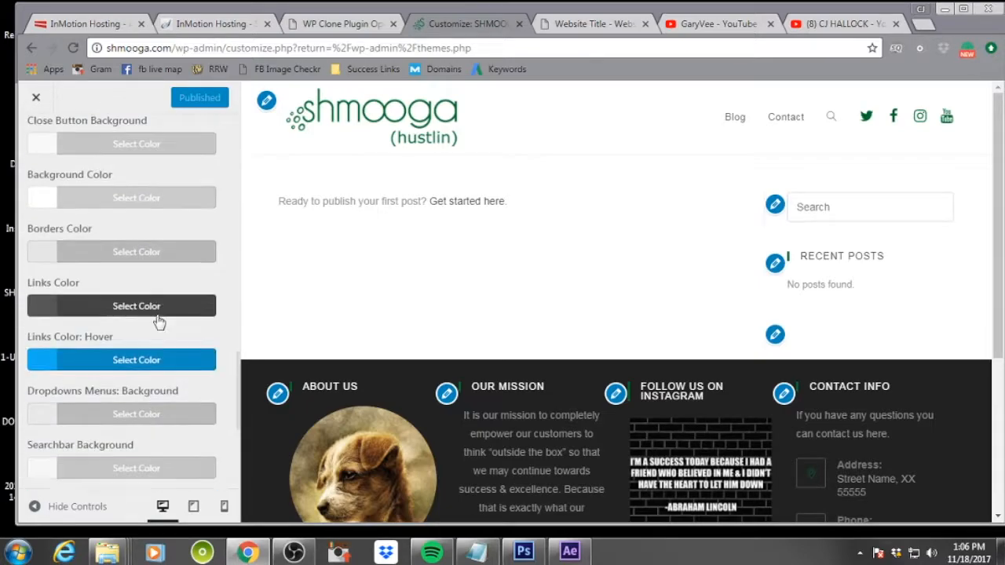
scroll(157, 320, "down", 1)
scroll(157, 320, "up", 4)
left_click(88, 317)
scroll(155, 381, "down", 3)
scroll(155, 381, "up", 3)
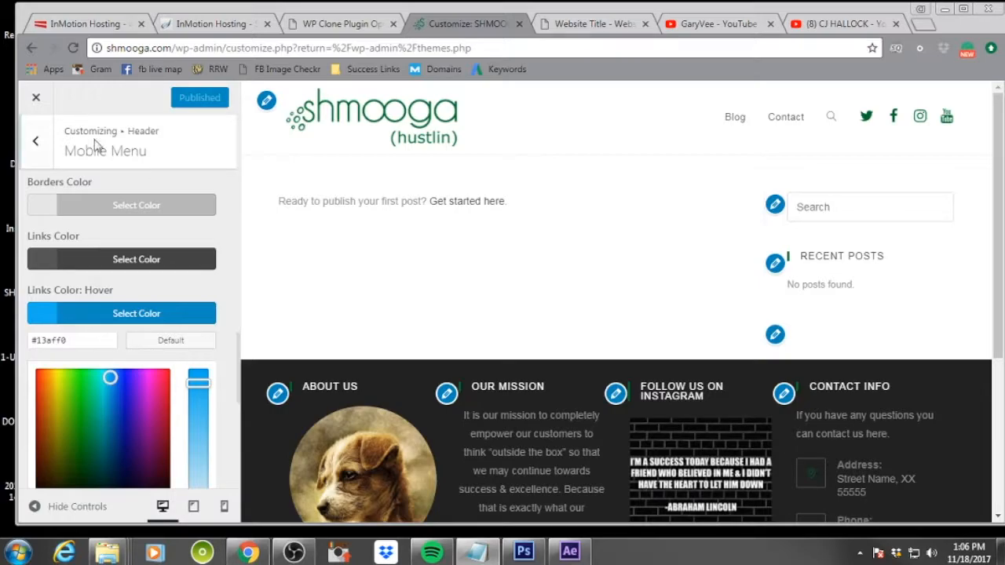
left_click_drag(78, 341, 15, 345)
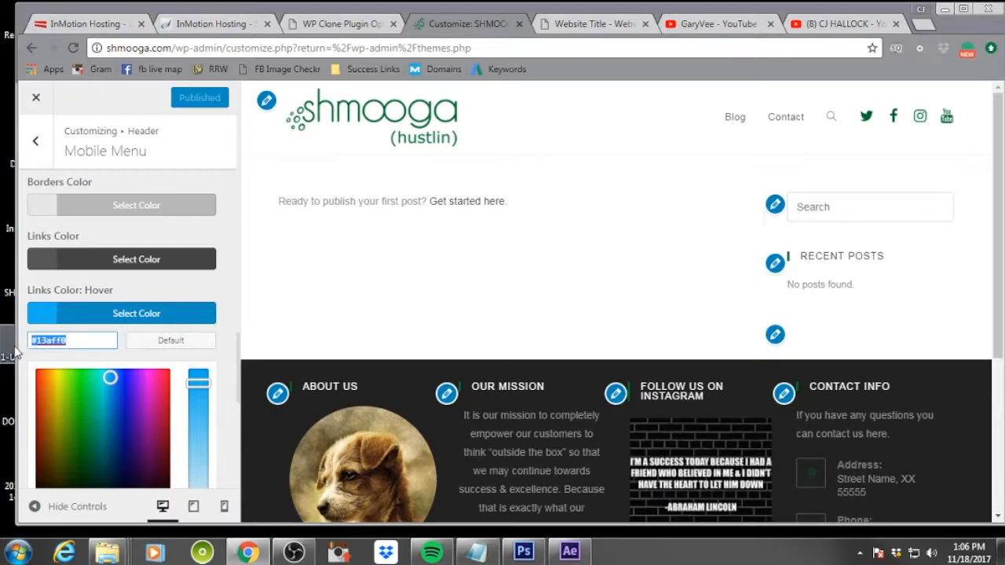
type("#33ad0a")
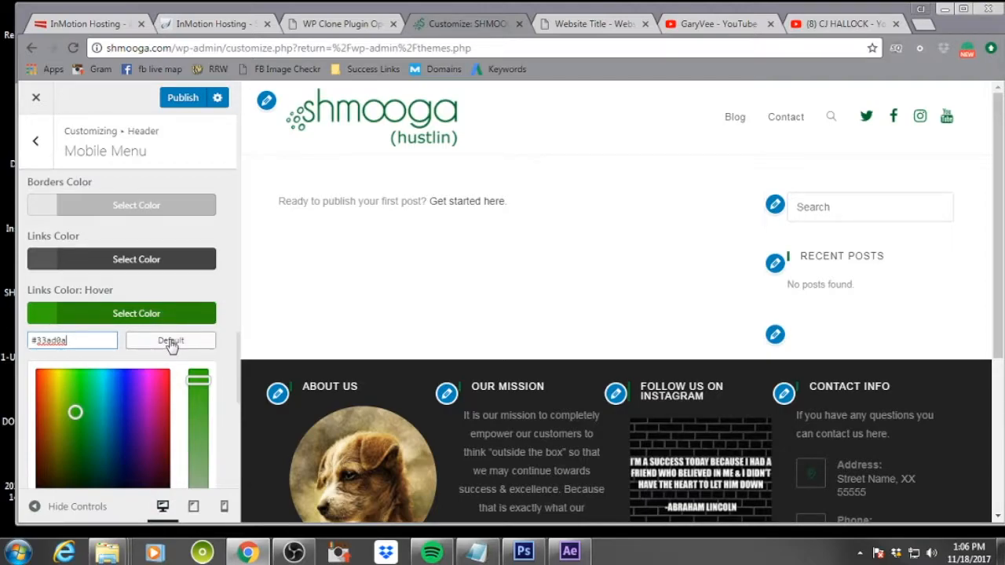
left_click(180, 98)
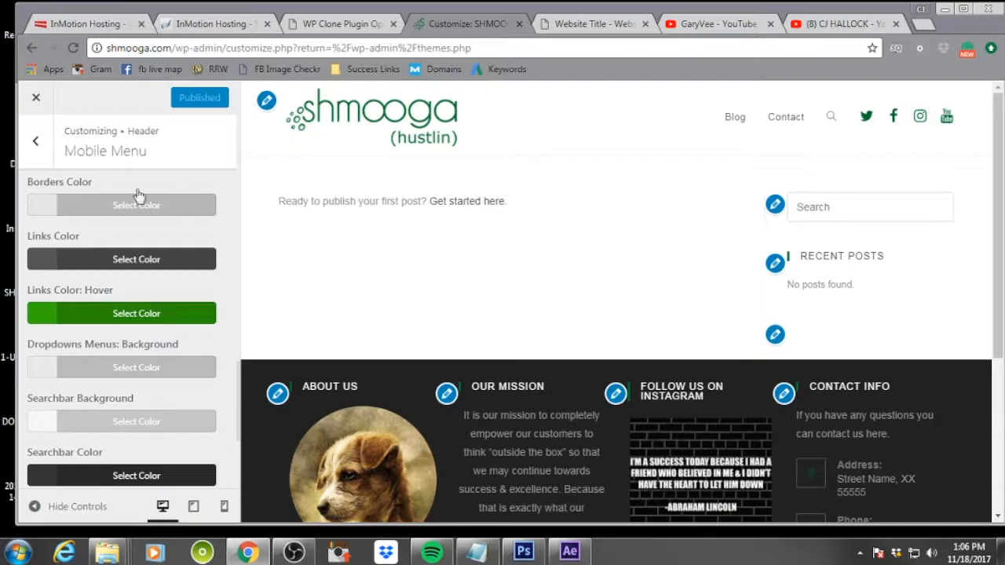
Open the Blog Entries settings under the Blog section of the customizer
left_click(37, 139)
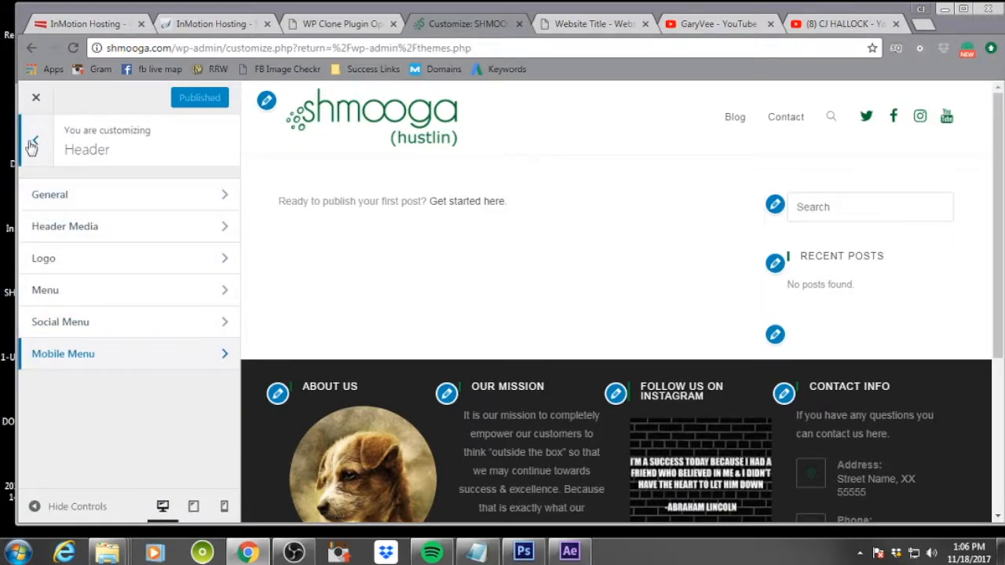
left_click(36, 141)
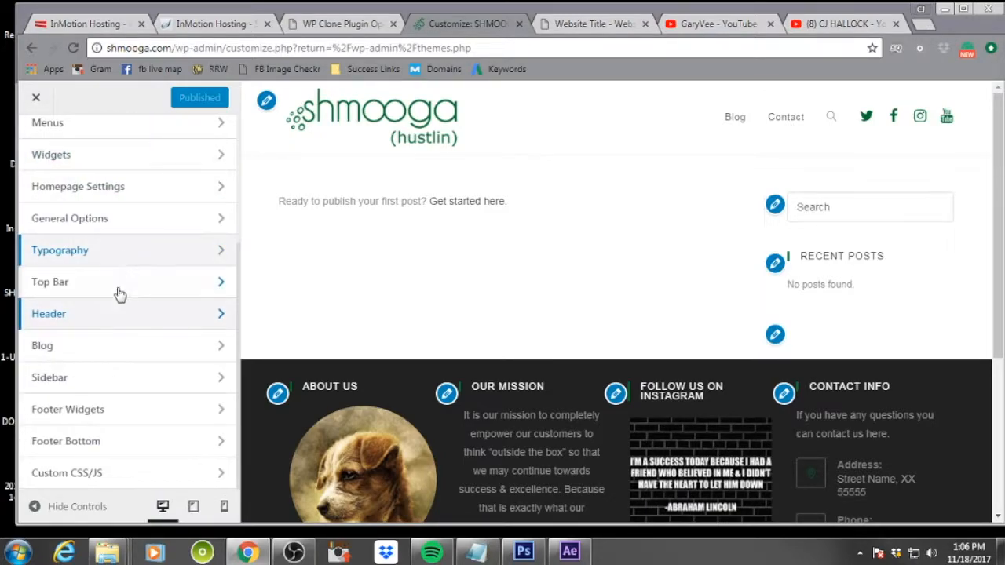
left_click(109, 350)
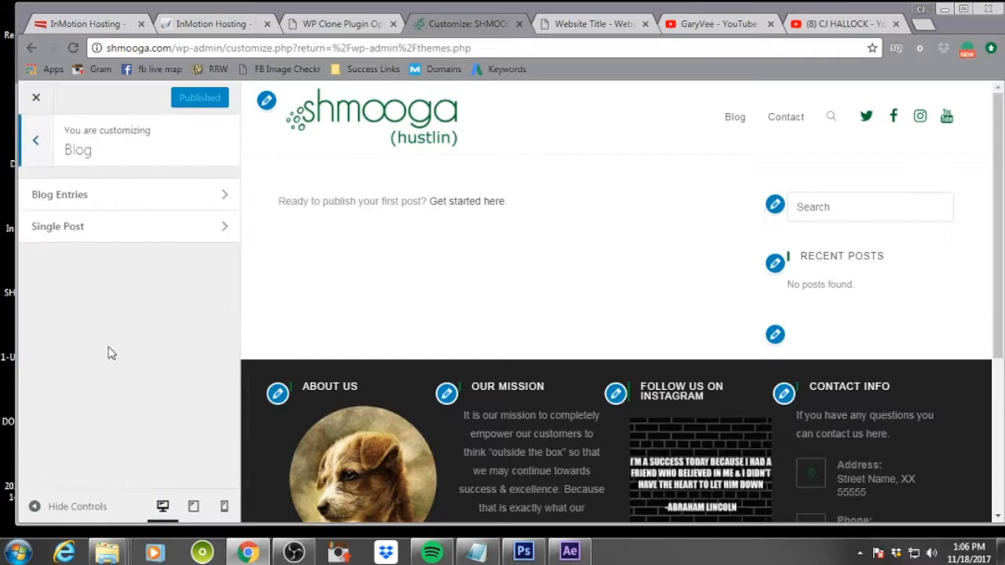
left_click(131, 196)
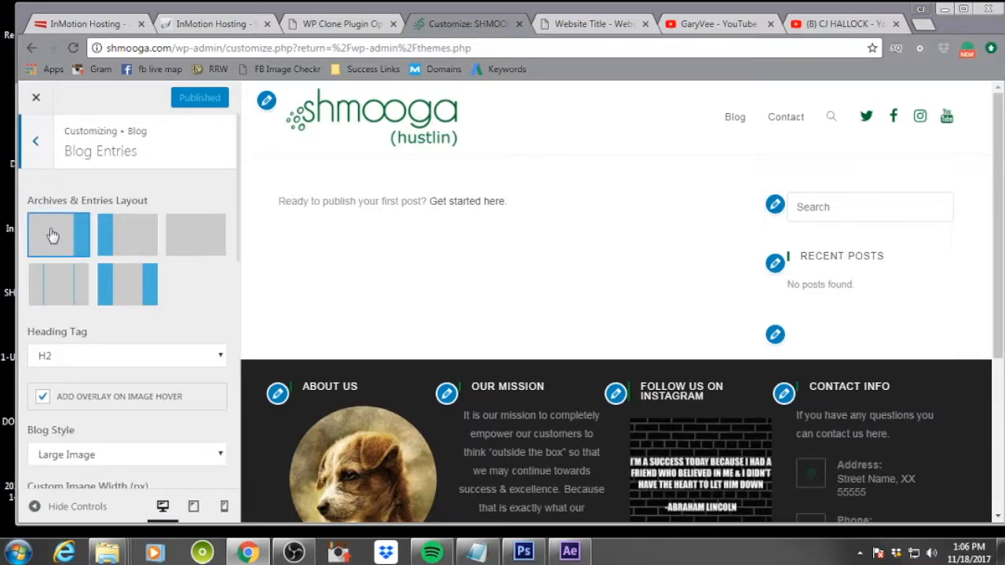
Review the Blog Entries and Single Post options in the Blog section of the customizer
scroll(87, 304, "down", 1)
scroll(87, 305, "down", 10)
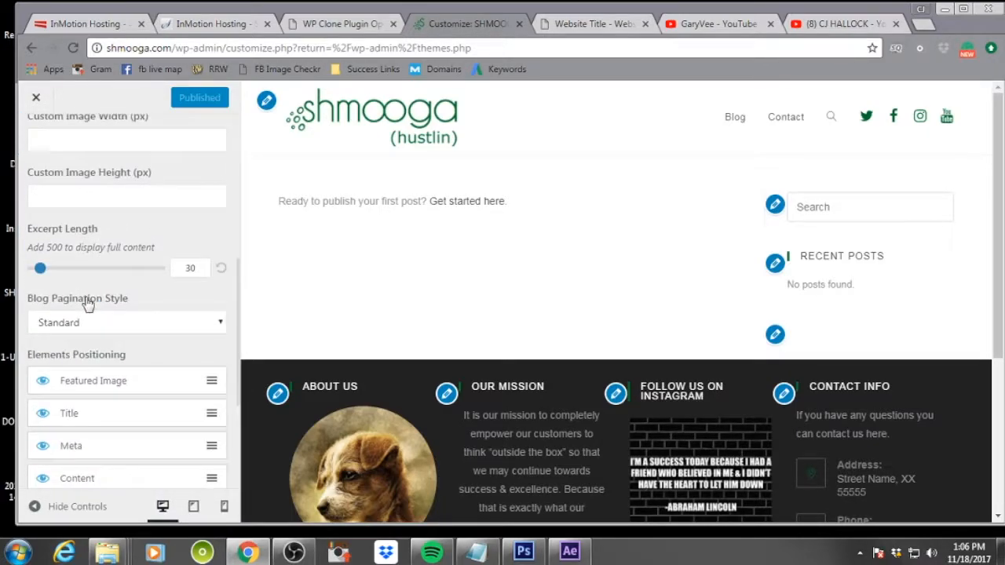
scroll(87, 304, "up", 10)
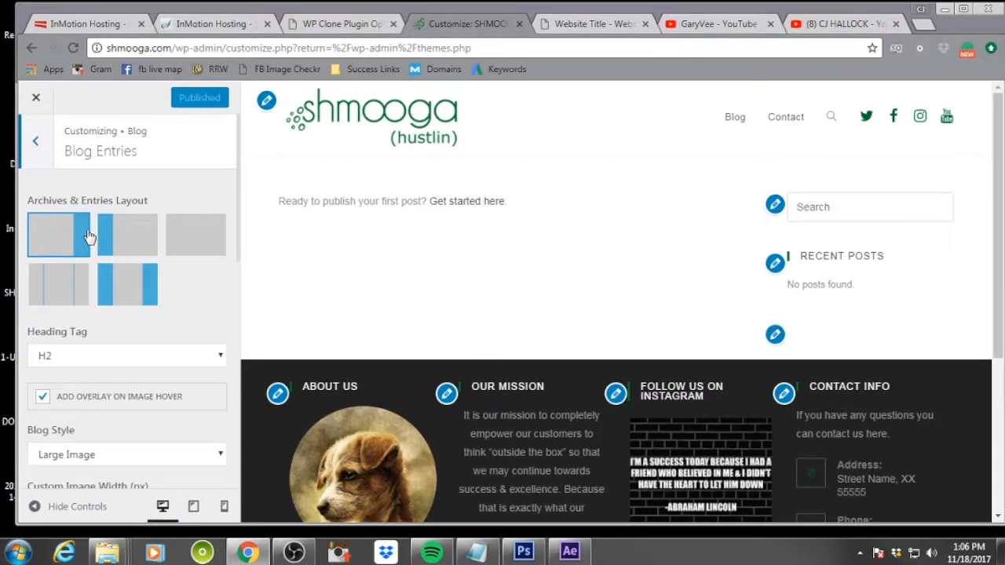
left_click(35, 140)
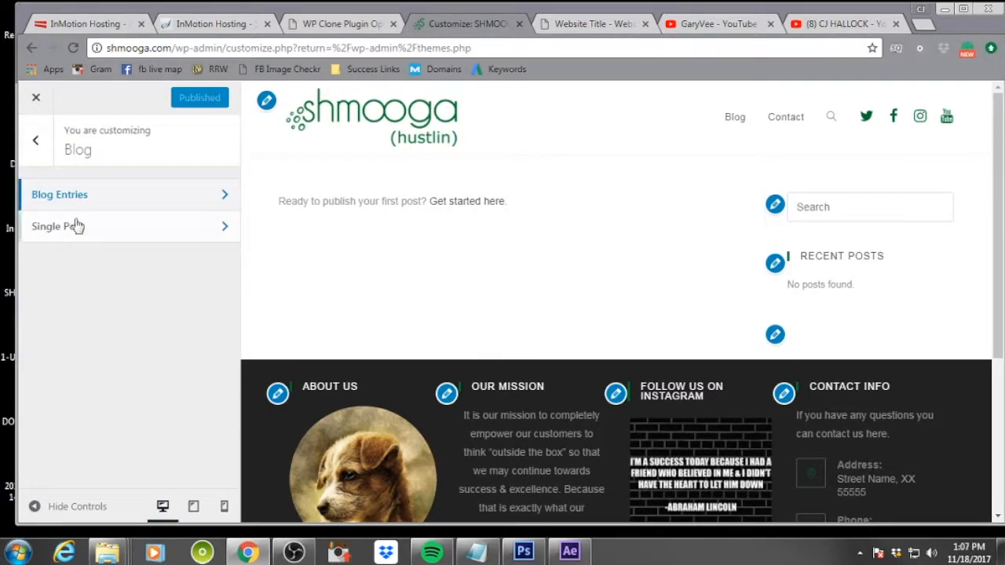
left_click(78, 227)
scroll(168, 246, "down", 7)
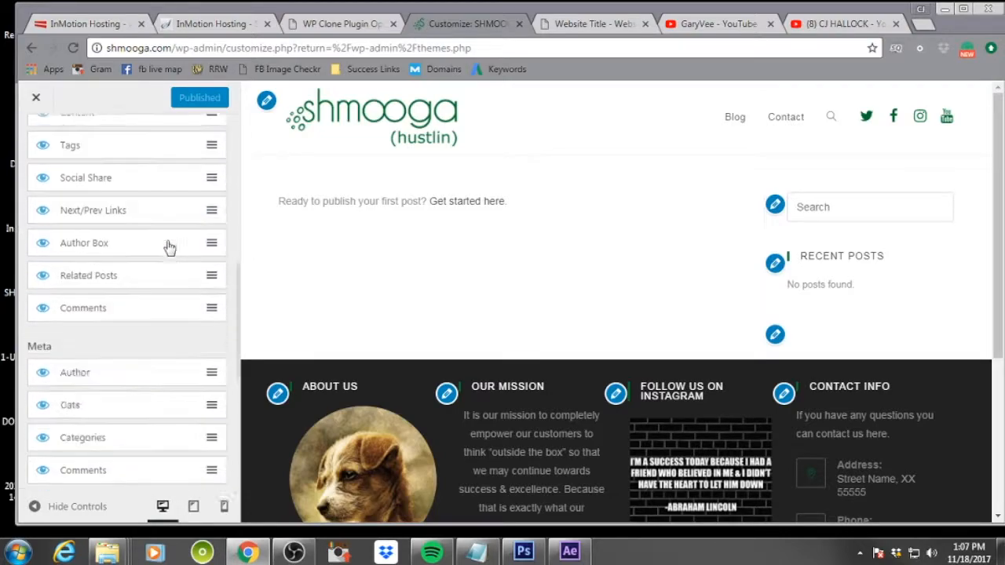
scroll(169, 246, "down", 5)
scroll(163, 261, "up", 12)
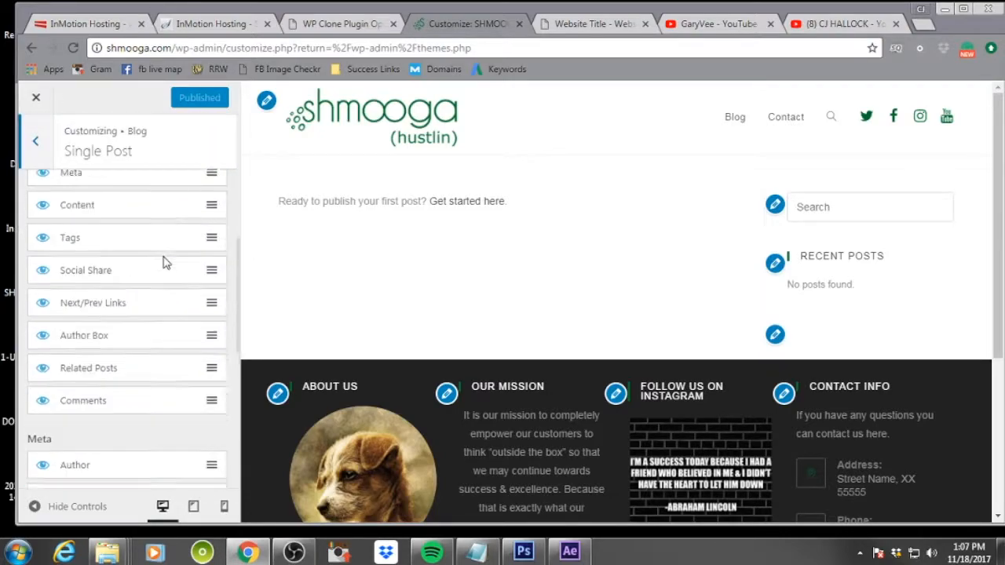
left_click(44, 148)
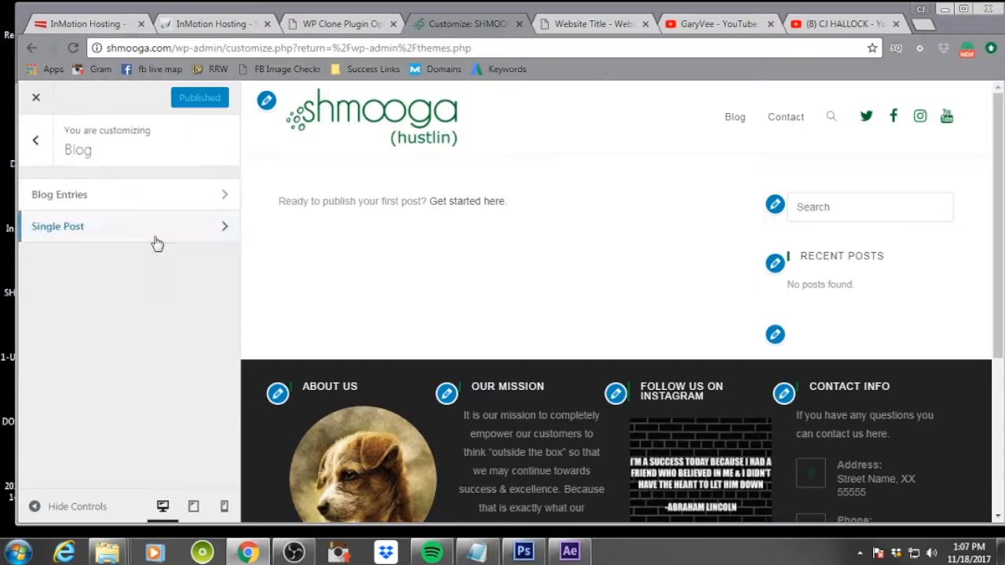
left_click(38, 139)
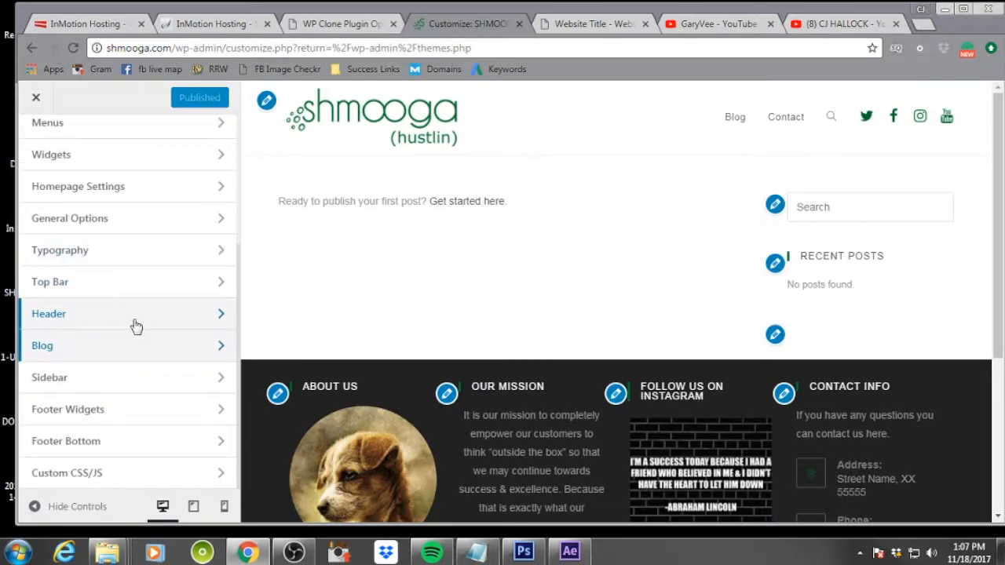
Set the Sidebar's Titles Border Color to #006e2b and publish the change
left_click(129, 387)
scroll(144, 352, "down", 2)
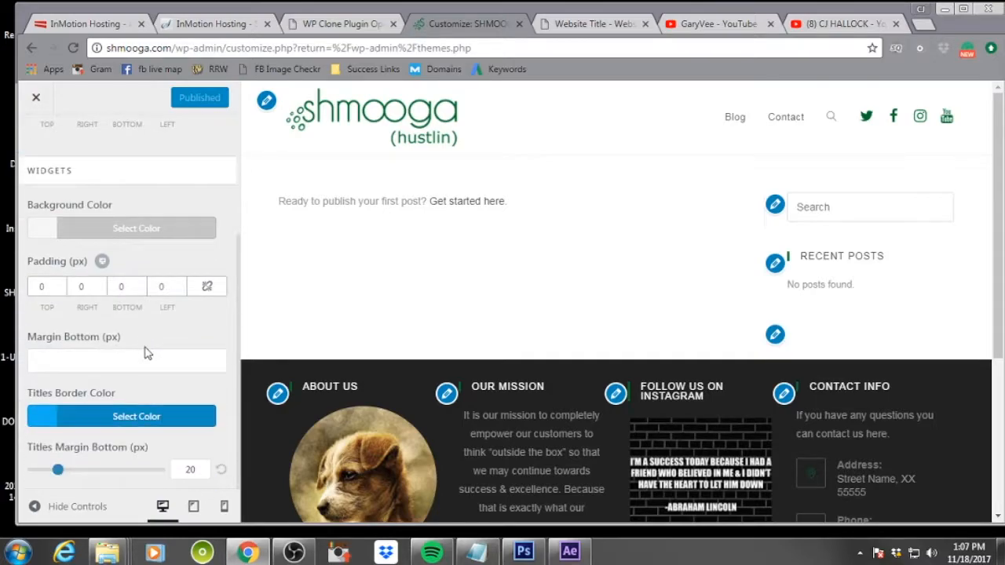
left_click(51, 424)
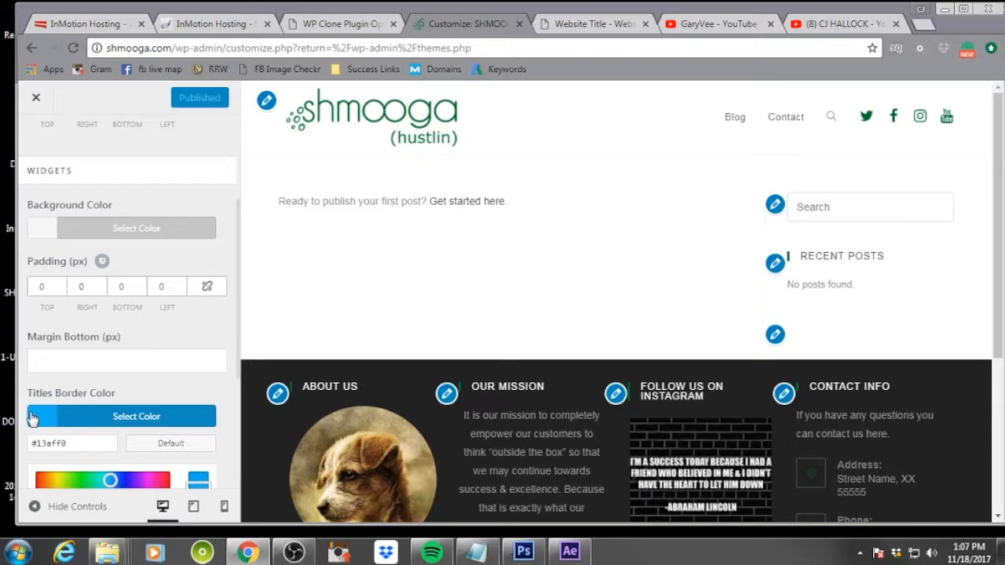
key("alt+Tab")
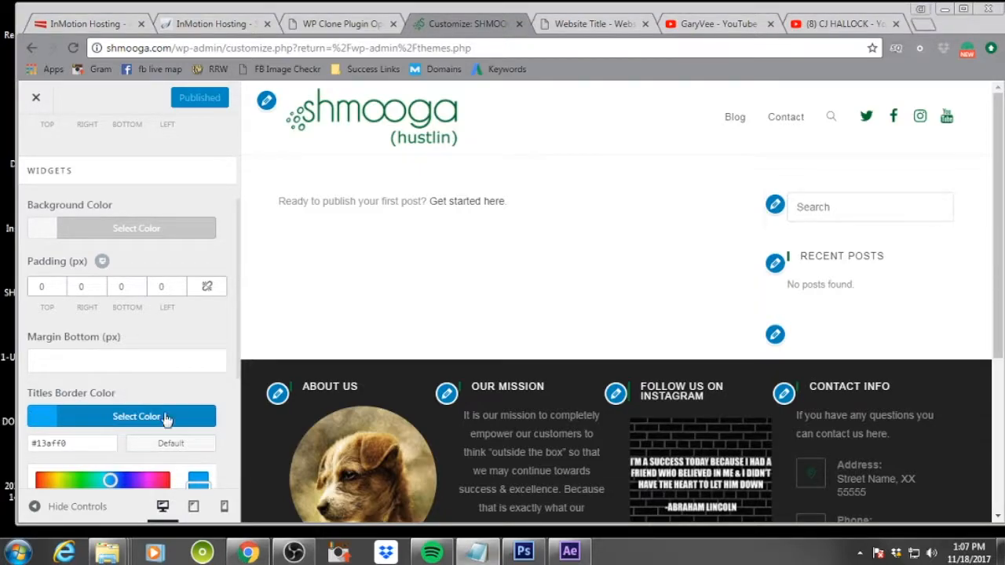
left_click(79, 443)
key("ctrl+a")
type("#006e2b")
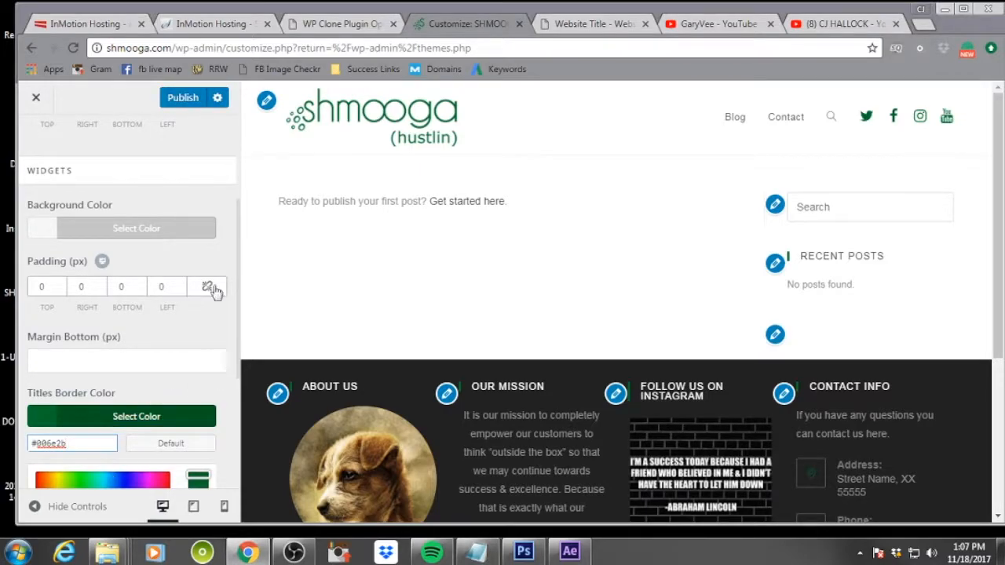
left_click(188, 97)
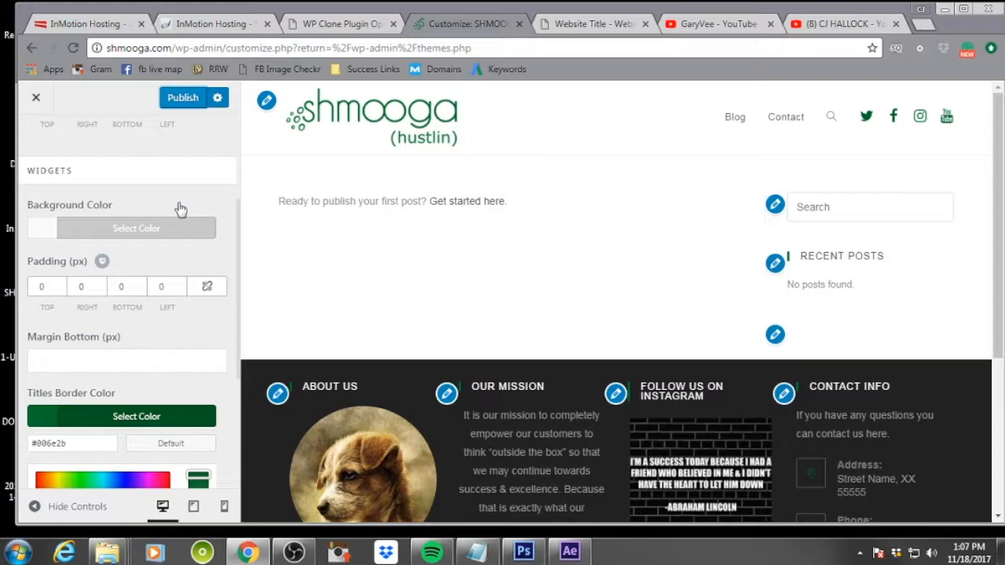
left_click(178, 100)
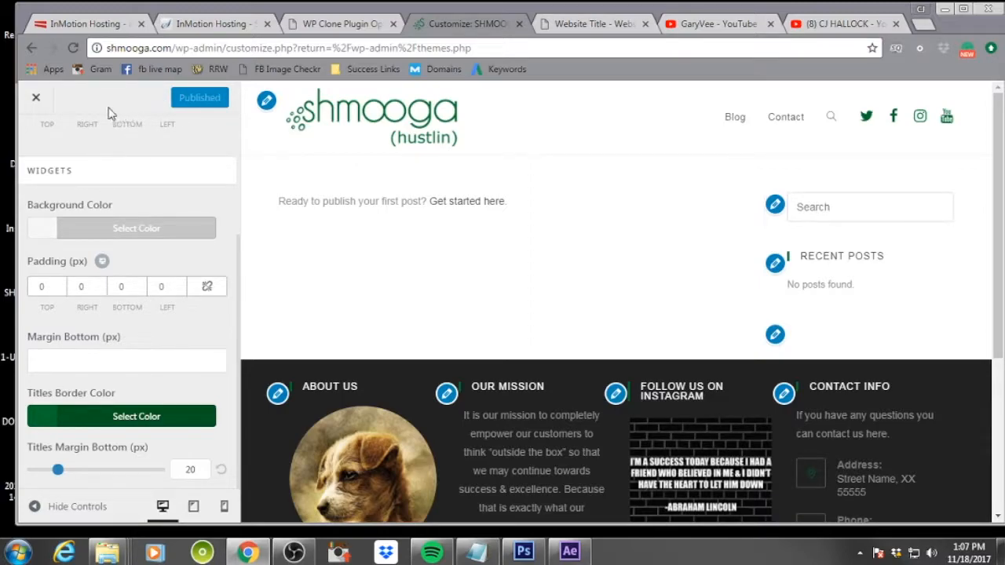
scroll(128, 183, "up", 1)
scroll(128, 183, "up", 1)
left_click(35, 141)
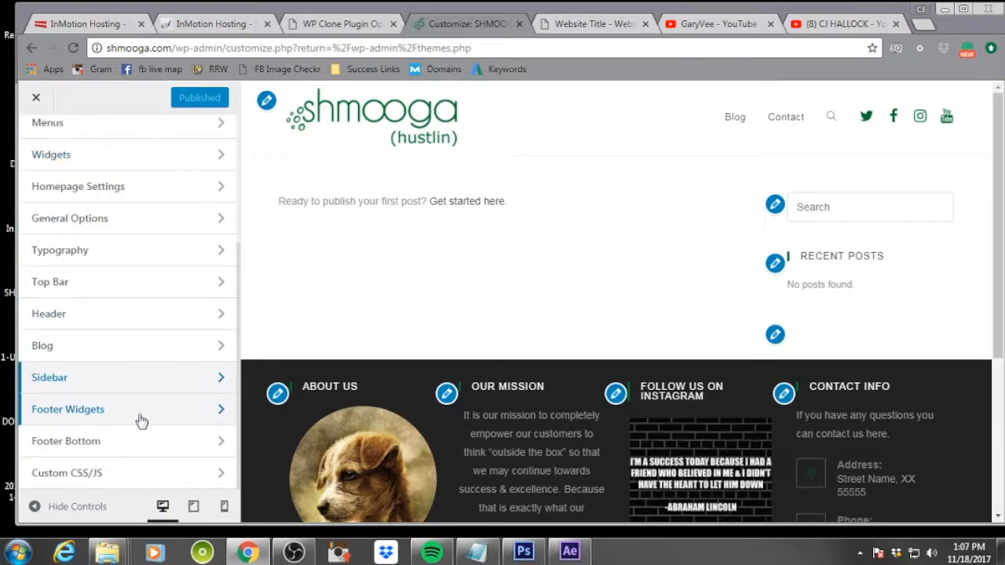
left_click(114, 449)
scroll(677, 347, "down", 3)
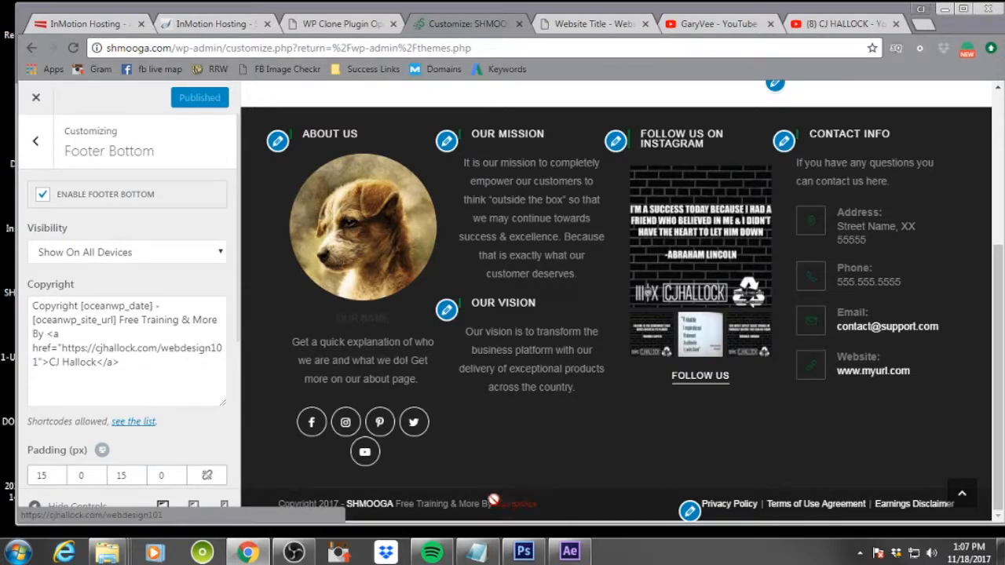
left_click(149, 367)
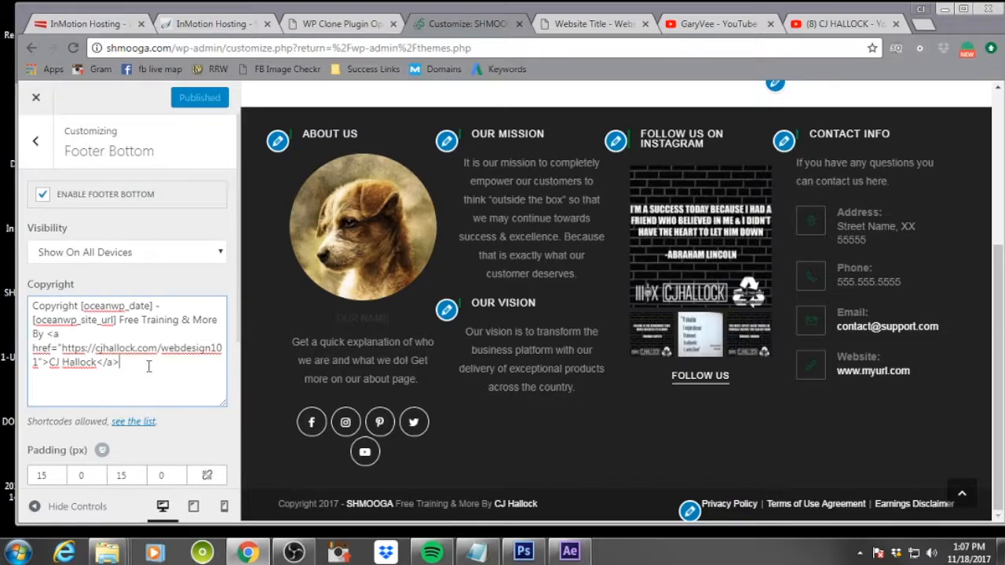
left_click_drag(125, 362, 122, 323)
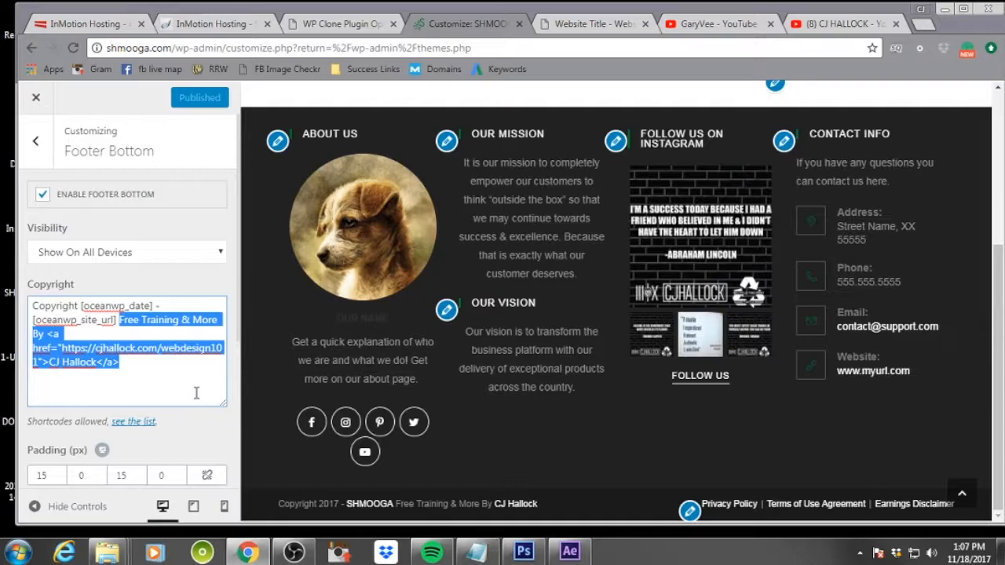
key("BackSpace")
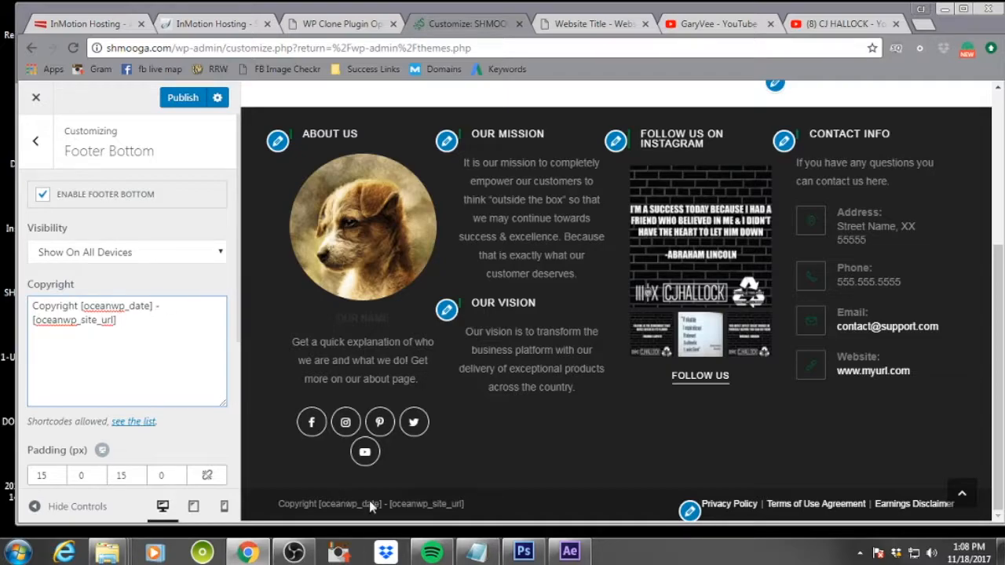
Set the Footer Bottom Links Color: Hover to #006e2b and publish the changes
scroll(208, 446, "down", 3)
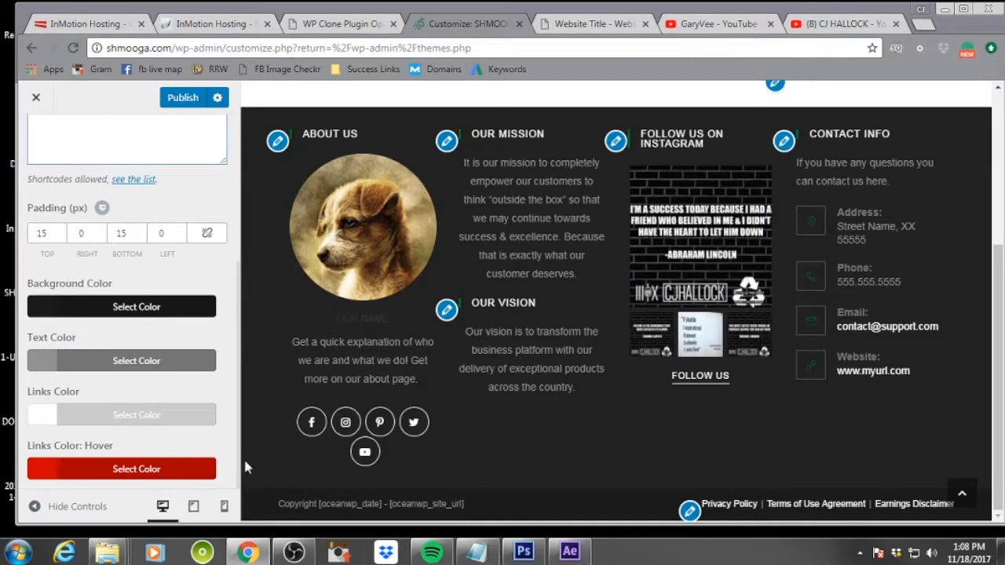
left_click(50, 473)
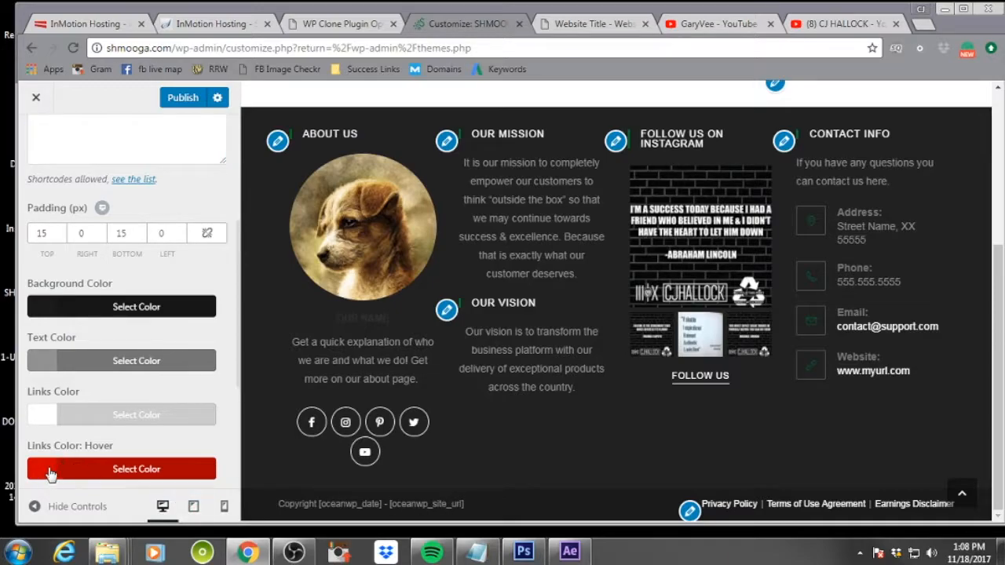
left_click(150, 468)
left_click_drag(77, 265, 2, 276)
type("#006600")
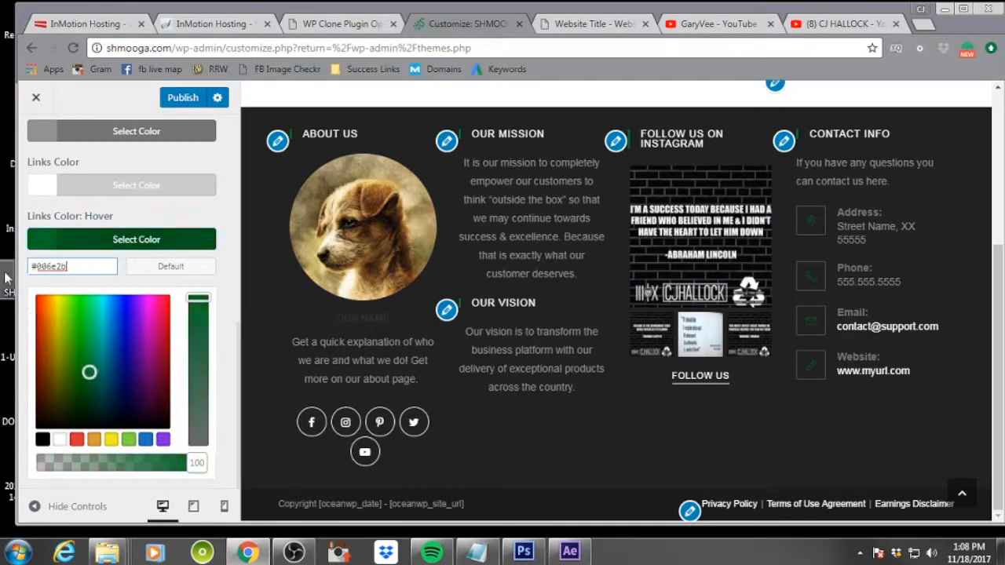
left_click(179, 98)
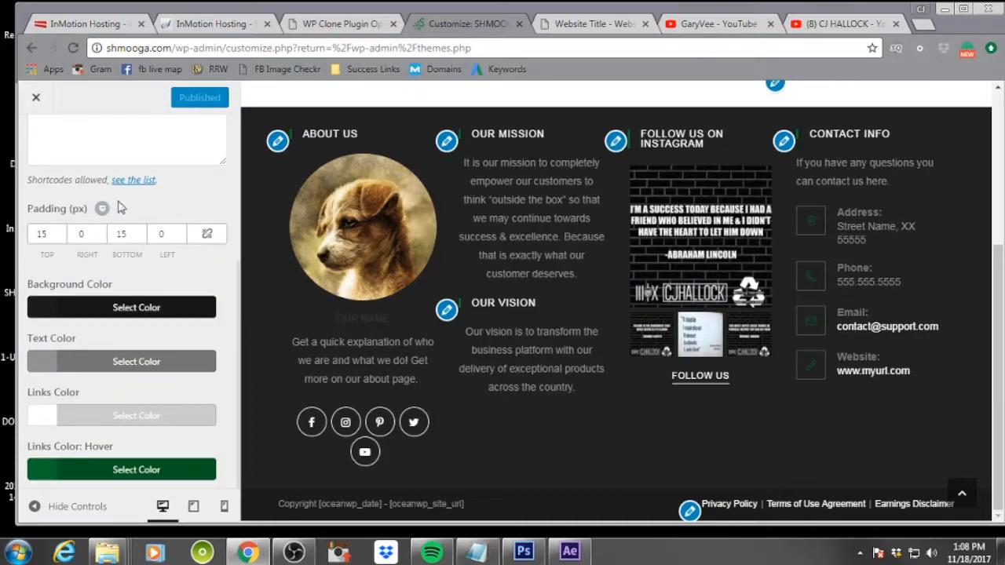
Close the customizer and reload the live site to review the updated header and footer
scroll(109, 330, "up", 3)
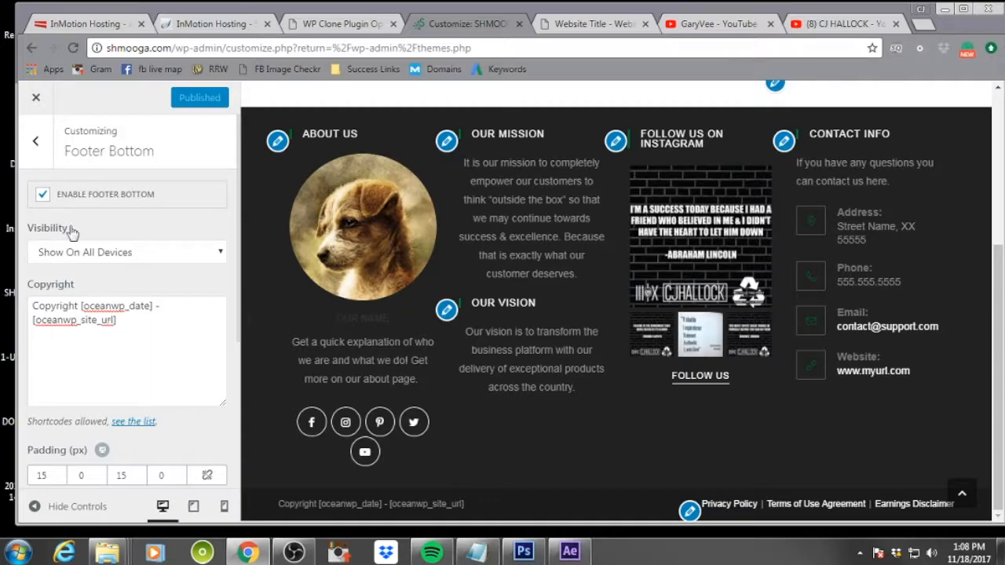
left_click(35, 142)
scroll(120, 349, "up", 5)
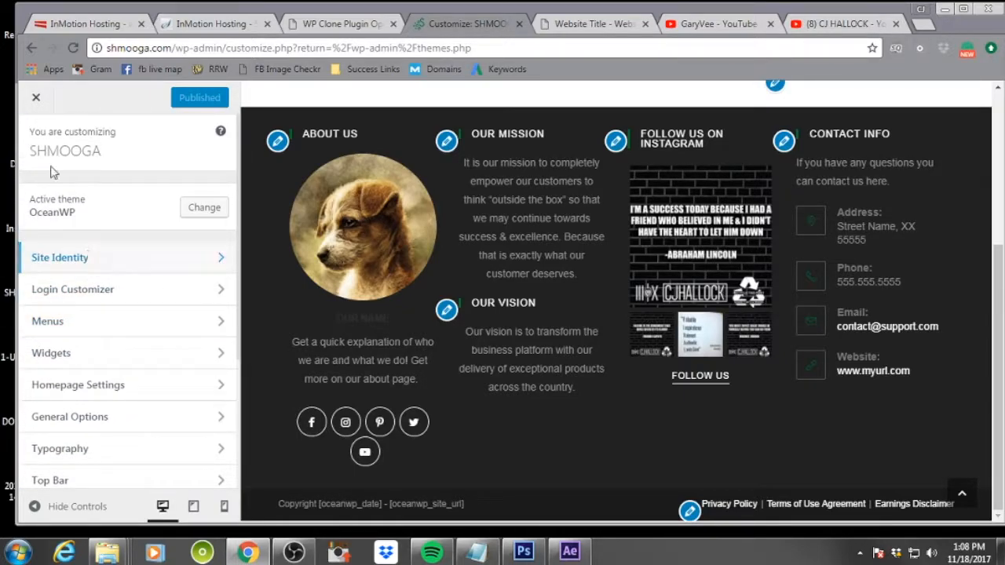
left_click(38, 98)
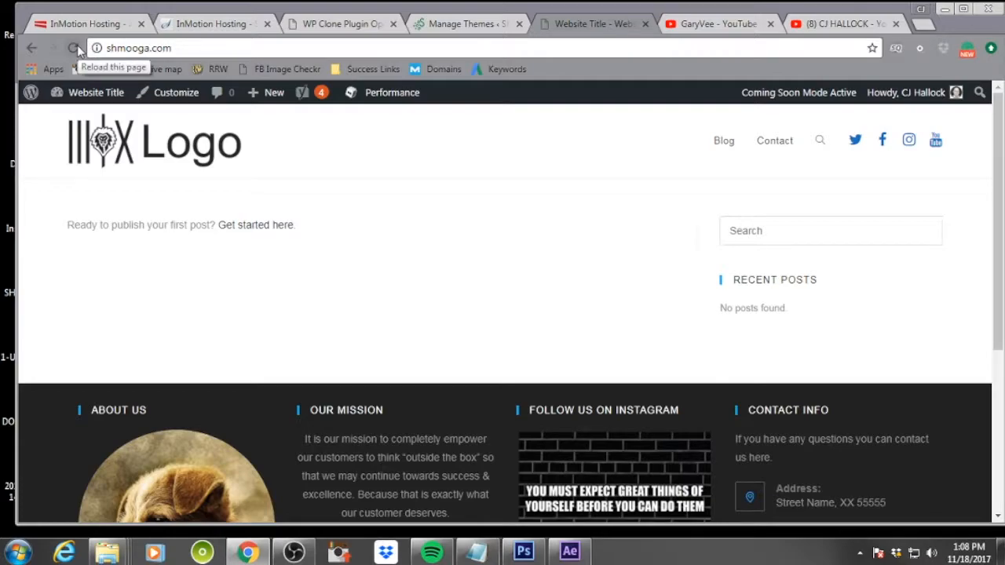
left_click(73, 48)
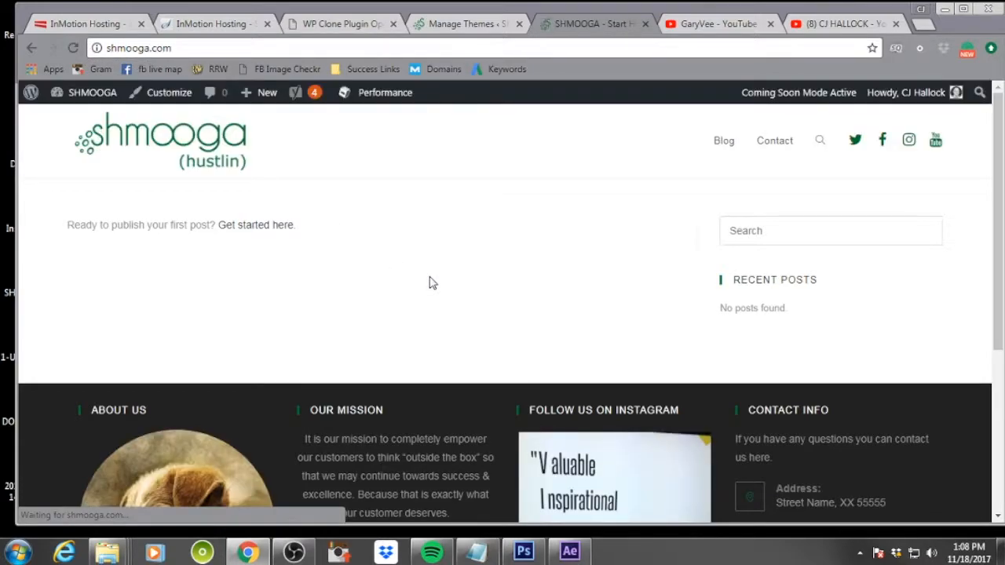
scroll(485, 269, "down", 1)
scroll(485, 269, "down", 3)
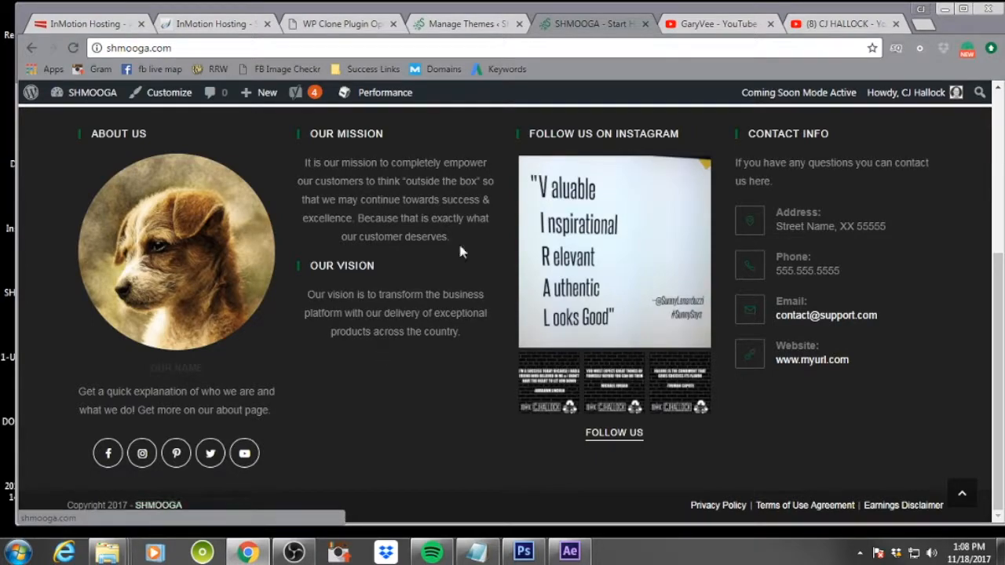
scroll(459, 252, "up", 4)
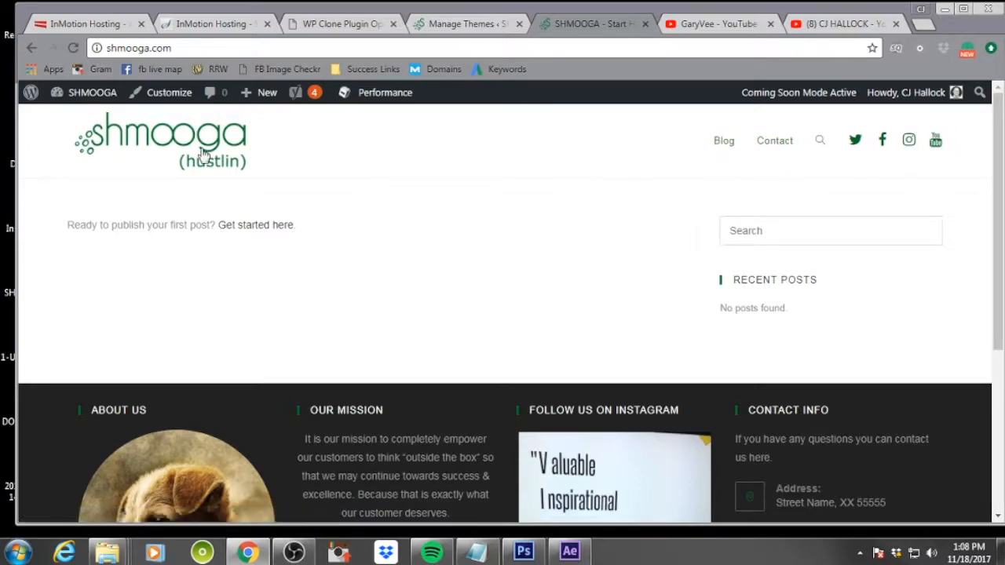
Switch to the themes tab and close the WP Clone Plugin tab
left_click(462, 24)
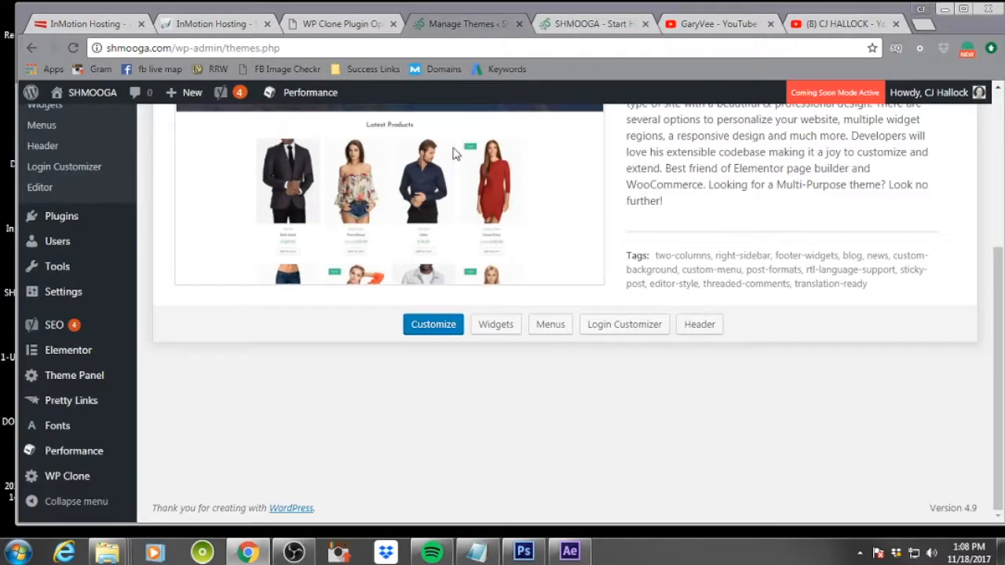
left_click(594, 24)
left_click(467, 23)
scroll(480, 251, "up", 4)
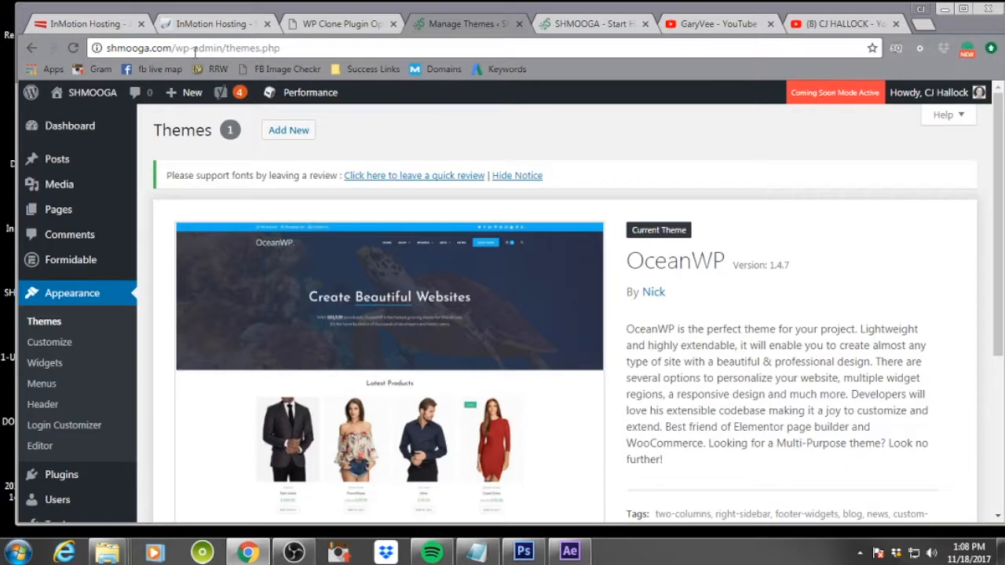
left_click(345, 24)
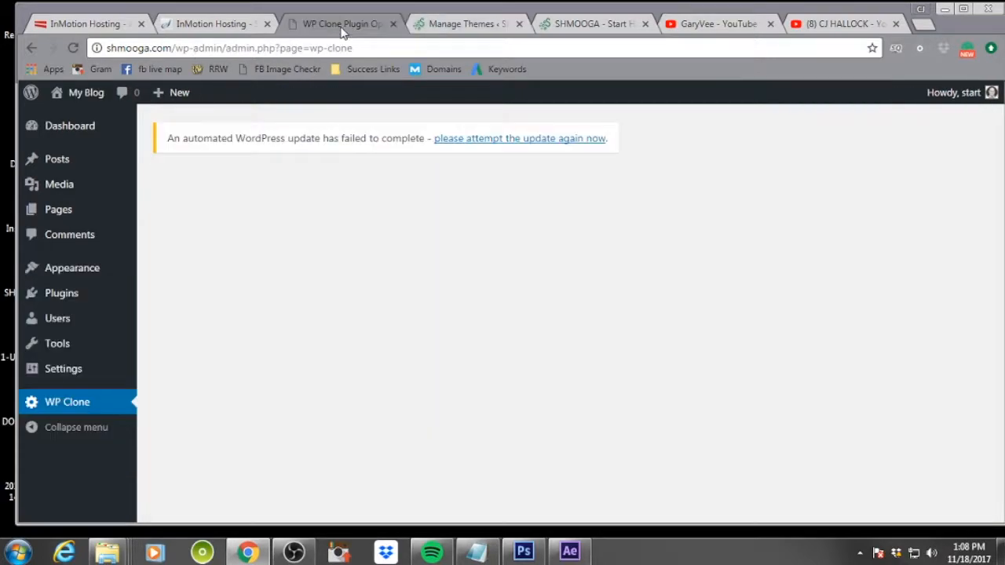
left_click(393, 24)
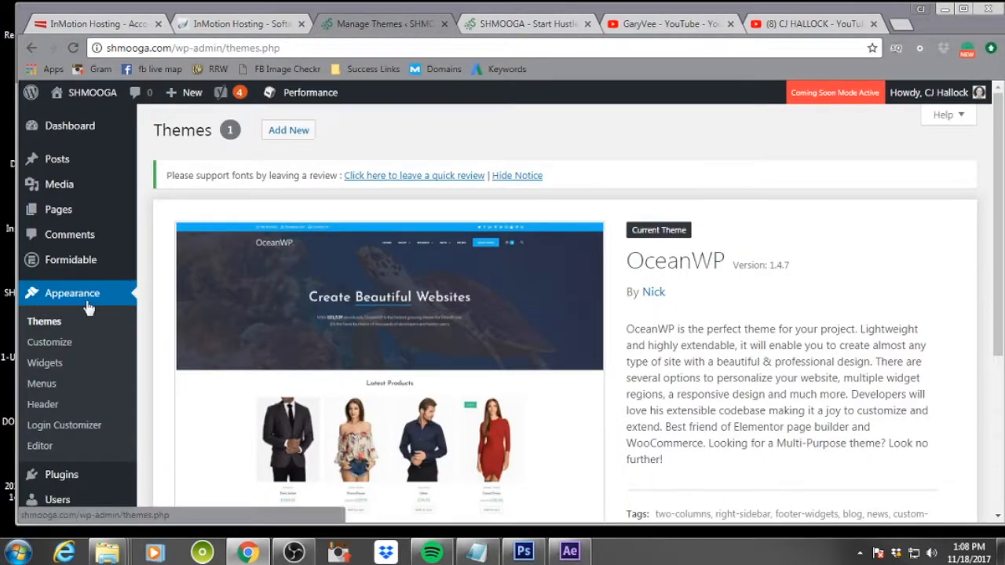
Open the Plugins area of the WordPress dashboard
scroll(89, 308, "down", 1)
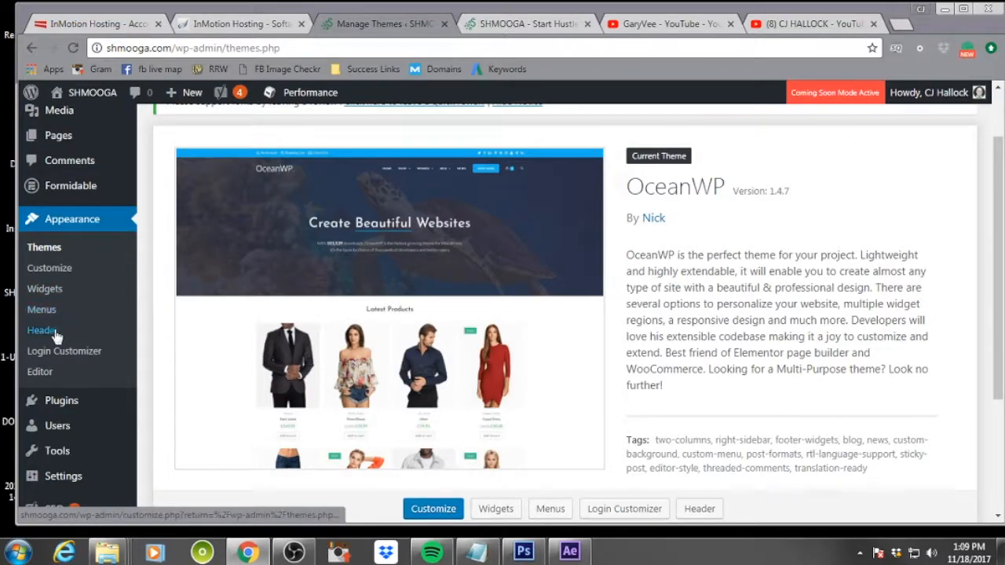
scroll(57, 330, "down", 2)
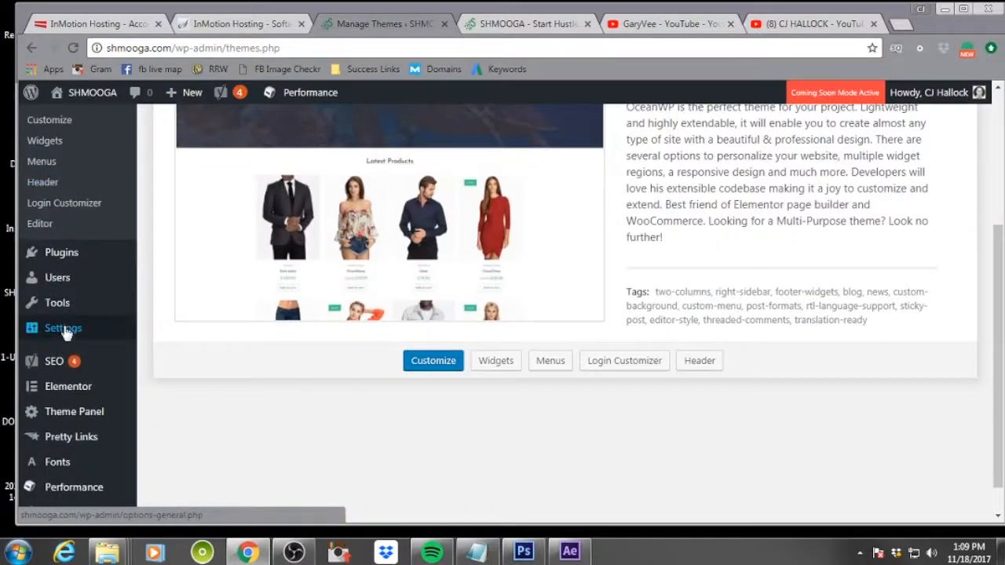
mouse_move(73, 259)
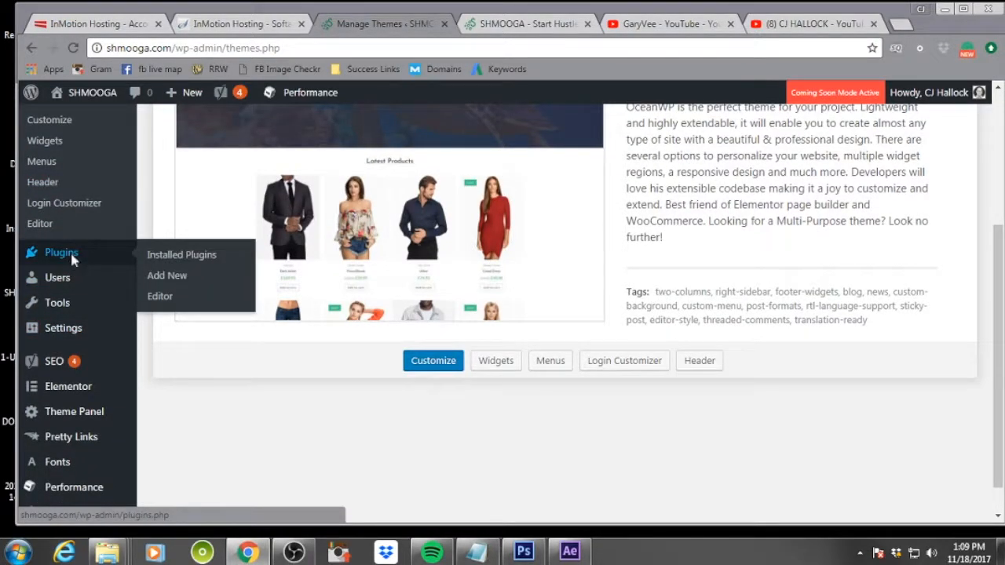
left_click(166, 275)
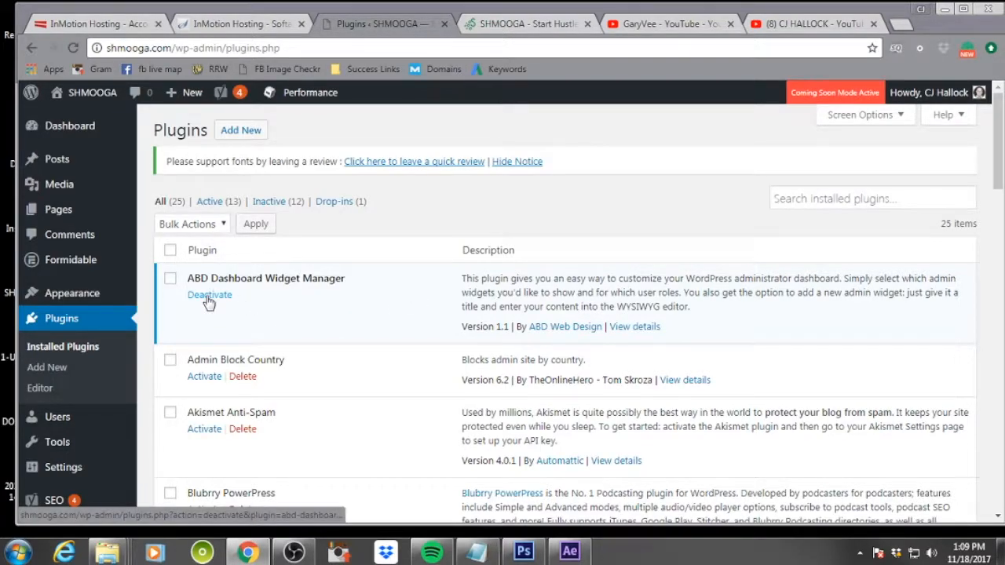
Activate the Admin Block Country plugin
scroll(315, 372, "down", 2)
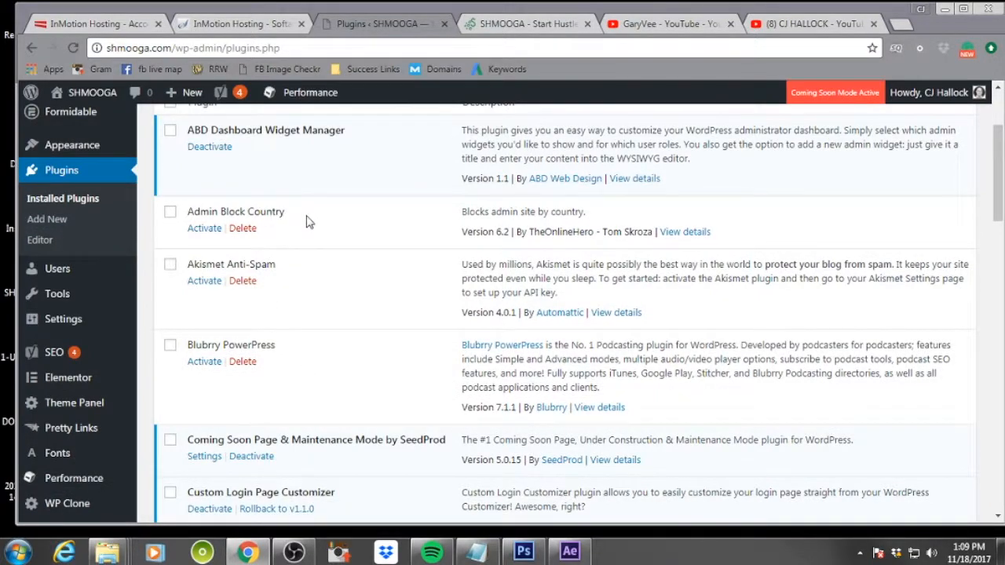
left_click(197, 234)
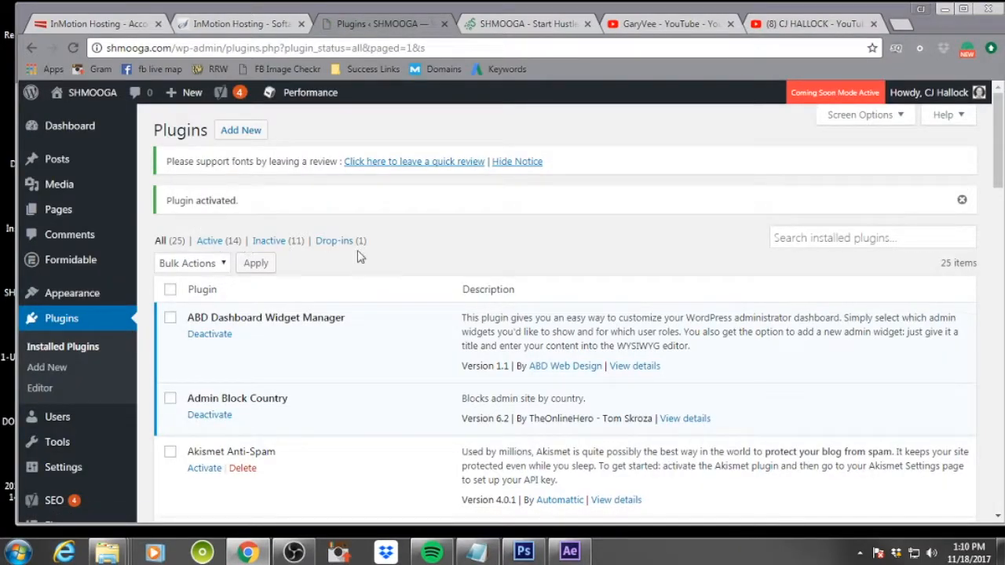
Deactivate the Custom Login Page Customizer plugin, choosing "I no longer need the plugin" as the reason and submitting
scroll(366, 304, "down", 2)
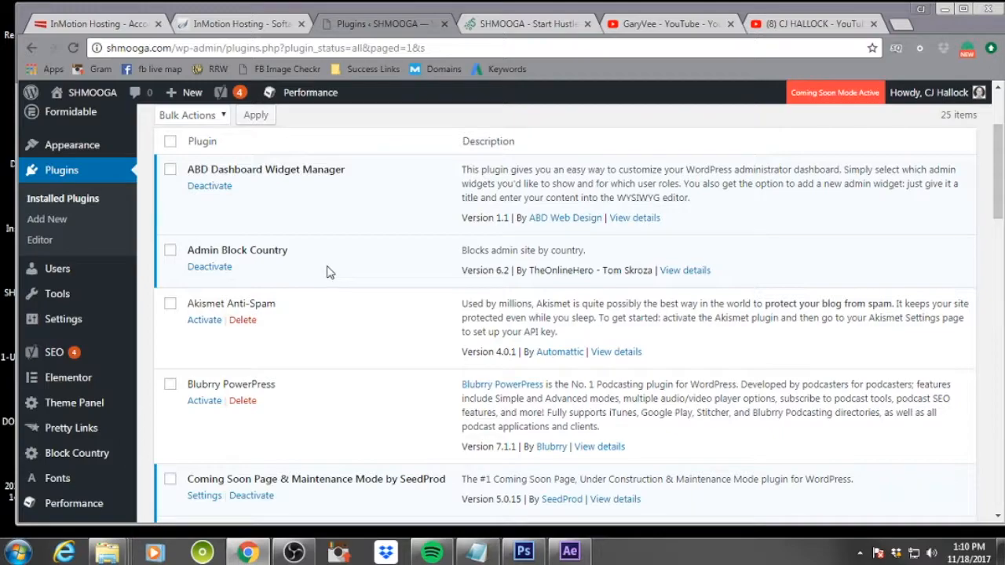
scroll(330, 271, "down", 1)
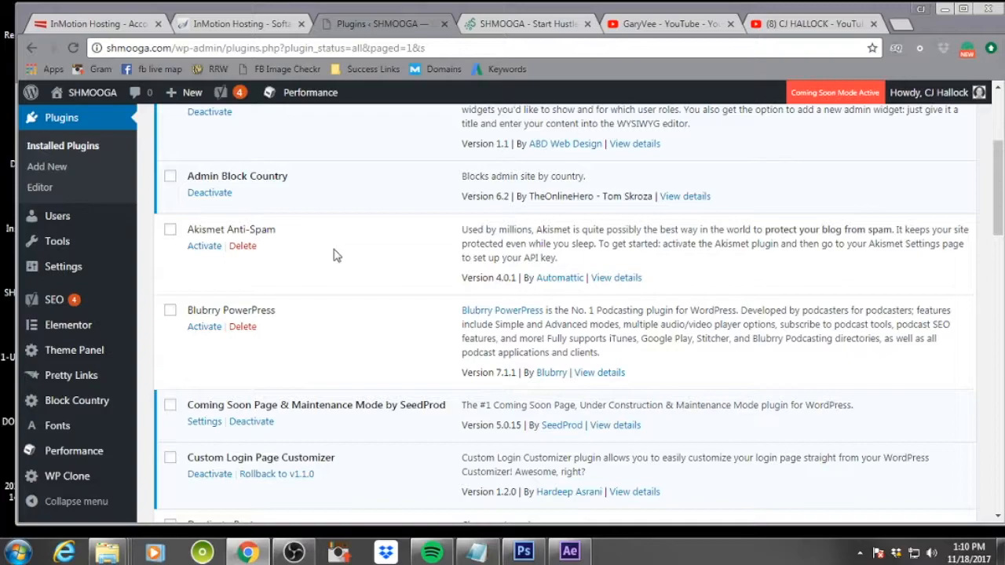
scroll(334, 255, "down", 2)
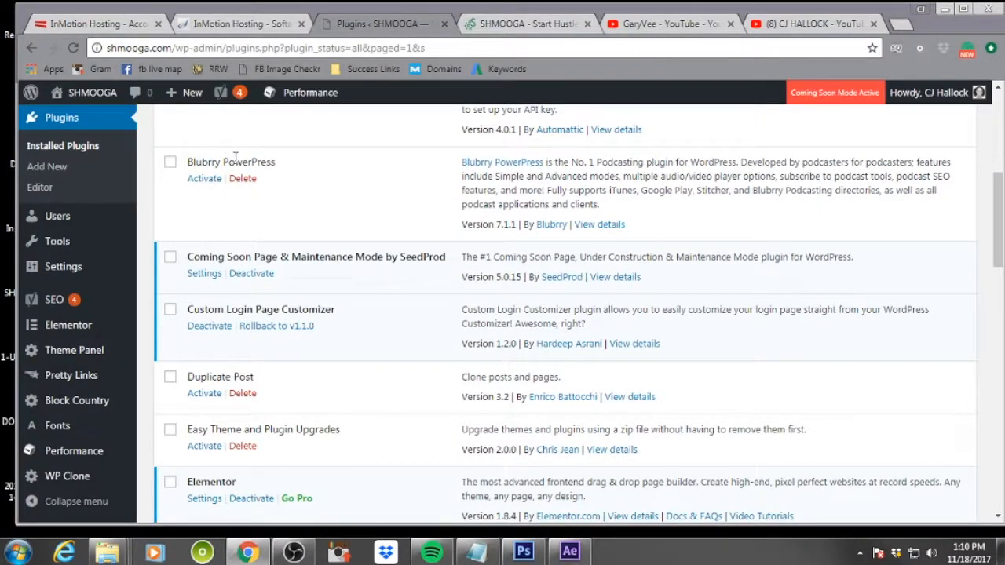
left_click_drag(276, 162, 182, 169)
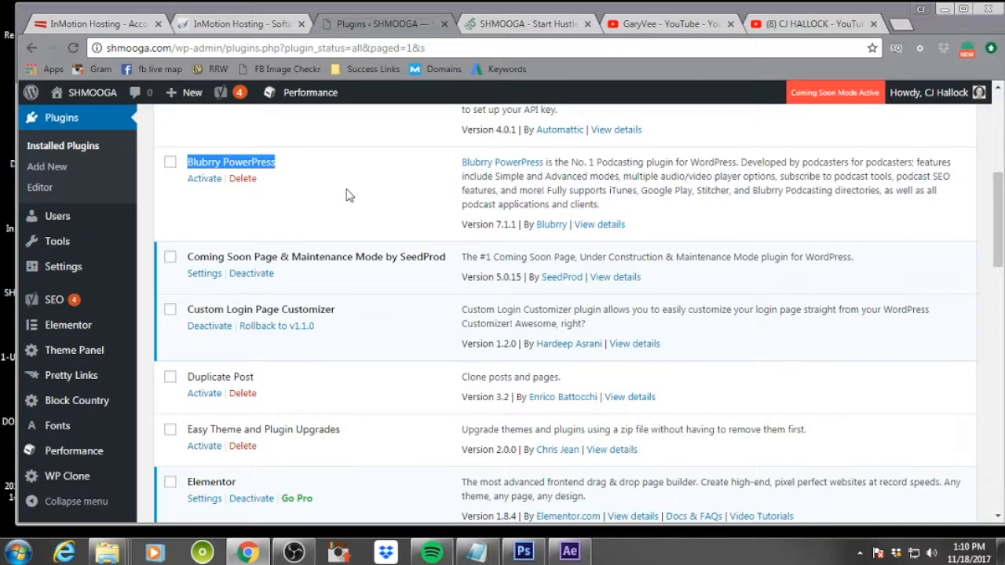
scroll(349, 196, "down", 1)
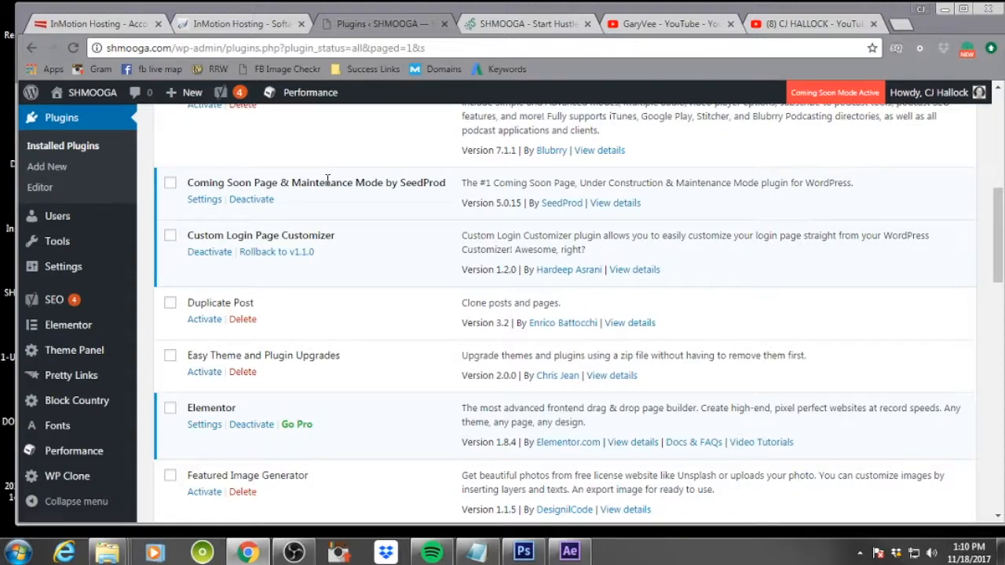
scroll(326, 185, "down", 2)
scroll(330, 165, "up", 1)
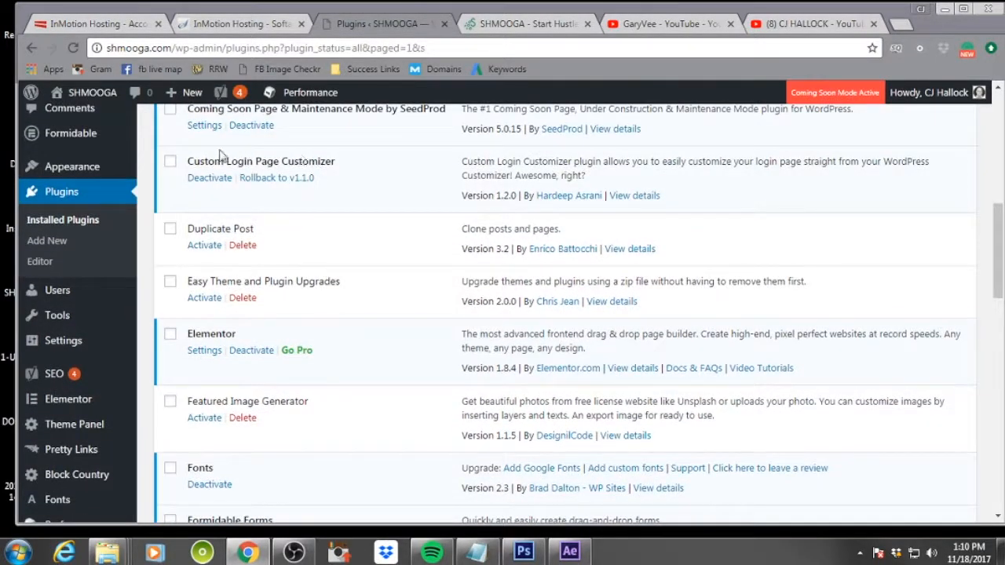
left_click(207, 179)
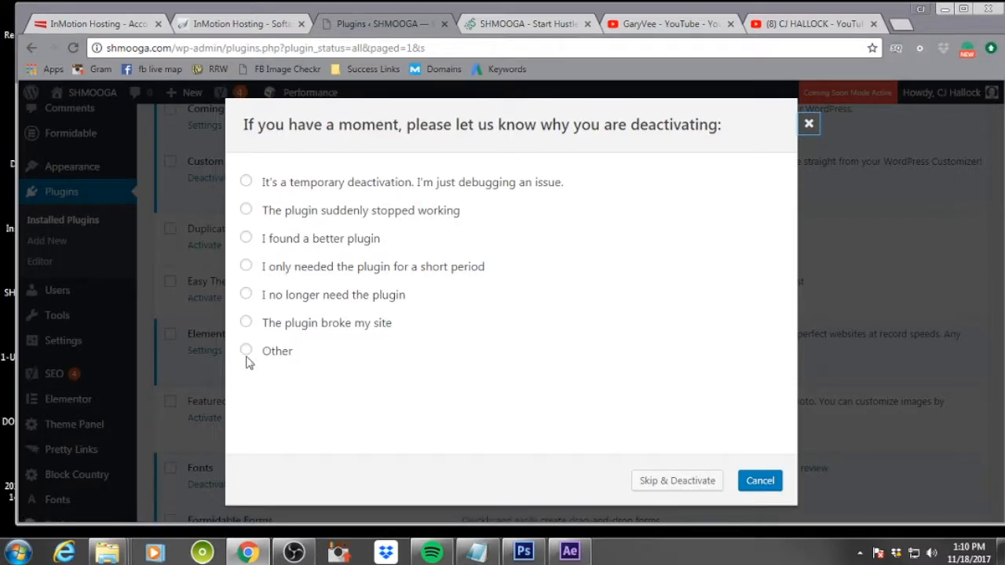
left_click(246, 294)
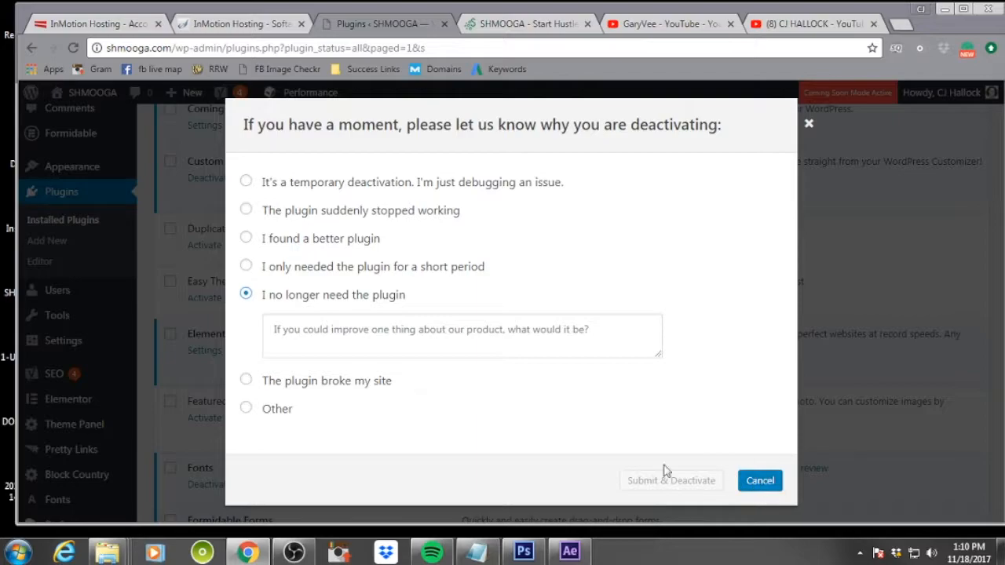
left_click(483, 339)
type("I")
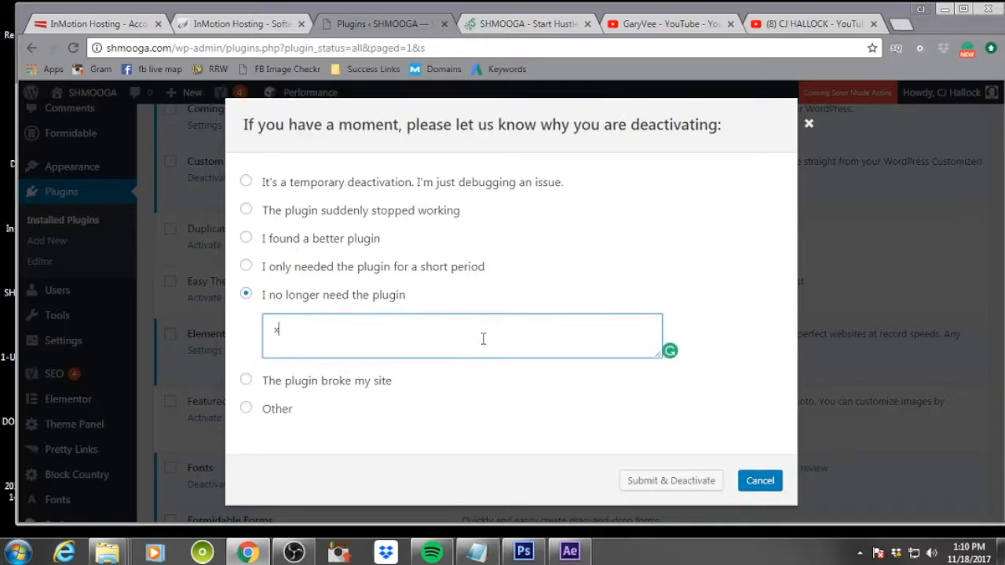
left_click(660, 485)
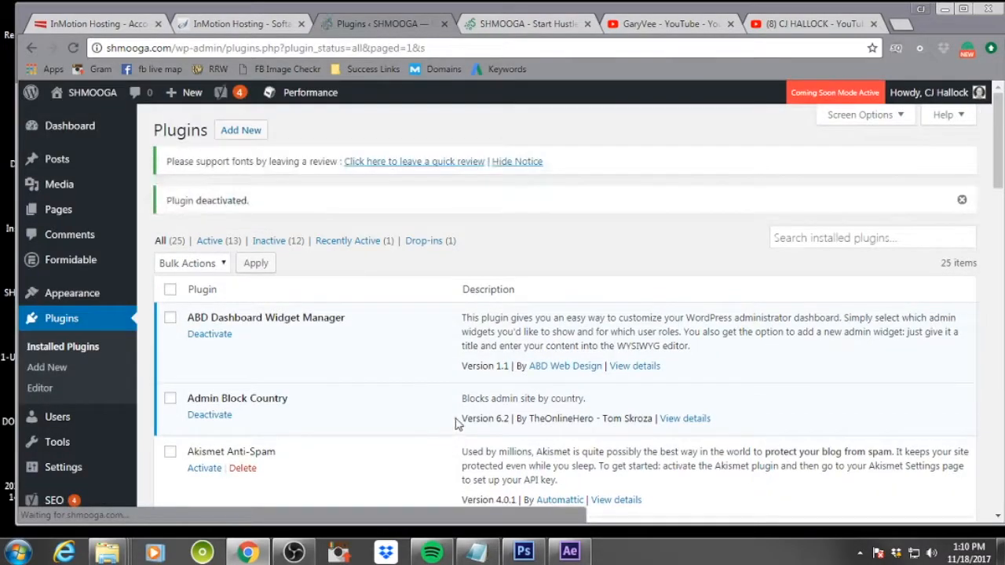
Scroll through the installed plugins list to review which plugins are active
scroll(357, 352, "down", 1)
scroll(357, 349, "down", 4)
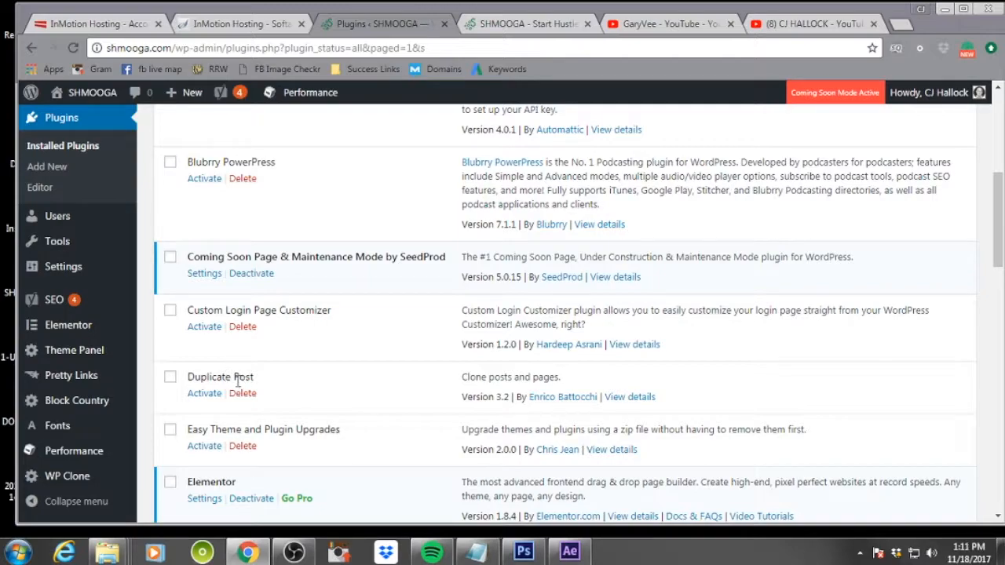
scroll(302, 426, "down", 1)
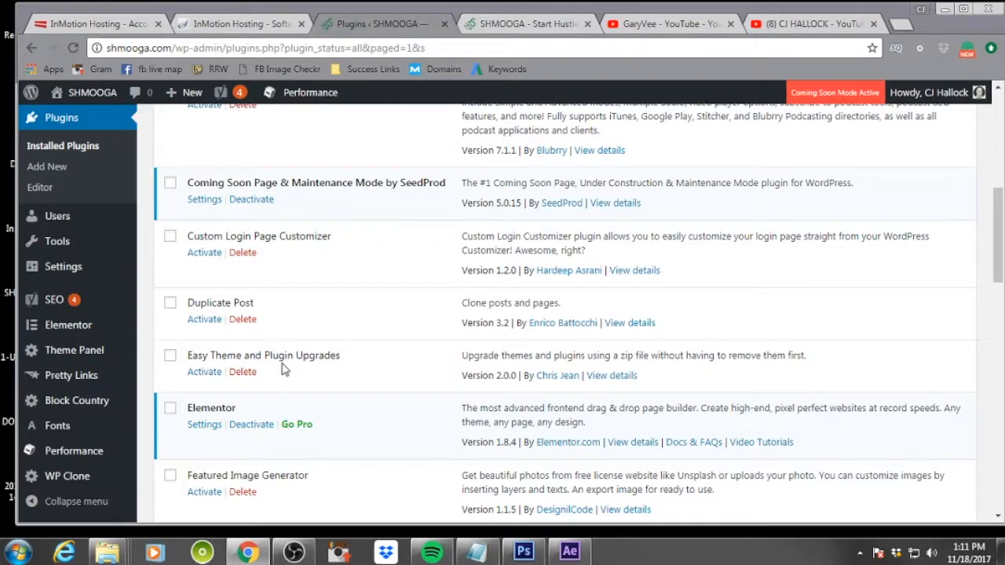
scroll(293, 358, "down", 2)
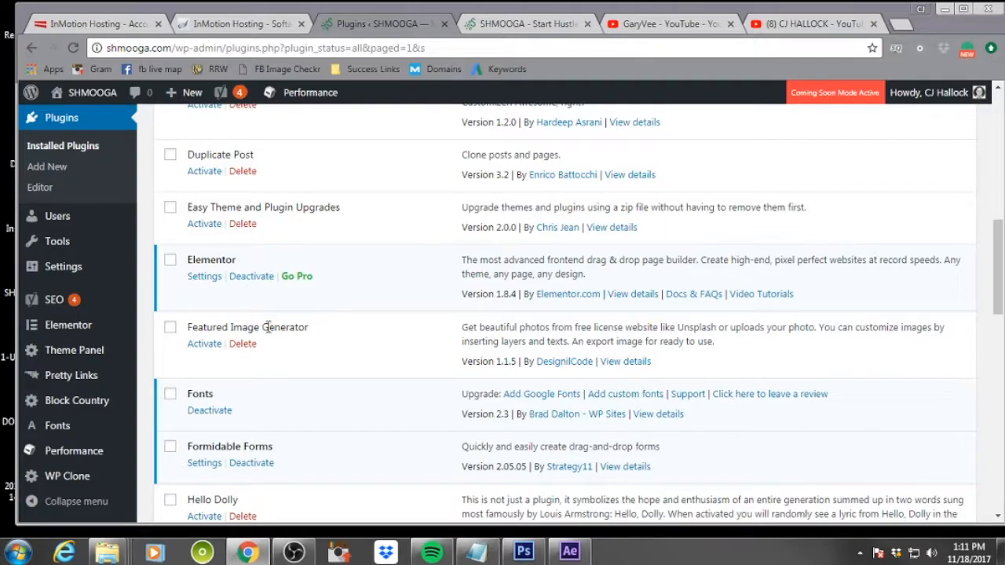
scroll(269, 328, "down", 1)
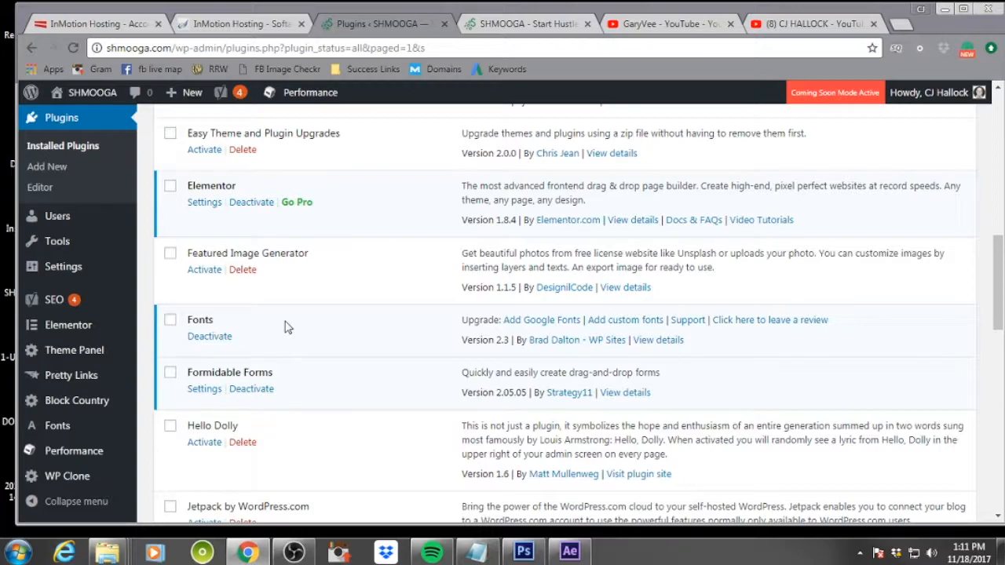
scroll(287, 395, "down", 2)
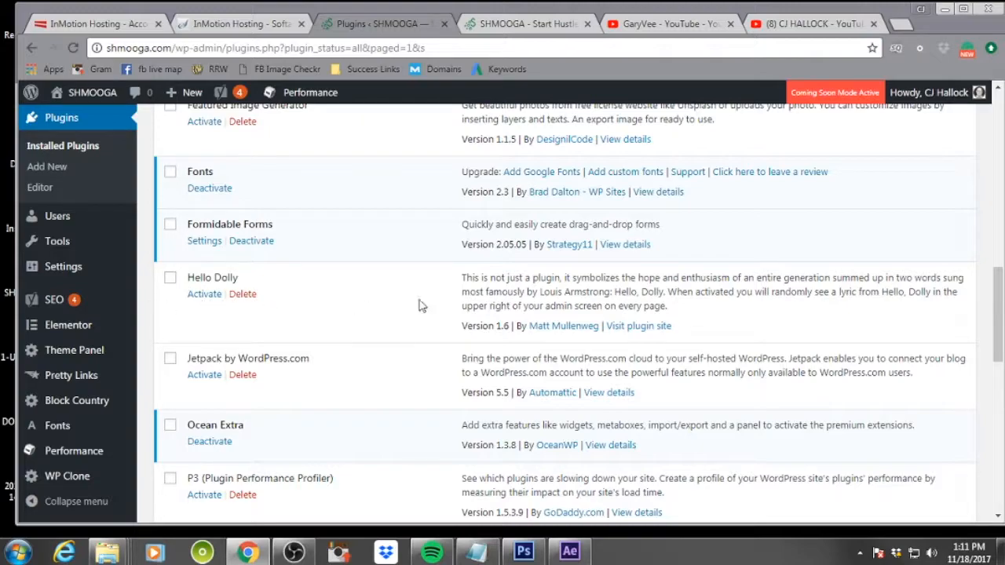
scroll(406, 320, "down", 1)
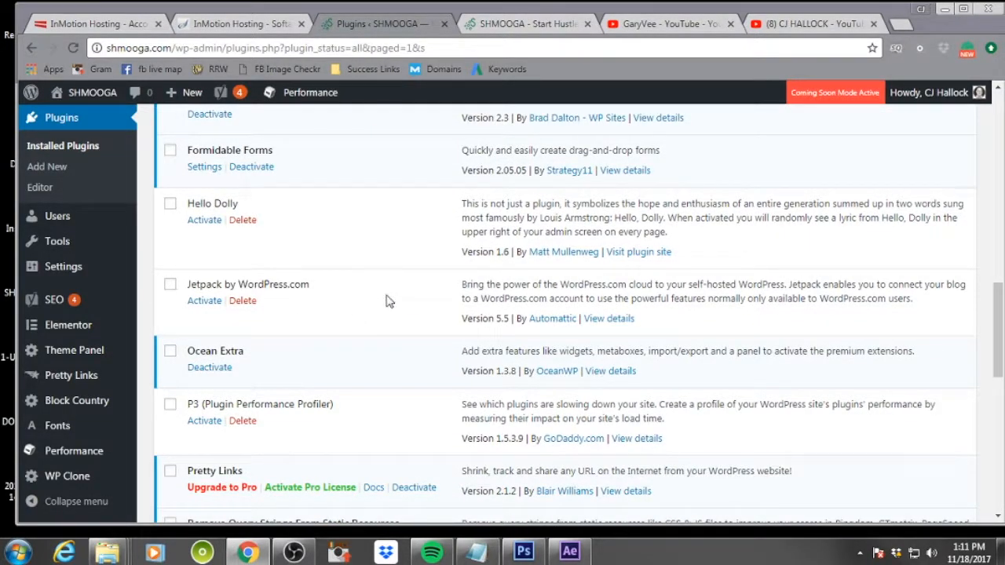
scroll(386, 301, "down", 1)
scroll(387, 301, "down", 1)
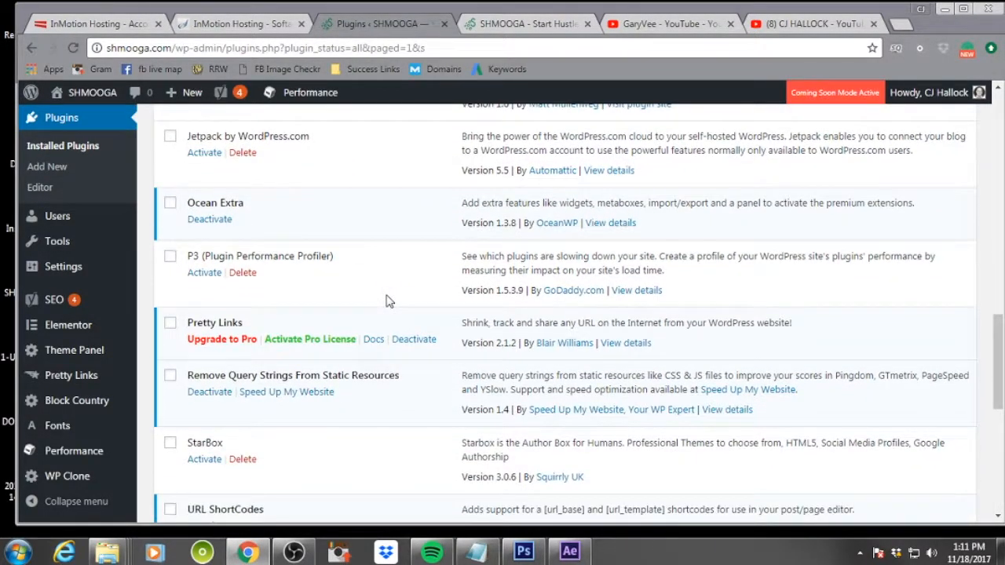
scroll(386, 300, "down", 1)
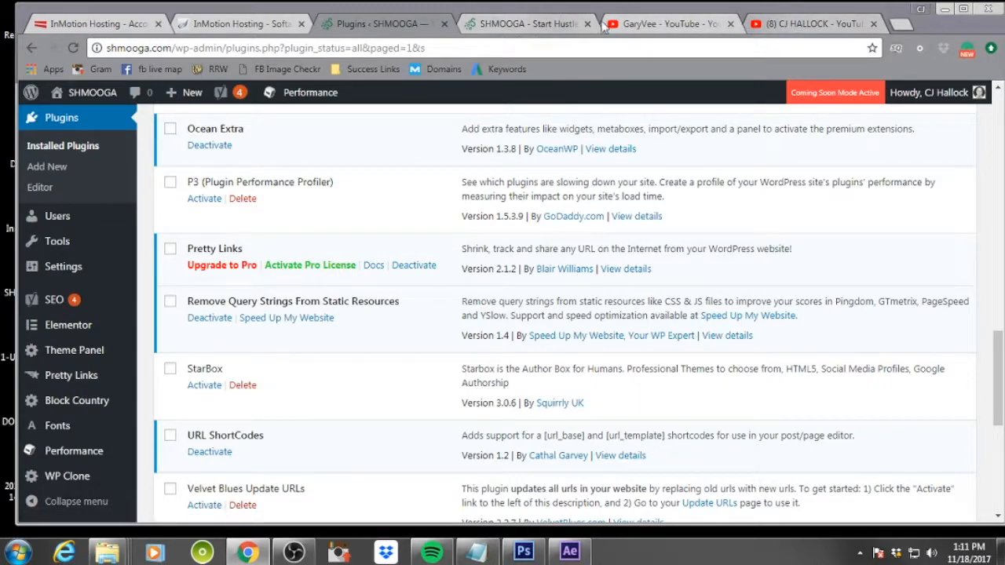
left_click(661, 20)
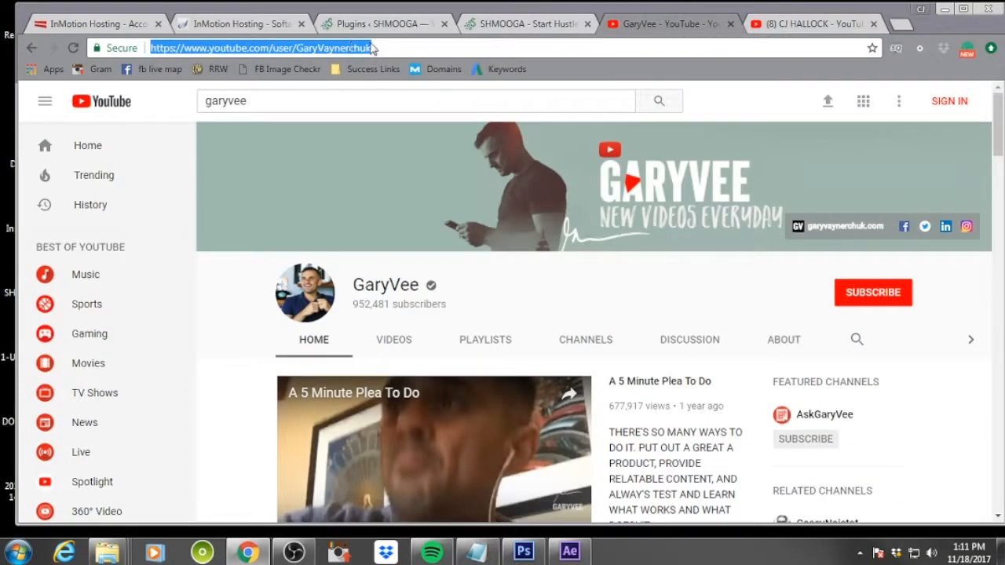
left_click(511, 24)
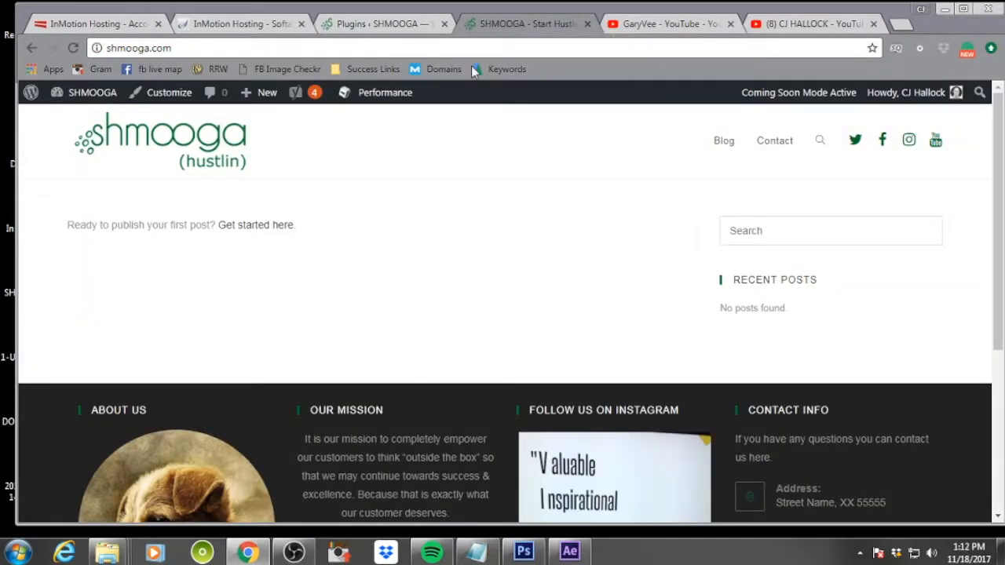
left_click(378, 23)
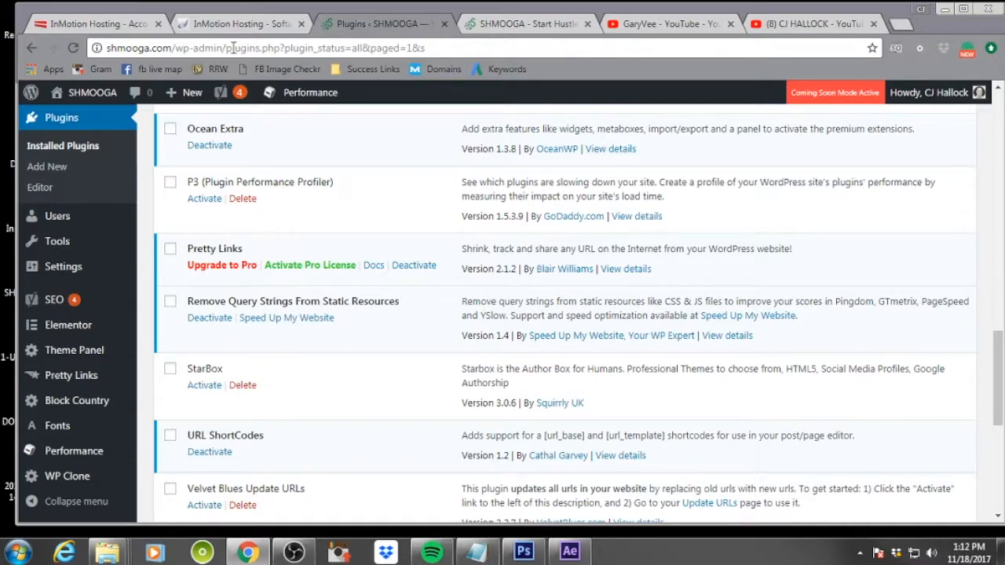
left_click(812, 24)
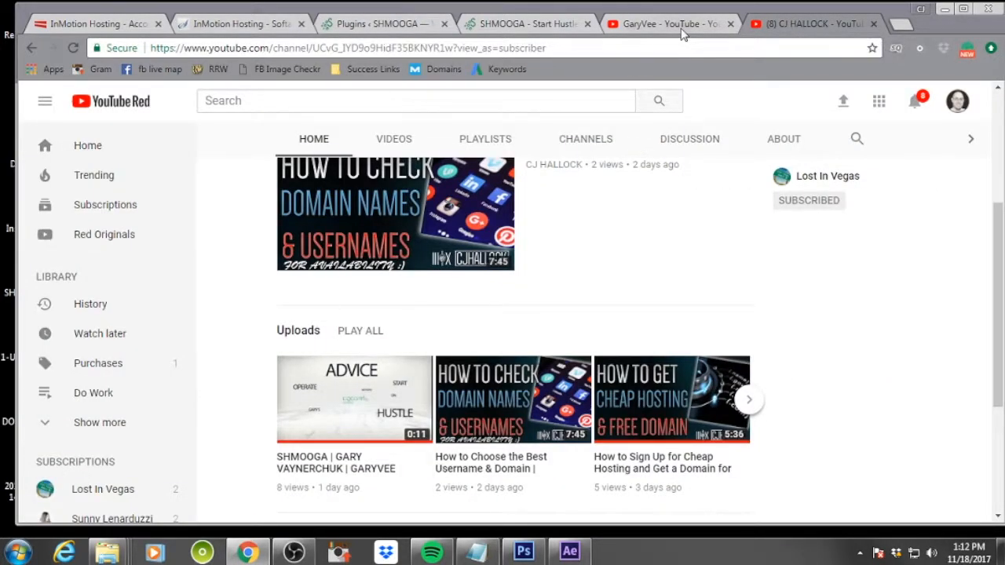
left_click(874, 24)
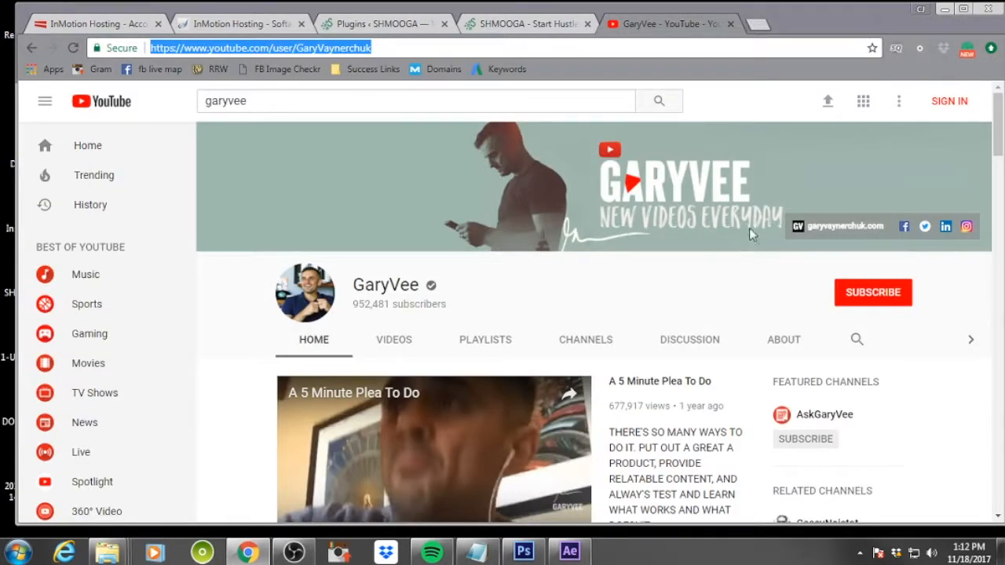
left_click(382, 24)
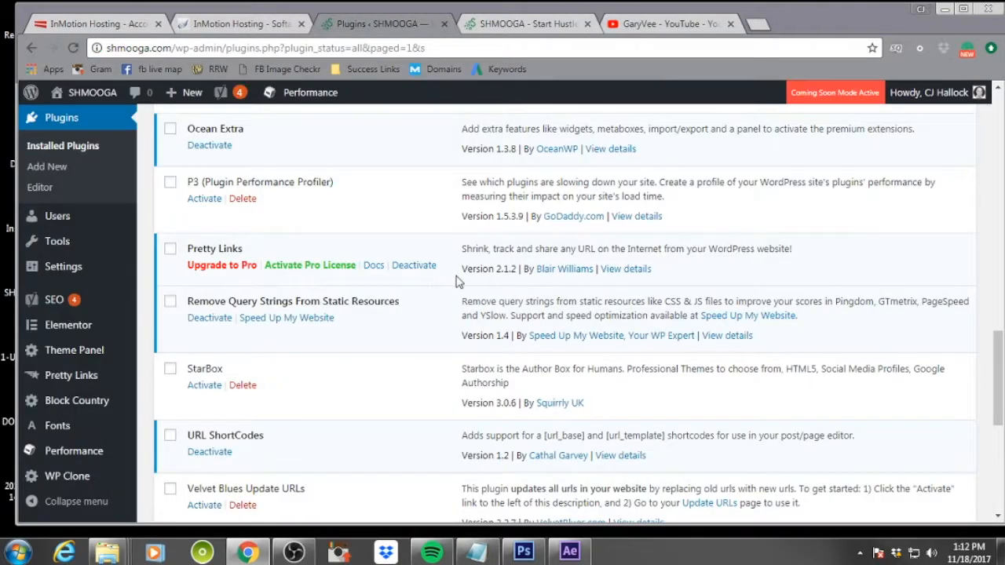
Review the rest of the plugin list and the Users, Tools and Settings admin submenus
scroll(459, 278, "down", 2)
scroll(459, 278, "up", 1)
scroll(459, 281, "up", 2)
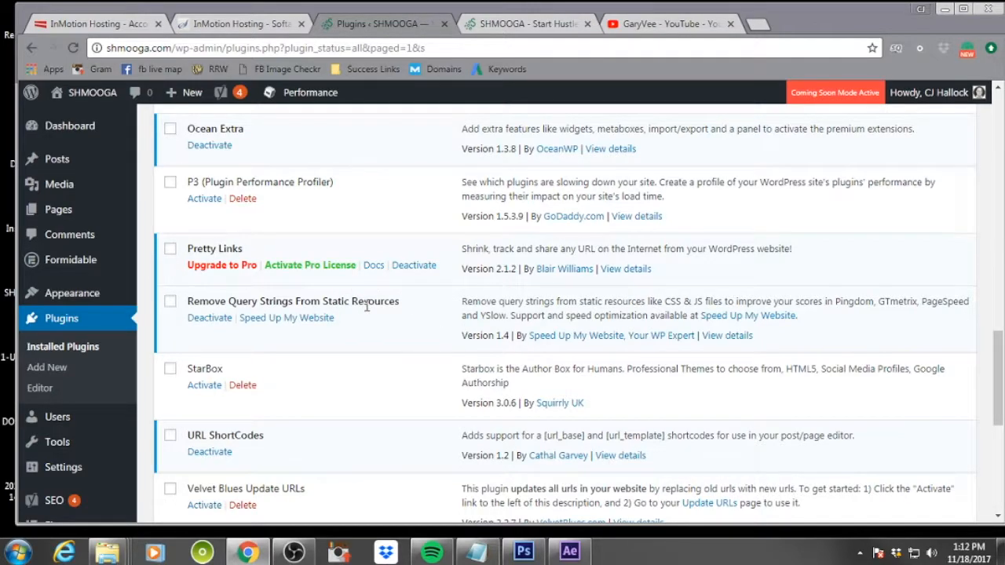
scroll(368, 310, "down", 1)
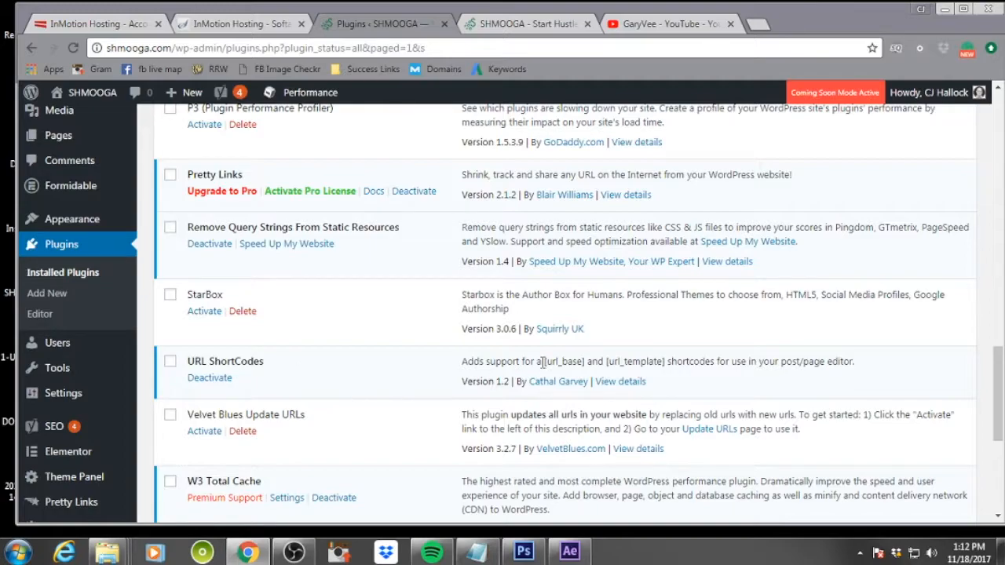
left_click_drag(545, 362, 584, 367)
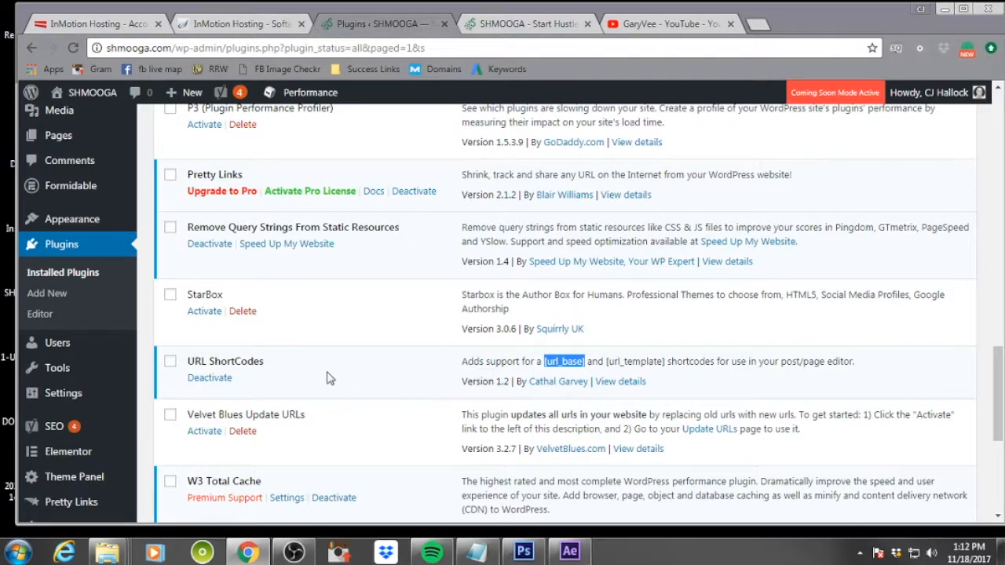
scroll(329, 377, "down", 3)
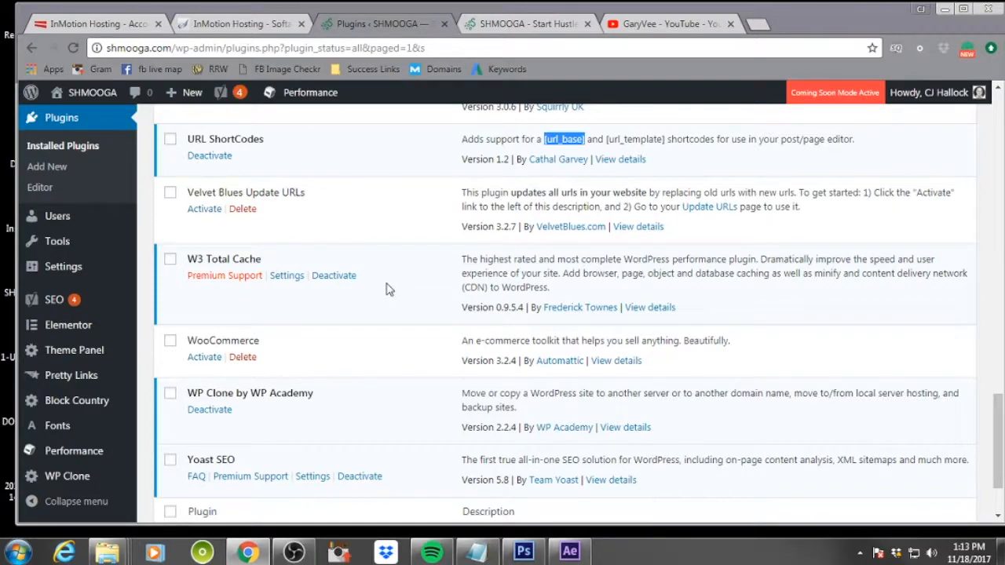
scroll(389, 288, "down", 2)
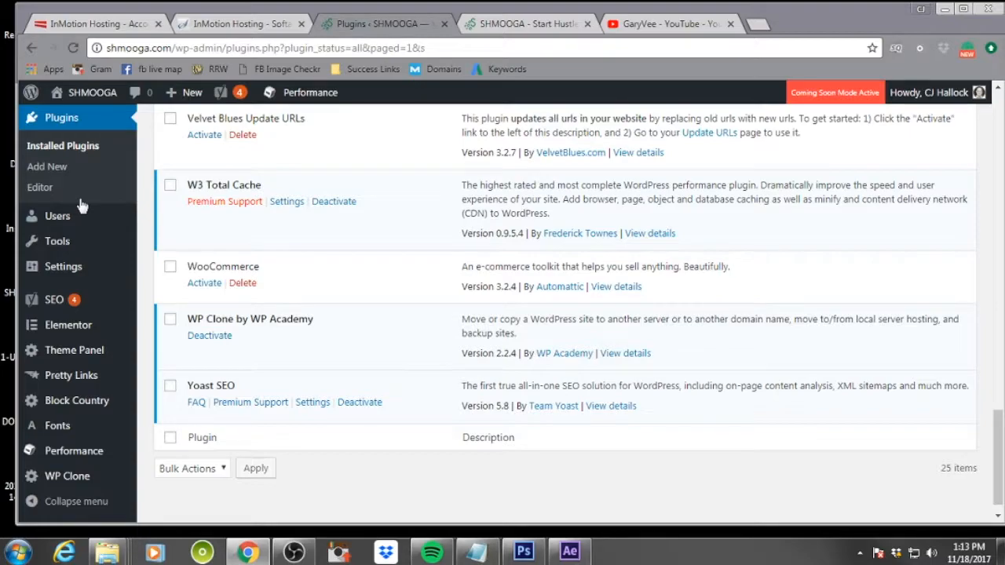
mouse_move(86, 220)
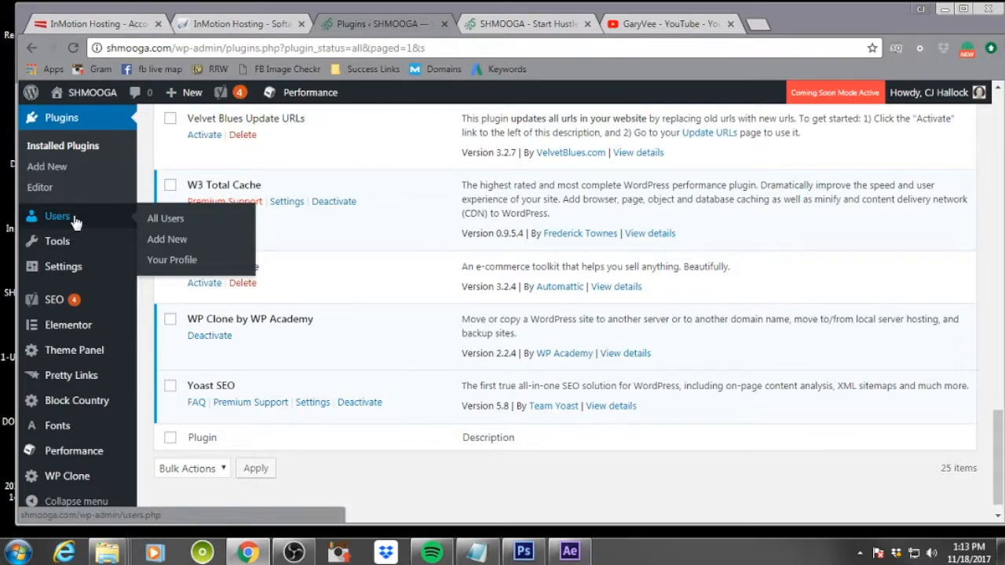
mouse_move(88, 252)
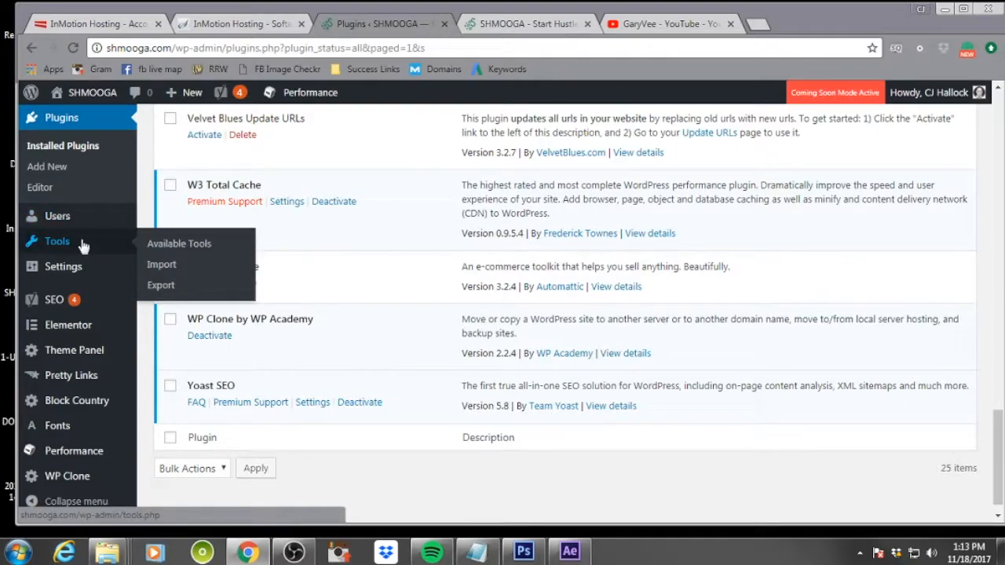
mouse_move(86, 274)
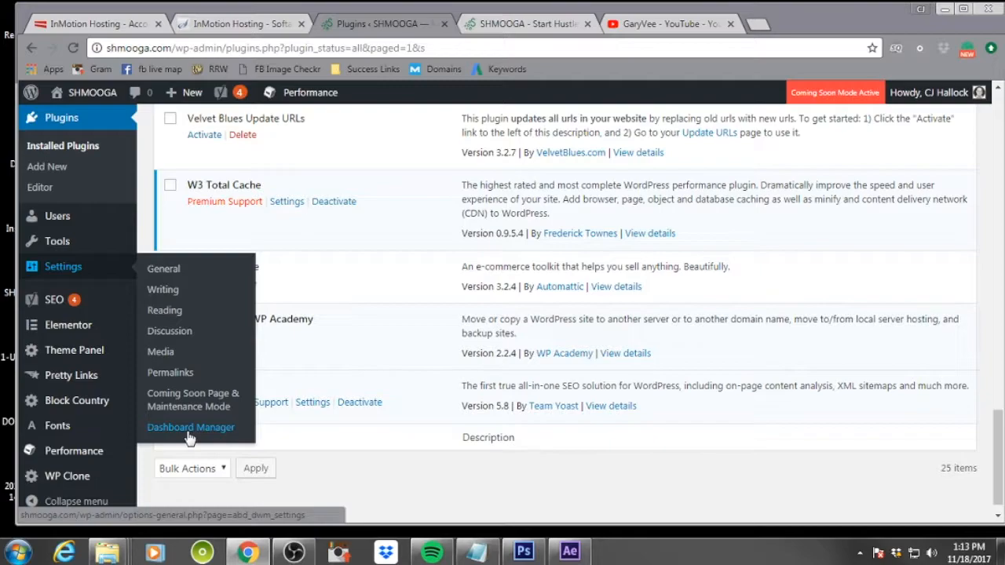
scroll(392, 271, "up", 15)
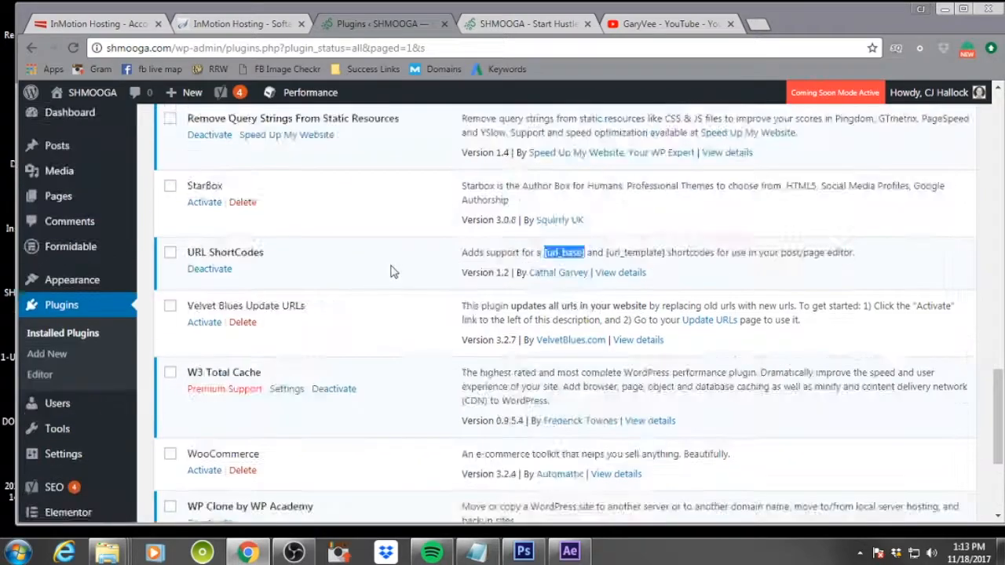
Disable Coming Soon mode in the Coming Soon Page & Maintenance Mode settings, save, and preview the live site
scroll(392, 271, "up", 3)
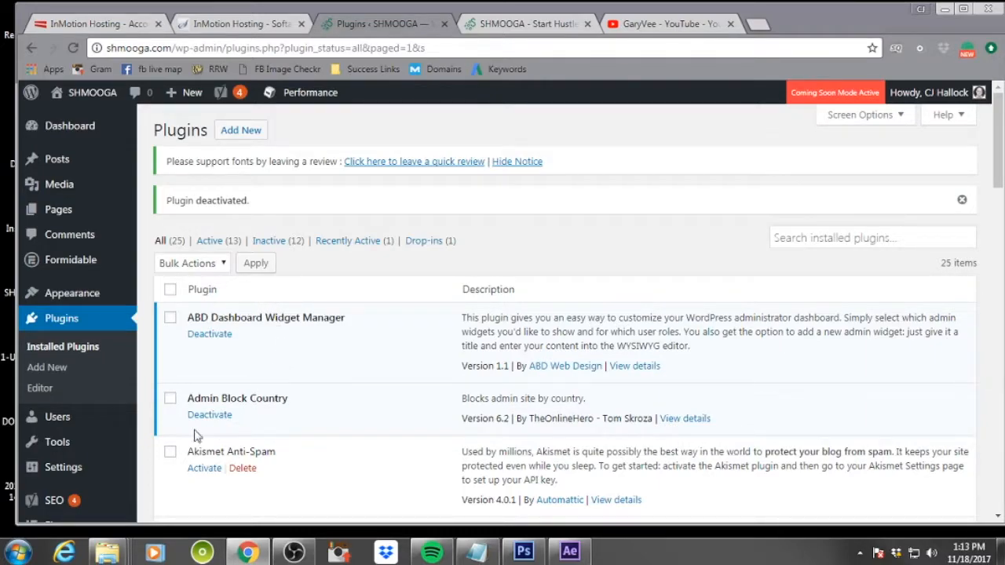
mouse_move(87, 467)
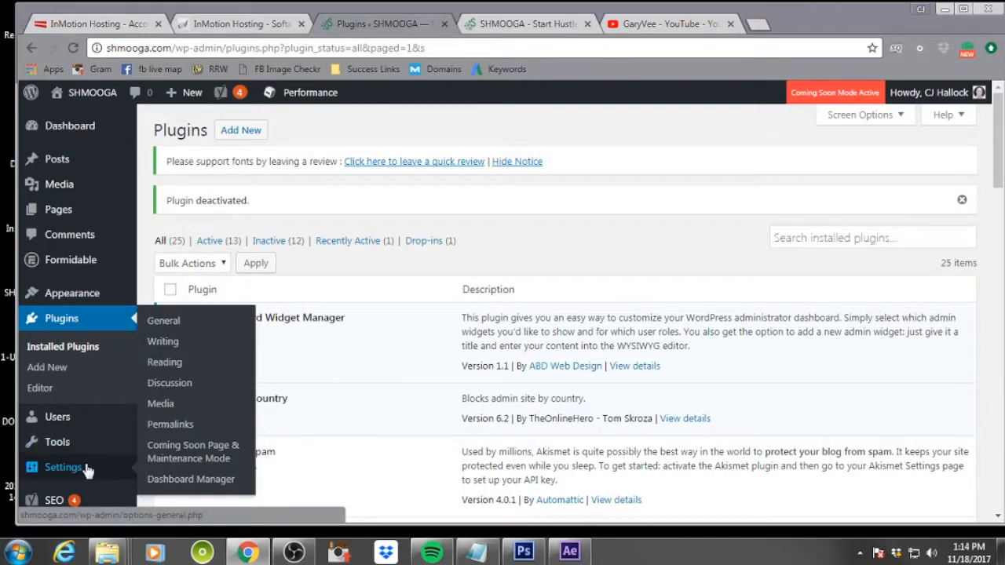
left_click(198, 463)
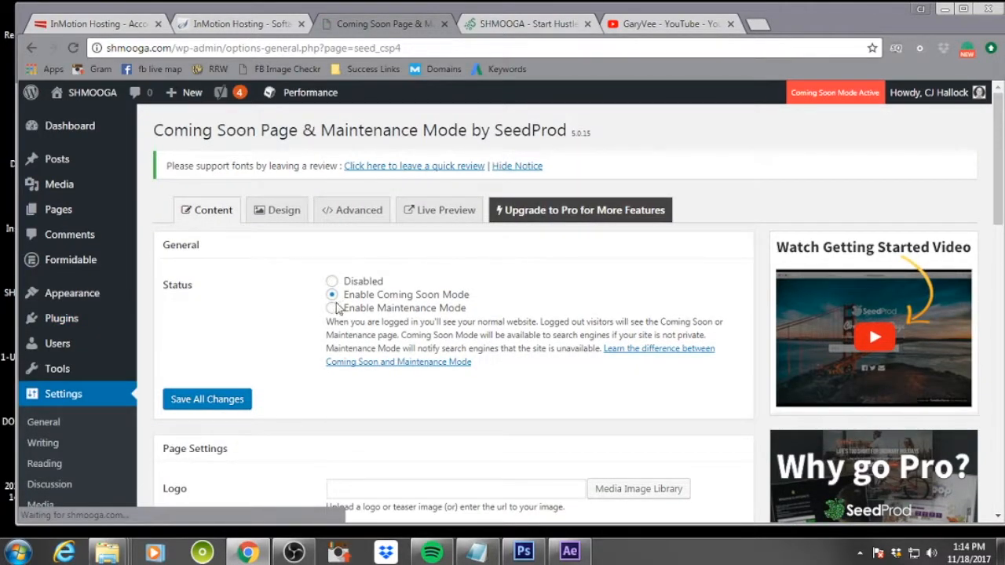
left_click(331, 281)
left_click(222, 402)
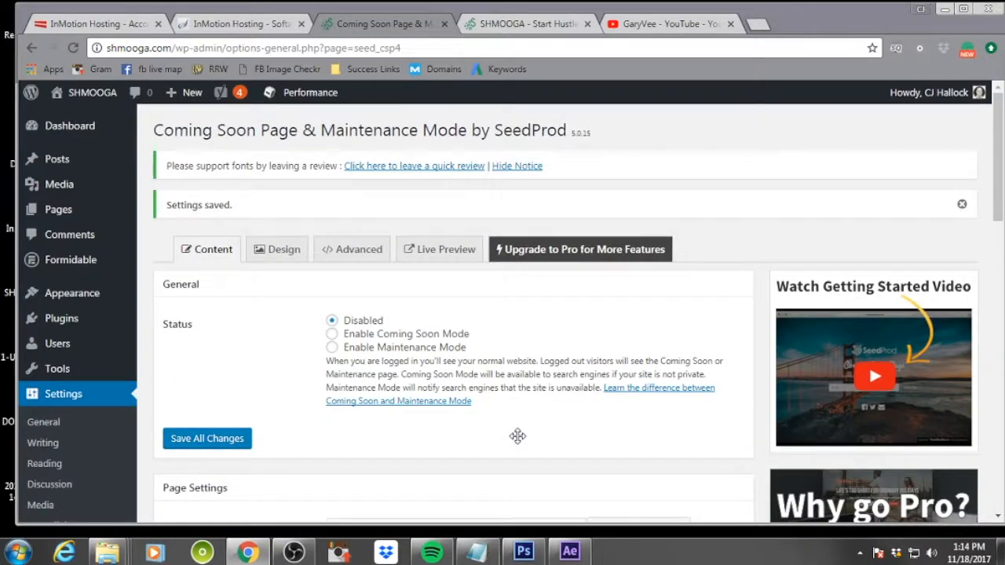
left_click(510, 25)
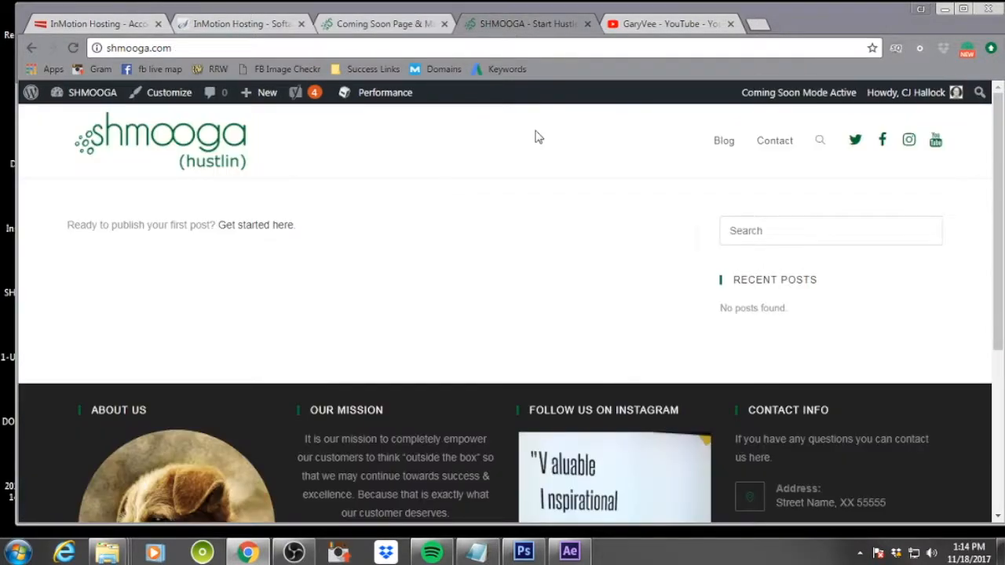
Re-enable Coming Soon Mode in the Coming Soon Page settings and save all changes
left_click(332, 26)
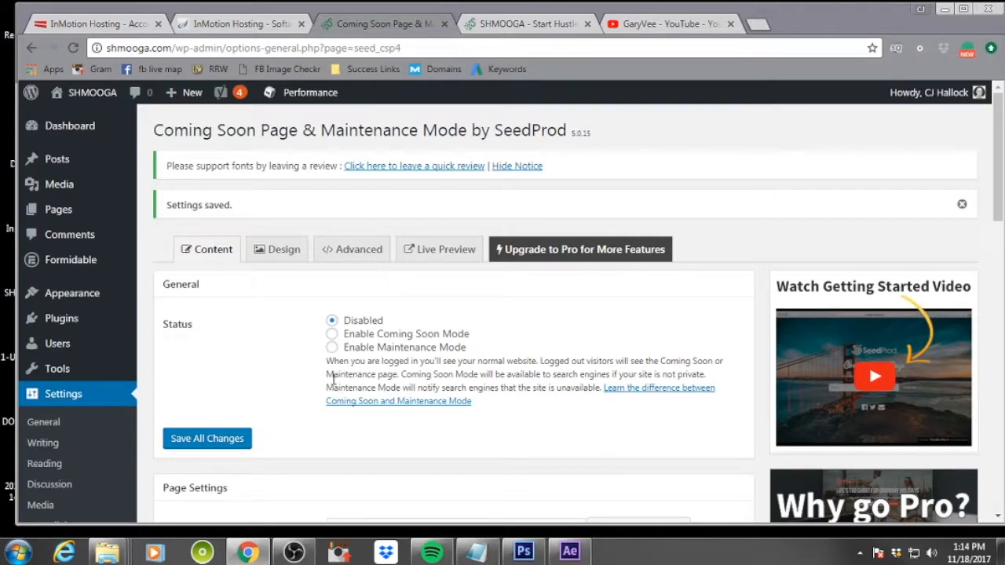
left_click(332, 334)
left_click(216, 443)
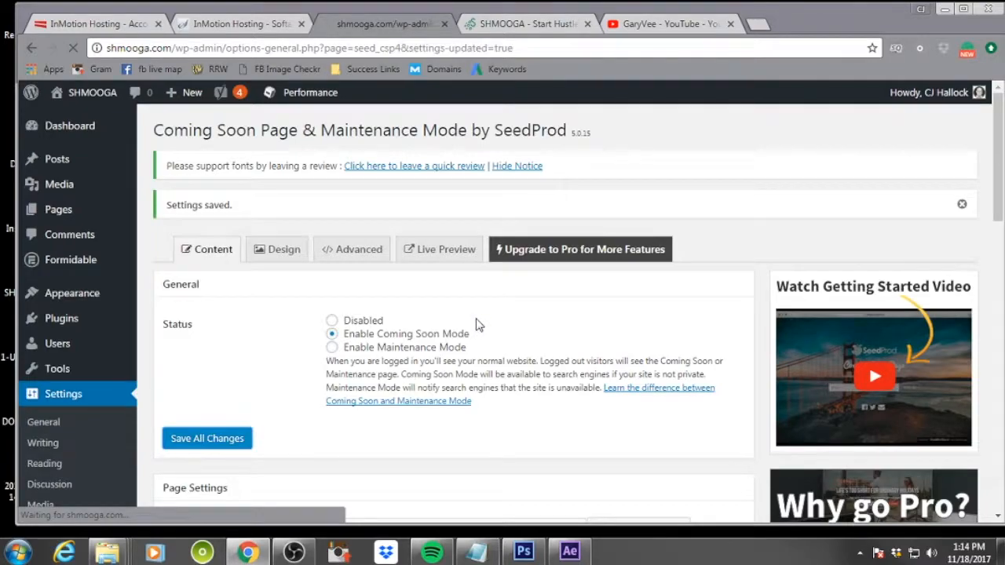
Open the Pretty Links Add New Link page and copy the GaryVee YouTube channel URL from its tab
scroll(116, 335, "down", 4)
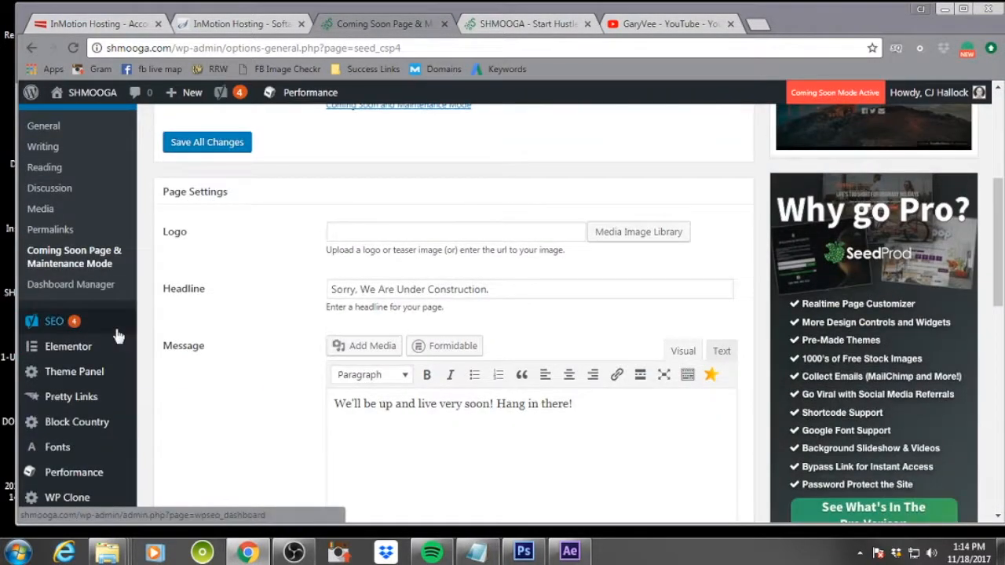
mouse_move(116, 336)
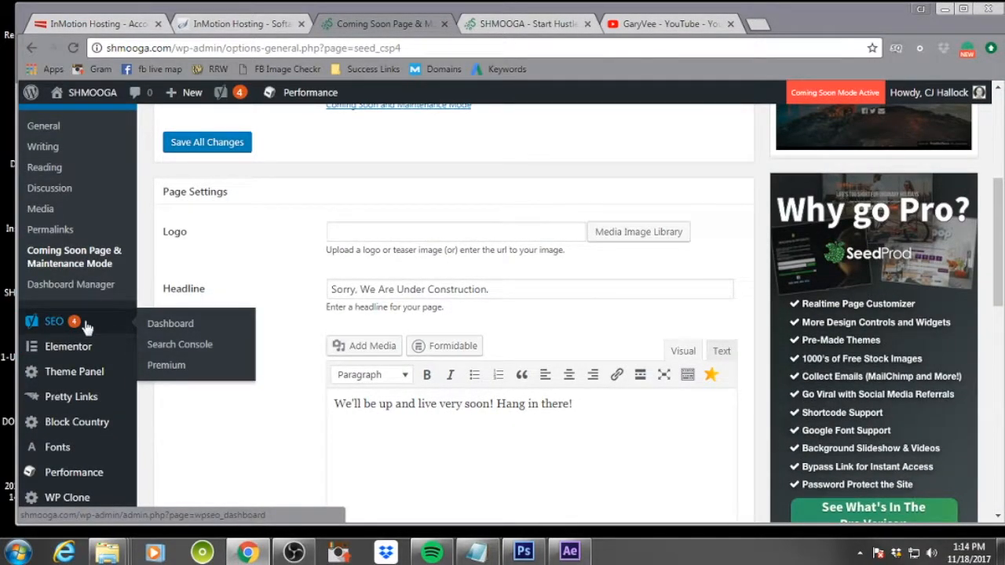
mouse_move(106, 351)
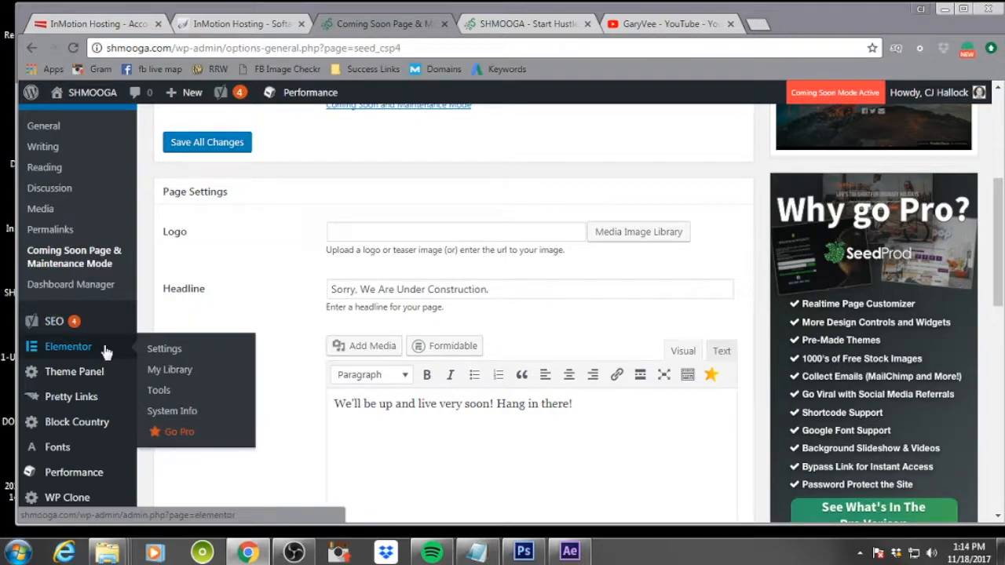
mouse_move(99, 375)
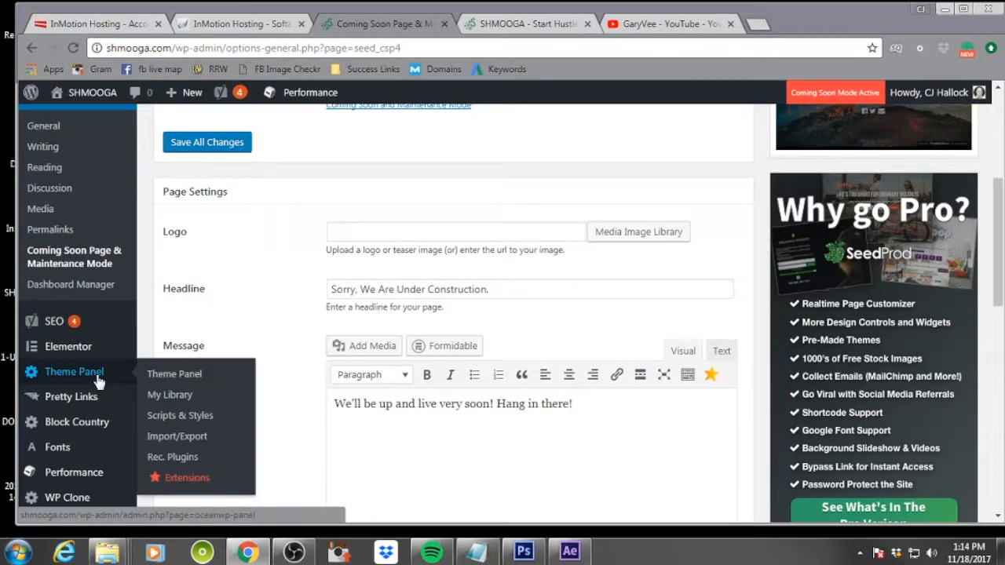
mouse_move(107, 400)
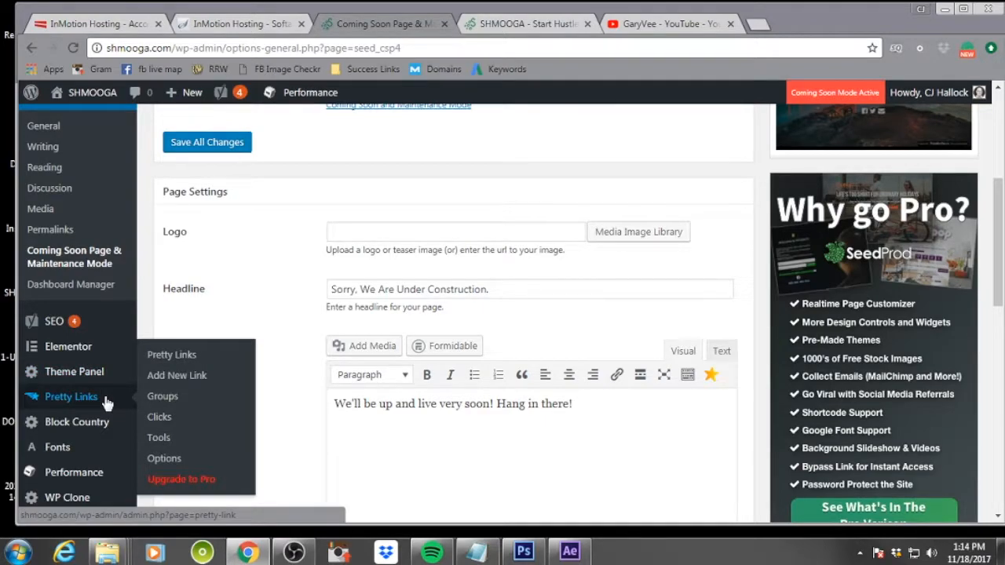
left_click(174, 376)
left_click(640, 24)
left_click(361, 48)
right_click(355, 52)
left_click(398, 102)
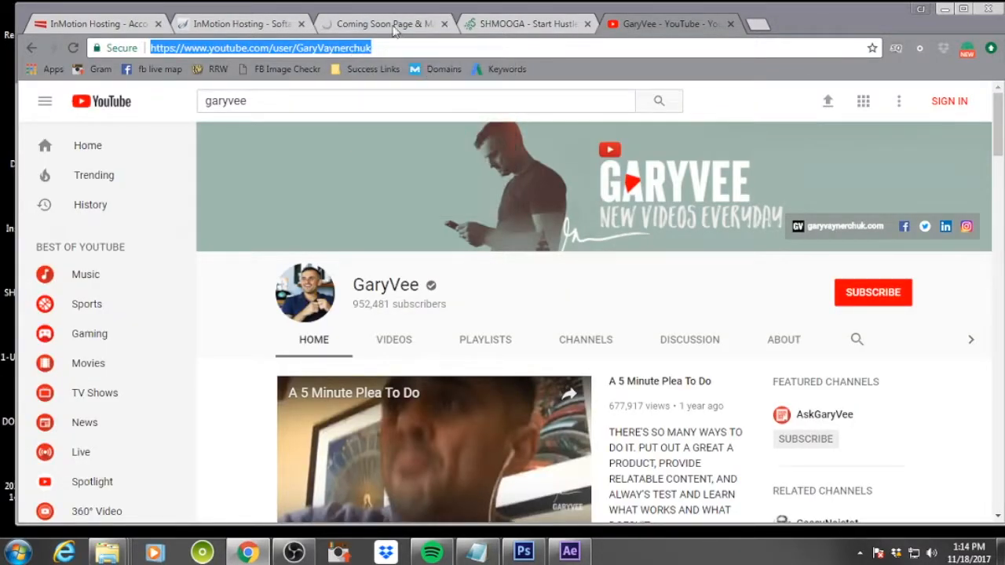
Set the new link's redirection to 301 (Permanent) and paste the YouTube channel URL as its target URL
left_click(400, 25)
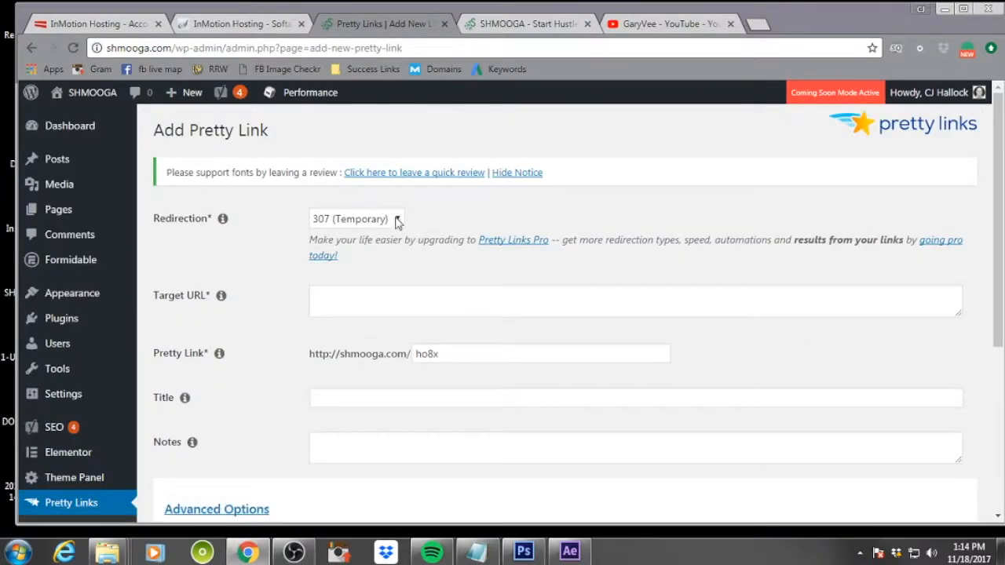
left_click(396, 219)
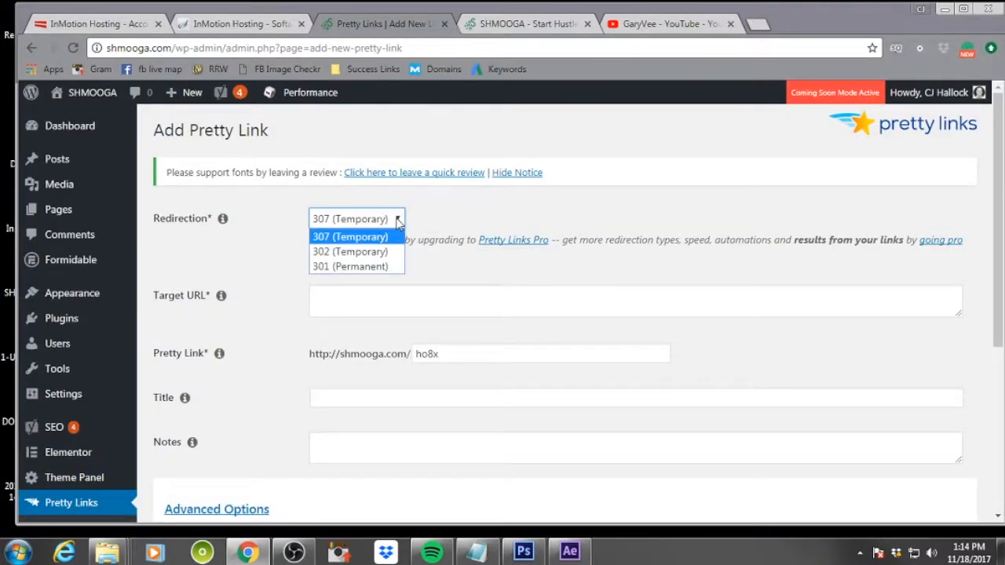
left_click(374, 270)
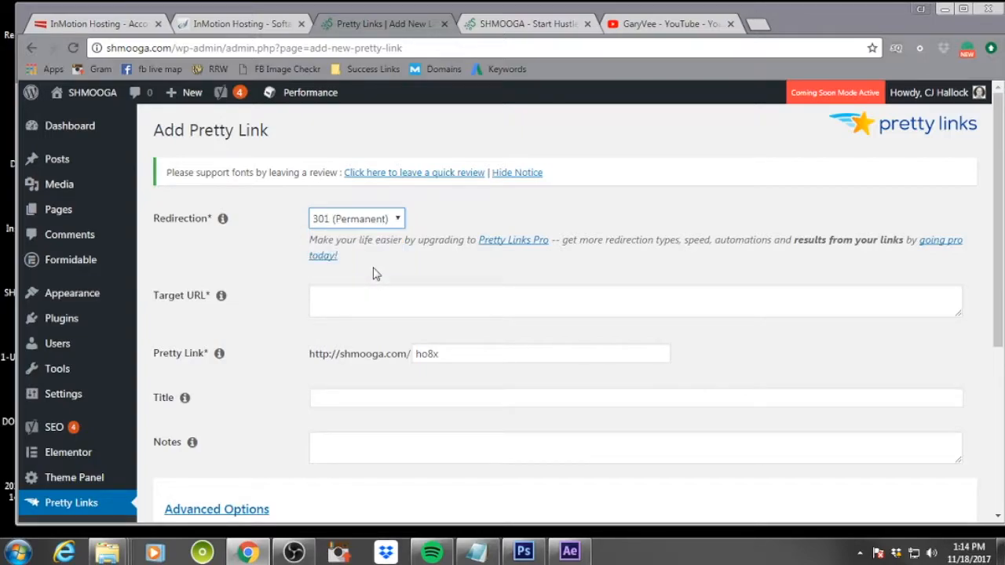
left_click(379, 311)
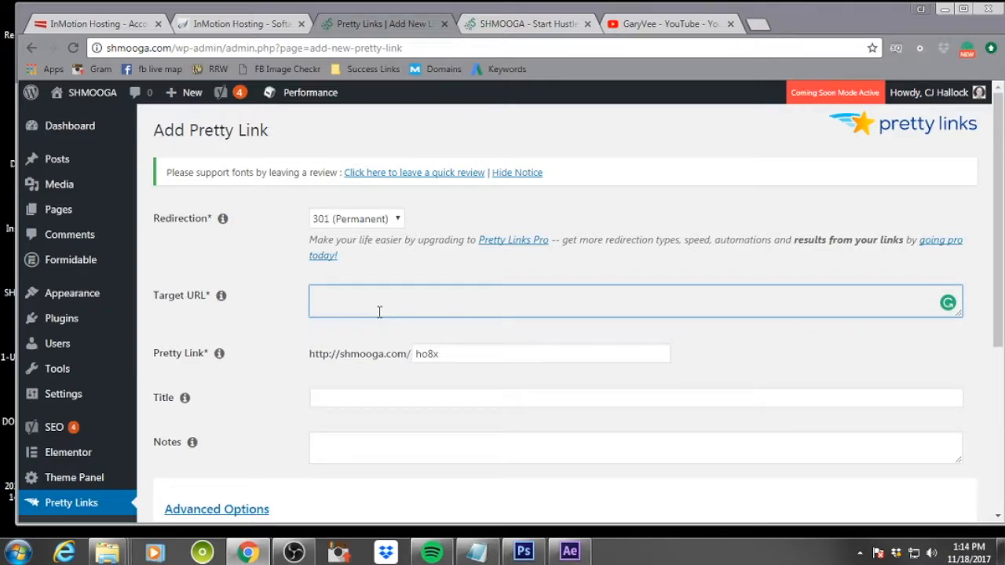
key("ctrl+v")
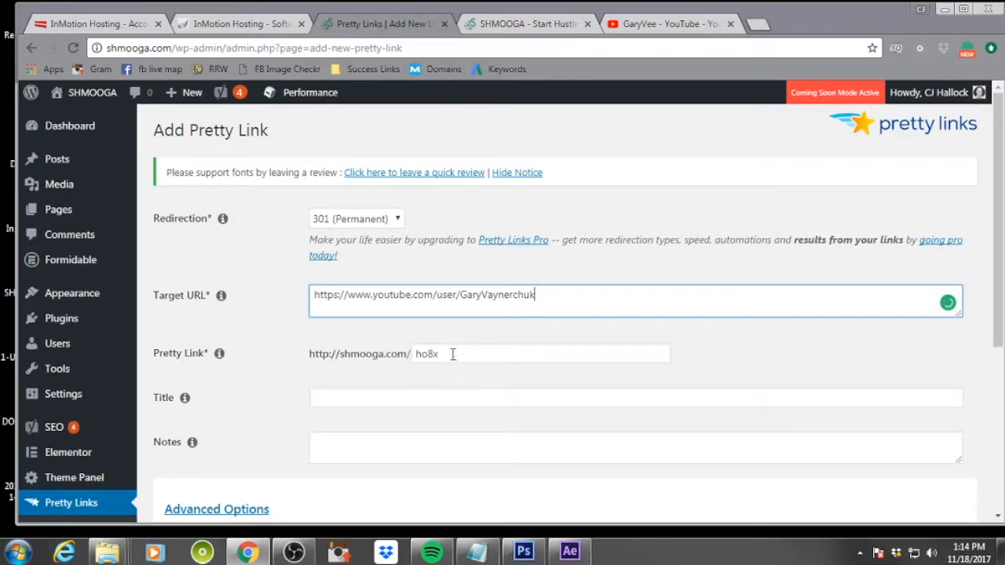
Set the pretty link slug to gvyt and the title to Gary's YouTube
left_click_drag(450, 352, 386, 360)
type("gvty")
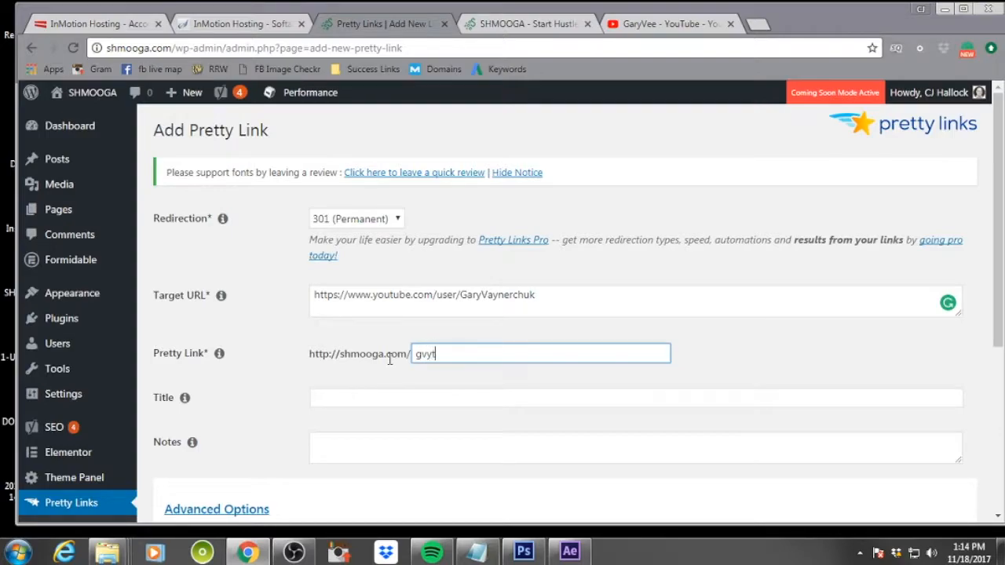
left_click(421, 398)
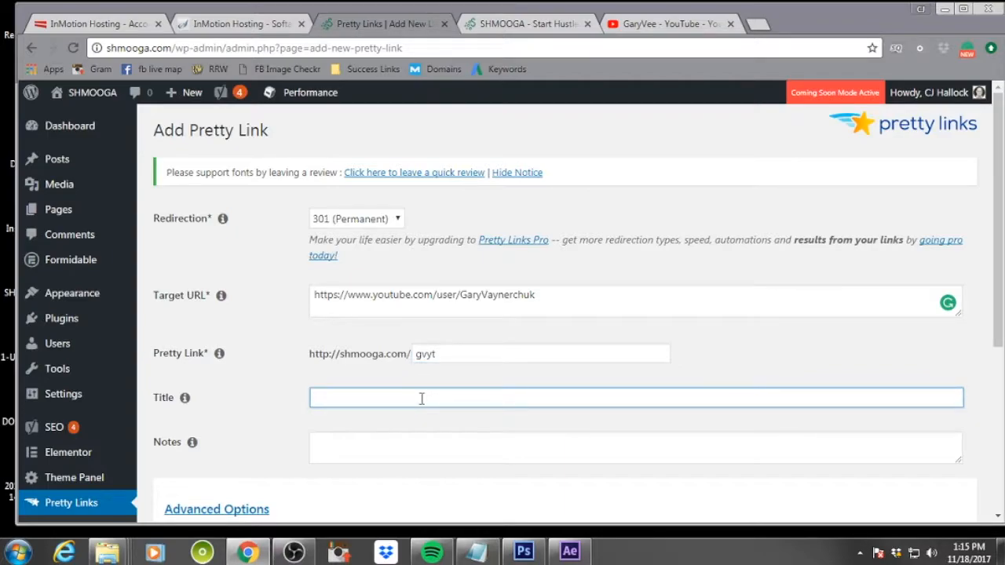
type("Gary's YouTube")
Expand Advanced Options, create the pretty link, and select the generated short URL in the links list
scroll(421, 397, "down", 4)
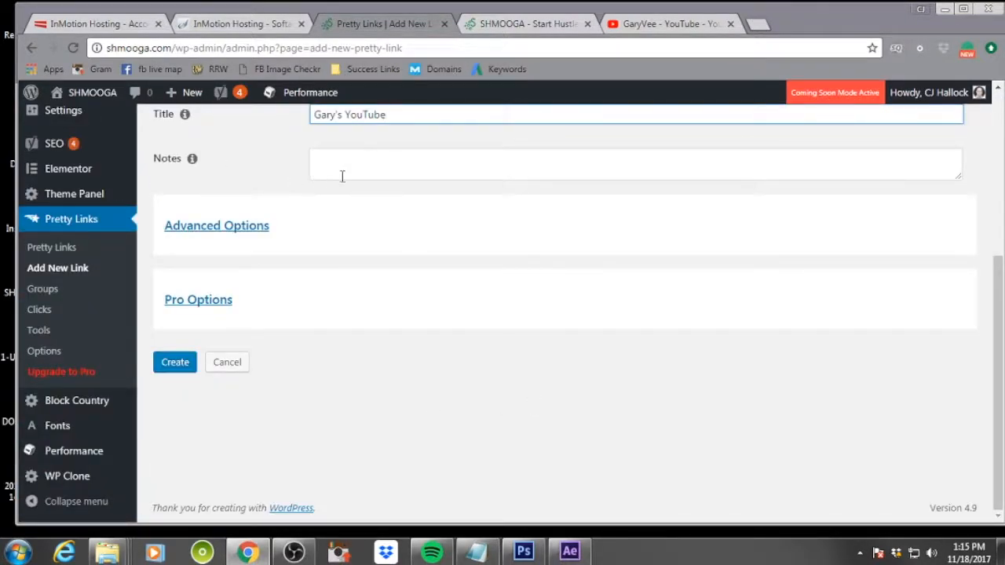
left_click(219, 227)
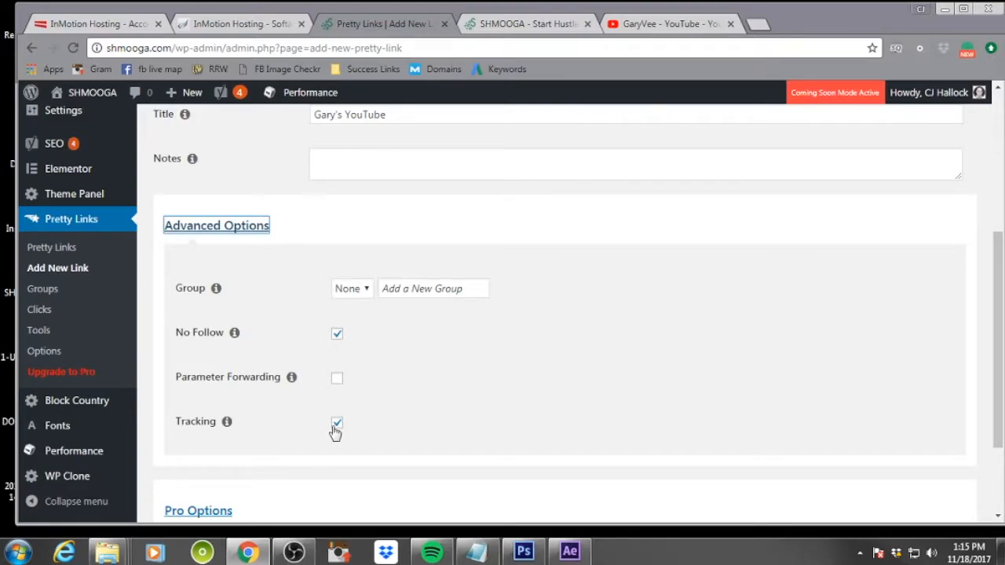
left_click(423, 291)
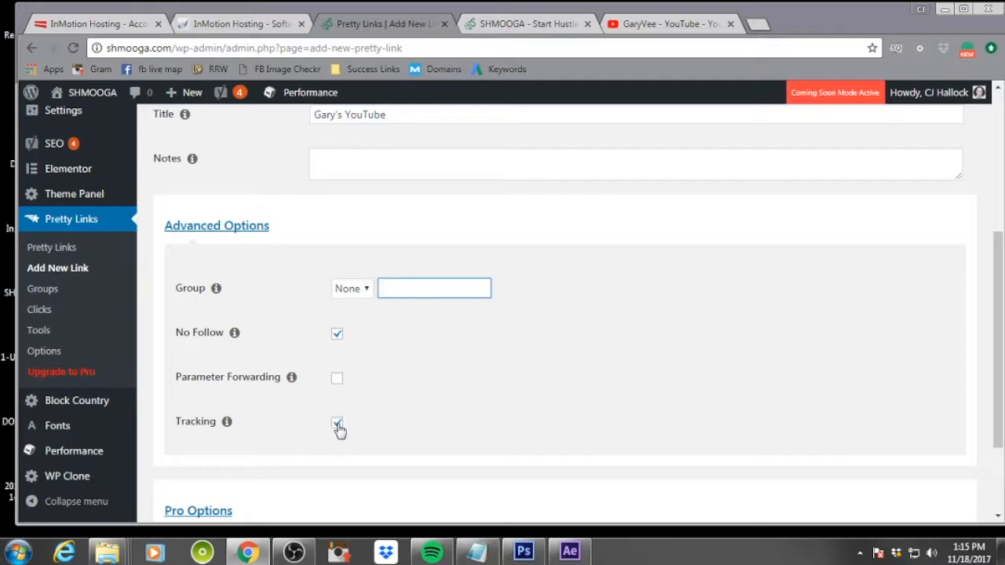
scroll(589, 394, "down", 3)
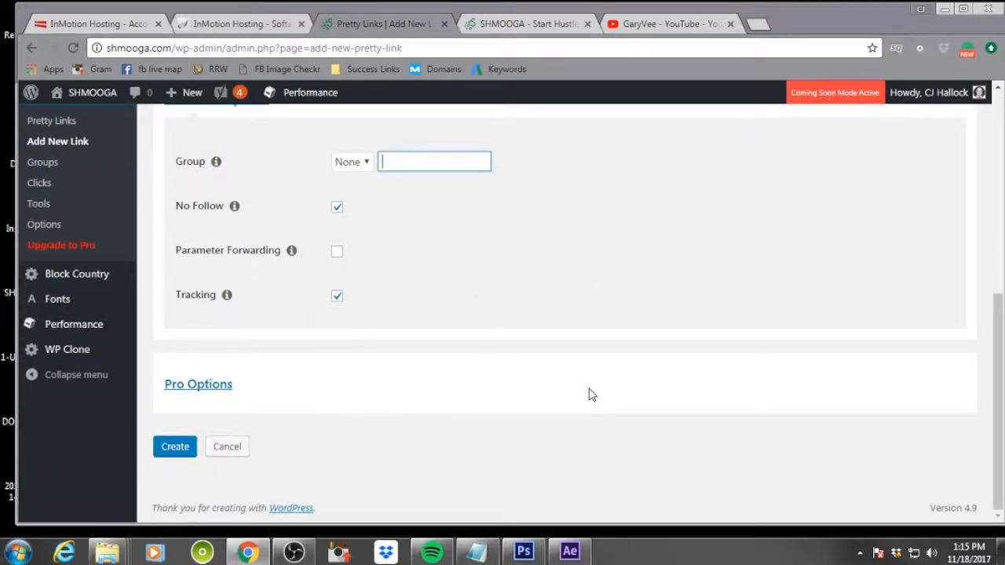
scroll(195, 433, "up", 2)
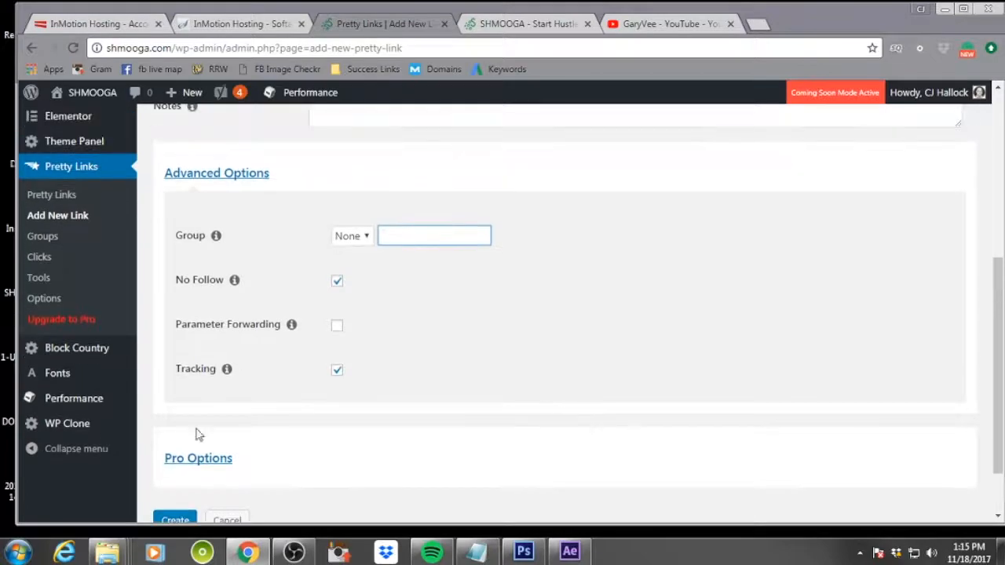
left_click(191, 519)
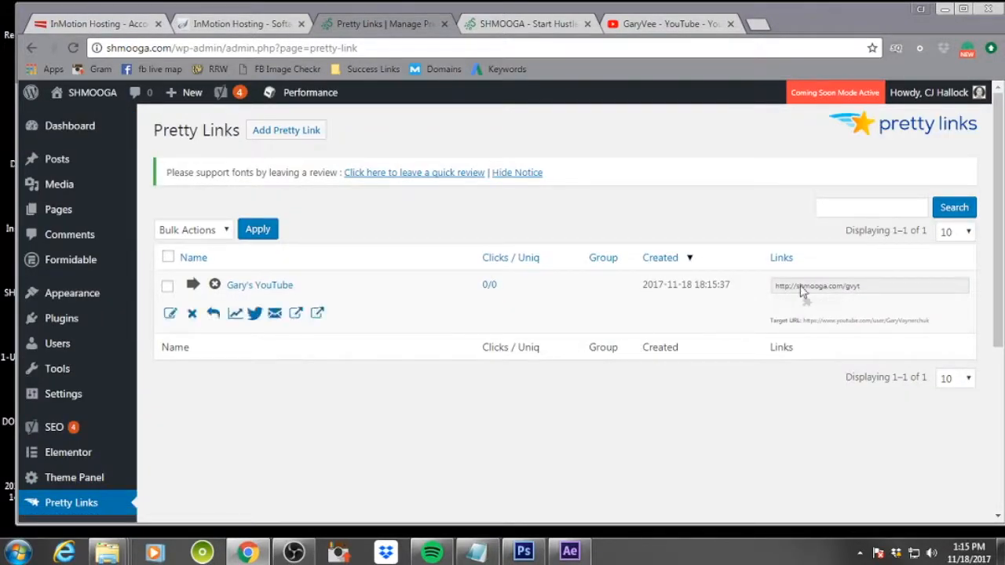
left_click(864, 286)
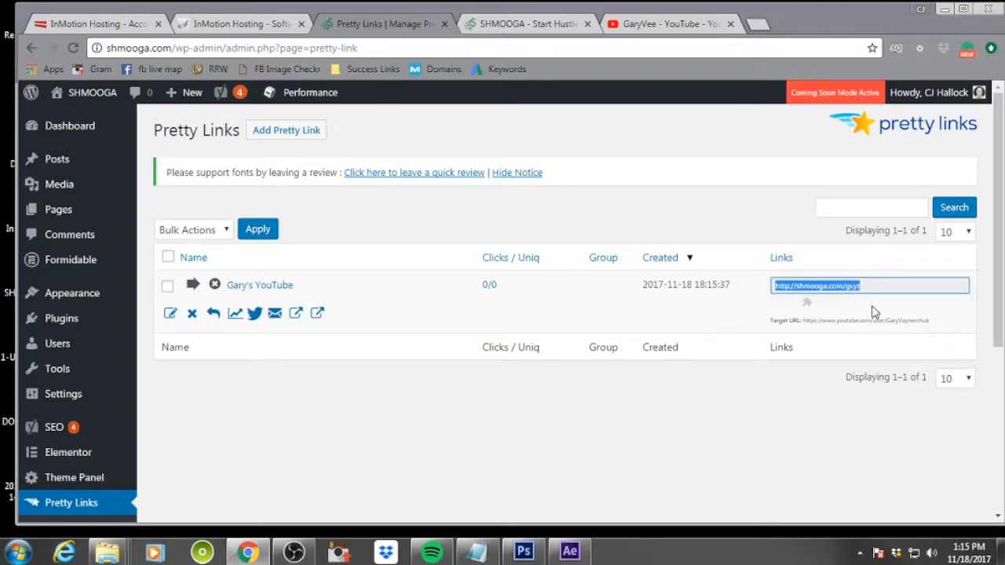
scroll(388, 319, "down", 4)
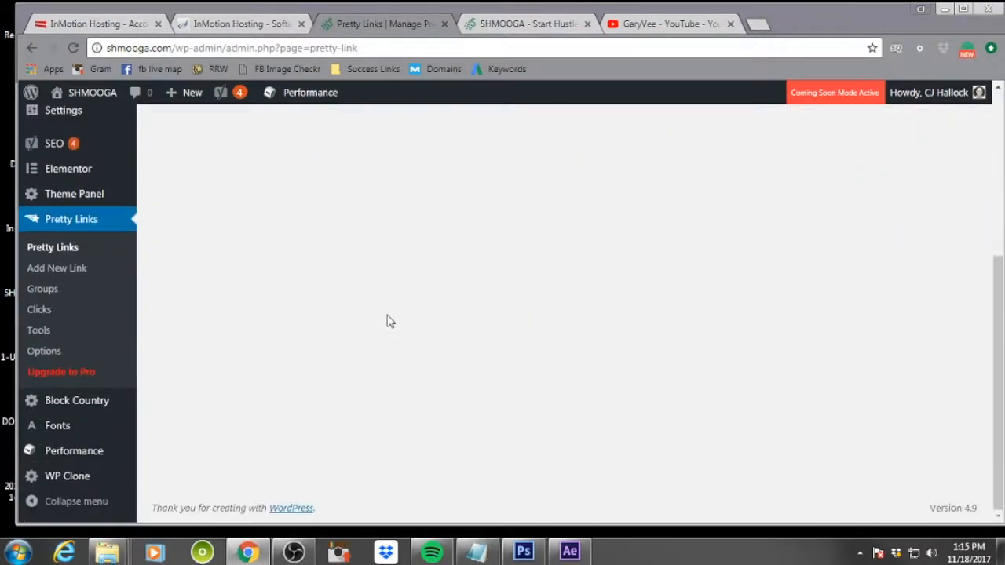
Open Block Country settings, select all countries and block them from accessing the admin site
left_click(106, 410)
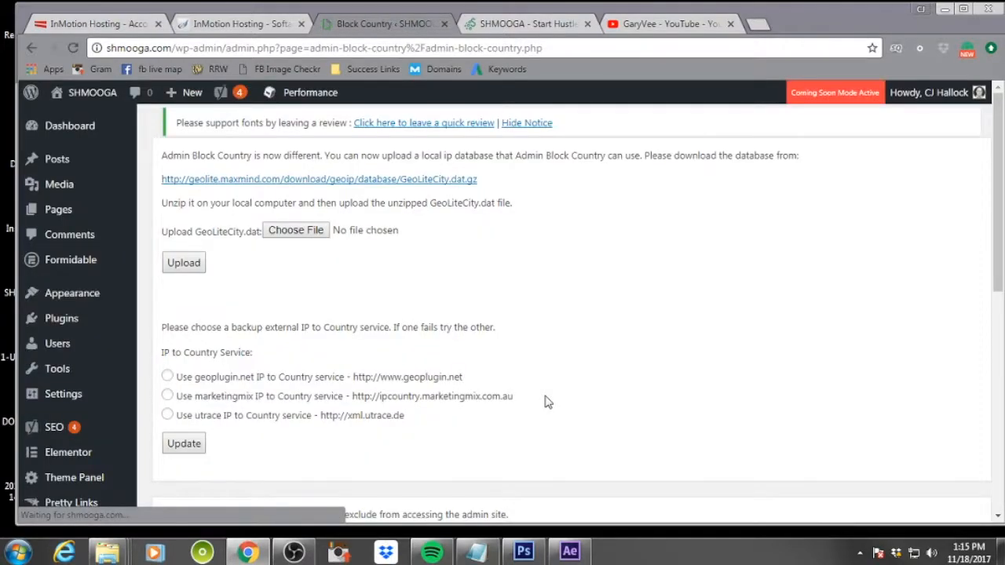
scroll(489, 353, "down", 5)
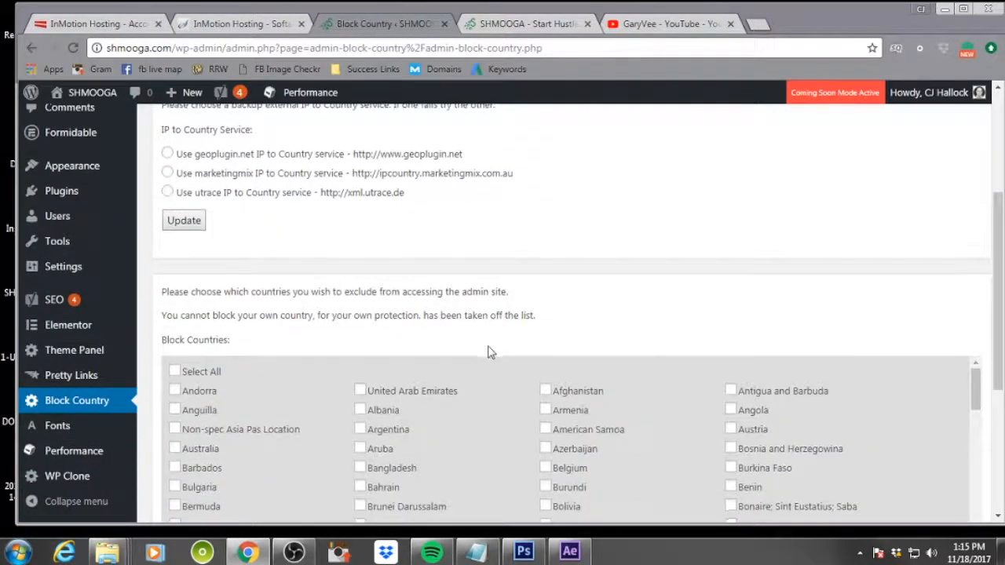
left_click(174, 223)
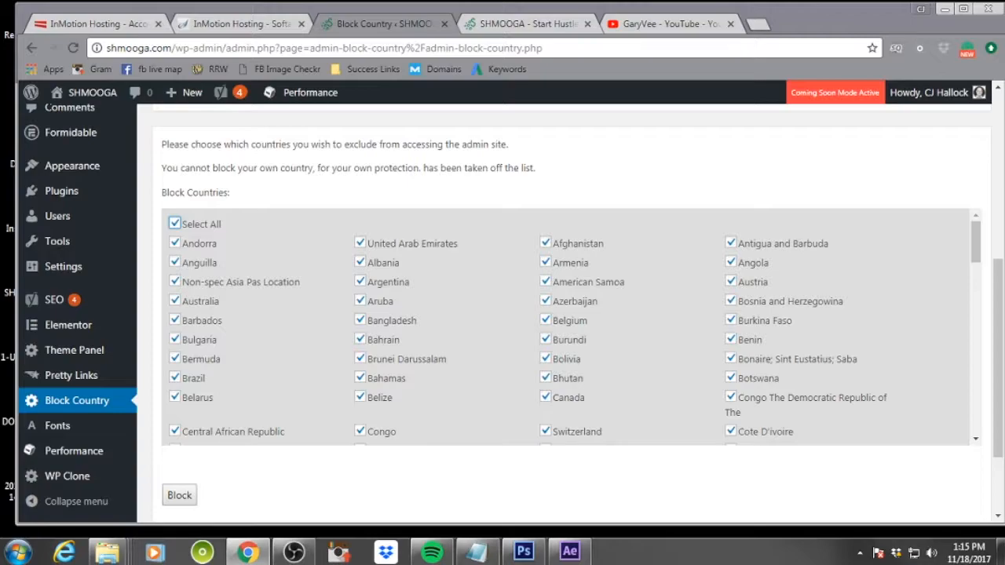
scroll(314, 330, "down", 10)
scroll(314, 330, "down", 10)
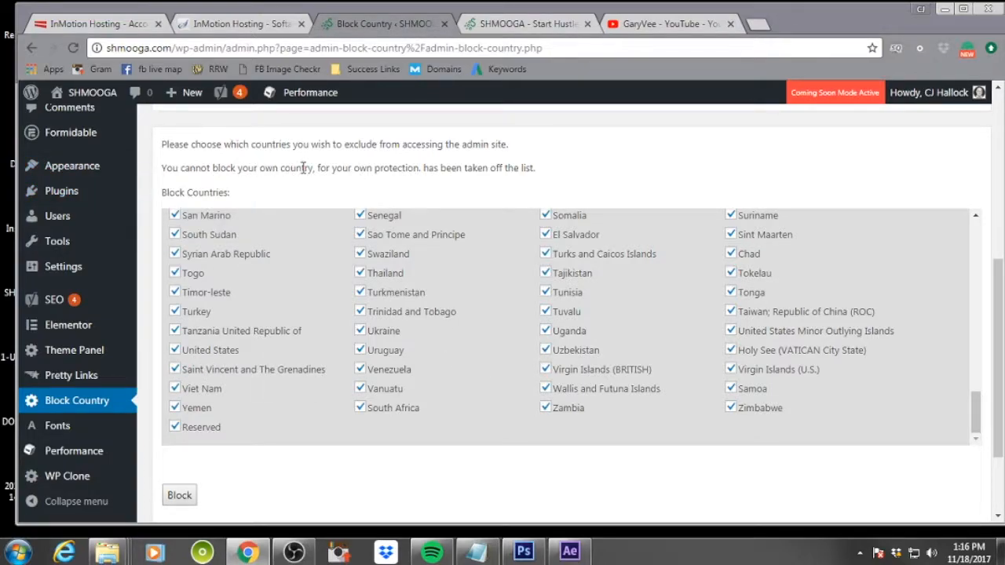
left_click(180, 496)
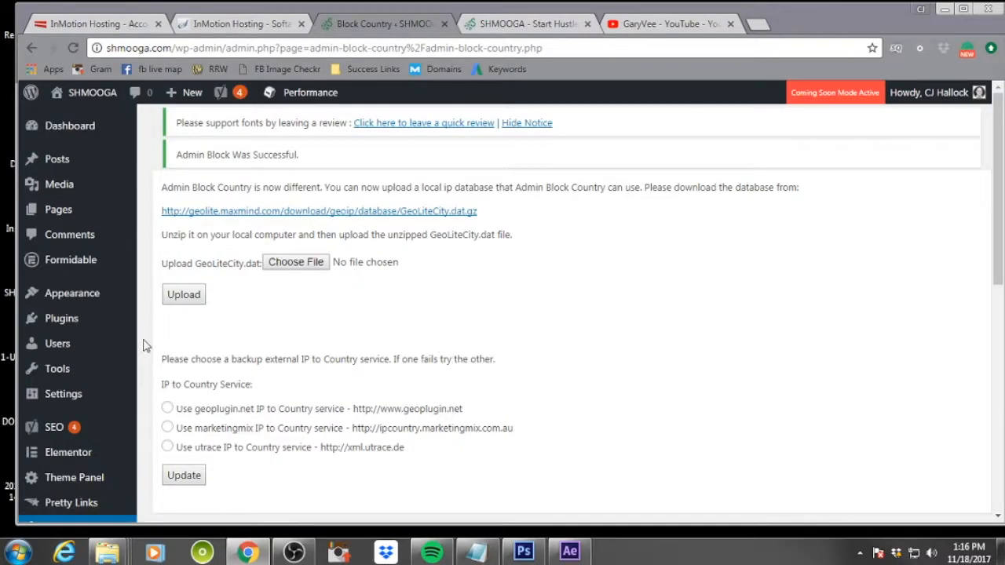
scroll(142, 345, "down", 4)
mouse_move(89, 437)
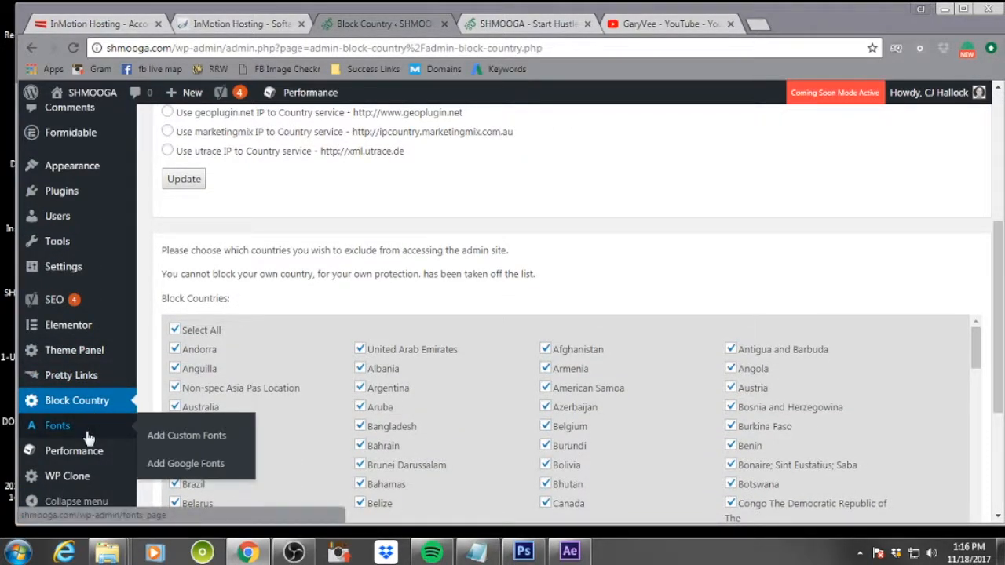
mouse_move(95, 461)
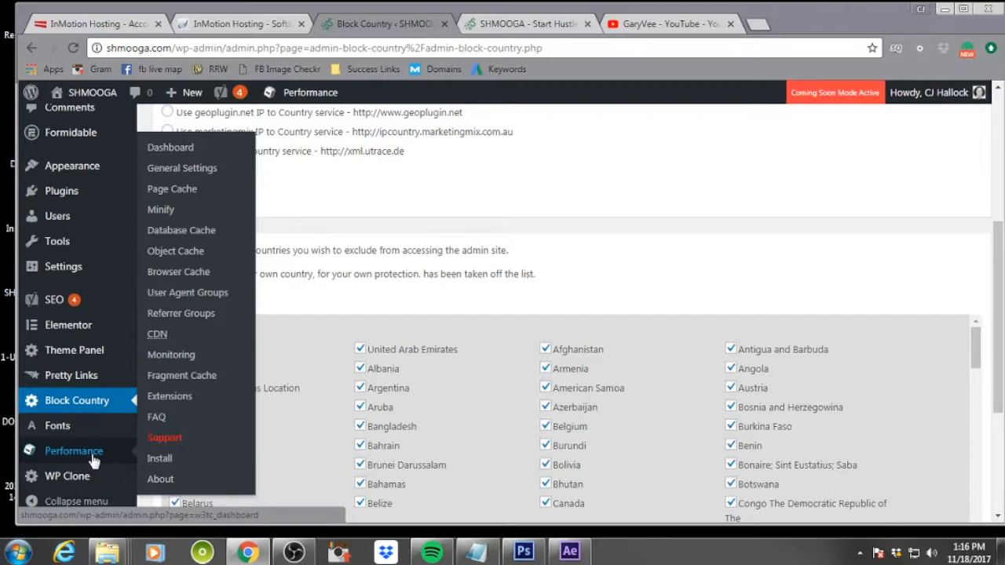
Add a new page titled "SHMOOGA | Start Hustle Motivate & Operate On Gary's Advice"
scroll(86, 487, "down", 2)
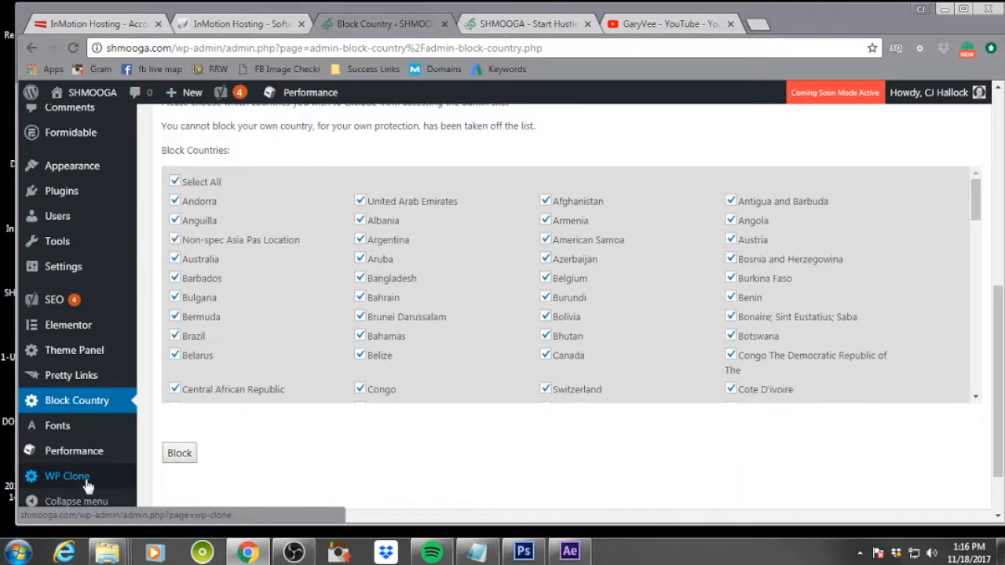
scroll(81, 476, "up", 6)
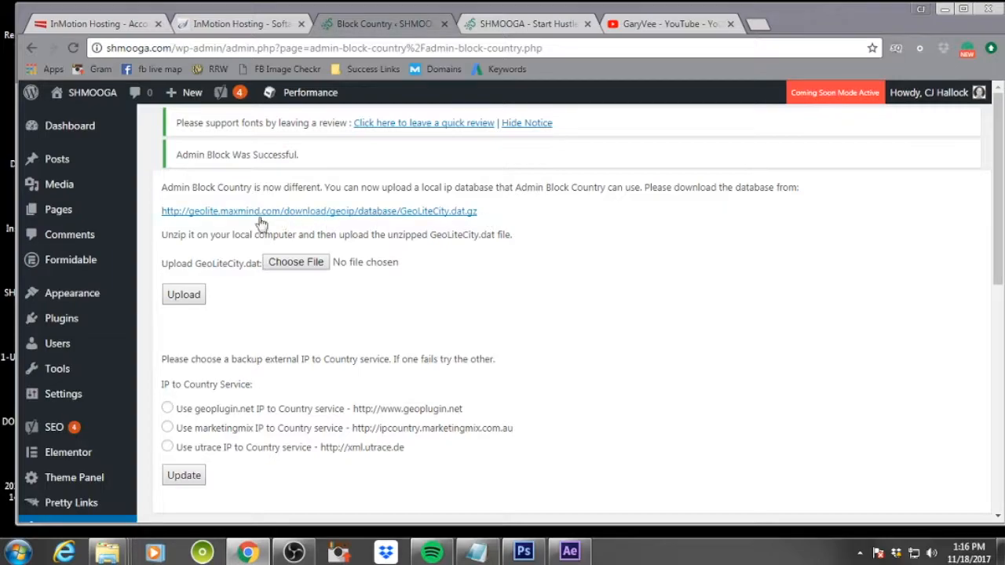
mouse_move(73, 226)
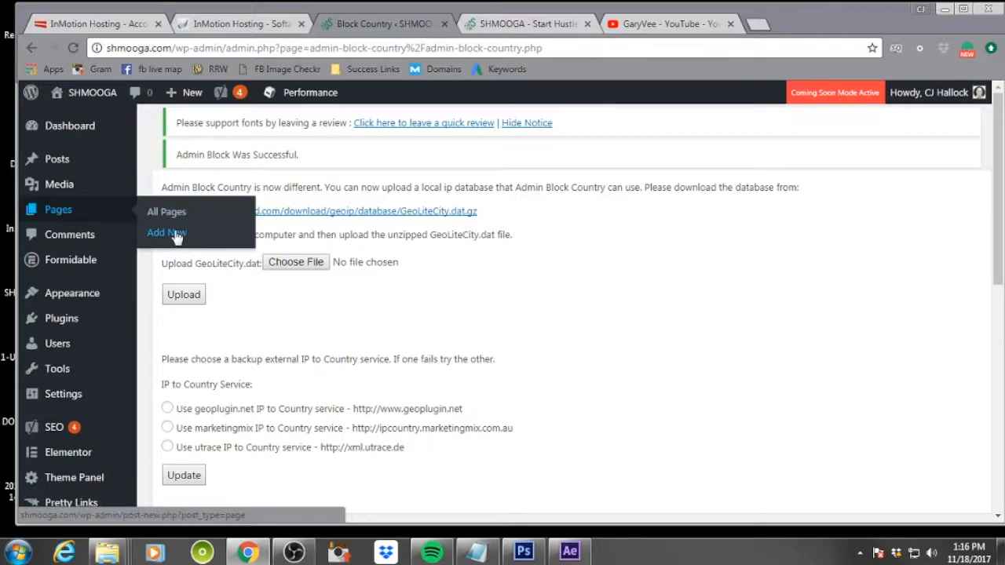
mouse_move(192, 98)
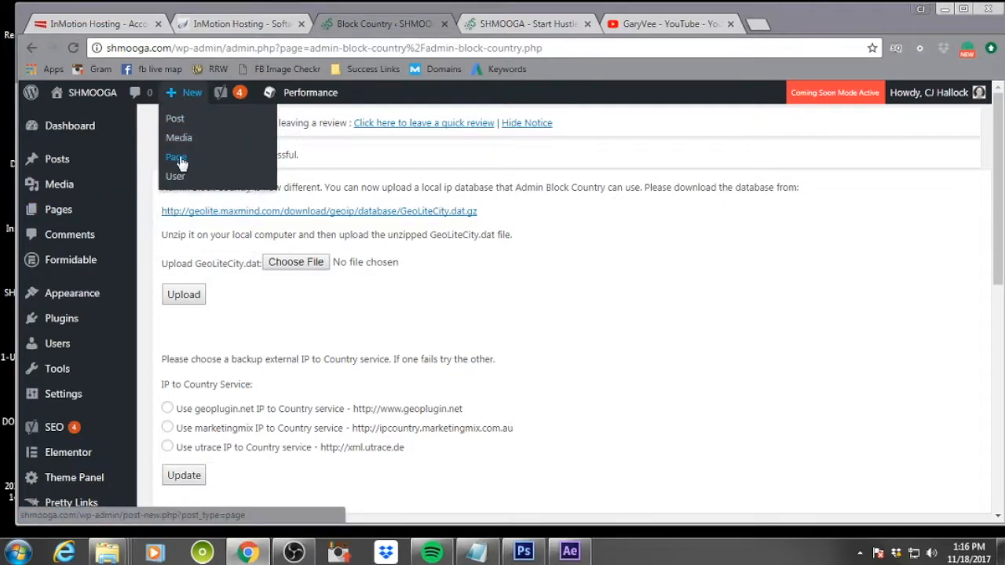
mouse_move(100, 325)
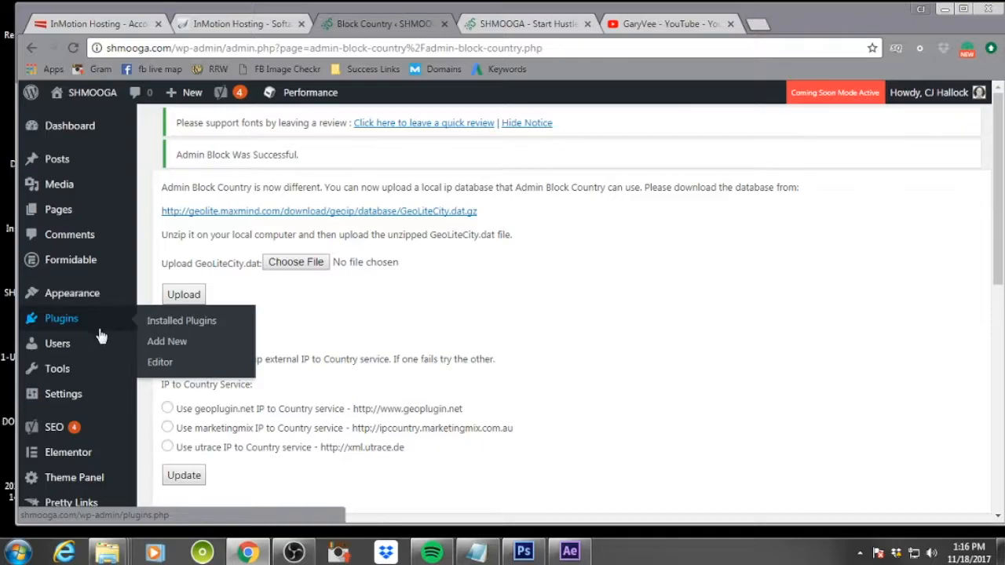
left_click(171, 232)
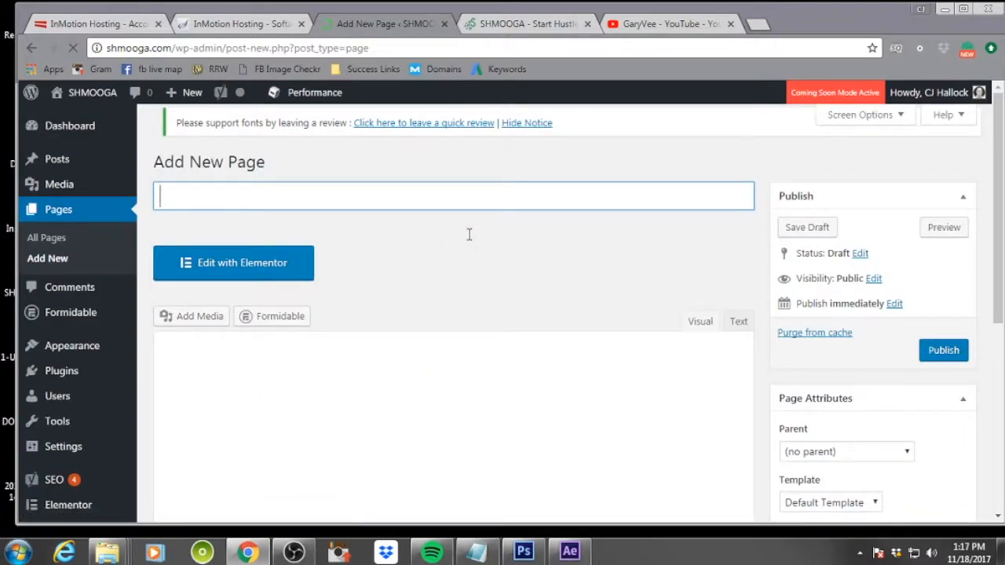
left_click(413, 202)
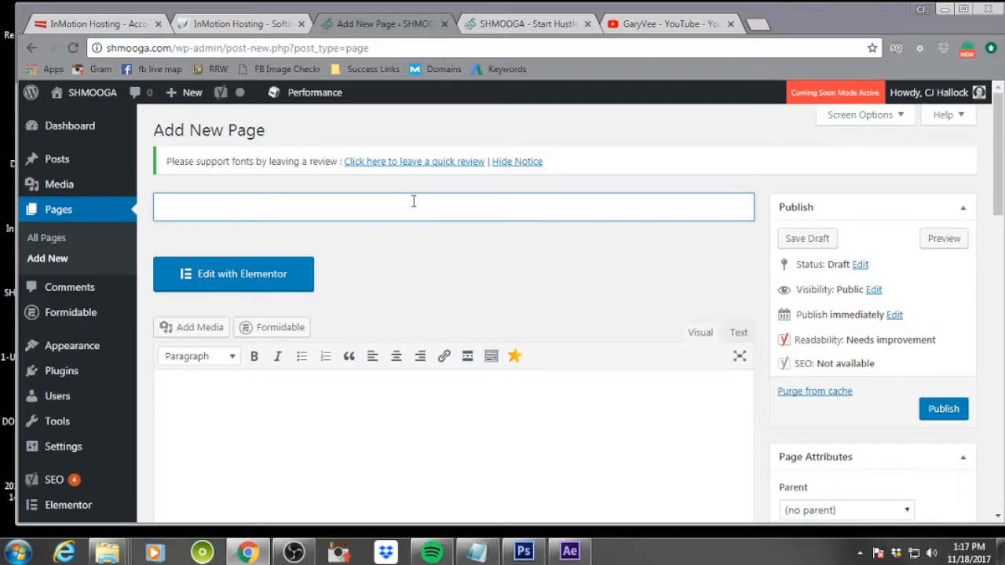
type("SHMOOGA ")
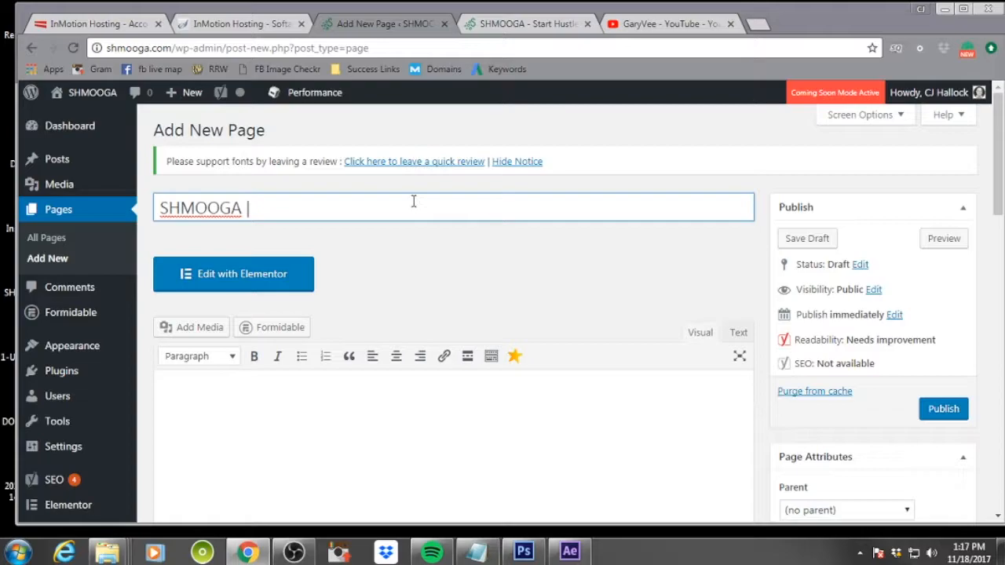
type("| Start Hustl")
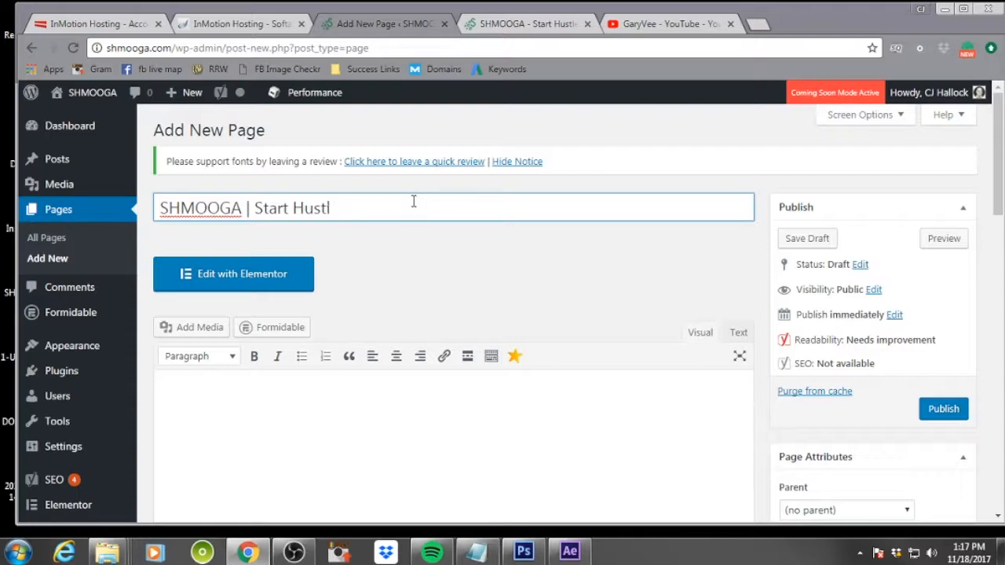
type("ingMotivate & Oper")
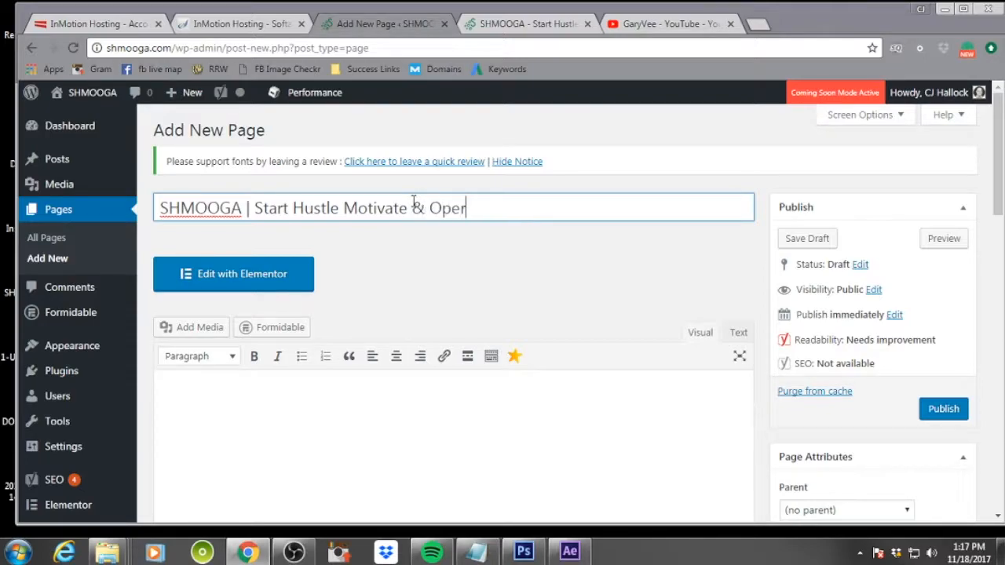
type("ate On Gar")
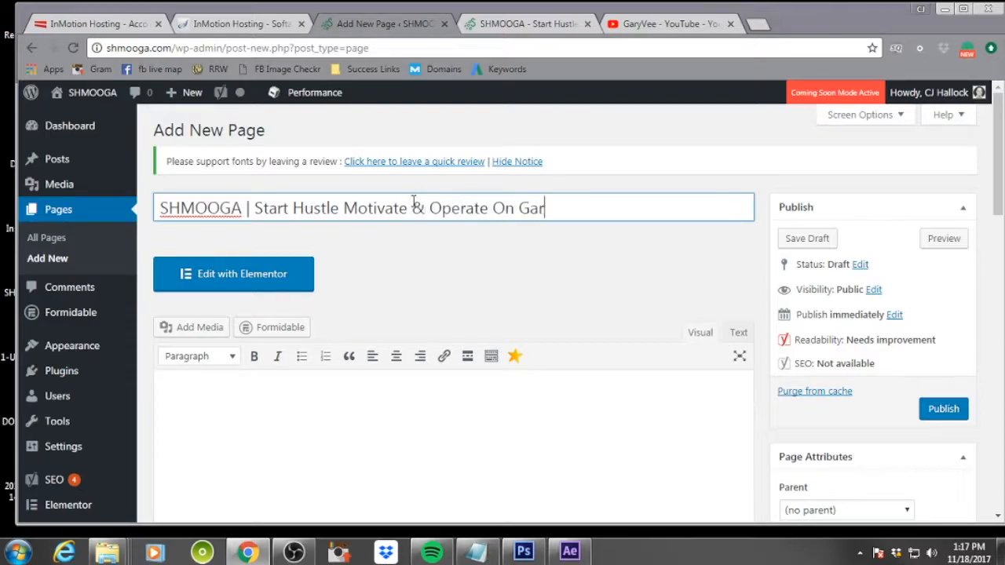
type("y's Asdvai")
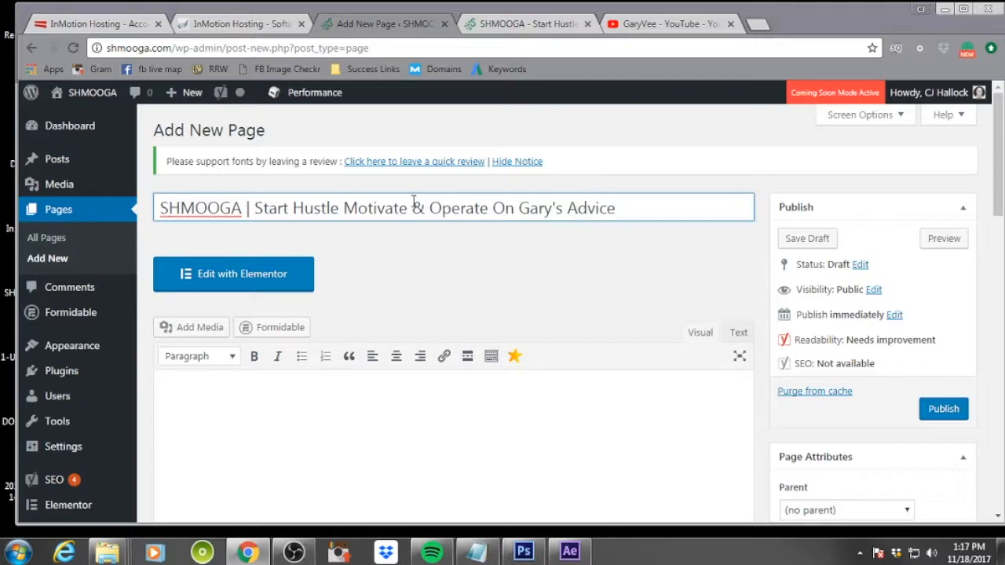
Disable the top bar in the Header section and the page title in the Title section of the page's OceanWP Settings
left_click(702, 233)
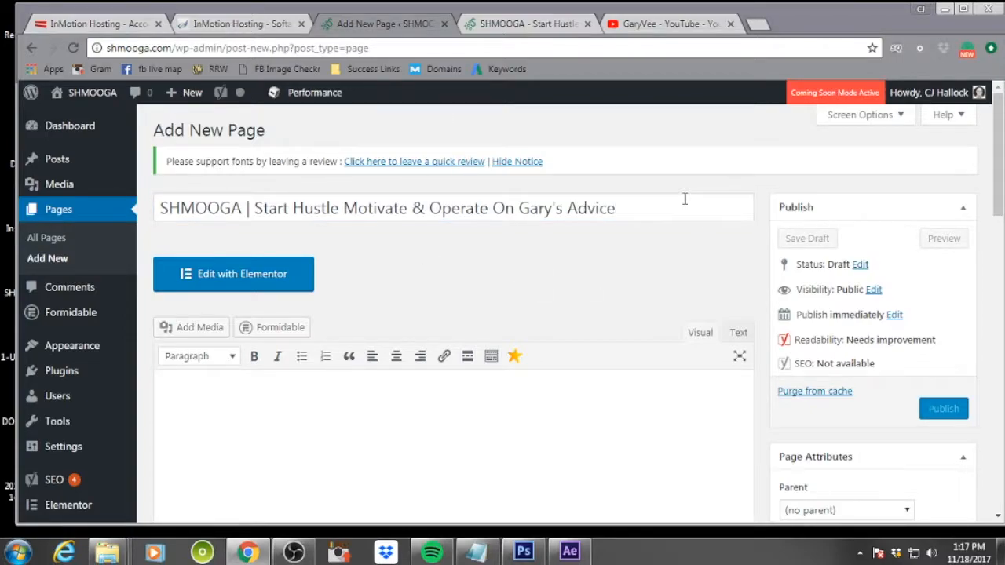
left_click(685, 199)
scroll(604, 277, "down", 8)
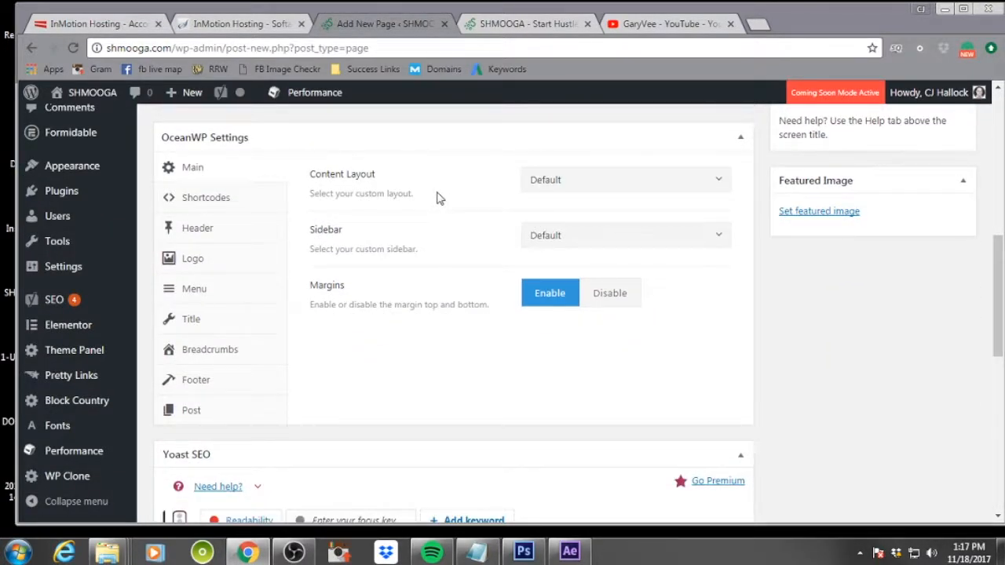
left_click(199, 232)
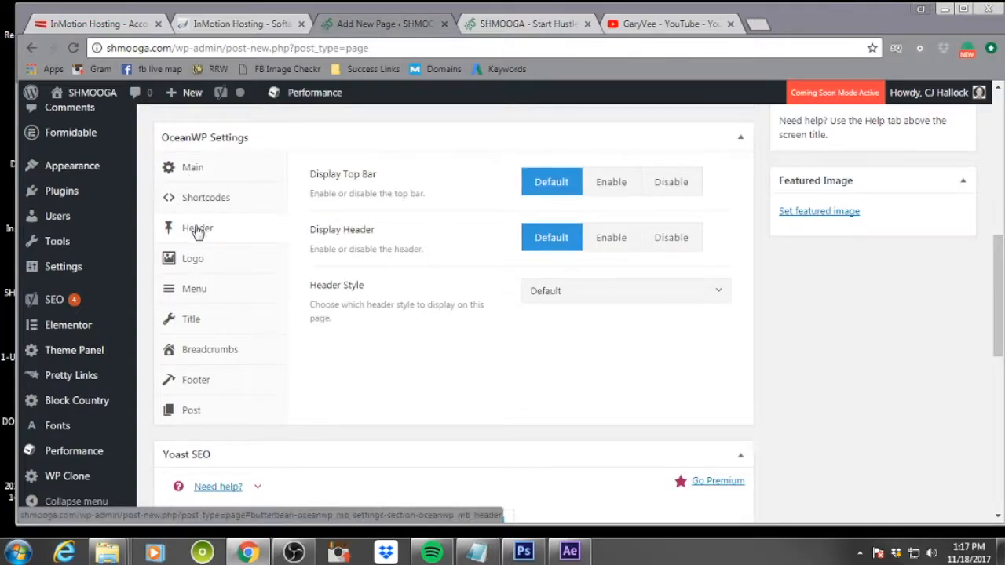
left_click(686, 191)
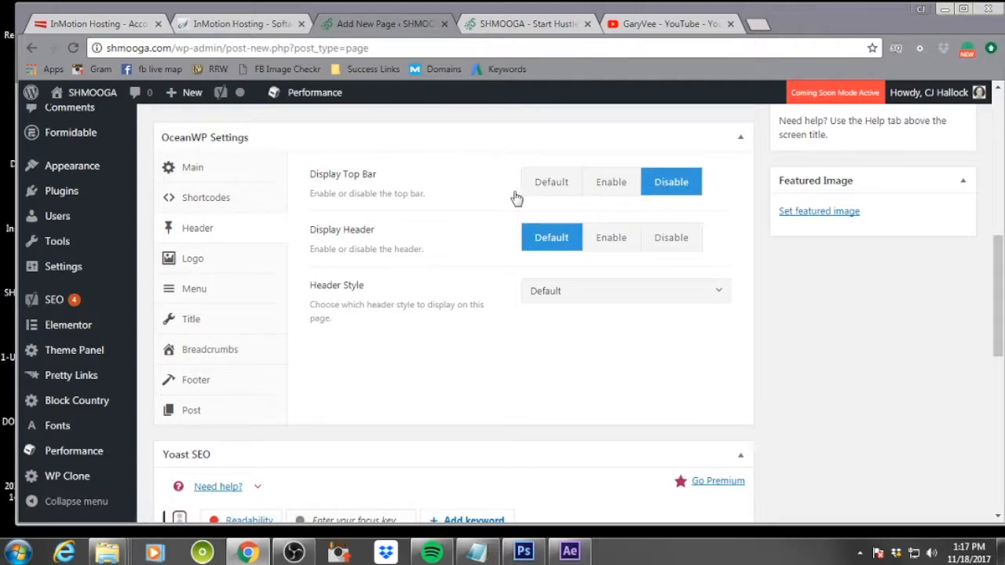
left_click(225, 321)
left_click(679, 189)
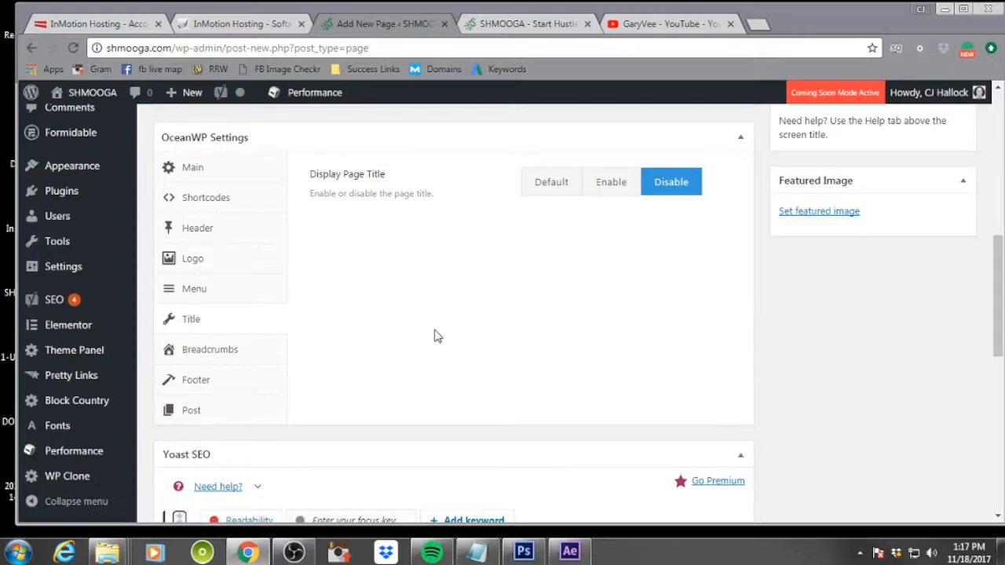
Set the page's OceanWP content layout to 100% Full Width
left_click(200, 168)
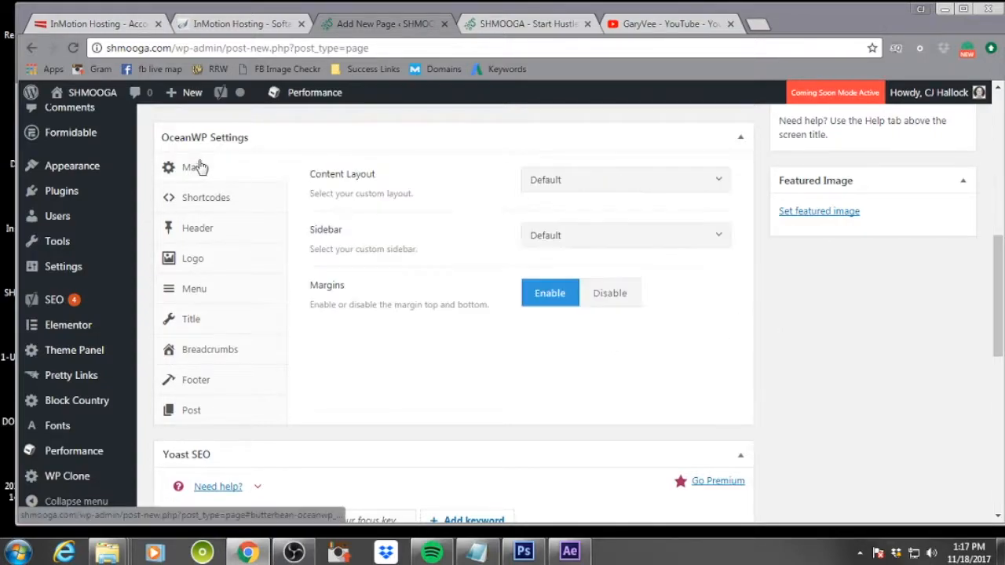
left_click(607, 181)
left_click(578, 298)
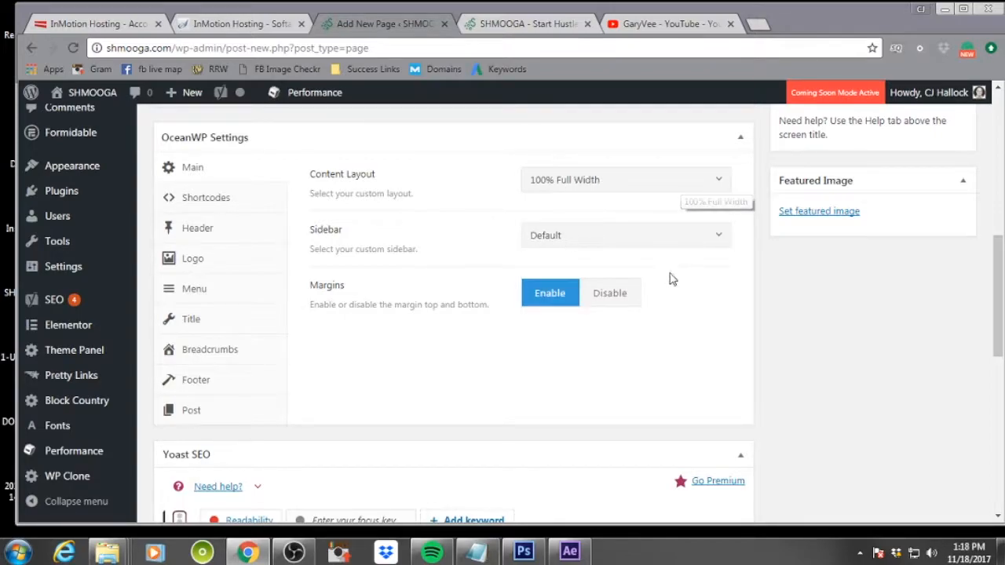
Save the page as a draft and open it for editing with Elementor
scroll(666, 334, "up", 10)
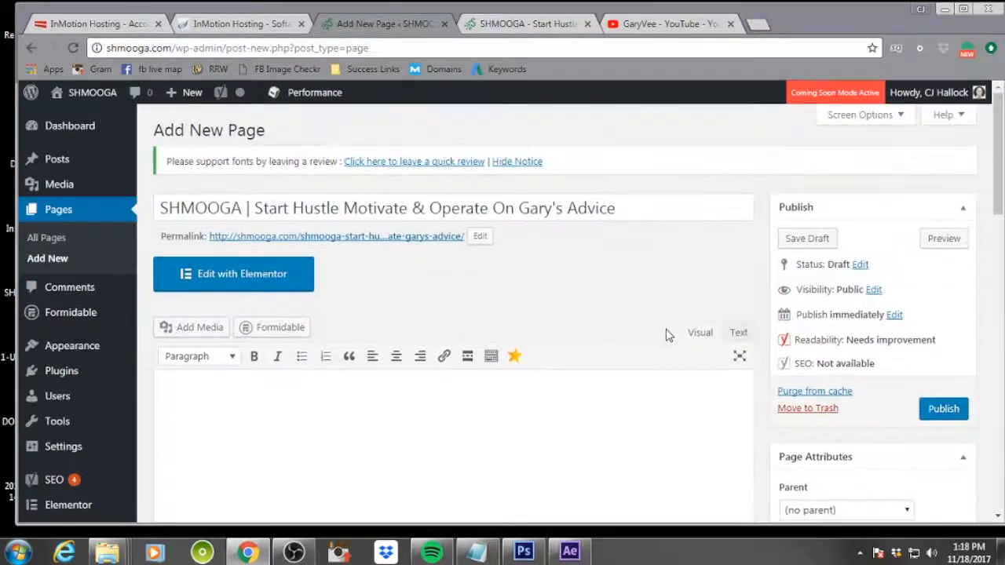
left_click(805, 242)
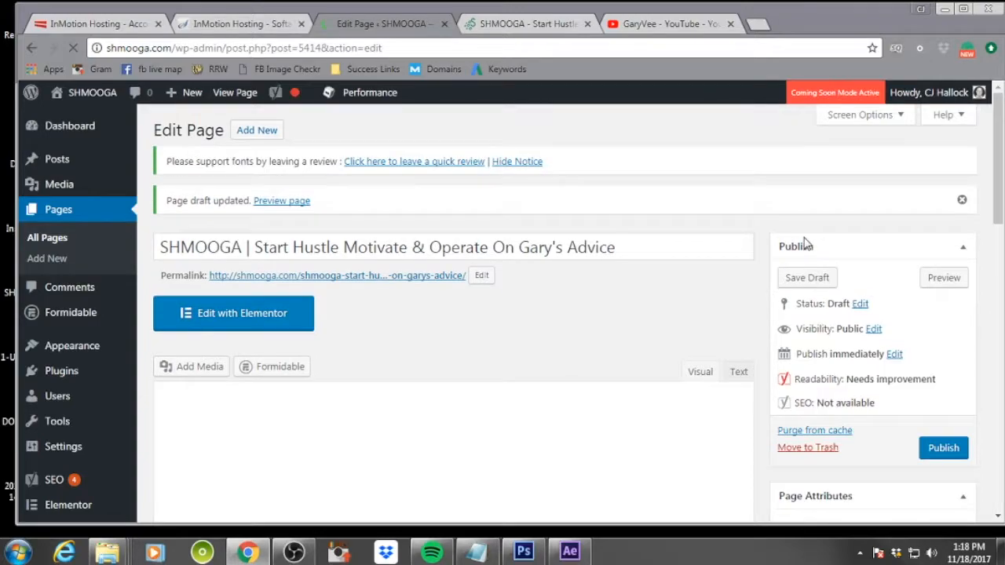
left_click(270, 321)
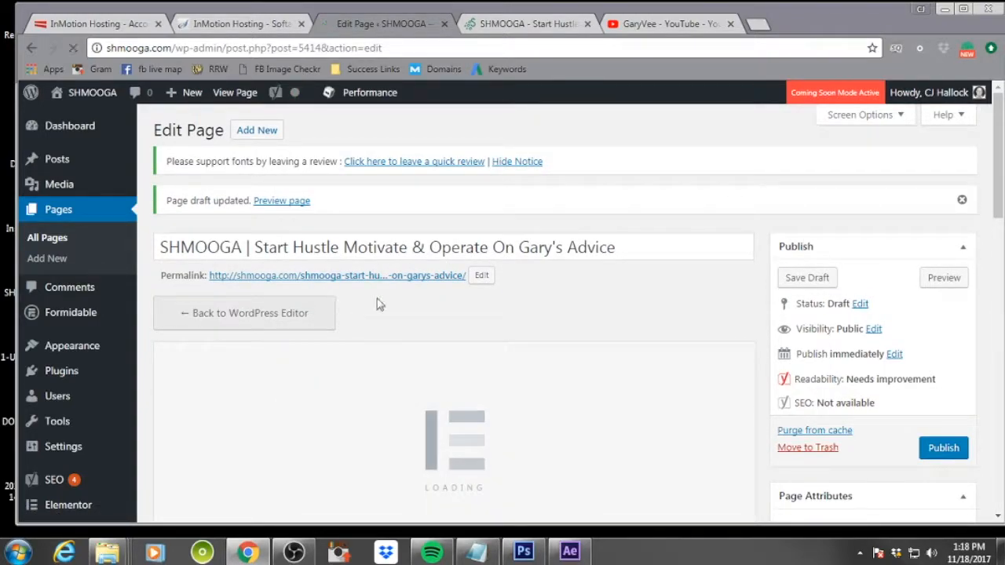
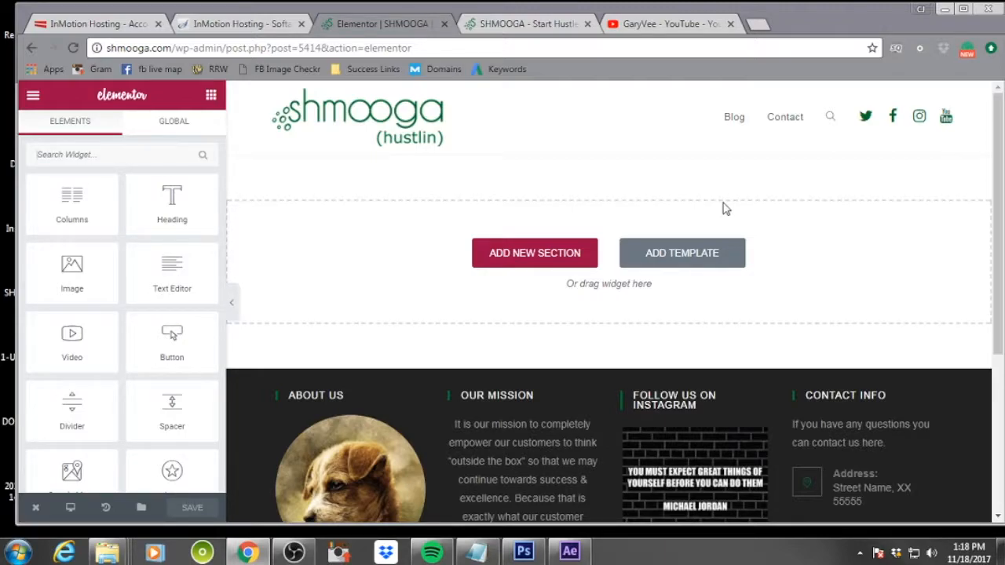
Browse the predesigned template library and preview the Homepage – App template without inserting it
left_click(678, 263)
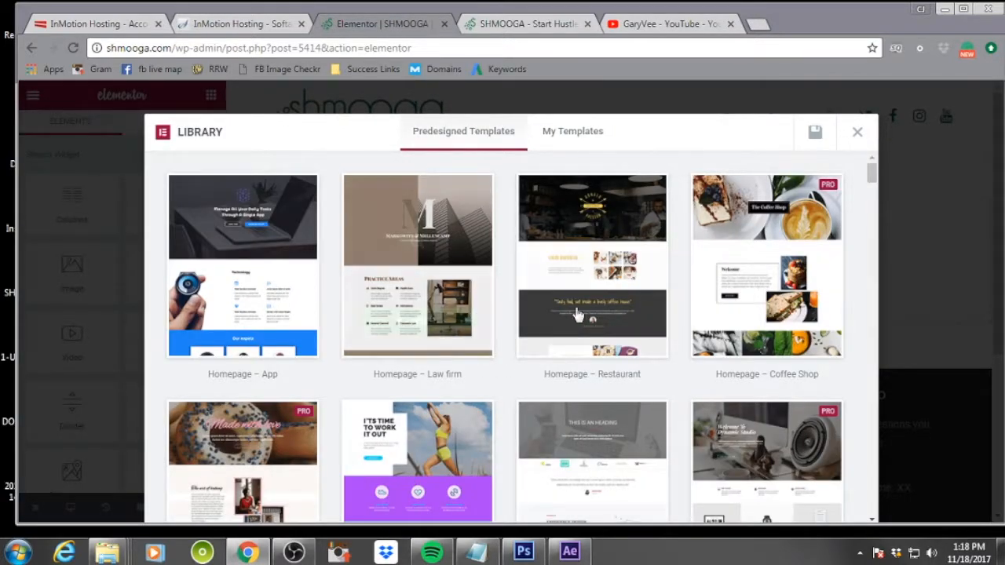
scroll(616, 337, "down", 3)
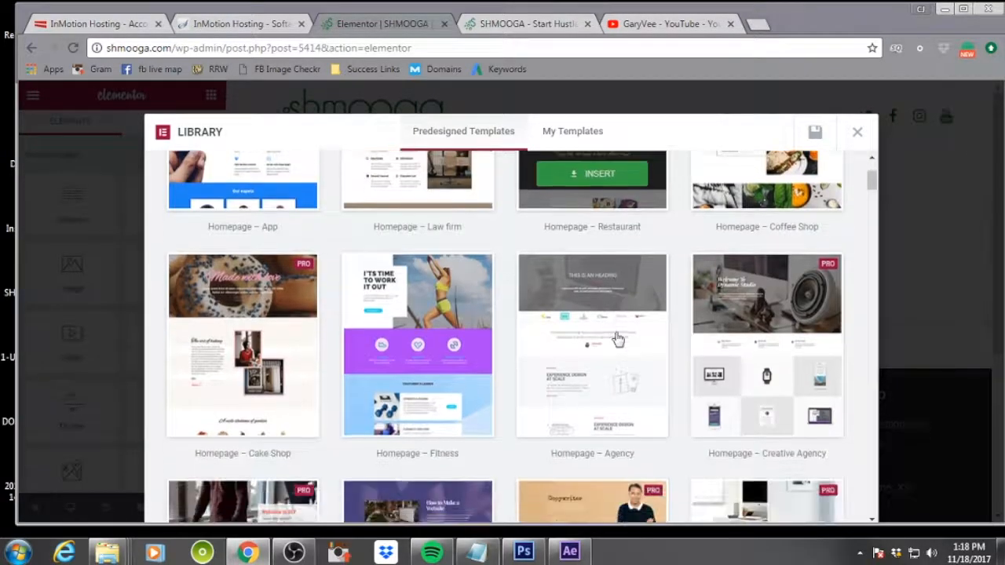
scroll(616, 338, "up", 3)
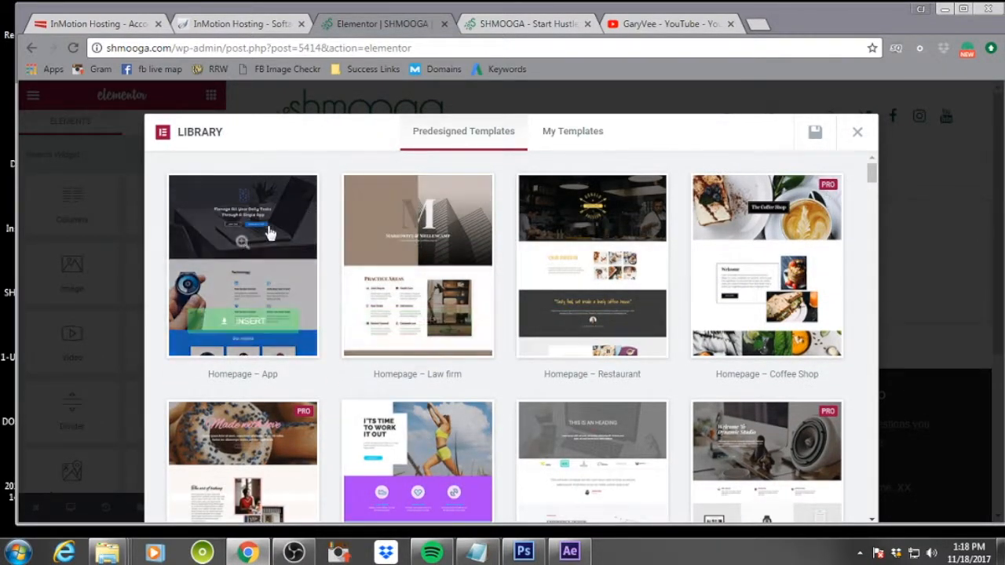
left_click(241, 246)
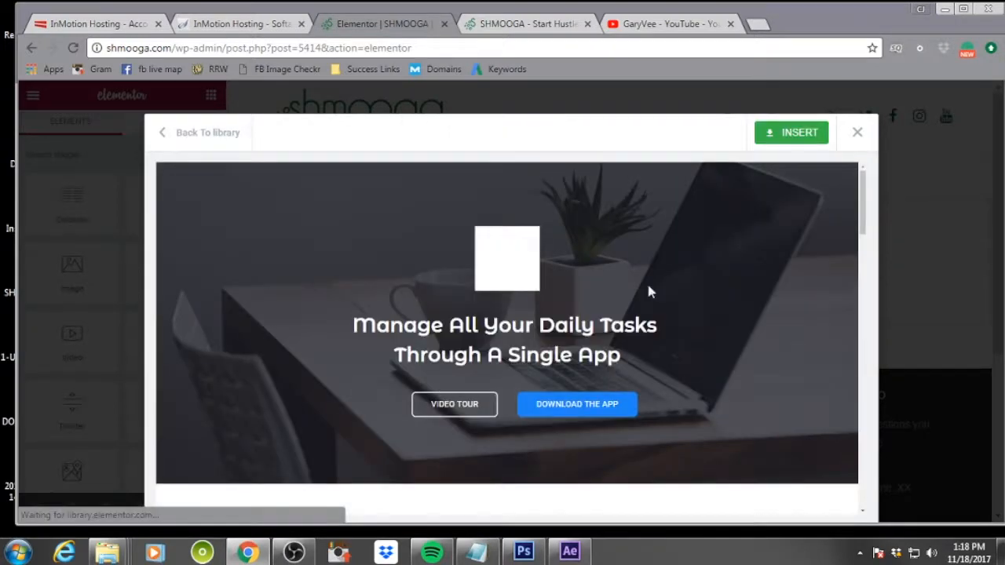
scroll(653, 287, "down", 10)
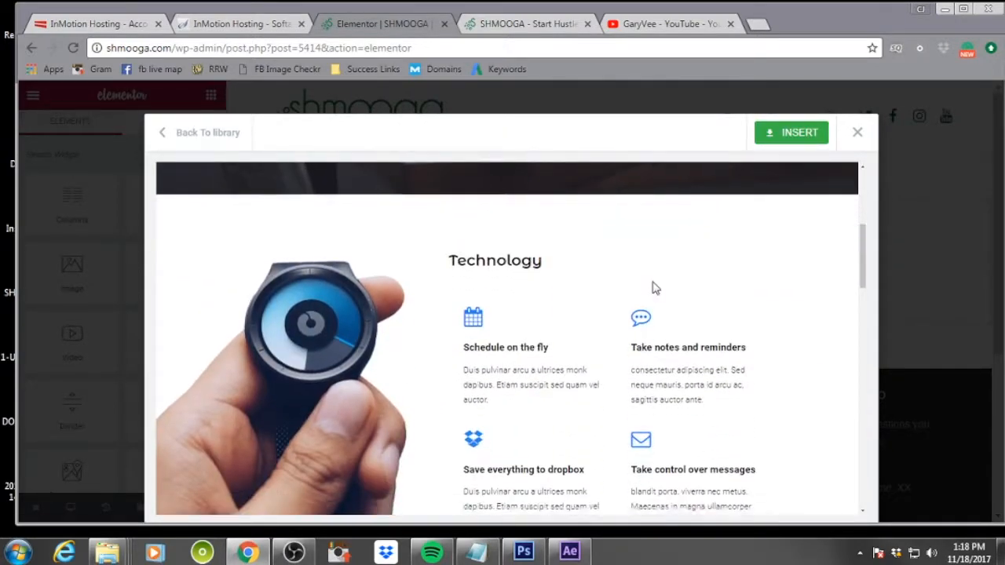
scroll(654, 287, "down", 8)
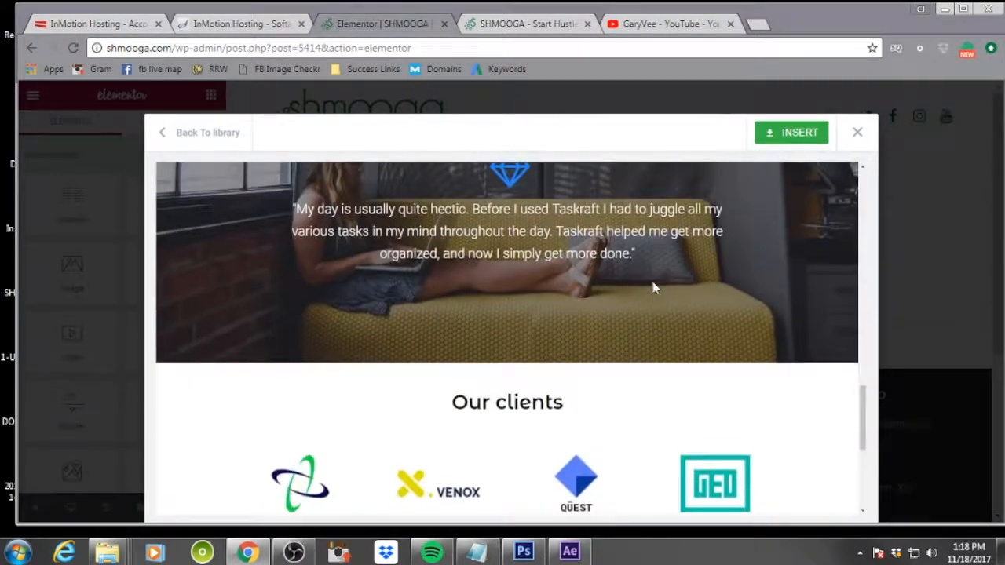
scroll(653, 288, "up", 18)
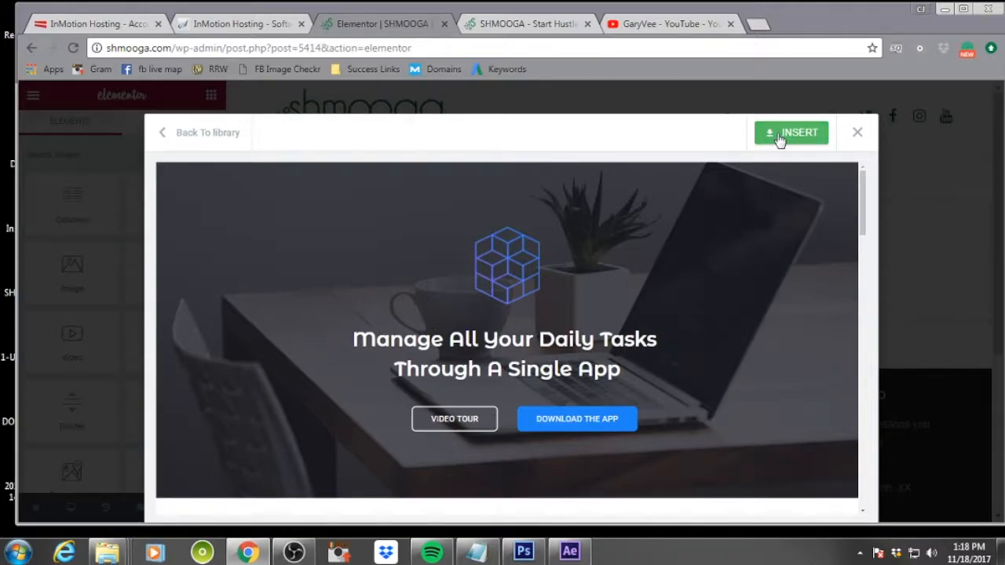
left_click(856, 135)
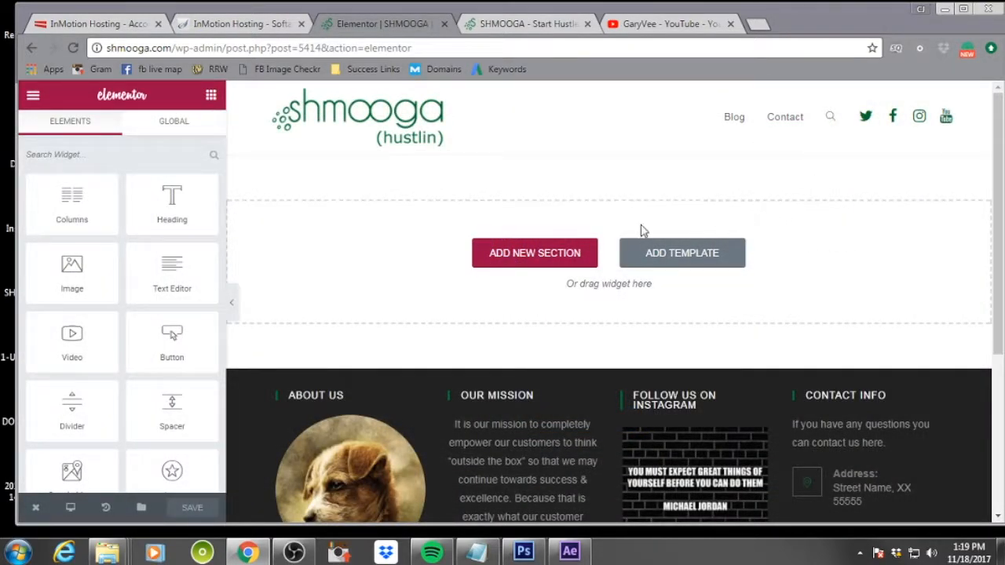
Add a two-column section with a wide left column and place a Video widget in the left column
left_click(532, 260)
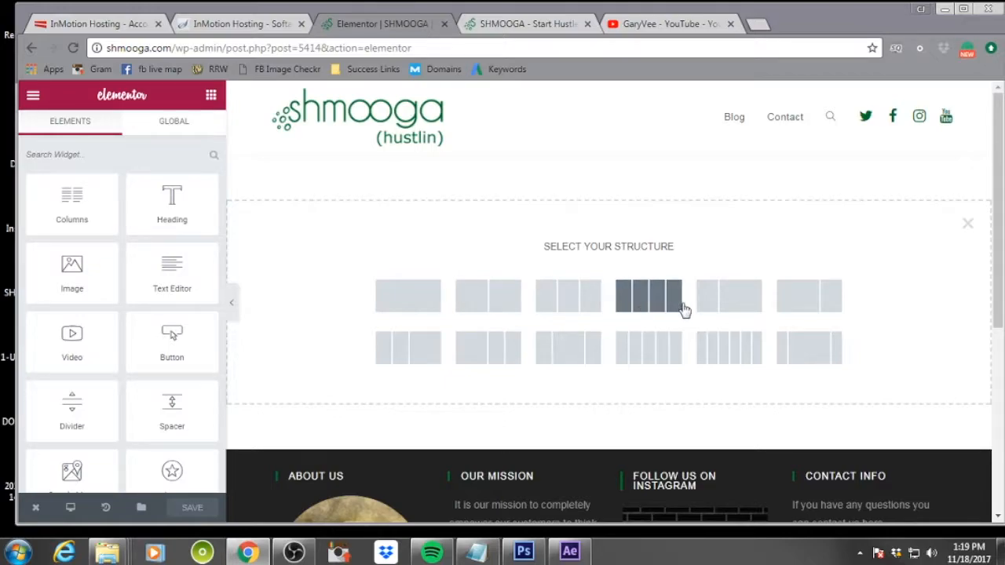
left_click(788, 304)
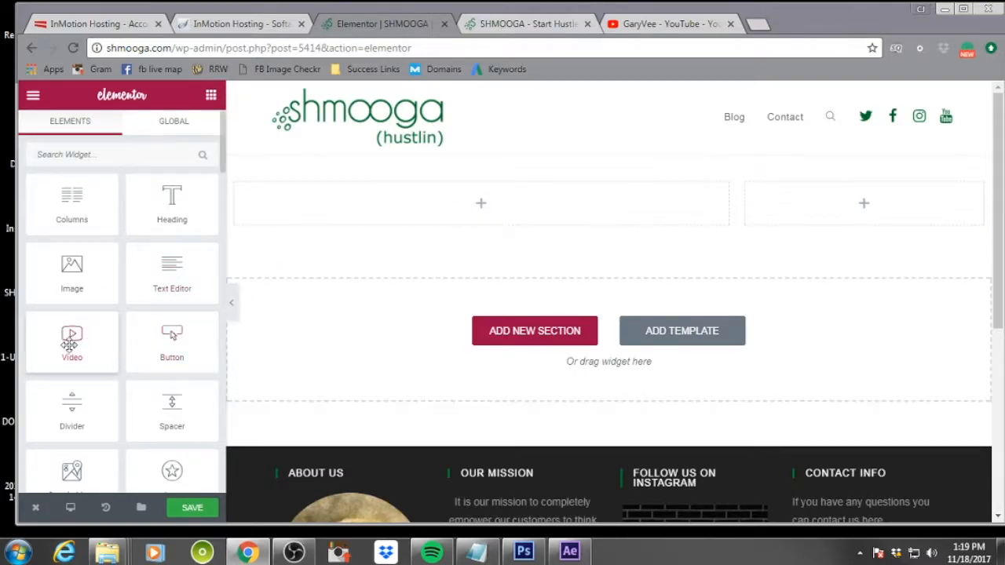
left_click_drag(71, 339, 488, 200)
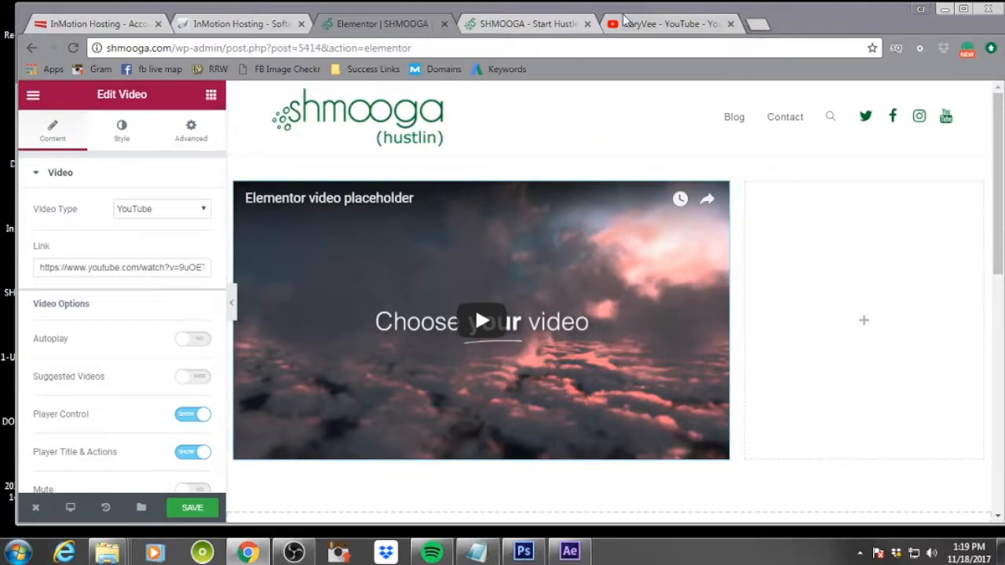
Switch to the YouTube tab and search for the author's channel
left_click(659, 27)
left_click(260, 100)
left_click_drag(260, 101, 180, 106)
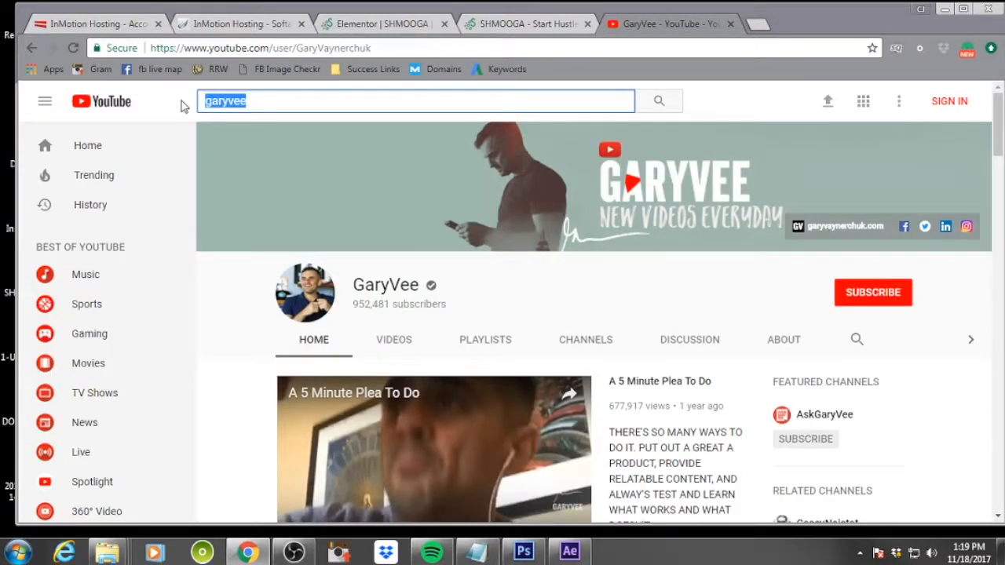
type("ga")
key("BackSpace")
key("BackSpace")
key("Return")
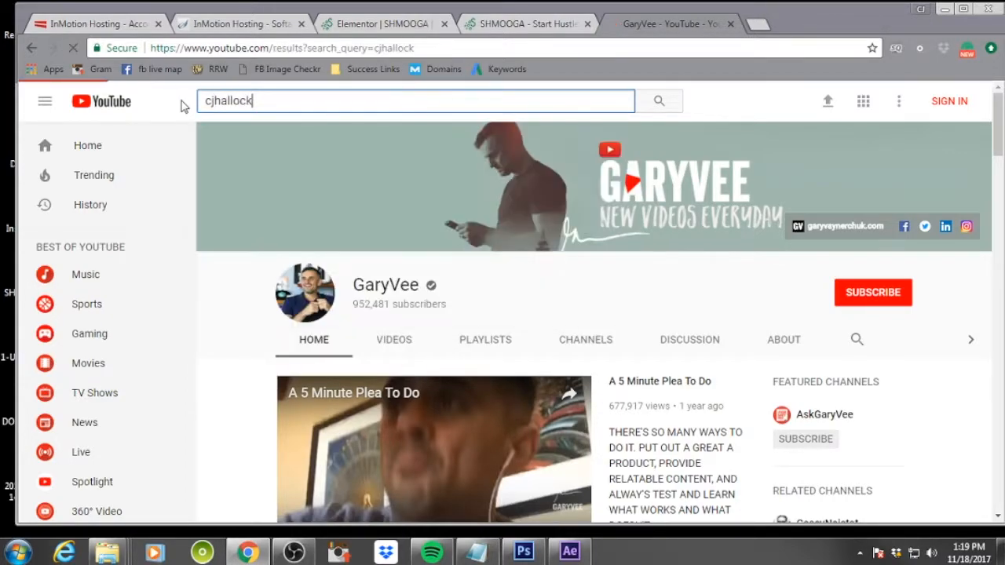
Open the channel, play the SHMOOGA | GARY VAYNERCHUK | GARYVEE video, and copy its page URL
left_click(452, 252)
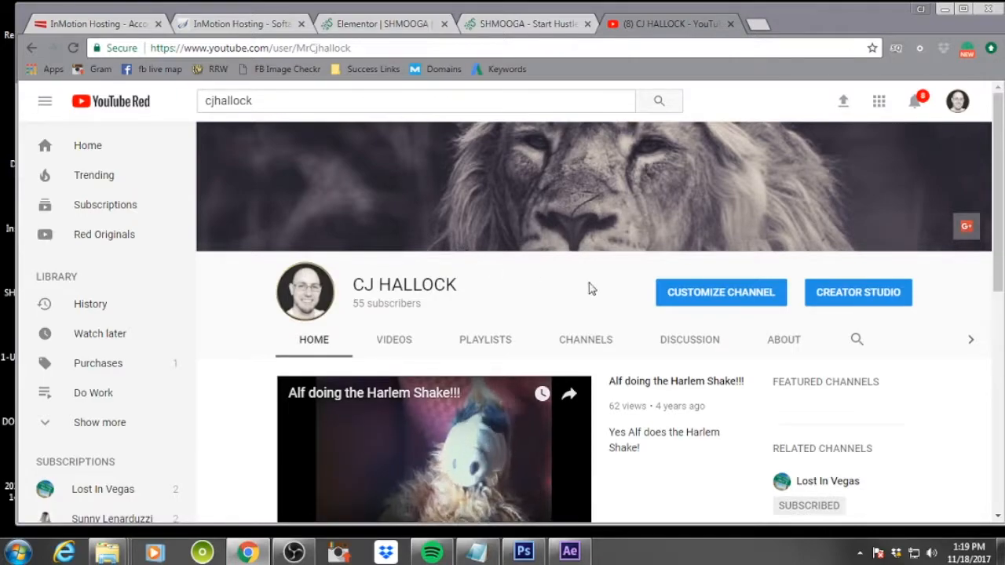
scroll(591, 287, "down", 5)
scroll(591, 287, "up", 5)
left_click(303, 464)
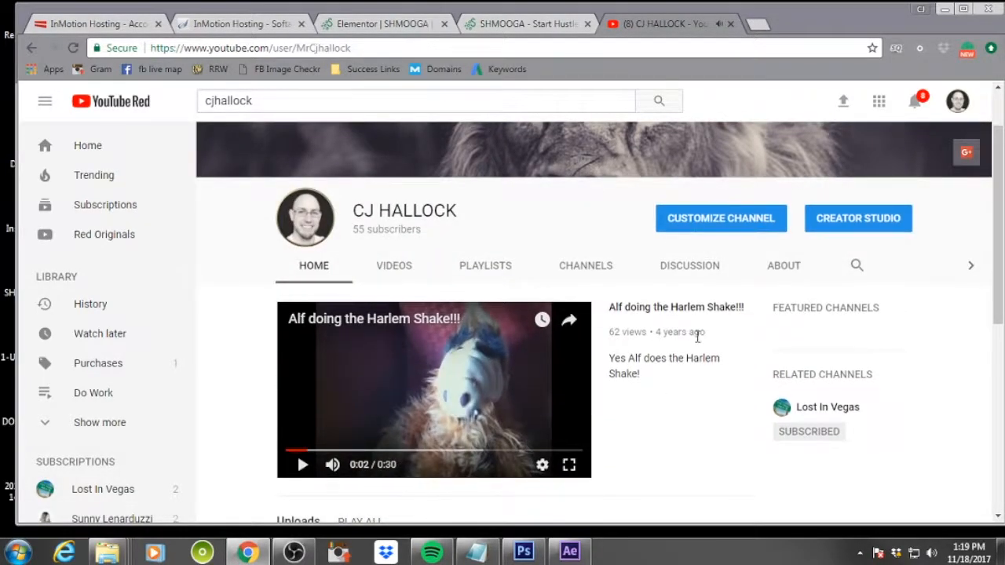
scroll(697, 337, "down", 5)
scroll(697, 345, "up", 1)
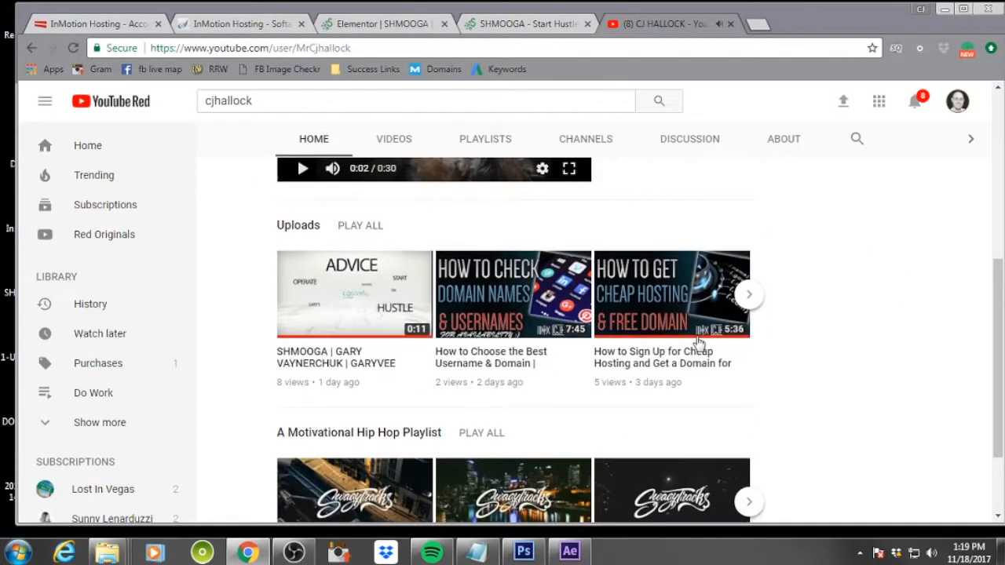
left_click(395, 274)
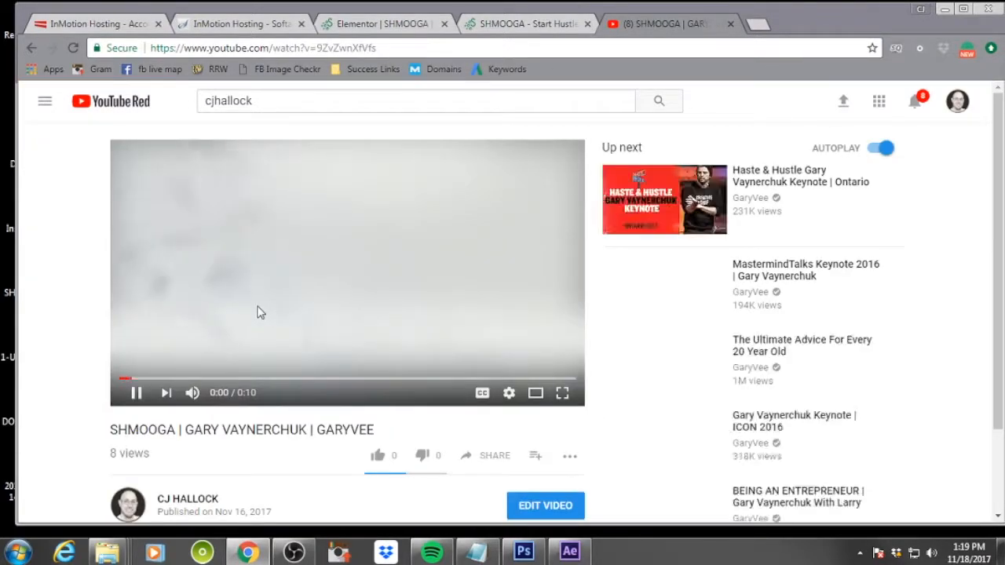
left_click(394, 262)
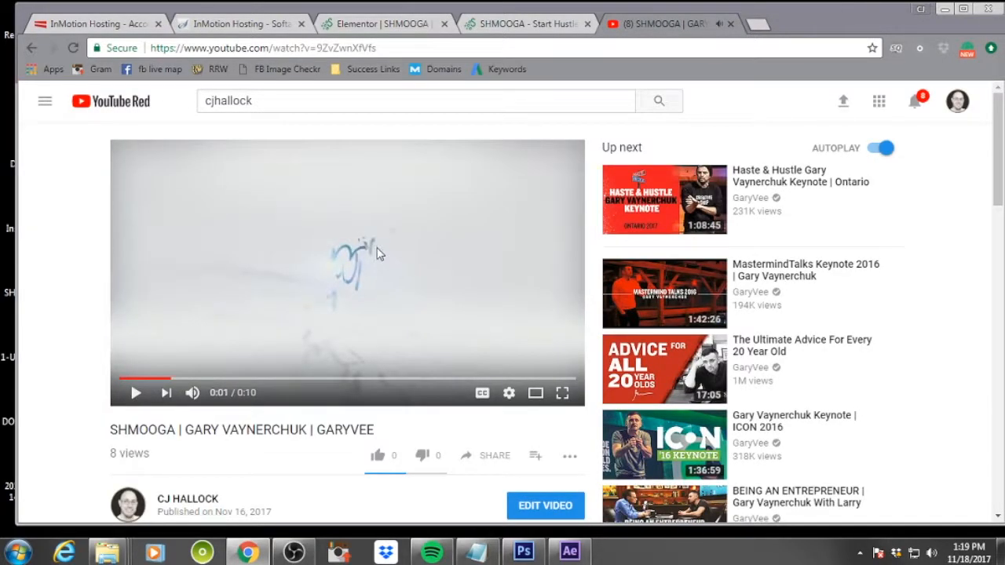
left_click(384, 47)
key("ctrl+c")
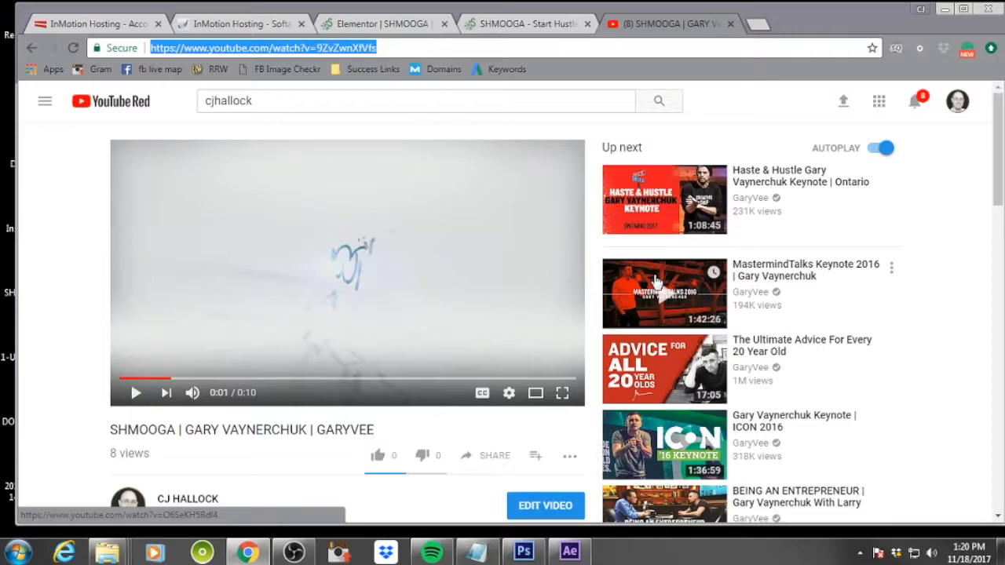
Return to the Elementor editor and paste the copied YouTube URL into the Video widget's link
left_click(498, 22)
left_click(363, 26)
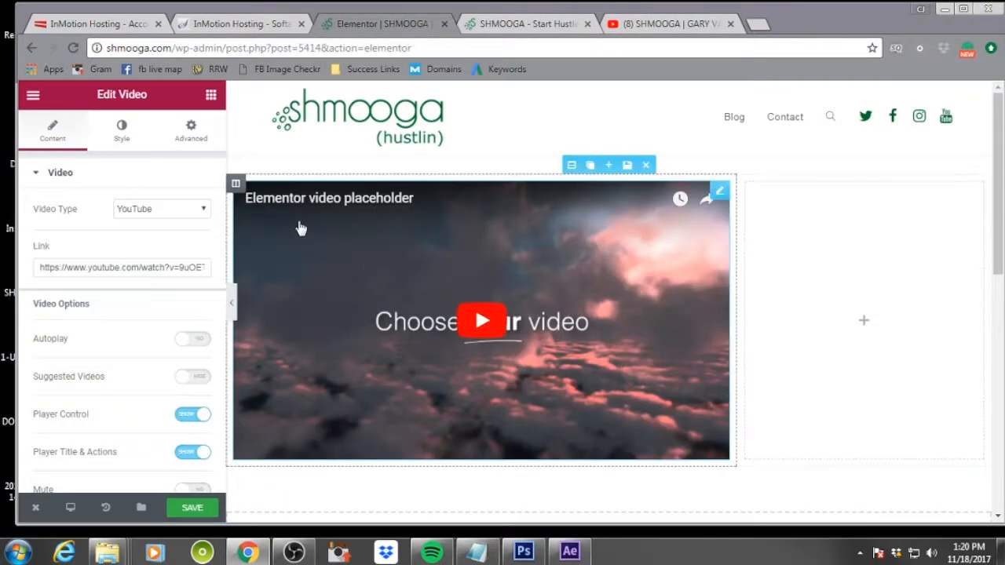
left_click_drag(38, 268, 274, 265)
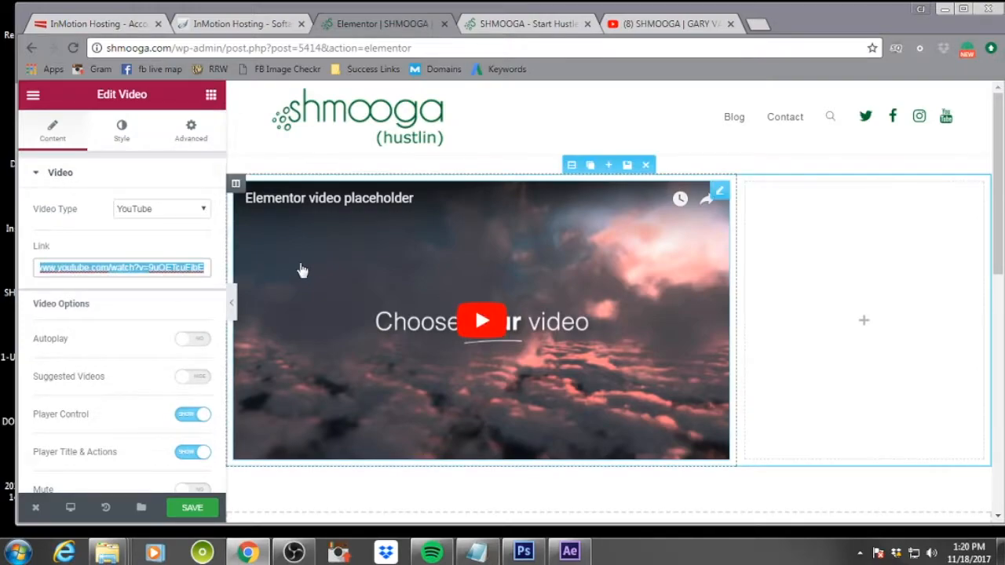
key("ctrl+v")
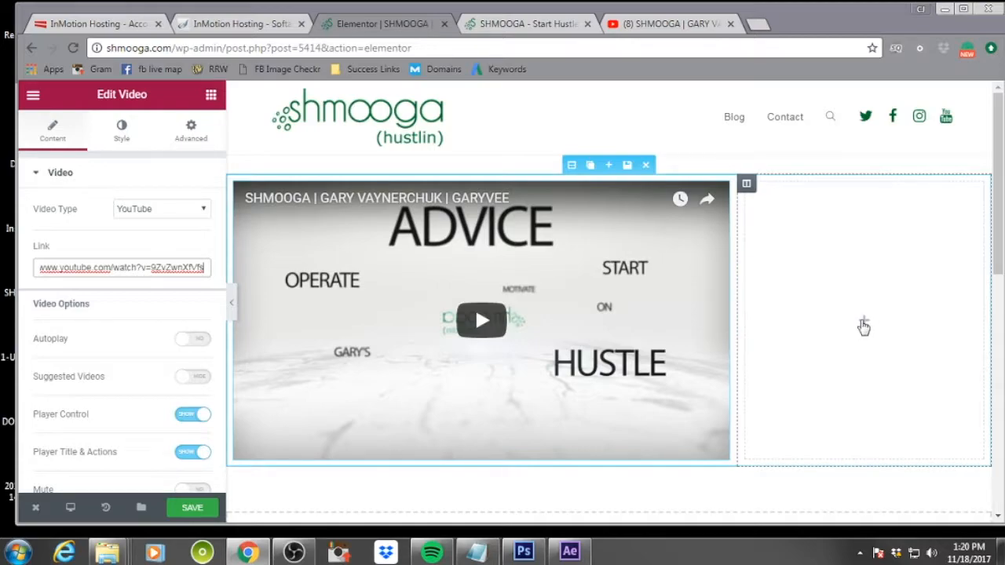
Search the widgets for image and place an Image widget in the section's right column
left_click(863, 327)
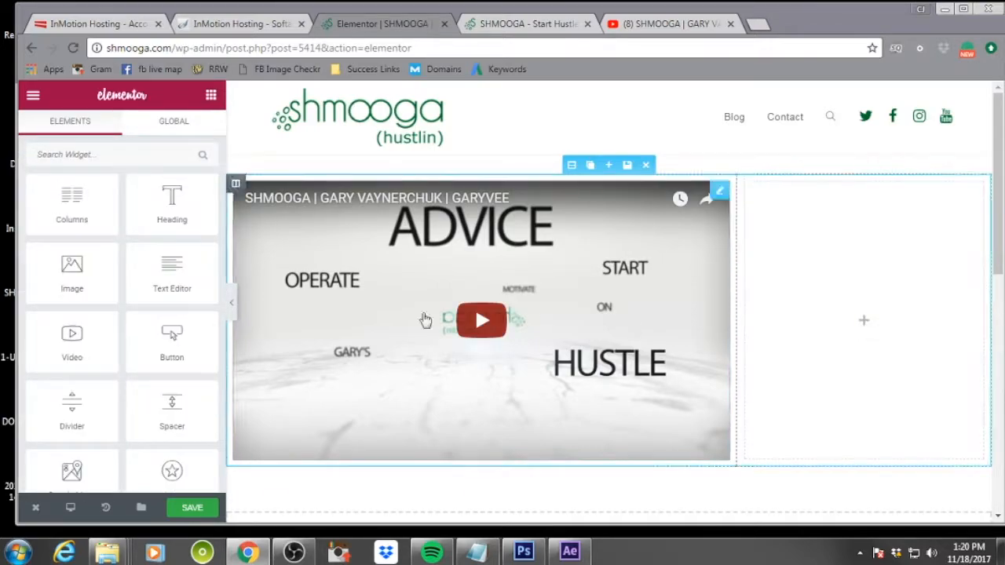
scroll(173, 291, "down", 3)
scroll(171, 291, "up", 1)
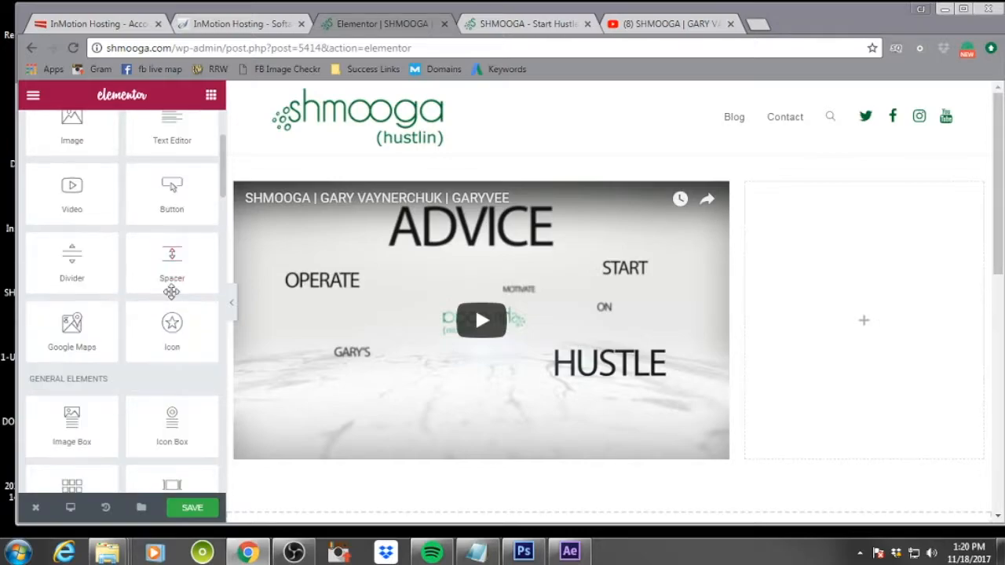
scroll(171, 291, "up", 2)
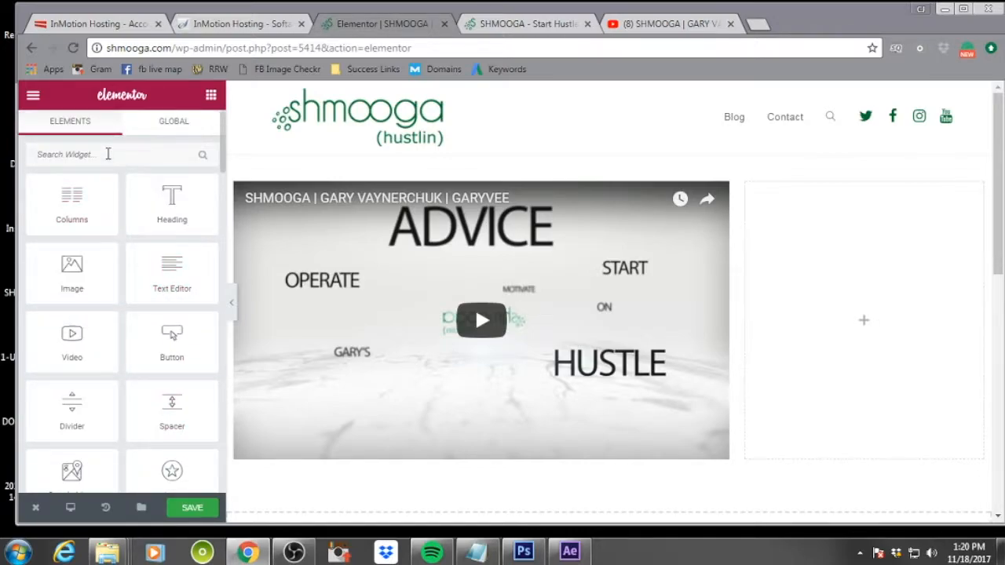
left_click(109, 154)
type("image")
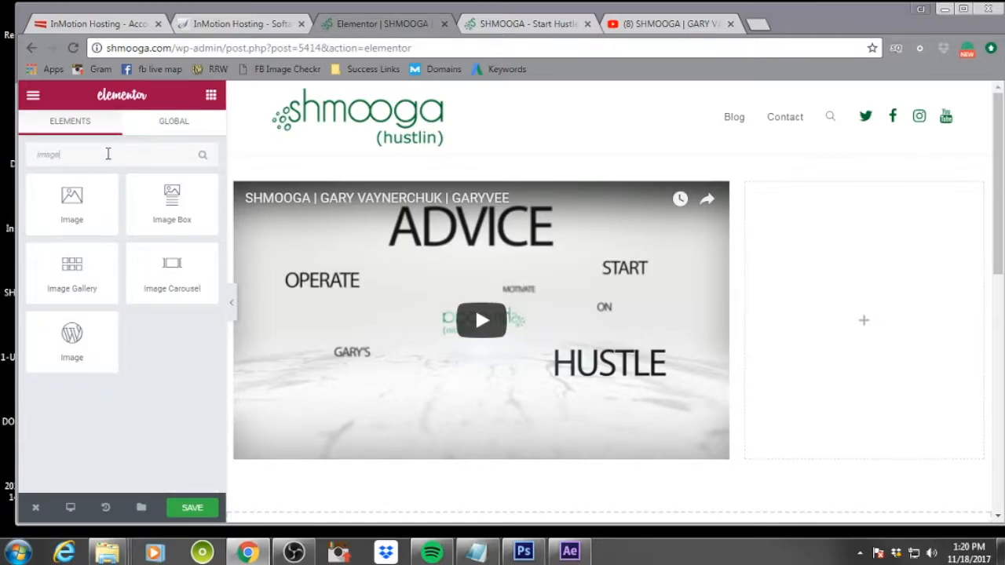
left_click_drag(71, 200, 901, 294)
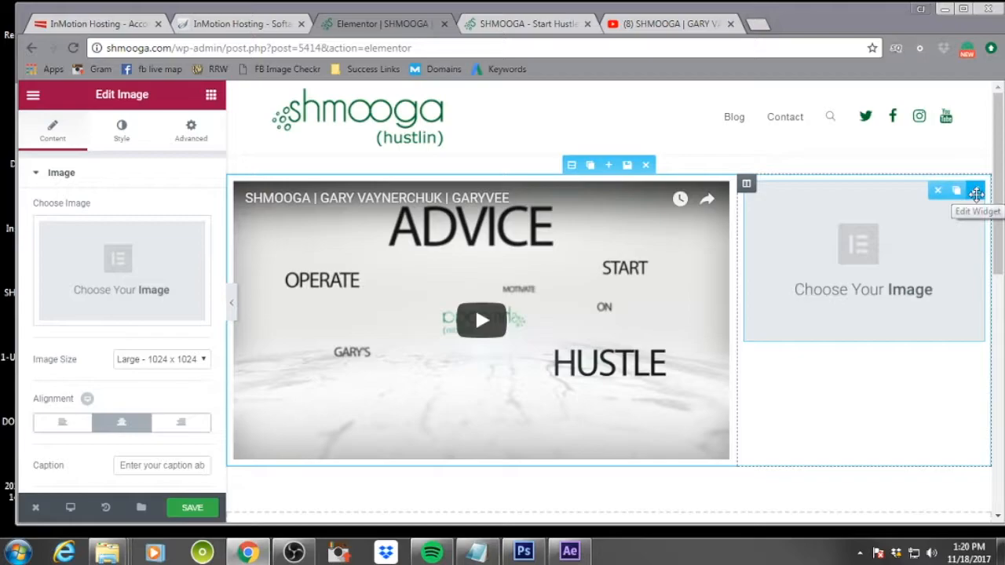
Open the Image widget's media picker and upload the SHMOOGA-BOTTLE.jpg file
mouse_move(102, 293)
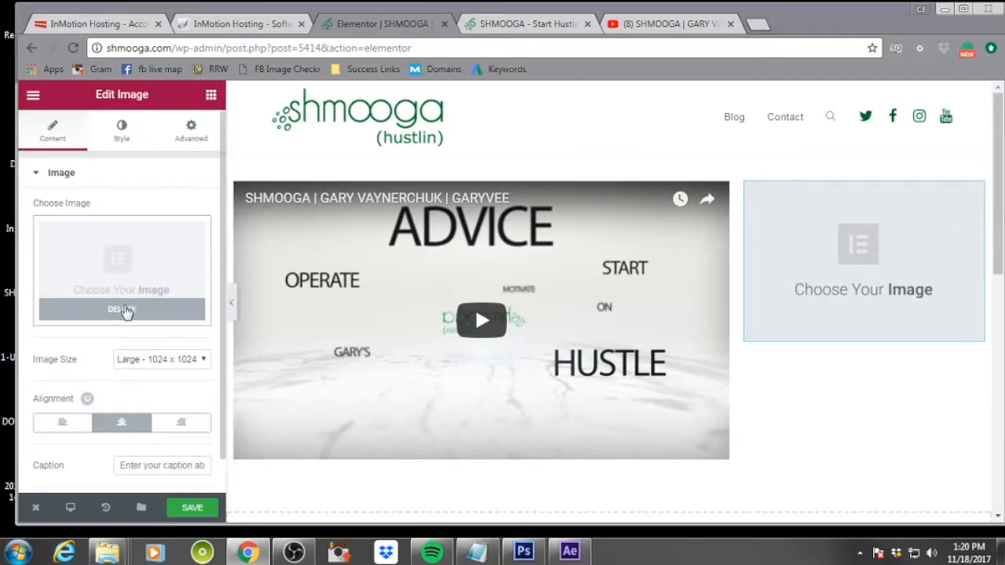
left_click(127, 312)
left_click(123, 278)
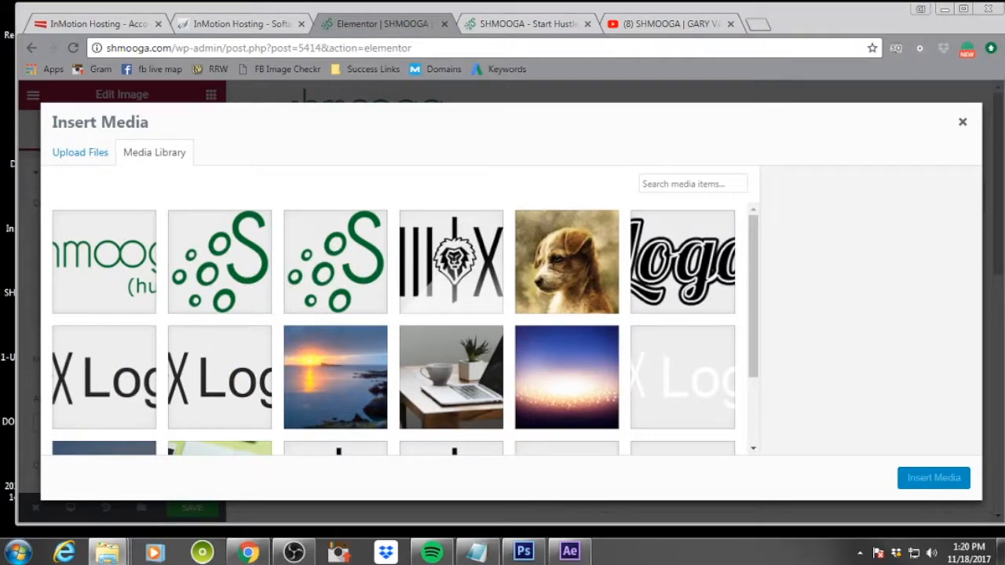
left_click(82, 152)
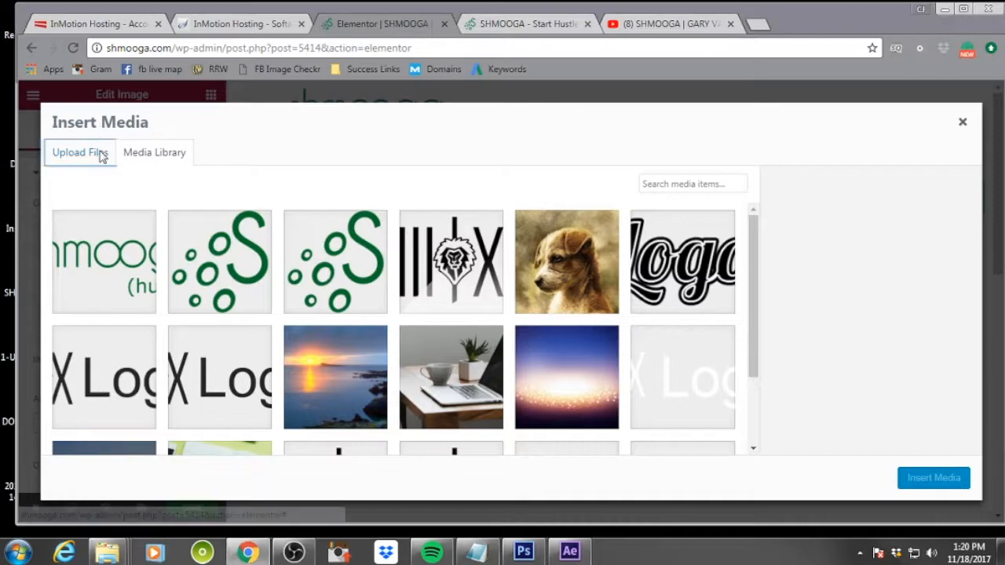
left_click_drag(18, 283, 441, 254)
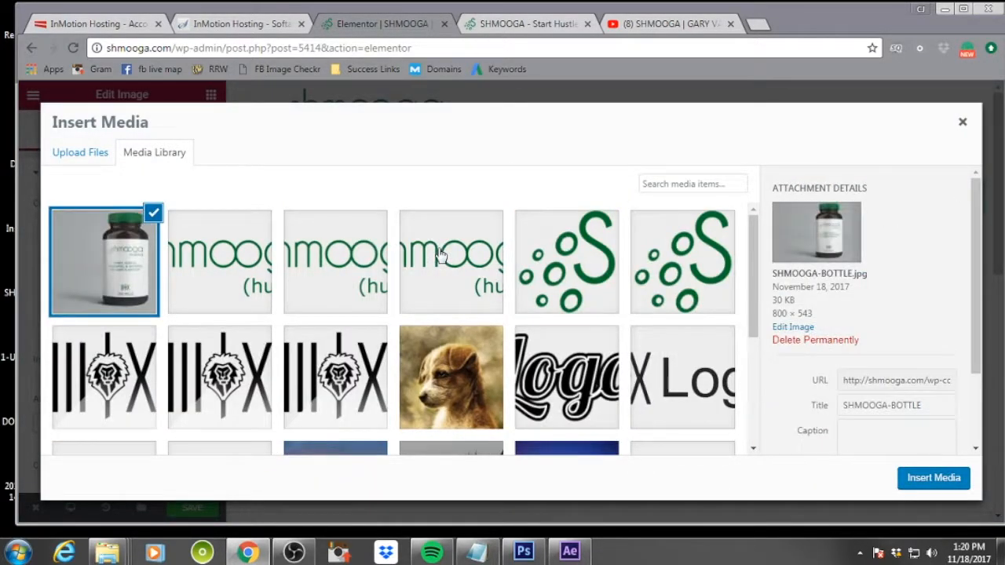
Set the bottle image's alt text and description to "shmooga bottle" and insert it into the Image widget
scroll(824, 270, "down", 1)
left_click(865, 380)
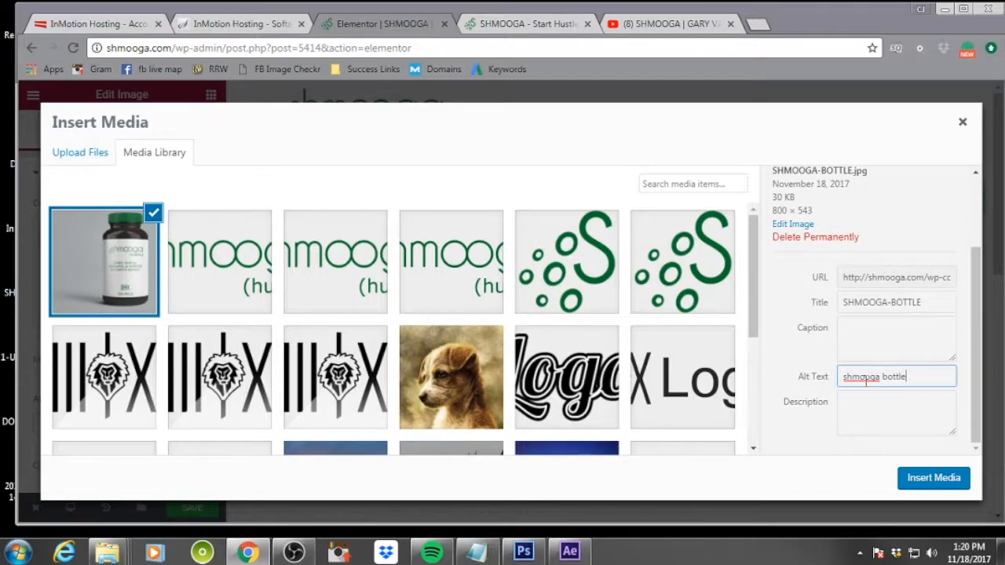
left_click_drag(932, 377, 826, 381)
key("ctrl+c")
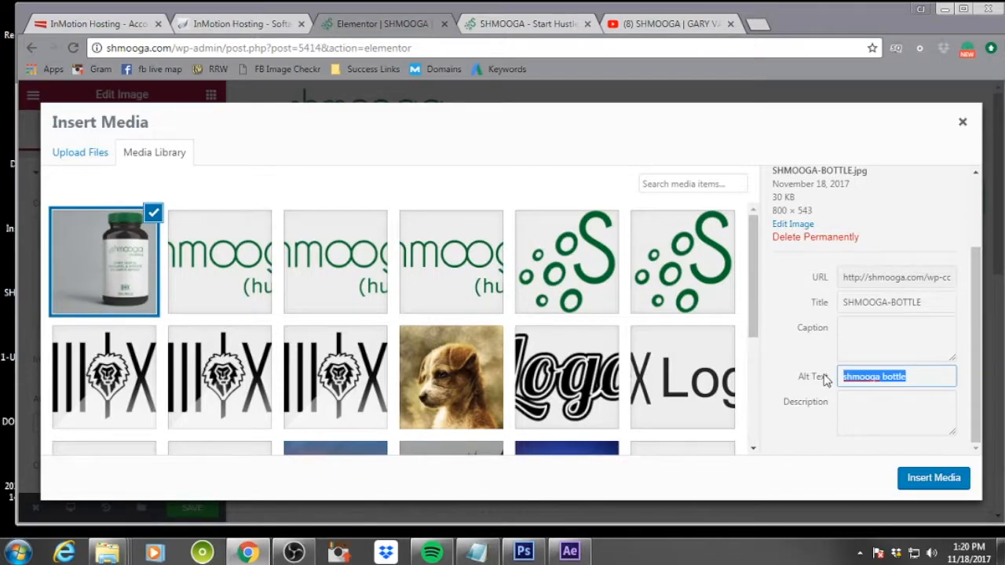
left_click(911, 421)
key("ctrl+v")
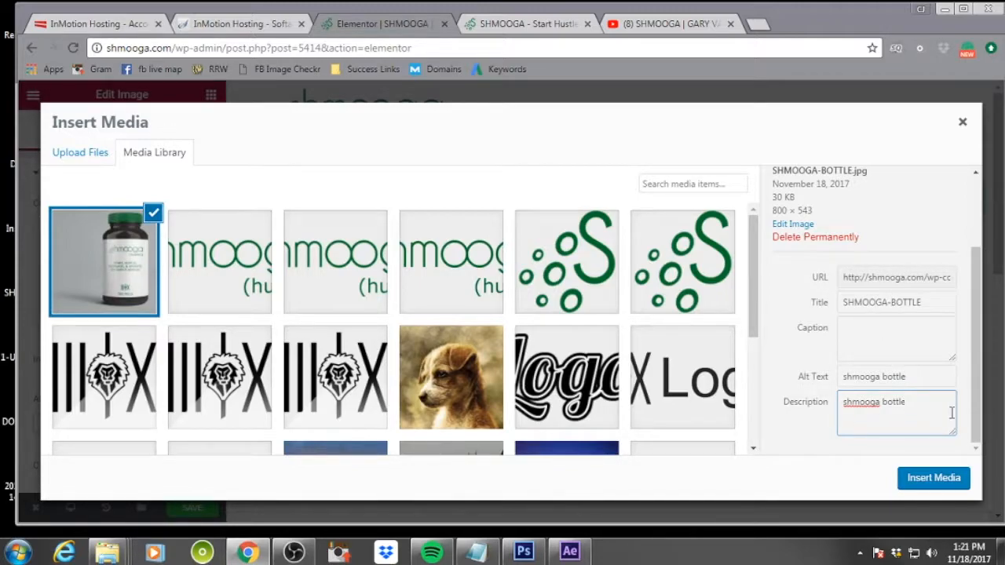
left_click(933, 477)
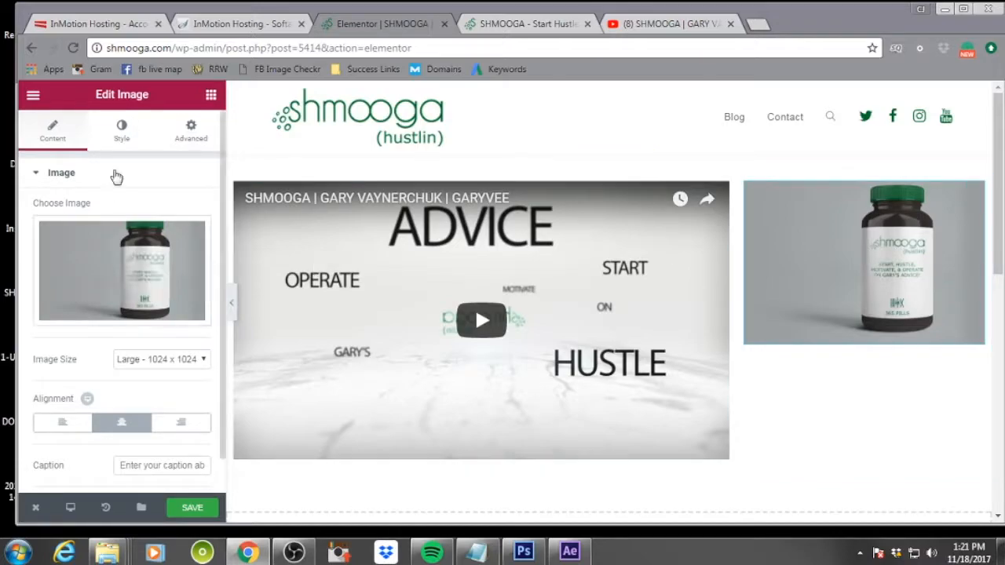
Set the bottle image's margin to 0 on all four sides
left_click(186, 149)
left_click(51, 232)
left_click(63, 231)
left_click(63, 231)
left_click(63, 232)
left_click(62, 232)
left_click(63, 232)
left_click(63, 232)
left_click(63, 232)
left_click(63, 233)
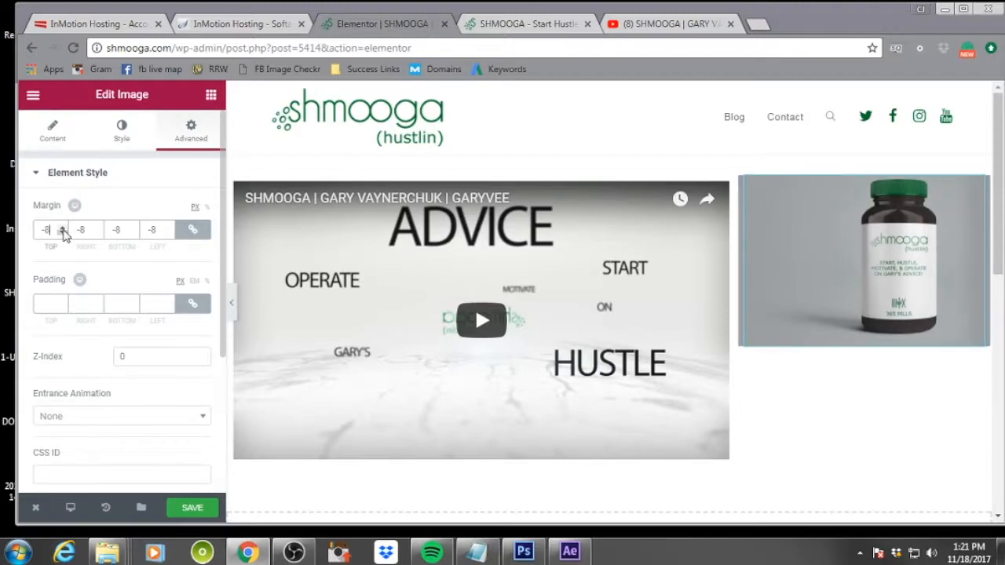
left_click(64, 227)
left_click(64, 227)
left_click(63, 227)
left_click(63, 232)
left_click(63, 232)
left_click(63, 232)
left_click(63, 232)
left_click(63, 232)
left_click(63, 233)
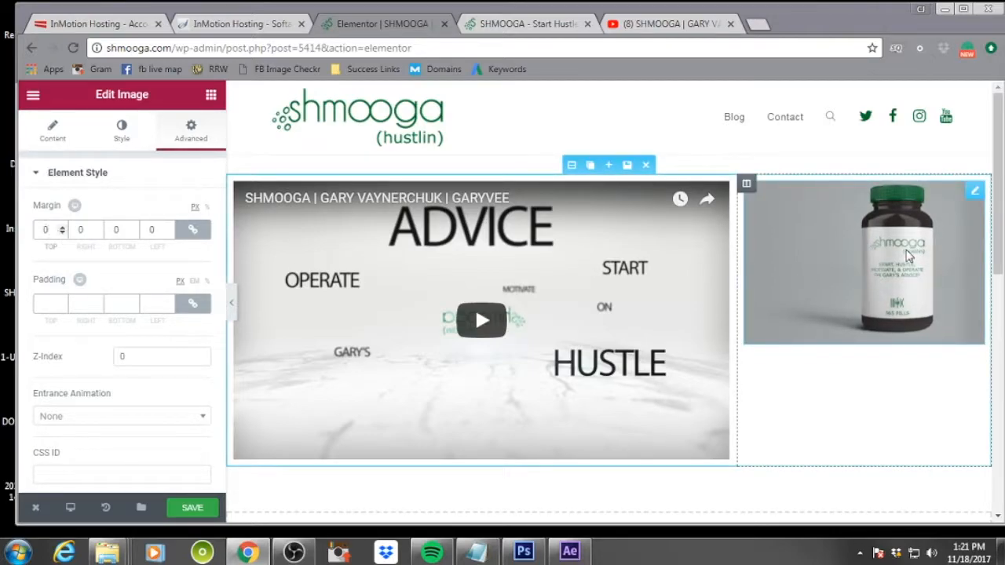
Set the bottle image's border radius to 0 on all corners and unlink the values
left_click(126, 128)
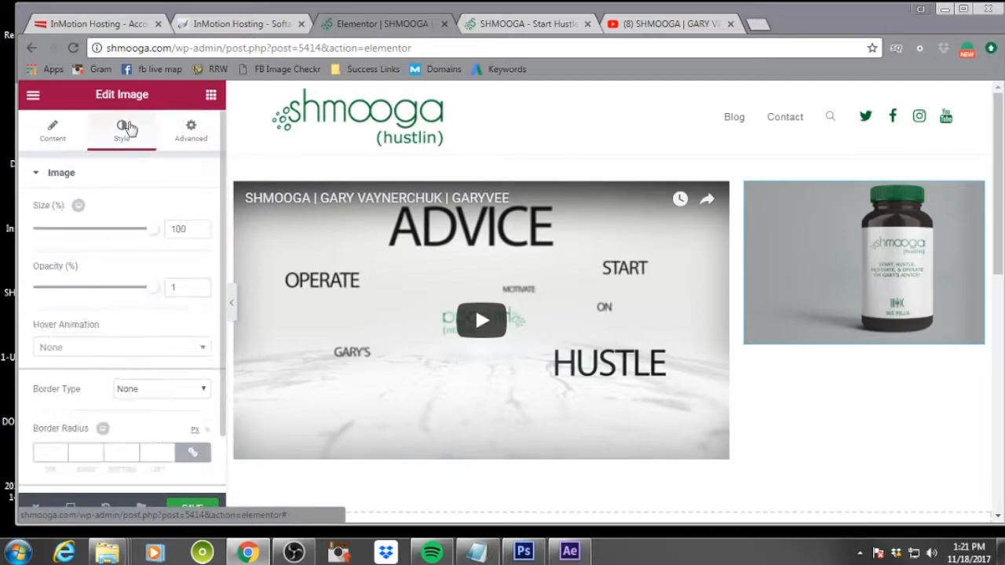
scroll(160, 339, "down", 1)
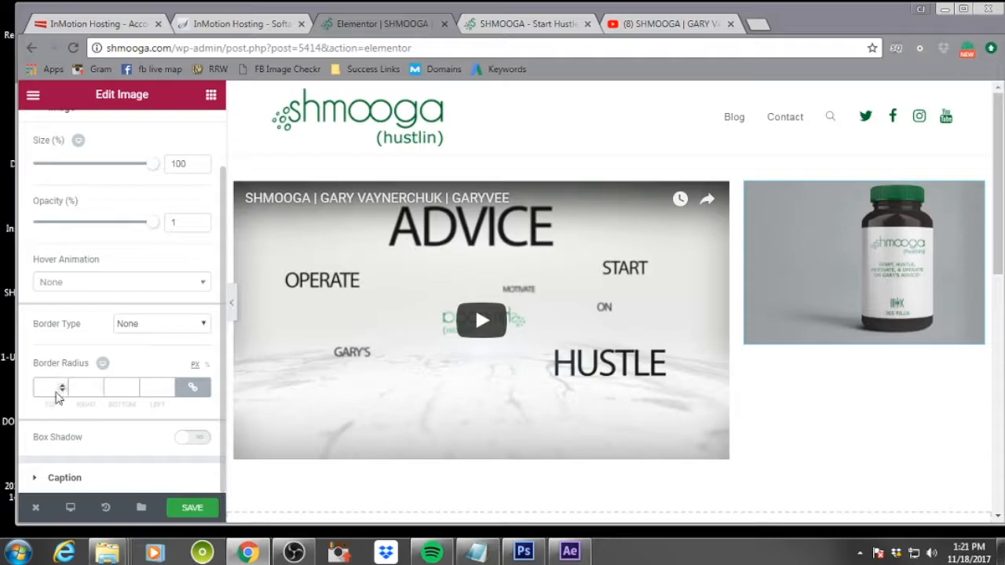
left_click(62, 390)
left_click(62, 383)
left_click(192, 388)
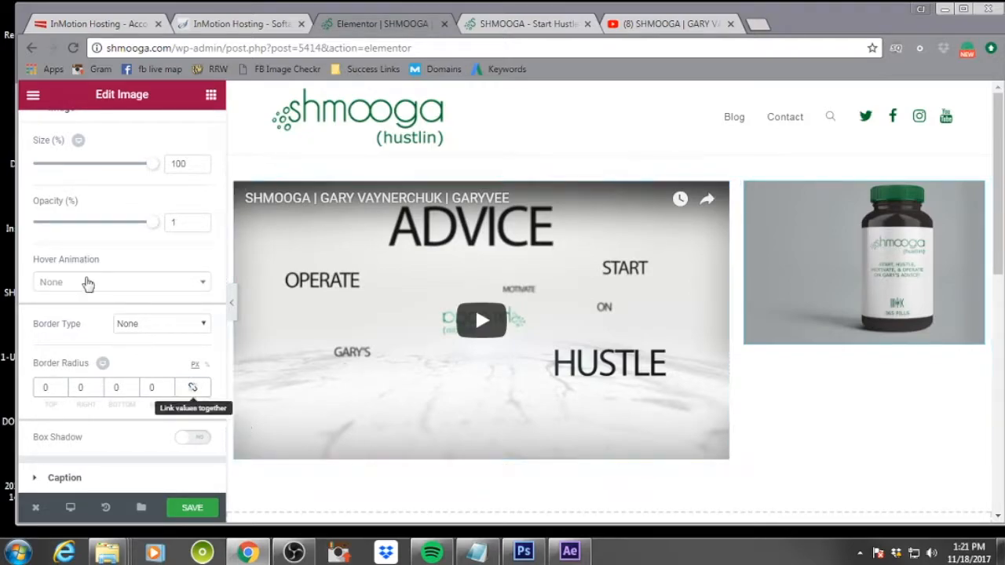
Unlink the image's margin and padding values and set its top padding to 55 px
scroll(129, 206, "up", 3)
left_click(191, 131)
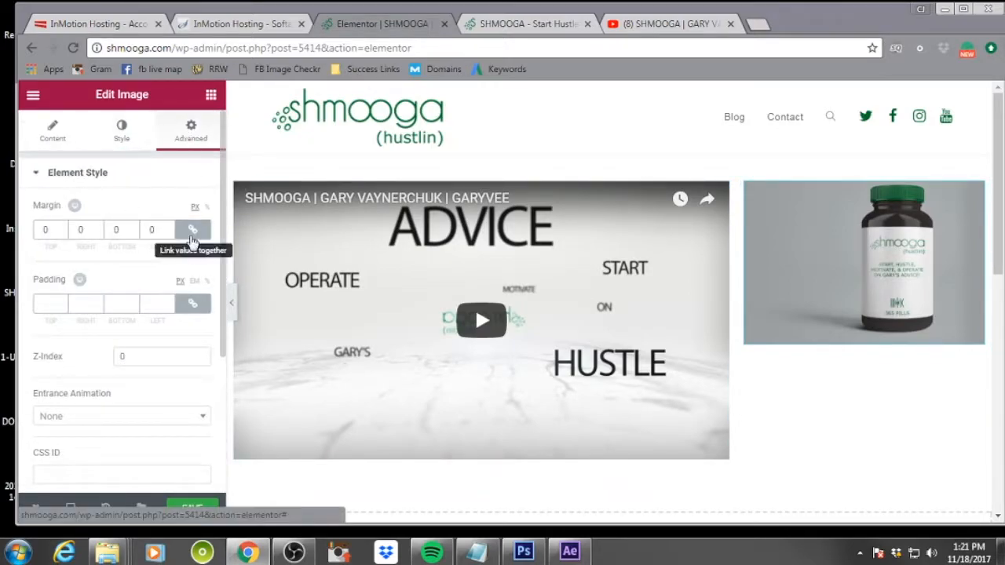
left_click(193, 231)
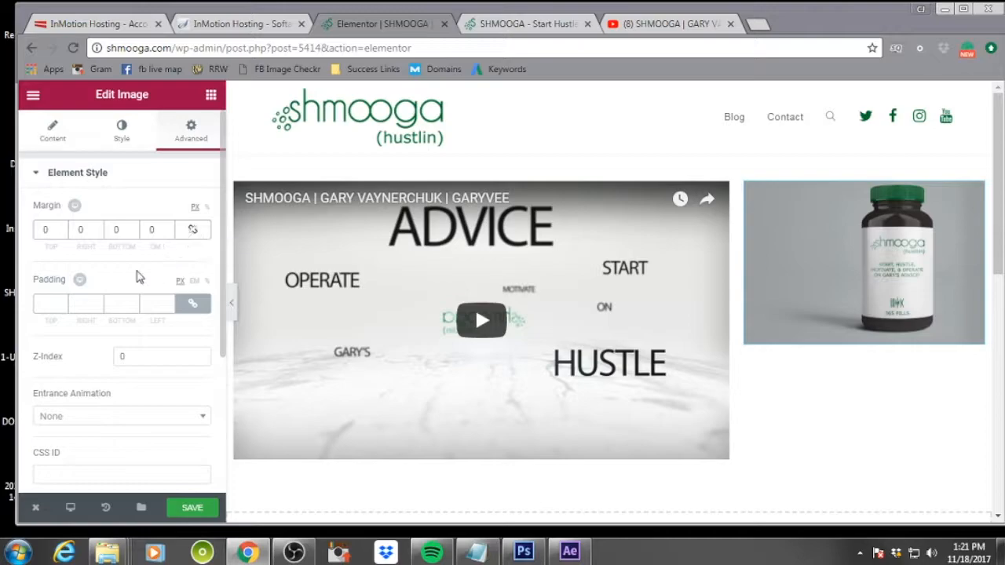
left_click(190, 306)
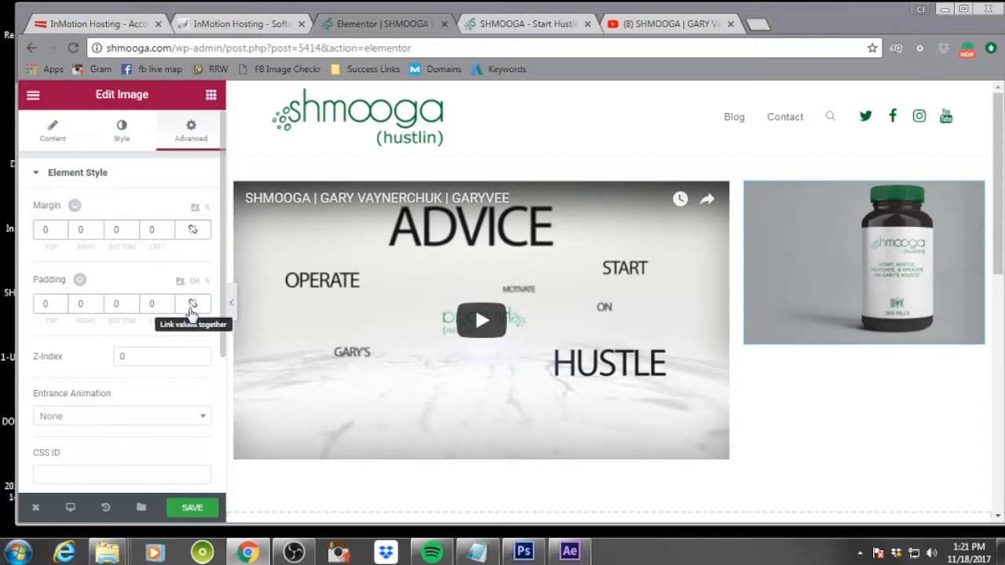
left_click(62, 301)
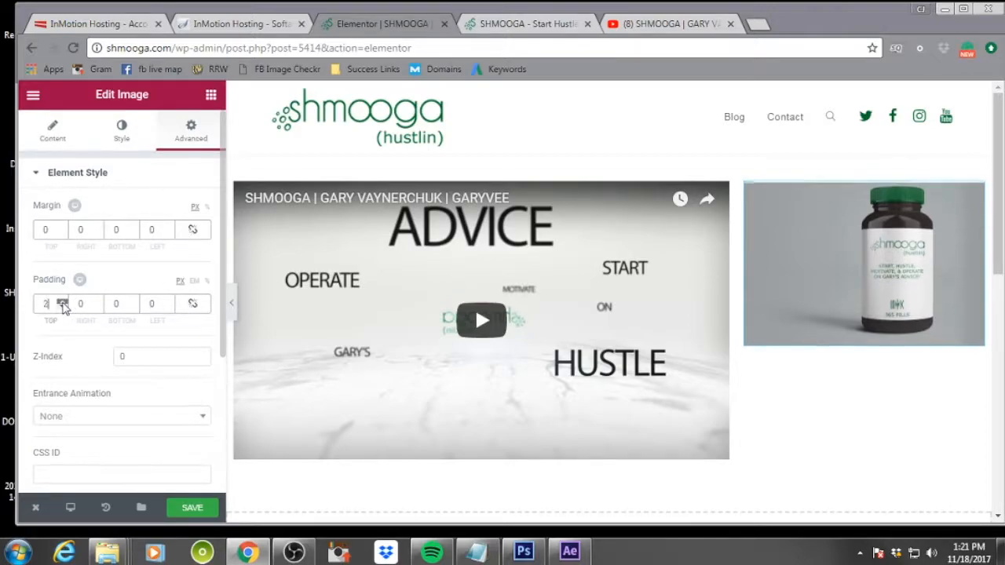
left_click_drag(62, 302, 62, 304)
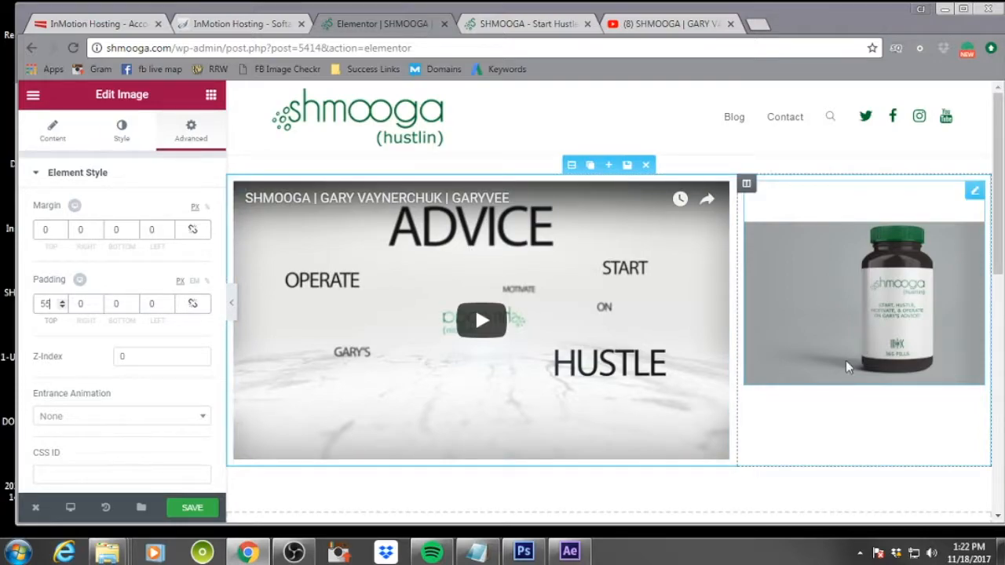
Change the section's column structure to two equal 50/50 columns
left_click(572, 165)
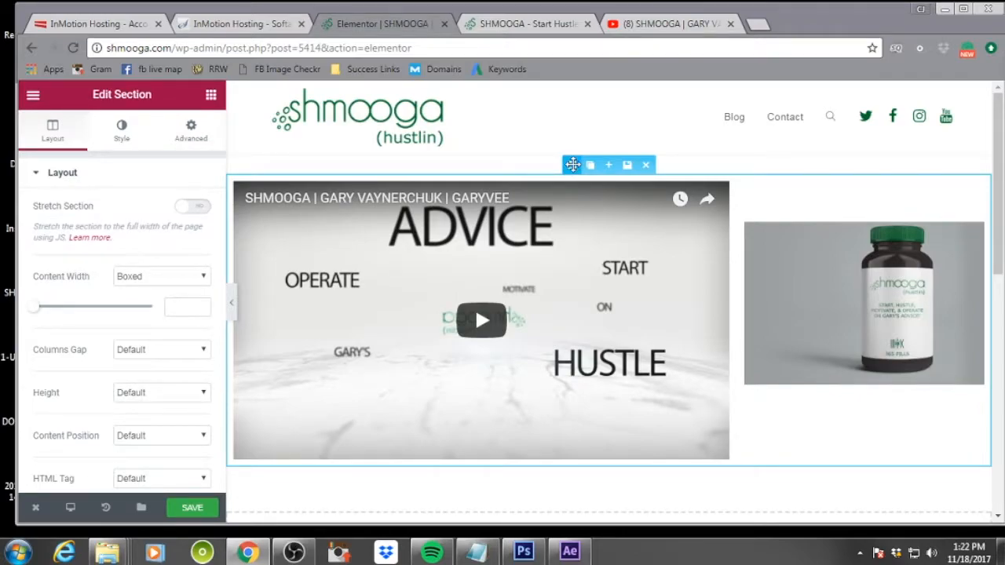
scroll(179, 324, "down", 4)
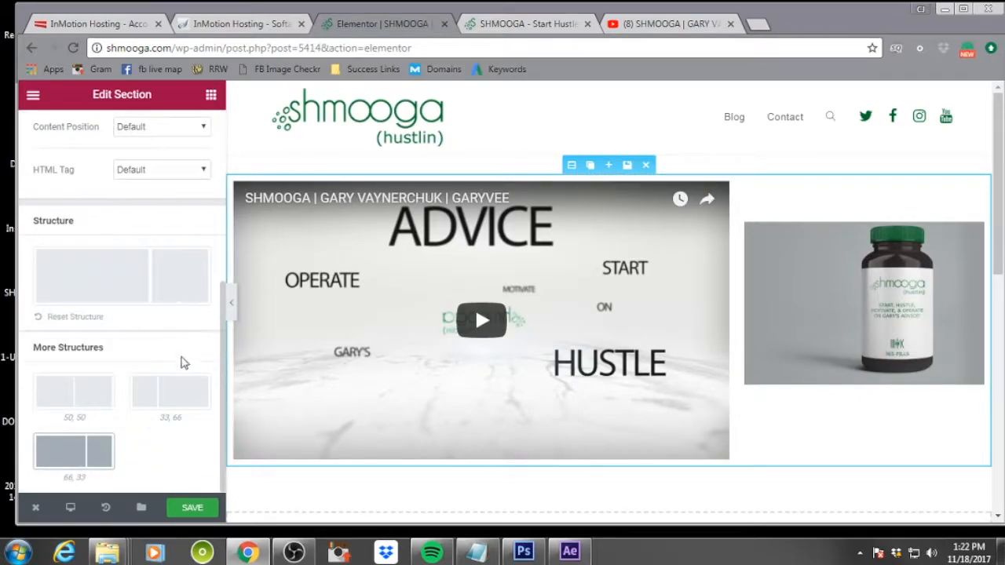
left_click(69, 399)
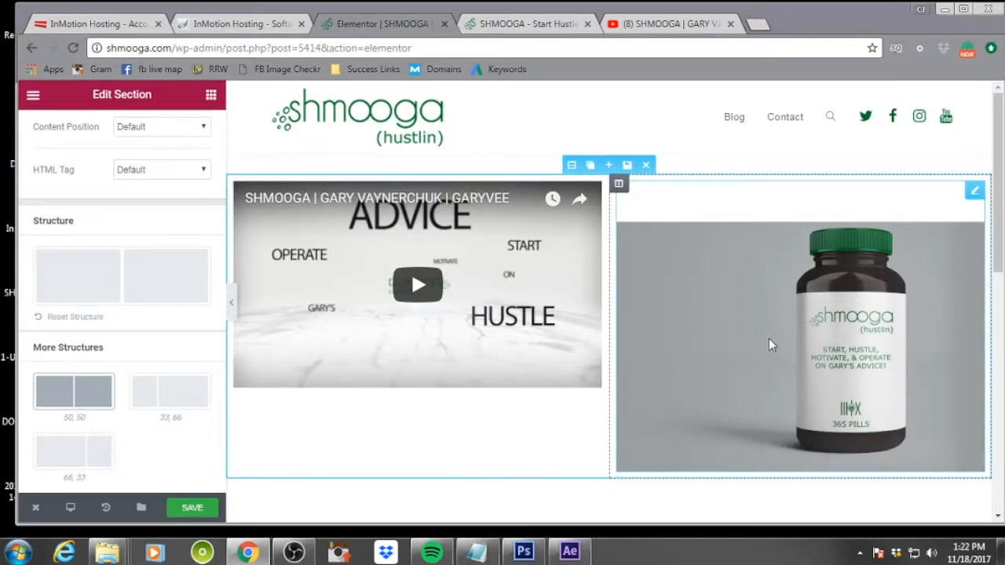
Set the bottle image's top padding back to 0 px
left_click(858, 357)
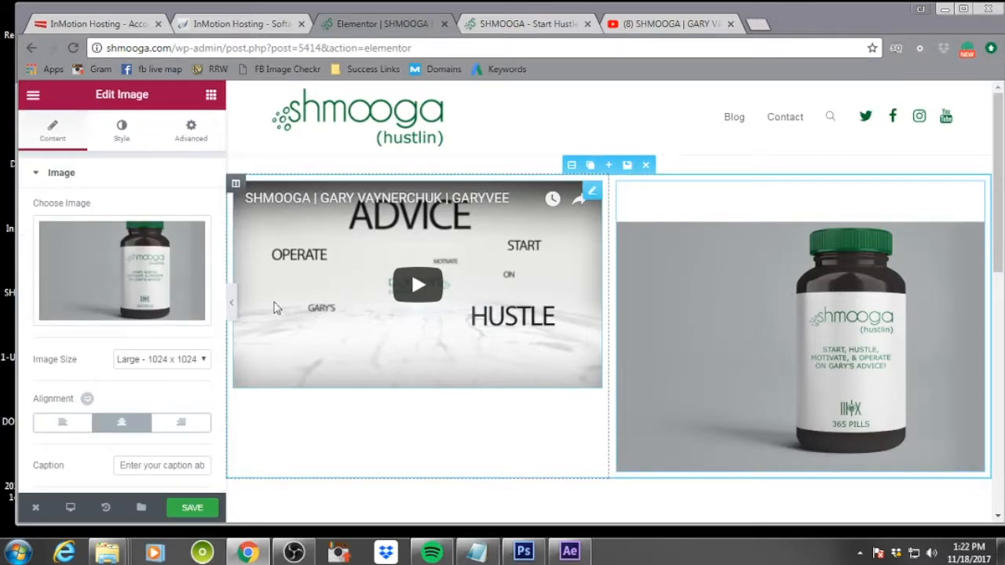
left_click(192, 137)
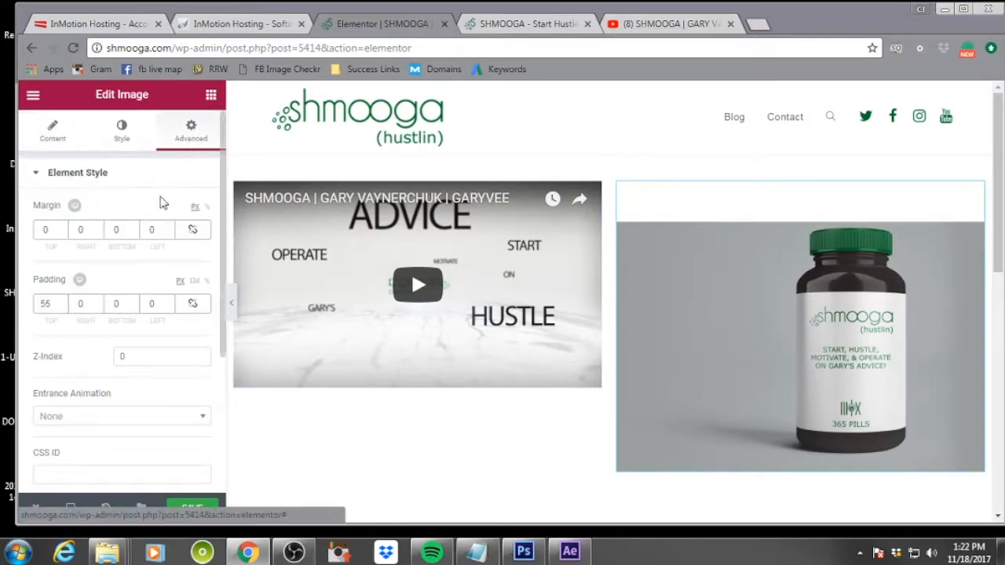
left_click(59, 304)
type("55")
left_click(63, 307)
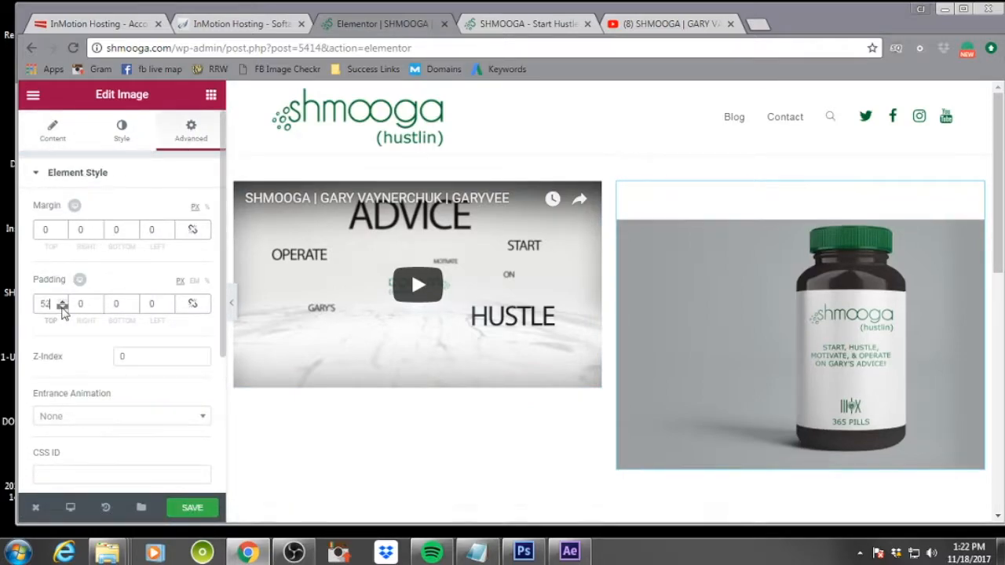
left_click_drag(63, 309, 63, 310)
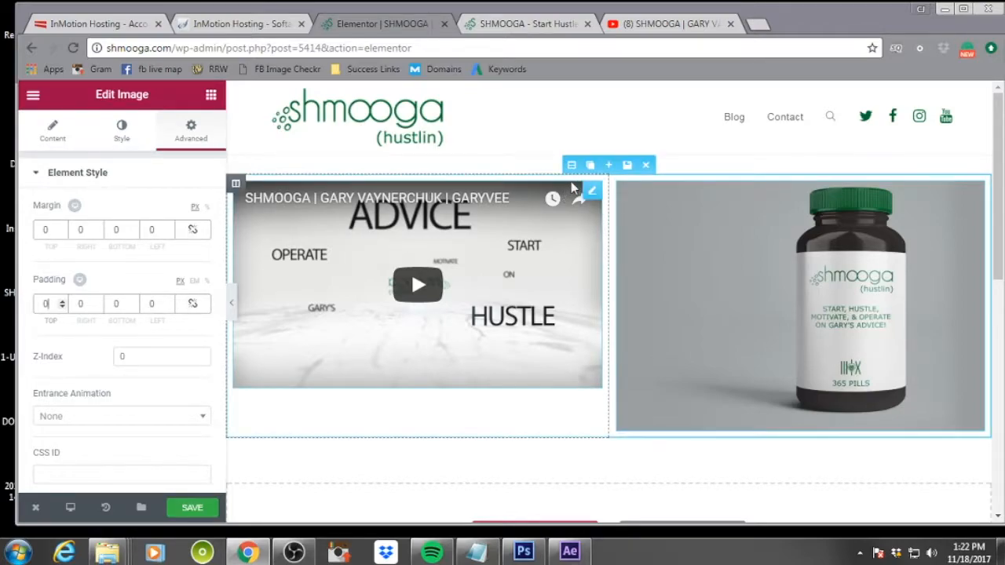
Browse the section's layout, style and advanced settings
left_click(573, 166)
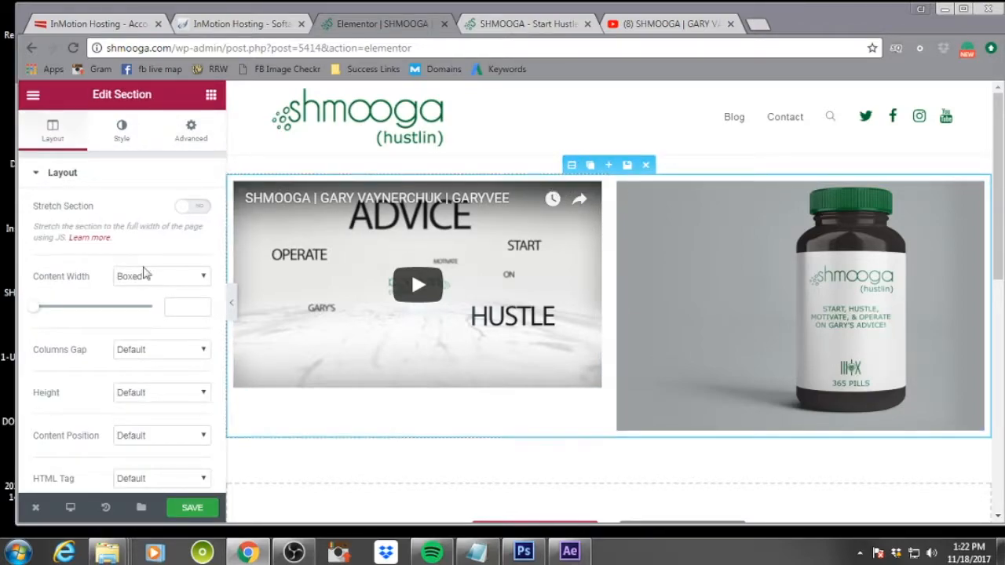
left_click(122, 129)
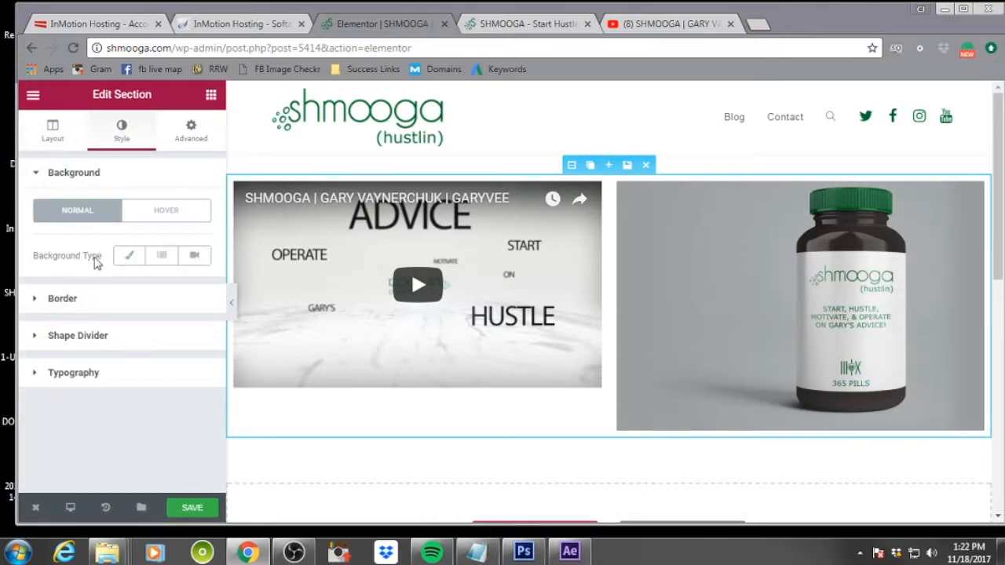
left_click(192, 130)
scroll(145, 219, "down", 2)
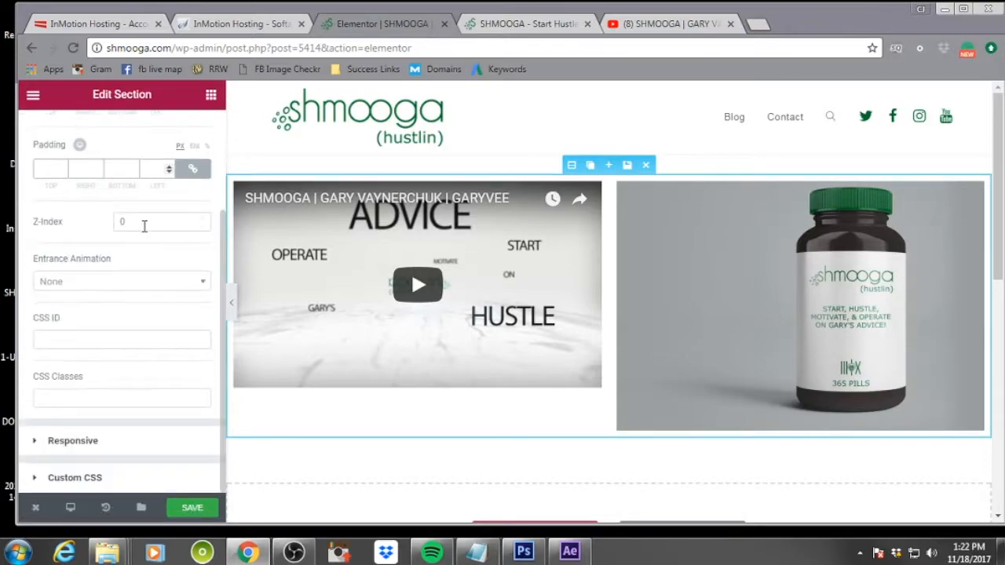
scroll(82, 281, "up", 2)
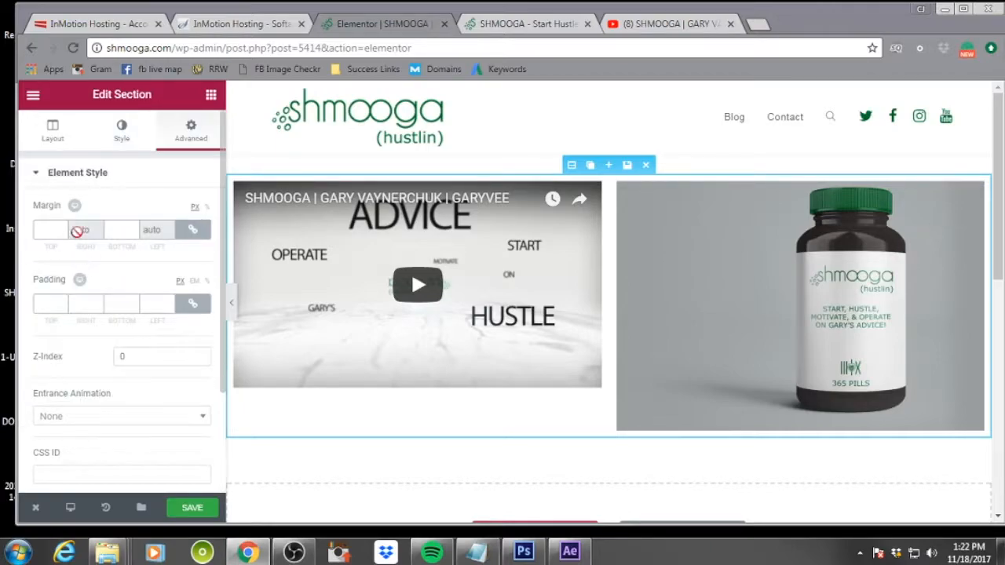
left_click(59, 134)
scroll(125, 290, "down", 3)
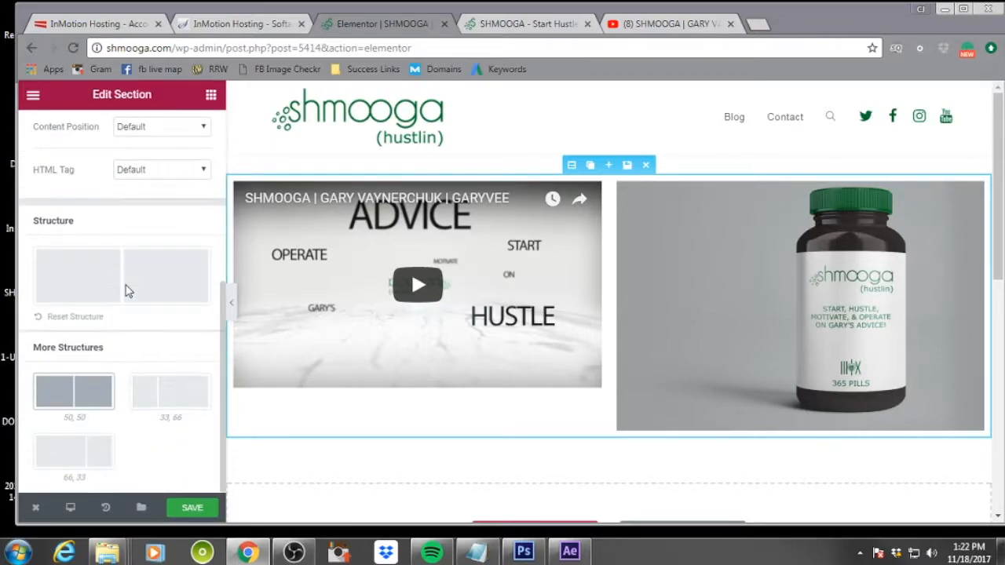
scroll(126, 290, "up", 3)
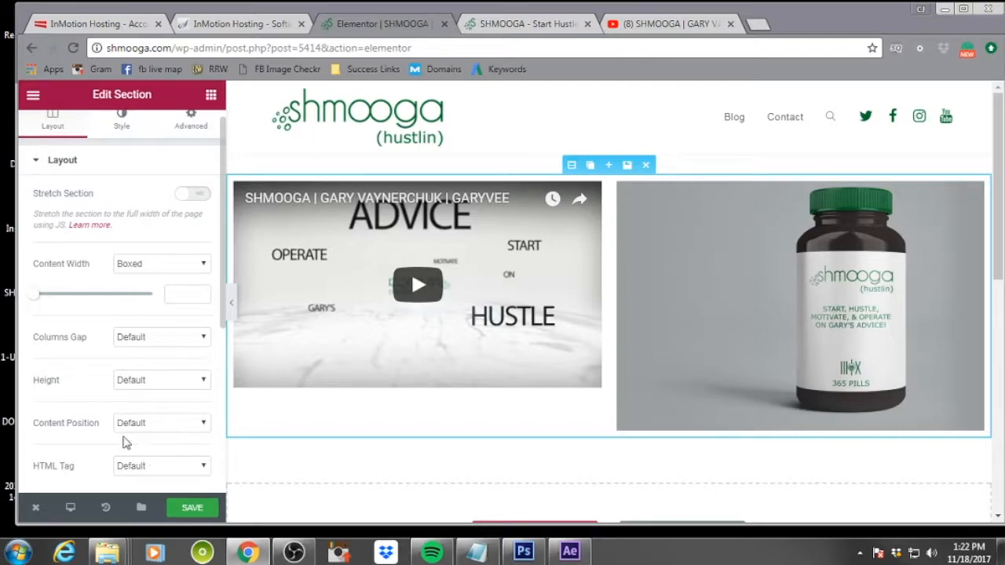
scroll(117, 356, "down", 3)
scroll(117, 356, "up", 3)
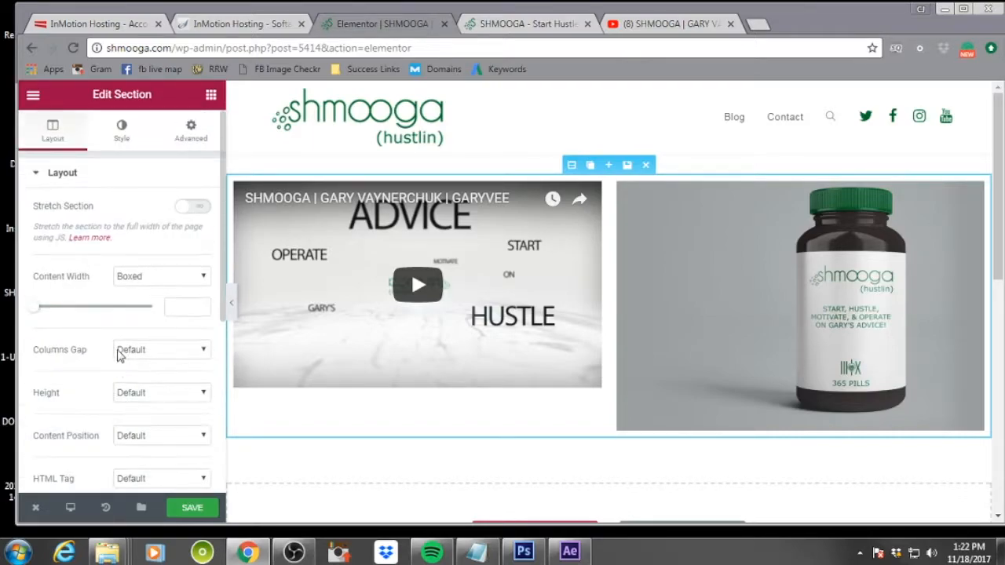
Give the section a classic background colour of #999d9d
left_click(121, 130)
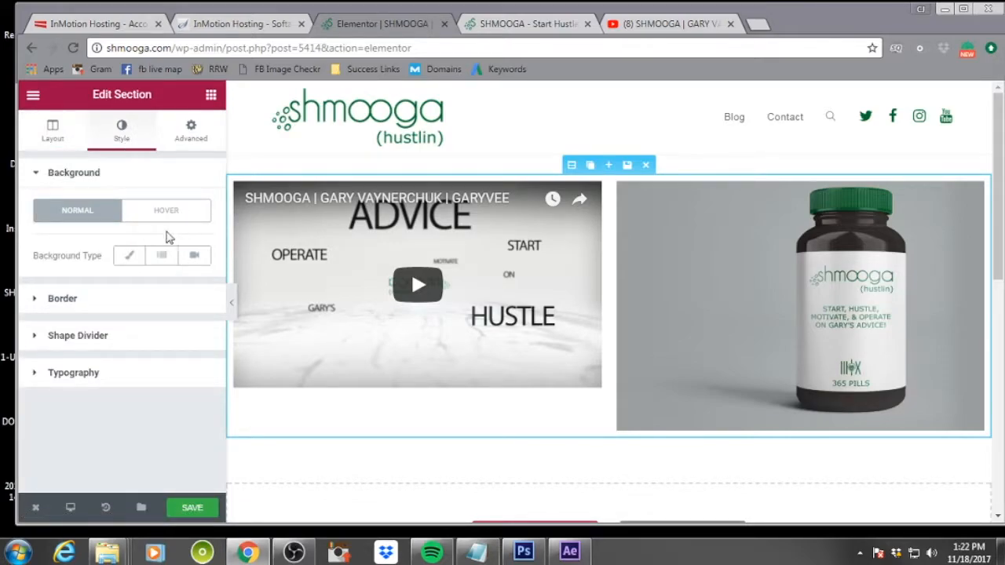
left_click(130, 257)
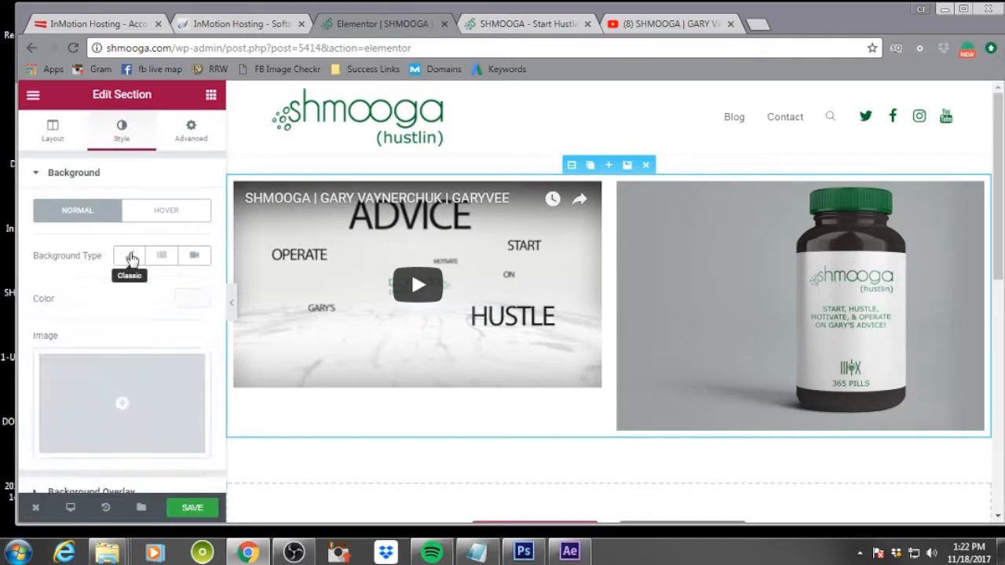
left_click(198, 303)
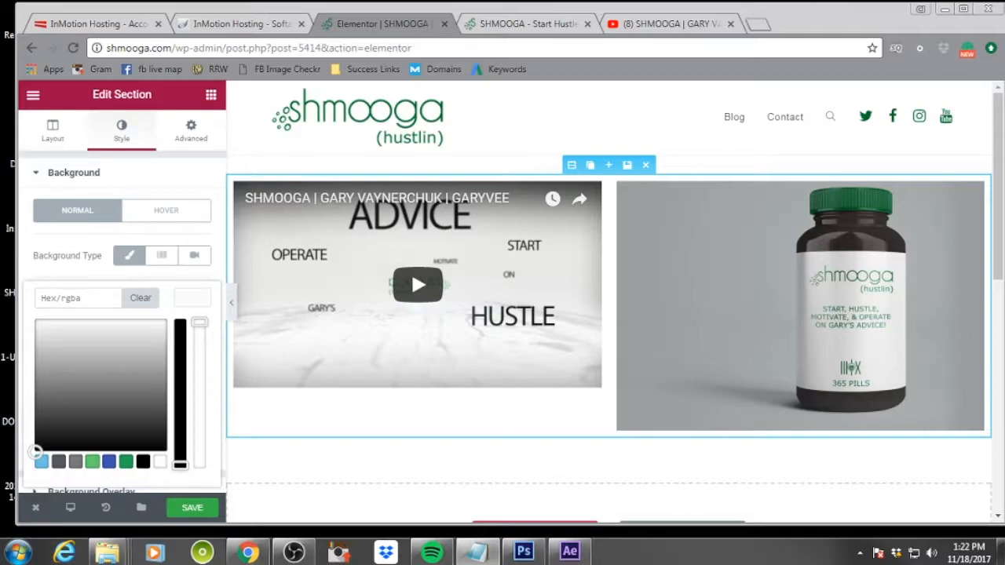
left_click(86, 298)
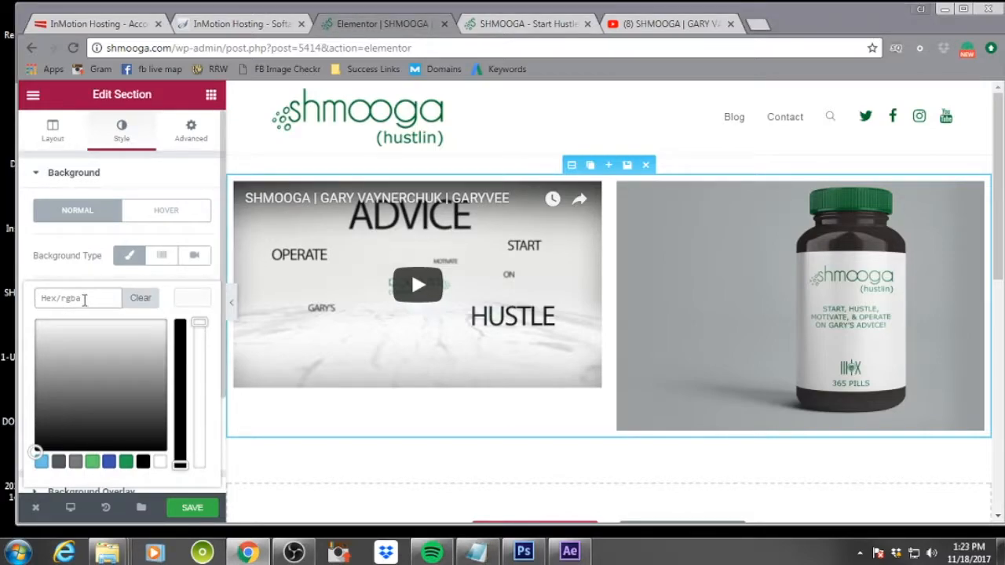
type("#999d9d")
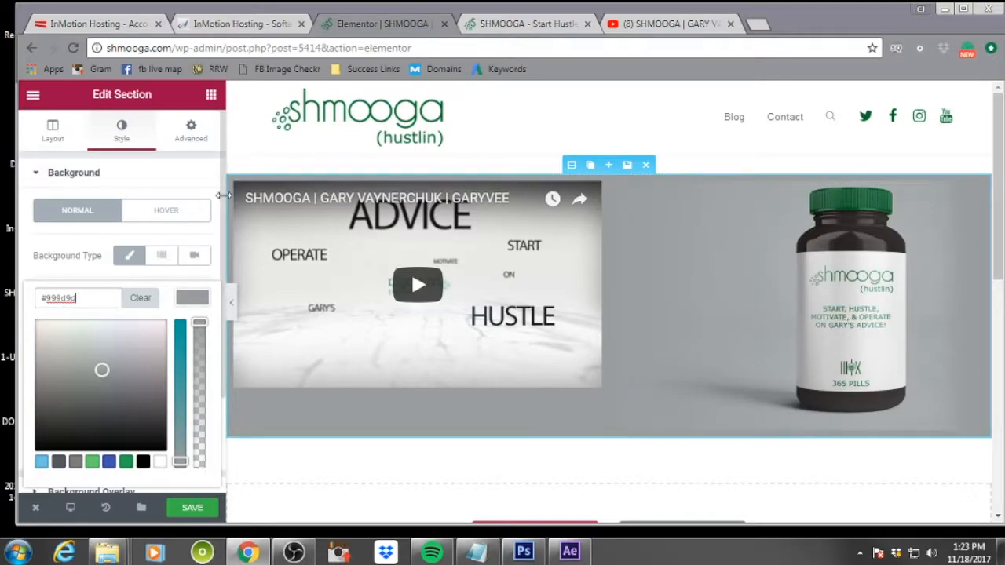
left_click(193, 171)
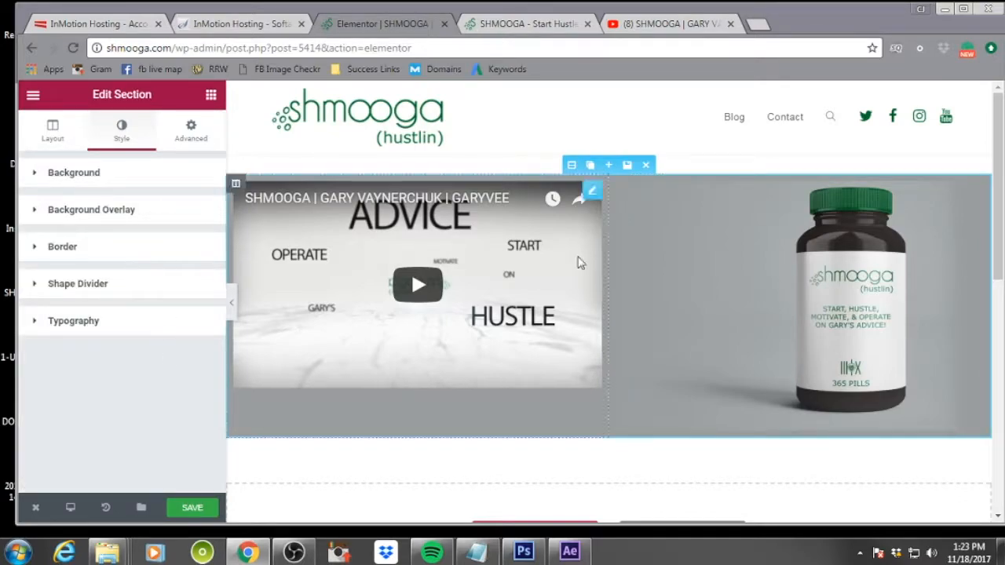
Browse the bottle image's advanced border options and style settings
left_click(809, 263)
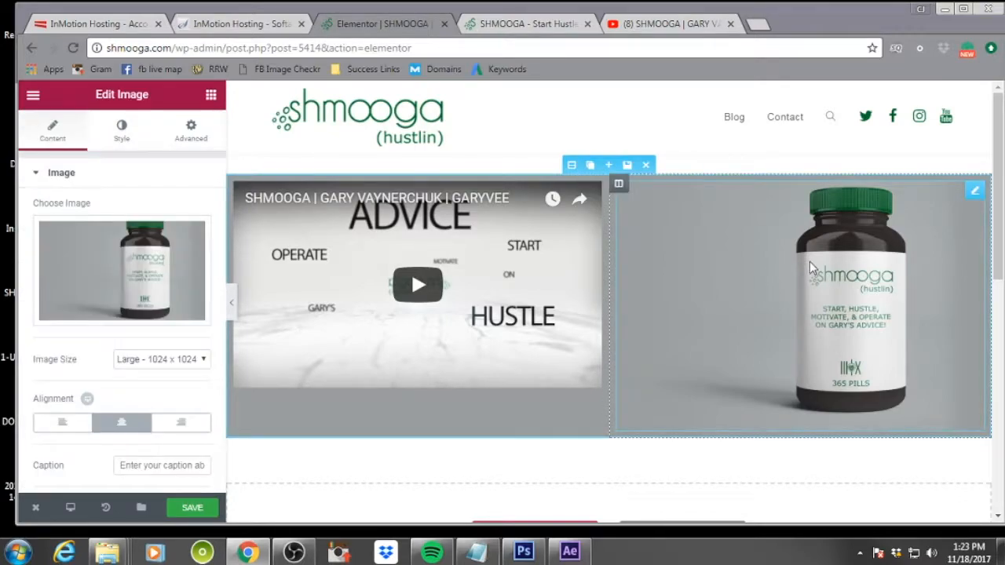
left_click(191, 129)
scroll(168, 314, "down", 3)
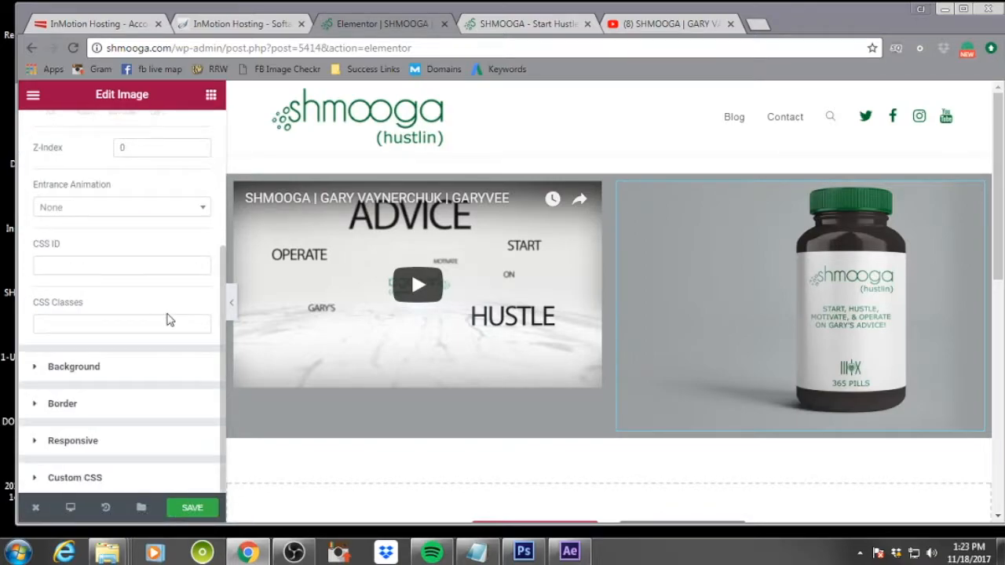
left_click(83, 409)
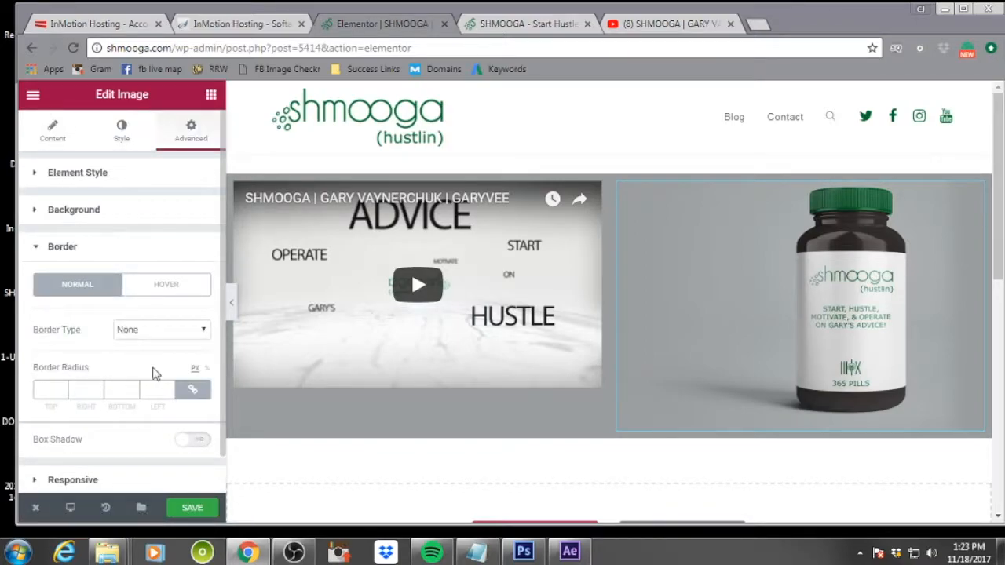
left_click(179, 331)
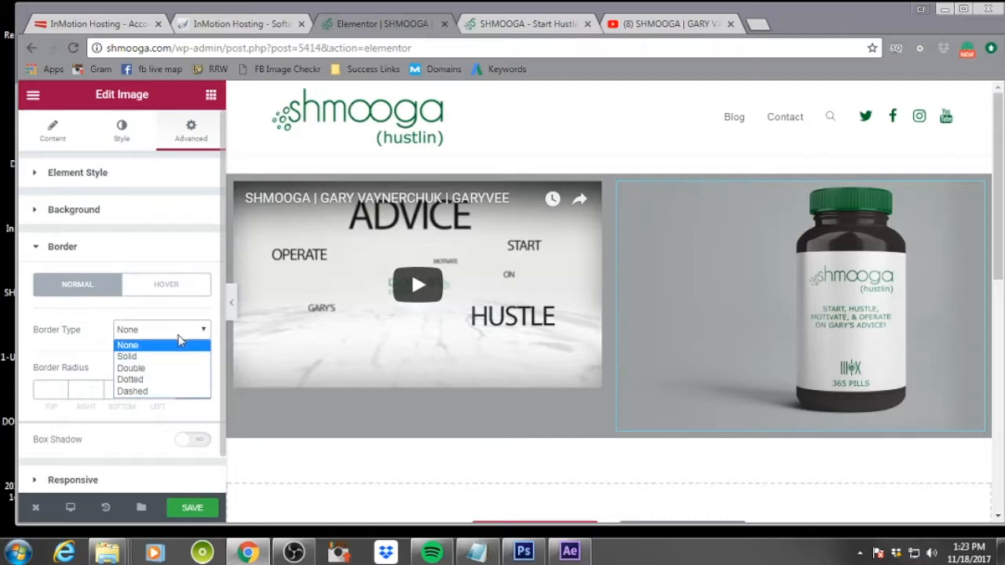
scroll(94, 329, "down", 1)
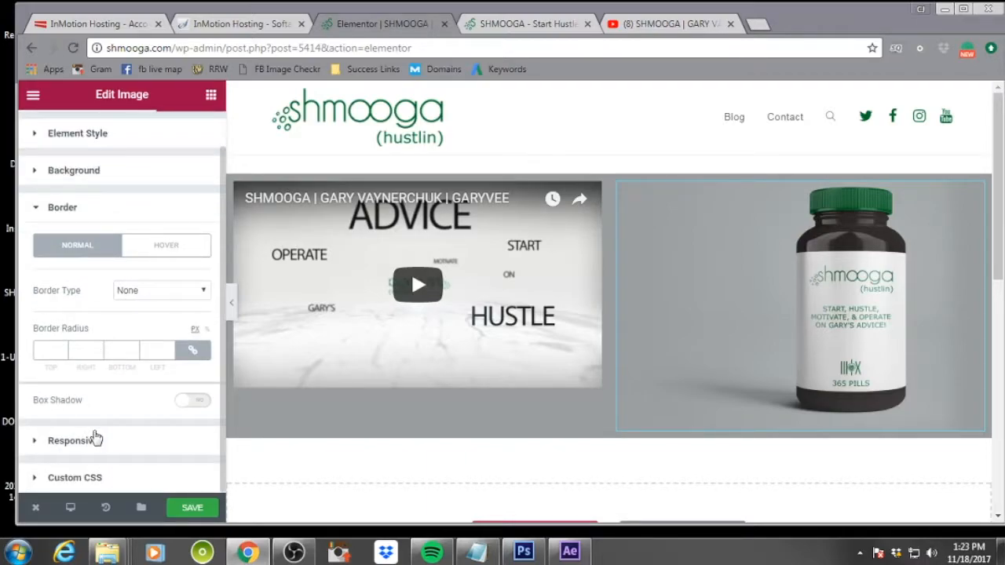
scroll(99, 346, "up", 1)
left_click(130, 138)
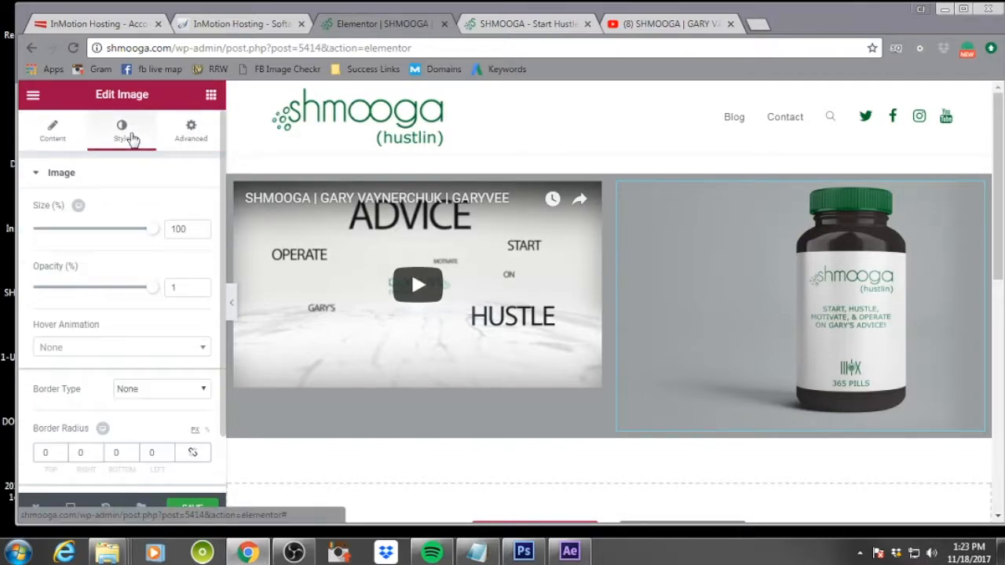
scroll(123, 240, "down", 2)
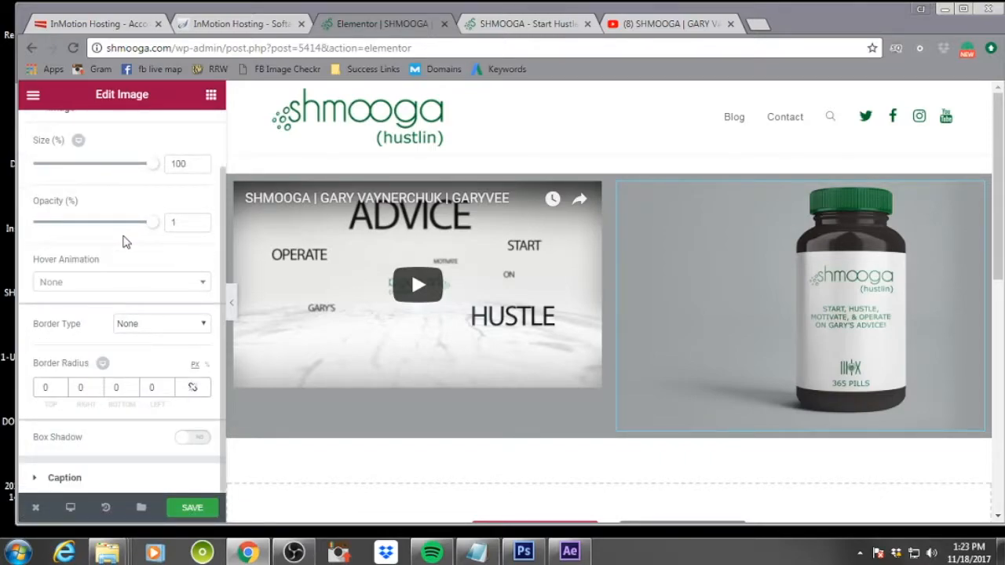
scroll(123, 241, "up", 2)
left_click(193, 130)
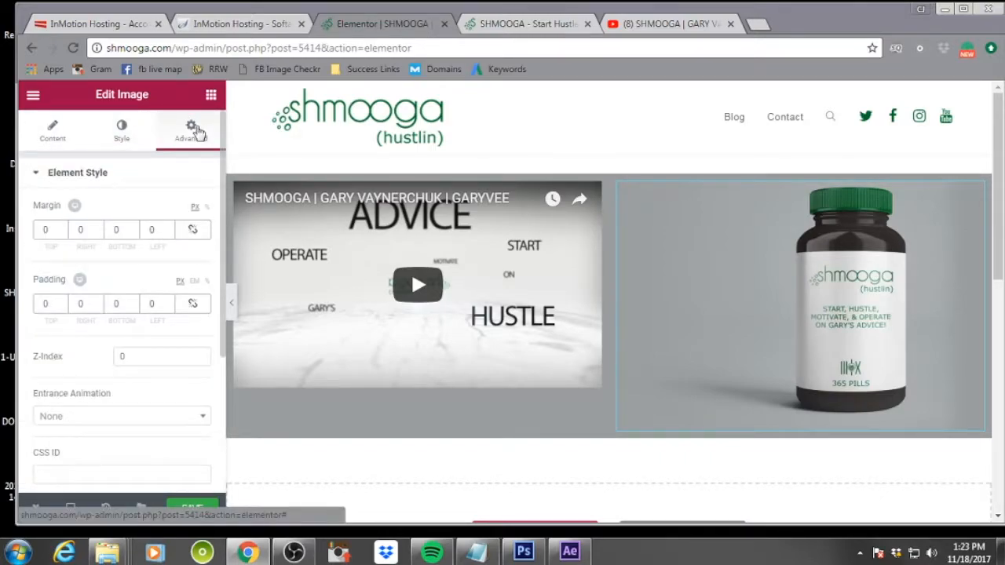
Set the bottle image's top and bottom margins to -9 px
left_click(63, 233)
left_click(63, 234)
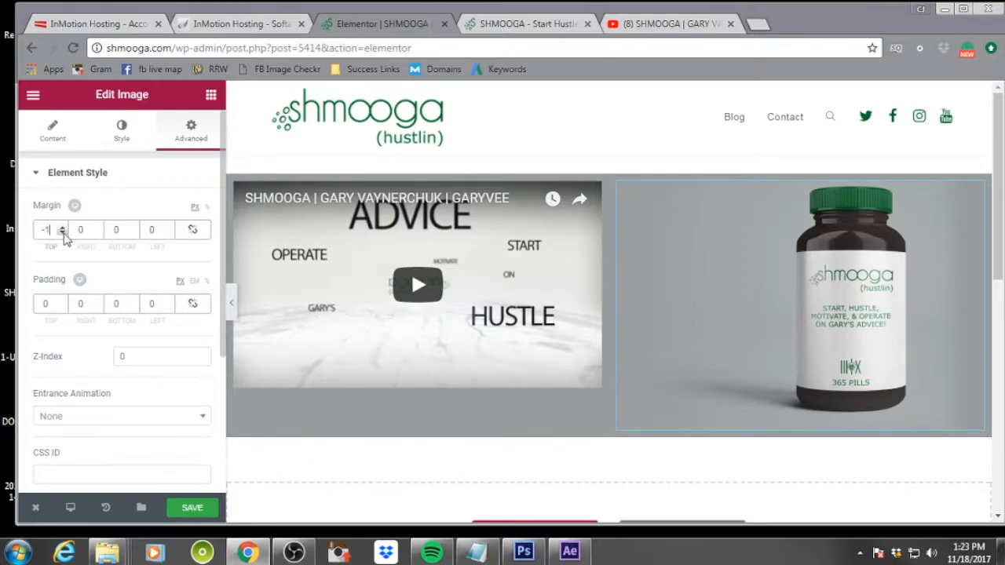
left_click(63, 233)
left_click(62, 233)
left_click(63, 233)
left_click(63, 233)
left_click(63, 233)
left_click(62, 234)
left_click(63, 233)
left_click(63, 233)
left_click(64, 228)
left_click(65, 228)
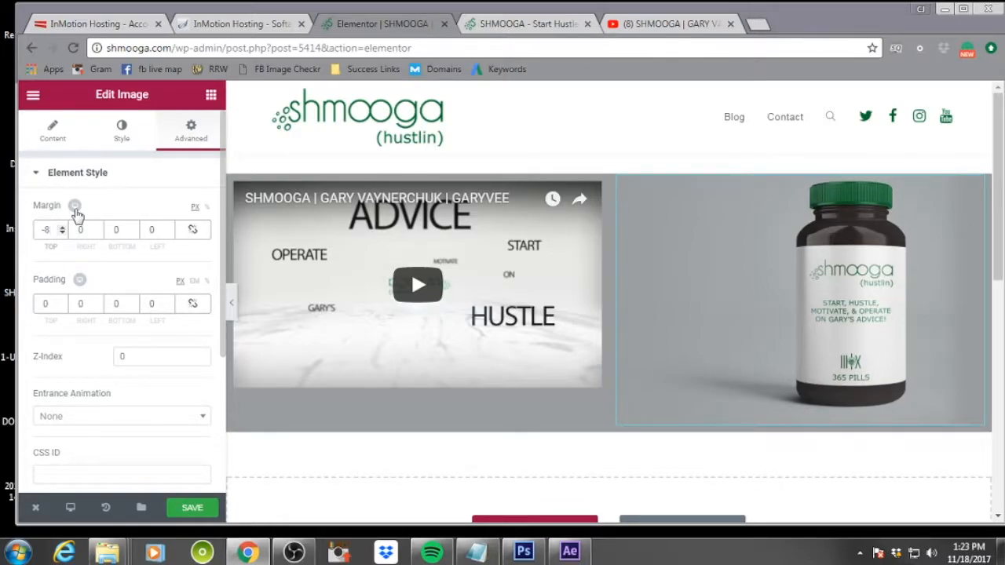
left_click(75, 207)
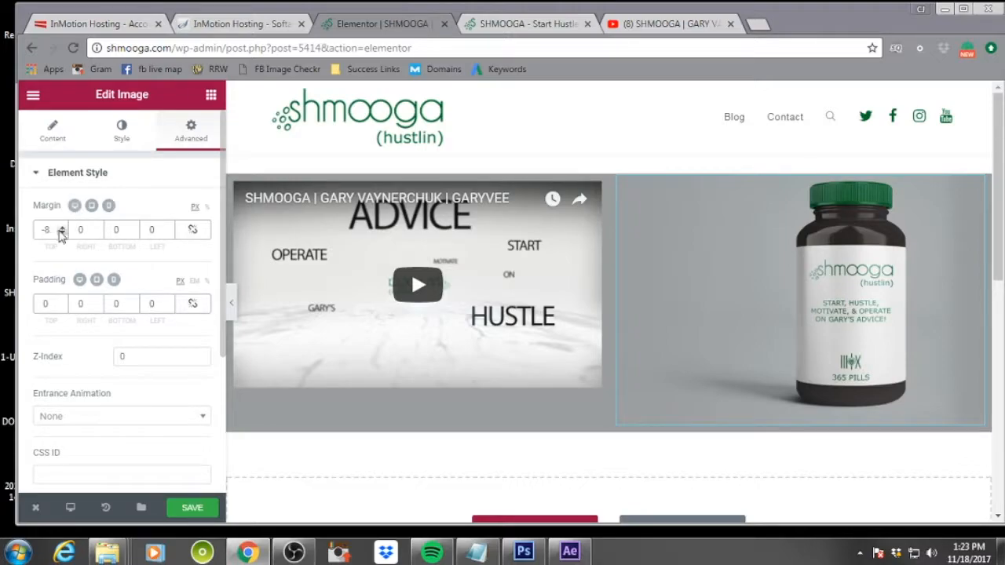
left_click(62, 232)
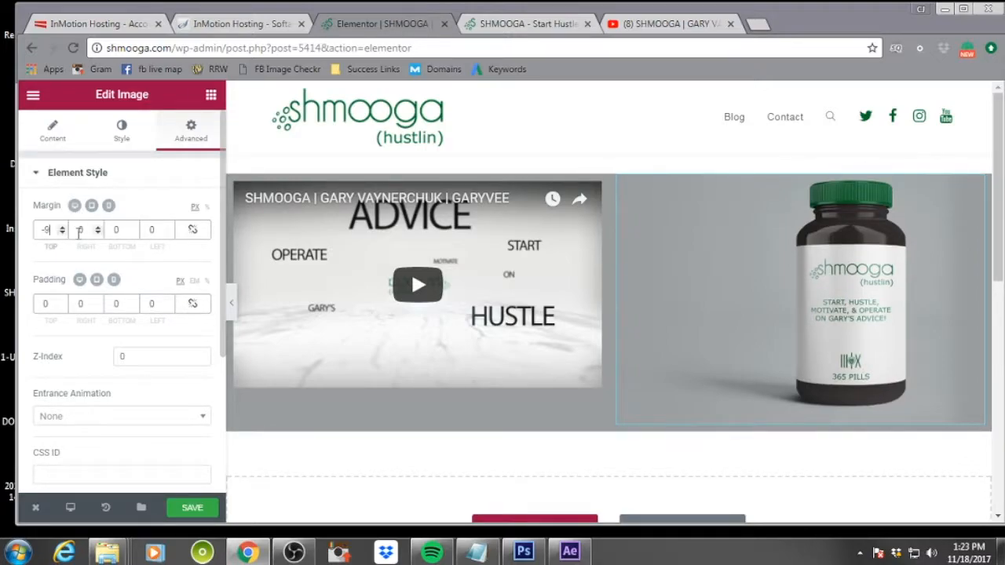
left_click(134, 234)
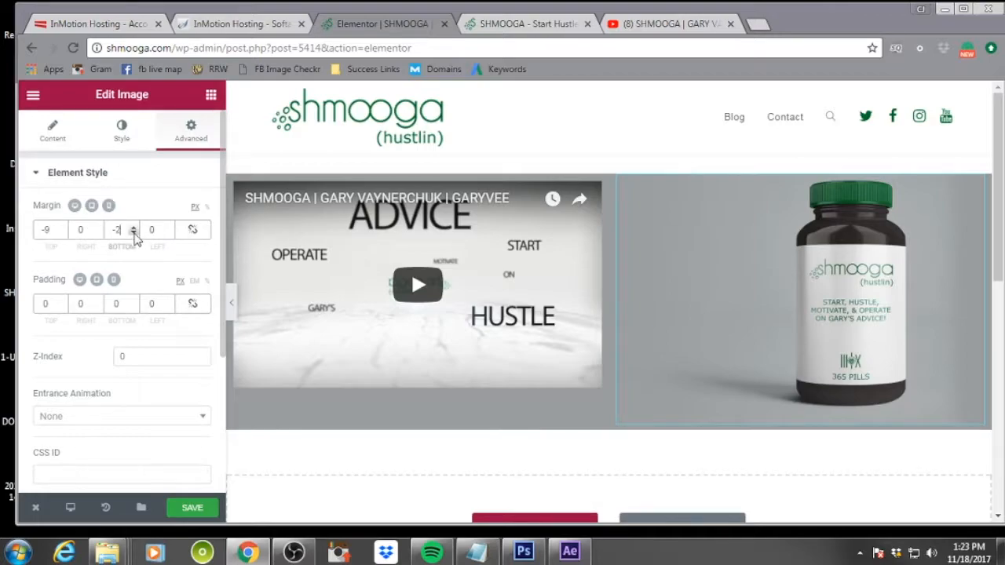
left_click(134, 234)
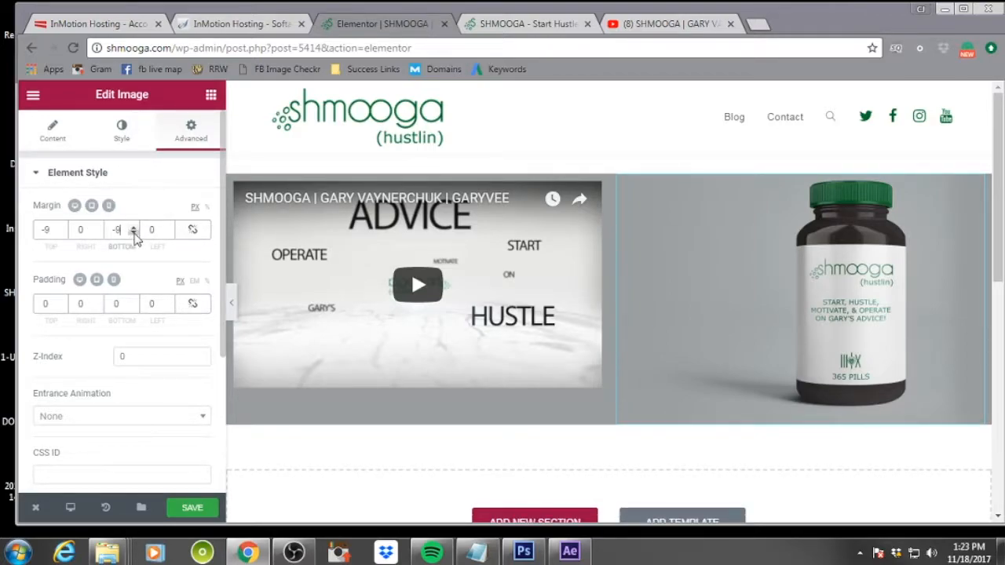
left_click(134, 234)
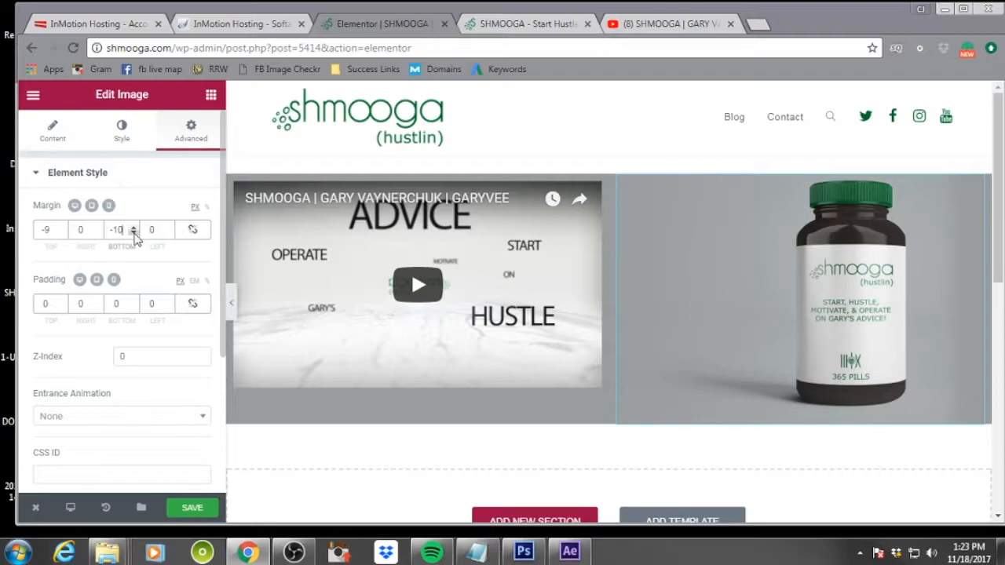
left_click(134, 226)
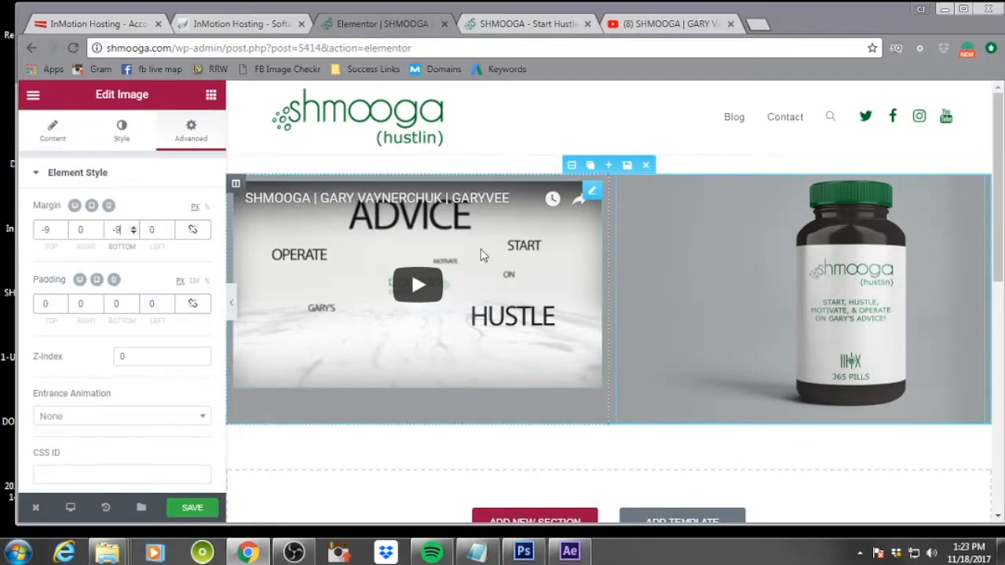
Browse the video widget's content, style and advanced settings
left_click(409, 224)
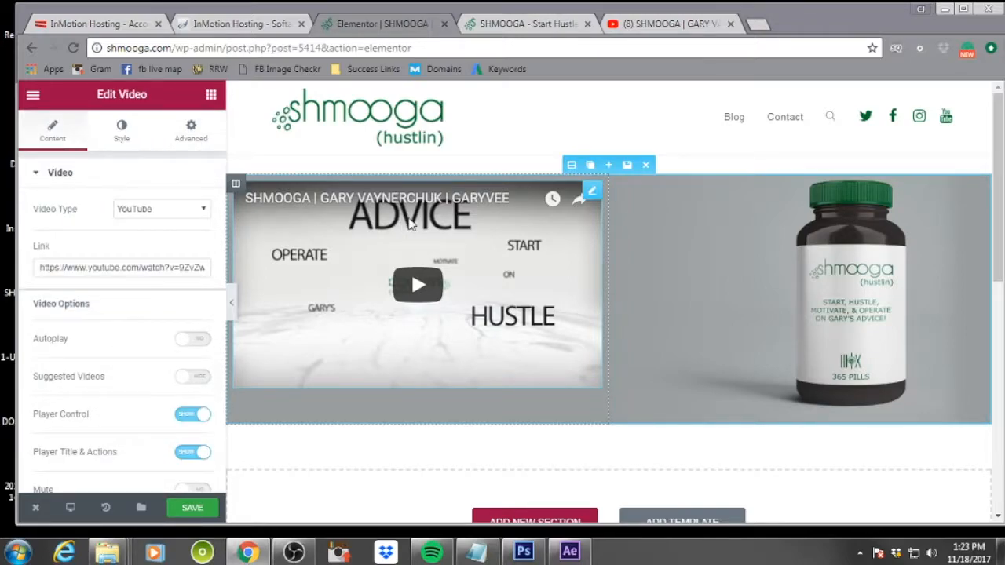
scroll(138, 331, "down", 1)
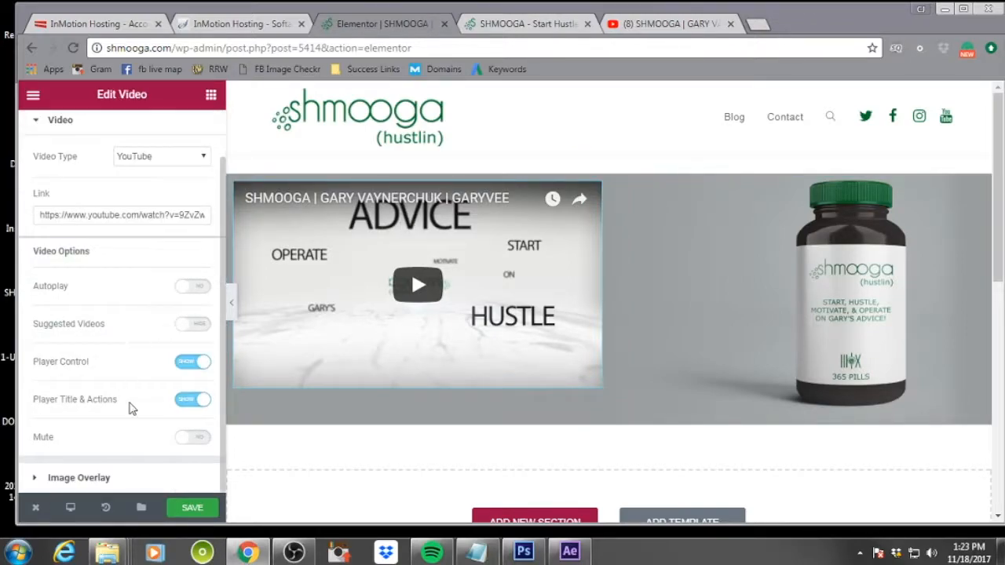
scroll(131, 408, "up", 1)
left_click(121, 132)
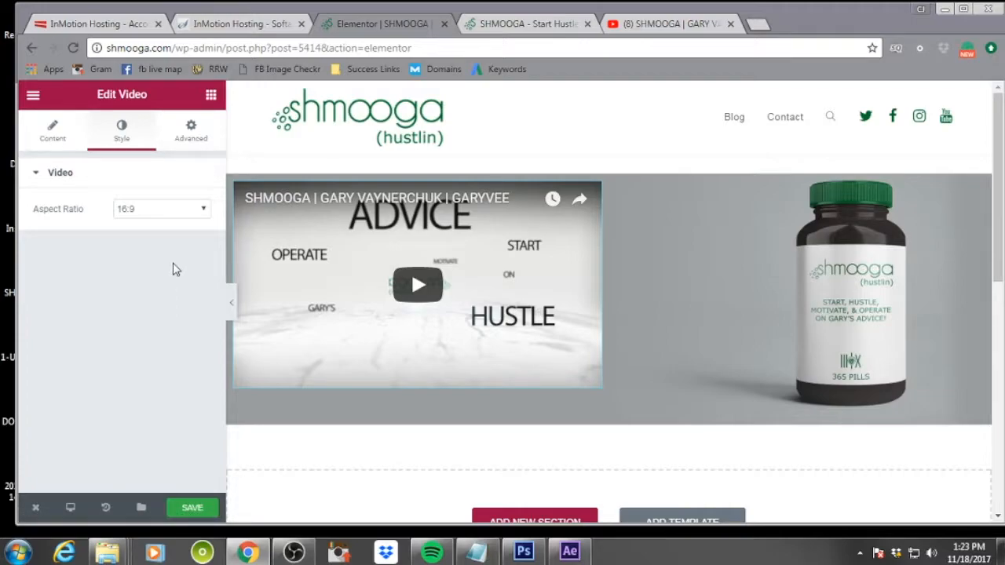
left_click(189, 130)
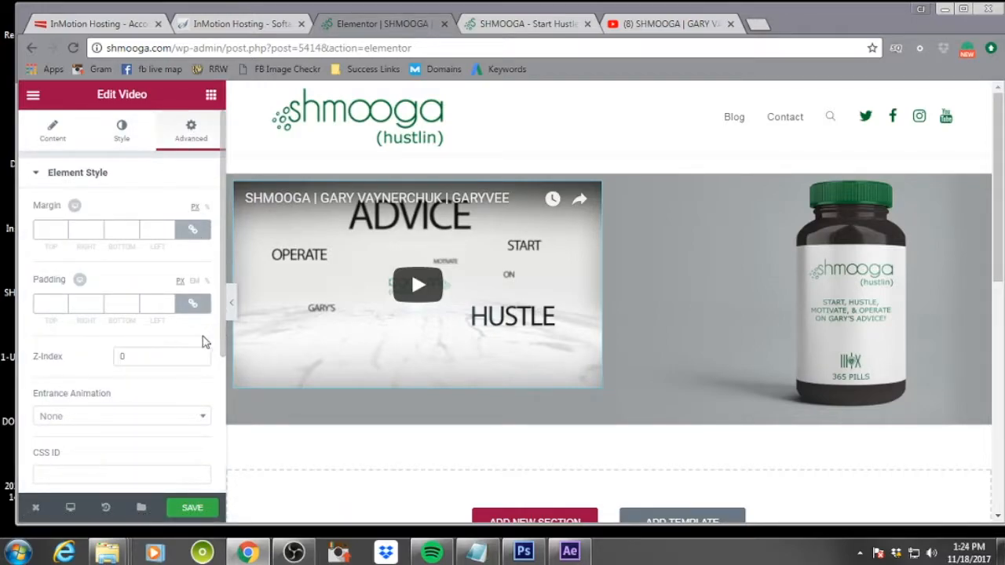
scroll(203, 342, "down", 3)
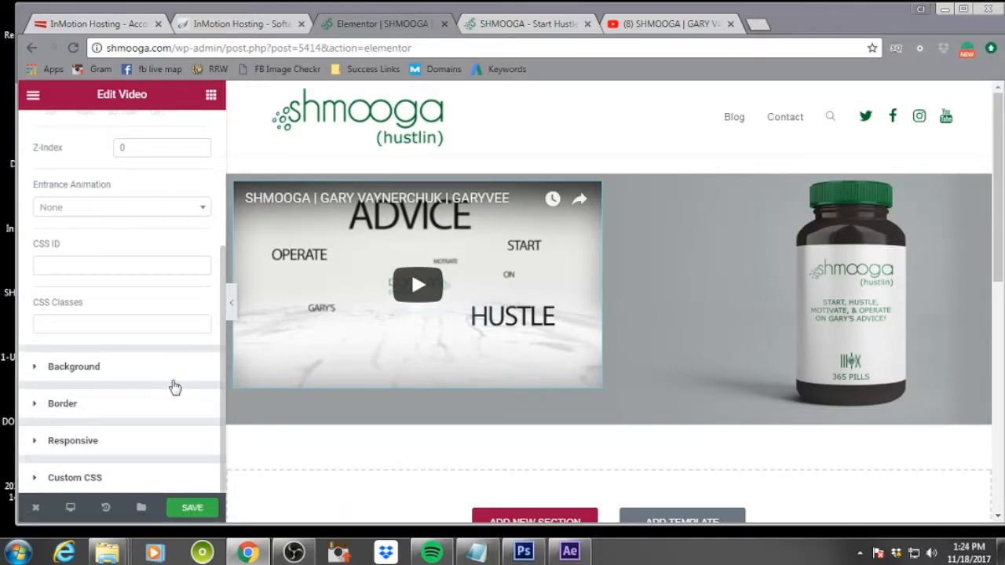
scroll(129, 333, "up", 3)
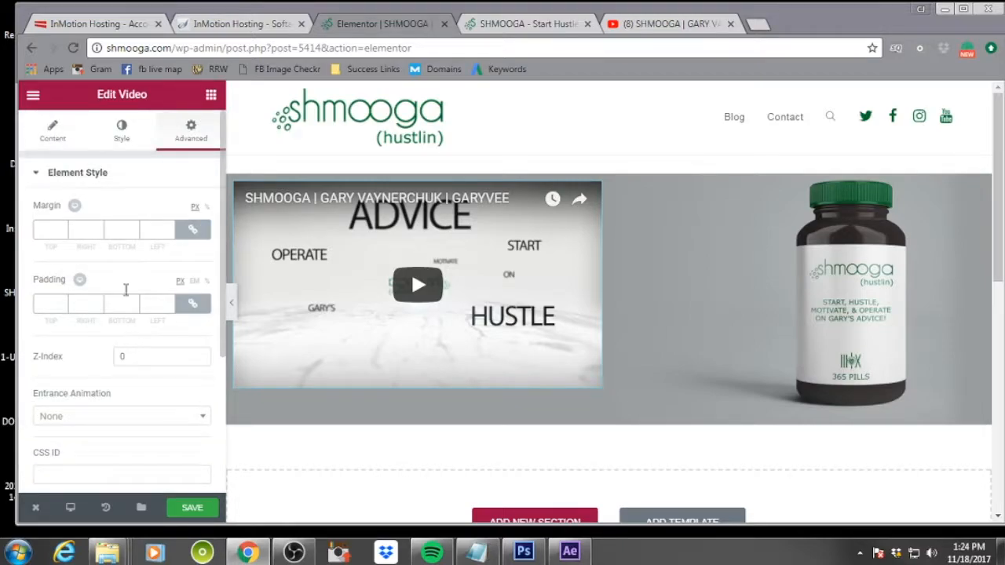
left_click(62, 231)
type("4")
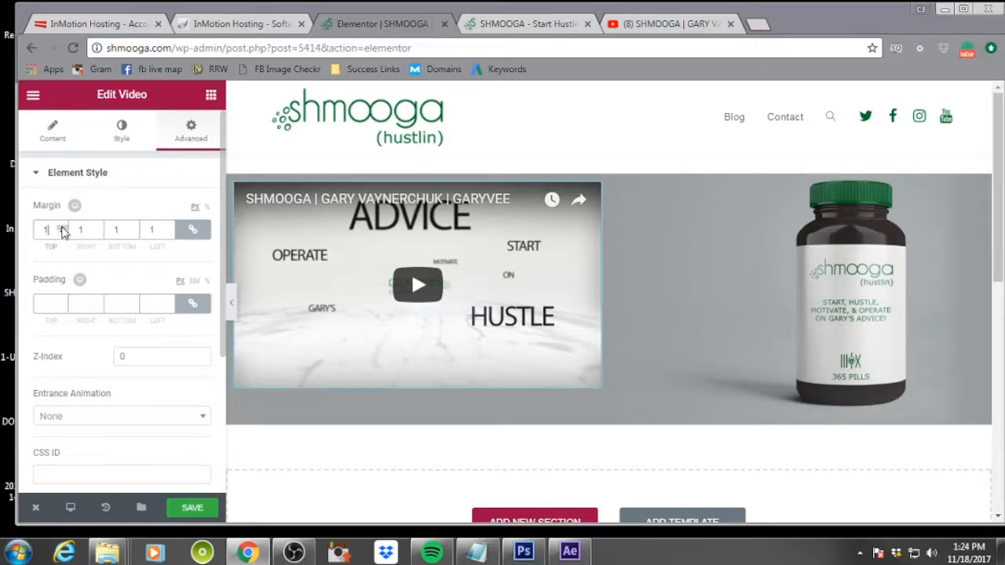
left_click(62, 233)
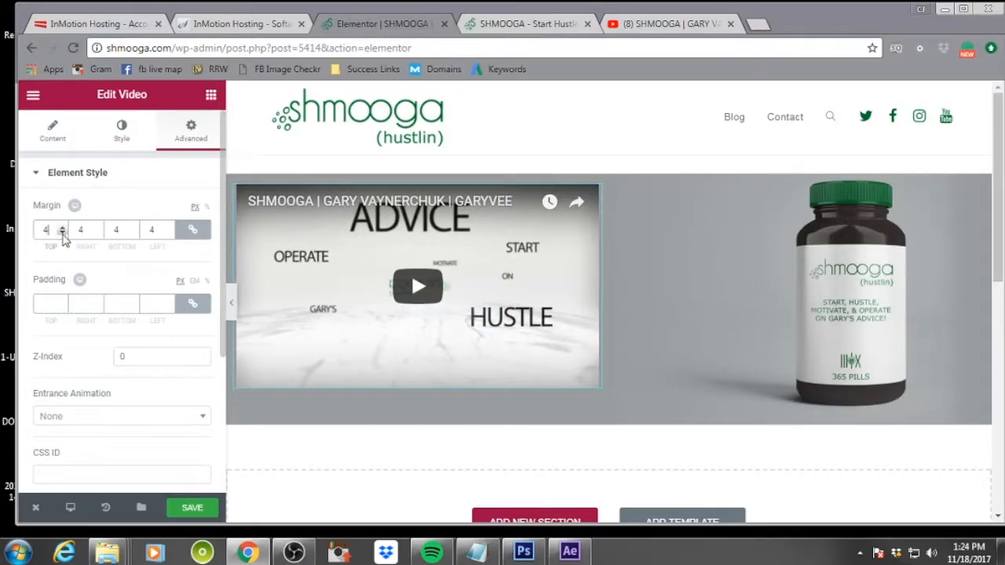
left_click(62, 233)
left_click(62, 233)
left_click(62, 233)
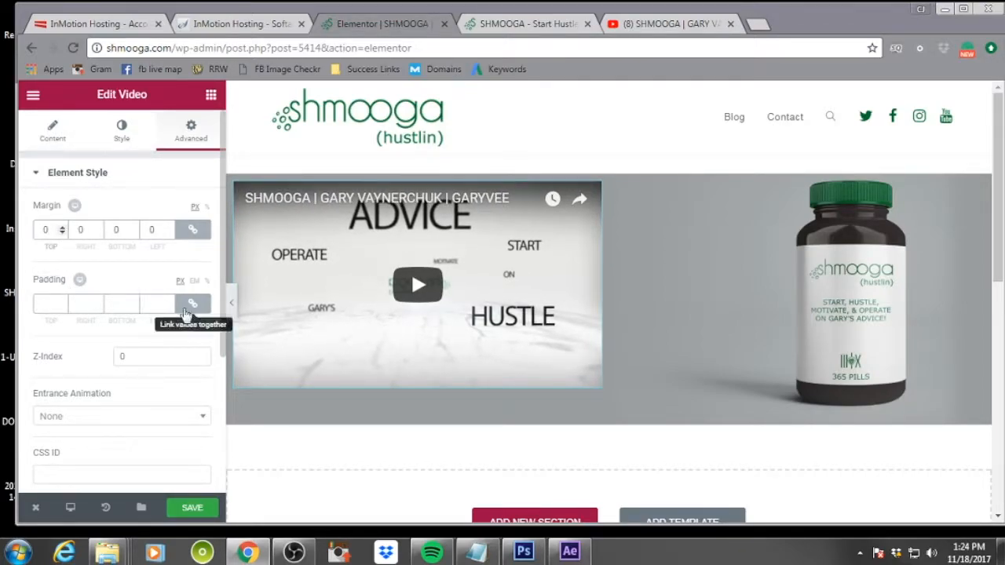
Unlink the video's padding values, set its top padding to 20 px, and save the page
left_click(189, 306)
left_click(61, 301)
left_click(61, 302)
left_click(61, 302)
left_click(61, 303)
left_click(61, 302)
left_click(61, 302)
left_click(62, 302)
left_click(62, 303)
left_click(62, 303)
left_click(61, 303)
left_click(61, 302)
left_click(61, 302)
left_click(62, 302)
left_click(62, 303)
left_click(62, 302)
left_click(61, 302)
left_click(61, 302)
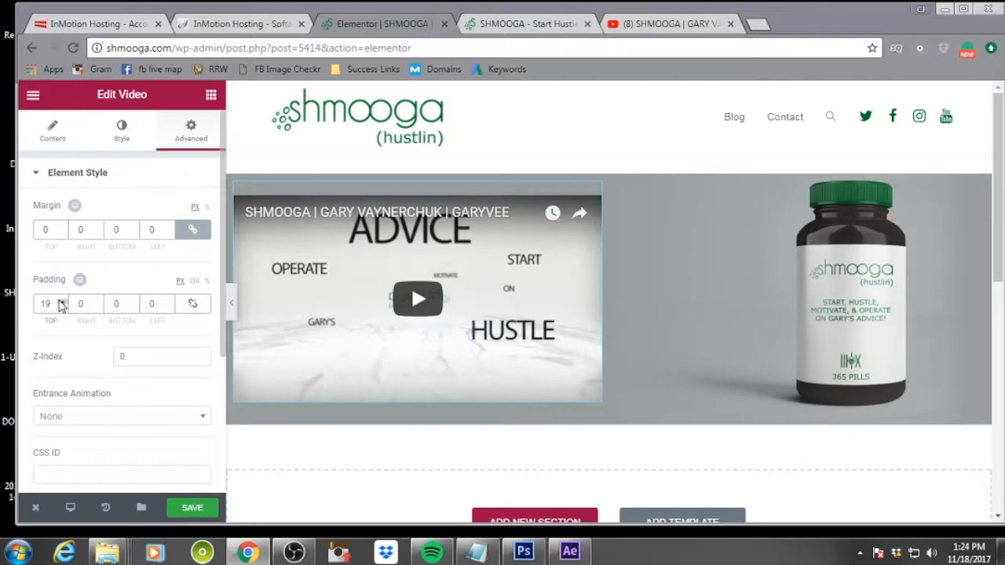
left_click(61, 302)
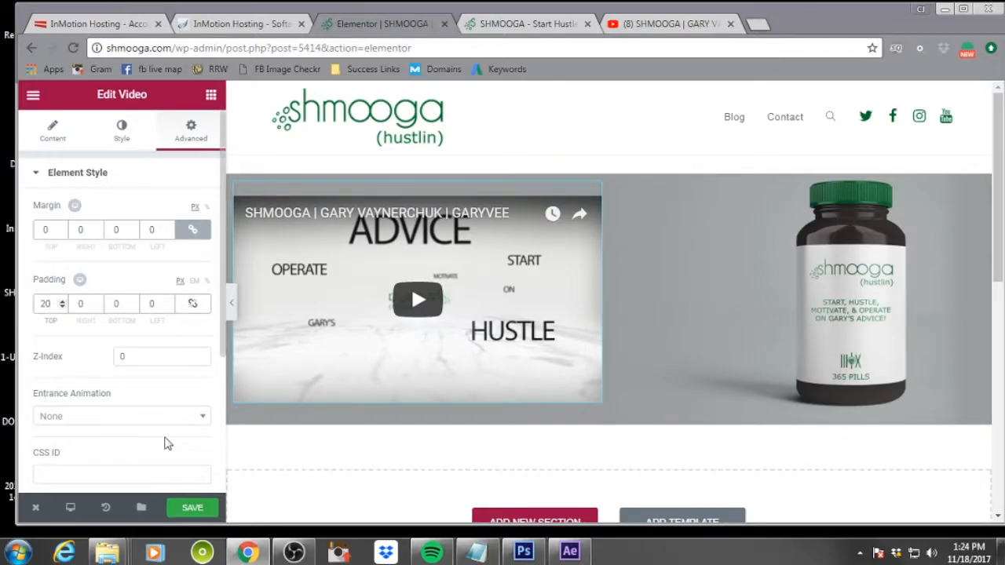
scroll(164, 442, "down", 3)
left_click(191, 512)
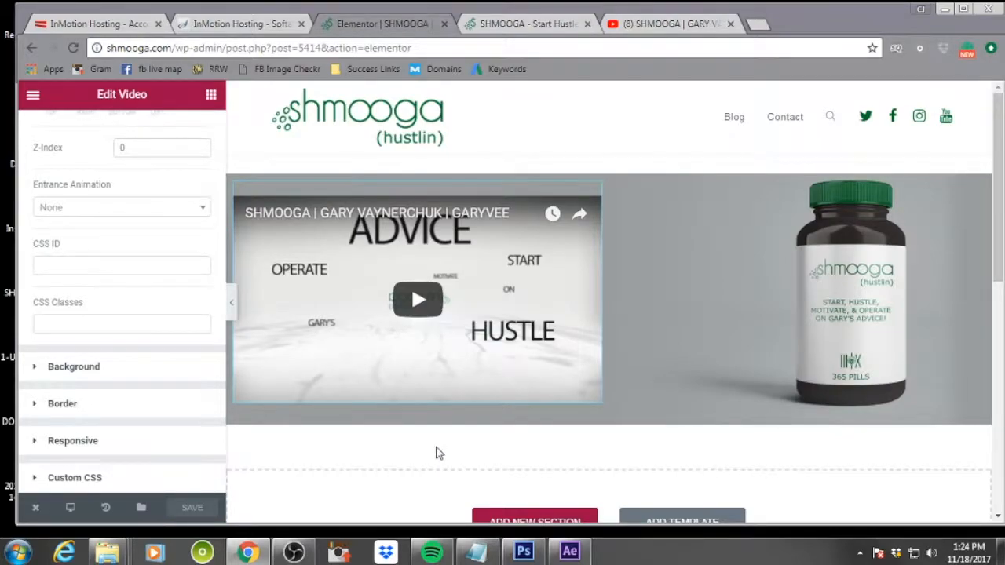
Add a new one-column section below the video and place a centre-aligned Heading widget in it
scroll(436, 450, "down", 3)
left_click(532, 375)
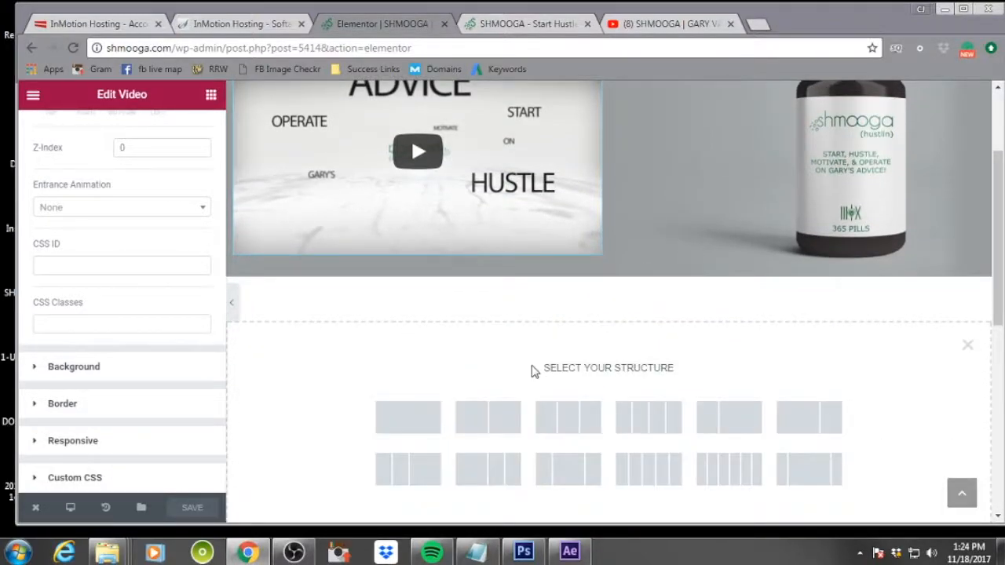
left_click(396, 415)
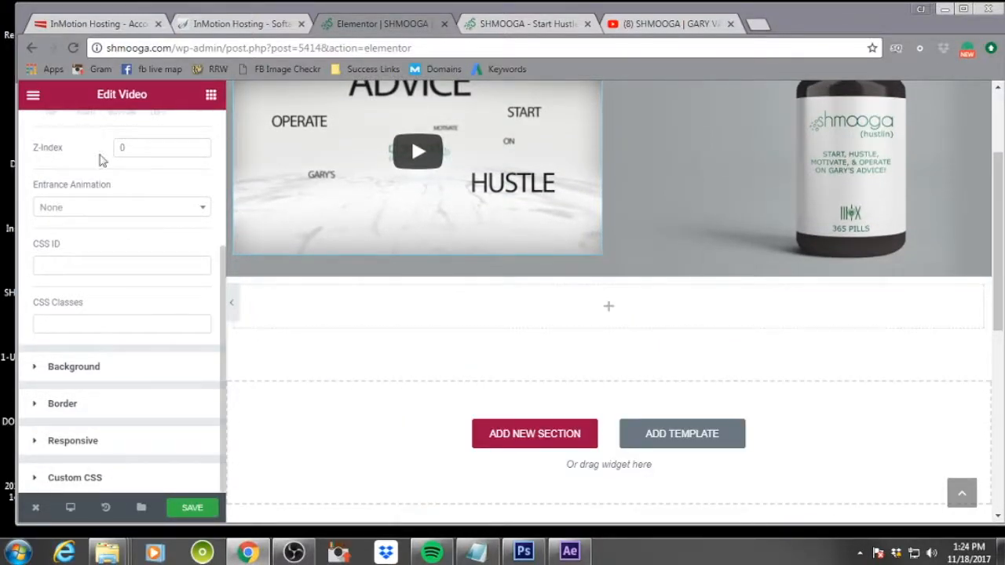
left_click(648, 314)
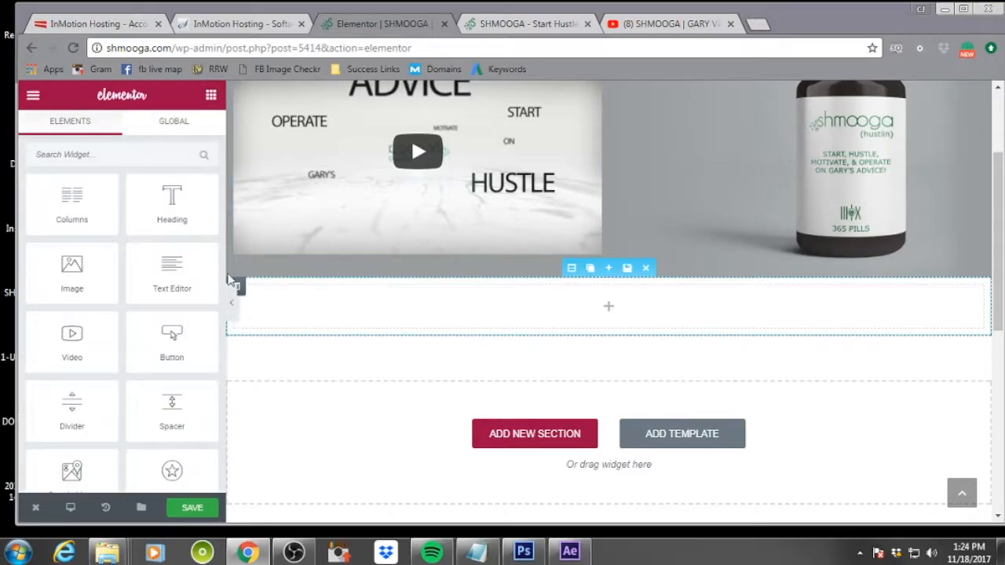
left_click_drag(174, 202, 617, 305)
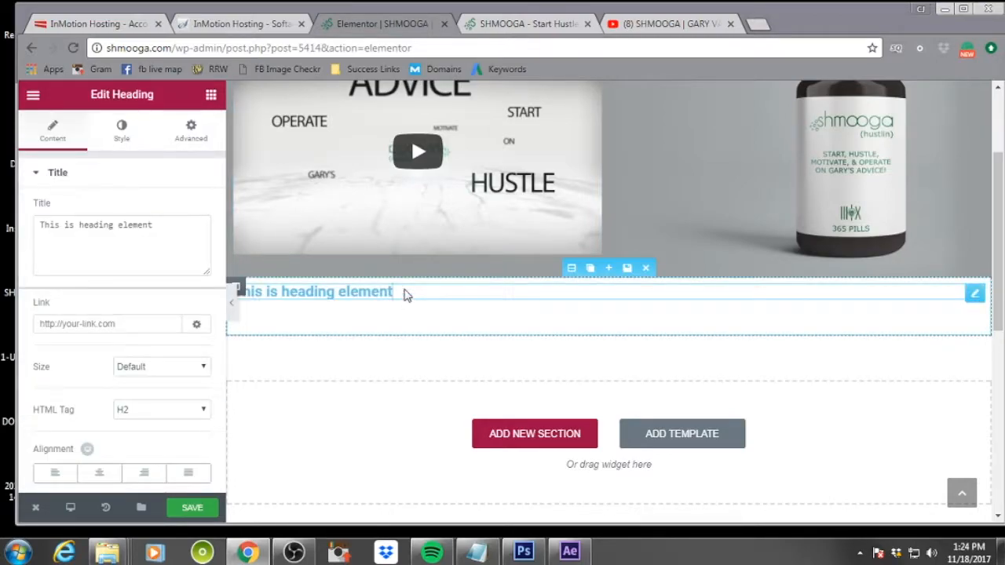
left_click(102, 476)
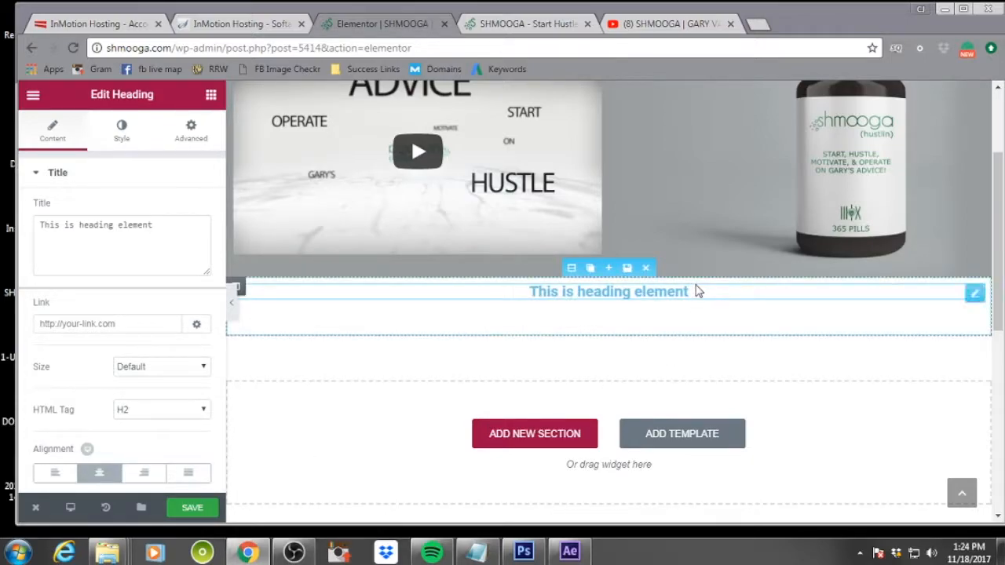
Replace the heading text with "Start Hustle Motivate & Operate On Gary's Advice"
left_click(159, 224)
left_click_drag(160, 224, 16, 224)
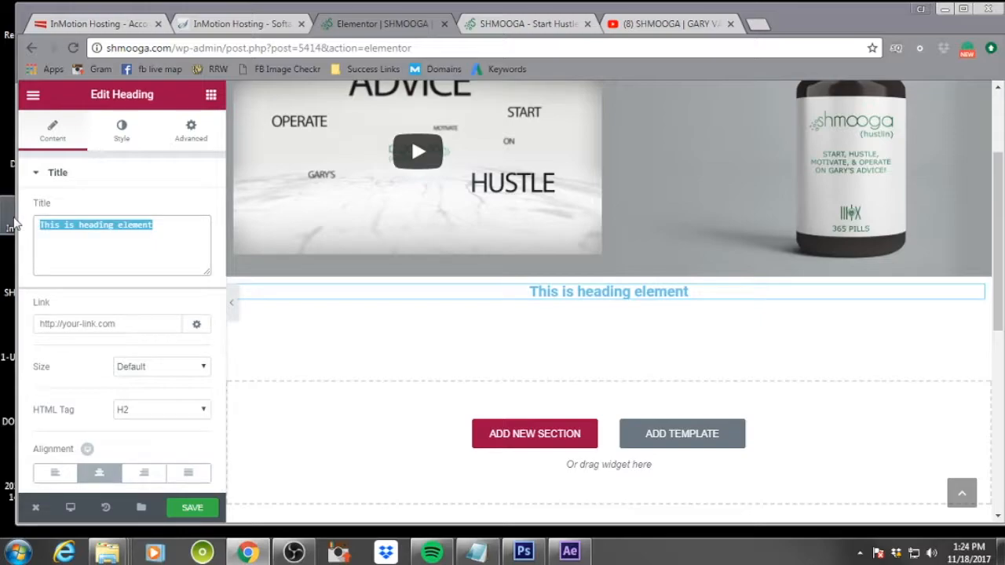
type("Start Hustle Motivat ")
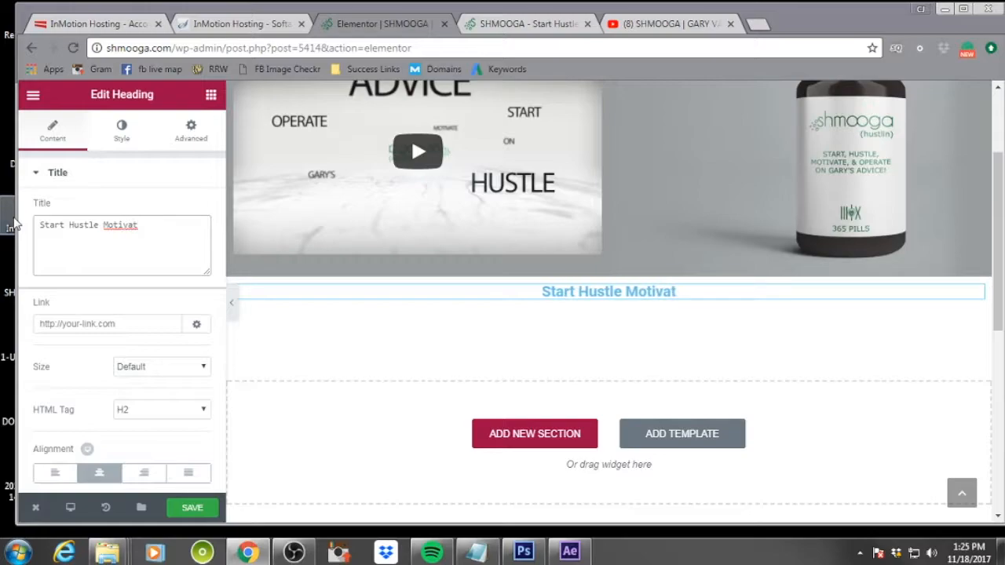
type("&")
key("BackSpace")
key("BackSpace")
type("e")
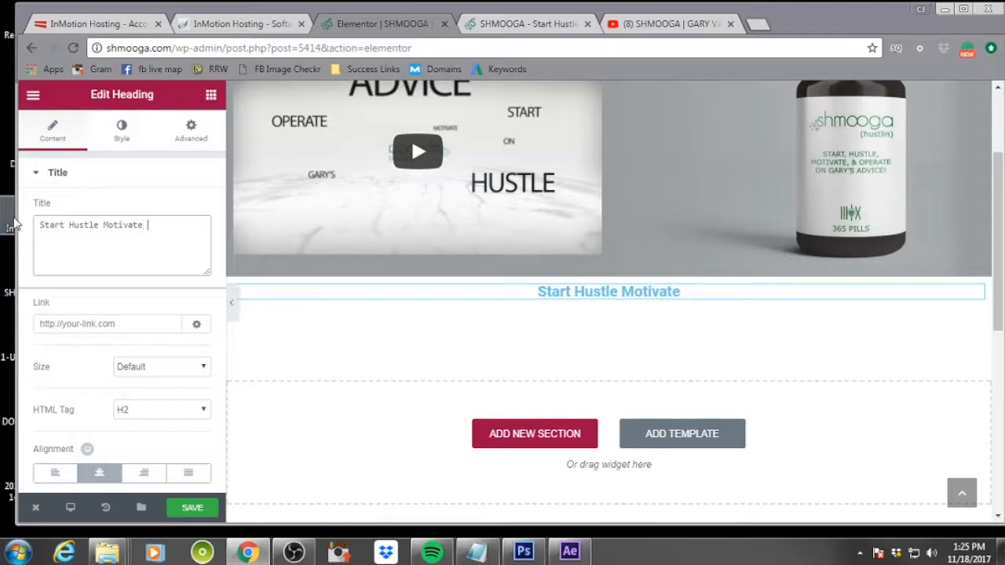
type(" & Ope")
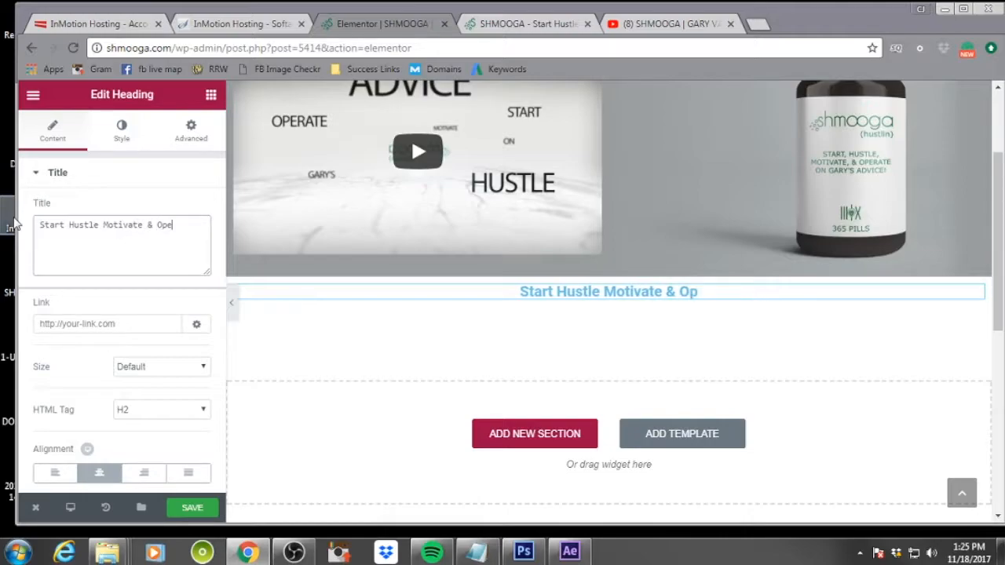
type("rate On G")
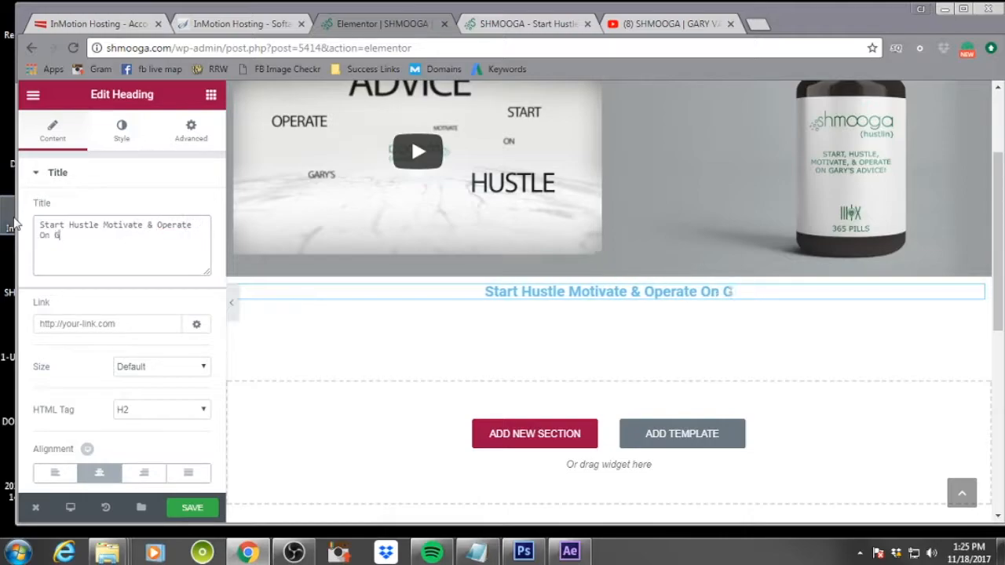
type("ary's Advic")
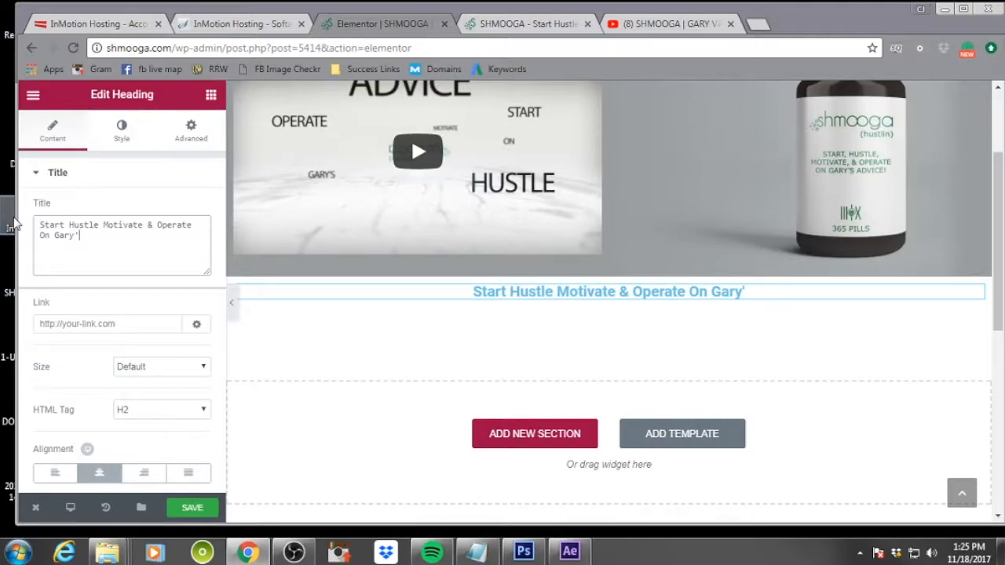
type("e")
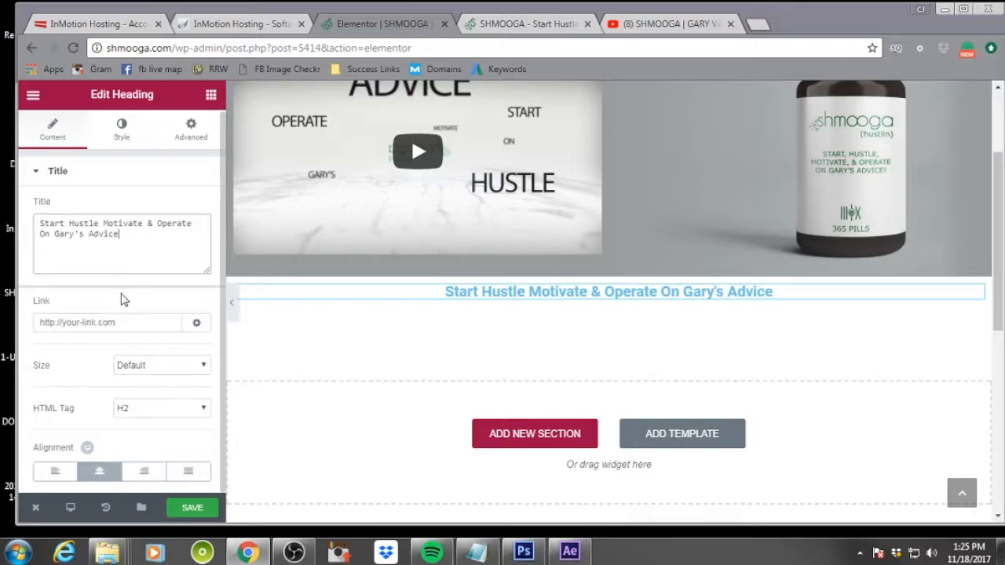
Set the heading's size to XL
left_click(139, 322)
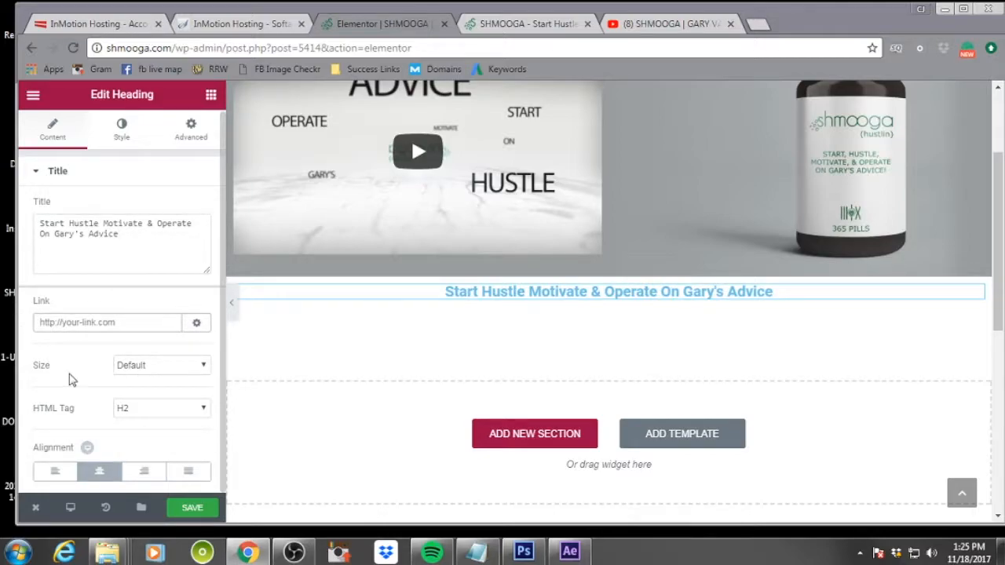
left_click(162, 366)
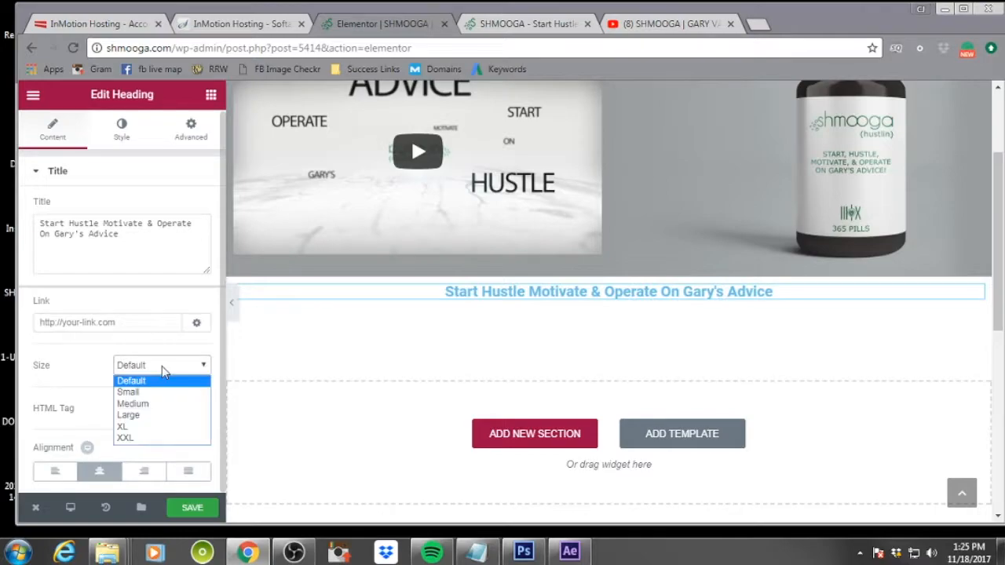
left_click(147, 428)
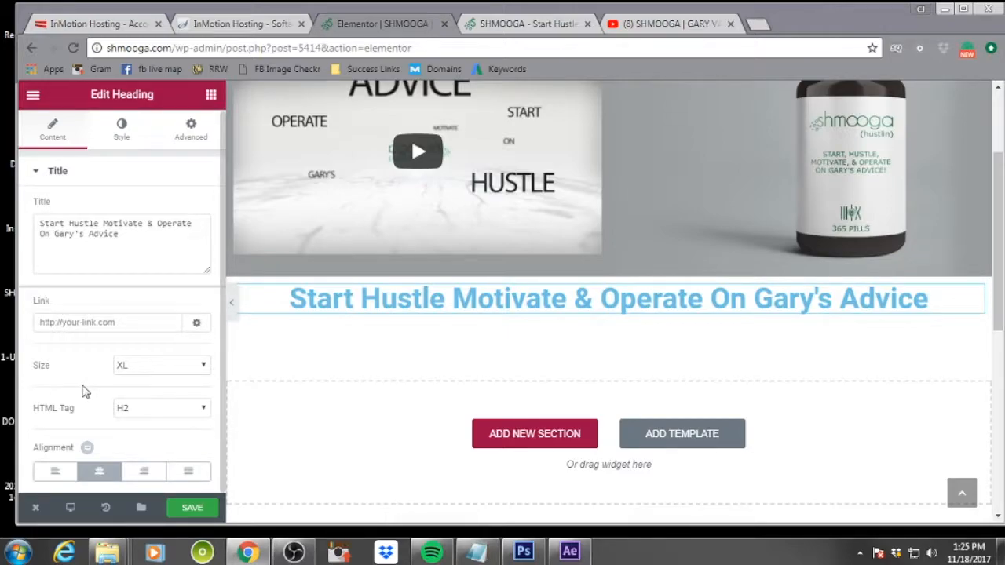
Set the heading's text color to the green swatch #23a455
left_click(122, 135)
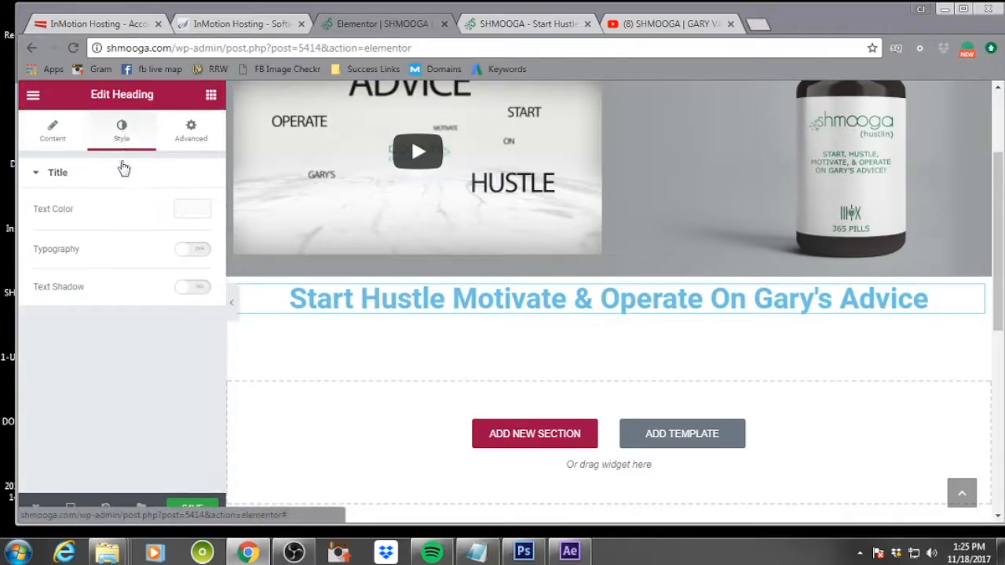
left_click(193, 209)
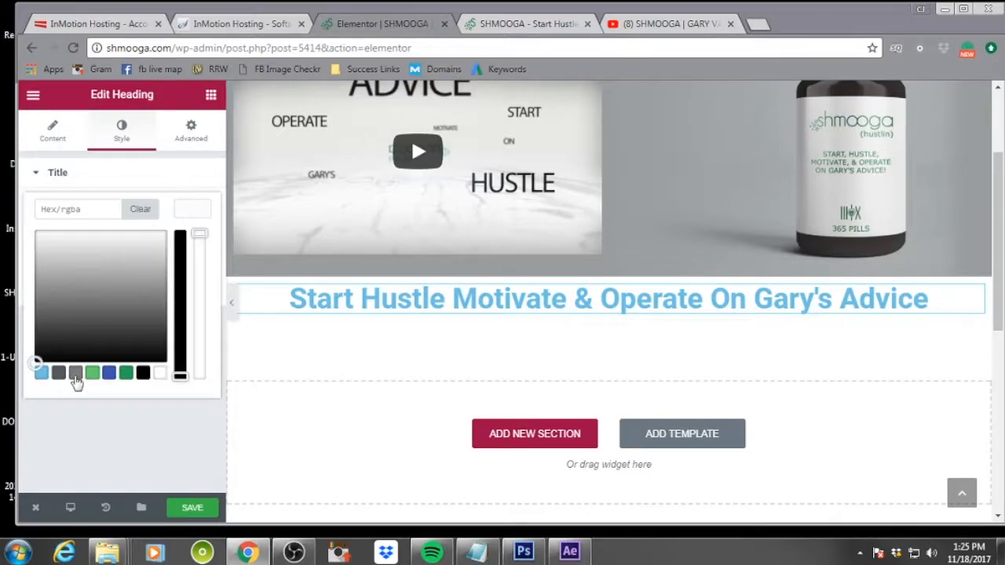
left_click(127, 374)
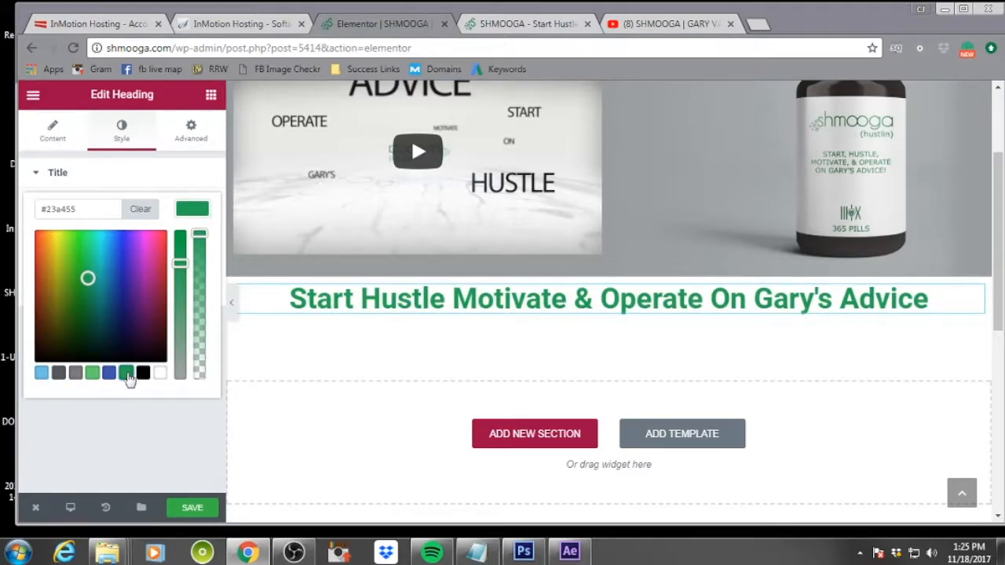
left_click(152, 436)
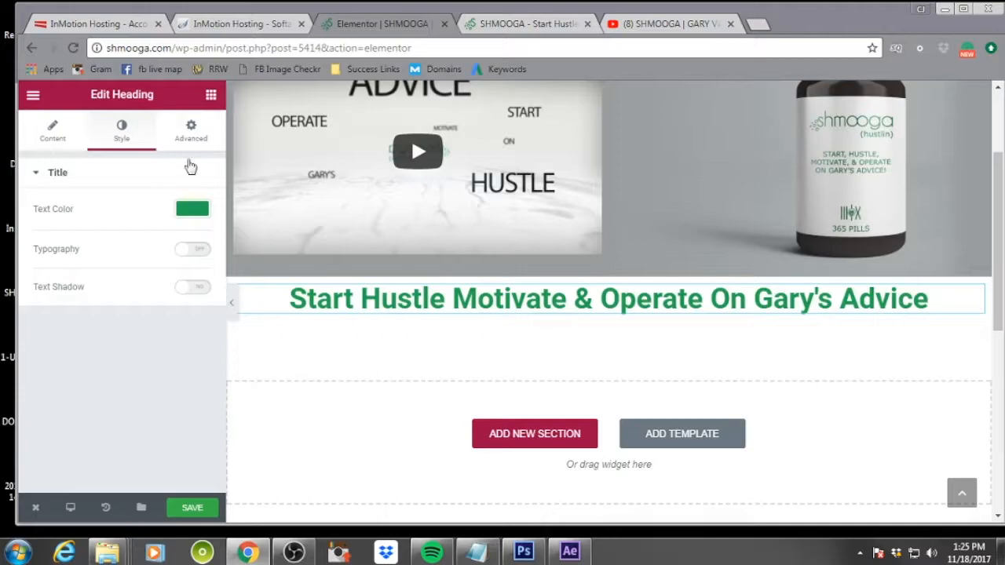
Browse the heading's advanced element style and background settings
left_click(192, 135)
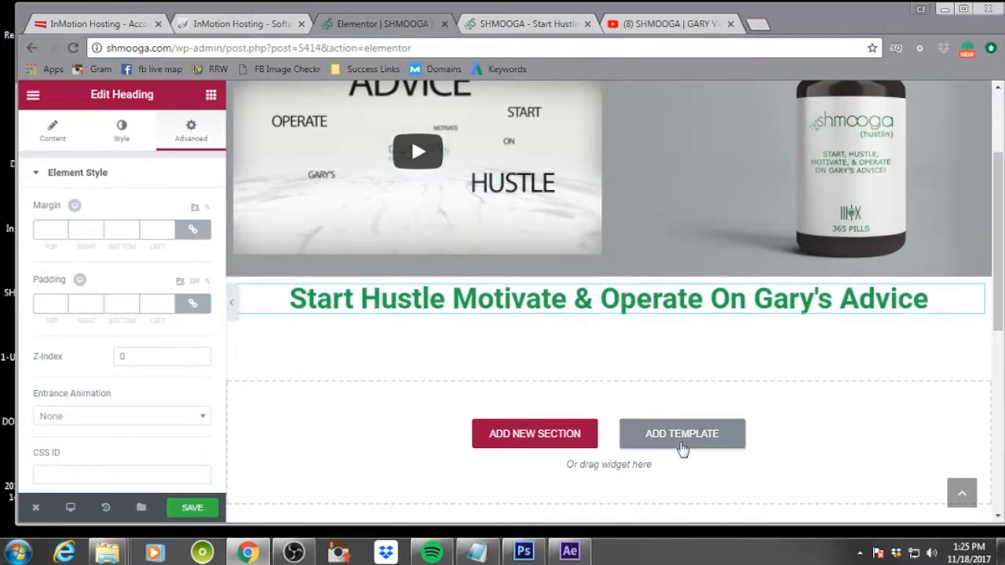
scroll(142, 398, "down", 5)
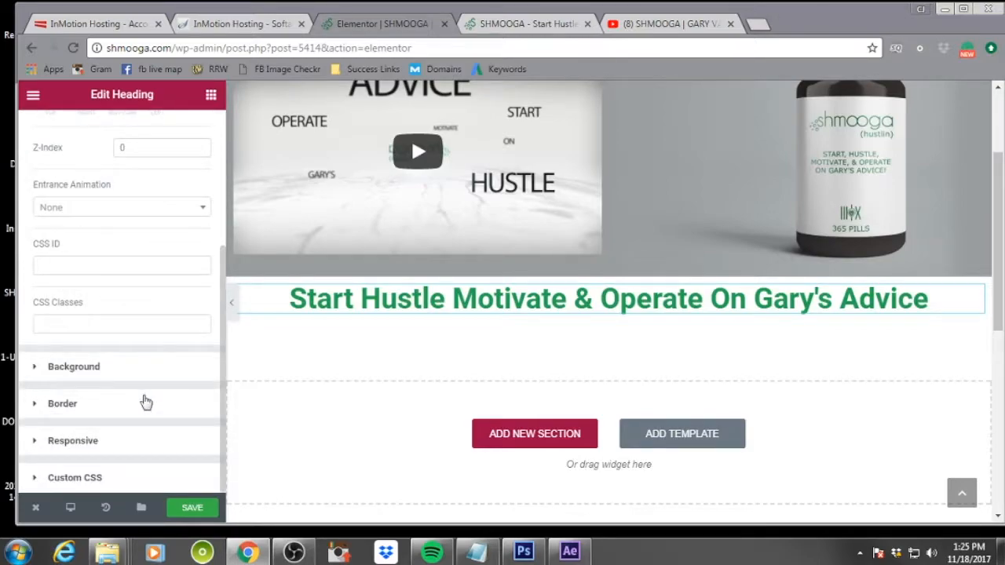
left_click(35, 372)
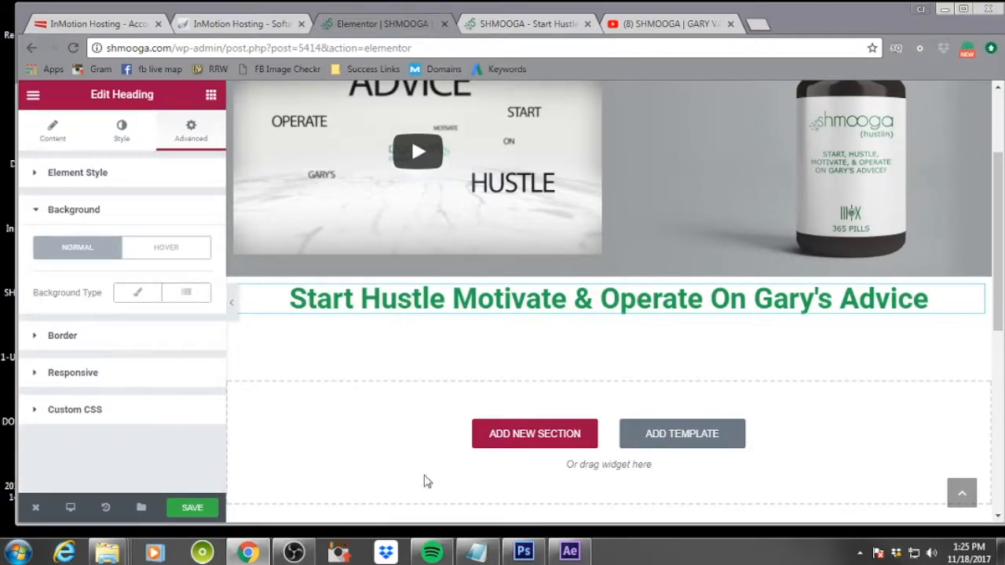
scroll(637, 359, "up", 2)
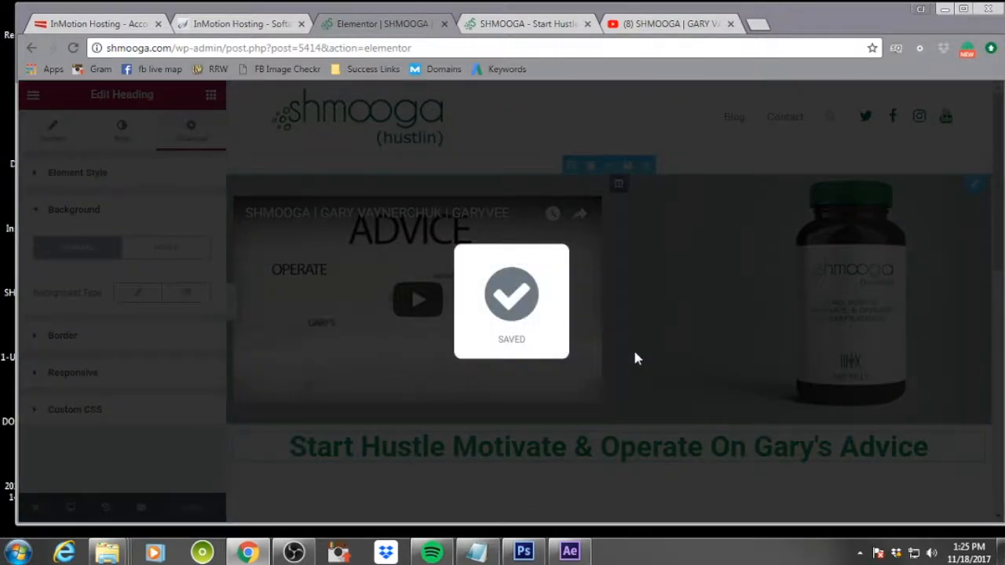
Add a new section below the heading with a one-third / two-thirds two-column structure
scroll(669, 354, "down", 4)
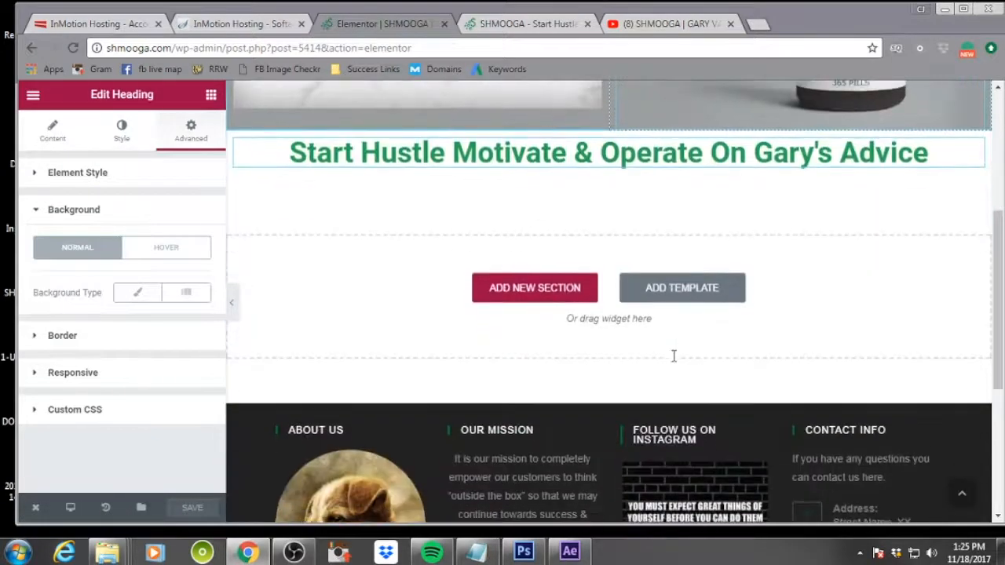
left_click(552, 291)
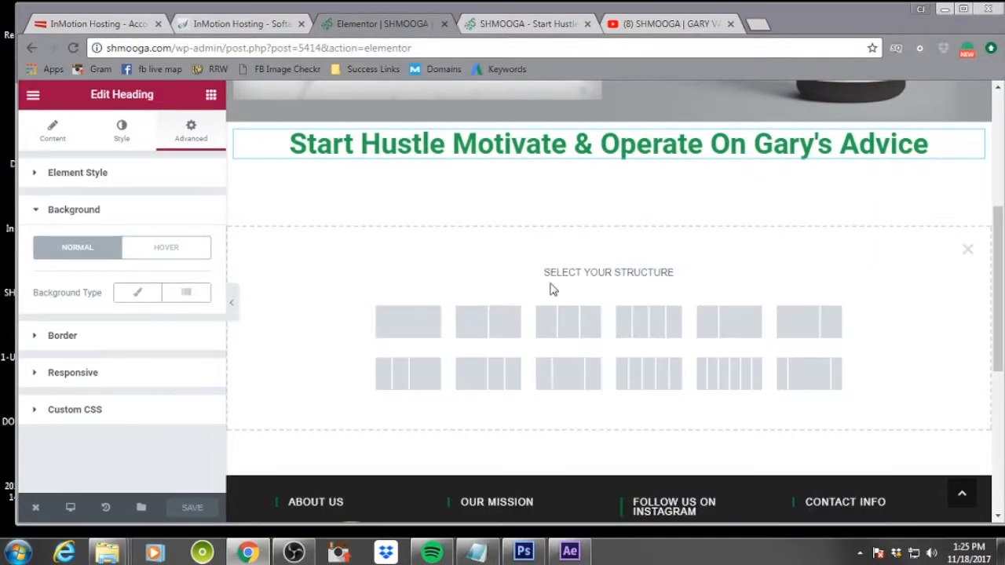
left_click(729, 334)
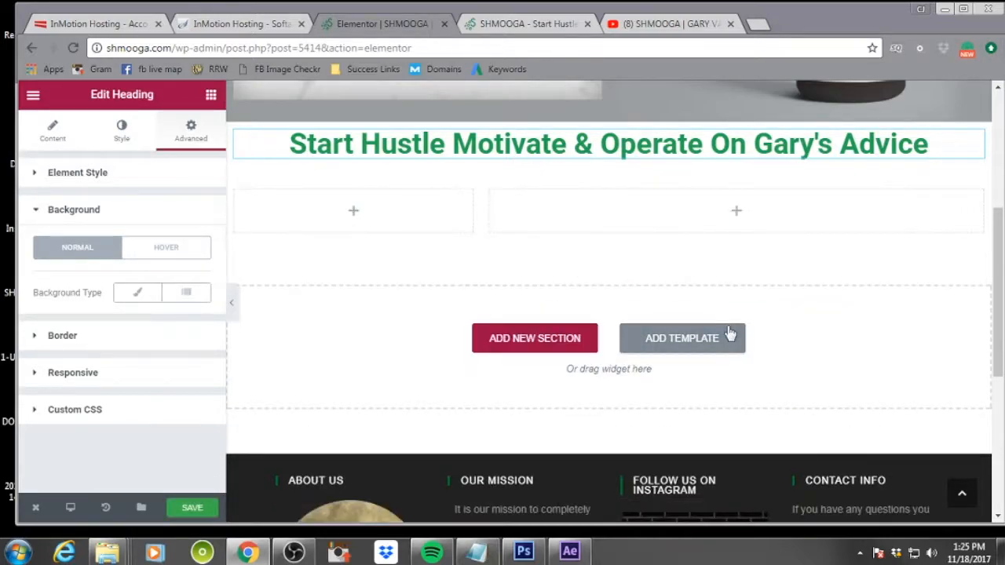
Place an Image widget in the section's narrow left column
left_click(354, 214)
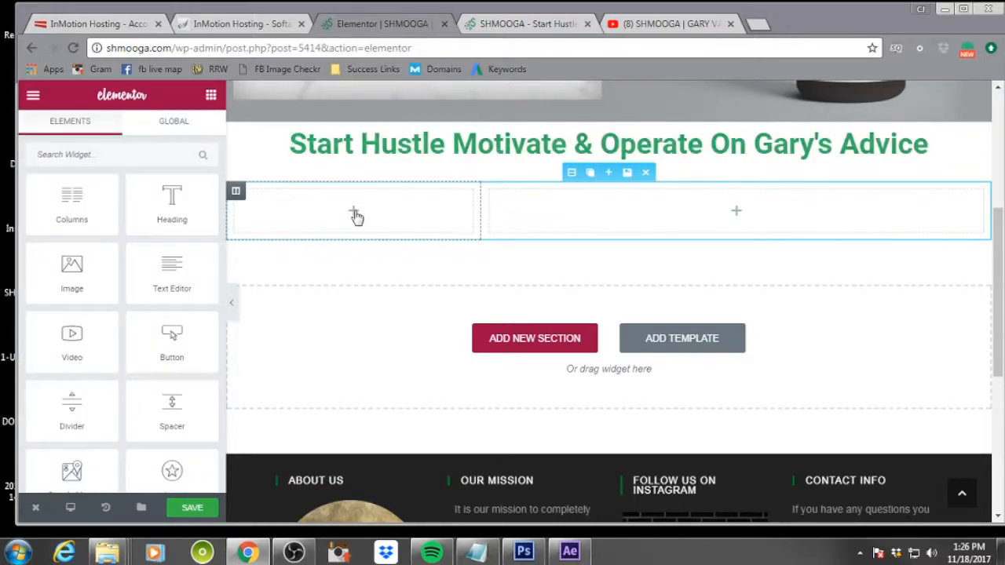
left_click_drag(63, 279, 334, 209)
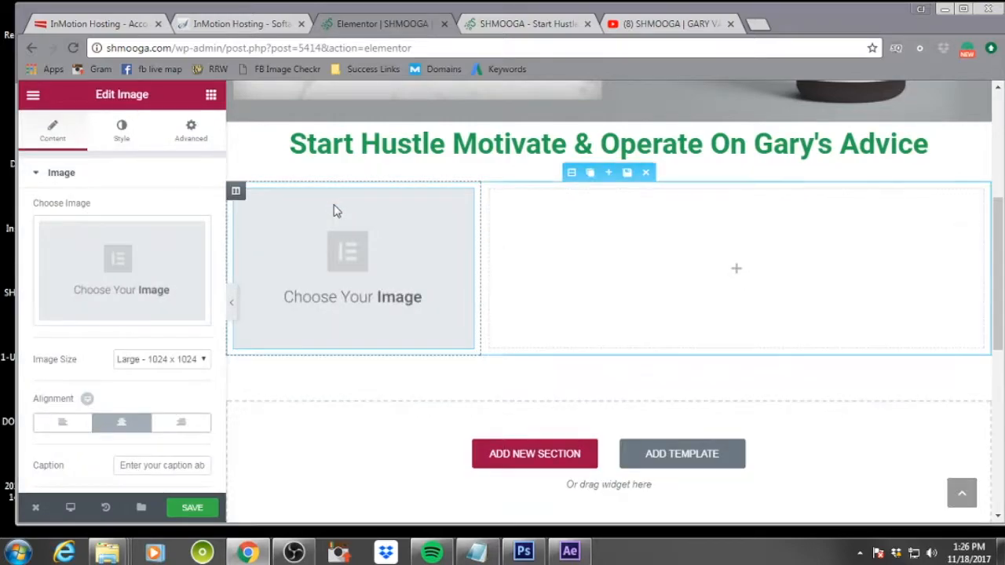
mouse_move(462, 199)
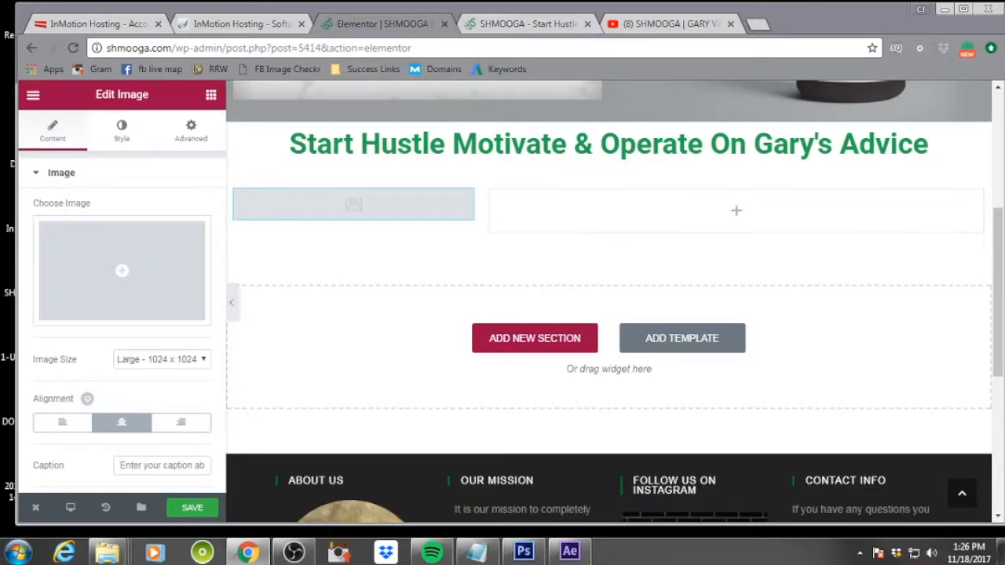
Open the image chooser and upload Gary-Vaynerchuk-Website.png into the media library
left_click_drag(2, 196, 144, 279)
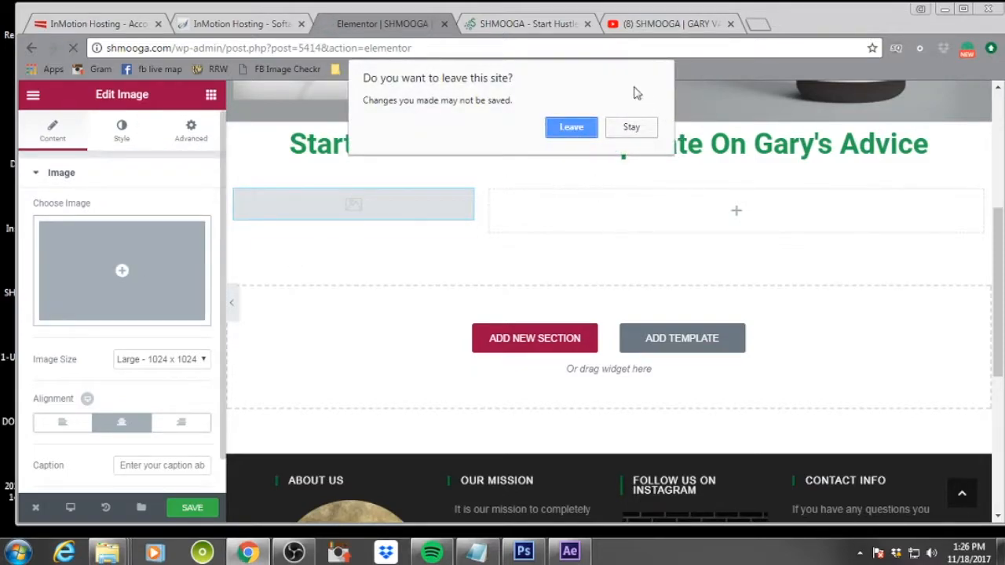
left_click(628, 131)
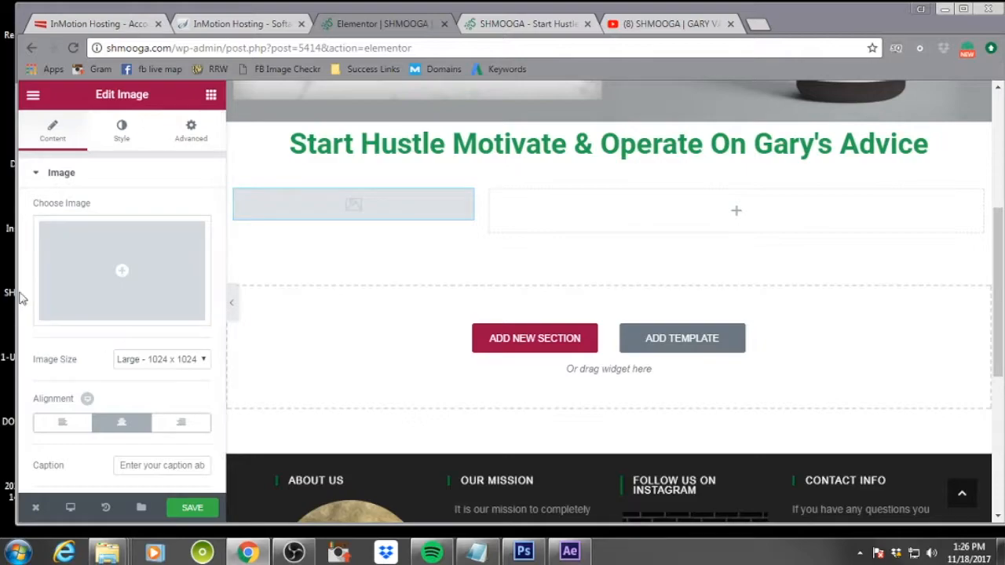
left_click(120, 281)
left_click(88, 154)
left_click_drag(4, 235, 405, 230)
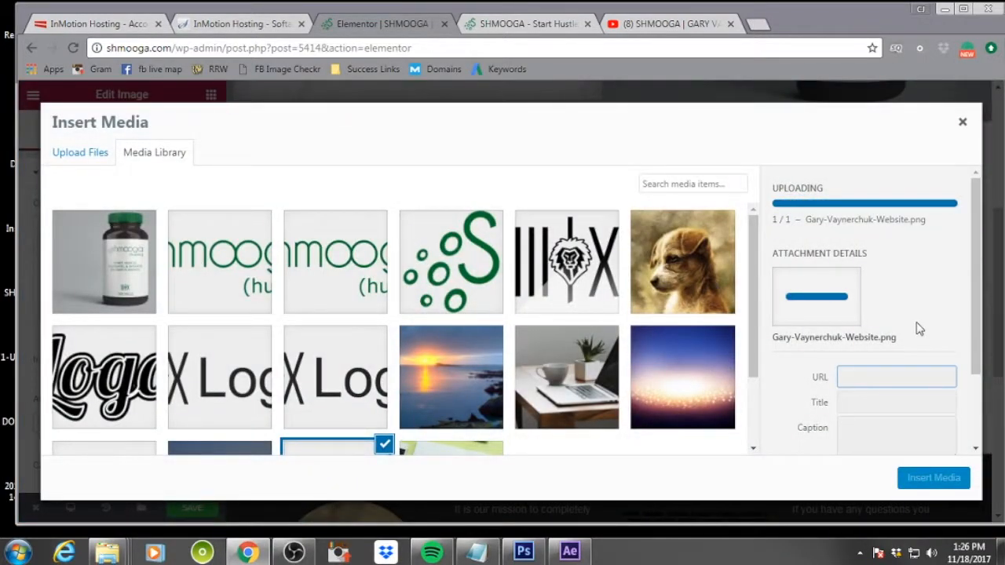
Give the uploaded image the alt text "Gary Vaynerchuk with arm crossed", paste it as description, and insert it
scroll(911, 331, "down", 2)
left_click(881, 379)
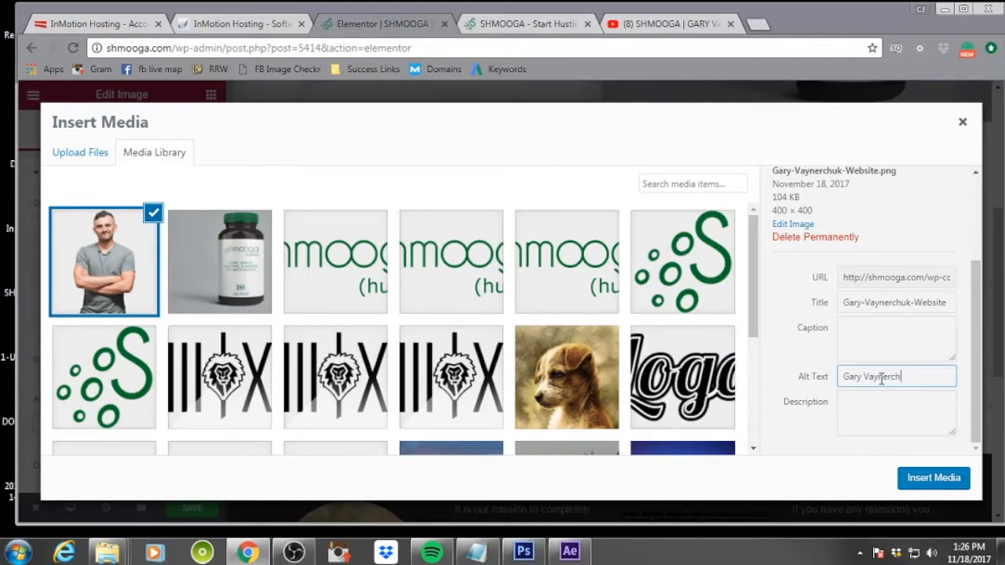
type("uk with arm crossed")
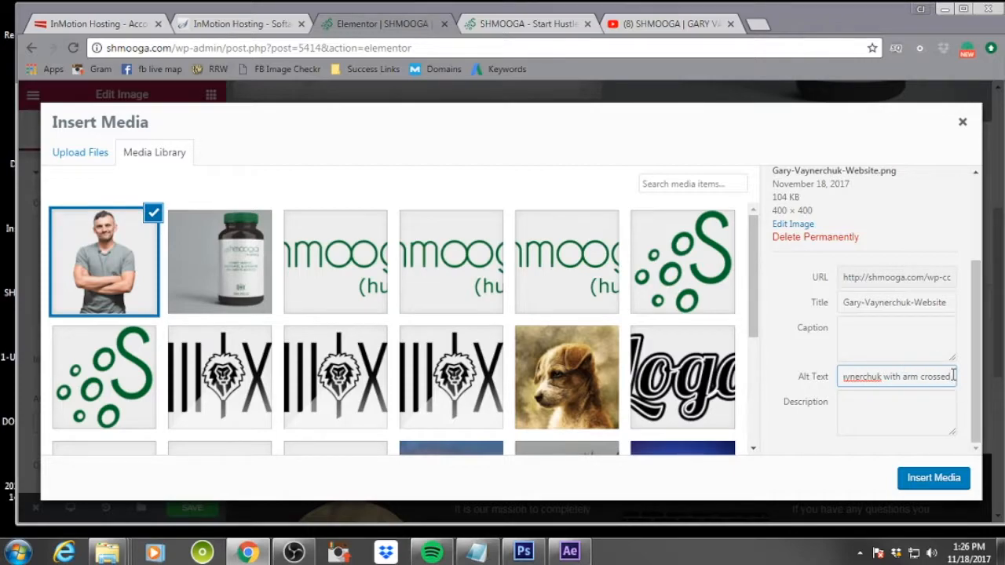
left_click_drag(953, 377, 758, 377)
key("ctrl+c")
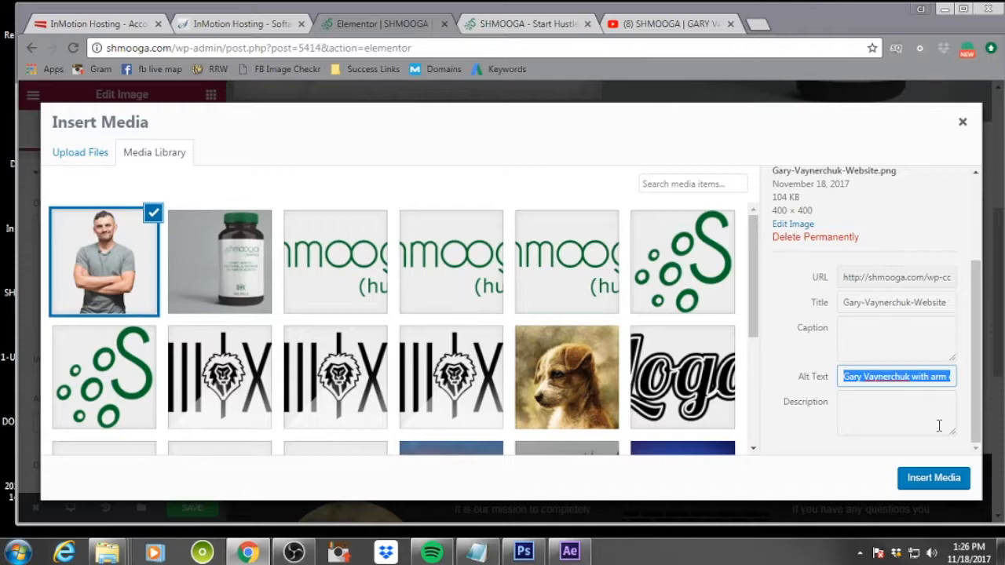
left_click(908, 410)
key("ctrl+v")
left_click(938, 479)
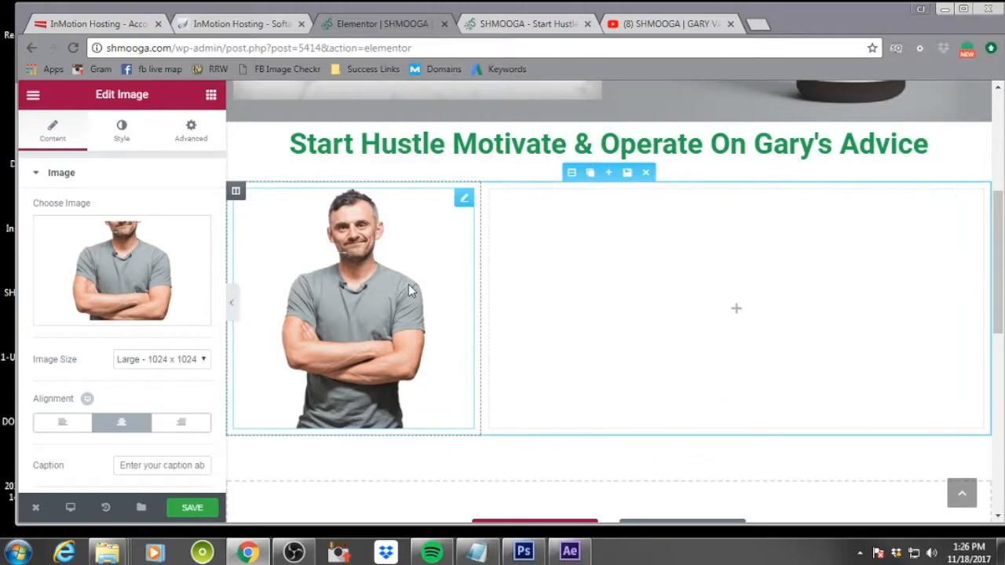
Look through the image's style and advanced spacing settings
left_click(121, 135)
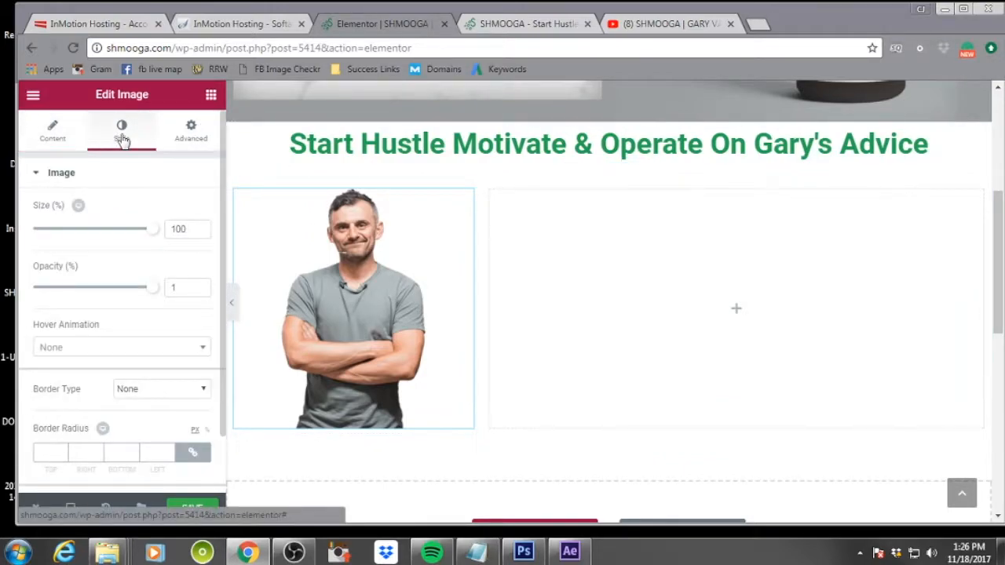
scroll(128, 366, "down", 1)
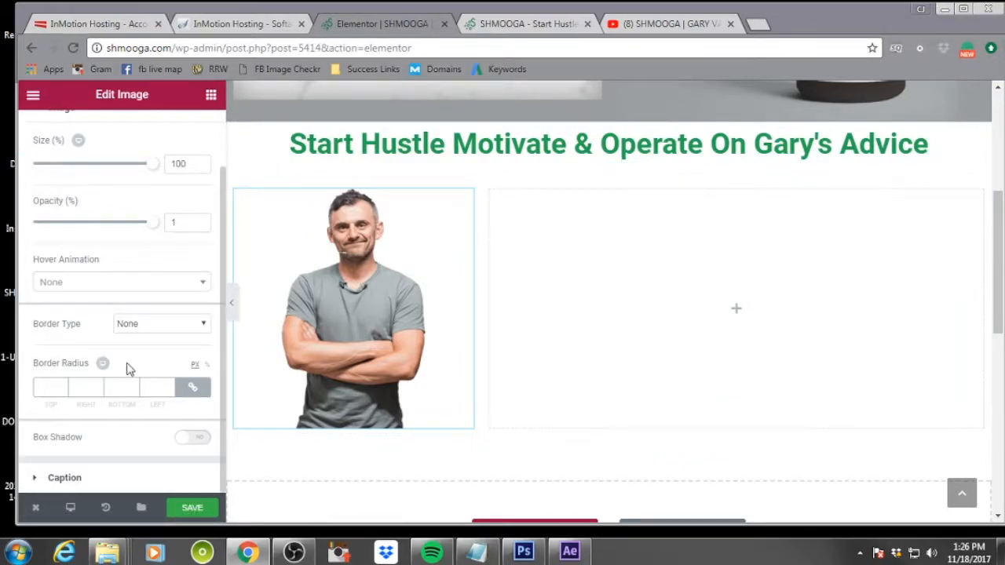
left_click(193, 386)
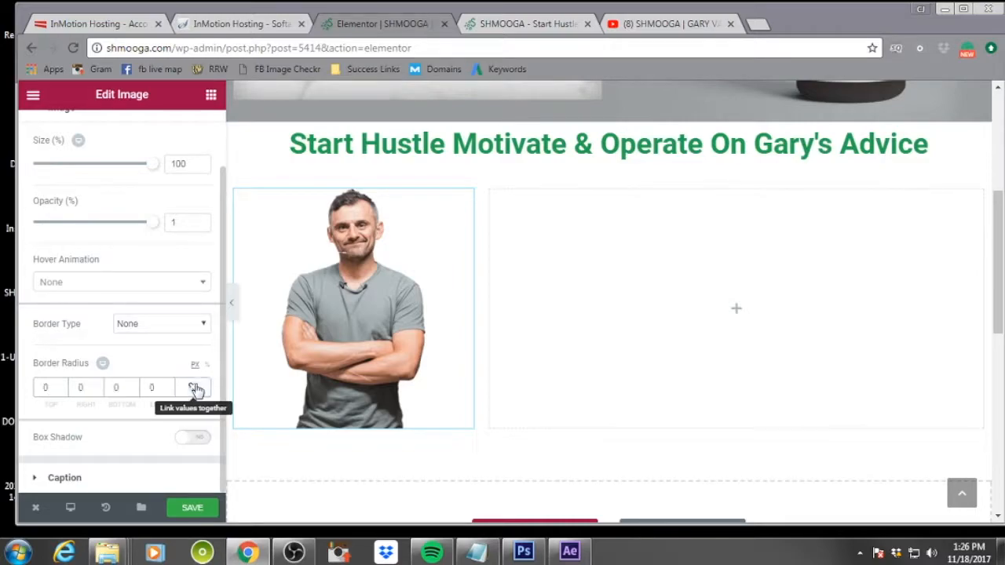
scroll(184, 161, "up", 1)
left_click(192, 131)
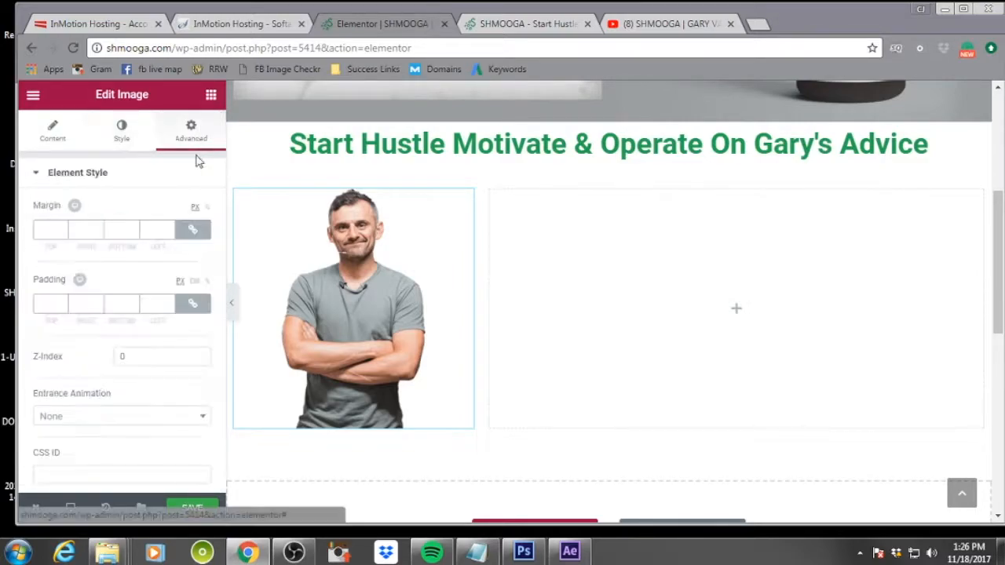
left_click(62, 307)
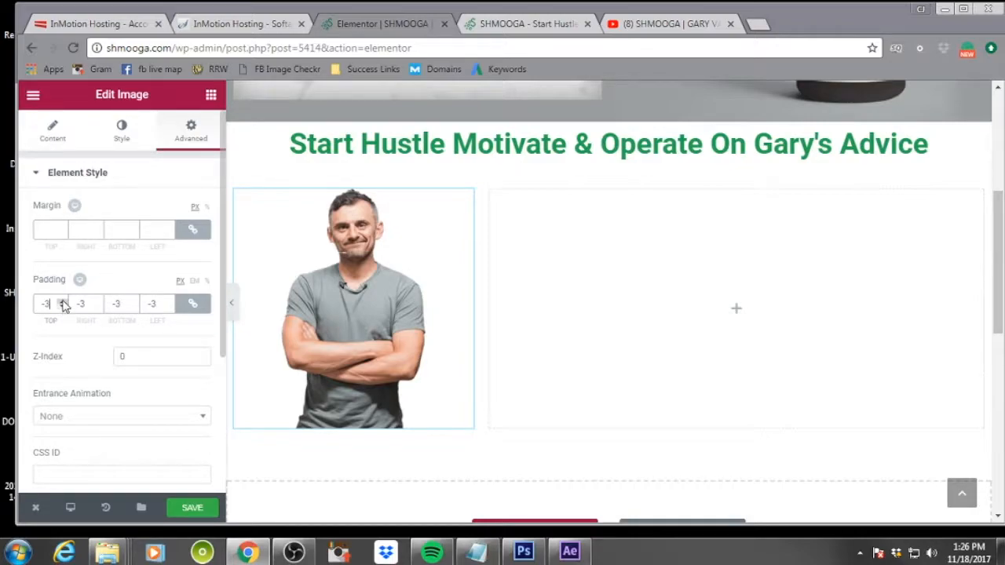
left_click(62, 302)
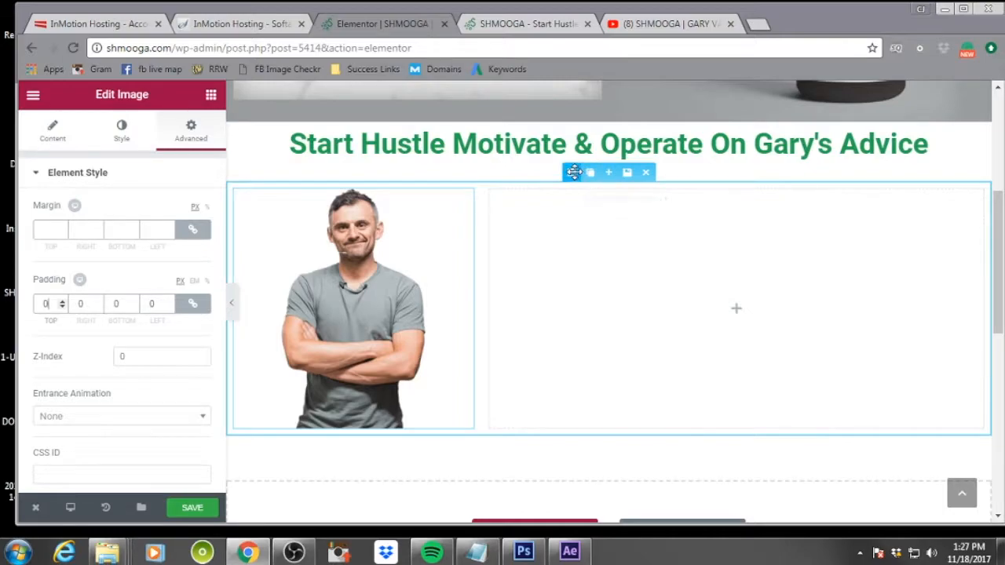
Give the Gary Vaynerchuk section a classic green background color #23a455
left_click(572, 172)
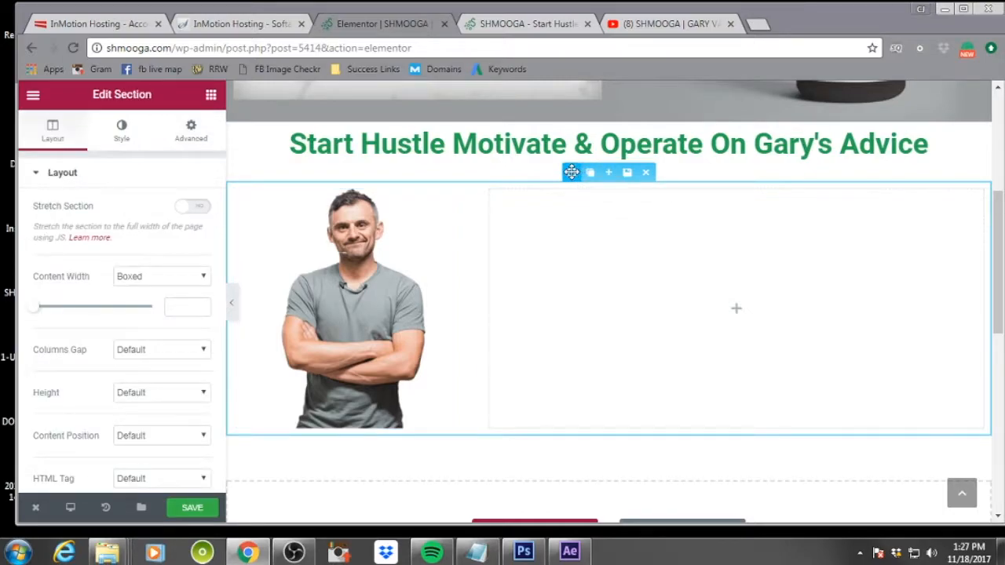
left_click(195, 140)
scroll(102, 323, "down", 2)
scroll(102, 323, "up", 2)
left_click(112, 148)
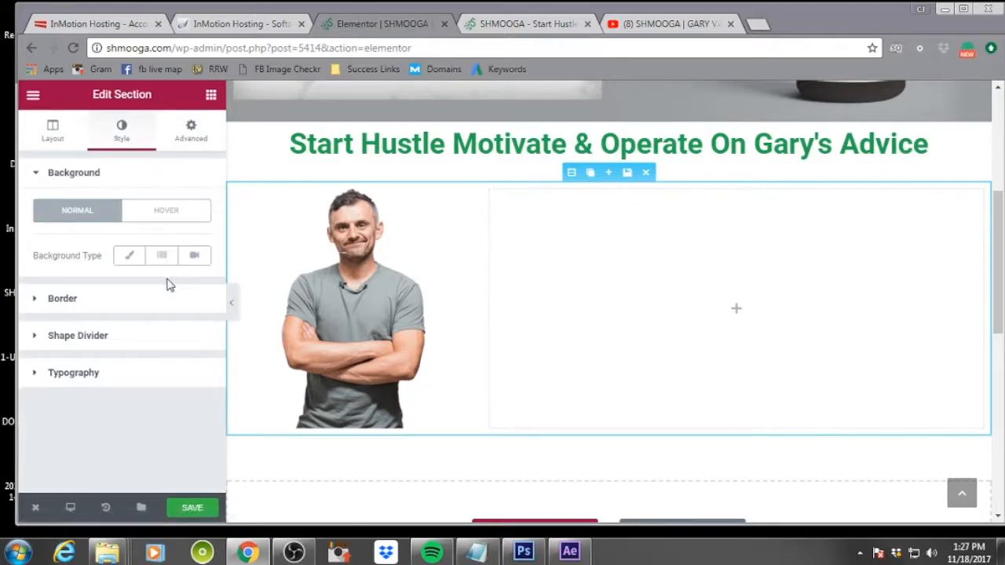
left_click(129, 255)
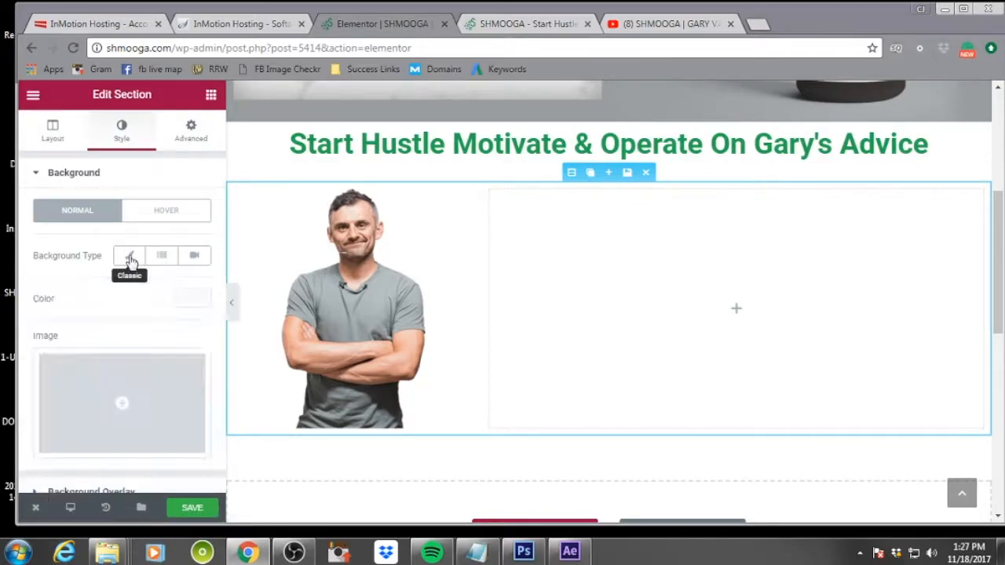
left_click(193, 298)
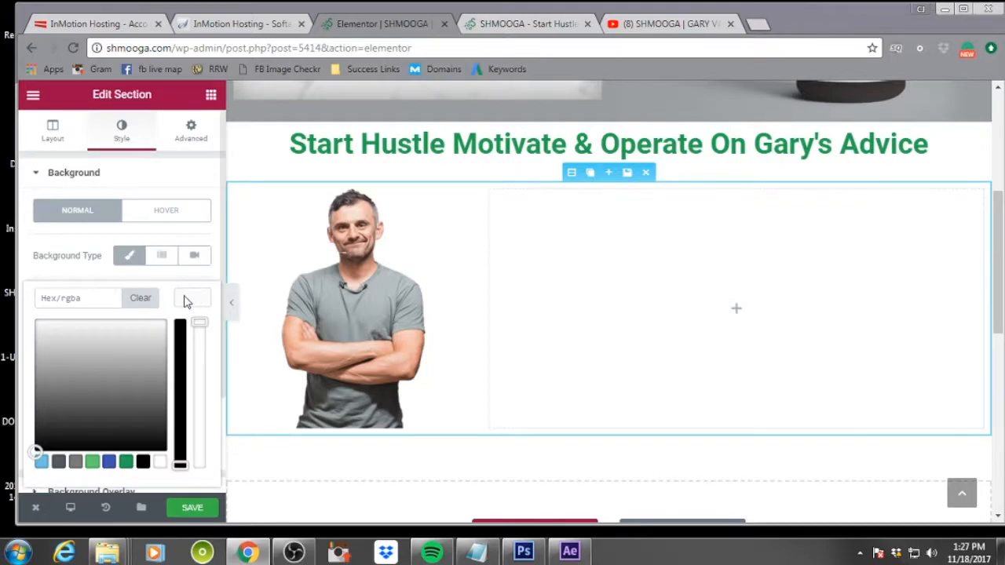
left_click(130, 461)
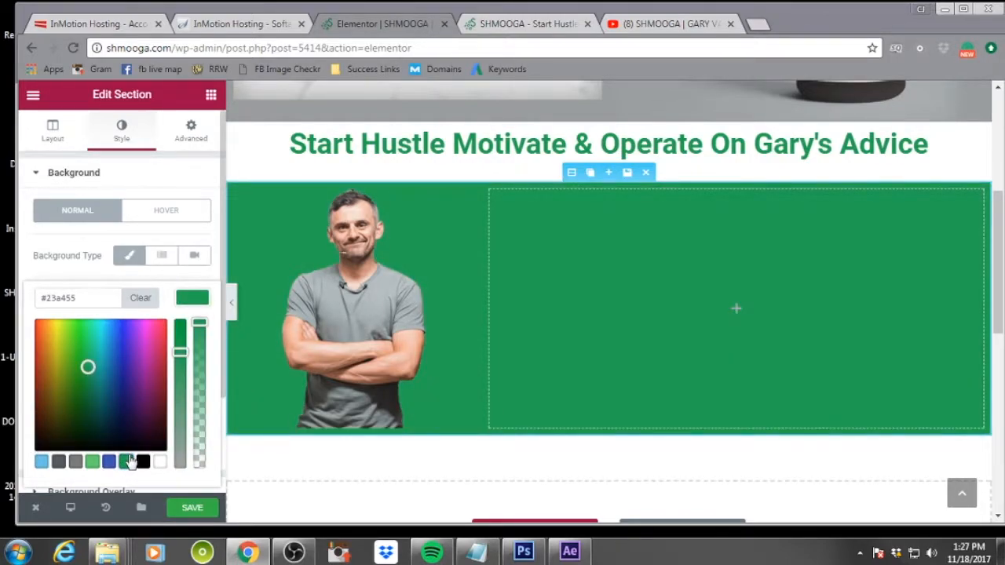
left_click(173, 282)
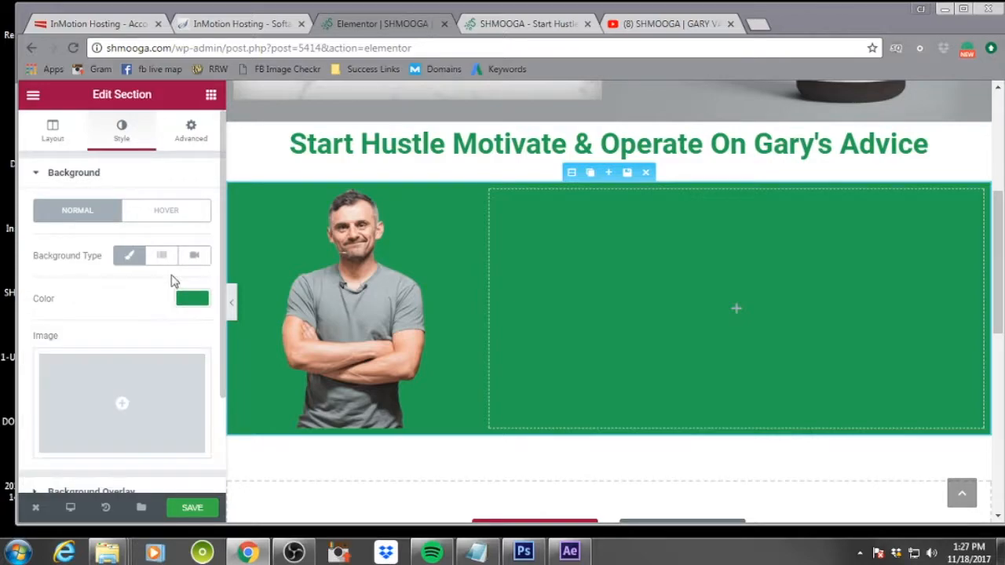
Try adjusting the image's padding with negative and unlinked values
left_click(368, 286)
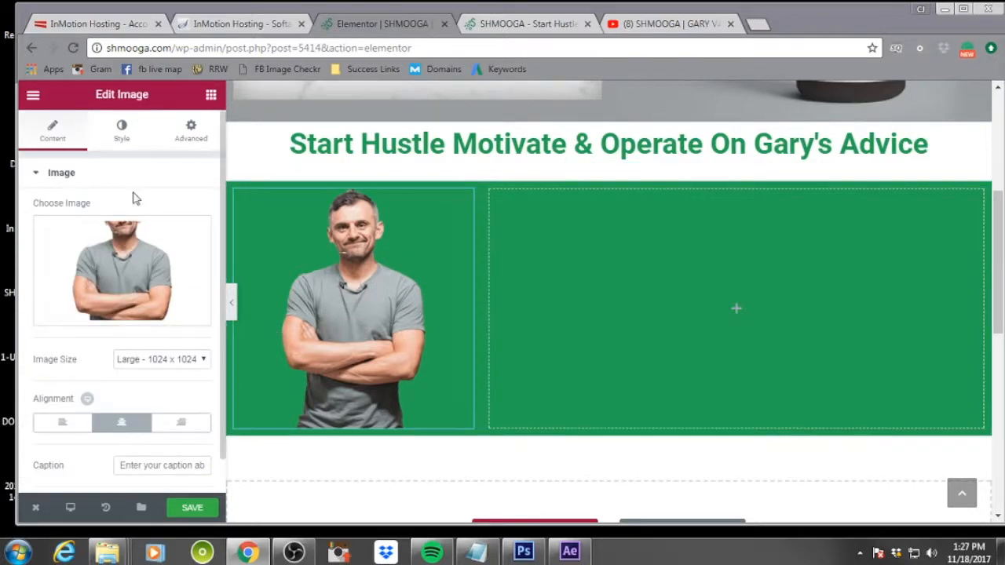
left_click(124, 133)
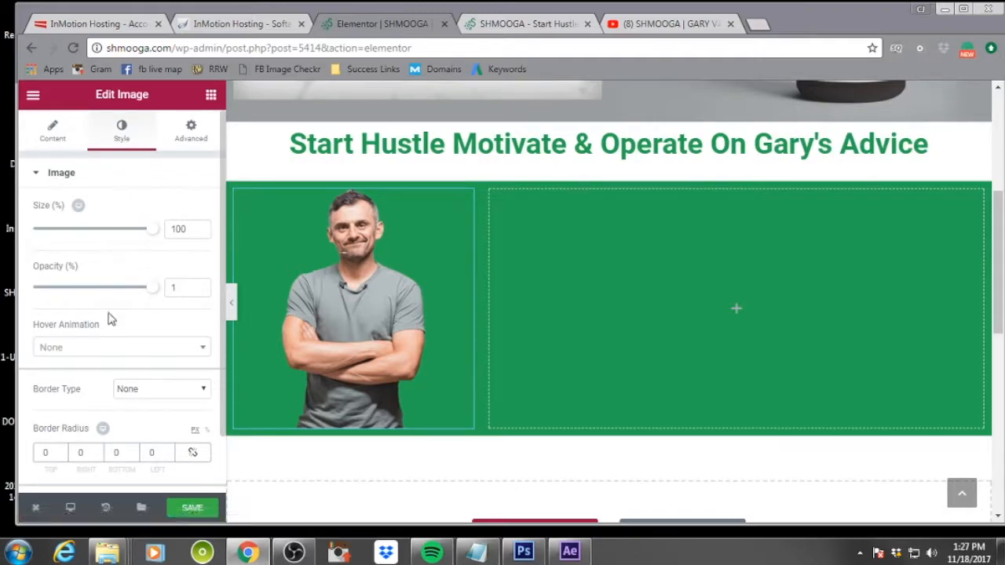
left_click(191, 130)
left_click(62, 307)
left_click(62, 307)
left_click(62, 307)
left_click(62, 307)
left_click(62, 307)
left_click(193, 307)
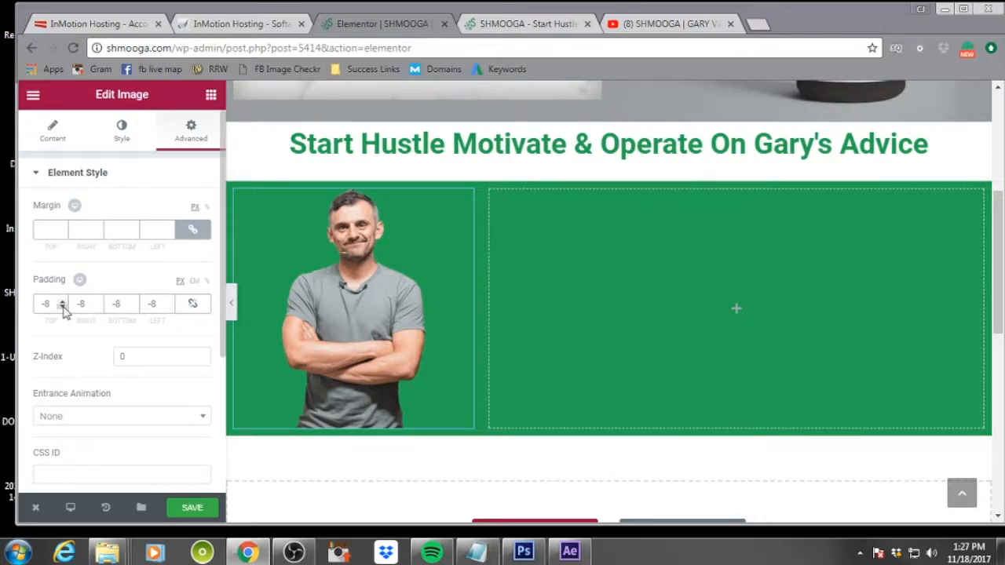
left_click(195, 305)
left_click(170, 307)
left_click(169, 302)
left_click(192, 303)
left_click(62, 302)
left_click(62, 302)
left_click(62, 303)
left_click(62, 303)
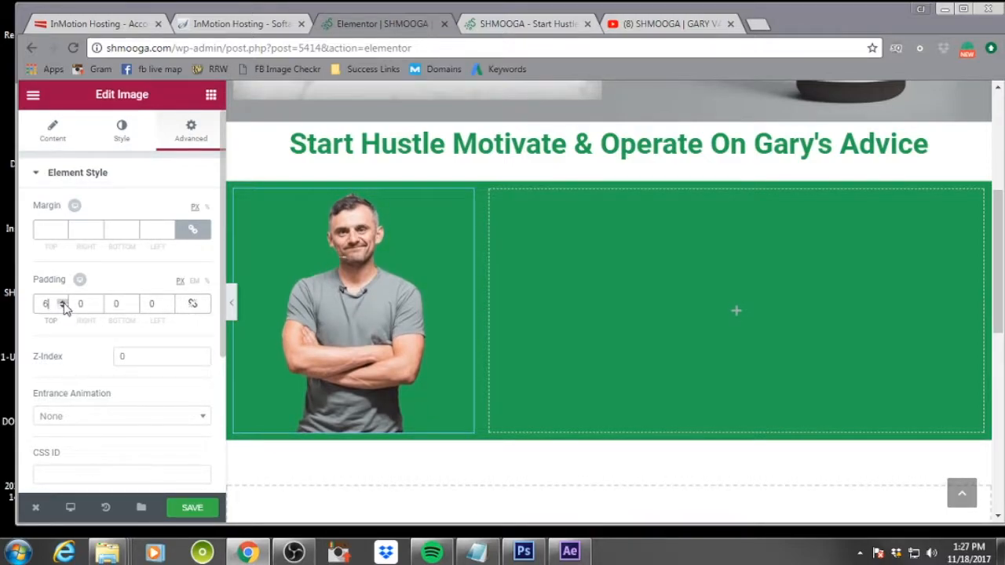
left_click(62, 307)
left_click(62, 307)
left_click(62, 307)
left_click(62, 307)
left_click(62, 306)
left_click(62, 307)
Set all of the image's margins to -9 px and unlink the sides
left_click(62, 233)
left_click(62, 234)
left_click(62, 233)
left_click(62, 233)
left_click(62, 233)
left_click(62, 233)
left_click(62, 233)
left_click(62, 233)
left_click(62, 233)
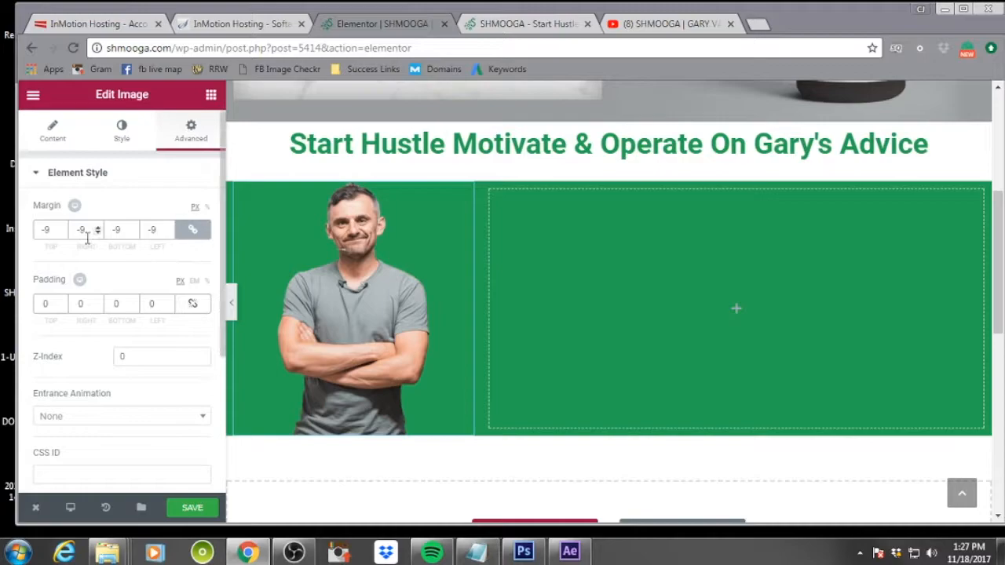
left_click(192, 229)
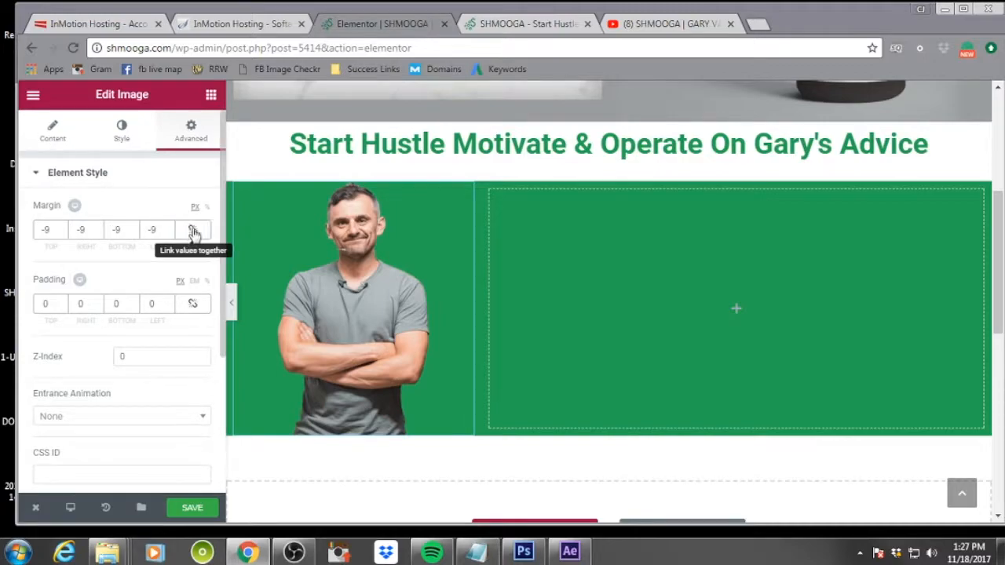
Set the image's right margin to 0 px
left_click(97, 234)
left_click(98, 233)
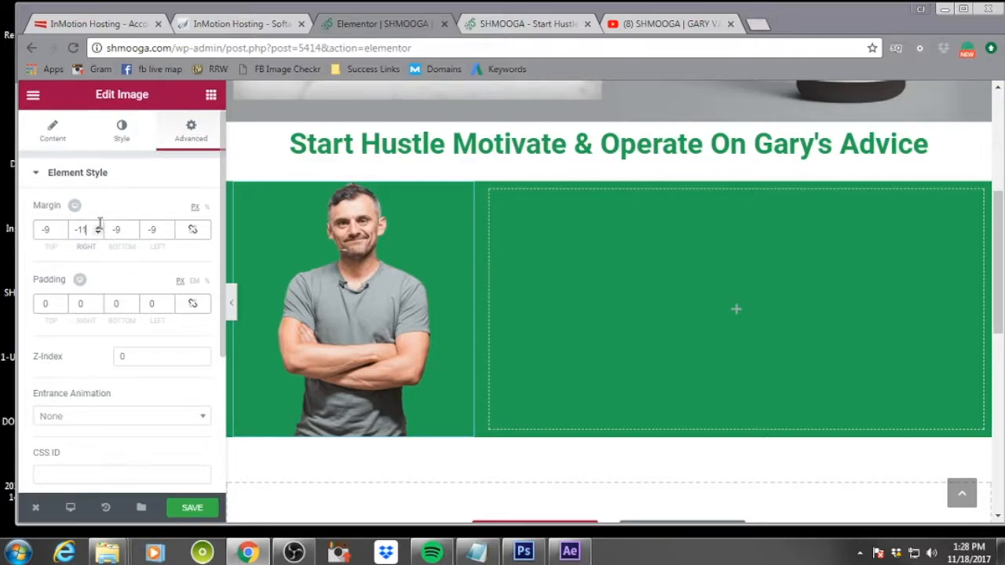
left_click(97, 226)
left_click(98, 227)
left_click(97, 227)
left_click(97, 227)
left_click(97, 226)
left_click(97, 226)
left_click(97, 227)
left_click(98, 226)
left_click(97, 227)
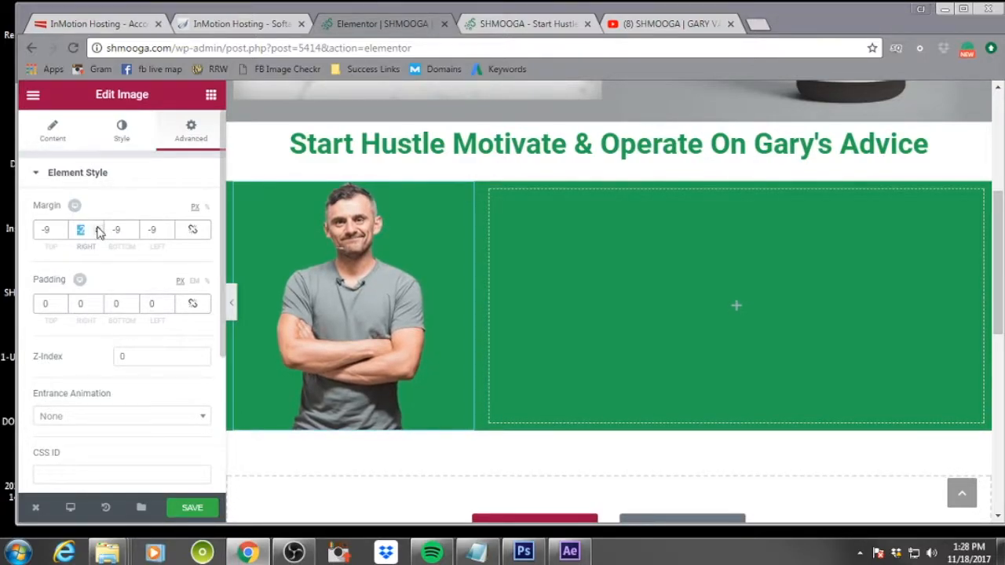
left_click(114, 199)
left_click(97, 227)
left_click(98, 227)
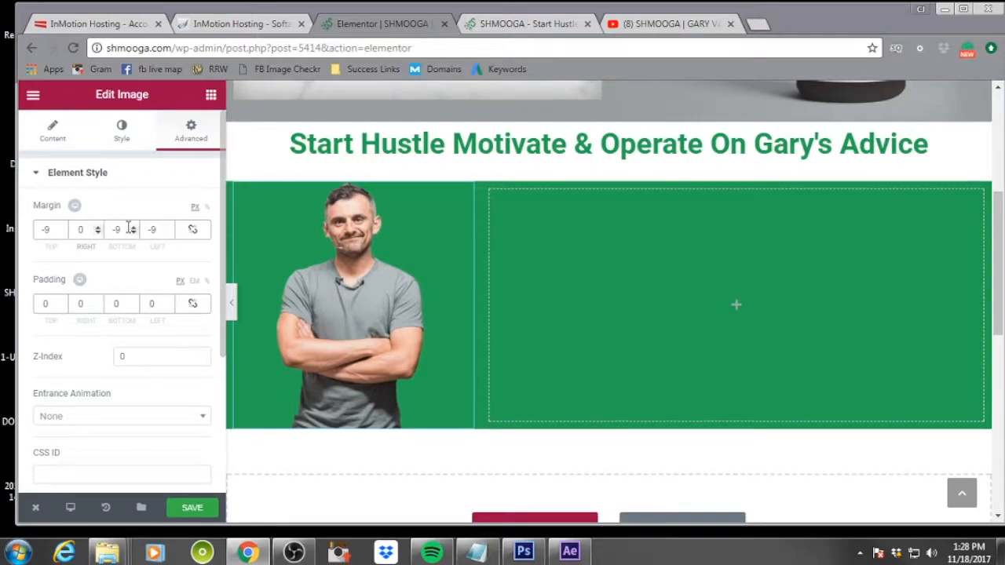
left_click(135, 227)
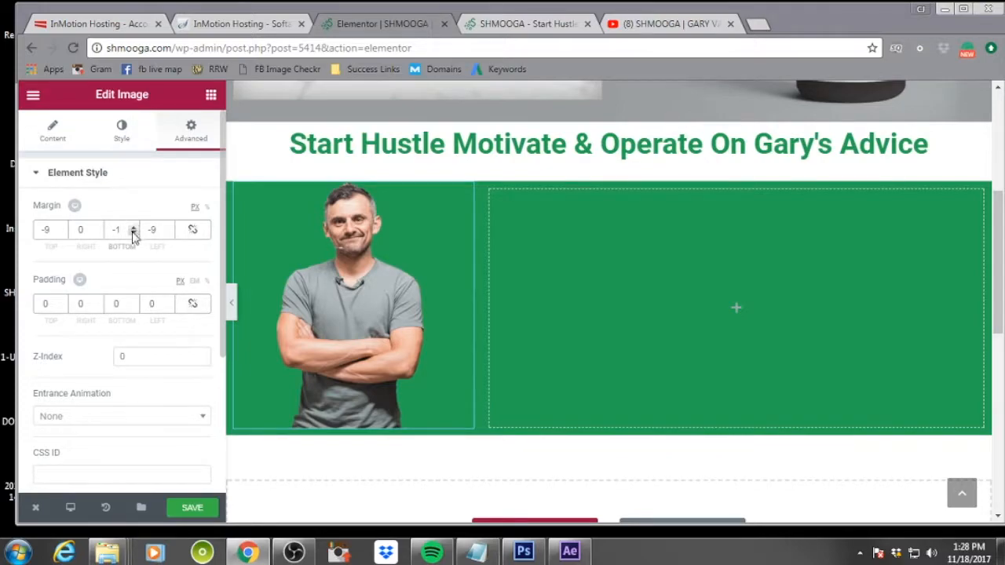
left_click(132, 232)
left_click(133, 234)
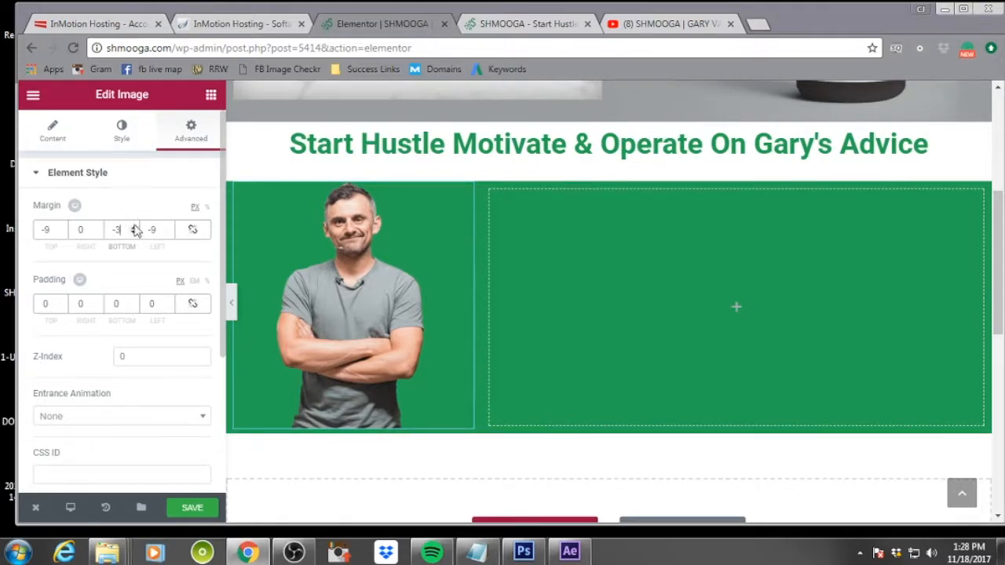
left_click(135, 227)
left_click(135, 228)
left_click(135, 228)
Set the image's top margin to 13 px, bottom margin to -9 px and left margin to 0 px
left_click(63, 233)
left_click(62, 227)
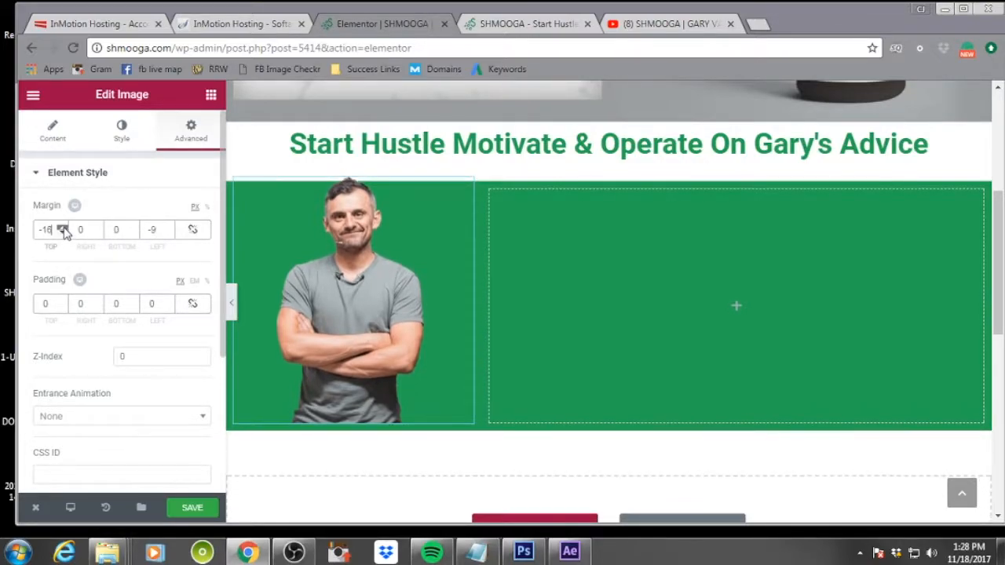
left_click(62, 227)
left_click(62, 227)
left_click(62, 227)
left_click(62, 227)
left_click(62, 227)
left_click(133, 233)
left_click(133, 233)
left_click(134, 233)
left_click(133, 234)
left_click(133, 233)
left_click(134, 233)
left_click(133, 233)
left_click(133, 234)
left_click(134, 233)
left_click(168, 233)
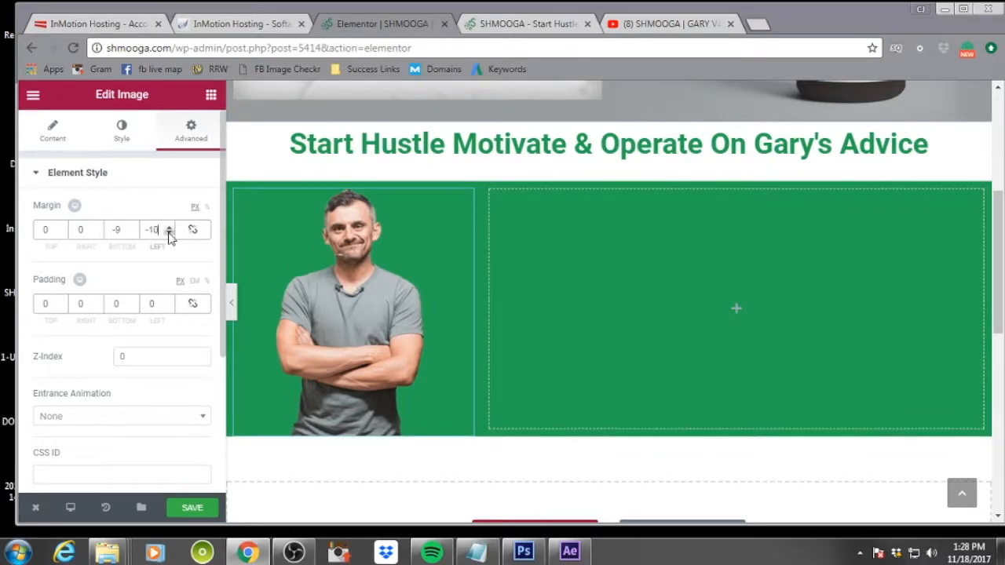
left_click(170, 227)
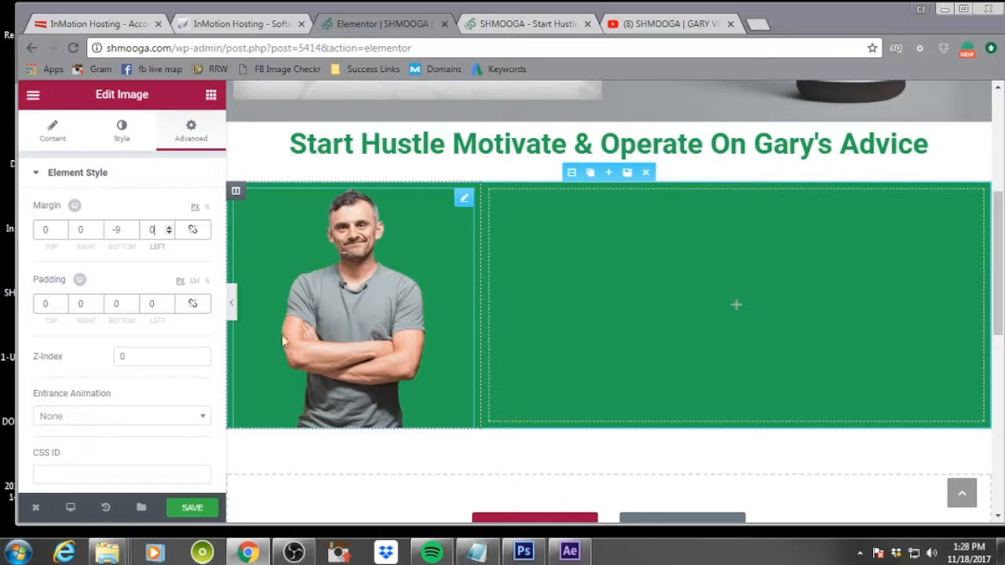
left_click(62, 226)
left_click(62, 227)
left_click(62, 227)
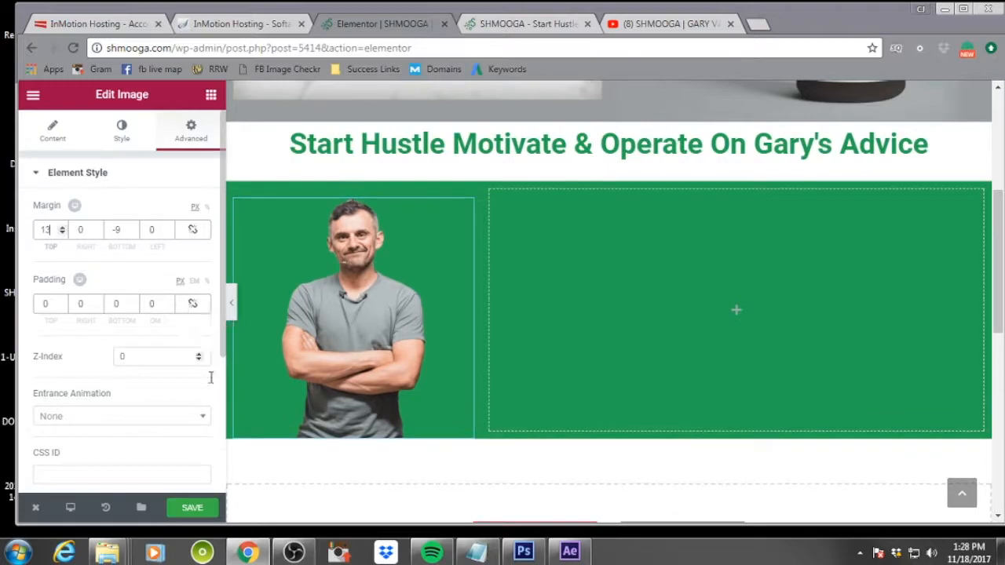
left_click(736, 313)
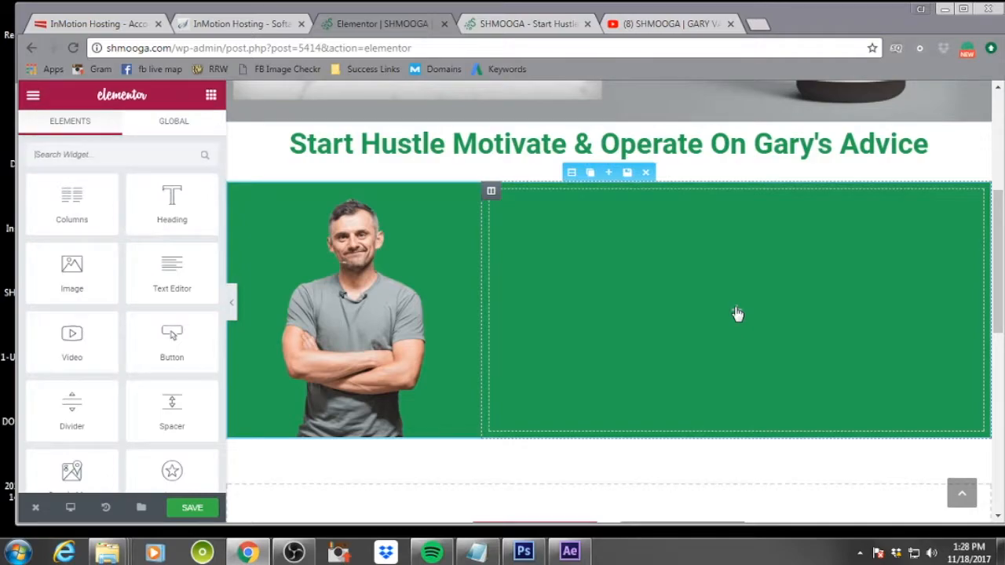
left_click_drag(169, 272, 824, 281)
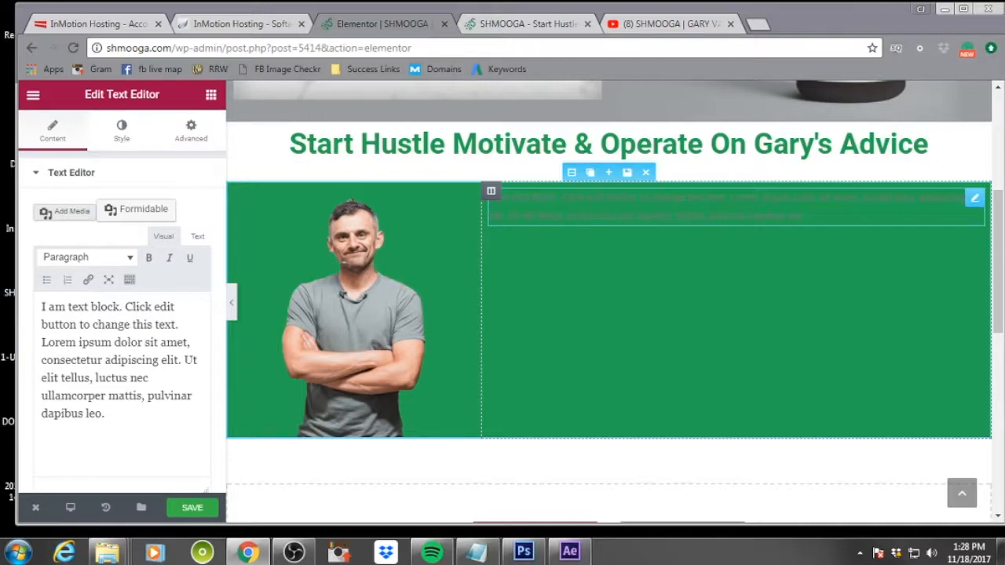
mouse_move(973, 198)
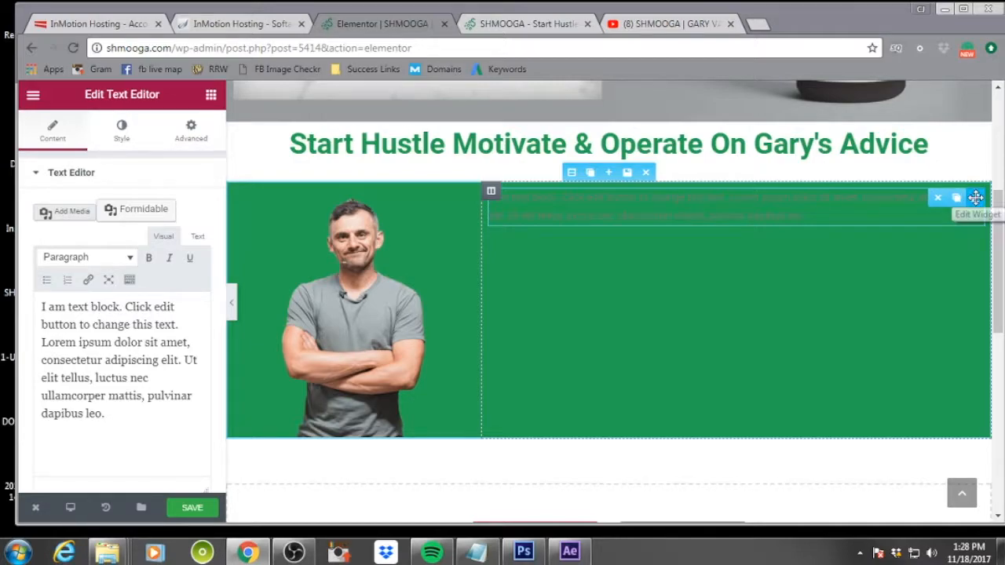
left_click(936, 200)
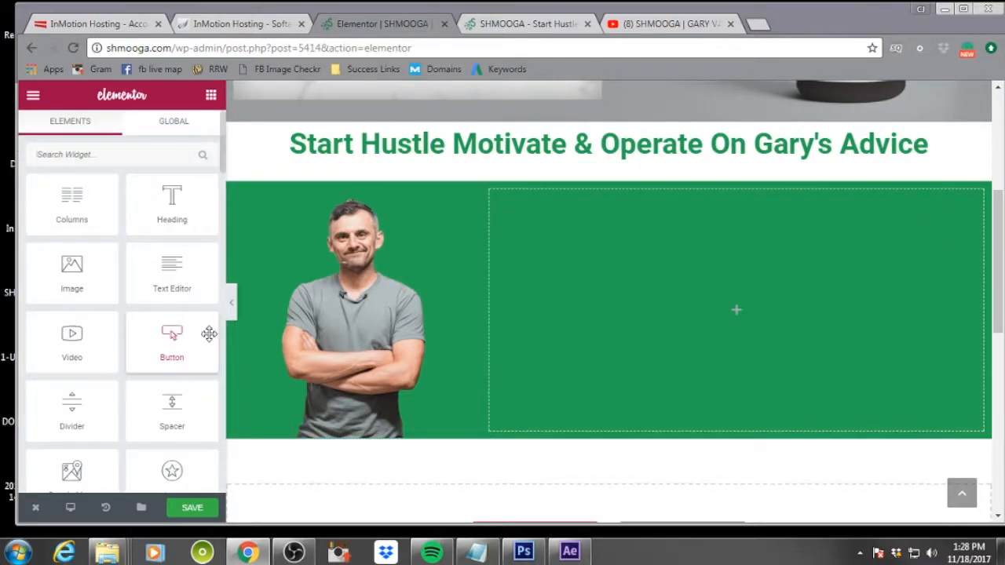
Place a Testimonial widget in the section's wide right column
scroll(179, 339, "down", 2)
scroll(179, 339, "down", 3)
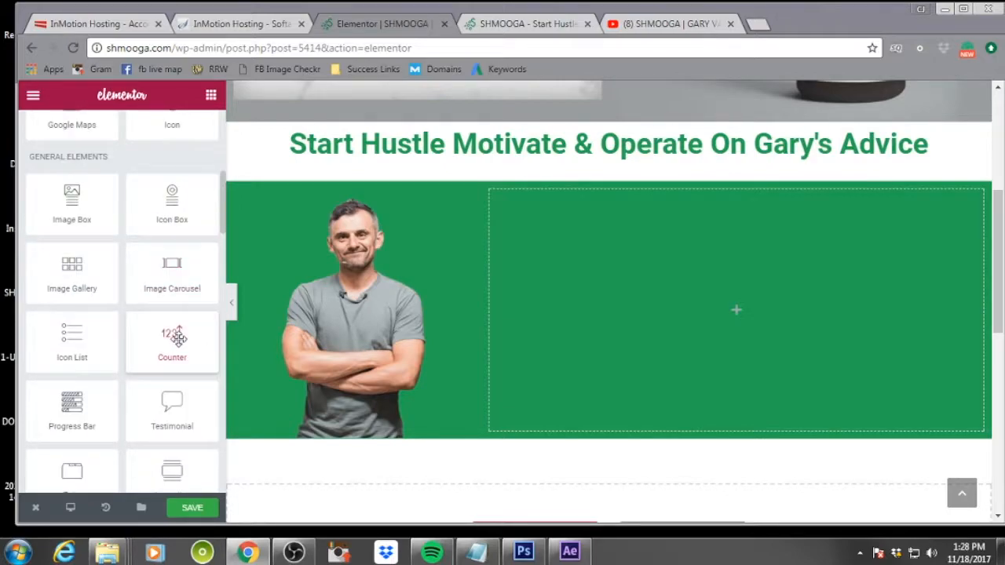
left_click_drag(174, 404, 693, 298)
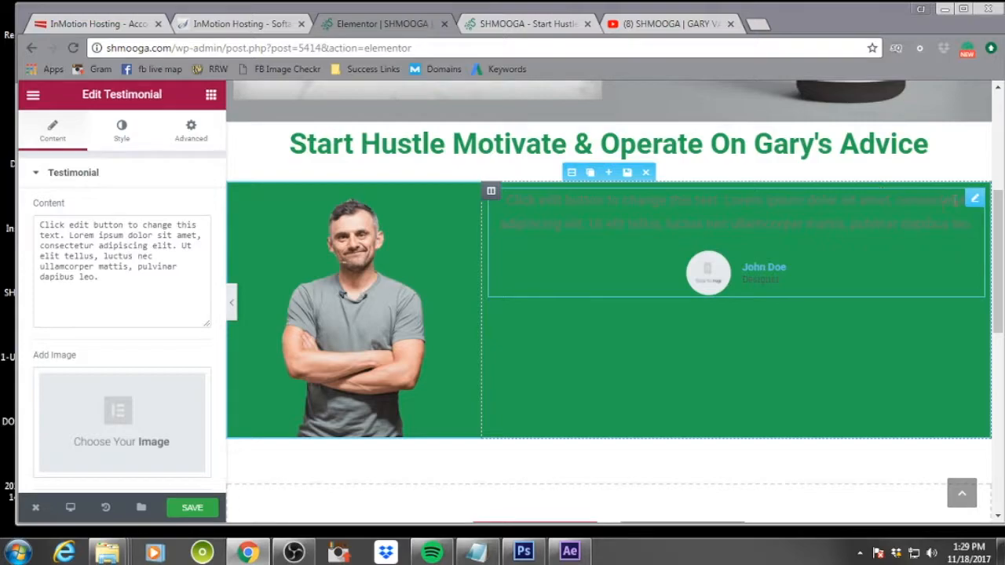
left_click(736, 222)
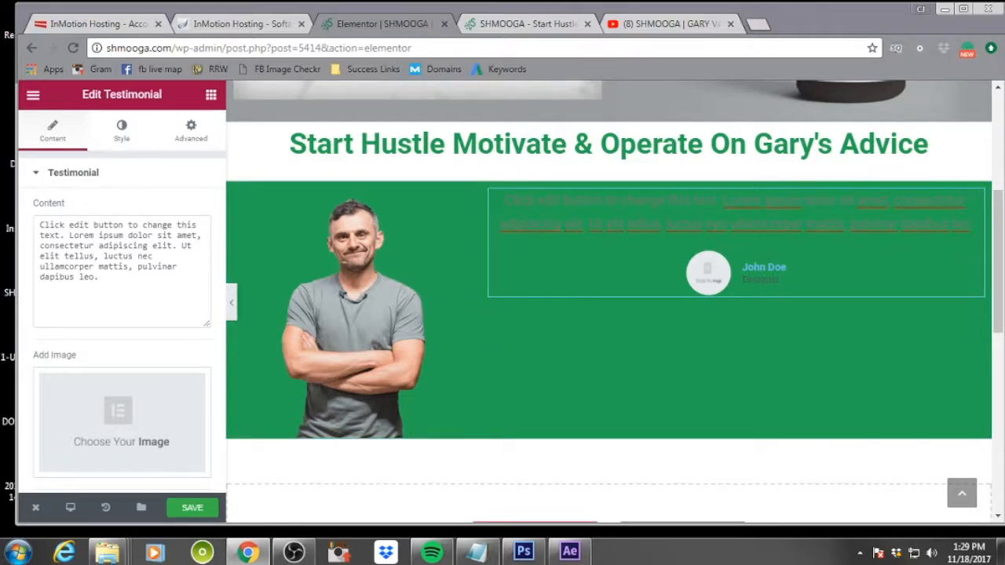
Paste the personal DNA quote as the testimonial's text and remove its placeholder image
key("alt+Tab")
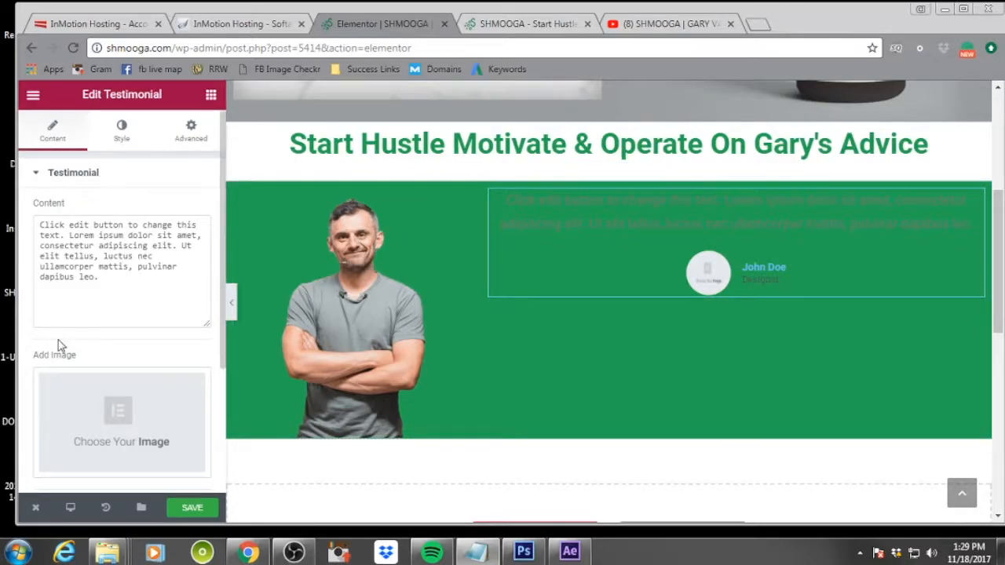
left_click_drag(110, 280, 43, 220)
type("\"You have to understand your own personal DNA. Don’t do things because I do them or Steve Jobs or Mark Cuban tried it. You need to know your personal brand and stay true to it.\"")
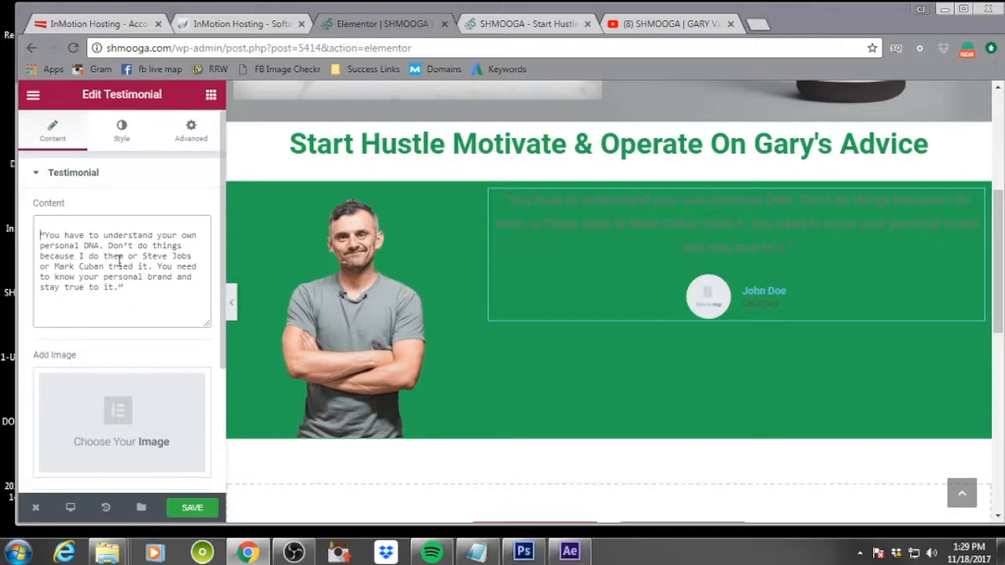
key("BackSpace")
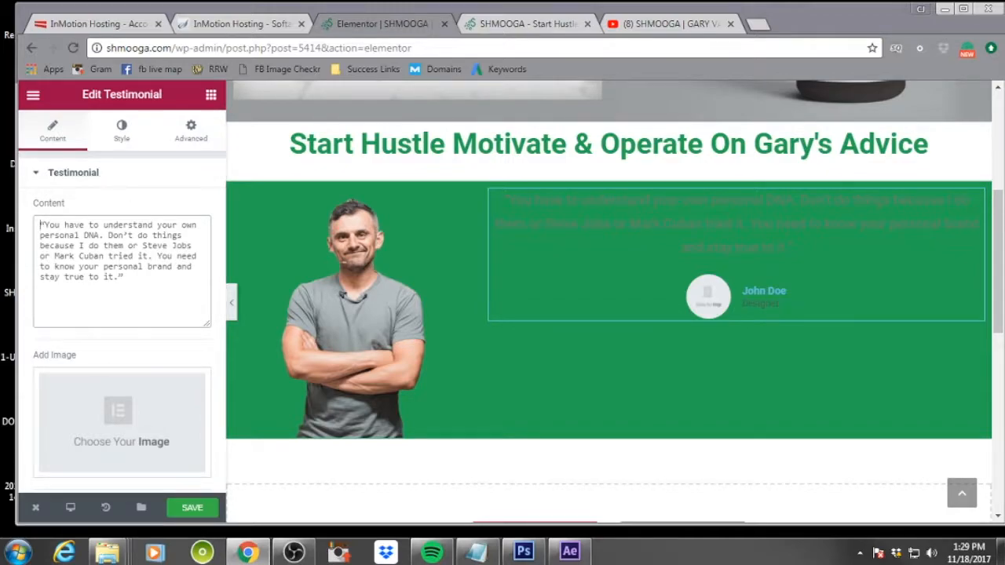
key("alt+Tab")
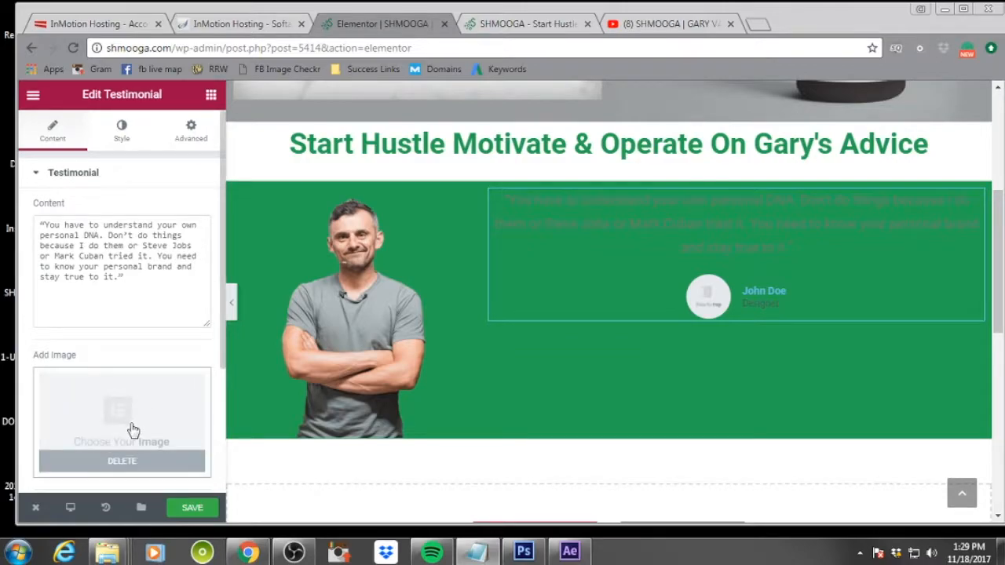
left_click(129, 469)
Set the testimonial's name to Gary Vaynerchuk
scroll(148, 353, "down", 2)
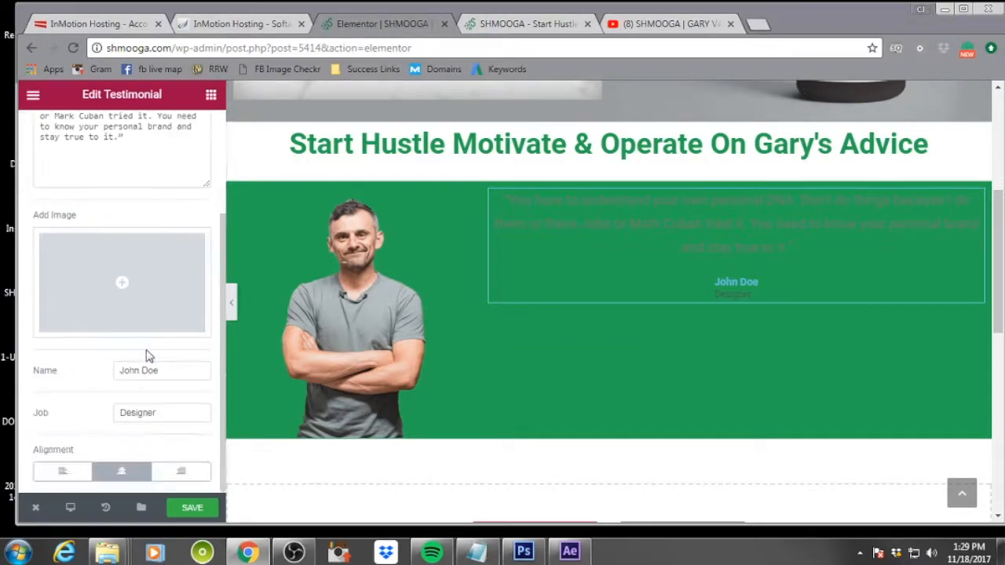
left_click(155, 370)
left_click_drag(155, 371, 97, 369)
type("Gary Vaynerchuk")
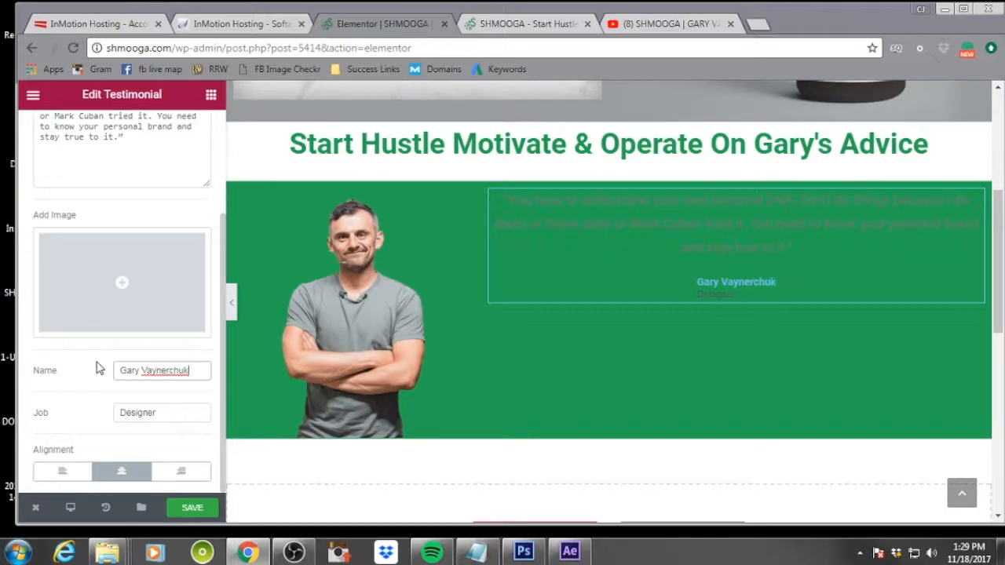
Set the testimonial's job to Chief Huslter In Charge and left-align the testimonial
left_click_drag(165, 411, 120, 412)
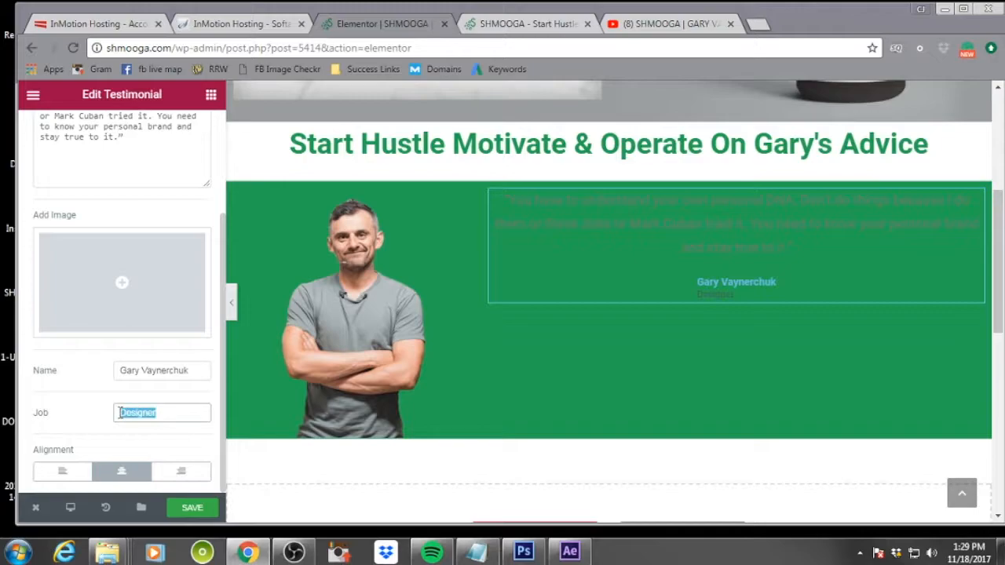
type("Chief Hustler In Ch")
type("arge")
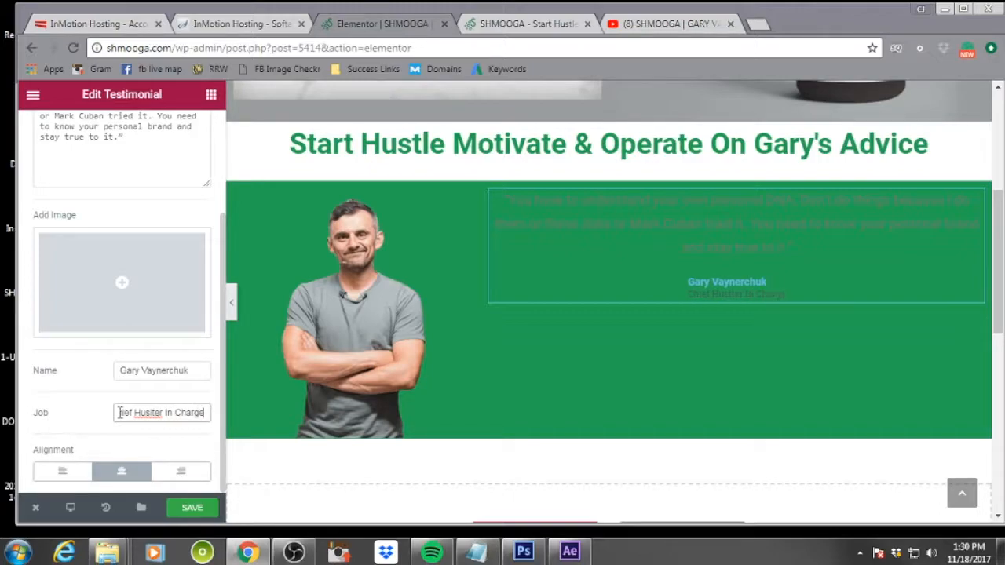
left_click(122, 474)
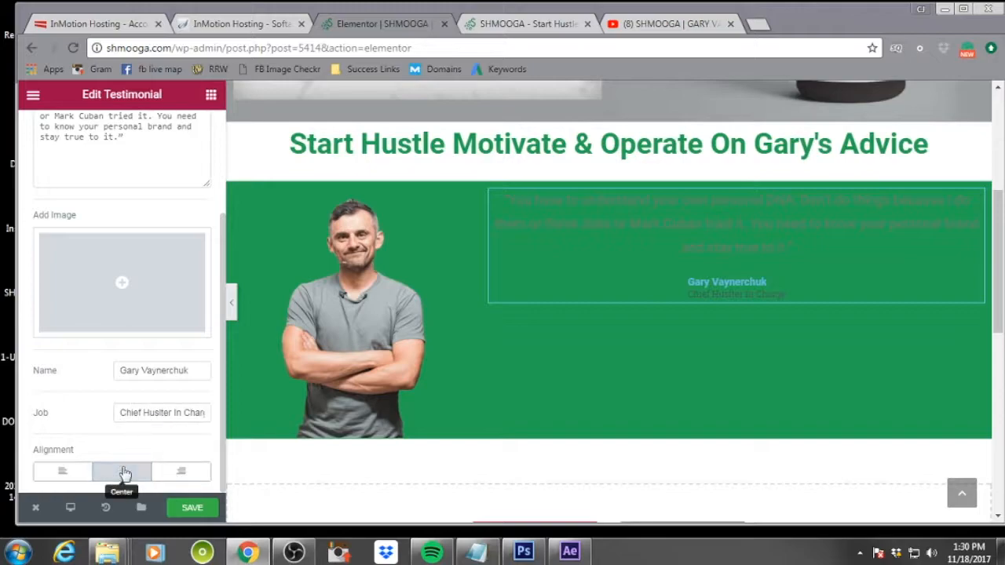
left_click(63, 474)
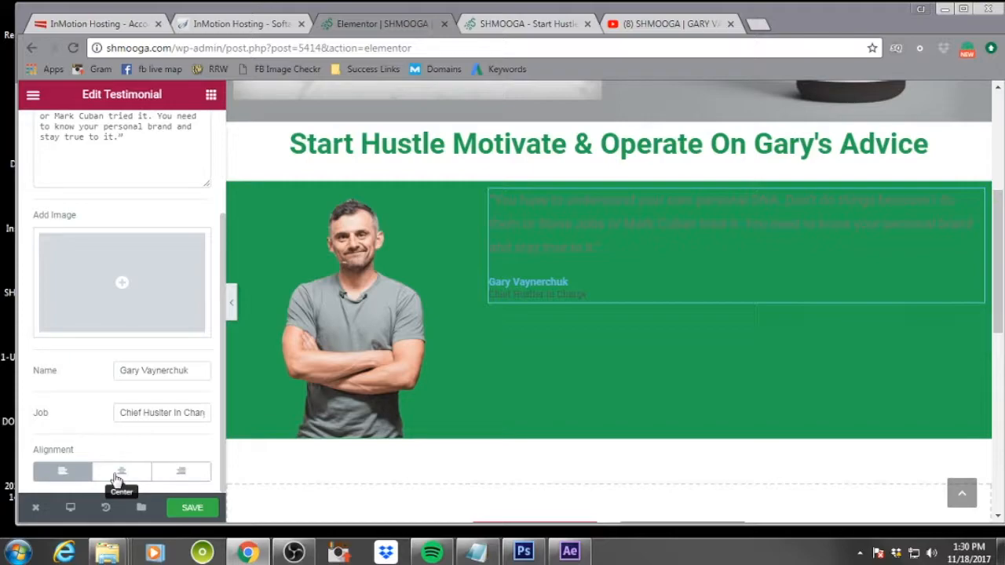
Set the testimonial's content text color to white #ffffff
scroll(121, 386, "up", 3)
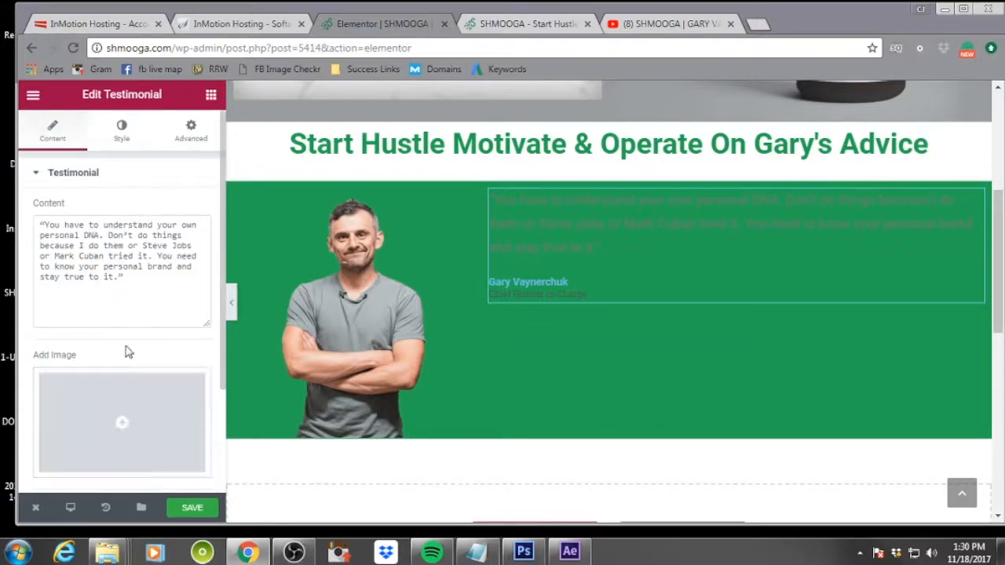
left_click(121, 132)
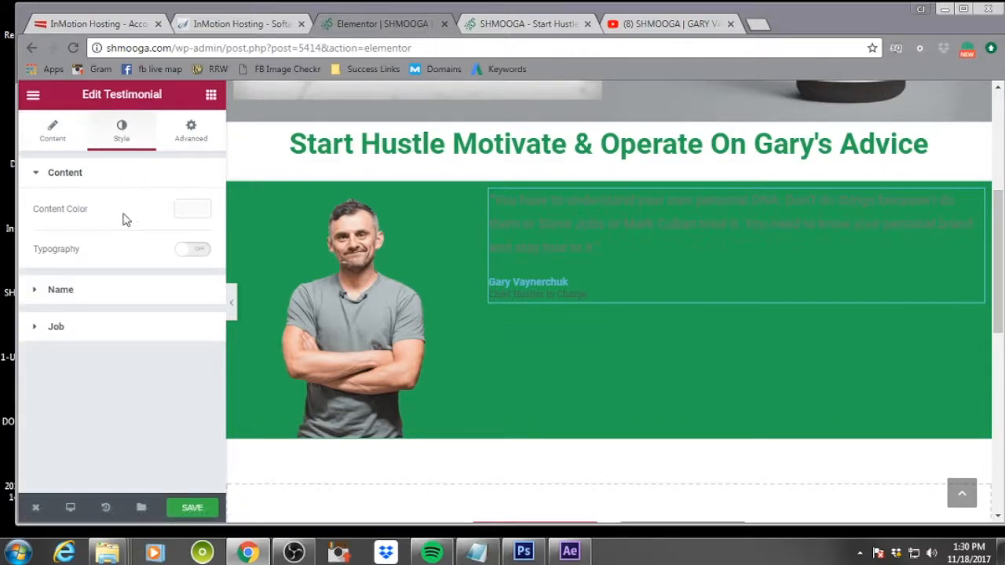
left_click(192, 208)
left_click_drag(101, 321, 15, 203)
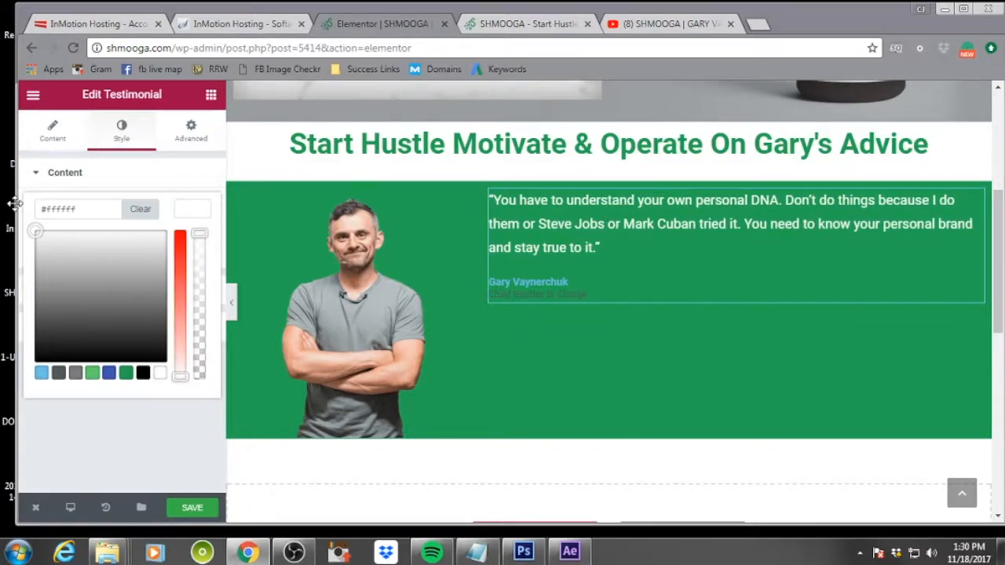
left_click(141, 172)
Set the testimonial's name text color to white
left_click(38, 214)
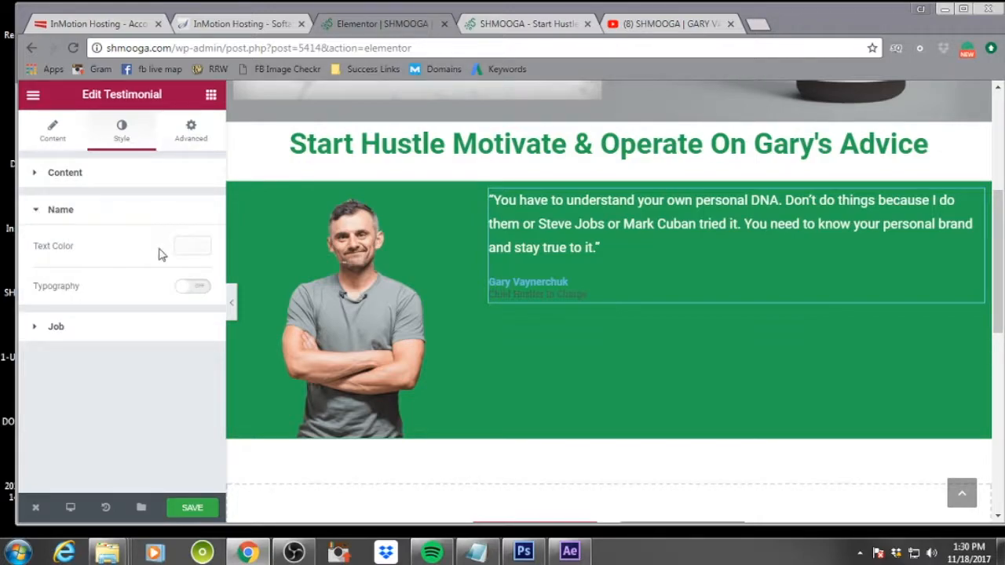
left_click(192, 245)
left_click(95, 300)
left_click(71, 281)
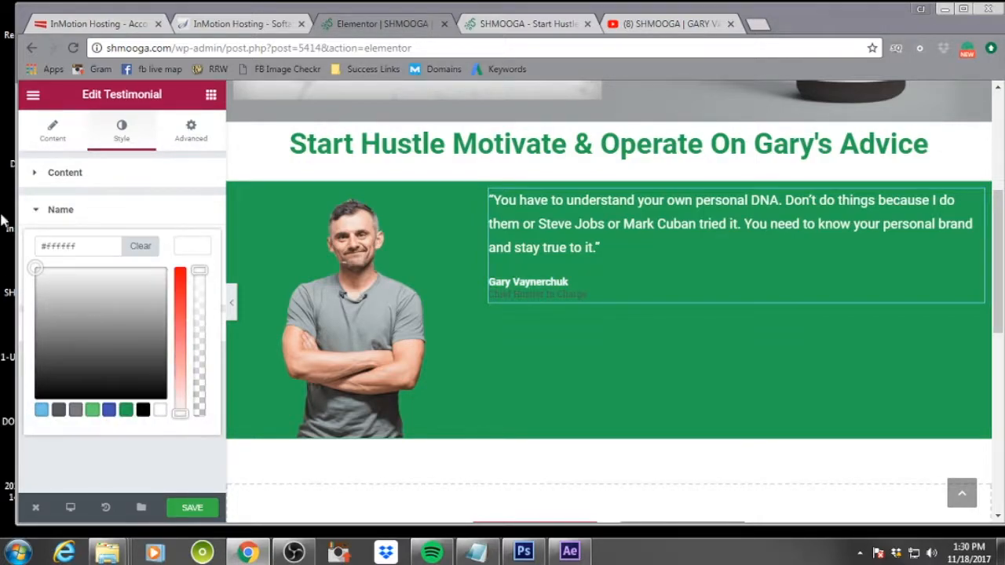
left_click(192, 212)
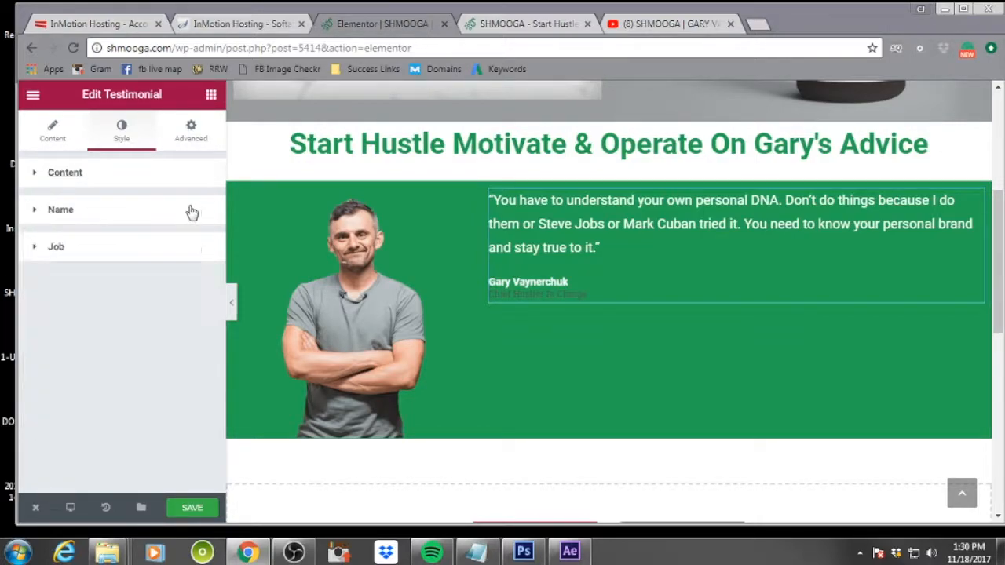
Set the testimonial's job text color to white
left_click(53, 248)
left_click(193, 284)
left_click_drag(98, 327, 50, 319)
left_click(178, 245)
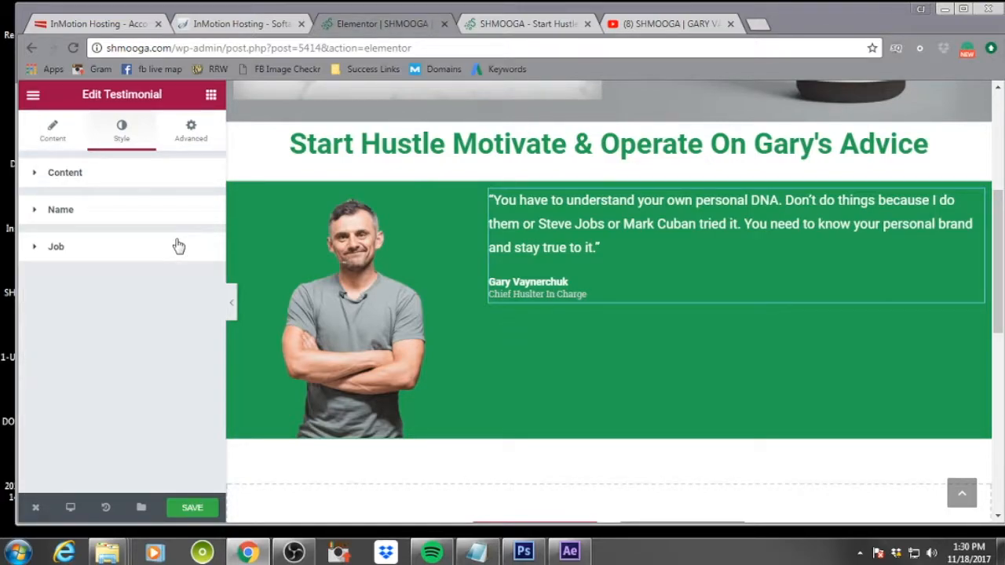
Unlink the testimonial's margins, set its top margin to 70 px, and save the page
left_click(197, 128)
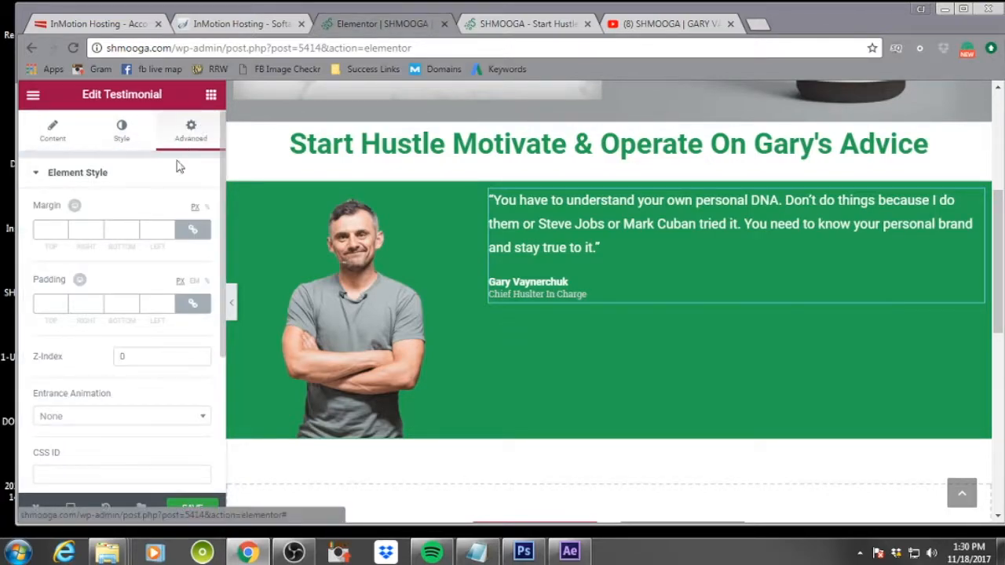
left_click(191, 229)
left_click(62, 229)
type("44")
left_click(63, 228)
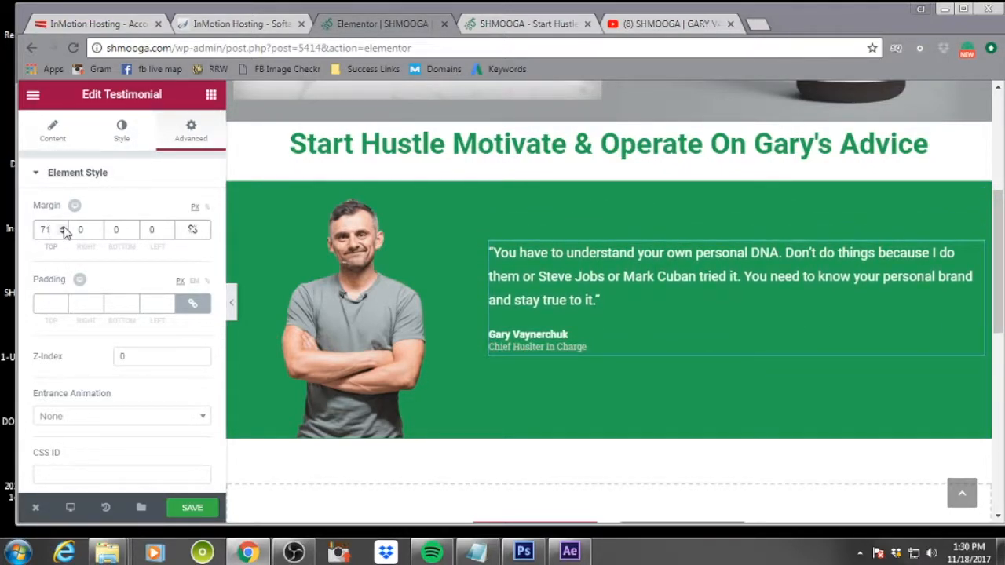
left_click(63, 231)
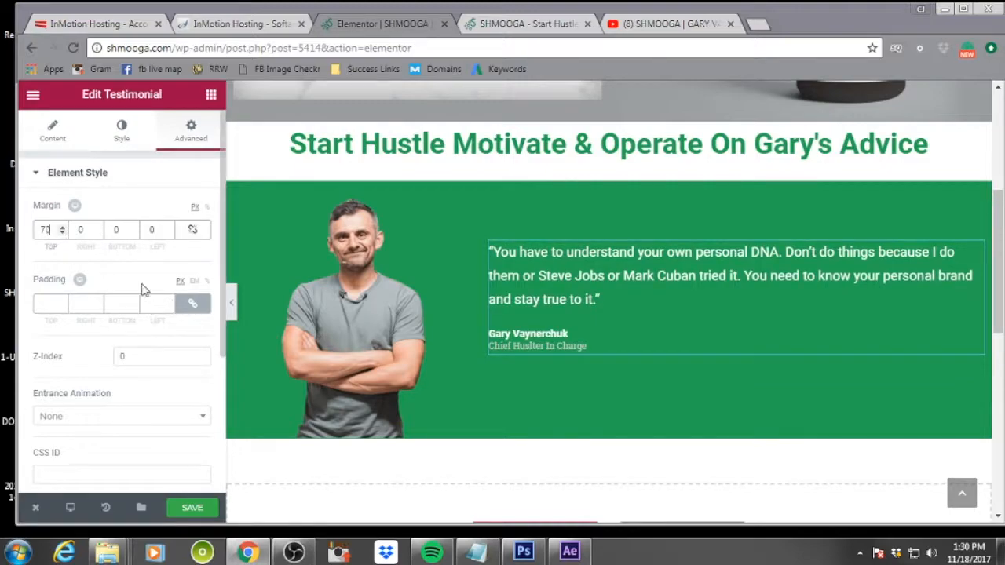
left_click(192, 507)
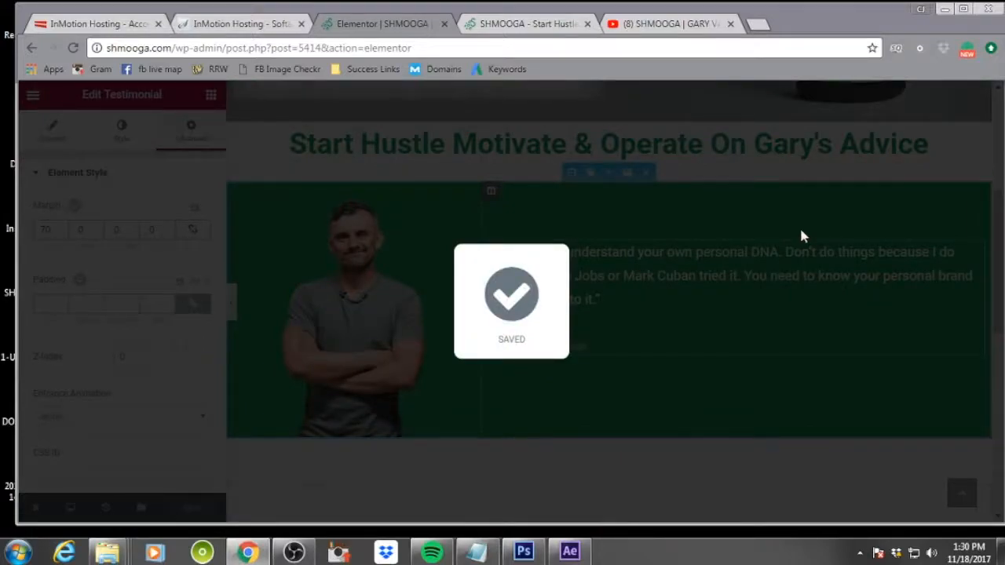
Add a new five-column section below the green Gary section
scroll(801, 235, "up", 3)
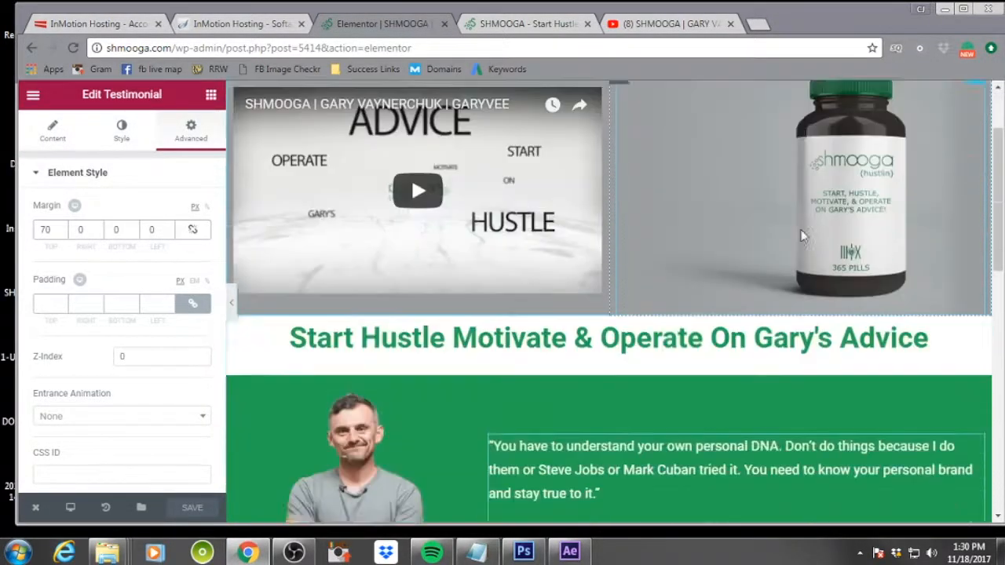
scroll(801, 236, "down", 7)
scroll(801, 235, "up", 3)
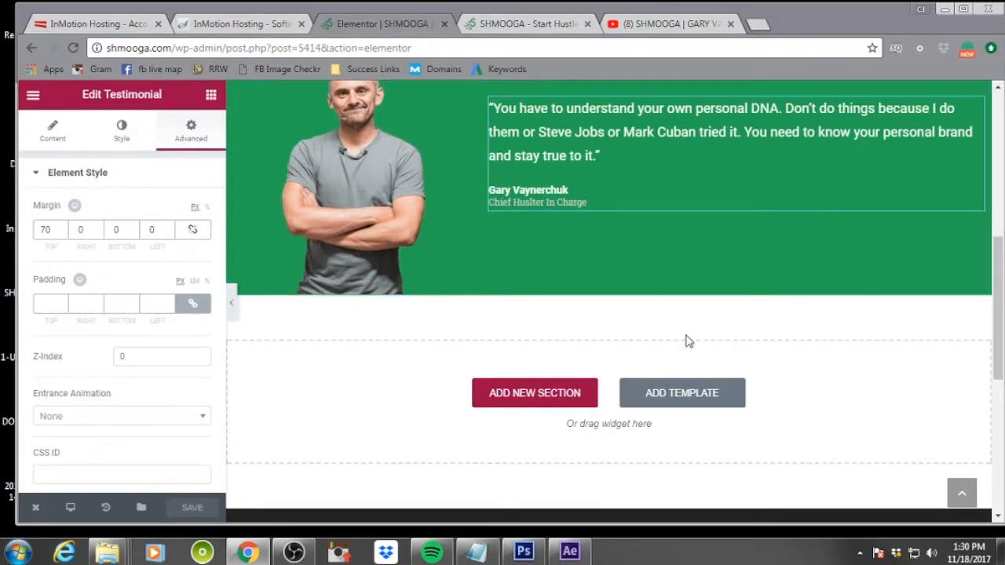
left_click(533, 401)
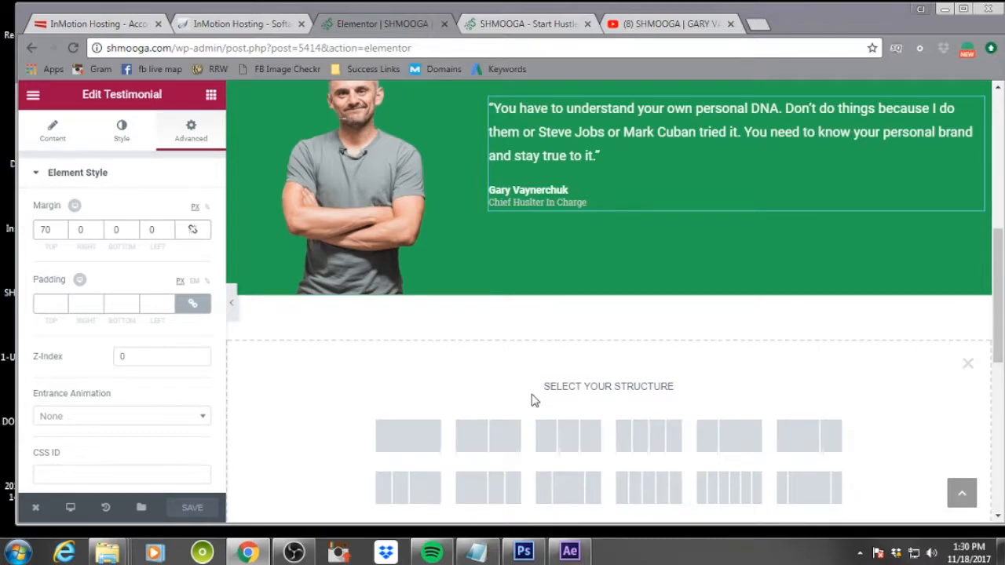
scroll(530, 400, "down", 1)
left_click(648, 417)
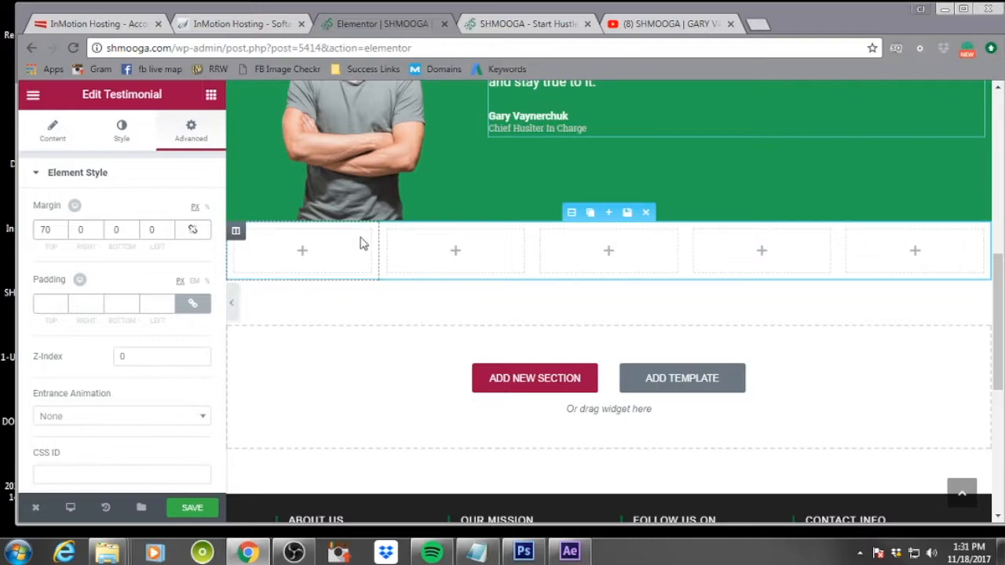
Place an Image widget in the new section's first column and try dropping a file onto its image field
left_click(304, 254)
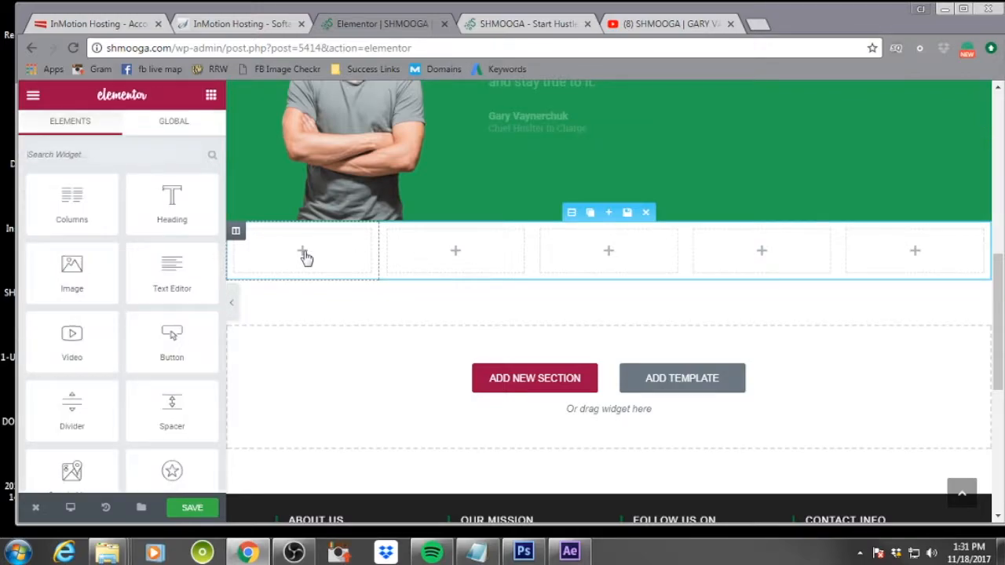
left_click_drag(71, 269, 291, 253)
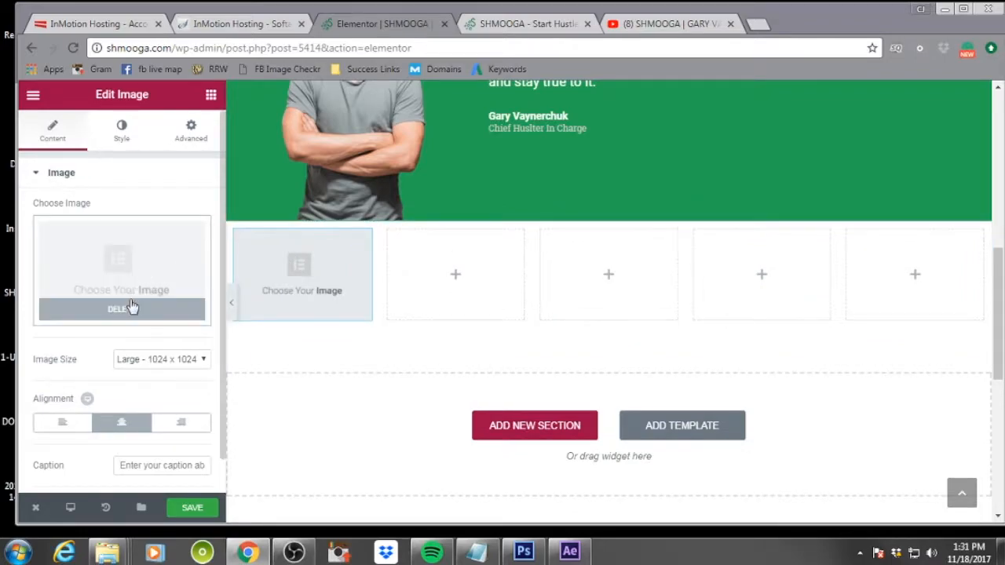
key("alt+Tab")
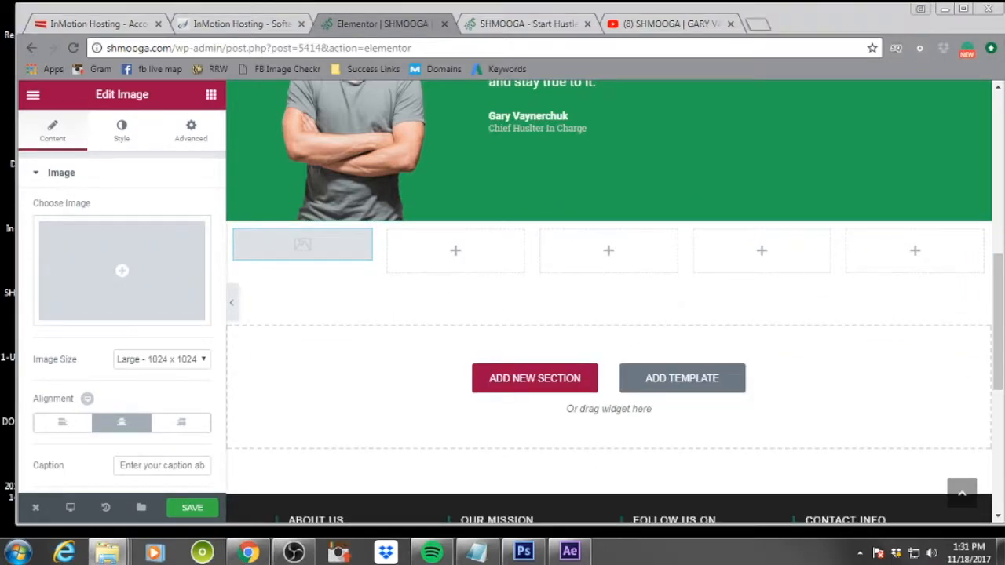
left_click_drag(75, 141, 123, 270)
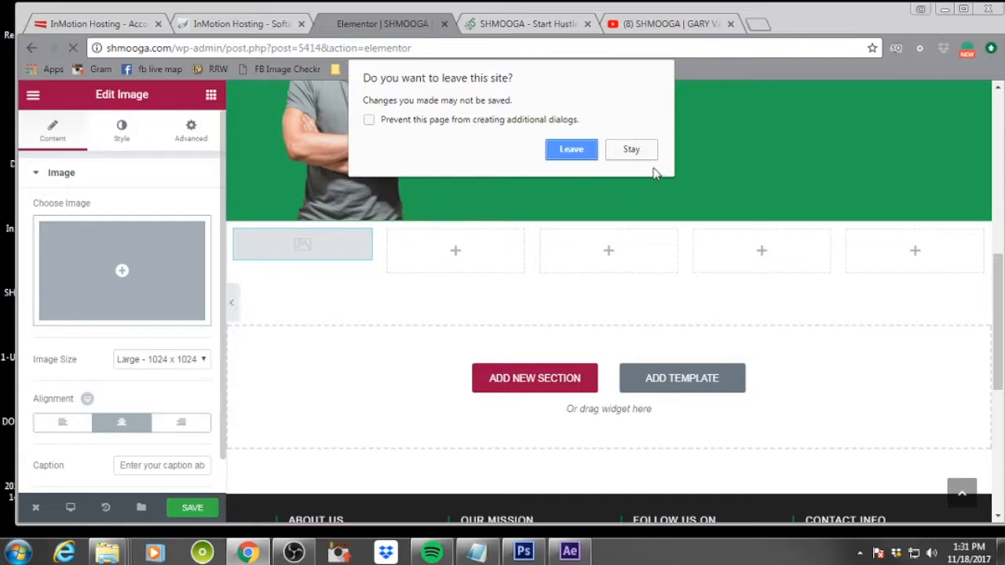
left_click(630, 150)
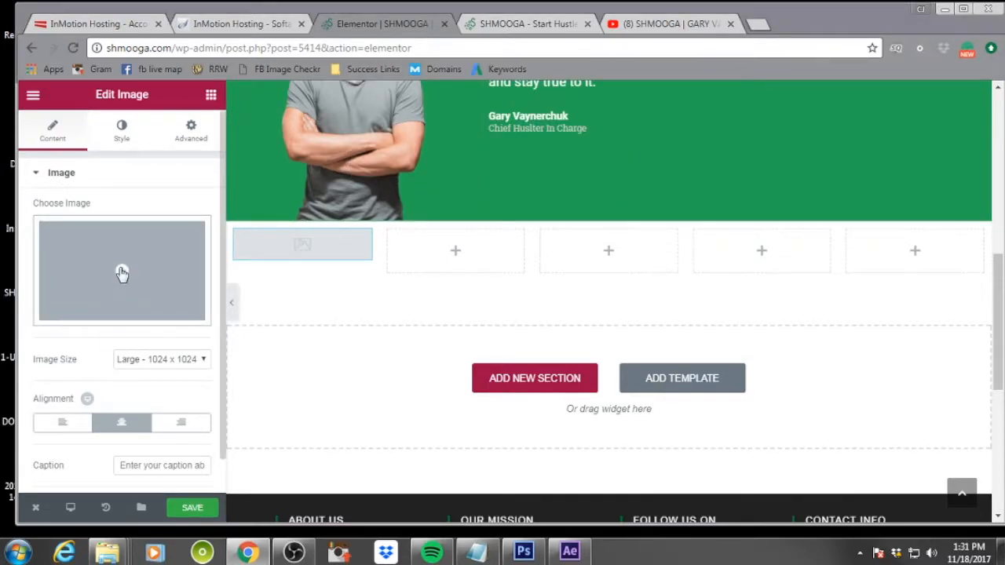
Open the image picker and upload the book images from the Website Files folder by dropping them into the media dialog
left_click(122, 272)
left_click(96, 156)
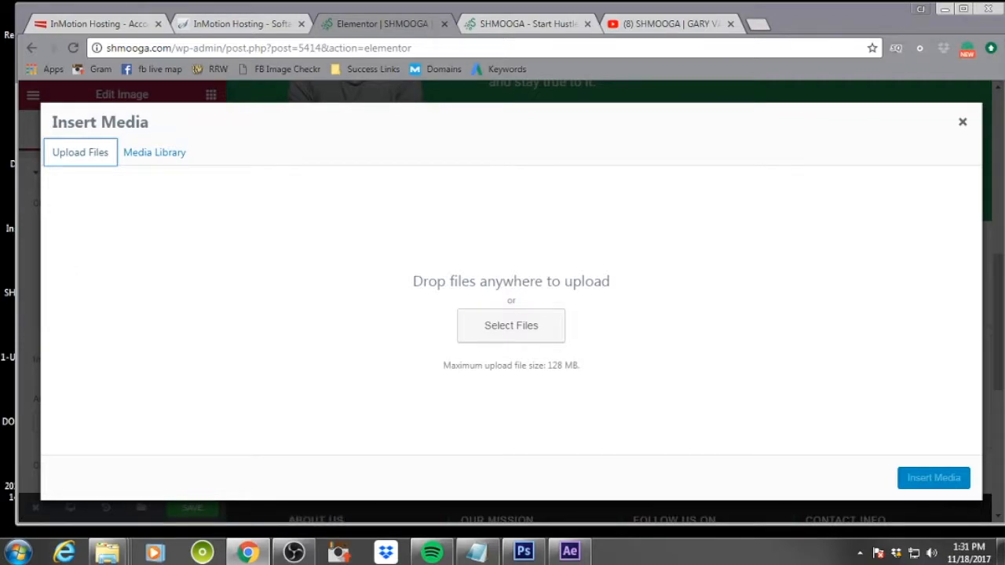
left_click_drag(2, 141, 534, 282)
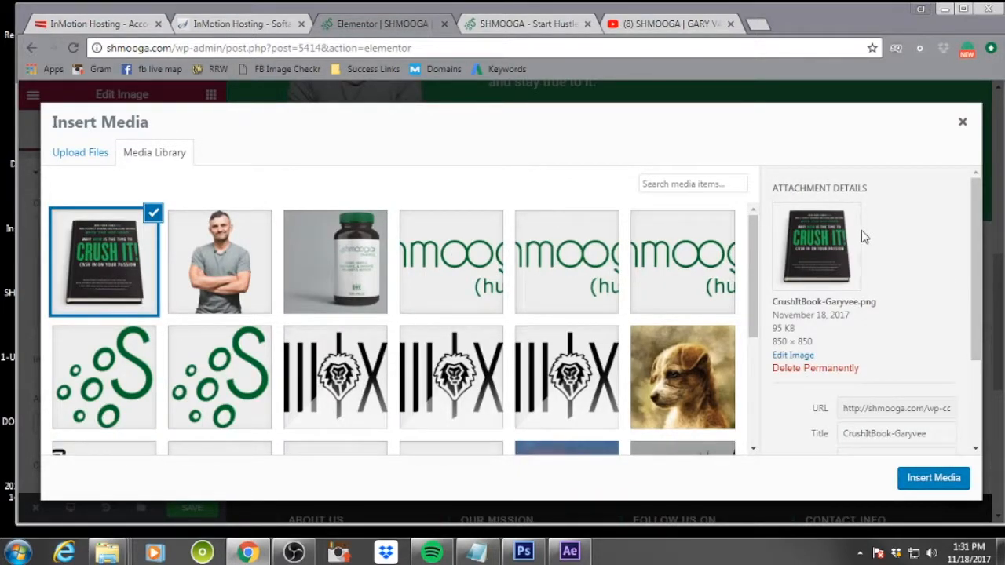
scroll(910, 325, "down", 3)
scroll(913, 326, "up", 3)
left_click(81, 155)
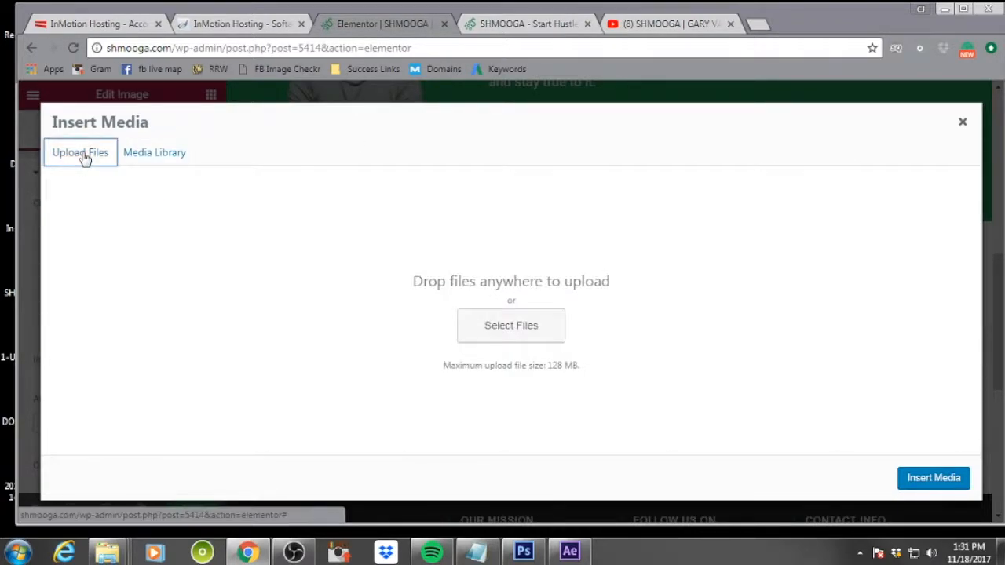
key("alt+Tab")
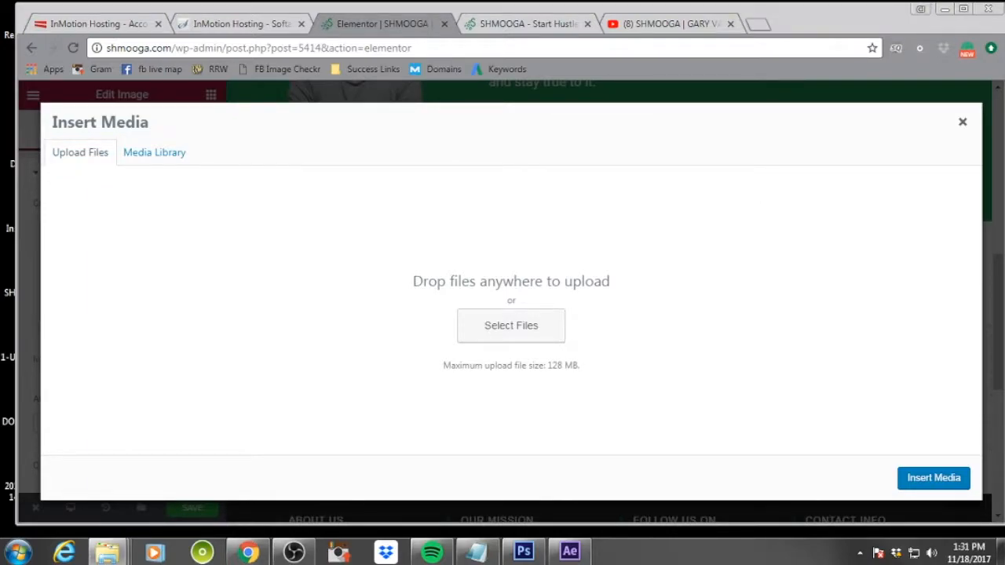
left_click_drag(105, 9, 754, 5)
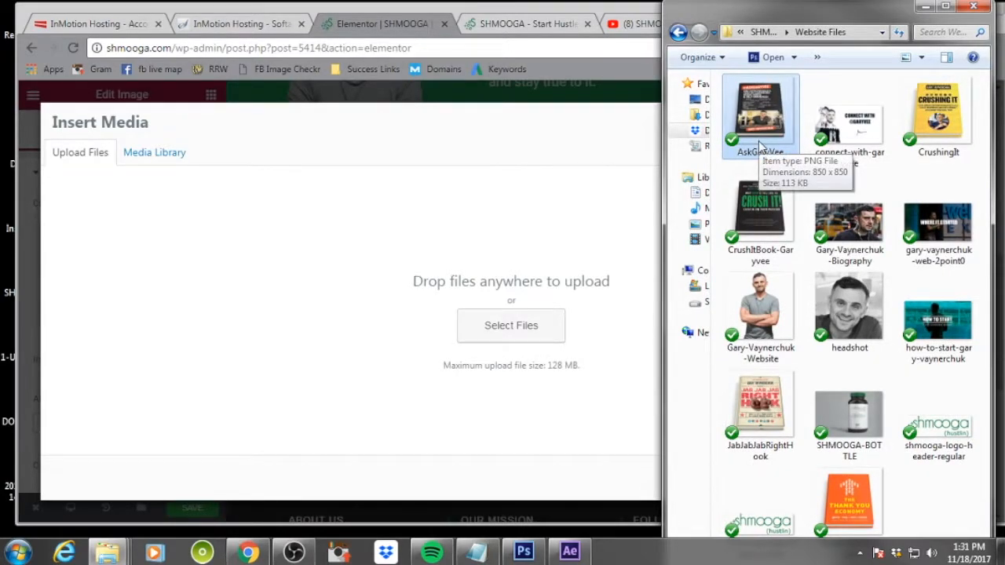
key("shift+Down")
key("shift+Down")
key("shift+Down")
key("shift+Down")
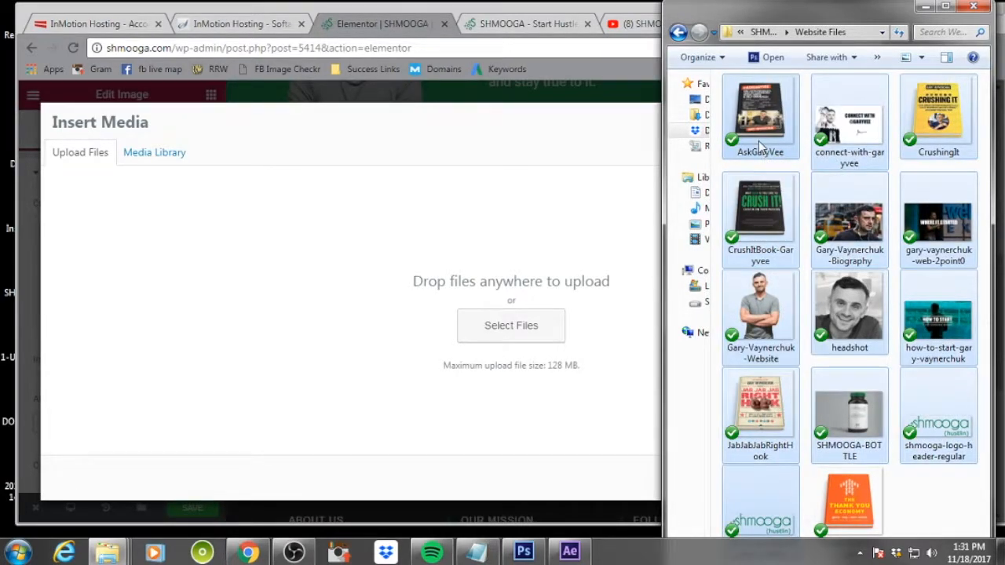
key("shift+Right")
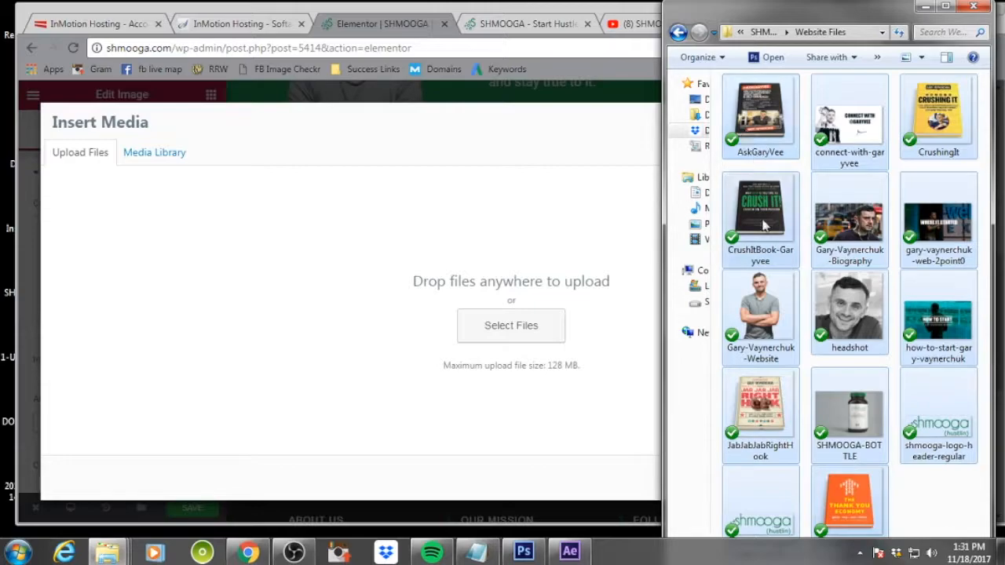
left_click_drag(754, 105, 337, 299)
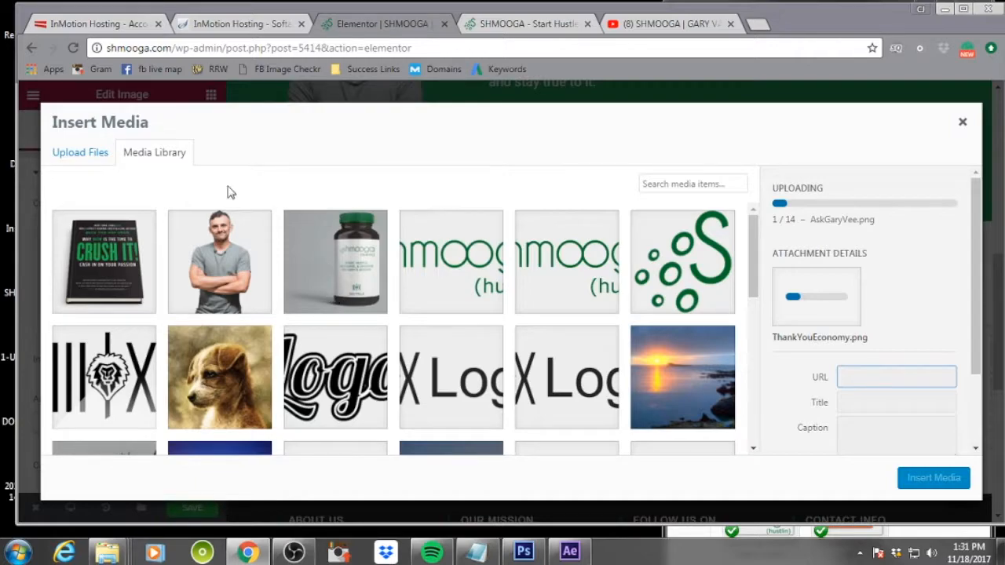
Select the Crush It book image in the media library
scroll(629, 327, "down", 7)
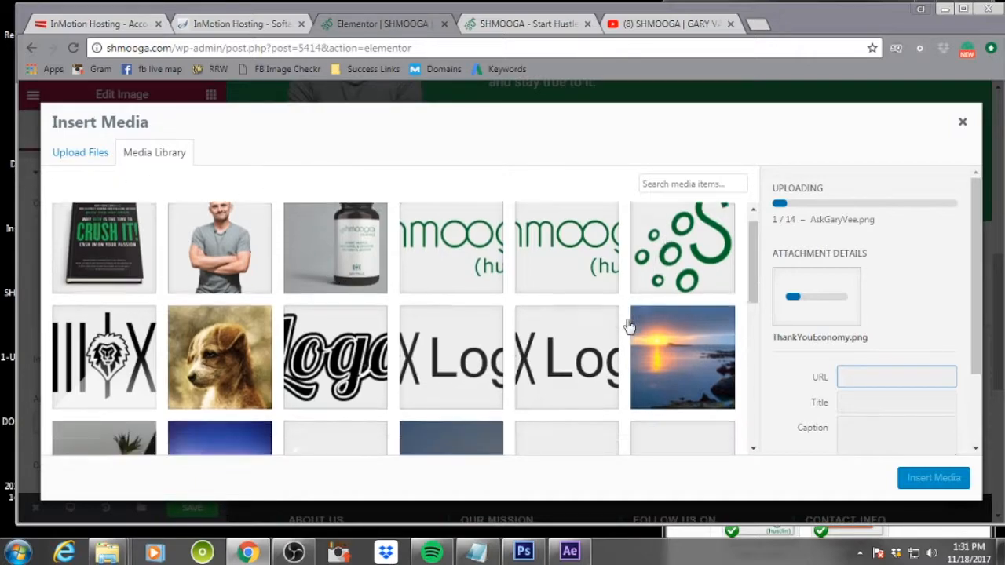
scroll(628, 327, "up", 7)
scroll(628, 327, "down", 3)
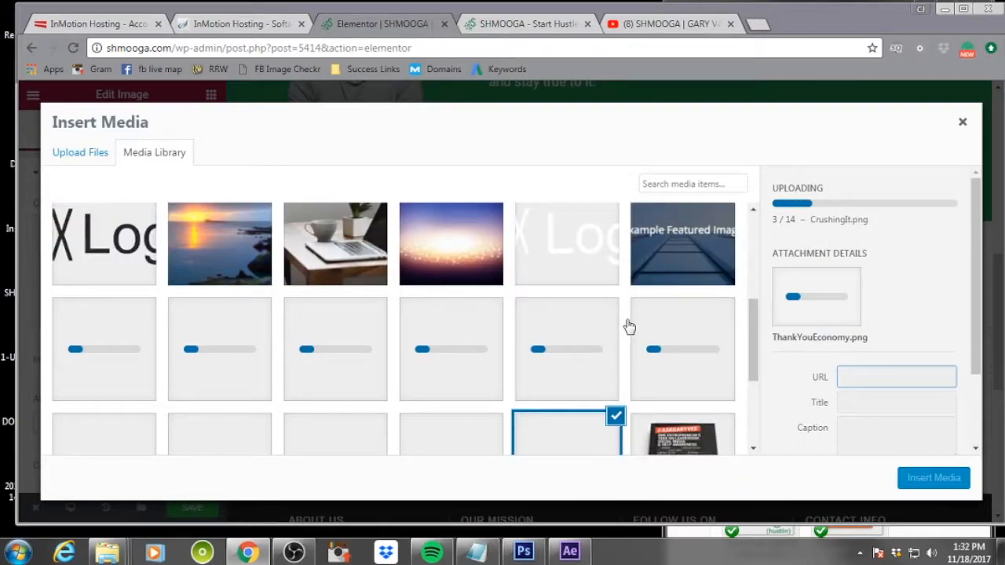
scroll(628, 326, "down", 3)
scroll(628, 327, "up", 5)
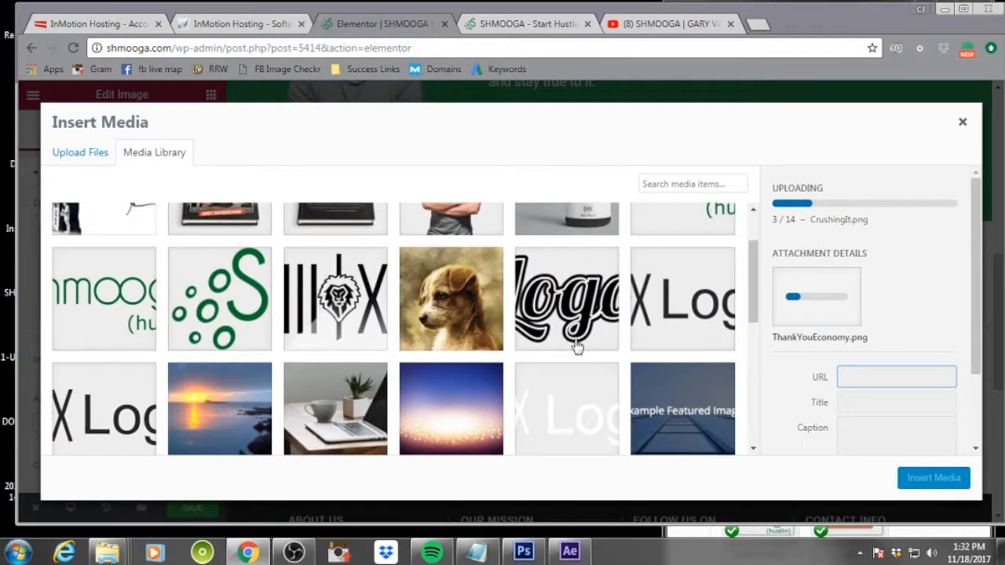
scroll(538, 365, "up", 1)
left_click(322, 284)
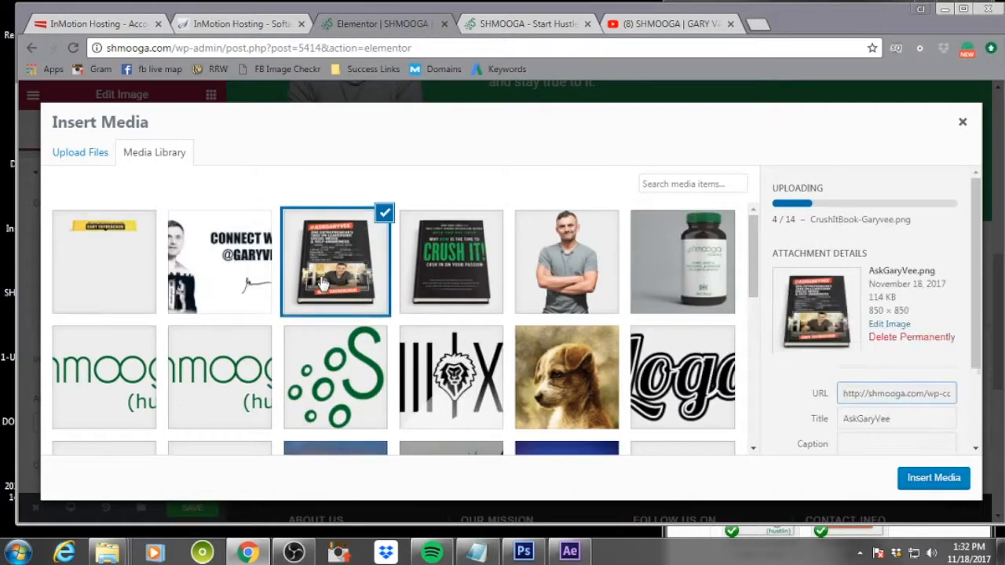
left_click(482, 291)
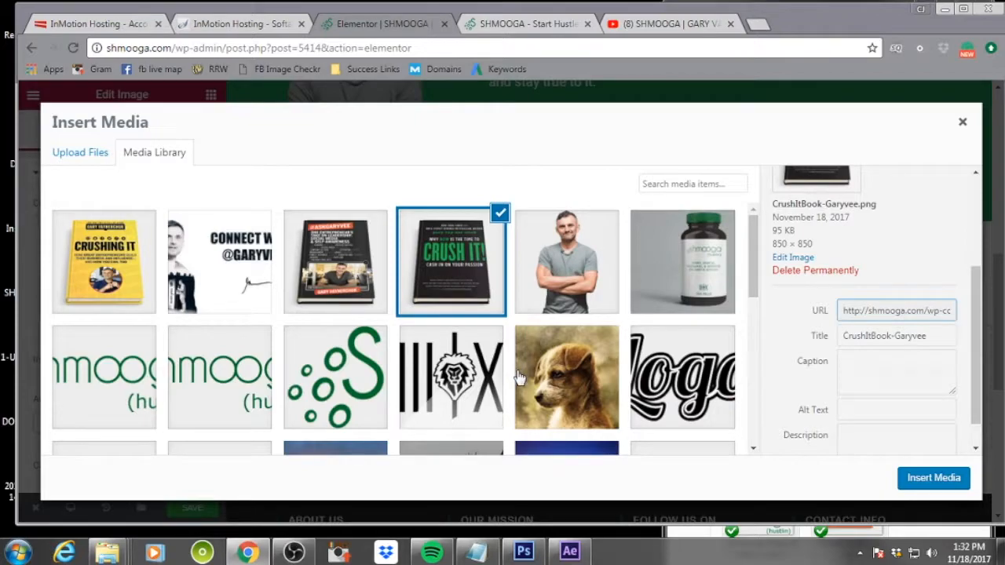
Give the Crush It image the alt text 'crushit book' and description 'crush it book by garyvee', then insert it
scroll(911, 351, "down", 1)
left_click(874, 378)
type("crushit book")
key("Tab")
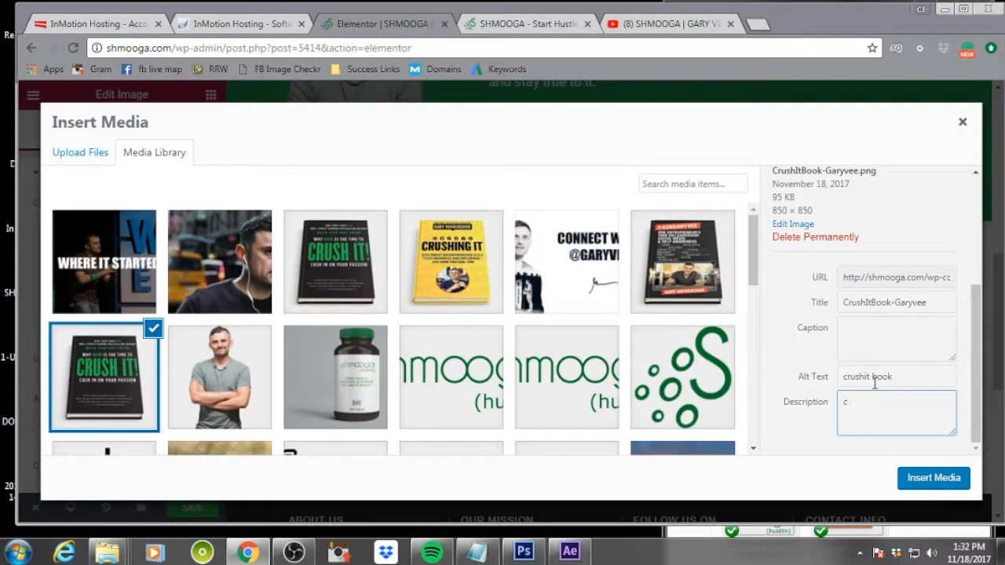
type("crush it book by gary")
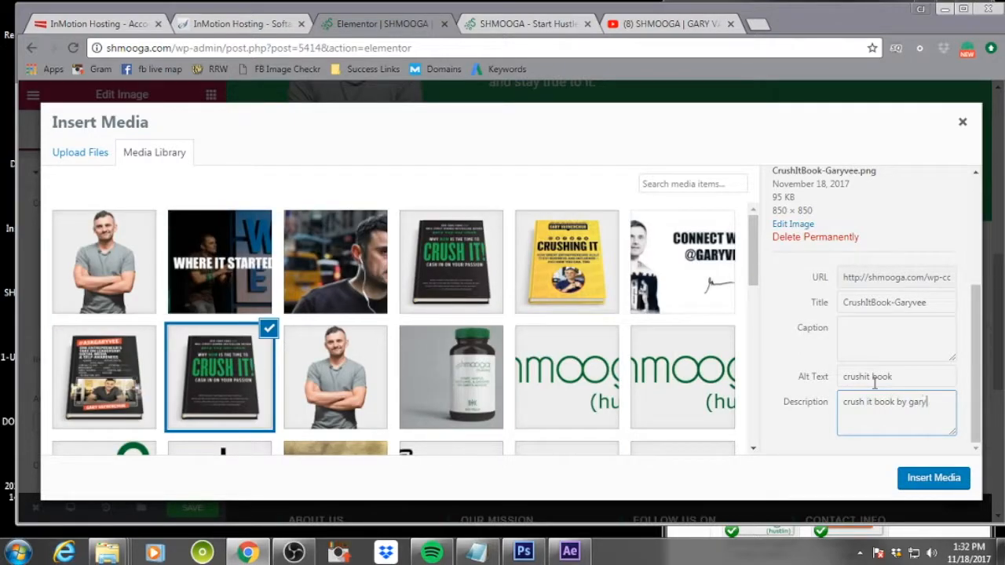
type("vee")
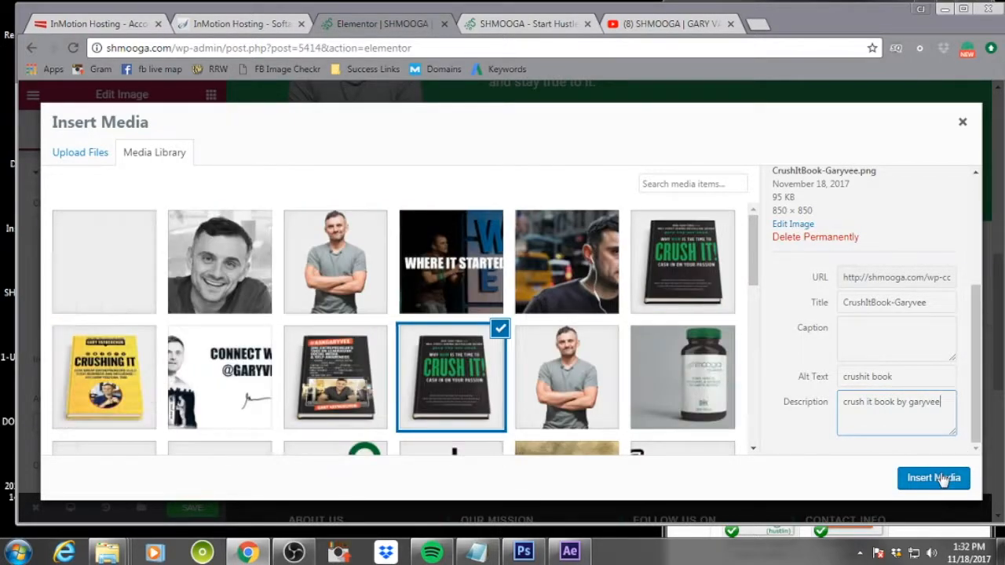
left_click(948, 477)
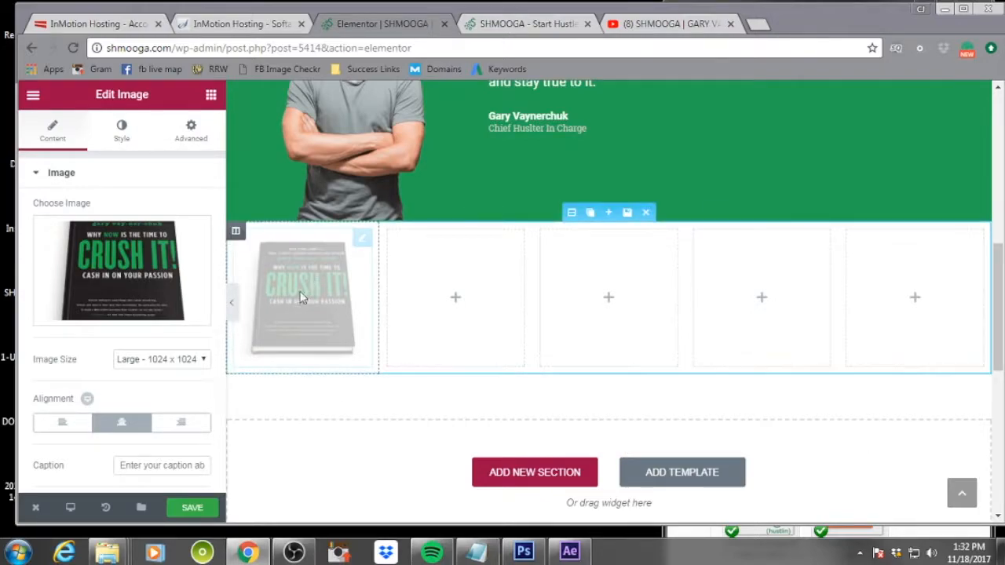
Set the book image's link to Custom URL
scroll(124, 267, "down", 1)
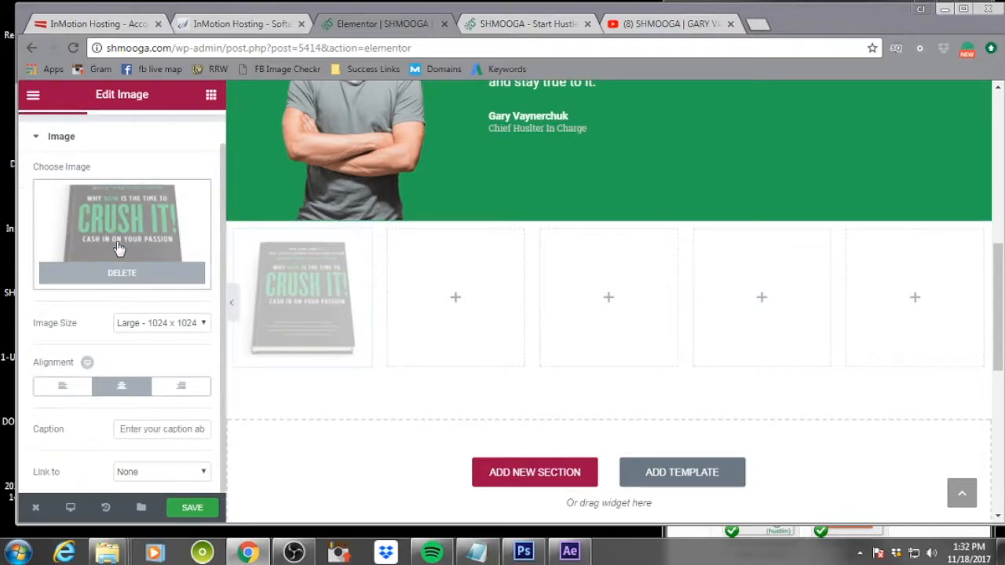
left_click(168, 471)
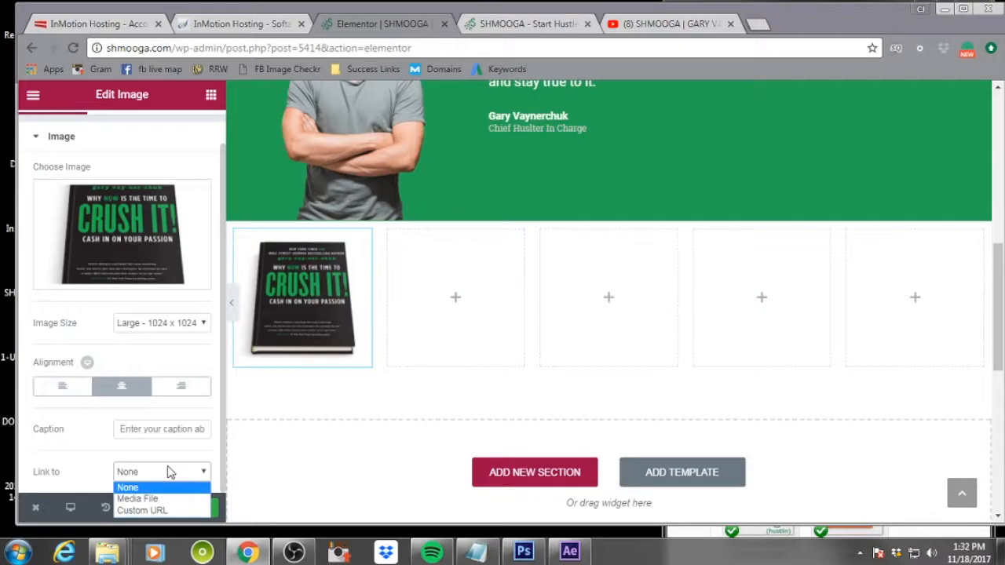
left_click(142, 510)
scroll(157, 439, "down", 1)
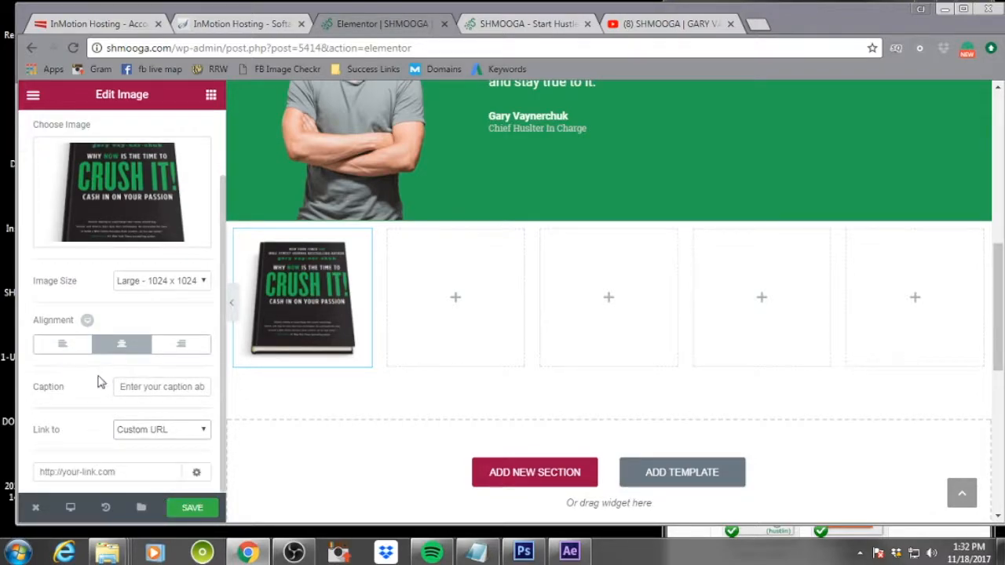
In a new tab, search for 'crushit gary vaynerchuk amazon' and open the Amazon Crush It! book page
left_click(753, 28)
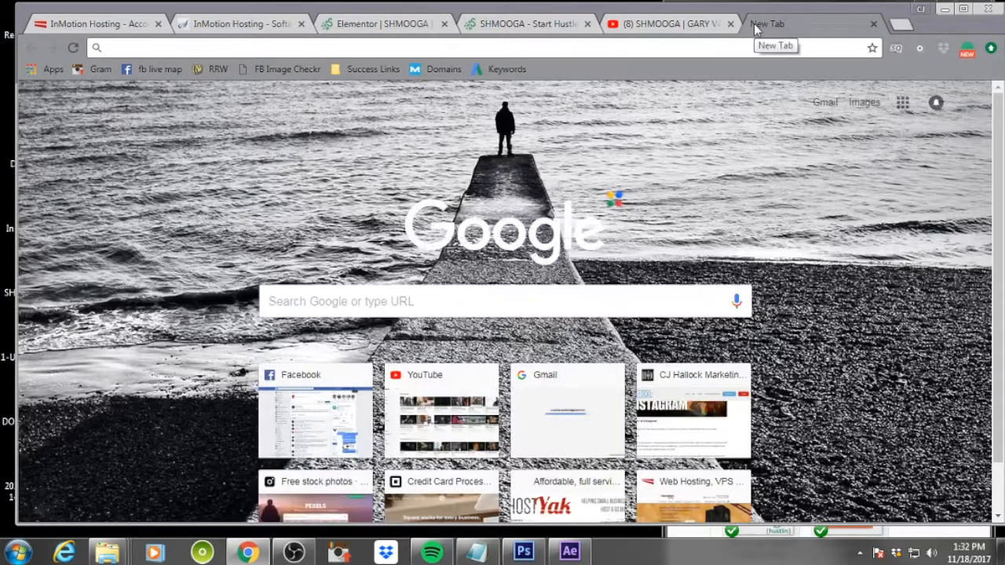
type("crushit")
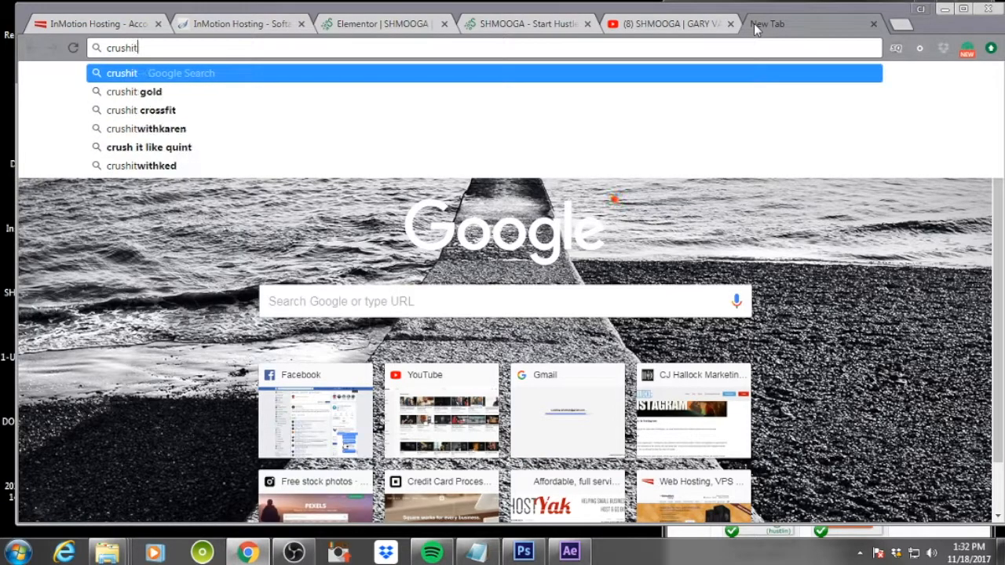
type(" gary vay")
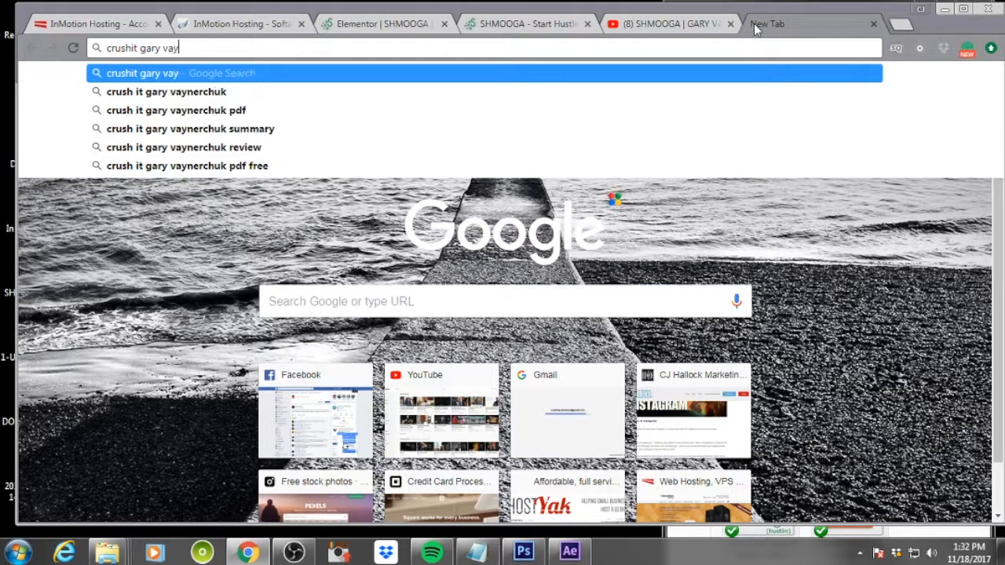
type("nerchuk ")
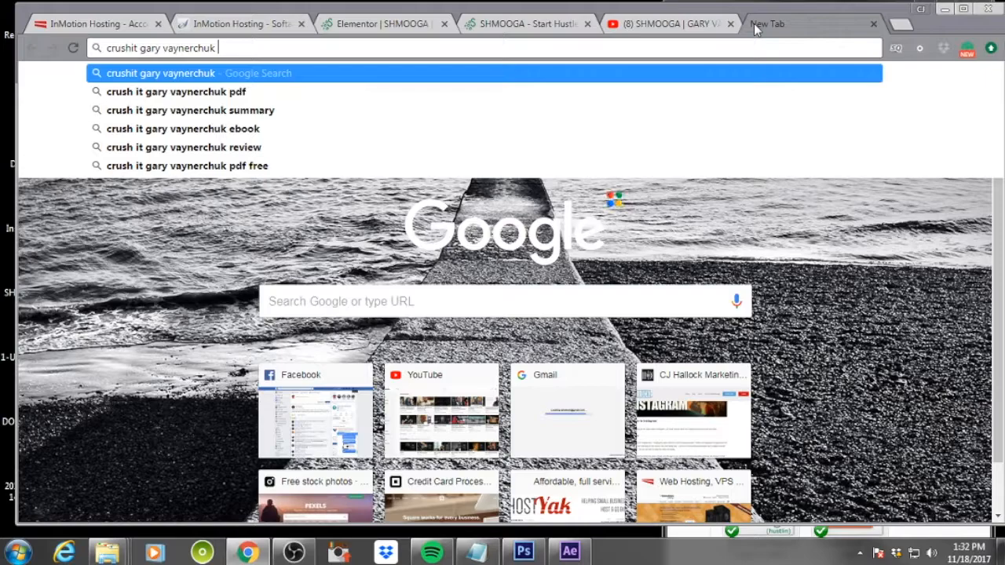
type("amazon")
key("Return")
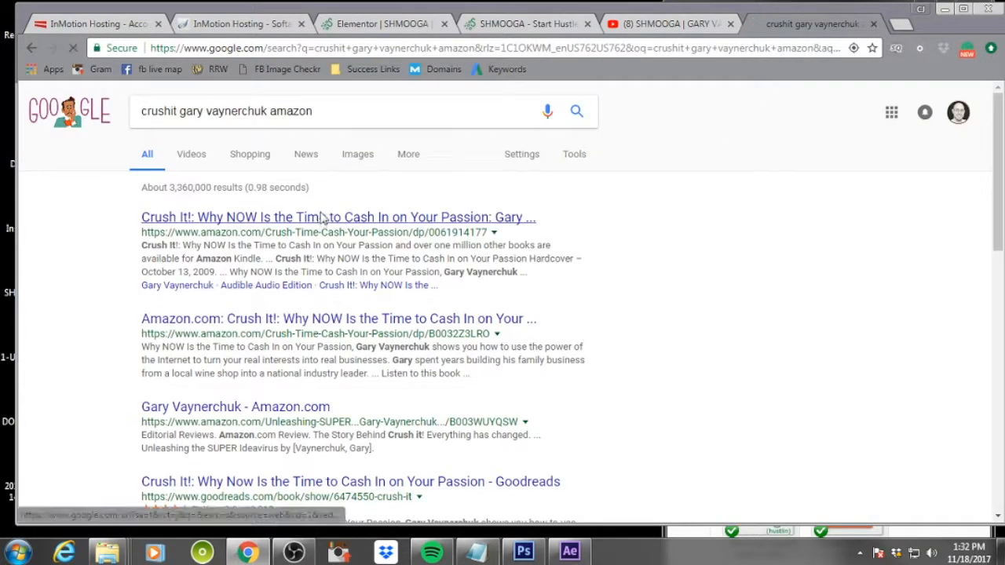
left_click(321, 217)
scroll(579, 236, "down", 5)
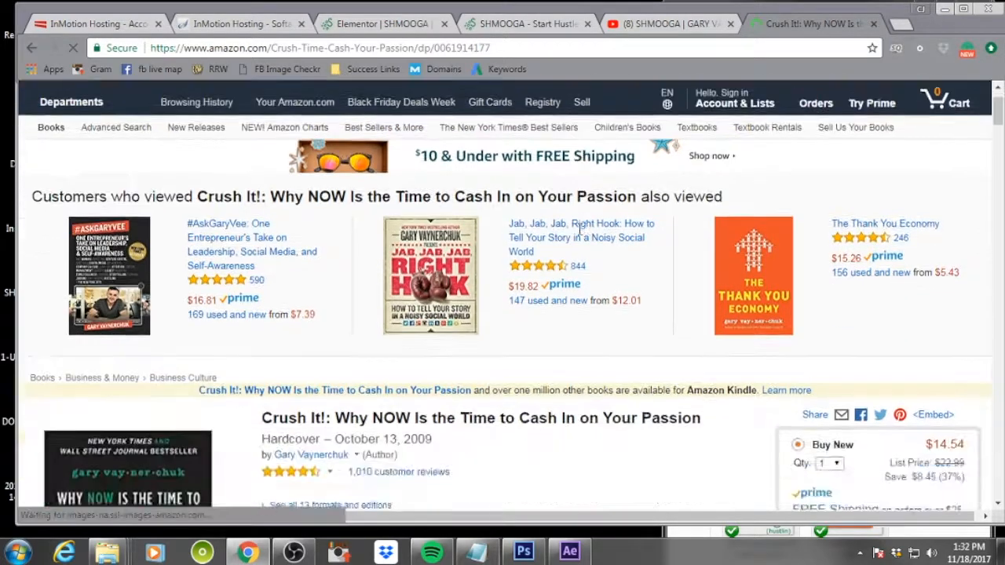
scroll(579, 236, "up", 5)
Copy the Amazon page URL, paste it as the image's custom link, and save the page
left_click(386, 47)
key("ctrl+c")
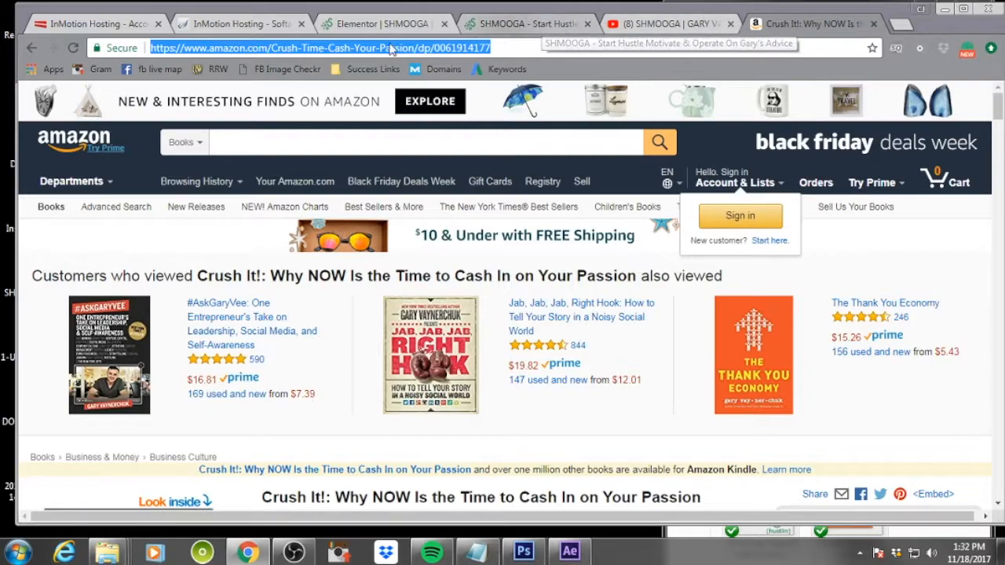
left_click(385, 24)
left_click(121, 472)
key("ctrl+v")
left_click(196, 508)
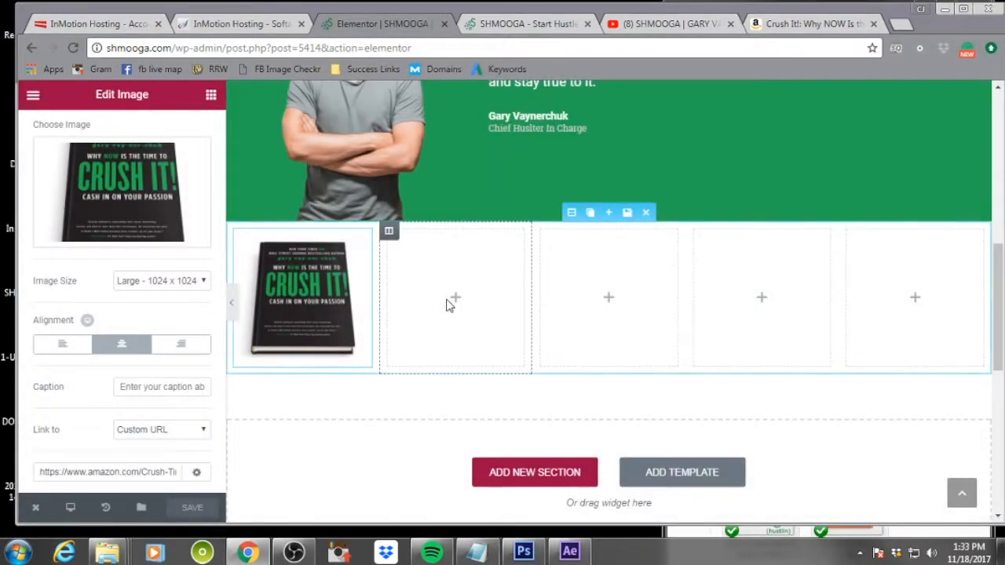
Place an Image widget in the second column and open its image picker
left_click(457, 303)
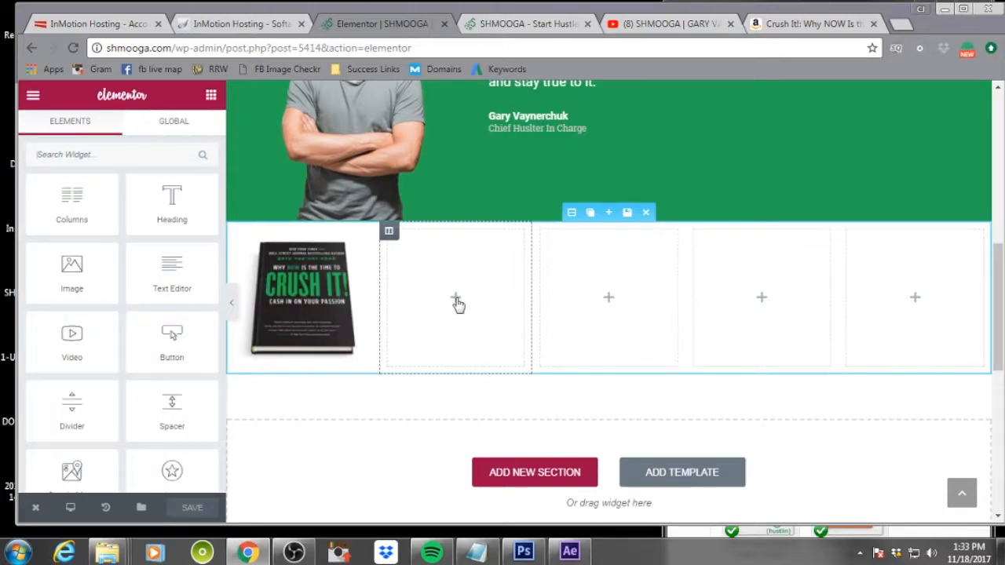
left_click_drag(95, 271, 464, 319)
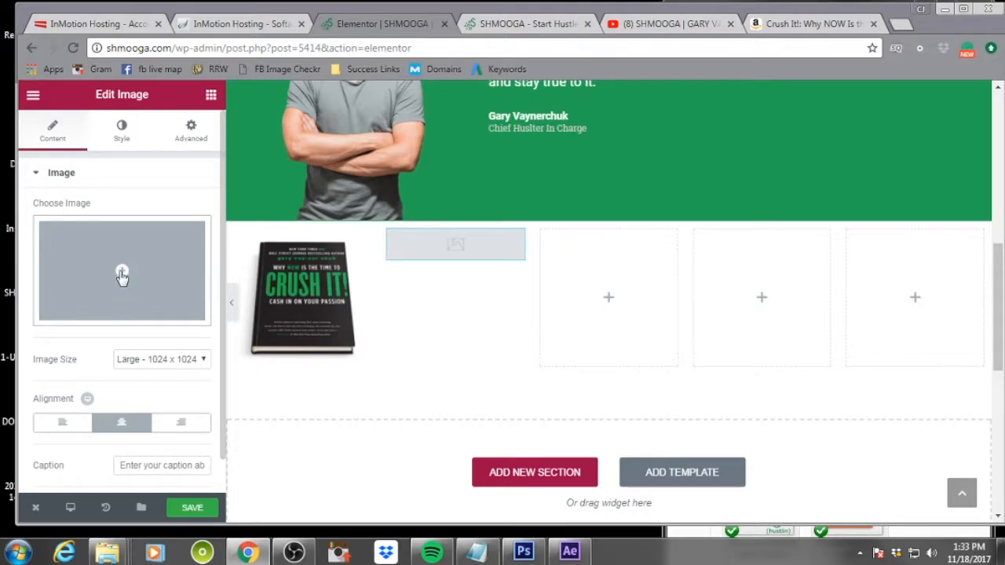
left_click(121, 273)
left_click(132, 271)
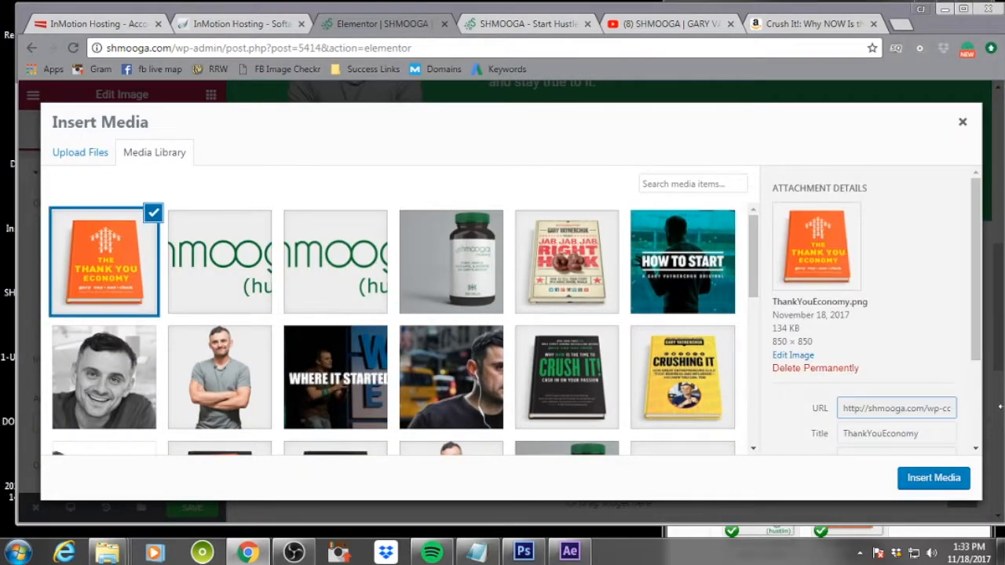
Set the Thank You Economy image's alt text to TYE
scroll(912, 395, "down", 1)
left_click(871, 373)
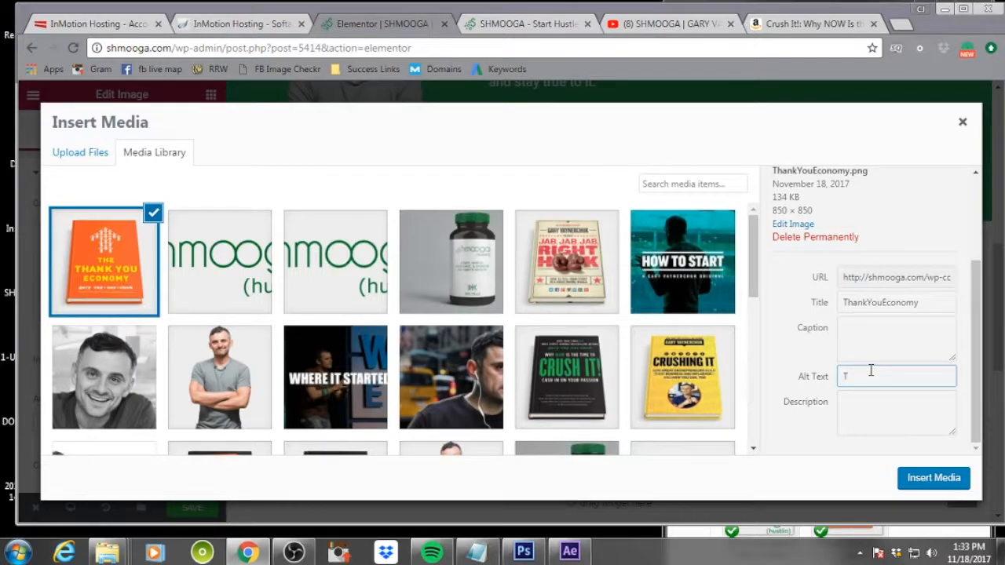
key("Tab")
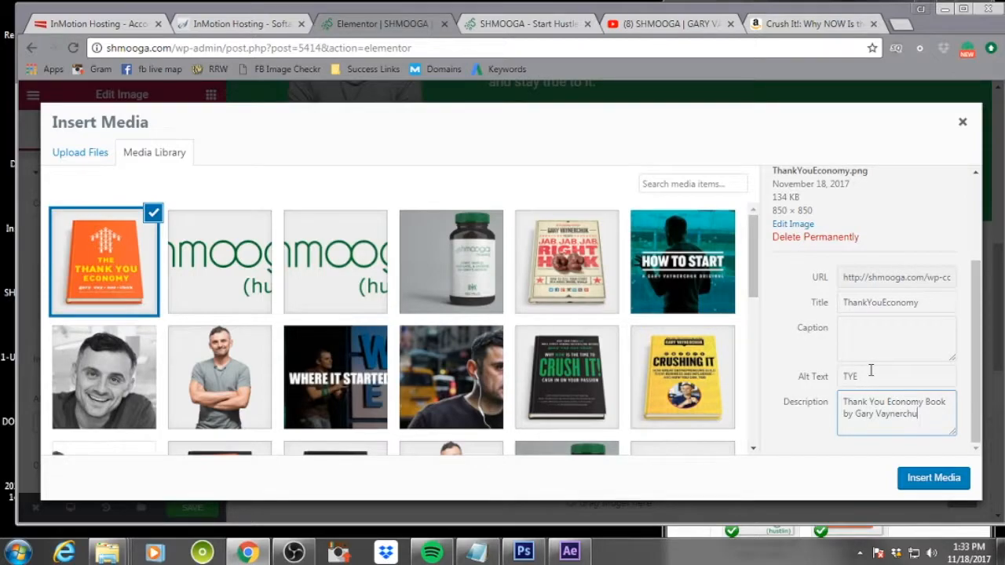
Insert the Thank You Economy image, then open its Amazon book page and copy the page URL
left_click(918, 480)
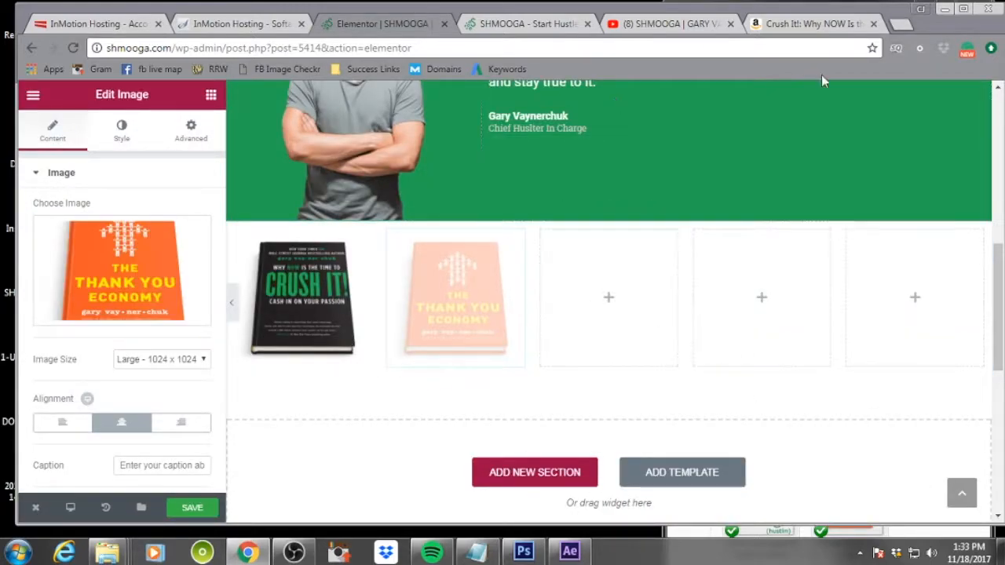
left_click(814, 22)
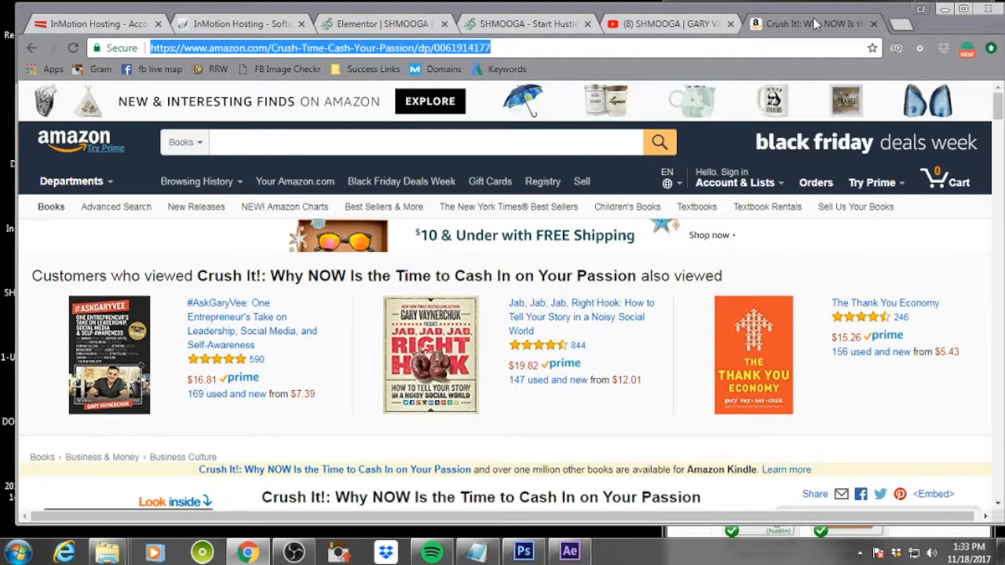
left_click(753, 335)
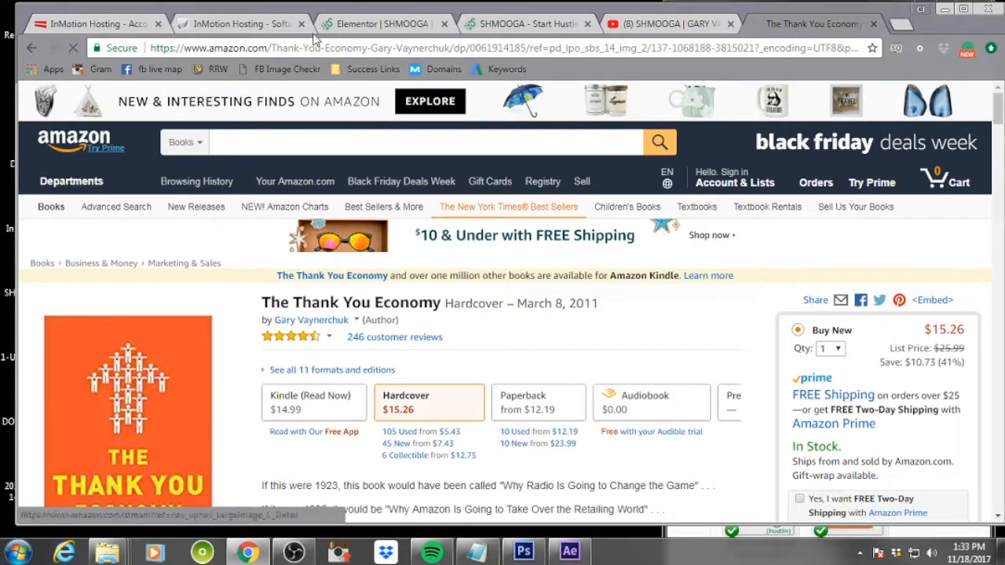
left_click(313, 48)
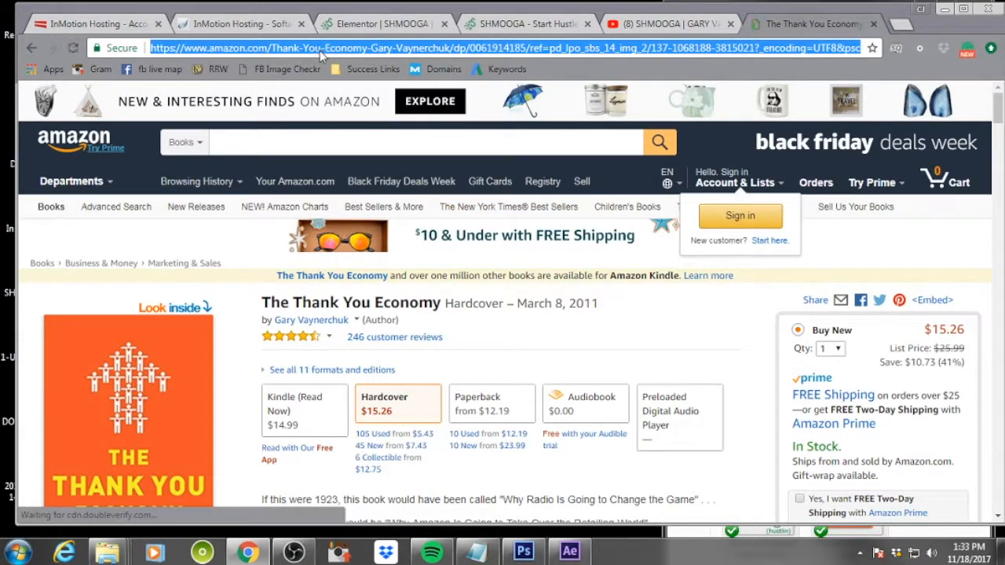
Link the Thank You Economy image to a custom URL by pasting the Amazon address, and save the page
left_click(383, 24)
scroll(90, 432, "down", 1)
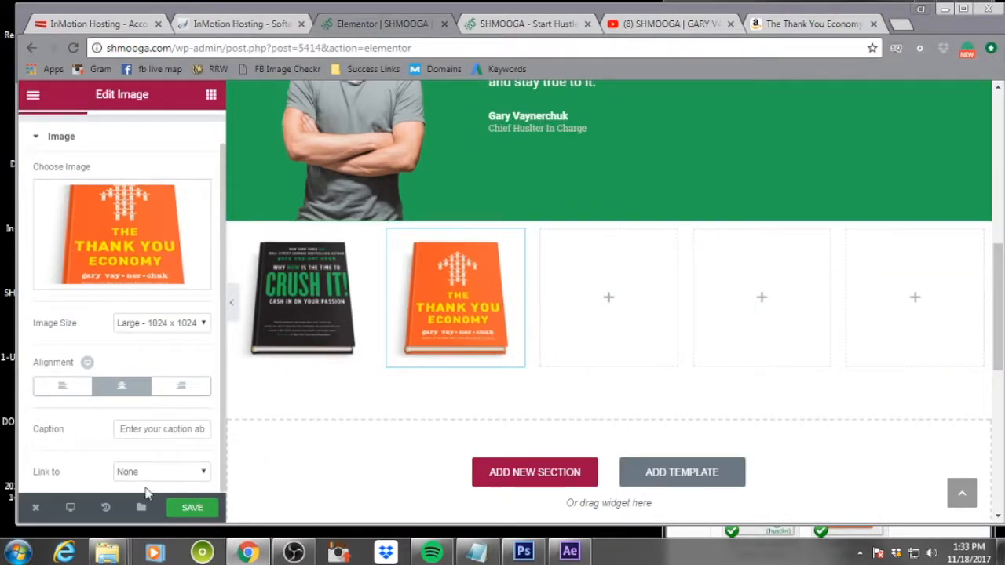
left_click(149, 472)
left_click(146, 511)
scroll(151, 450, "down", 1)
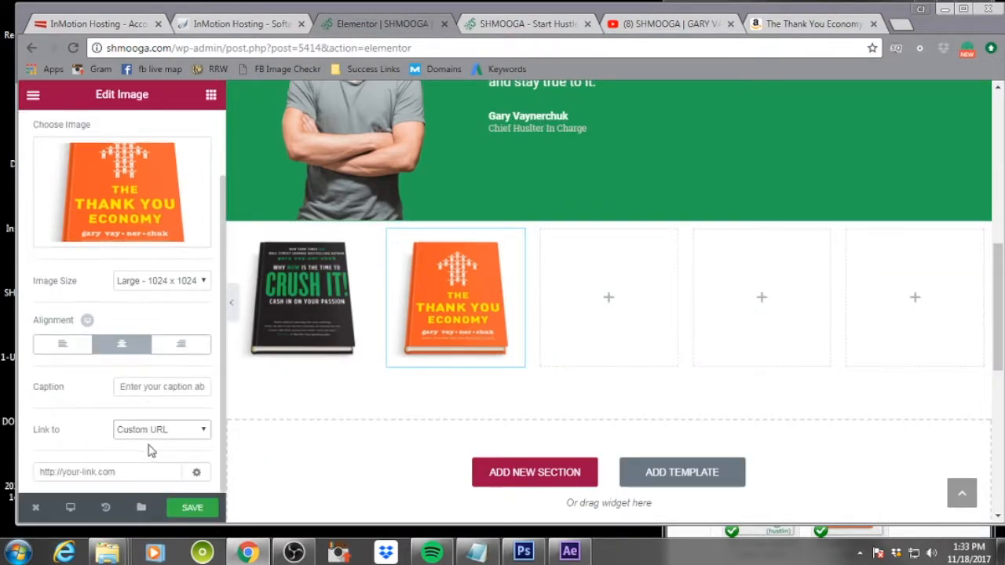
left_click(121, 471)
key("ctrl+v")
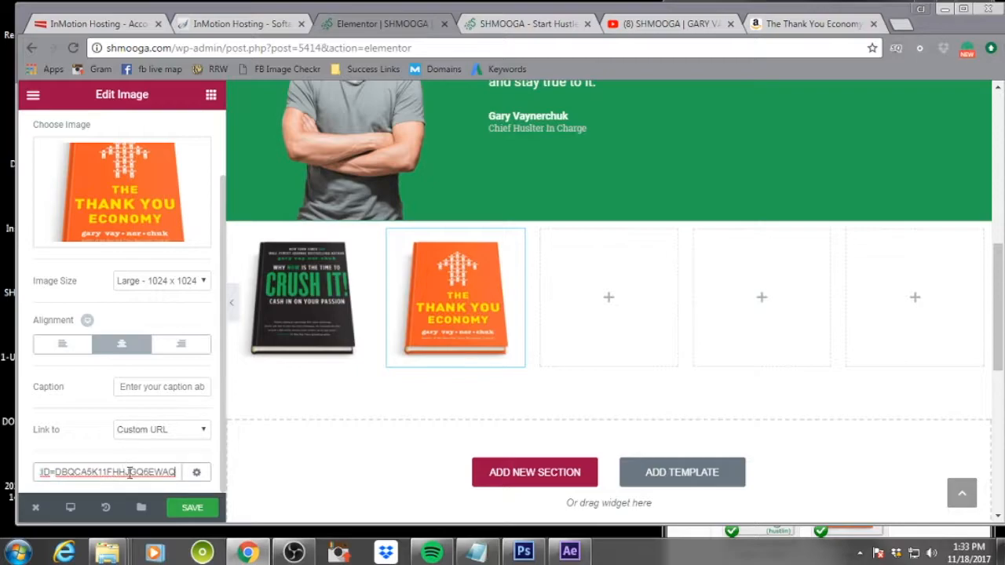
left_click(188, 510)
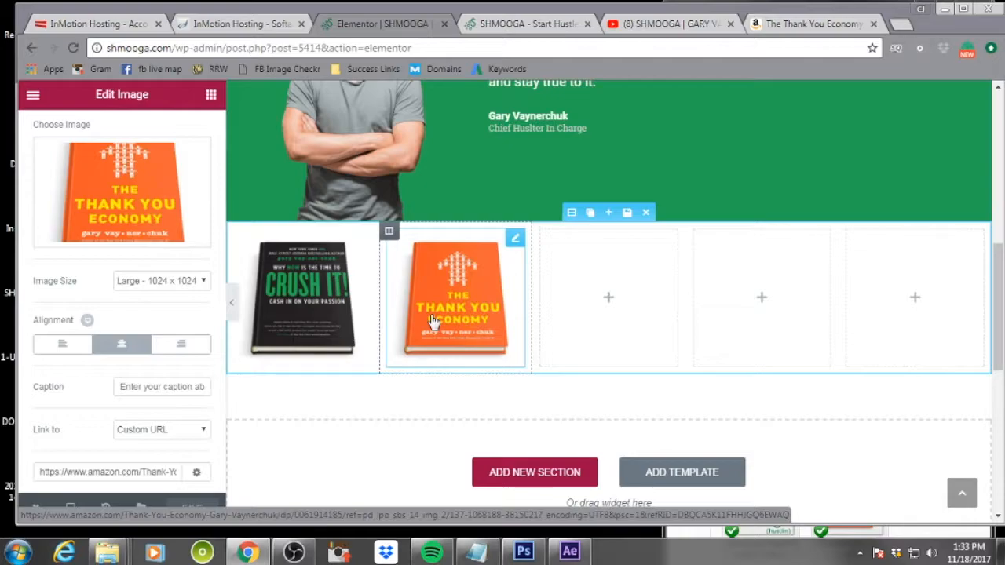
Place an Image widget in the third column and open its image picker
left_click(609, 302)
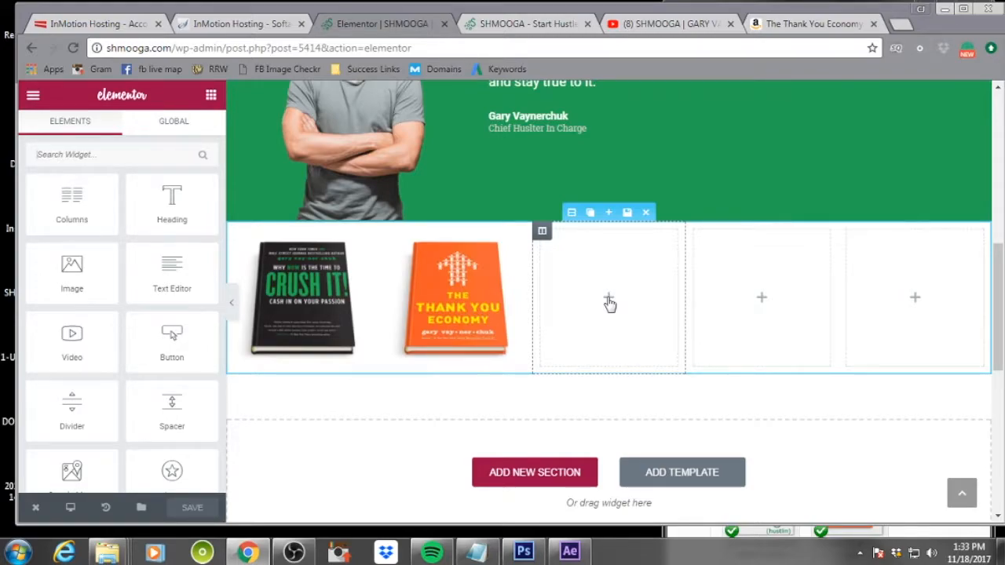
left_click_drag(71, 270, 594, 311)
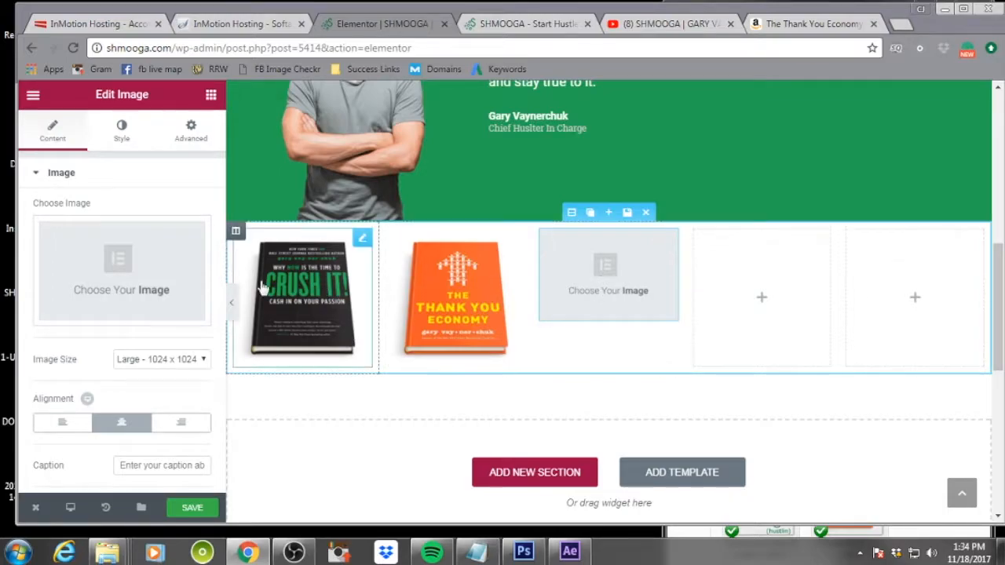
left_click(132, 284)
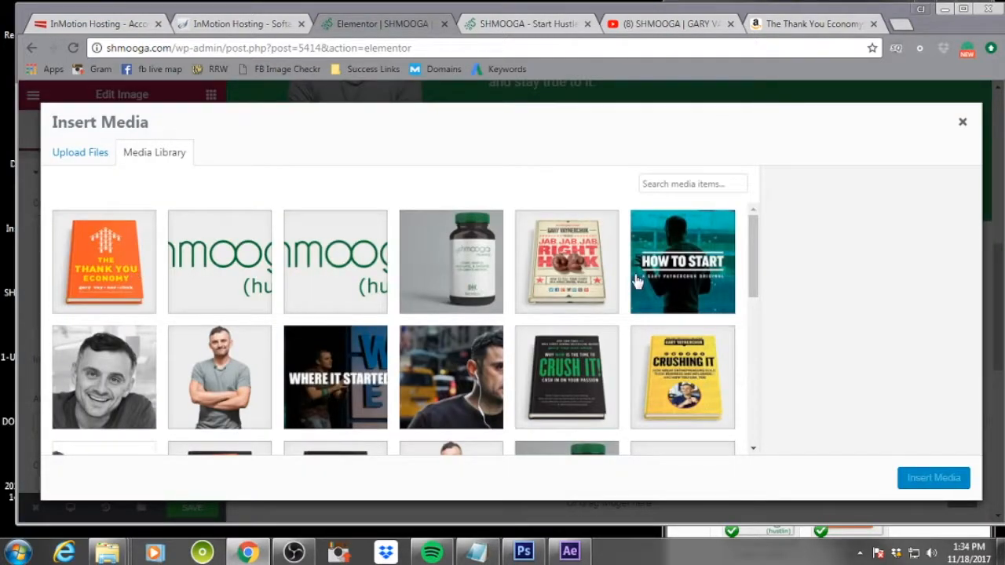
Choose the JabJabRightHook image, set its alt text and description to jjjrh, and insert it
scroll(590, 268, "down", 5)
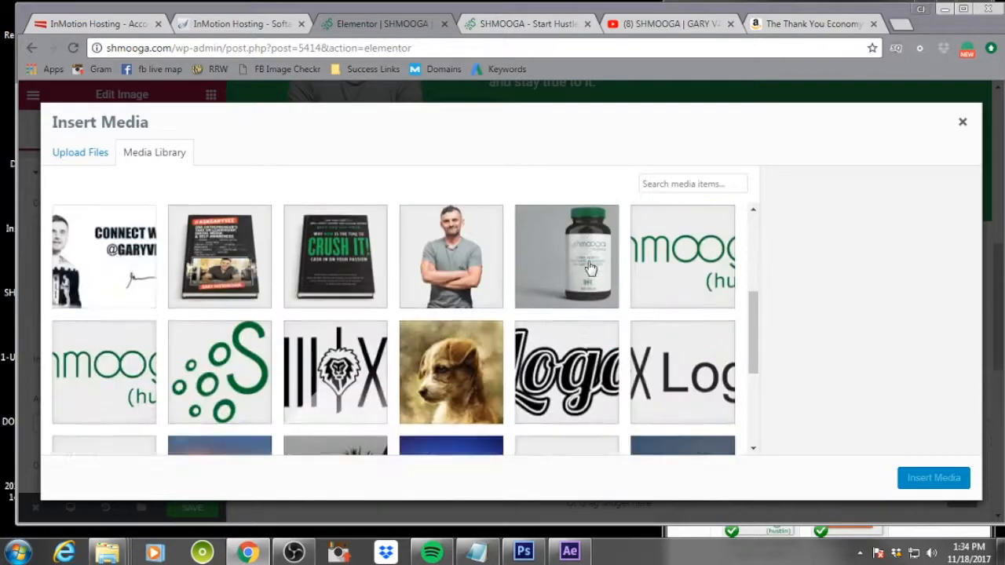
scroll(590, 268, "up", 1)
scroll(590, 268, "up", 2)
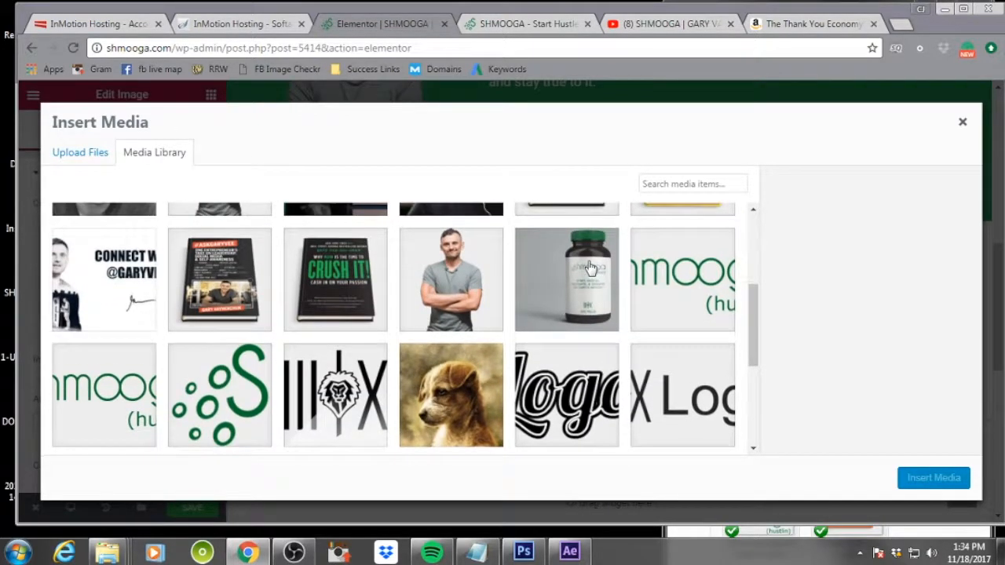
left_click(589, 268)
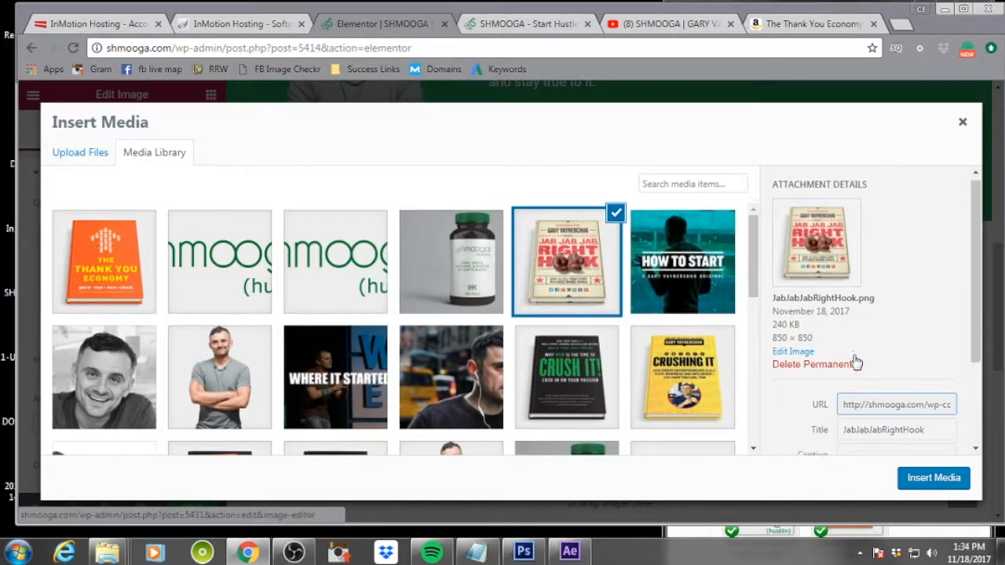
scroll(857, 376, "down", 2)
left_click(858, 378)
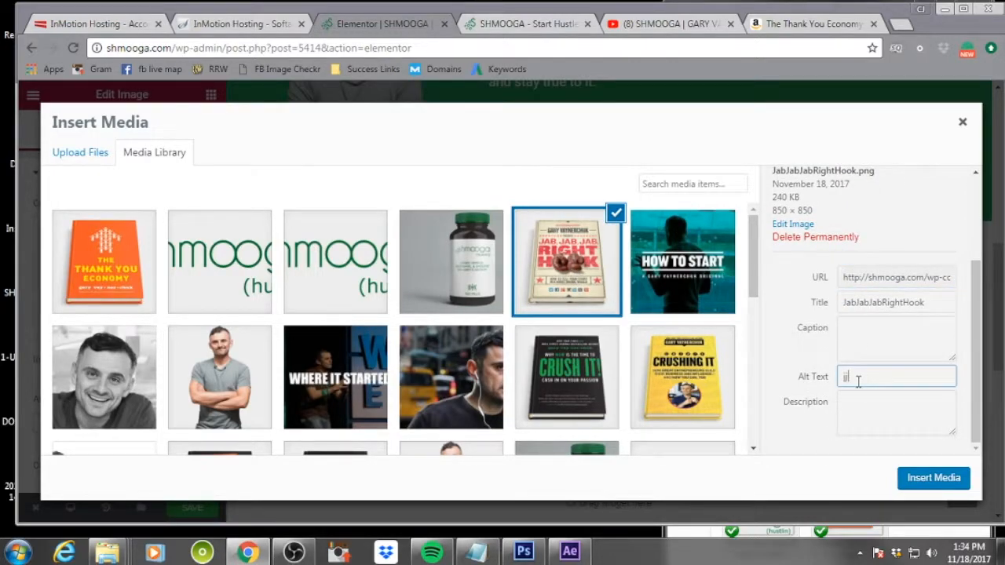
key("Tab")
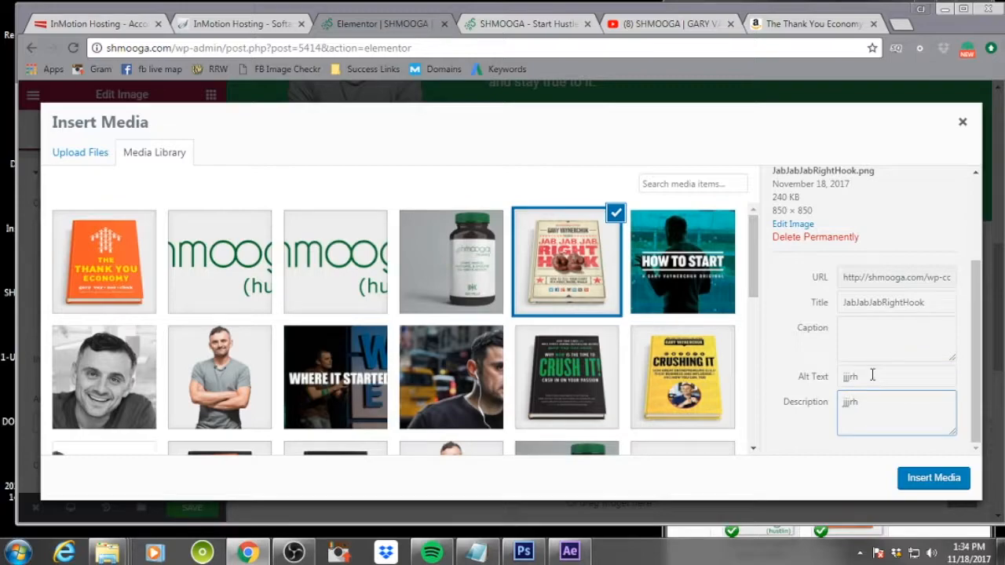
left_click(931, 478)
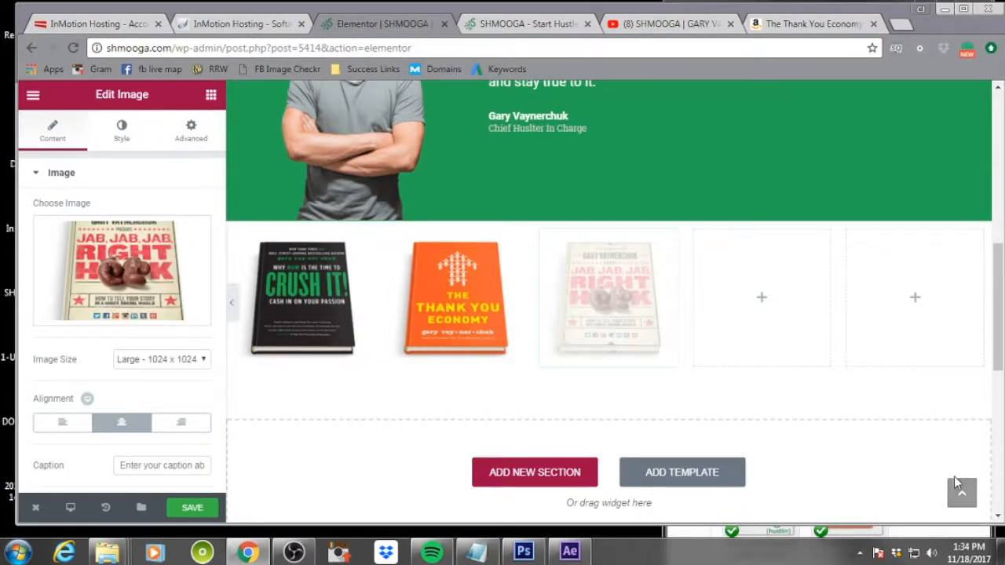
Set the Jab Jab Jab image's link option to Custom URL
scroll(160, 475, "down", 1)
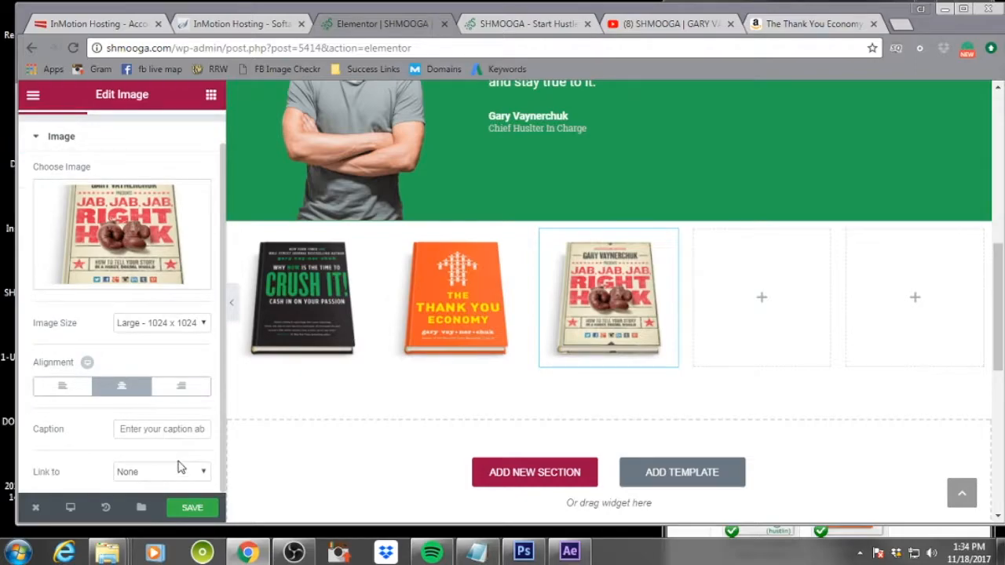
left_click(179, 470)
left_click(166, 511)
Open the Amazon page for Jab, Jab, Jab, Right Hook from the Thank You Economy page and copy its URL
left_click(813, 23)
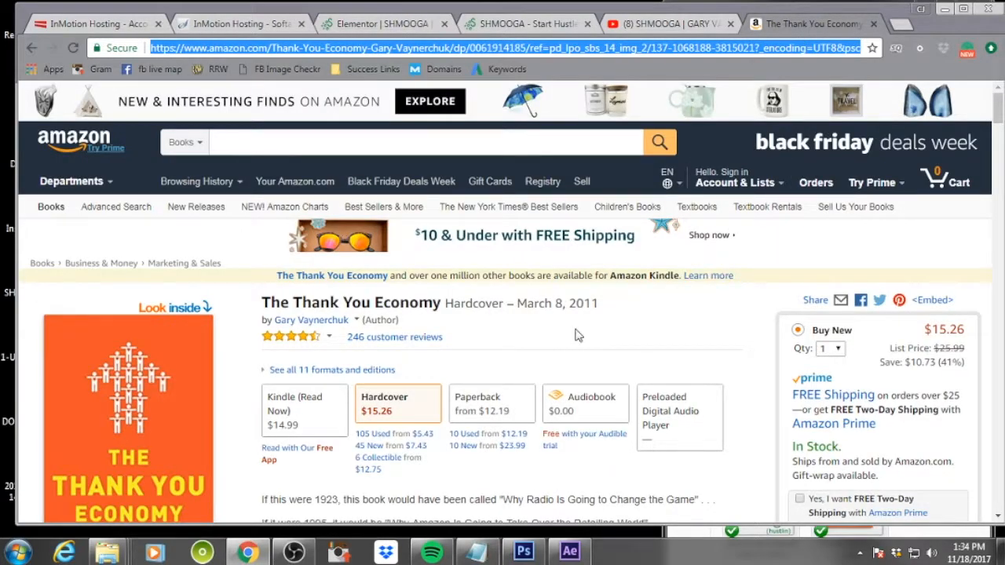
scroll(693, 289, "down", 9)
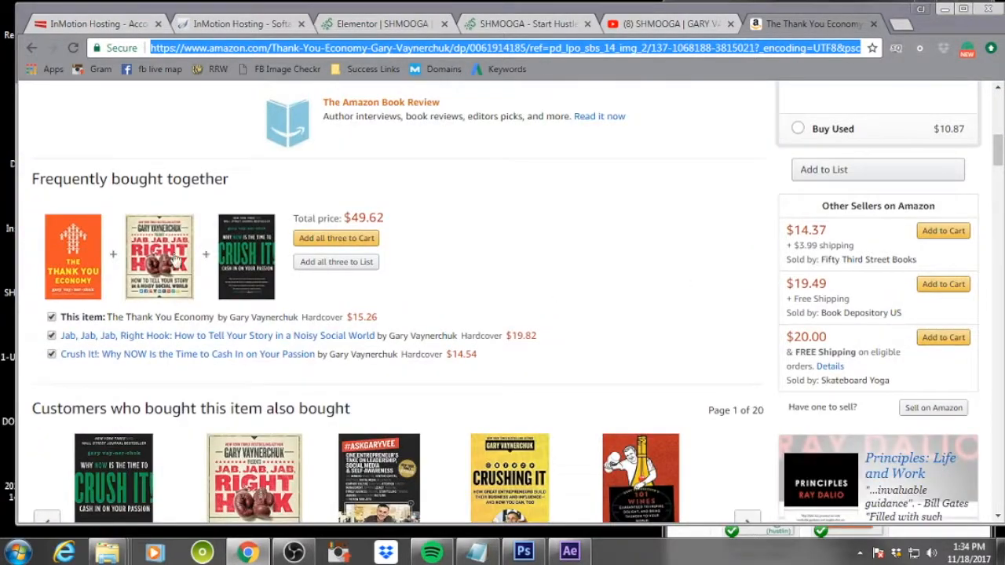
left_click(259, 470)
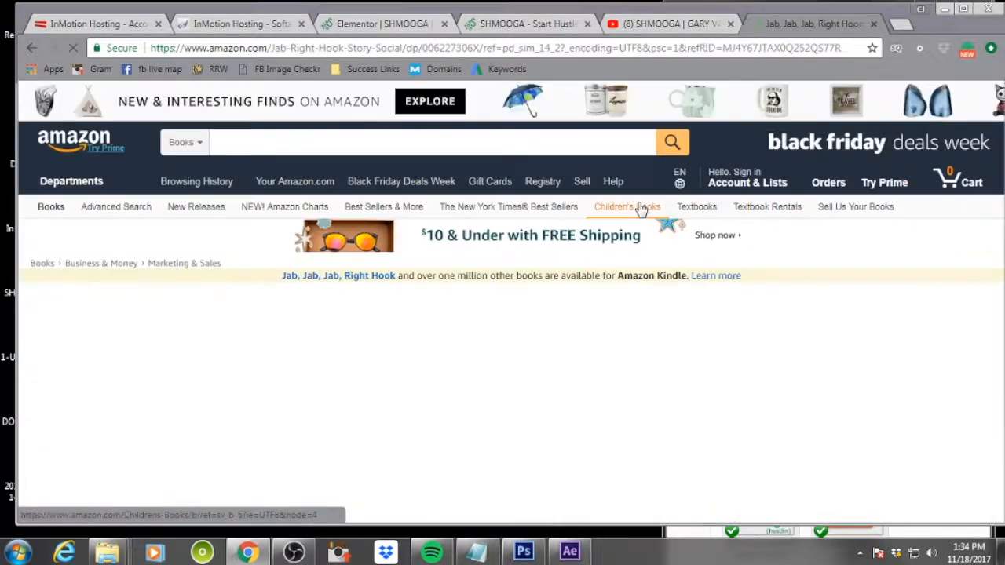
scroll(666, 222, "down", 2)
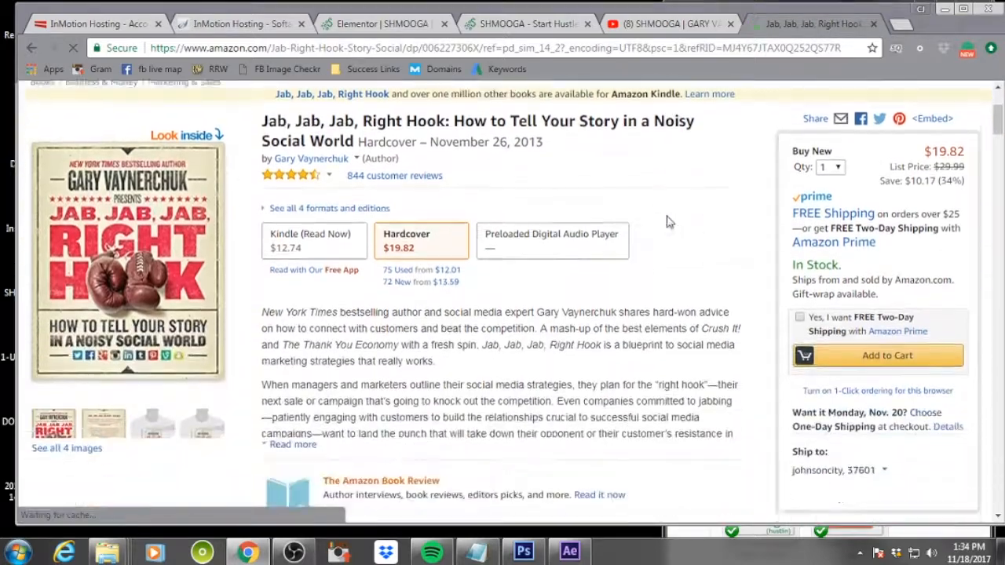
scroll(667, 224, "down", 1)
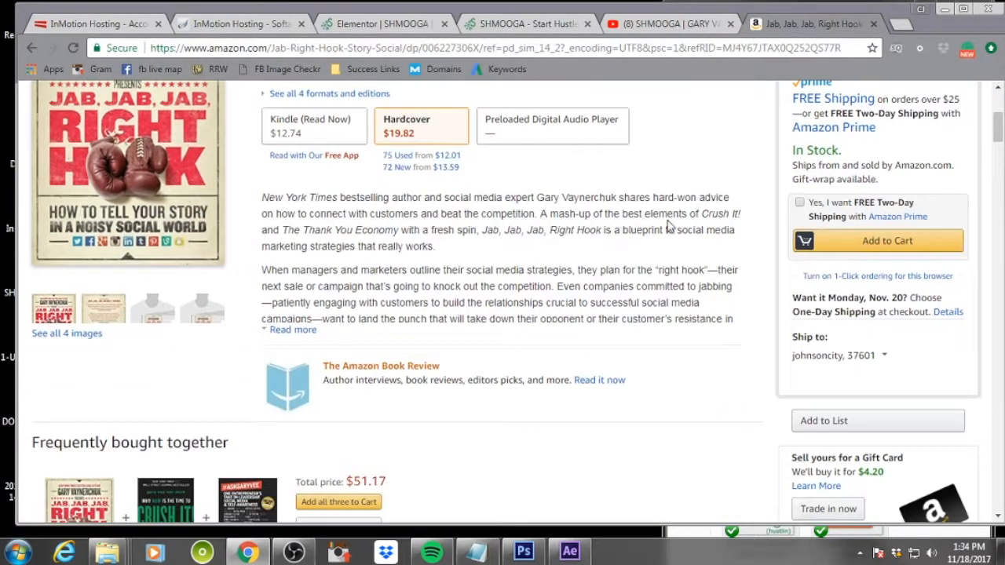
scroll(666, 225, "down", 3)
scroll(666, 224, "up", 7)
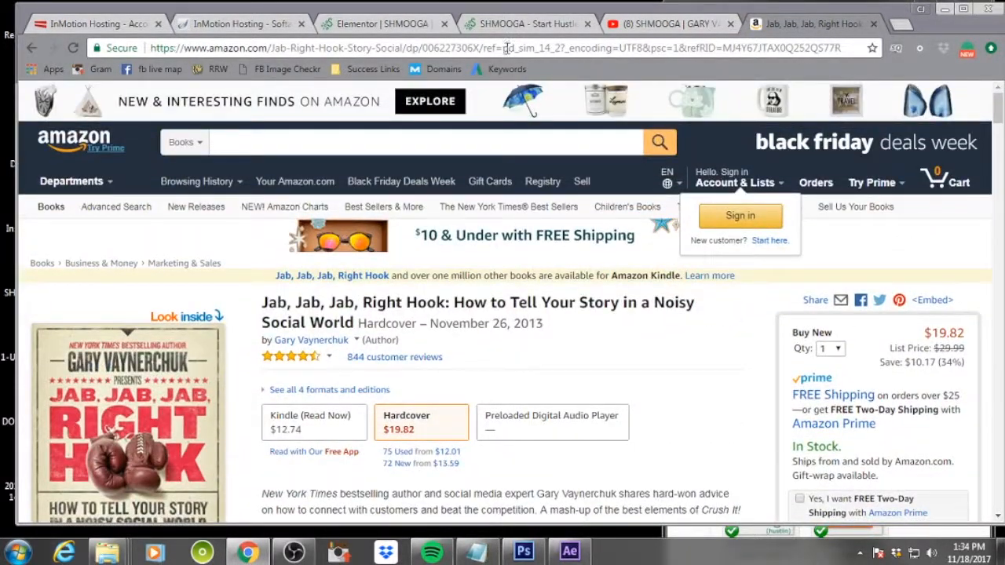
left_click(506, 48)
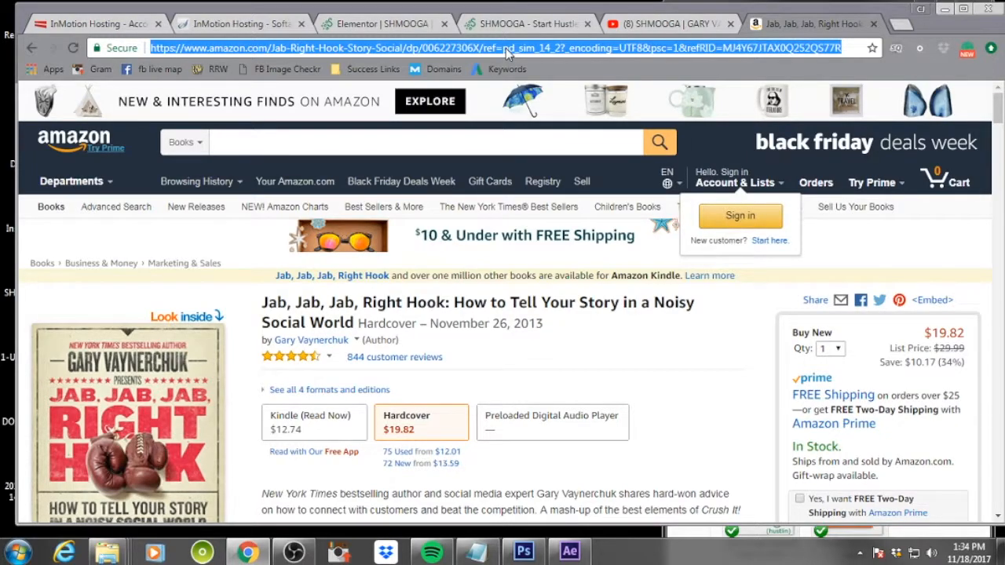
Paste the Amazon URL as the Jab Jab Jab image's custom link and save the page
left_click(514, 23)
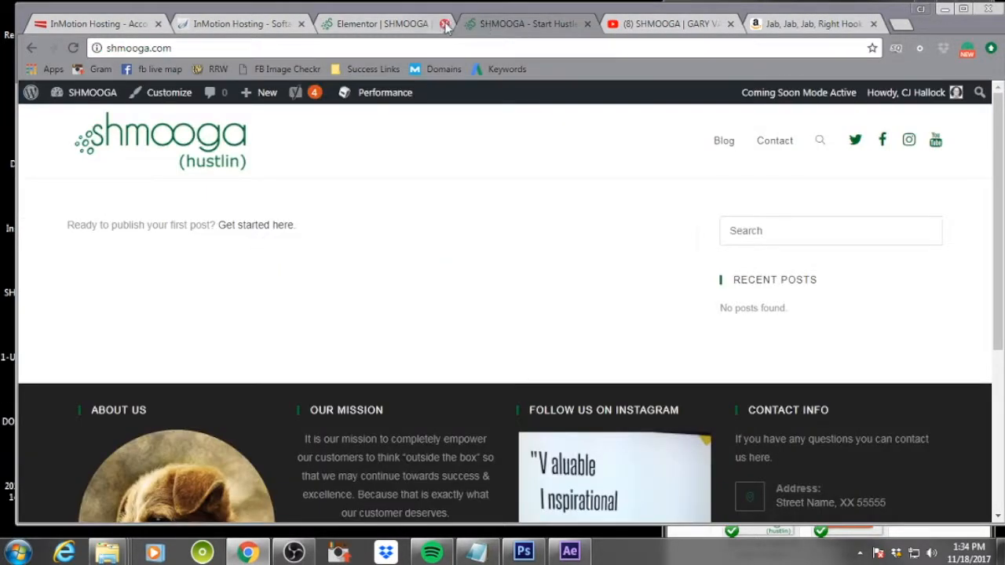
left_click(430, 24)
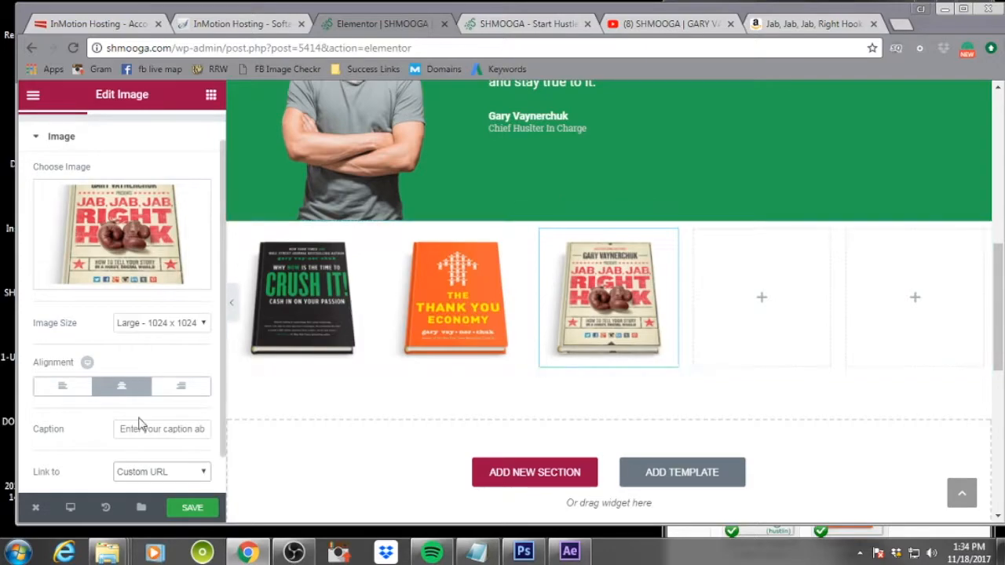
scroll(135, 439, "down", 1)
left_click(124, 473)
key("ctrl+v")
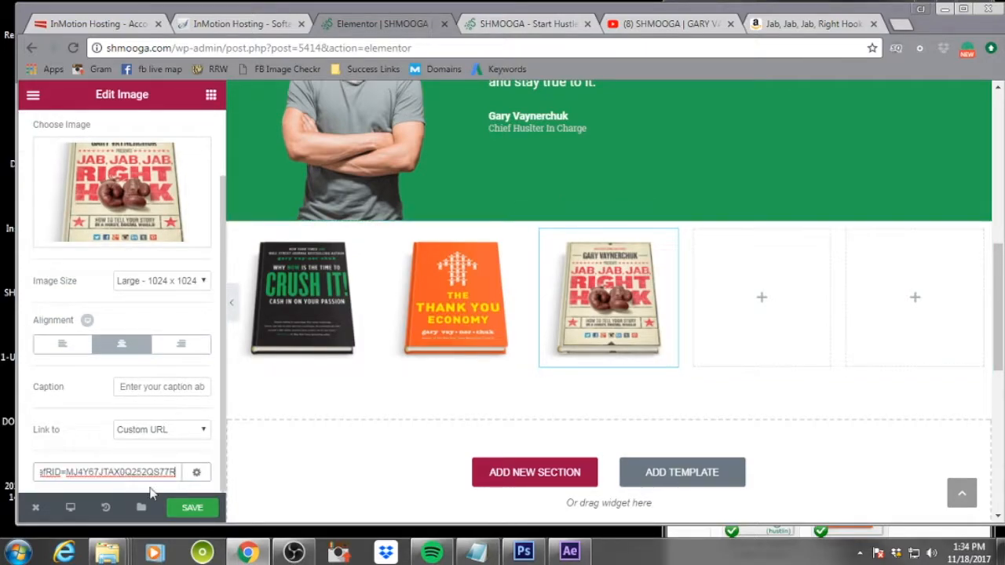
left_click(190, 507)
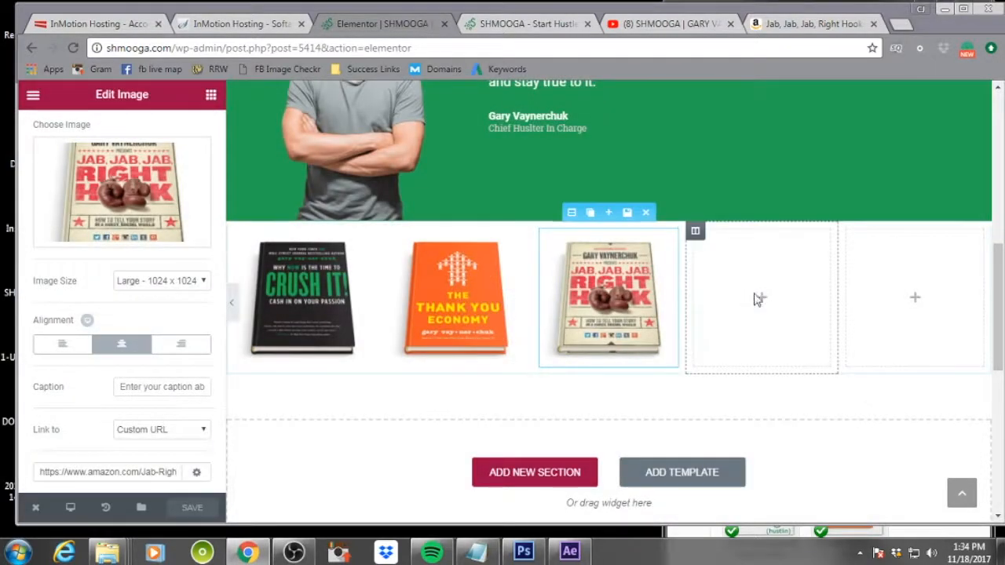
Place an Image widget in the fourth column and open its image picker
left_click(762, 303)
left_click_drag(72, 265, 766, 297)
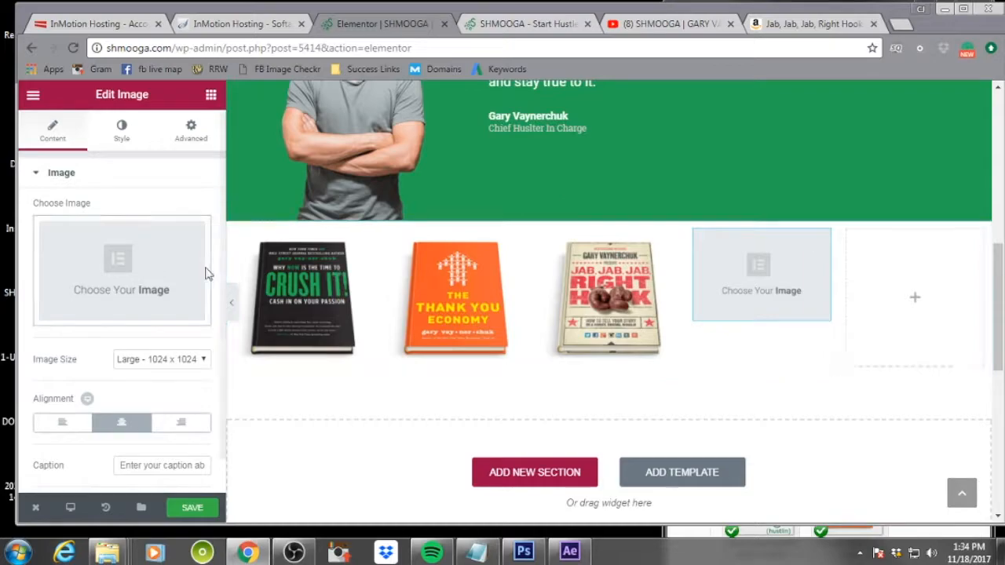
left_click(125, 272)
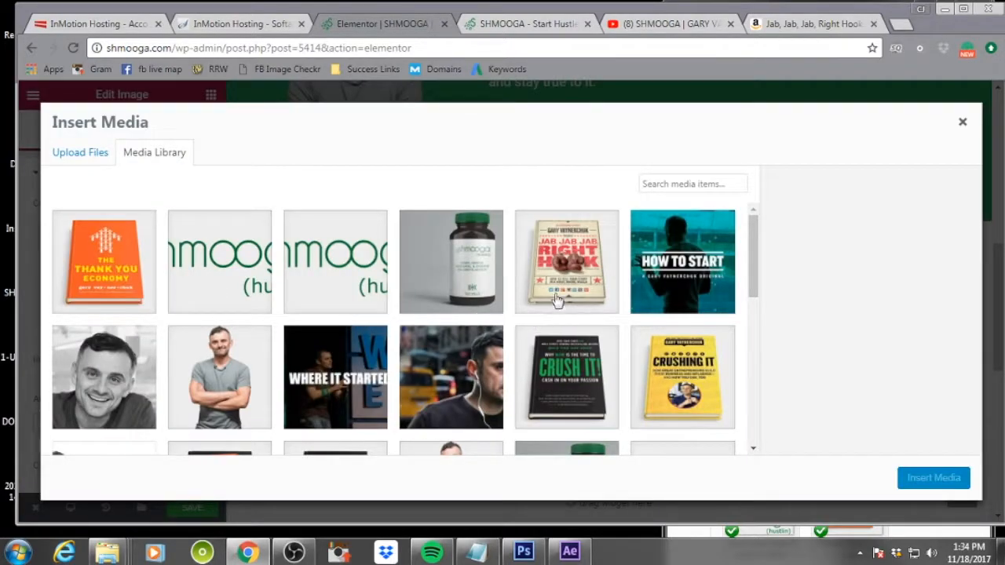
Insert the AskGaryVee image into the fourth column with alt text and description set to askgaryvee
scroll(587, 323, "down", 5)
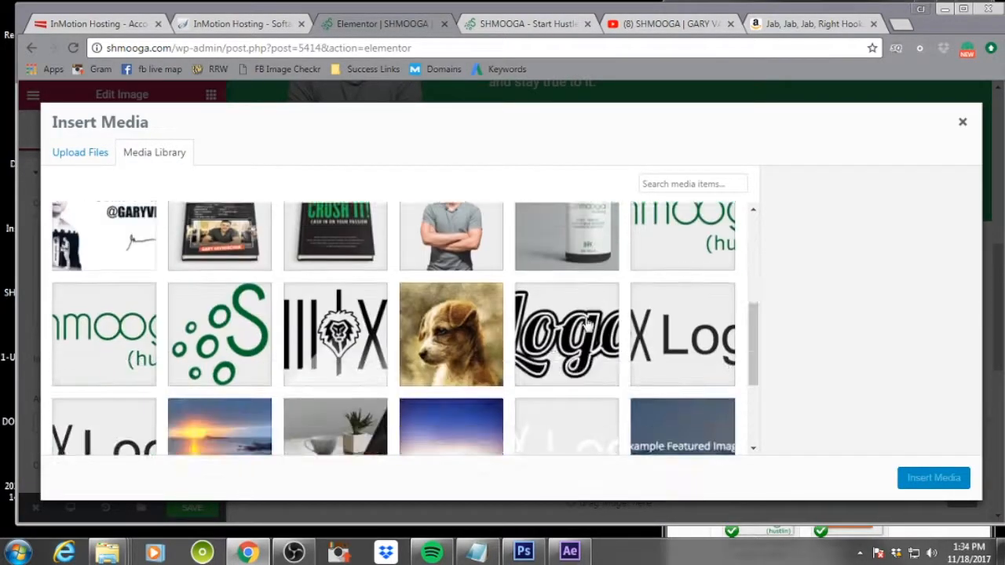
scroll(219, 295, "up", 2)
left_click(212, 346)
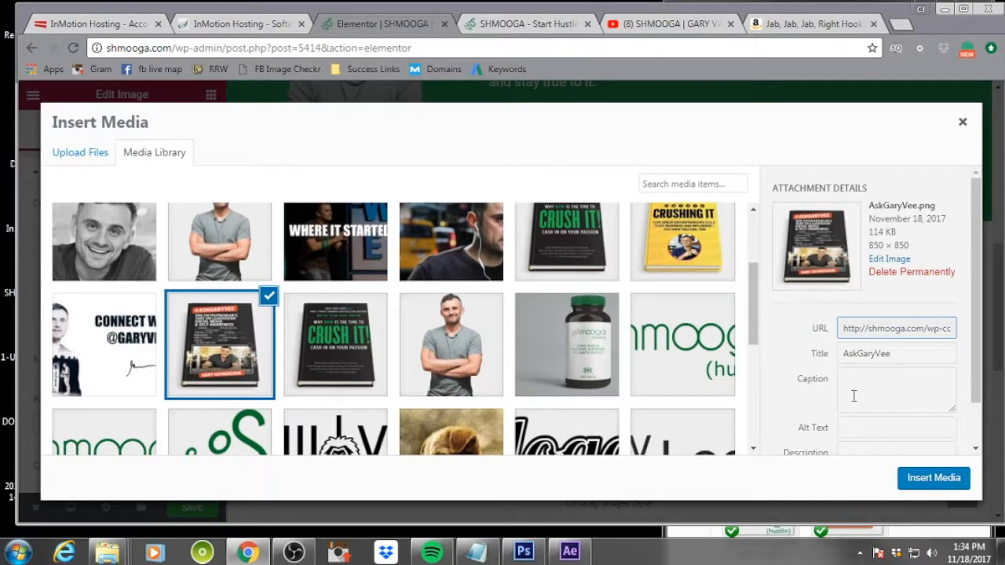
left_click(880, 426)
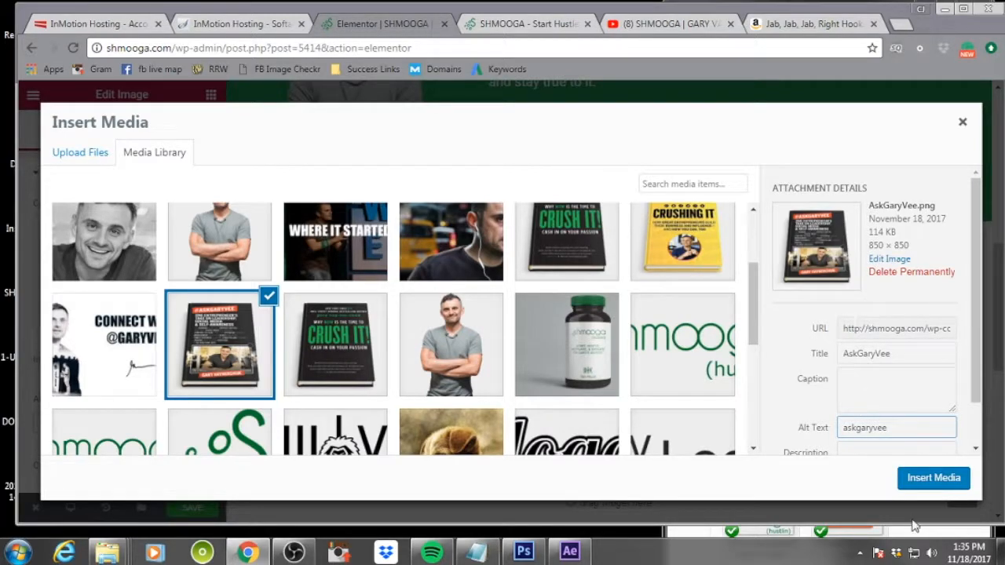
left_click_drag(889, 427, 853, 424)
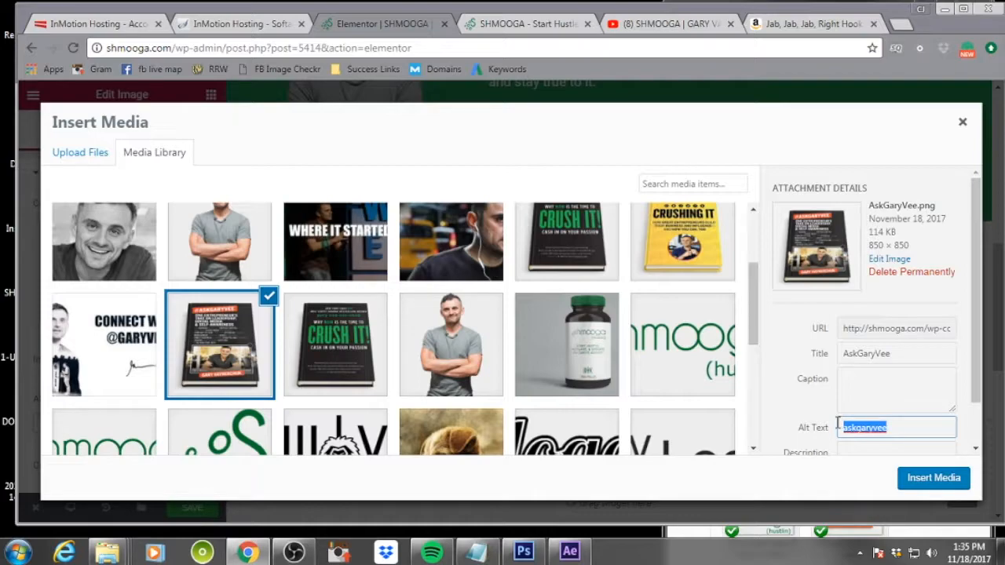
scroll(903, 408, "down", 1)
left_click(874, 406)
type("askgaryvee")
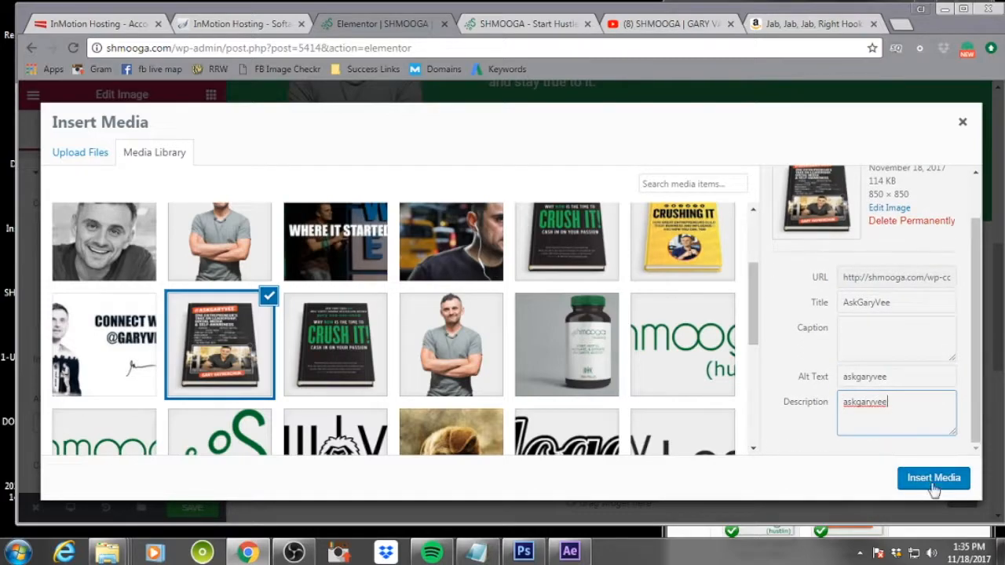
left_click(933, 478)
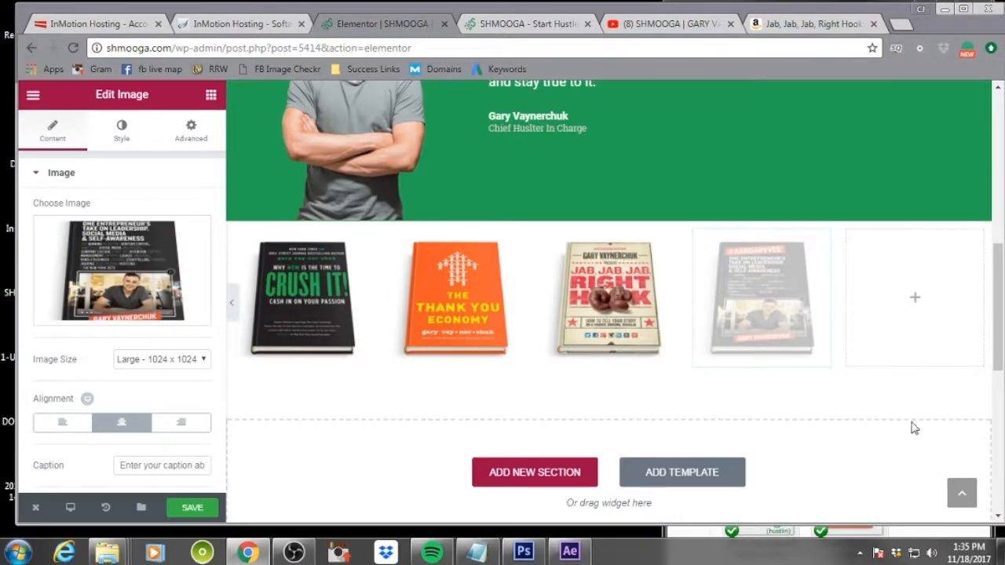
Set the #AskGaryVee image's link option to Custom URL
left_click(919, 303)
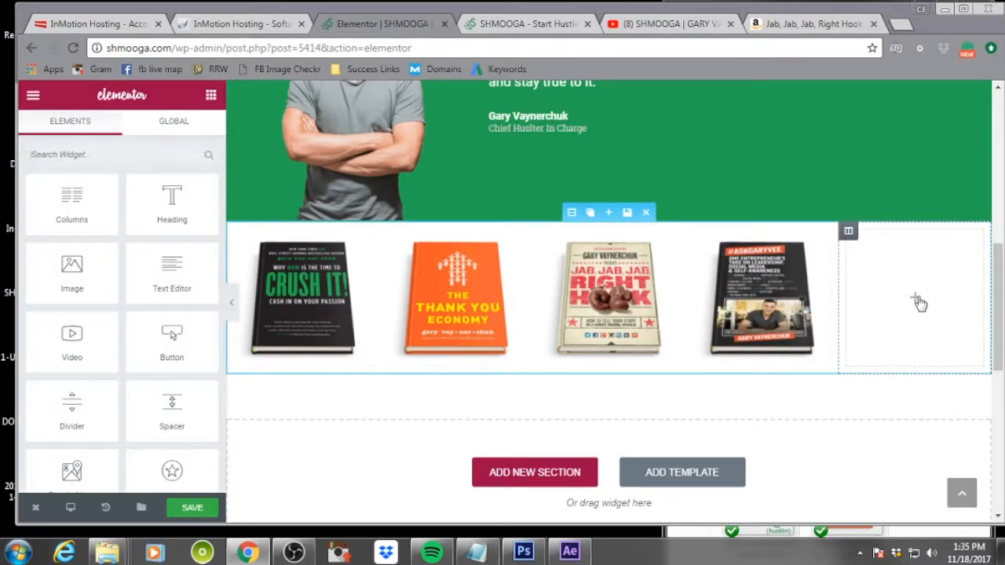
left_click(770, 296)
scroll(131, 413, "down", 1)
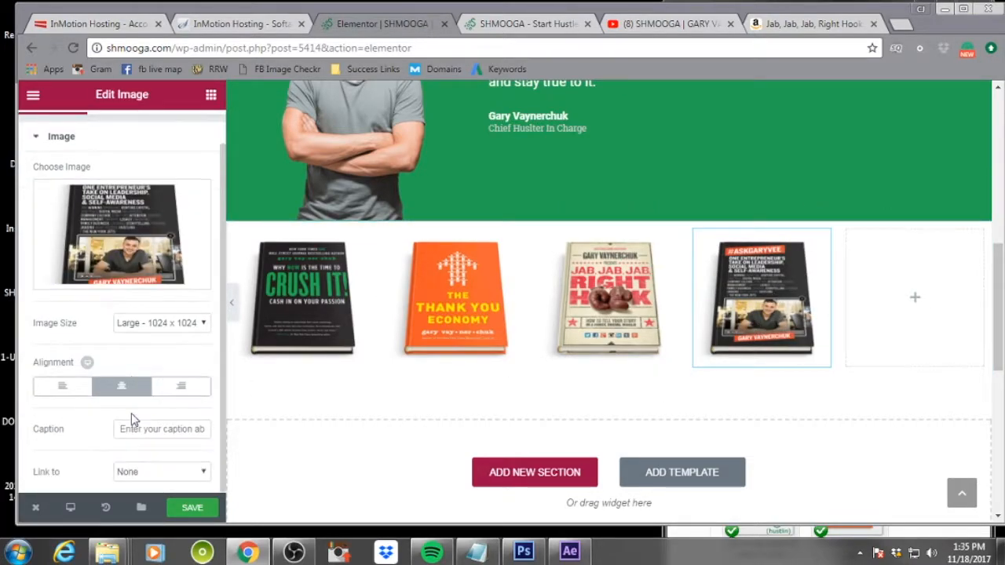
left_click(161, 473)
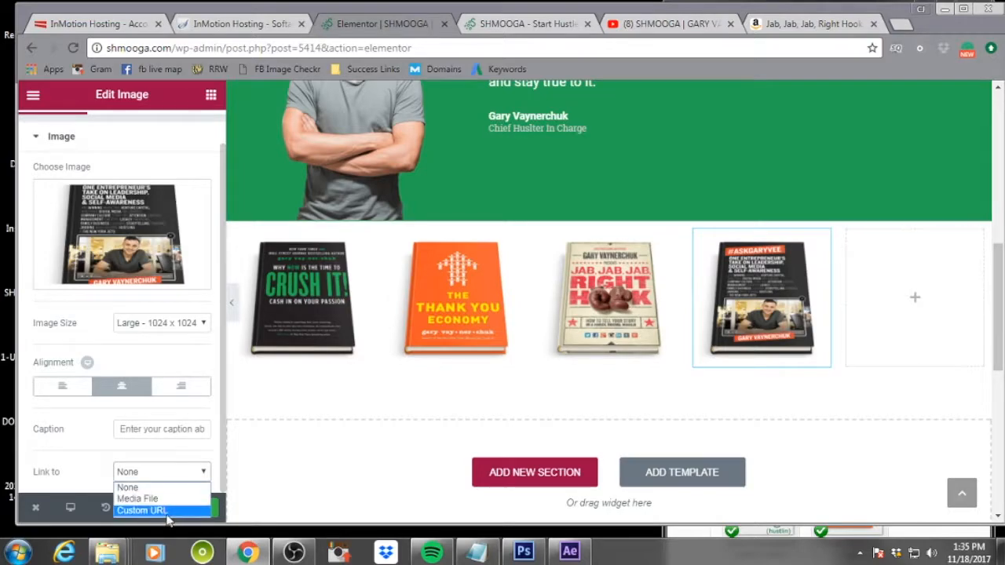
left_click(143, 511)
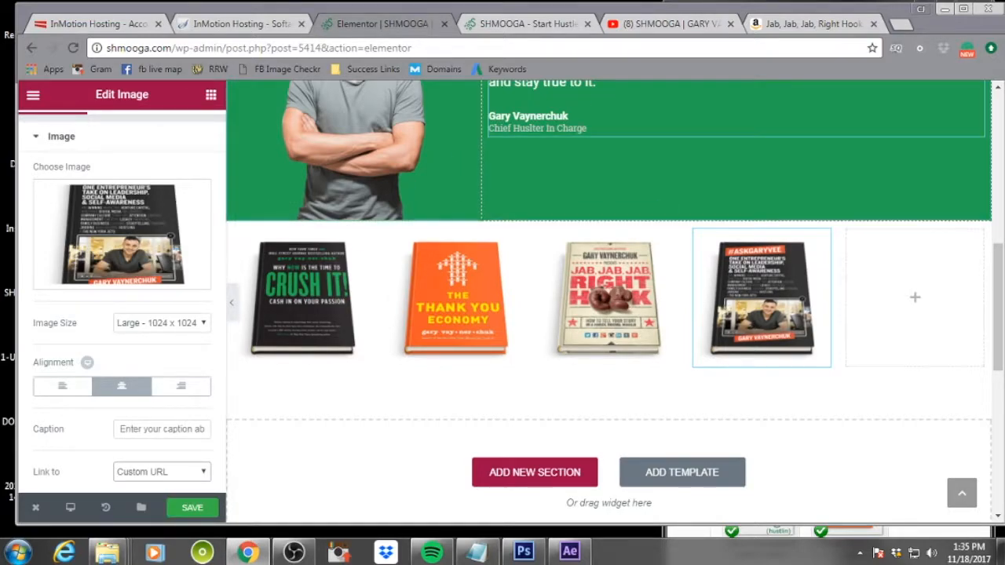
Open the #AskGaryVee and Crushing It Amazon pages from the related books and copy the #AskGaryVee page URL
left_click(812, 23)
scroll(503, 381, "down", 10)
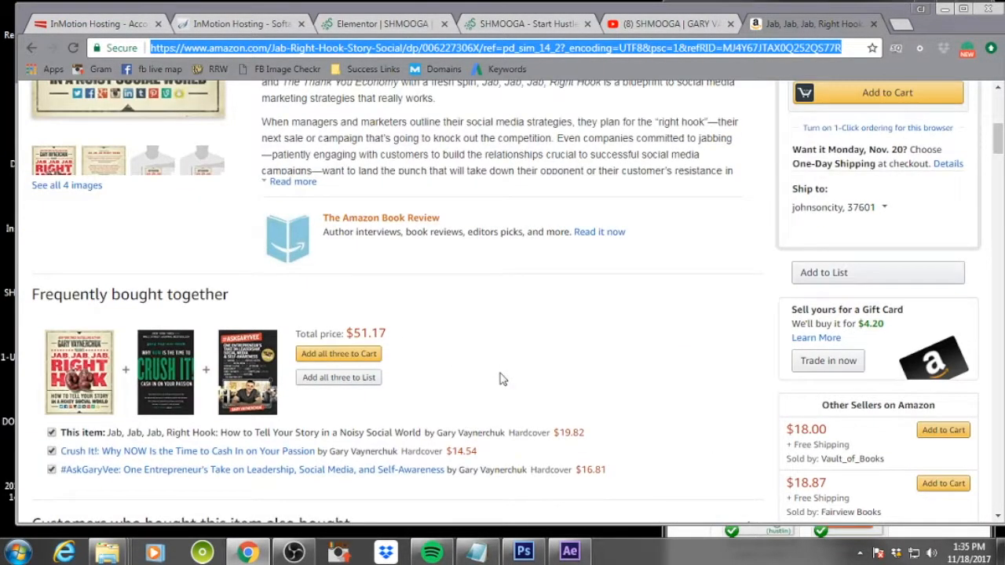
scroll(615, 382, "down", 3)
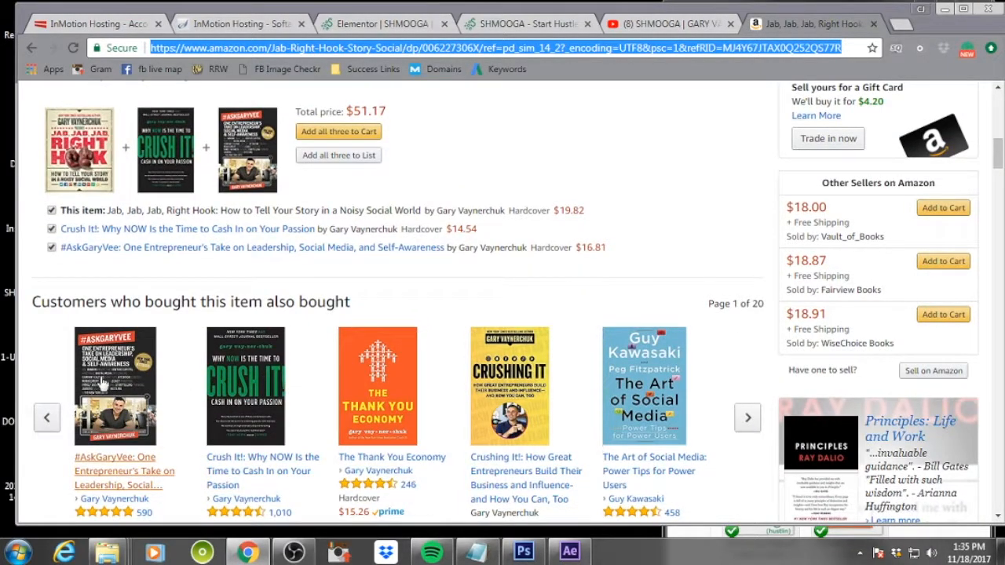
right_click(506, 377)
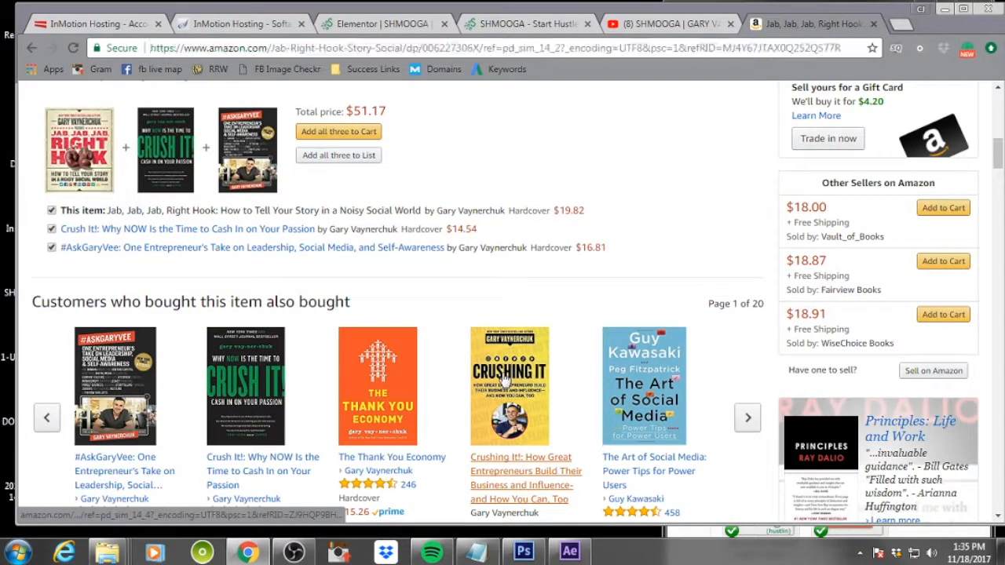
left_click(601, 161)
left_click(102, 402)
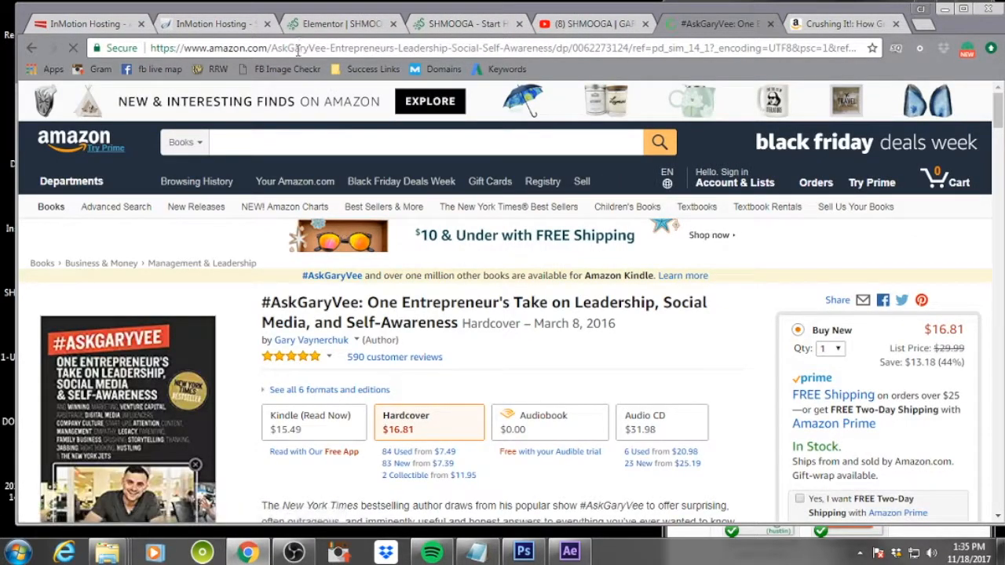
left_click(302, 48)
right_click(303, 49)
left_click(414, 103)
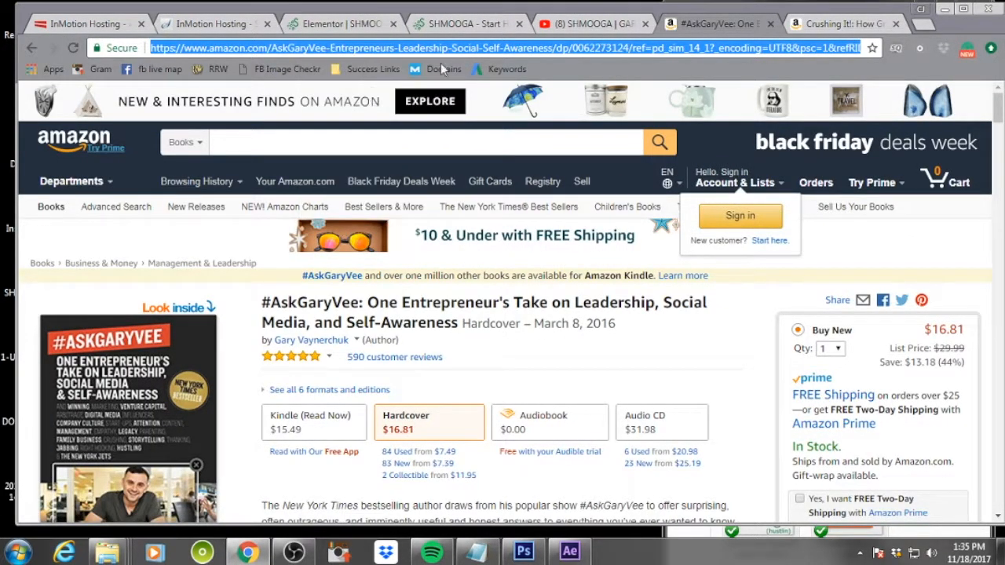
left_click(337, 24)
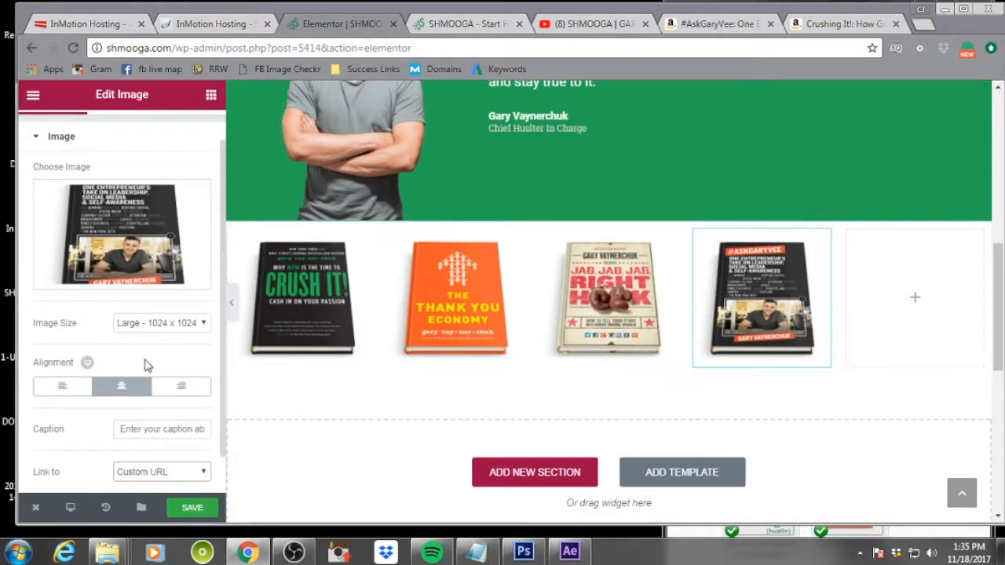
Paste the Amazon URL as the #AskGaryVee image's custom link and save the page
scroll(165, 407, "down", 1)
left_click(112, 472)
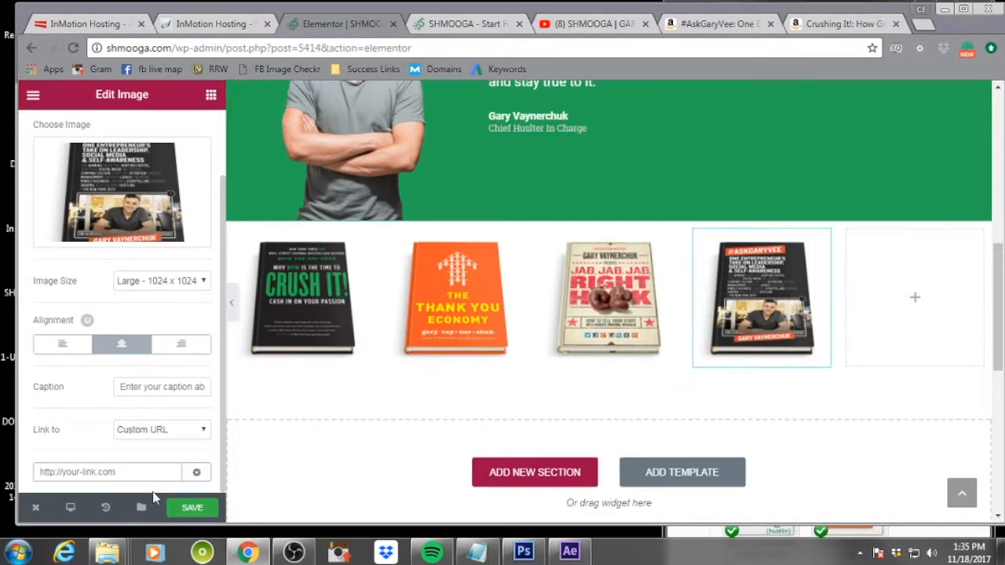
key("ctrl+v")
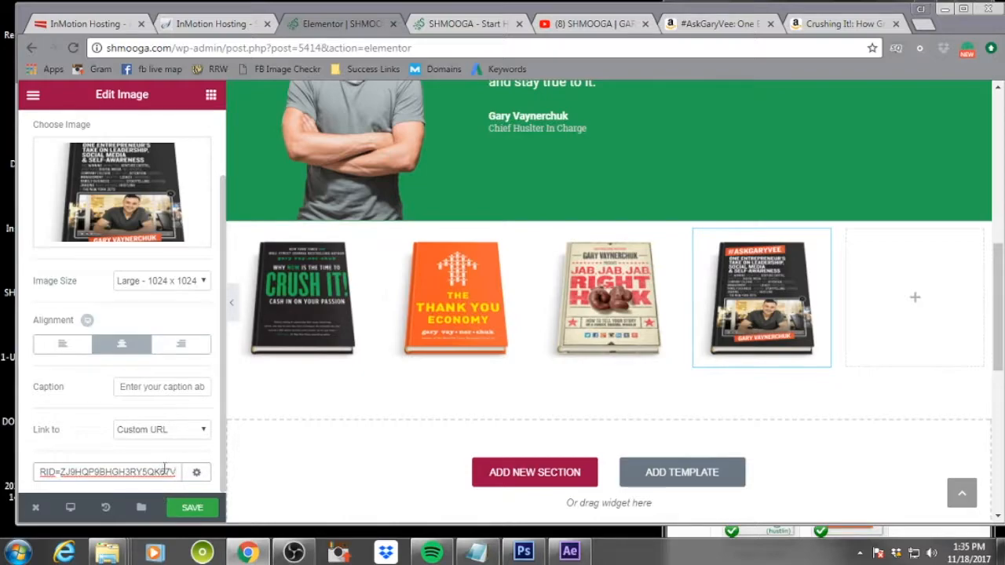
left_click(200, 511)
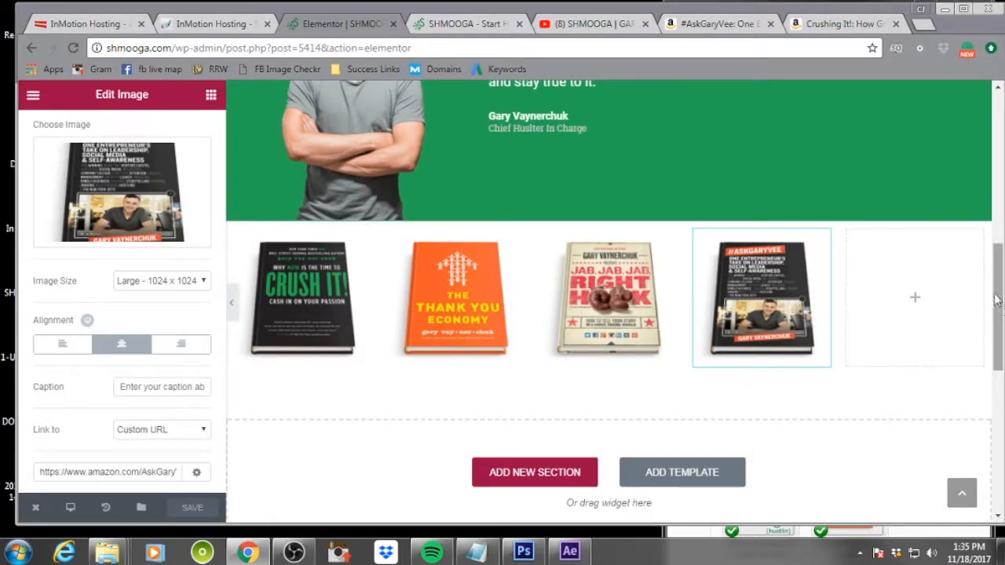
Place an Image widget in the fifth column and open its image picker
left_click(914, 298)
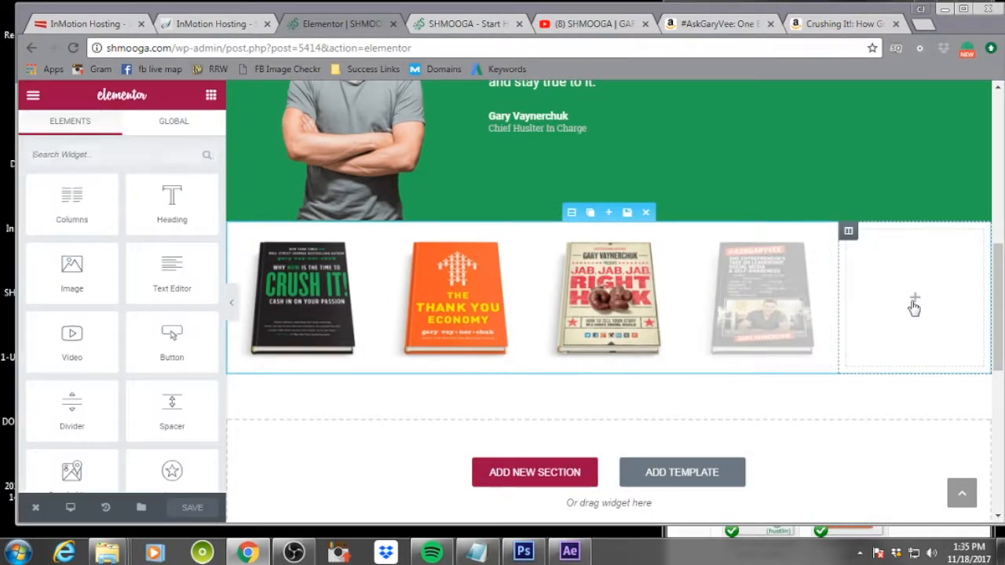
left_click_drag(71, 271, 926, 306)
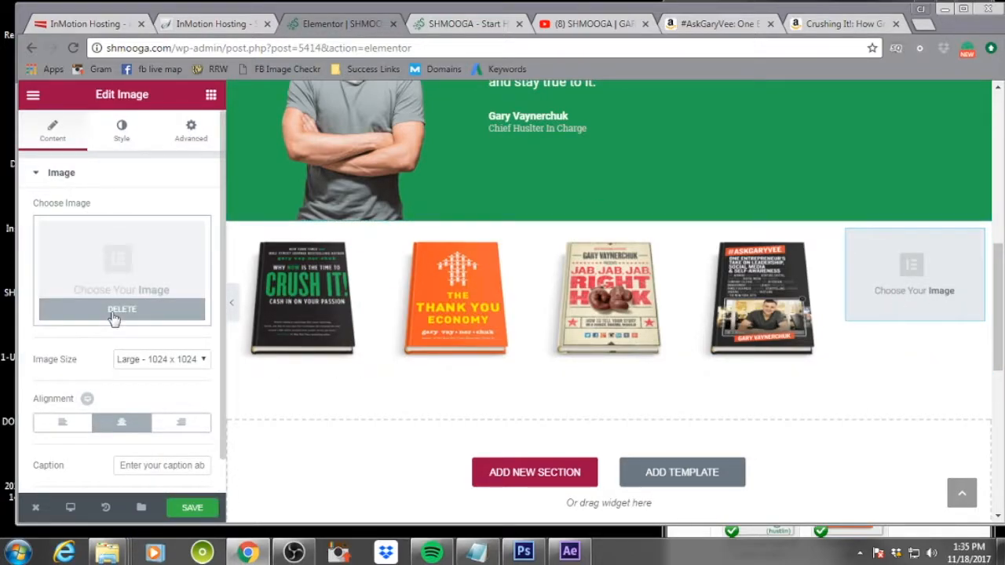
left_click(130, 274)
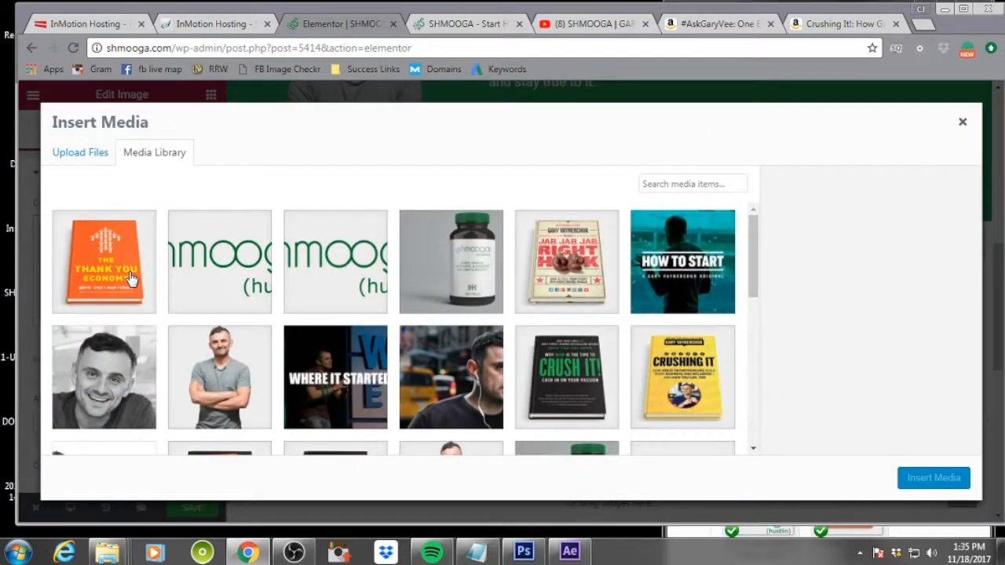
Insert the CrushingIt image with alt text 'crushing it' and description 'preorder crushing it by gary vaynerchuk now'
left_click(650, 375)
left_click(877, 427)
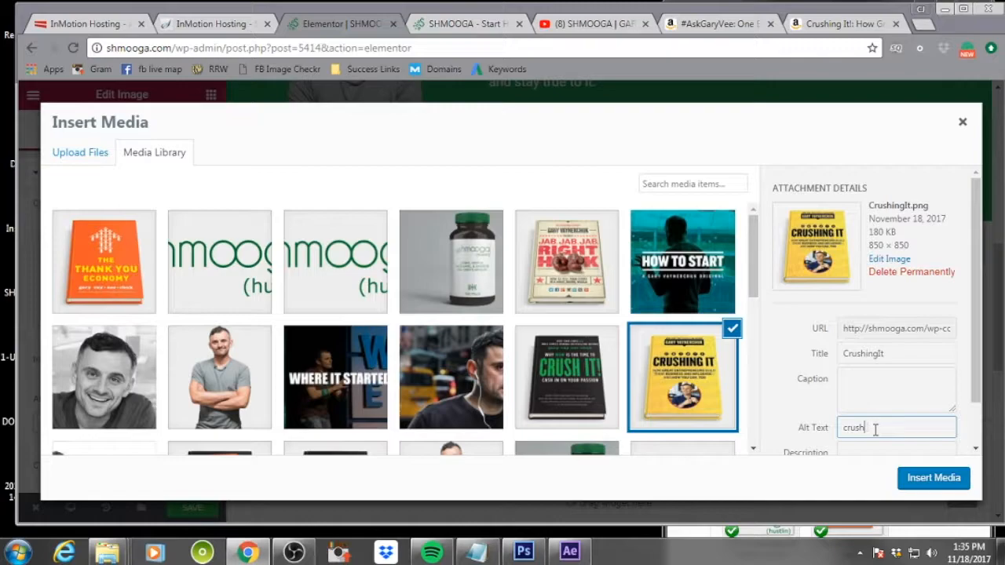
type("crushing it")
key("Tab")
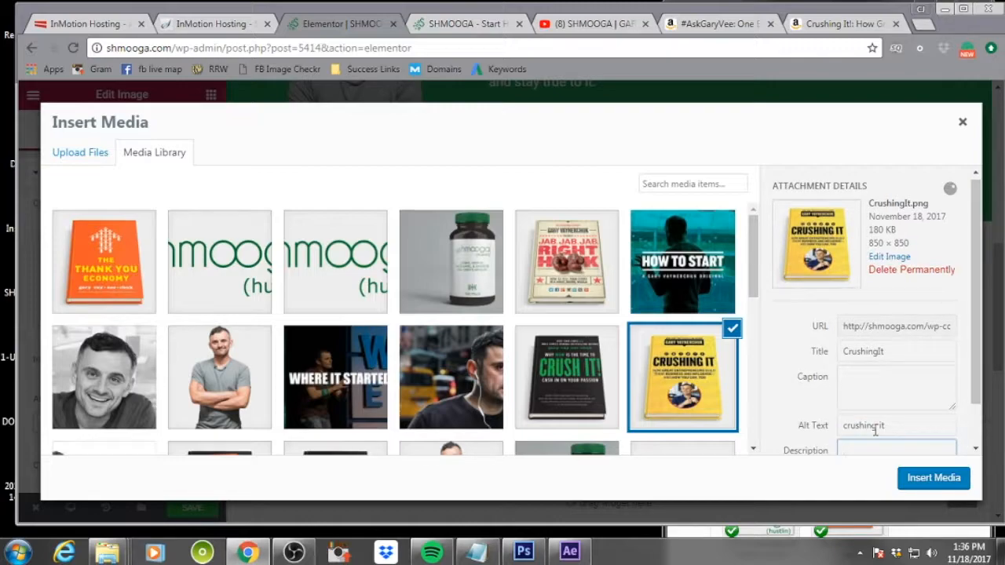
type("preorder c")
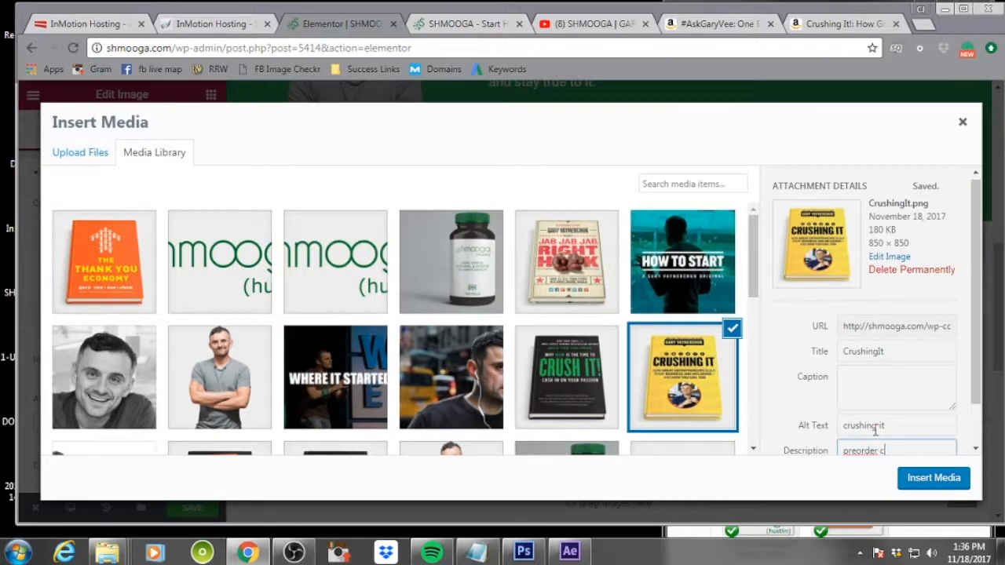
type("rushing it by gary vaynerchuk now")
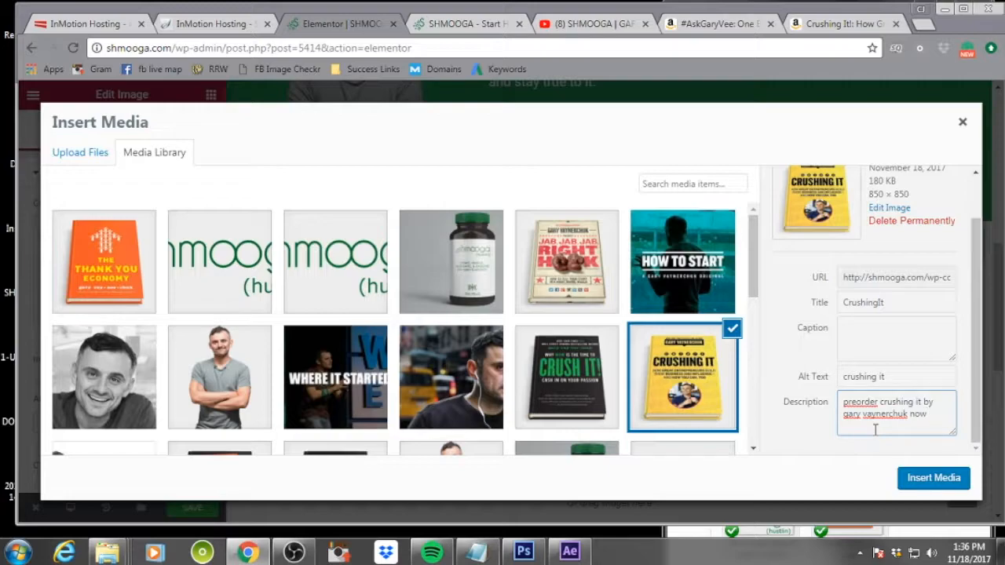
left_click(947, 477)
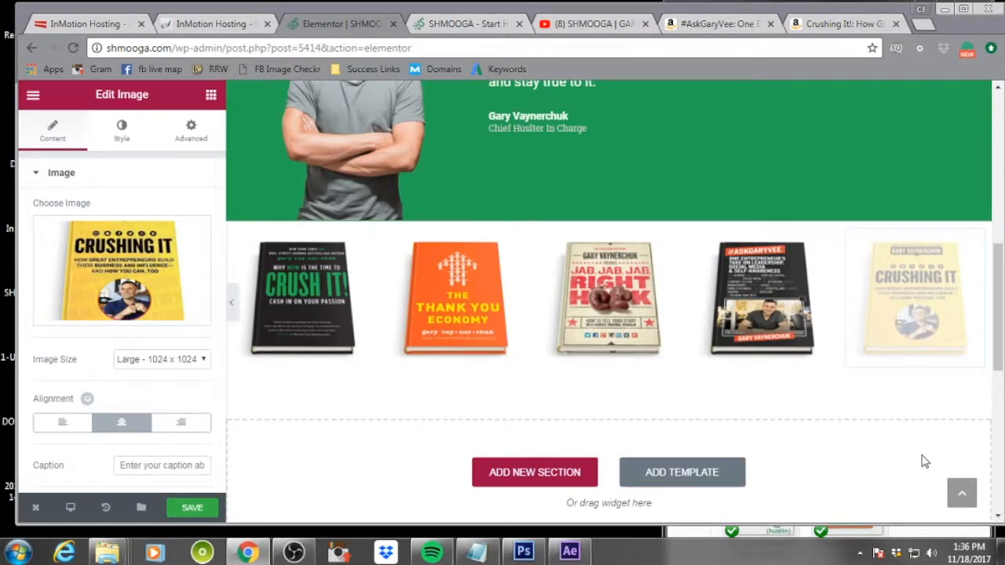
Copy the URL of the Crushing It Amazon page
left_click(843, 24)
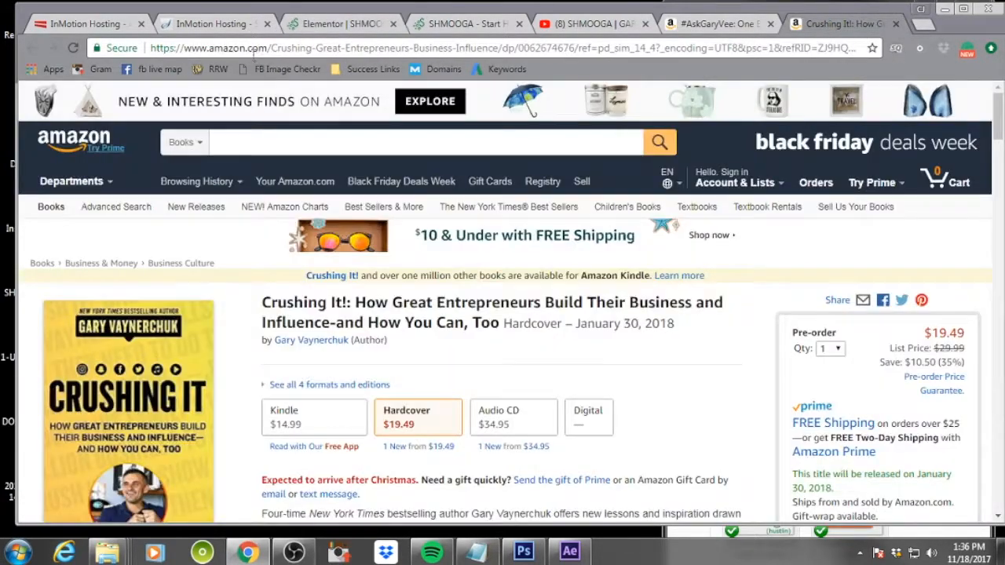
right_click(276, 47)
left_click(330, 102)
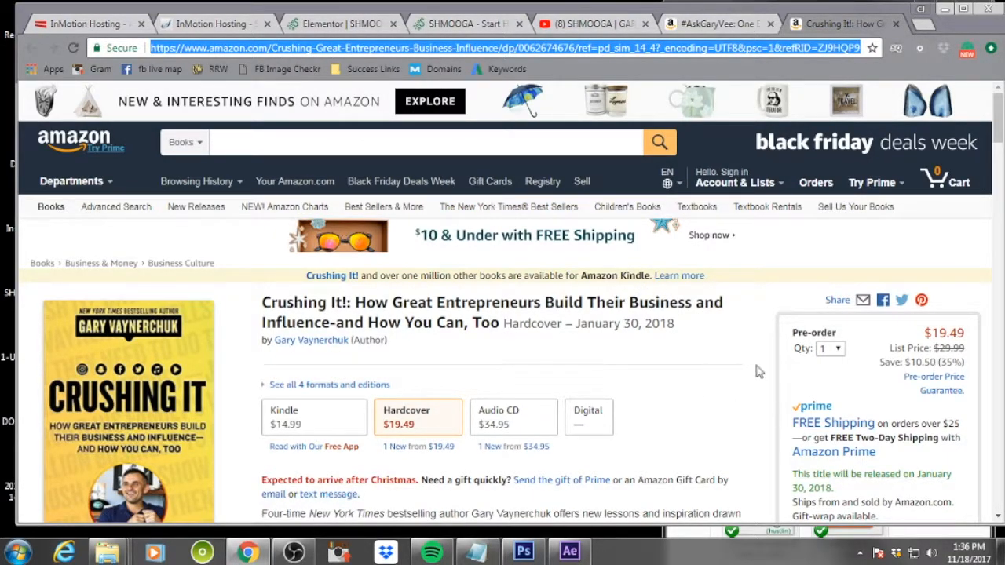
left_click(322, 22)
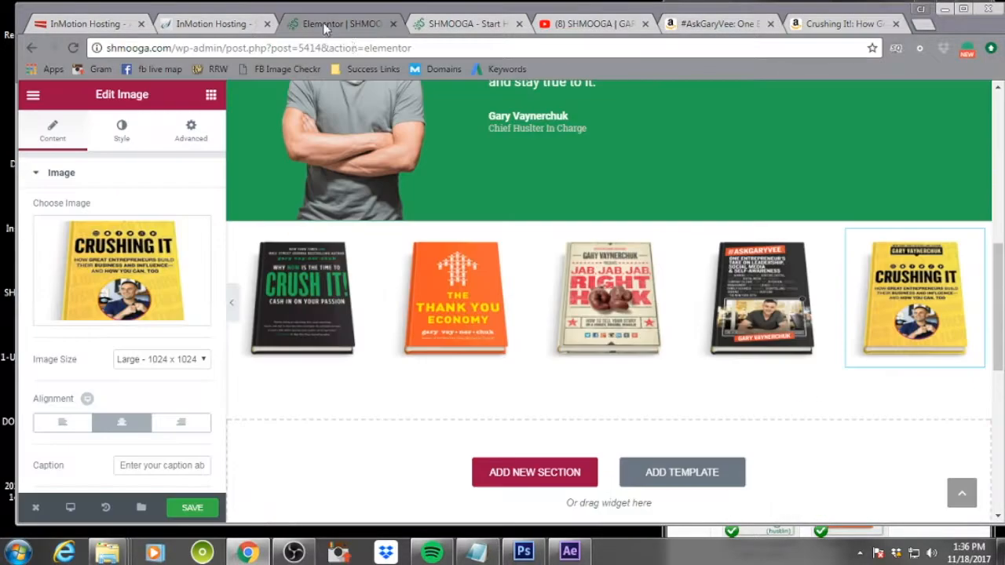
Link the Crushing It image to the copied Amazon URL as a Custom URL and save the page
scroll(55, 401, "down", 1)
left_click(173, 475)
left_click(164, 510)
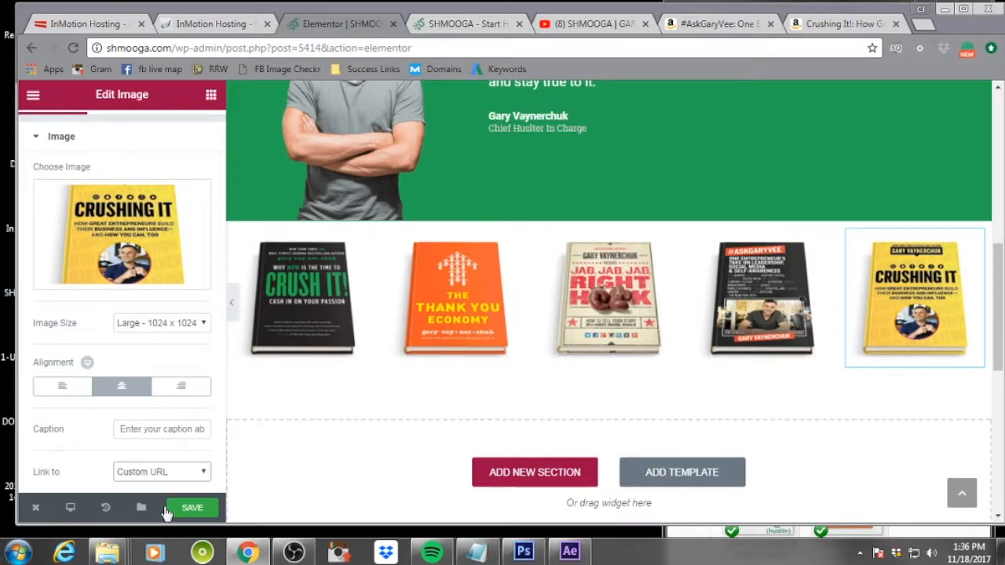
scroll(175, 408, "down", 1)
left_click(131, 471)
key("ctrl+v")
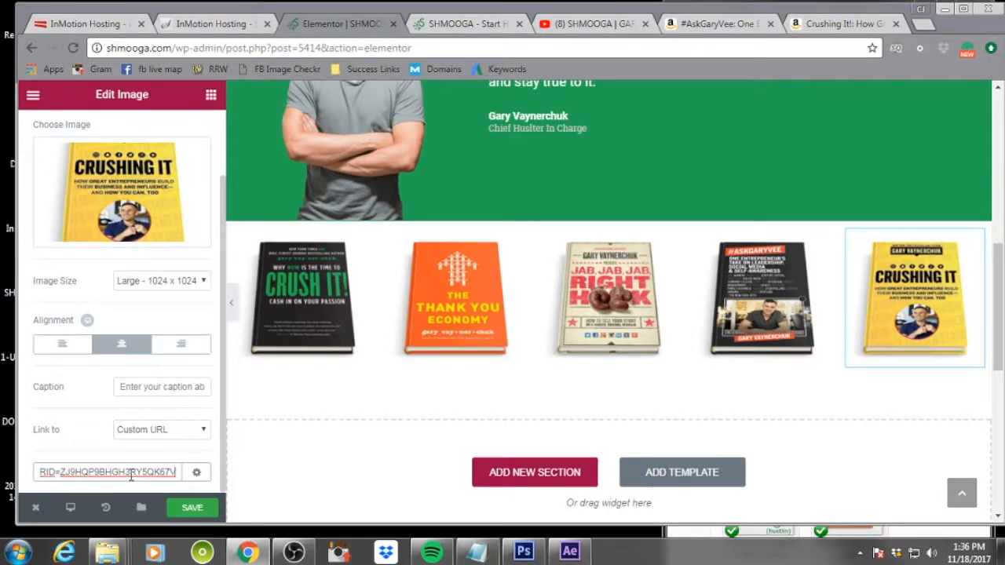
left_click(192, 507)
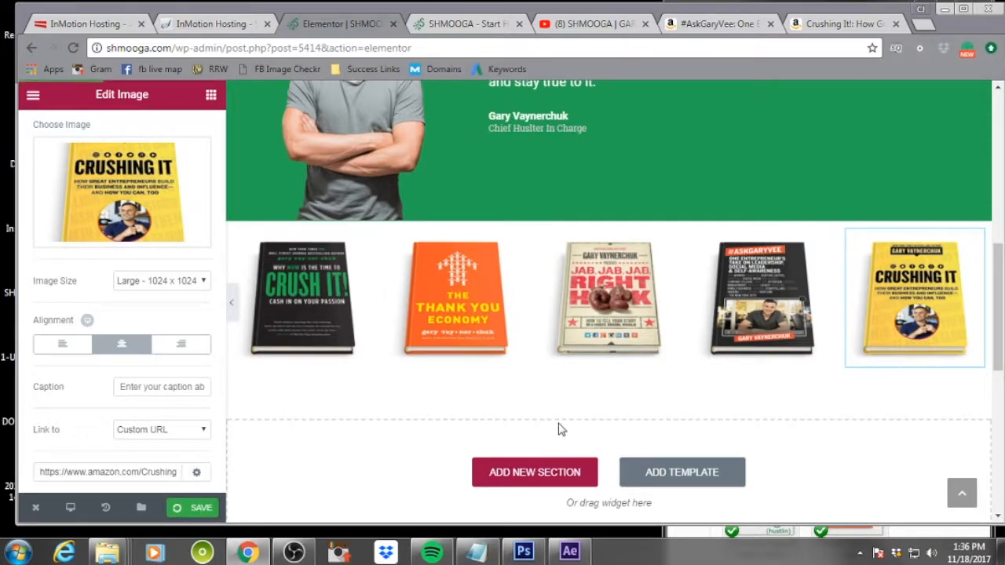
scroll(577, 404, "up", 1)
key("ctrl+s")
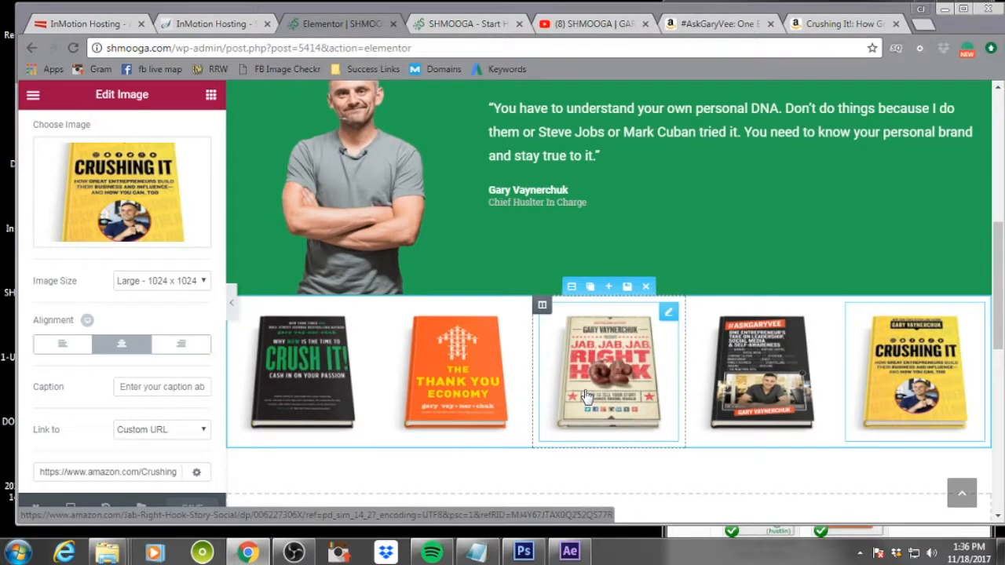
scroll(760, 243, "down", 3)
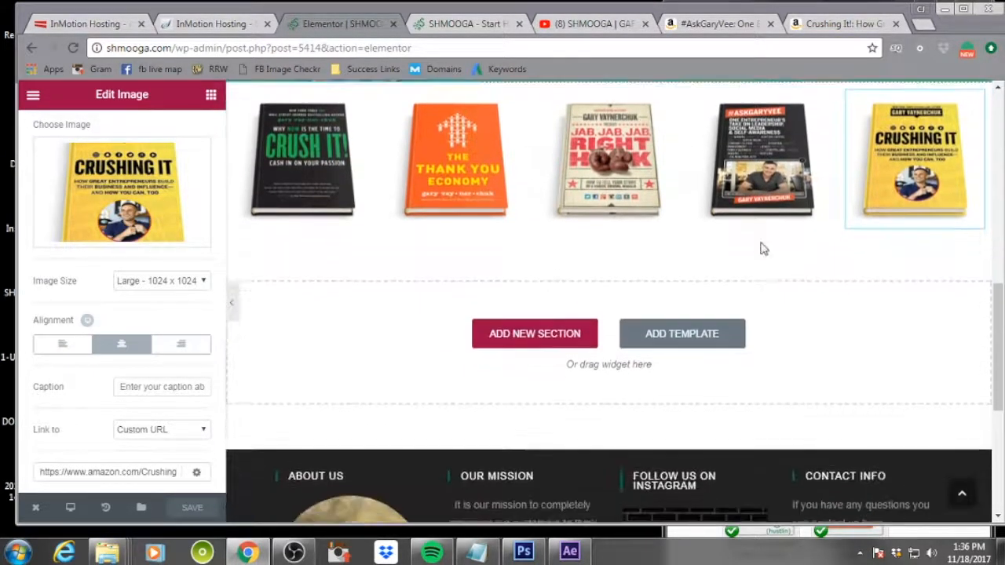
Add a new single-column section below the book row and place a Testimonial widget in it
left_click(543, 333)
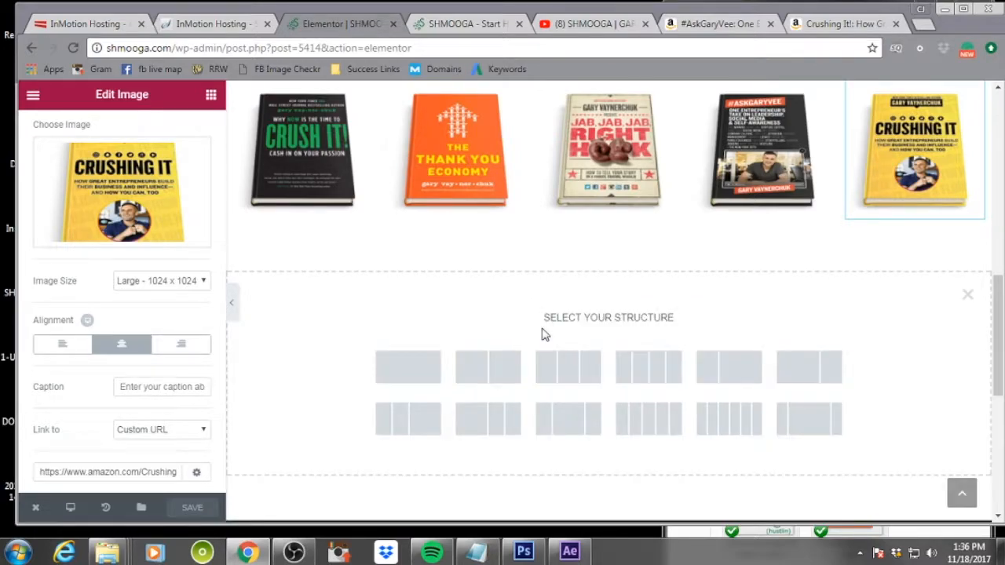
left_click(409, 380)
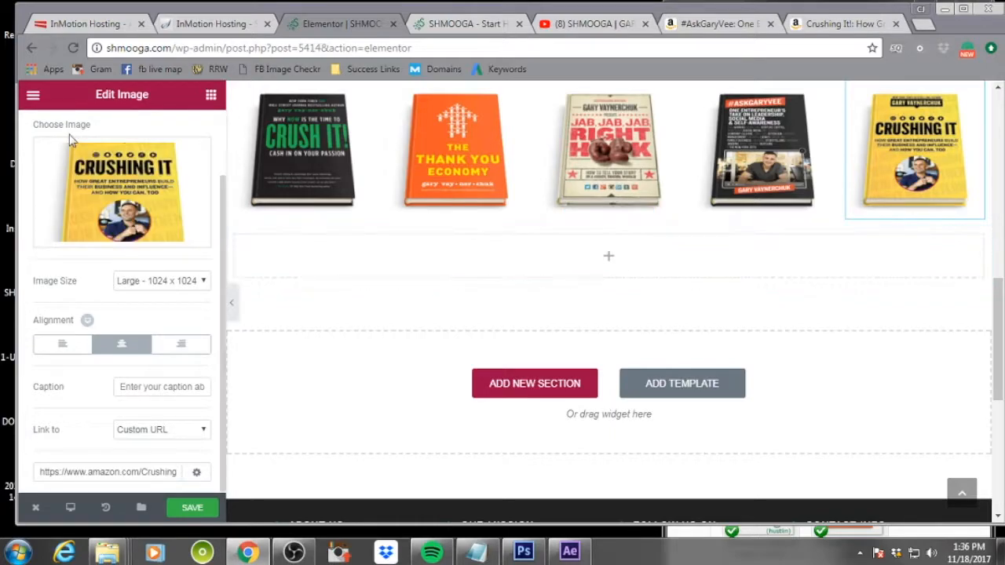
left_click(606, 257)
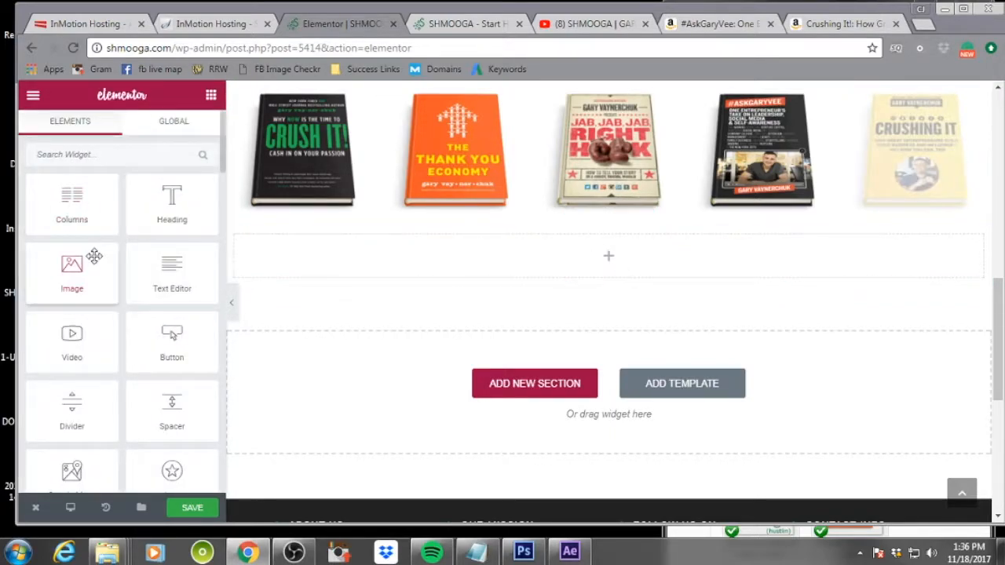
scroll(94, 255, "down", 3)
scroll(94, 255, "down", 5)
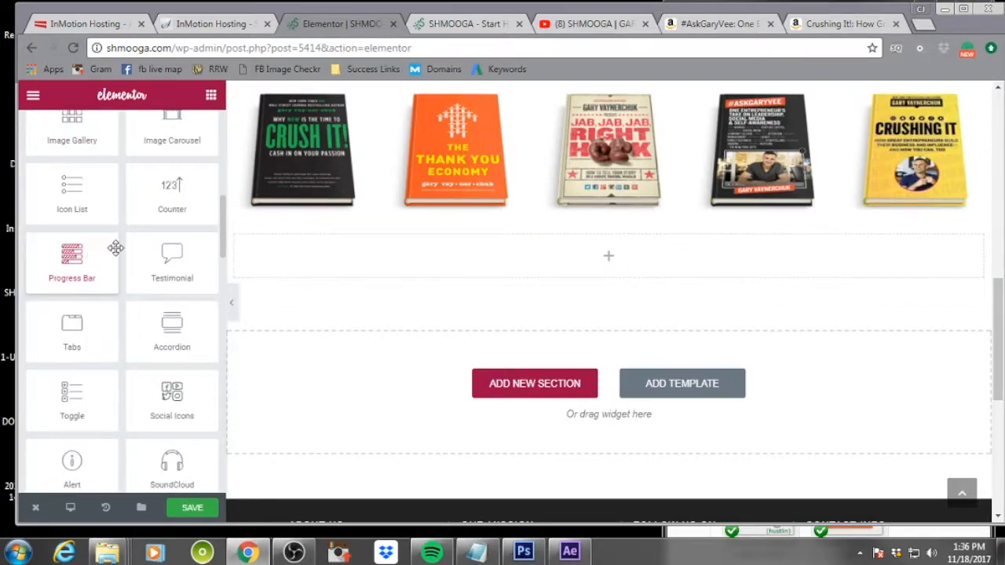
left_click_drag(170, 262, 608, 264)
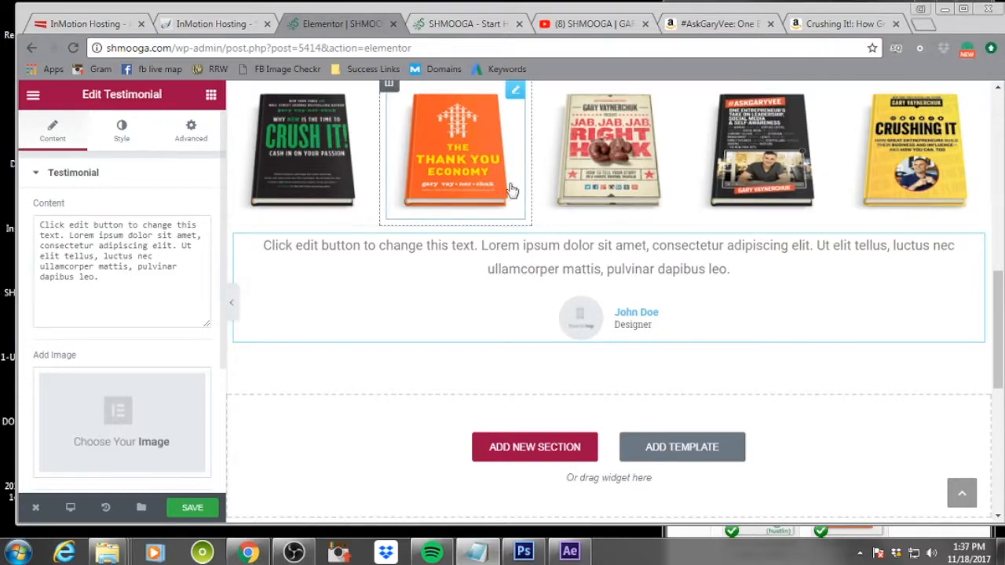
Replace the testimonial's placeholder content with the pasted customer testimonial text
left_click_drag(98, 277, 36, 218)
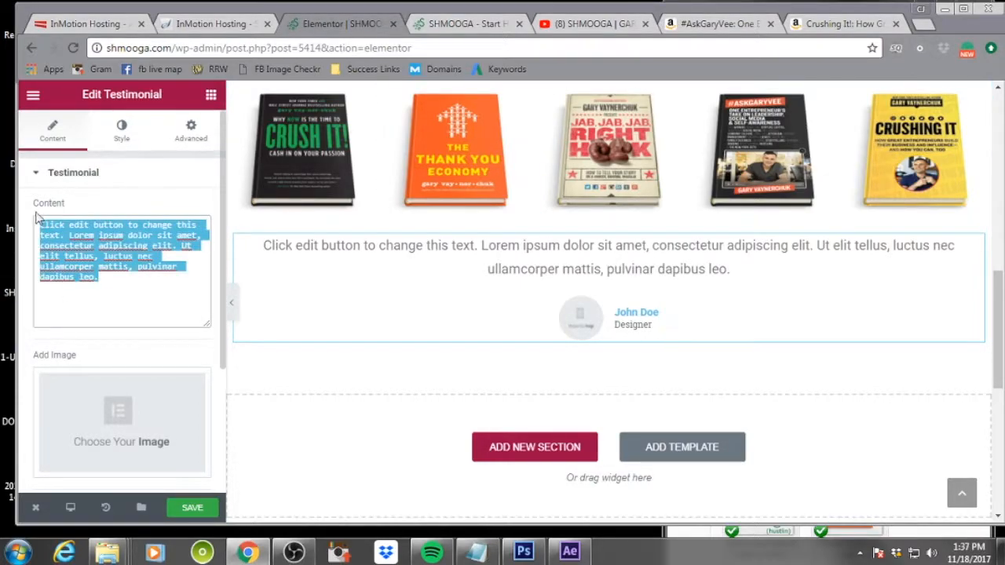
key("ctrl+v")
scroll(101, 273, "up", 3)
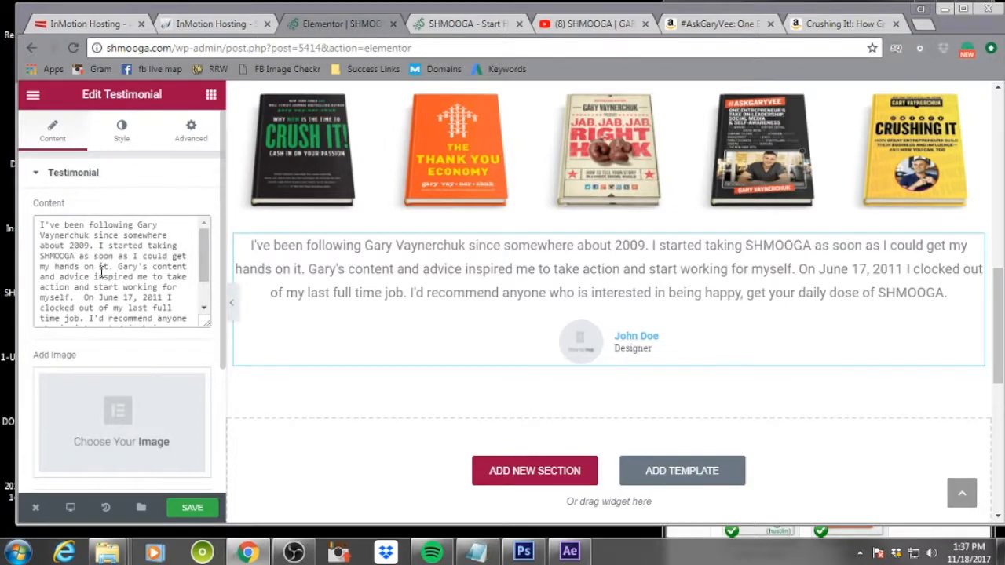
Upload the author's headshot photo and insert it as the testimonial image, with the author's name as alt text
left_click(120, 465)
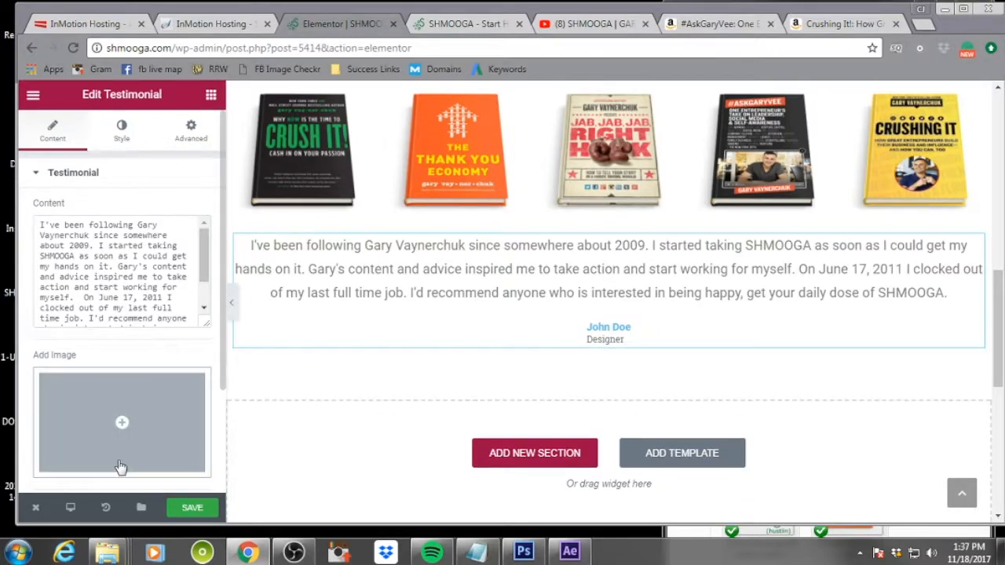
left_click(123, 428)
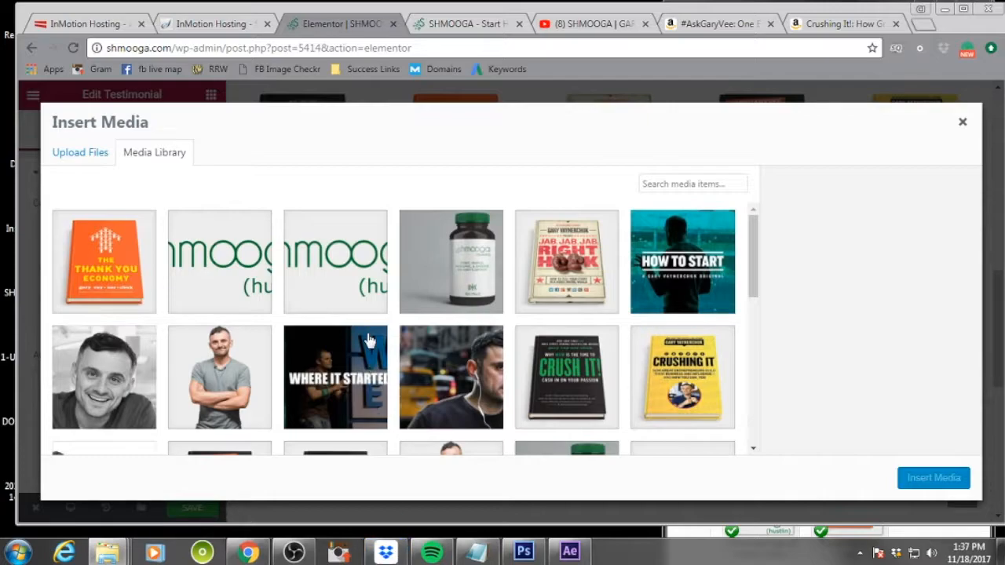
left_click(619, 312)
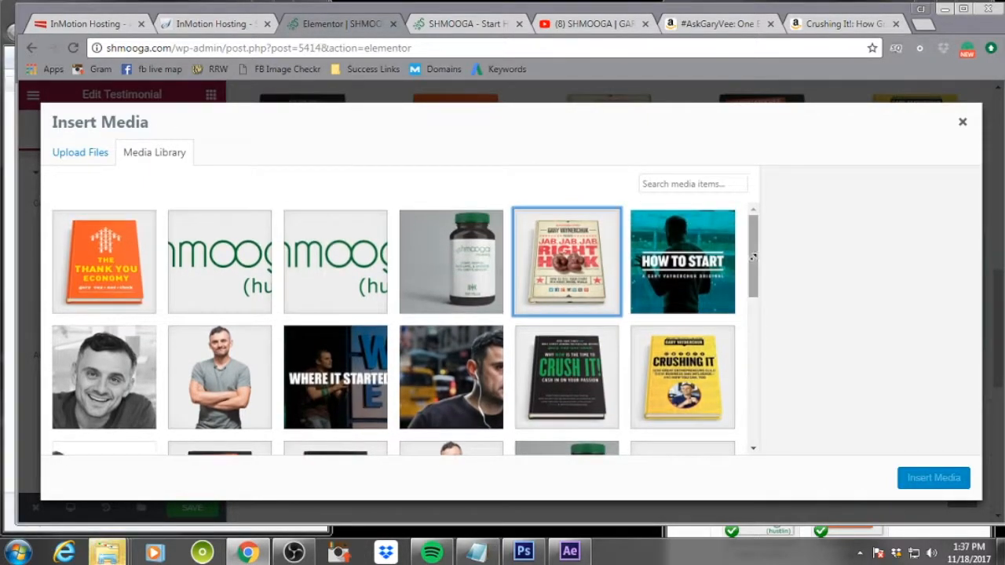
left_click_drag(754, 269, 758, 464)
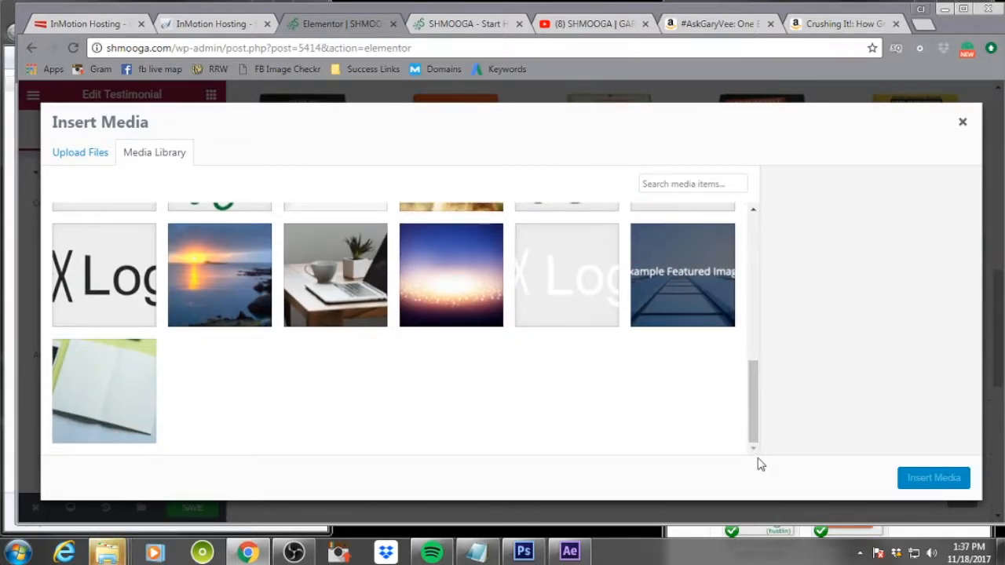
left_click_drag(648, 13, 669, 204)
left_click_drag(151, 9, 0, 9)
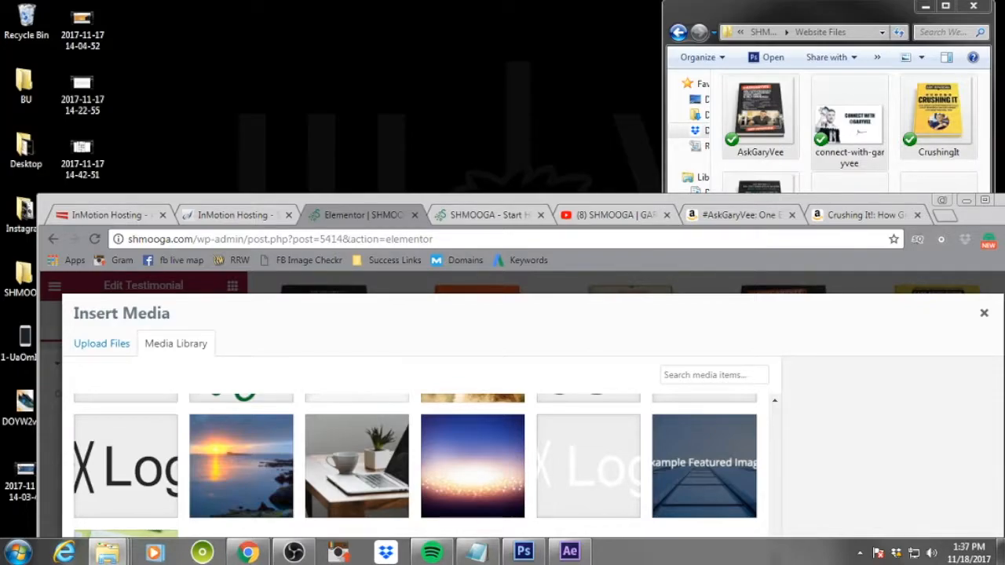
left_click(523, 195)
left_click_drag(526, 204, 497, 22)
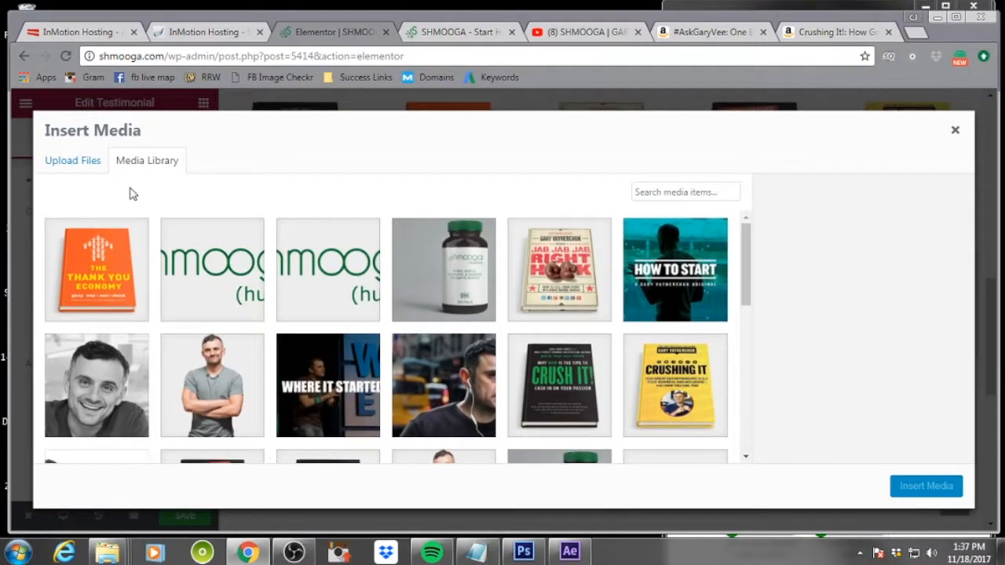
left_click(79, 166)
left_click_drag(491, 310, 489, 307)
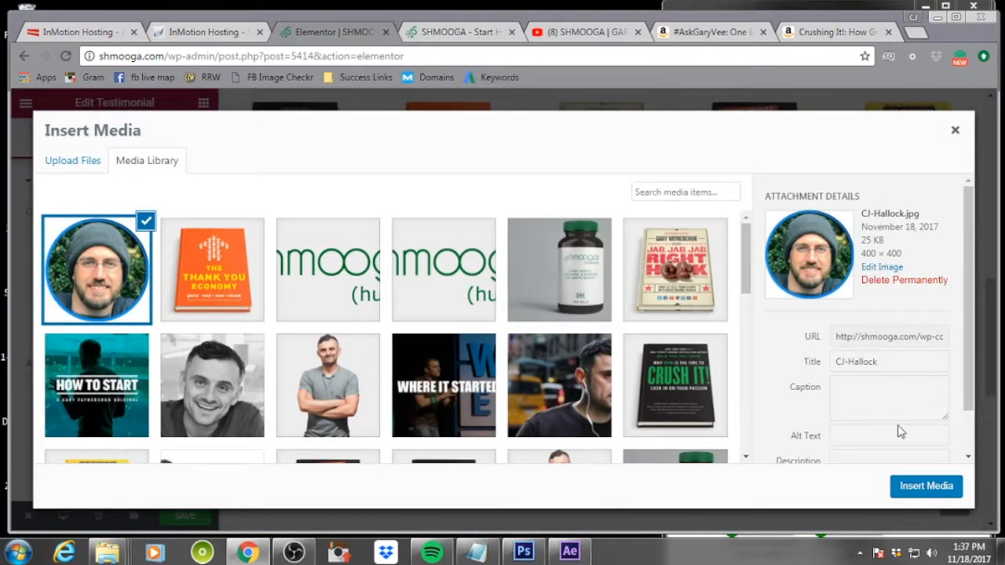
left_click(881, 442)
key("Tab")
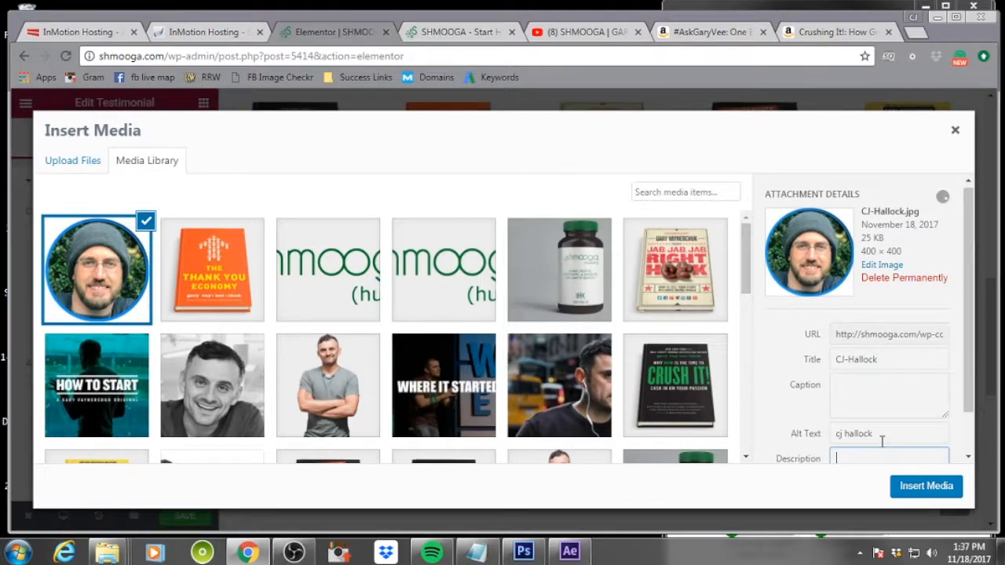
left_click(950, 485)
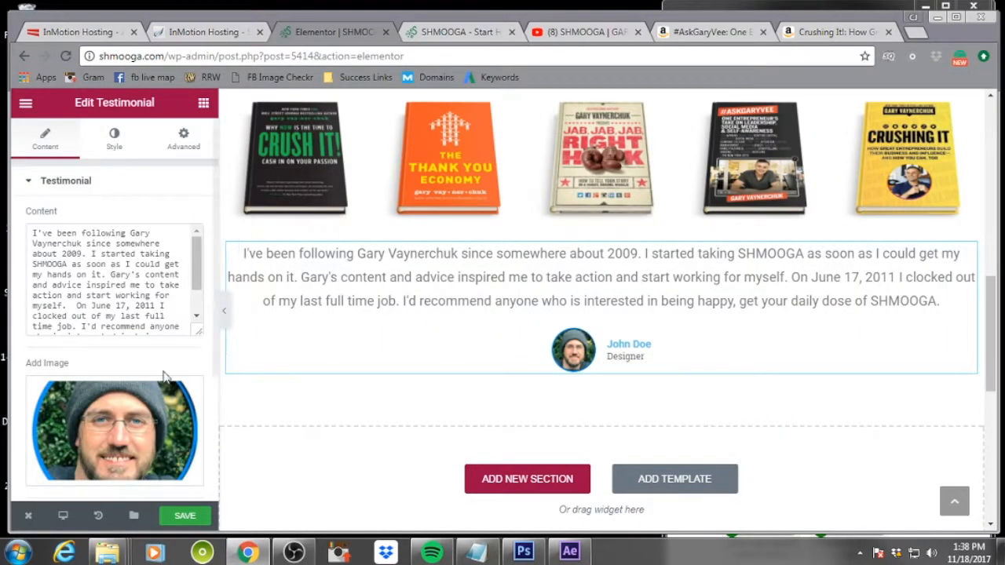
Enter the author's full name as the testimonial name
scroll(196, 359, "down", 3)
left_click(155, 336)
left_click_drag(155, 336, 96, 343)
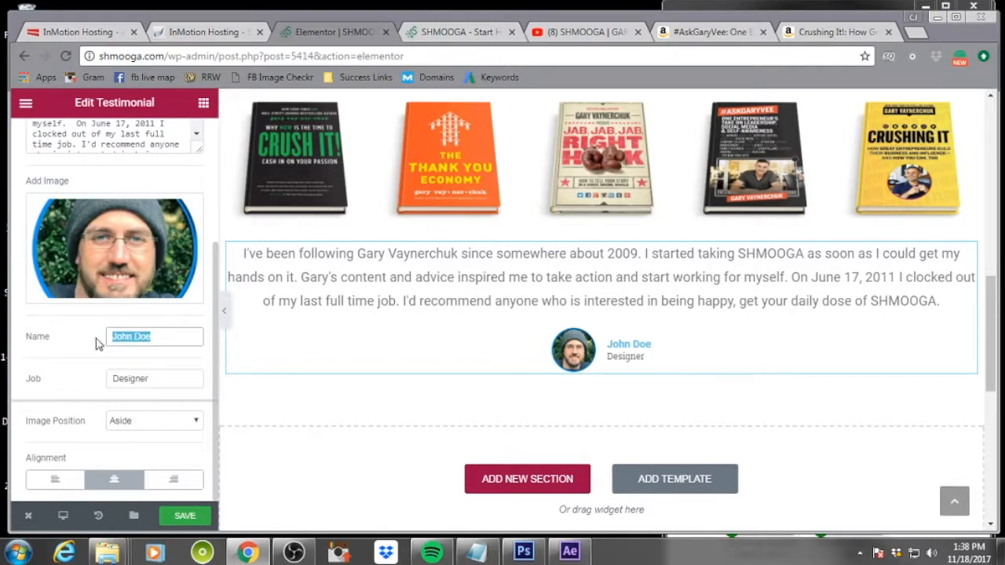
Set the testimonial job line to 'Author | Webdesign | Hustler'
left_click_drag(178, 383, 100, 379)
type("A")
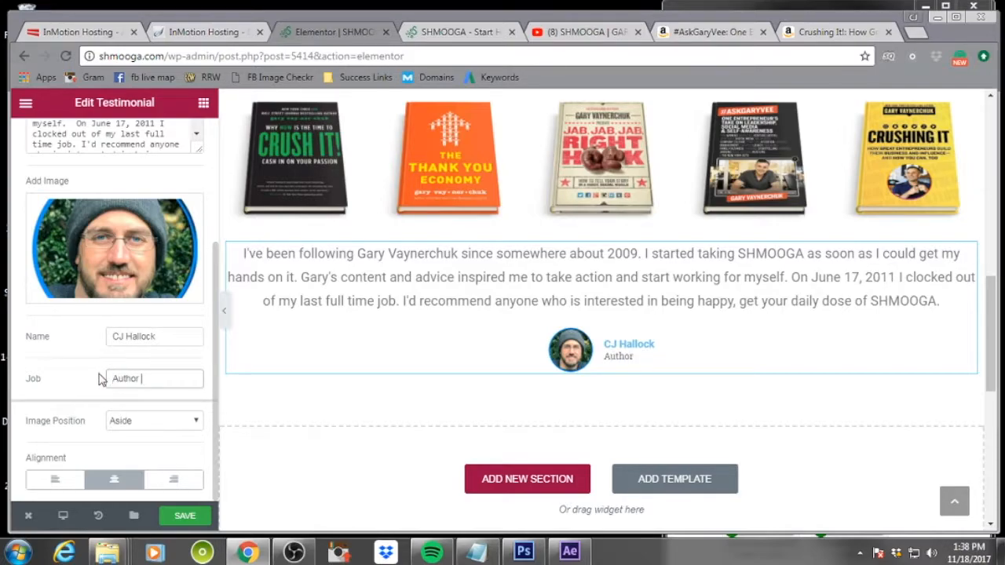
type("uthor | Webdesign")
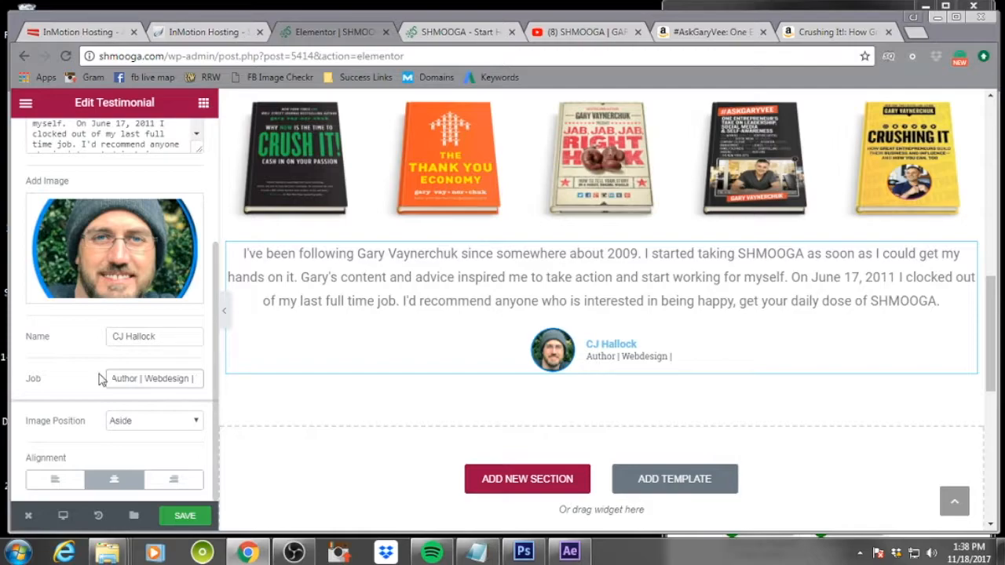
type("| Hustler")
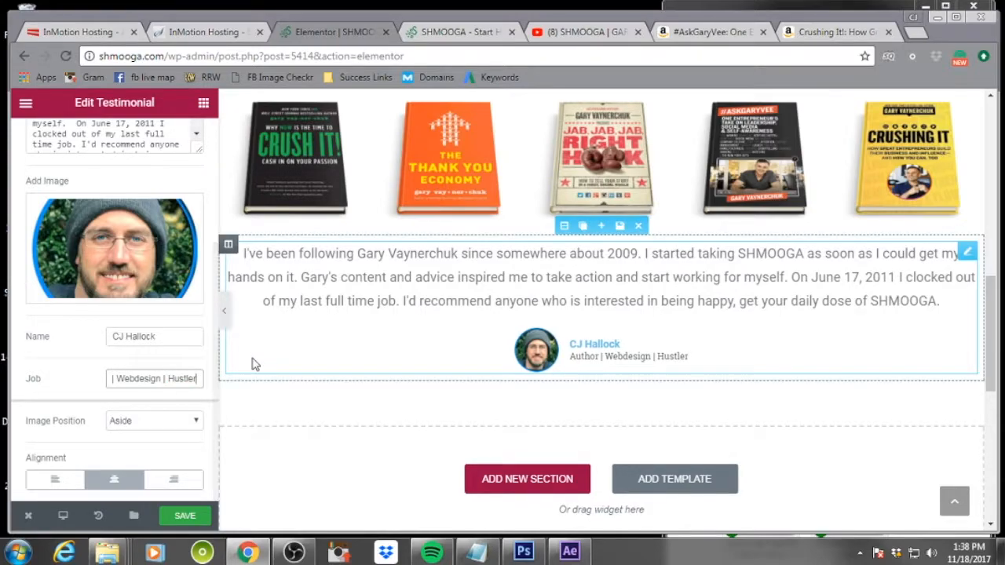
Set the testimonial image position to Top
left_click(179, 424)
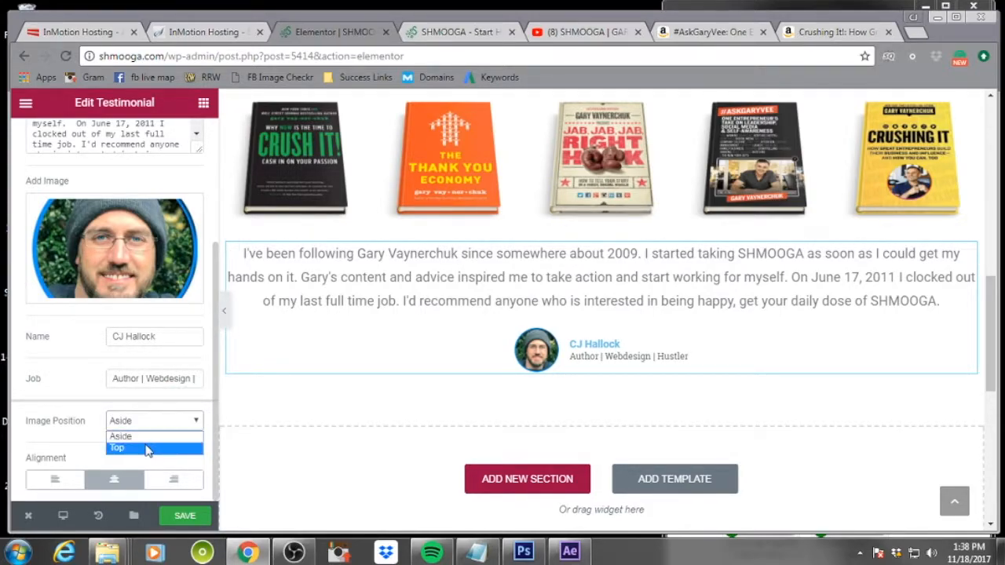
left_click(148, 448)
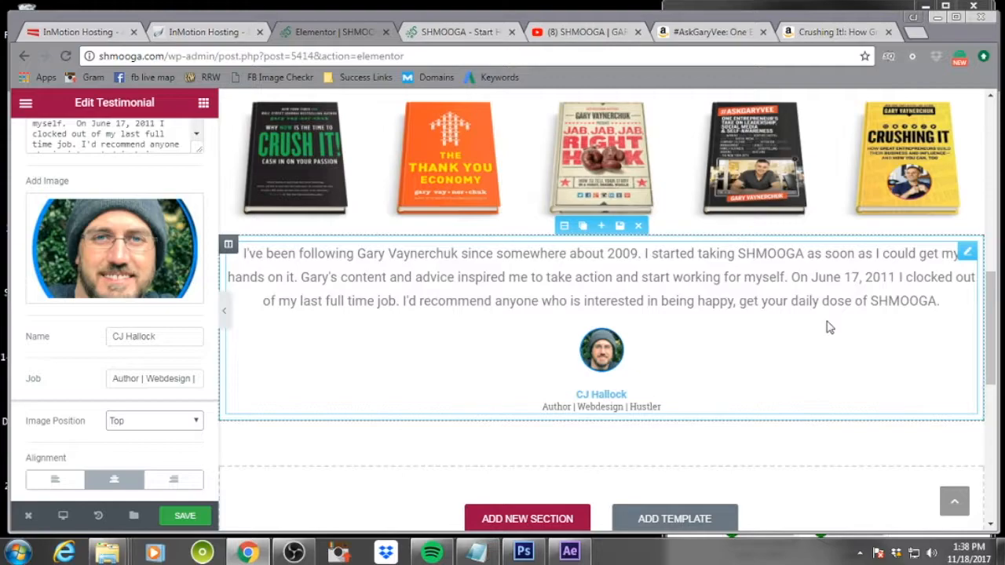
scroll(830, 327, "up", 4)
scroll(831, 327, "down", 5)
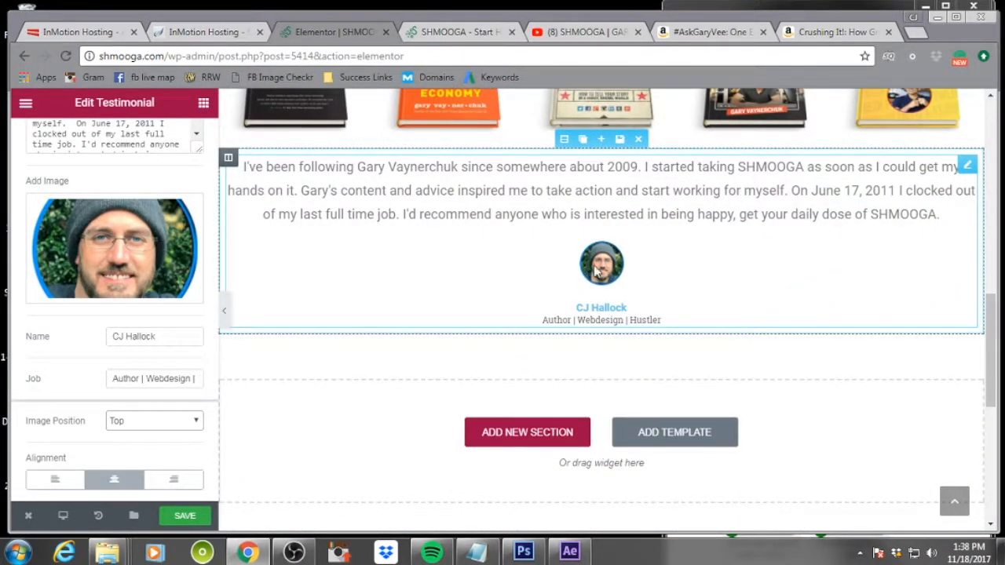
scroll(92, 390, "up", 3)
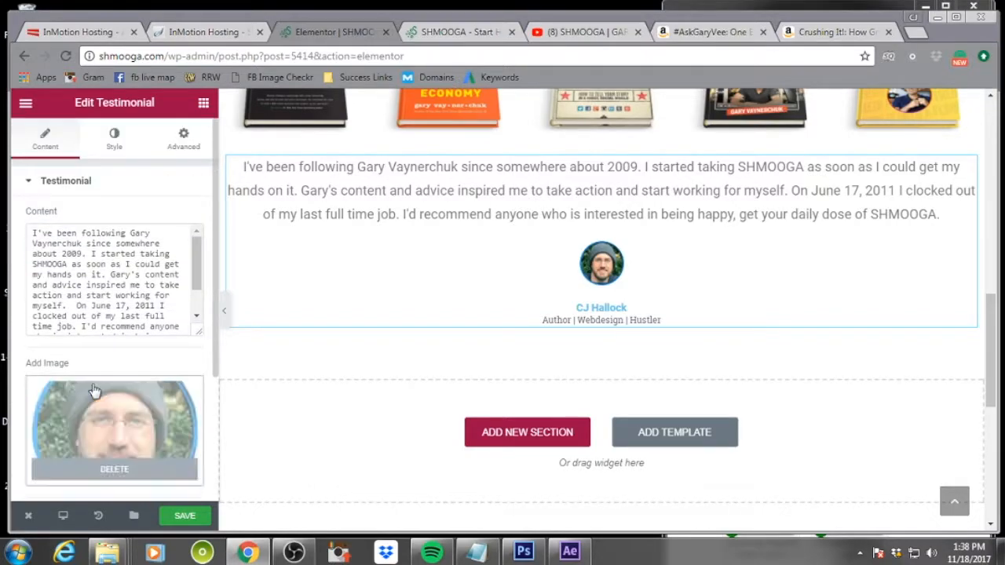
scroll(160, 345, "down", 3)
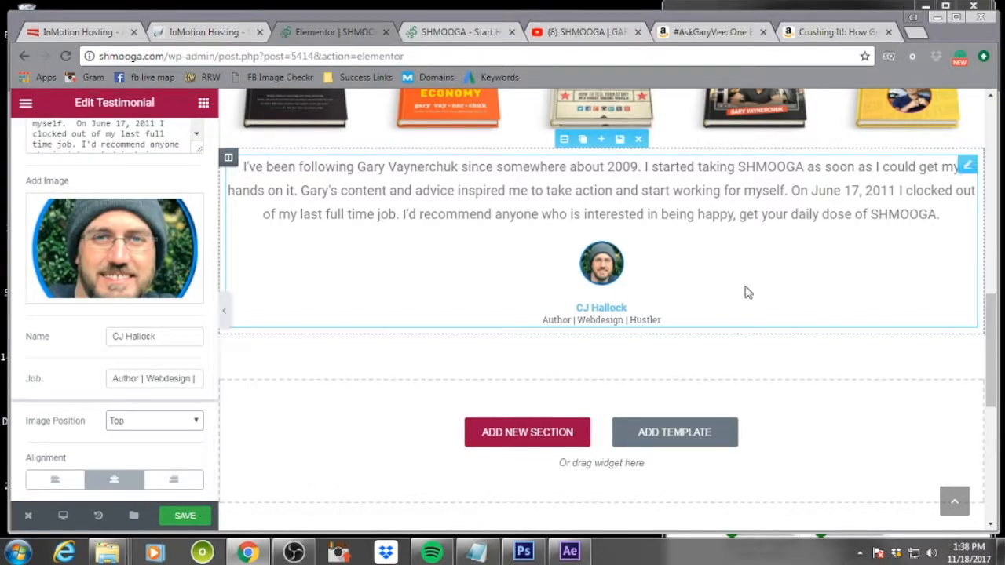
Try left alignment for the testimonial, switch back to centered alignment, and save the page
left_click(57, 479)
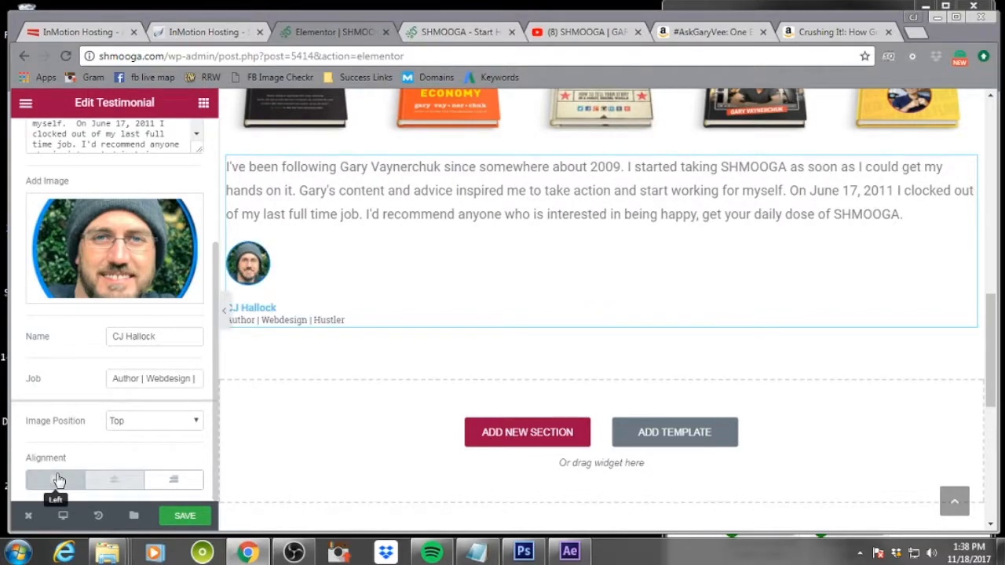
left_click(113, 480)
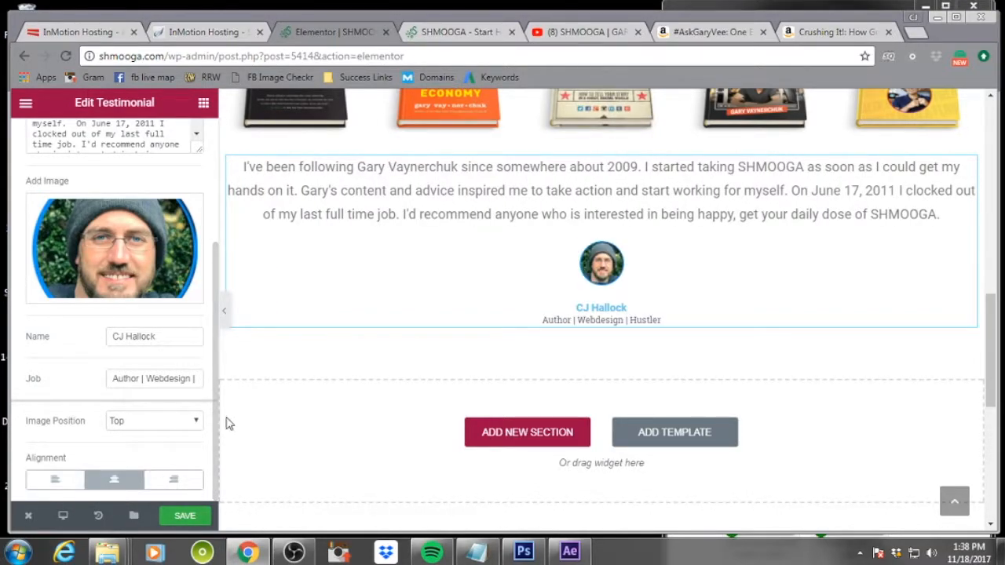
left_click(171, 518)
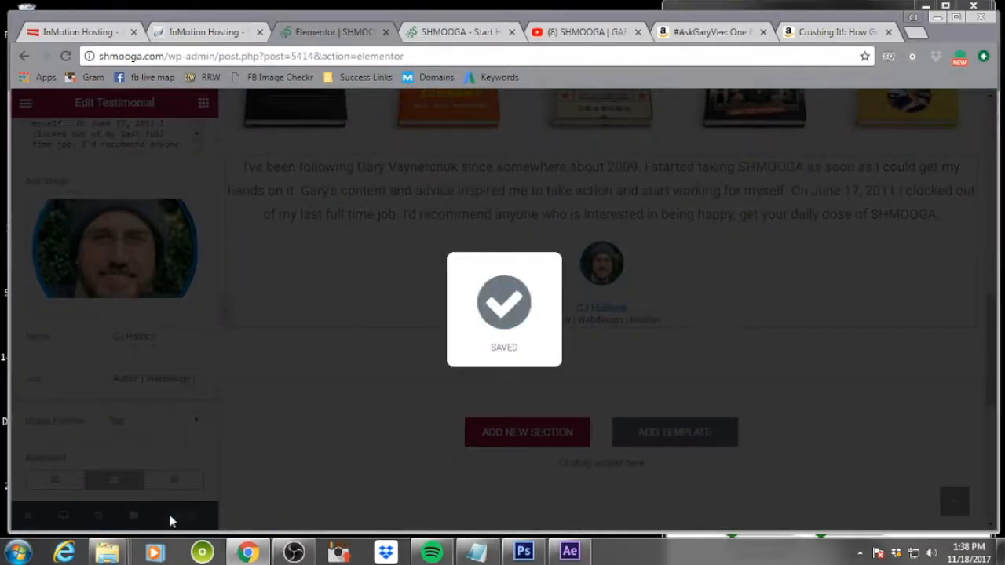
Give the customer testimonial a classic background colour of light grey #e2e2e2
scroll(118, 375, "up", 4)
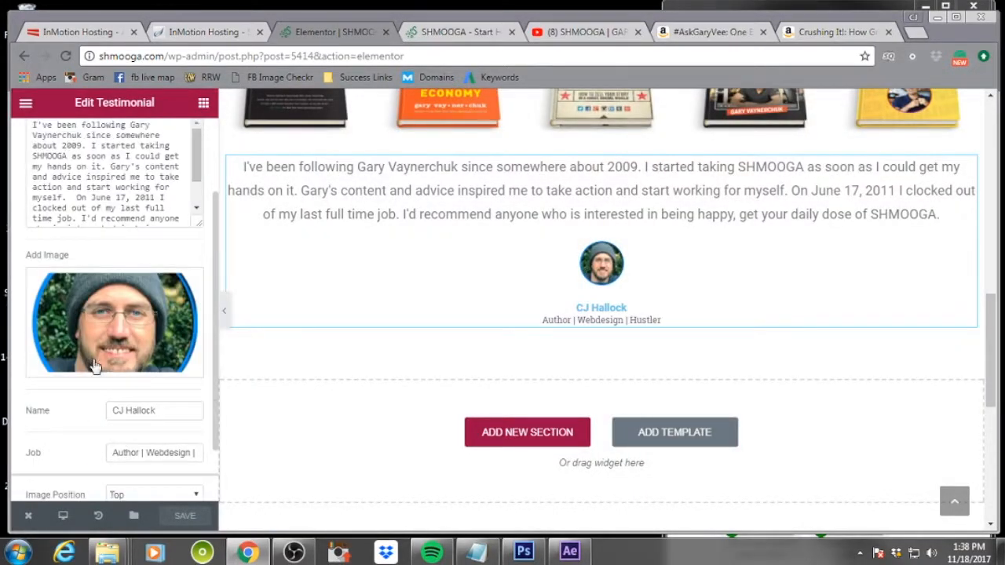
scroll(503, 298, "up", 4)
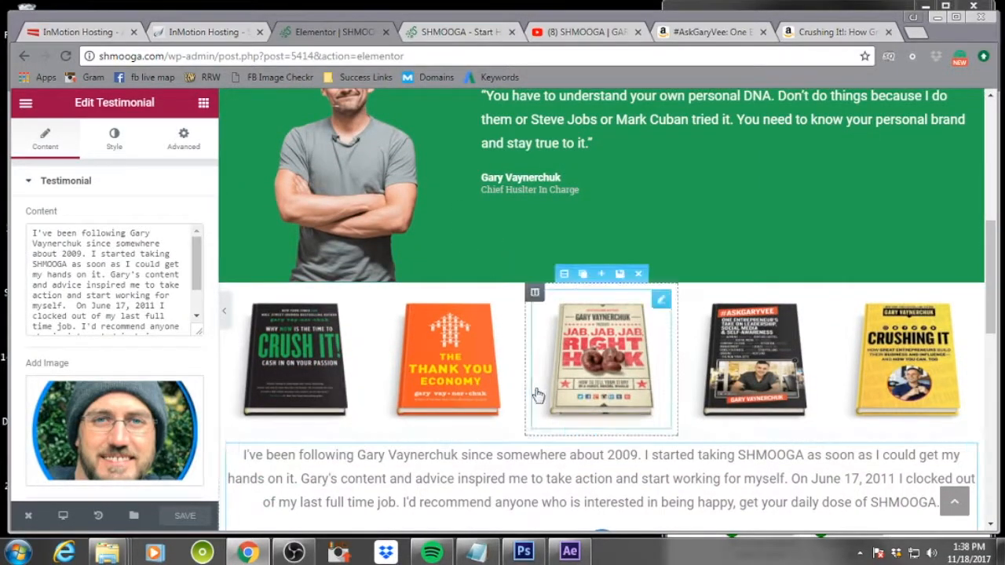
left_click(114, 140)
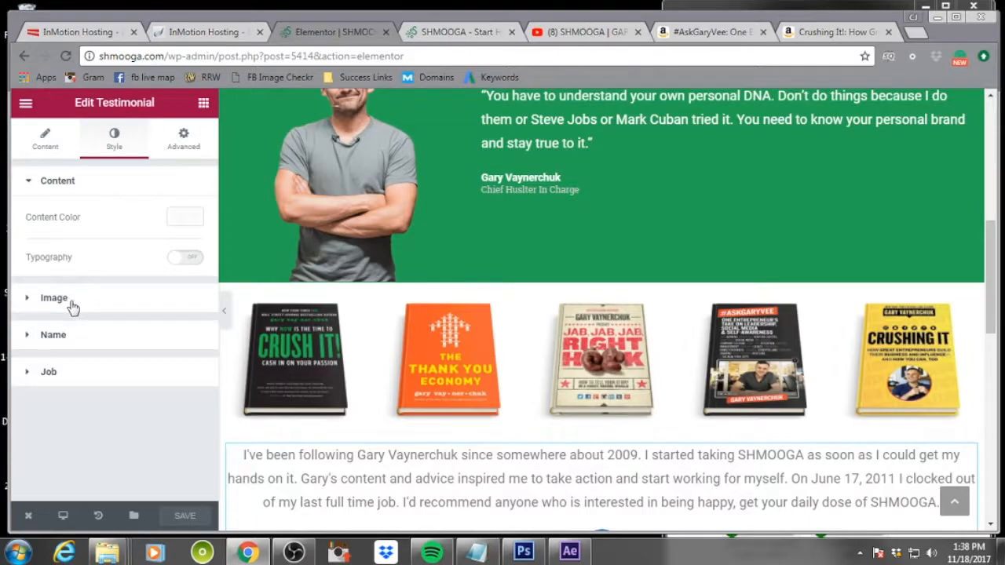
left_click(181, 145)
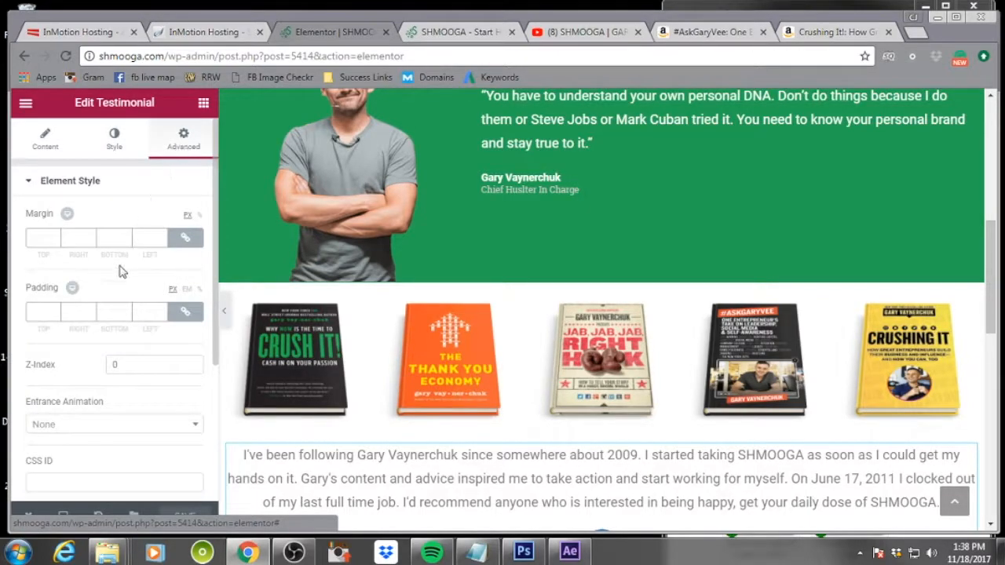
scroll(117, 271, "down", 3)
left_click(63, 375)
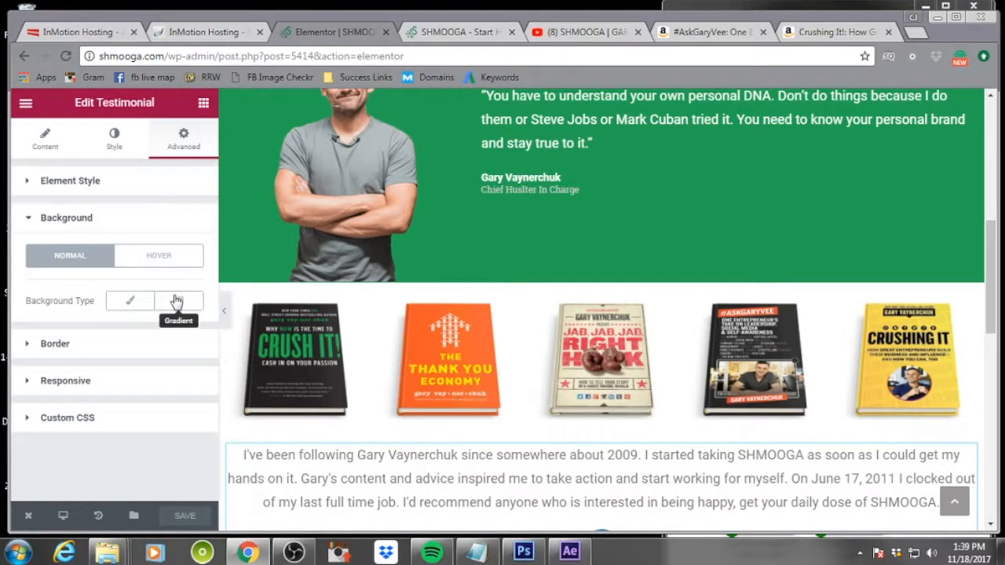
left_click(128, 302)
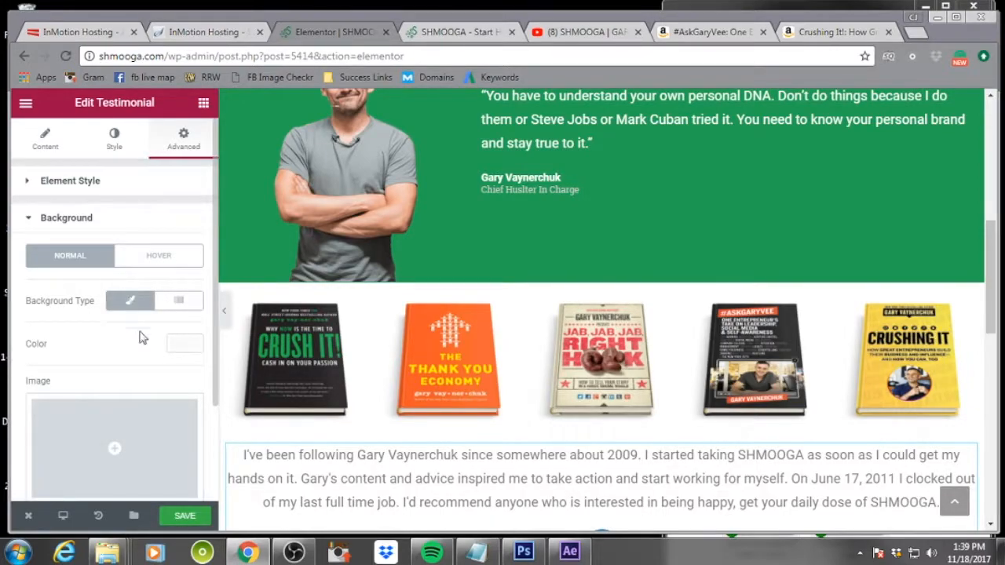
scroll(157, 322, "down", 1)
left_click(187, 269)
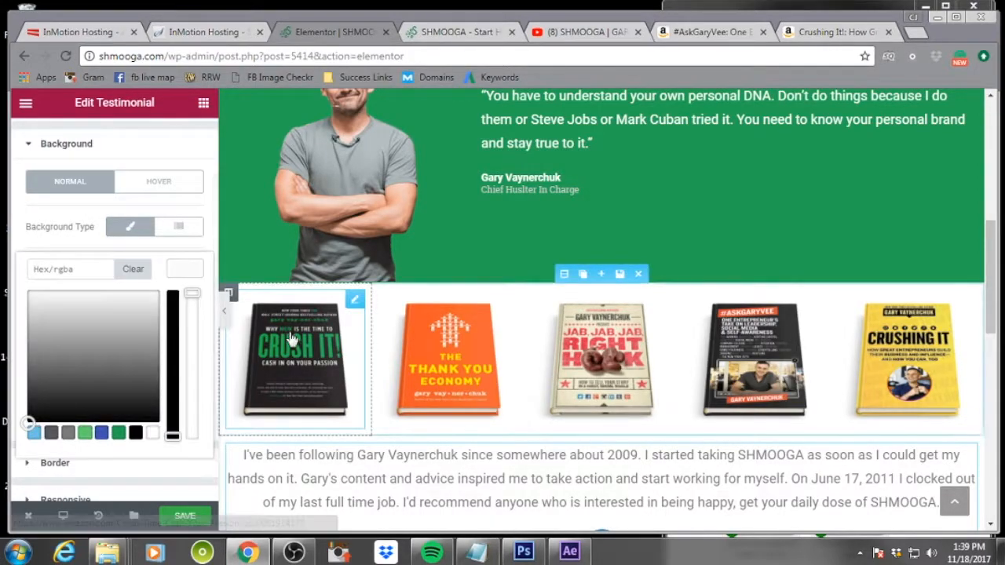
left_click(50, 312)
left_click_drag(50, 312, 27, 305)
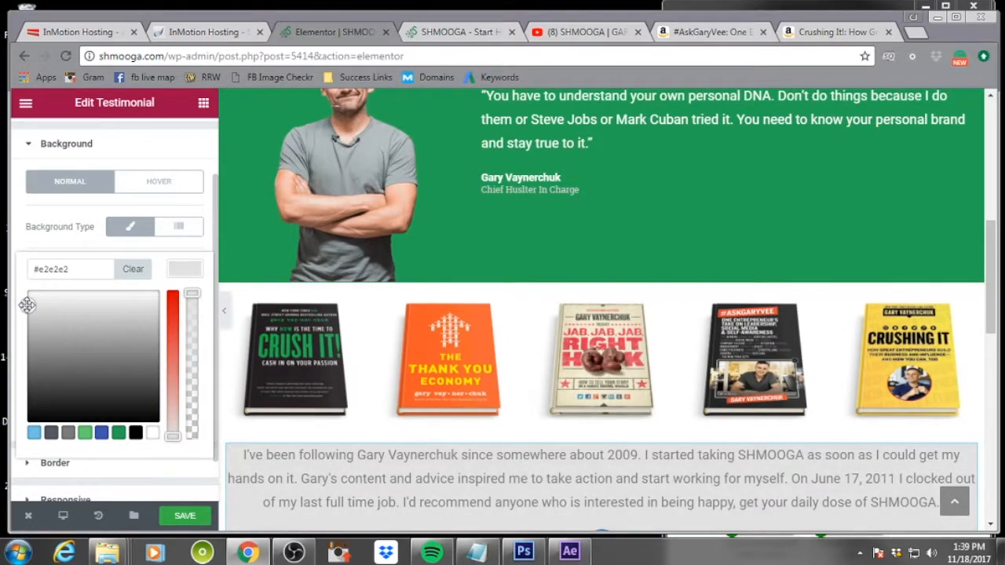
left_click(186, 210)
scroll(725, 325, "down", 6)
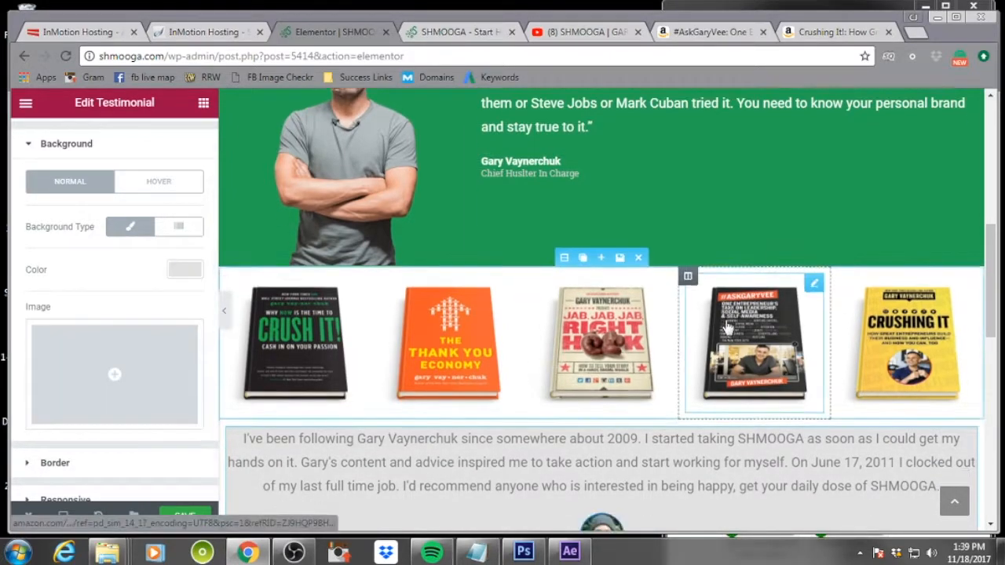
scroll(725, 327, "up", 3)
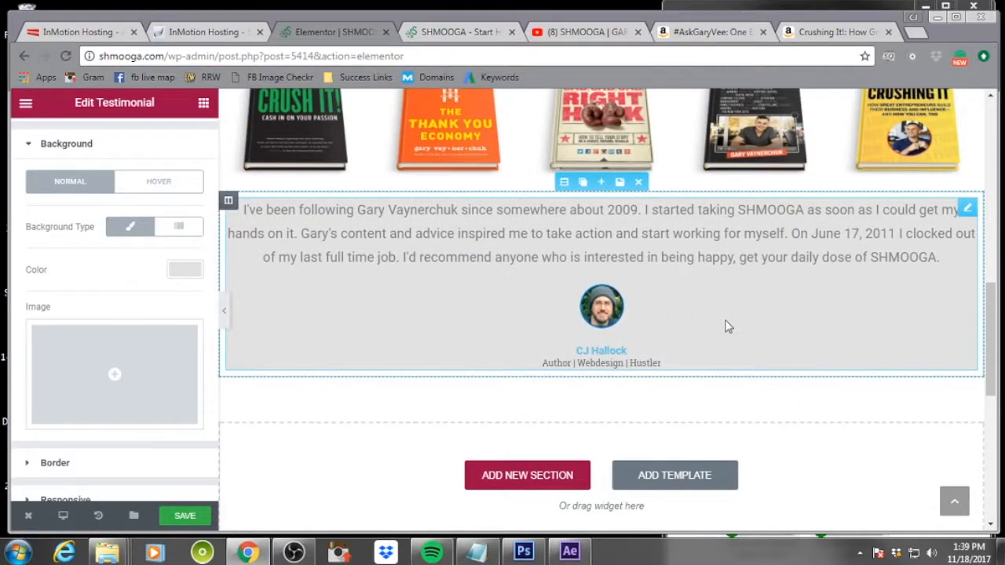
scroll(162, 285, "up", 2)
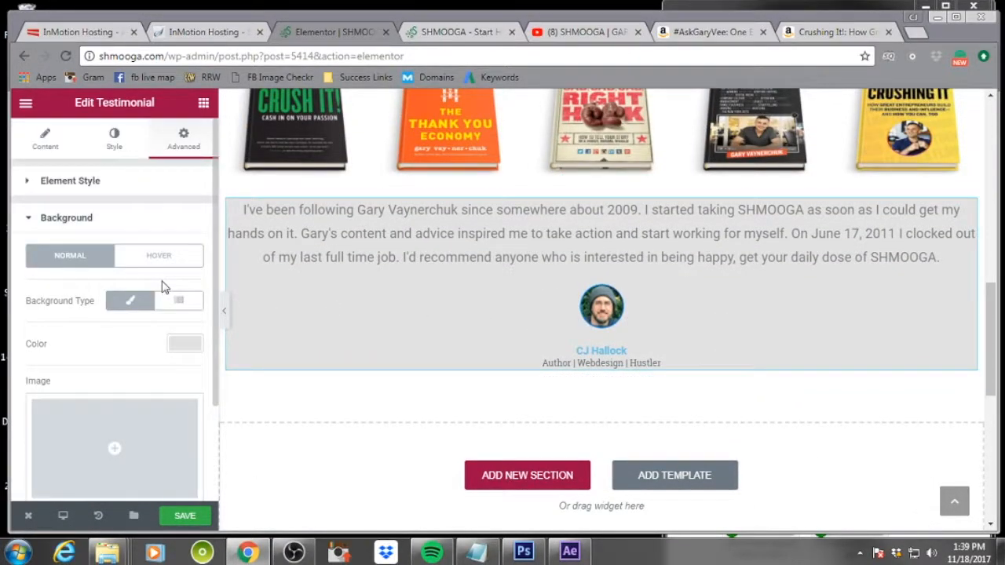
left_click(113, 139)
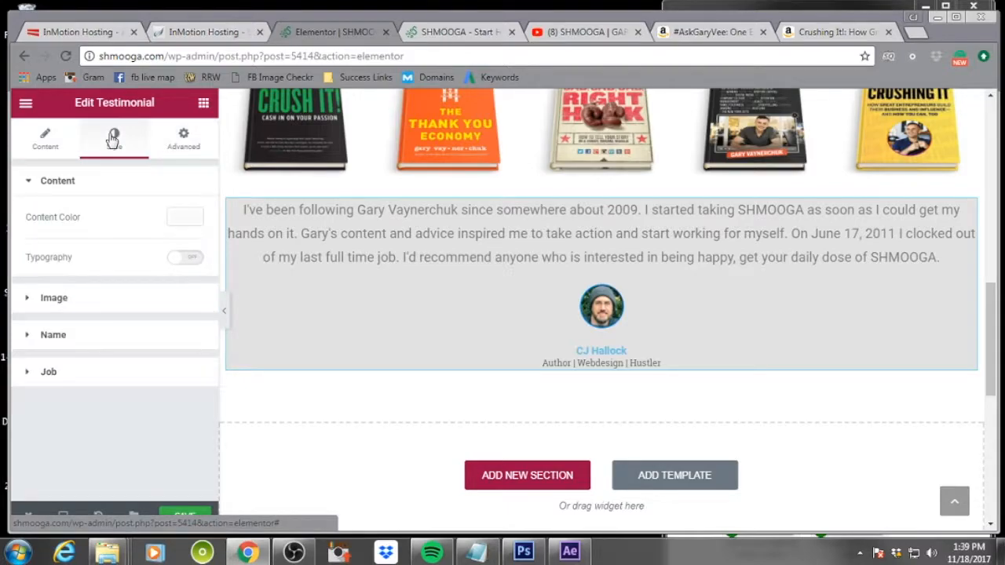
left_click(43, 139)
scroll(125, 245, "down", 5)
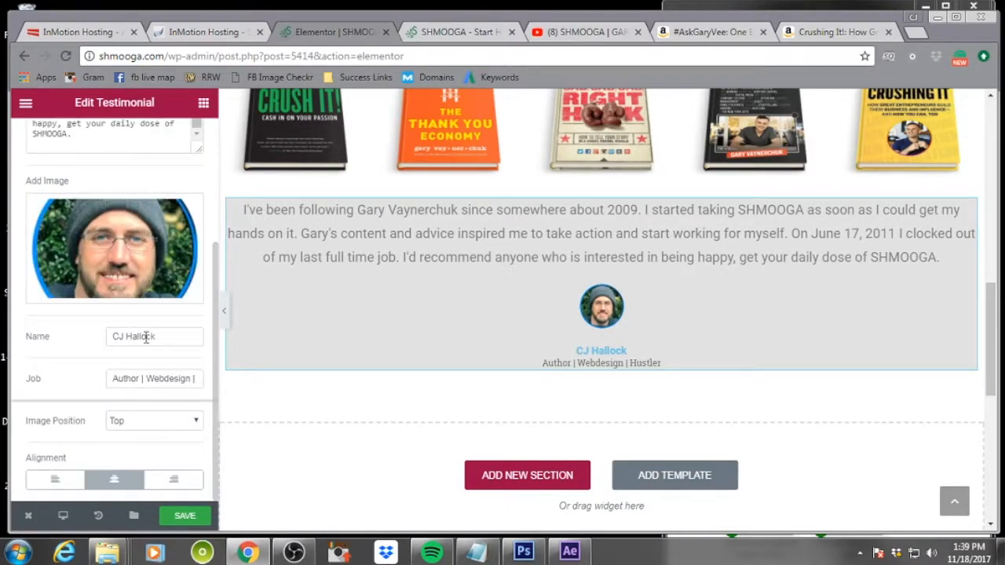
scroll(145, 338, "up", 10)
Unlink the testimonial's padding values and set its top and bottom padding to 30 px
left_click(184, 140)
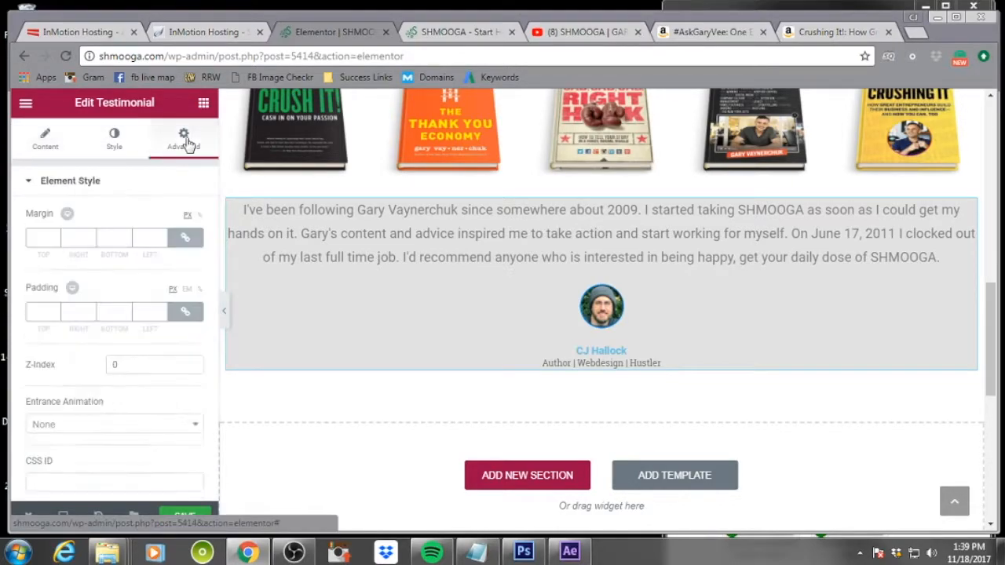
left_click(54, 236)
left_click(54, 236)
left_click(54, 241)
left_click(54, 241)
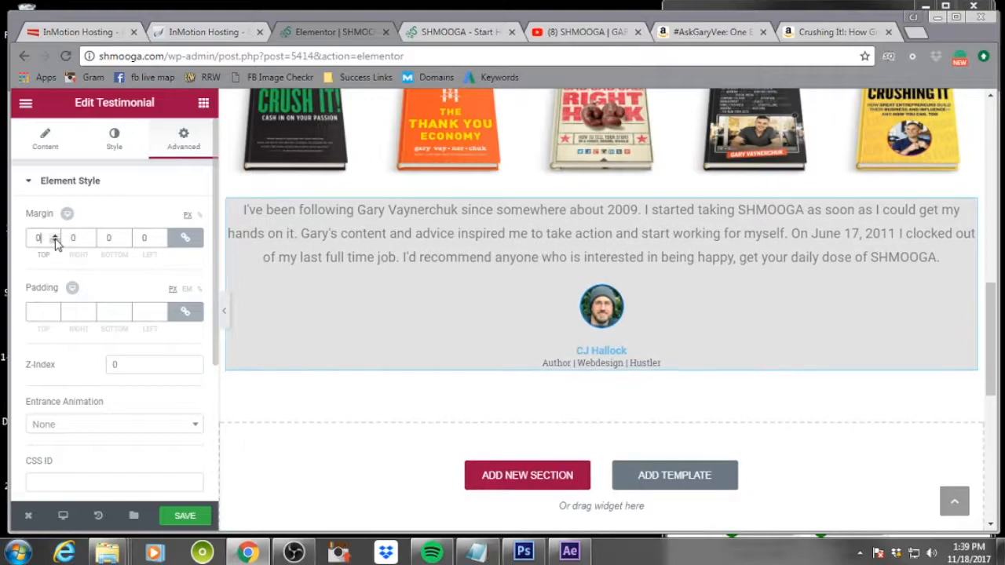
left_click(185, 311)
left_click(55, 309)
left_click(55, 309)
left_click(54, 310)
left_click(55, 309)
left_click(55, 309)
left_click(55, 310)
left_click(55, 309)
left_click(55, 309)
left_click(55, 309)
left_click(55, 309)
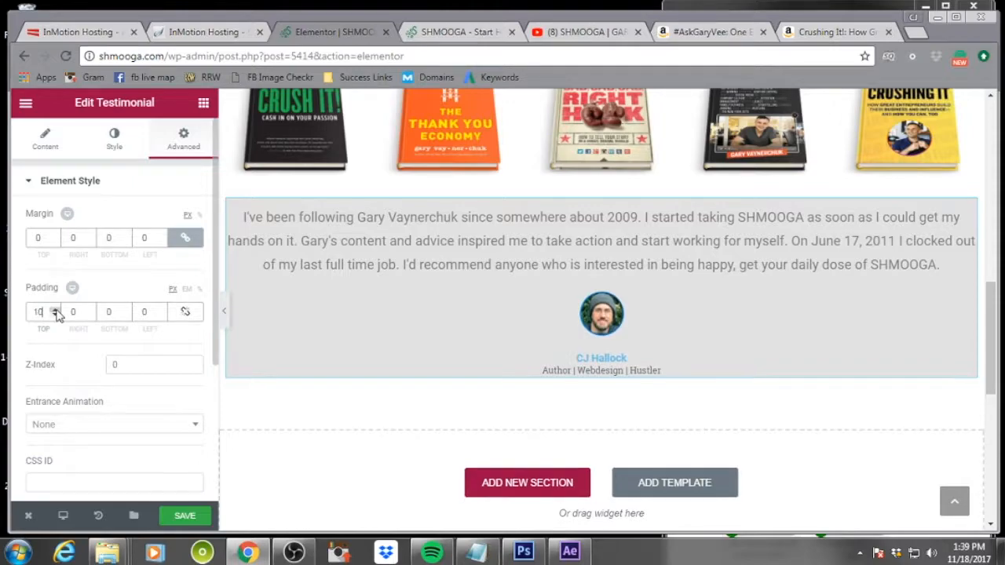
left_click(126, 309)
left_click(126, 310)
left_click(126, 309)
left_click(126, 309)
left_click(127, 309)
left_click(126, 310)
left_click(127, 309)
left_click(126, 309)
left_click(127, 314)
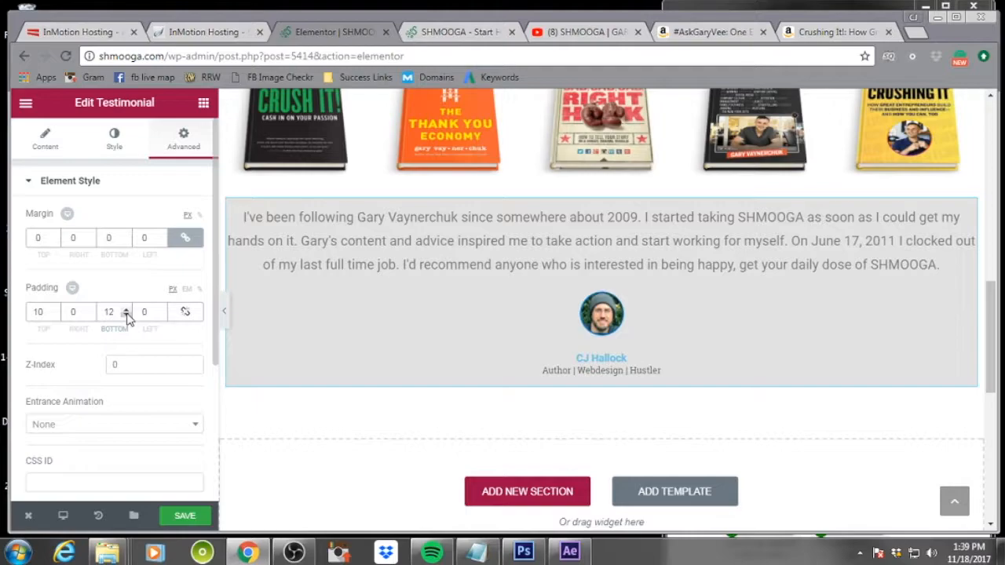
left_click(126, 310)
left_click(126, 310)
left_click(126, 310)
left_click(127, 310)
left_click(126, 310)
left_click(126, 310)
left_click(127, 310)
left_click(126, 310)
left_click(126, 310)
left_click(126, 310)
left_click(127, 310)
left_click(126, 310)
left_click(126, 310)
left_click(127, 310)
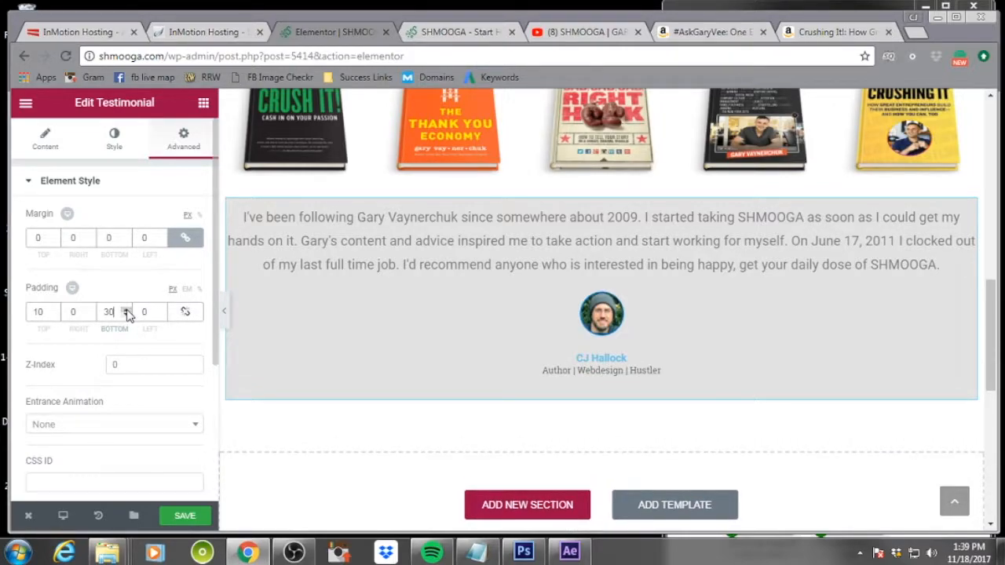
left_click(55, 309)
left_click(54, 309)
left_click(55, 309)
left_click(55, 309)
left_click(55, 309)
left_click(55, 309)
left_click(55, 309)
left_click(55, 309)
left_click(55, 309)
left_click(55, 310)
left_click(55, 309)
left_click(55, 310)
left_click(55, 309)
left_click(55, 309)
left_click(55, 310)
left_click(55, 309)
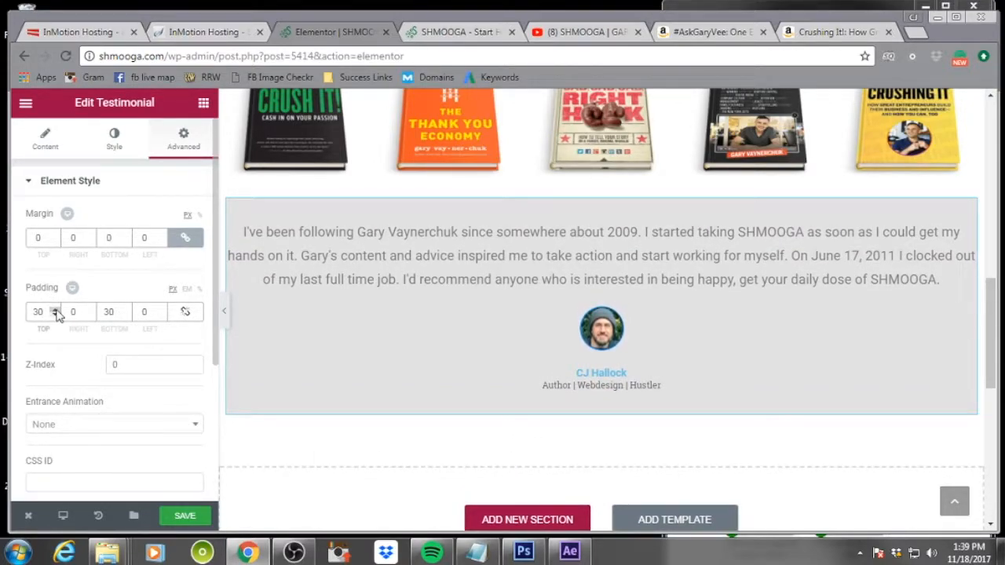
Turn on typography for the testimonial name and set its size to 28 px
scroll(131, 379, "down", 3)
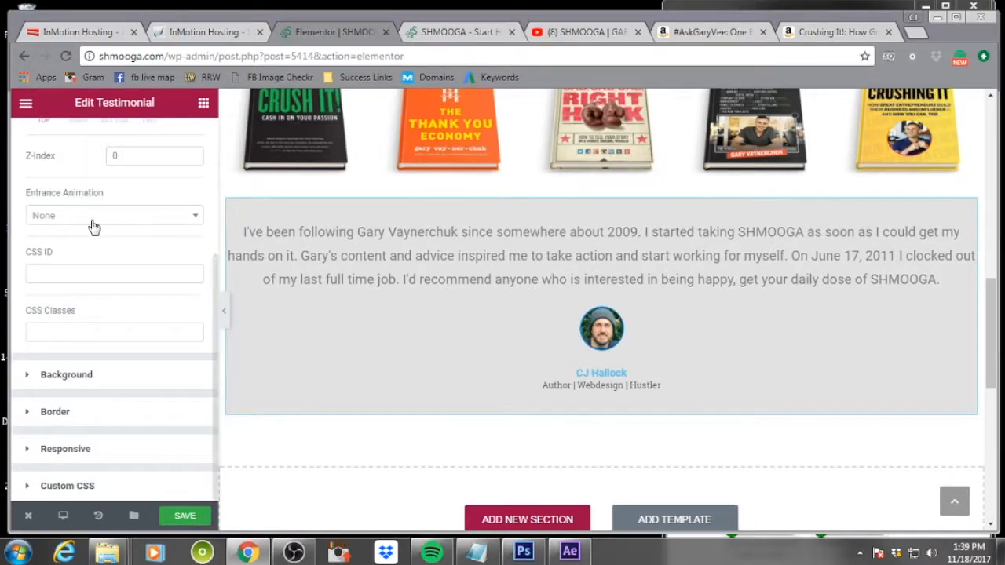
scroll(91, 212, "up", 5)
left_click(114, 139)
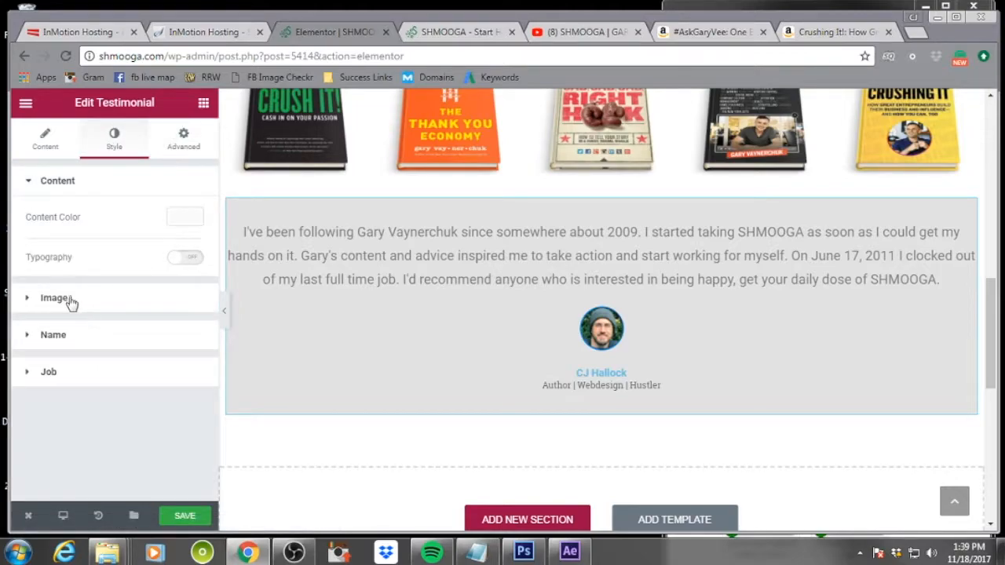
left_click(36, 342)
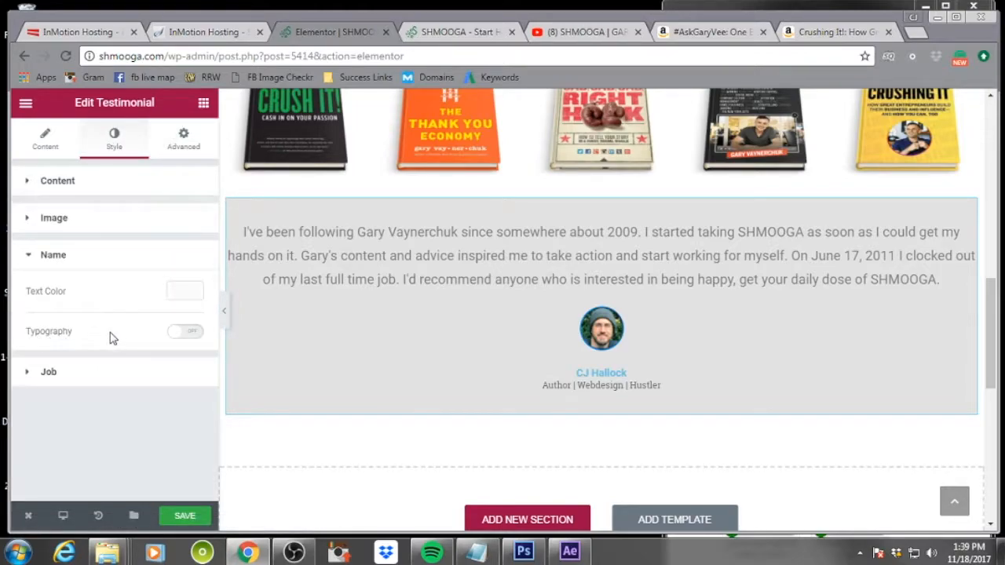
left_click(189, 333)
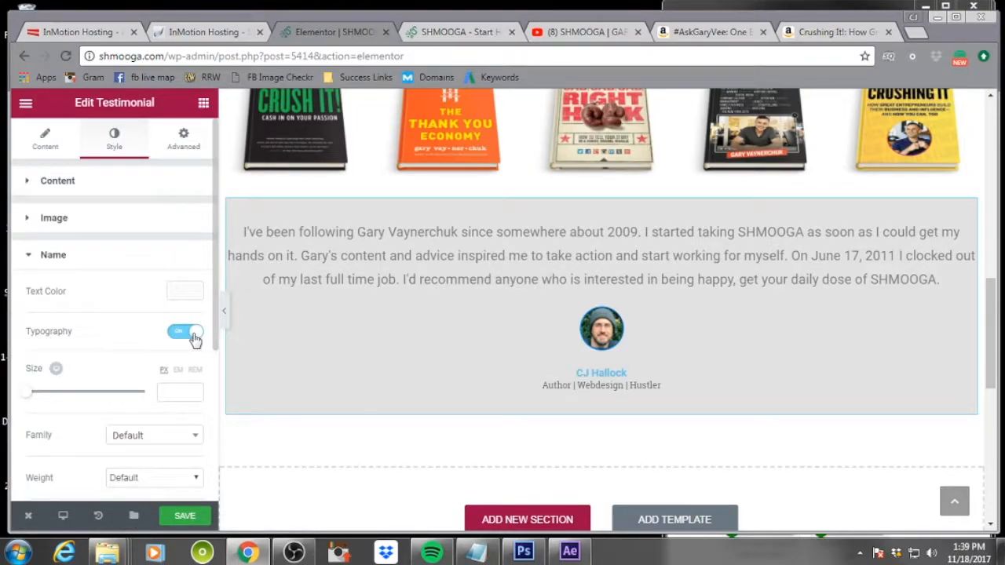
mouse_move(31, 399)
left_mouse_down()
mouse_move(60, 396)
mouse_move(48, 401)
left_mouse_up()
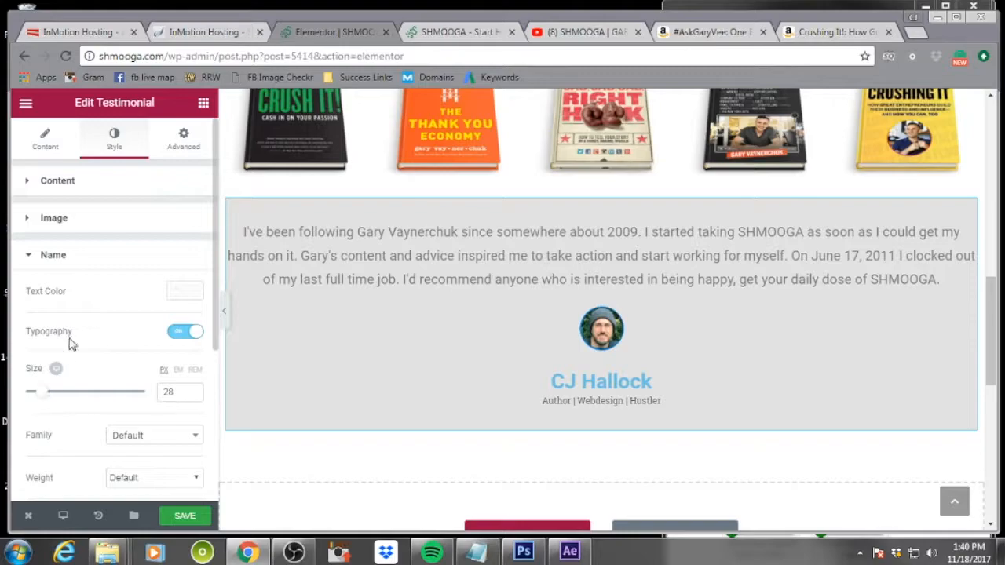
Enlarge the testimonial image to a size of 127
left_click(59, 221)
left_click_drag(25, 274, 95, 295)
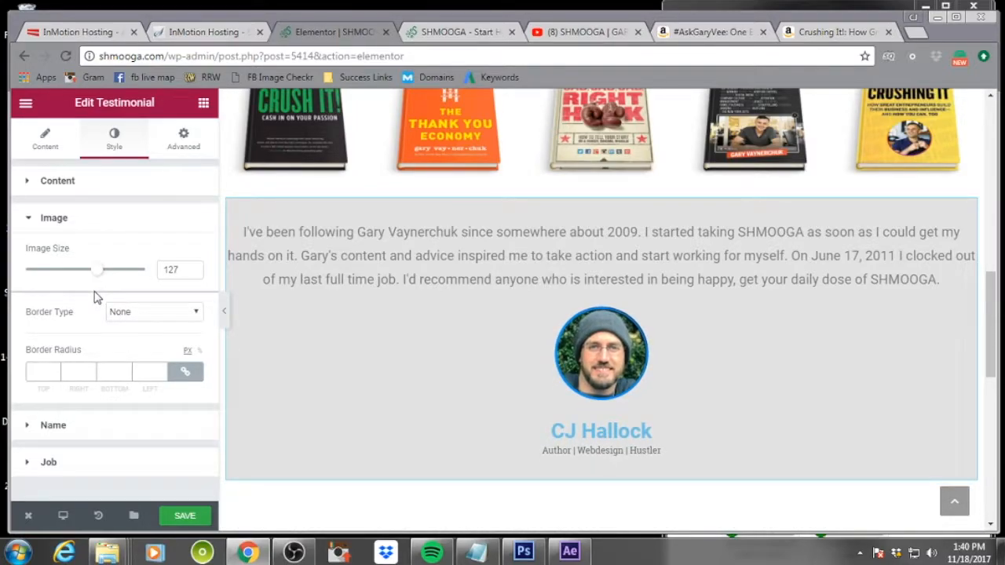
left_click(135, 217)
scroll(617, 249, "down", 5)
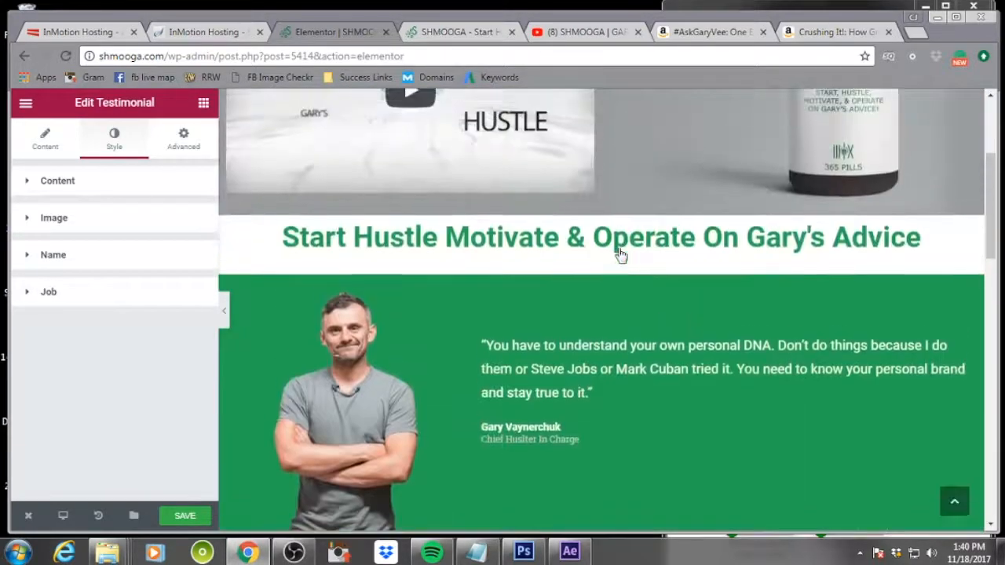
In Gary Vaynerchuk's testimonial in the green section, enable name typography and set the name size to 43 px
left_click(585, 424)
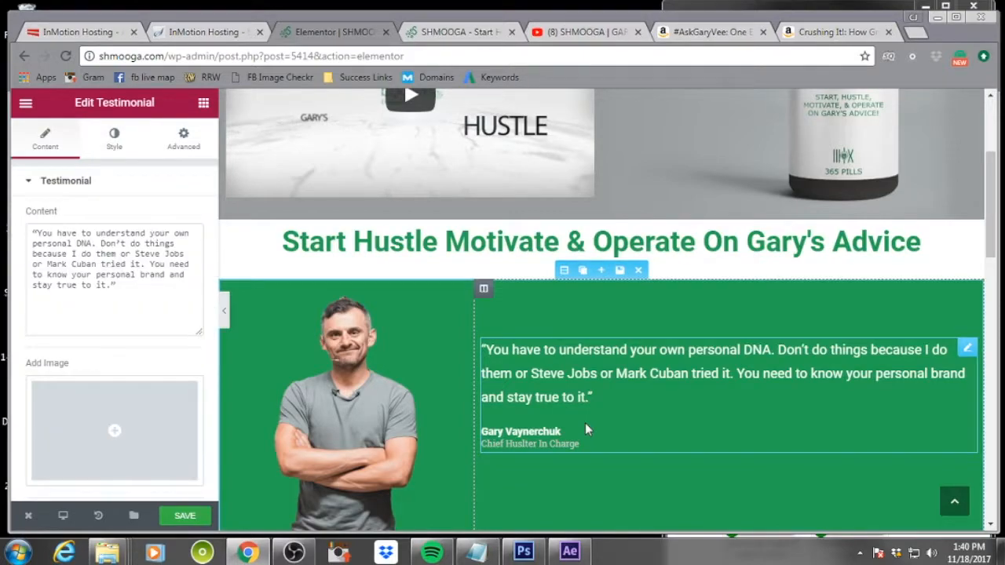
left_click(114, 141)
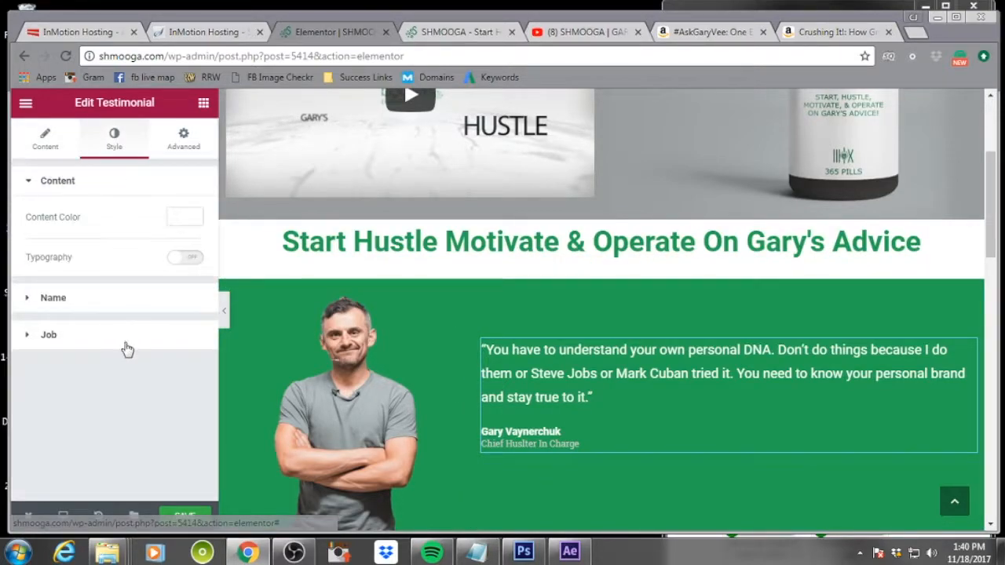
left_click(69, 299)
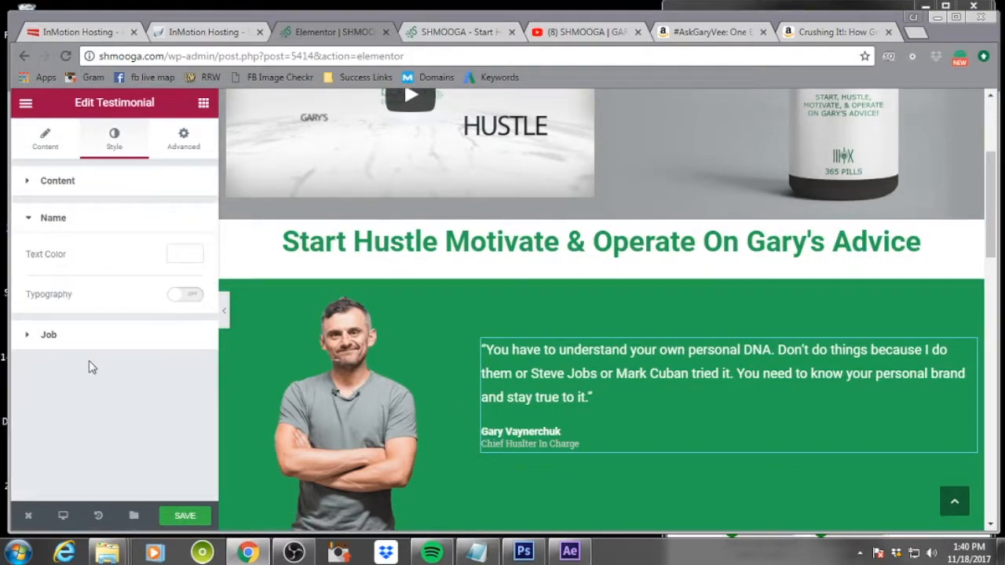
left_click(178, 295)
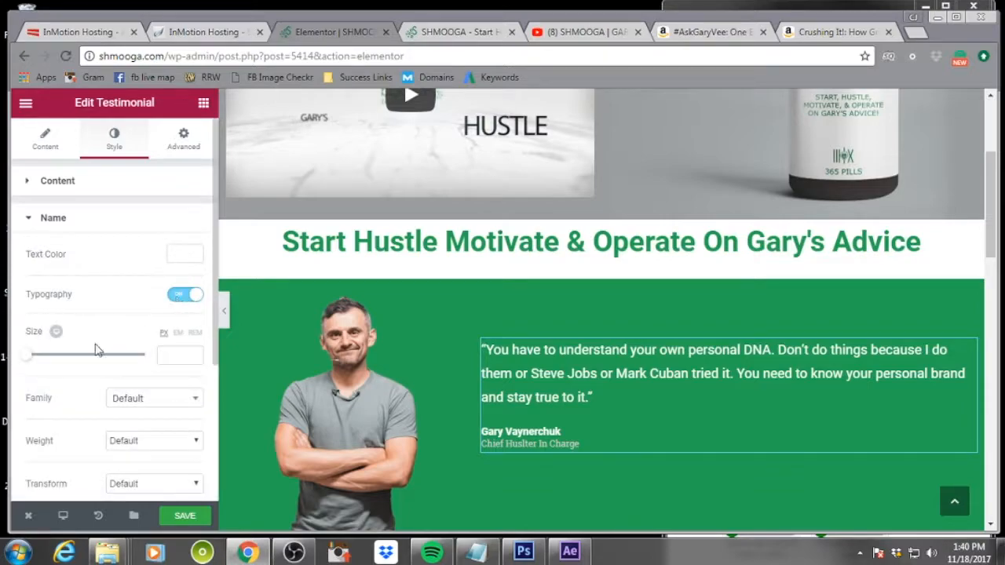
left_click_drag(26, 358, 51, 358)
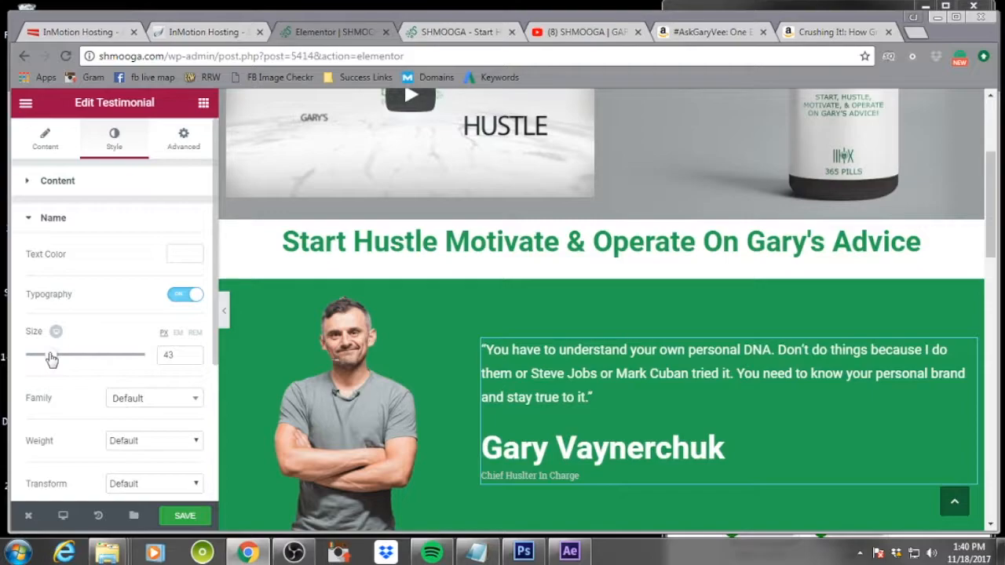
Enable typography for Gary's job title and set its size to 29 px
scroll(79, 399, "down", 3)
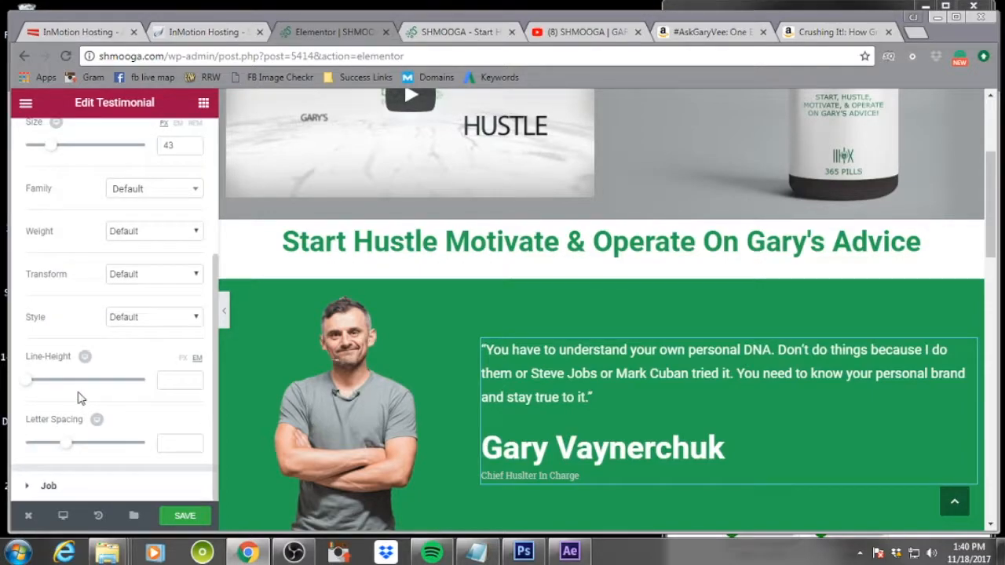
scroll(74, 399, "up", 3)
scroll(74, 399, "down", 3)
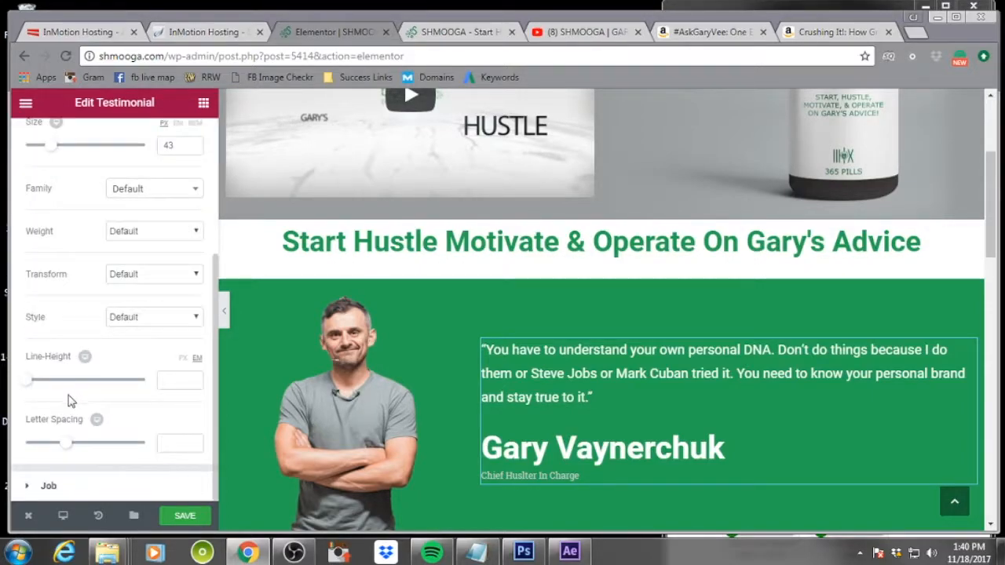
left_click(67, 484)
left_click(183, 332)
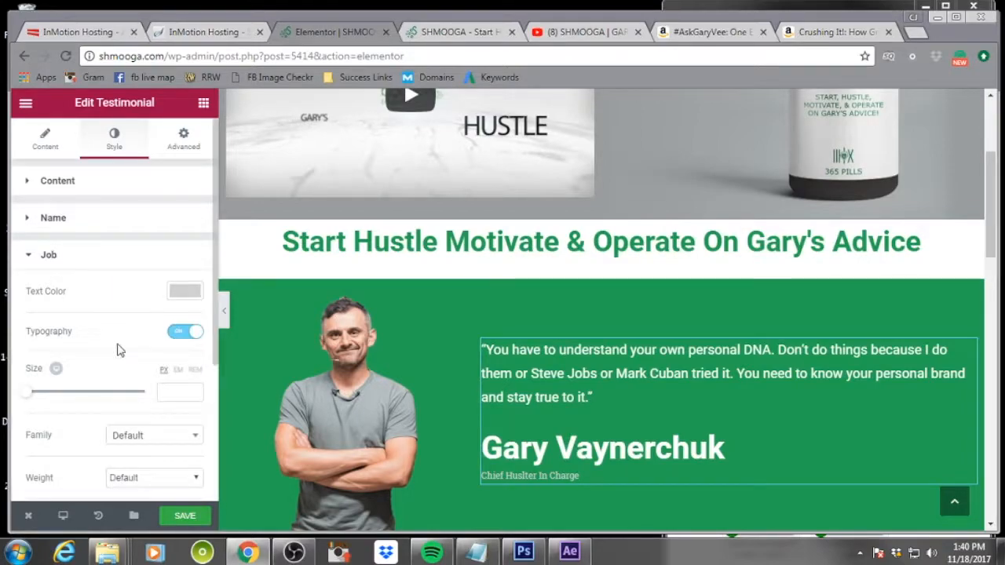
left_click(32, 400)
left_click_drag(31, 402, 47, 401)
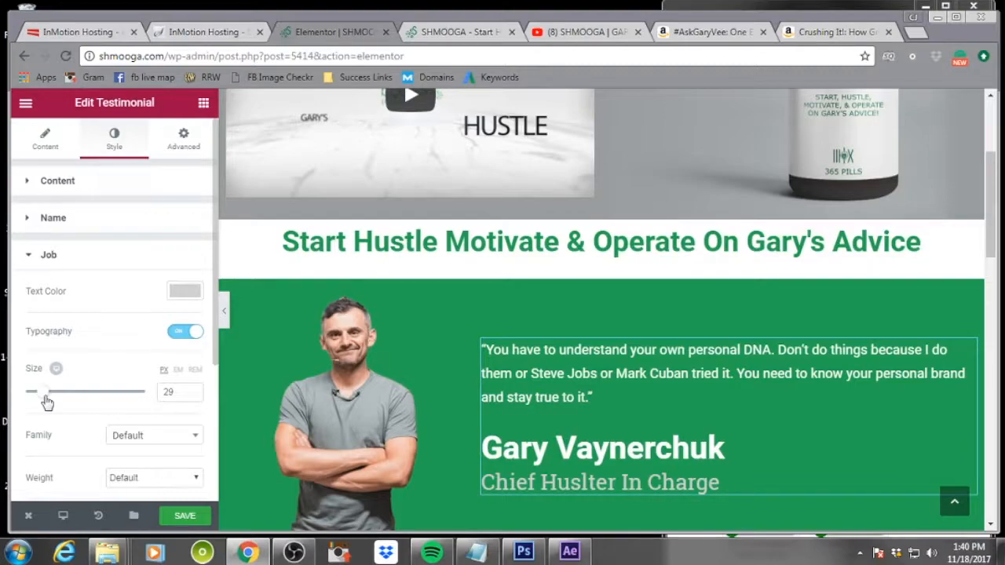
scroll(402, 336, "down", 3)
scroll(408, 343, "up", 1)
scroll(406, 339, "up", 1)
scroll(406, 336, "down", 2)
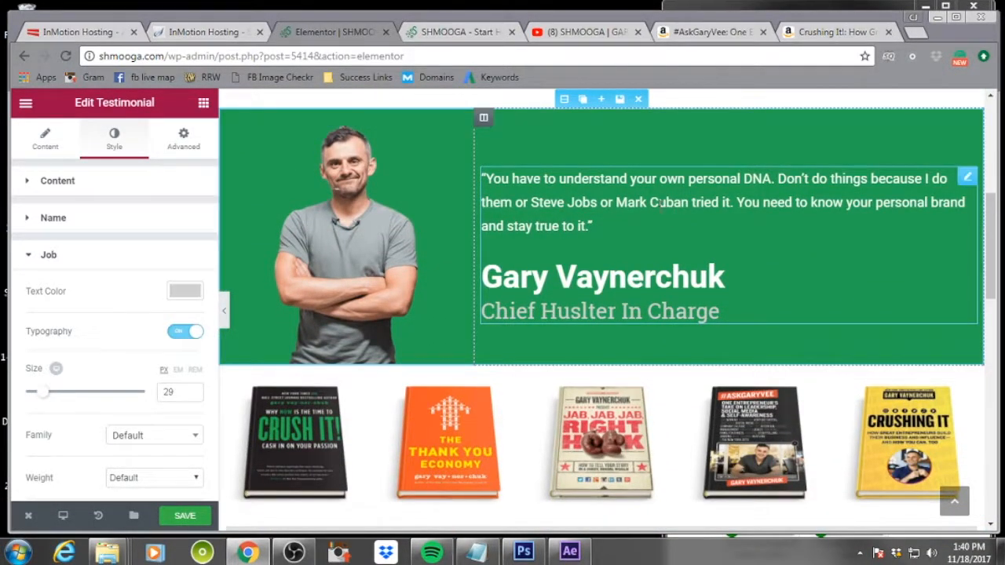
Review the green testimonial's advanced spacing settings and scroll through the page sections
left_click(188, 141)
left_click(55, 241)
left_click_drag(55, 242, 55, 243)
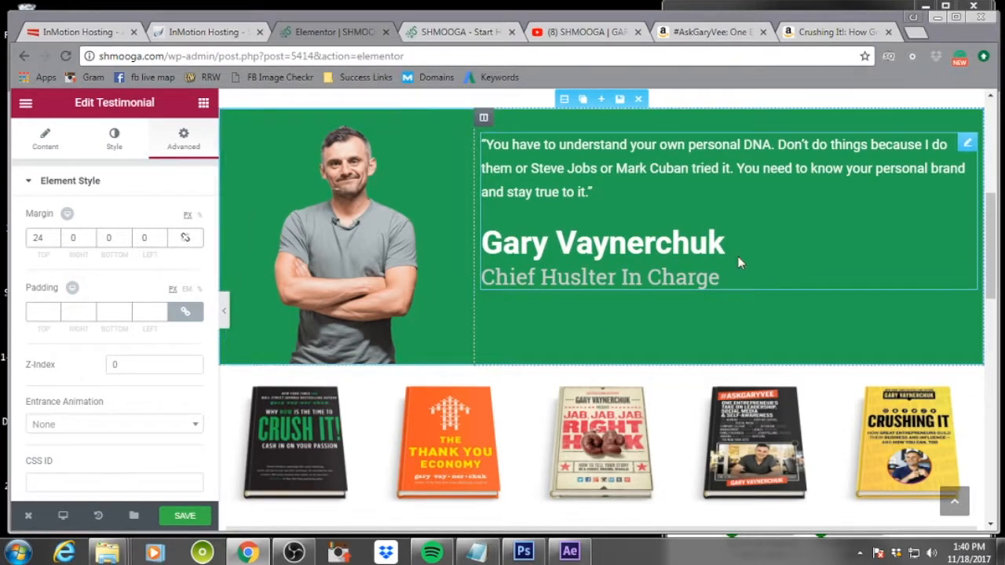
scroll(769, 253, "down", 4)
scroll(770, 259, "down", 3)
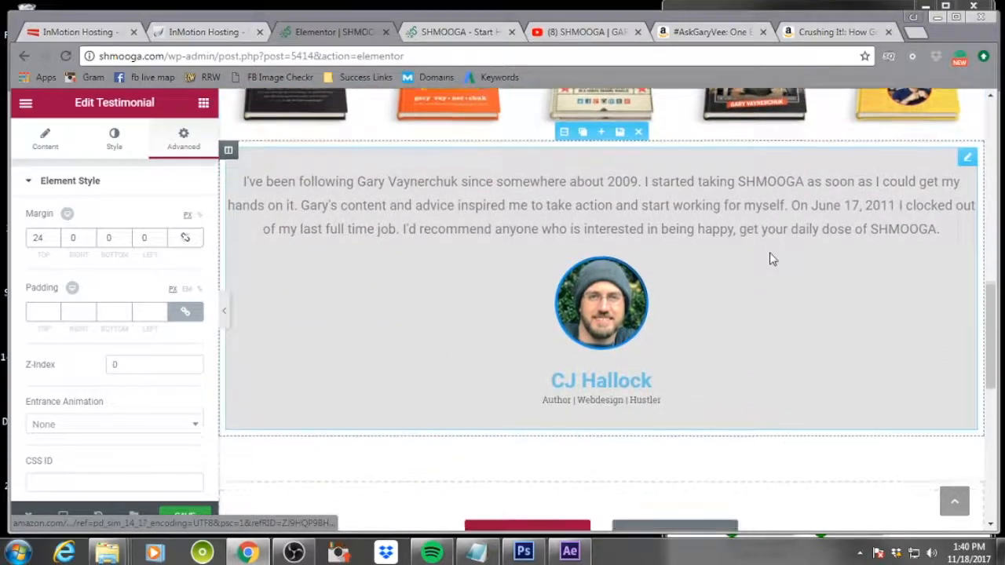
scroll(771, 259, "up", 4)
scroll(770, 259, "up", 8)
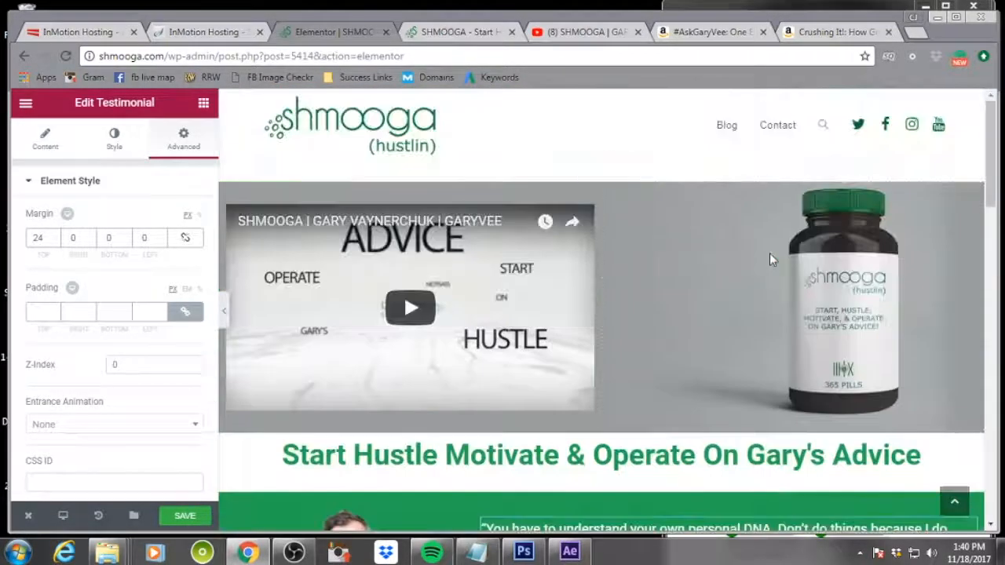
scroll(770, 255, "down", 3)
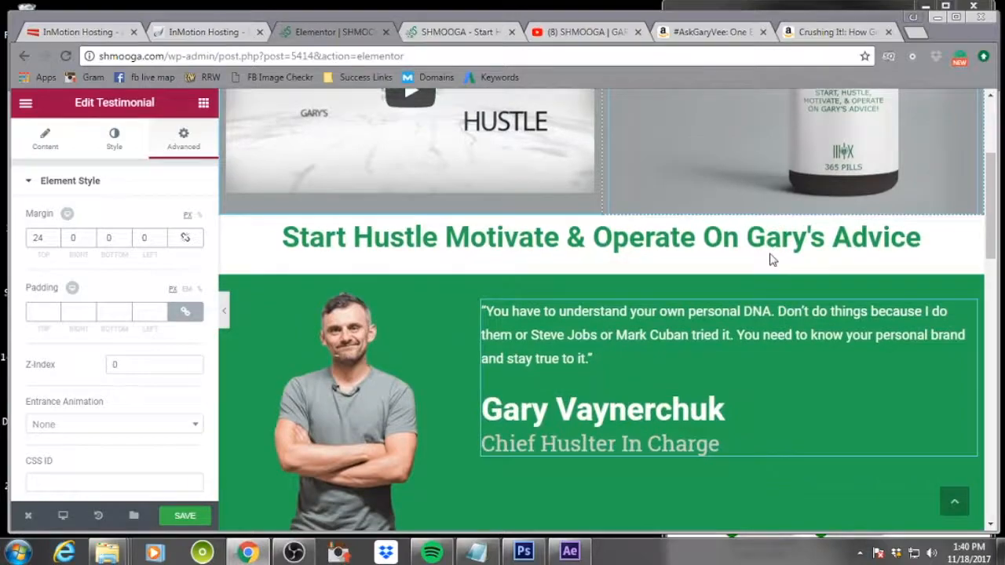
scroll(770, 255, "down", 1)
scroll(769, 257, "down", 3)
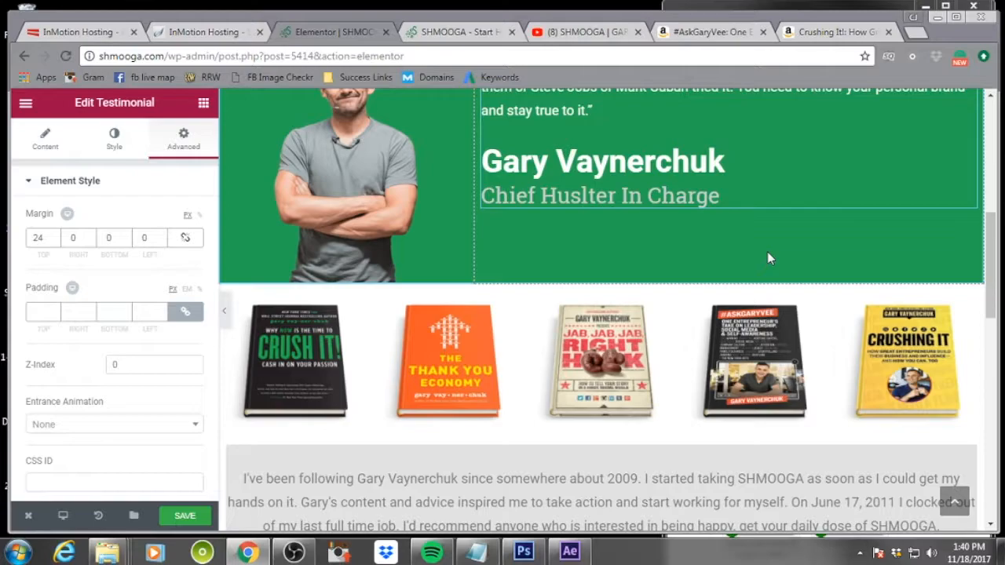
scroll(802, 287, "down", 2)
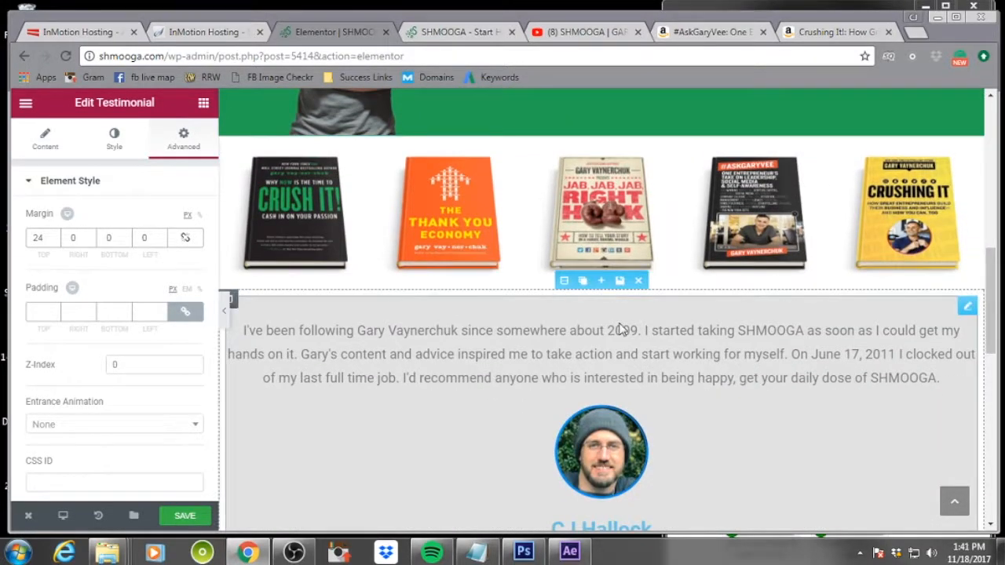
left_click(482, 360)
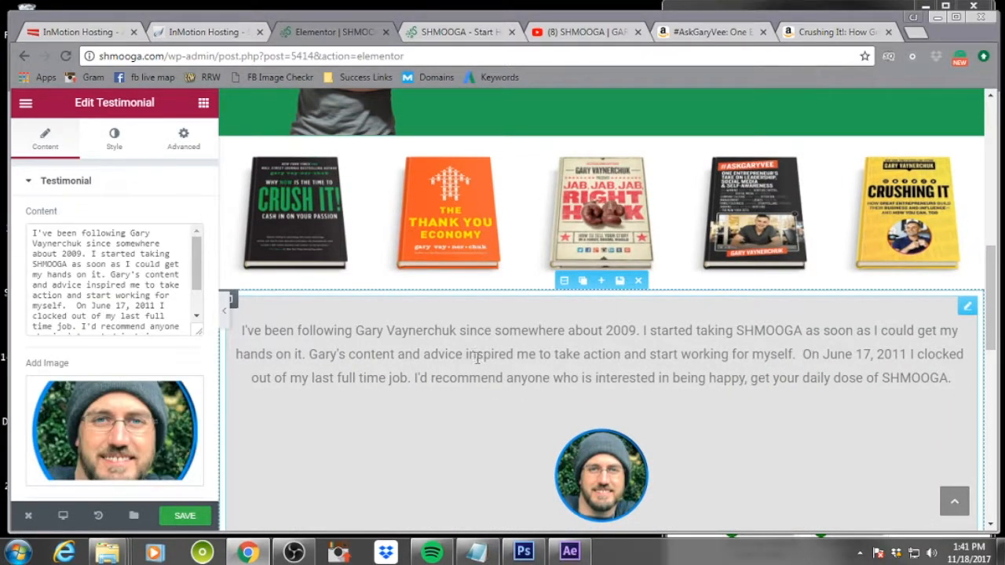
left_click(183, 138)
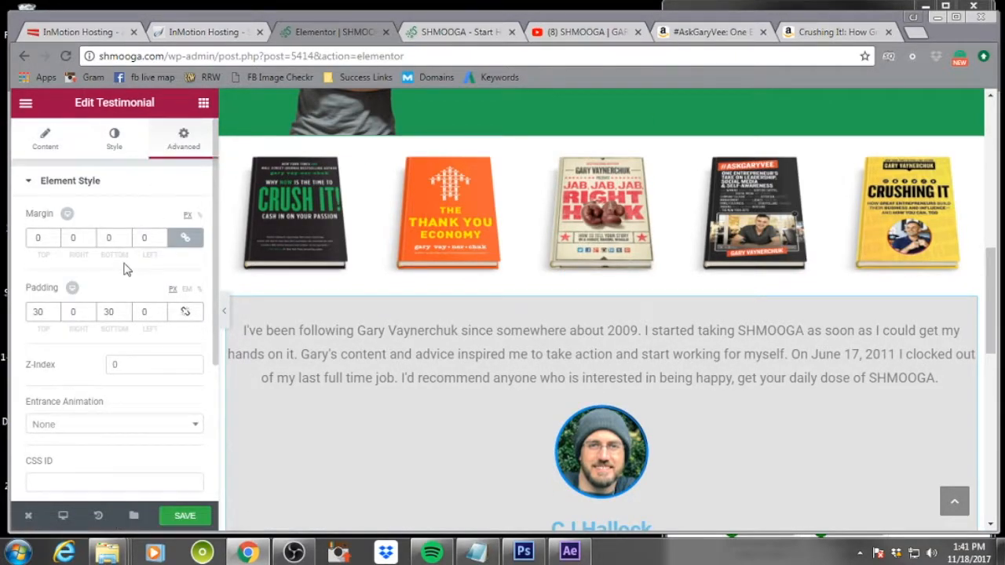
left_click(92, 310)
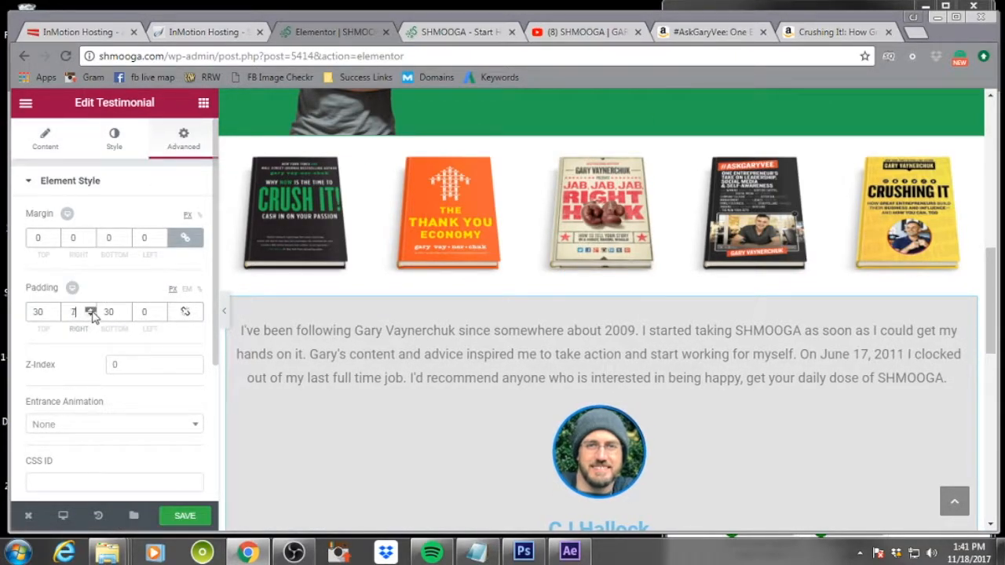
left_click(92, 312)
left_click(92, 310)
left_click(92, 310)
left_click(92, 310)
left_click(92, 311)
left_click(92, 312)
left_click(91, 315)
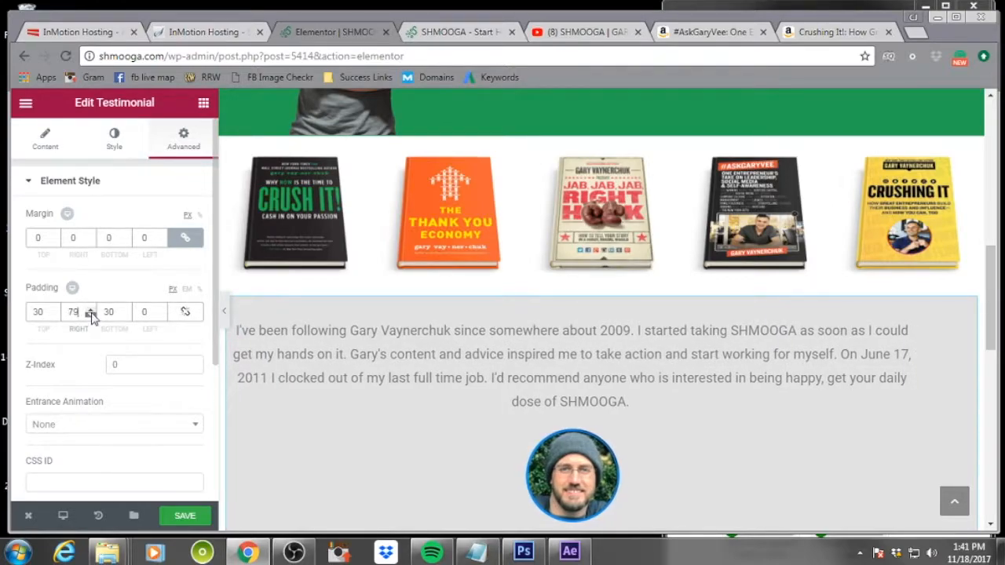
left_click(91, 309)
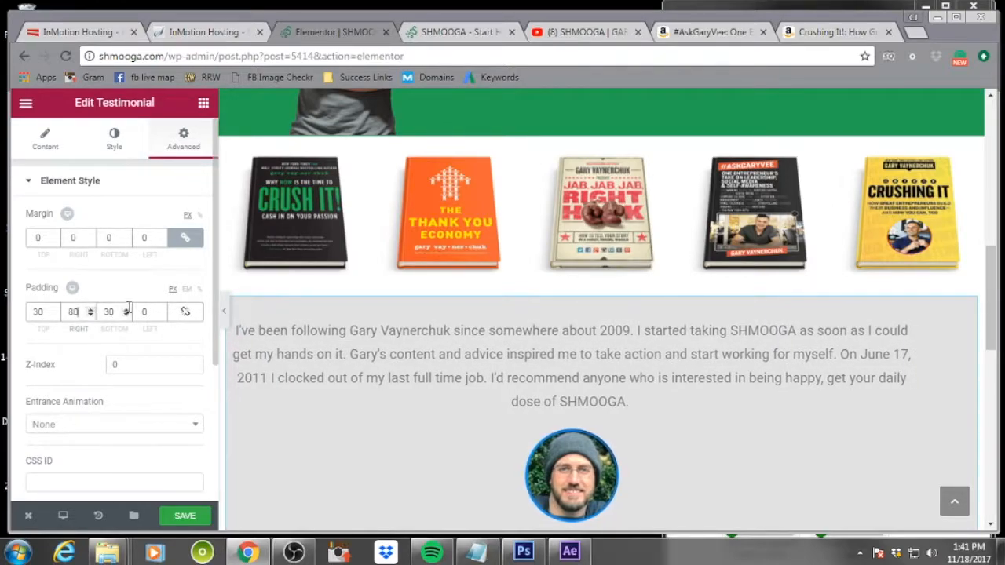
left_click(162, 309)
left_click_drag(163, 310, 163, 310)
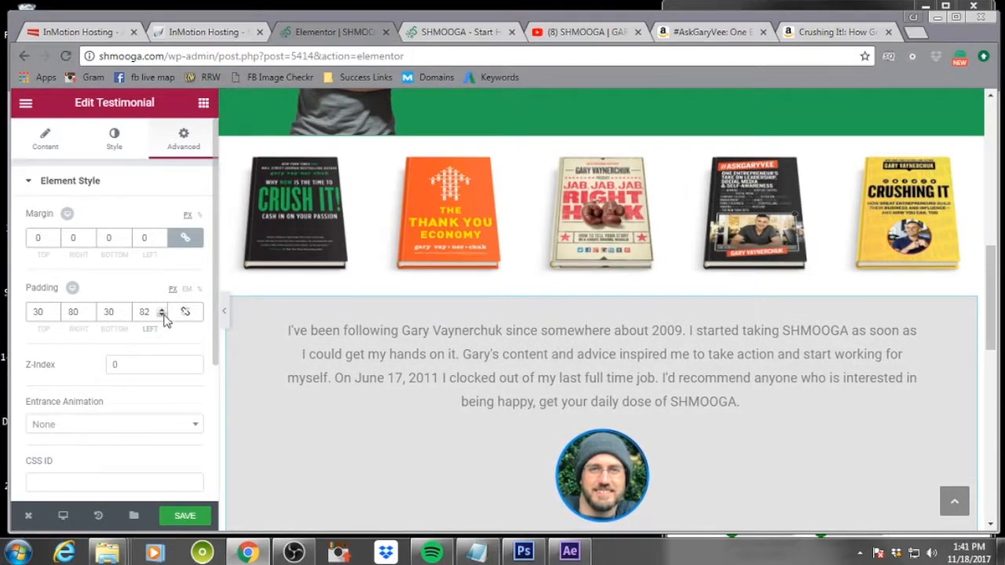
left_click(162, 314)
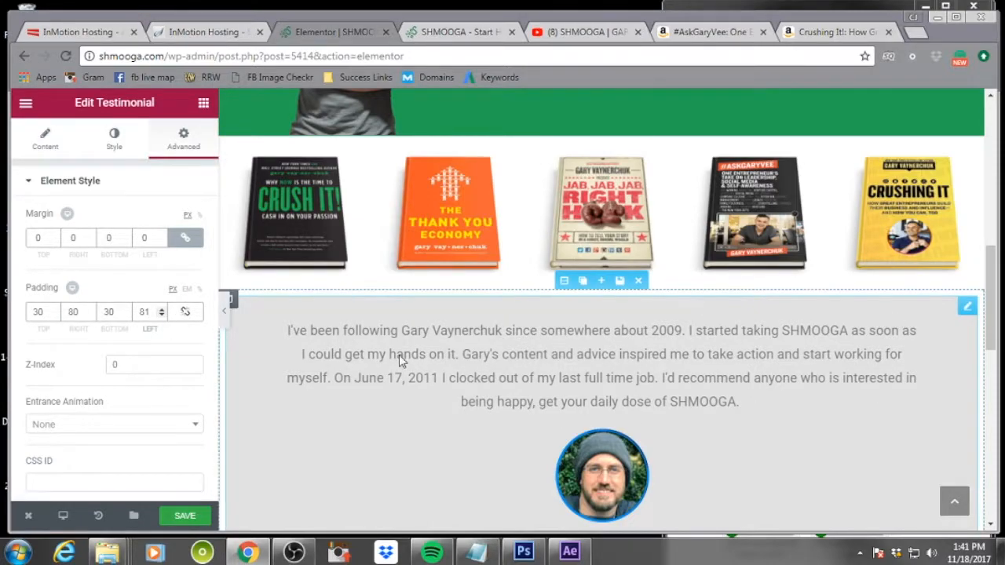
Open the testimonial's background settings and copy its background color #e2e2e2
scroll(684, 418, "down", 2)
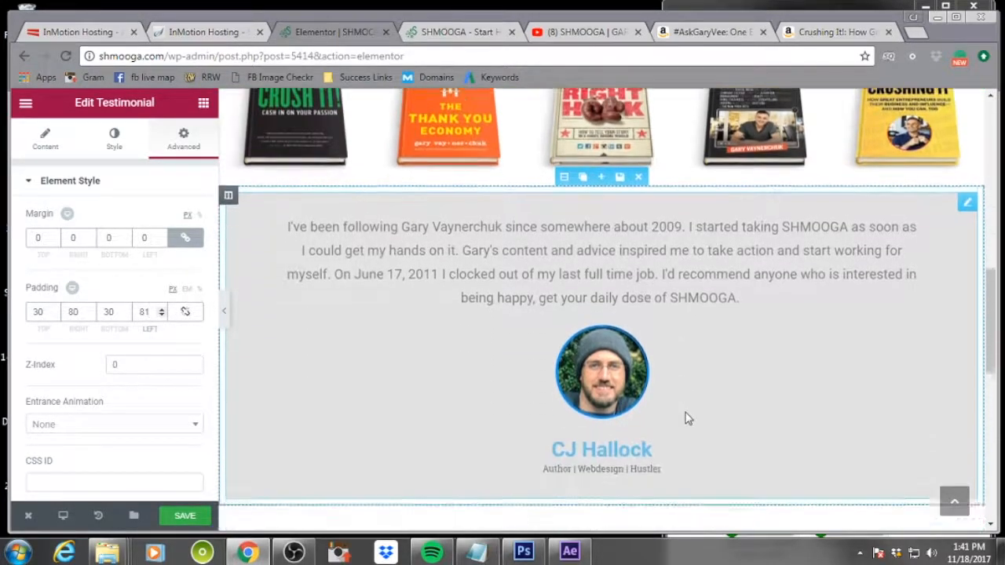
scroll(684, 417, "down", 1)
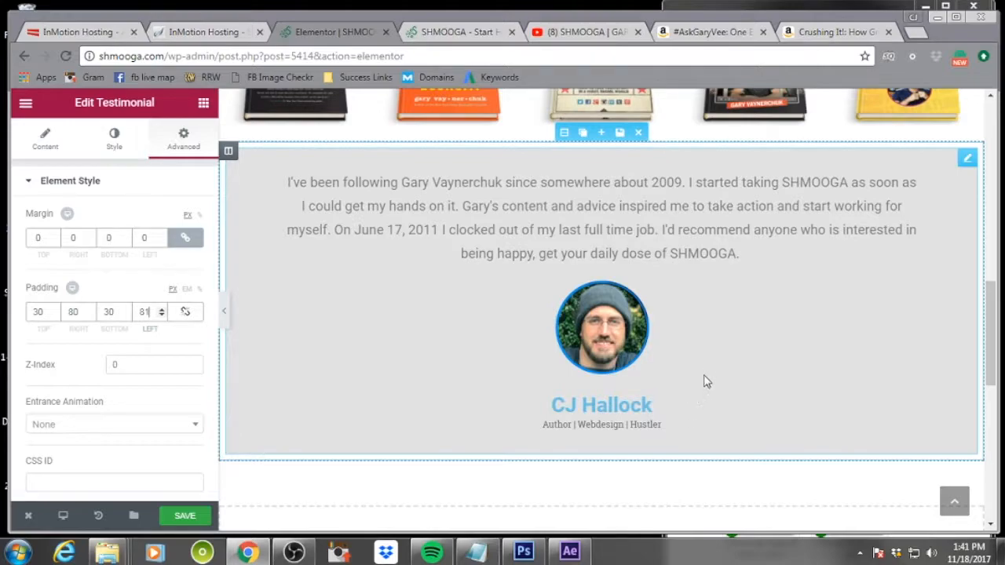
scroll(706, 369, "up", 3)
scroll(805, 235, "up", 2)
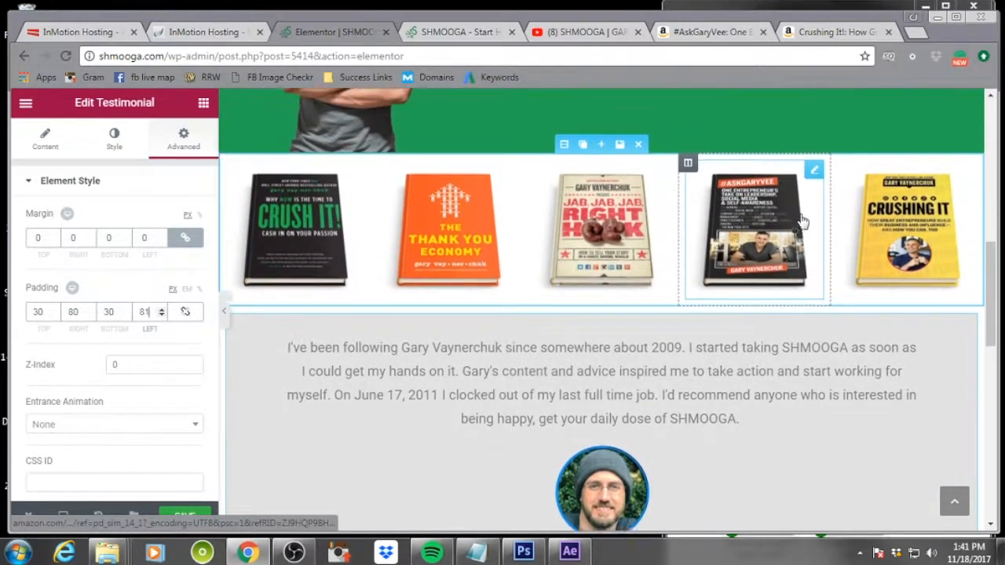
scroll(855, 325, "down", 3)
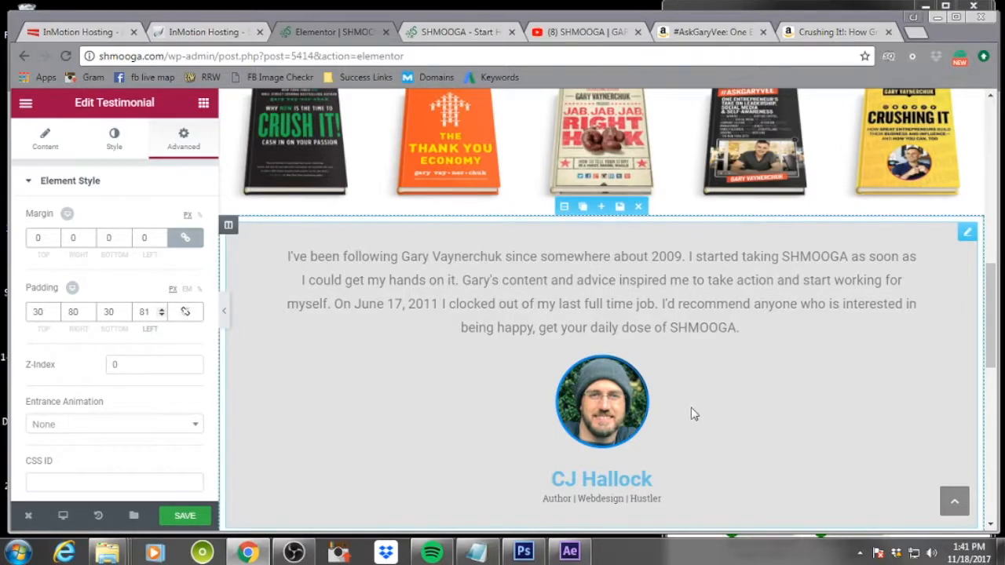
scroll(133, 373, "down", 3)
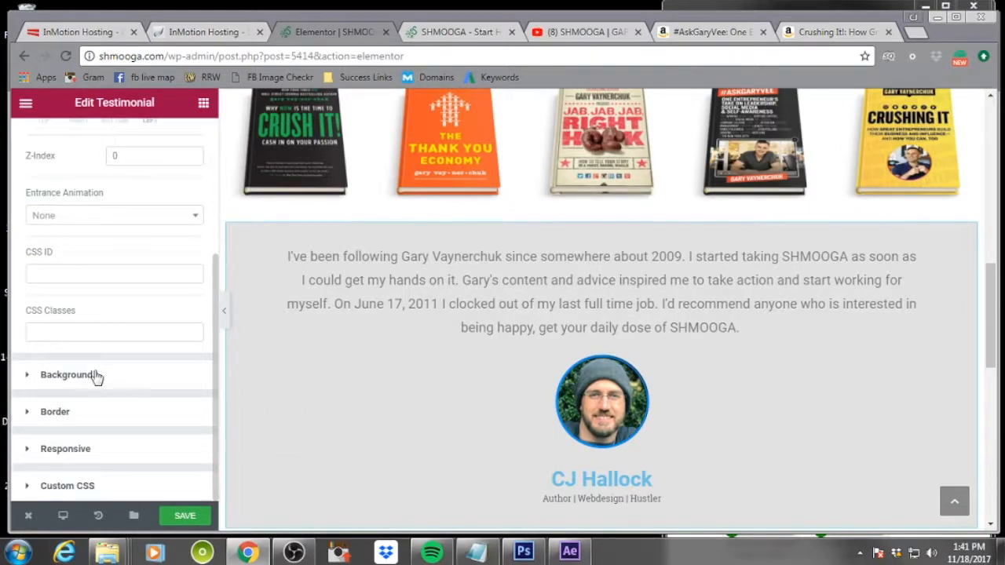
left_click(95, 376)
left_click(185, 344)
left_click_drag(90, 343, 26, 355)
key("ctrl+c")
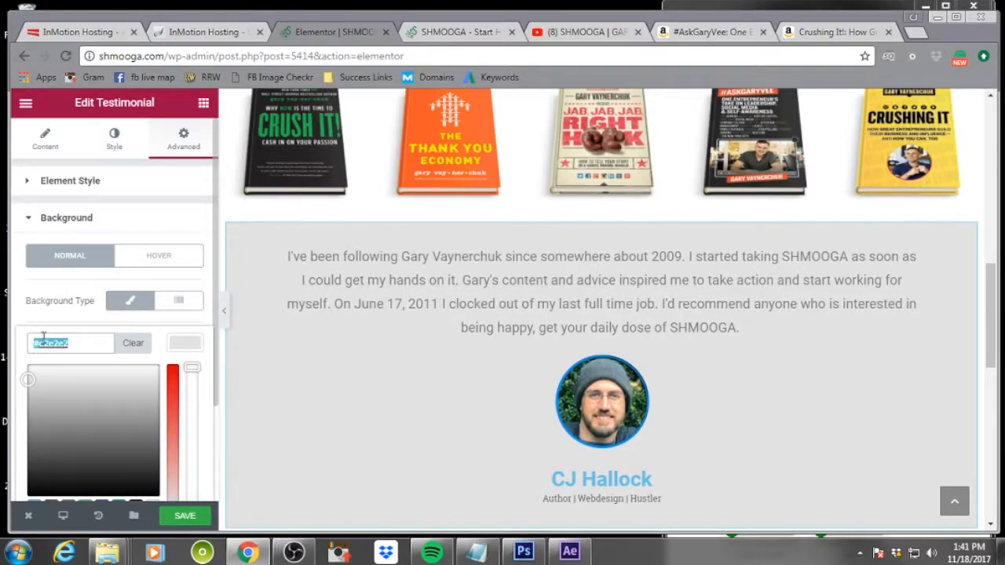
Give the section containing the testimonial a classic background color of #e2e2e2 and save the page
mouse_move(331, 377)
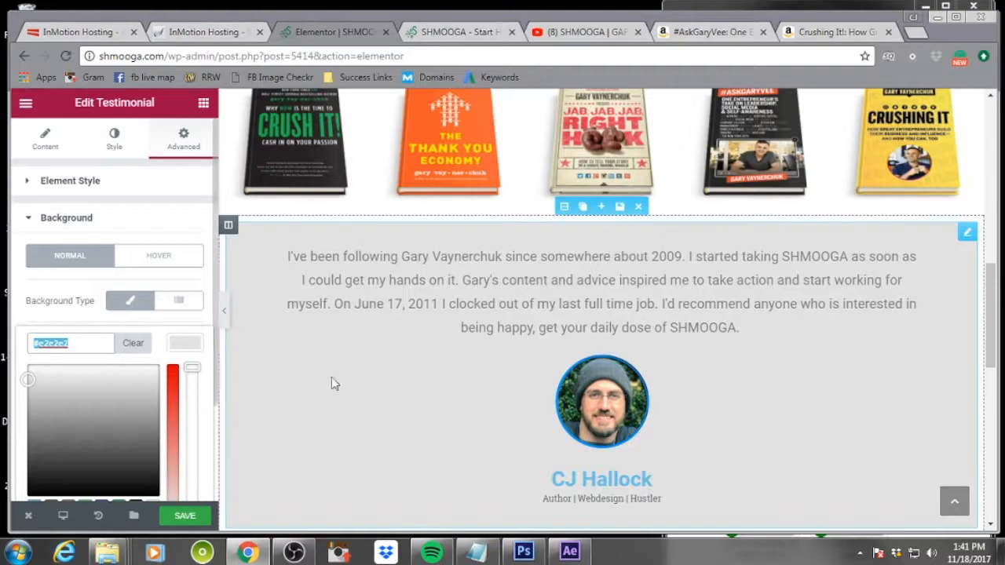
left_click(564, 207)
scroll(88, 314, "down", 2)
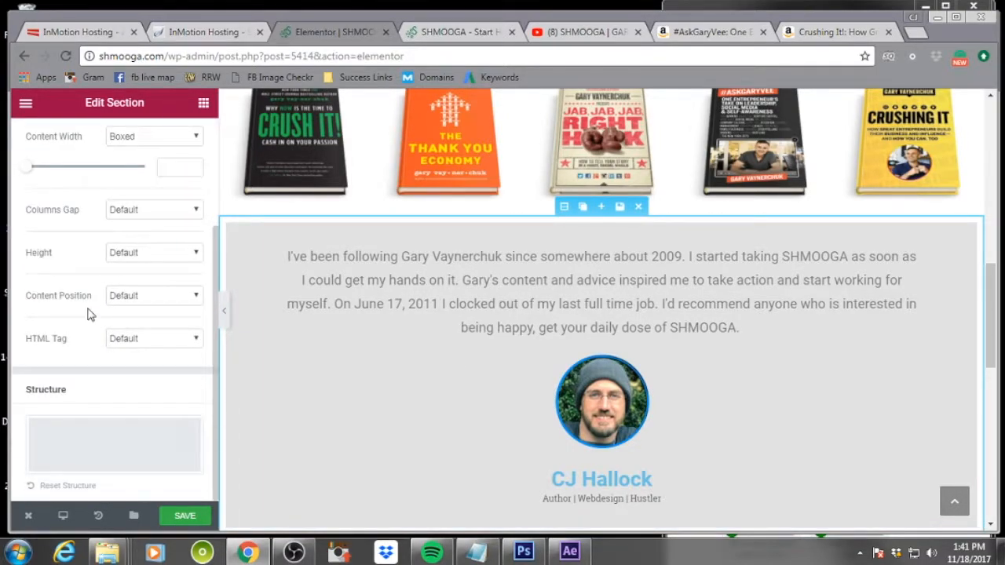
scroll(88, 313, "up", 3)
left_click(115, 143)
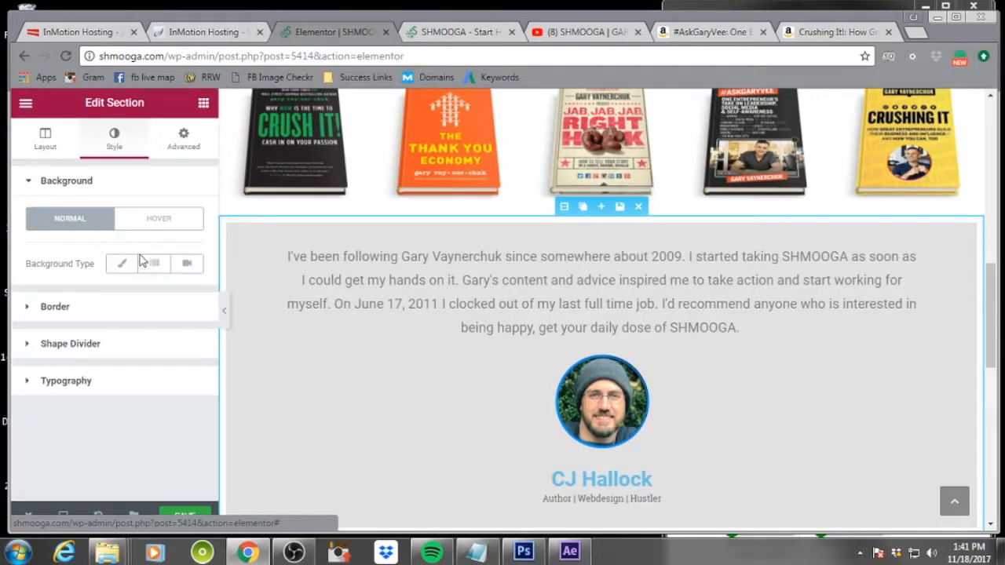
left_click(122, 264)
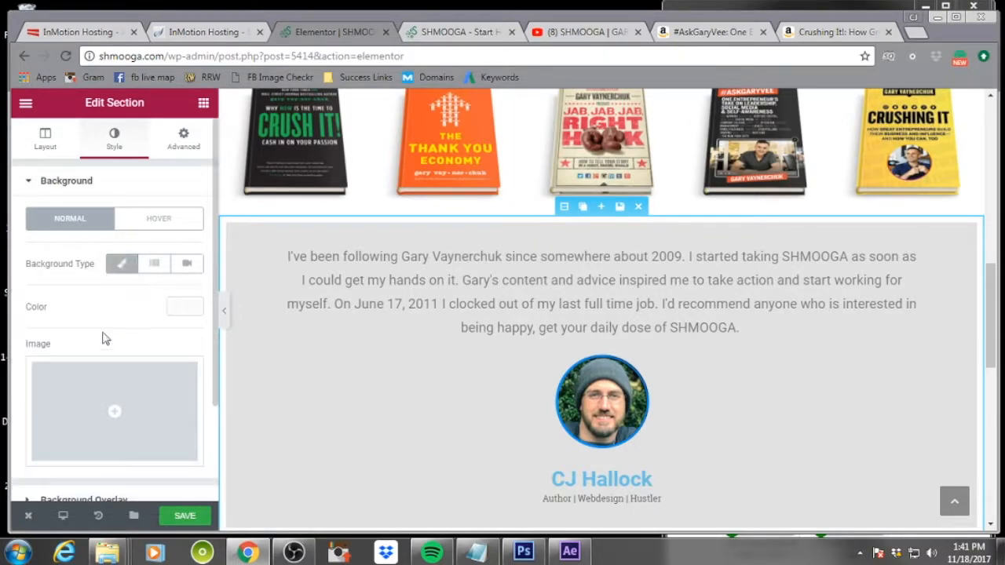
left_click(185, 306)
left_click(98, 305)
key("ctrl+v")
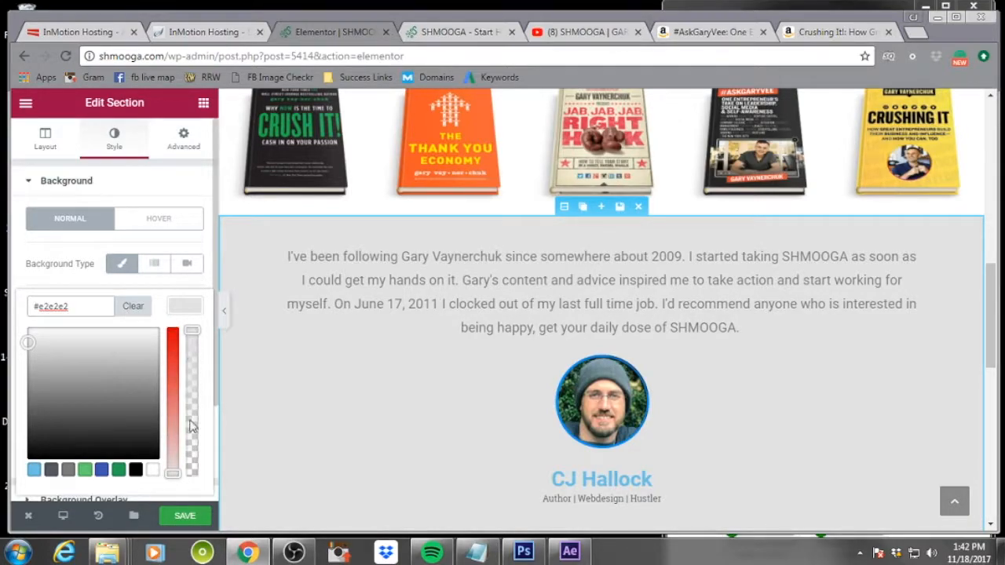
left_click(188, 516)
scroll(650, 374, "up", 5)
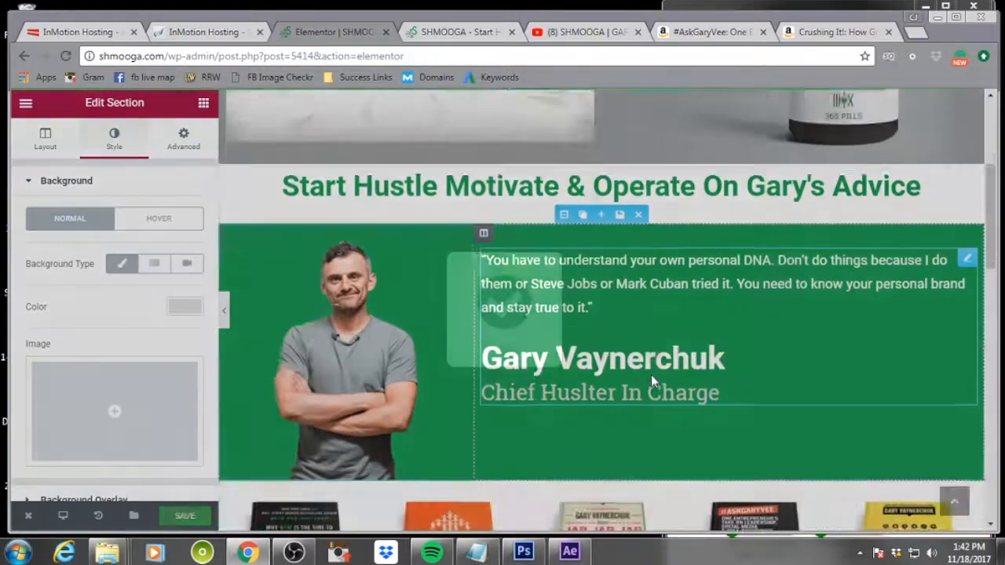
key("ctrl+s")
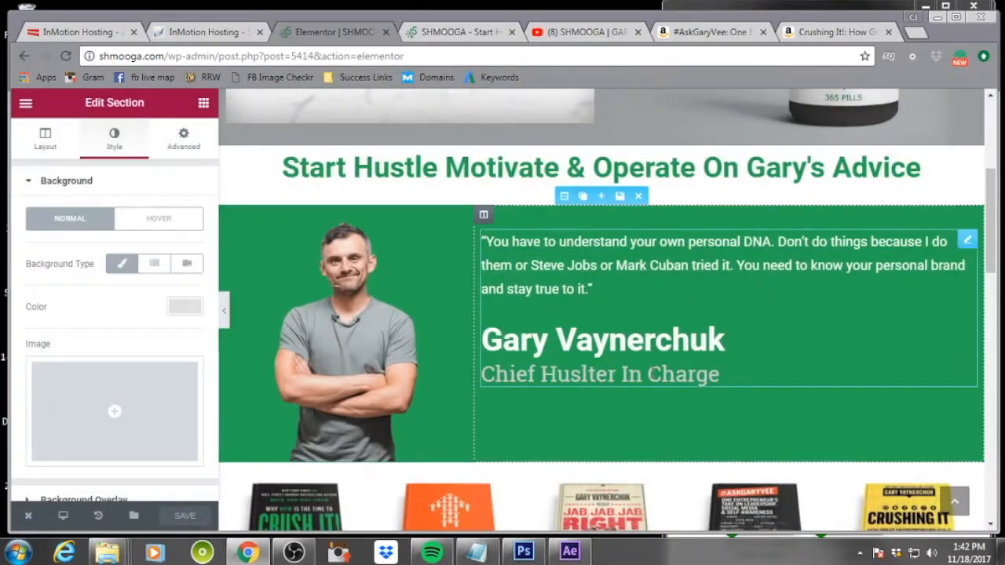
Unlink the margin and padding of the heading "Start Hustle Motivate & Operate On Gary's Advice" and set its top padding to 9 px
scroll(651, 373, "down", 3)
scroll(651, 375, "up", 6)
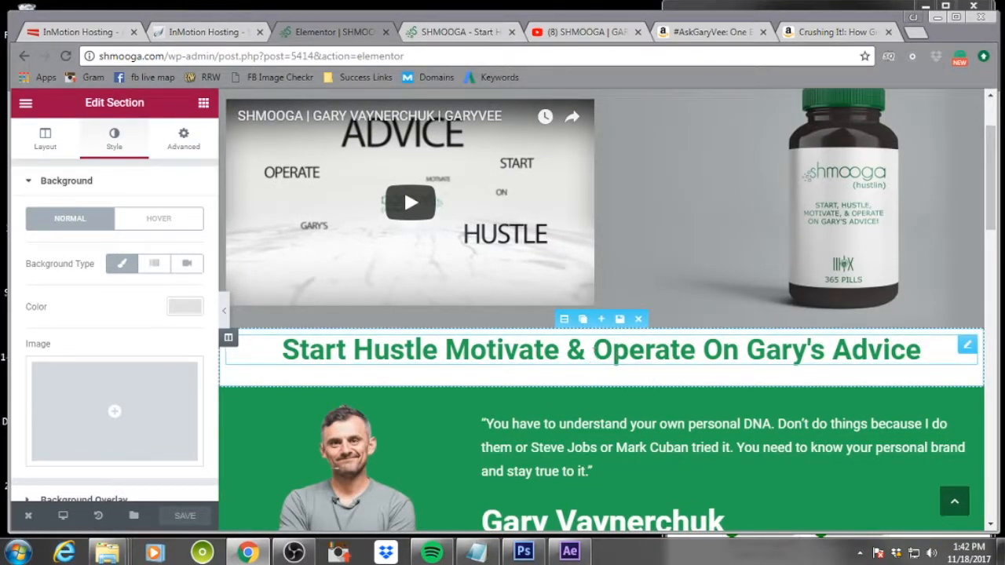
left_click(630, 353)
left_click(139, 146)
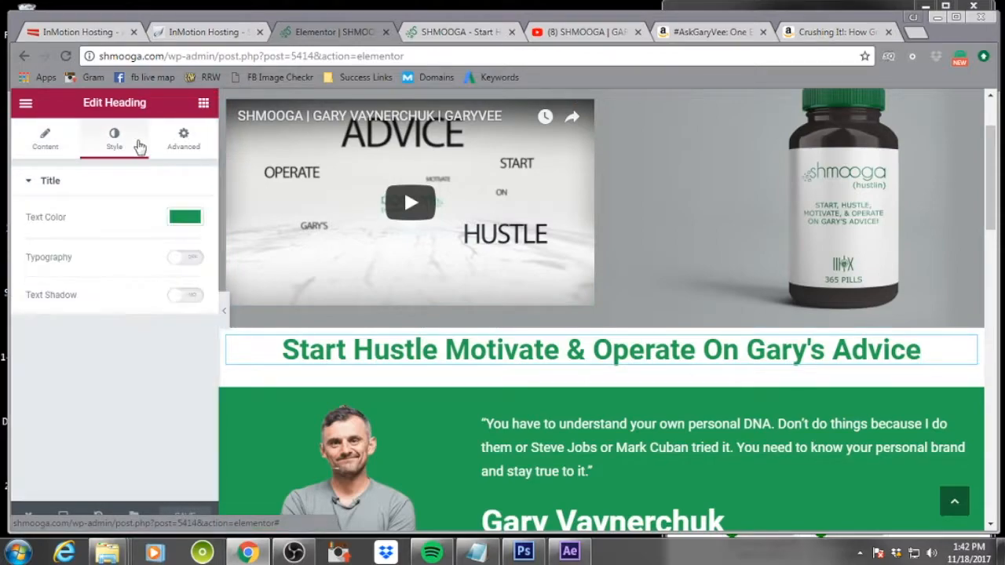
left_click(183, 141)
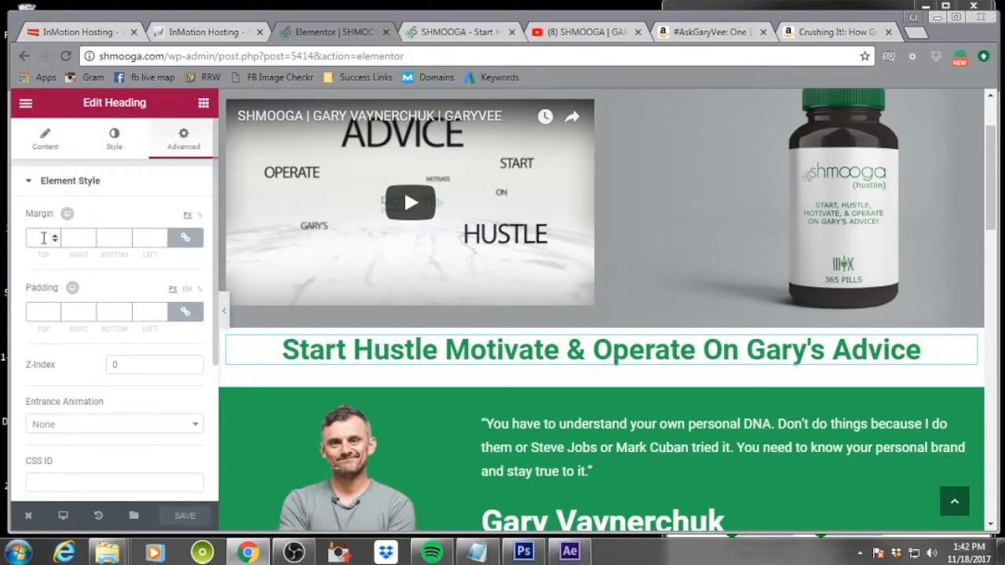
left_click(185, 237)
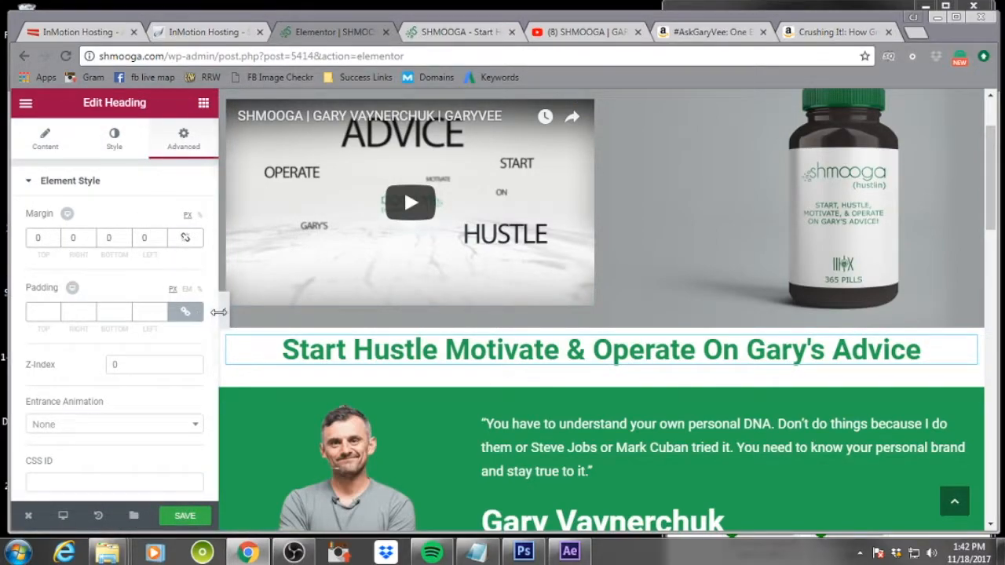
left_click(185, 311)
double_click(55, 312)
type("6")
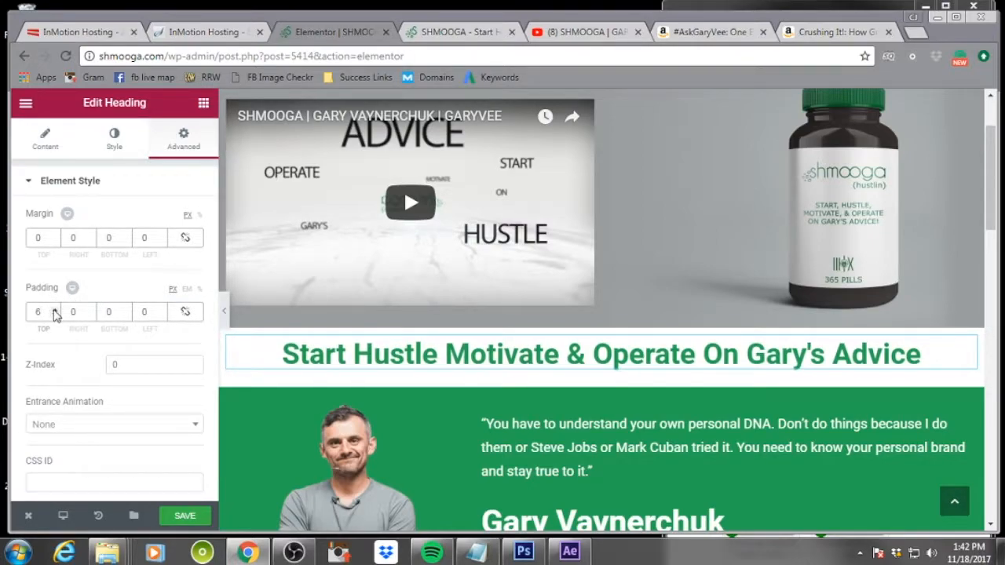
key("Up")
key("Up")
key("Up")
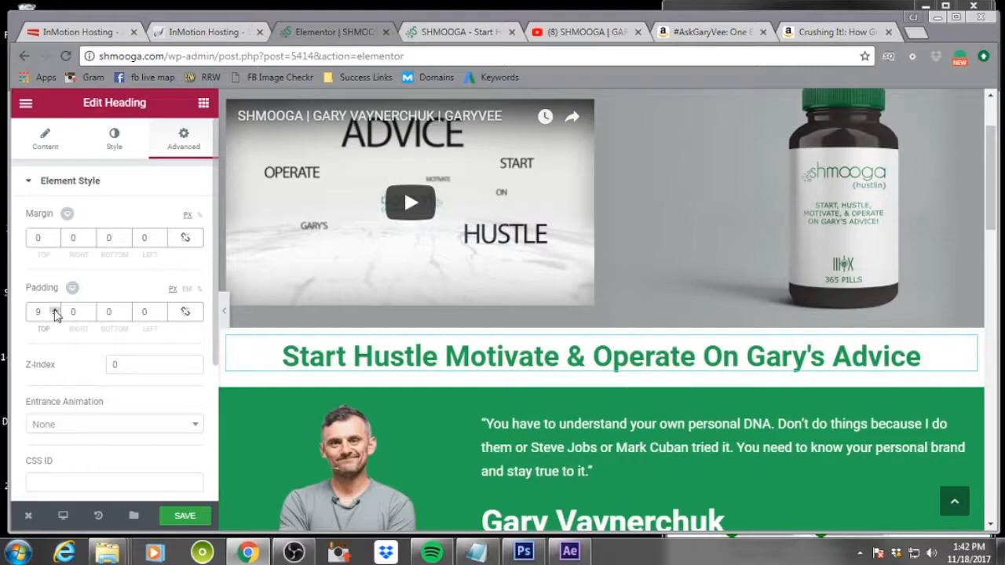
scroll(671, 403, "down", 3)
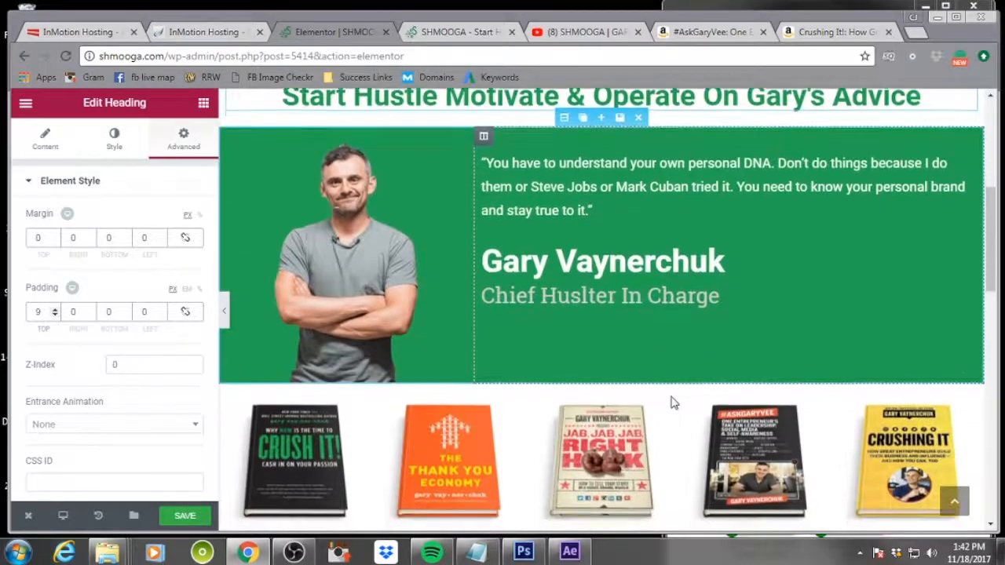
scroll(671, 403, "down", 10)
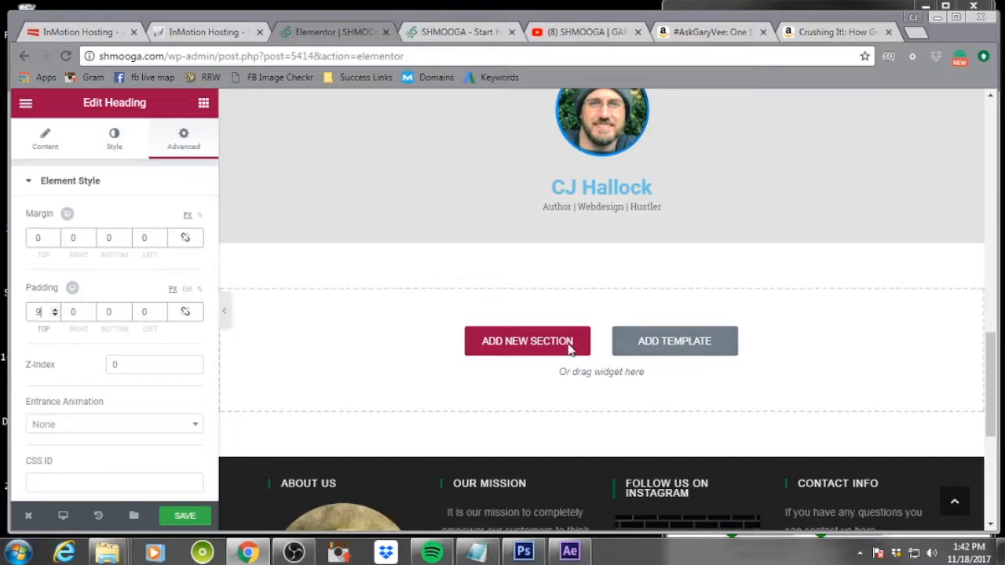
left_click(517, 347)
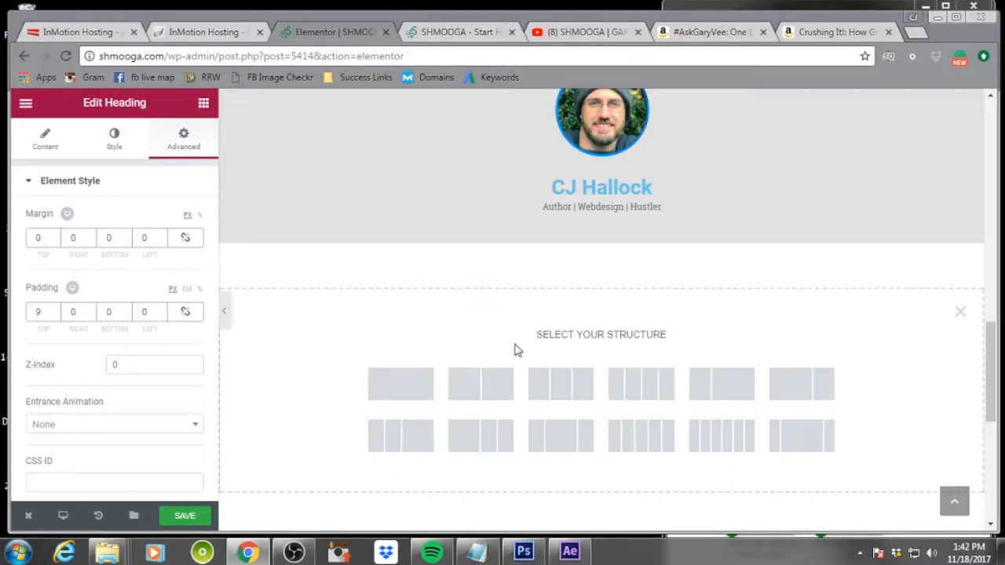
left_click(560, 384)
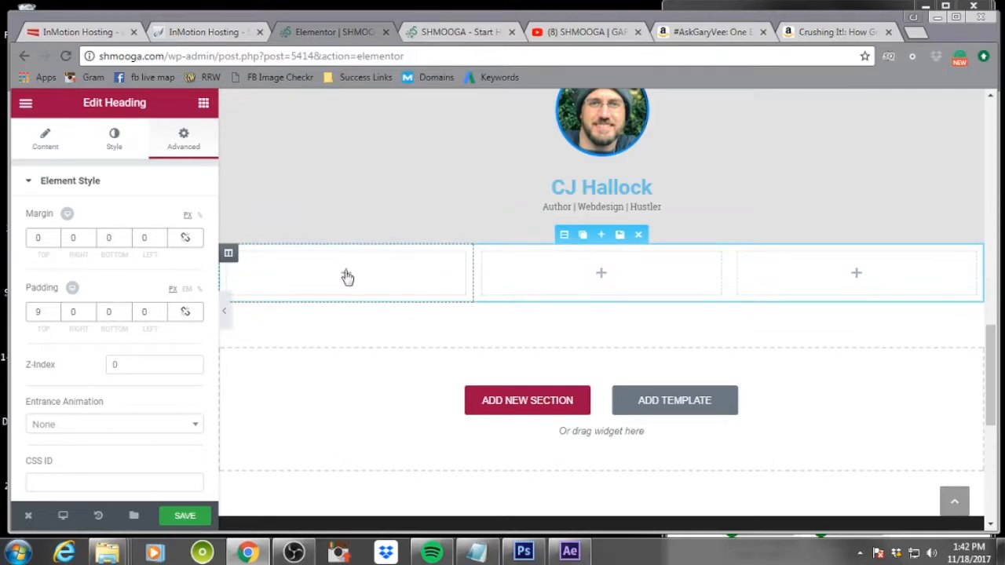
Drop an Image widget into the first column and pick the Where It Started image from the media library
left_click(348, 278)
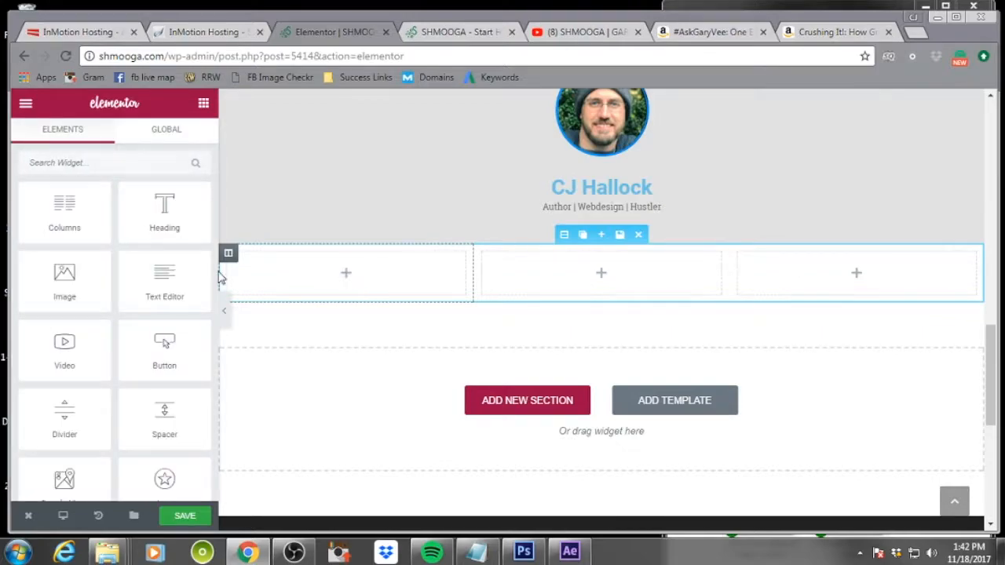
left_click_drag(47, 284, 310, 274)
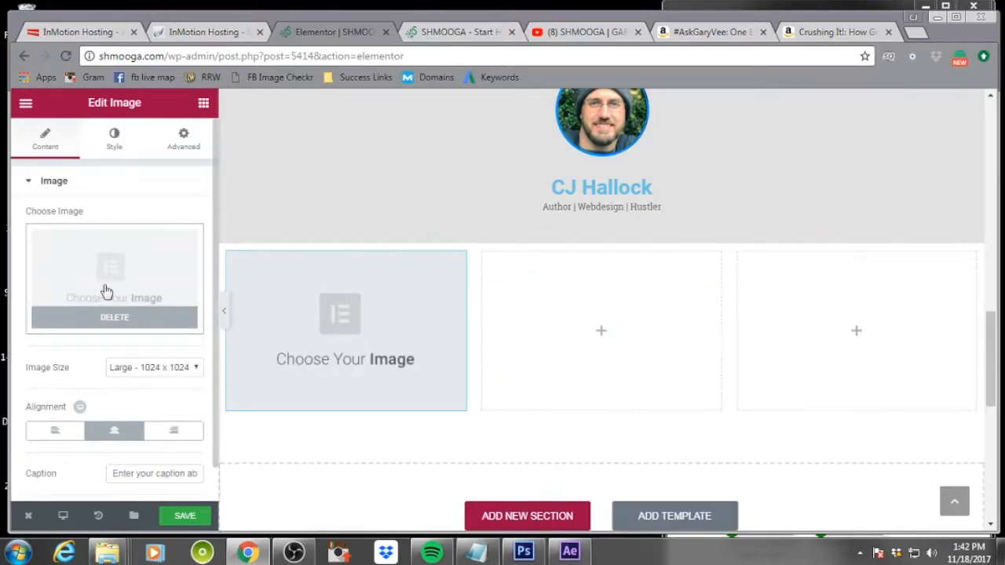
left_click(112, 314)
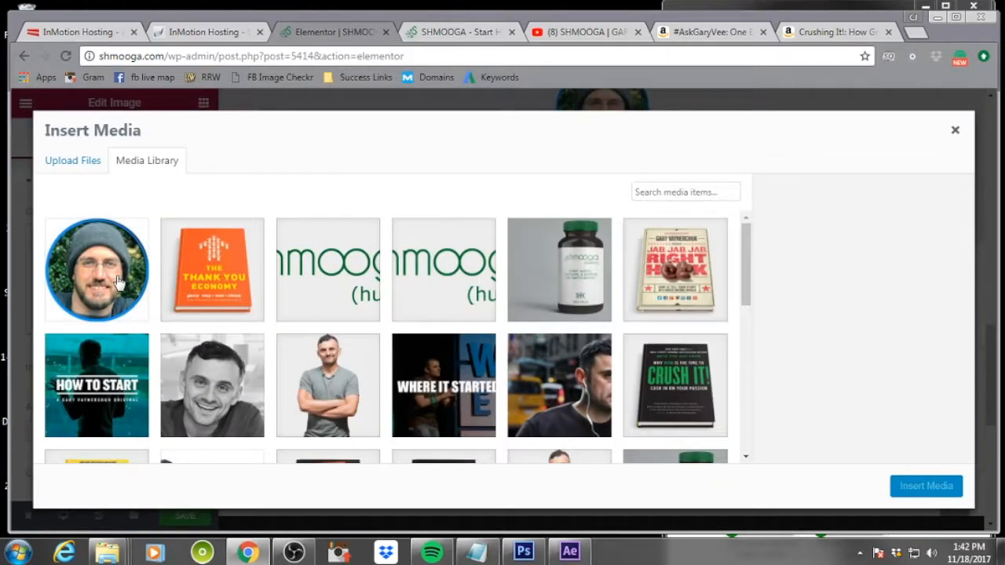
scroll(463, 327, "down", 2)
left_click(444, 263)
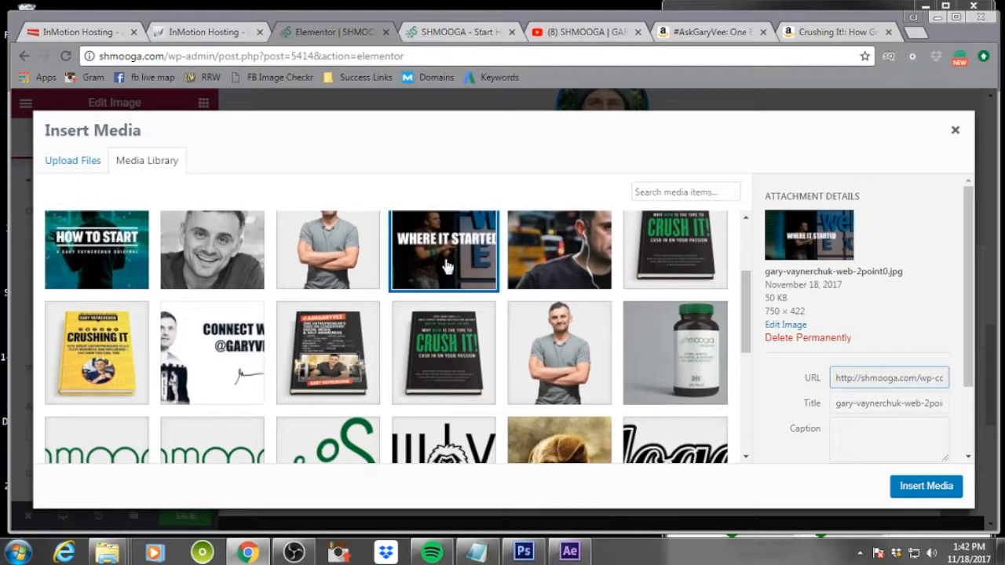
Give the image the alt text 'web 2.0 garyvee' and a Gary Vaynerchuk Web 2.0 description, then insert it
scroll(872, 421, "down", 2)
left_click(872, 403)
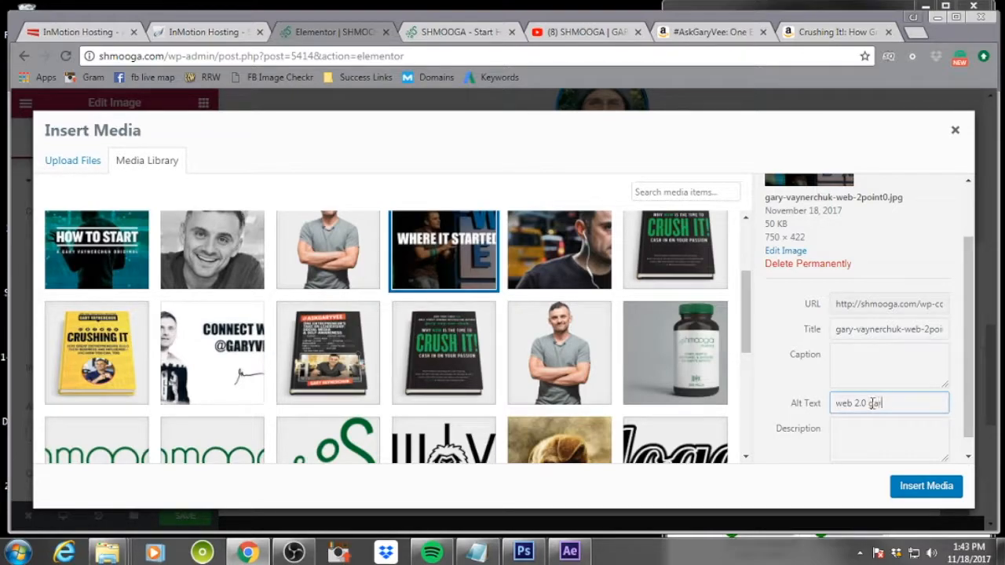
type("e")
key("Tab")
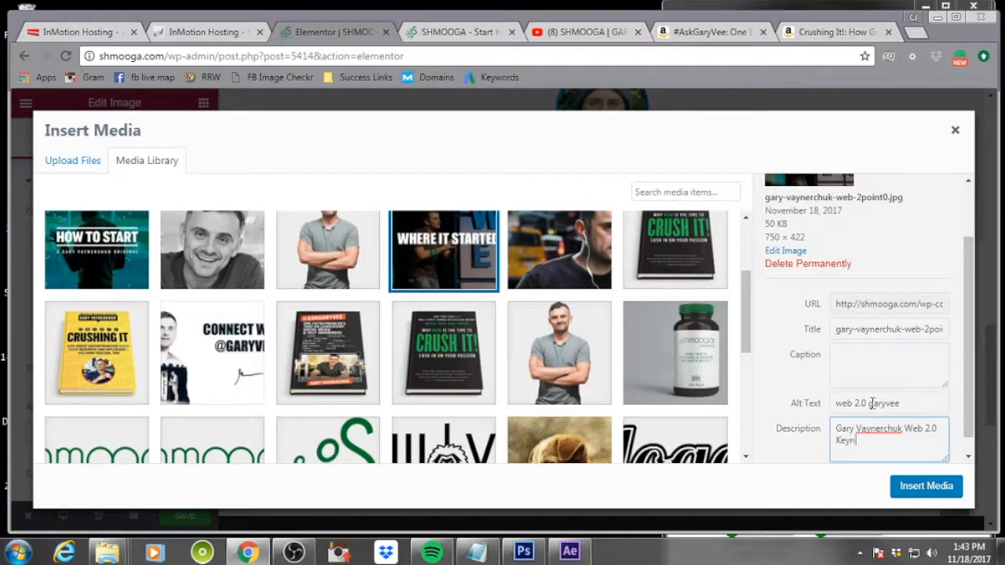
left_click(937, 491)
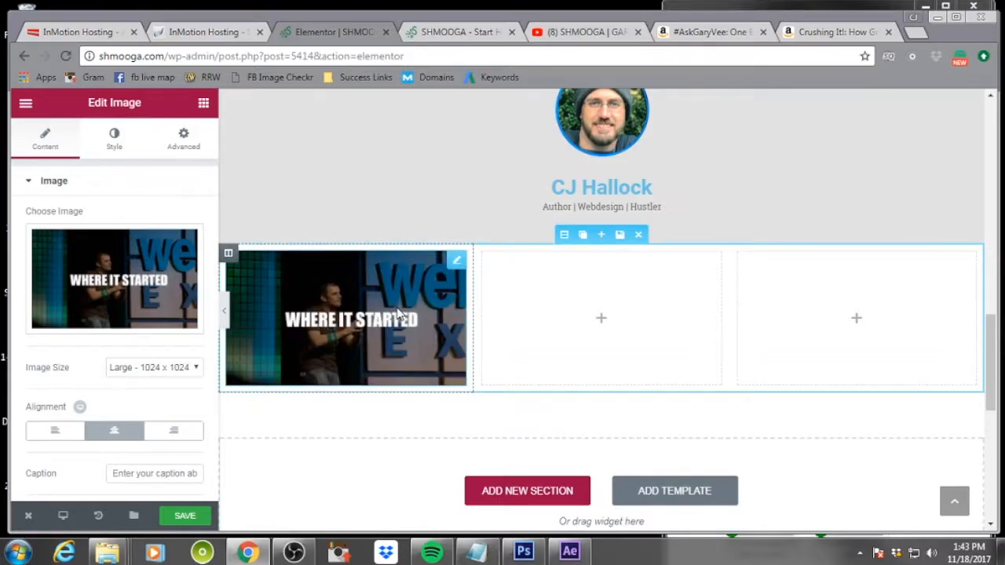
Unlink the new section's margin and set its padding to -10 px on all sides
left_click(563, 234)
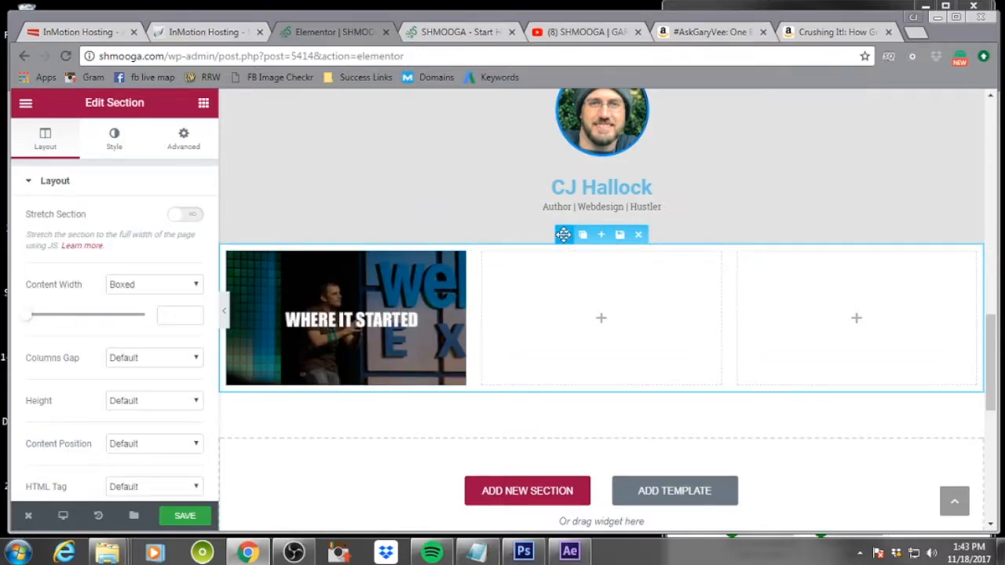
left_click(112, 139)
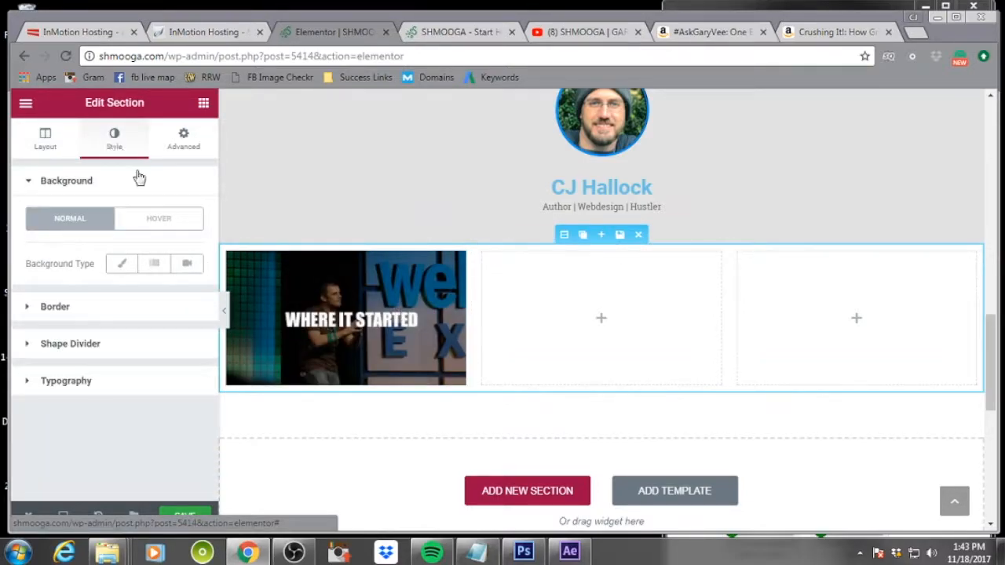
left_click(193, 139)
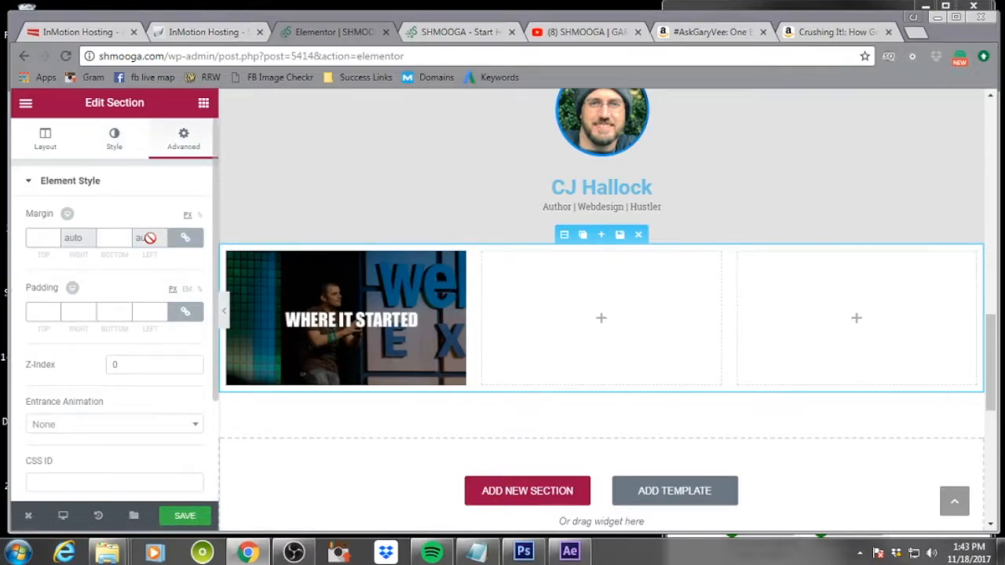
left_click(186, 237)
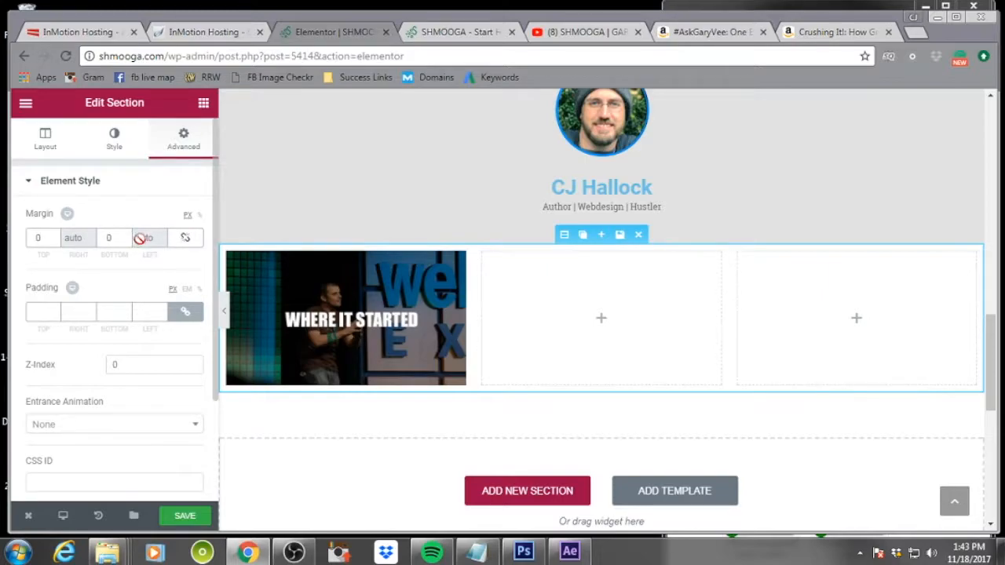
scroll(174, 265, "down", 2)
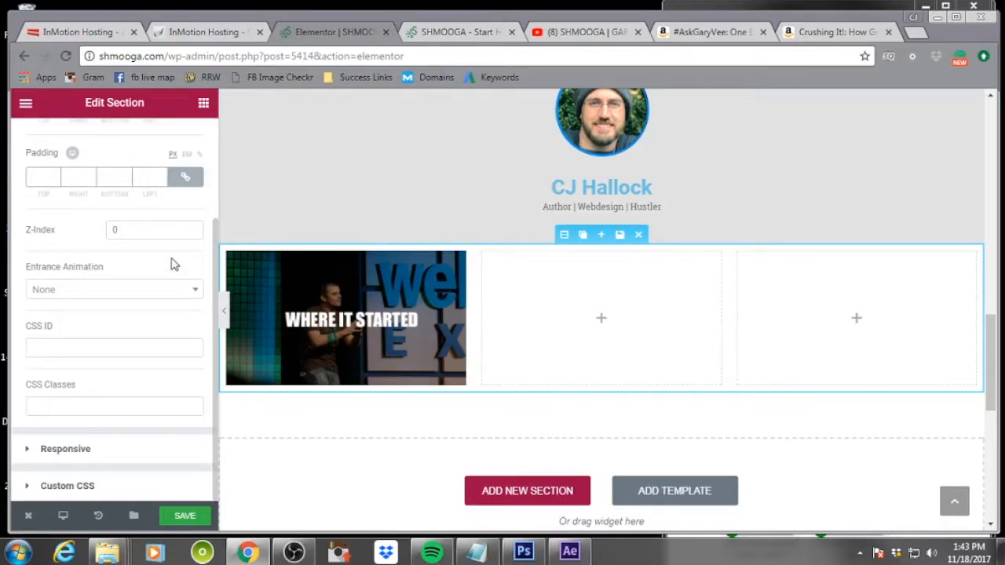
scroll(112, 363, "up", 2)
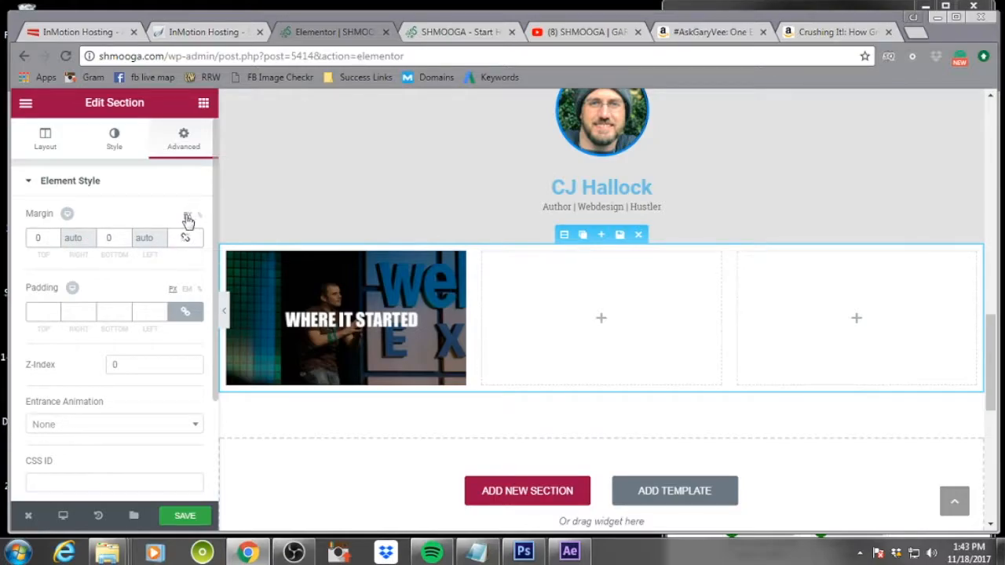
left_click(92, 316)
left_click(91, 316)
left_click(92, 315)
left_click(92, 316)
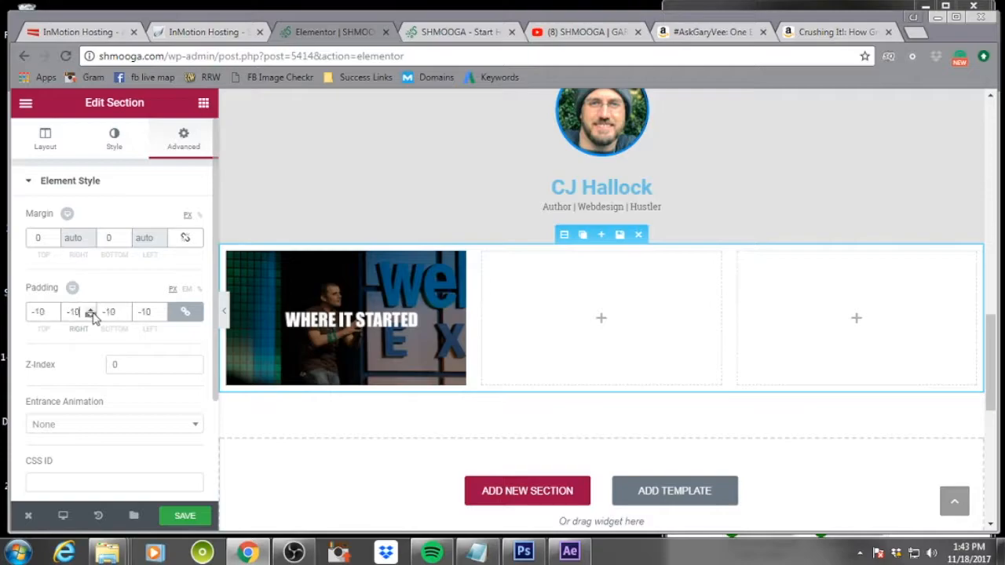
left_click(91, 310)
Set the Where It Started image's padding to 0 and its margin to -10 px on all sides
left_click(231, 284)
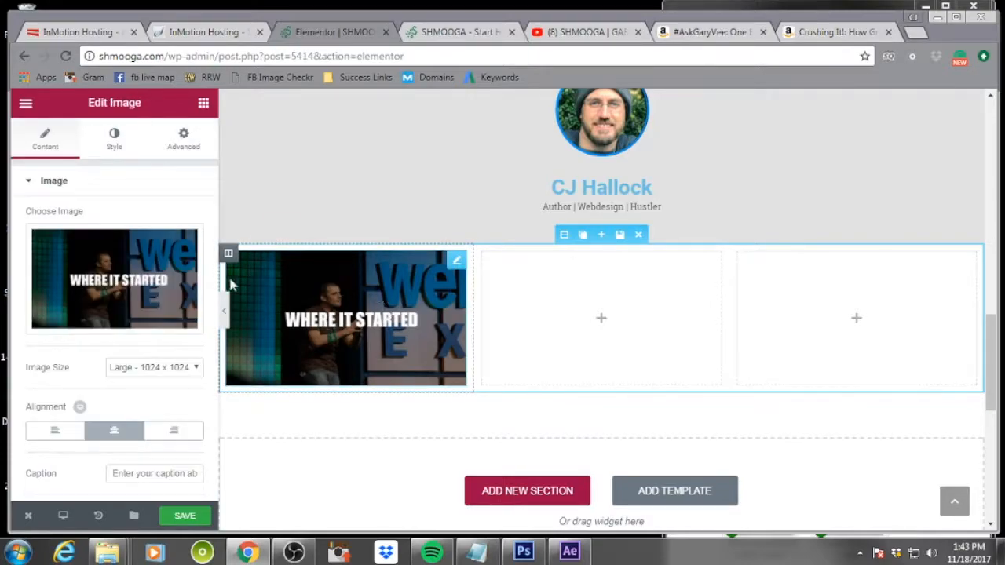
left_click(184, 139)
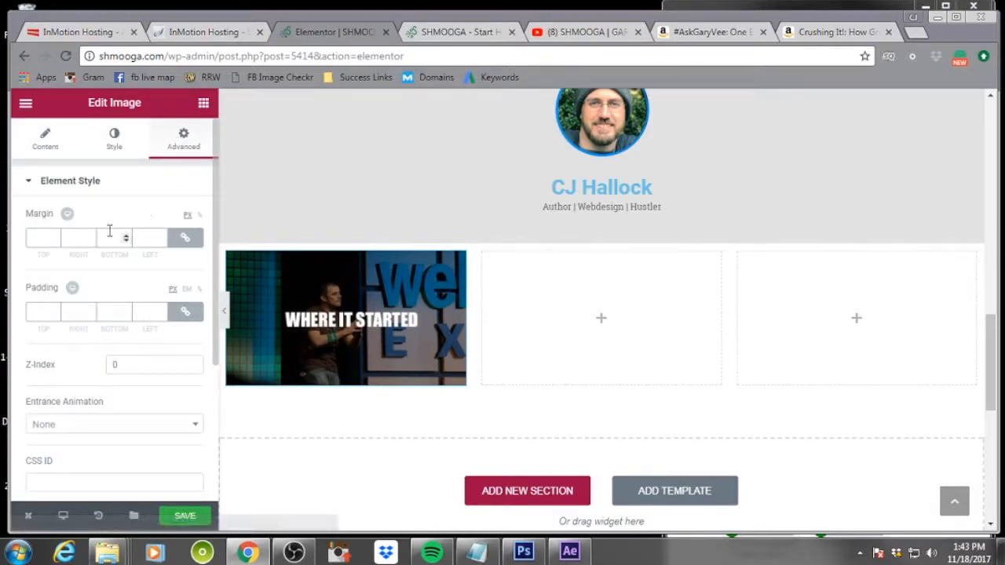
left_click(53, 316)
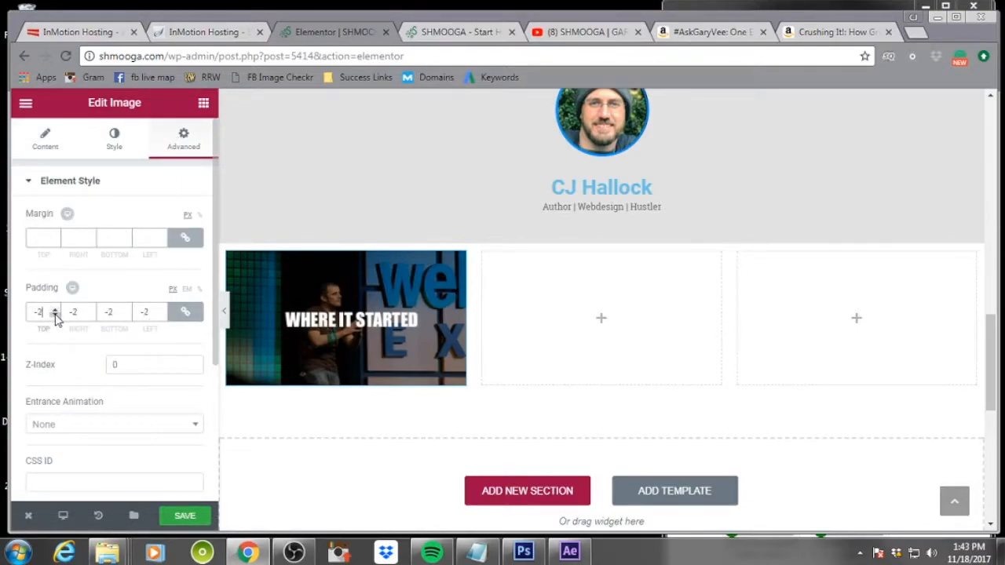
left_click(54, 311)
left_click(55, 241)
left_click(55, 241)
left_click(55, 241)
left_click(55, 241)
left_click(55, 241)
left_click(55, 241)
left_click(55, 241)
left_click(55, 241)
left_click(55, 241)
left_click(55, 240)
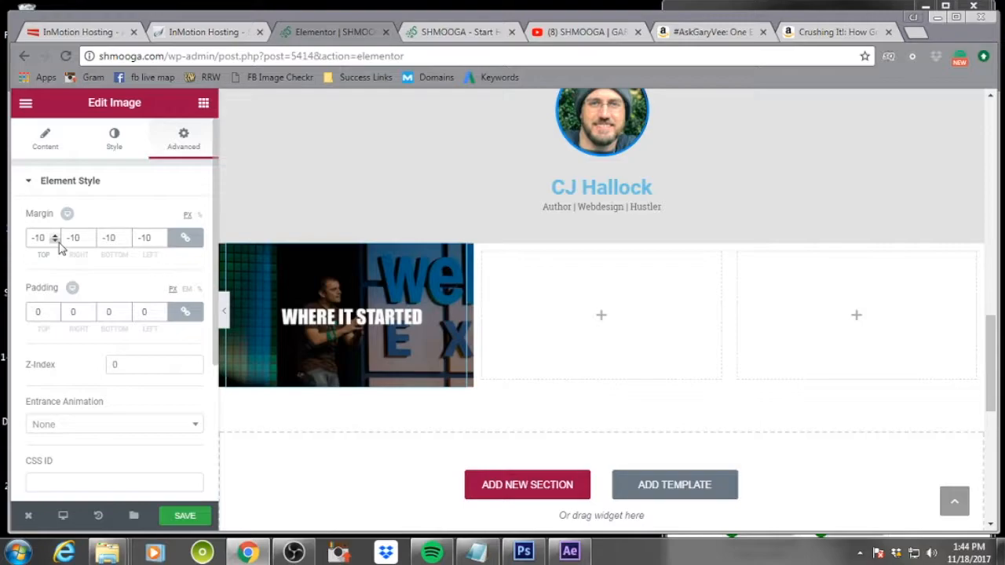
Add an Image widget to the second column with the How to Start image, alt text 'how to start garyvee' and a tutorial description
left_click(636, 271)
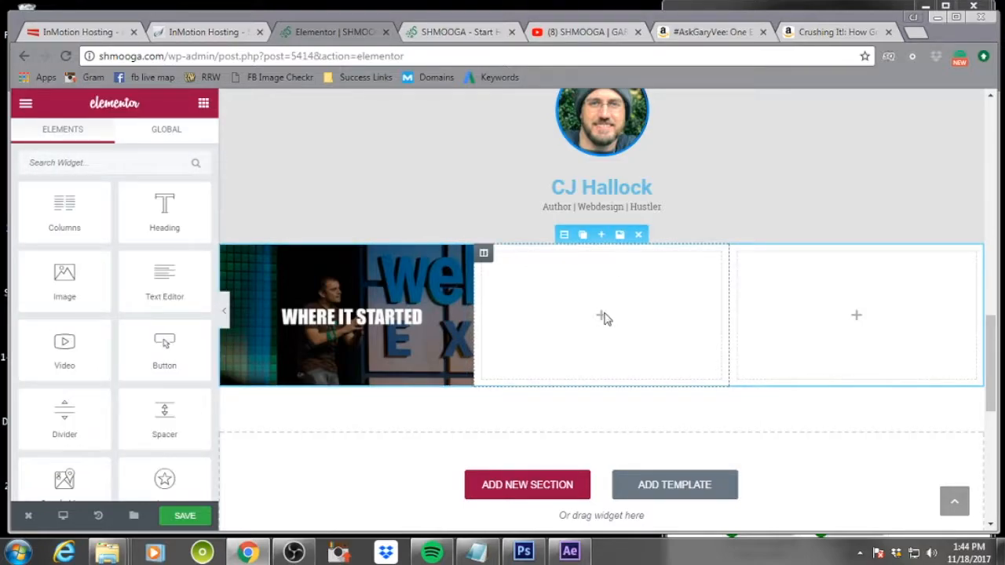
left_click_drag(87, 276, 570, 307)
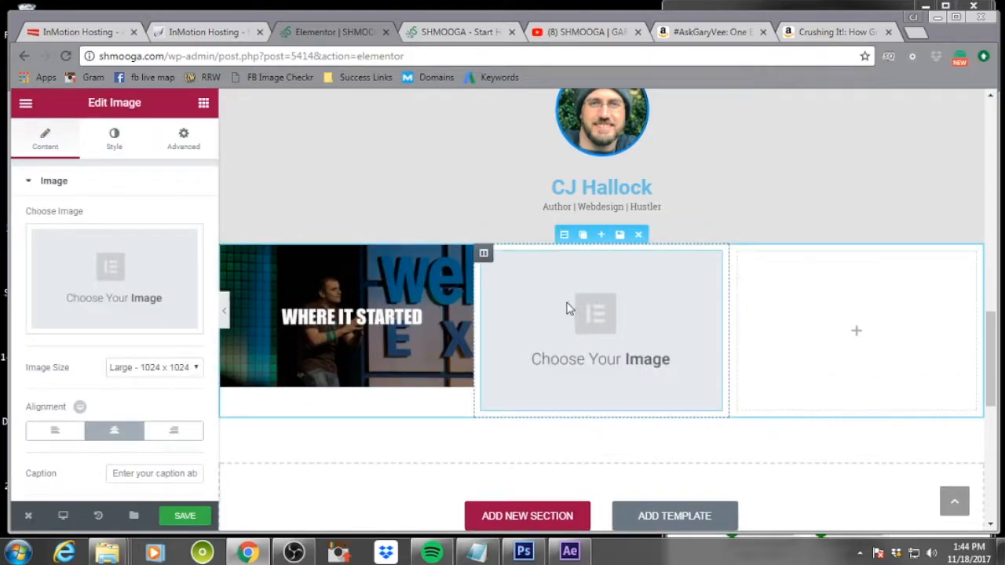
left_click(123, 318)
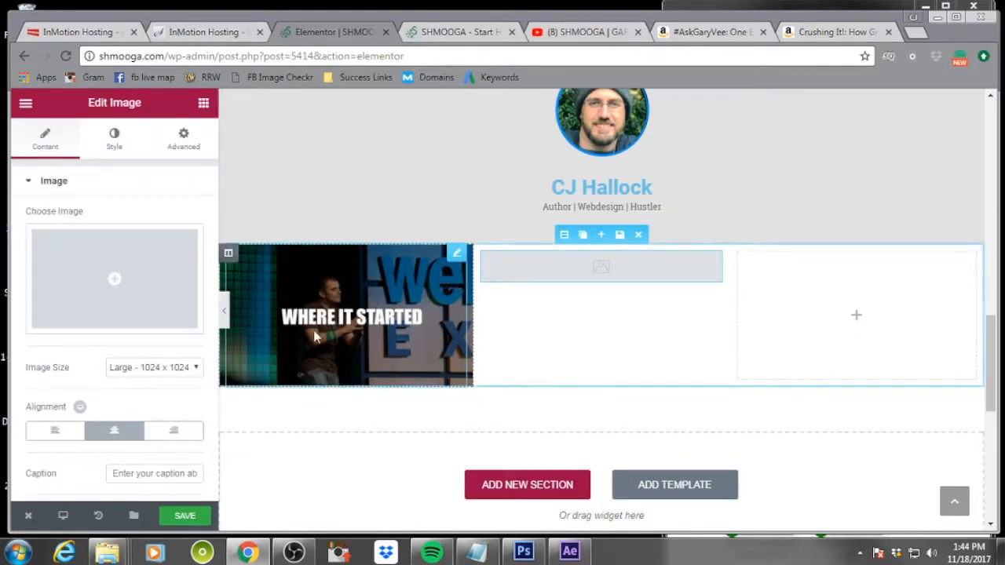
left_click(110, 280)
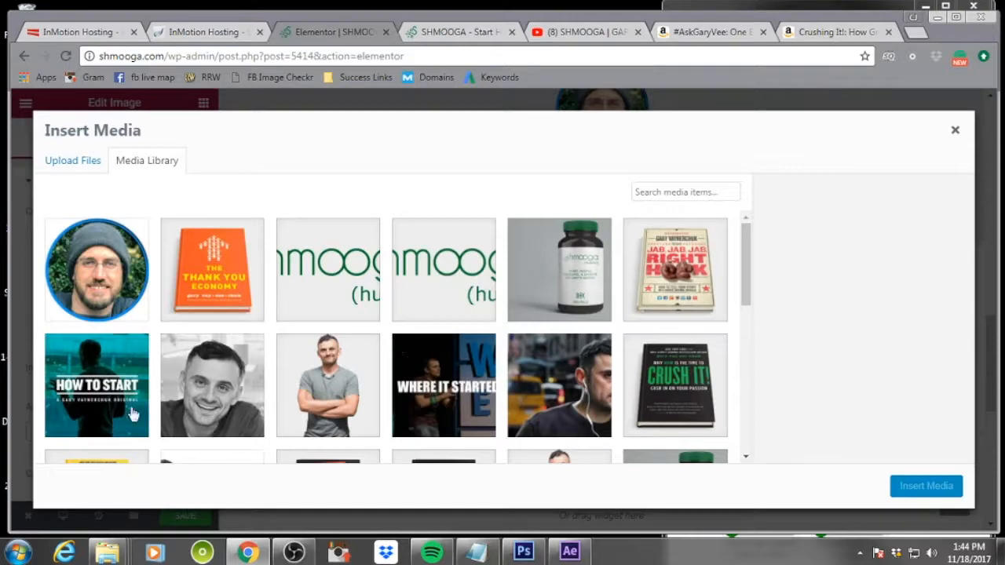
left_click(99, 382)
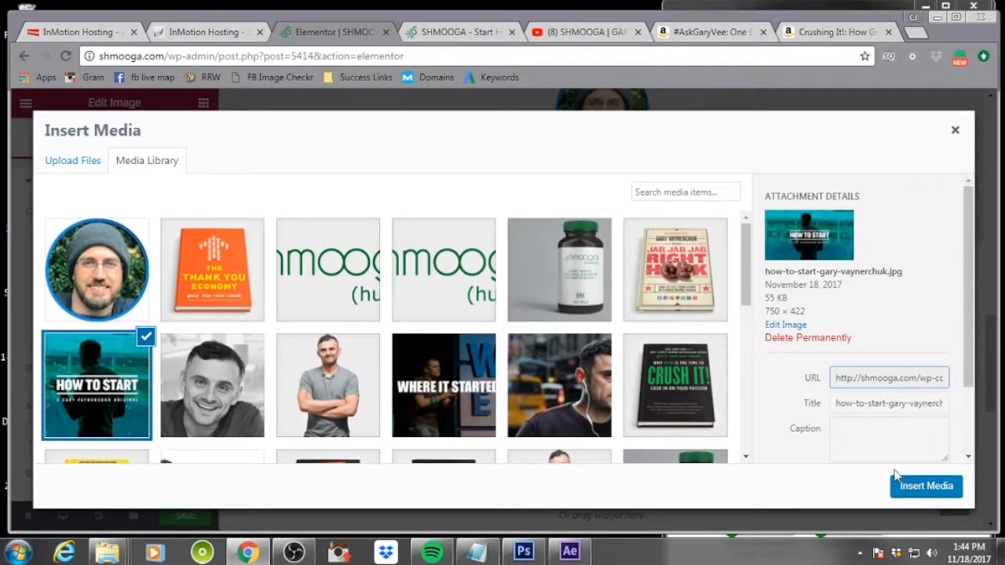
scroll(895, 399, "down", 2)
left_click(870, 385)
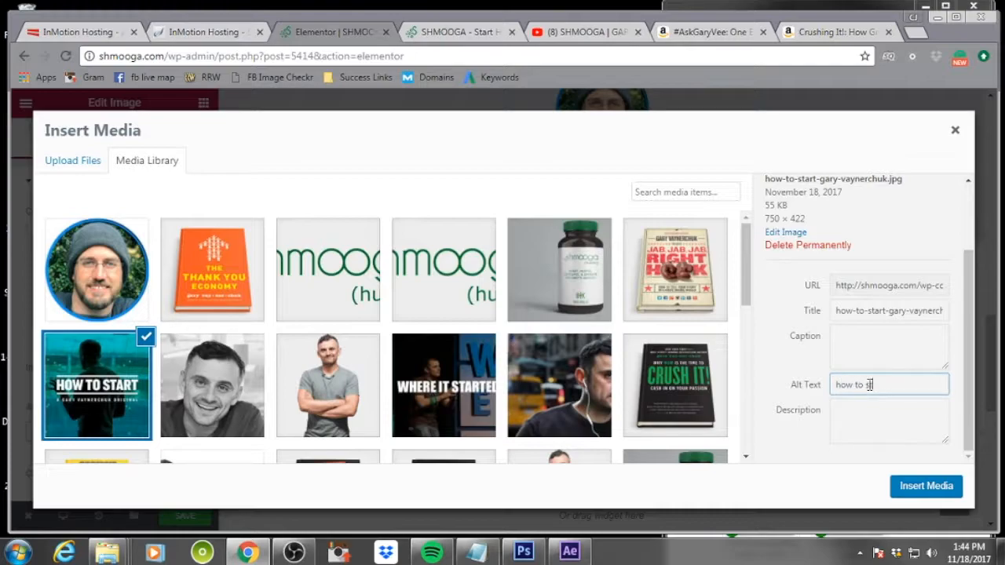
key("Tab")
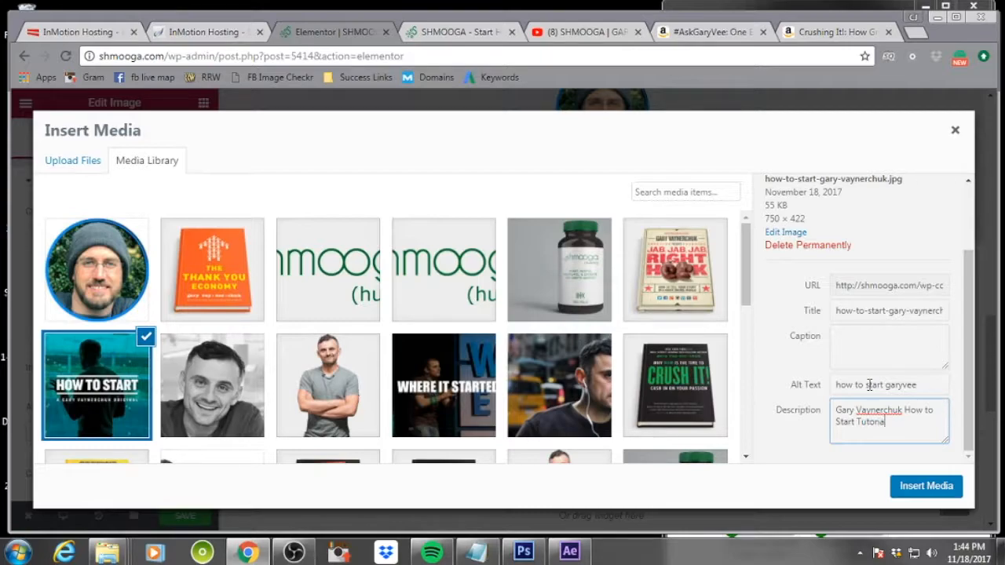
left_click(932, 489)
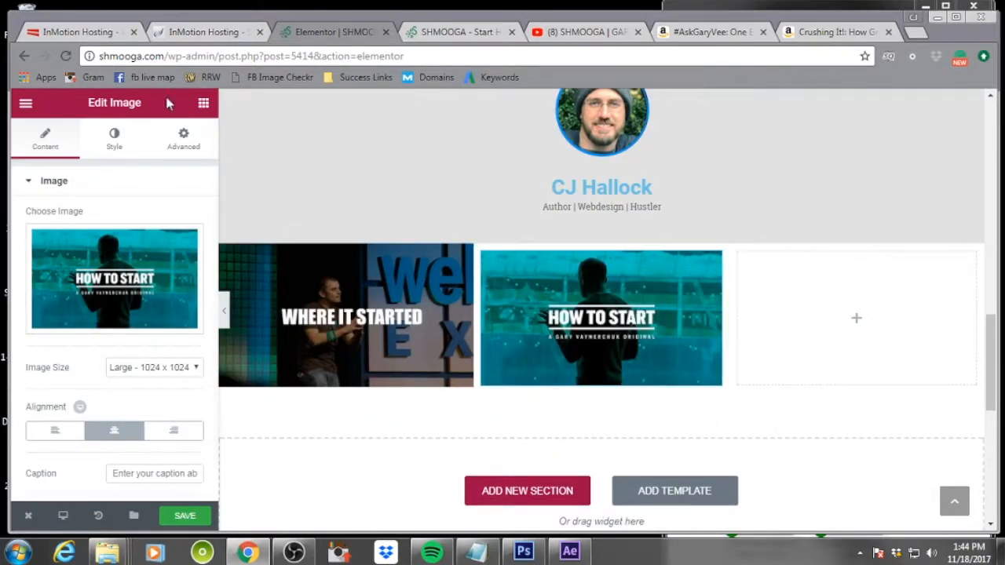
Set the How to Start image's margin to -10 px on all sides
left_click(182, 139)
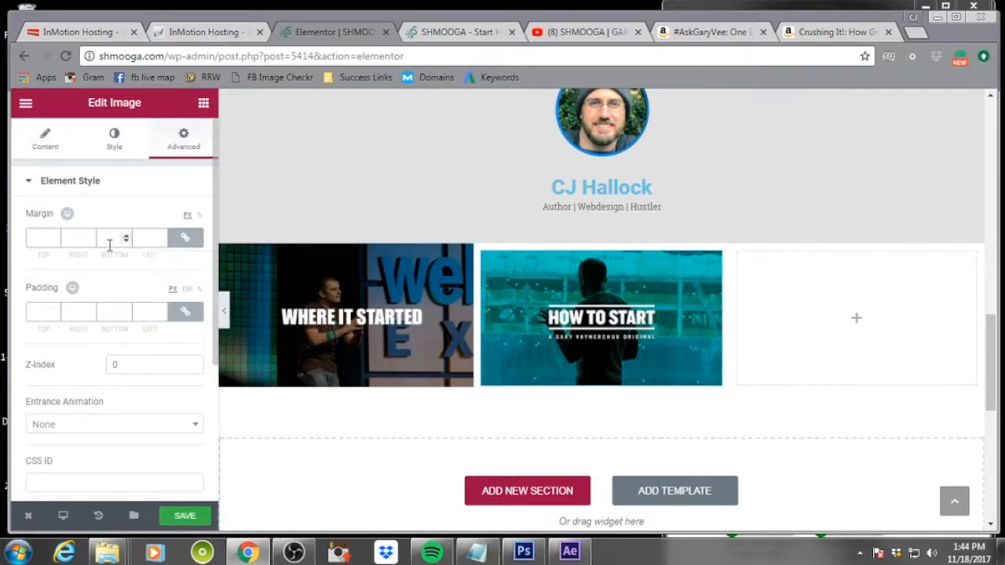
left_click(55, 241)
left_click(55, 241)
left_click(55, 241)
left_click(56, 241)
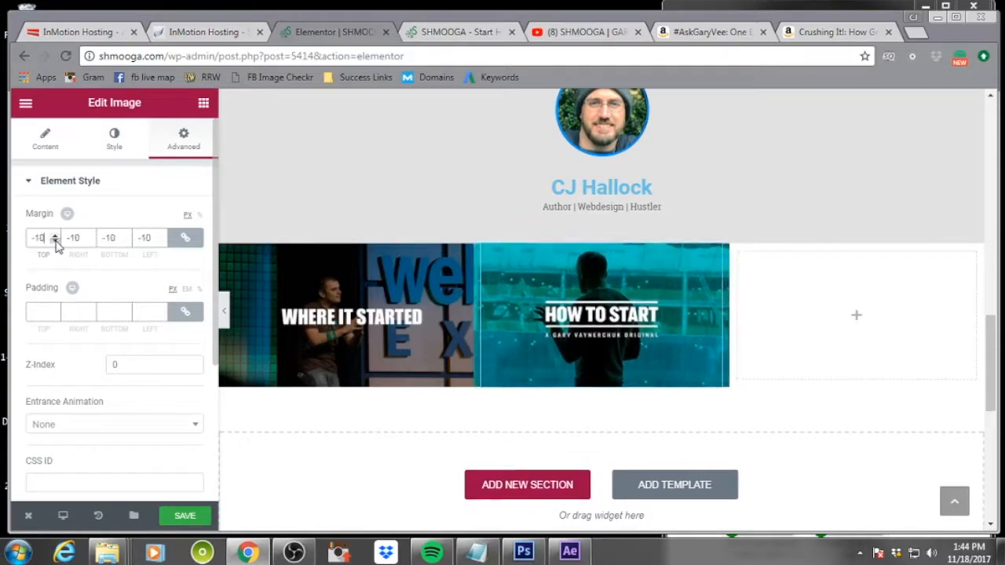
left_click(55, 236)
left_click(928, 300)
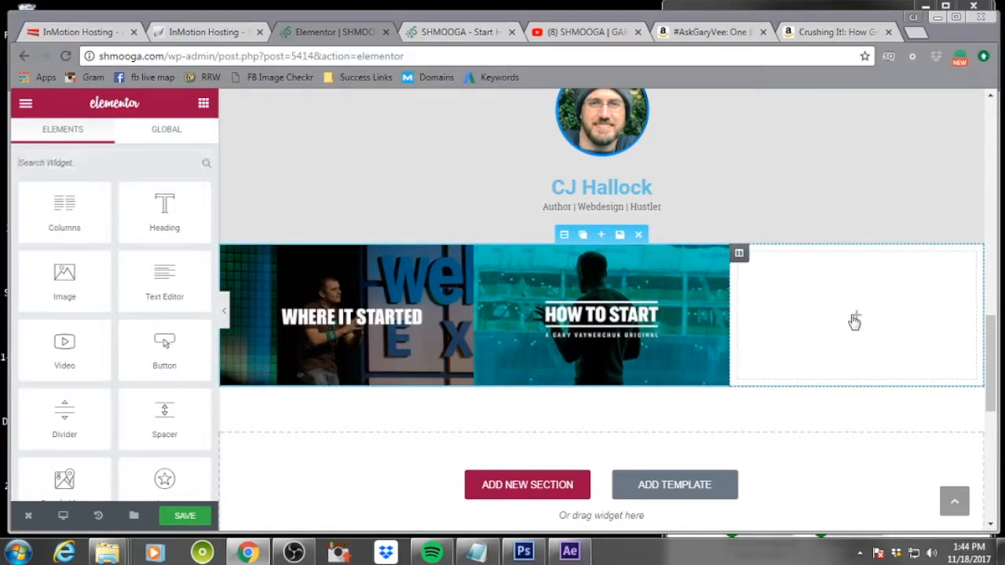
left_click_drag(106, 279, 892, 291)
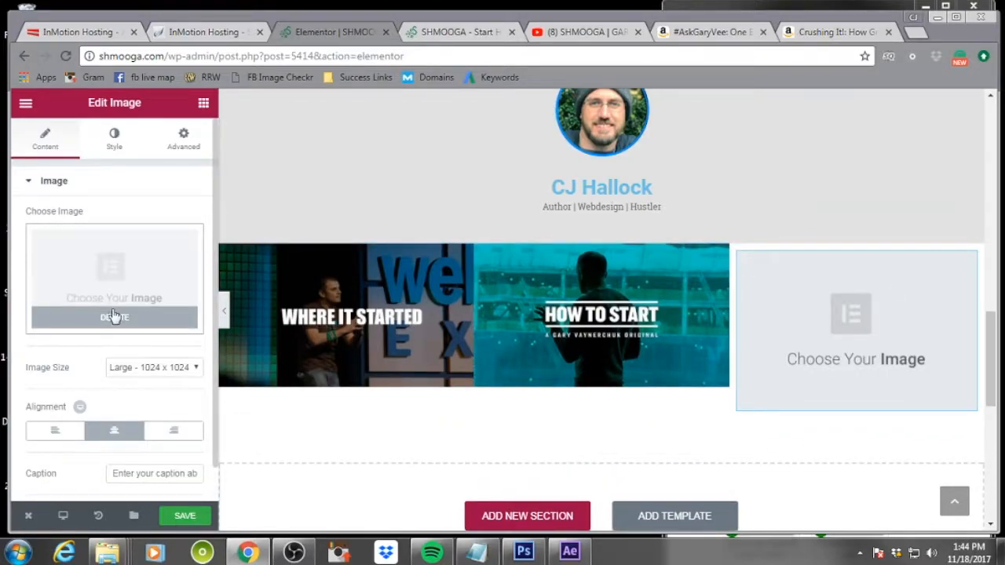
left_click(112, 280)
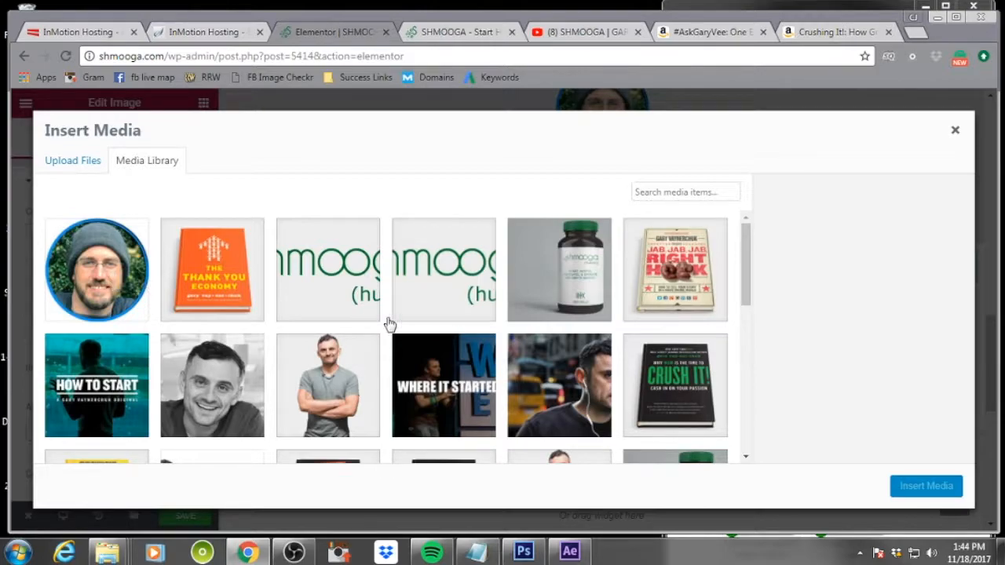
scroll(390, 323, "down", 4)
scroll(389, 324, "up", 1)
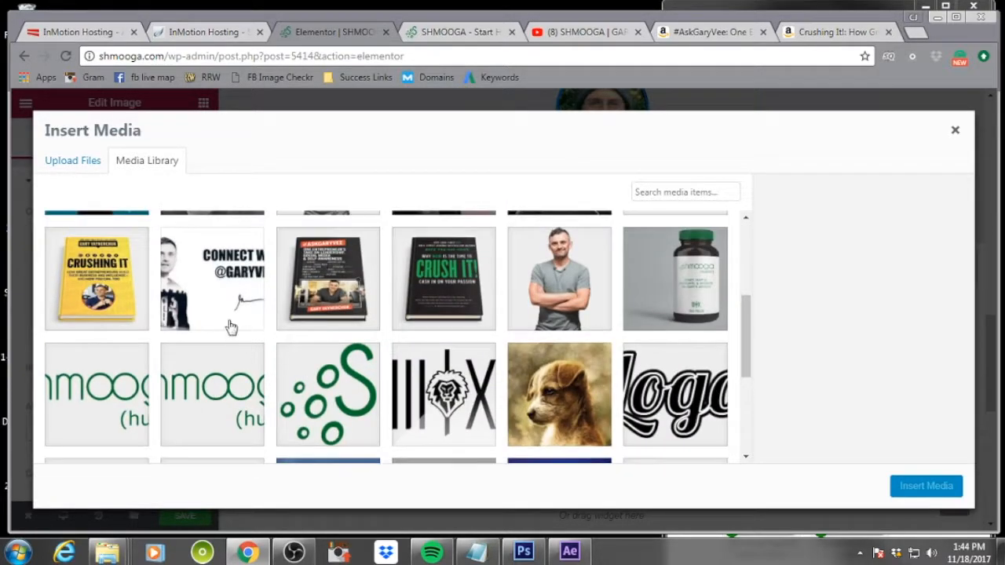
left_click(204, 267)
scroll(894, 398, "down", 2)
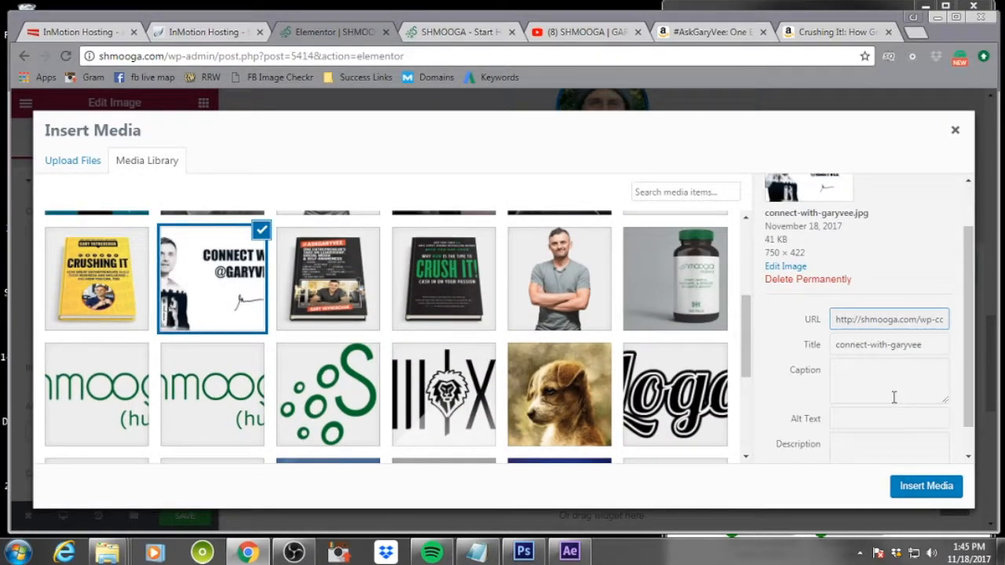
left_click(885, 384)
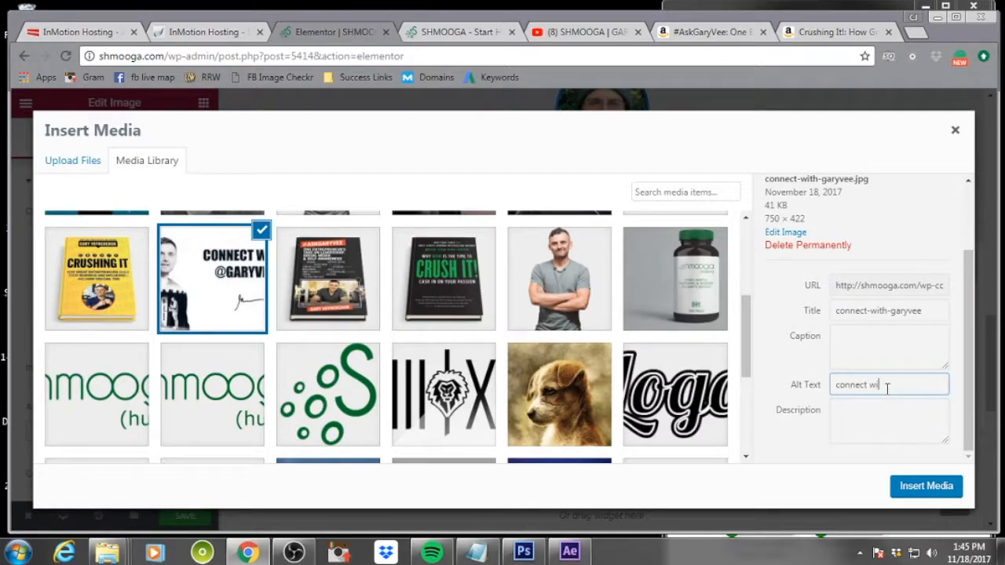
type("connect with garyvee")
key("Tab")
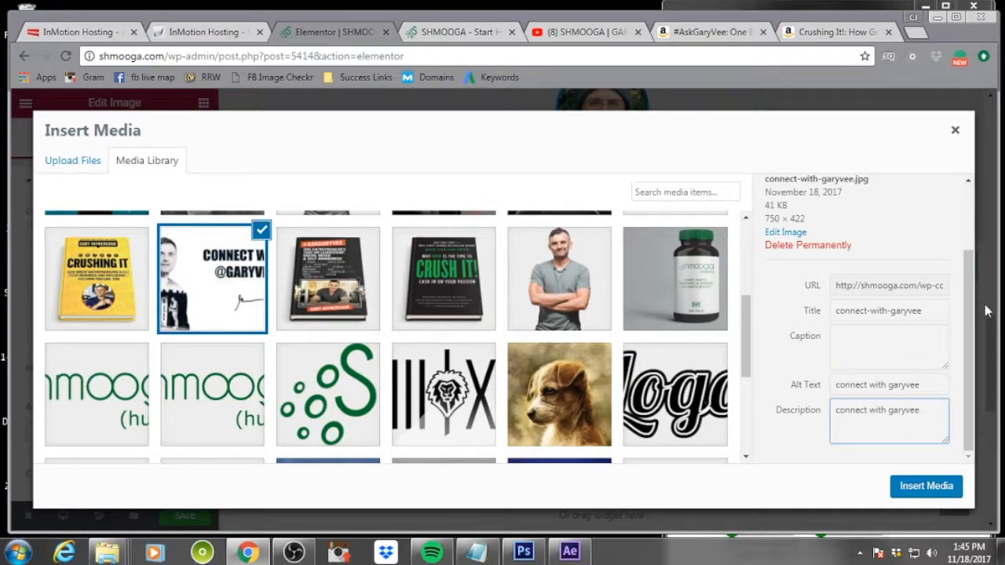
type("connect with garyvee")
left_click(930, 485)
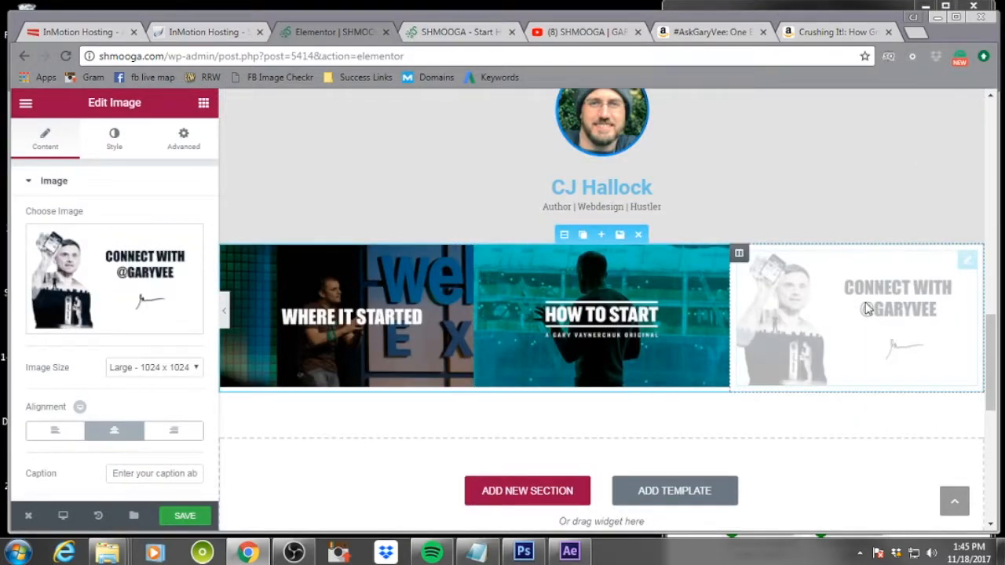
left_click(183, 138)
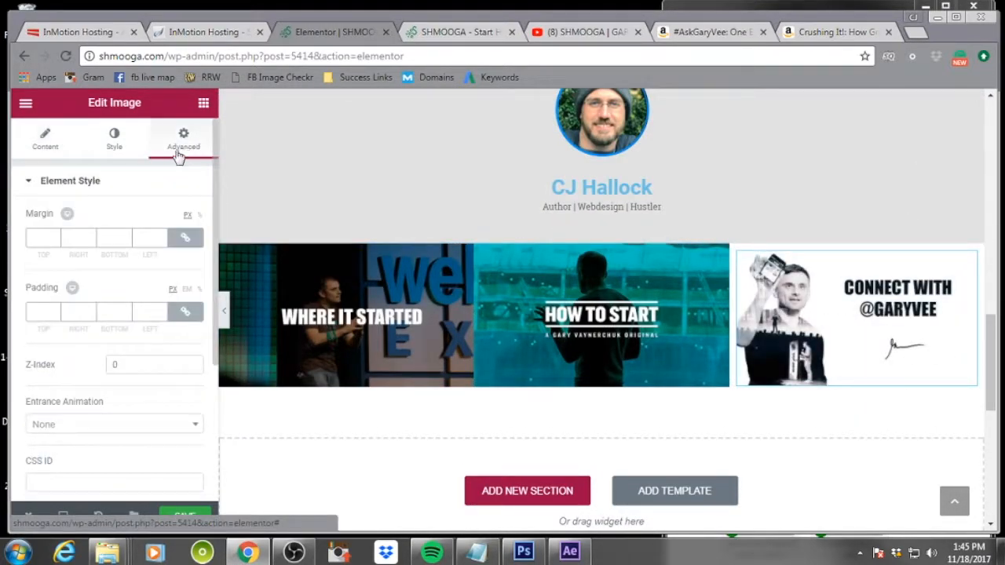
left_click(53, 237)
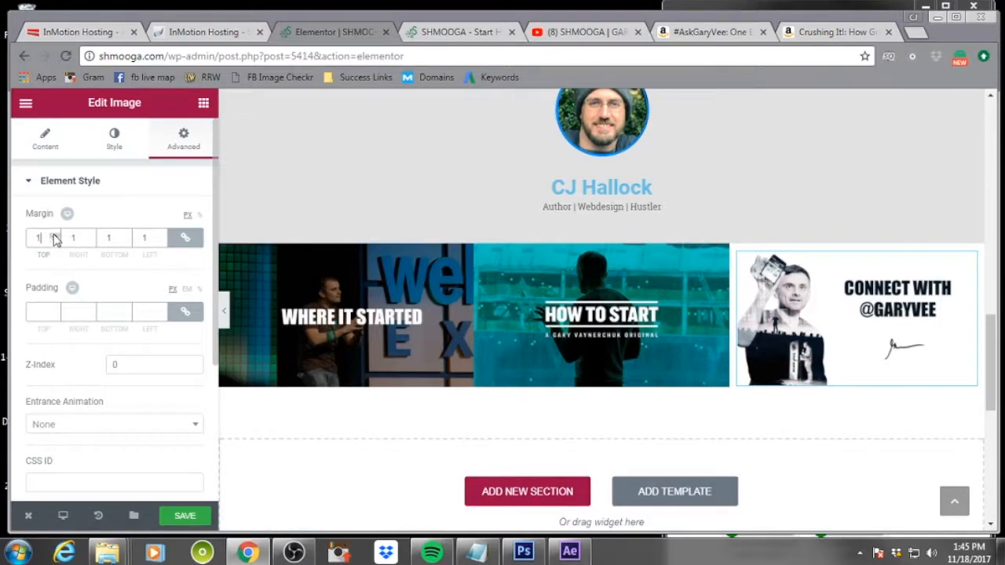
left_click(54, 234)
left_click(54, 235)
left_click(56, 241)
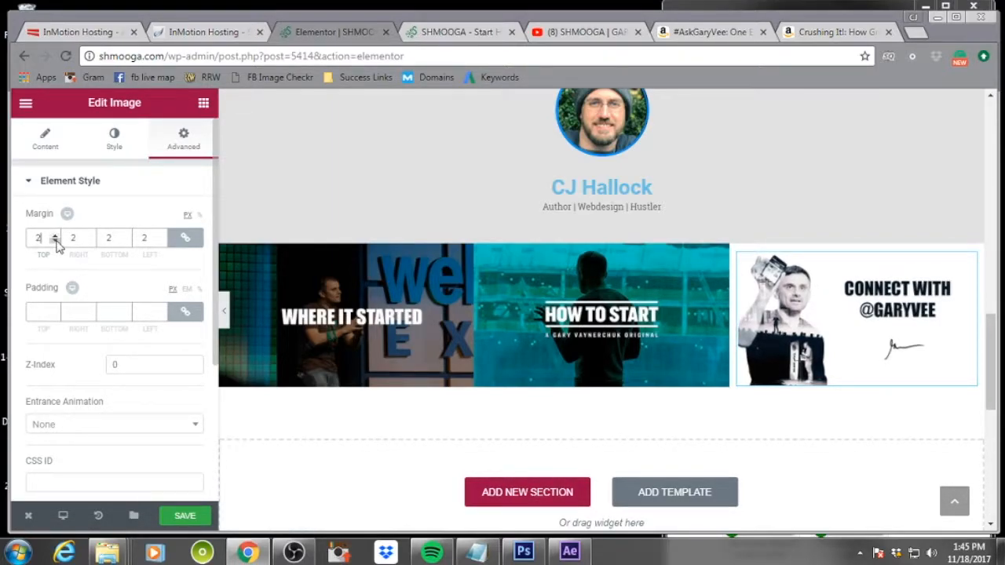
left_click(55, 241)
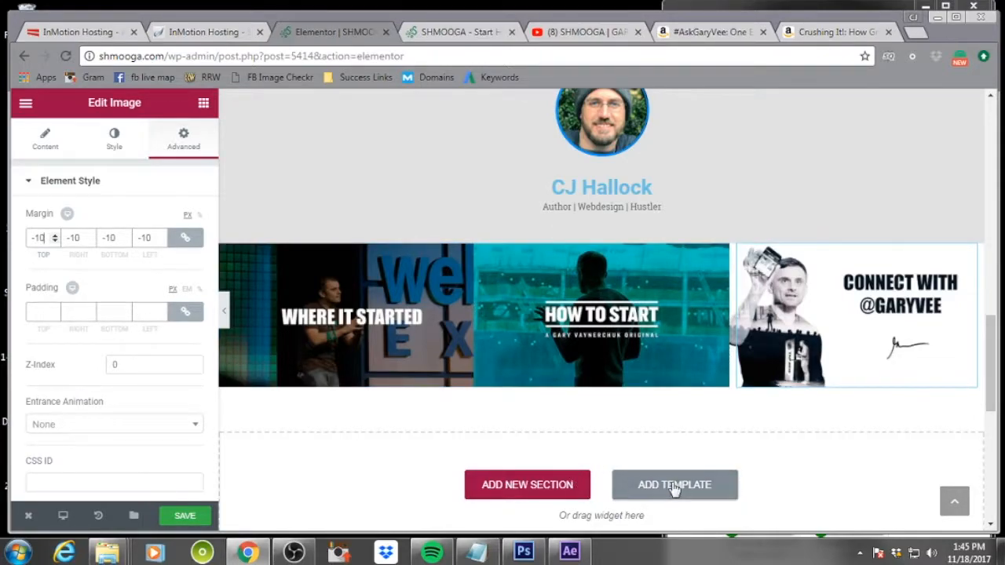
Add a one-column section below the image row and set its content width to Full Width
left_click(560, 486)
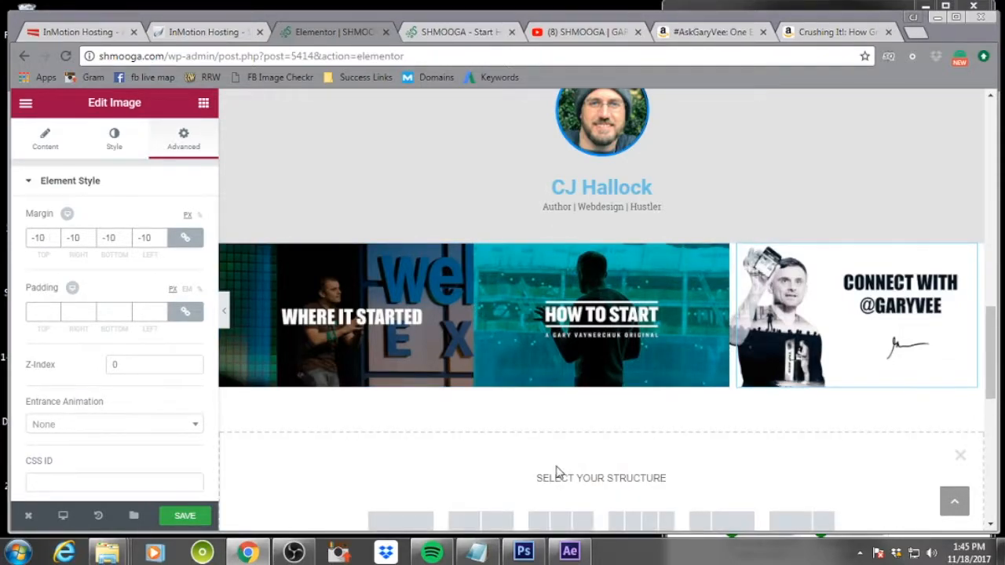
scroll(533, 455, "down", 2)
left_click(402, 380)
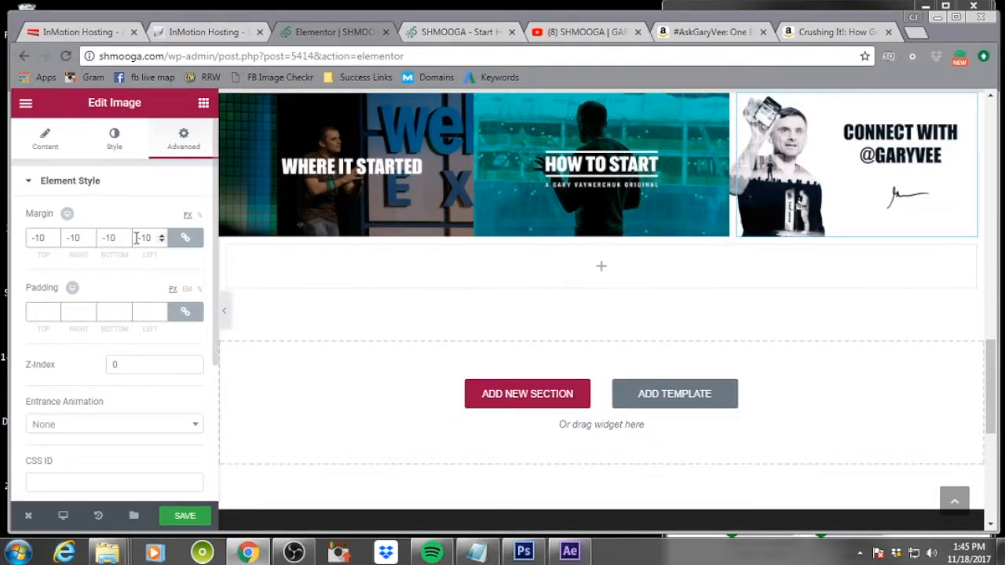
mouse_move(466, 274)
left_click(561, 228)
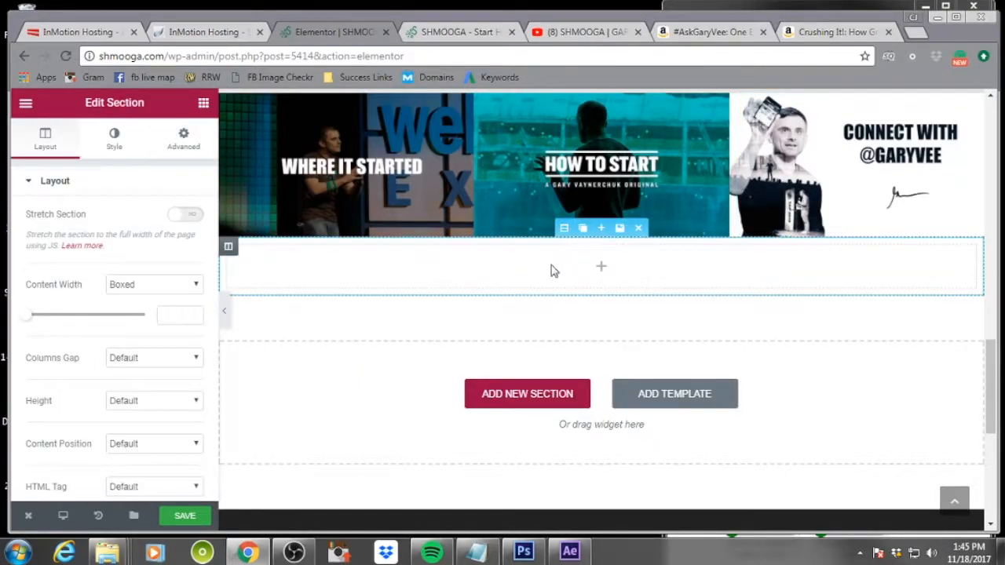
left_click(144, 288)
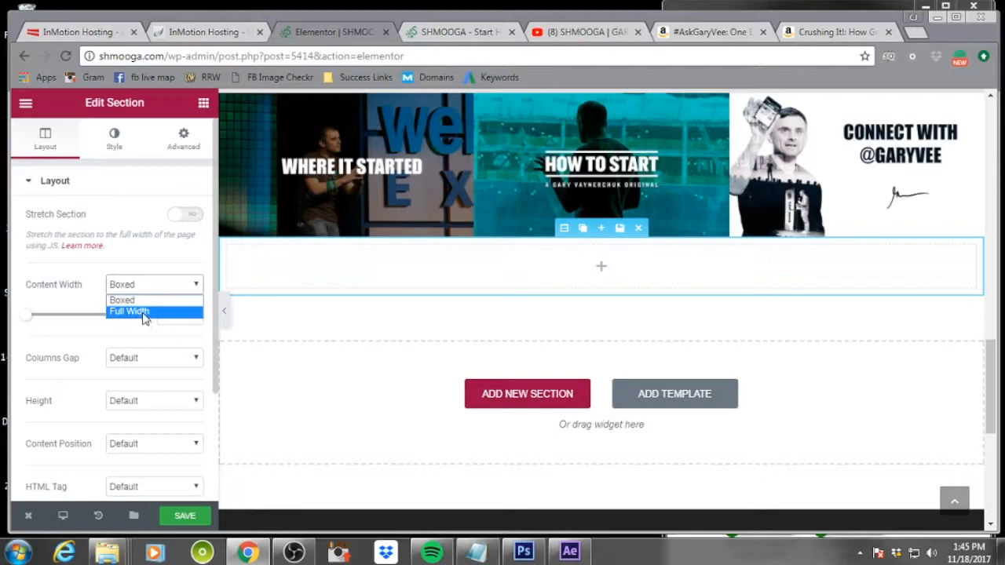
left_click(144, 314)
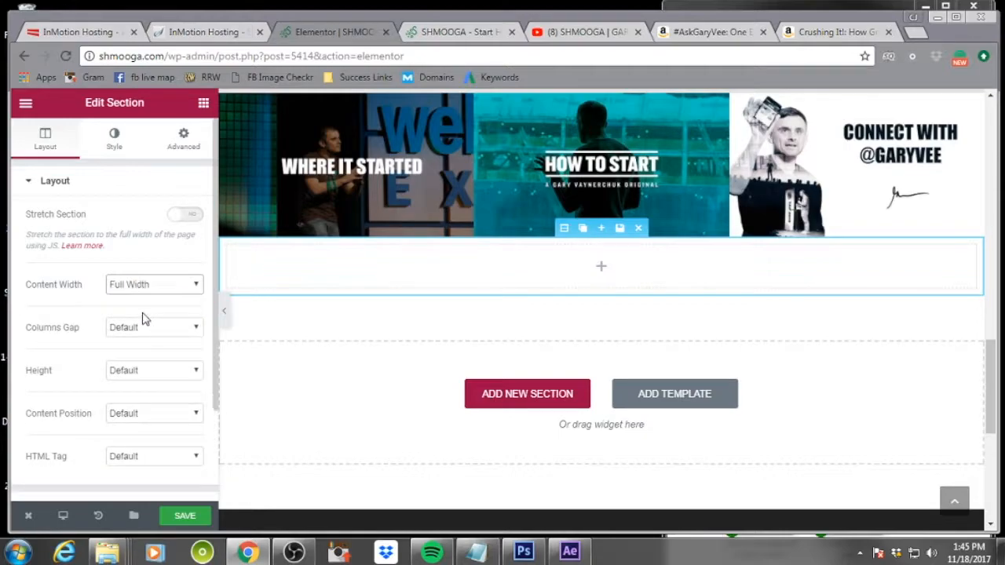
Give the new section a classic background color of #eded6f
left_click(116, 148)
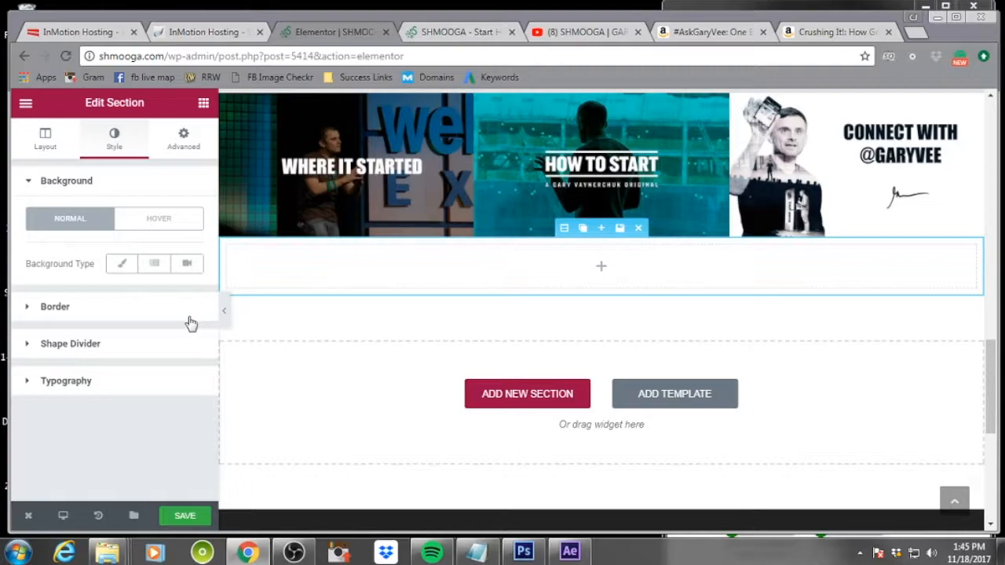
left_click(125, 265)
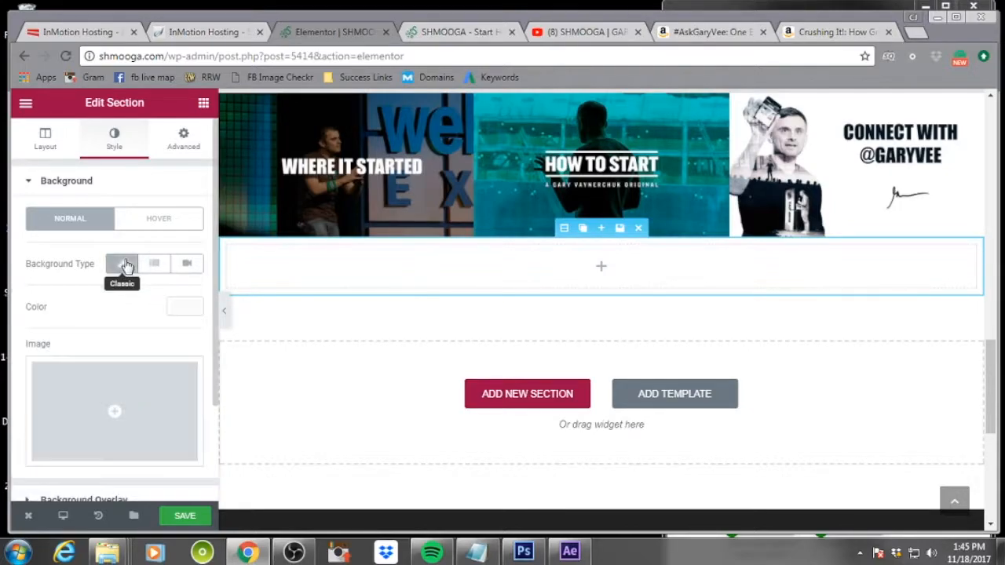
left_click(186, 306)
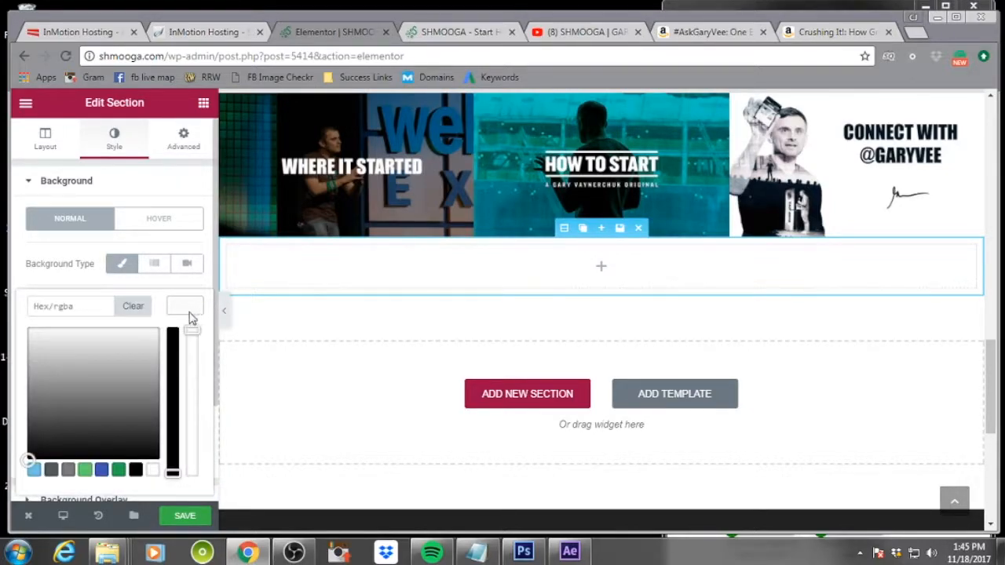
left_click(85, 471)
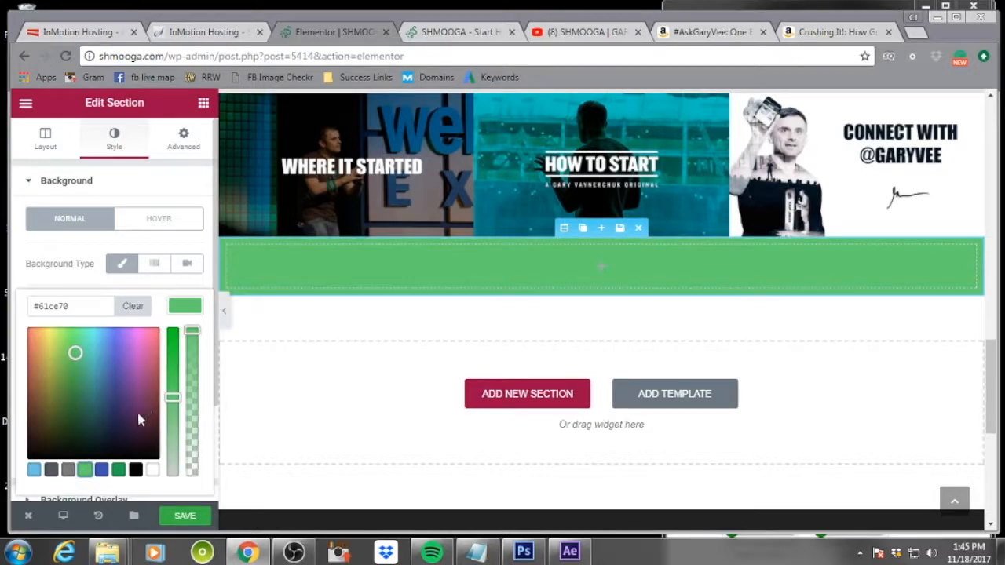
left_click_drag(72, 354, 49, 338)
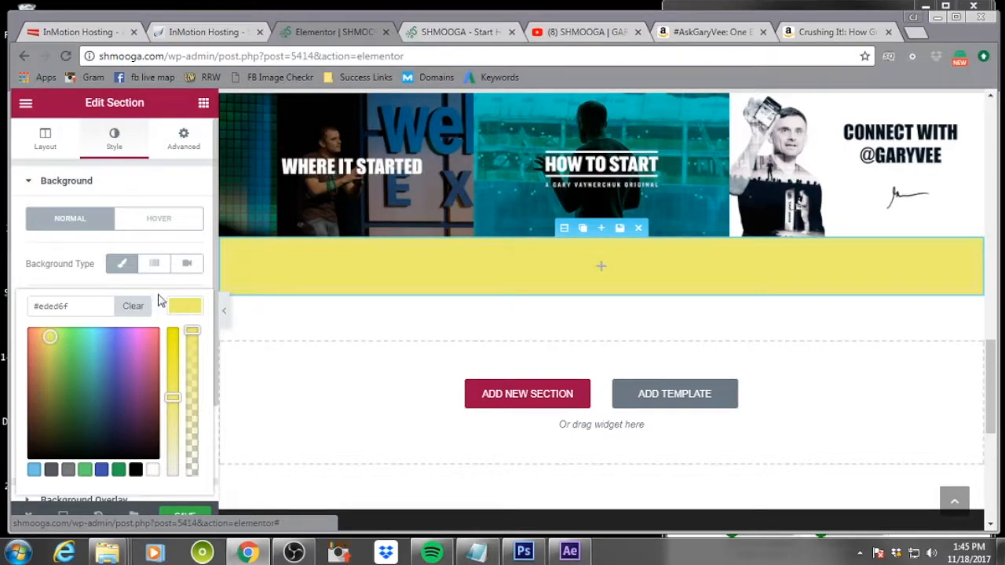
Add a Heading widget into the yellow section
left_click(487, 283)
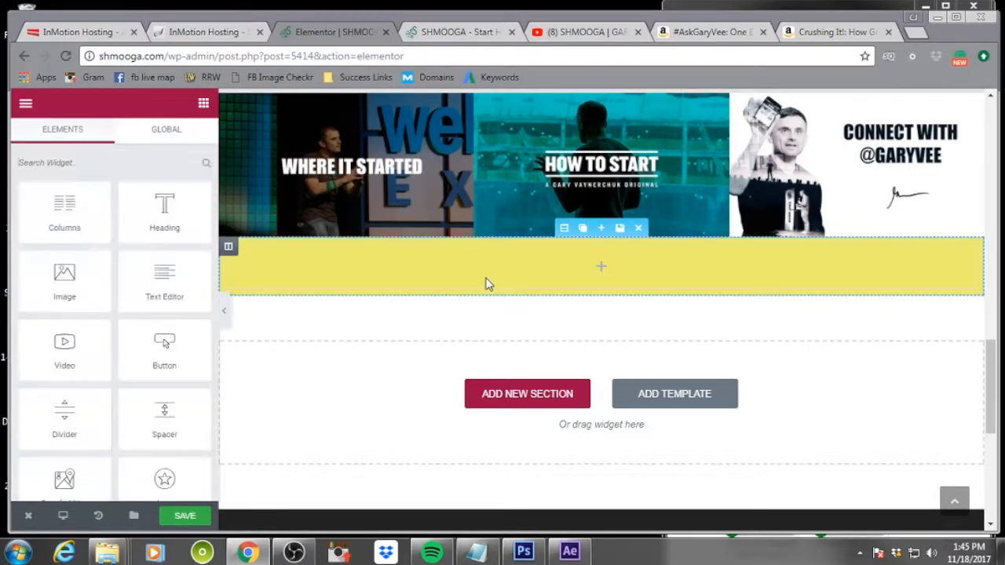
left_click_drag(164, 206, 445, 283)
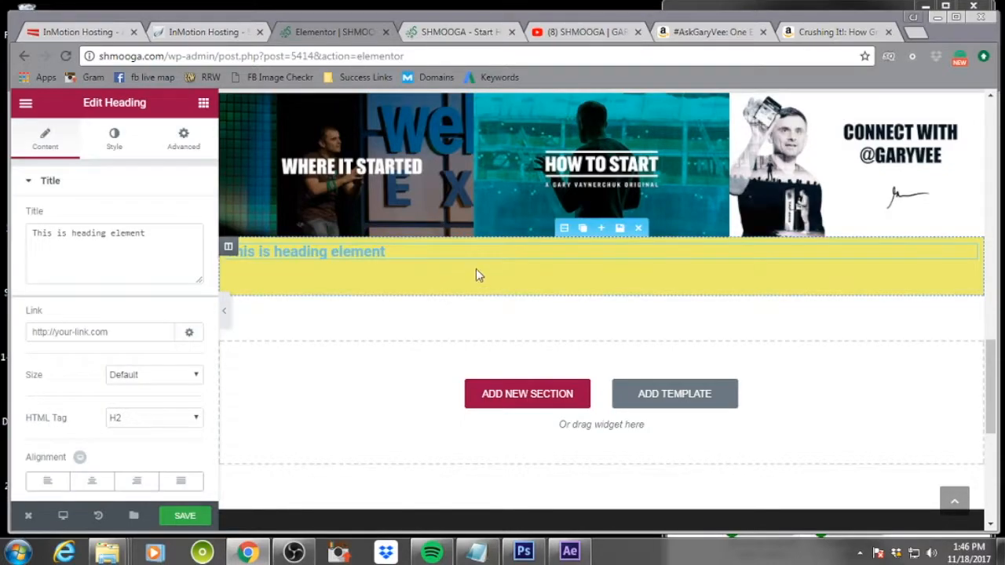
left_click(567, 228)
Browse the yellow section's layout, style and advanced settings, then delete the section
scroll(180, 356, "down", 2)
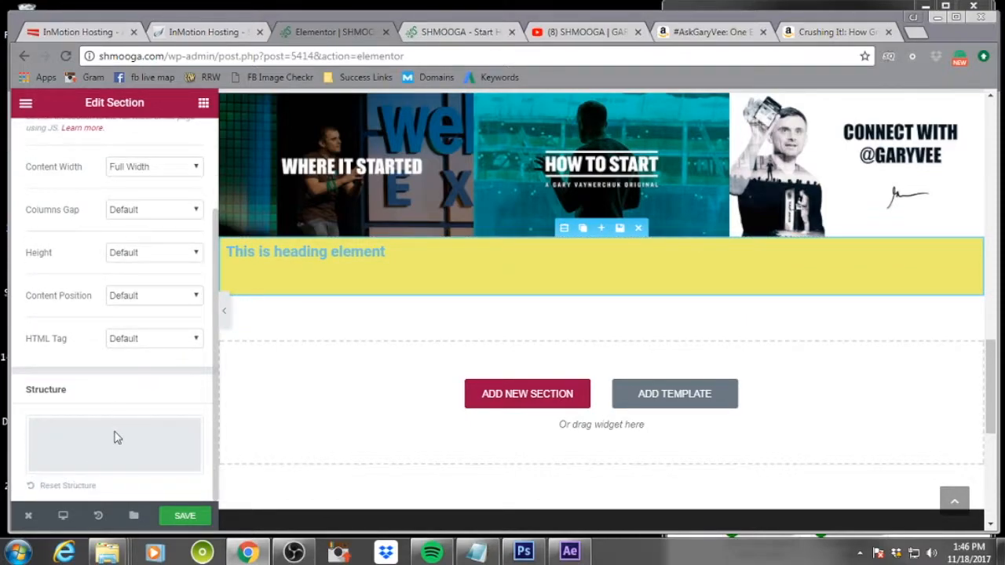
scroll(114, 431, "up", 3)
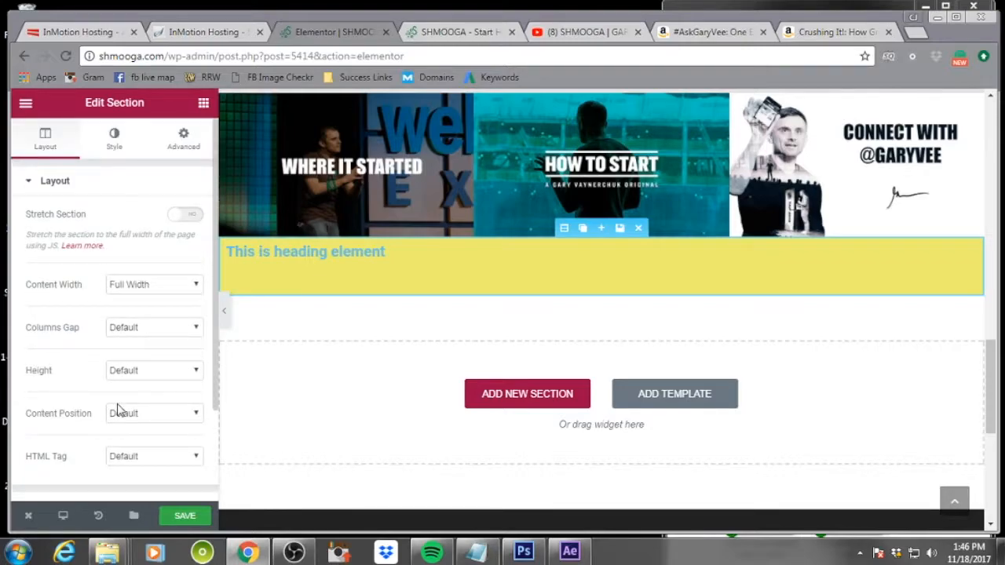
left_click(115, 150)
scroll(157, 317, "down", 2)
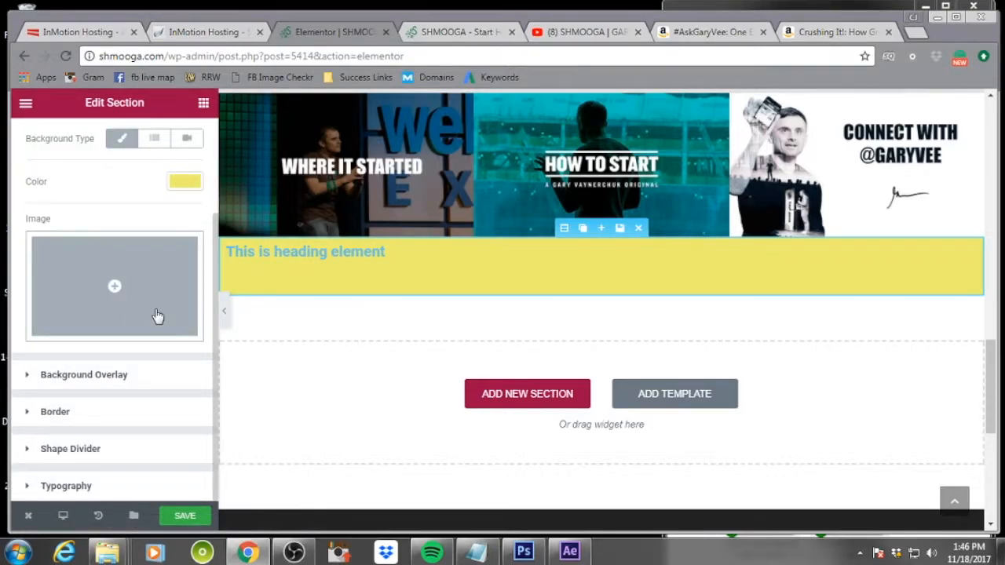
scroll(157, 316, "up", 3)
left_click(183, 150)
scroll(123, 366, "down", 3)
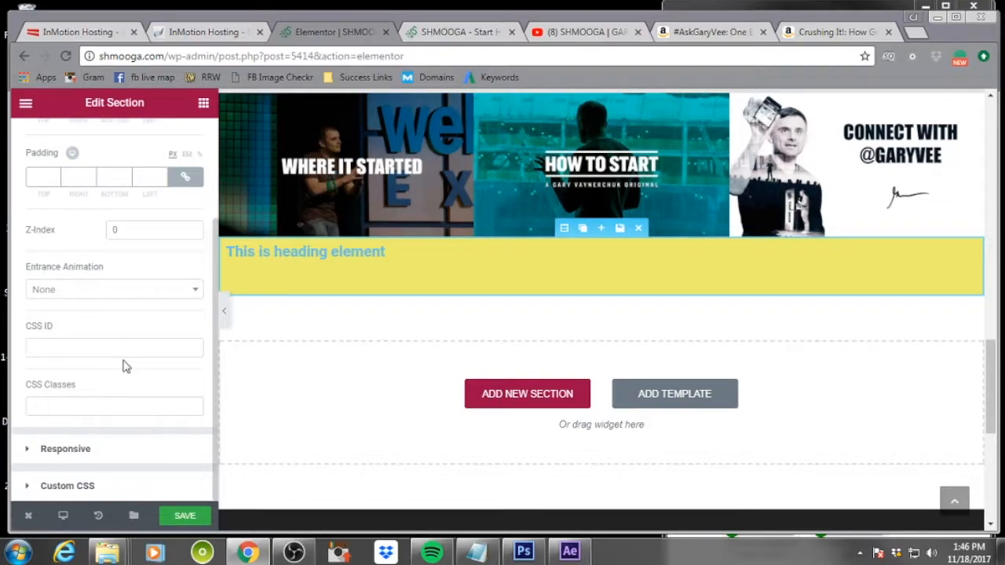
scroll(124, 366, "up", 3)
left_click(42, 146)
scroll(112, 319, "down", 2)
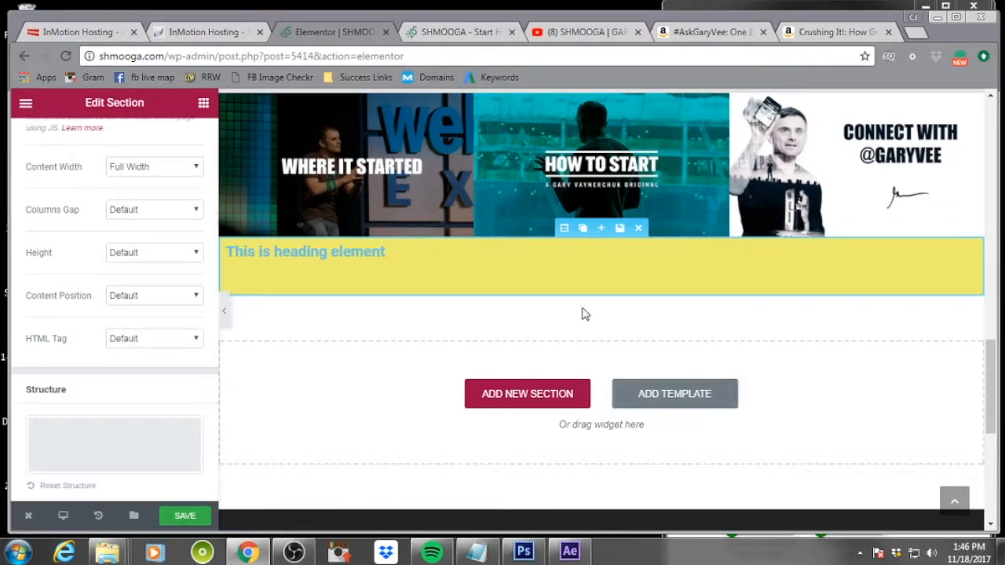
left_click(640, 228)
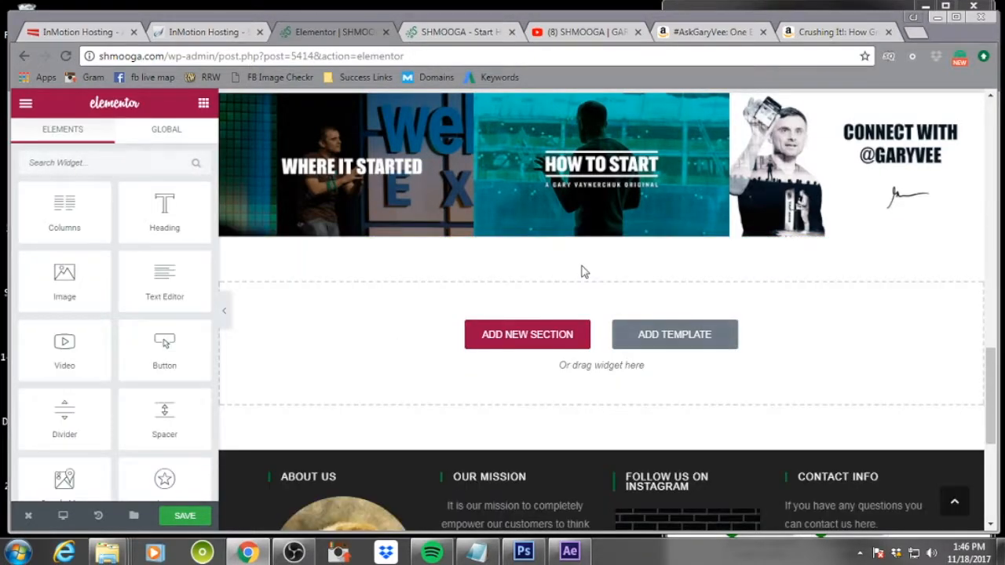
Add a new two-column section with a wide left column below the image row
left_click(518, 334)
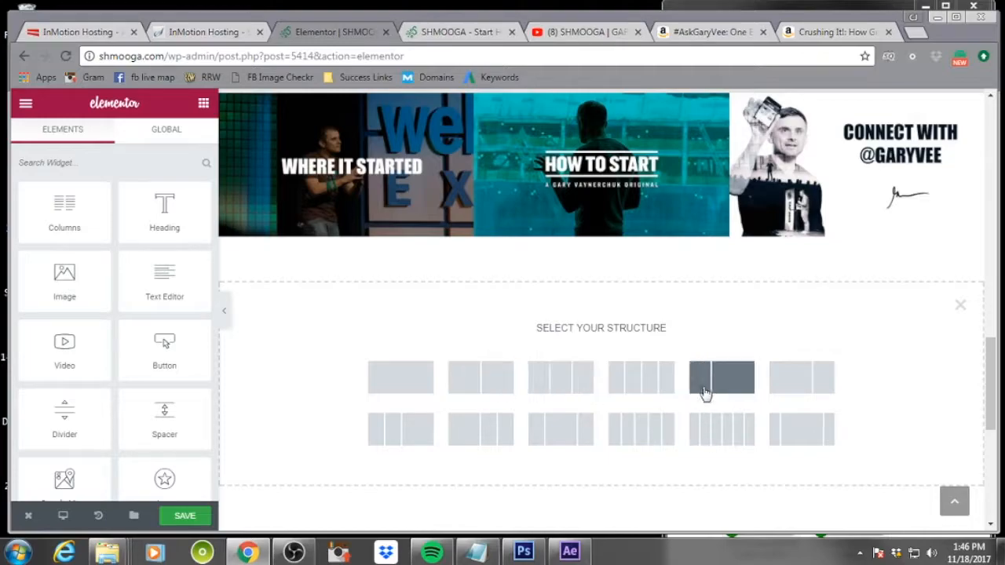
left_click(791, 392)
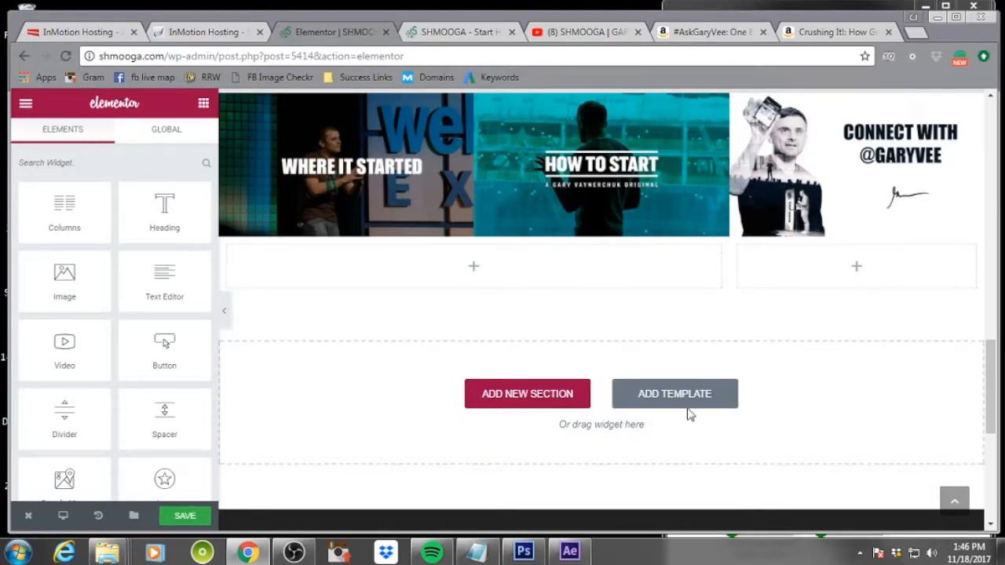
mouse_move(583, 290)
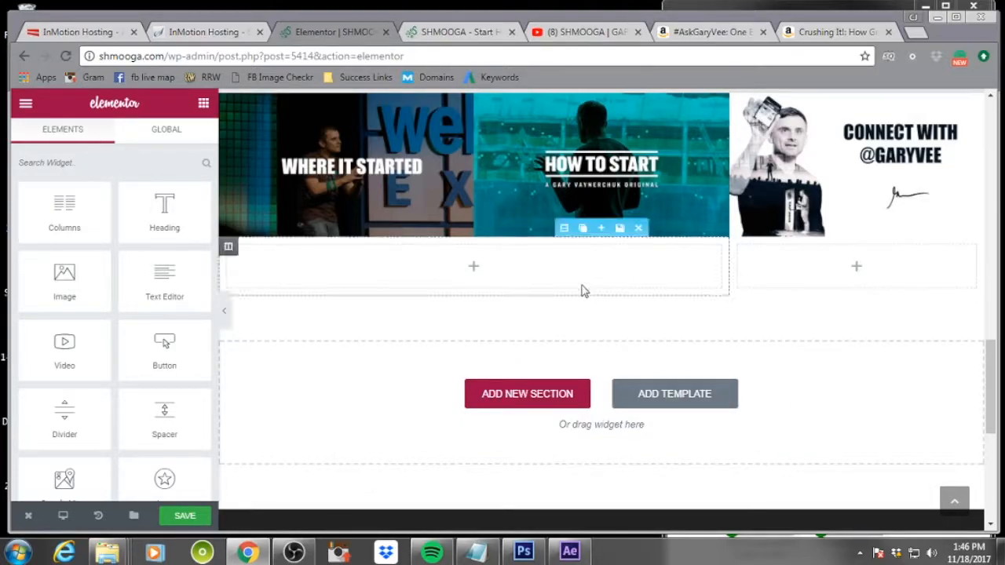
Give the new section a classic background color of #e8db30
left_click(561, 227)
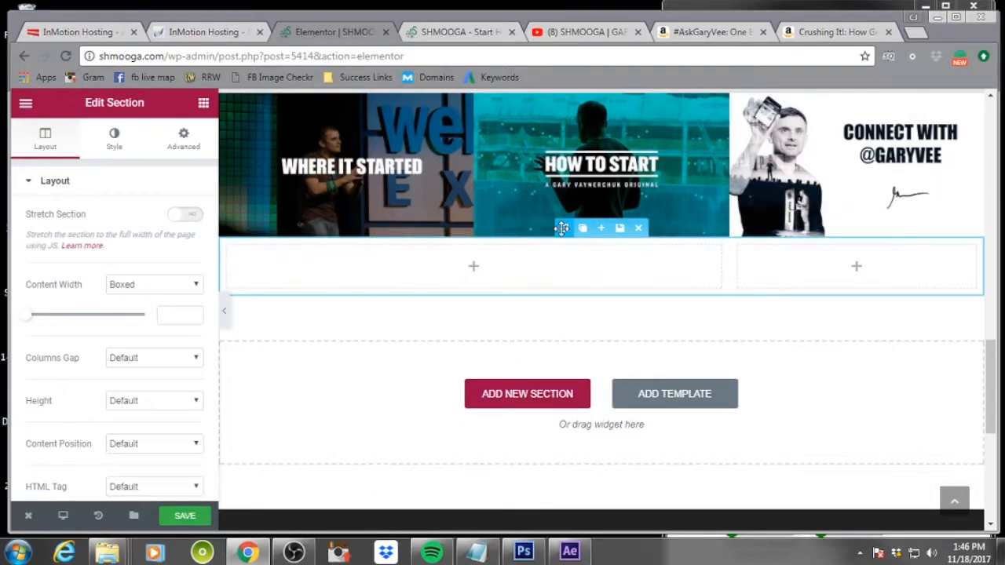
left_click(182, 146)
left_click(113, 141)
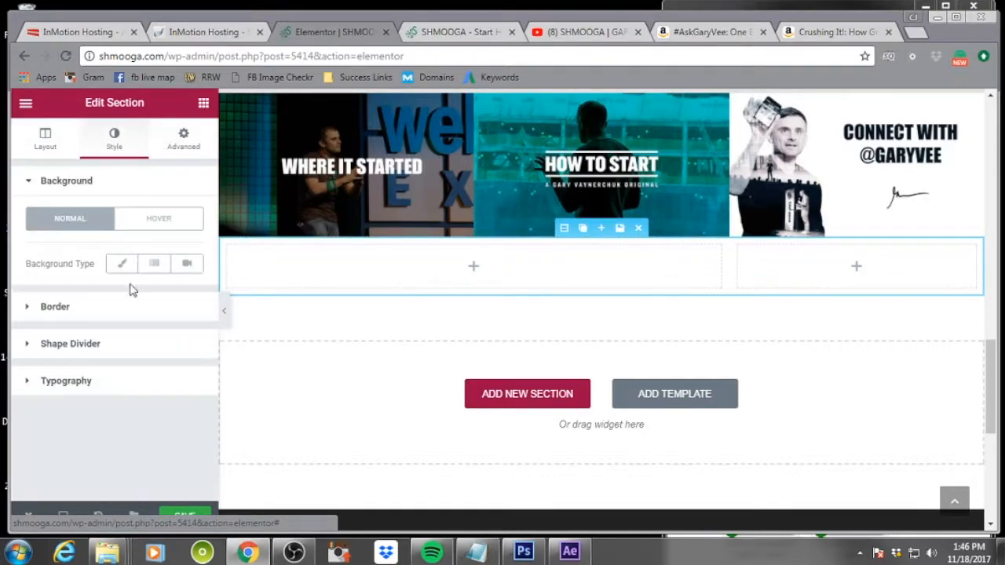
left_click(122, 264)
left_click(184, 307)
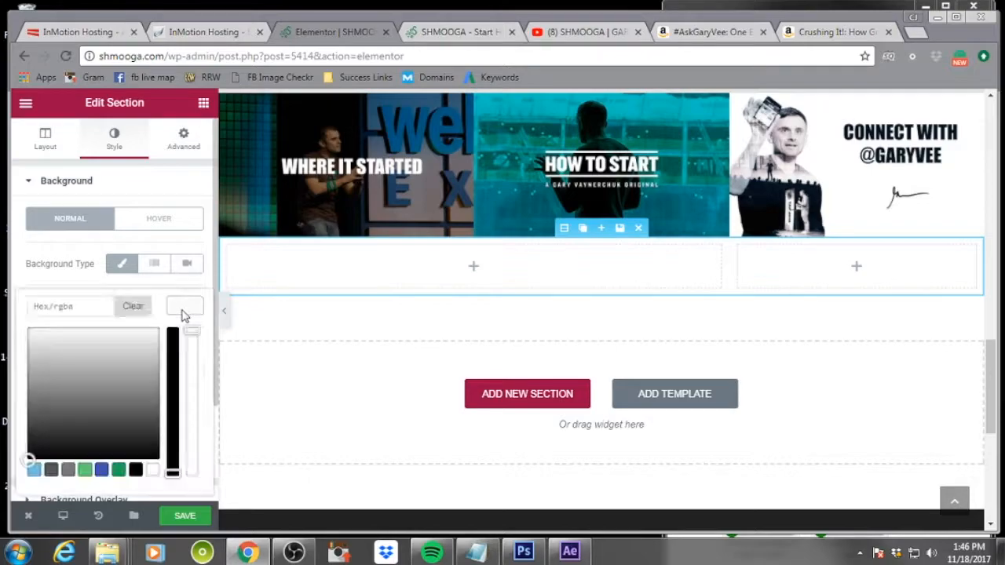
scroll(112, 420, "down", 2)
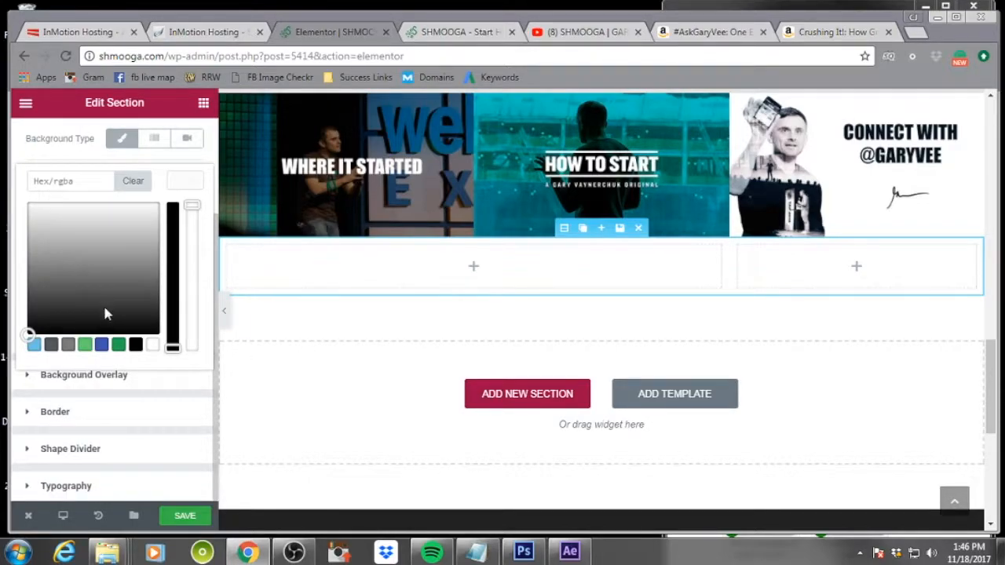
left_click(117, 346)
left_click_drag(65, 230, 49, 213)
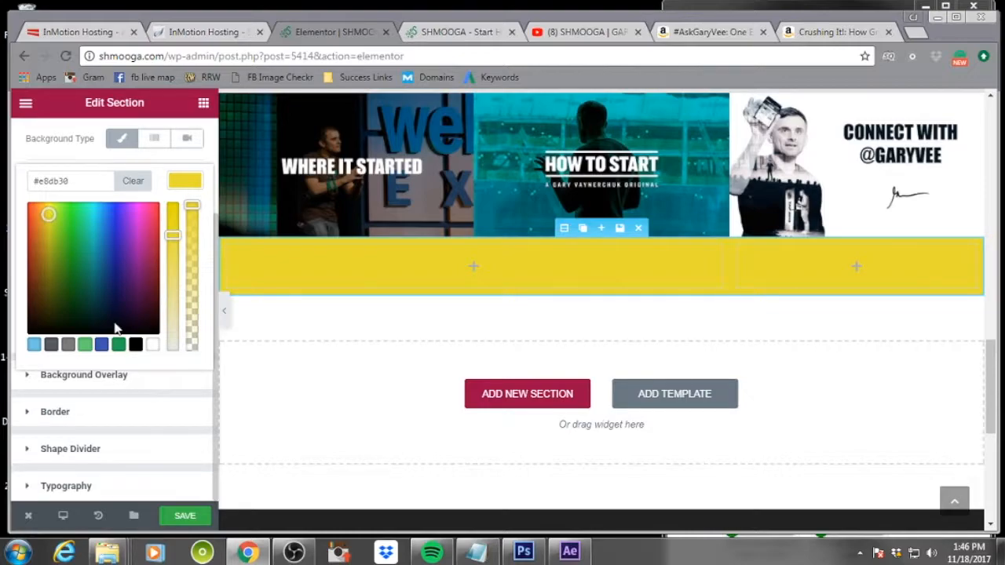
left_click(168, 408)
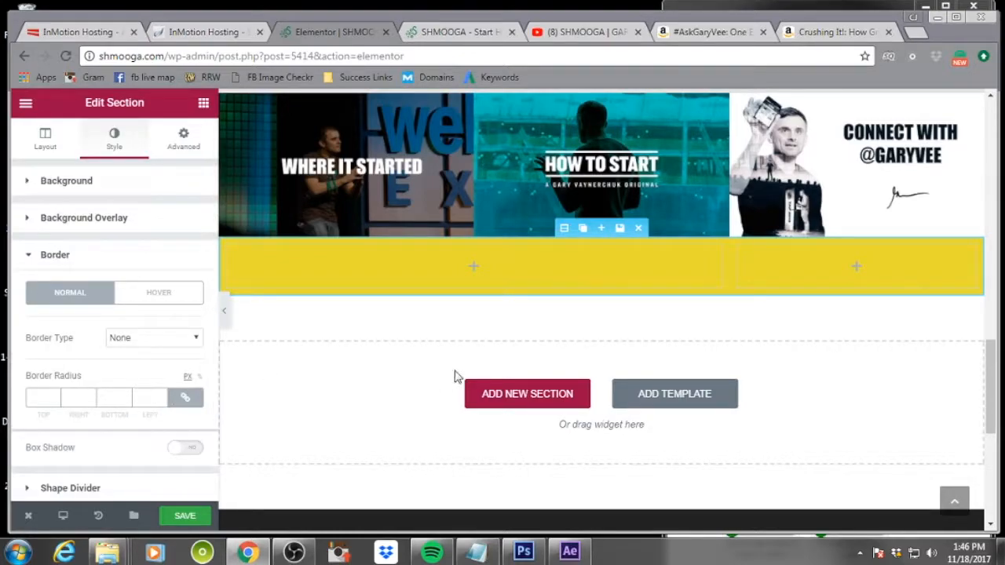
Add a centered heading reading 'Pre-Order "Crushing It" by Gary Vaynerchuk, TODAY!' in the left column
left_click(476, 269)
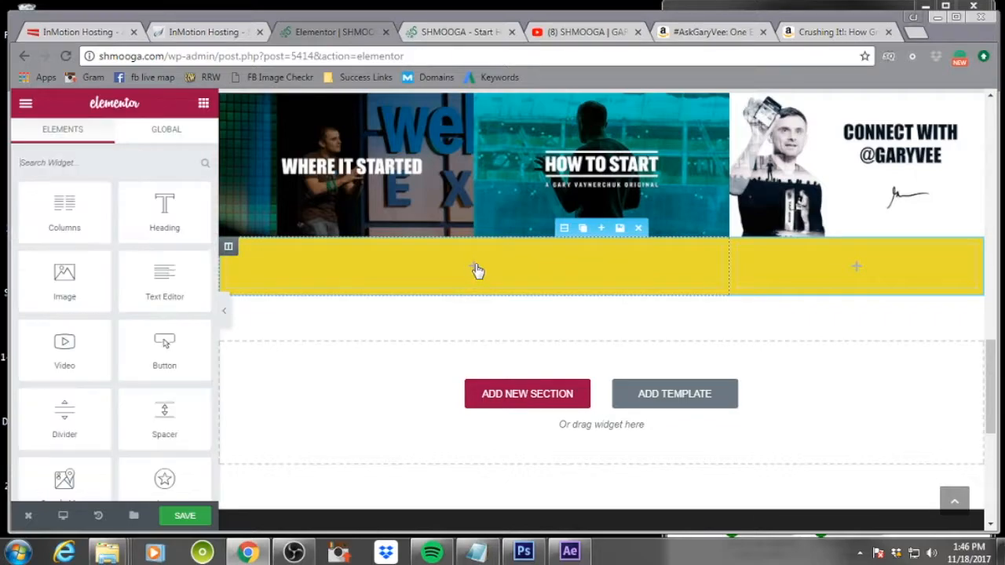
left_click_drag(163, 210, 473, 264)
left_click(171, 231)
key("ctrl+shift+Left")
key("ctrl+shift+Left")
key("ctrl+shift+Left")
key("ctrl+shift+Left")
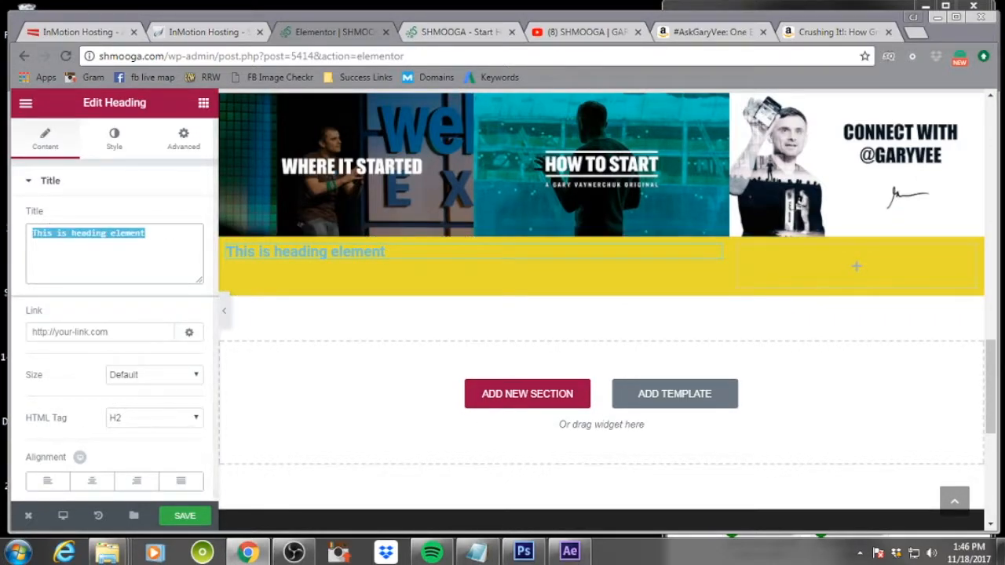
type("Pre-")
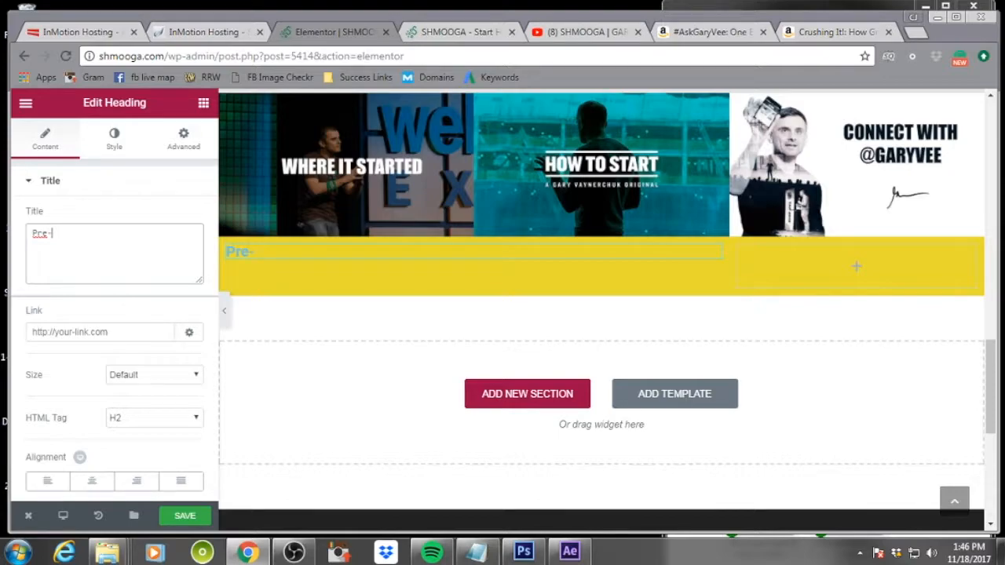
type("Order Crush")
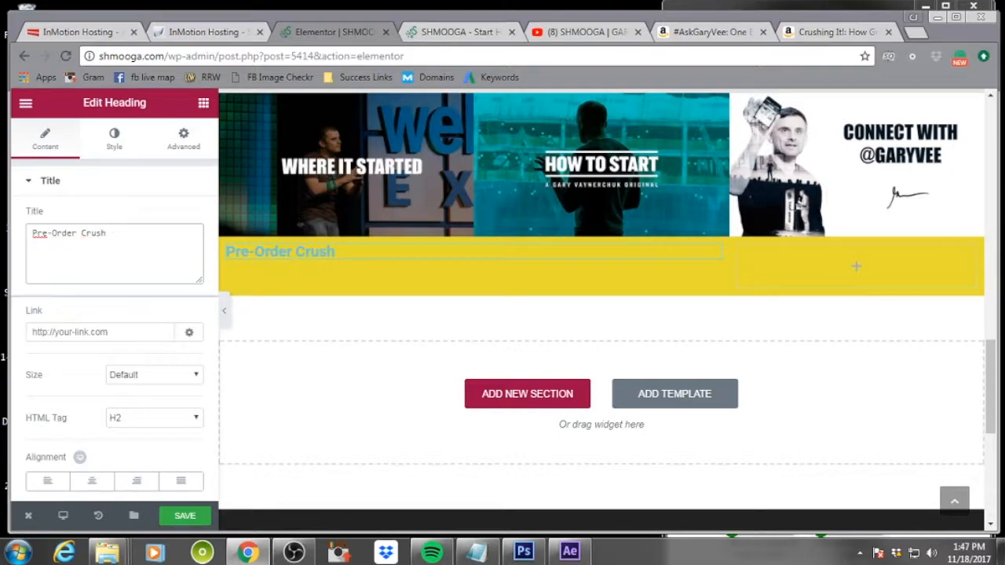
key("BackSpace")
key("BackSpace")
key("BackSpace")
key("BackSpace")
key("BackSpace")
type("\"Crushing It")
type("\"")
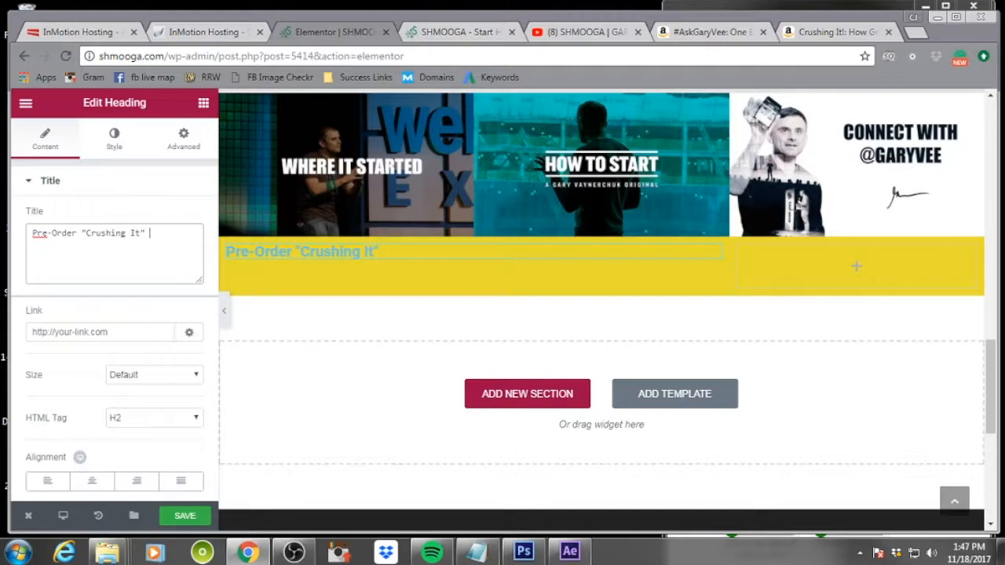
type("by Gary Va")
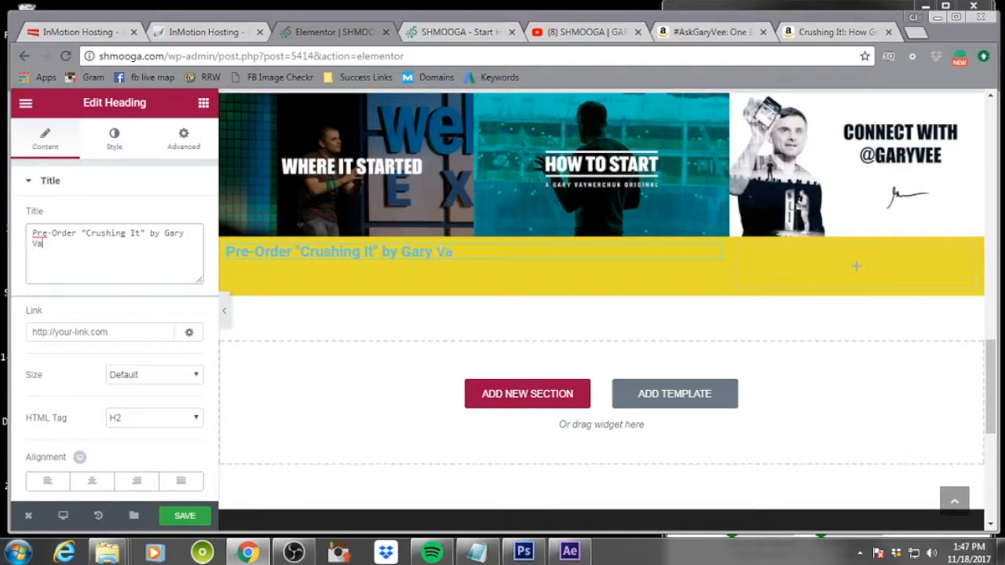
type("ynerchuk, T")
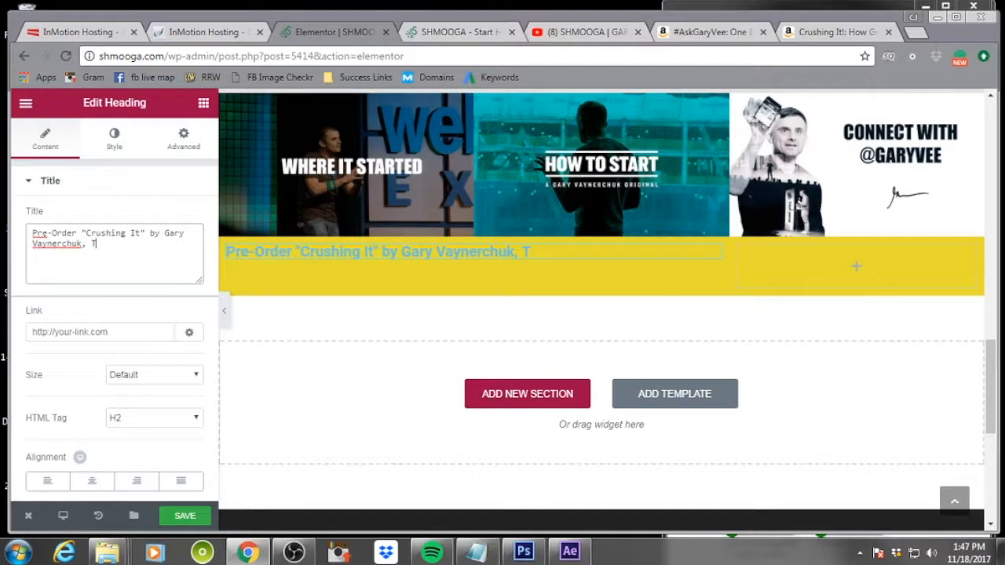
type("ODAY!")
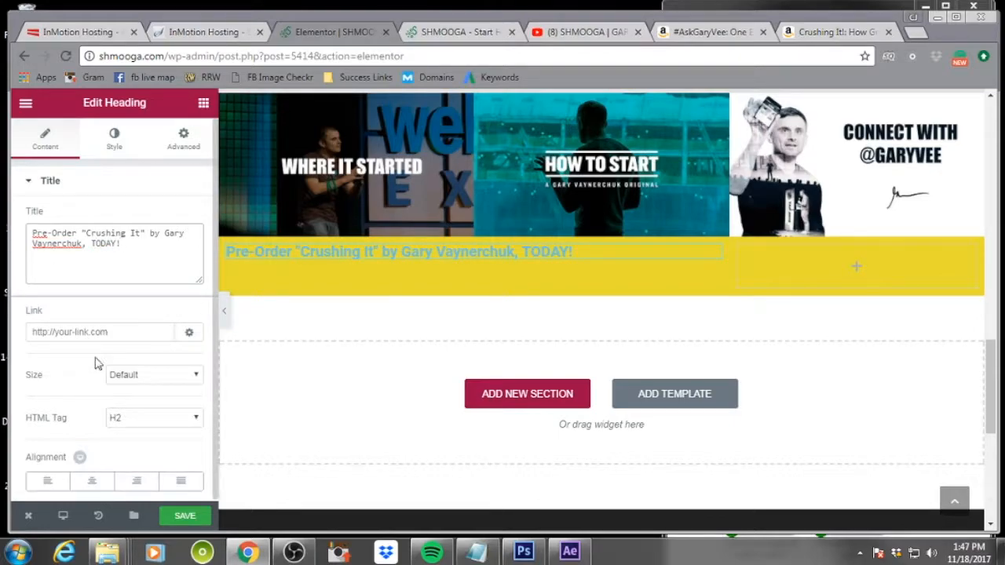
left_click(94, 482)
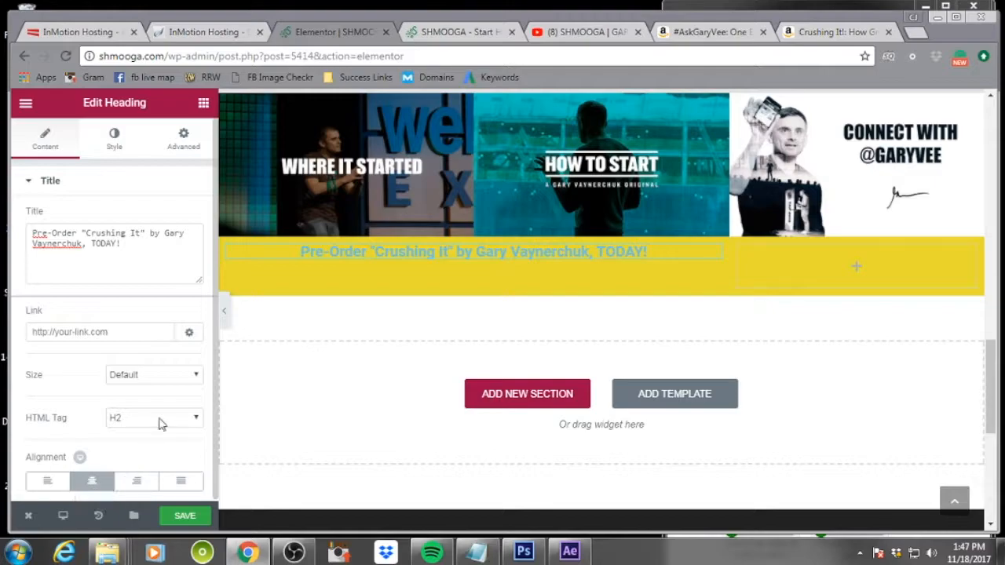
Unlink the heading's padding values and set its top padding to 16 px
left_click(183, 143)
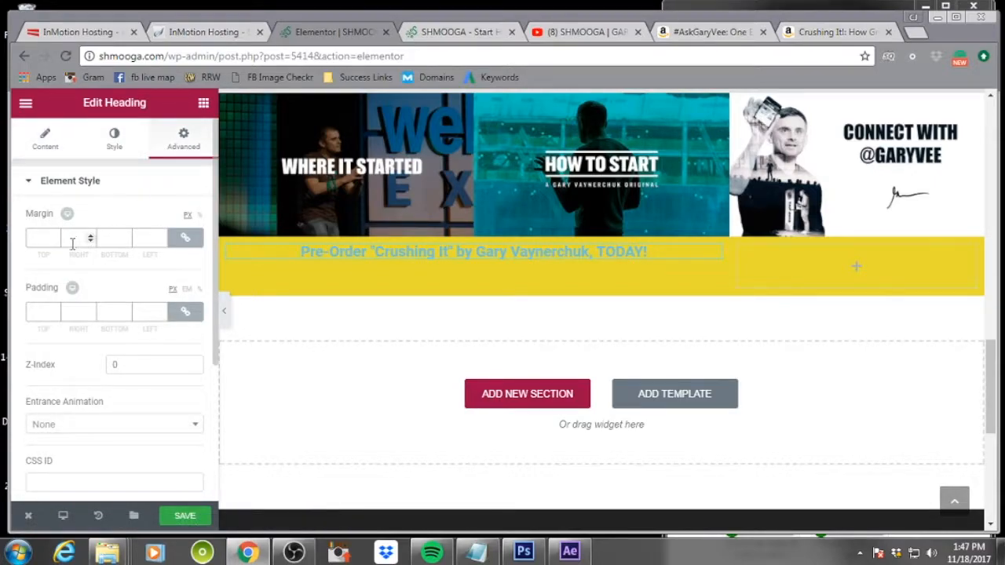
left_click(185, 313)
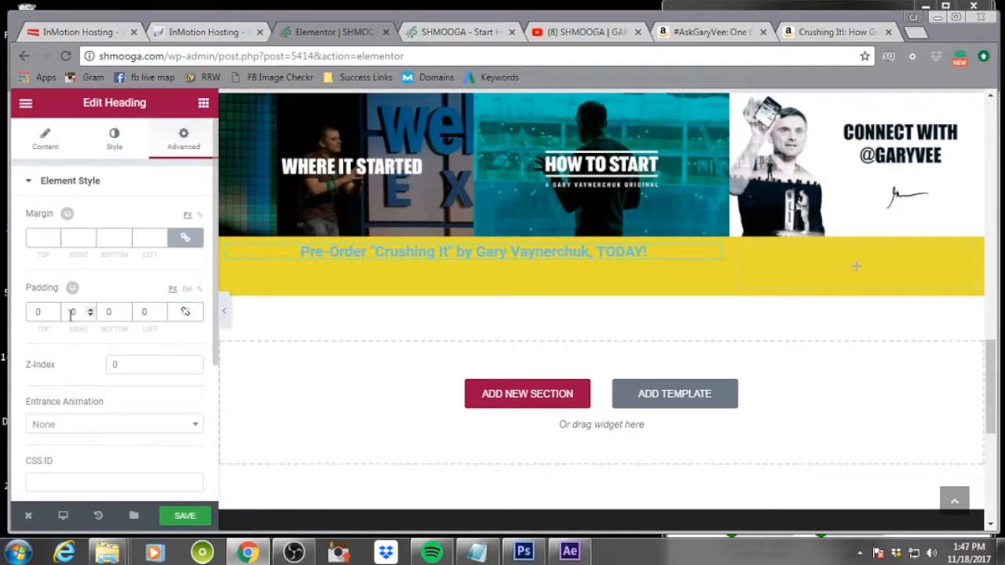
left_click(56, 313)
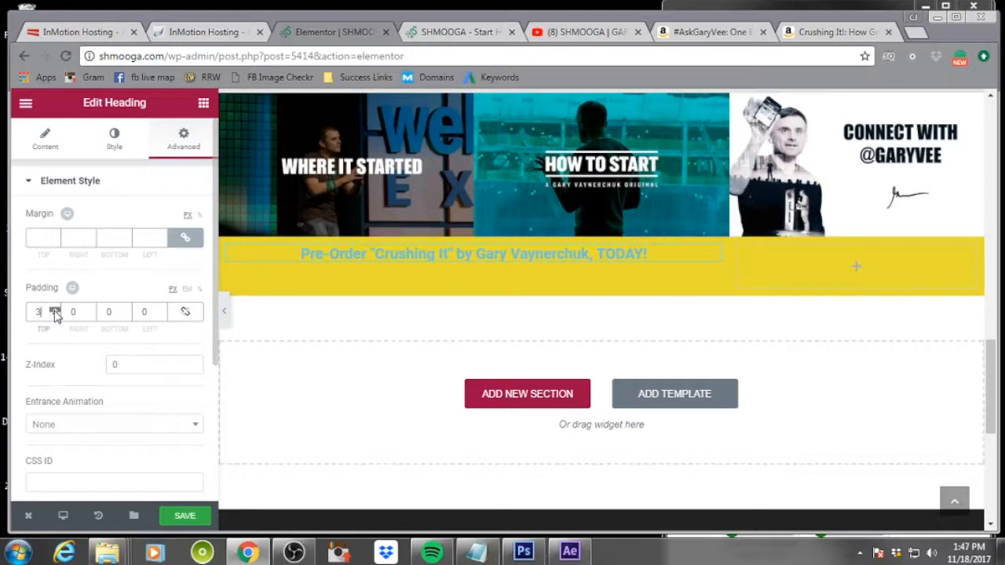
left_click(56, 313)
left_click(56, 313)
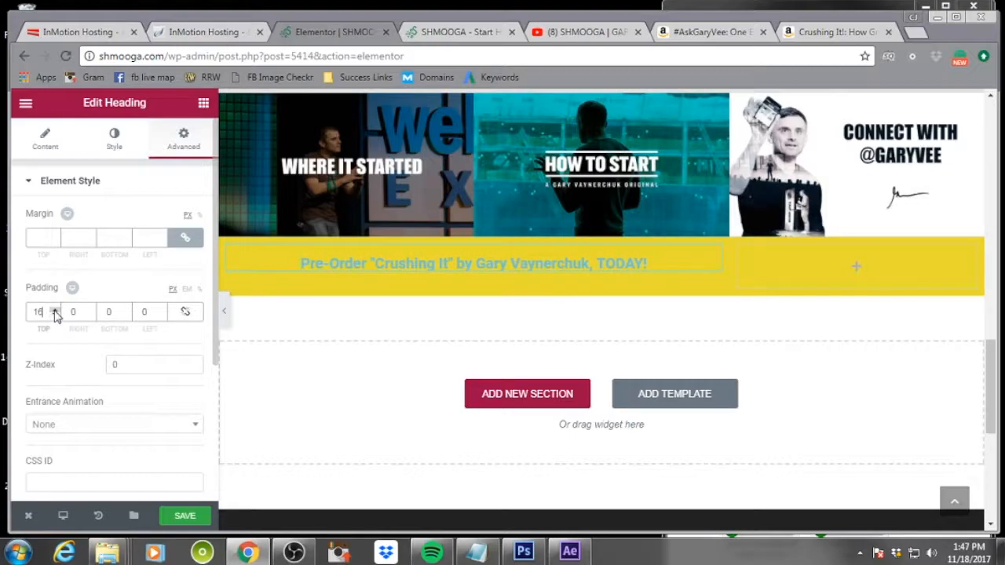
Add a centered button with the text 'Pre-Order Here' in the right column
left_click(864, 277)
left_click_drag(164, 346, 840, 277)
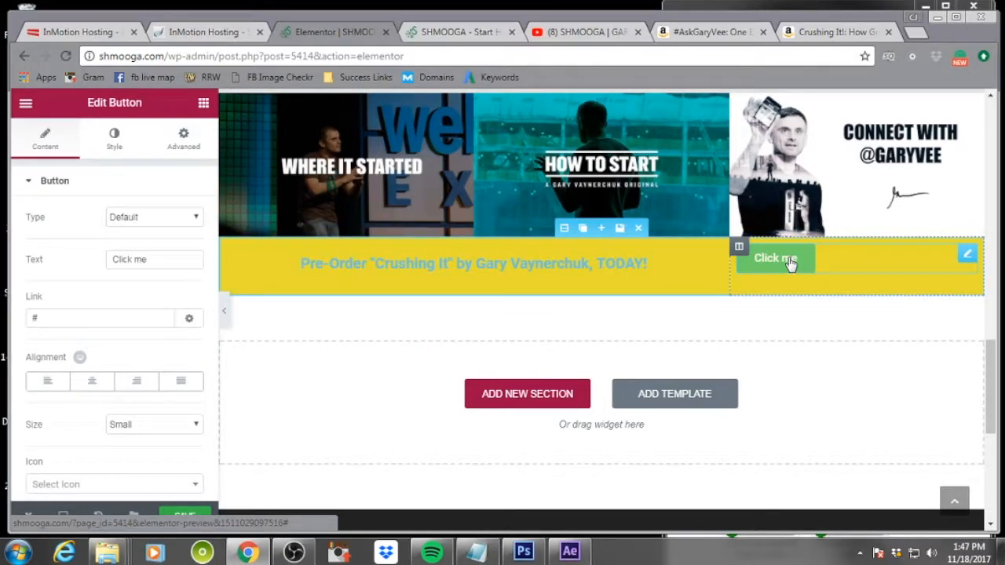
left_click_drag(169, 259, 96, 264)
type("PreOrder")
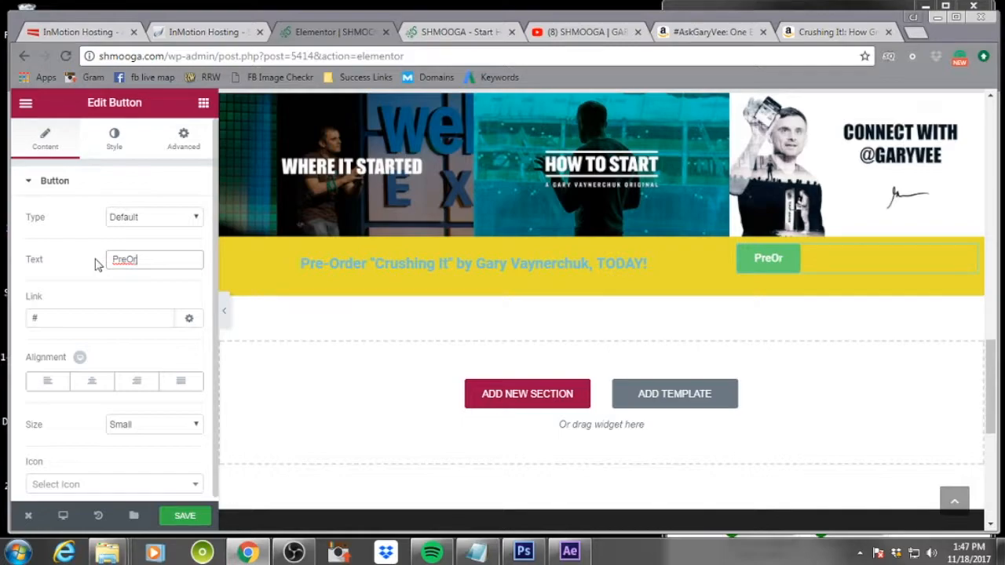
key("BackSpace")
key("BackSpace")
key("BackSpace")
key("BackSpace")
key("BackSpace")
type("order")
key("BackSpace")
key("BackSpace")
key("BackSpace")
key("BackSpace")
key("BackSpace")
key("BackSpace")
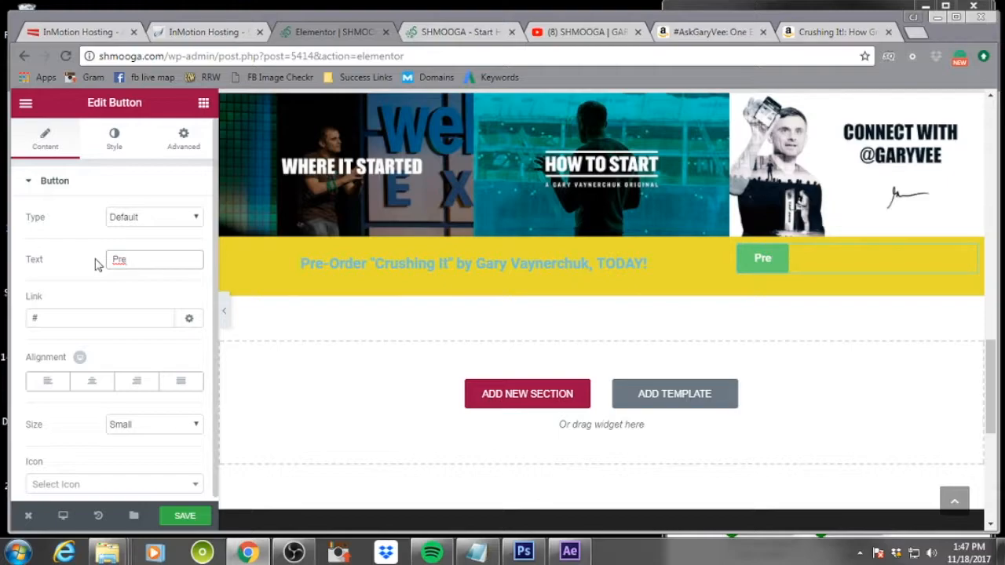
type("-Order ")
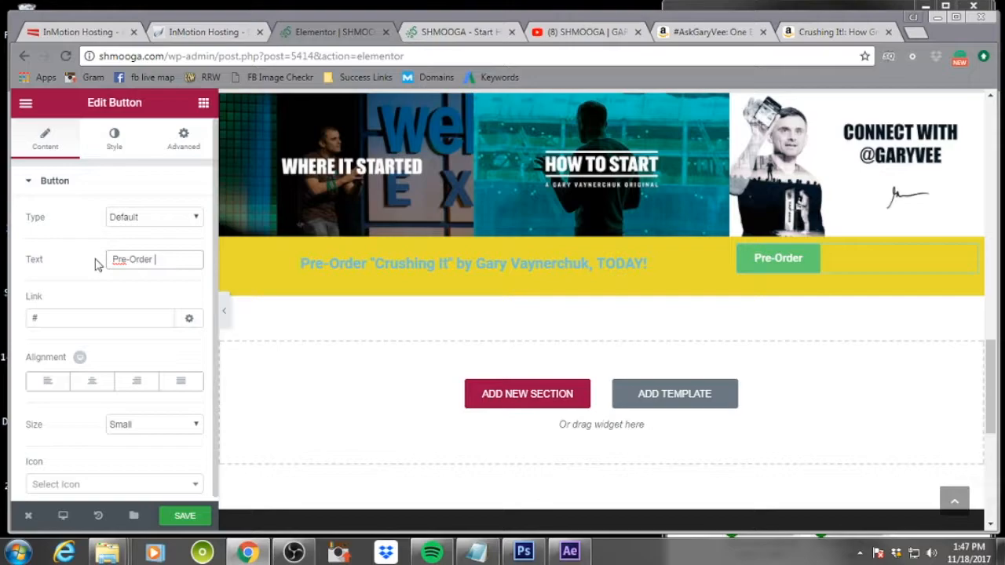
type("Here")
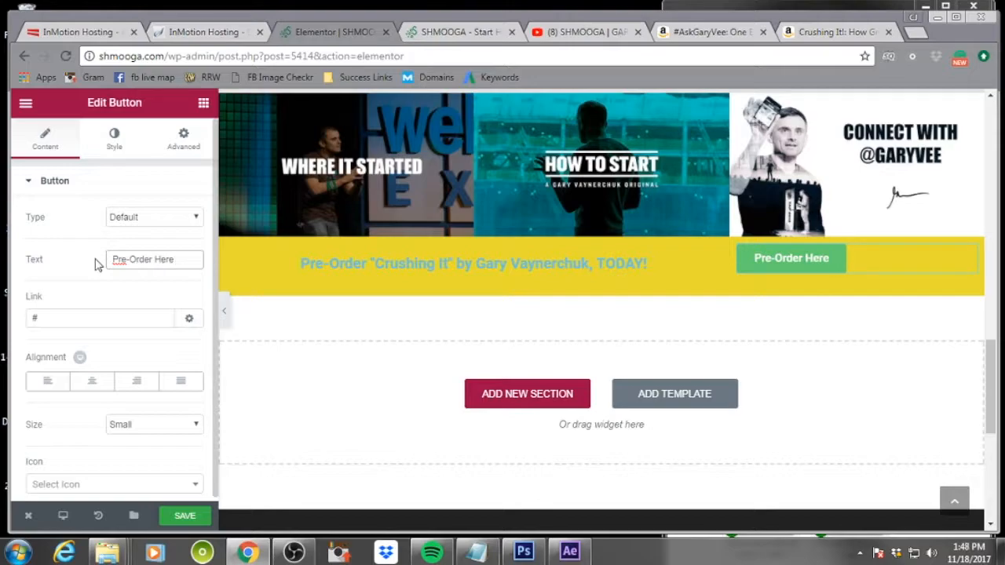
left_click(88, 382)
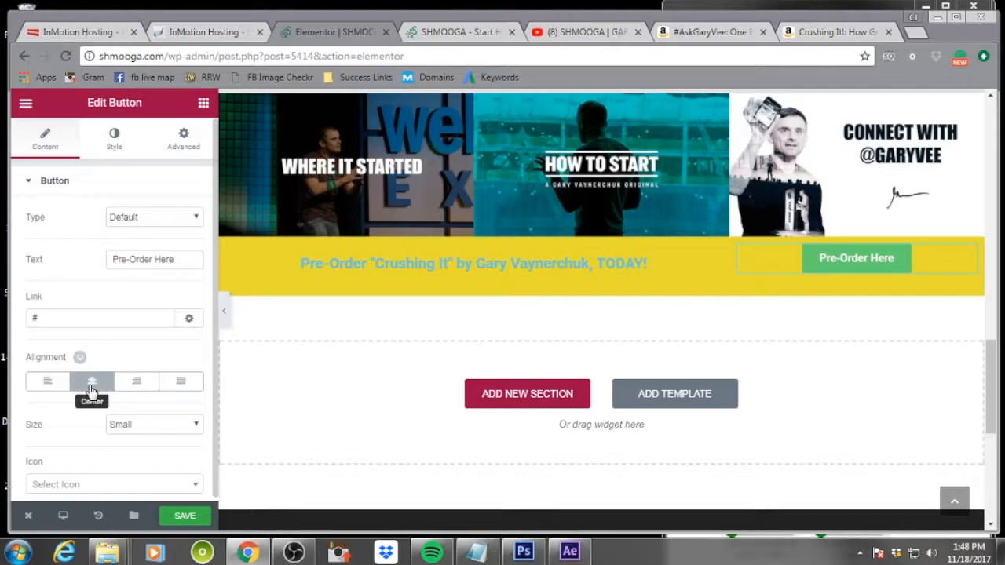
Unlink the button's padding values and set its top padding to 5 px
left_click(180, 145)
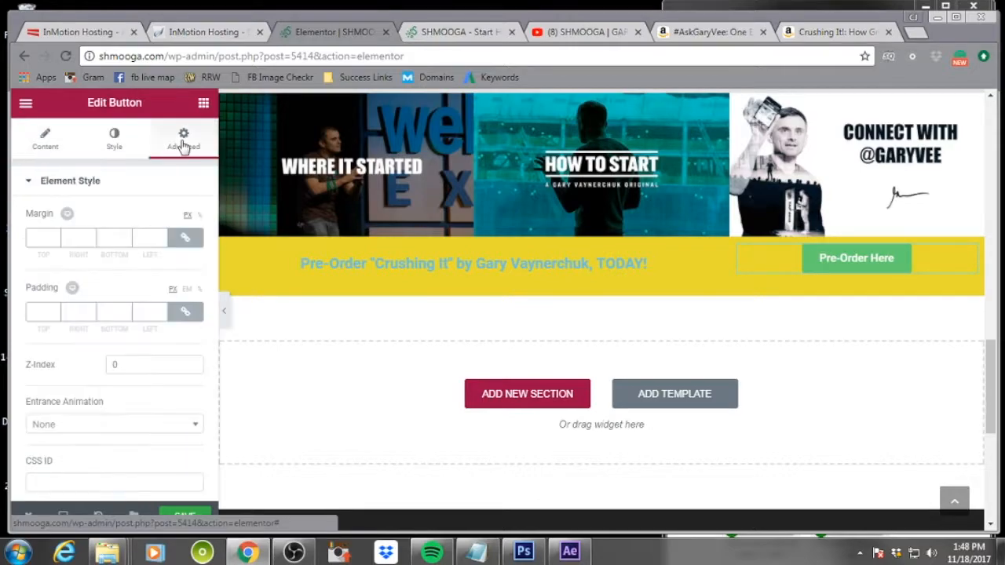
left_click(185, 312)
double_click(55, 313)
type("1")
left_click(55, 309)
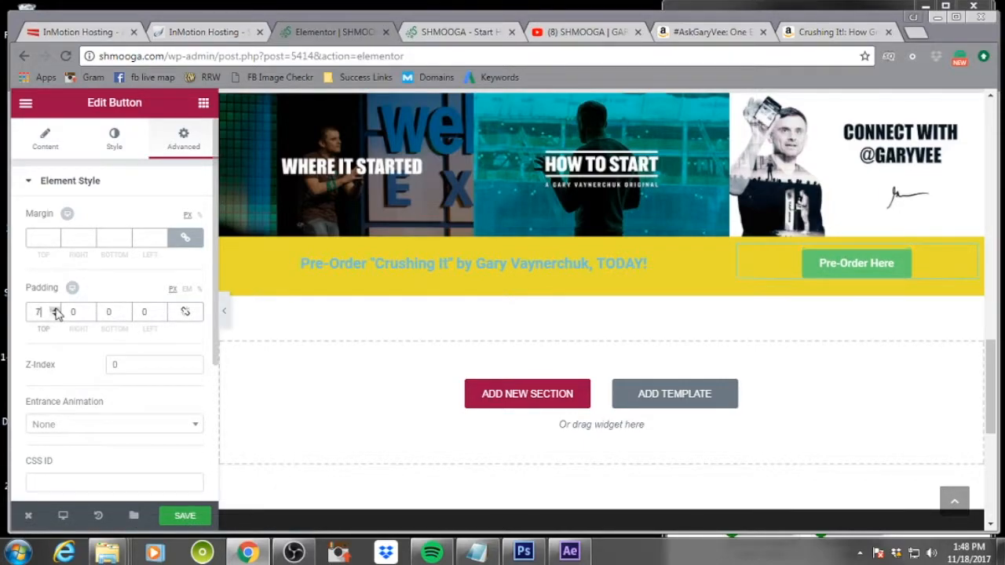
left_click(55, 310)
left_click(55, 314)
left_click(55, 315)
left_click(55, 315)
left_click(55, 309)
left_click(55, 308)
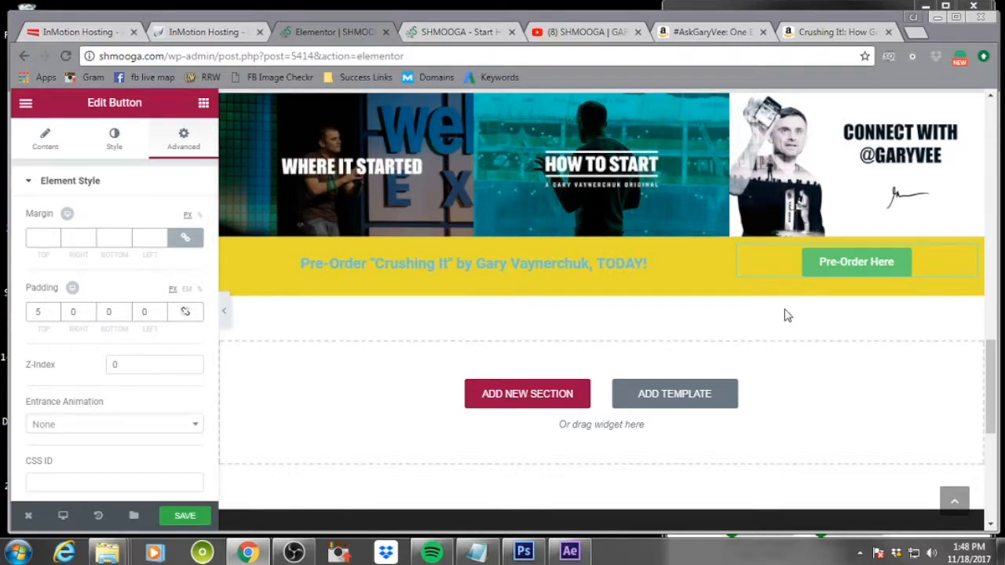
Reselect the button and raise its top padding to 9 px
left_click(662, 214)
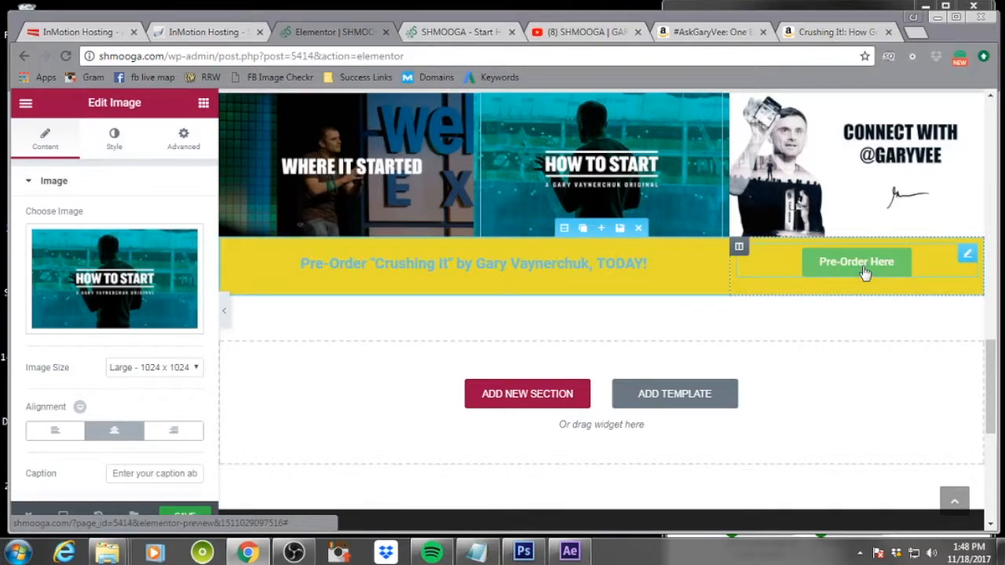
left_click(944, 266)
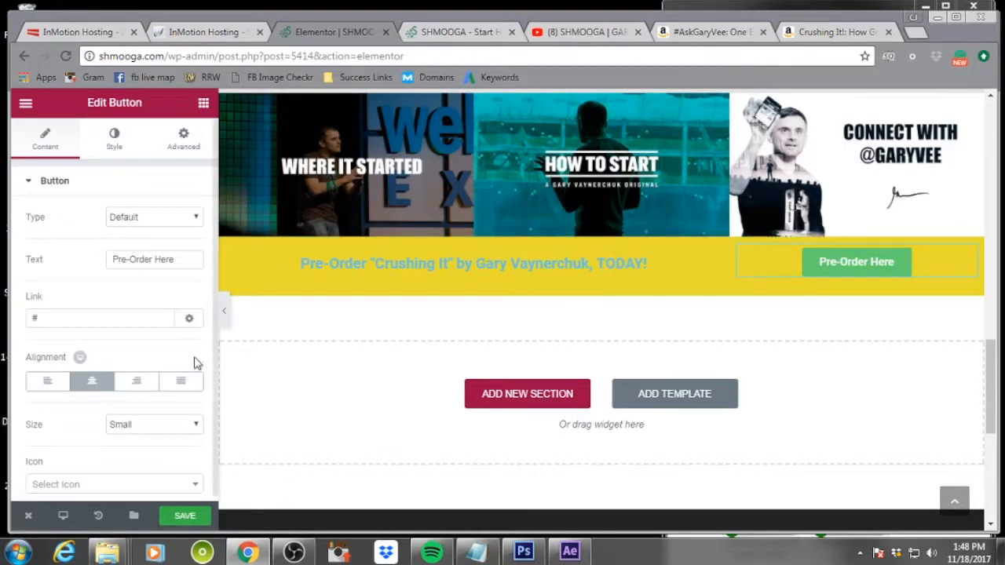
left_click(176, 146)
left_click(54, 309)
left_click(54, 309)
left_click(54, 309)
left_click(54, 309)
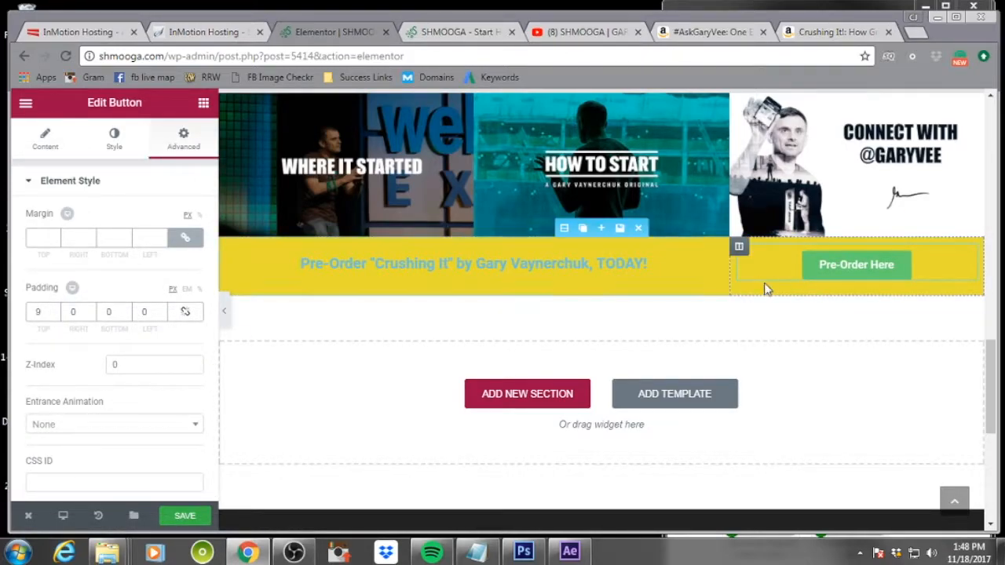
left_click(846, 196)
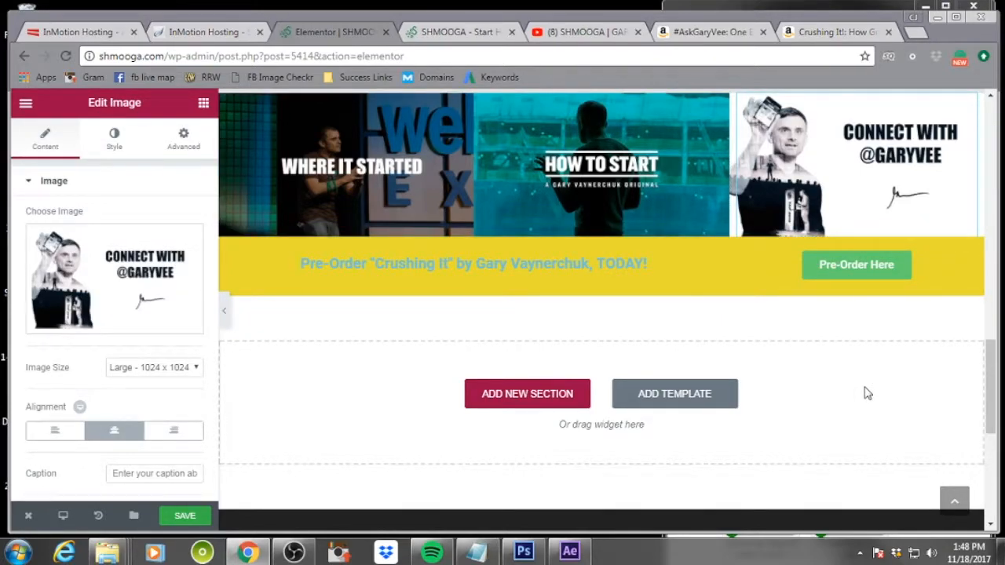
Set the pre-order heading's text color to dark gray #54595f
left_click(436, 264)
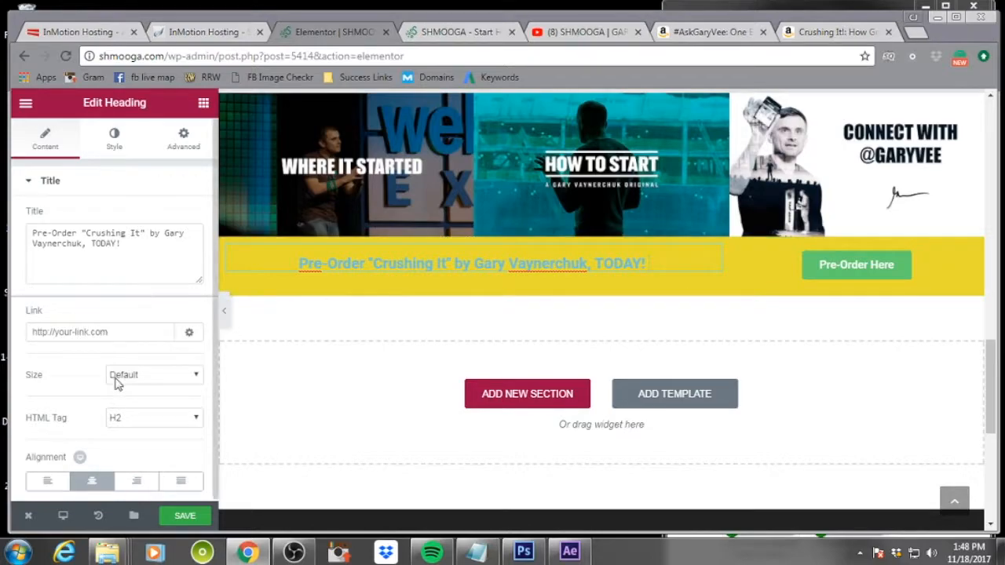
left_click(116, 143)
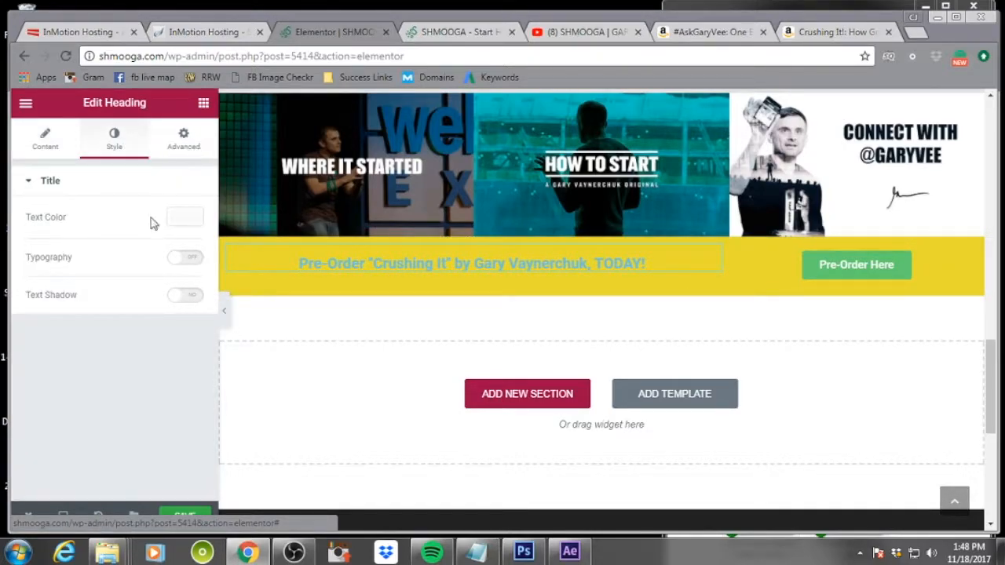
left_click(193, 222)
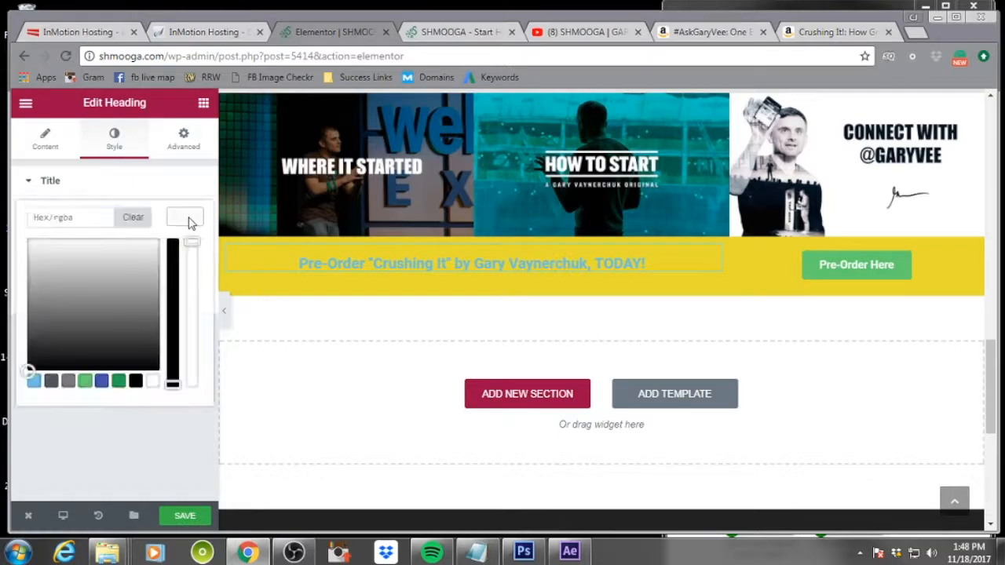
left_click(120, 382)
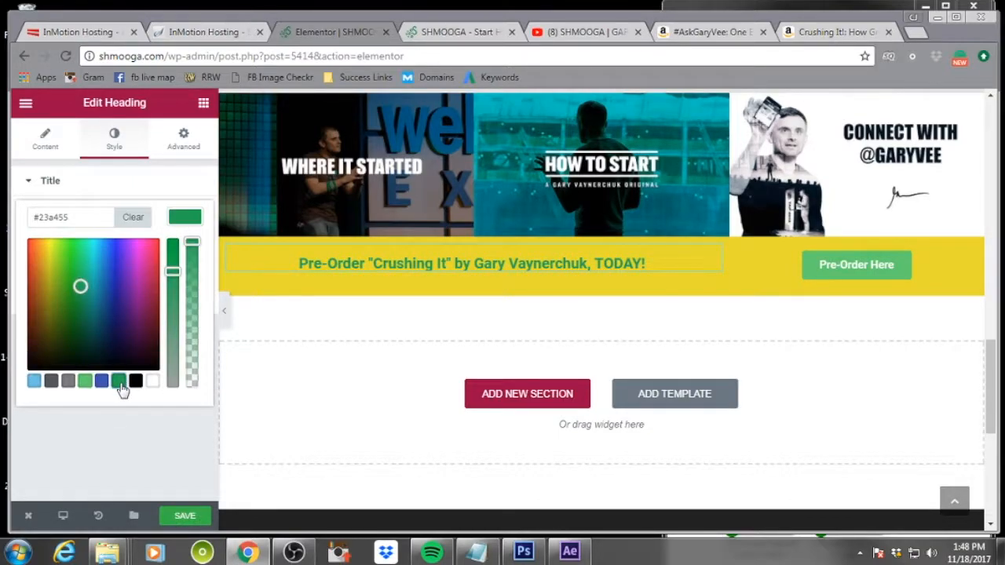
left_click(50, 383)
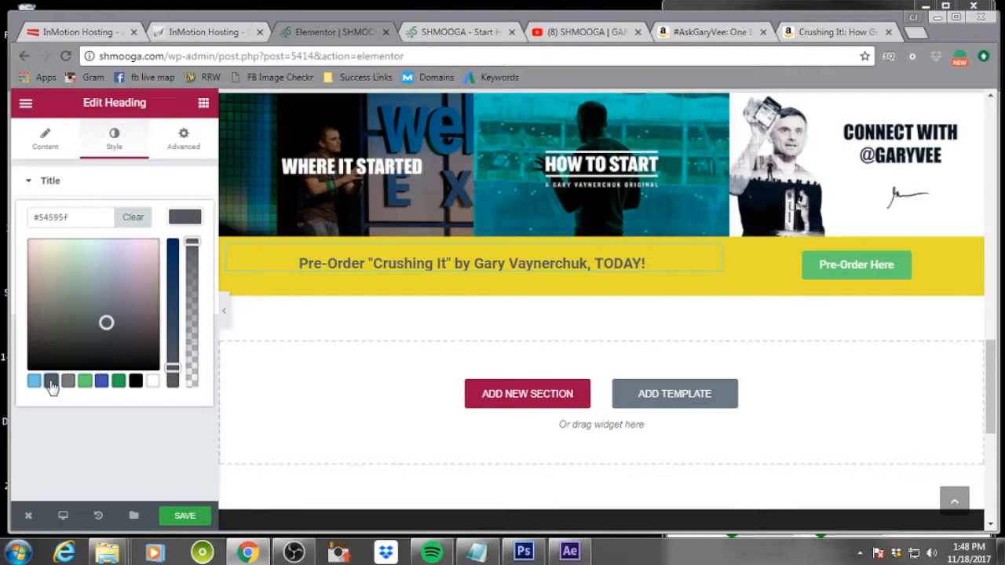
left_click(135, 438)
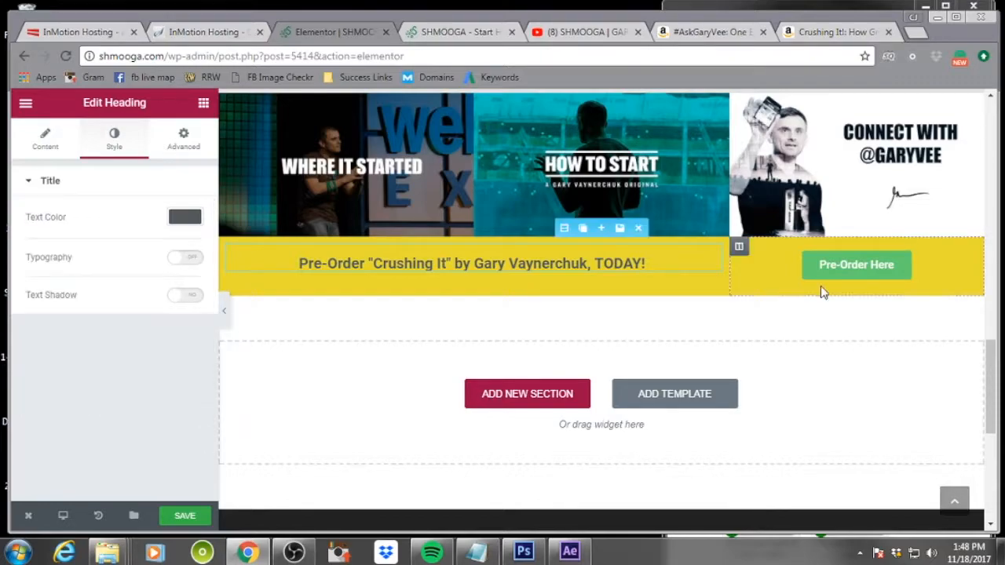
Add the amazon icon to the Pre-Order Here button
left_click(838, 272)
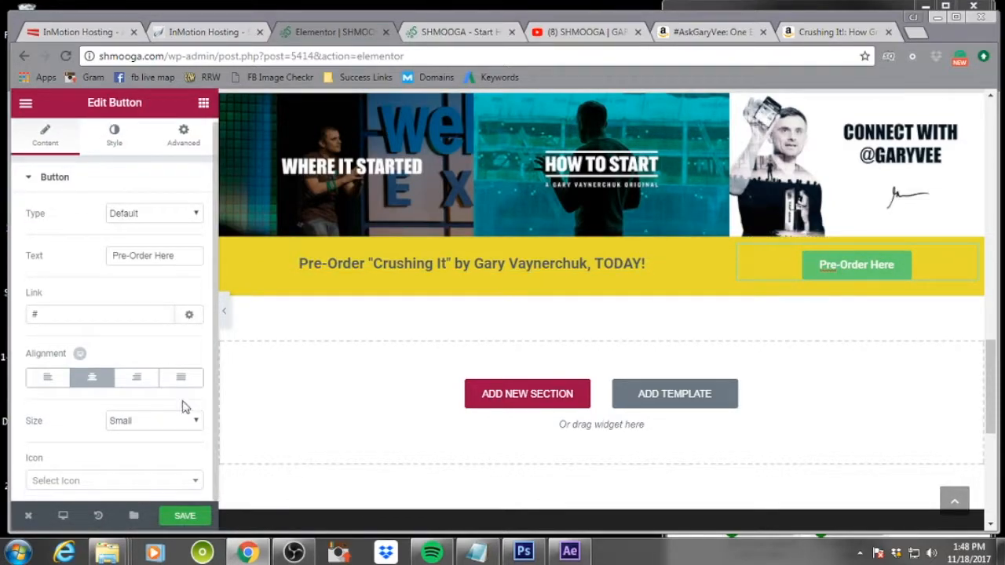
left_click(196, 481)
scroll(135, 438, "down", 3)
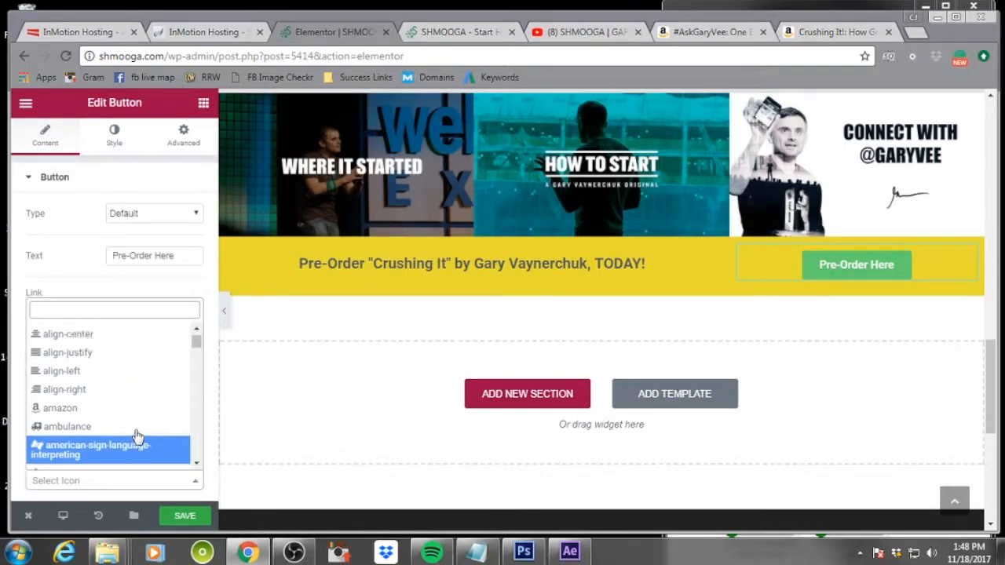
scroll(133, 437, "up", 3)
scroll(130, 438, "down", 2)
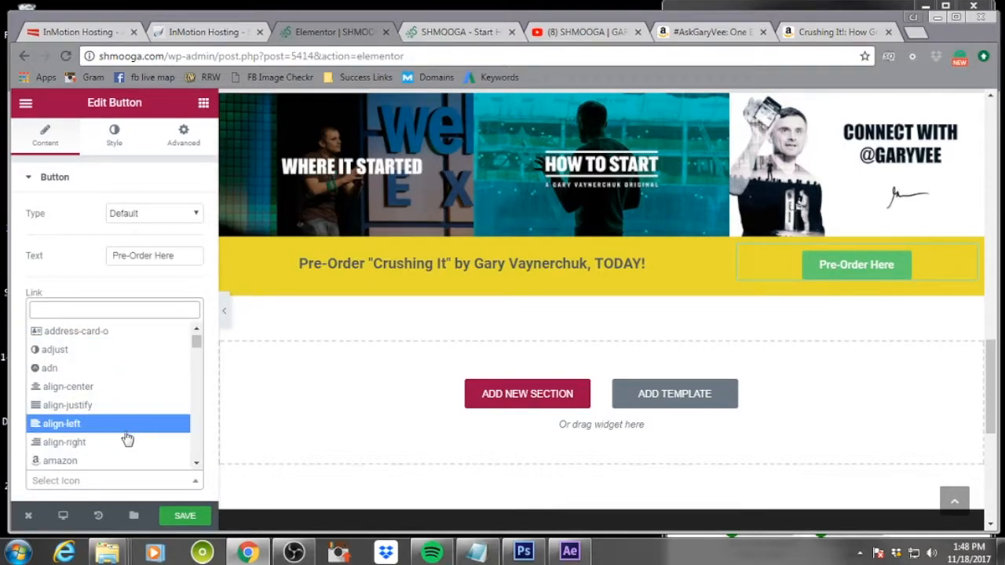
left_click(88, 461)
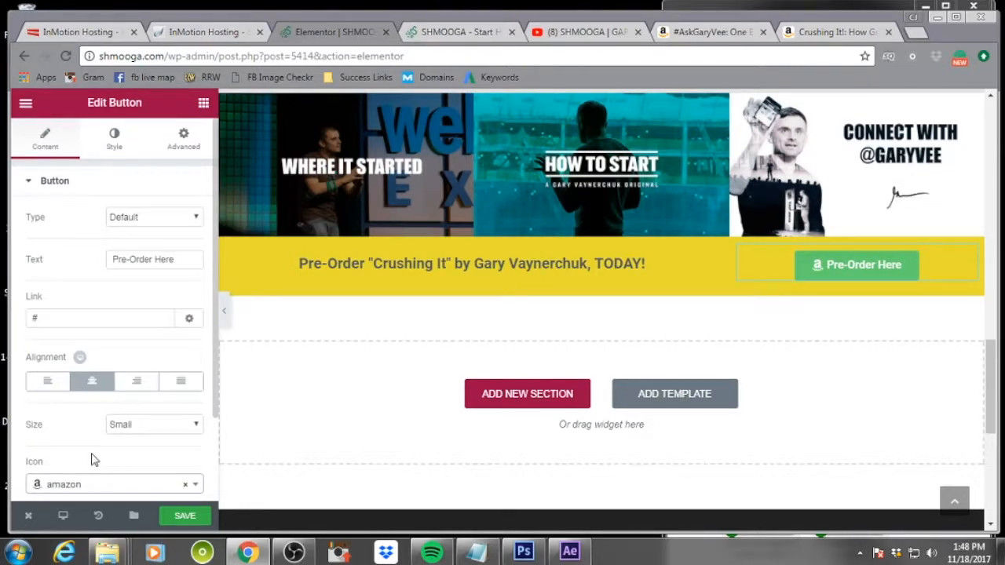
Copy the Crushing It Amazon product page URL, paste it as the button's link, and save the page
left_click(832, 33)
left_click(478, 56)
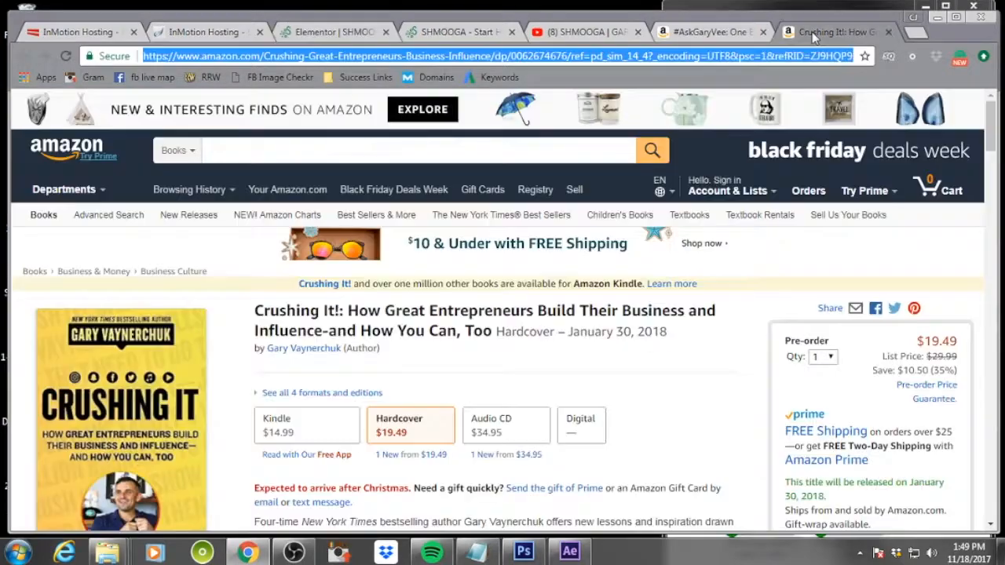
right_click(430, 55)
left_click(491, 112)
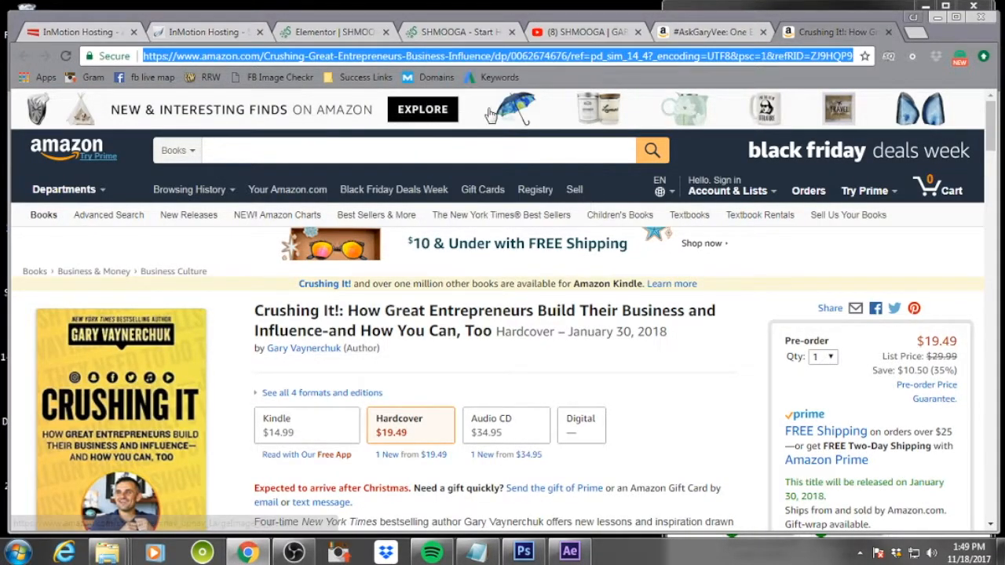
left_click(420, 35)
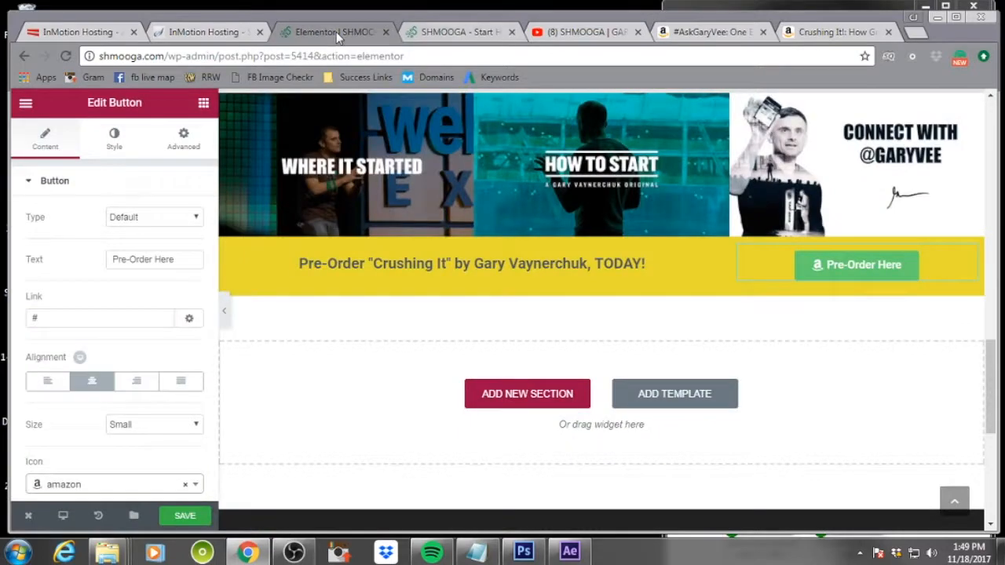
left_click_drag(97, 319, 8, 322)
key("ctrl+v")
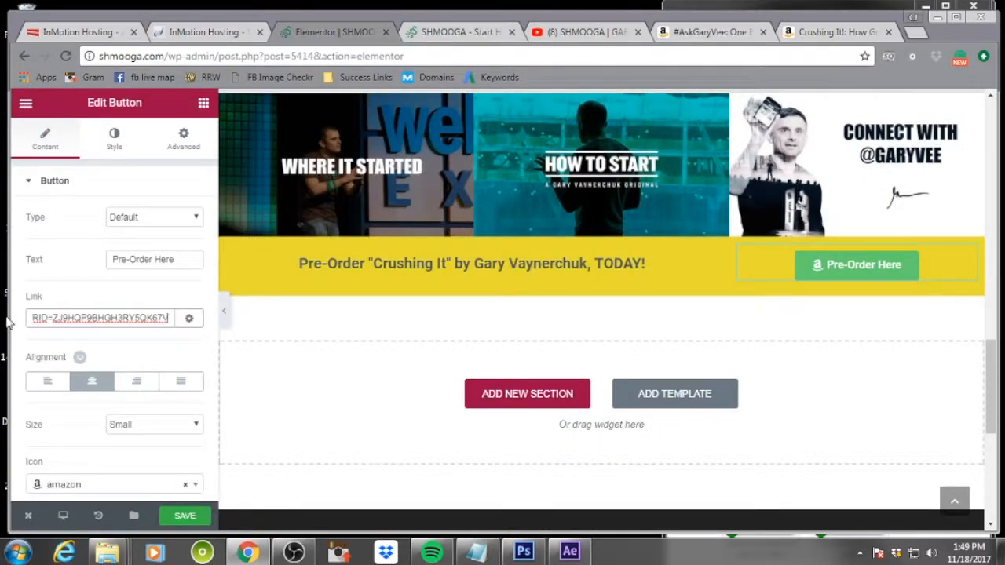
left_click(174, 516)
Add a new one-column section below the yellow pre-order banner
scroll(948, 374, "down", 5)
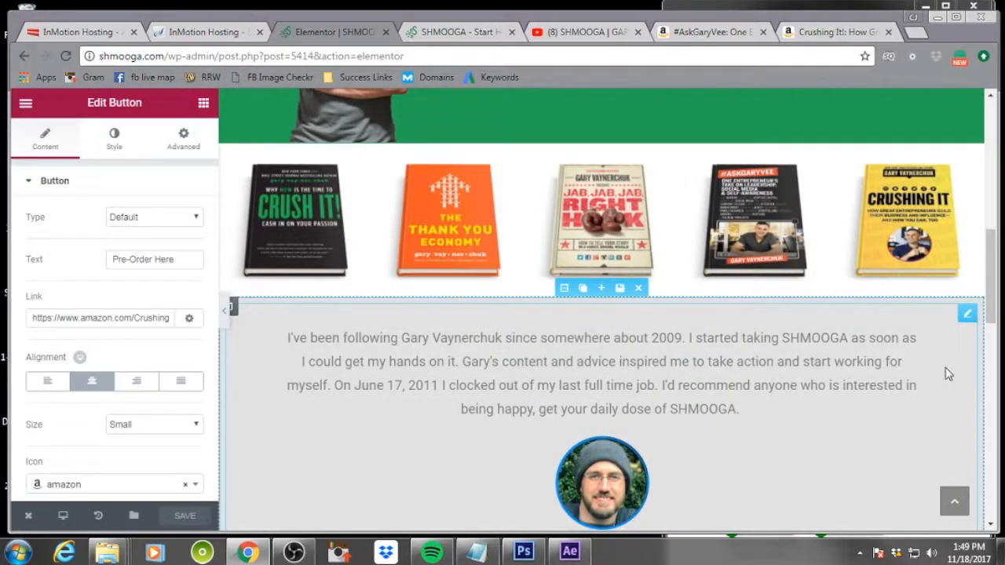
scroll(840, 381, "down", 5)
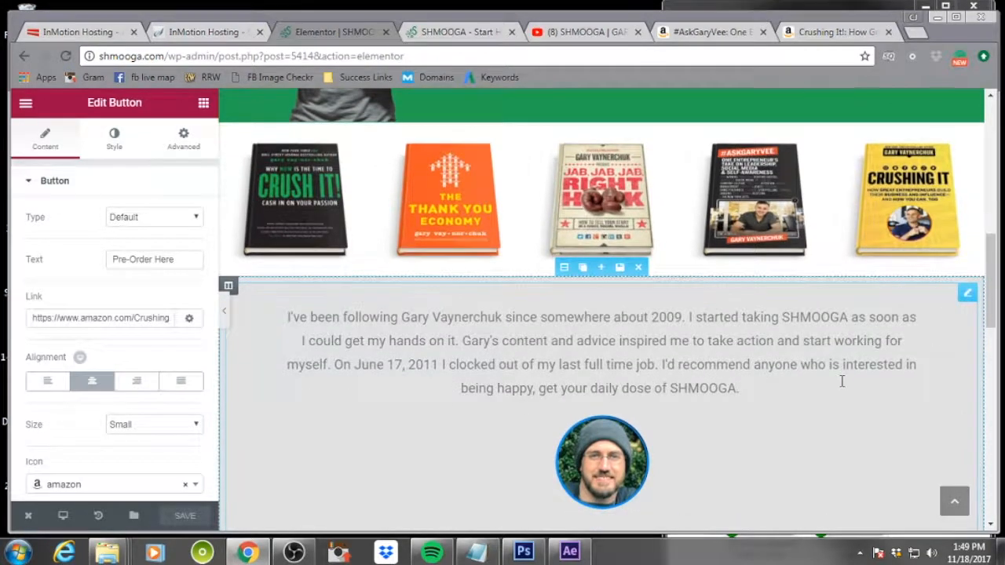
scroll(840, 387, "down", 3)
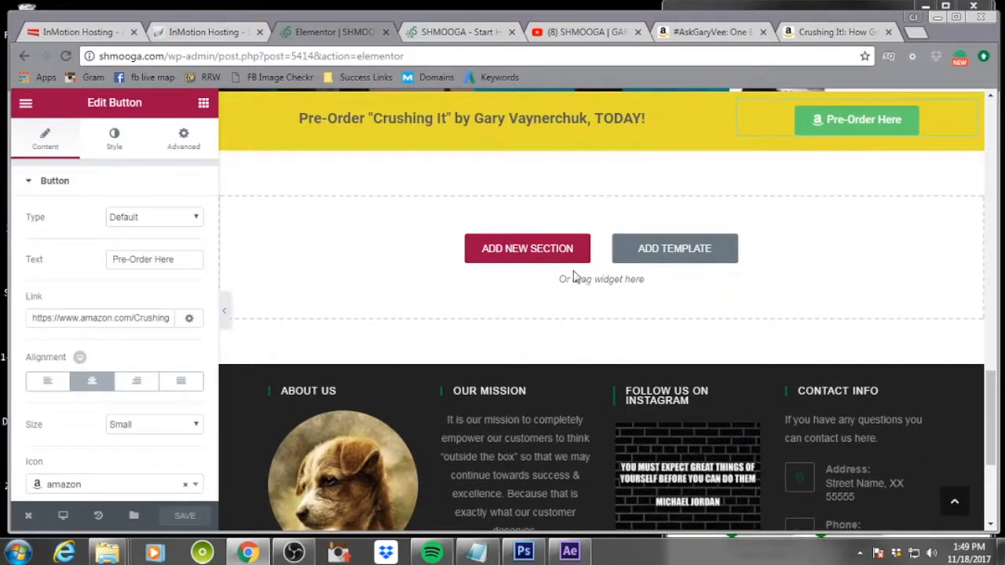
left_click(671, 250)
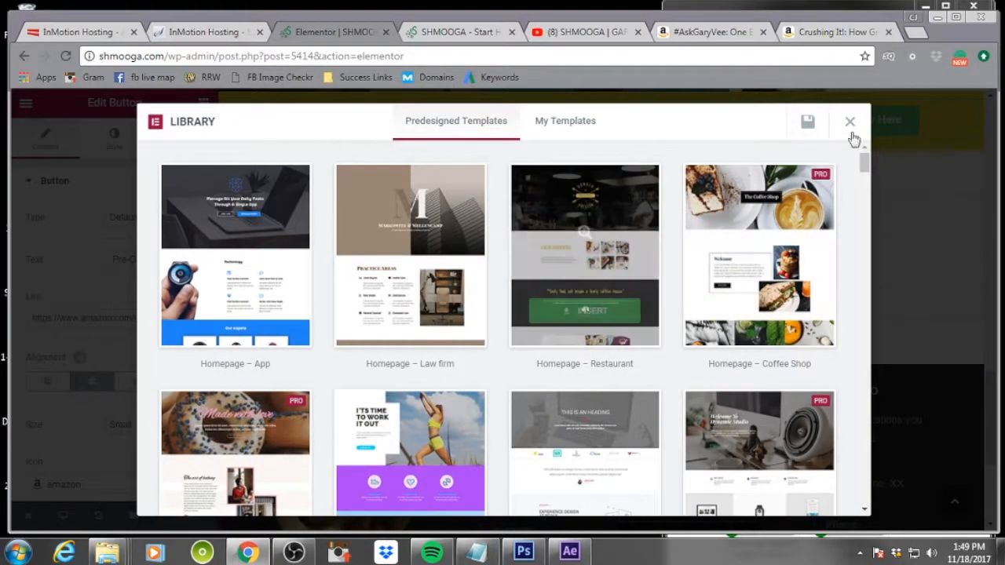
left_click(849, 122)
left_click(539, 259)
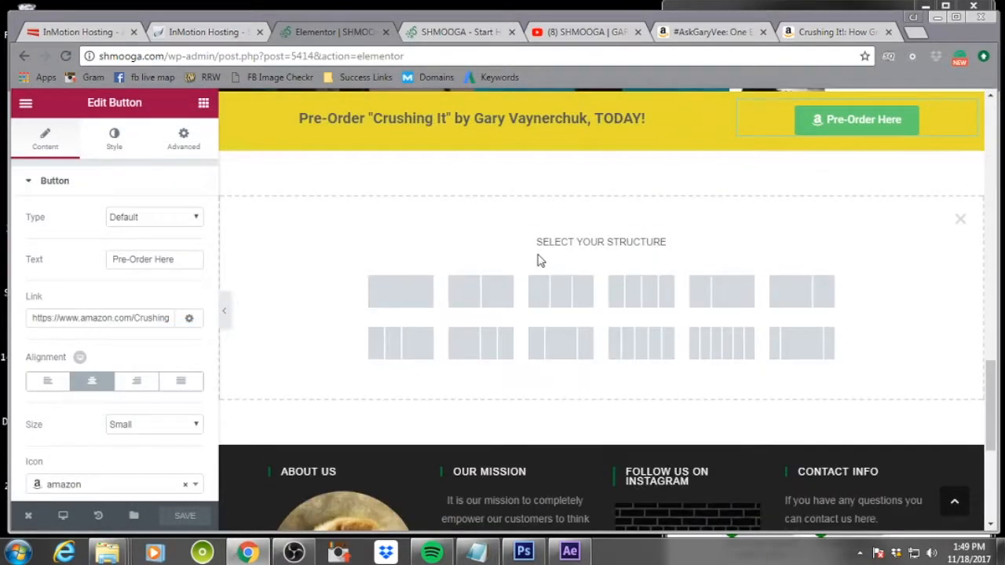
left_click(414, 299)
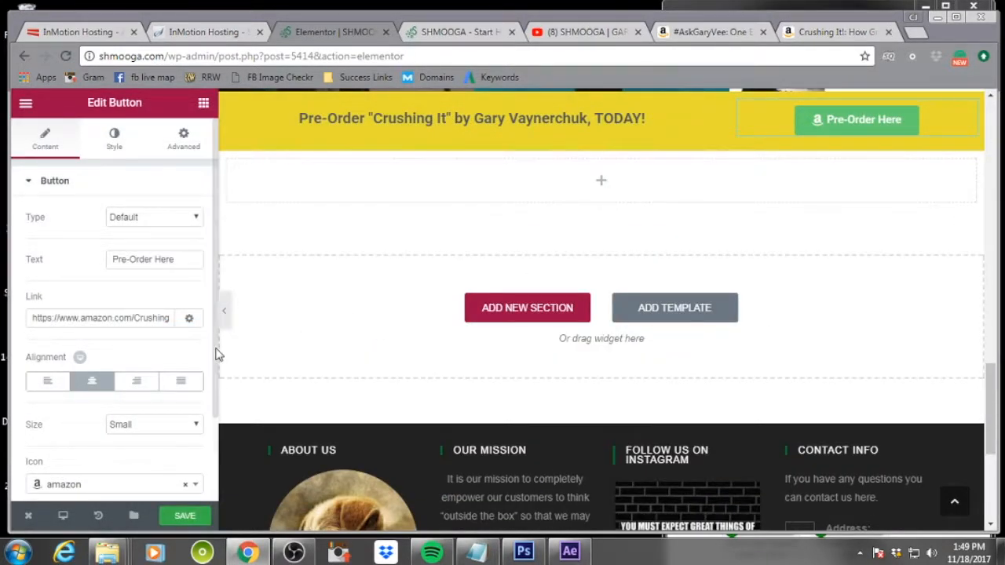
Drop a Text Editor widget into the new section and select its placeholder text for replacement
left_click(631, 196)
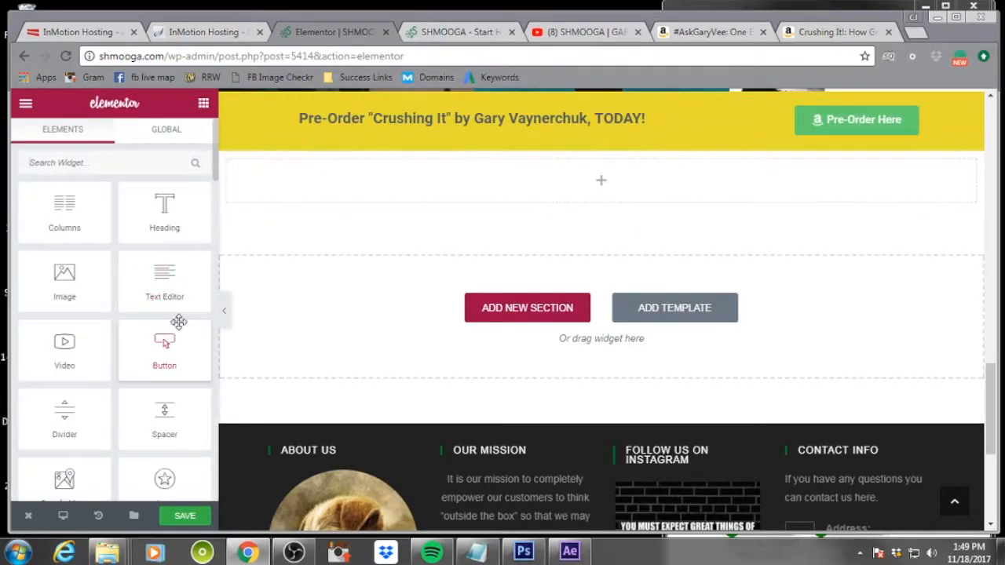
scroll(179, 322, "down", 5)
scroll(178, 321, "up", 5)
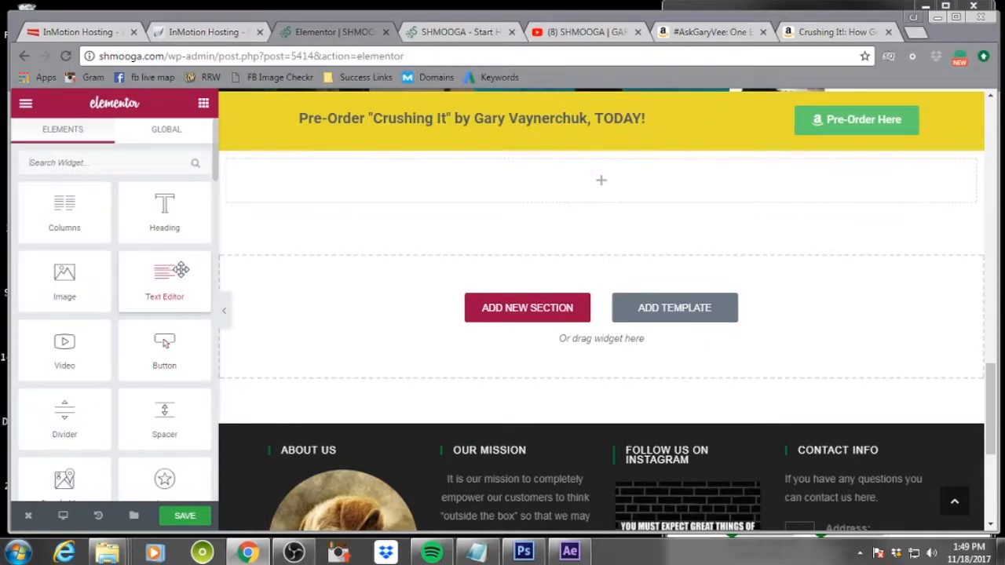
left_click_drag(166, 288, 590, 193)
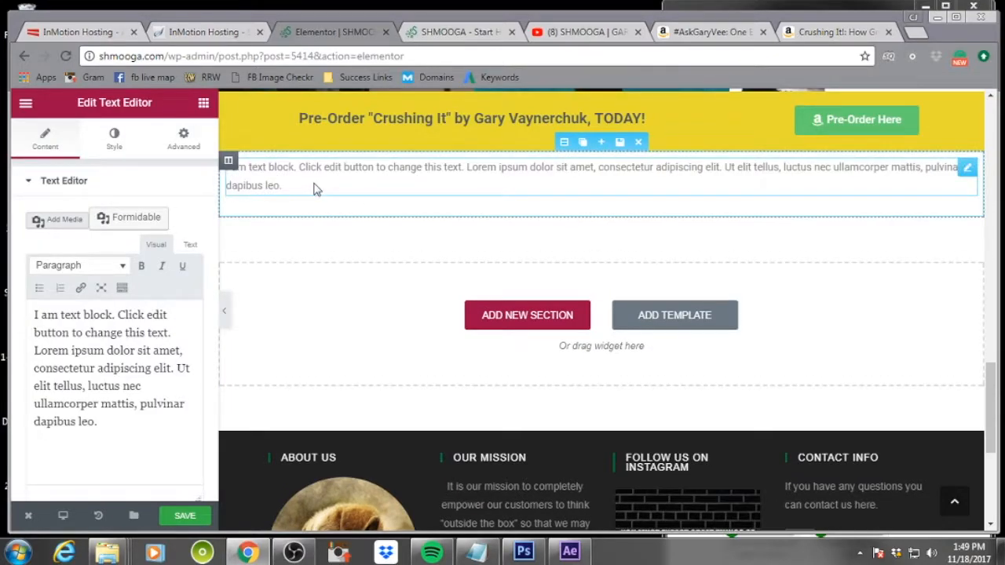
left_click_drag(112, 437, 30, 308)
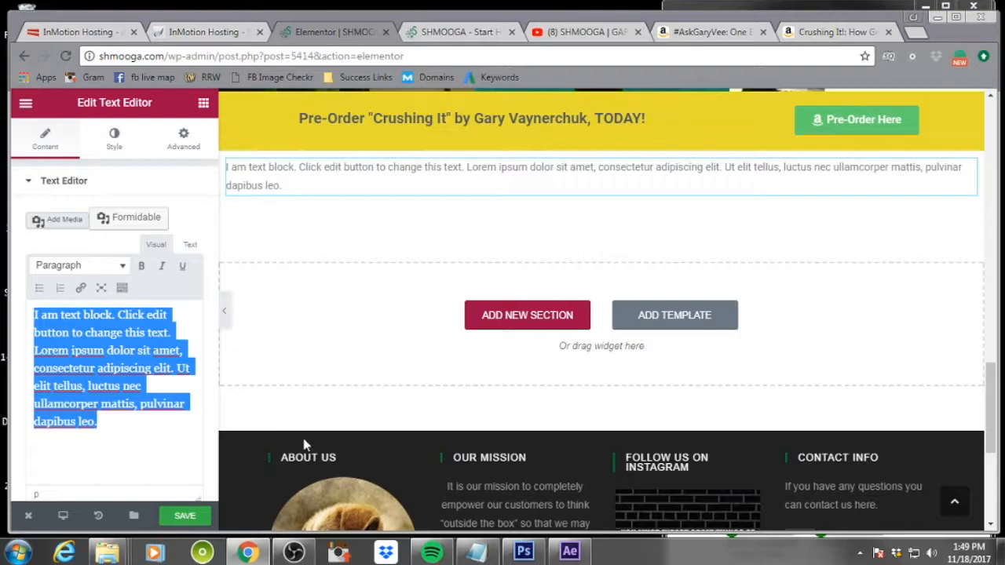
Replace the text block's placeholder with "This website and it's content is not associated in any way with Gary Vaynerchuk, his businesses or employees."
type("This")
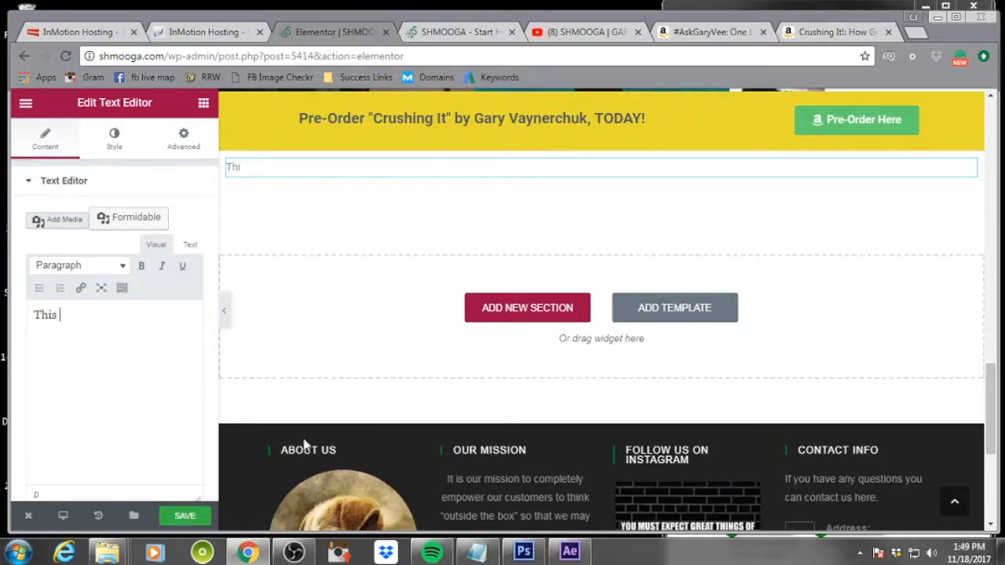
type("website a")
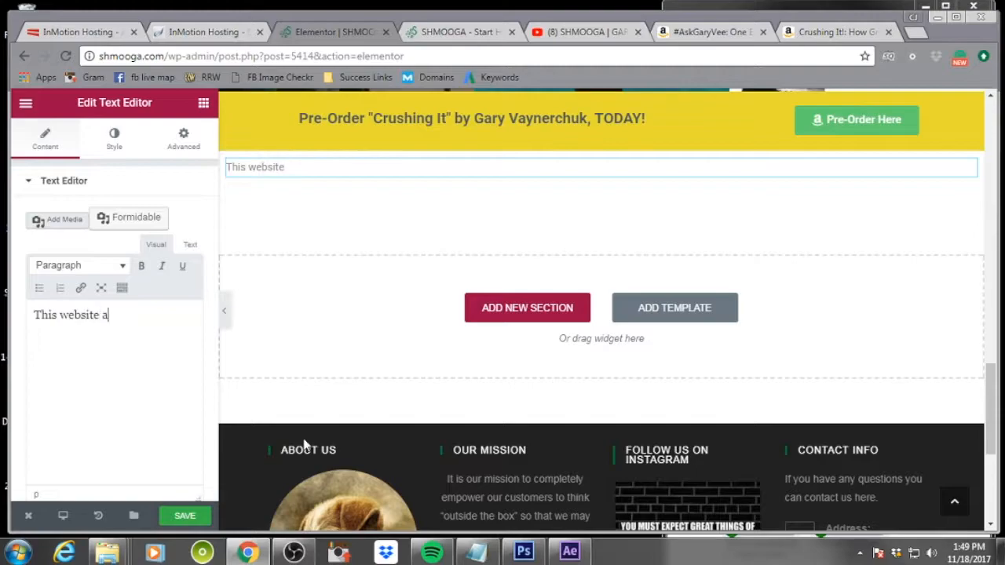
type("nd it's content is not as")
type("social")
type("ed in any wa")
type("y by")
type("with G")
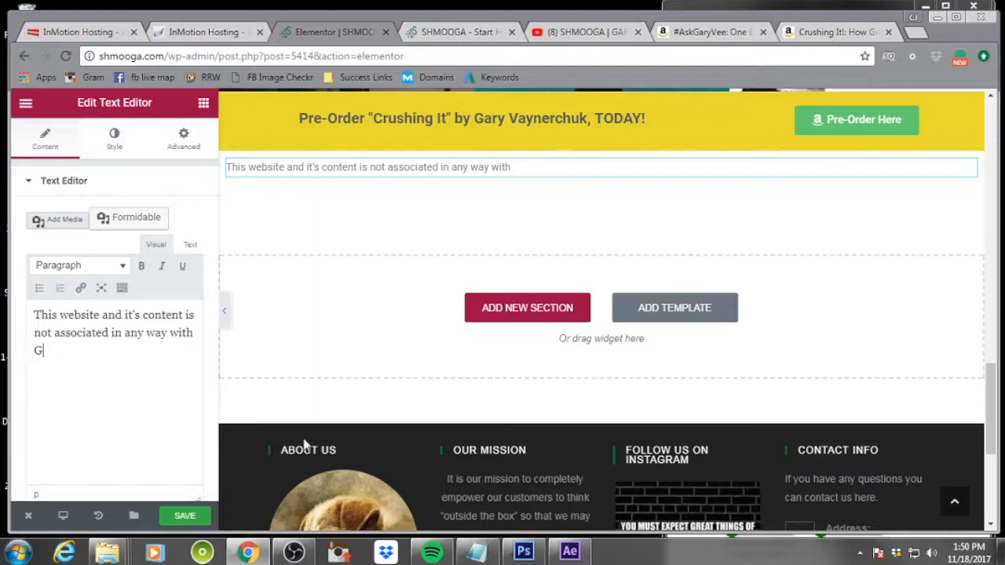
type("ary Vaynerchuk or his")
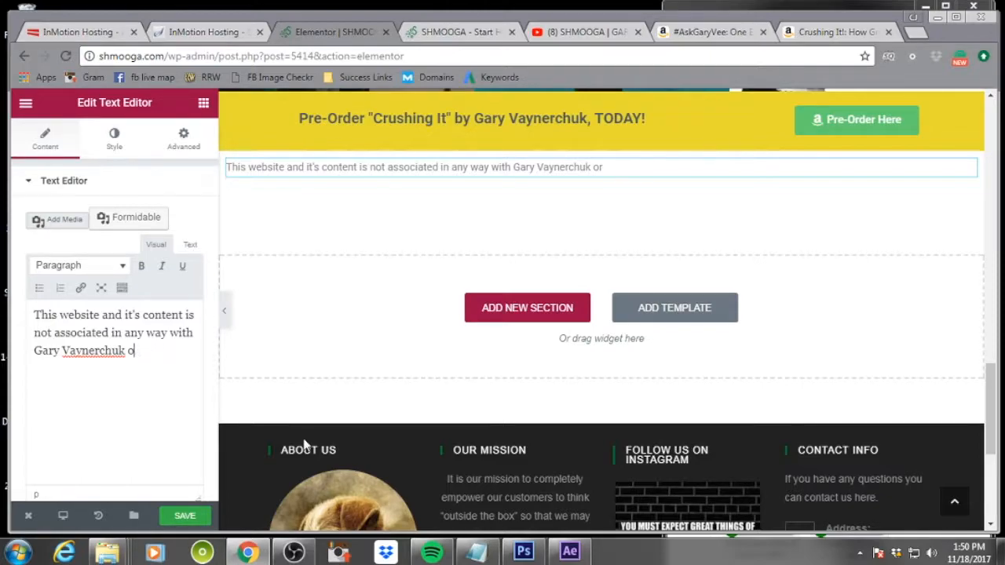
key("BackSpace")
type(", his businesses or emplay")
key("BackSpace")
type("yees")
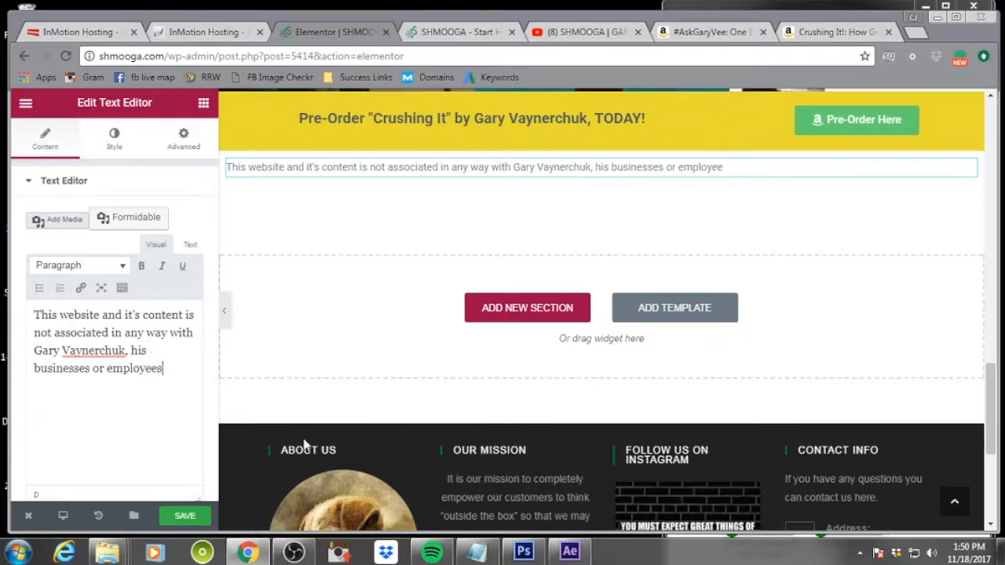
type(".  This websit")
type("e is buy")
type("lt by")
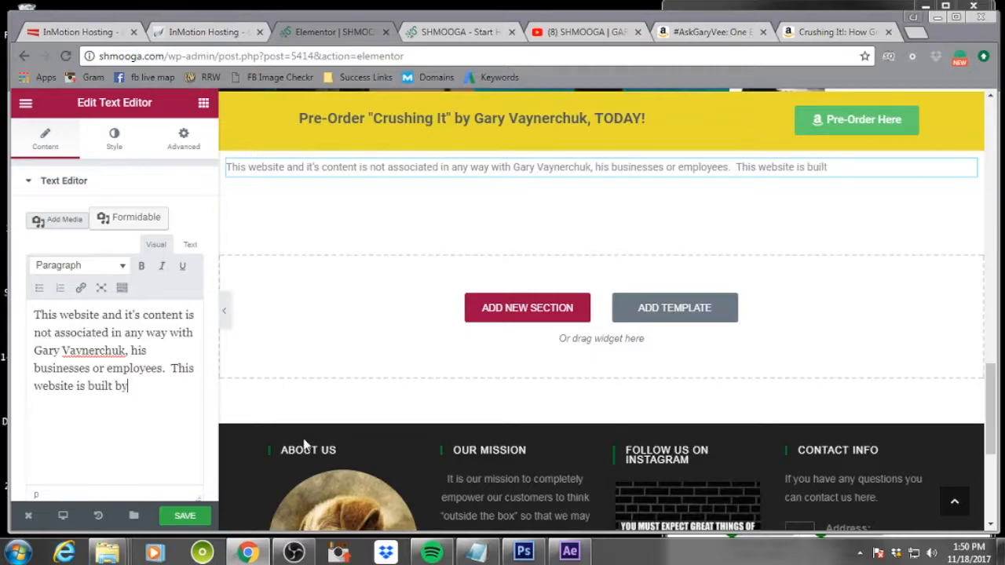
type(" fans for fans ...")
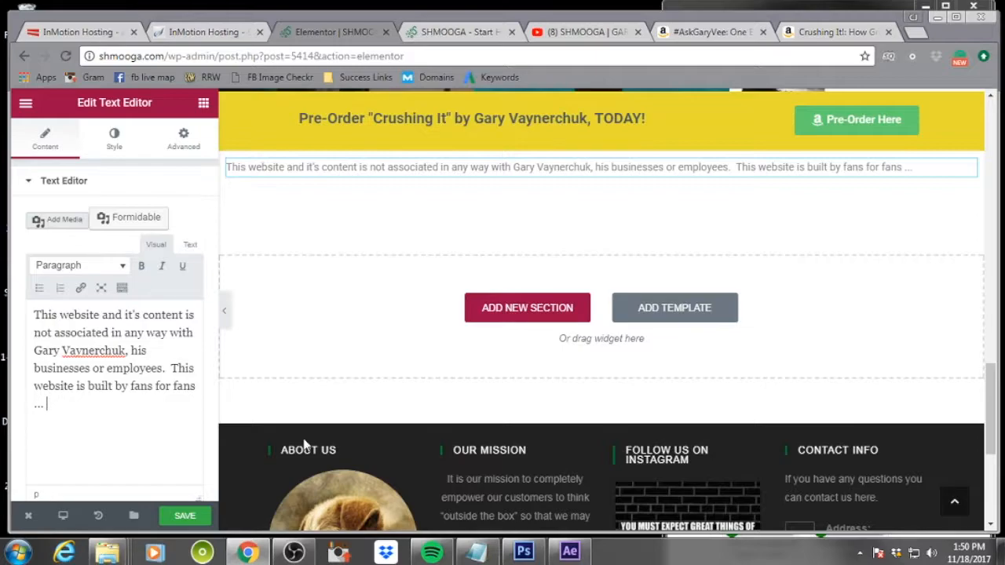
type(" Please enjoy")
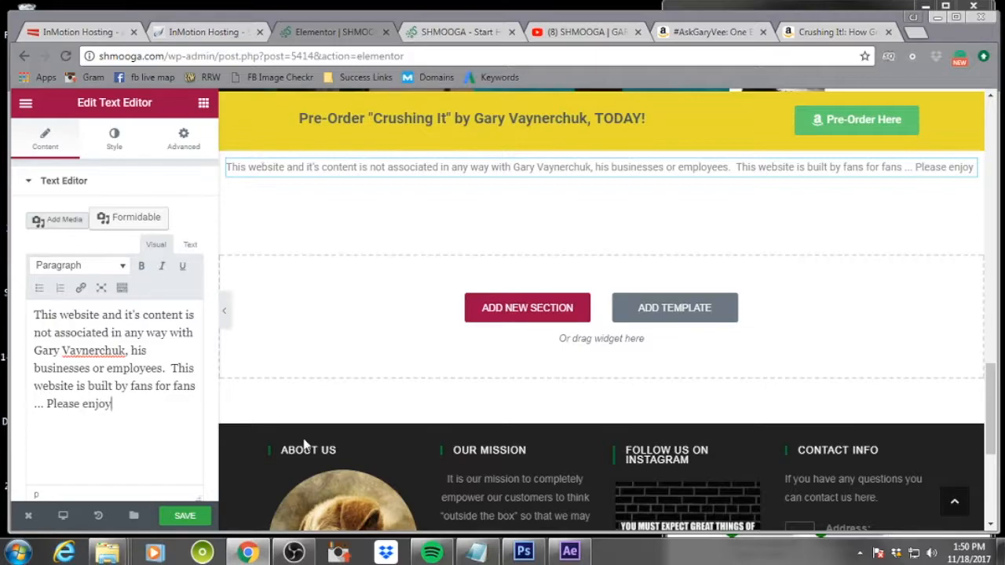
type("Enjoy")
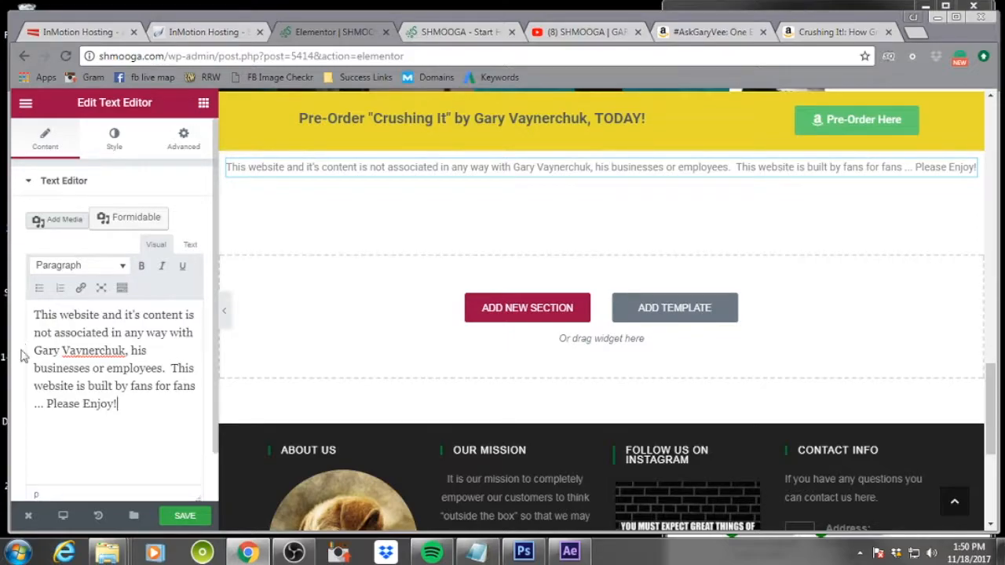
Center the disclaimer text and turn on custom typography with a font size of 12 px
left_click(112, 140)
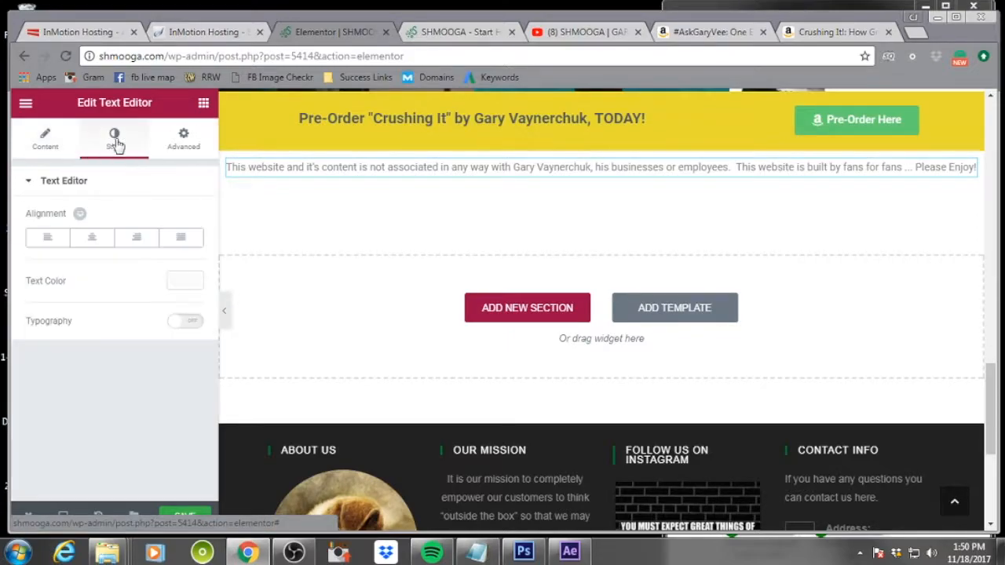
left_click(92, 240)
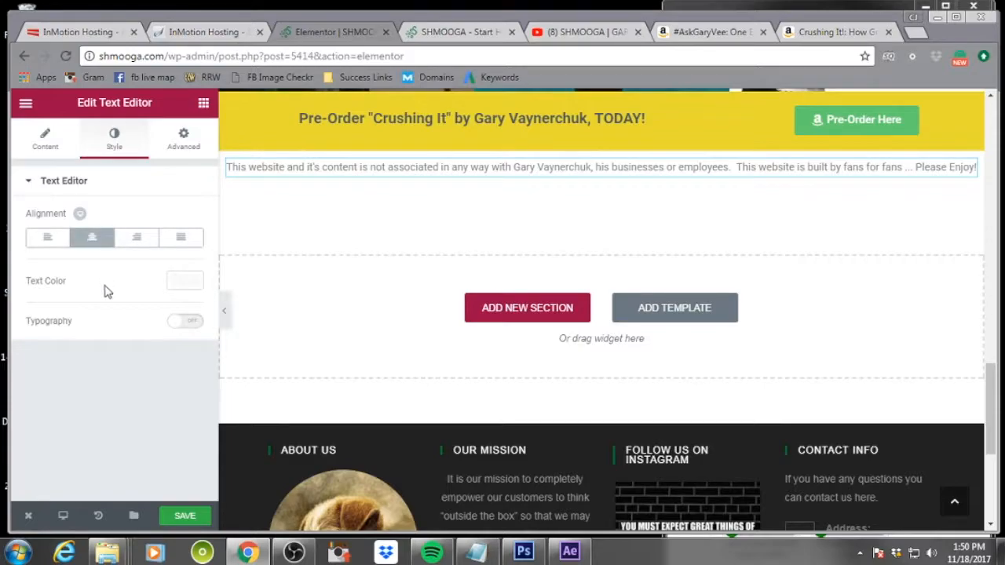
left_click(193, 323)
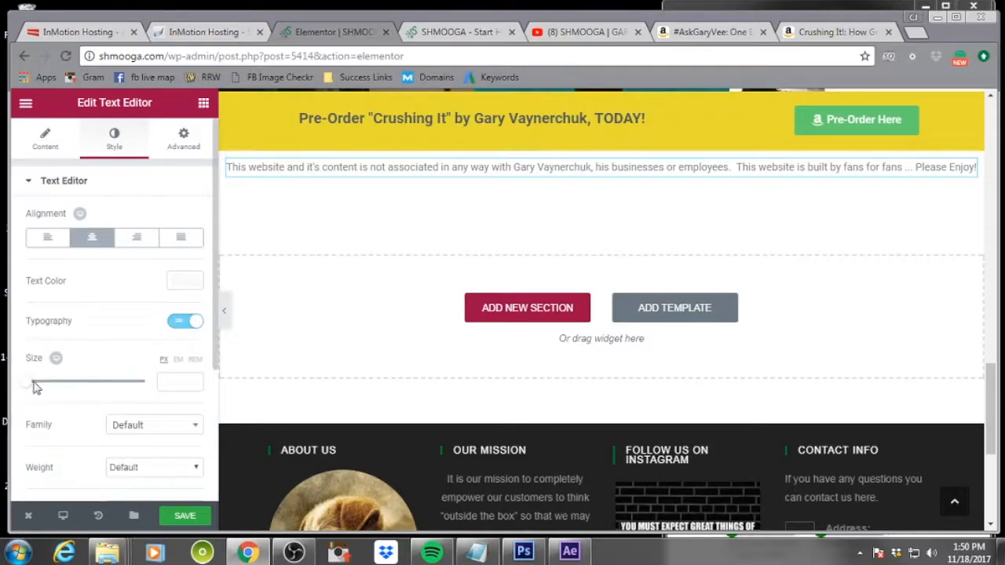
left_click_drag(25, 388, 34, 390)
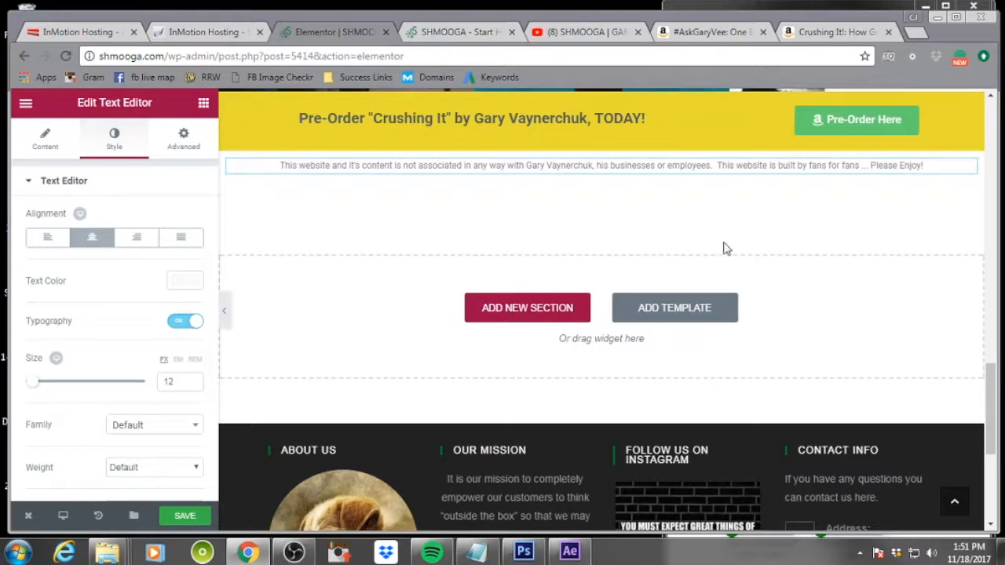
Preview the page with the editor panel hidden, scrolling from the header down to the disclaimer
scroll(724, 240, "up", 20)
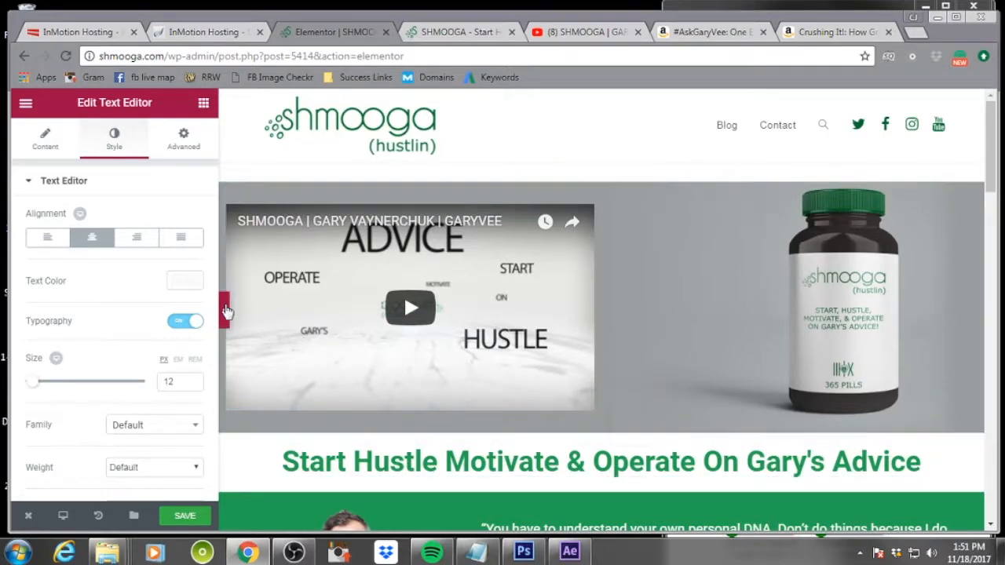
left_click(225, 311)
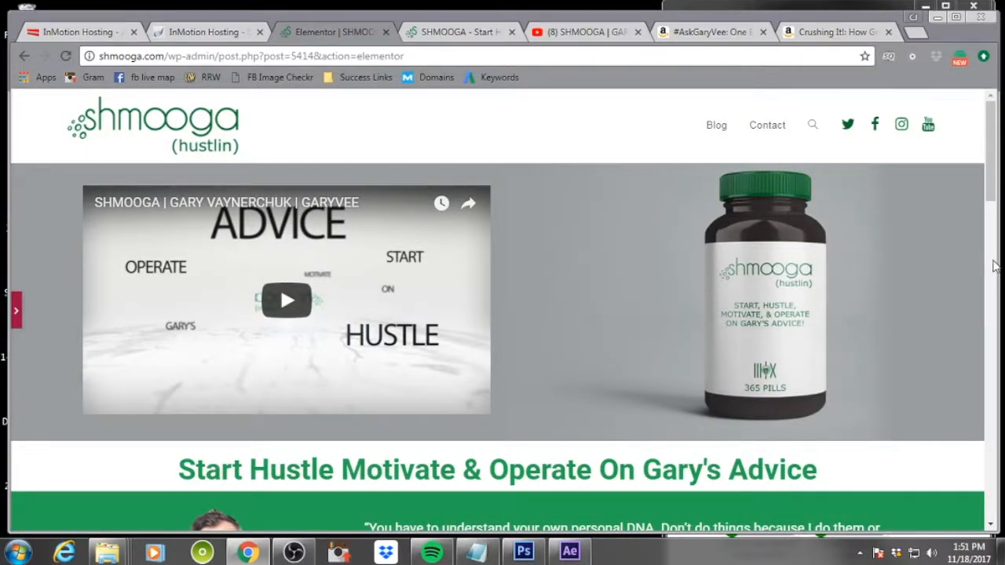
left_click(16, 311)
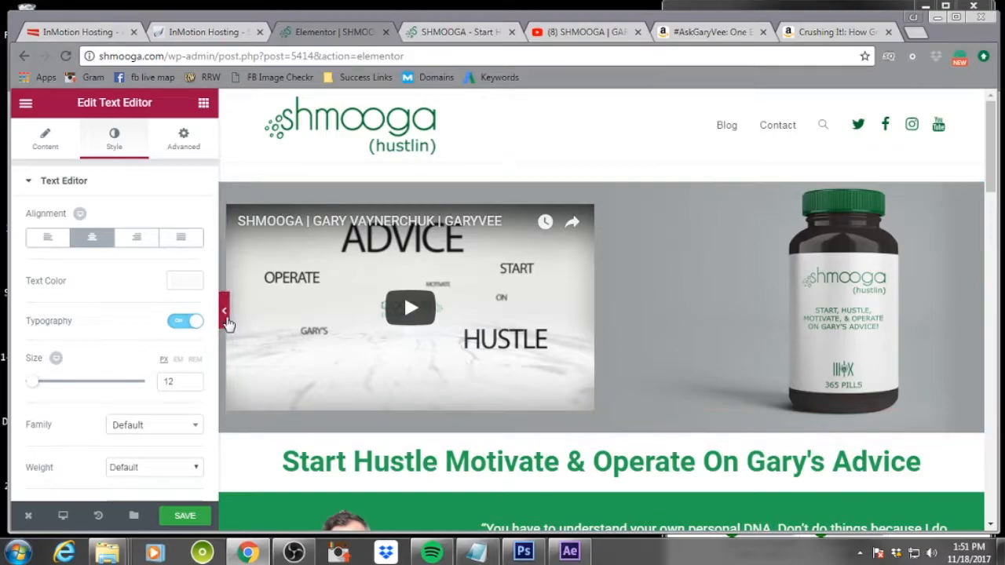
left_click(225, 311)
scroll(842, 376, "down", 10)
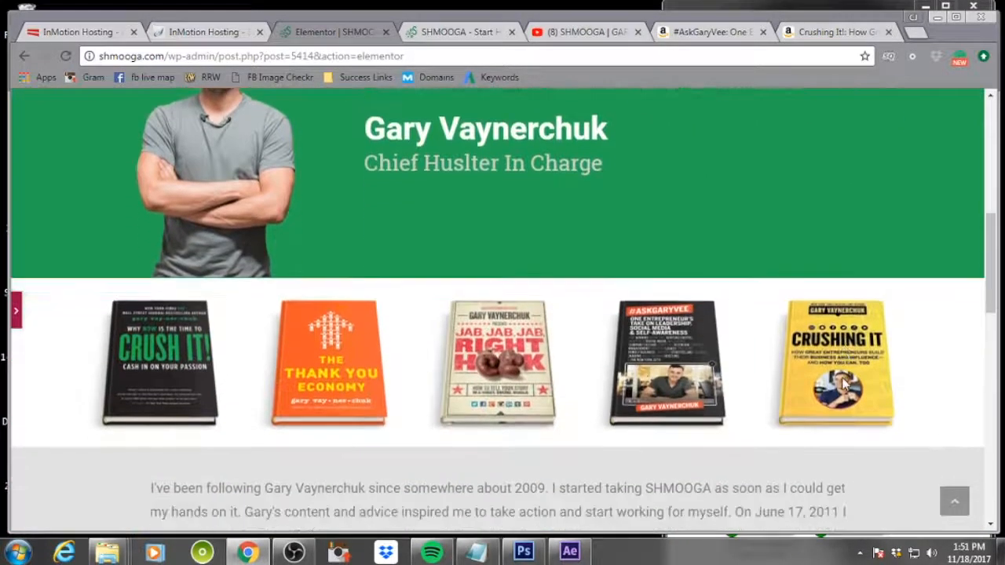
scroll(843, 384, "down", 9)
scroll(843, 384, "up", 5)
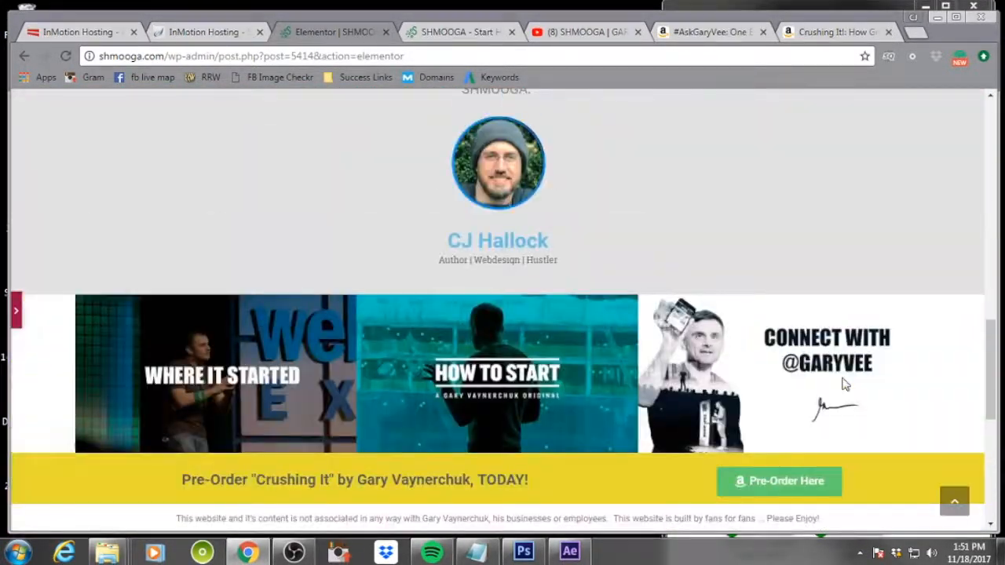
scroll(843, 384, "down", 1)
scroll(844, 384, "down", 1)
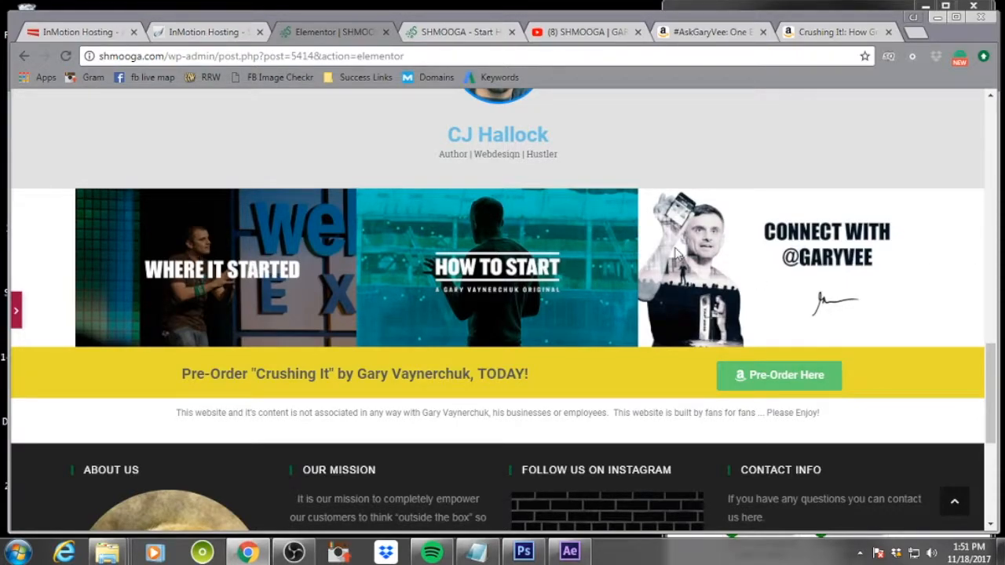
Set the content width of the section with the three image banners to Full Width
left_click(16, 310)
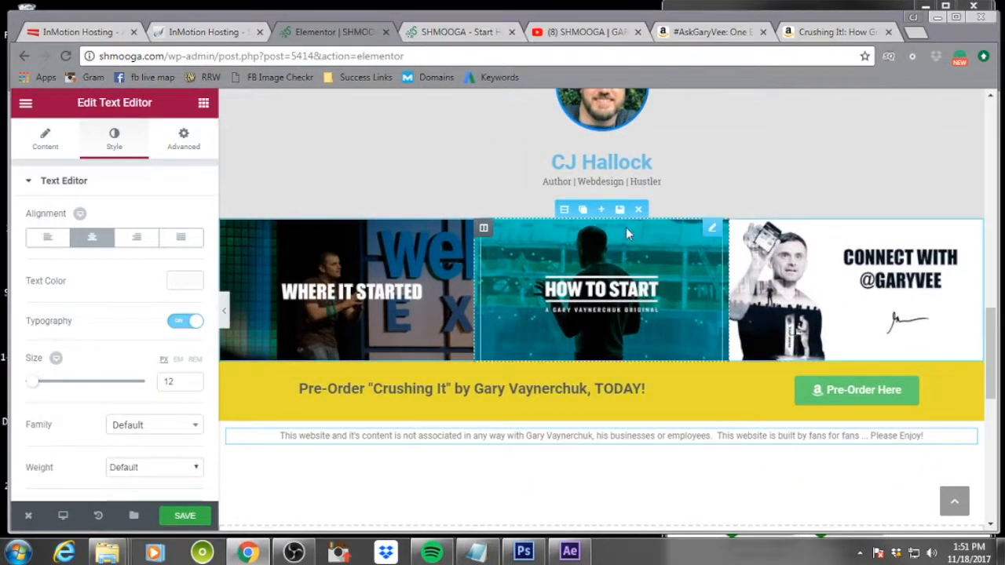
left_click(564, 210)
left_click(130, 285)
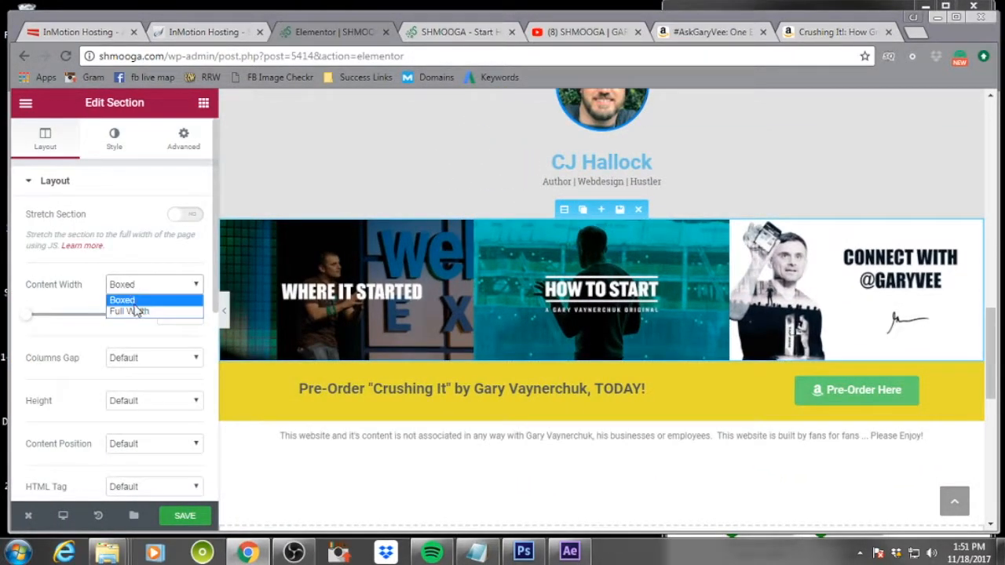
left_click(134, 312)
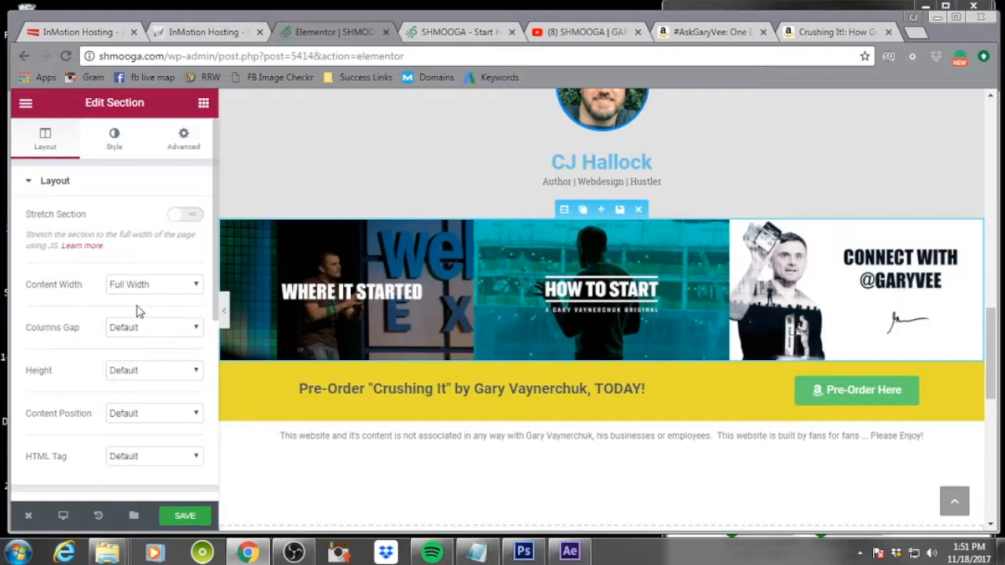
Preview the widened banner row and the rest of the page with the editor panel hidden
left_click(224, 312)
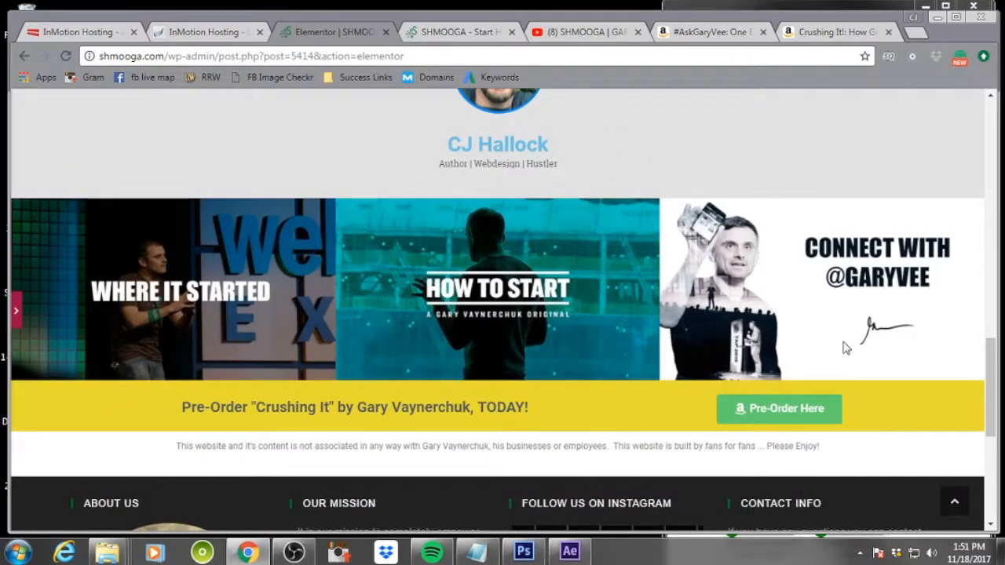
scroll(845, 348, "up", 6)
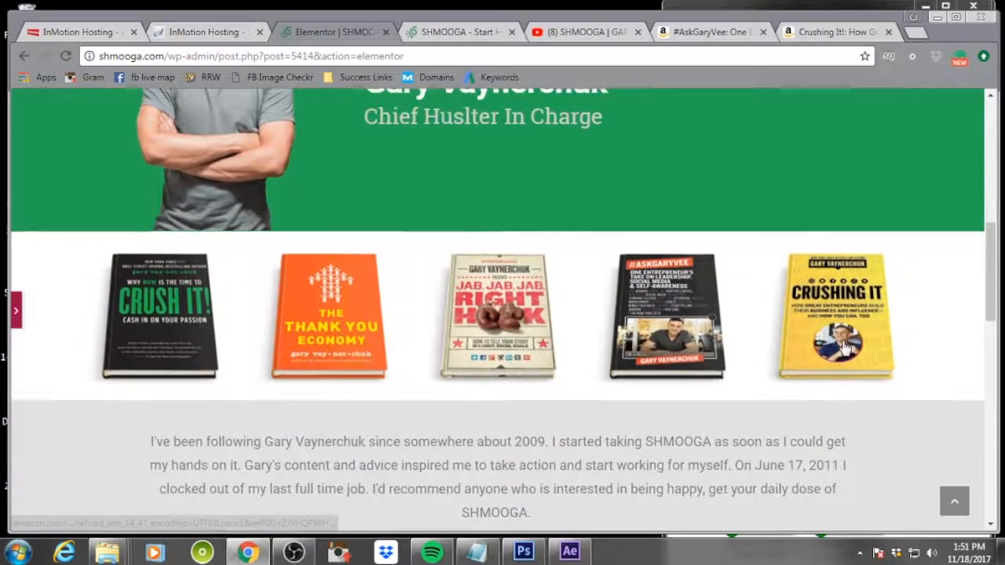
scroll(844, 345, "up", 6)
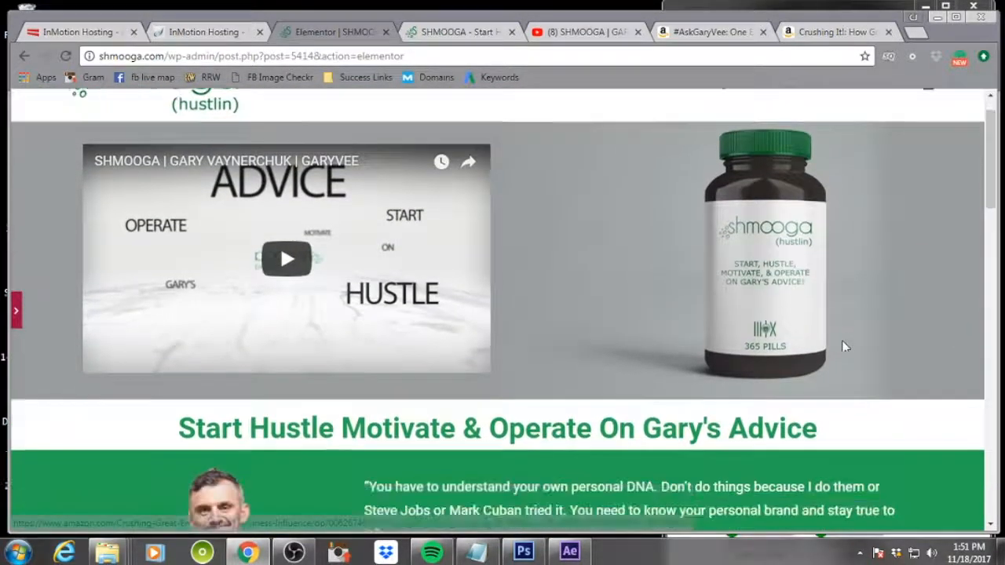
scroll(844, 346, "down", 12)
scroll(843, 346, "up", 2)
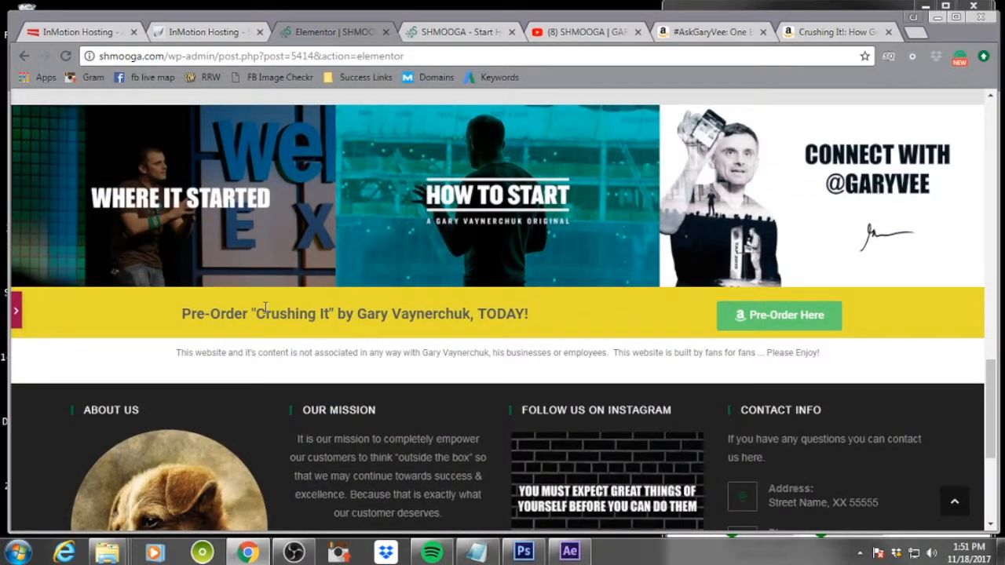
left_click(16, 311)
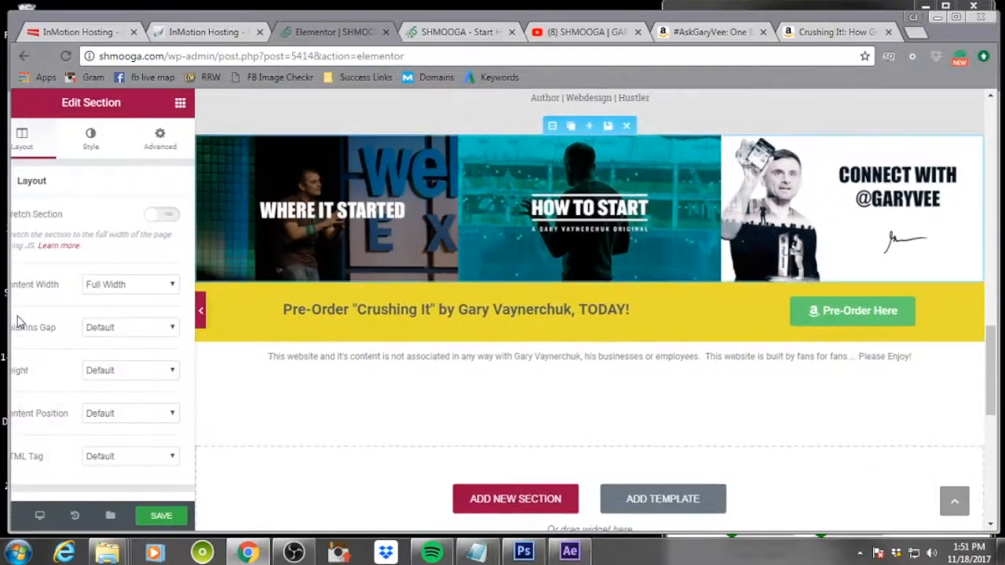
Switch to the Tablet responsive preview and scroll through the page layout
left_click(63, 515)
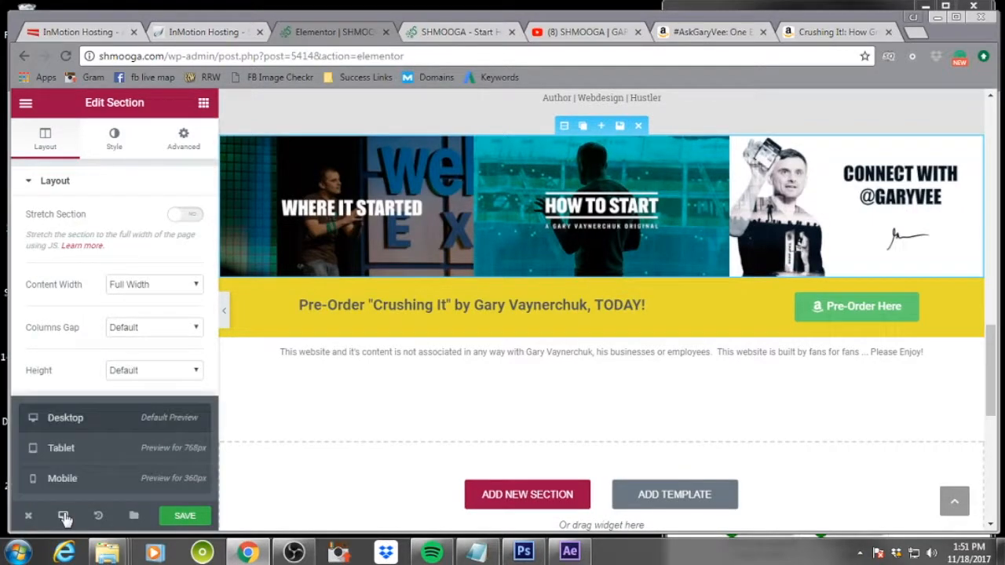
left_click(97, 444)
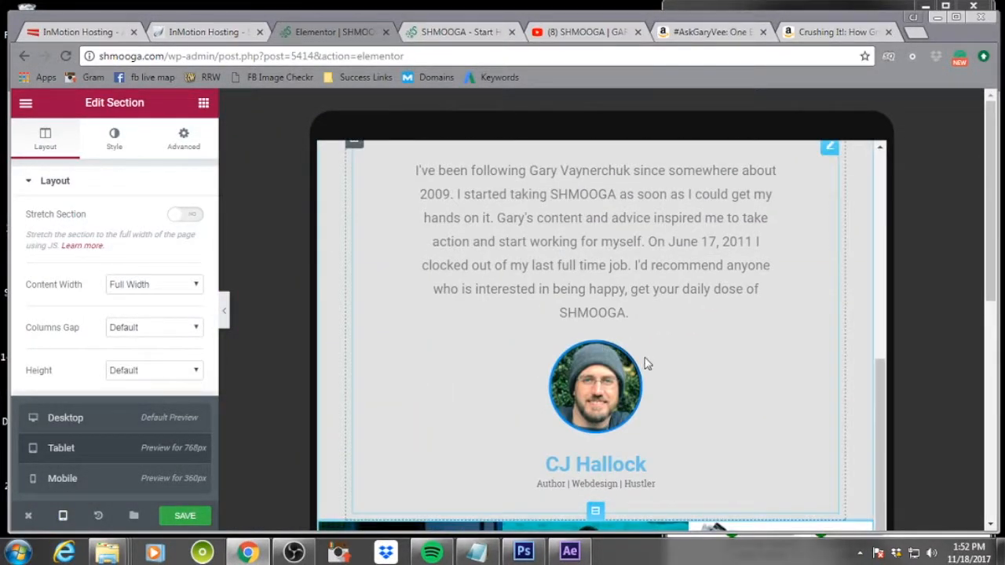
scroll(656, 392, "up", 6)
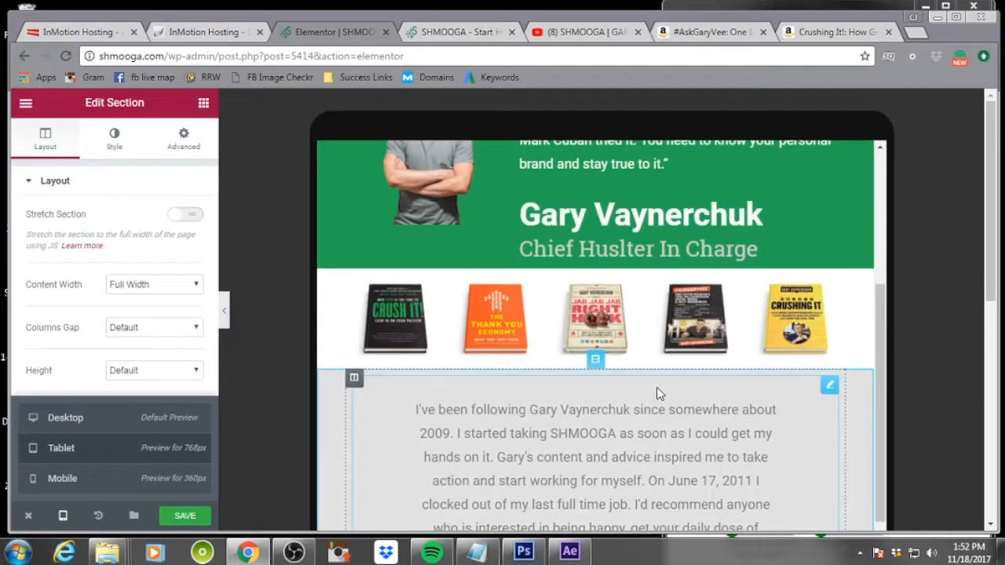
scroll(656, 387, "up", 2)
scroll(657, 387, "down", 5)
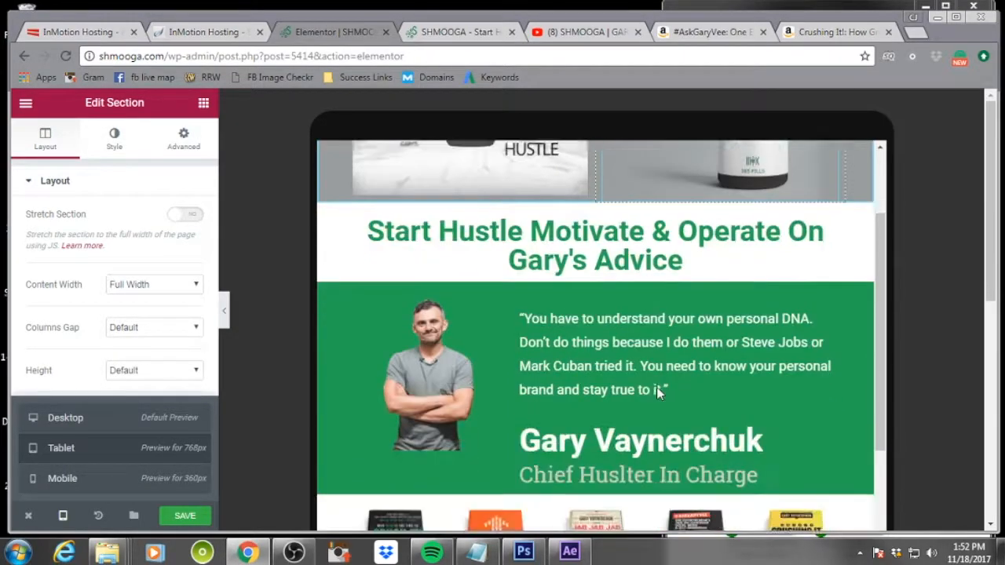
scroll(659, 394, "down", 10)
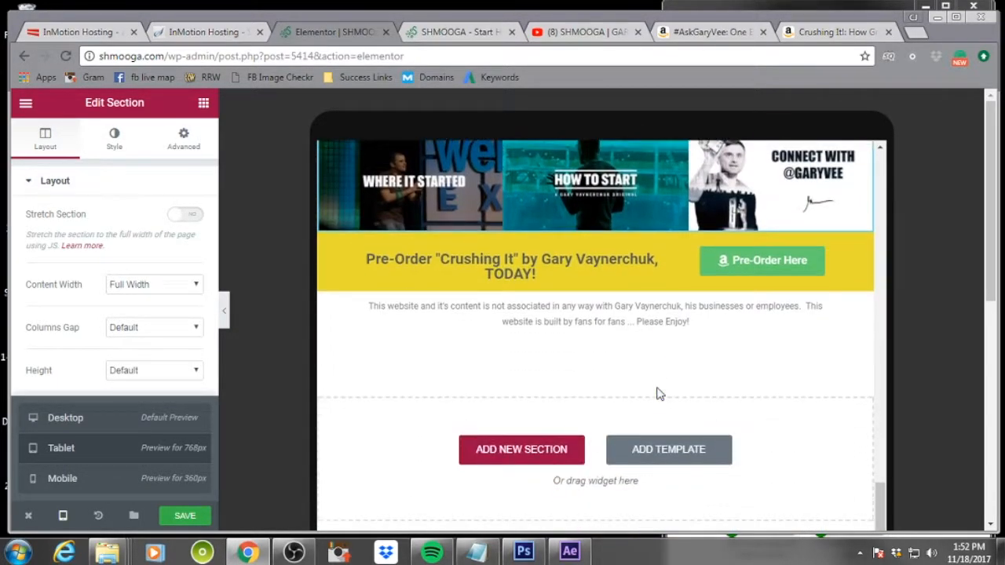
scroll(659, 394, "down", 5)
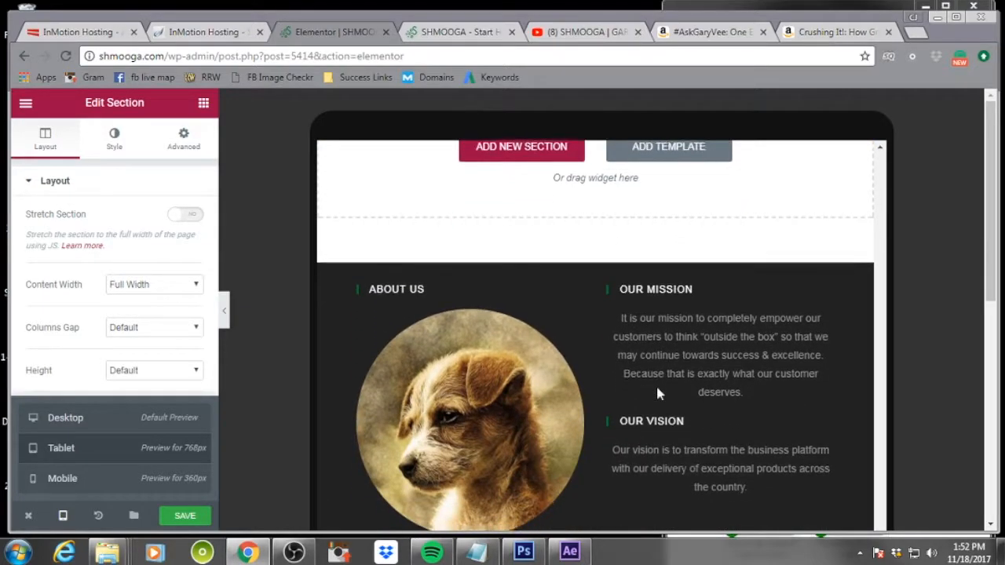
scroll(658, 394, "up", 3)
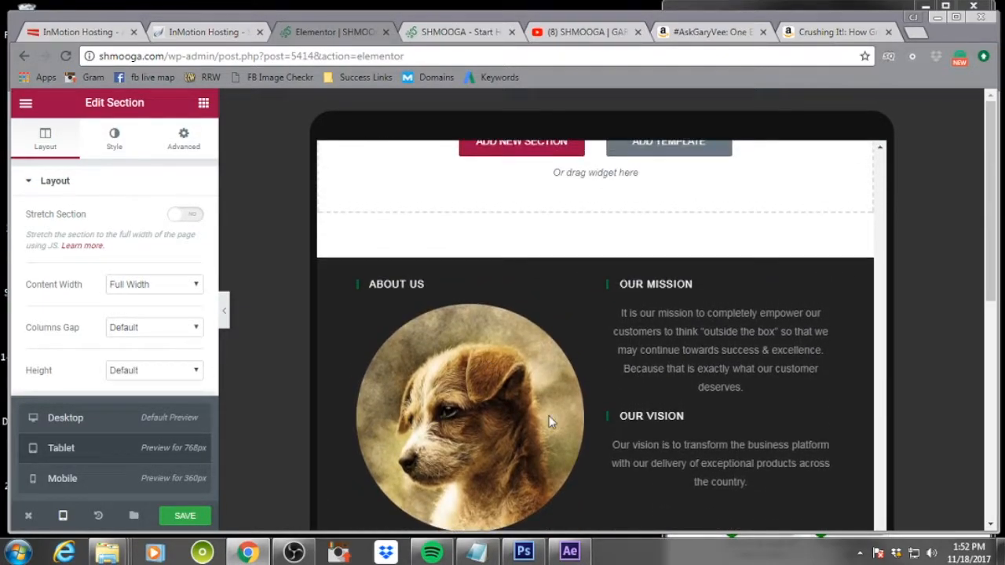
scroll(638, 405, "up", 1)
scroll(640, 406, "down", 4)
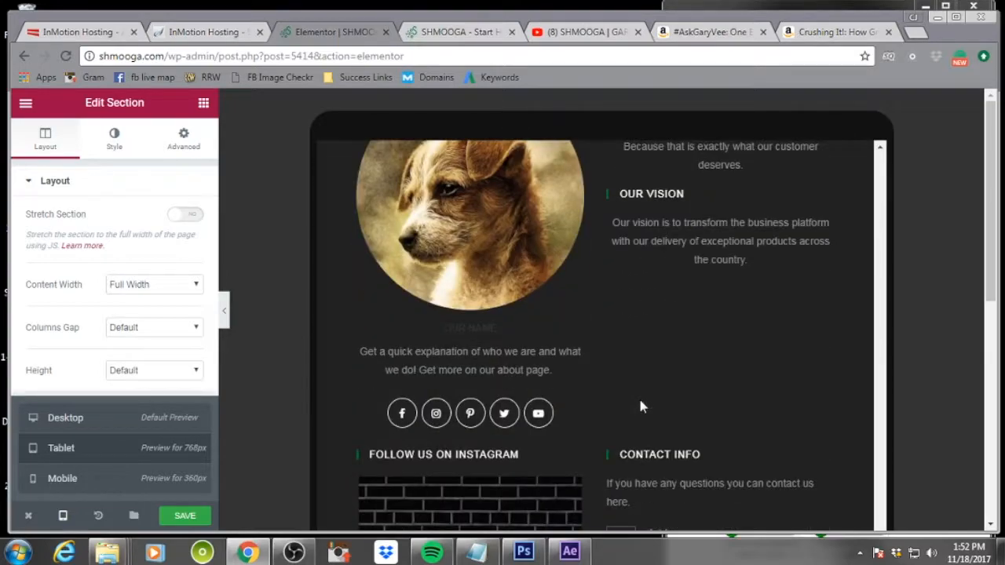
Switch to the Mobile responsive preview and scroll through the page layout
scroll(640, 405, "up", 6)
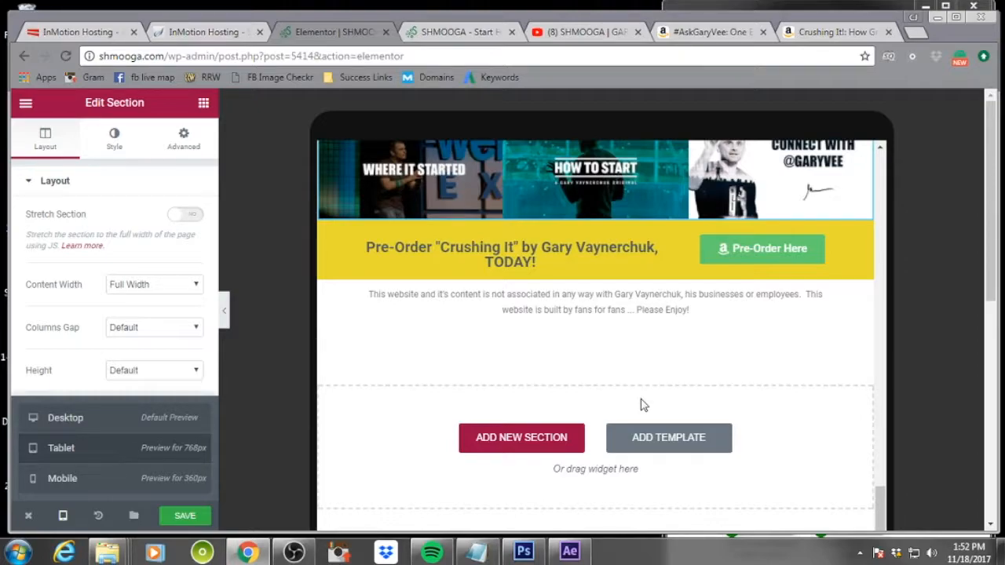
scroll(640, 405, "down", 3)
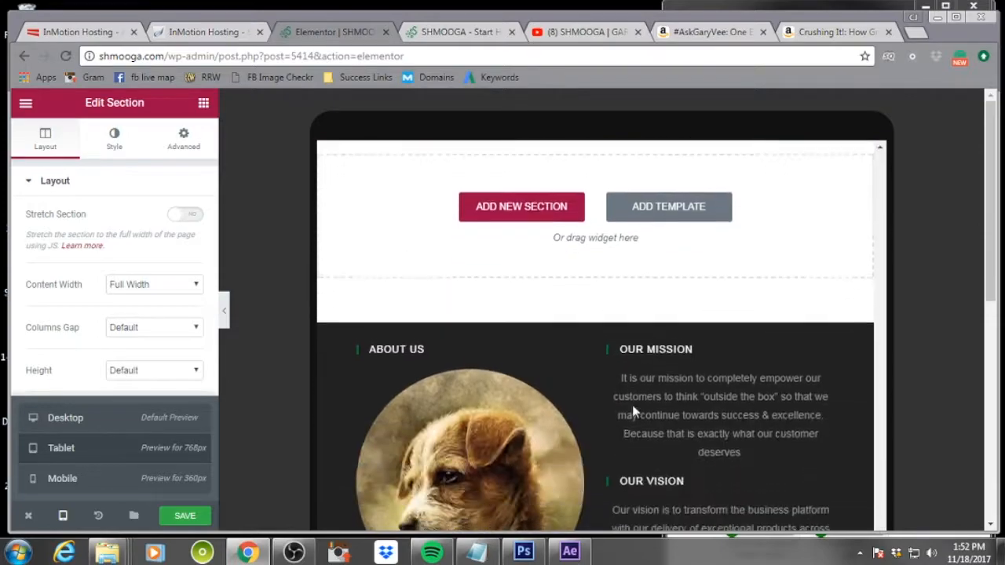
scroll(649, 349, "up", 15)
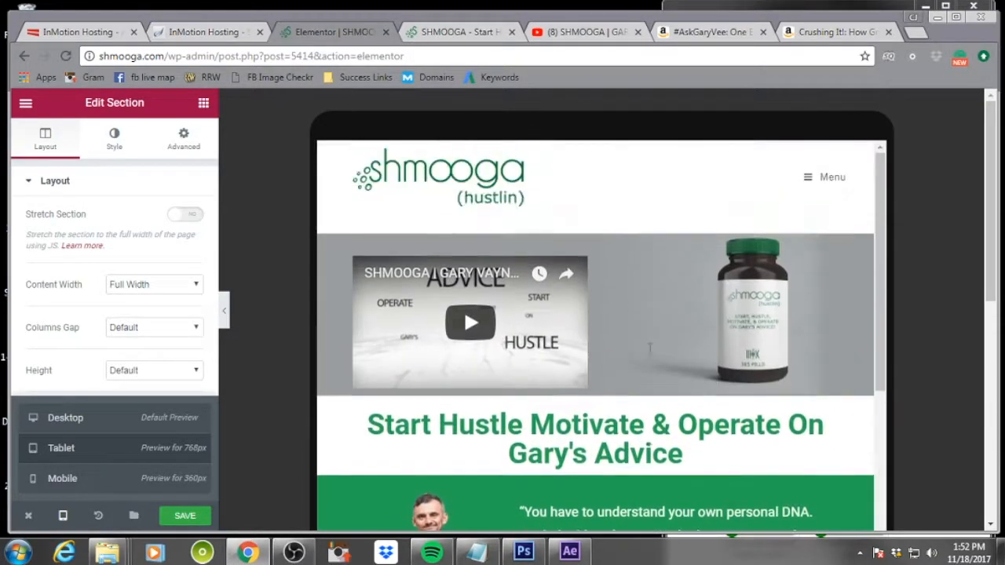
left_click(63, 478)
scroll(614, 322, "up", 20)
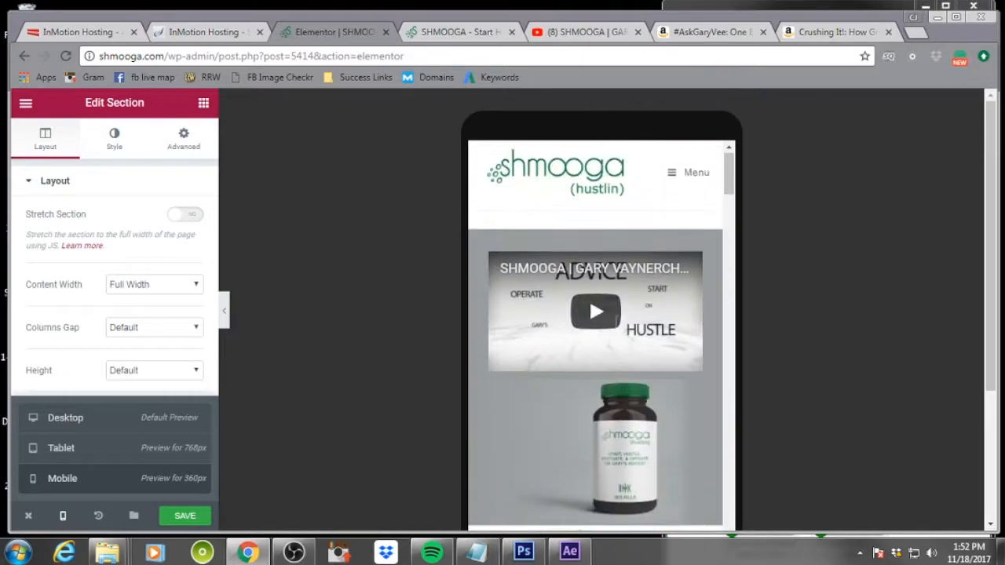
scroll(616, 322, "down", 3)
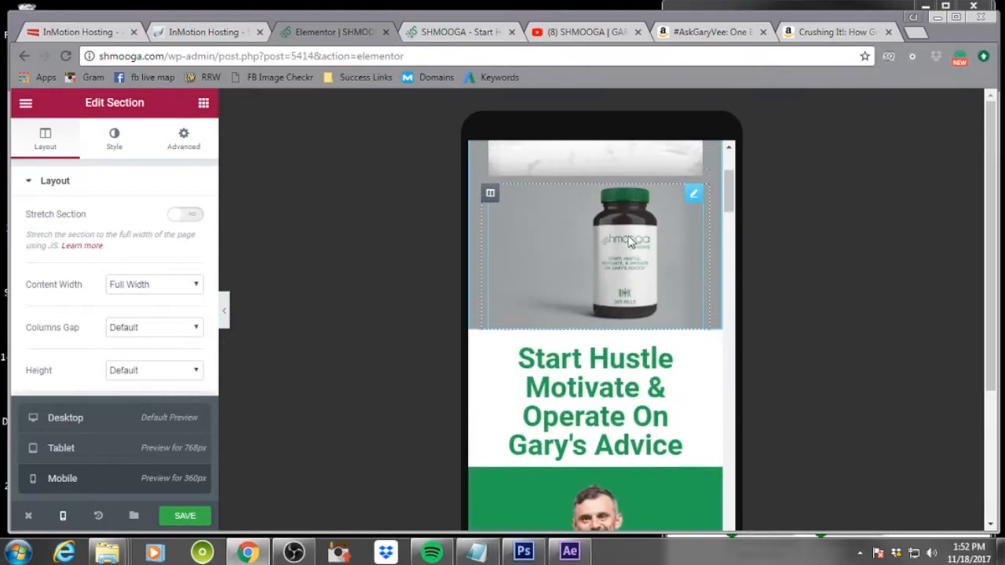
scroll(628, 242, "up", 1)
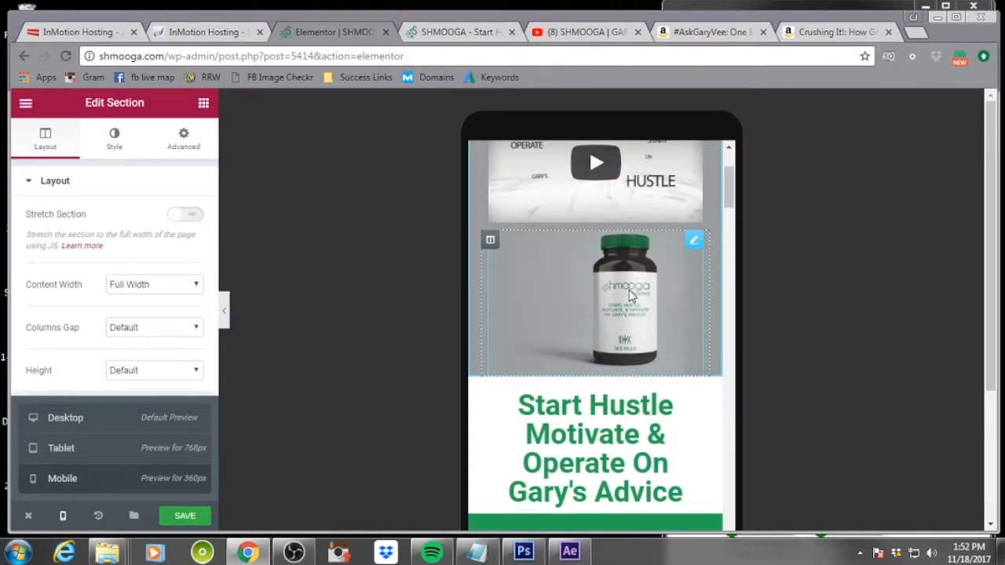
Set the pill bottle image below the video to be hidden on mobile in its responsive settings
left_click(629, 294)
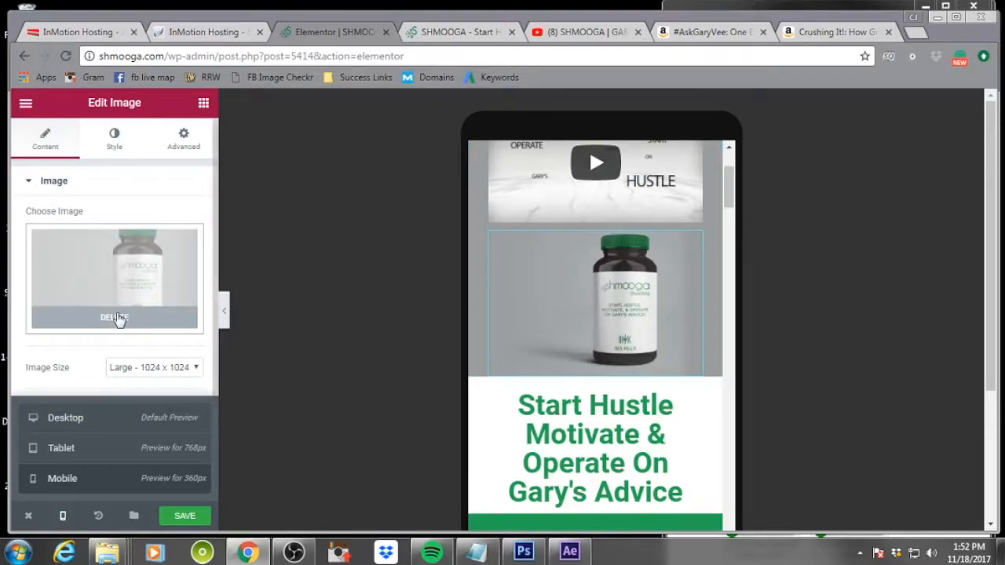
scroll(116, 315, "down", 1)
scroll(101, 348, "up", 1)
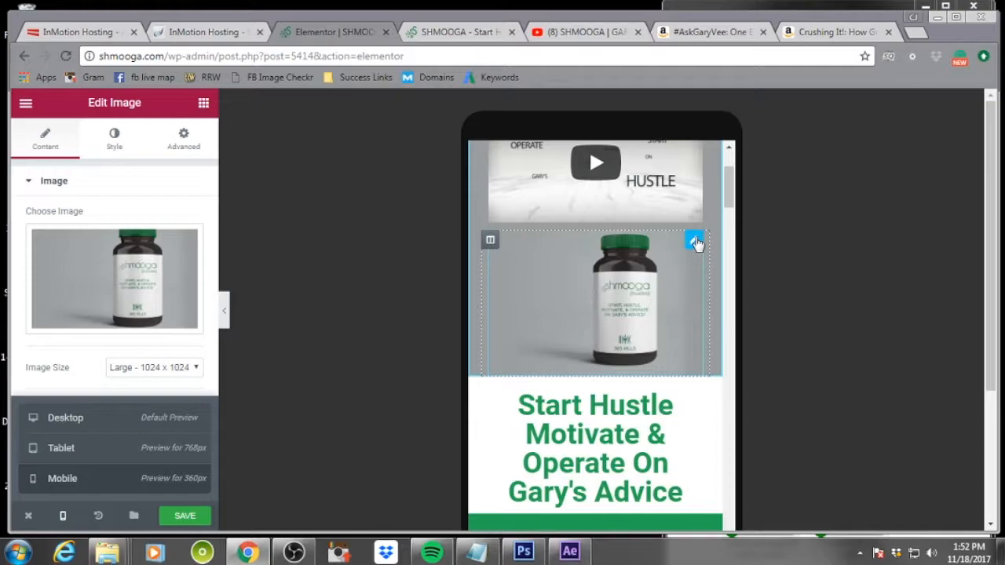
left_click(114, 140)
scroll(179, 279, "down", 2)
scroll(180, 281, "up", 3)
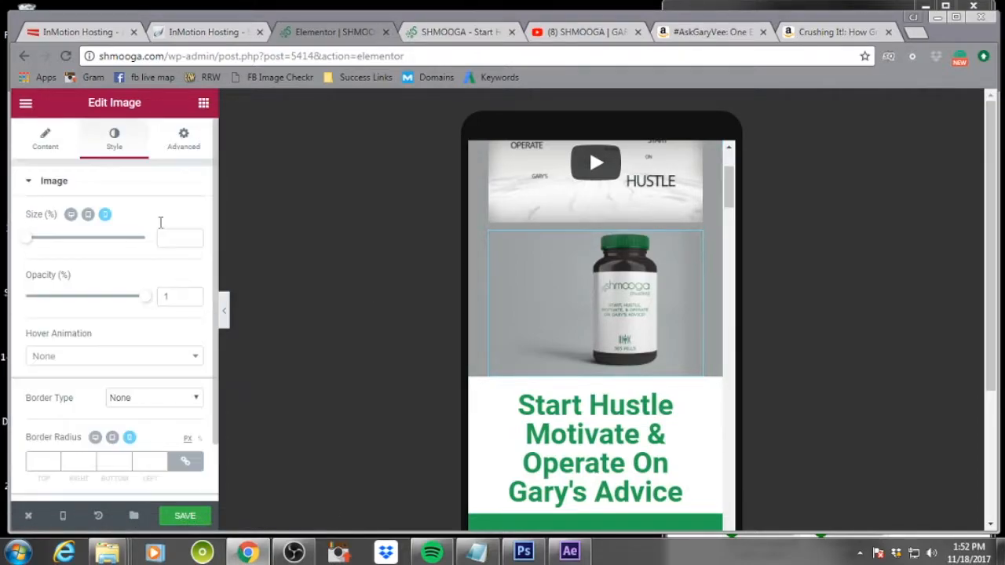
left_click(179, 139)
scroll(126, 332, "down", 5)
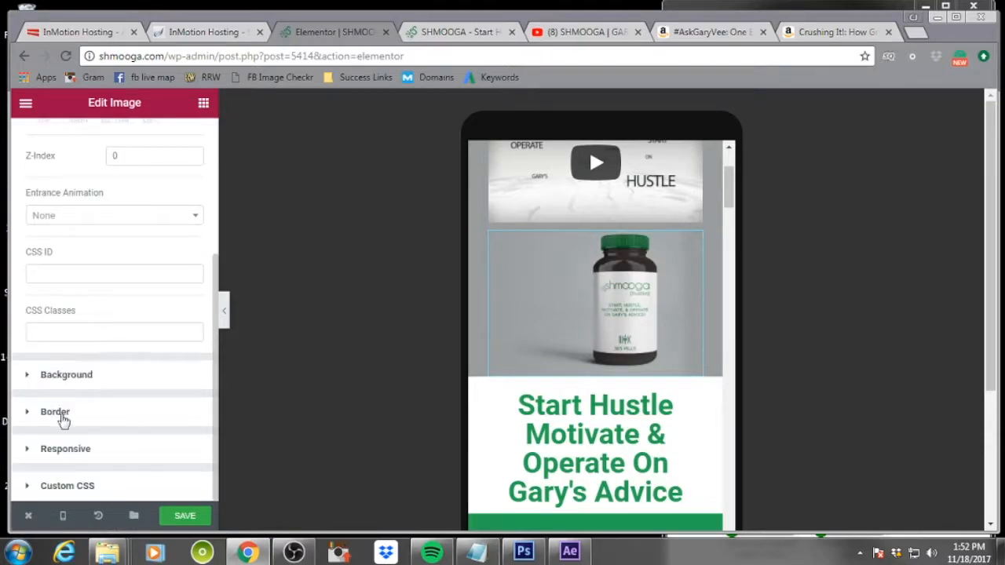
left_click(31, 448)
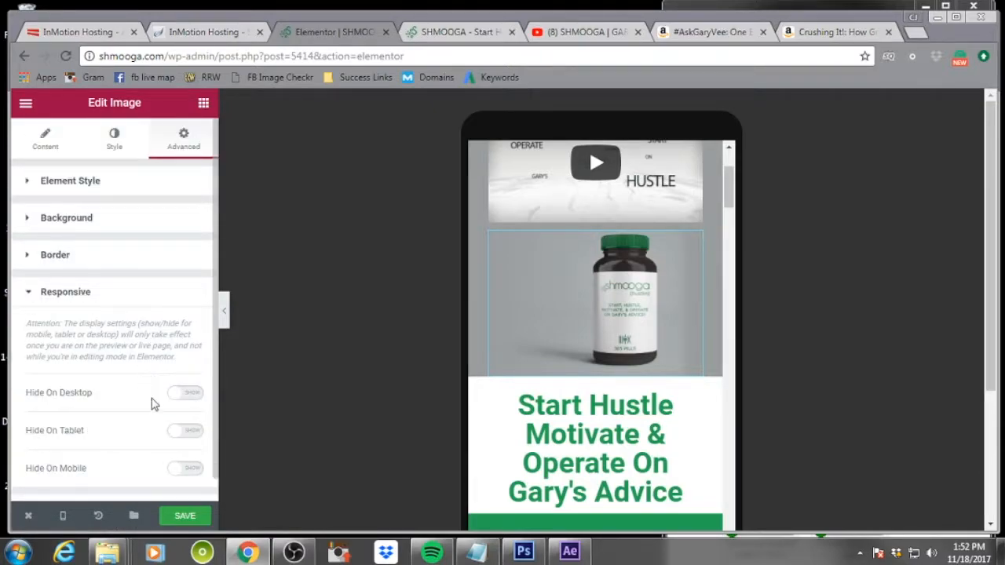
left_click(193, 469)
left_click(194, 518)
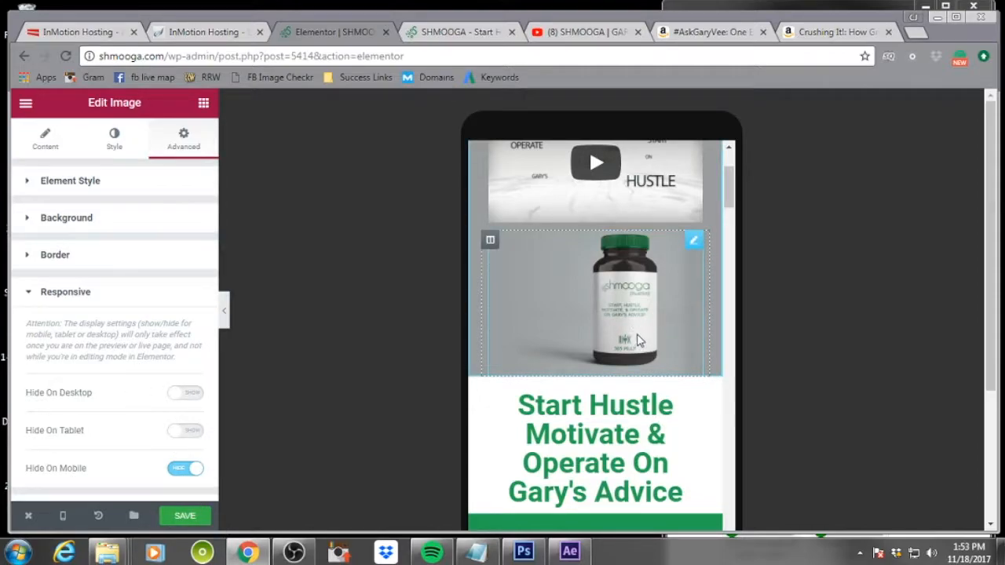
Scroll through the mobile preview from the top down to the footer and back to the testimonial
scroll(629, 325, "down", 1)
scroll(629, 325, "up", 4)
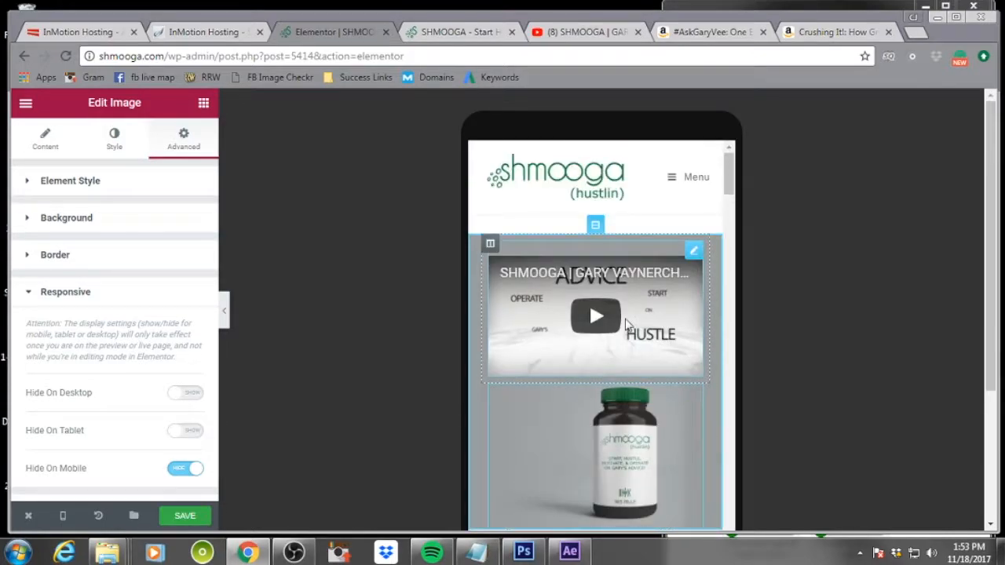
scroll(629, 325, "down", 3)
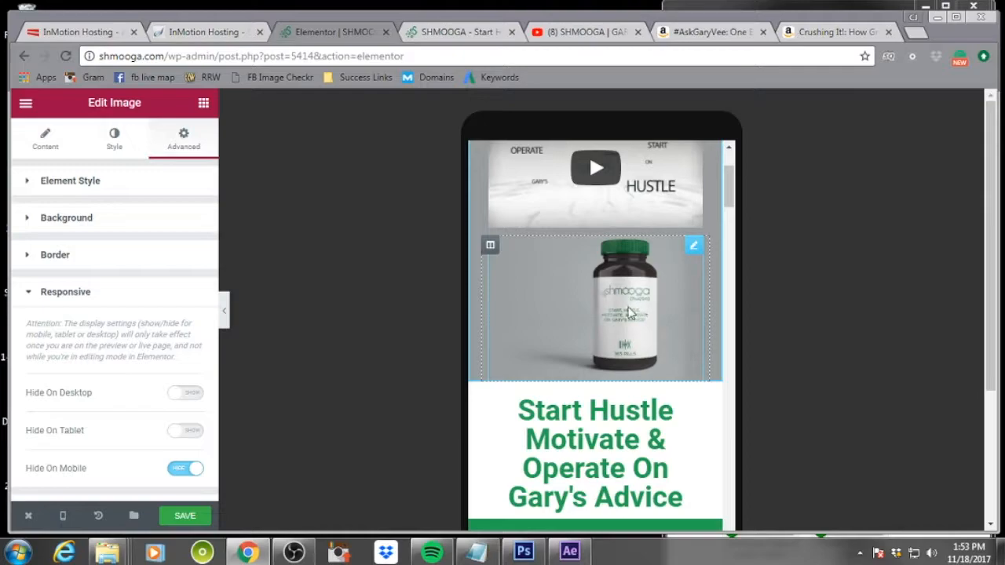
scroll(630, 314, "down", 3)
scroll(629, 308, "down", 2)
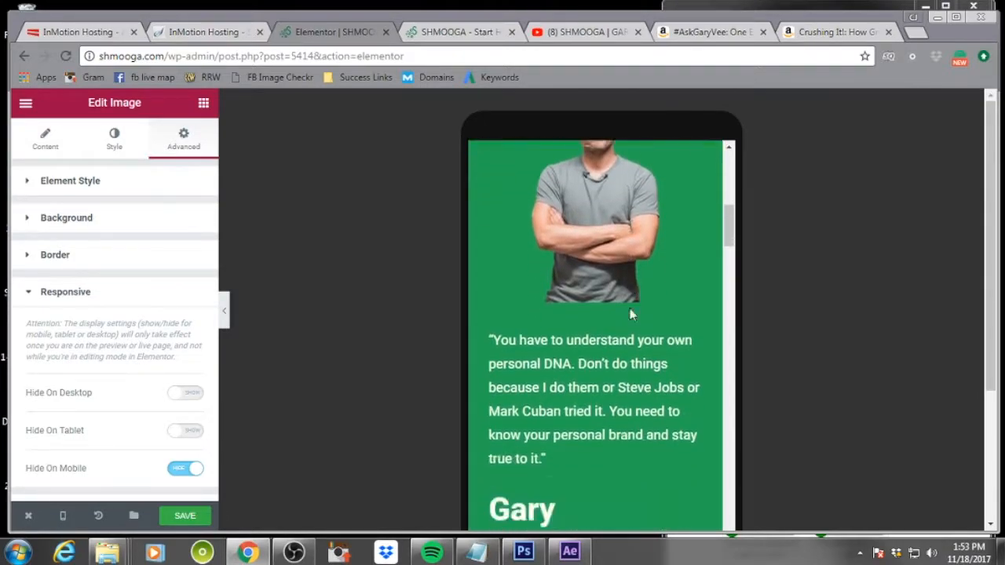
scroll(630, 307, "down", 2)
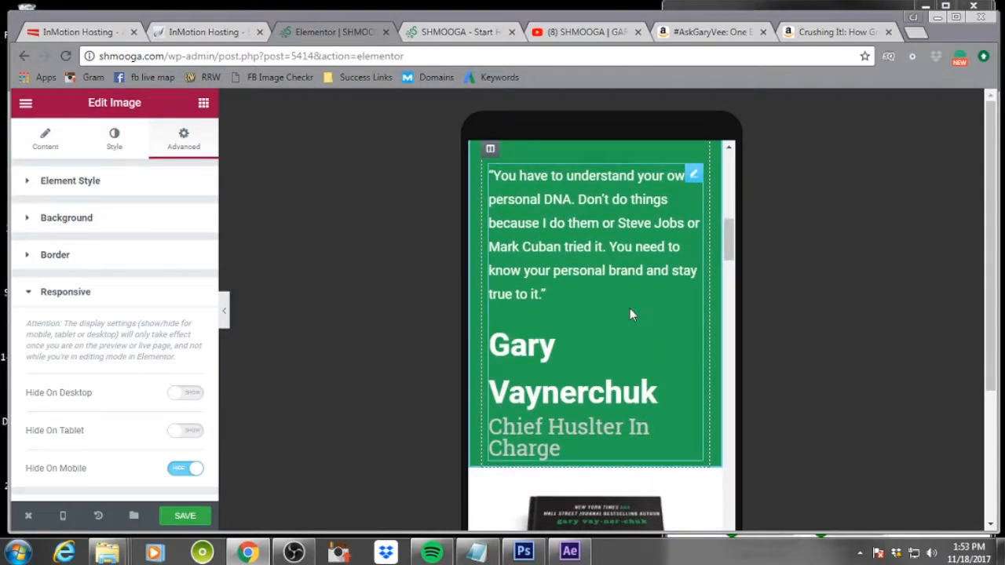
scroll(629, 309, "down", 5)
scroll(629, 309, "down", 10)
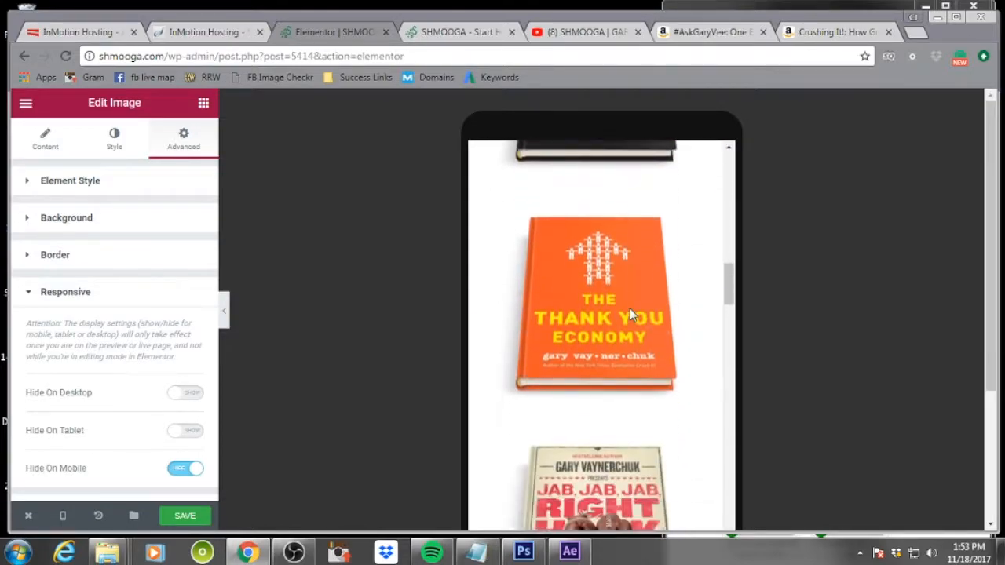
scroll(632, 314, "down", 10)
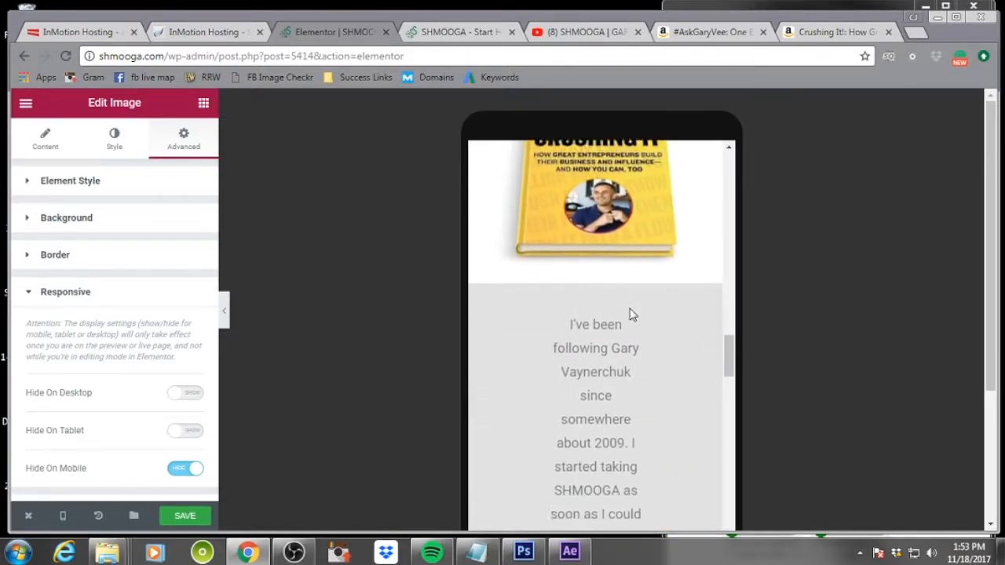
scroll(631, 313, "down", 10)
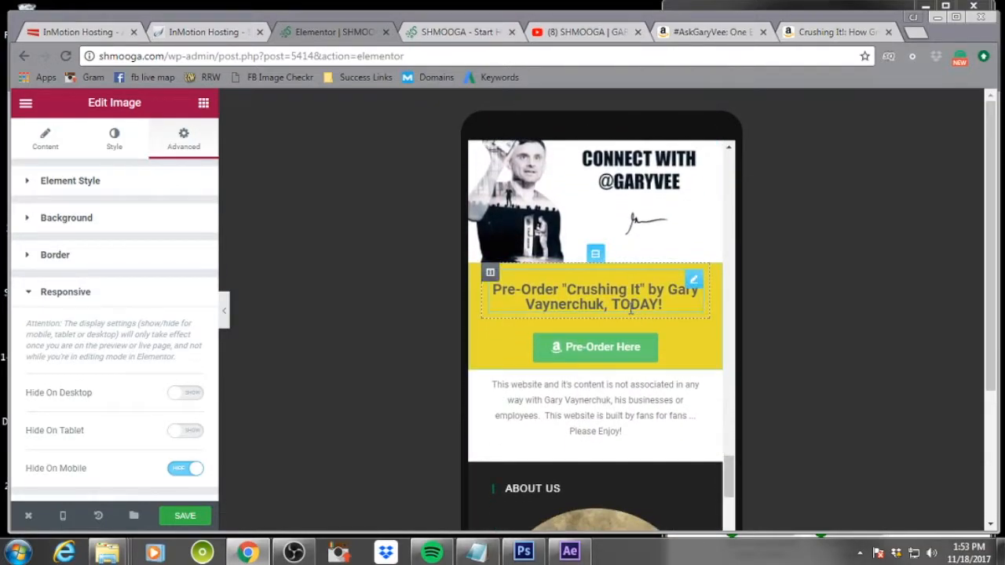
scroll(629, 310, "up", 10)
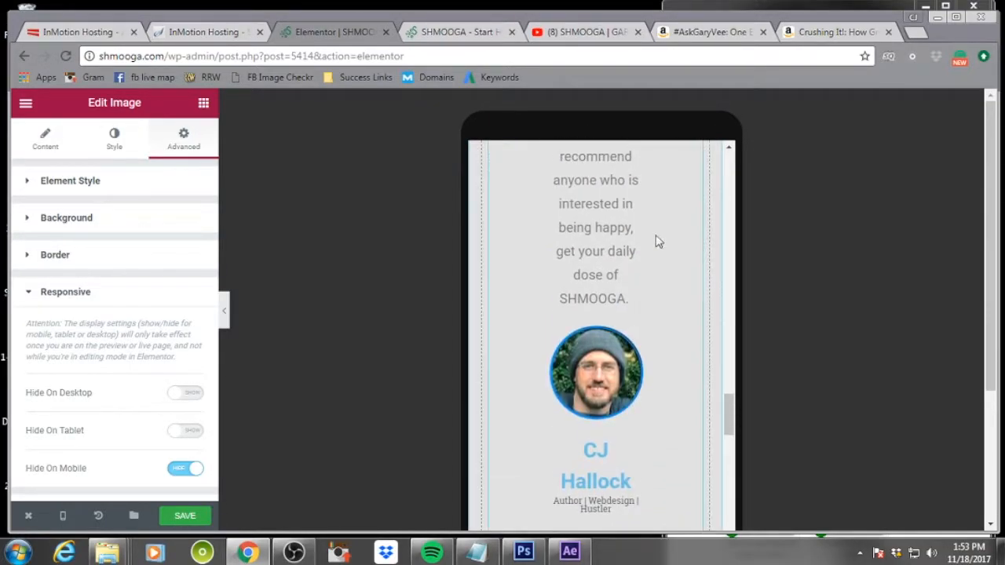
Set the testimonial widget to be hidden on mobile in its responsive settings
left_click(654, 238)
scroll(106, 245, "down", 1)
scroll(106, 246, "down", 2)
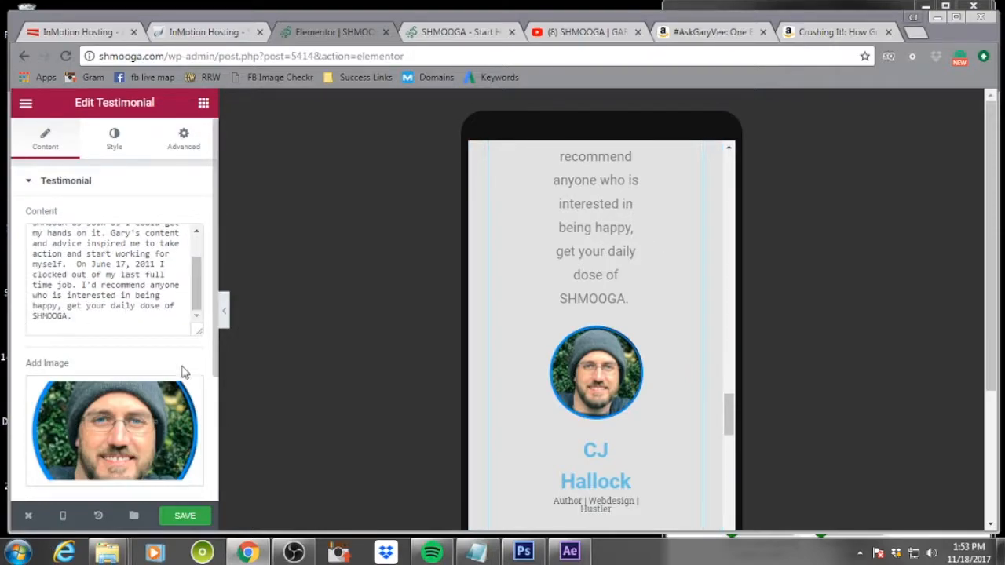
scroll(209, 348, "down", 3)
scroll(208, 348, "up", 5)
left_click(181, 135)
scroll(164, 360, "down", 3)
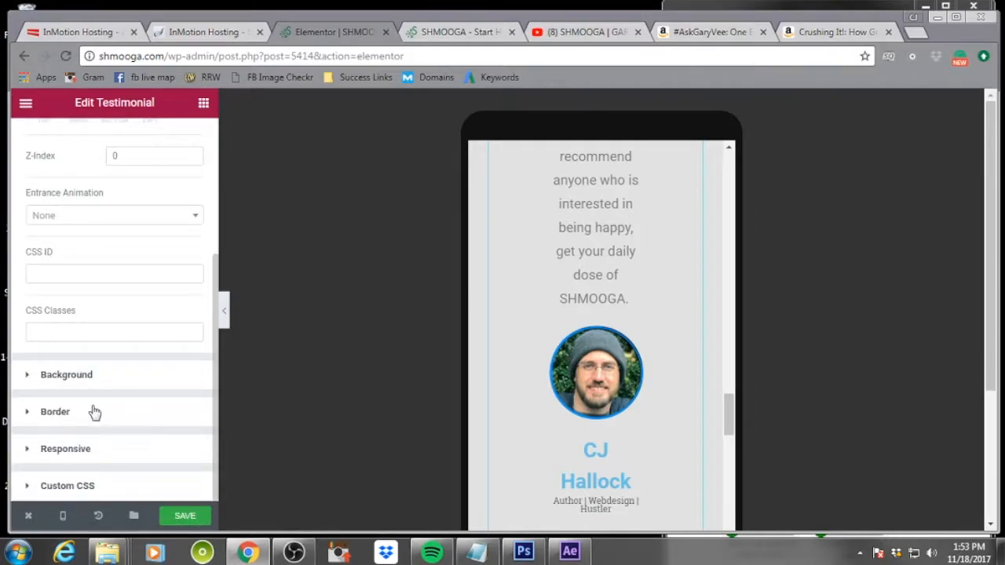
left_click(57, 450)
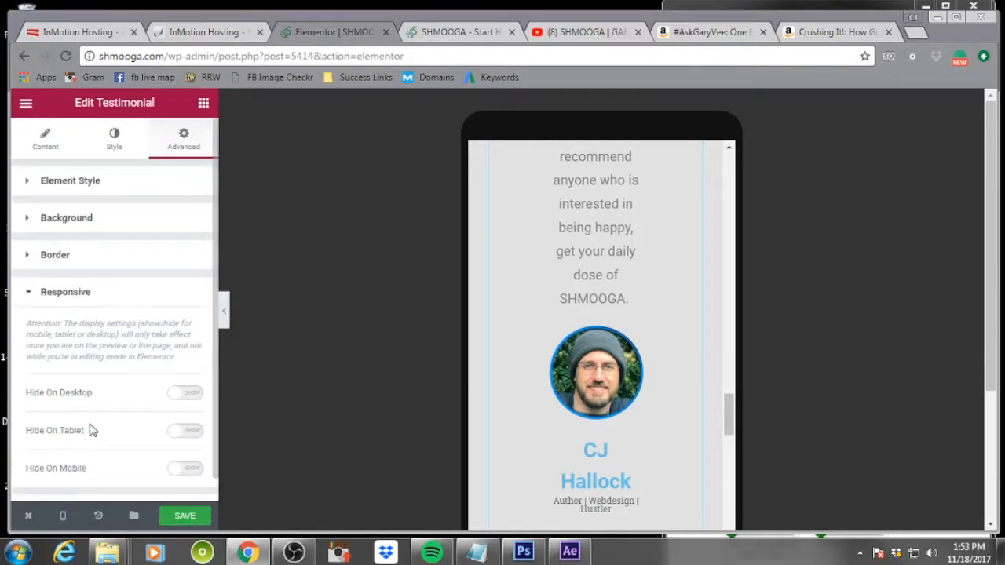
left_click(188, 468)
scroll(165, 471, "down", 1)
left_click(179, 515)
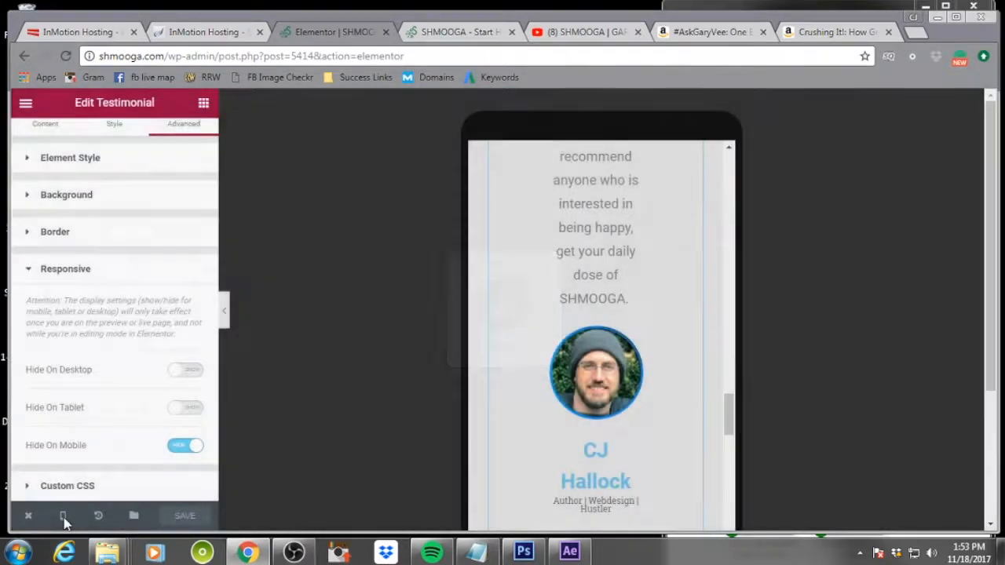
Return to the Desktop preview and save the page
left_click(64, 519)
left_click(78, 419)
scroll(690, 433, "down", 10)
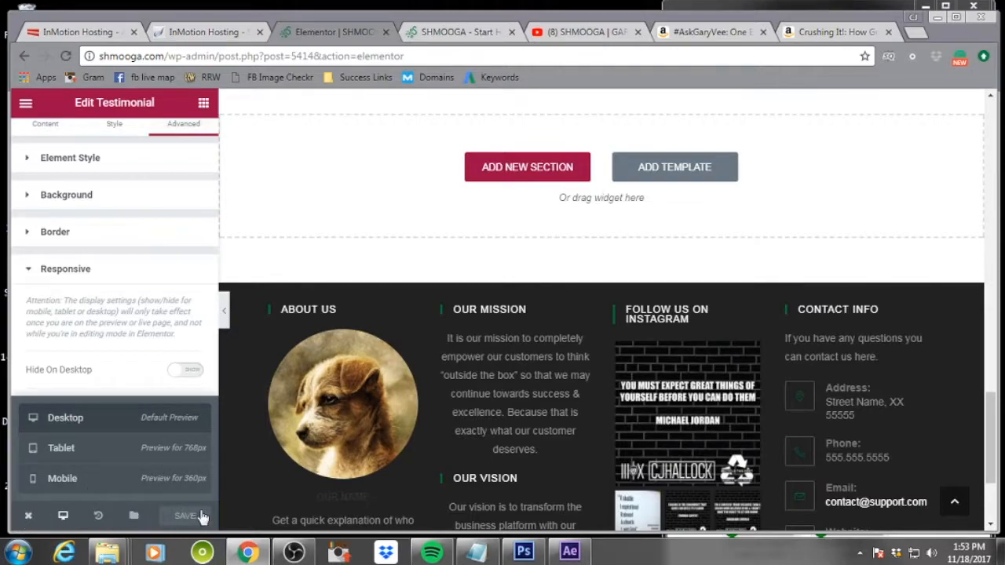
left_click(181, 518)
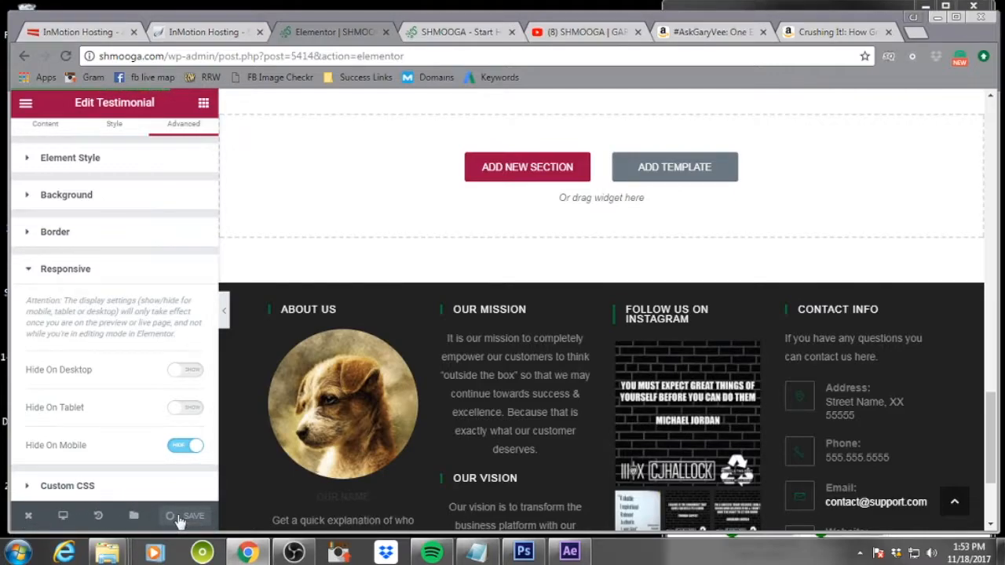
scroll(140, 312, "up", 1)
scroll(121, 279, "down", 1)
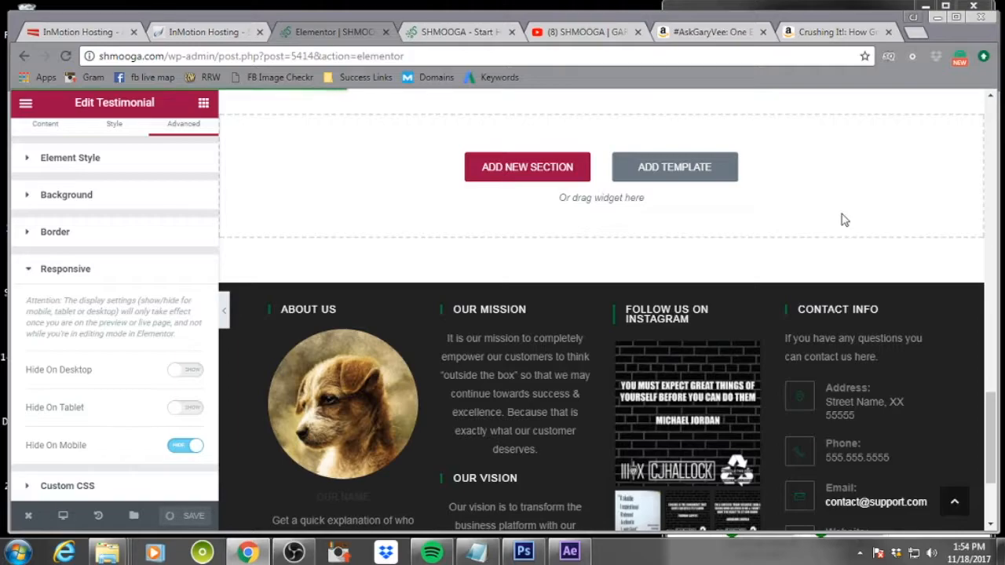
key("ctrl+s")
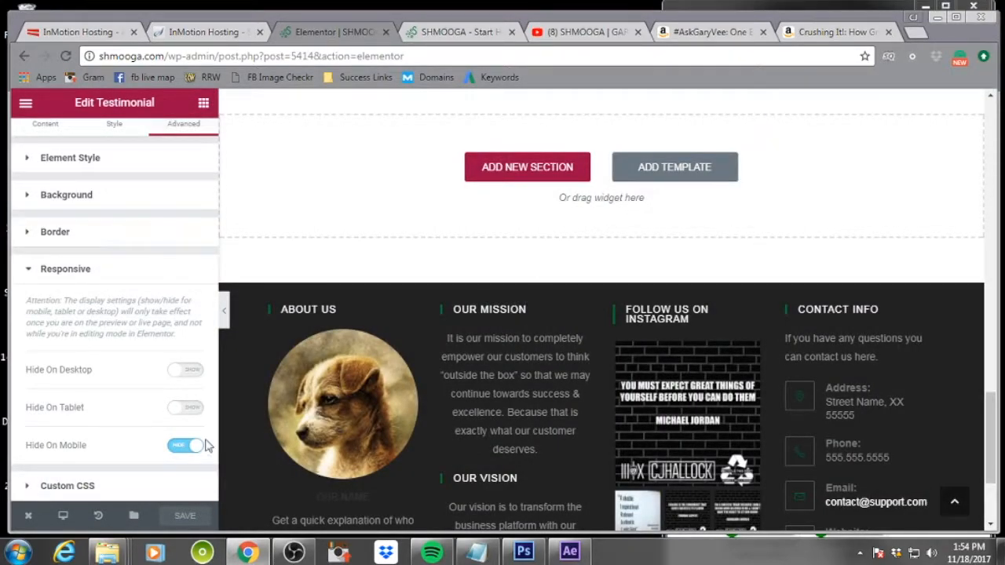
Open the live page in a new tab and scroll through it
mouse_move(28, 524)
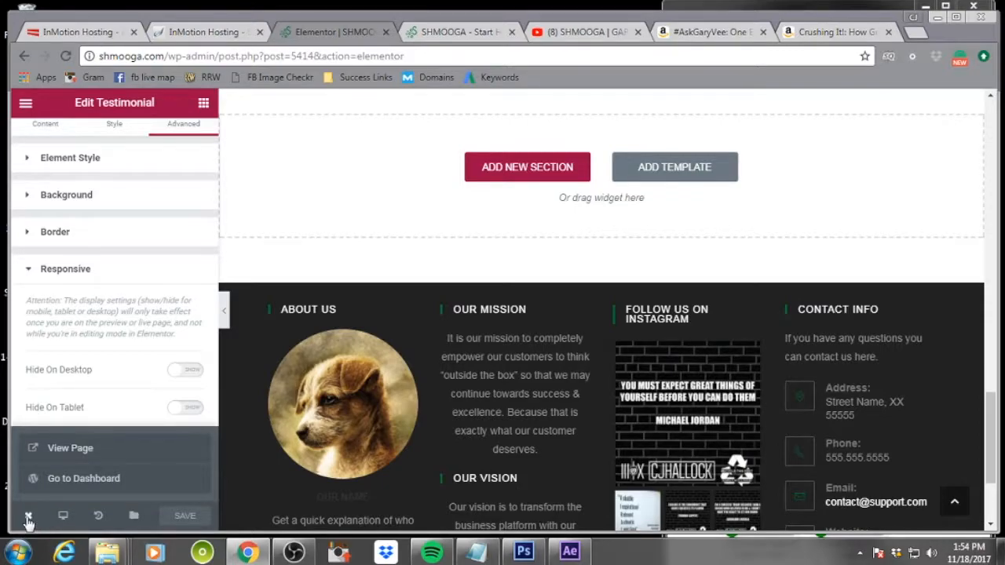
right_click(90, 452)
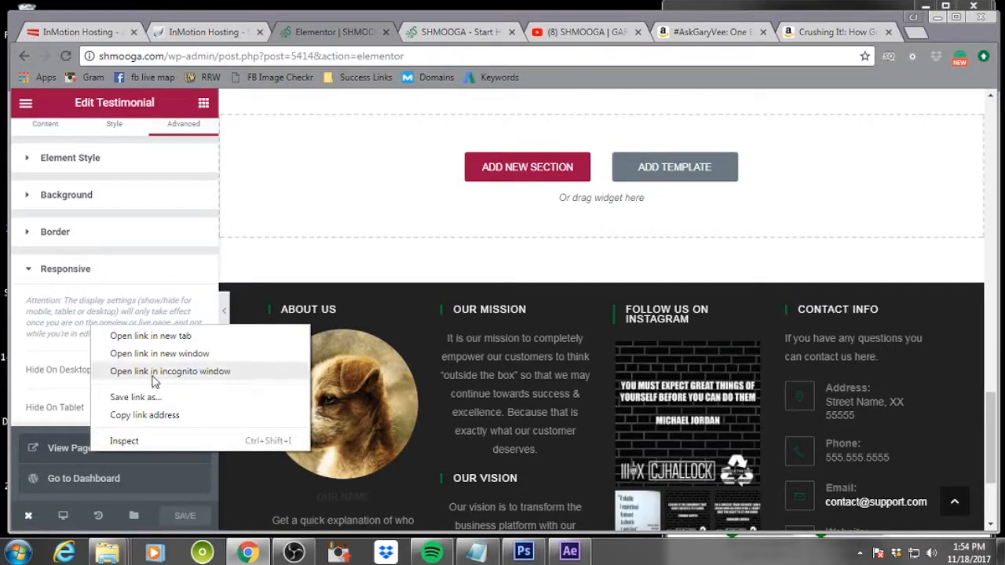
left_click(163, 339)
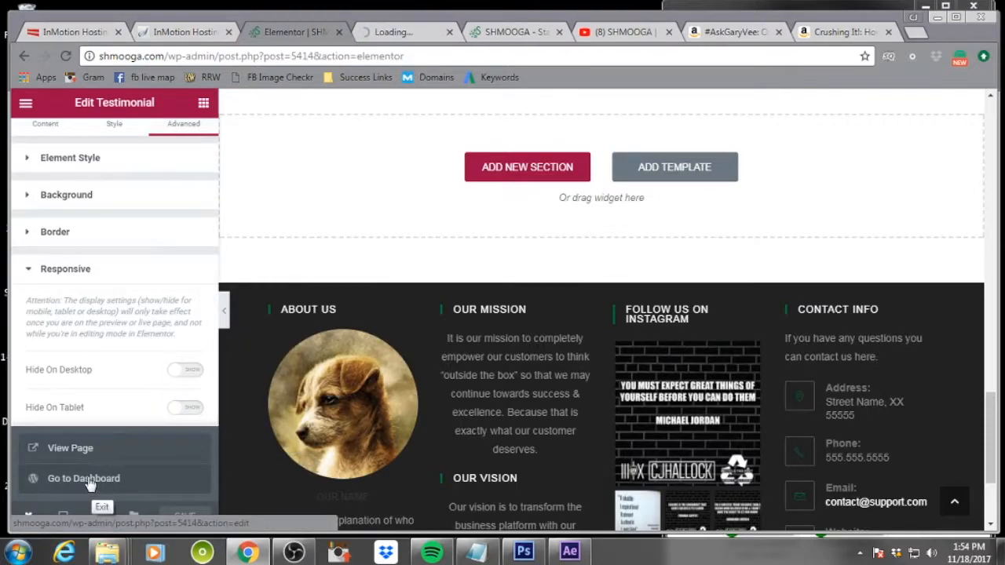
left_click(110, 479)
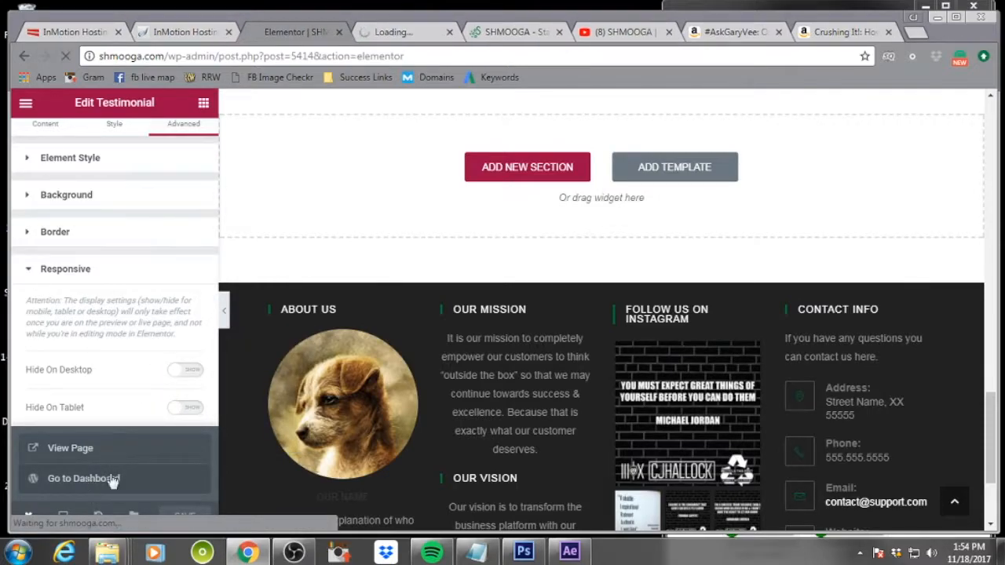
left_click(395, 31)
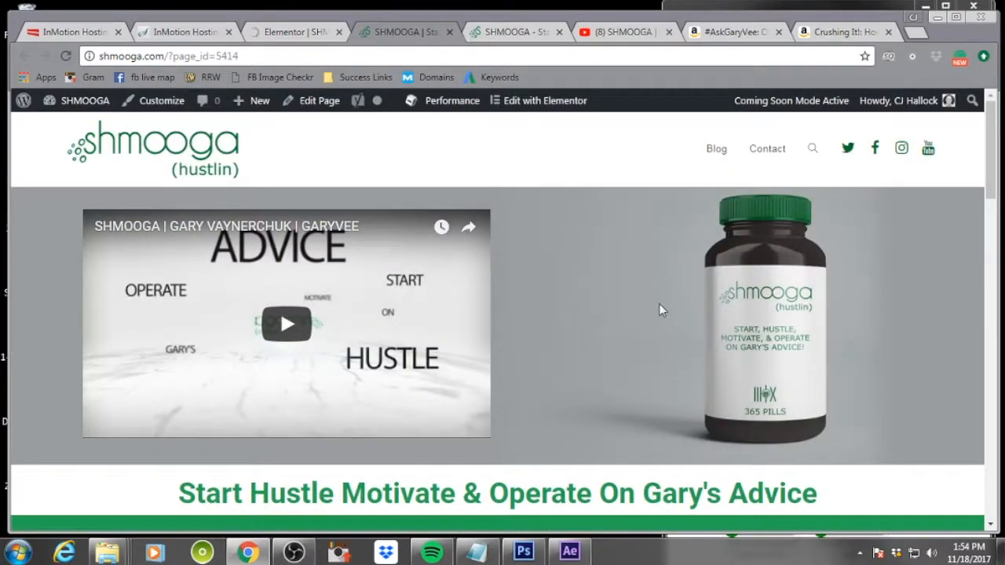
scroll(626, 303, "down", 5)
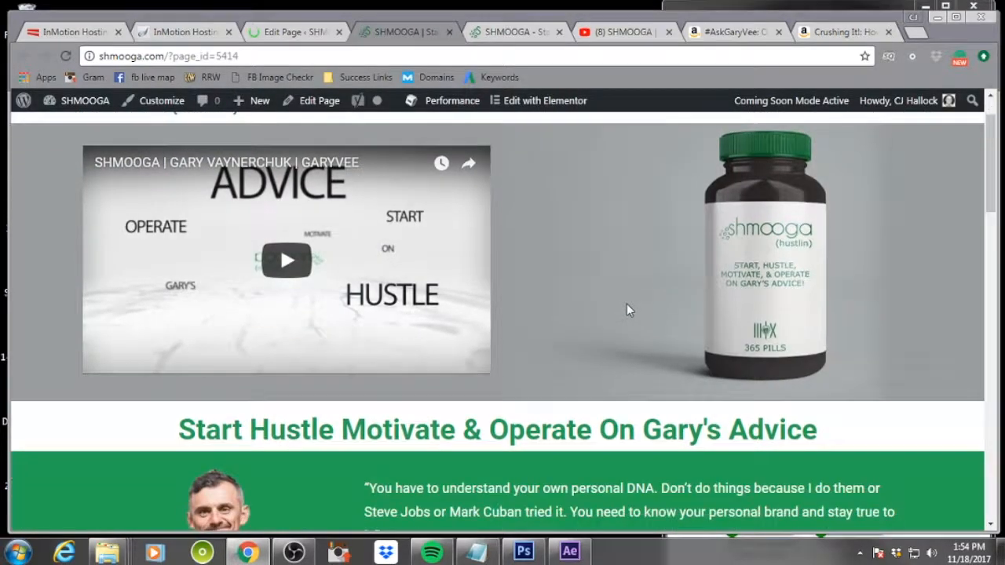
scroll(626, 304, "down", 10)
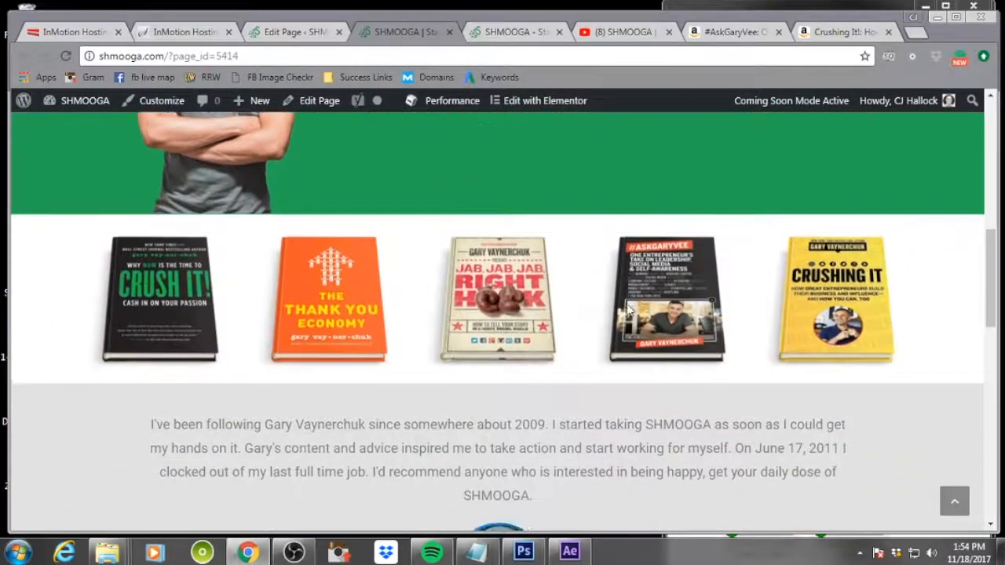
Scroll down the live page to the footer and back up to the top
scroll(626, 310, "down", 4)
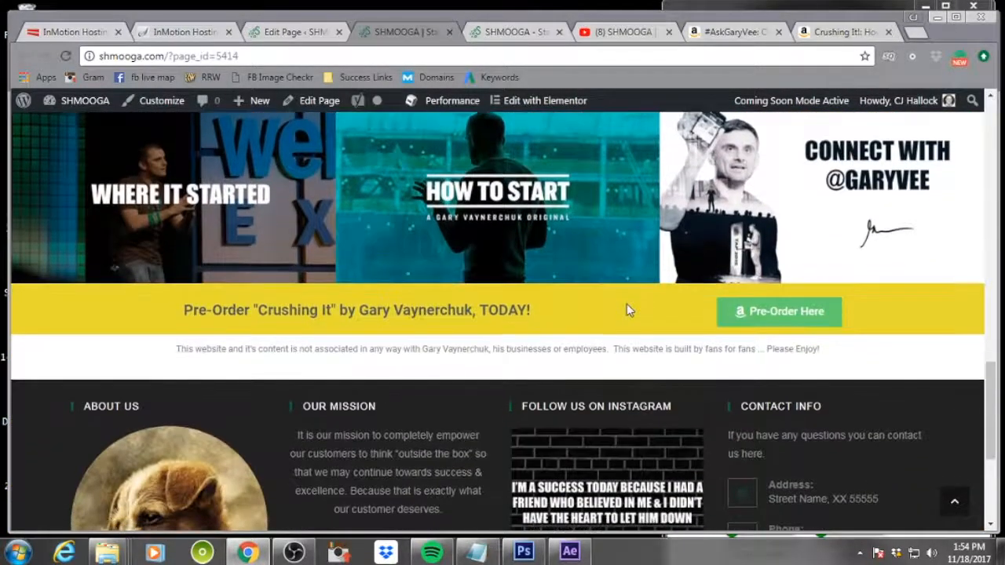
scroll(628, 312, "down", 1)
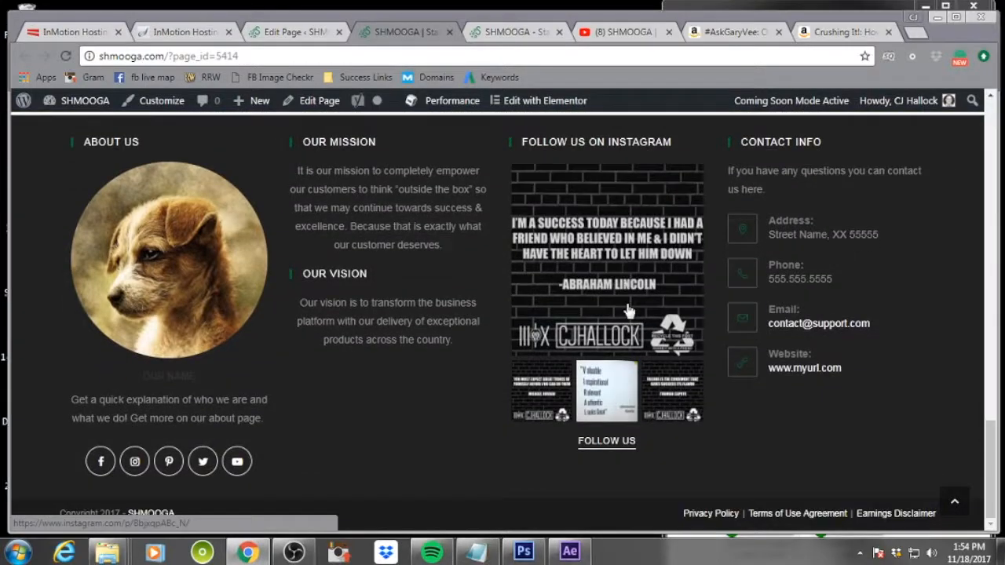
scroll(628, 311, "up", 15)
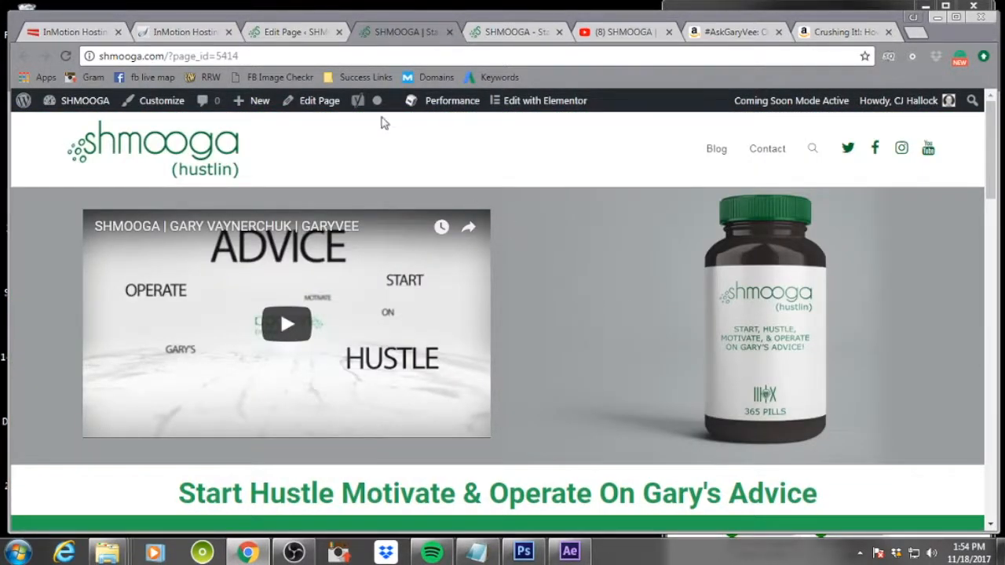
Switch to the page editor and set the Yoast focus keyword to SHMOOGA
left_click(279, 33)
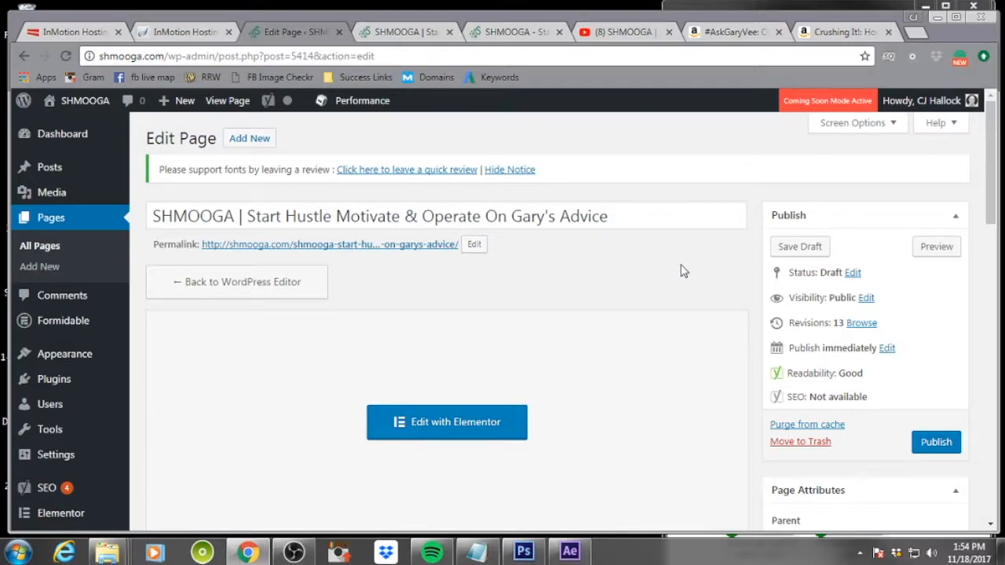
scroll(681, 271, "down", 10)
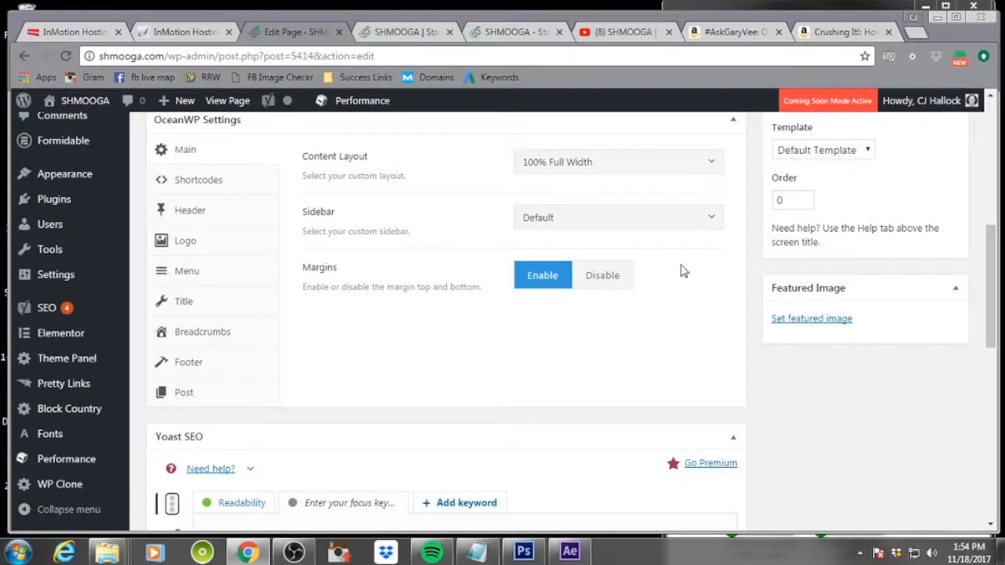
scroll(681, 271, "down", 2)
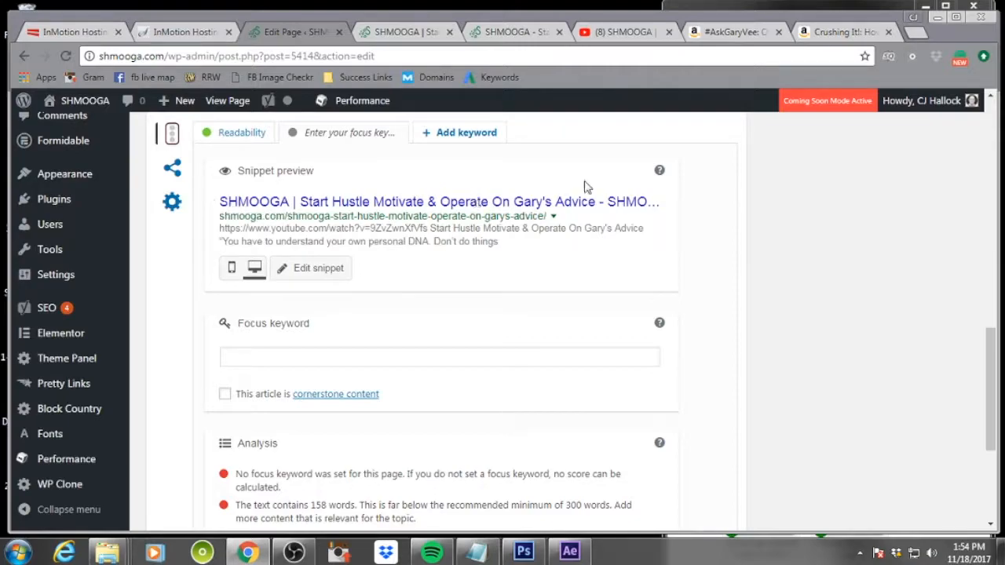
left_click(326, 350)
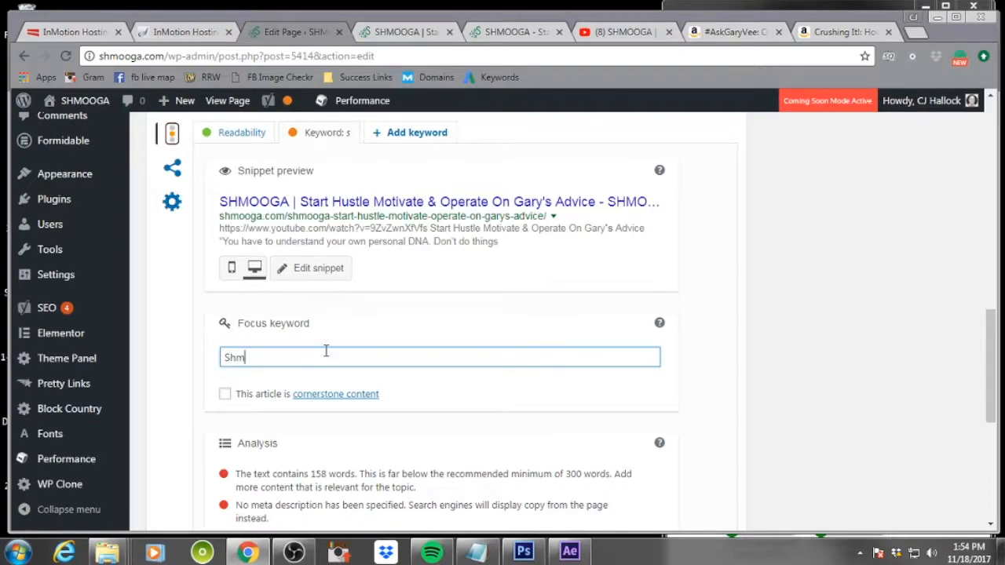
key("BackSpace")
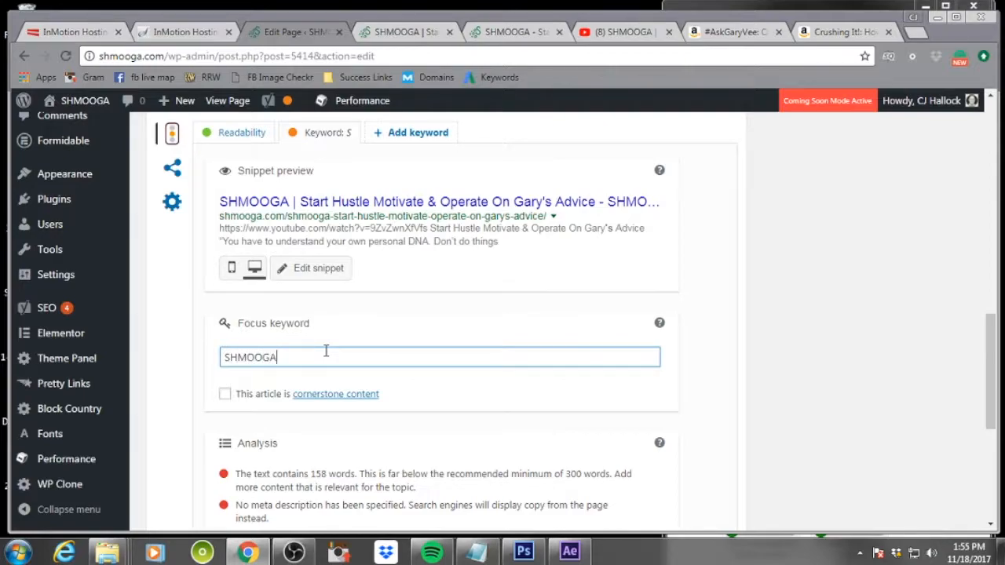
left_click(720, 361)
Set the Yoast SEO title to the page title 'SHMOOGA | Start Hustle Motivate & Operate On Gary's Advice'
scroll(646, 400, "down", 3)
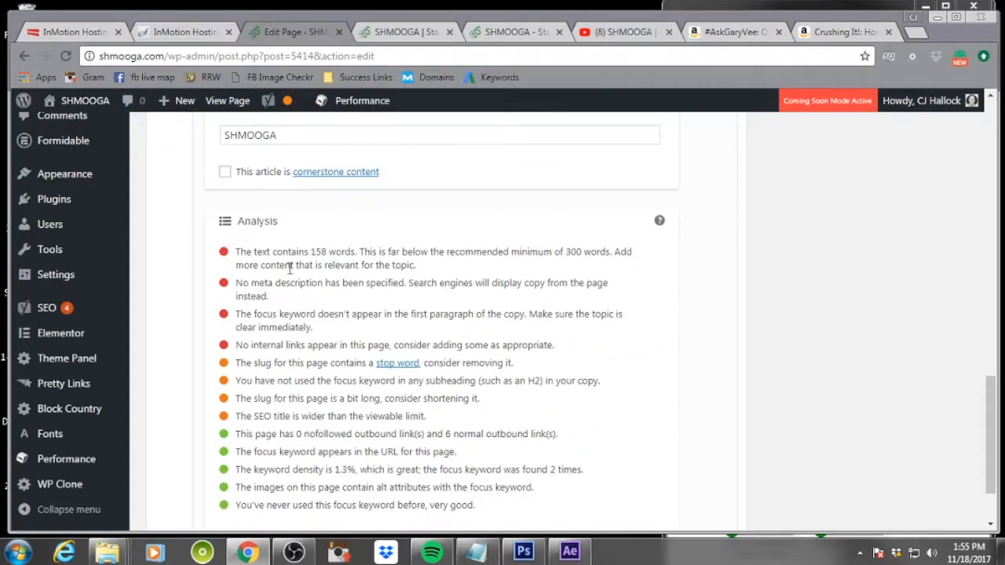
scroll(327, 303, "up", 3)
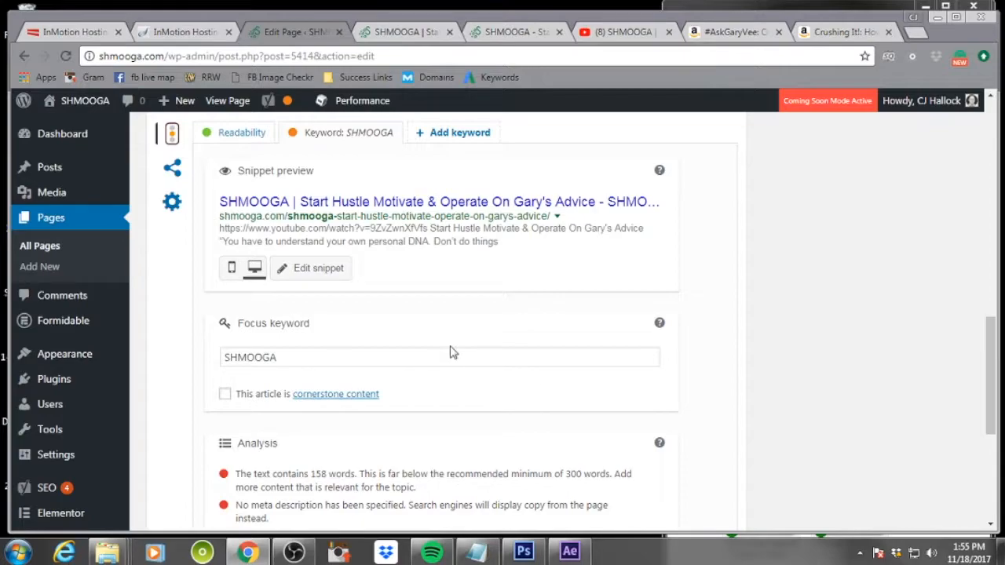
scroll(444, 378, "down", 2)
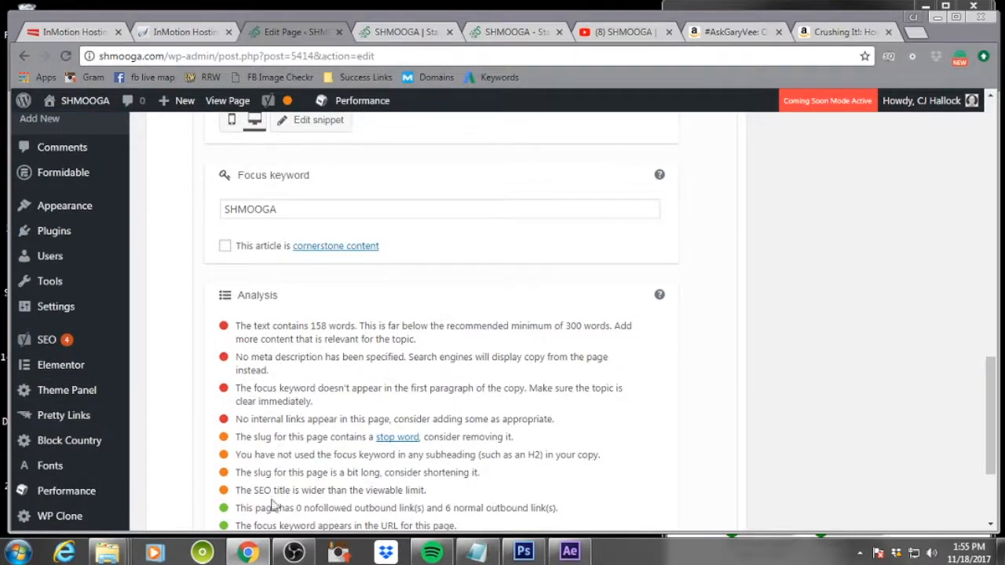
scroll(510, 386, "up", 4)
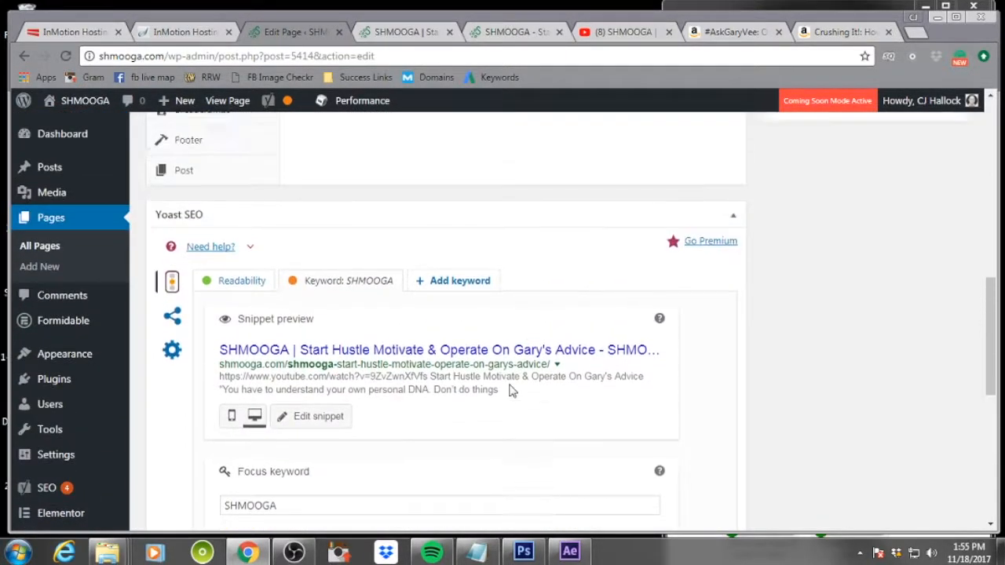
left_click(422, 353)
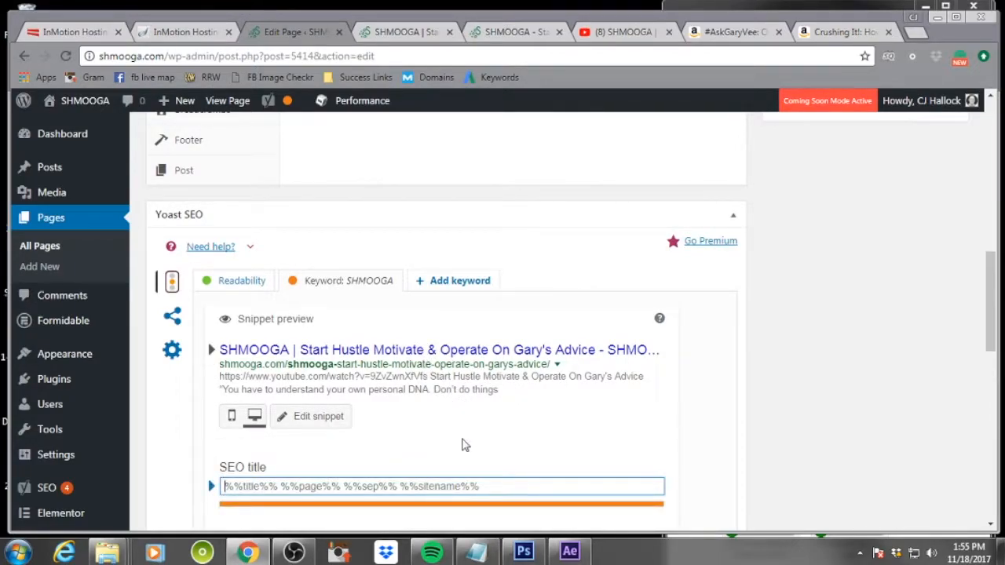
type("S")
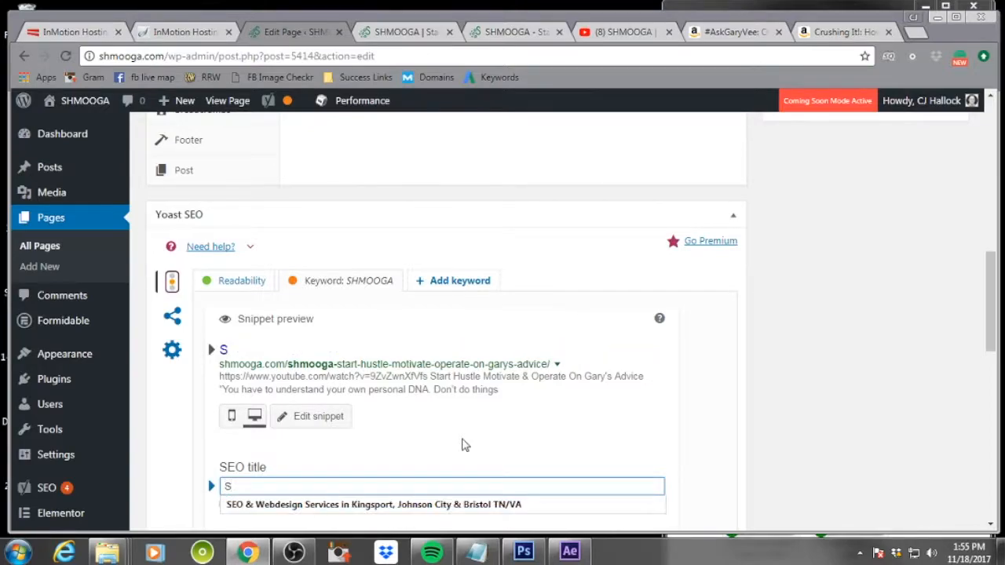
type("HMOOGA")
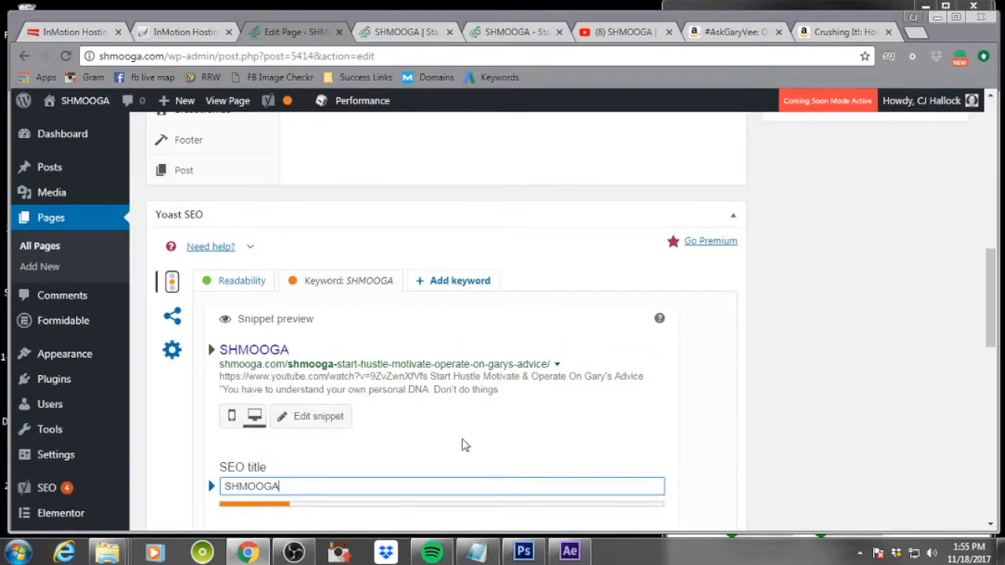
type(" |")
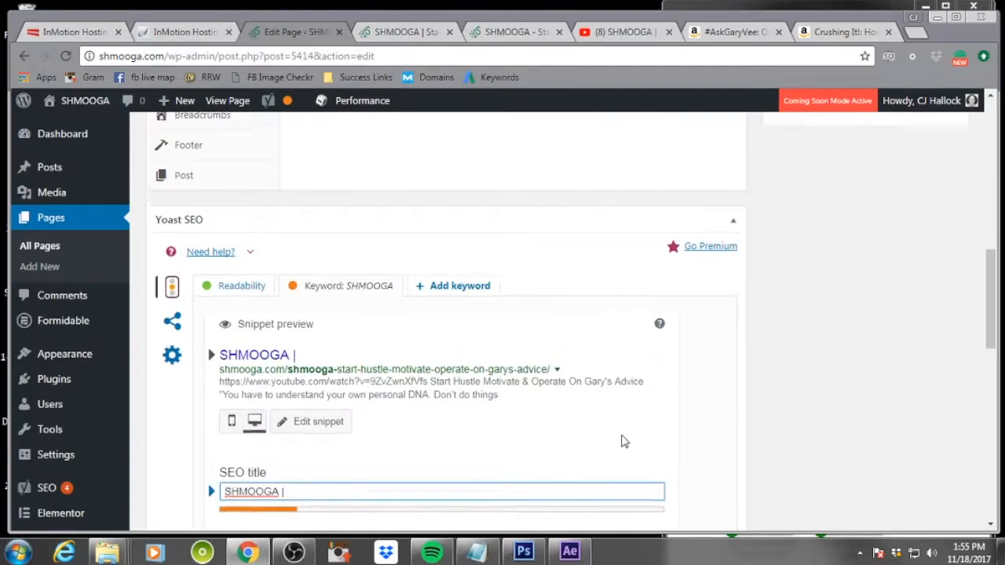
scroll(621, 439, "up", 10)
left_click_drag(621, 216, 50, 216)
key("ctrl+c")
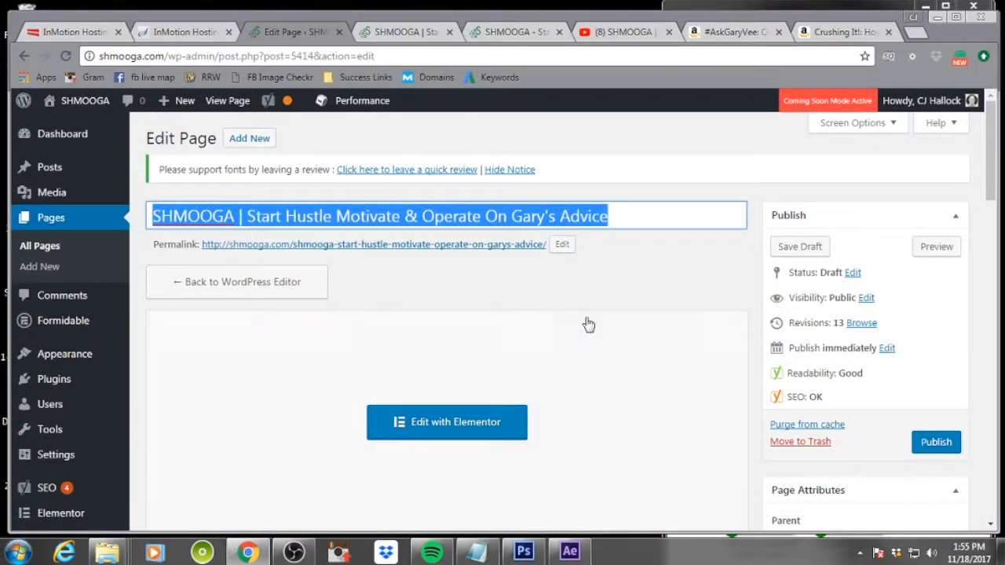
scroll(585, 322, "down", 10)
left_click_drag(310, 330, 221, 339)
key("ctrl+v")
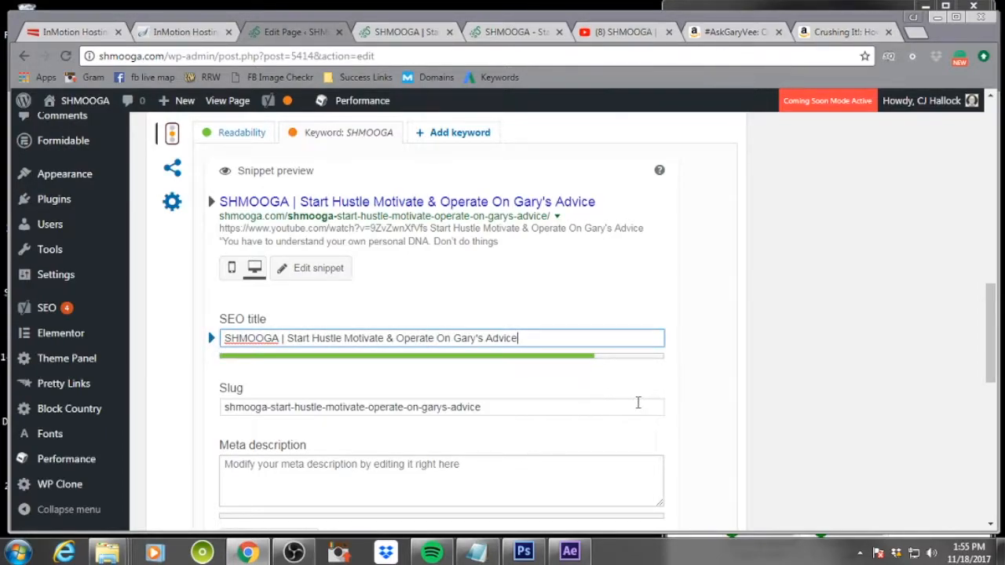
Switch between the live page and editor tabs and review the Yoast SEO analysis
scroll(638, 403, "down", 1)
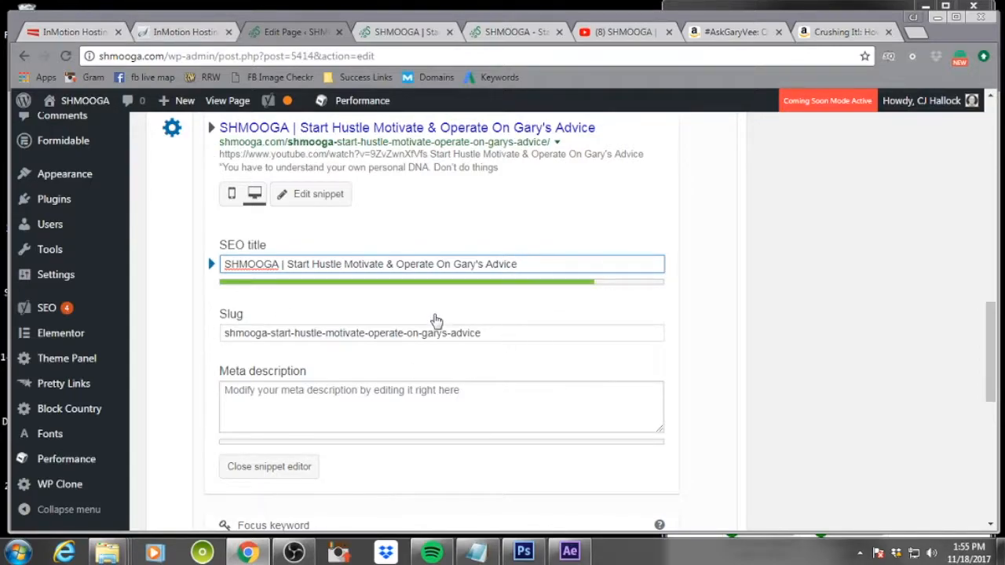
left_click(423, 38)
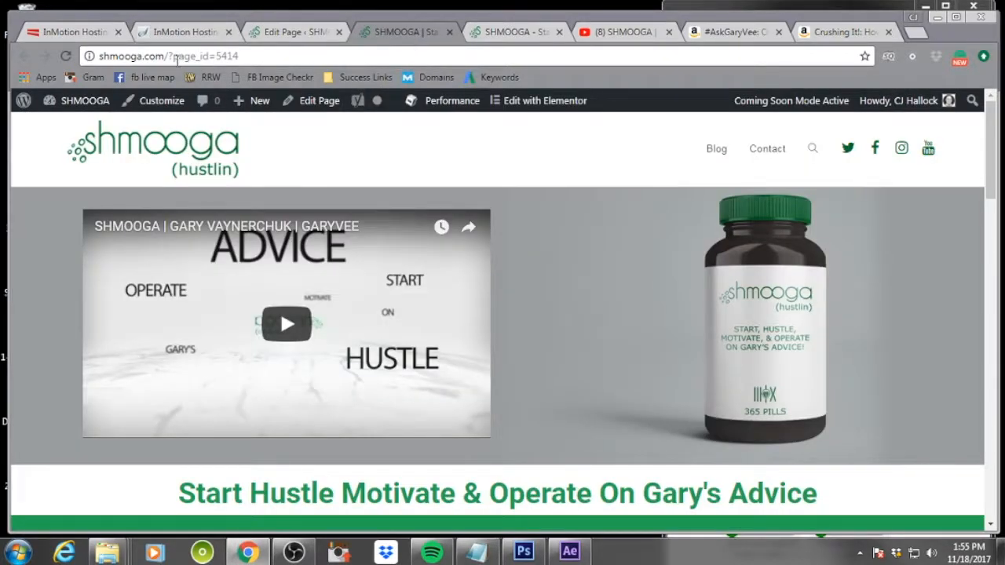
left_click(306, 28)
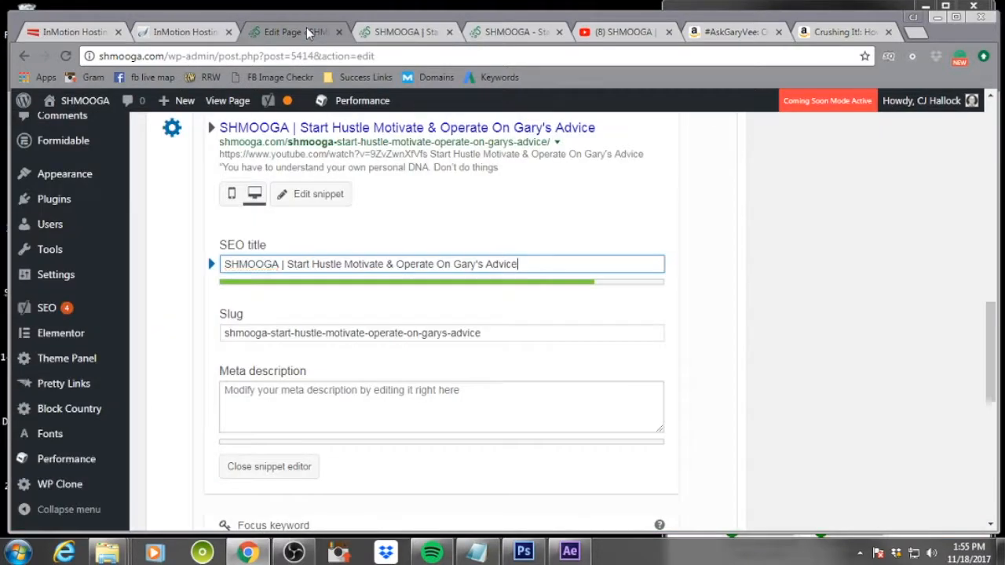
scroll(547, 334, "up", 15)
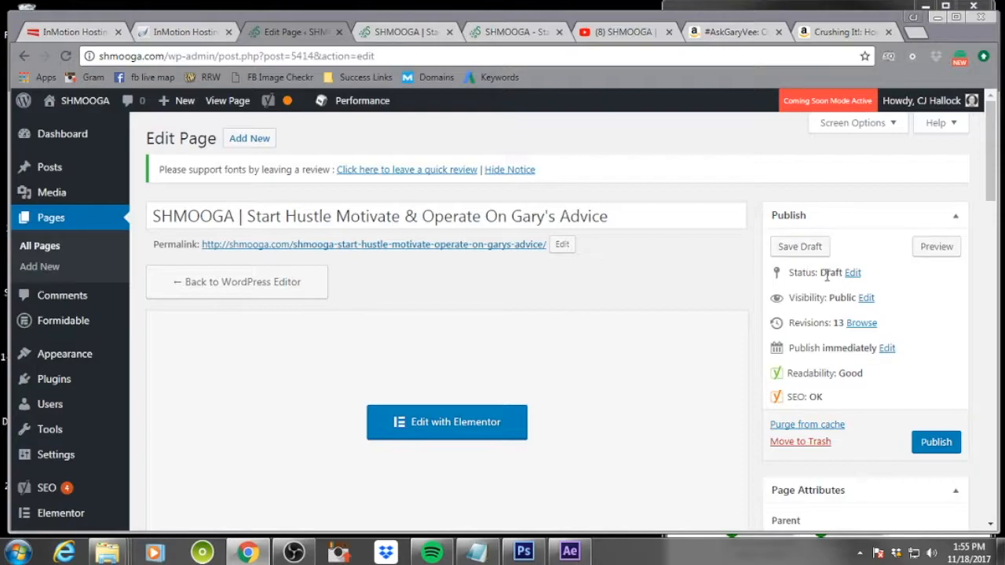
left_click(395, 28)
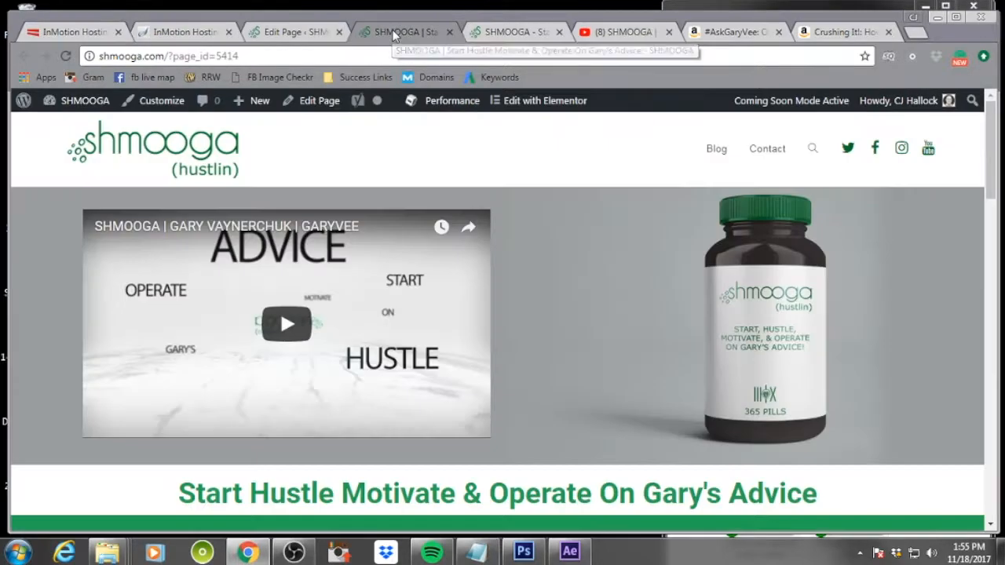
left_click(500, 31)
left_click(290, 34)
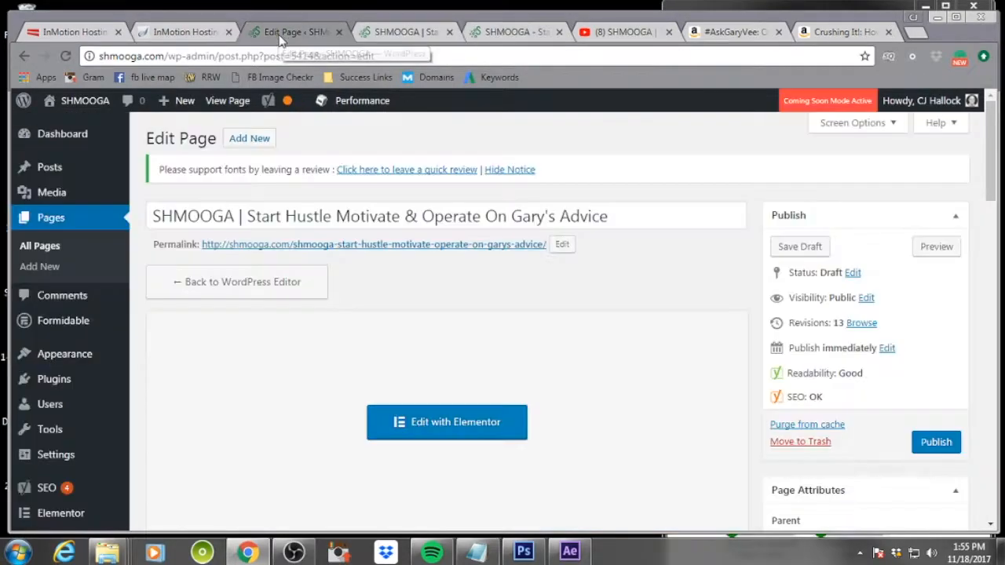
scroll(520, 371, "down", 10)
scroll(520, 371, "down", 3)
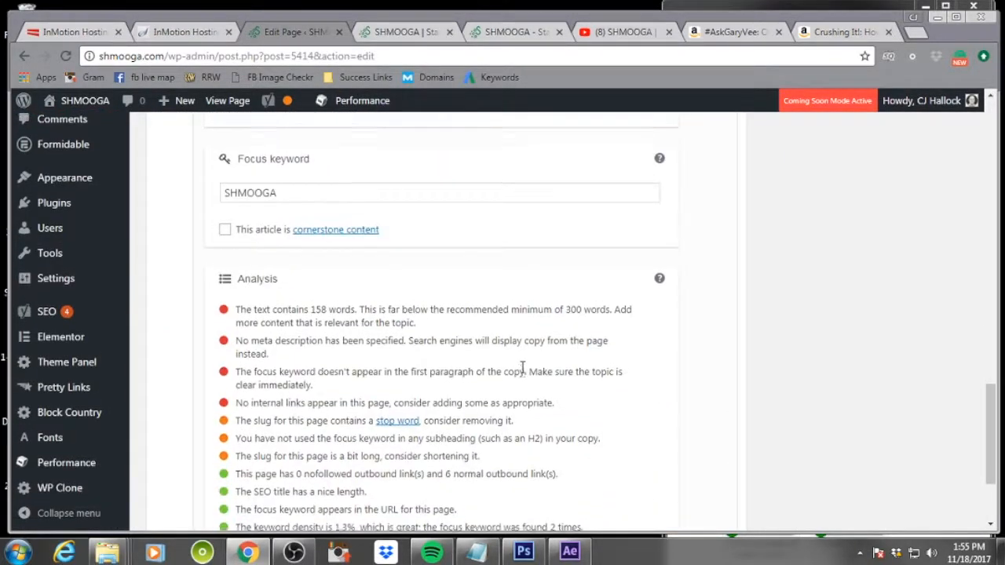
scroll(511, 370, "up", 4)
Write the meta description 'Gary Vaynerchuk has inspired millions & this site is to help encourage people to start! Take SHMOOGA Today!'
left_click(294, 316)
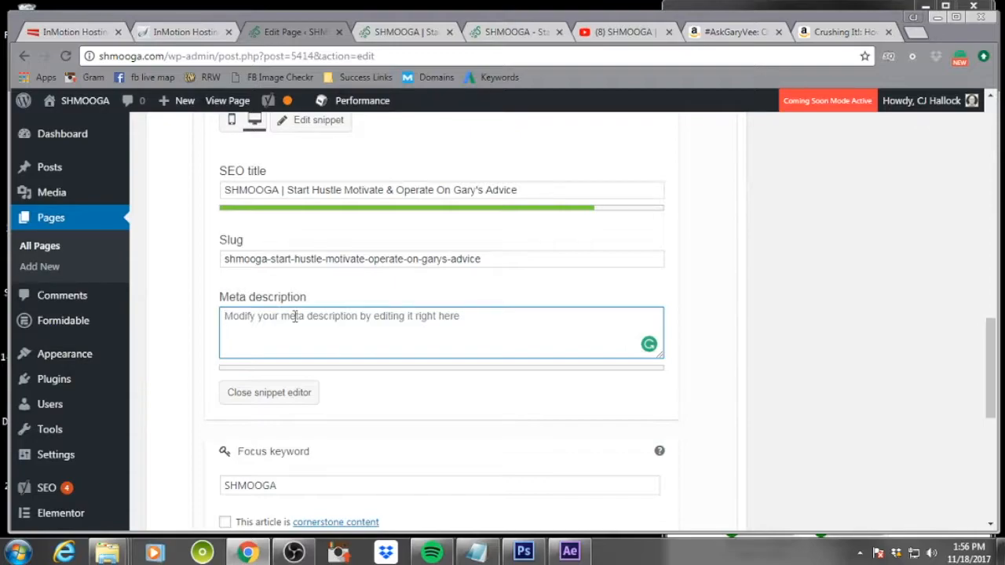
type("G")
key("BackSpace")
type("Gary Vaynerchuk has inspired")
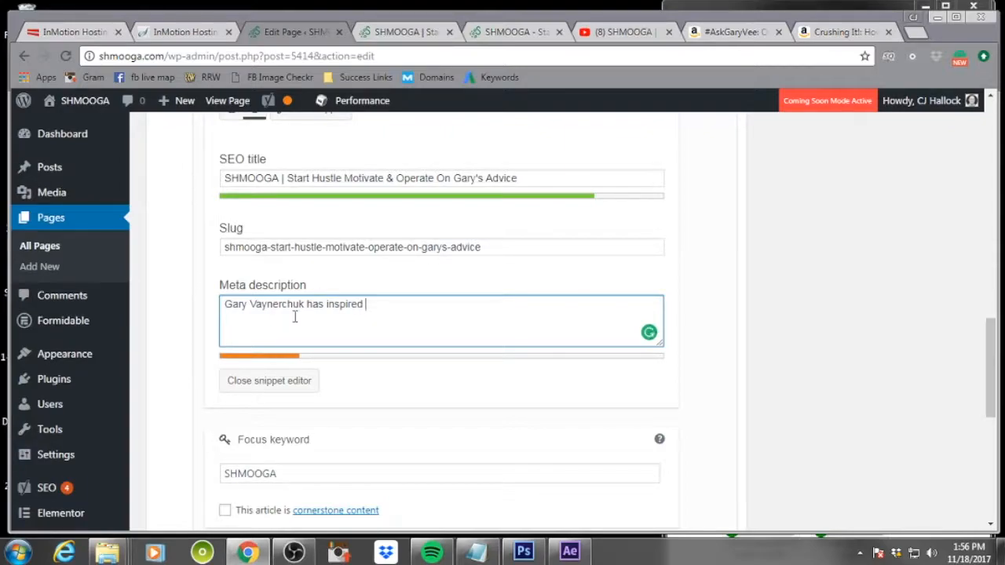
type(" millions & this site")
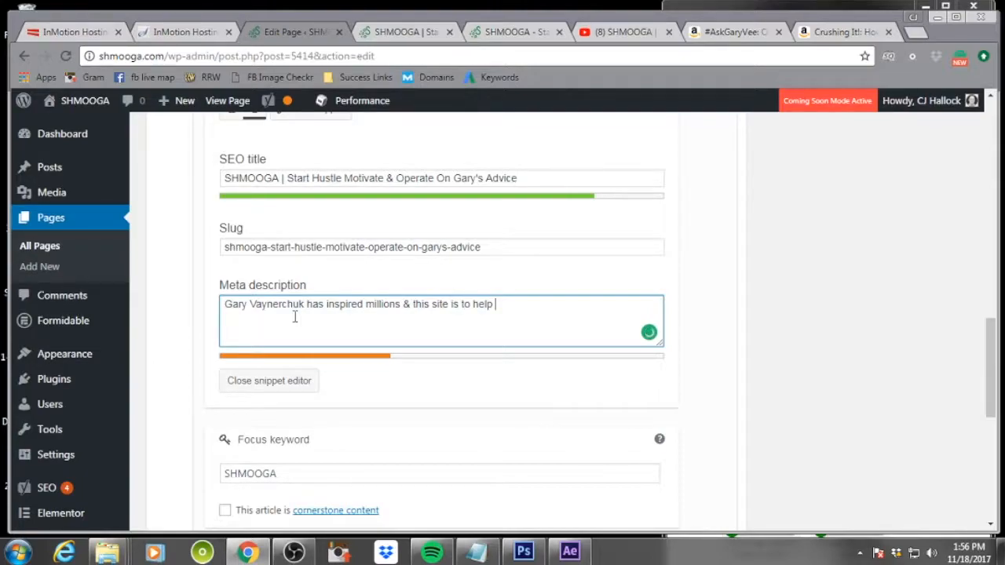
type("is to help encourage people to start!")
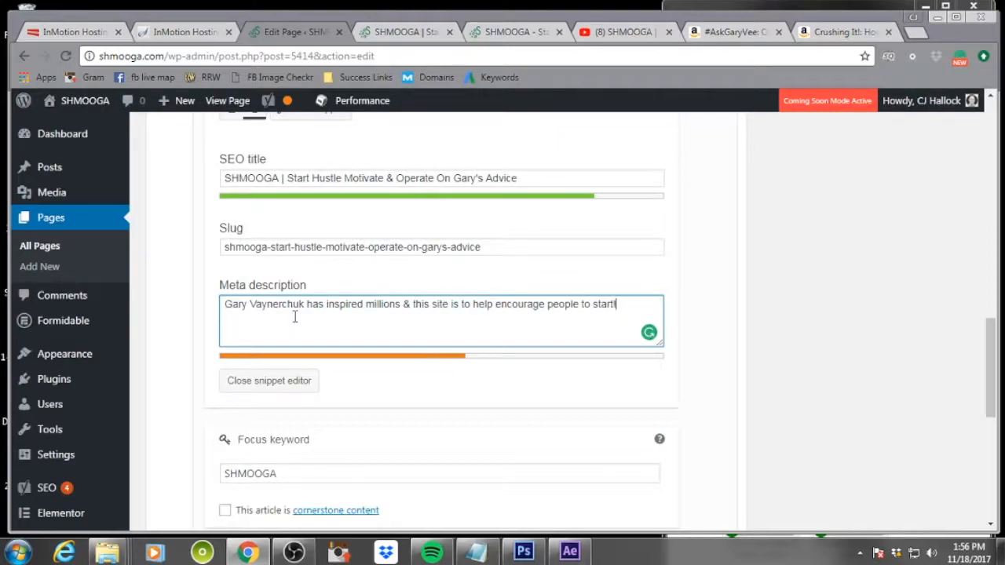
type("SM")
key("BackSpace")
type("HMOOGA")
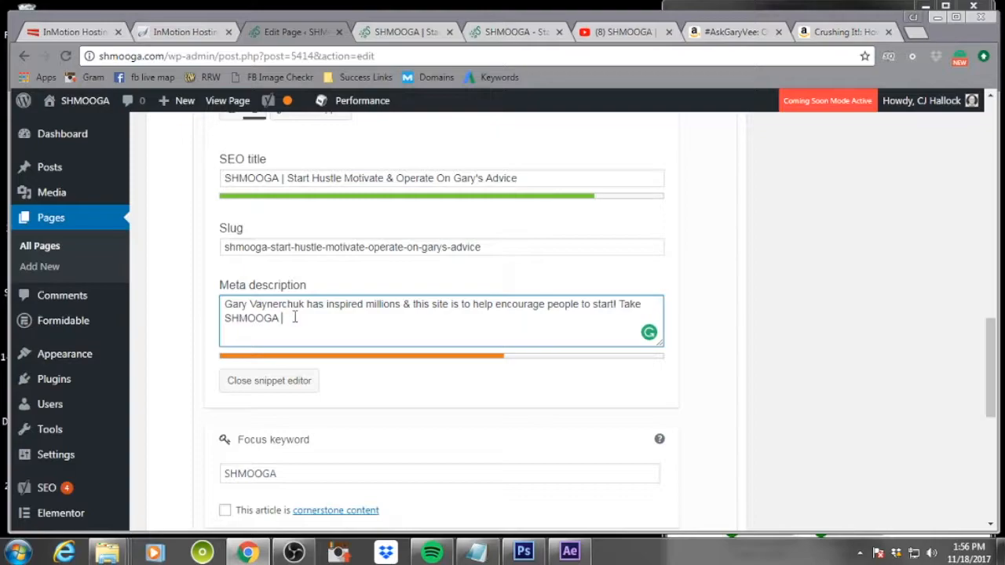
type(" Tay")
key("BackSpace")
key("BackSpace")
type("oday!")
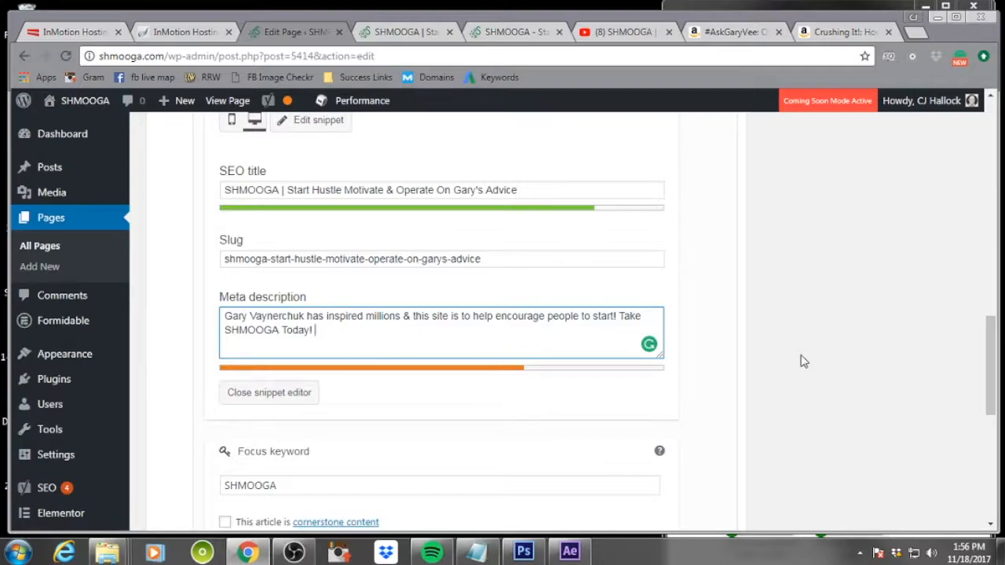
scroll(802, 360, "up", 5)
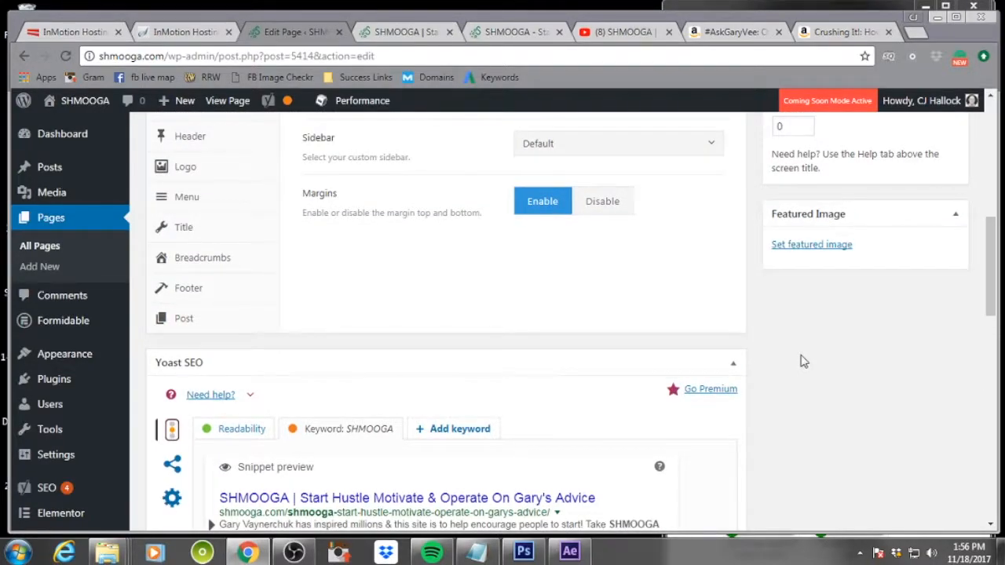
scroll(802, 361, "down", 2)
scroll(803, 361, "down", 3)
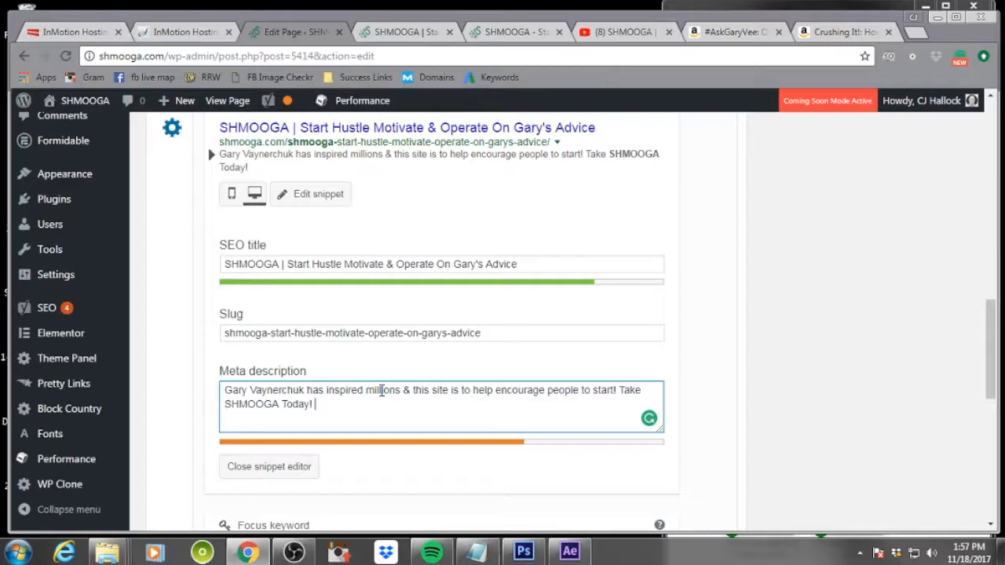
type("Gary")
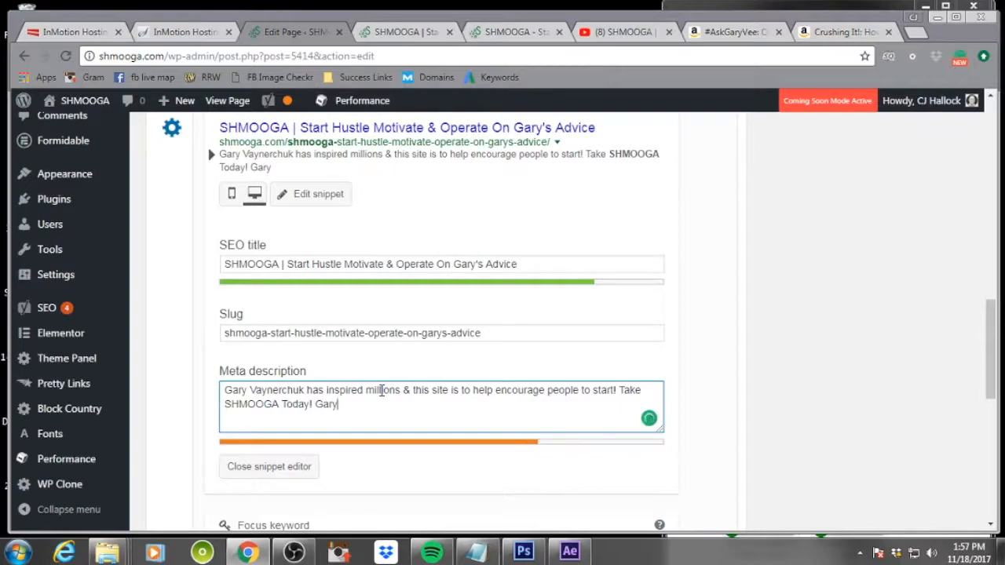
key("BackSpace")
key("BackSpace")
key("BackSpace")
key("BackSpace")
type("Follow @f")
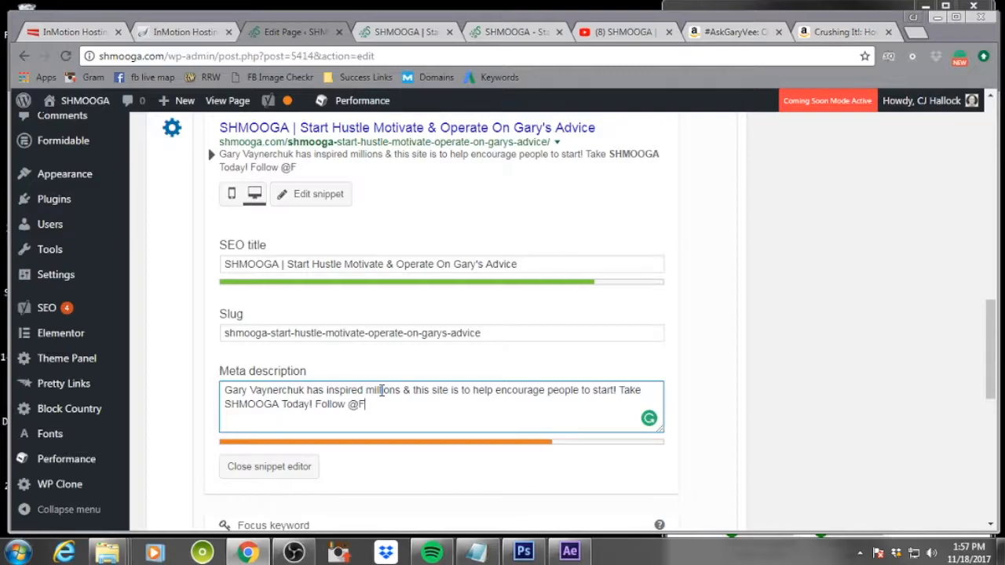
key("BackSpace")
type("Garyvee Today")
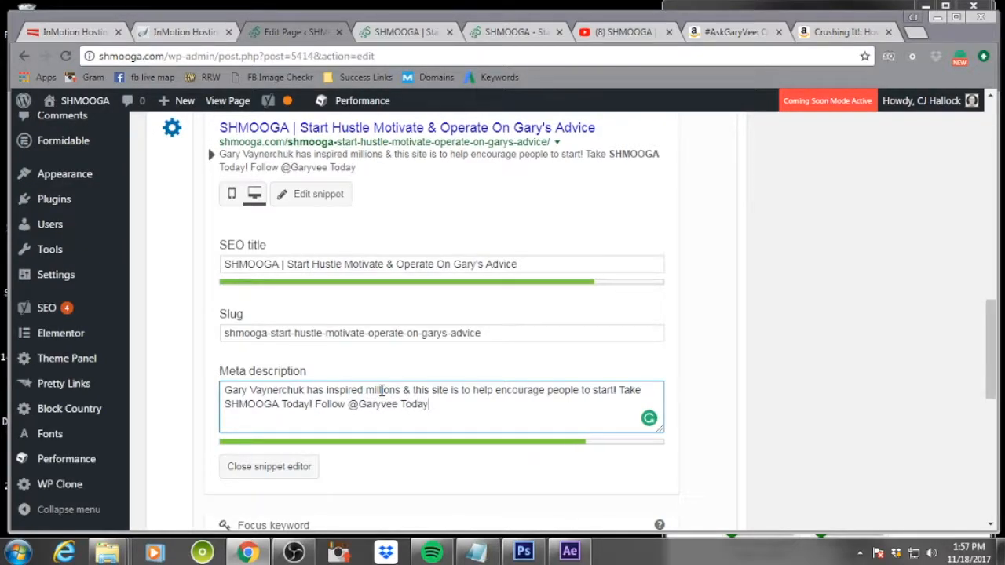
type("!")
Publish the SHMOOGA page
scroll(473, 368, "down", 3)
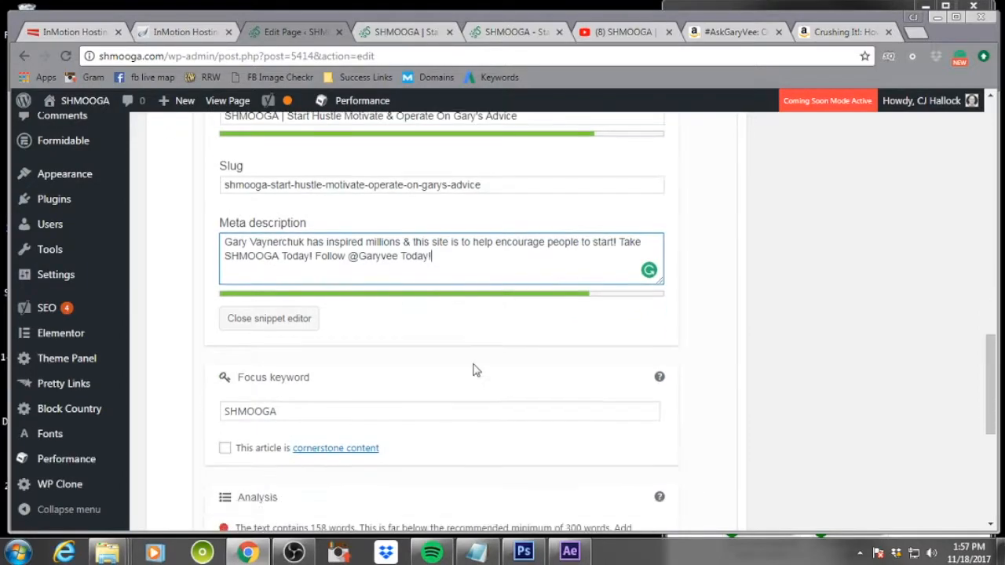
scroll(473, 368, "down", 5)
scroll(473, 368, "up", 10)
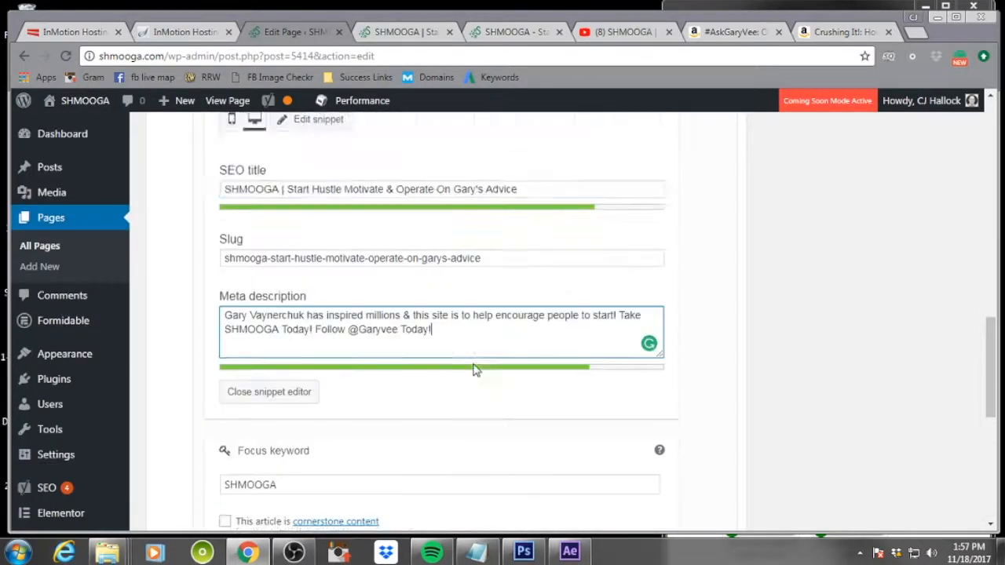
scroll(474, 370, "up", 10)
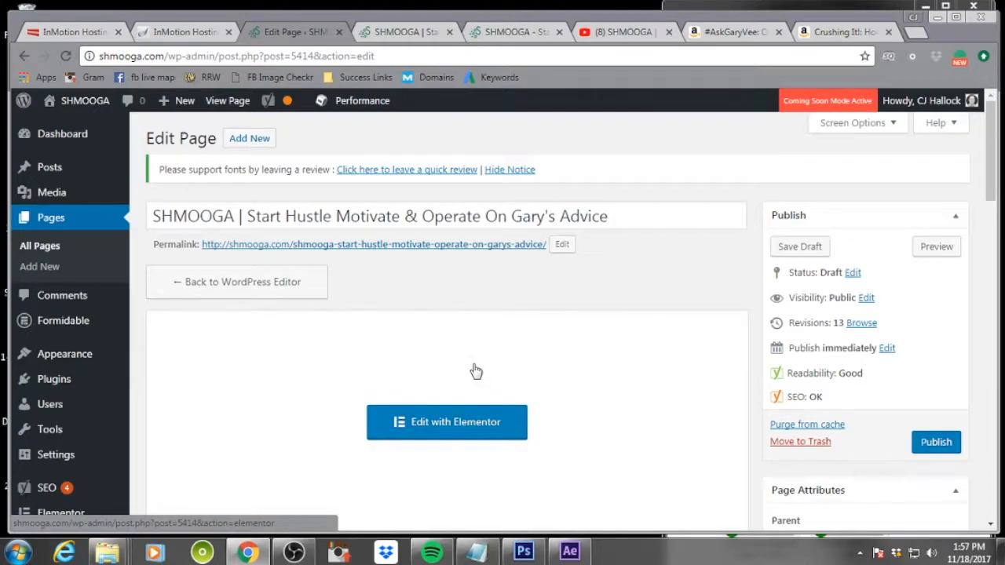
left_click(940, 443)
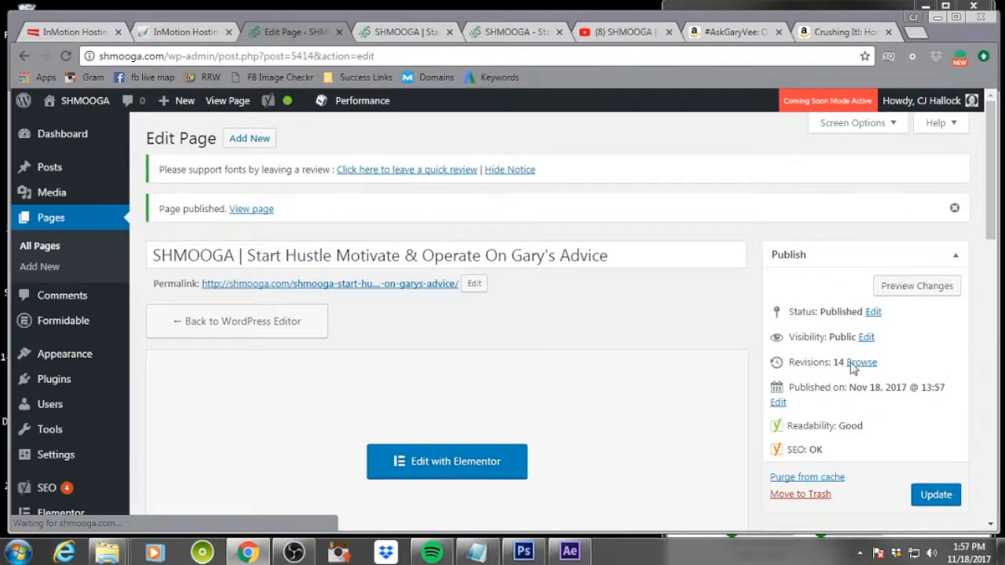
In Reading Settings, make the homepage a static page showing 'SHMOOGA | Start Hustle Motivate & Operate On Gary's Advice' and save
mouse_move(69, 457)
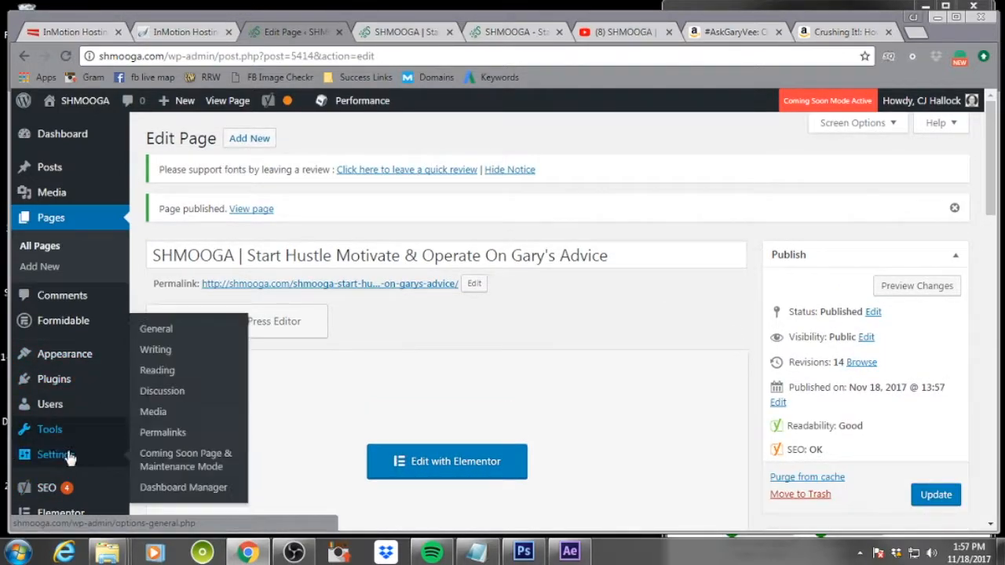
left_click(159, 372)
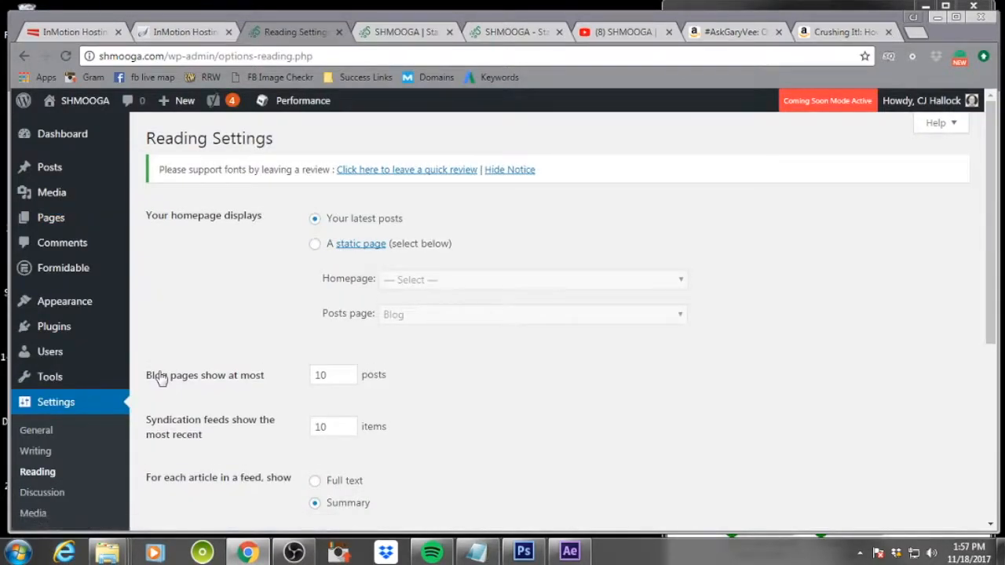
left_click(314, 244)
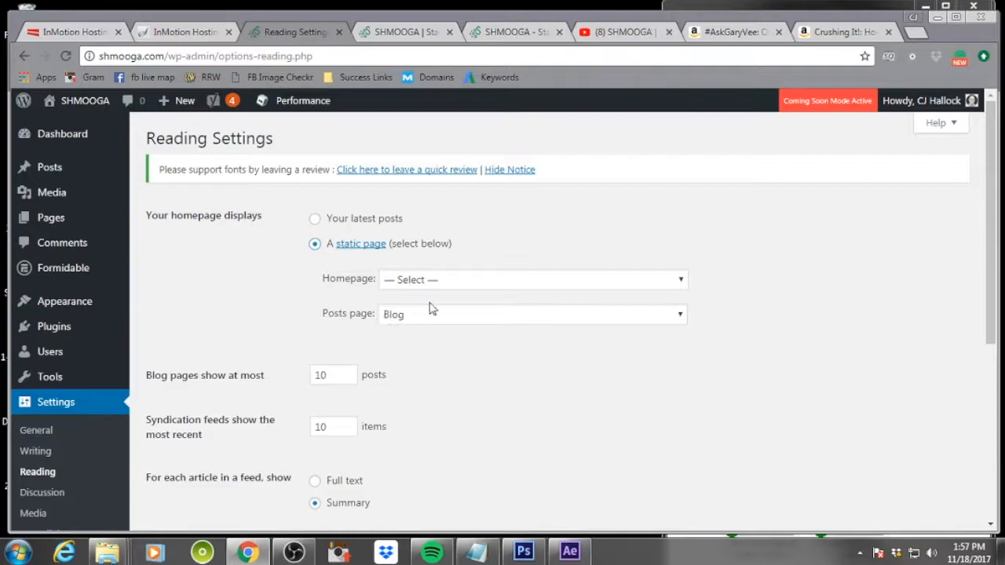
left_click(449, 284)
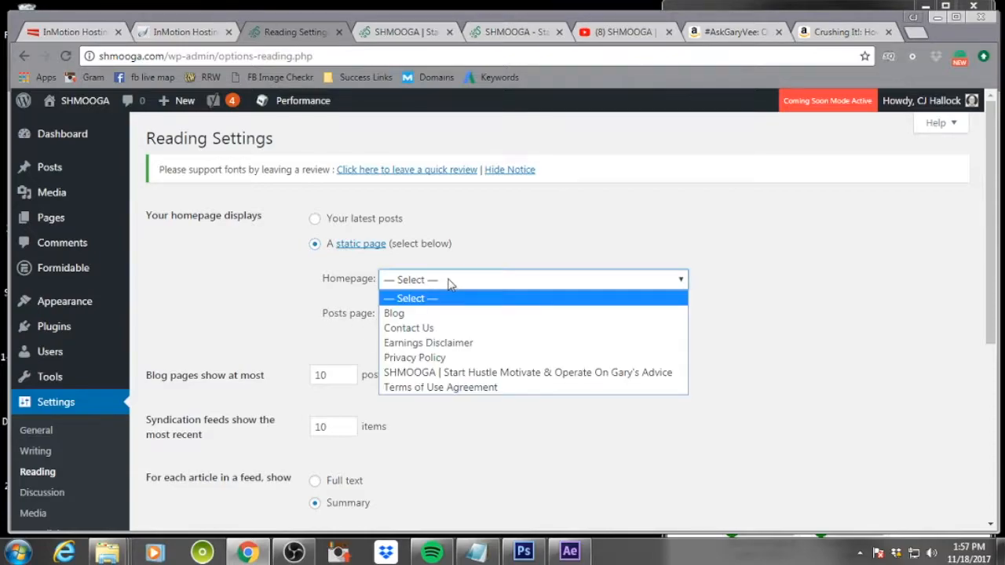
left_click(453, 374)
scroll(533, 415, "down", 4)
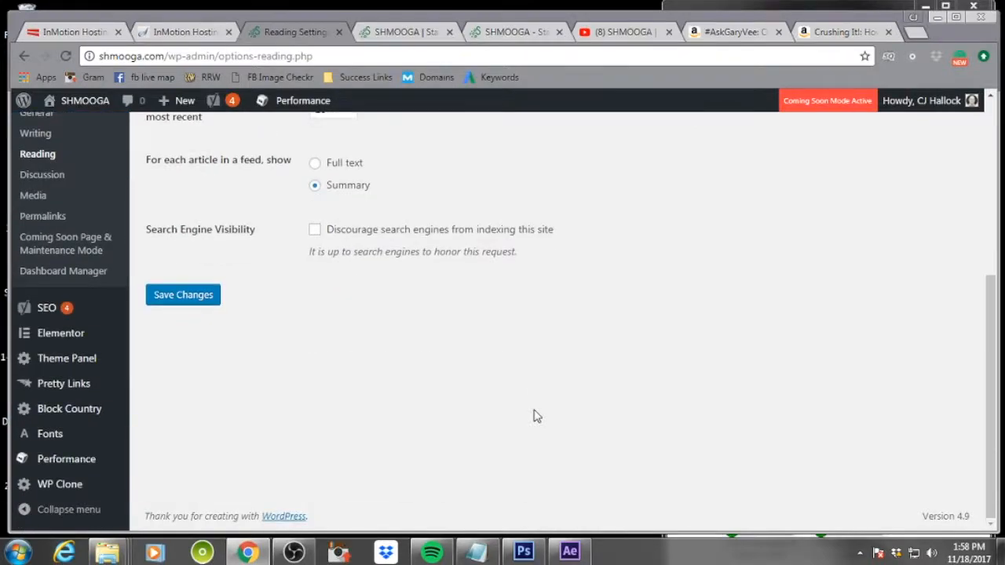
left_click(182, 294)
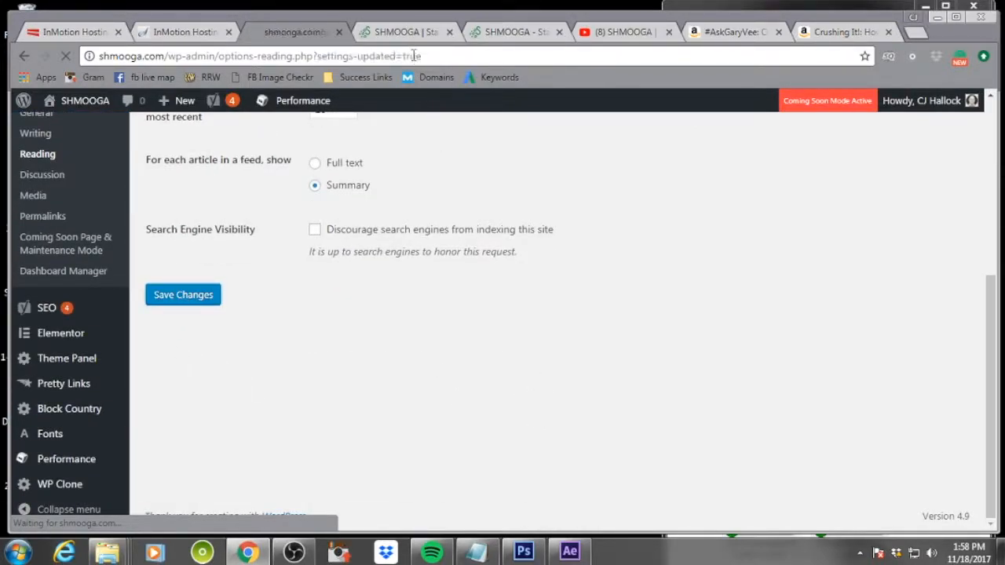
Reload the live homepage and scroll through it down to the footer
left_click(410, 32)
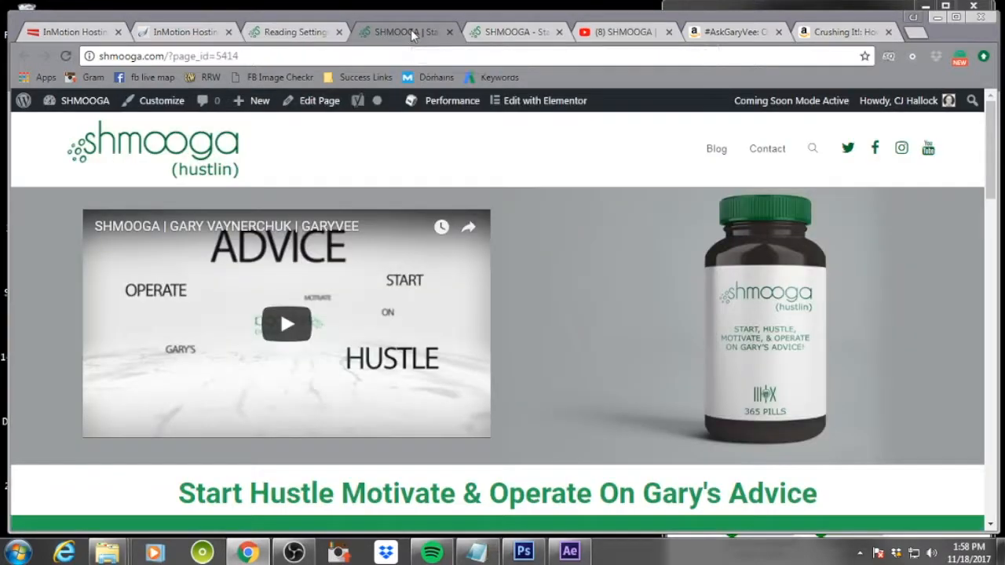
left_click(510, 31)
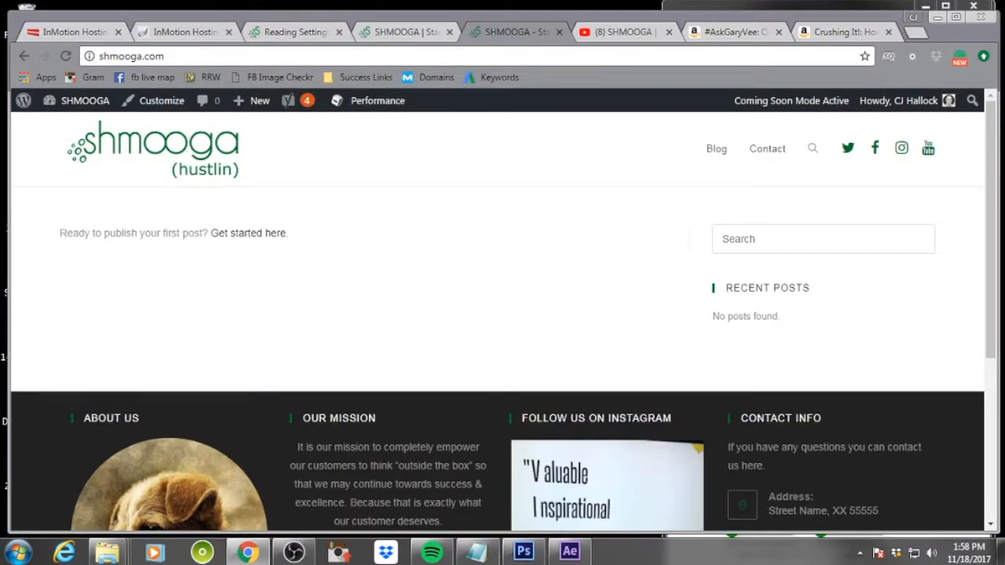
left_click(64, 59)
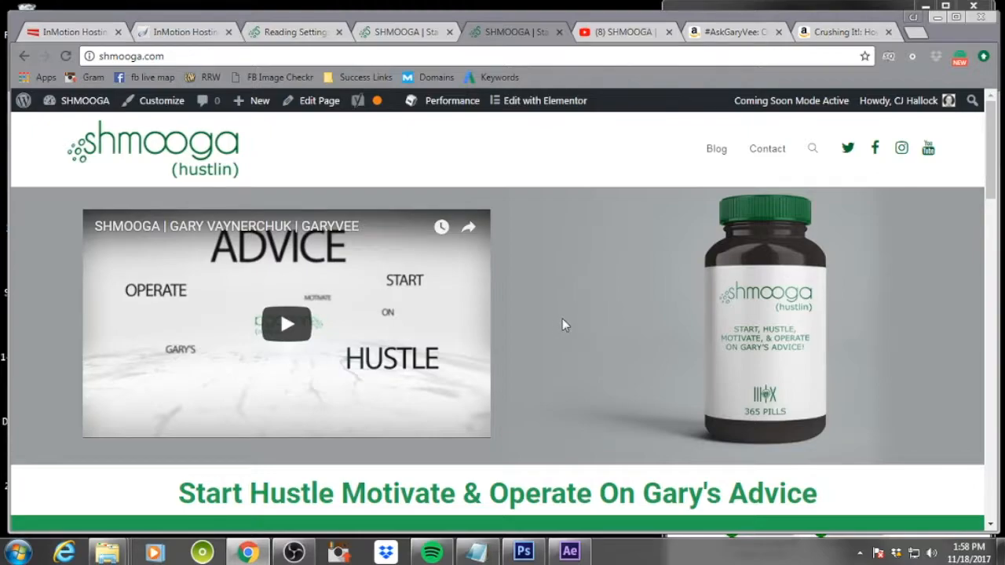
scroll(674, 330, "down", 6)
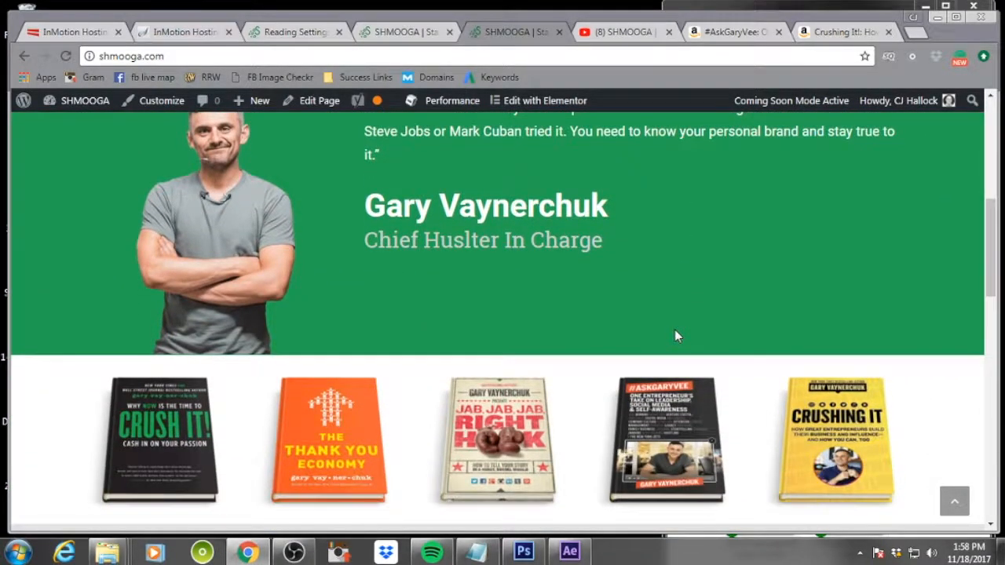
scroll(674, 330, "down", 9)
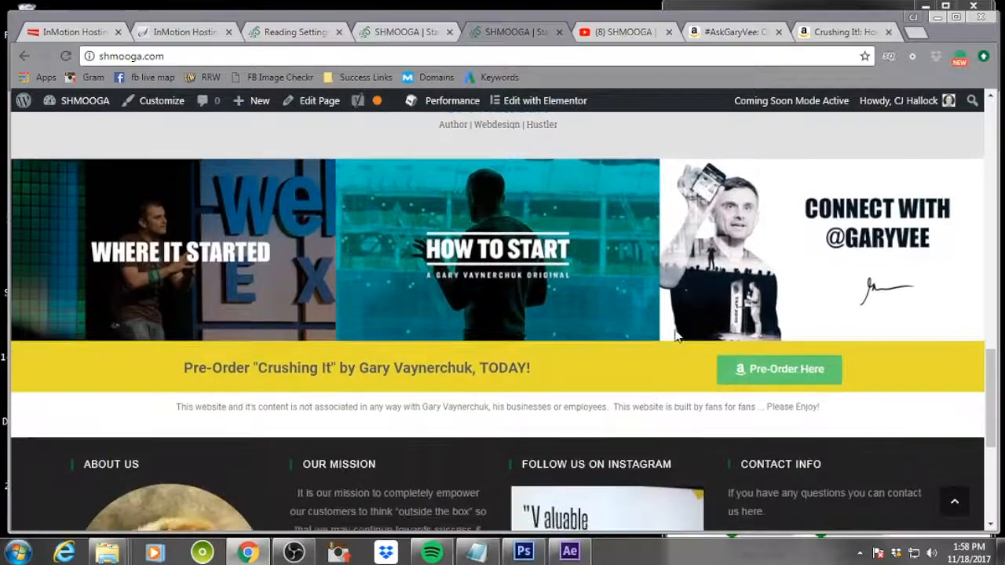
scroll(677, 336, "down", 4)
scroll(674, 336, "up", 4)
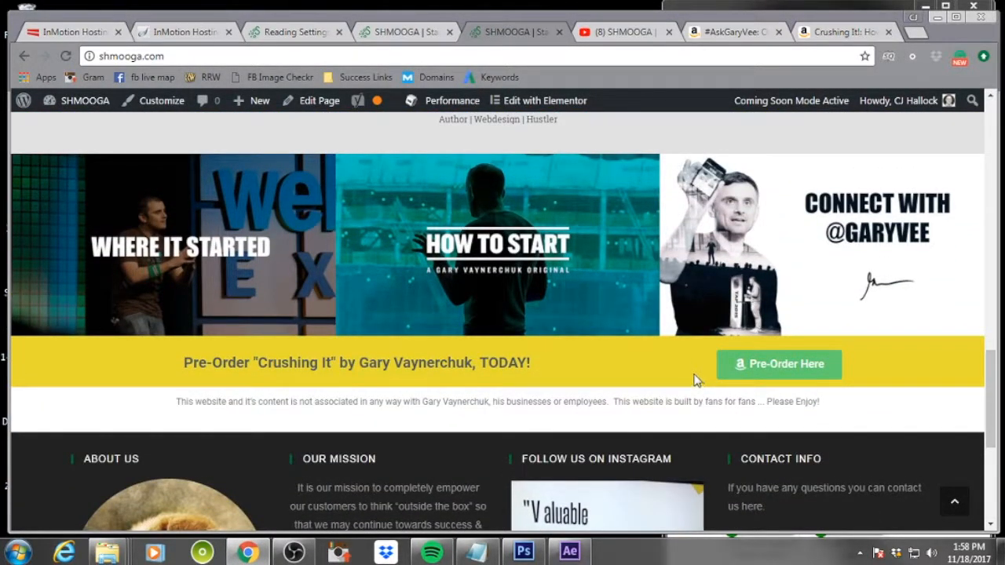
scroll(695, 381, "down", 1)
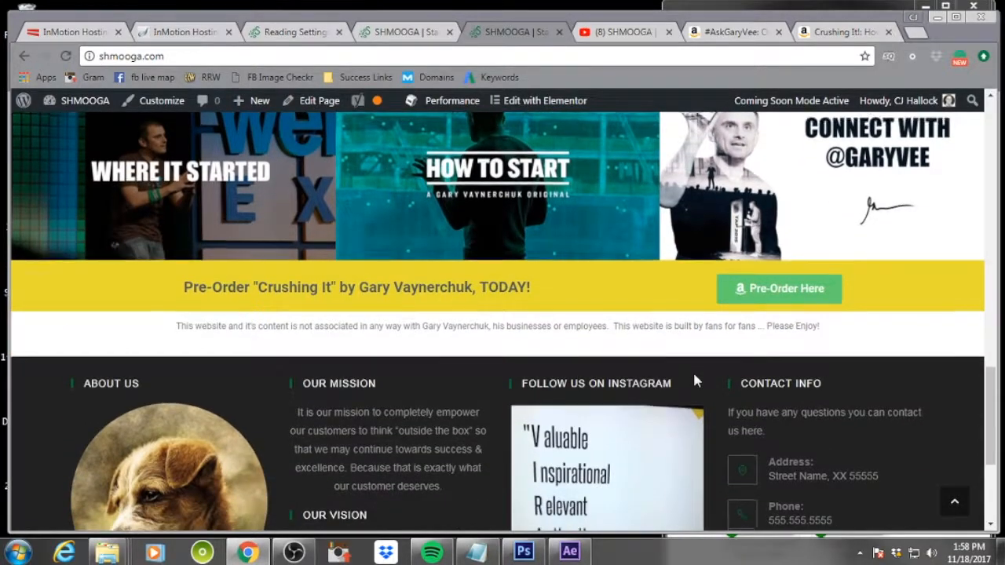
scroll(695, 381, "down", 1)
scroll(695, 381, "down", 2)
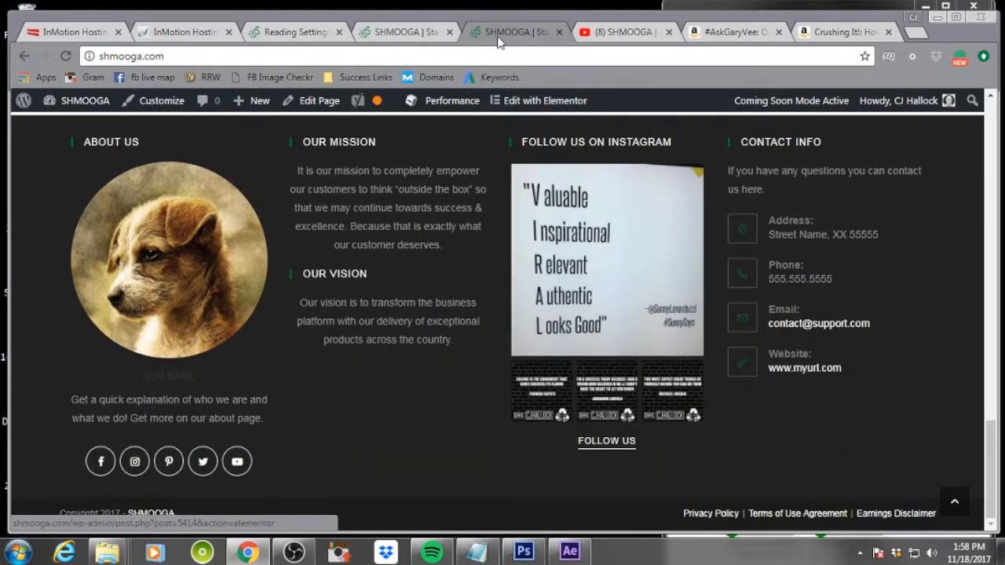
left_click(394, 32)
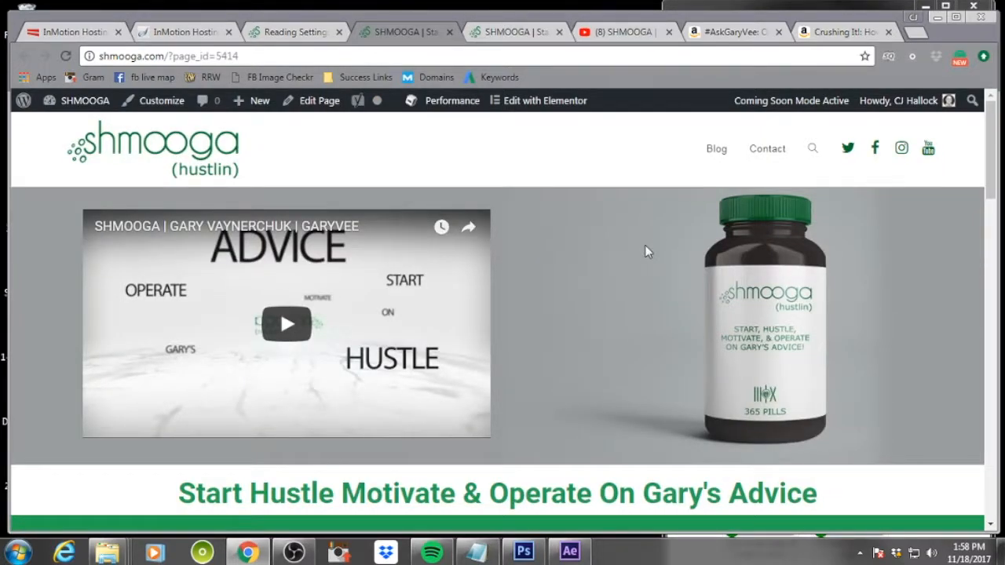
left_click(287, 32)
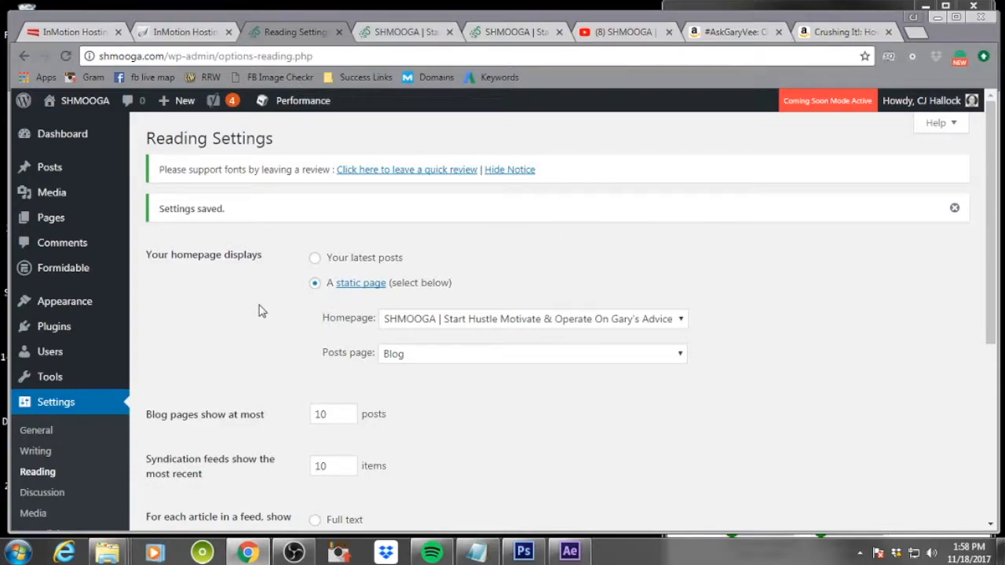
Open the Widgets page and expand the About Me widget in Footer 1
scroll(262, 310, "down", 1)
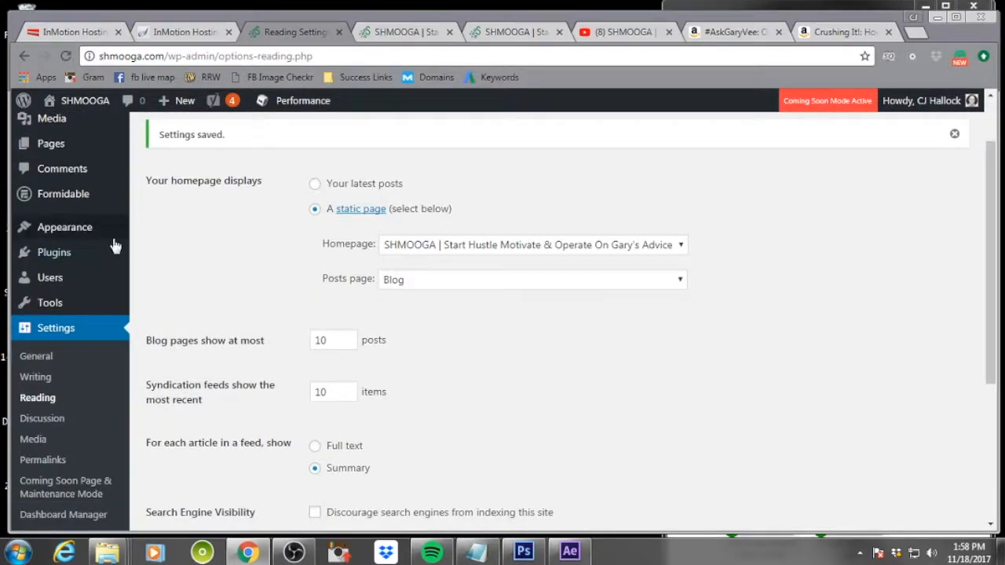
mouse_move(90, 233)
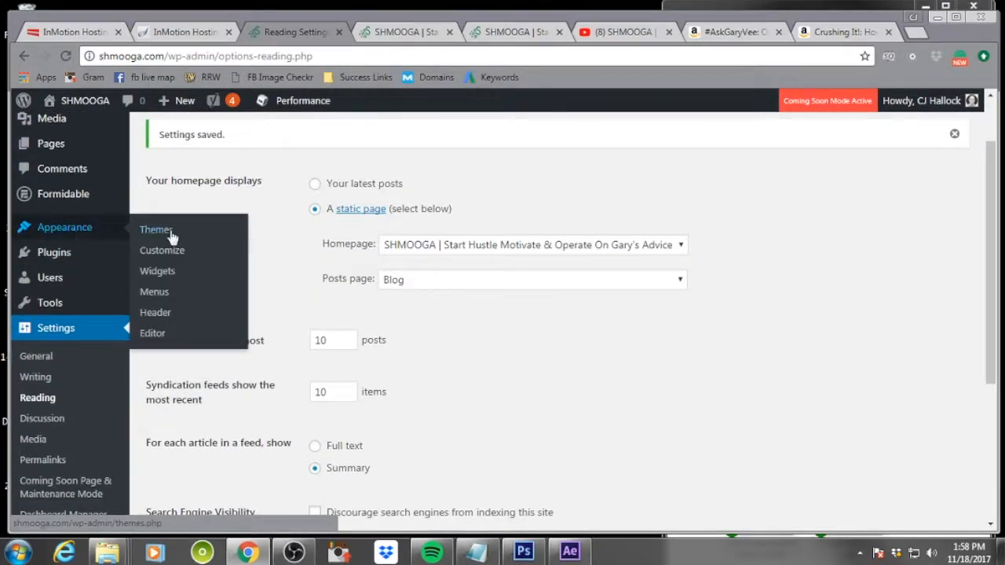
left_click(164, 272)
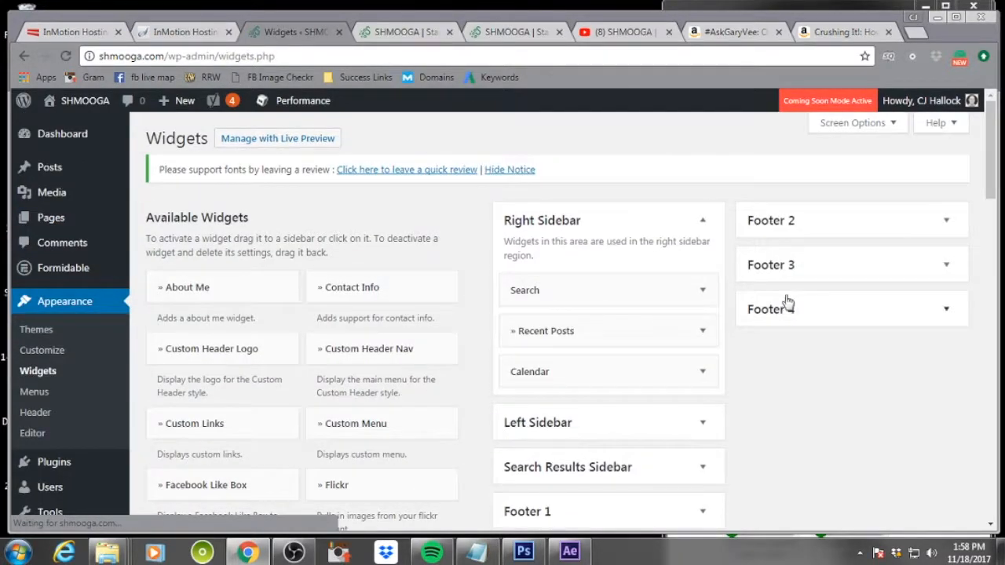
scroll(793, 314, "down", 2)
scroll(702, 251, "up", 2)
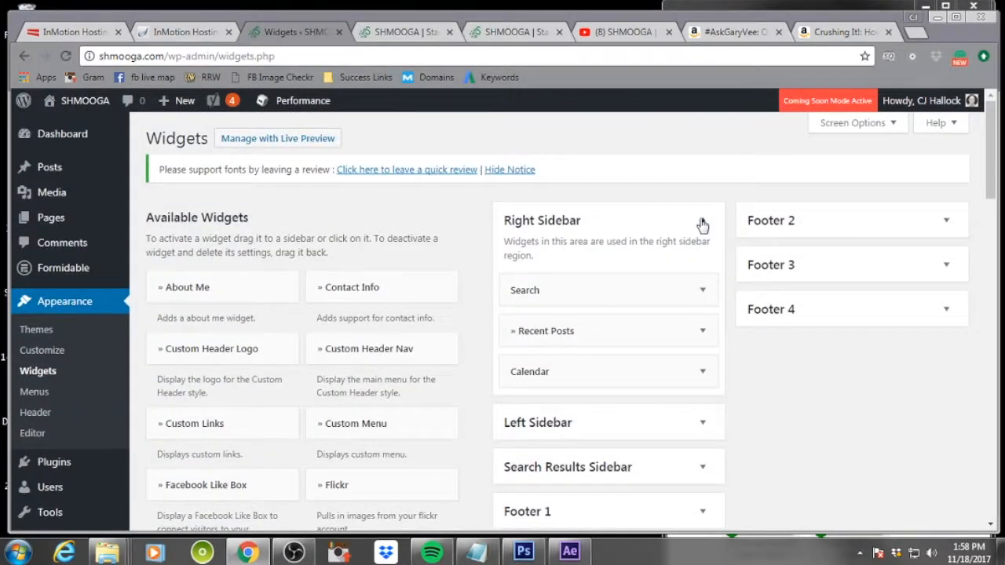
left_click(701, 223)
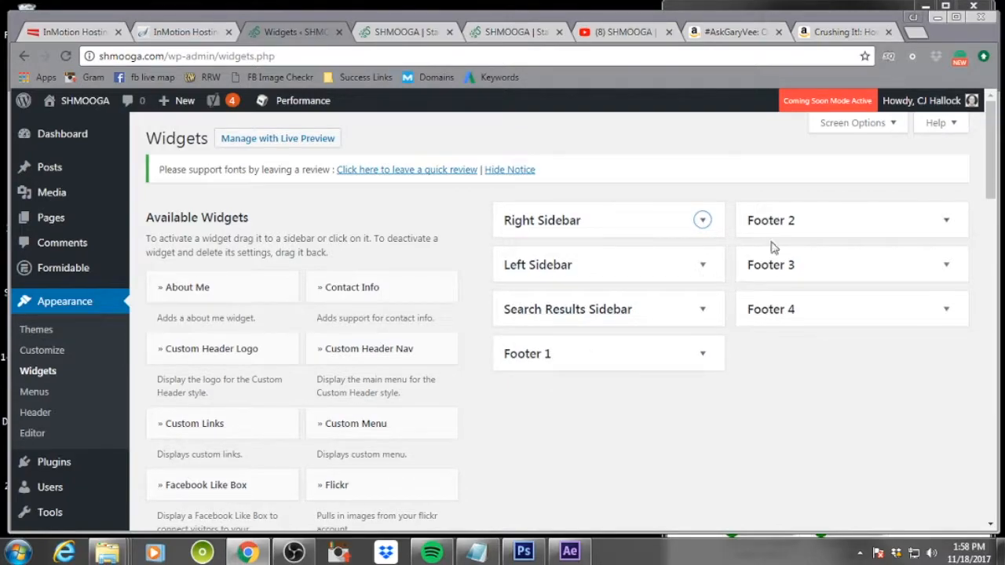
left_click(703, 355)
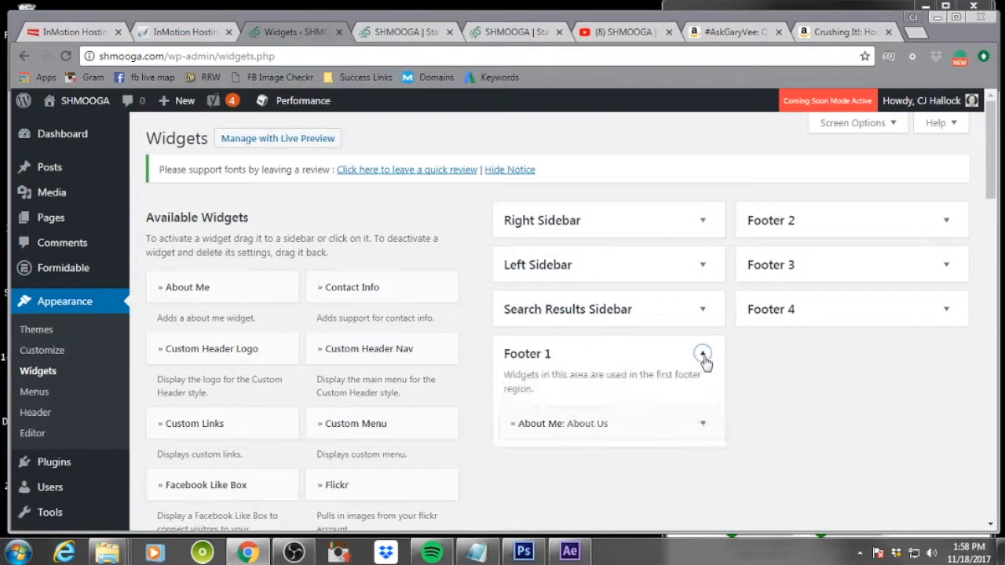
left_click(701, 425)
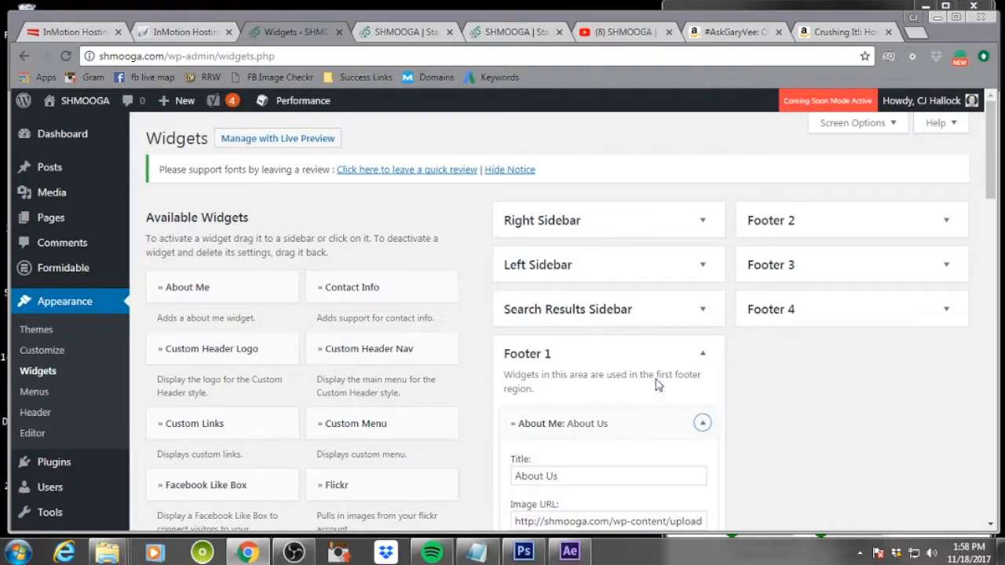
Change the About Me widget title to "About Gary Vaynerchuk"
scroll(657, 385, "down", 1)
left_click_drag(559, 402, 547, 401)
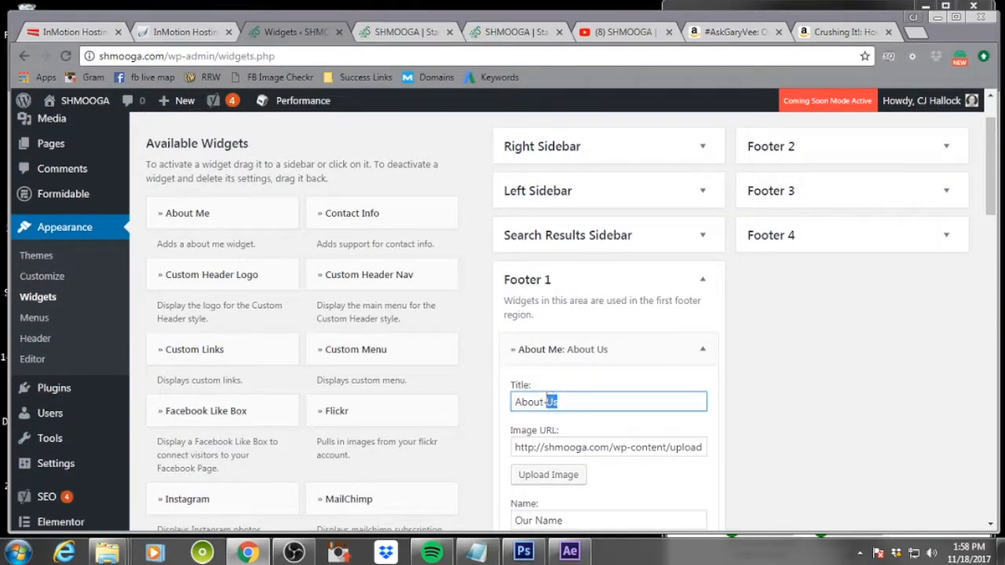
type("Gary Vaynerchuk")
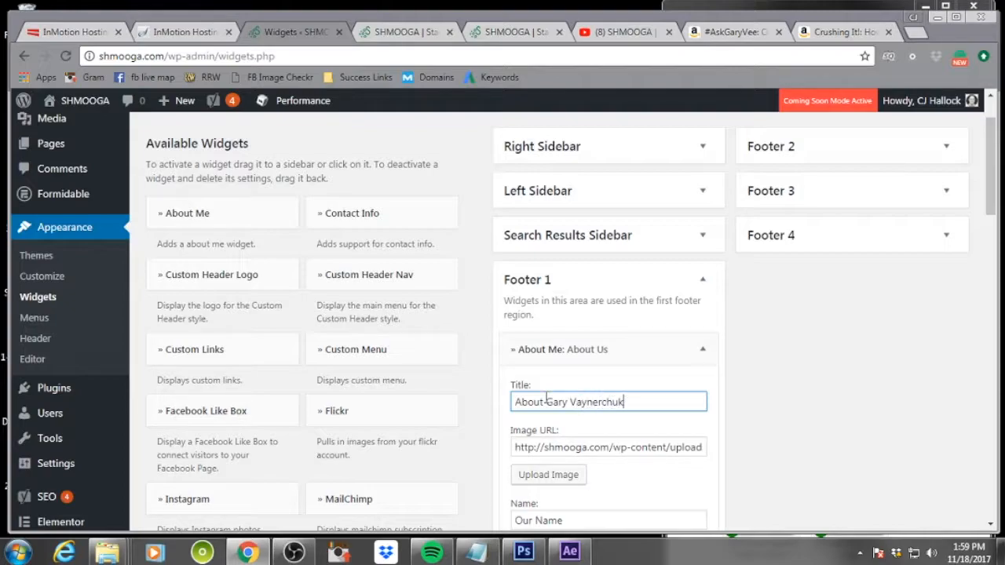
Pick the headshot image from the media library, give it alt text "gary vaynerchuk" and description "garyvee", and insert it
left_click(541, 476)
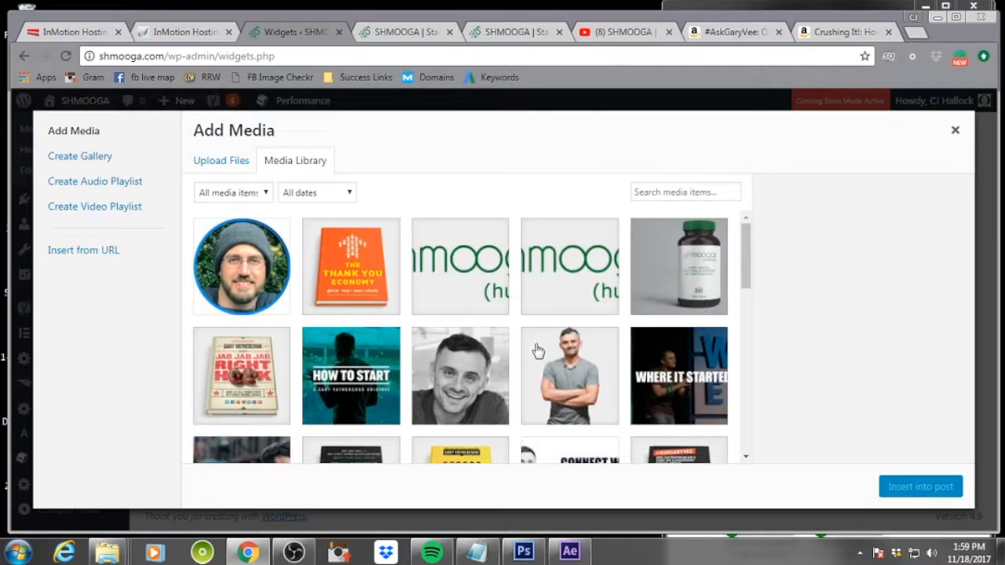
left_click(478, 384)
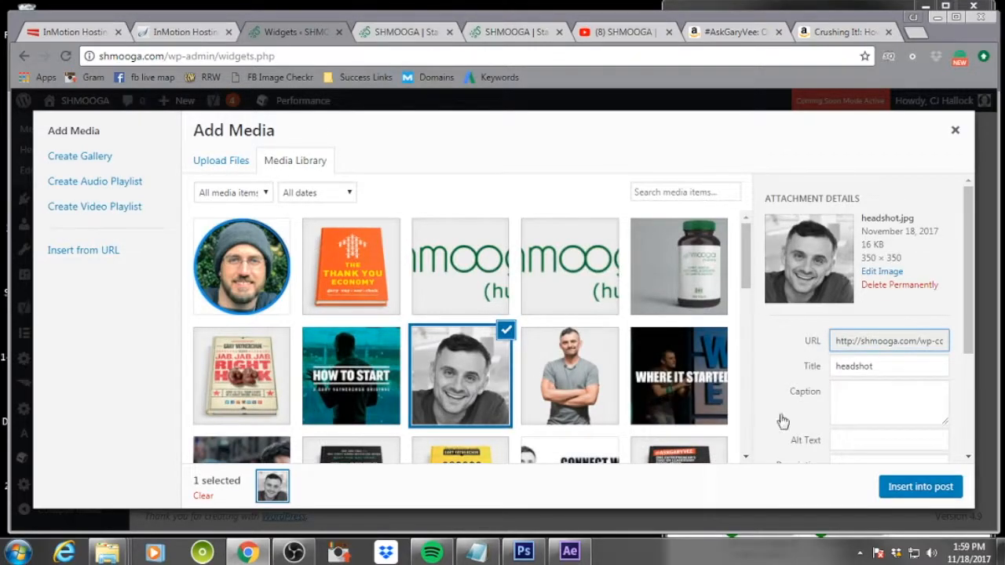
left_click(864, 446)
type("gary v")
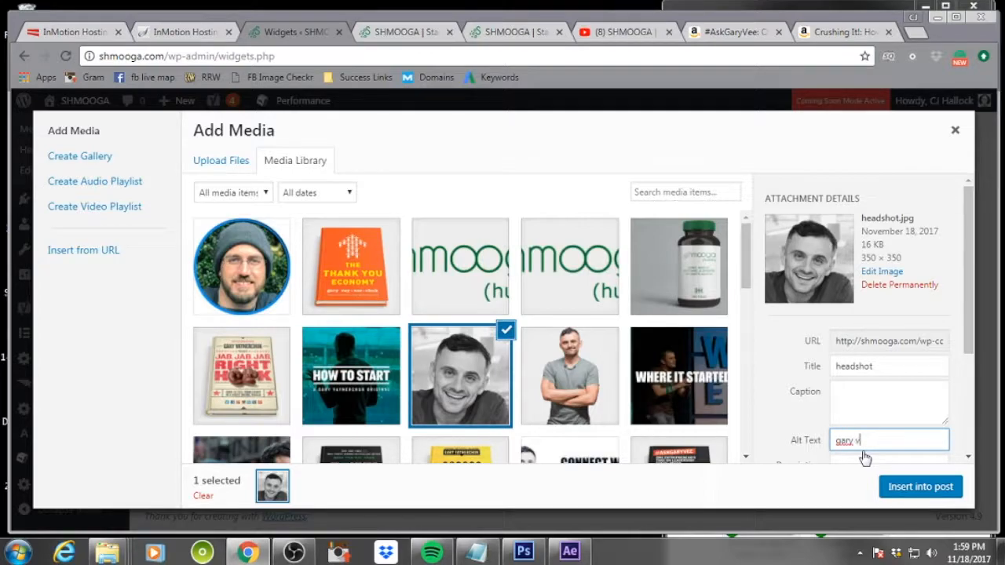
type("aynerchuk")
key("Tab")
type("gary")
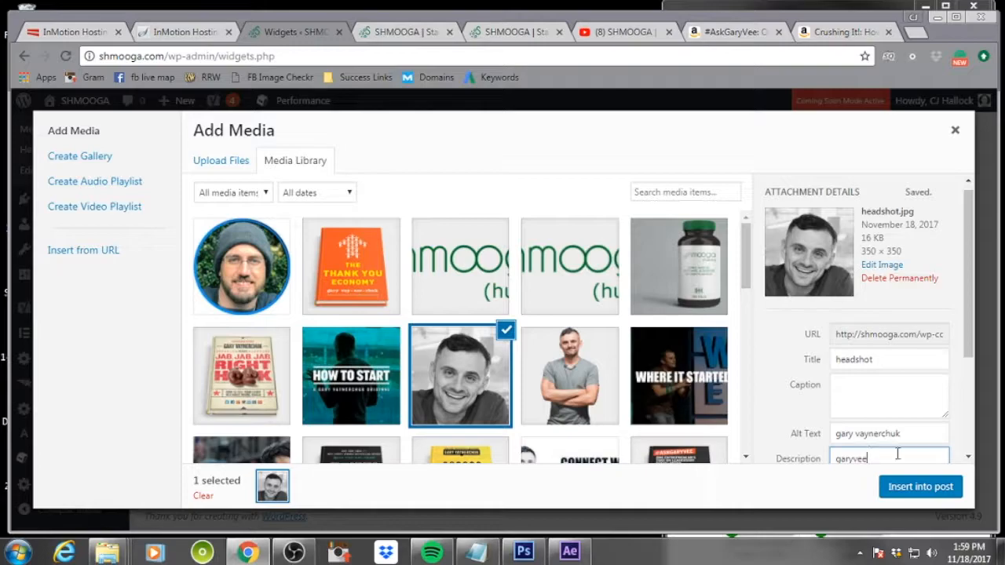
left_click(928, 488)
Replace the widget's Name with "Gary Vaynerchuk"
scroll(883, 443, "down", 2)
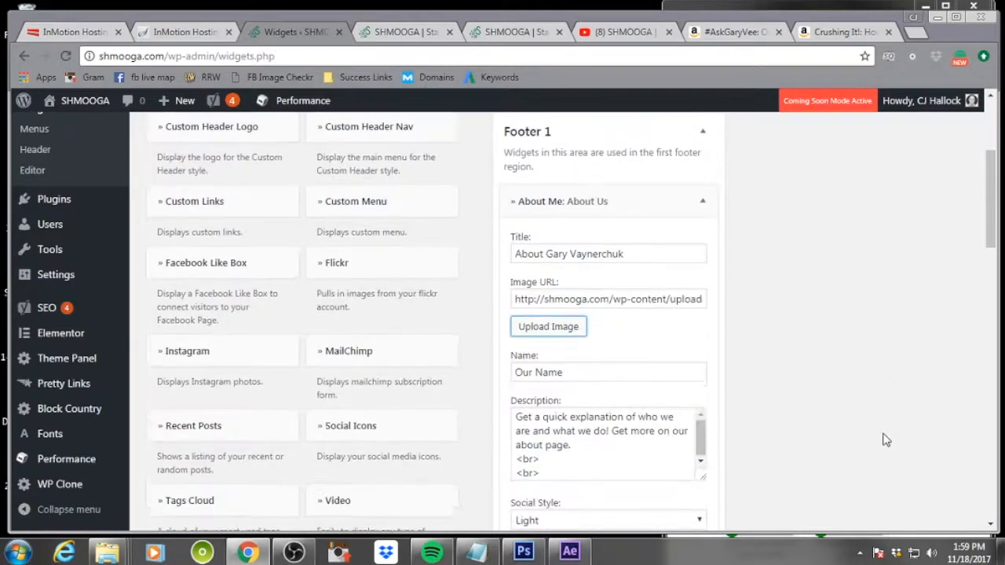
left_click(562, 374)
left_click_drag(561, 374, 507, 380)
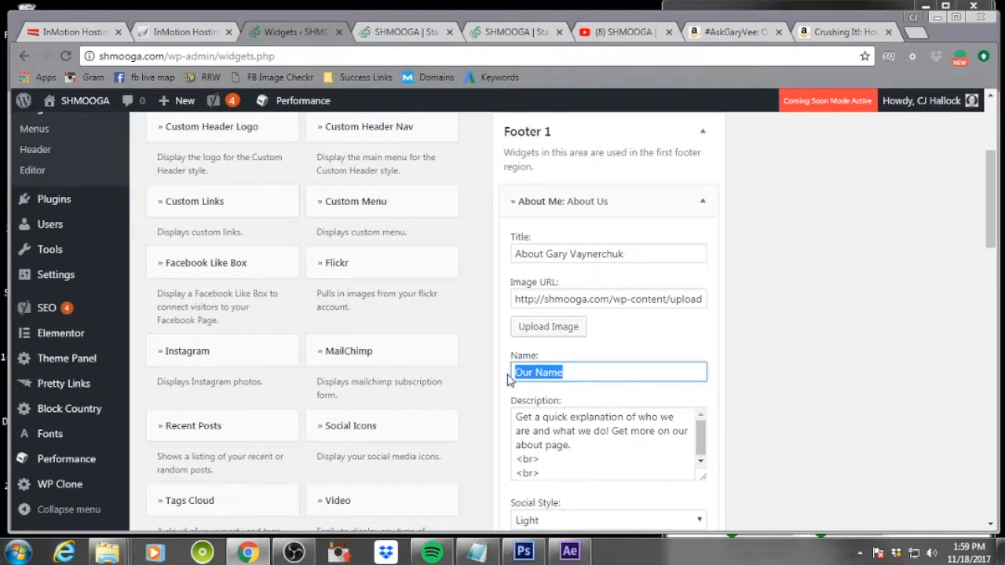
type("Gary V")
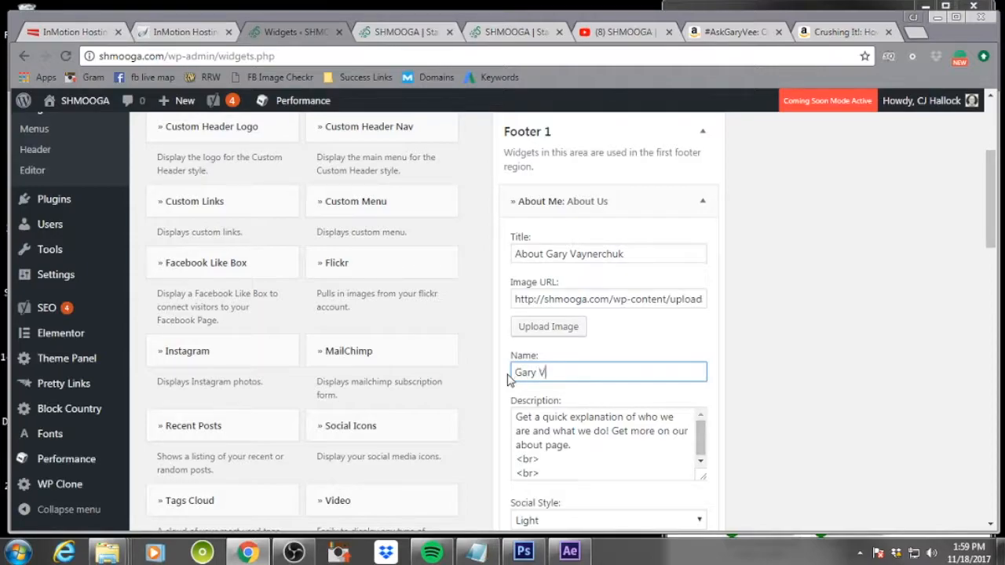
type("aynerchuk")
Replace the widget description with "Gary is a serial entrepreneur & CEO/co-founder of VaynerMedia."
left_click_drag(514, 416, 680, 504)
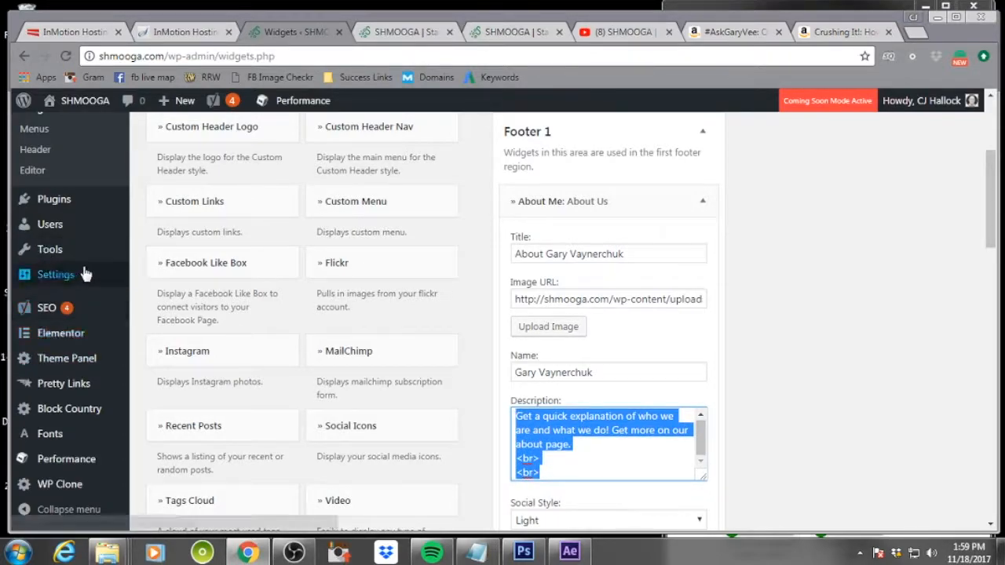
key("alt+Tab")
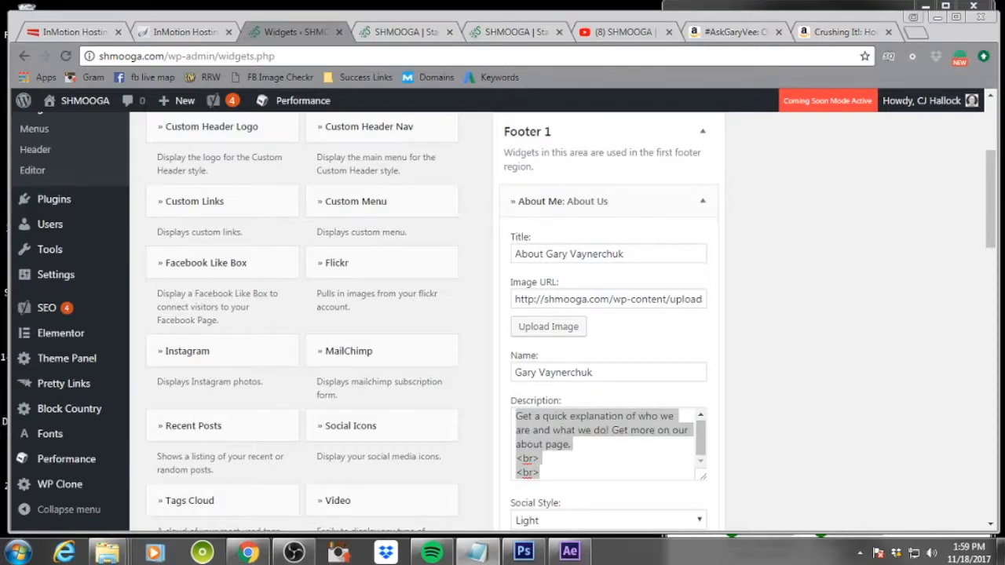
left_click(608, 471)
left_click_drag(583, 468, 466, 393)
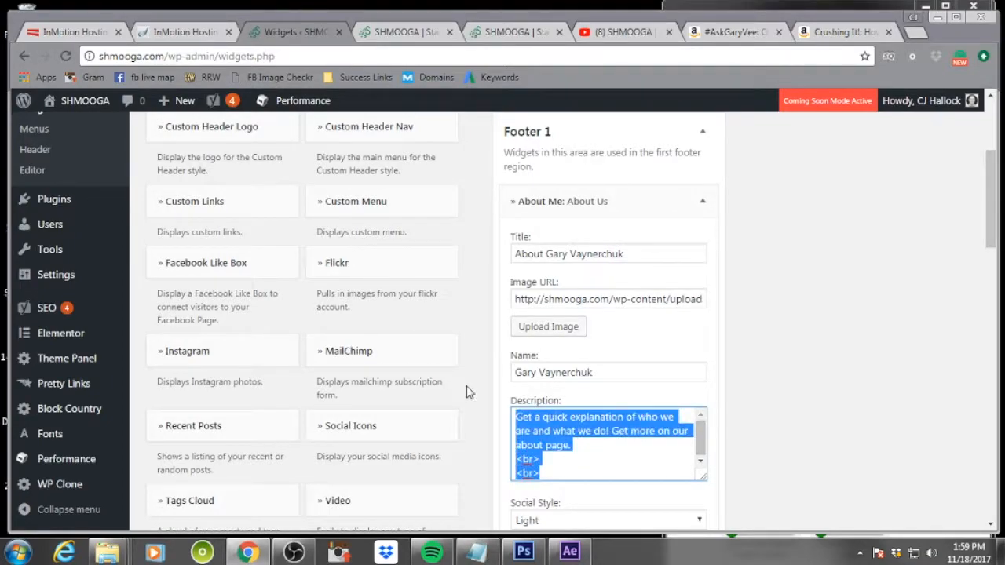
key("BackSpace")
type("Gary is a ser")
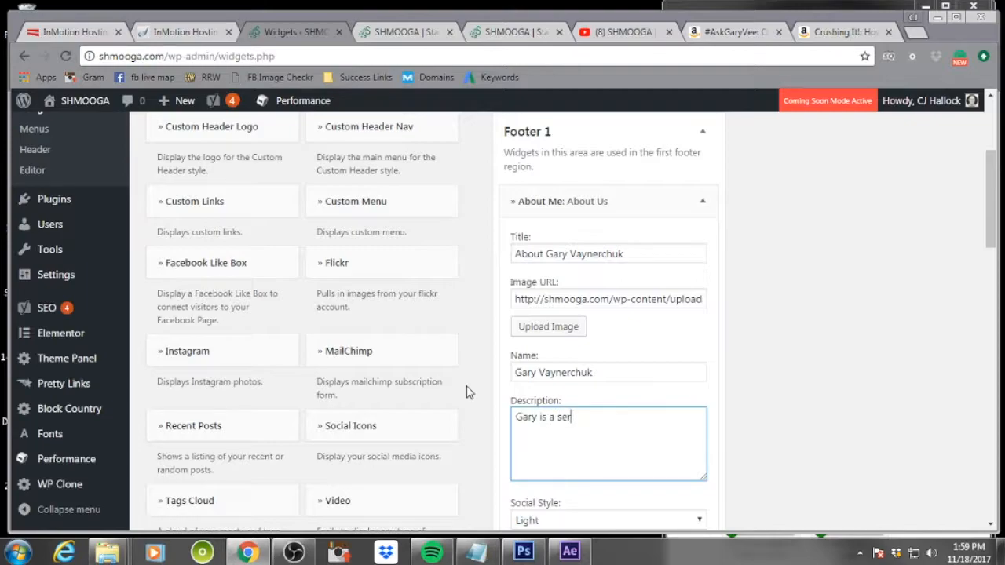
type("ial entrepren")
type("eur")
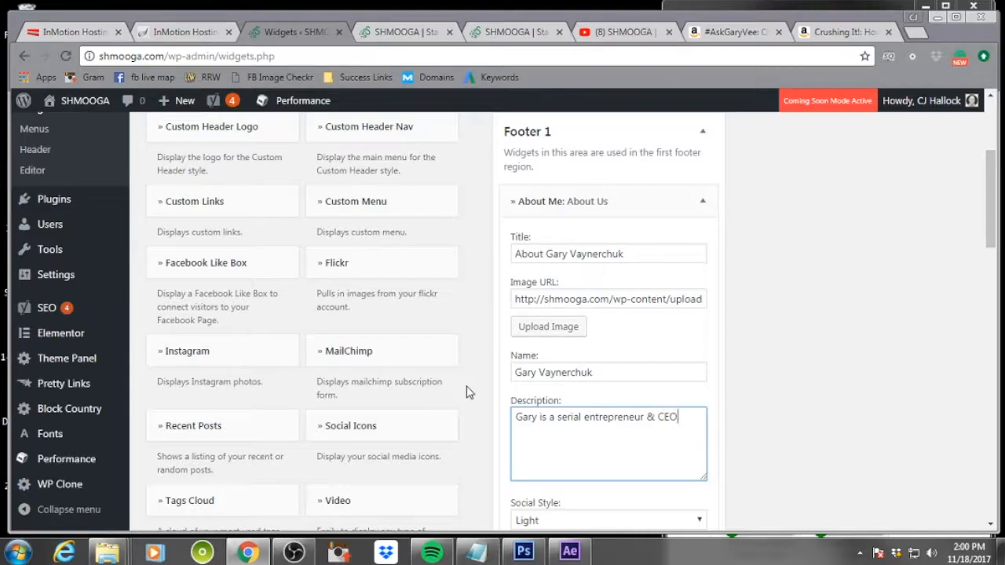
type("& CEO/co-founde")
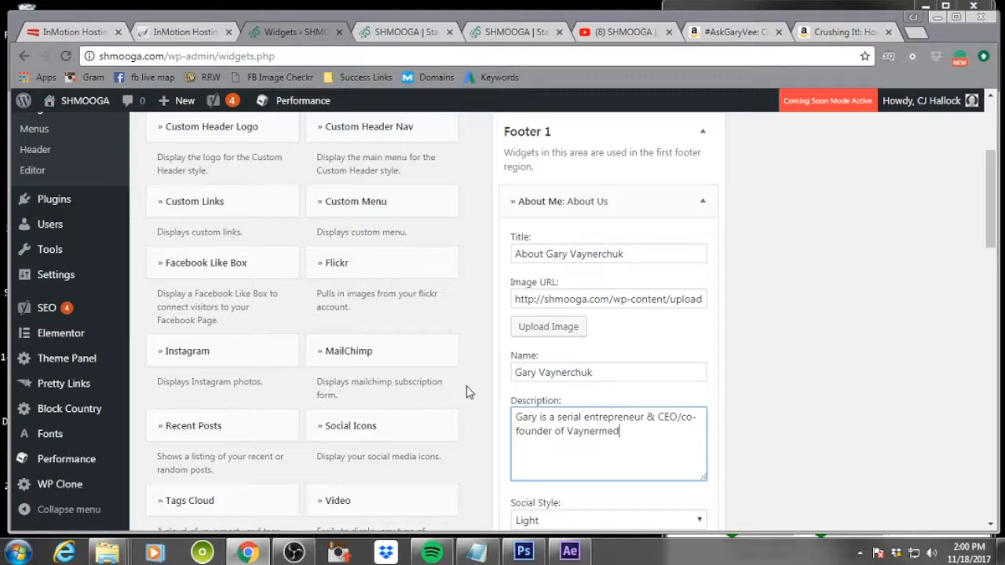
type("r of VaynerMedia.")
scroll(652, 400, "down", 2)
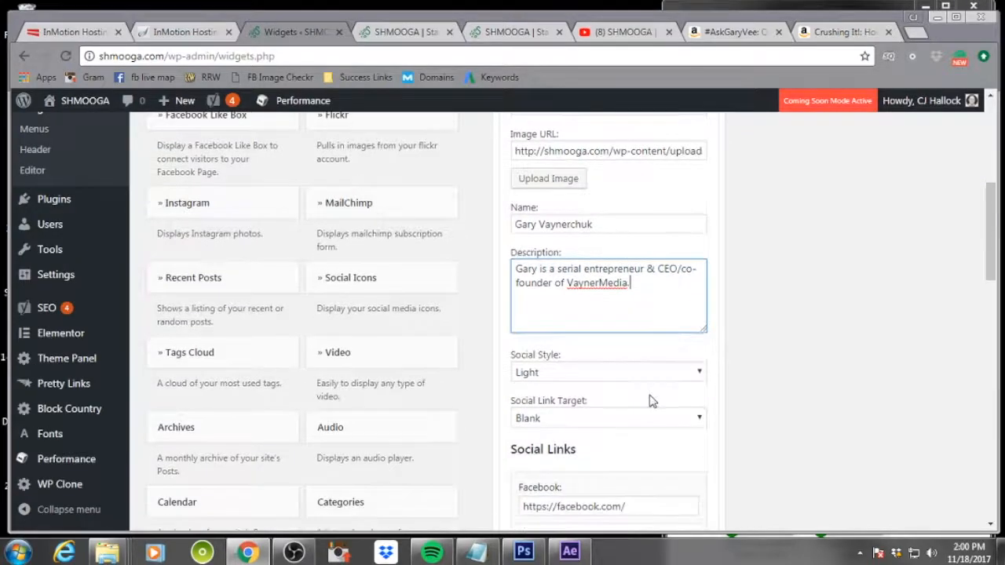
left_click(582, 373)
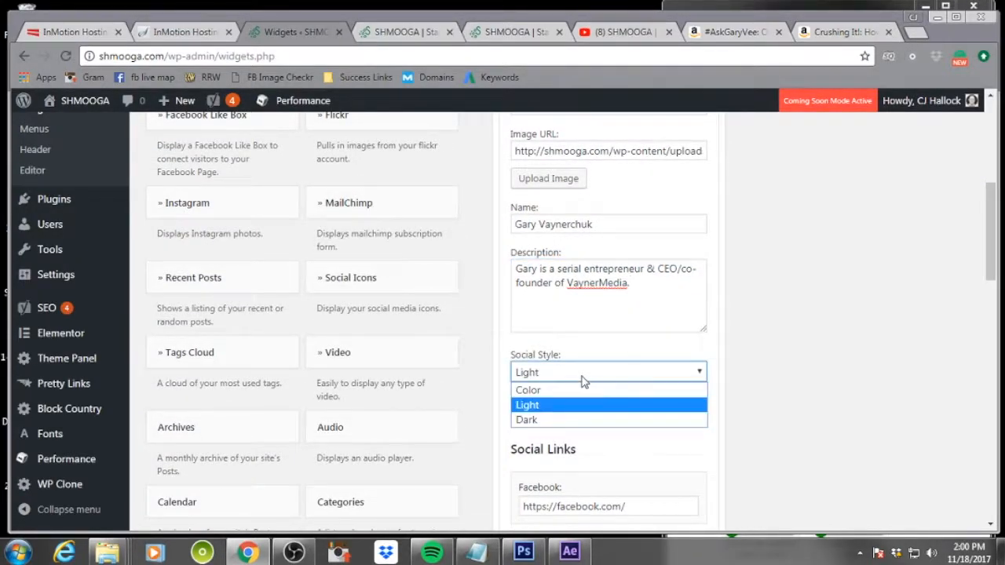
left_click(809, 386)
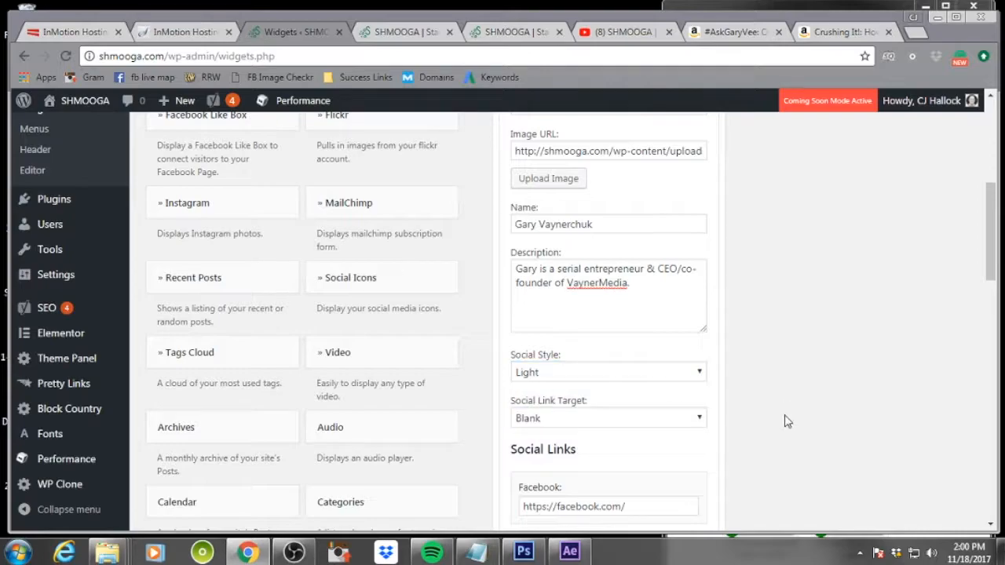
Clear the default Facebook, Instagram and Pinterest link fields in the widget's Social Links
scroll(788, 423, "down", 1)
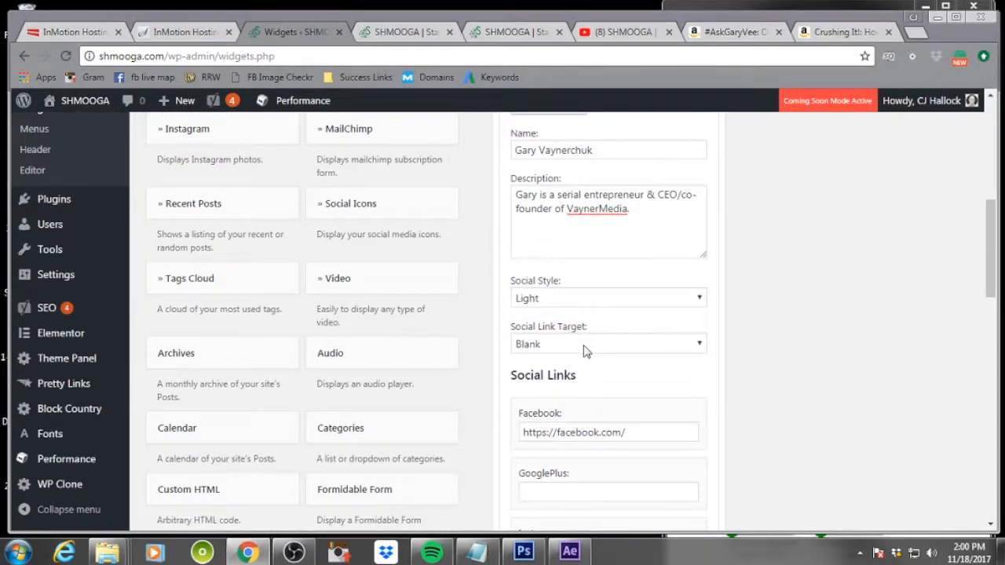
left_click_drag(672, 430, 521, 429)
key("BackSpace")
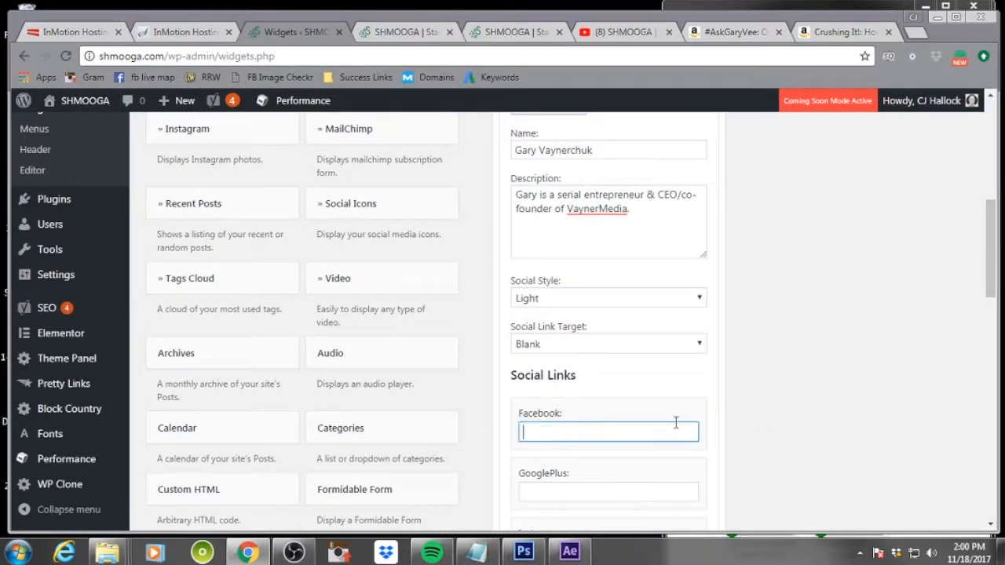
scroll(675, 423, "down", 3)
left_click_drag(650, 330, 520, 322)
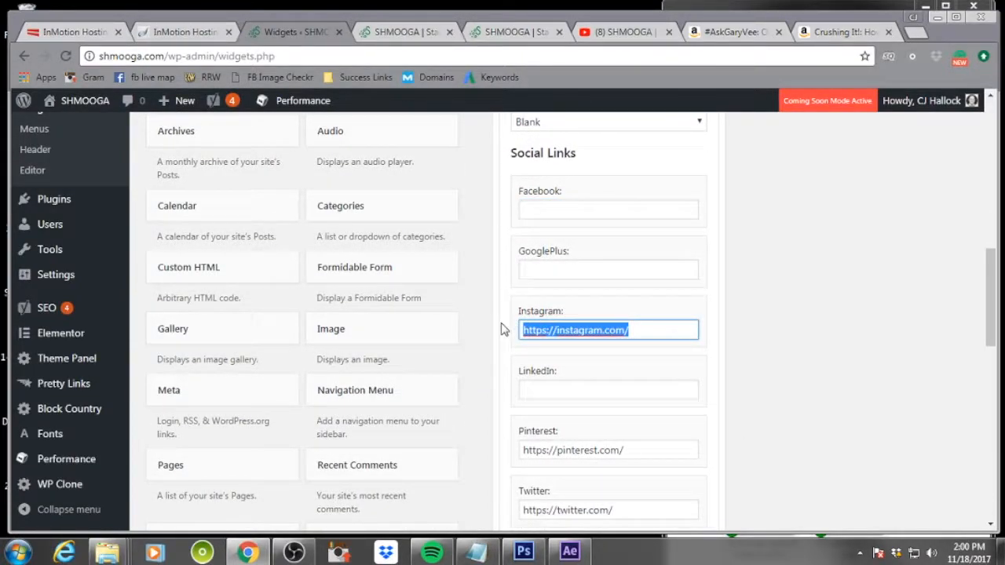
key("BackSpace")
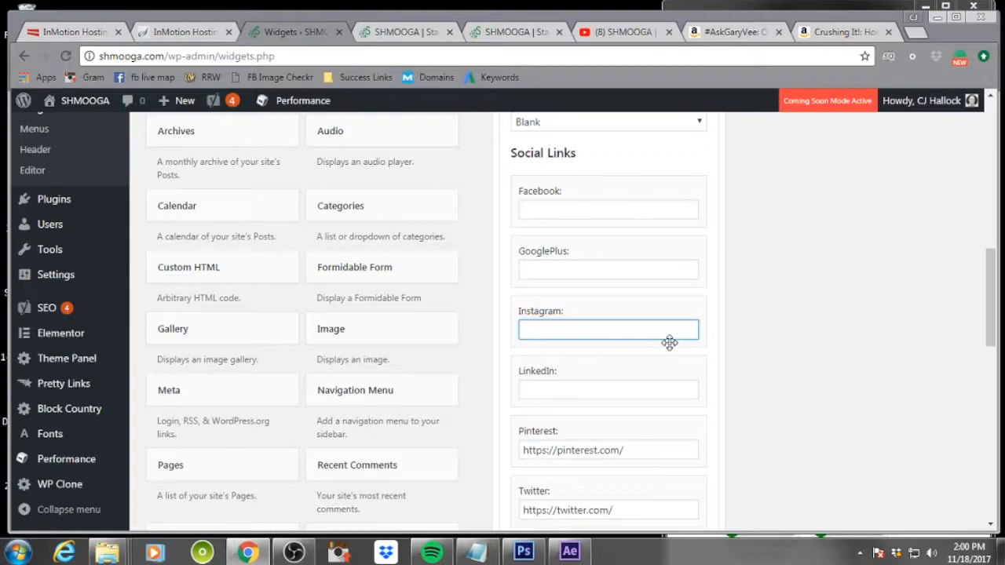
scroll(669, 343, "down", 2)
left_click_drag(634, 303, 497, 305)
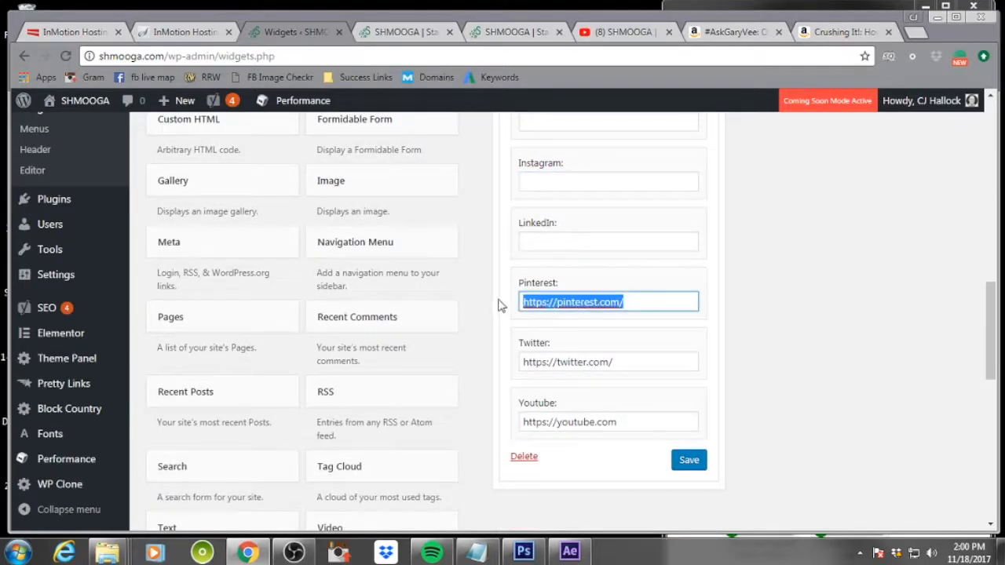
key("BackSpace")
left_click_drag(633, 363, 511, 358)
left_click(669, 363)
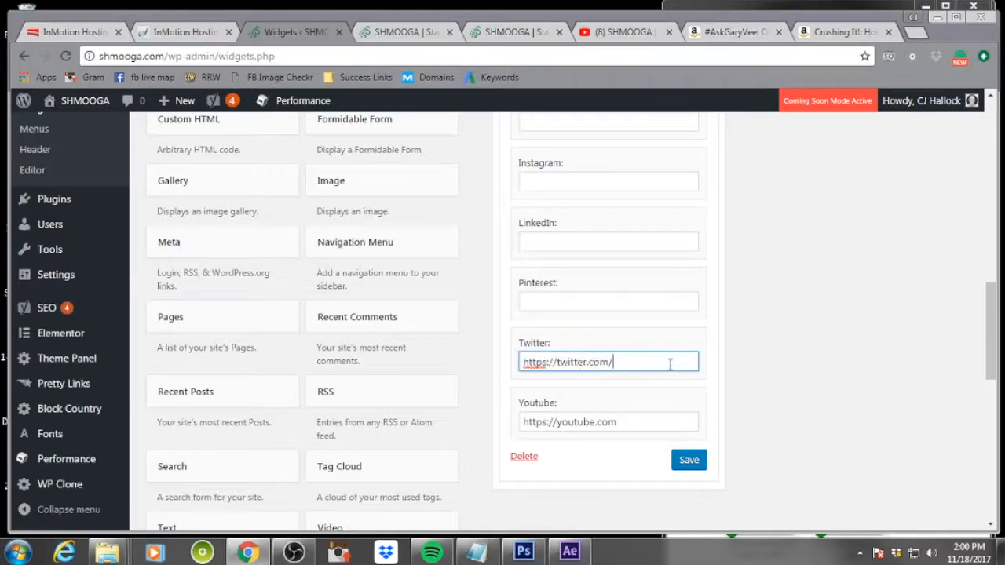
type("garyvee")
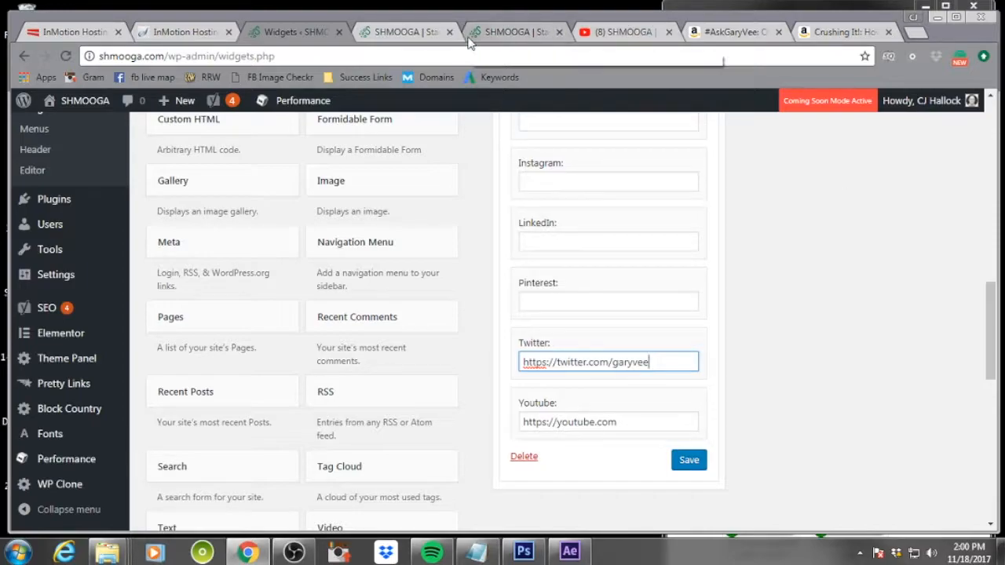
left_click(616, 31)
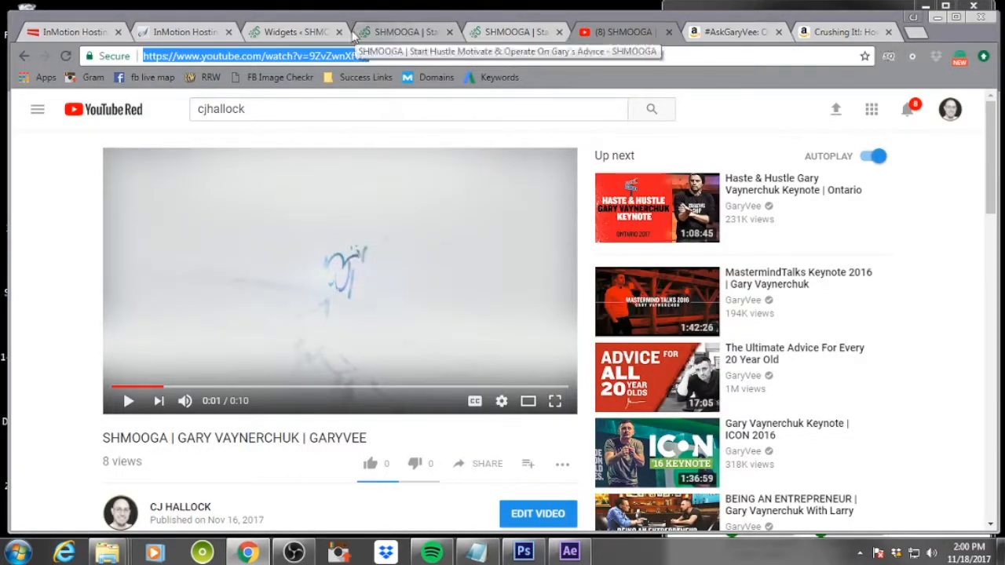
left_click(263, 32)
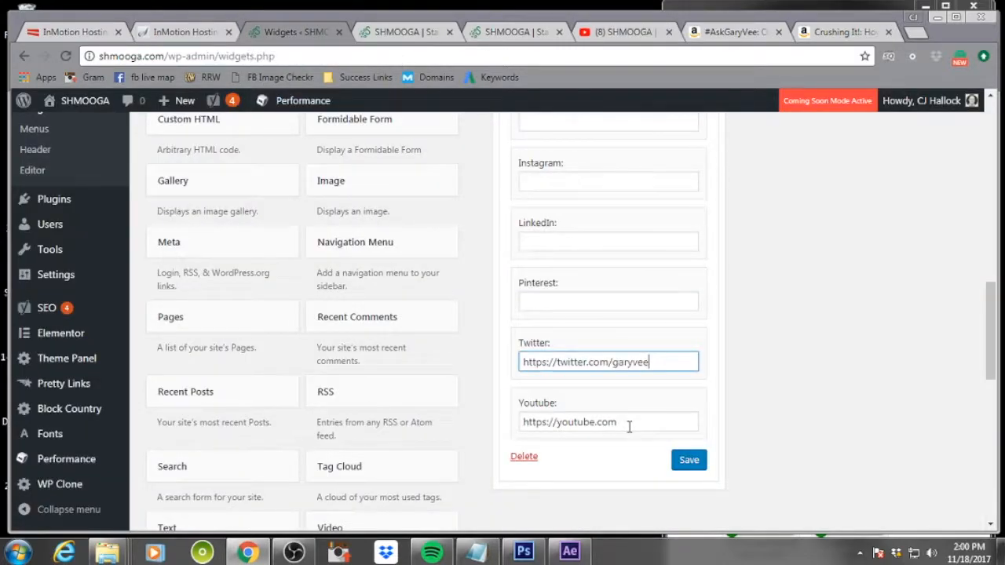
left_click_drag(628, 426, 451, 412)
type("http://")
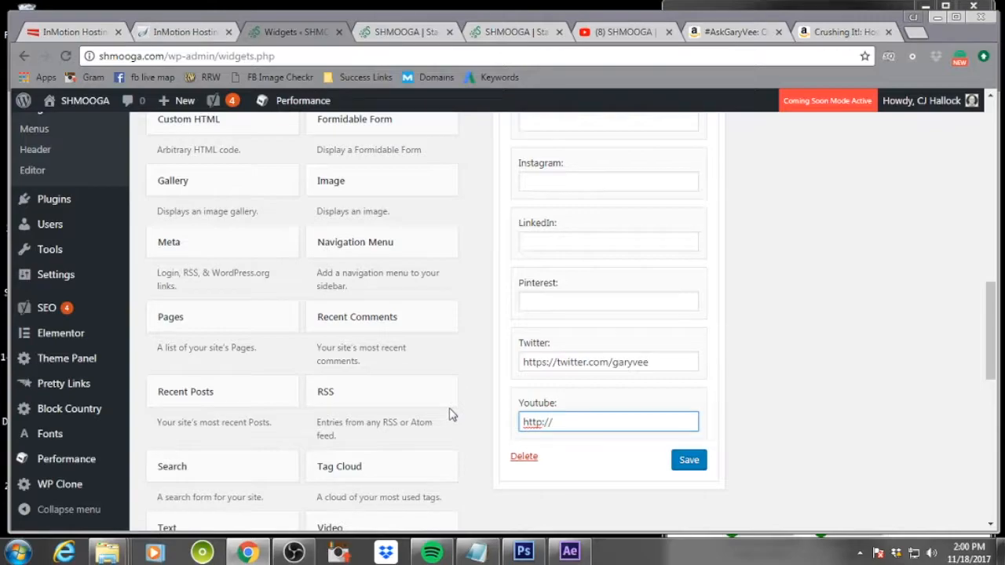
type("shmooga.com/gvyt")
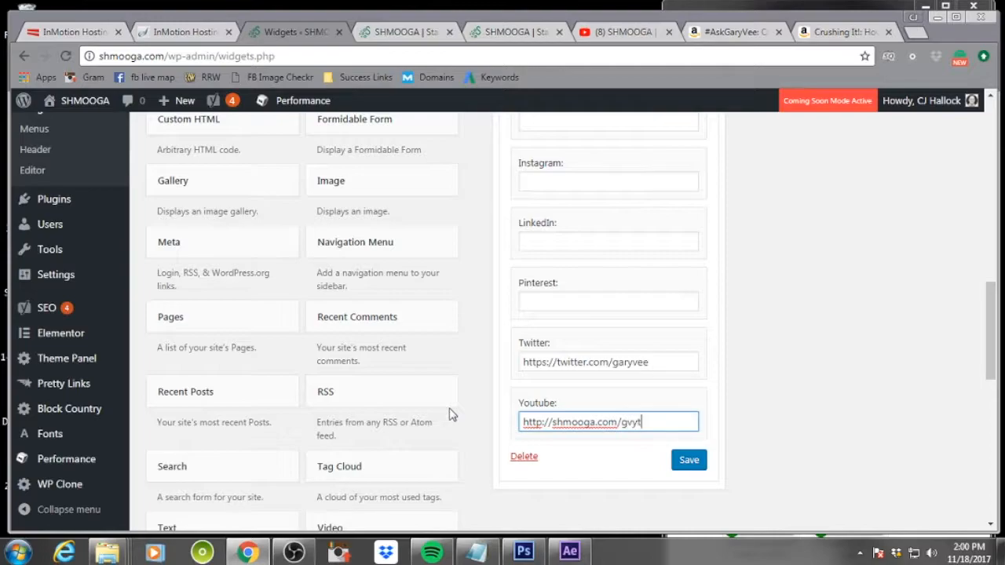
scroll(572, 453, "up", 3)
left_click(568, 286)
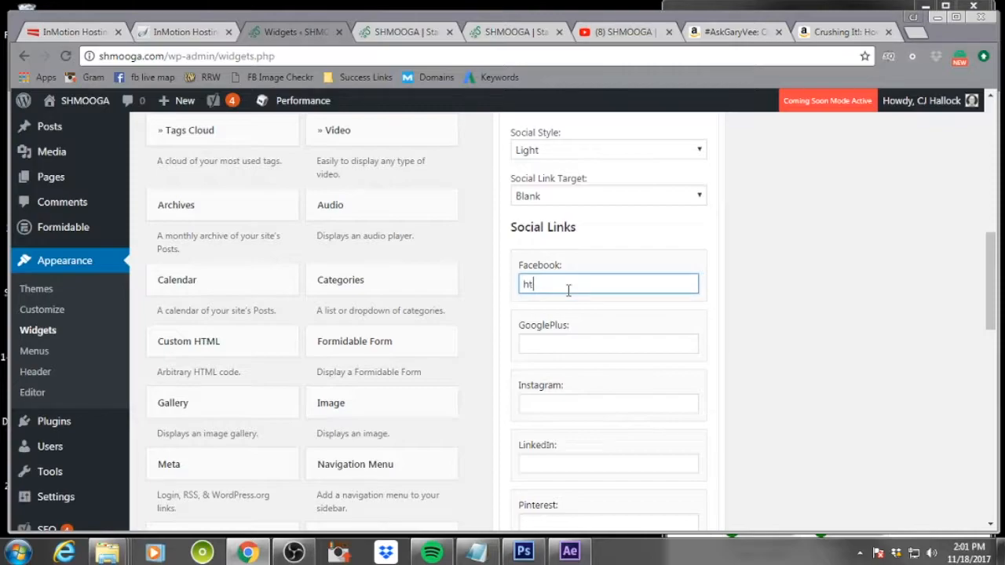
type("https://facebook.com/garyvee")
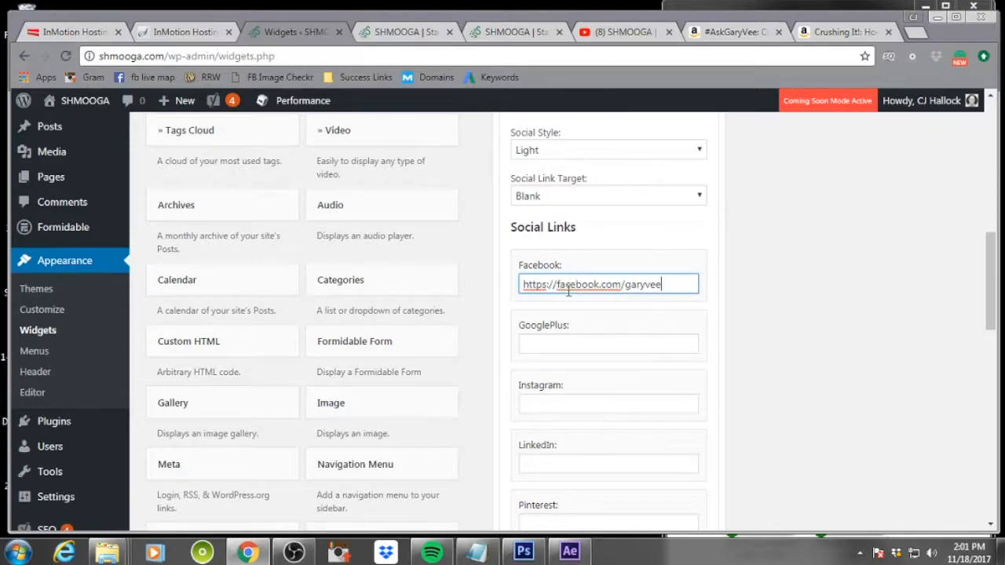
left_click(617, 407)
type("http")
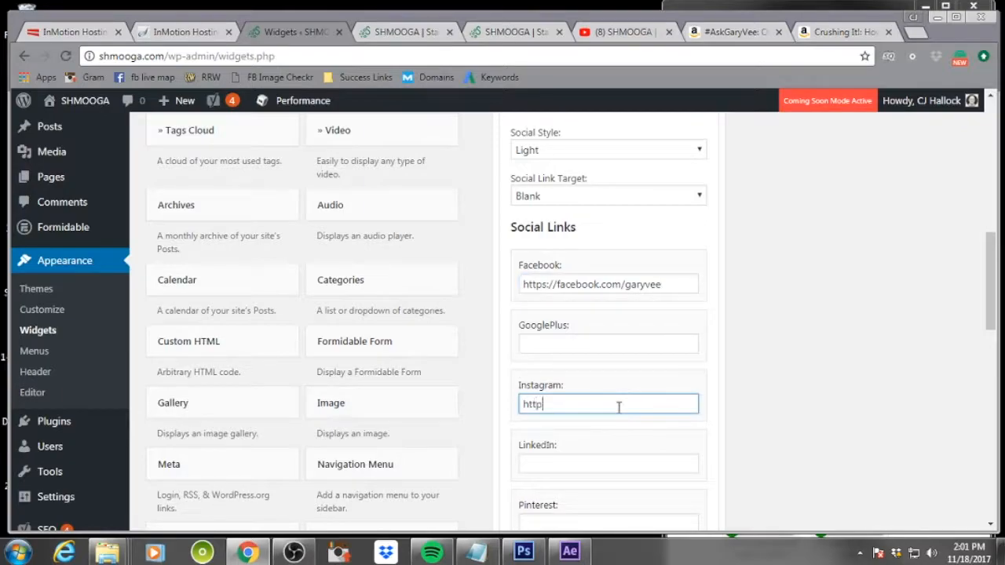
type("s://instagram.com/garyvee")
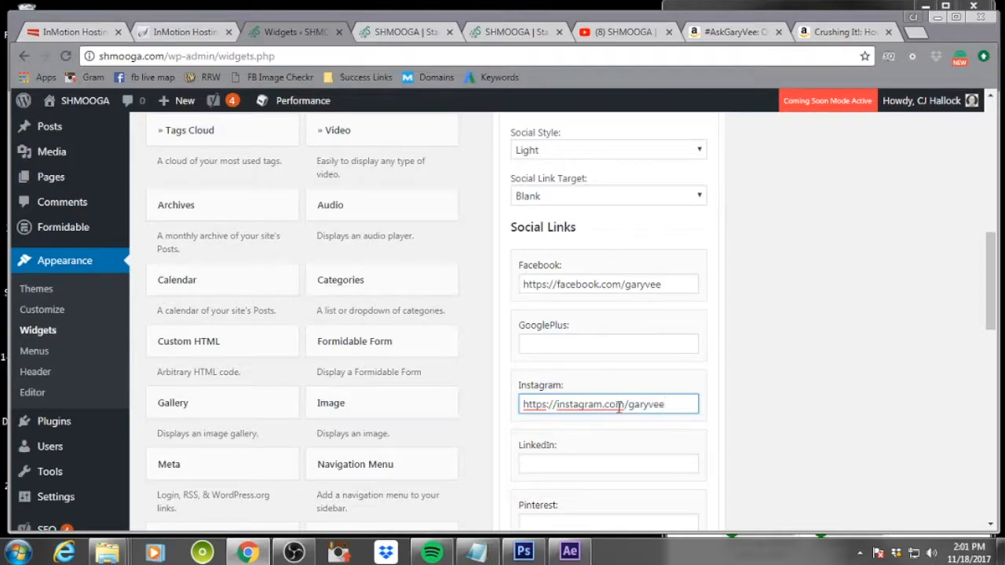
Save the About Me footer widget
scroll(634, 332, "down", 5)
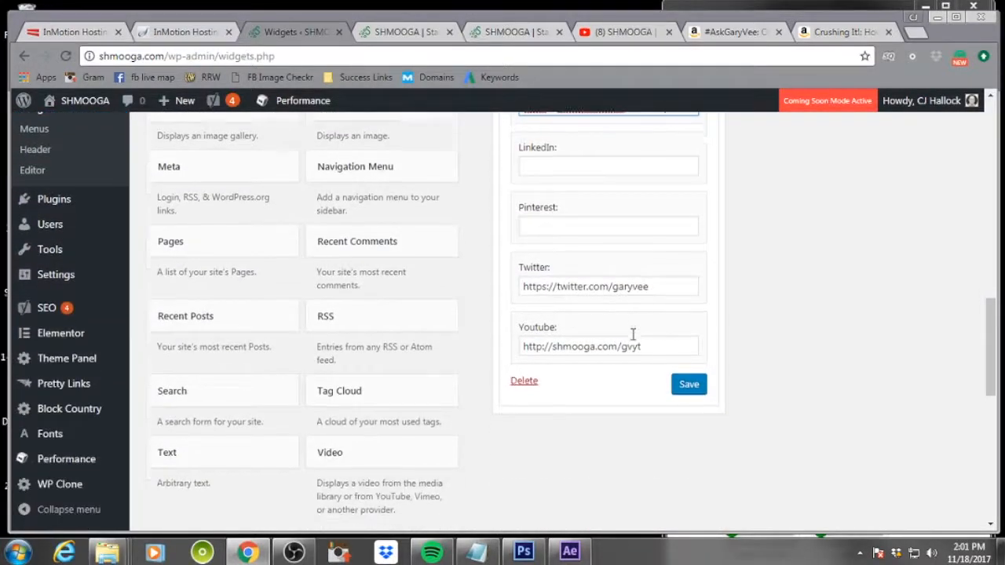
scroll(635, 336, "up", 1)
left_click(680, 391)
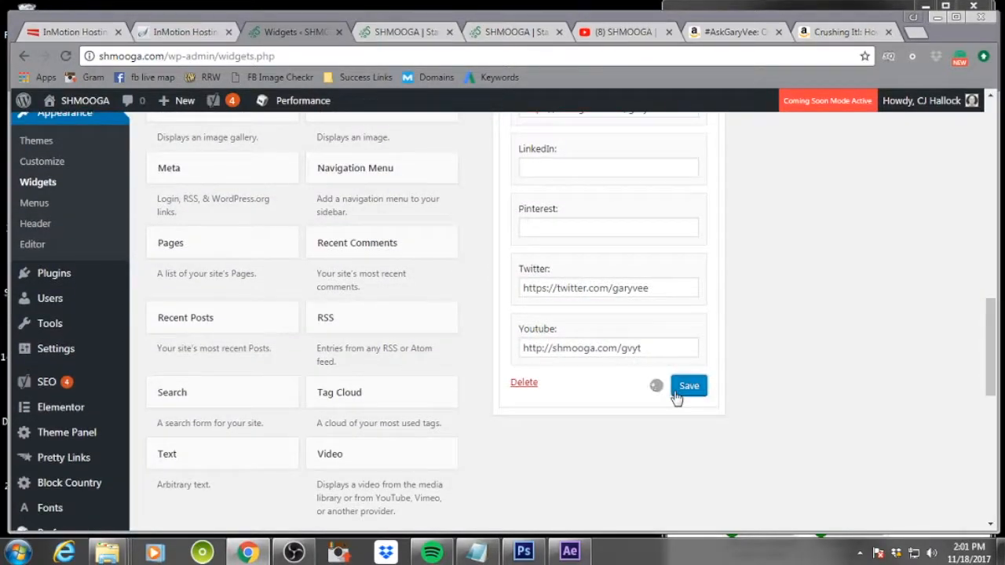
Close the duplicate homepage tab and reload the live site to check the updated footer
left_click(406, 32)
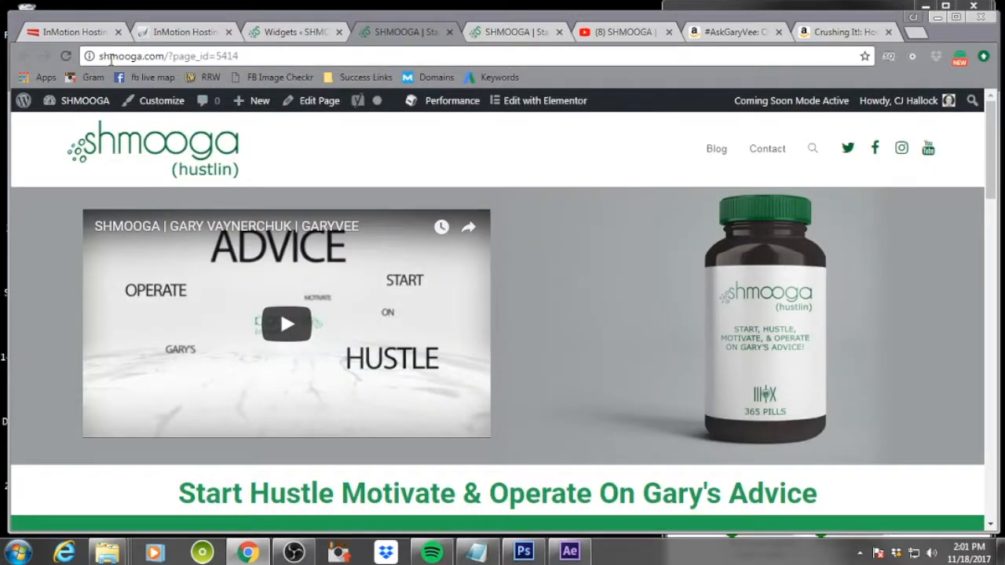
left_click(449, 32)
left_click(66, 56)
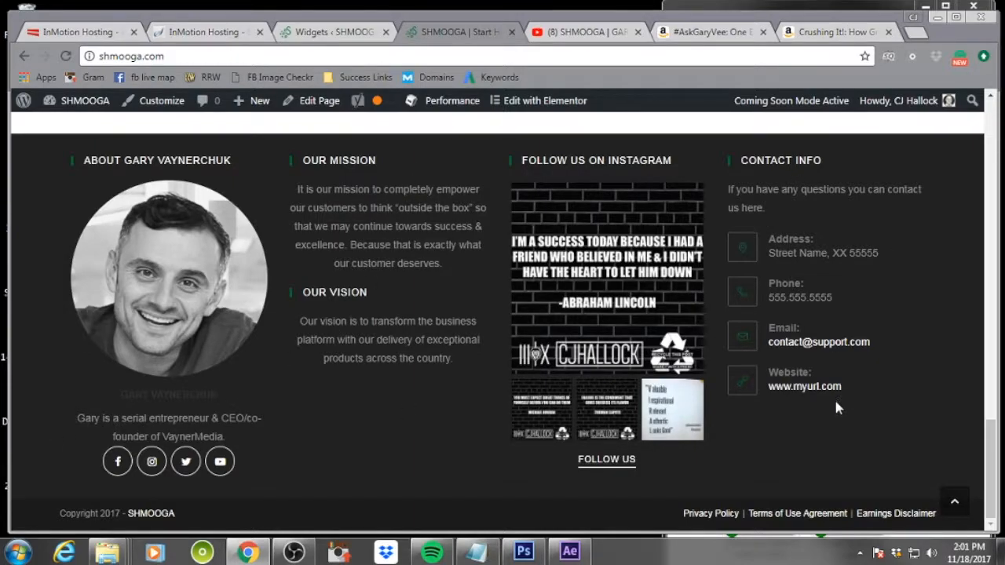
key("ctrl+shift+Tab")
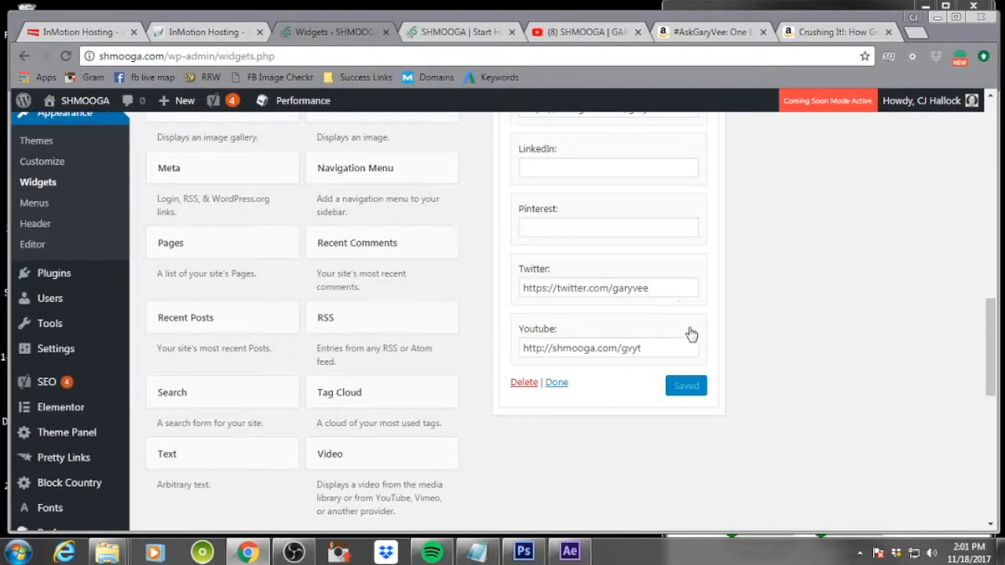
Collapse the About Me widget and retitle the Footer 3 Instagram widget as Follow Gary On Instagram
scroll(726, 330, "up", 7)
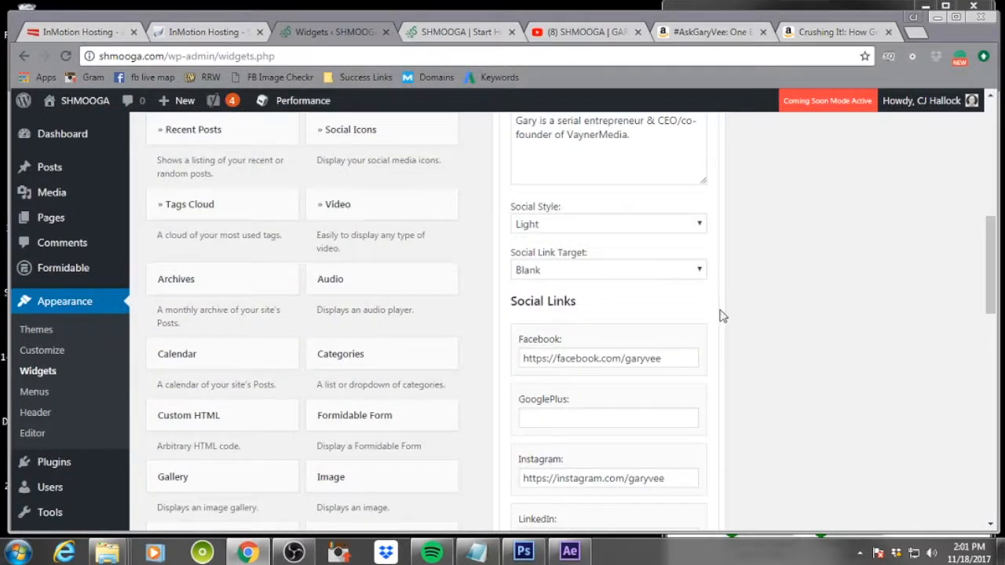
scroll(722, 316, "up", 3)
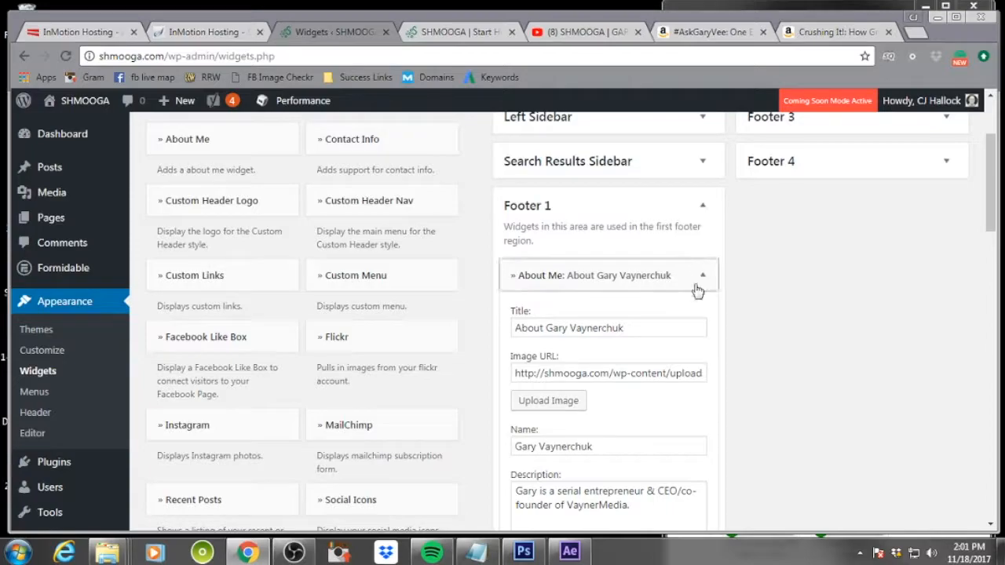
left_click(702, 276)
scroll(906, 310, "up", 3)
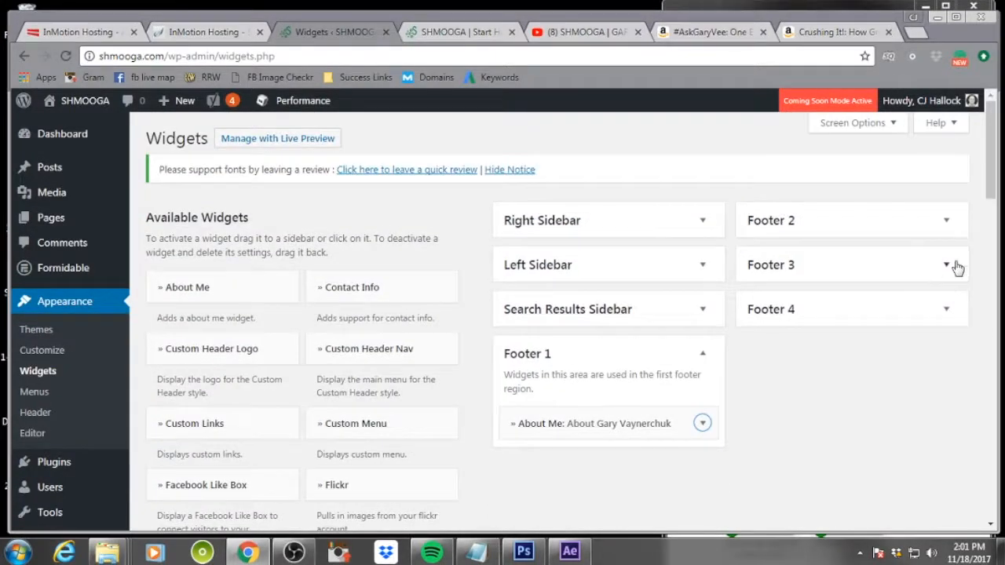
left_click(947, 266)
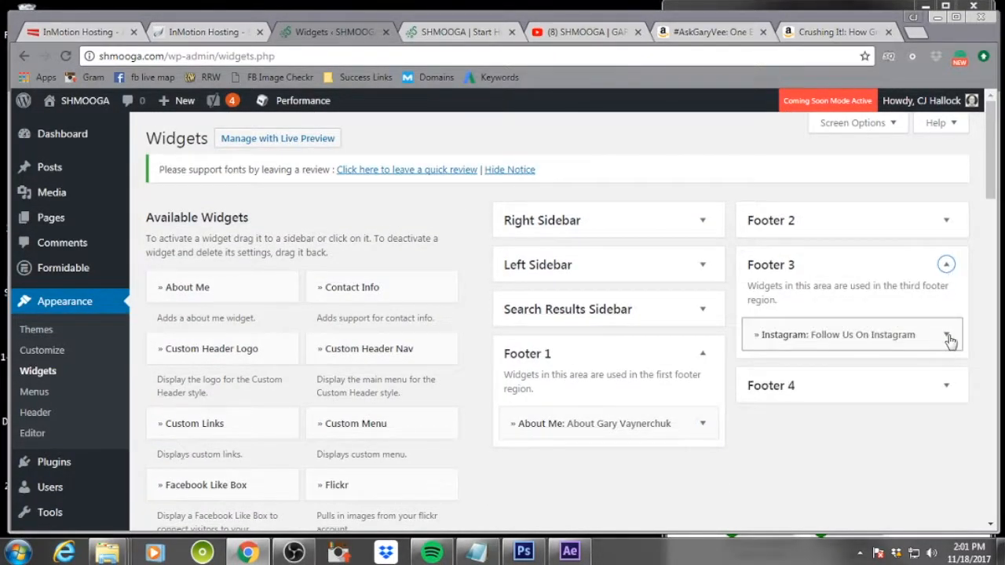
left_click(947, 336)
left_click(891, 386)
left_click_drag(803, 387, 790, 387)
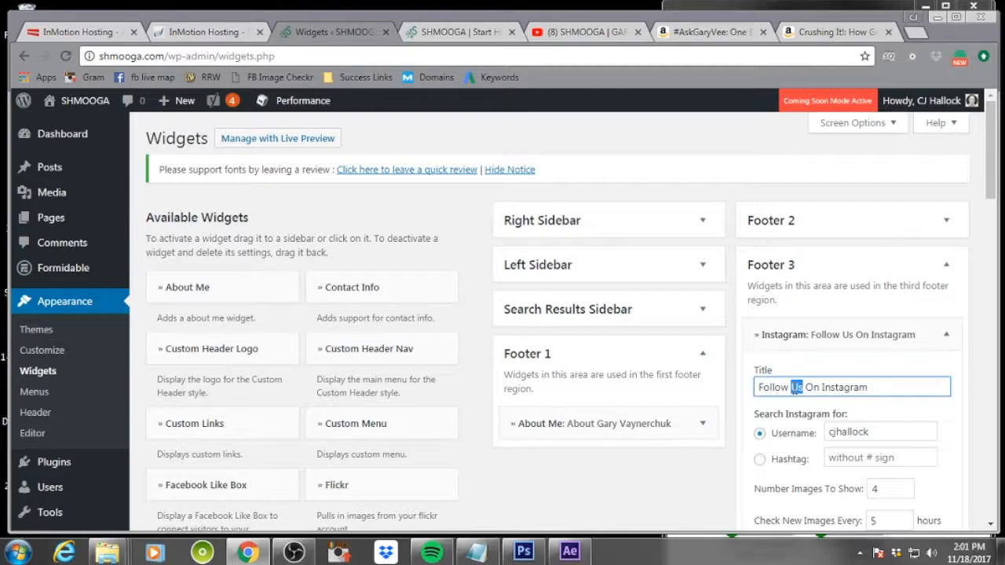
type("Gary")
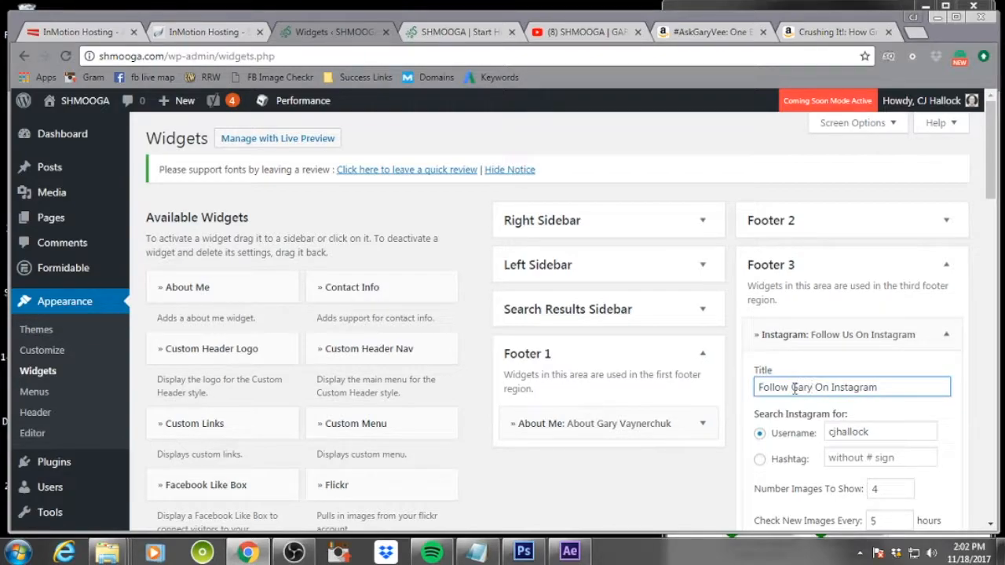
Set the Instagram widget's username to garyvee
left_click(874, 432)
left_click_drag(874, 432, 824, 433)
type("garyvee")
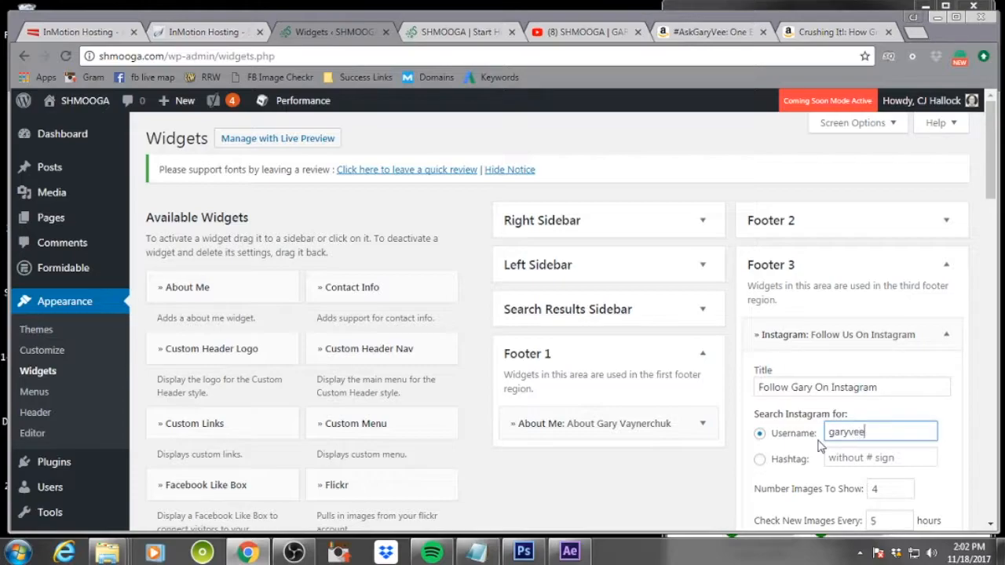
Set the Instagram widget's button text to Follow GaryVee and save the widget
scroll(891, 448, "down", 3)
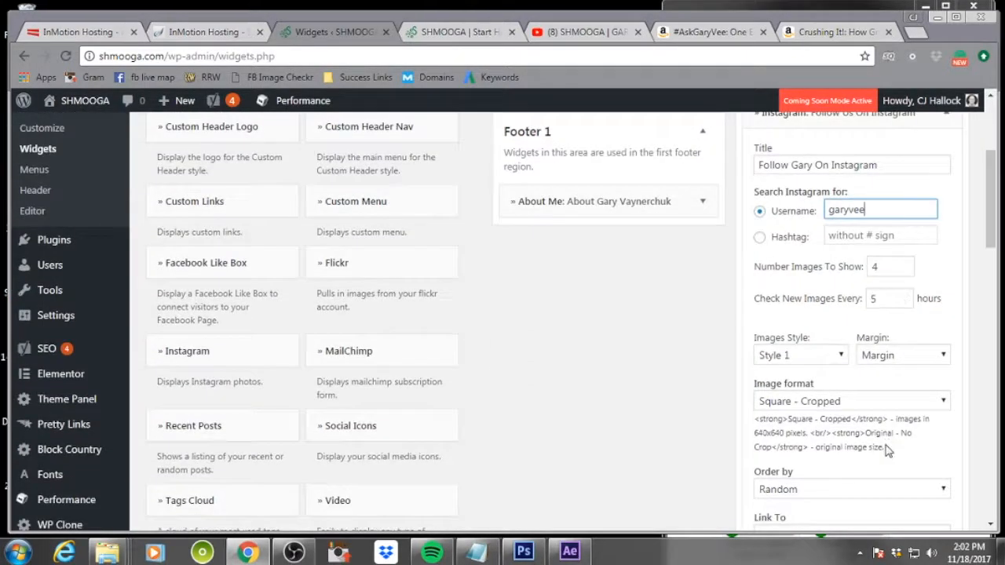
scroll(887, 448, "down", 4)
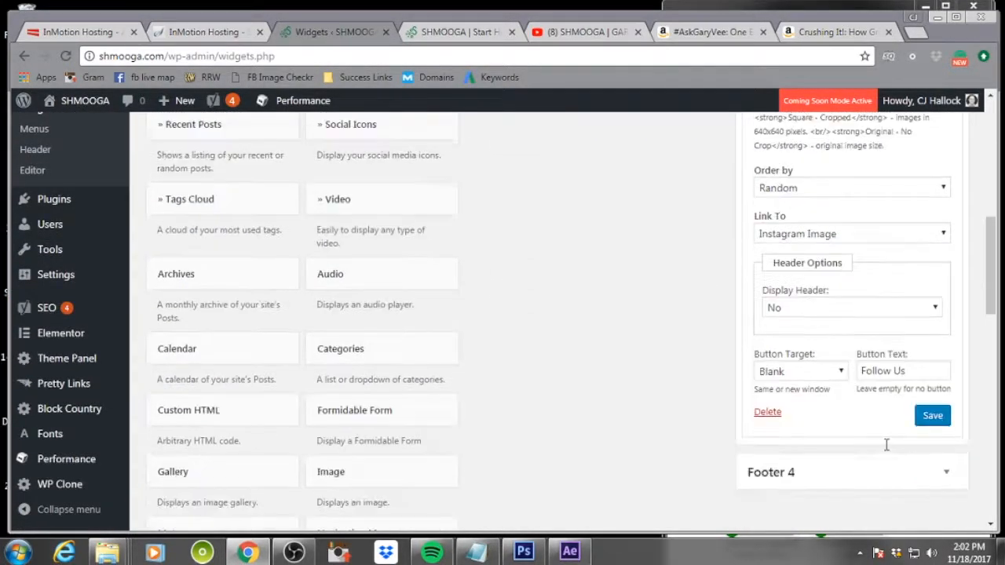
scroll(887, 448, "down", 1)
left_click(913, 301)
type("GaryVee")
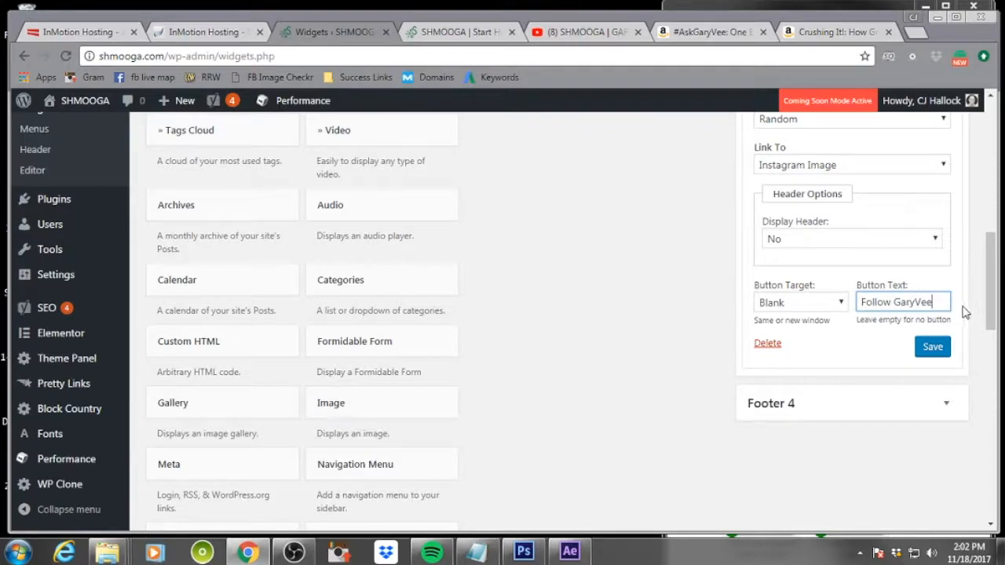
left_click(931, 347)
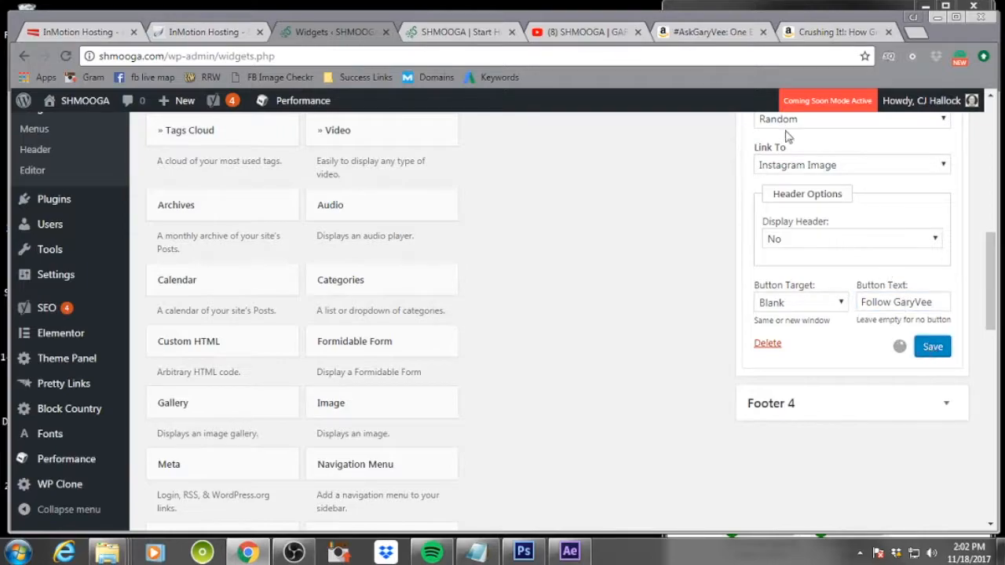
Reload the live homepage to check the Instagram footer section
left_click(451, 31)
key("F5")
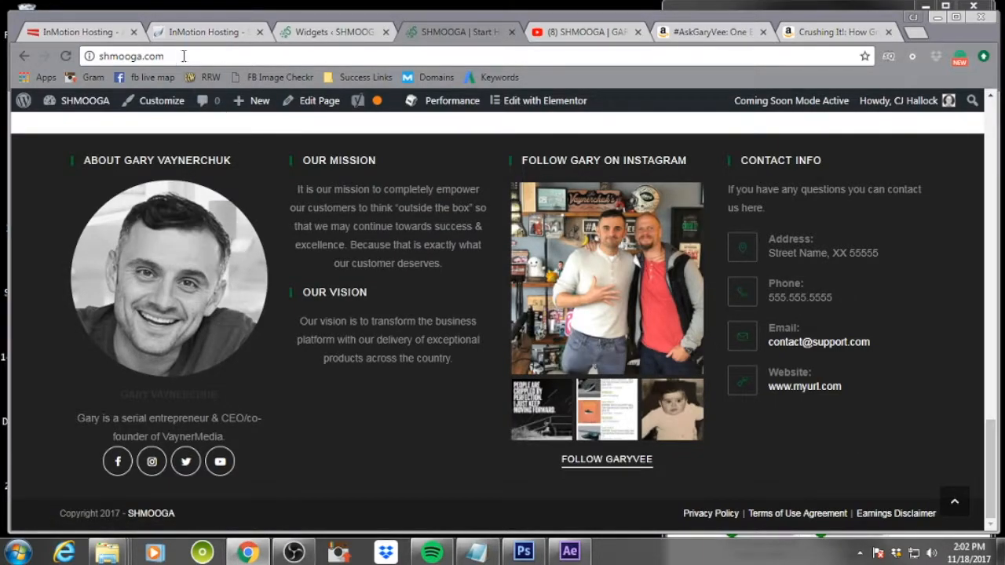
left_click(326, 31)
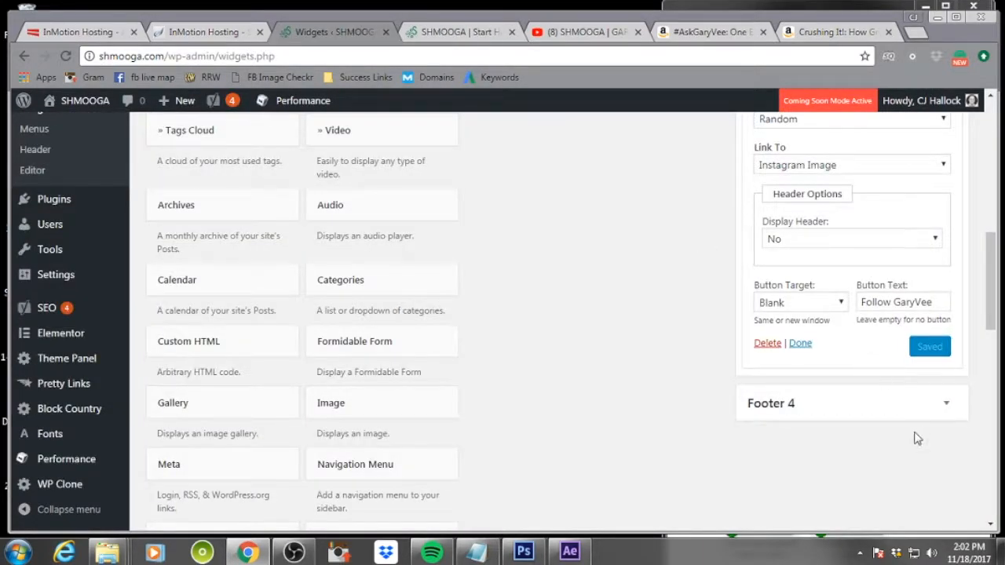
Delete the Contact Info widget from Footer 4
left_click(946, 404)
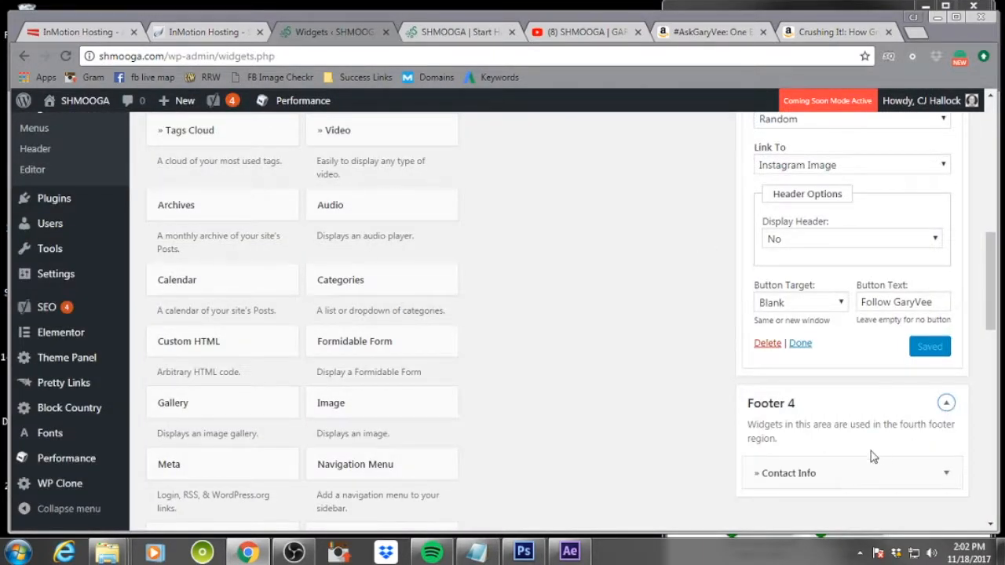
left_click(946, 473)
scroll(820, 442, "down", 3)
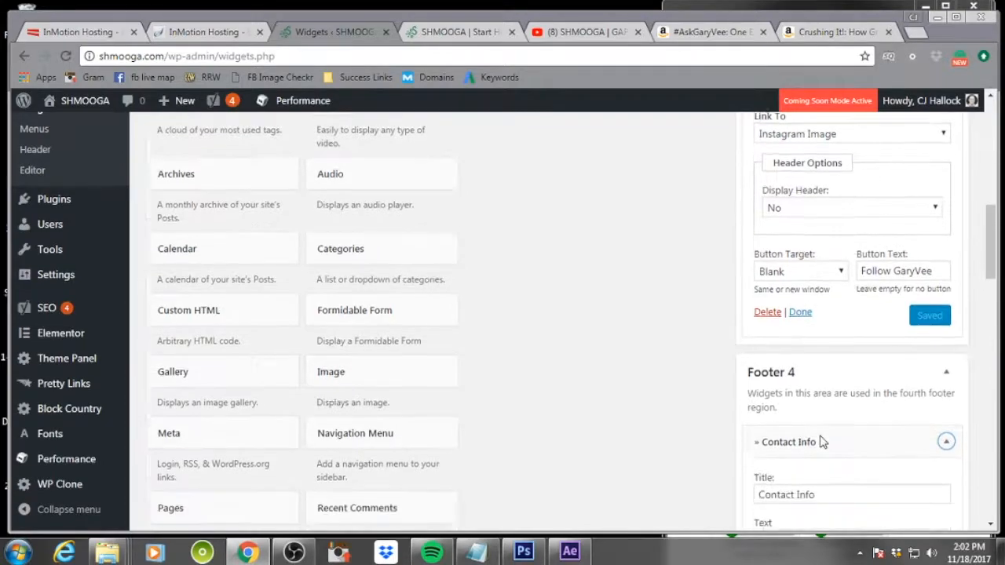
scroll(820, 442, "down", 14)
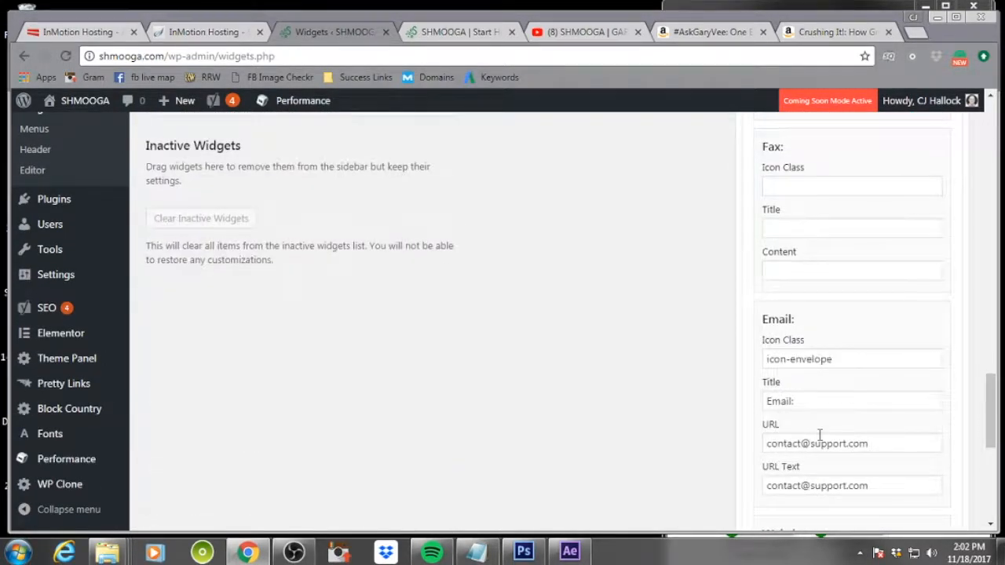
scroll(820, 436, "down", 3)
left_click(765, 454)
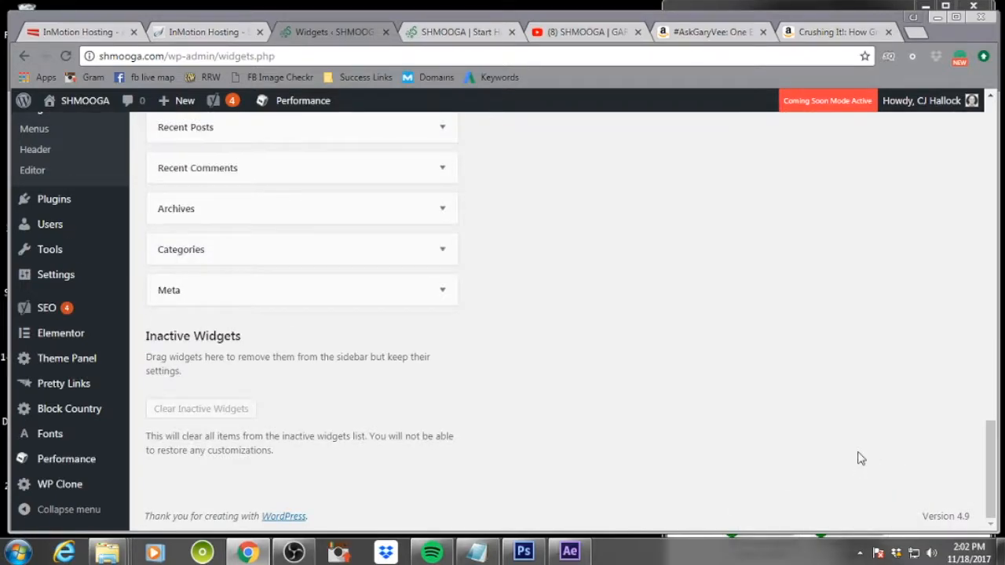
Move the Instagram widget from Footer 3 into Footer 4
scroll(858, 458, "up", 3)
scroll(860, 458, "up", 9)
scroll(859, 455, "down", 2)
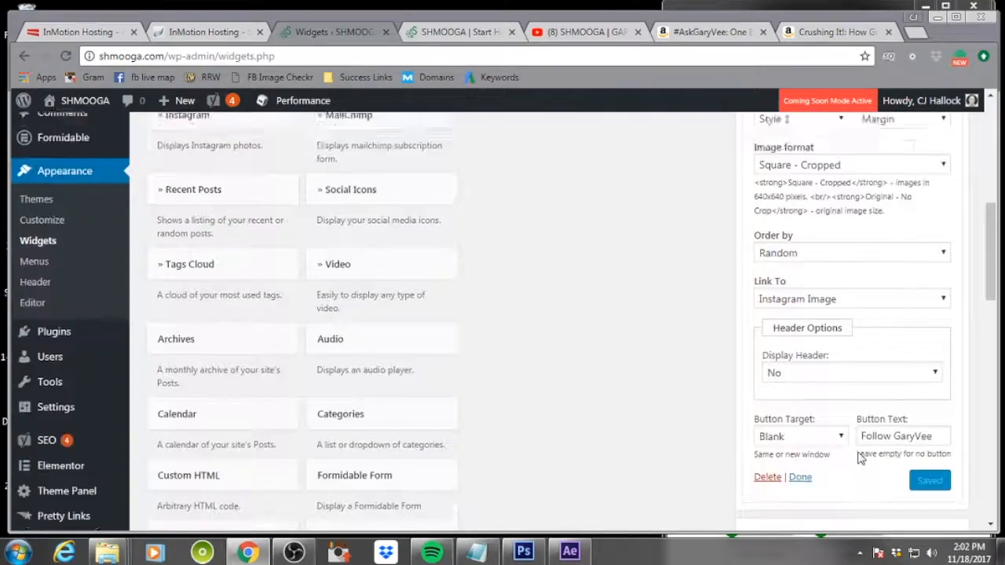
scroll(871, 353, "up", 5)
scroll(878, 334, "up", 3)
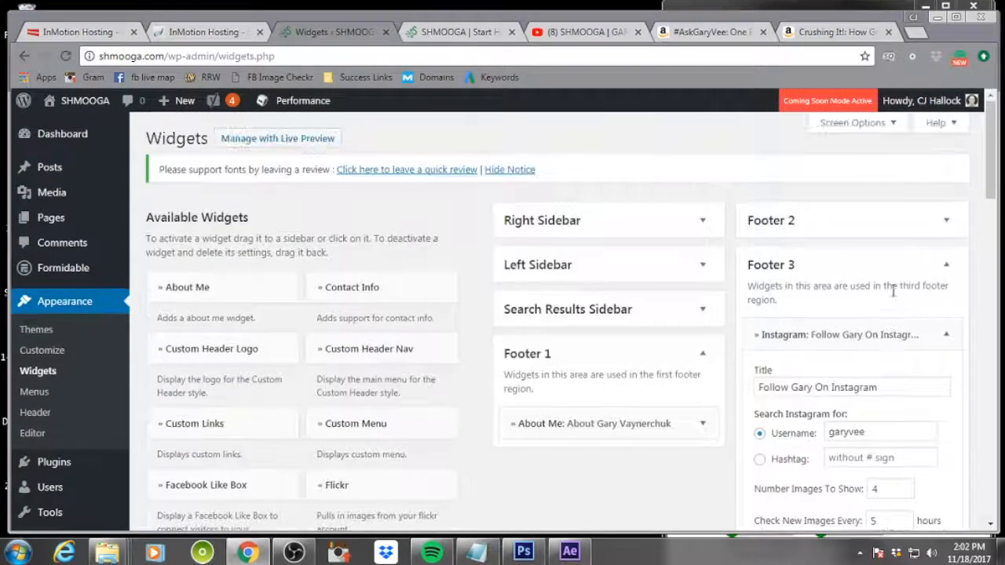
left_click(945, 335)
left_click_drag(775, 336, 781, 438)
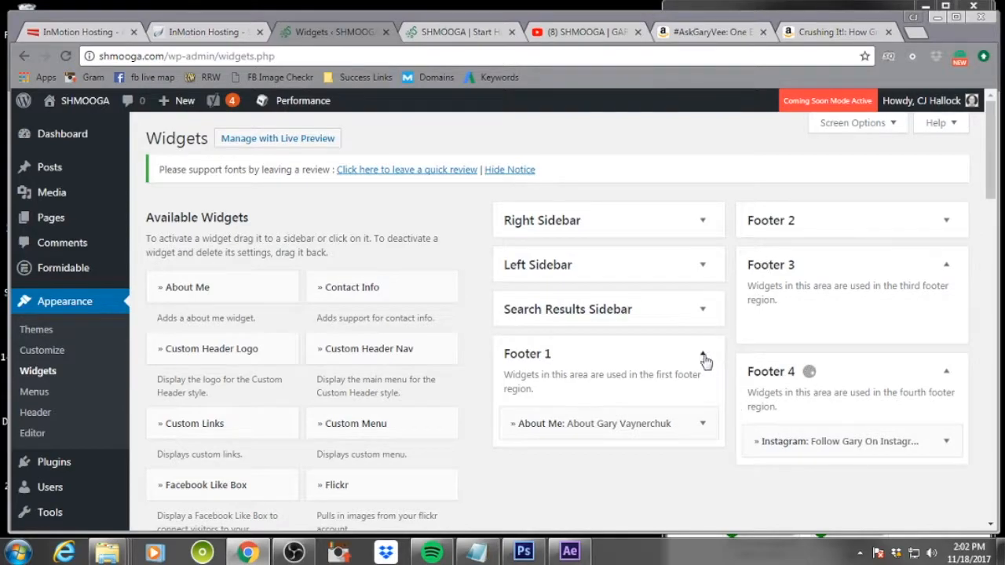
Delete the Our Mission text widget from Footer 2
left_click(702, 354)
left_click(946, 372)
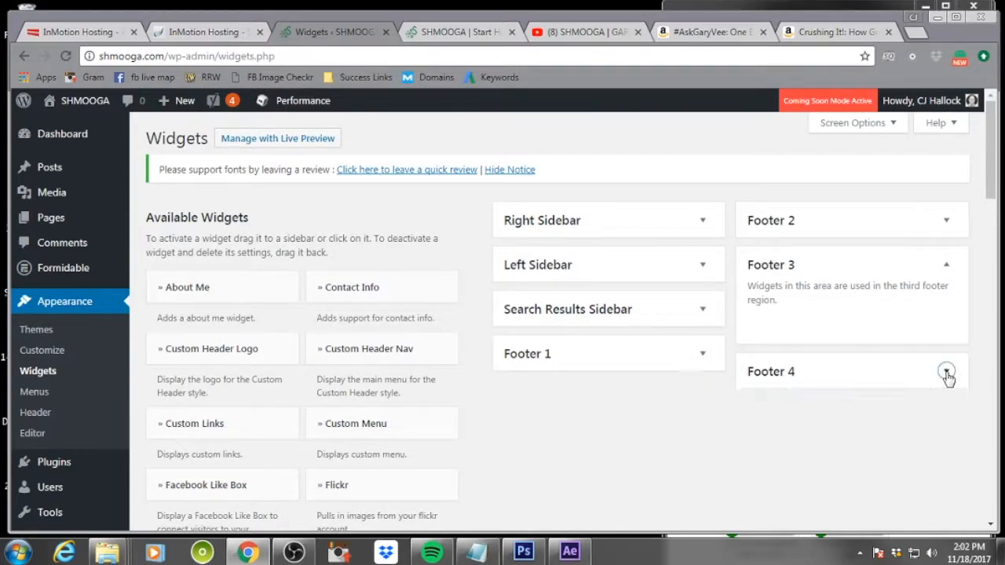
left_click(944, 222)
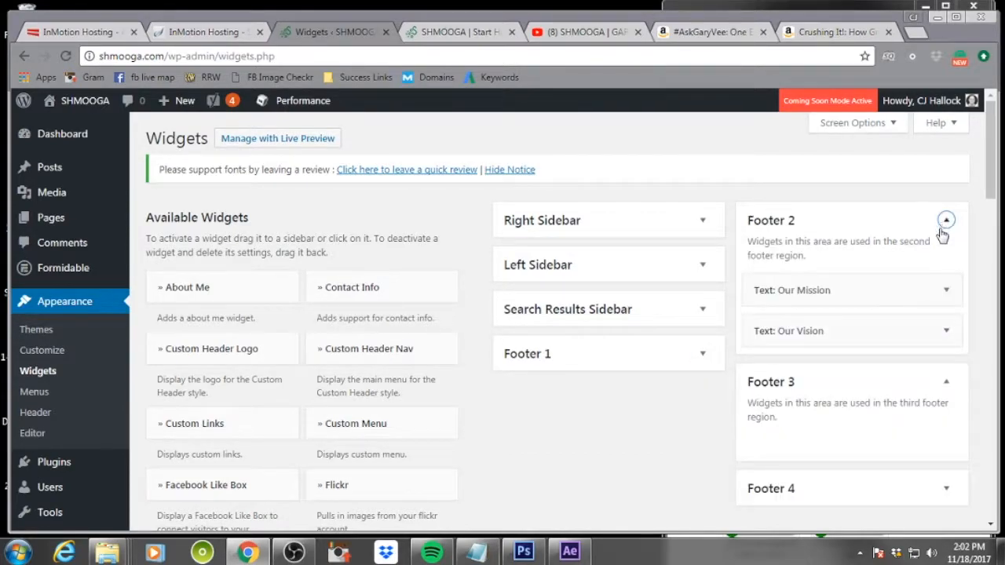
left_click(941, 295)
scroll(773, 361, "down", 5)
left_click(668, 226)
Delete the Our Vision text widget from Footer 2
scroll(869, 295, "up", 5)
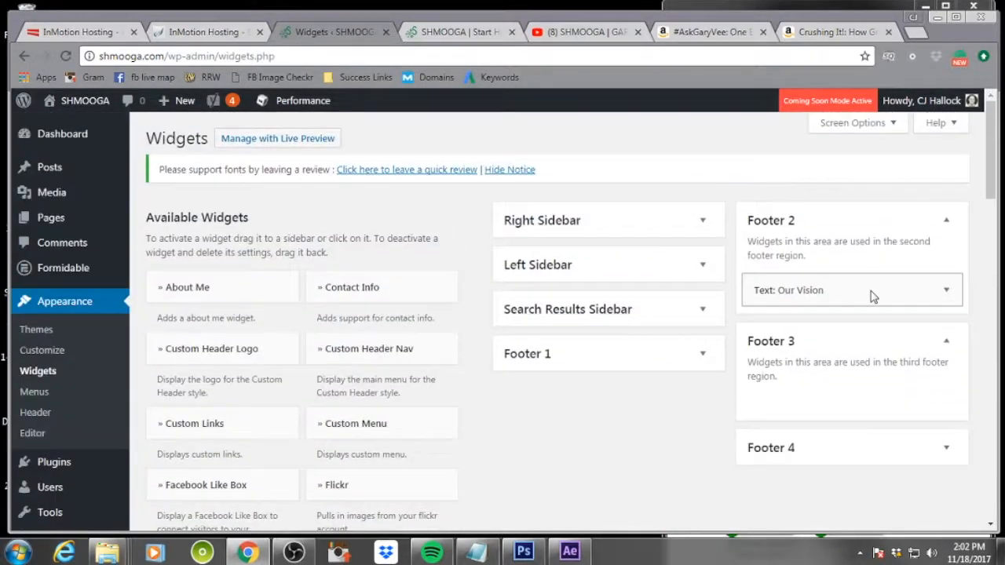
left_click(948, 290)
scroll(778, 363, "down", 5)
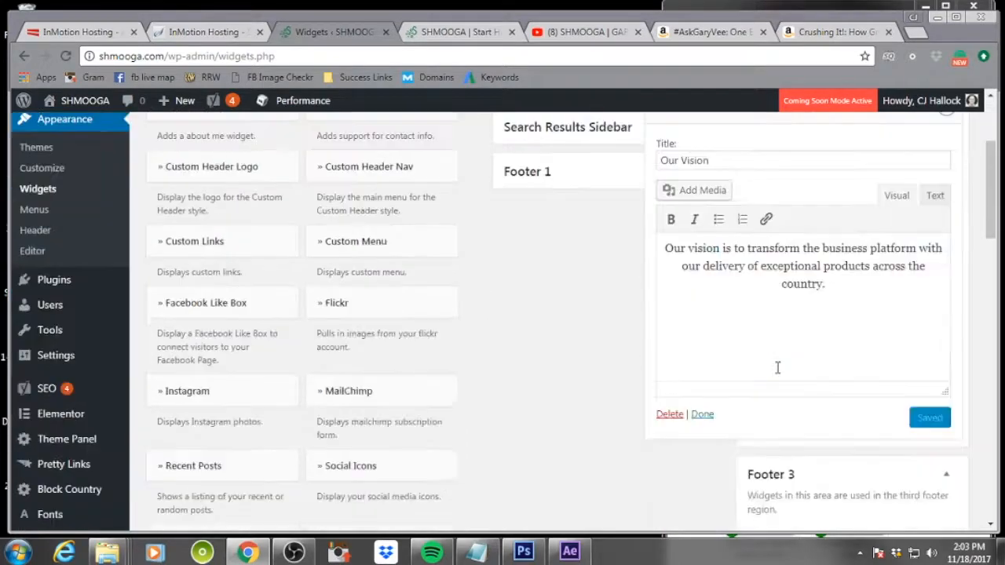
left_click(669, 152)
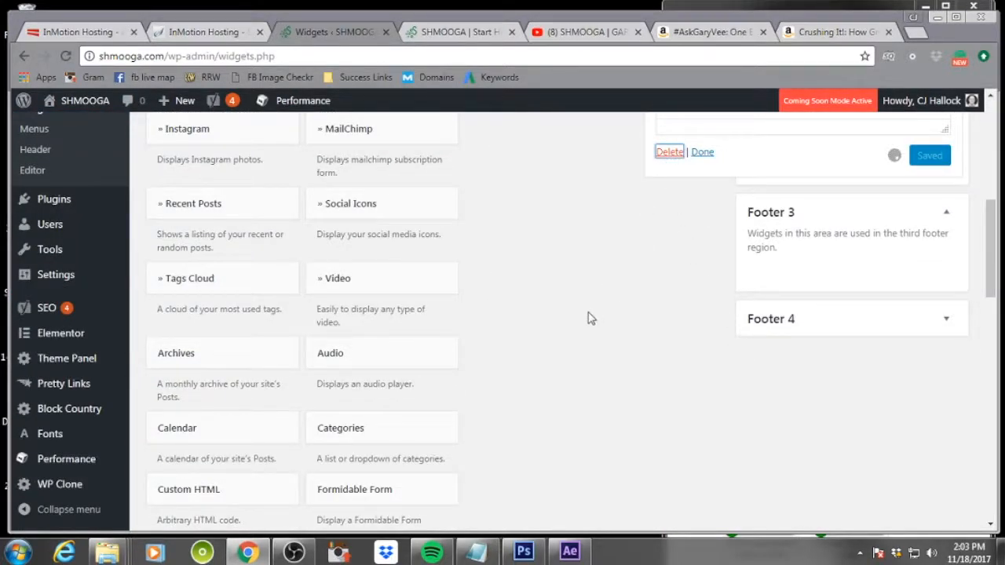
Add an Image widget to Footer 2
scroll(483, 322, "down", 5)
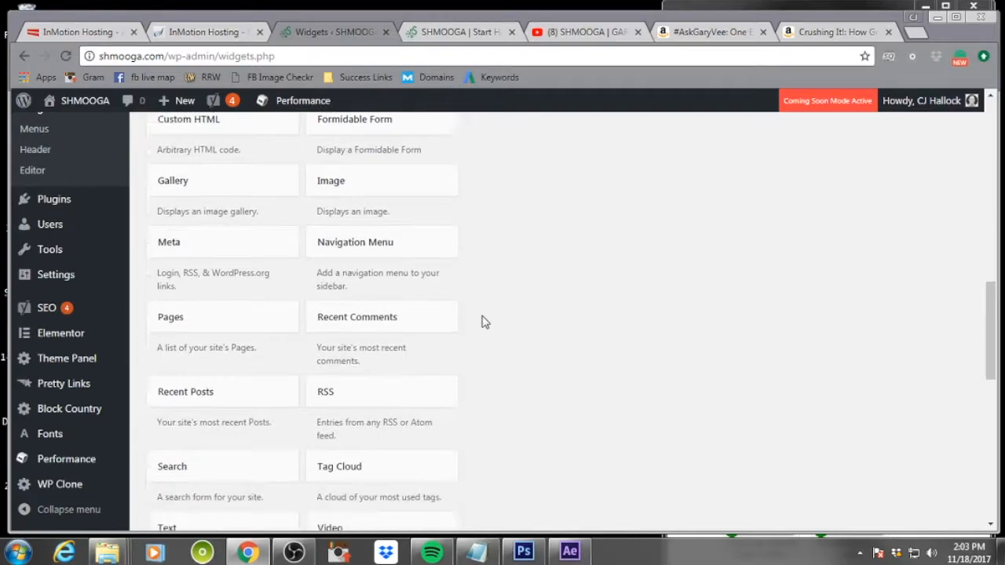
left_click_drag(336, 197, 768, 106)
left_click_drag(770, 85, 803, 216)
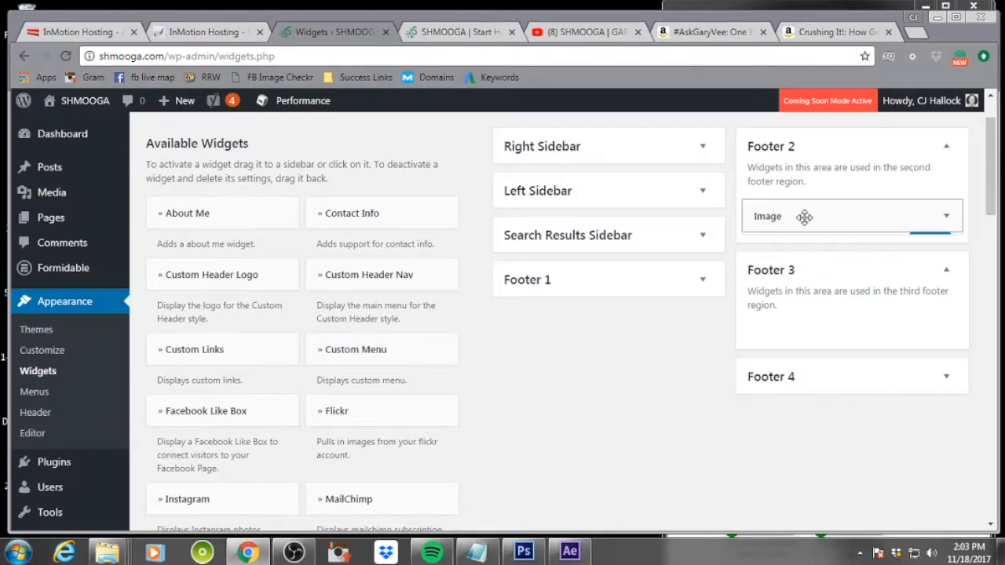
Upload the Gary Vaynerchuk iPhone image into the Footer 2 Image widget's media dialog
left_click(785, 337)
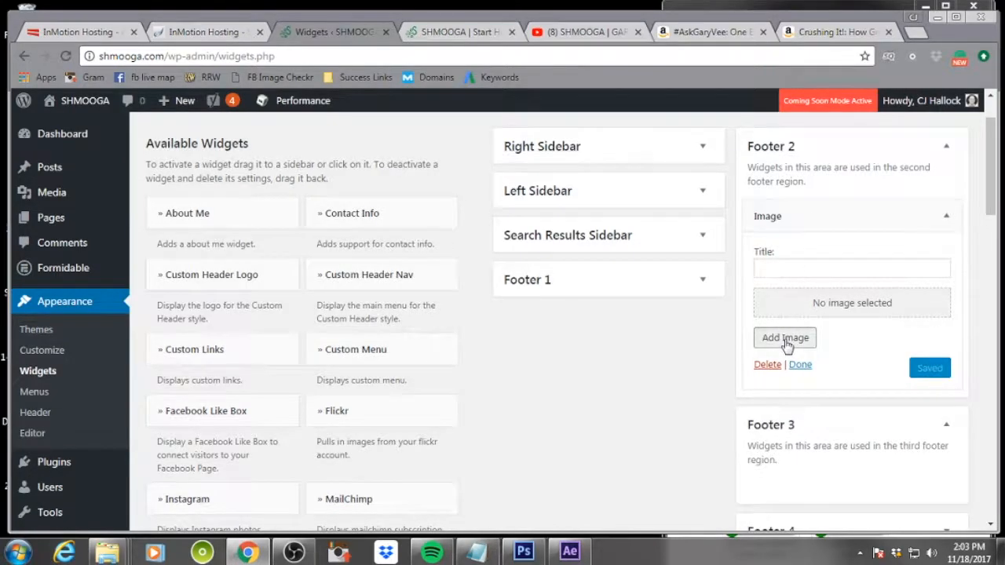
scroll(644, 290, "down", 7)
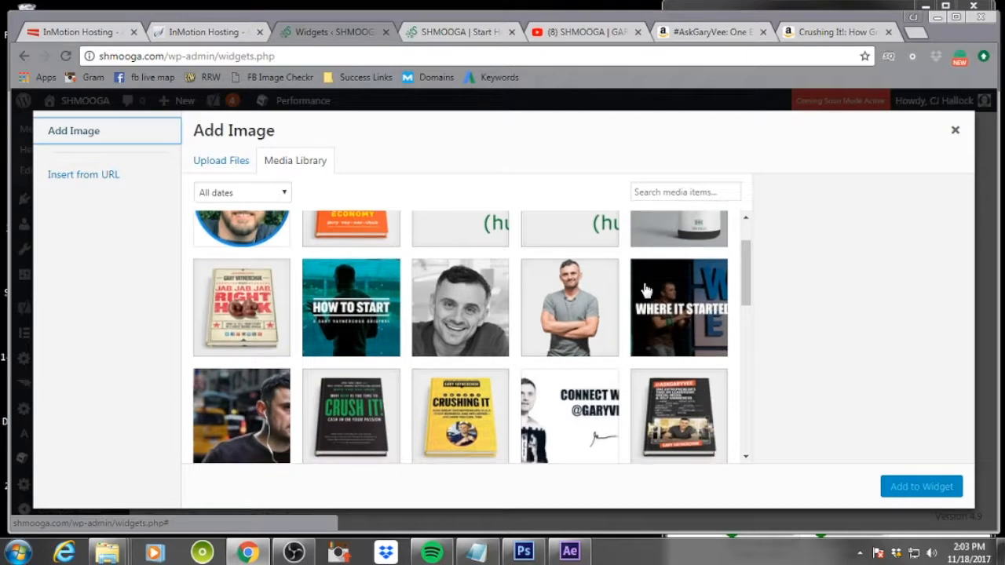
scroll(643, 291, "down", 10)
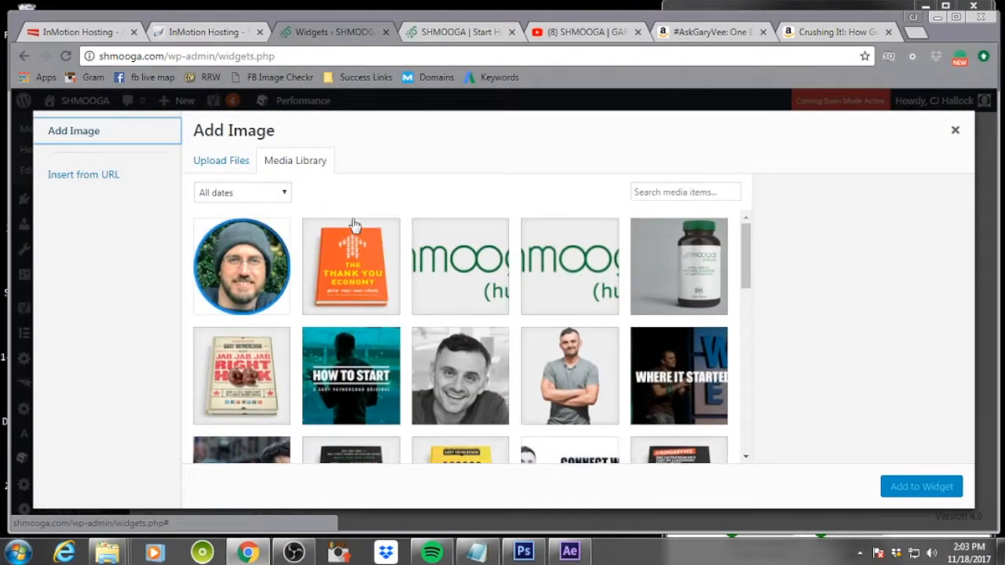
left_click(227, 164)
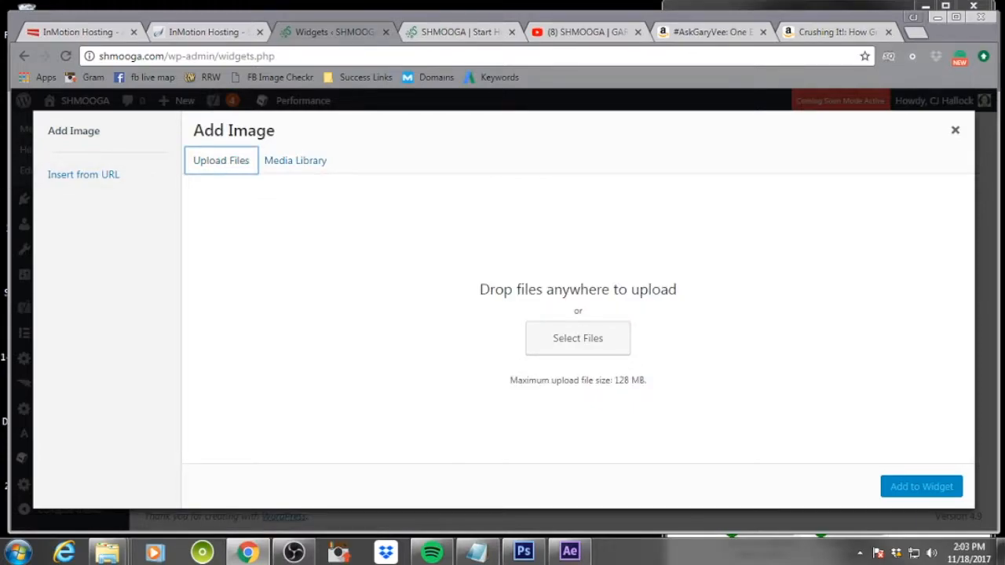
left_click(477, 552)
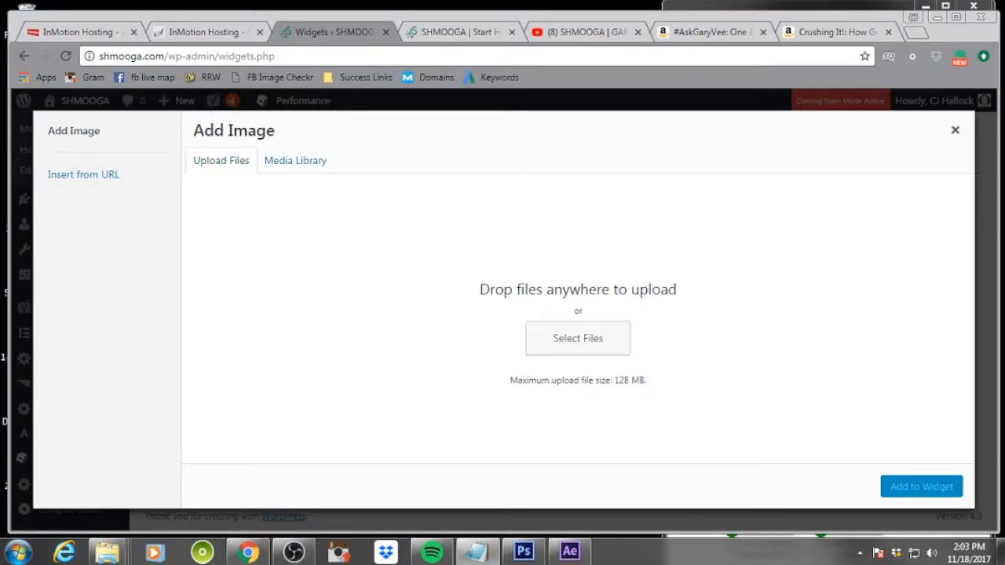
key("alt+Tab")
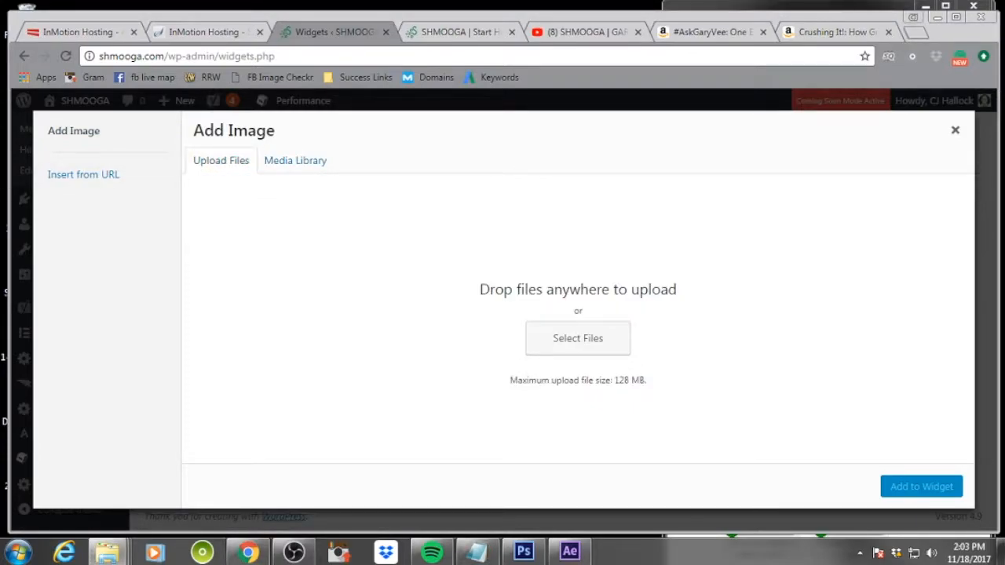
left_click_drag(15, 223, 558, 261)
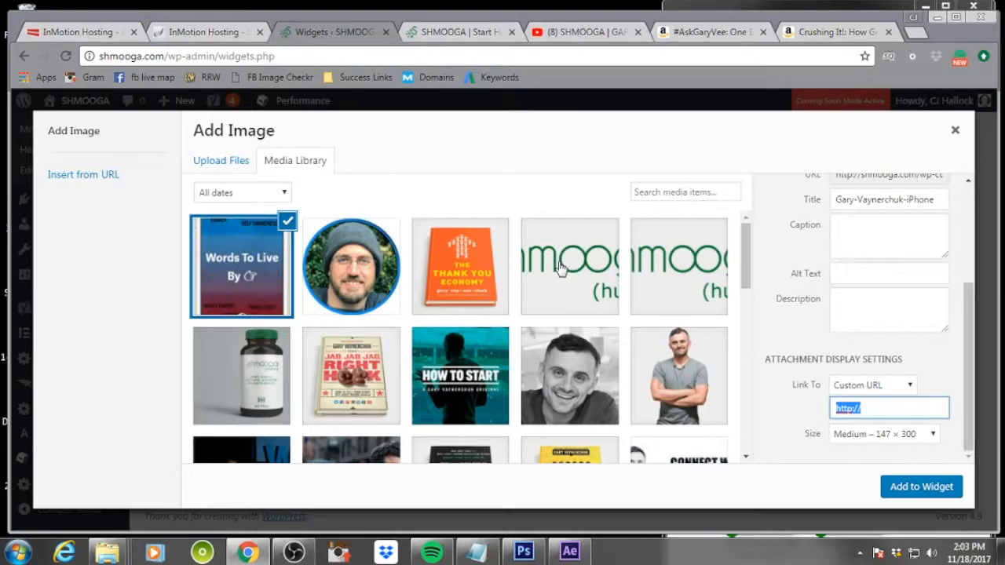
Set the image's alt text to "gary vaynerchuk medium p" and description to "featured image for garyvee medium site"
left_click(872, 272)
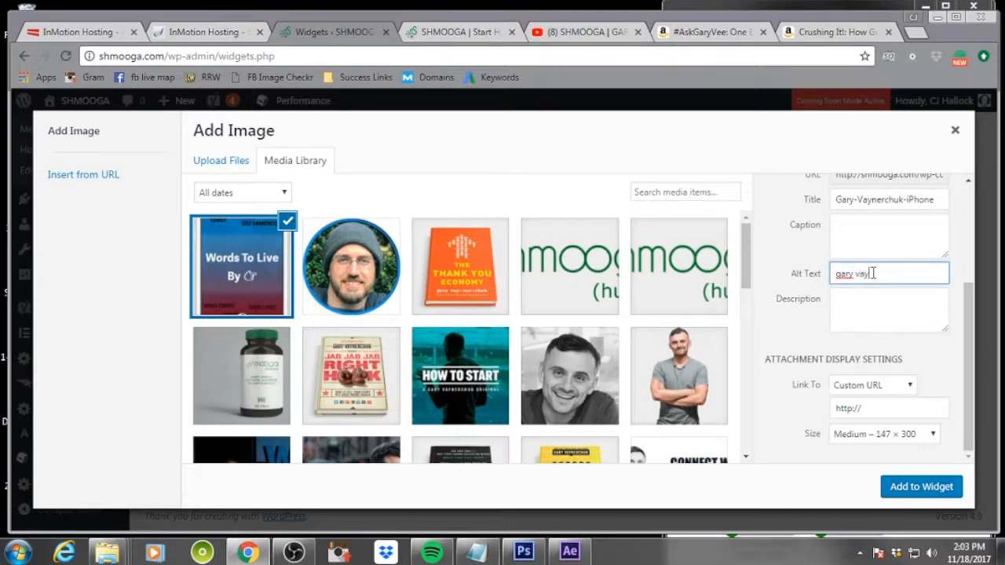
type("gary vaynerchuk medium p")
key("Tab")
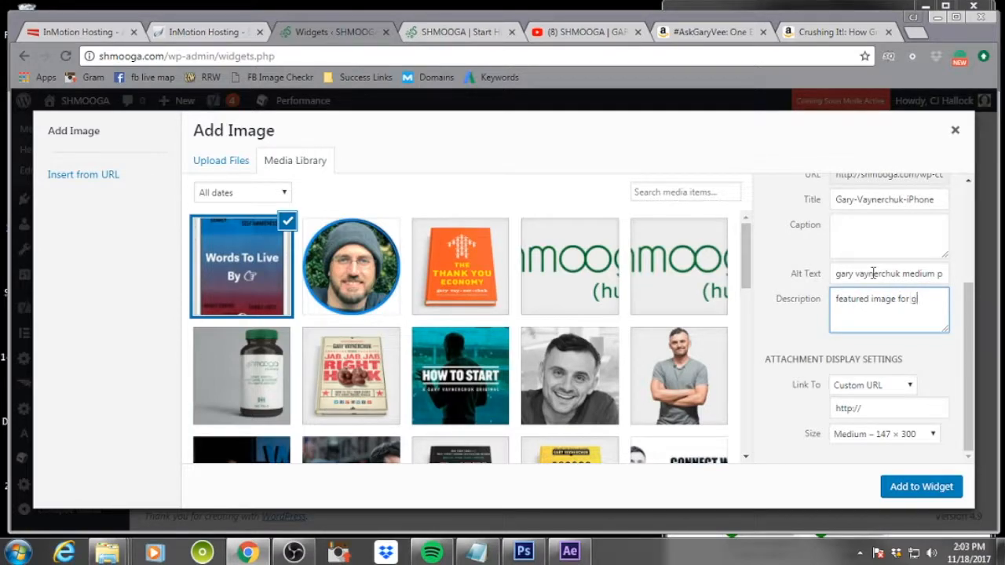
type("featured image for garyvee mediam")
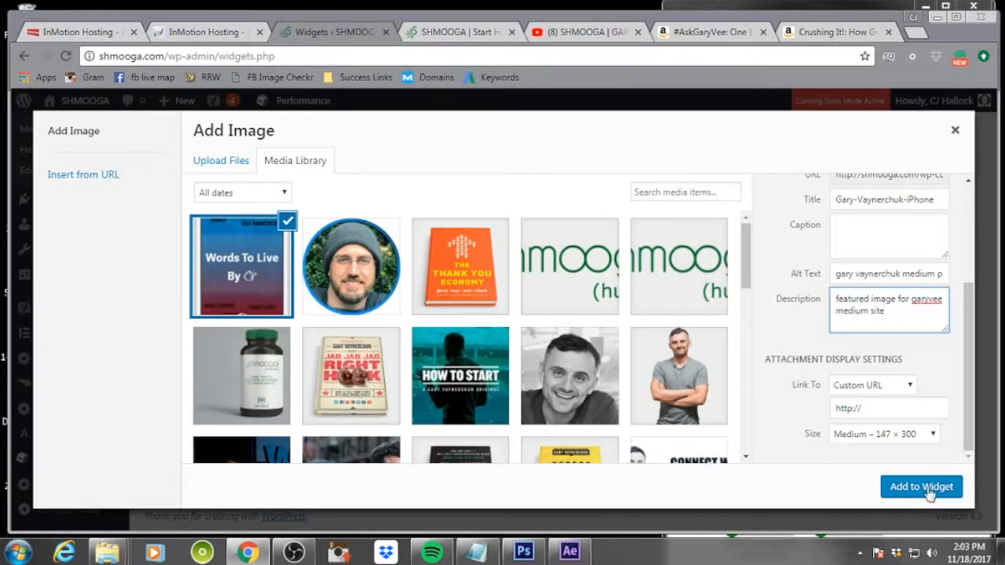
In a new tab, search Google for "medium gary vaynerchuk" and open his Medium profile
left_click(881, 407)
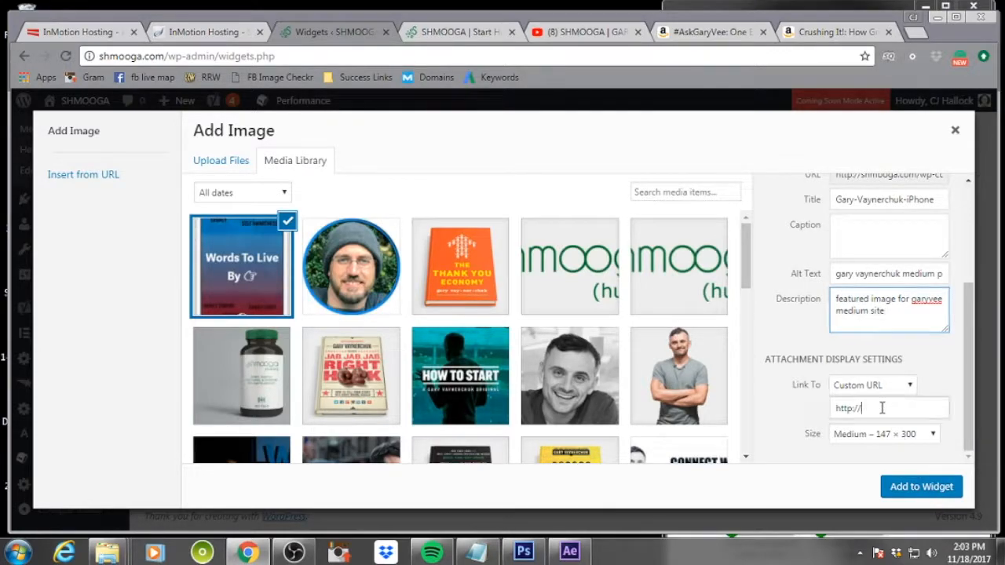
left_click(915, 32)
type("med")
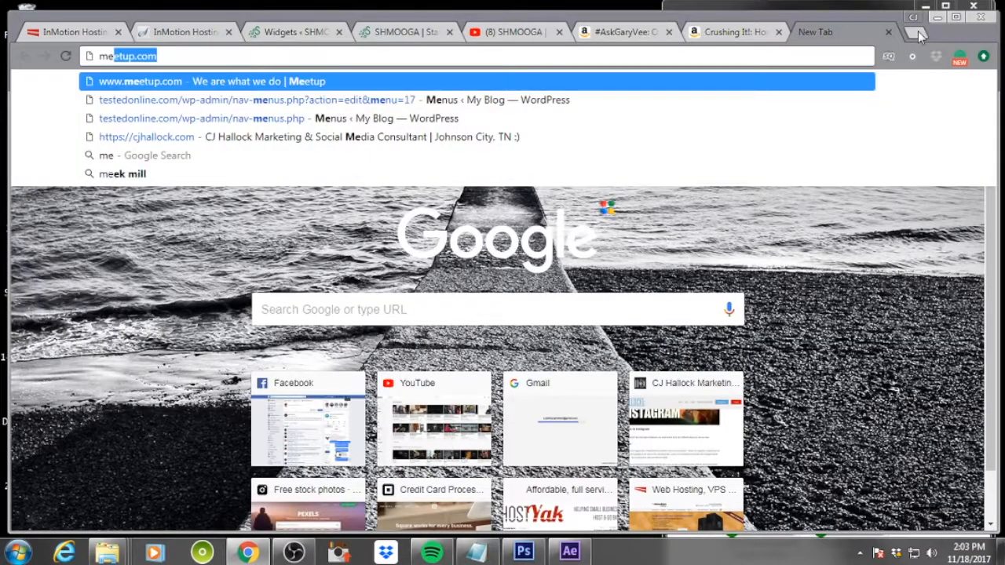
type("ium, gar")
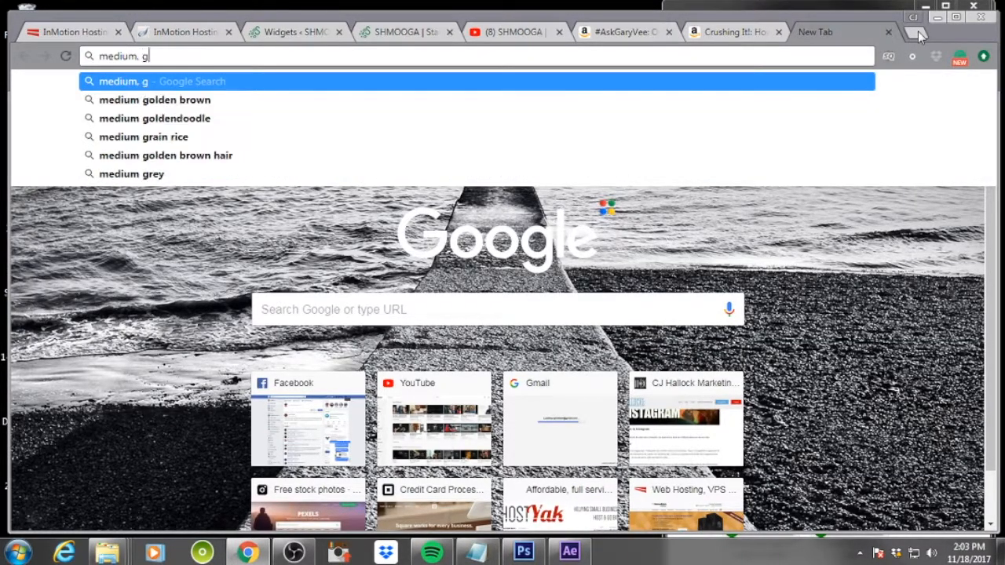
key("BackSpace")
key("BackSpace")
key("BackSpace")
key("BackSpace")
key("BackSpace")
type("gary va")
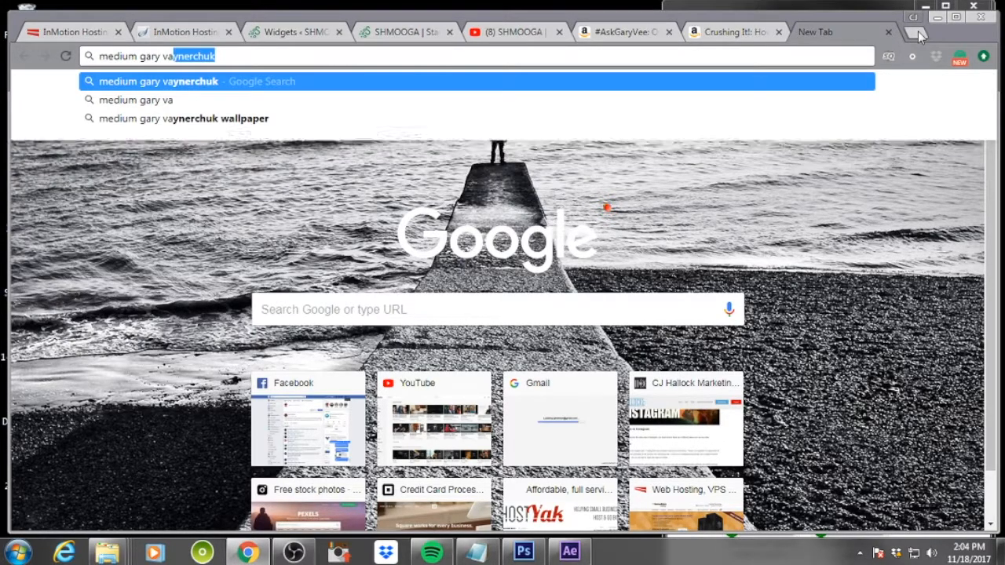
key("BackSpace")
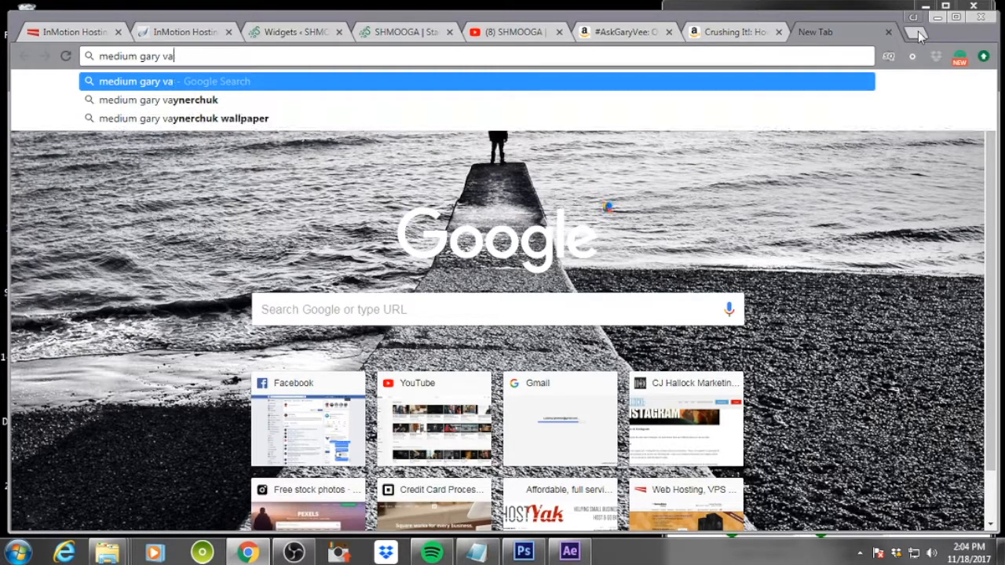
key("Down")
key("Return")
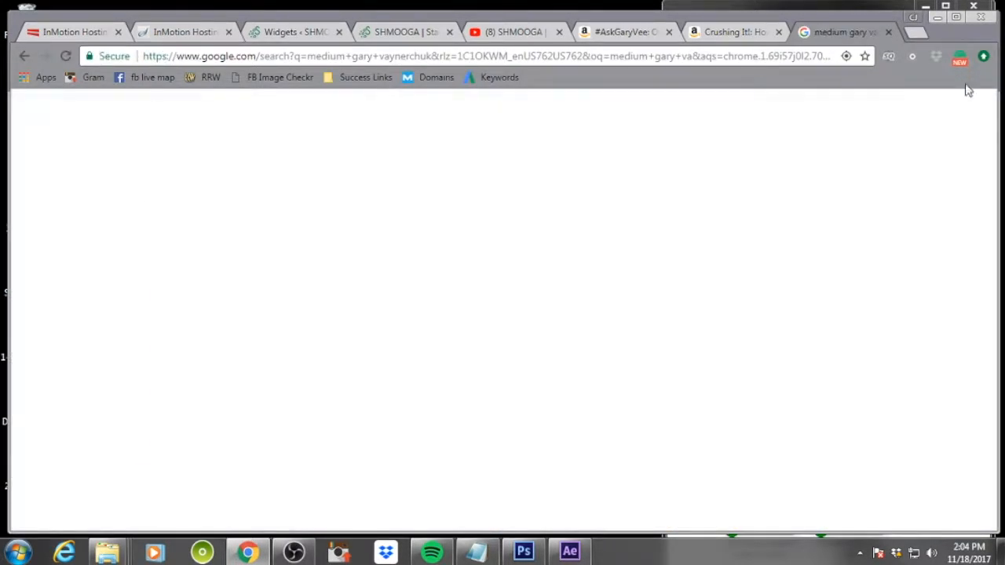
left_click(232, 230)
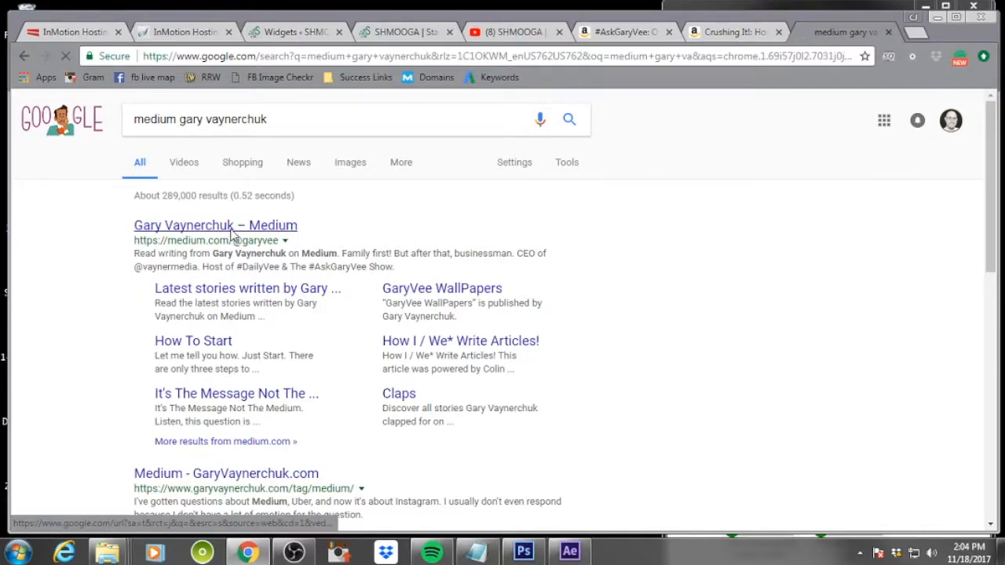
Copy the Medium profile URL and paste it as the image's custom link
left_click(271, 56)
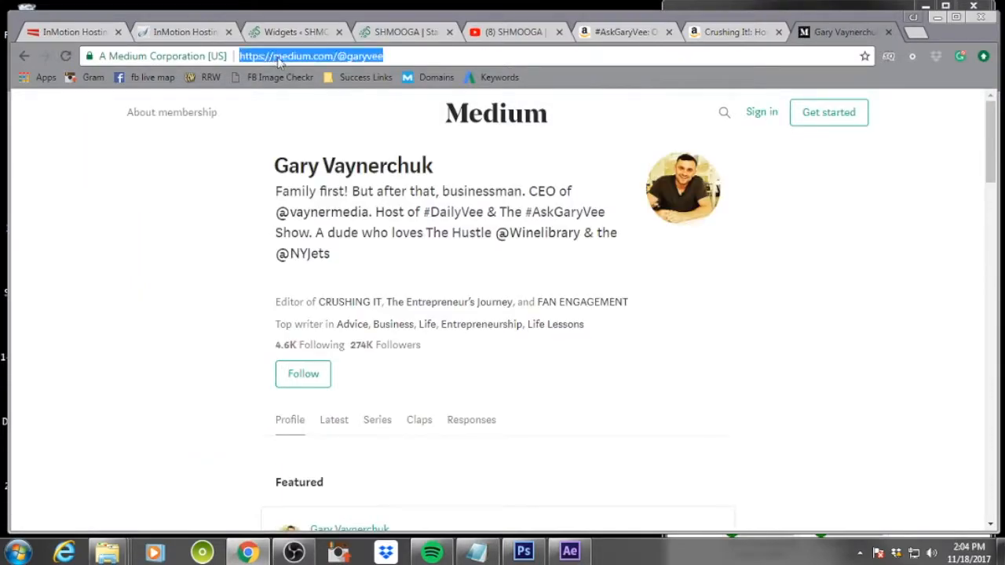
right_click(276, 56)
left_click(336, 111)
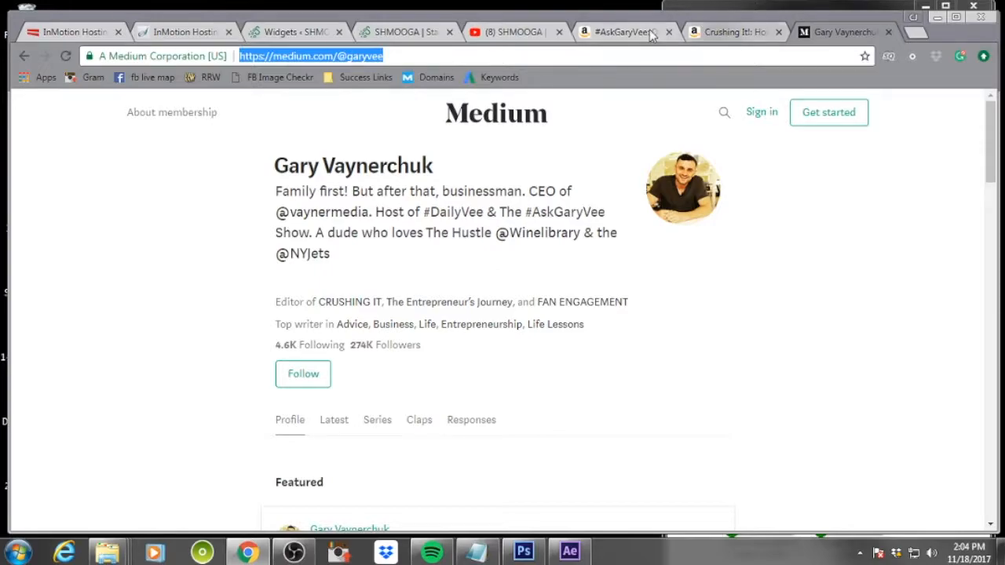
left_click(299, 29)
left_click_drag(880, 408, 820, 408)
key("ctrl+v")
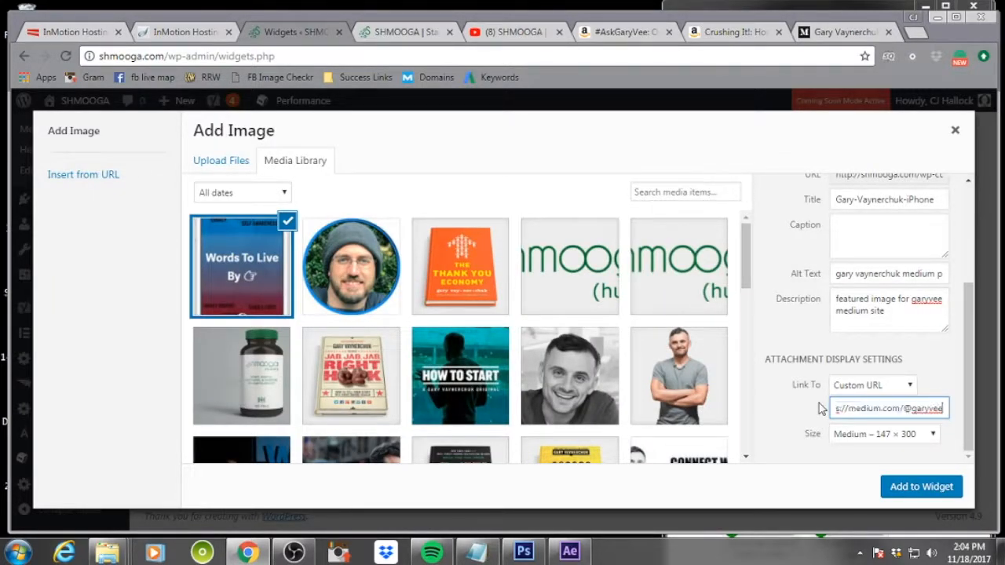
Add the image to the Footer 2 widget and save the widget
left_click(925, 488)
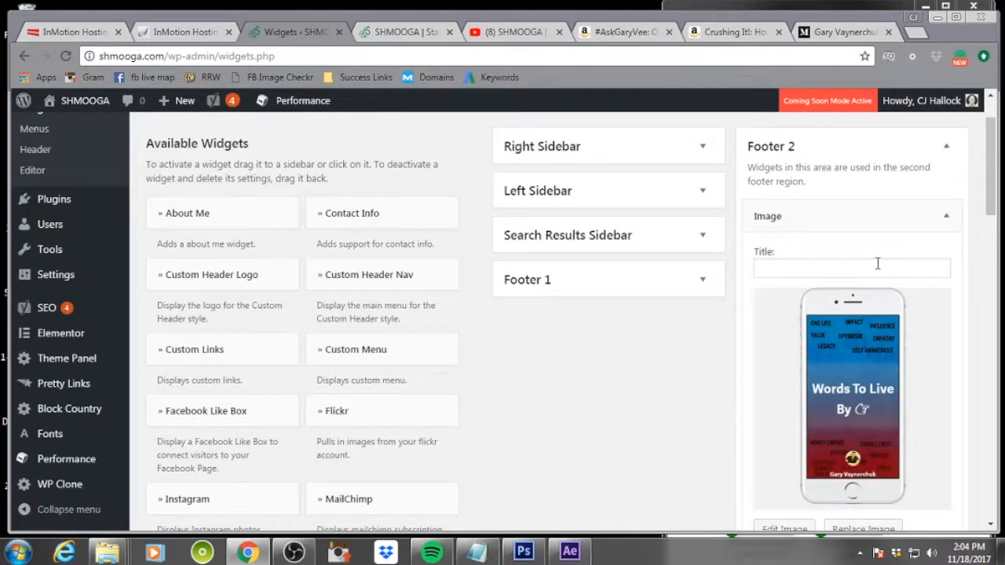
scroll(878, 263, "down", 3)
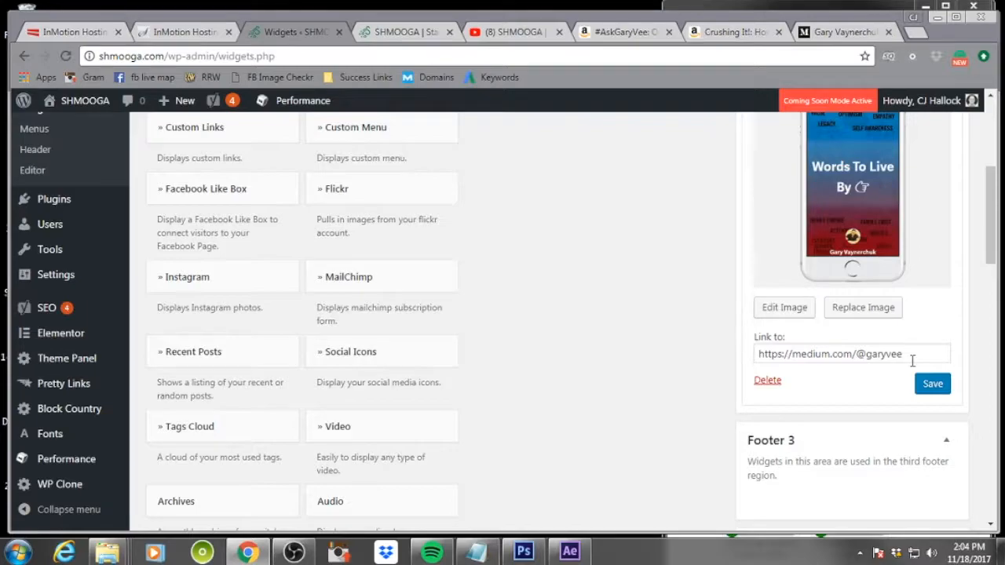
left_click(933, 384)
Collapse the Footer 2 Image widget
scroll(944, 422, "up", 1)
scroll(944, 421, "up", 3)
left_click(946, 290)
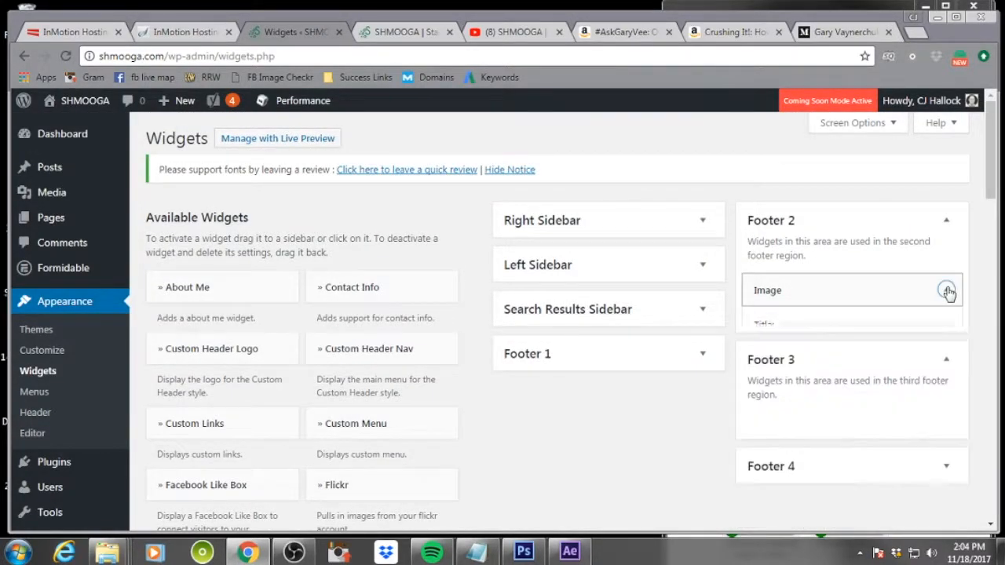
Add an Image widget to Footer 3
scroll(345, 387, "down", 8)
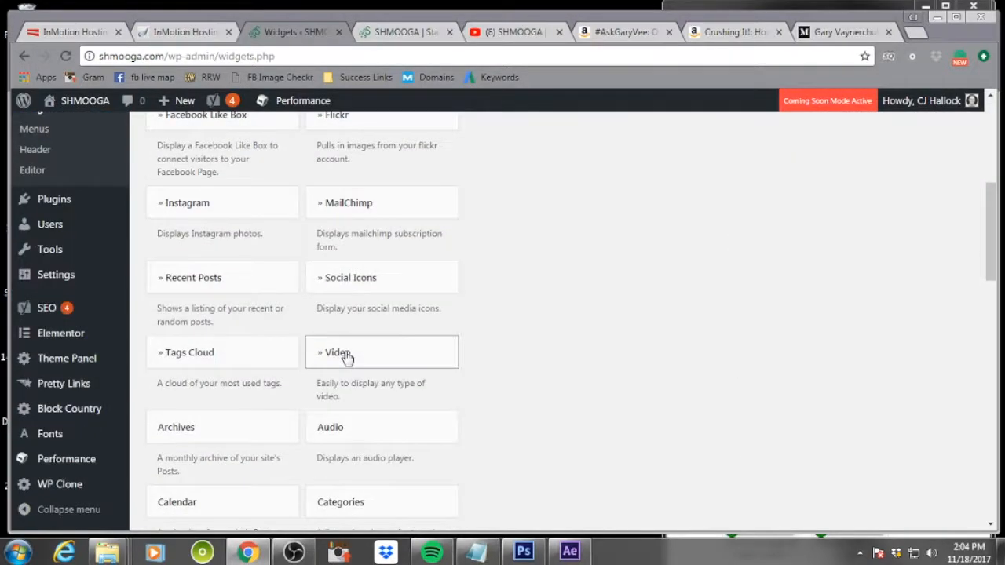
scroll(345, 357, "down", 8)
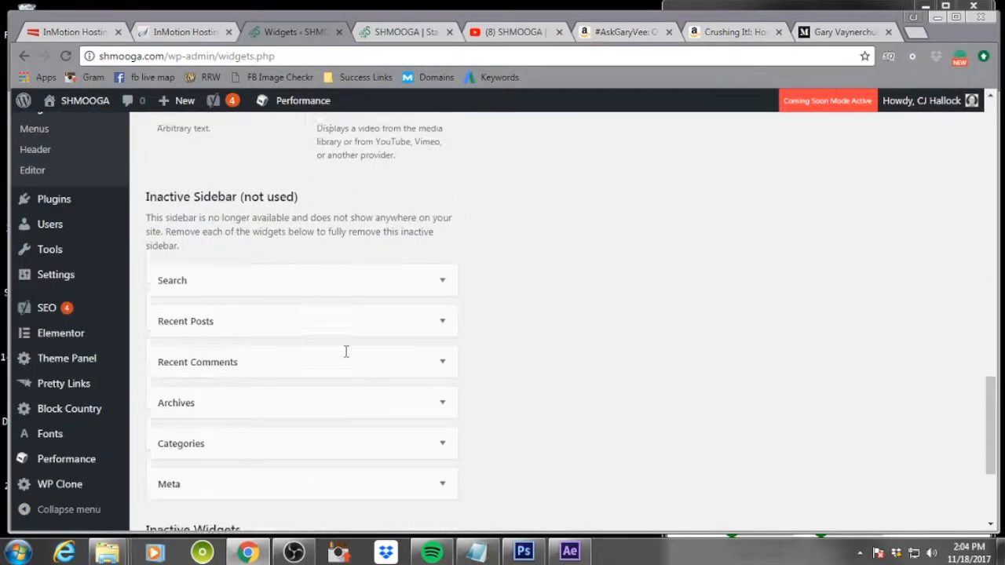
scroll(345, 353, "up", 5)
scroll(347, 357, "up", 7)
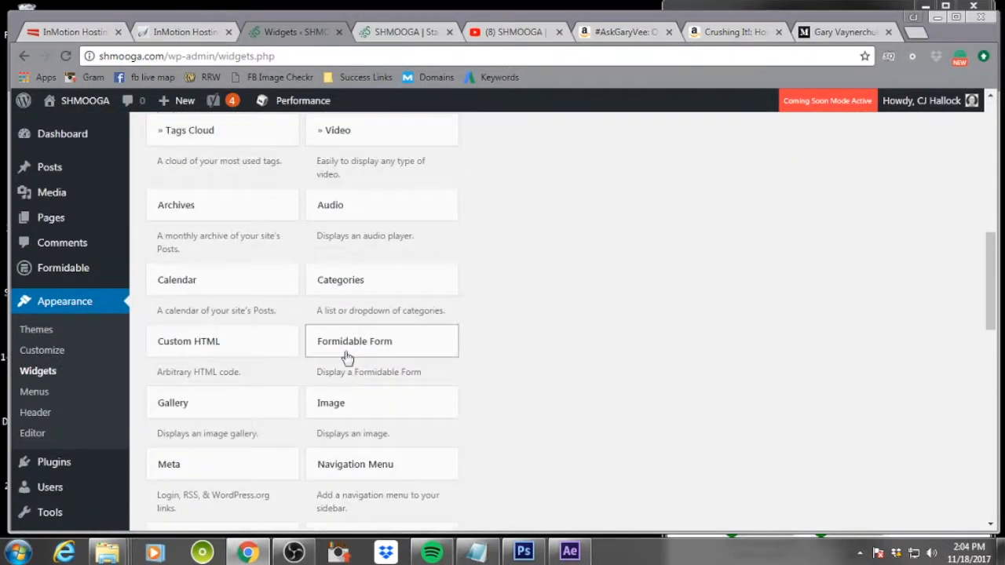
scroll(348, 357, "up", 4)
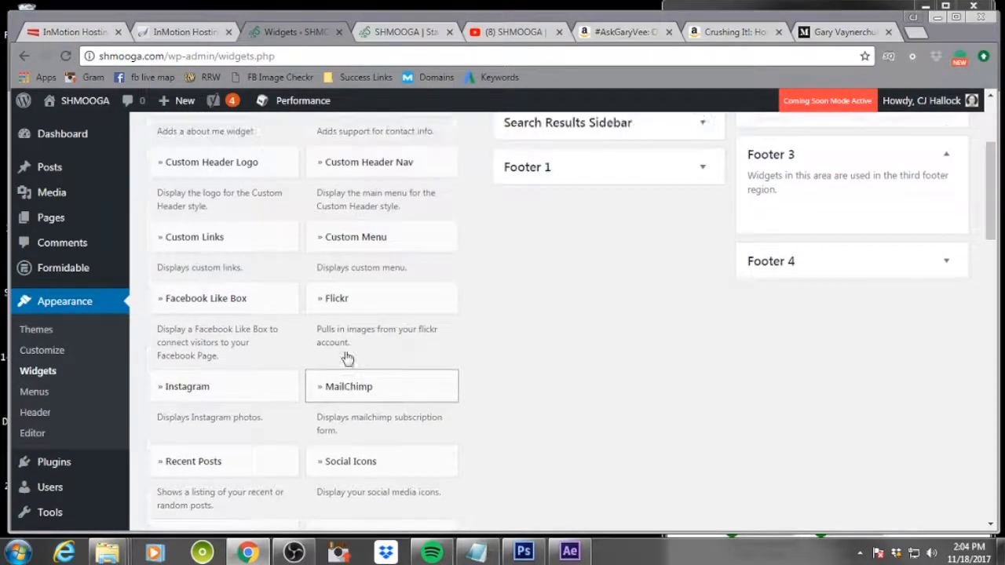
scroll(348, 358, "down", 6)
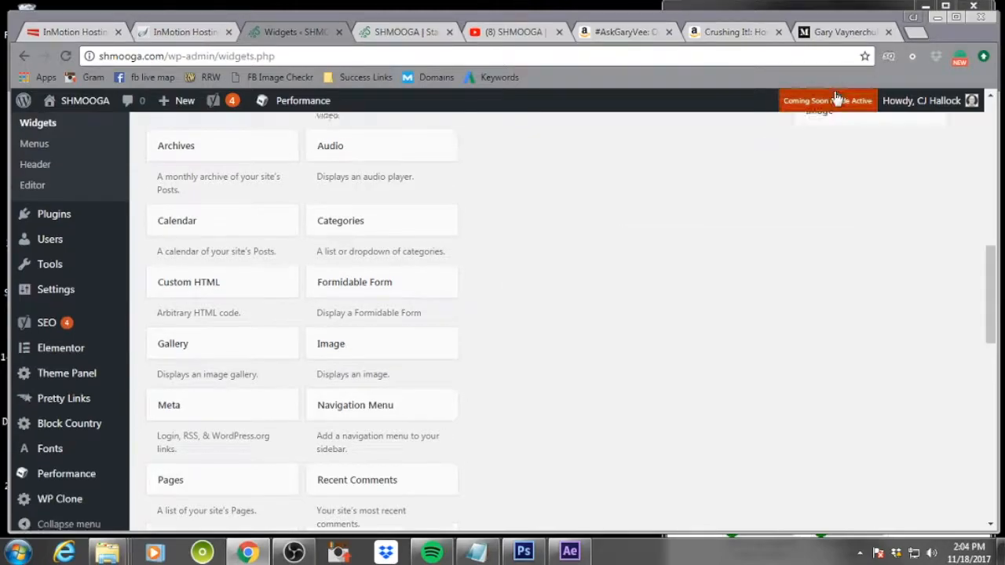
scroll(838, 91, "up", 4)
left_click_drag(838, 91, 820, 417)
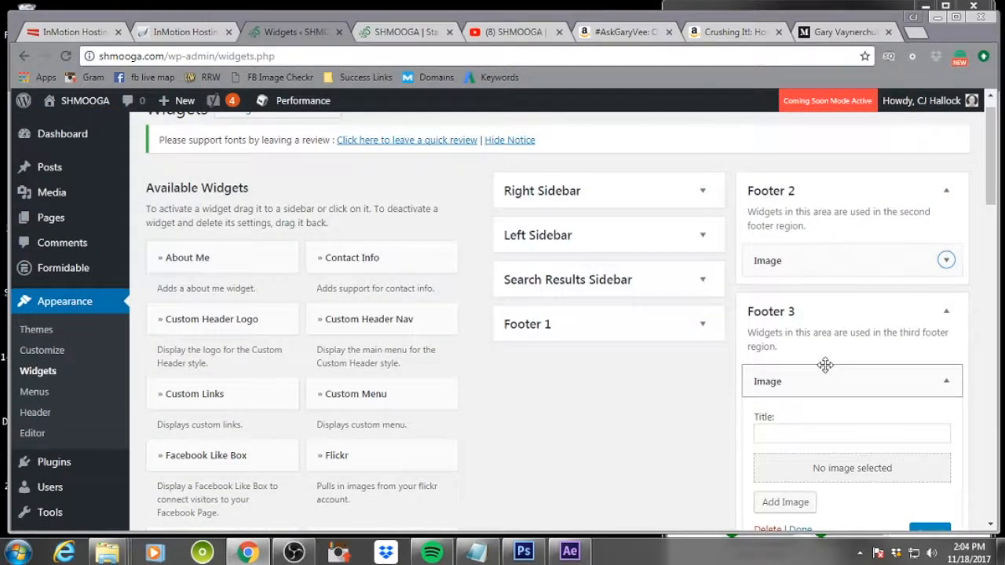
Upload the Gary Vaynerchuk K-Swiss image through the Footer 3 Image widget's media dialog
scroll(829, 377, "down", 2)
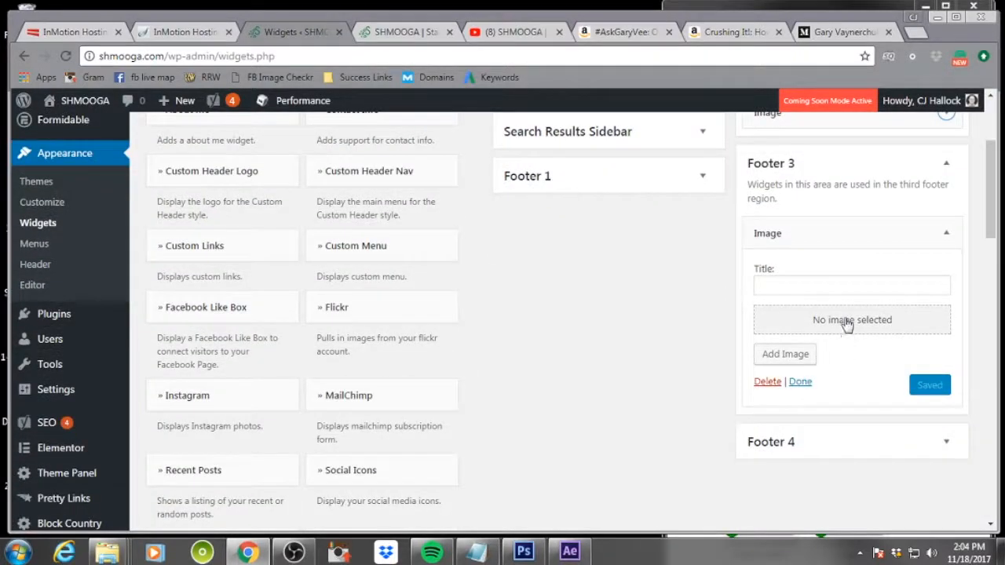
left_click(784, 357)
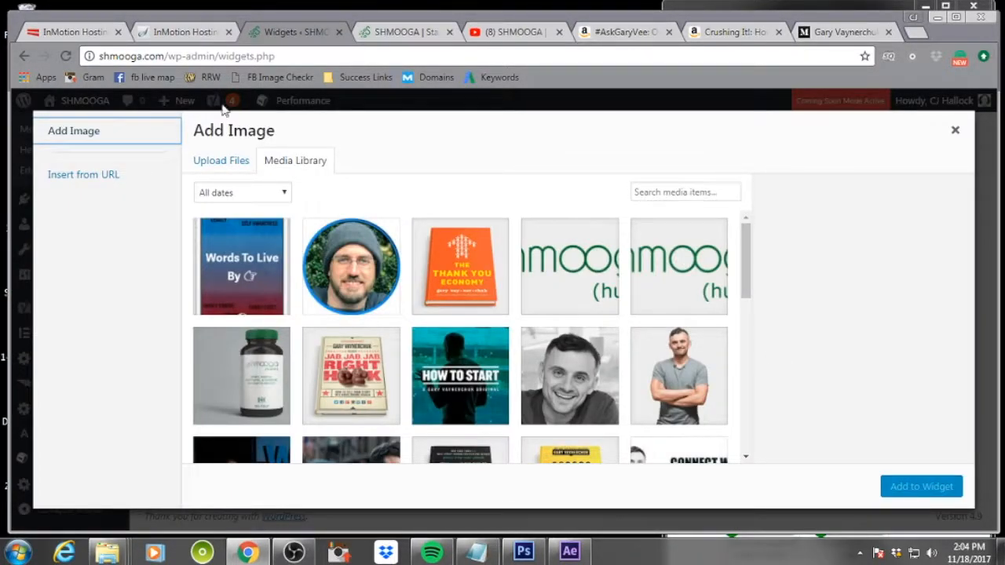
left_click(229, 162)
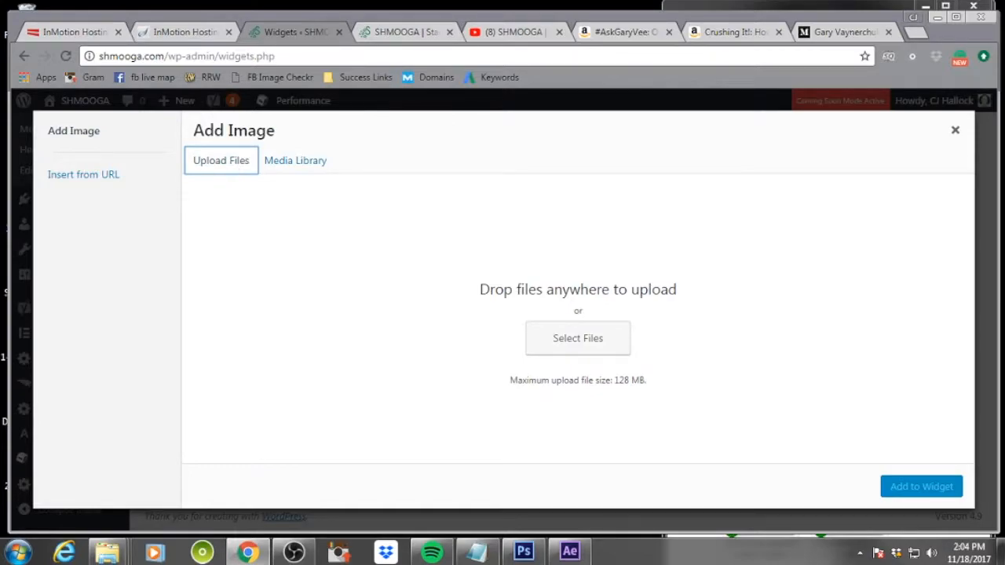
left_click_drag(8, 196, 596, 275)
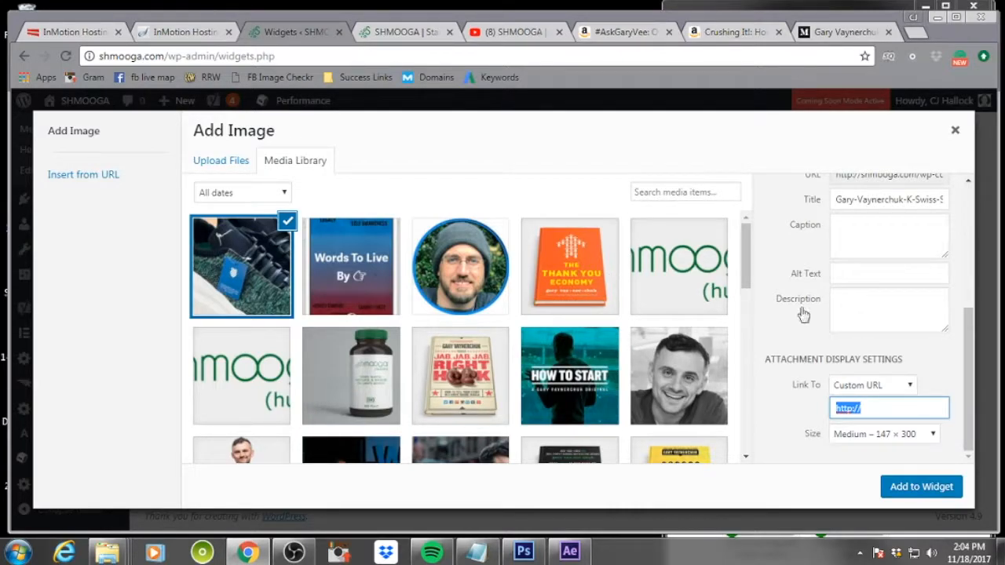
Set the K-Swiss image's alt text to "Garyvee K-Swiss"
left_click(883, 273)
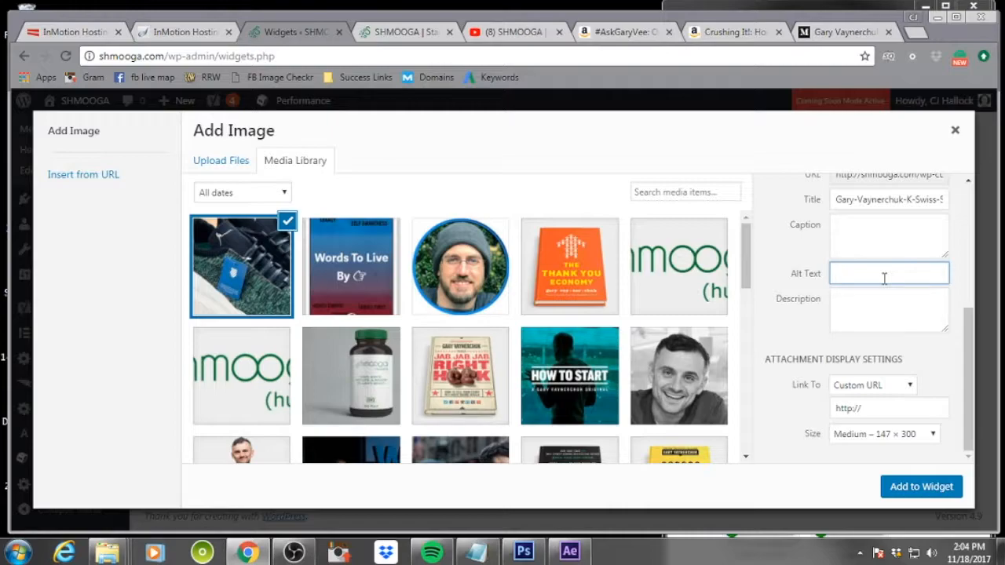
type("Garyvee K-Swiss")
key("Tab")
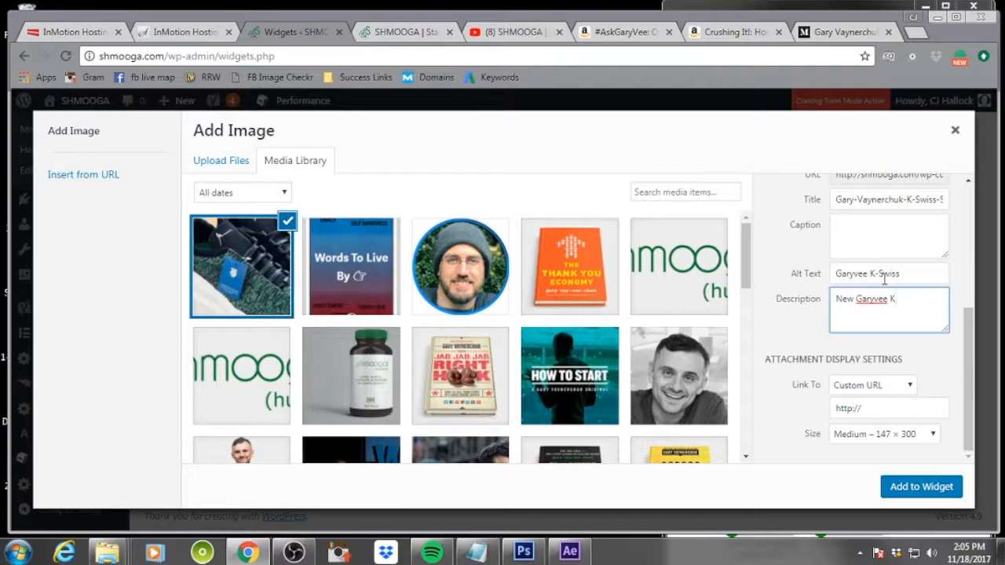
Enter the description "New Garyvee K-Swiss Shoes" for the K-Swiss image and set its link to None
type("New Garyvee K-Swiss Shoes")
left_click(902, 387)
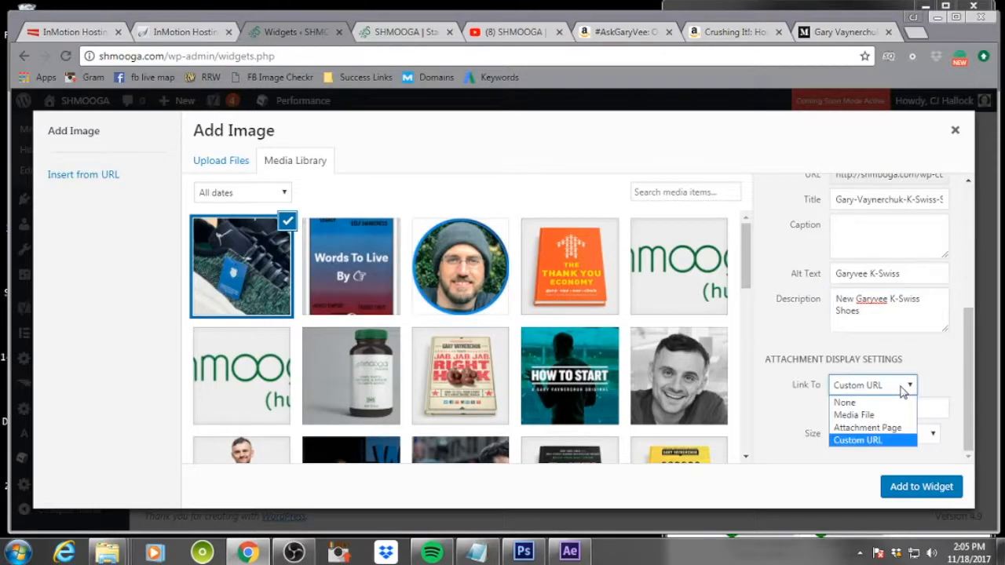
left_click(875, 401)
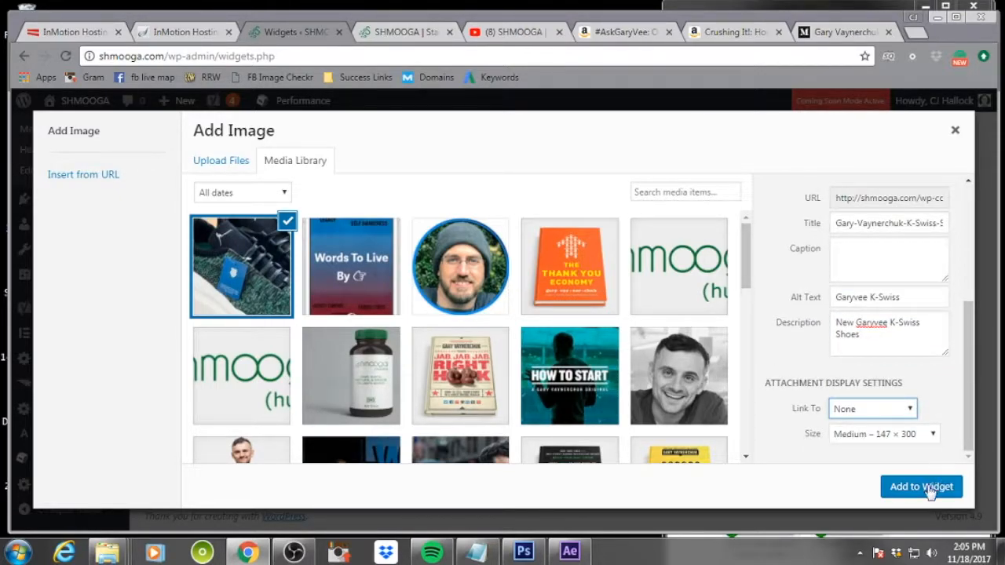
Set the image size to Full Size – 300 × 611 and add the image to the Footer 3 widget
left_click(932, 434)
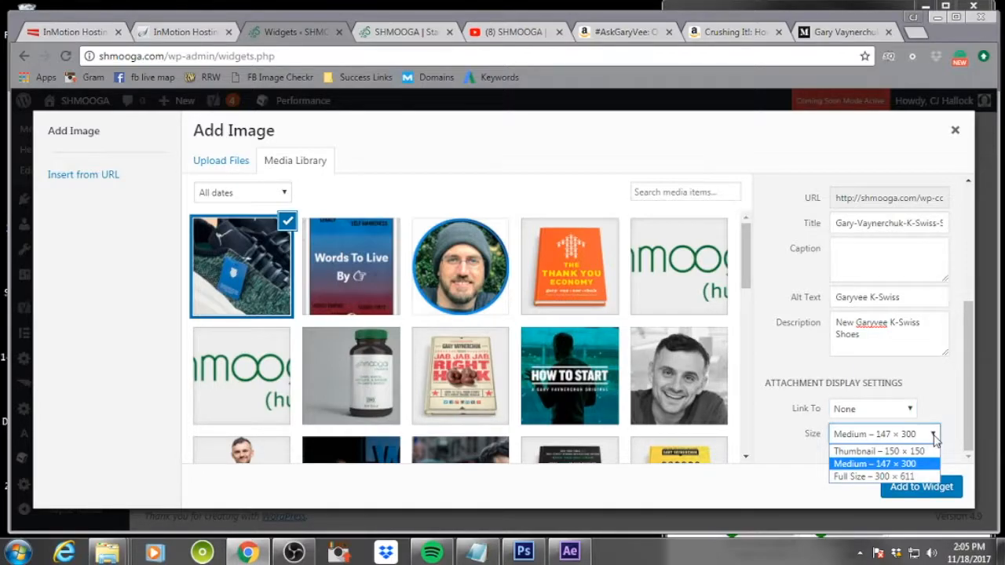
left_click(944, 412)
left_click(923, 438)
left_click(903, 476)
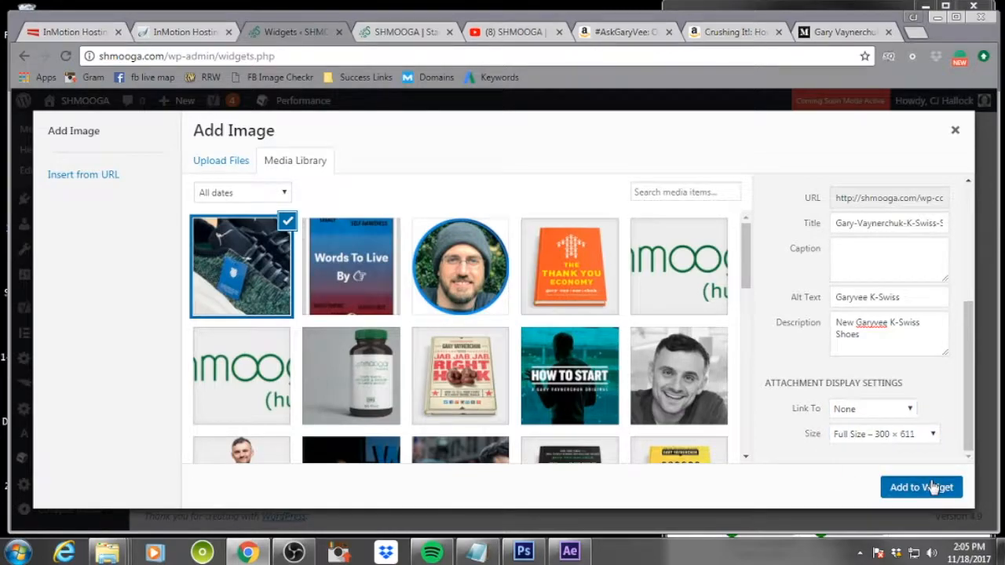
left_click(931, 487)
Save the Footer 3 Image widget
scroll(668, 287, "down", 4)
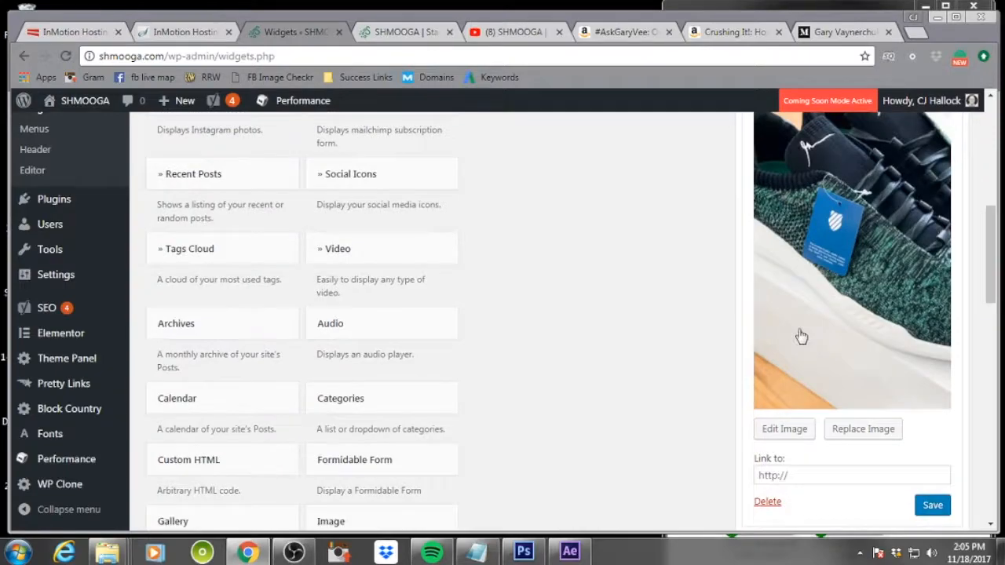
scroll(847, 448, "down", 2)
left_click(933, 358)
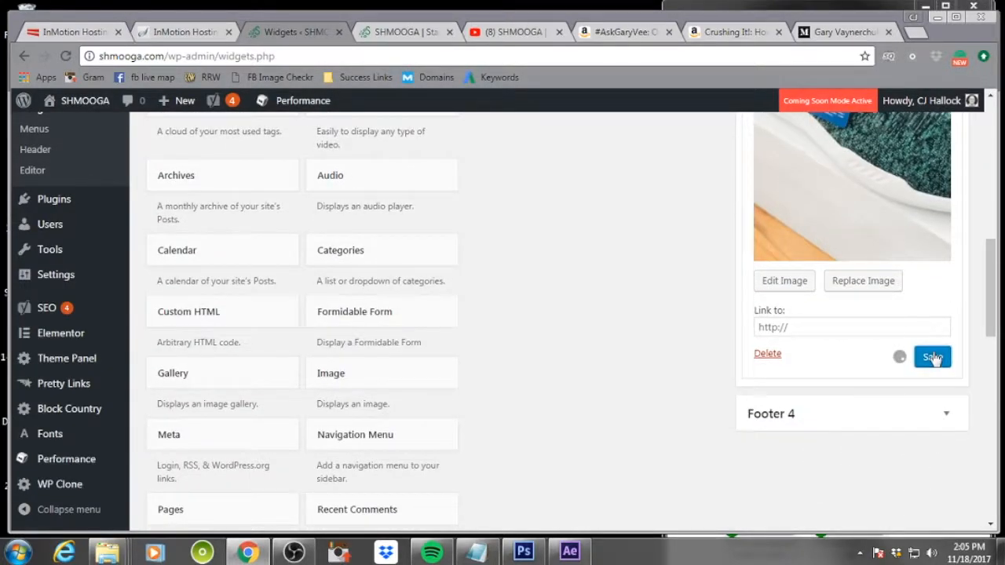
Switch to the live site tab and reload it to preview the updated footer
left_click(402, 31)
left_click(67, 58)
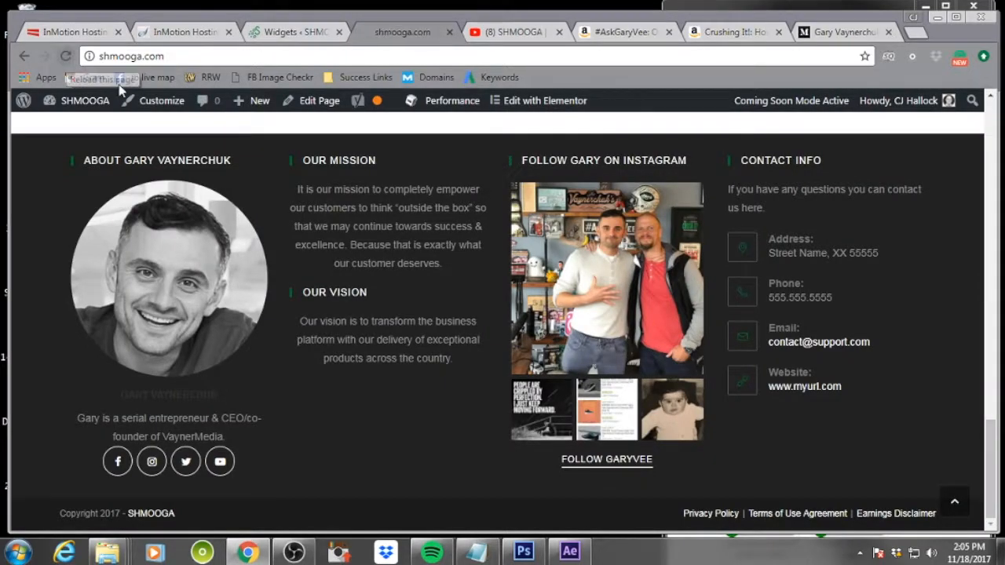
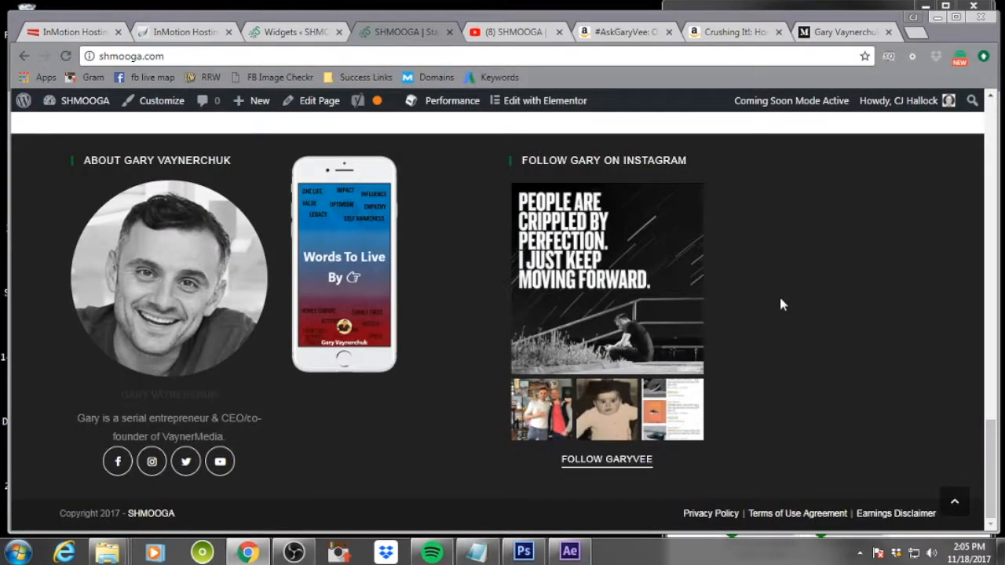
Scroll through the footer on the live site to review its layout
scroll(837, 325, "up", 5)
scroll(837, 325, "down", 5)
scroll(837, 324, "up", 3)
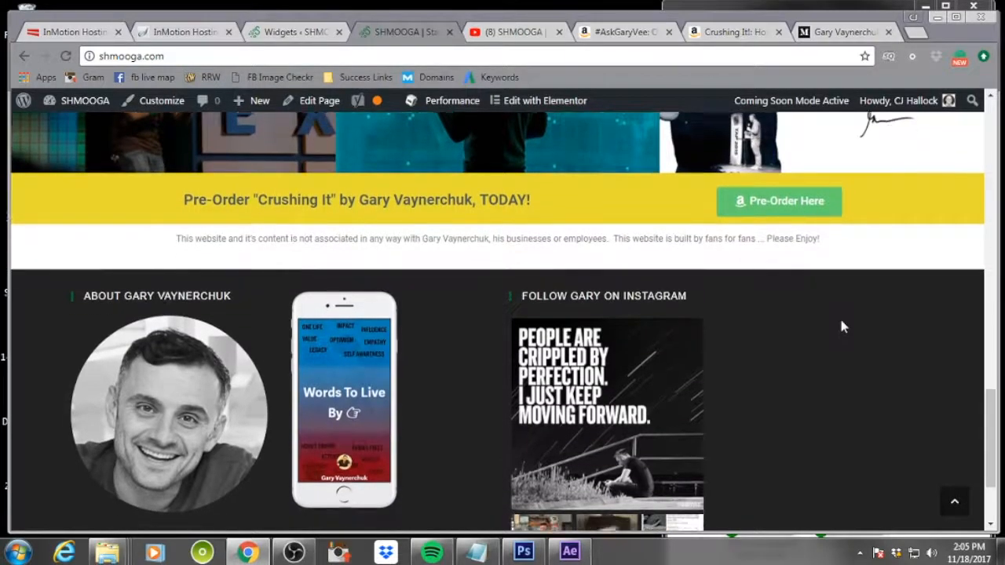
scroll(839, 323, "down", 3)
Open the Footer 3 K-Swiss image's details in the widgets screen to review its settings, then close the dialog
left_click(314, 32)
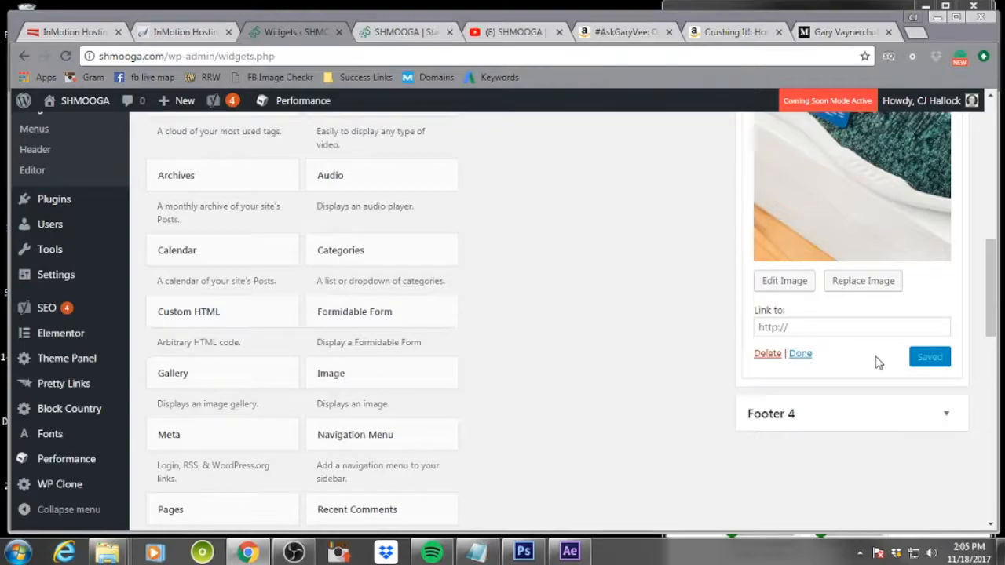
scroll(878, 362, "up", 5)
left_click(946, 159)
left_click(946, 160)
left_click(892, 330)
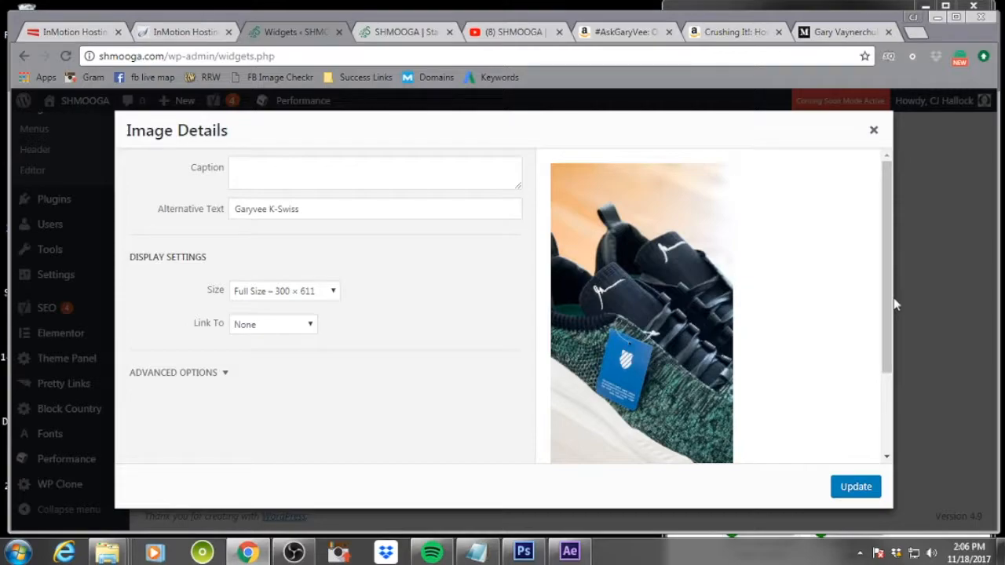
left_click(873, 131)
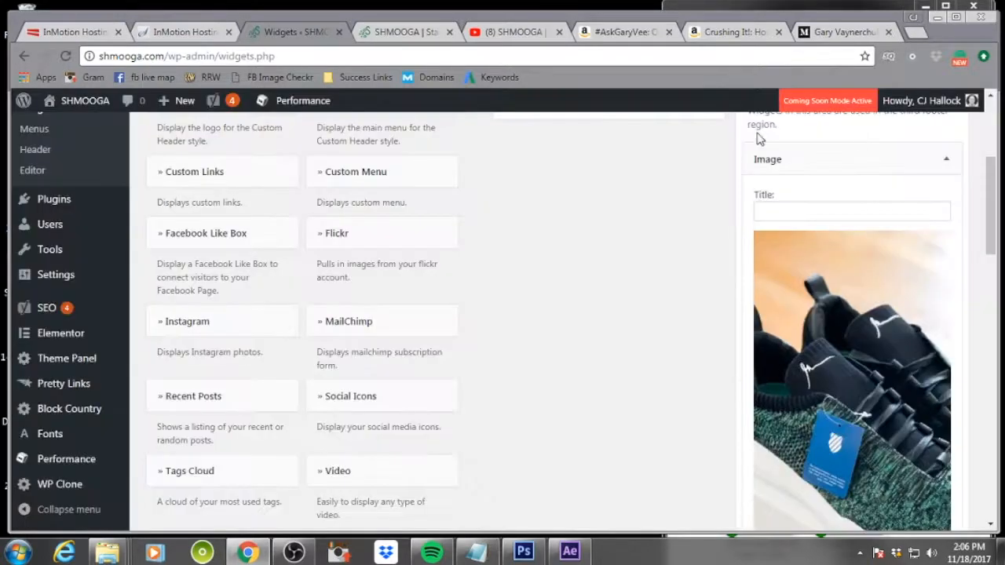
Switch to the live site tab and review the updated footer with the K-Swiss image
left_click(412, 33)
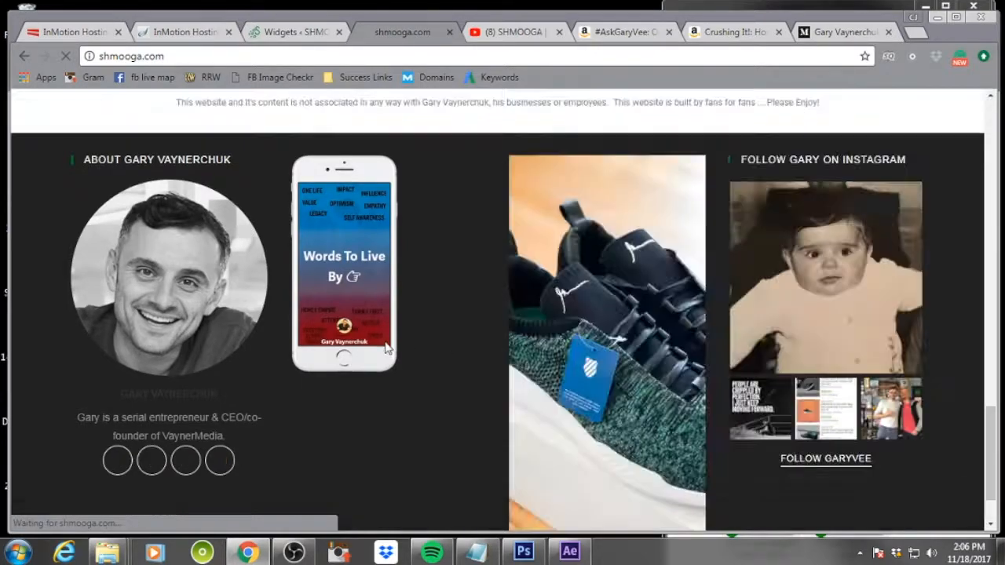
scroll(547, 354, "down", 1)
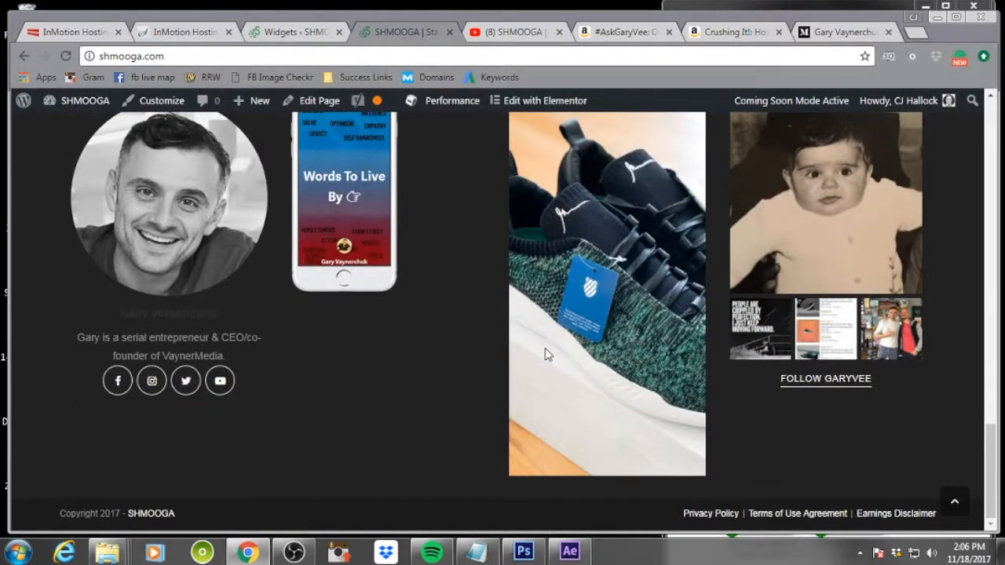
scroll(547, 355, "up", 1)
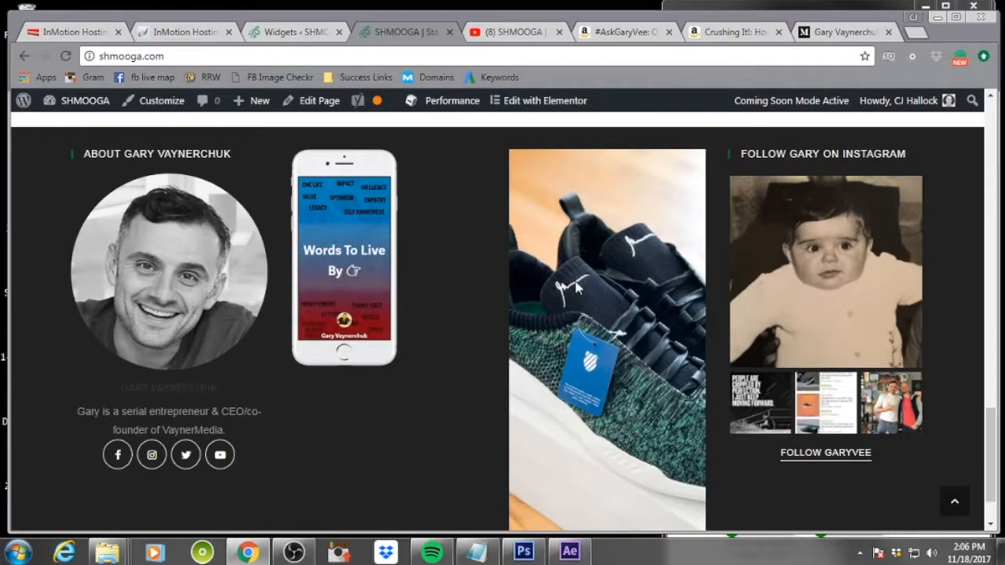
Enlarge the Footer 2 'Words To Live' image's display size in its image details and save the widget
left_click(292, 31)
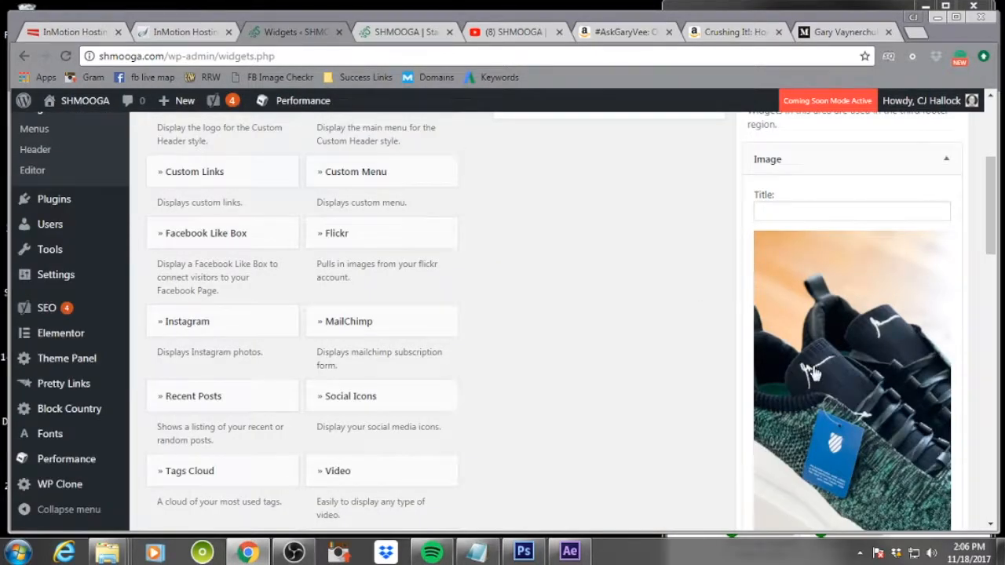
scroll(863, 353, "up", 5)
left_click(947, 383)
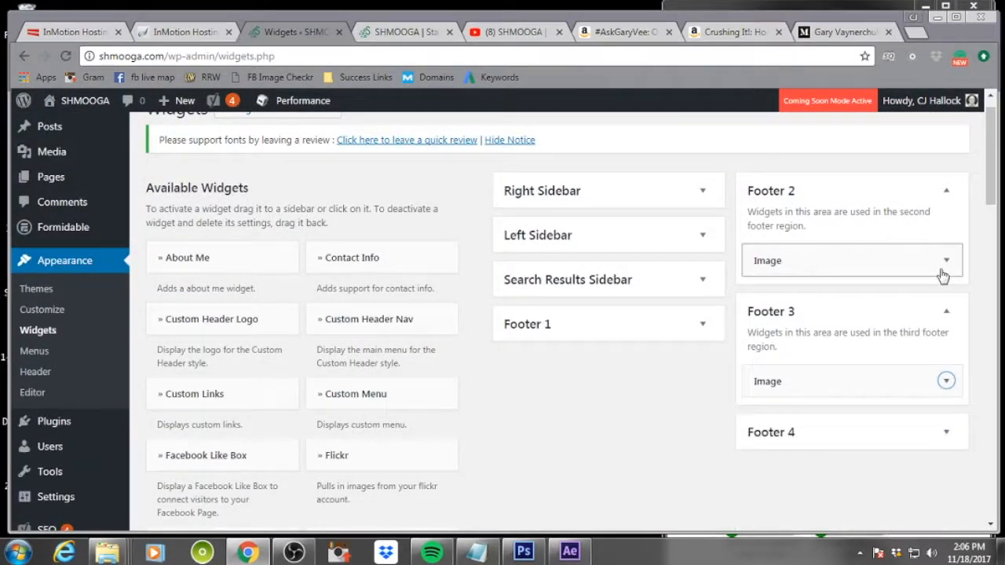
left_click(948, 261)
scroll(903, 259, "down", 3)
left_click(860, 255)
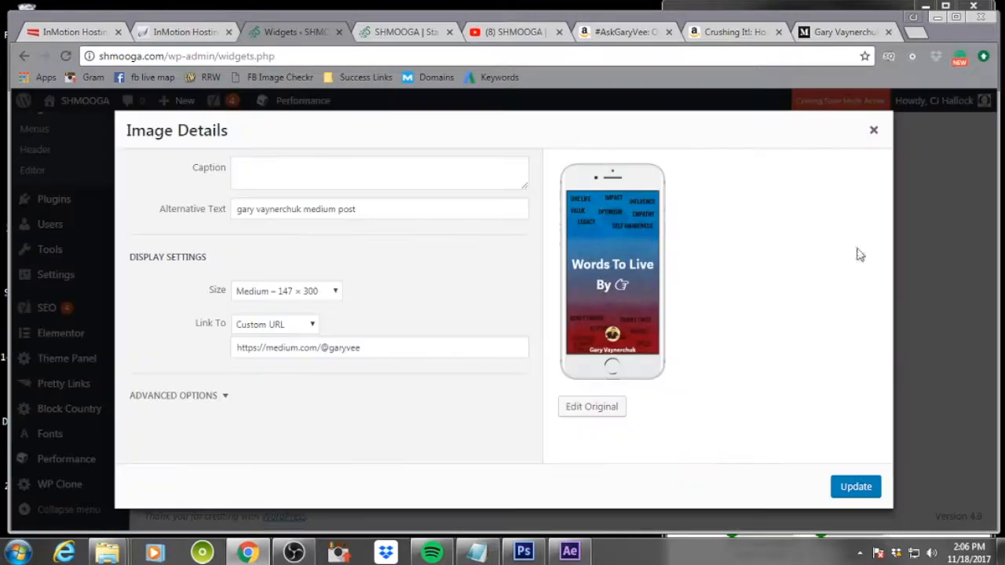
left_click(321, 297)
left_click(292, 333)
left_click(856, 487)
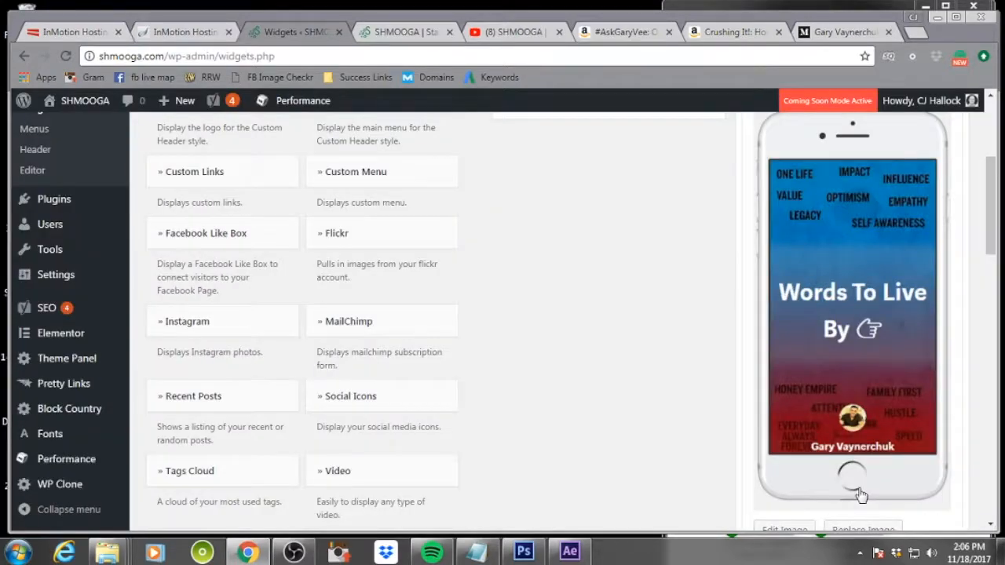
scroll(863, 478, "down", 4)
left_click(934, 312)
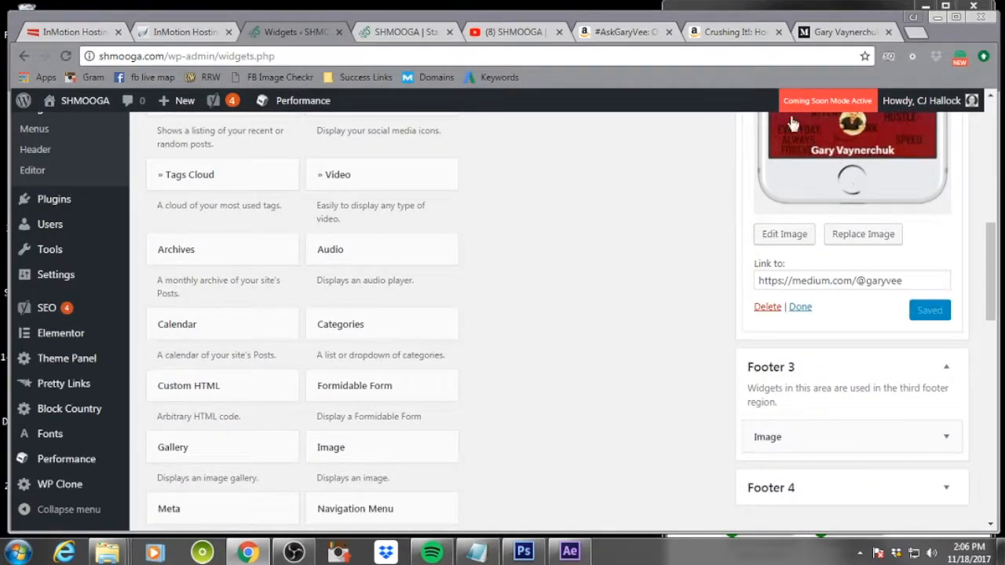
Switch to the live site tab and reload it to preview the enlarged footer image
left_click(408, 31)
left_click(68, 57)
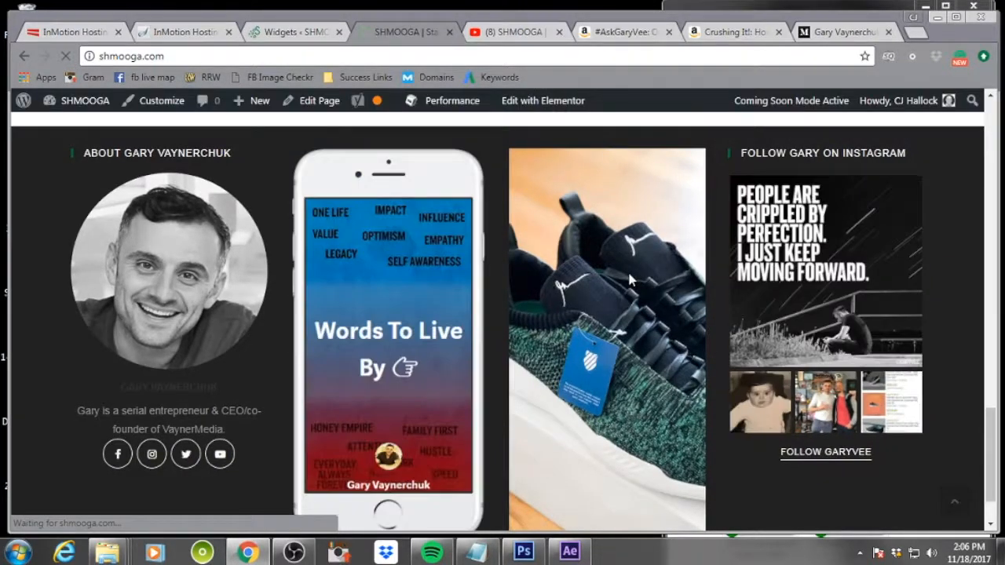
scroll(633, 281, "down", 2)
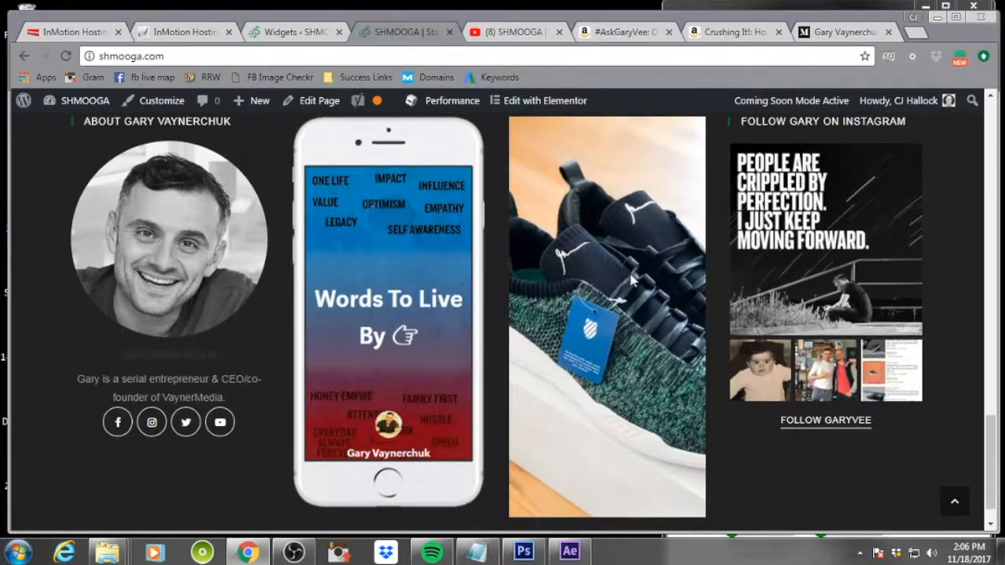
scroll(633, 281, "up", 8)
scroll(633, 281, "up", 10)
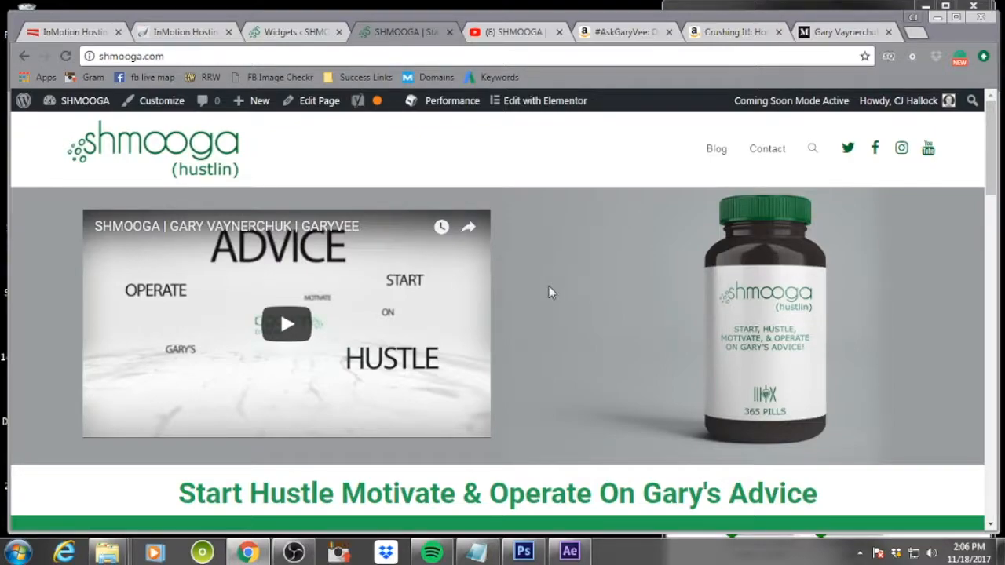
Add a new page titled "About Gary Vaynerchuk"
mouse_move(240, 109)
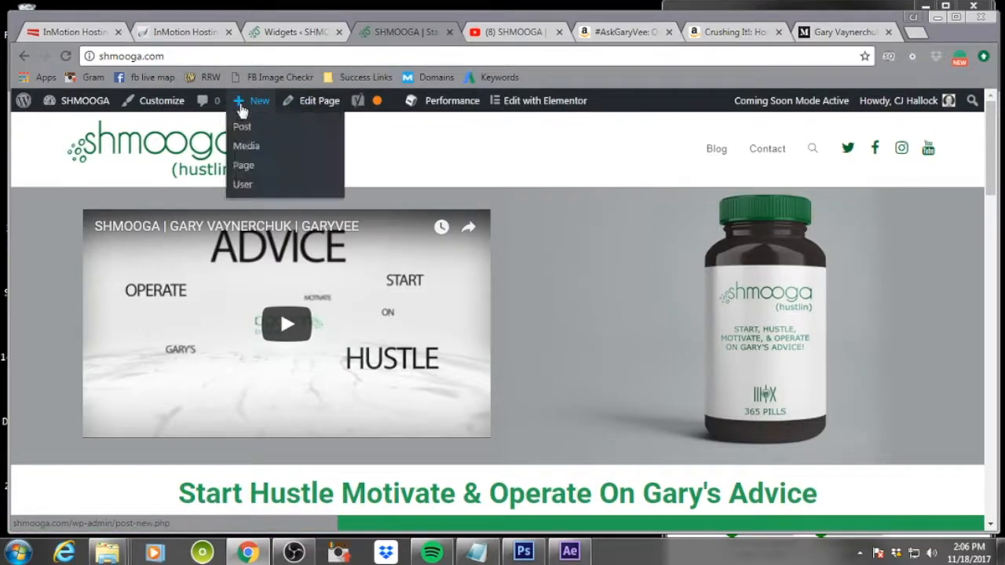
left_click(290, 172)
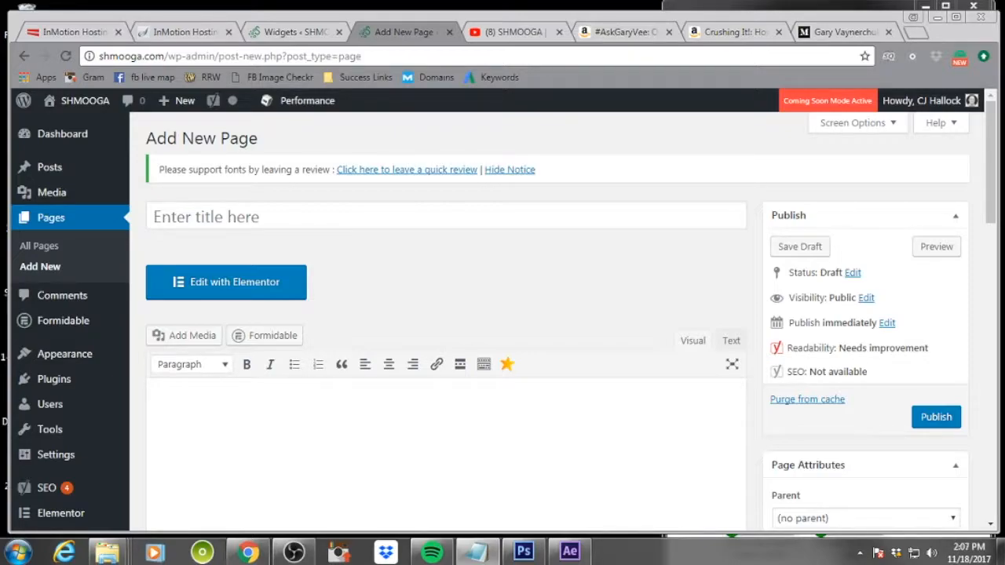
left_click(297, 213)
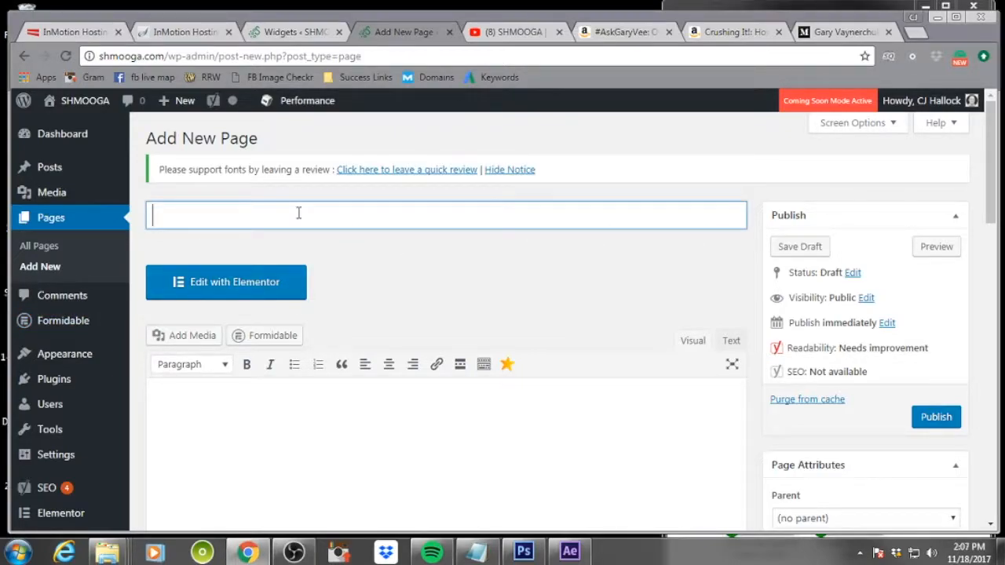
type("About Gary B")
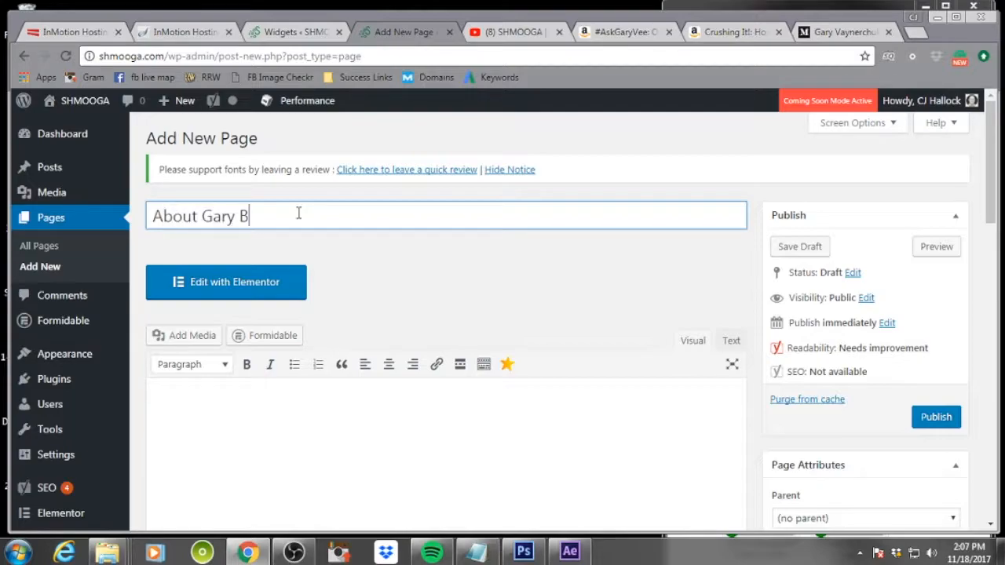
type("a")
key("BackSpace")
key("BackSpace")
type("Vaynerchu")
left_click(642, 259)
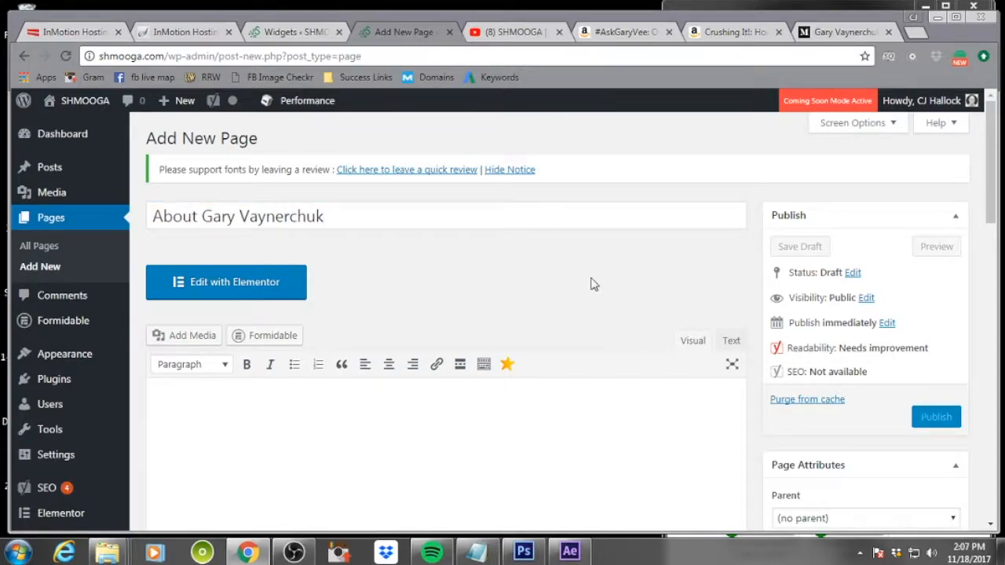
Open the SEO snippet editor to review the page's slug
scroll(590, 283, "down", 10)
scroll(592, 285, "down", 2)
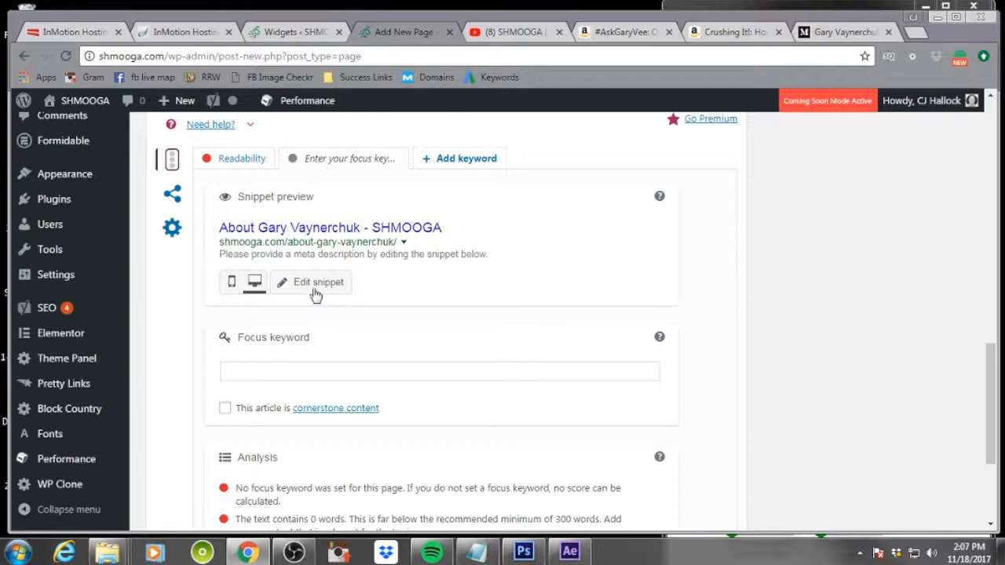
left_click(329, 243)
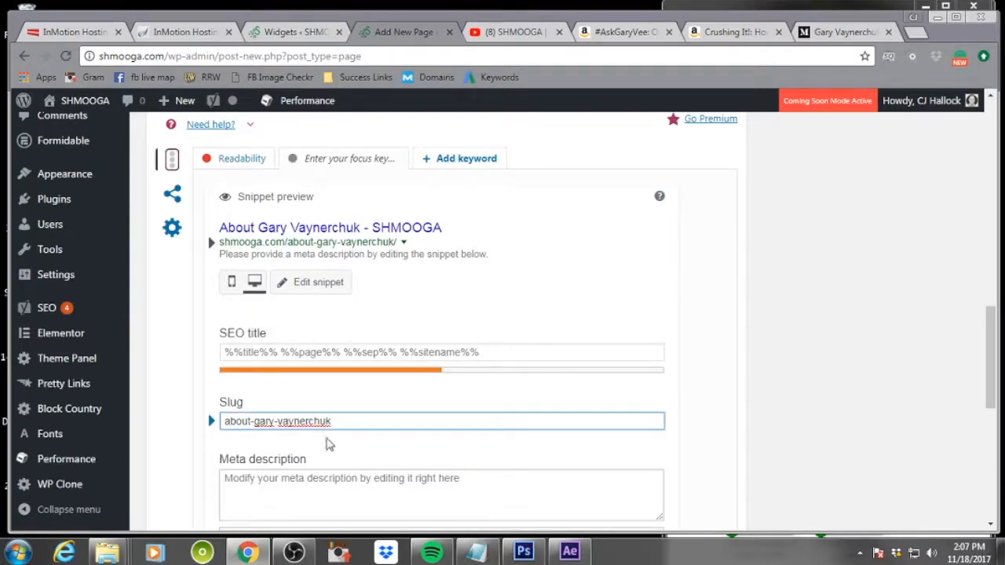
left_click_drag(369, 421, 245, 421)
left_click(420, 415)
scroll(711, 361, "up", 15)
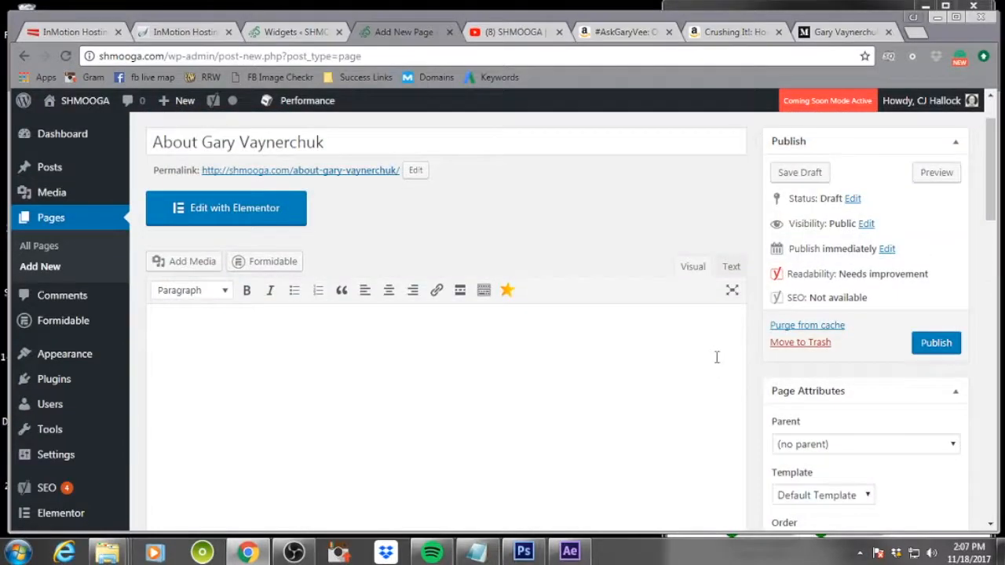
Paste Gary's biography text into the page body
scroll(717, 358, "down", 3)
scroll(512, 369, "up", 3)
left_click(491, 400)
key("ctrl+v")
scroll(518, 384, "up", 2)
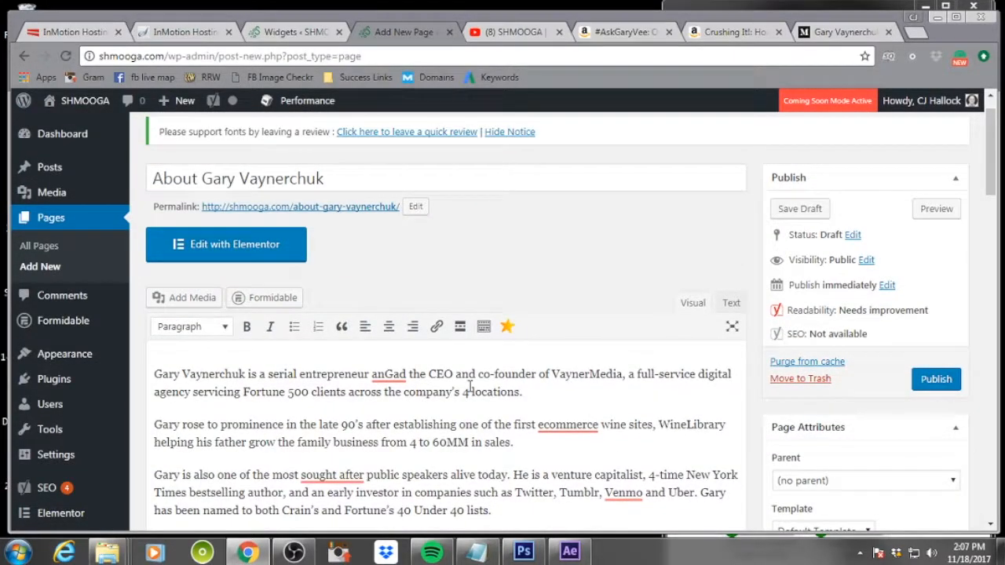
Correct the biography's spelling to "and", "e-commerce" and "sought-after"
mouse_move(395, 376)
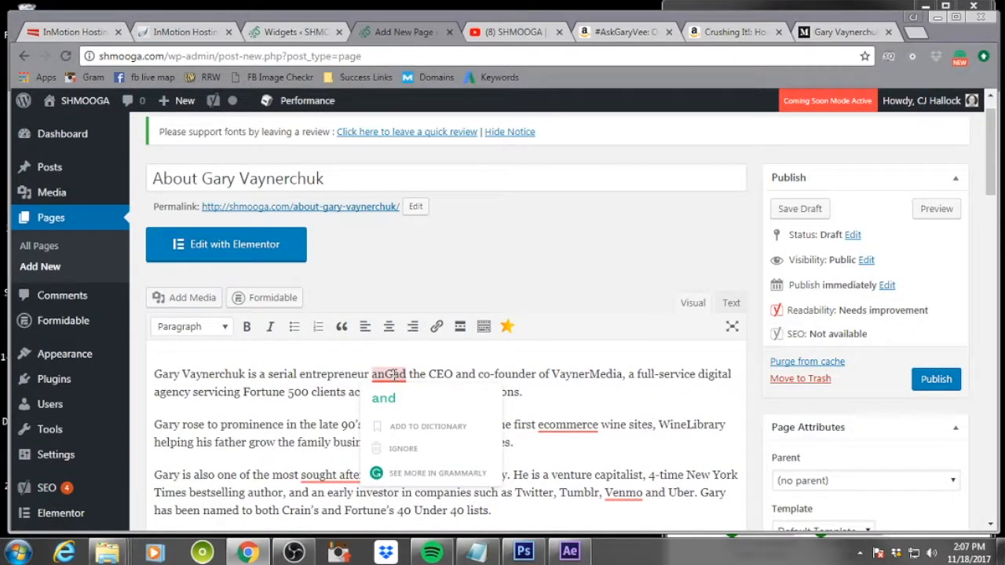
left_click(402, 398)
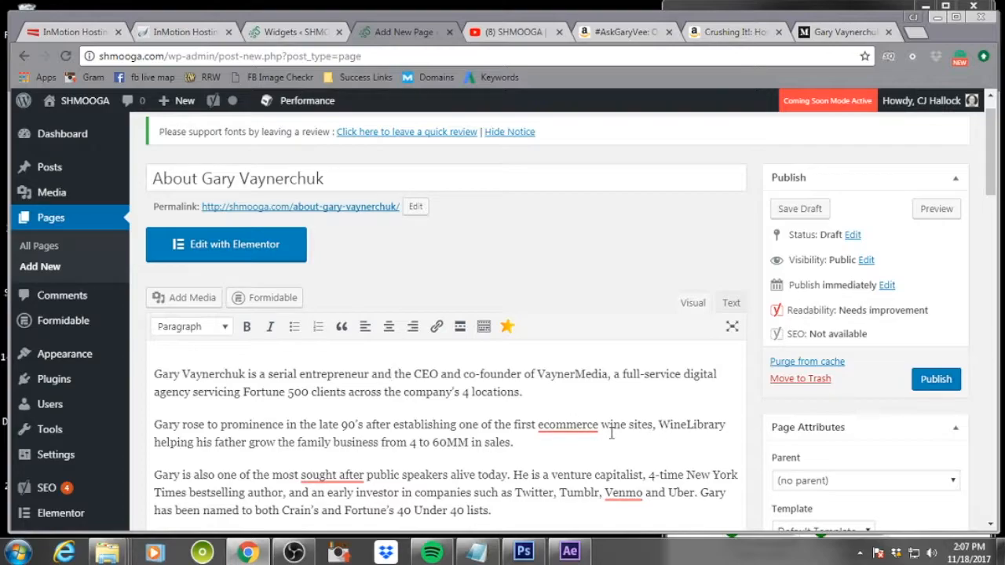
mouse_move(563, 428)
left_click(576, 336)
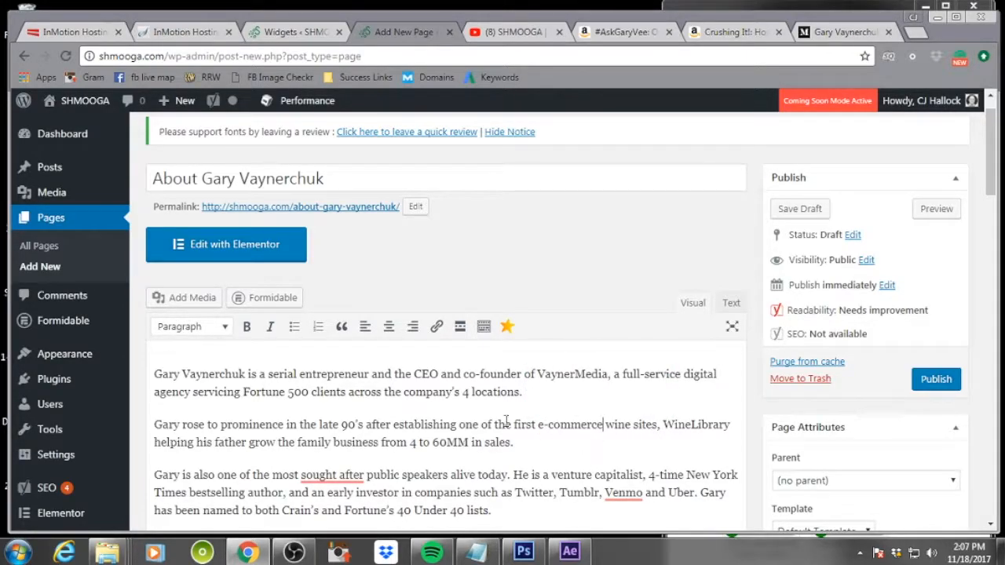
mouse_move(338, 475)
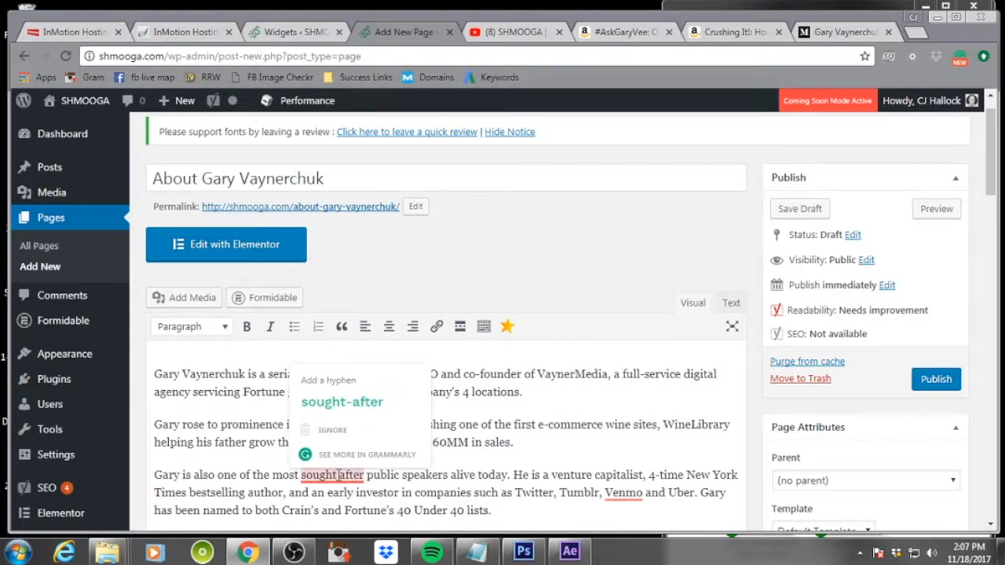
left_click(364, 397)
Add commas after "Venmo" and "Alba" in the biography
mouse_move(657, 500)
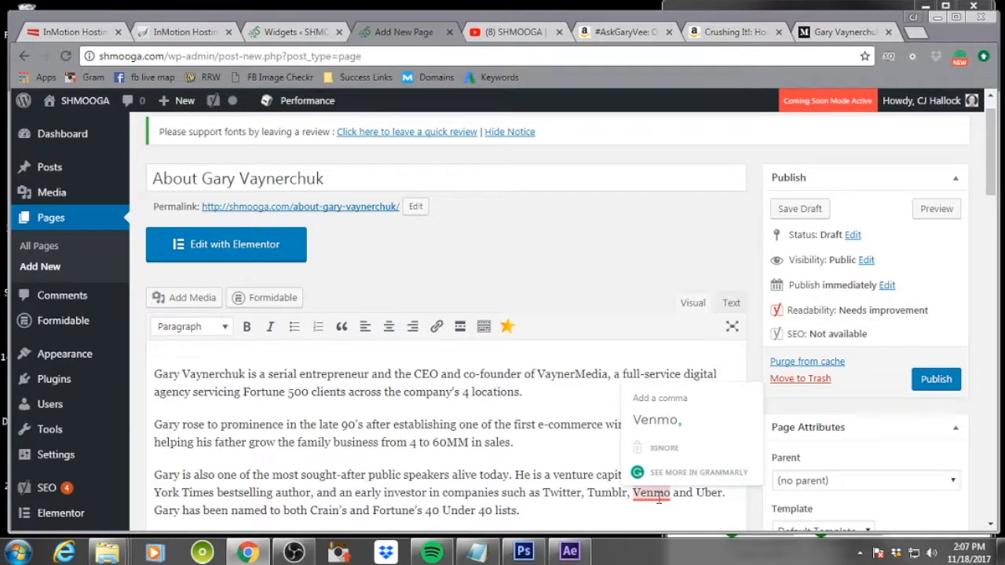
left_click(656, 420)
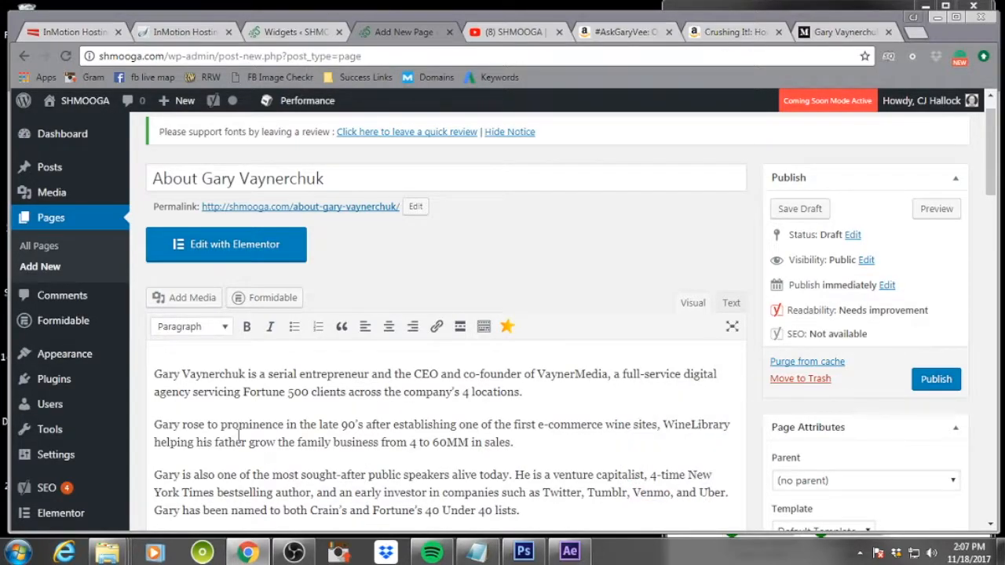
scroll(369, 427, "down", 1)
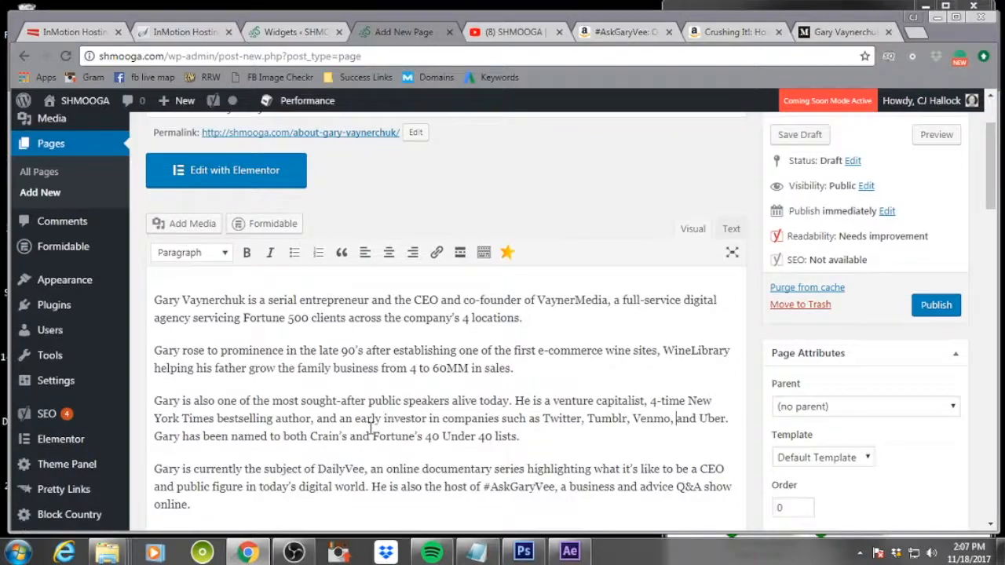
scroll(370, 428, "down", 1)
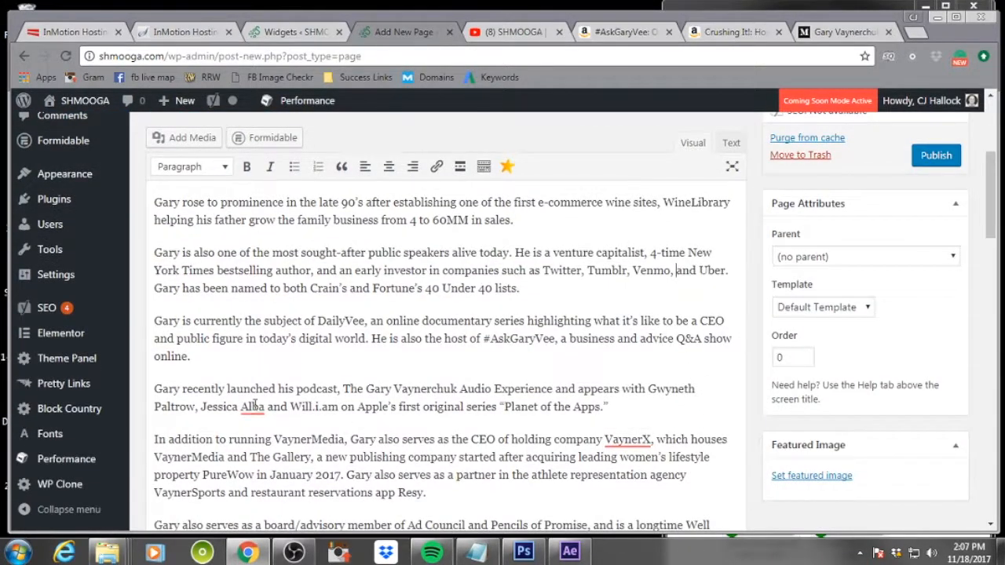
mouse_move(246, 409)
left_click(256, 334)
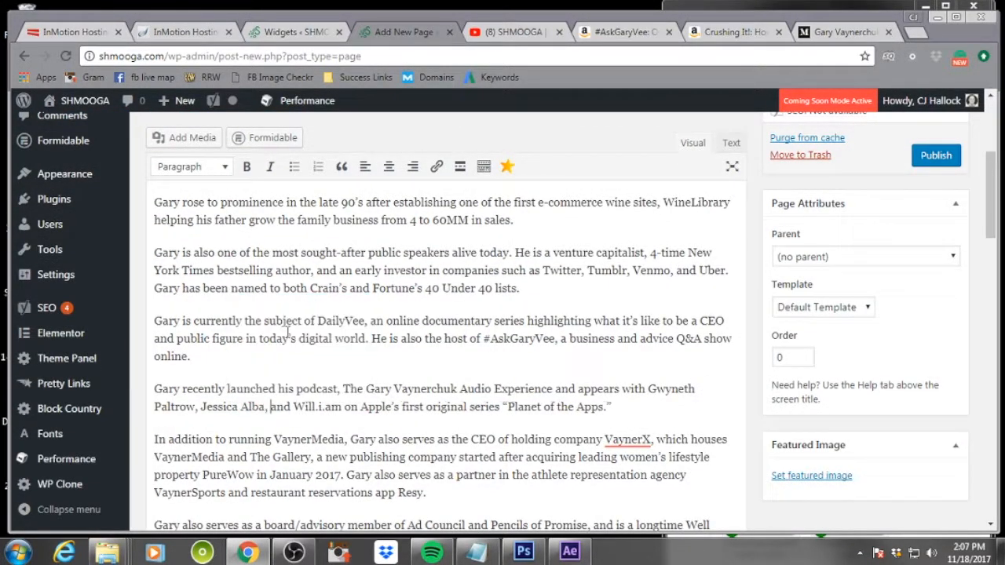
mouse_move(627, 440)
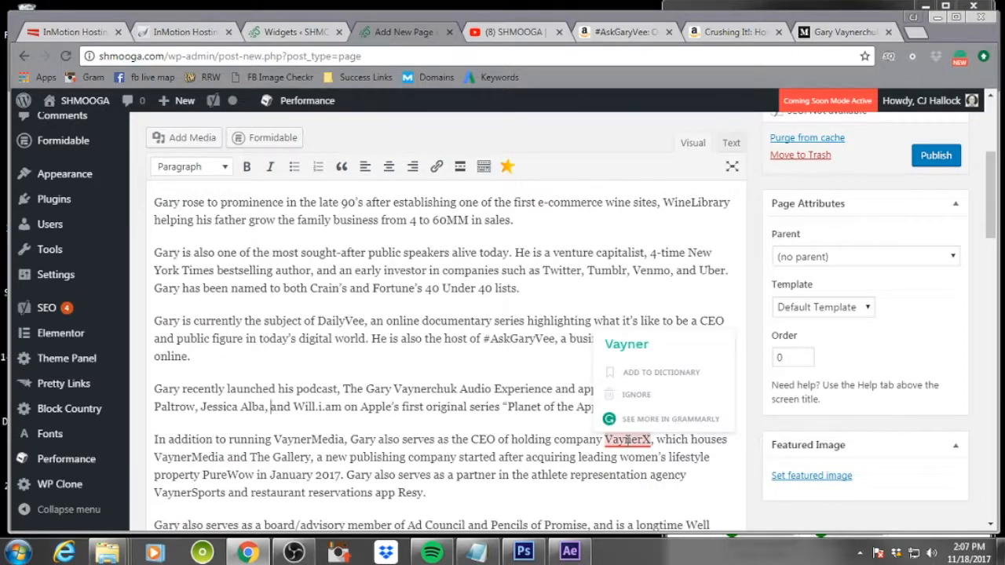
left_click(691, 475)
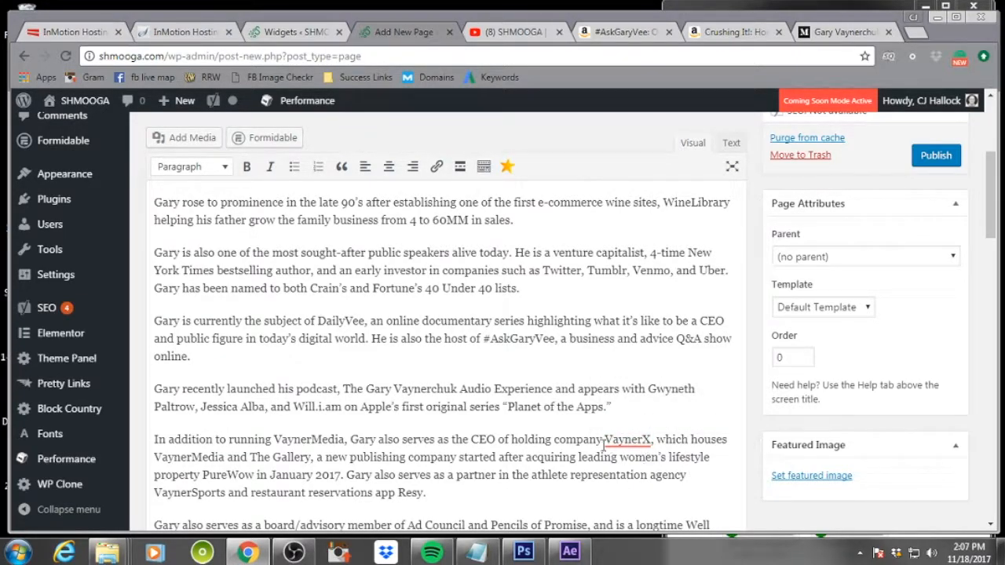
Insert a space in "Charity: Water" and remove the comma after "Promise" in the biography's last paragraph
mouse_move(632, 441)
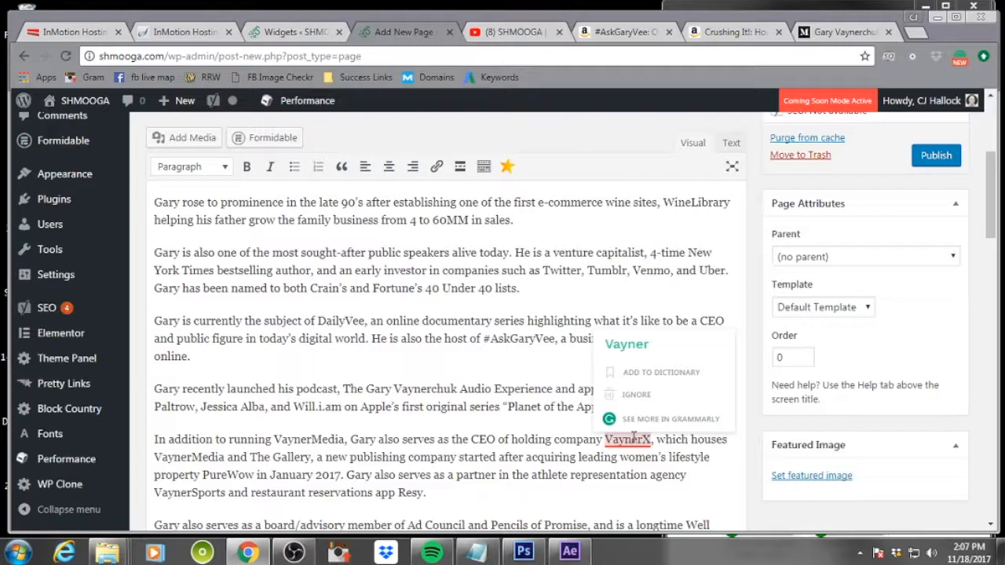
scroll(453, 474, "down", 1)
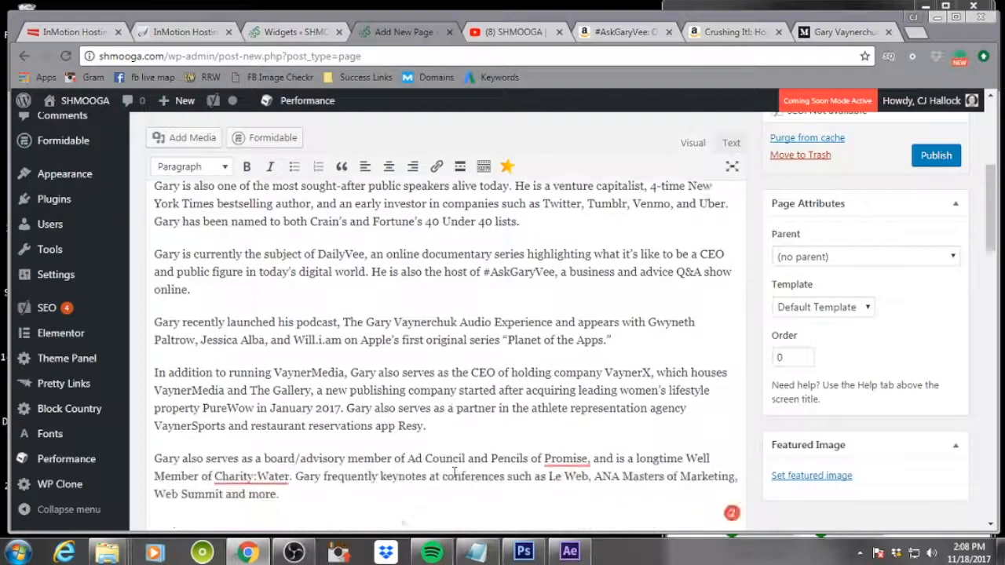
scroll(454, 474, "down", 2)
mouse_move(256, 320)
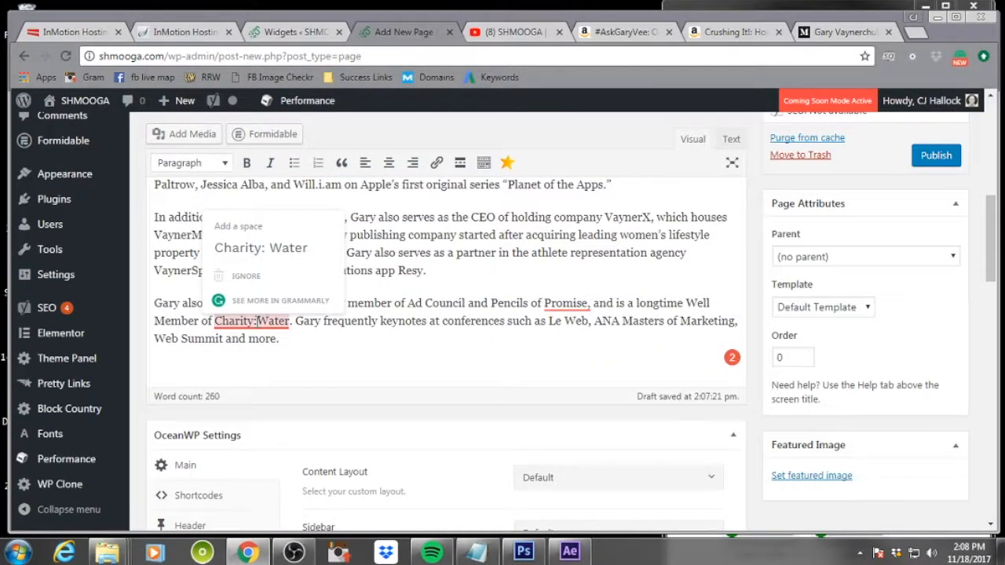
left_click(279, 259)
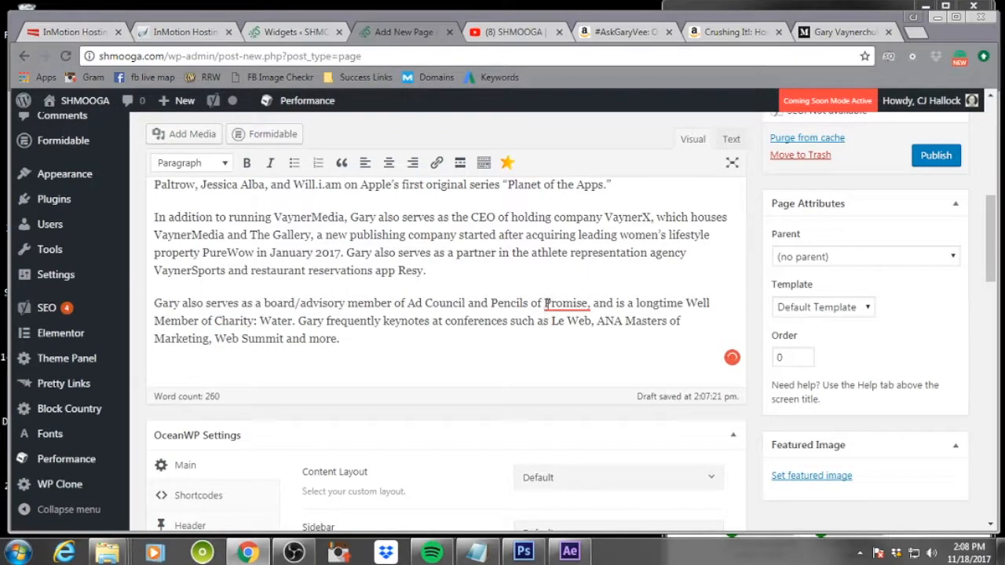
mouse_move(554, 299)
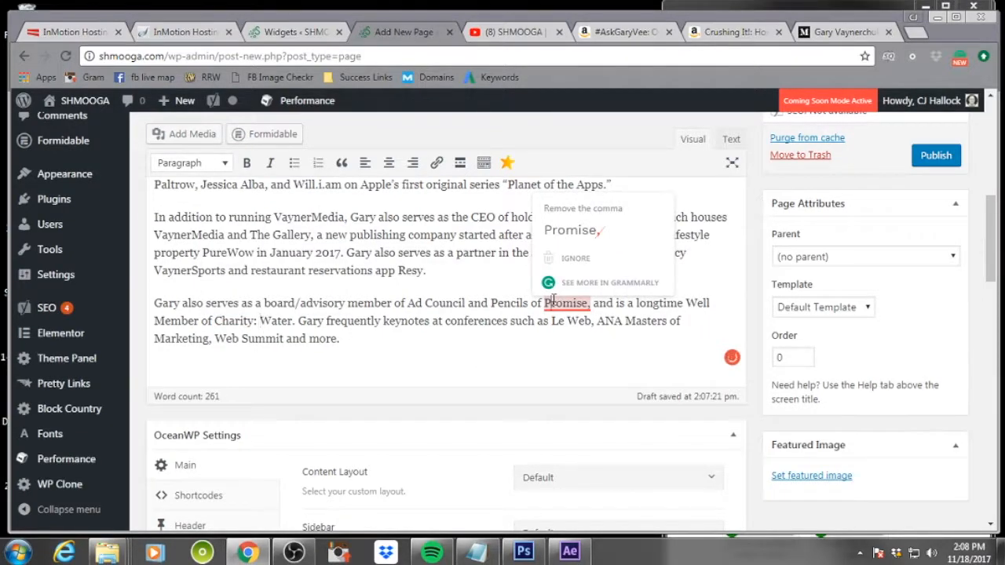
left_click(571, 229)
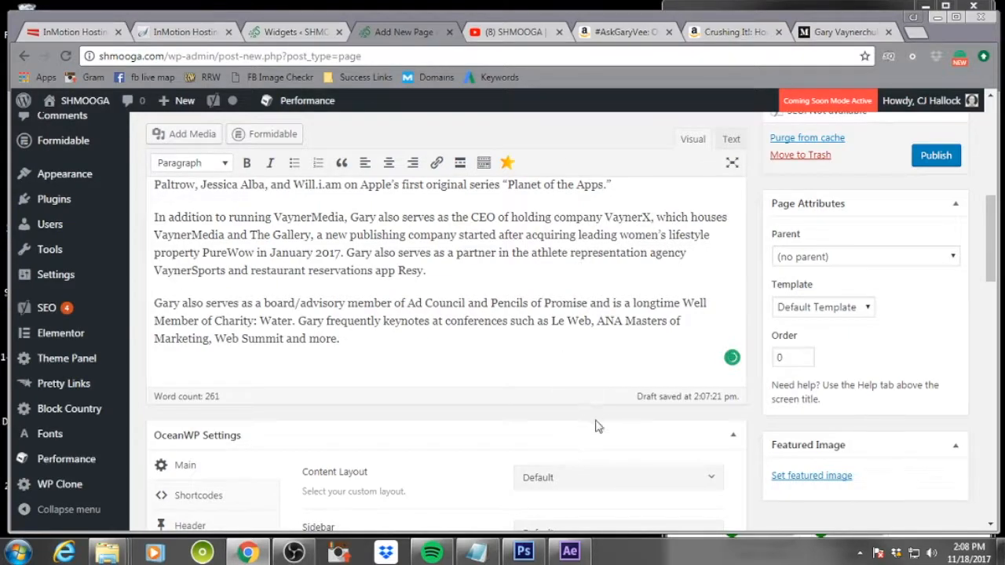
Publish the About Gary Vaynerchuk page
scroll(649, 426, "up", 5)
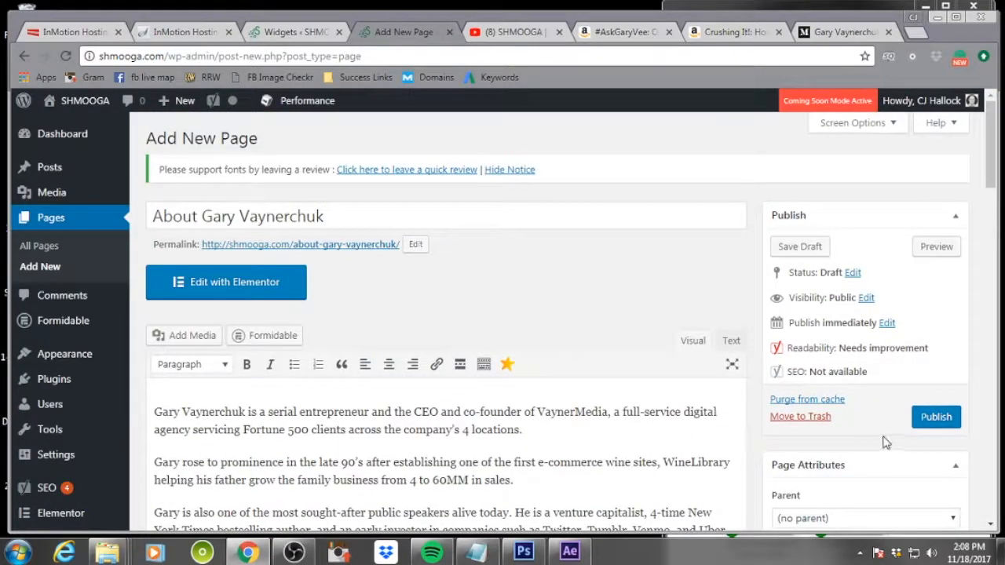
left_click(933, 420)
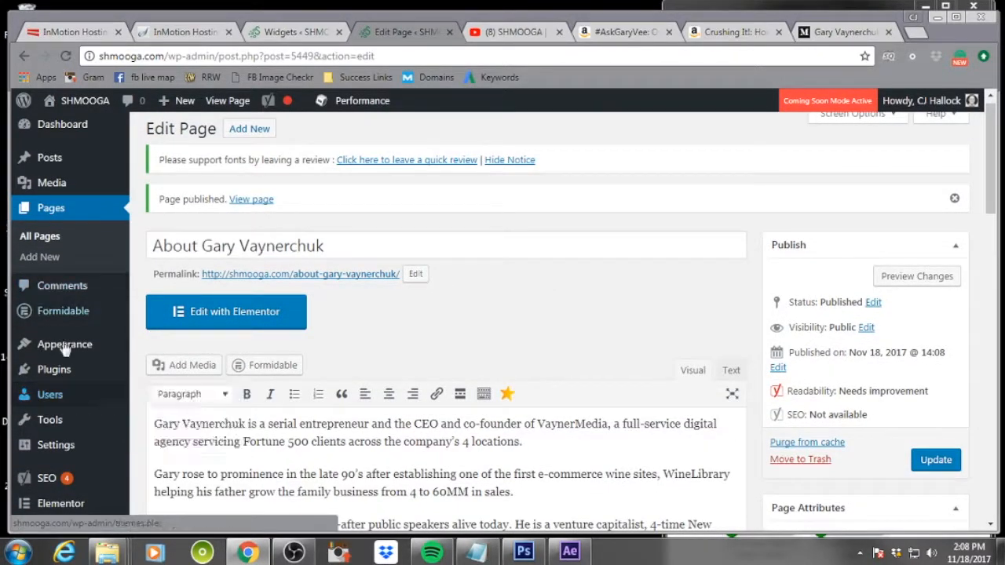
Open the Menus screen and switch to editing the Main Navigation menu
mouse_move(72, 352)
left_click(161, 414)
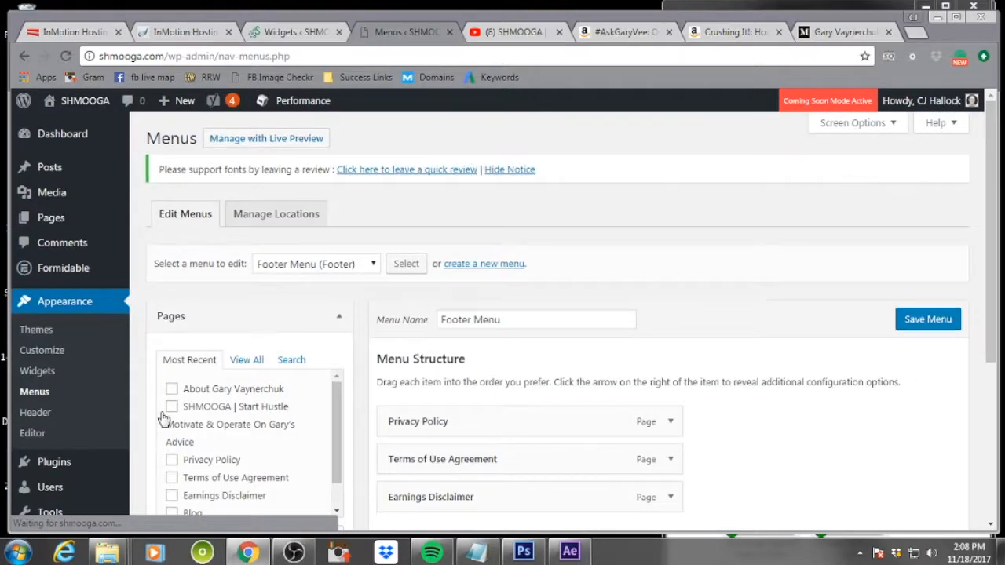
scroll(624, 237, "down", 3)
scroll(620, 227, "up", 2)
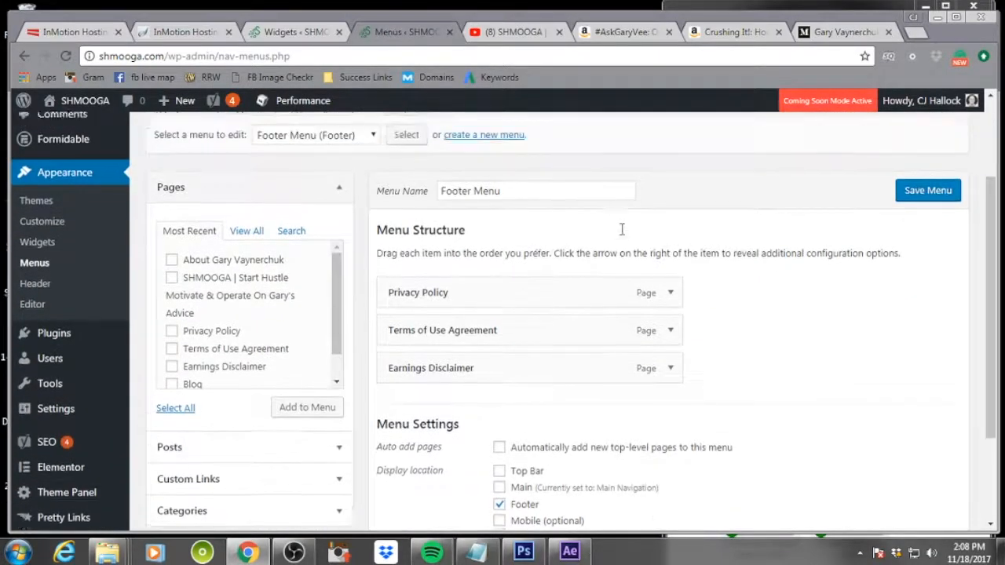
left_click(350, 194)
left_click(330, 223)
left_click(406, 190)
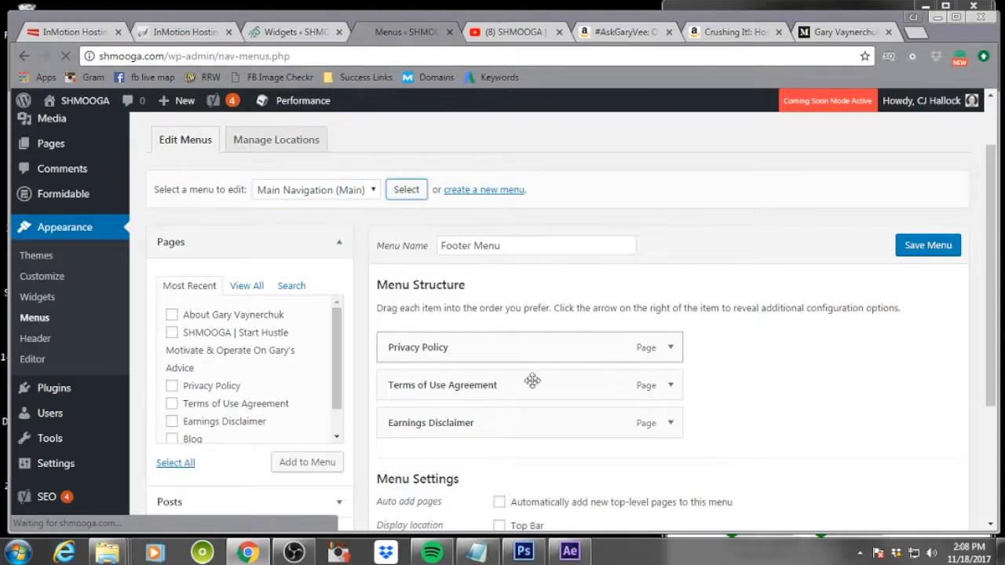
Add the About Gary Vaynerchuk and SHMOOGA | Start Hustle pages to the Main Navigation menu
scroll(259, 432, "down", 1)
scroll(200, 416, "up", 1)
left_click(172, 406)
left_click(171, 388)
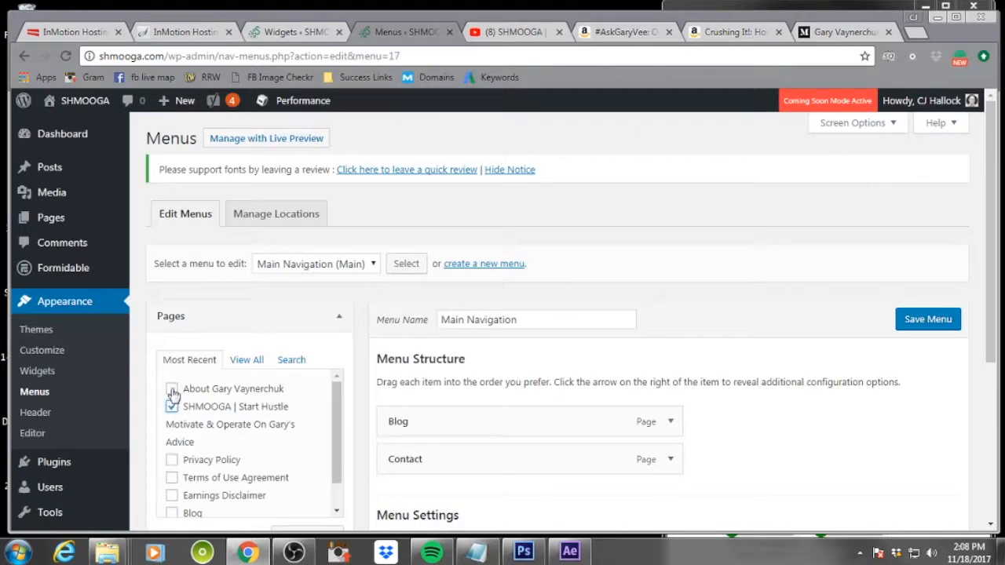
scroll(272, 421, "down", 5)
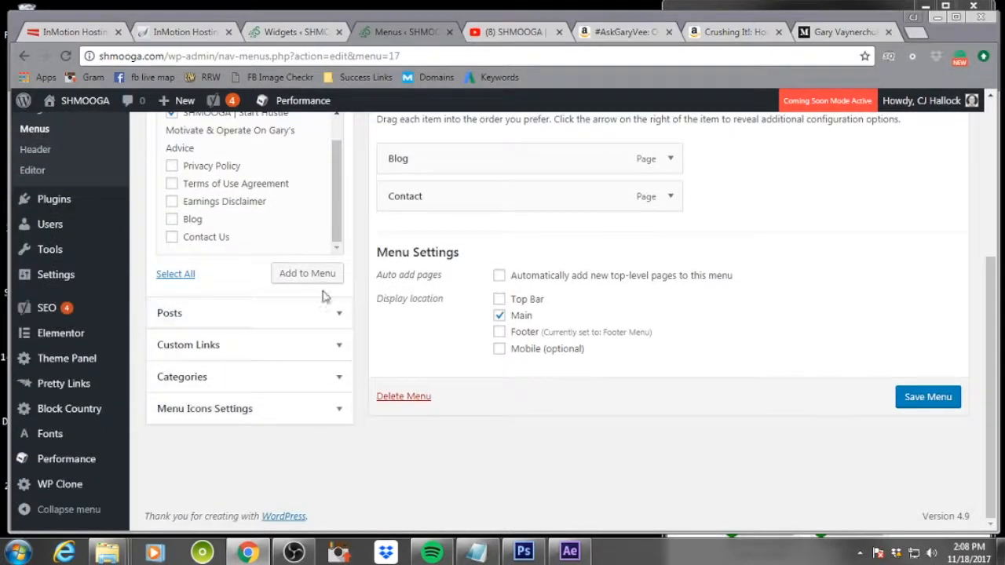
left_click(323, 275)
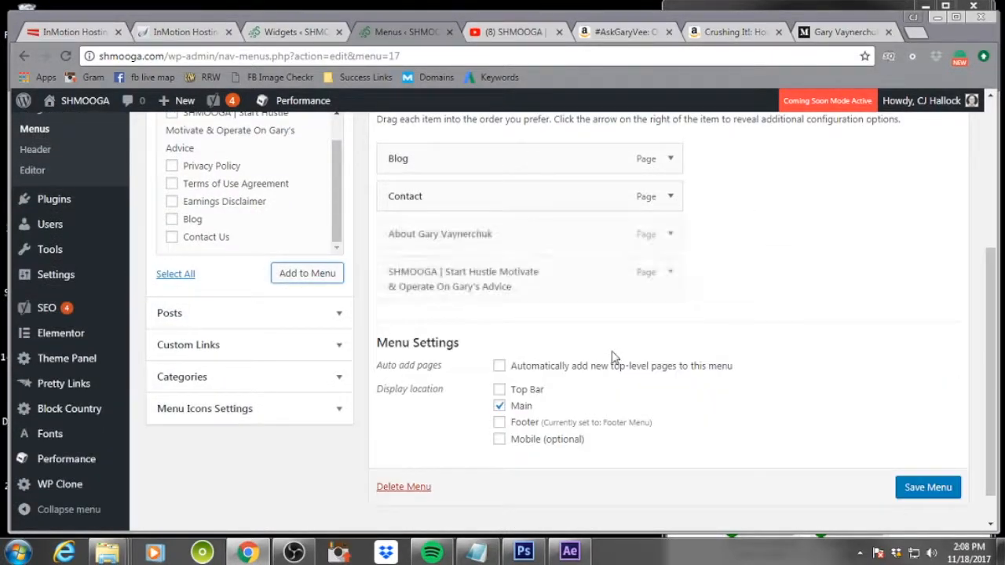
Reorder the menu items so the SHMOOGA page comes first, followed by About Gary Vaynerchuk, Blog and Contact
left_click_drag(498, 228, 482, 150)
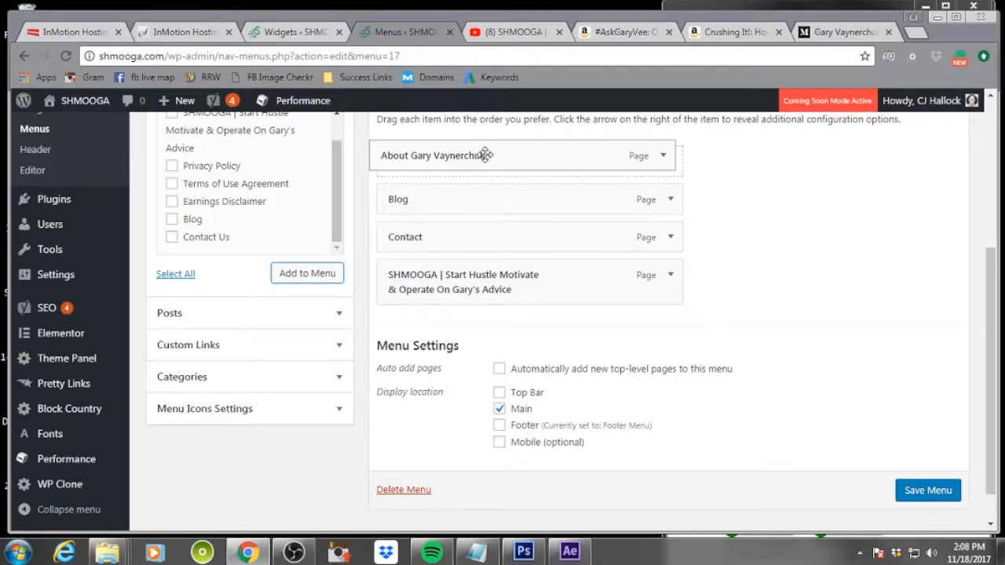
left_click_drag(442, 287, 444, 160)
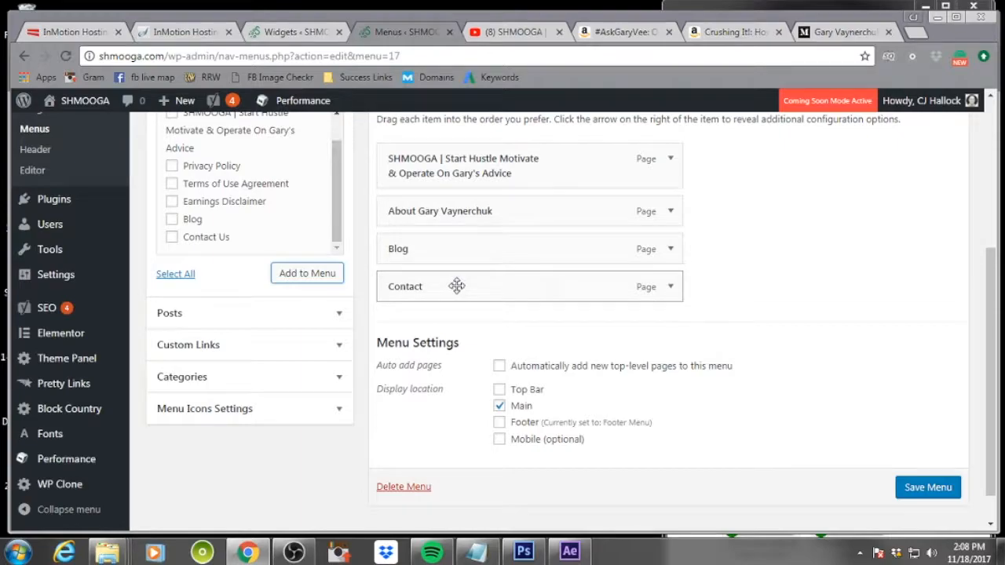
left_click_drag(454, 214, 432, 212)
Change the SHMOOGA item's navigation label to "Home" and save the menu
left_click(670, 160)
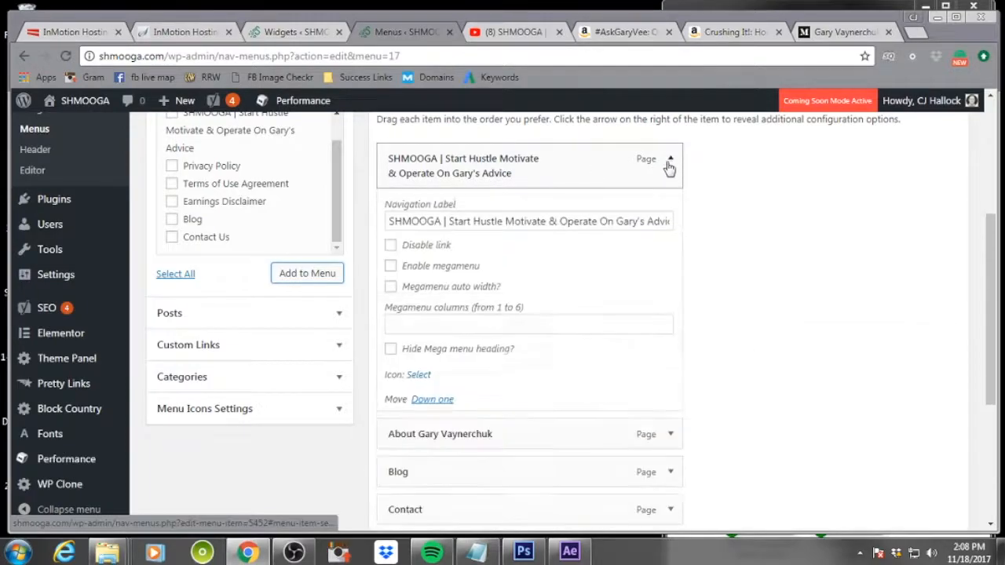
left_click_drag(389, 221, 875, 239)
type("Home")
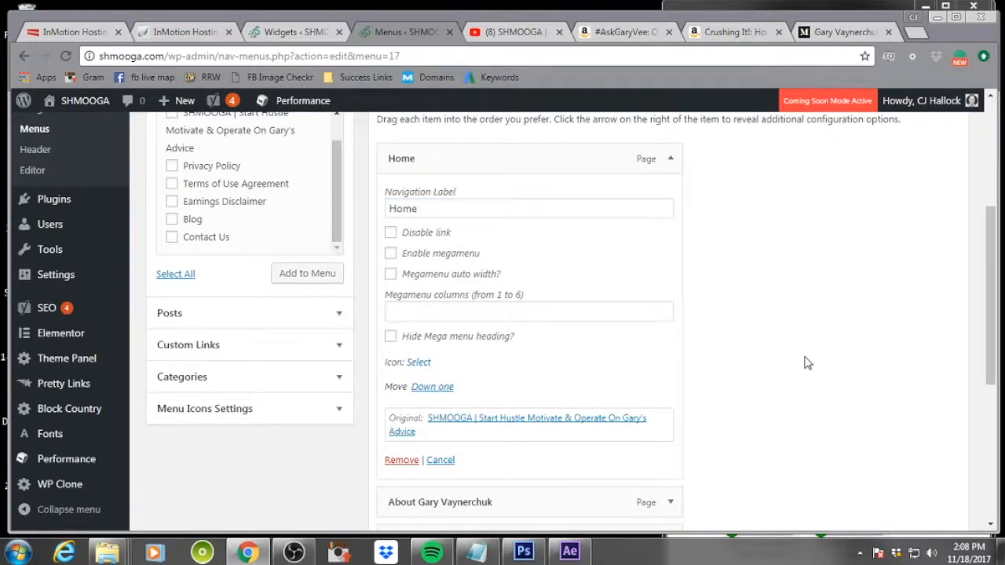
scroll(766, 281, "down", 3)
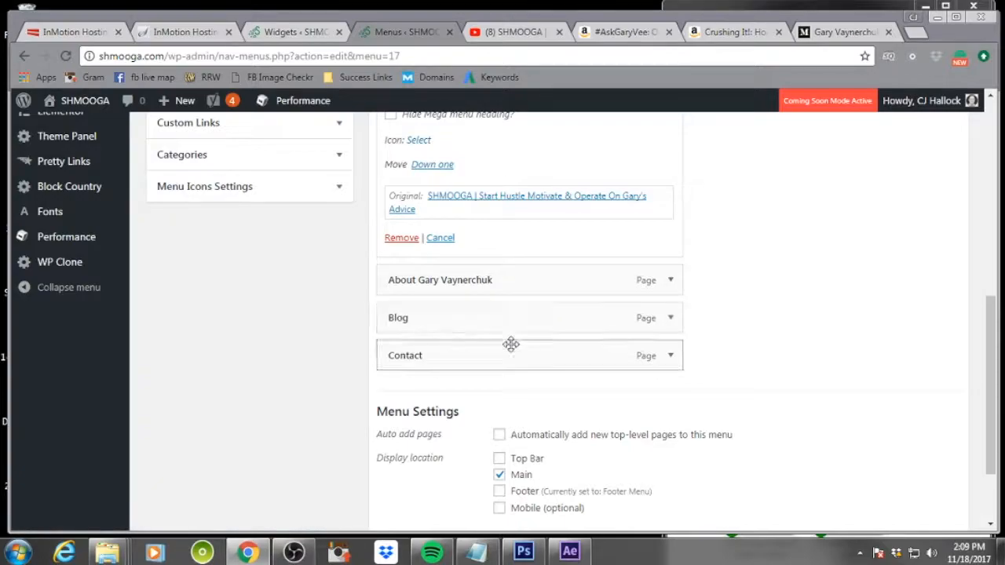
scroll(894, 337, "down", 2)
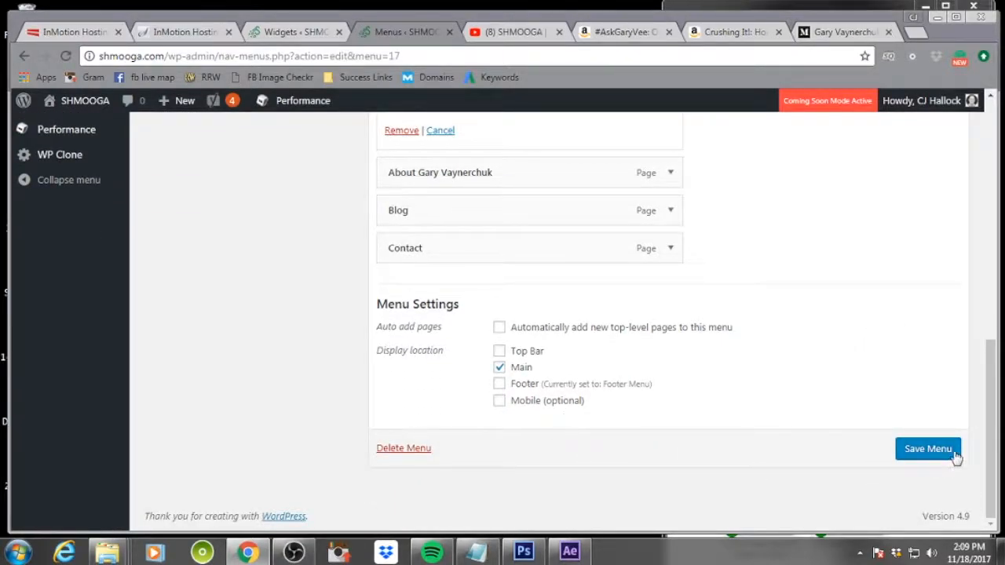
left_click(927, 449)
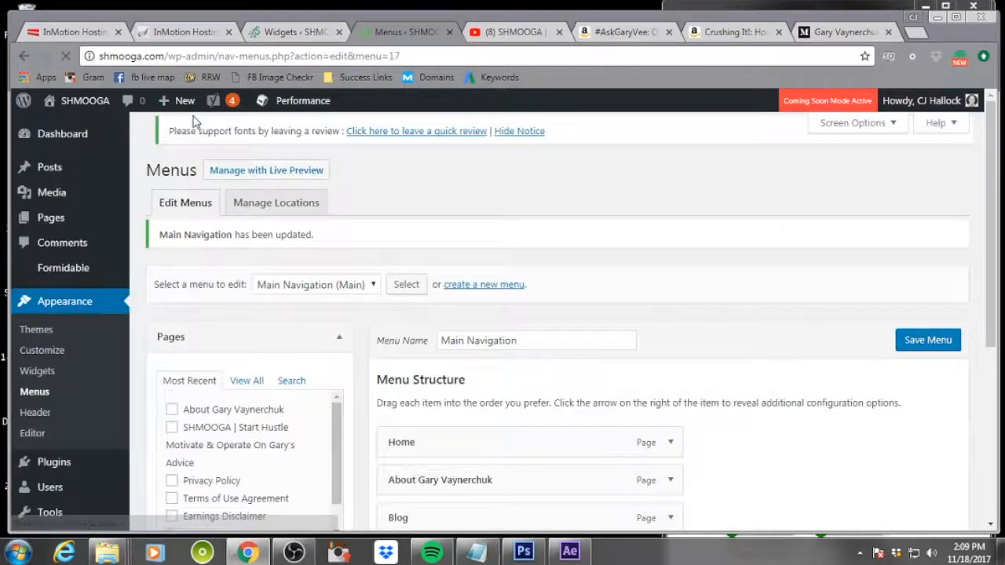
Open the live site in a new tab and review its navigation bar and footer
mouse_move(82, 100)
right_click(74, 129)
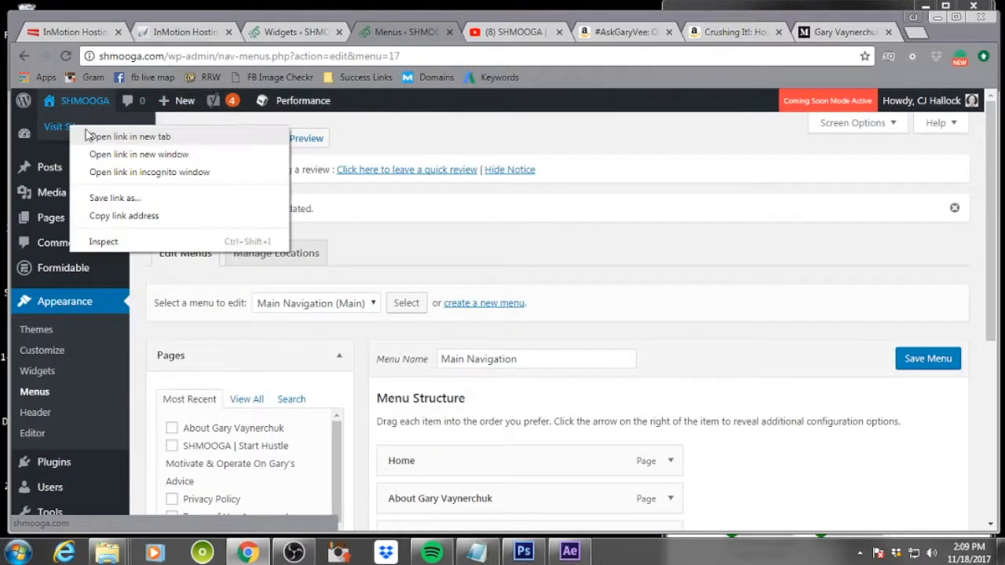
left_click(130, 137)
left_click(456, 32)
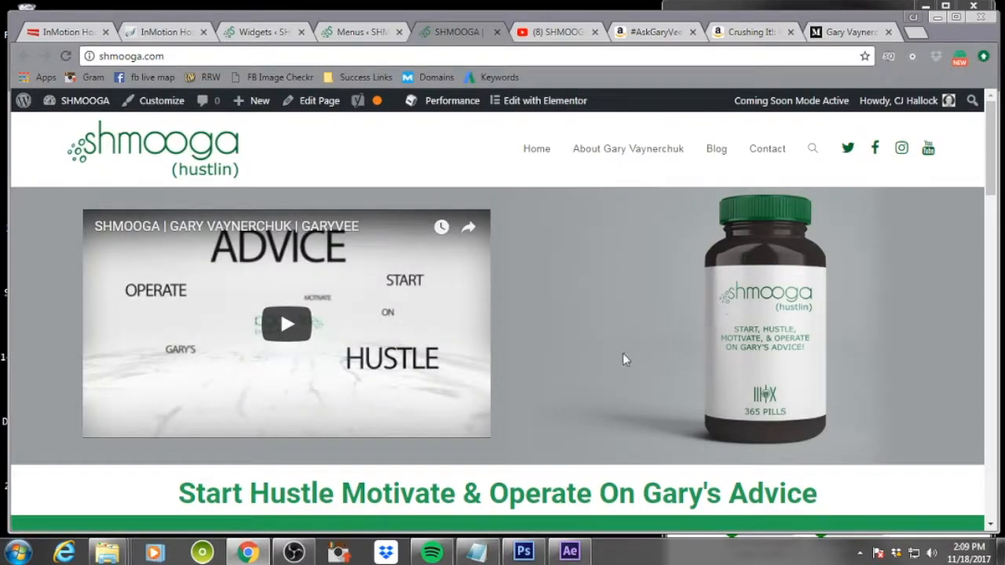
scroll(622, 353, "down", 2)
scroll(622, 354, "up", 2)
scroll(622, 353, "down", 8)
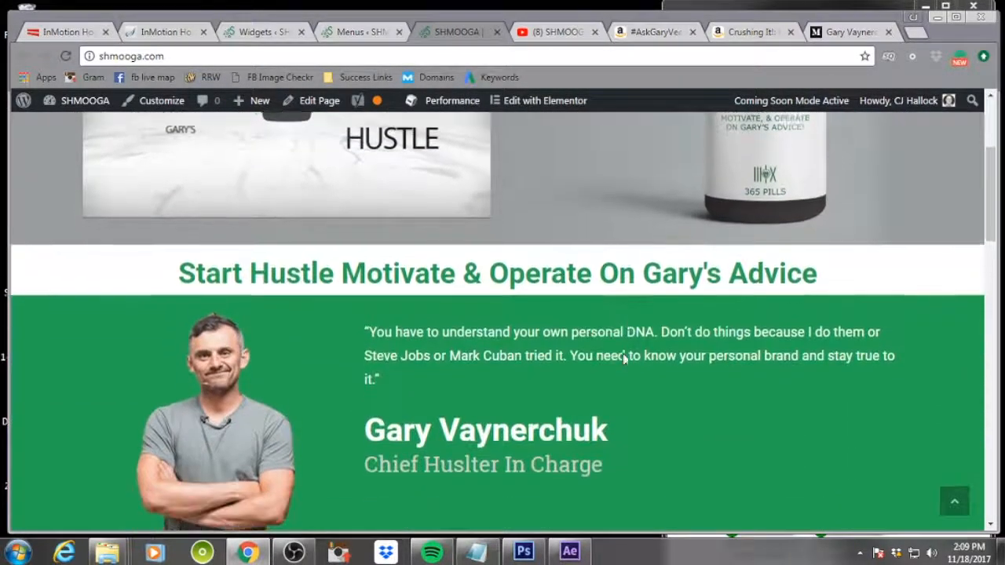
scroll(623, 359, "down", 10)
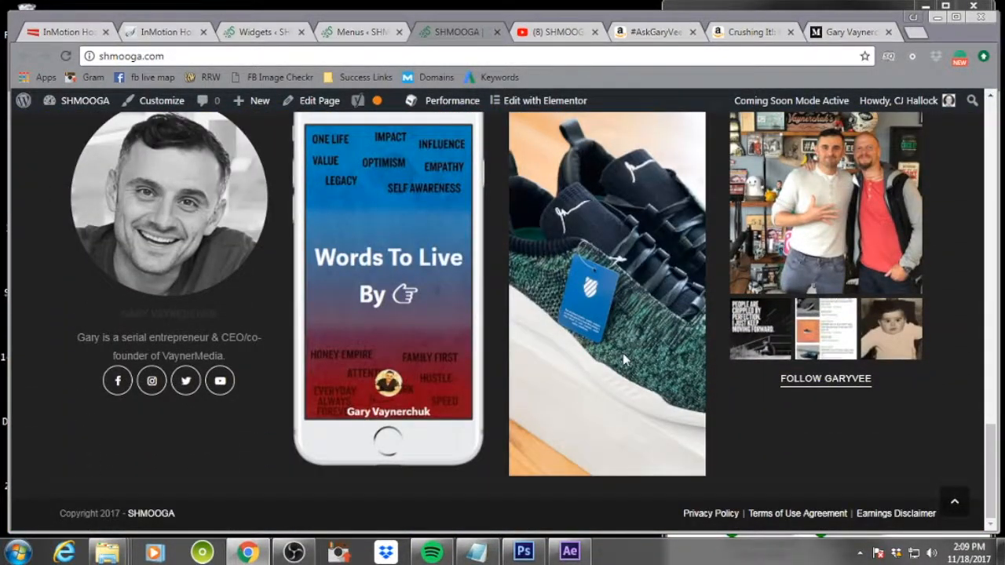
scroll(622, 359, "up", 1)
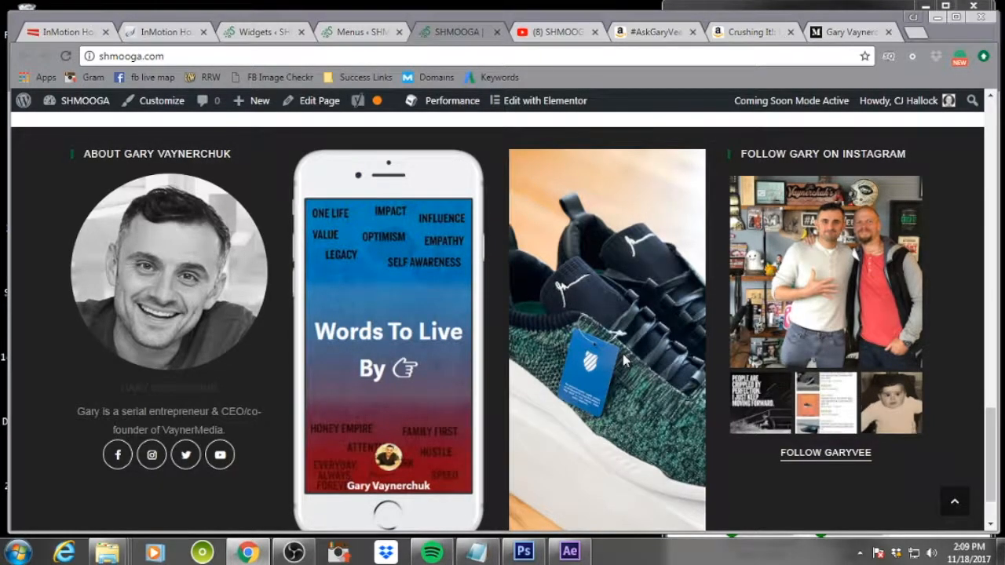
scroll(625, 360, "up", 18)
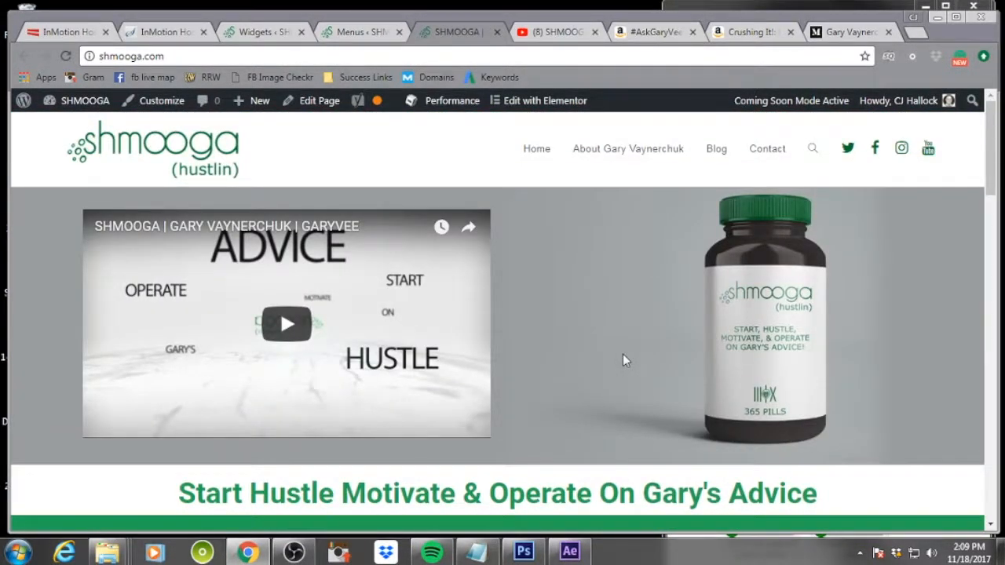